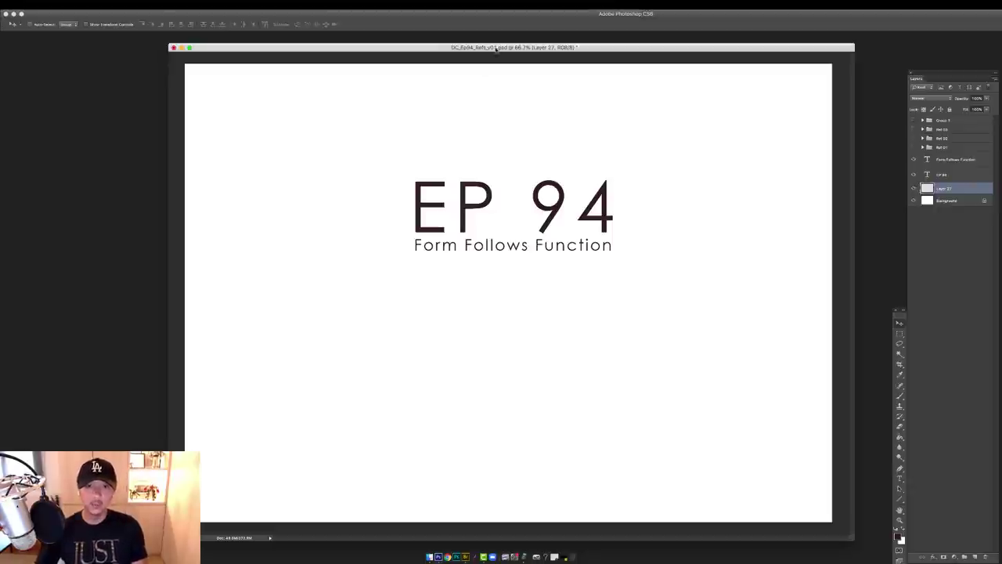
drag(503, 47, 501, 46)
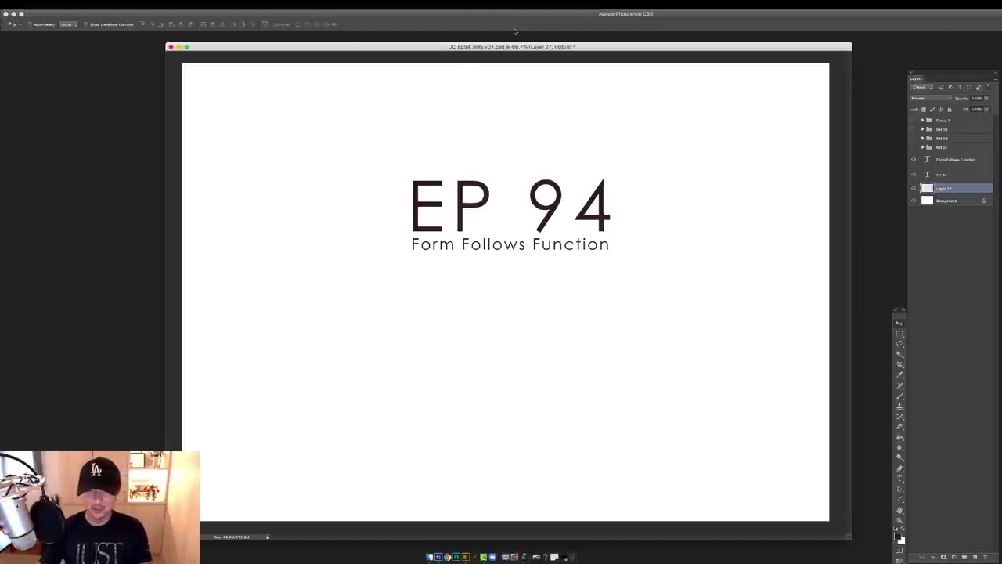
drag(468, 45, 468, 44)
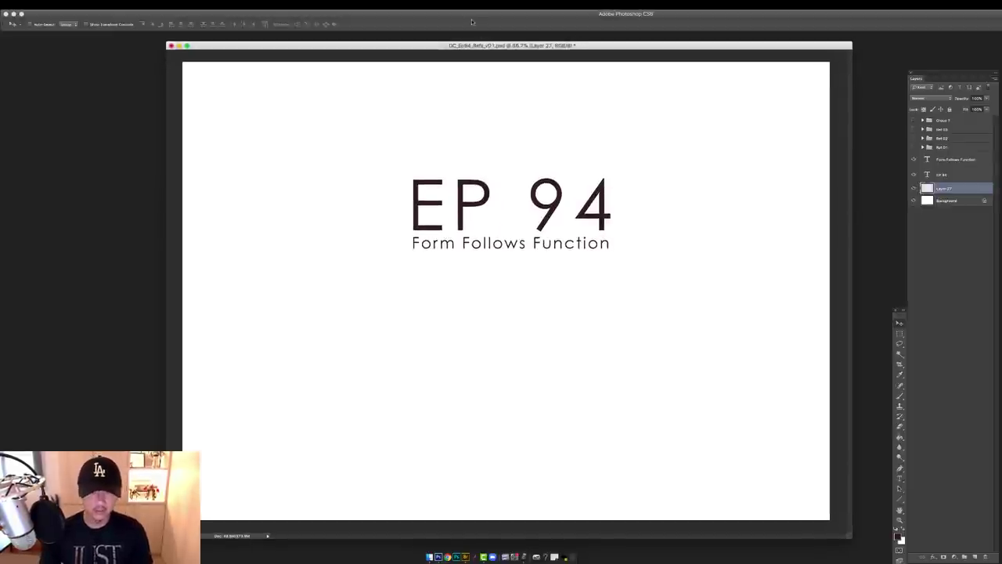
double_click(477, 46)
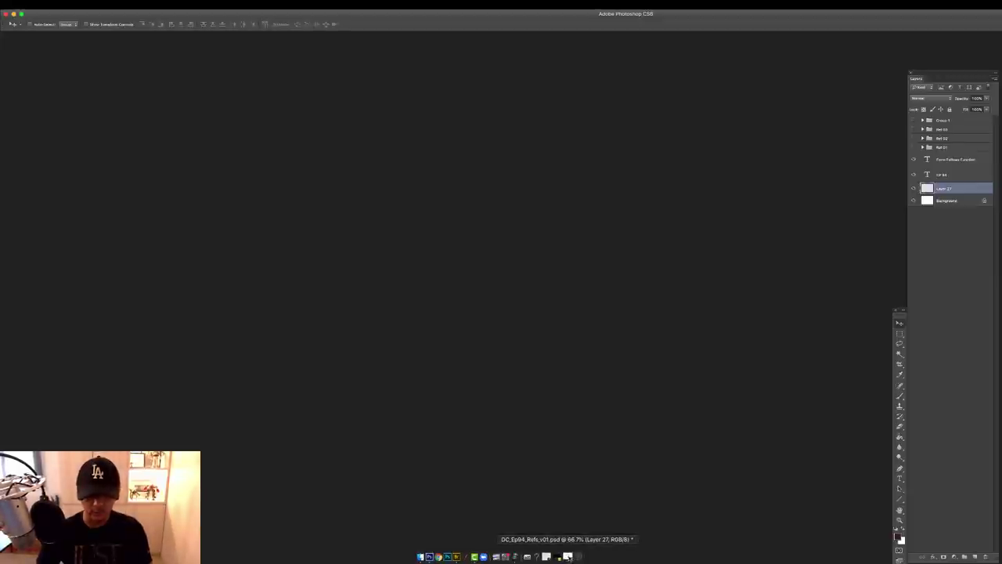
click(567, 555)
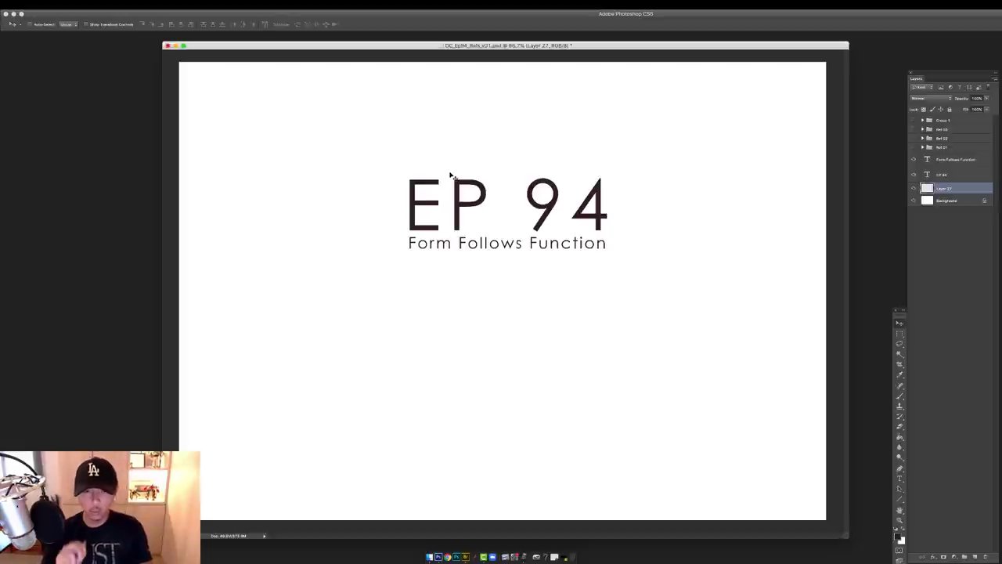
drag(410, 46, 412, 48)
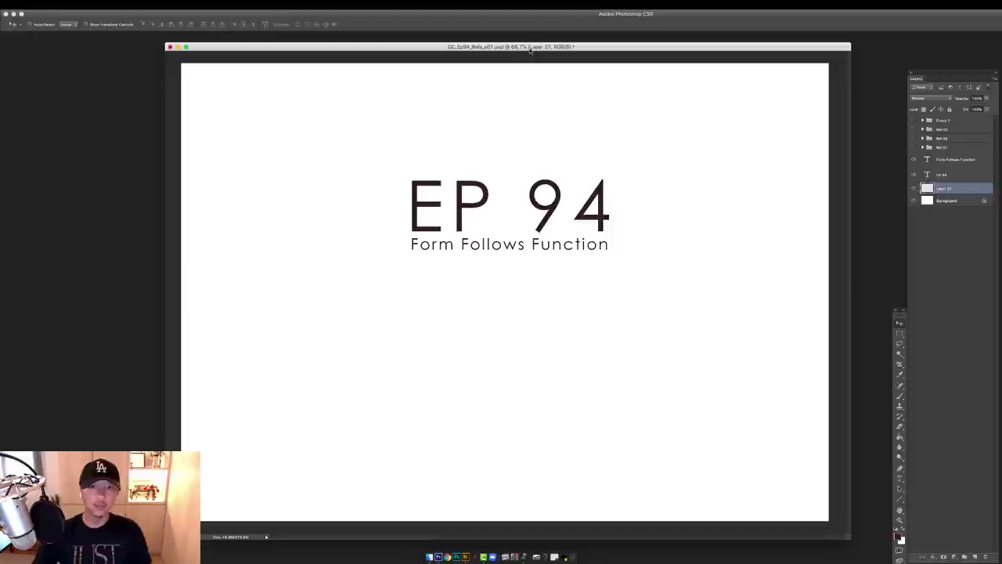
drag(528, 46, 524, 47)
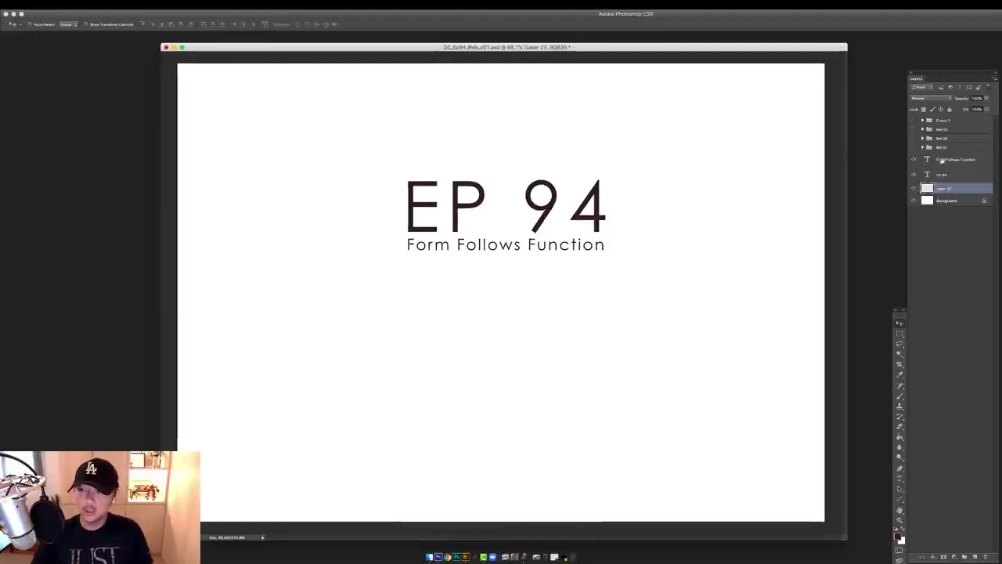
click(946, 160)
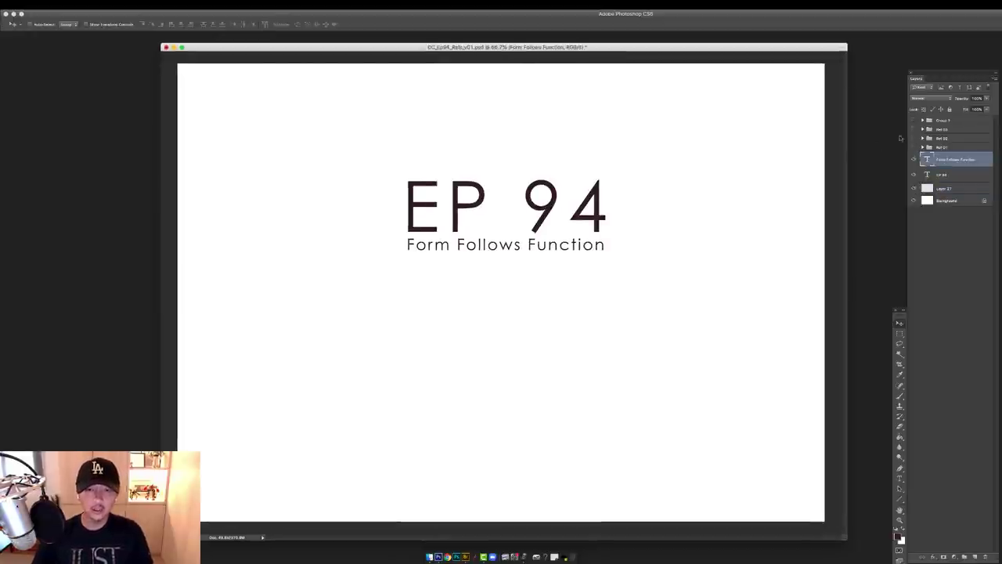
click(956, 191)
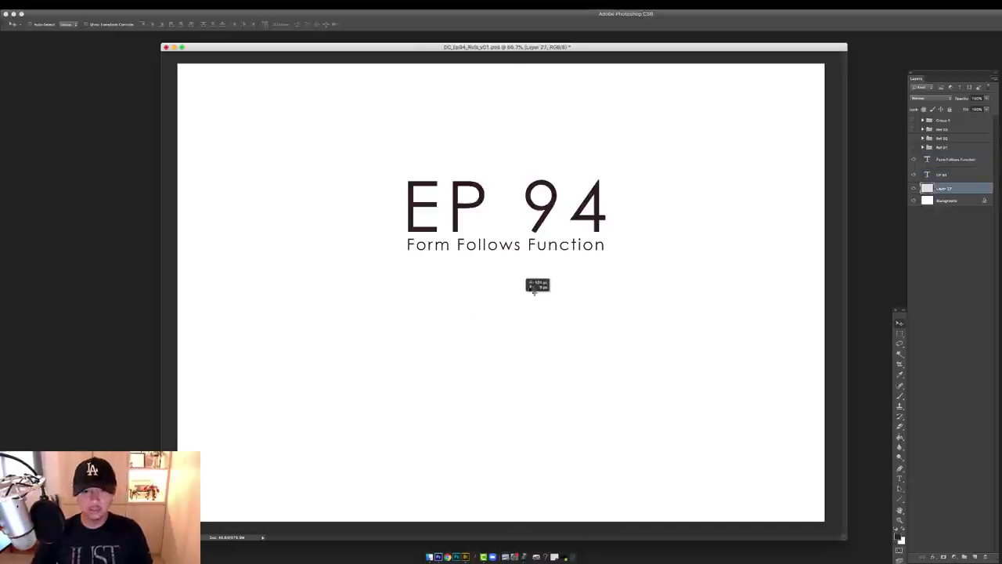
key(b)
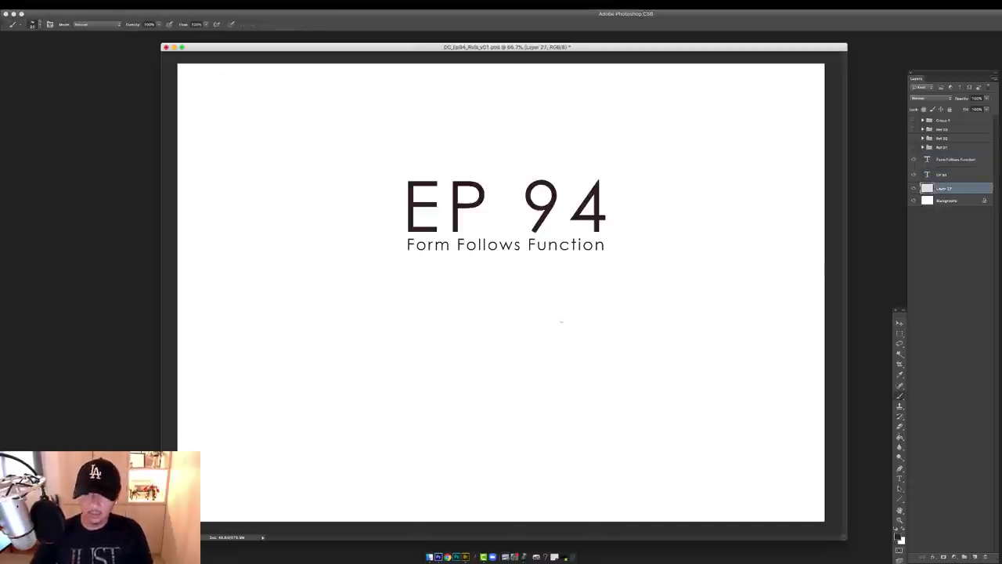
drag(556, 321, 719, 330)
key(ctrl+z)
Move the "EP 94" and "Form Follows Function" text layers together straight up toward the canvas's upper edge
click(954, 176)
shift+click(945, 161)
key(v)
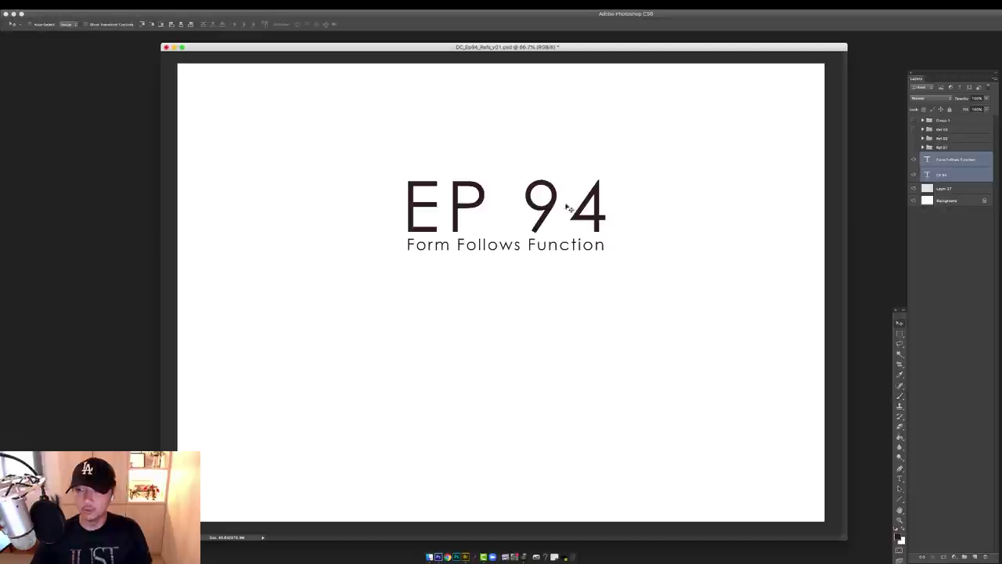
drag(551, 211, 550, 131)
Make Layer 27 active with the Brush tool and try a few strokes below the title, undoing each one
click(953, 189)
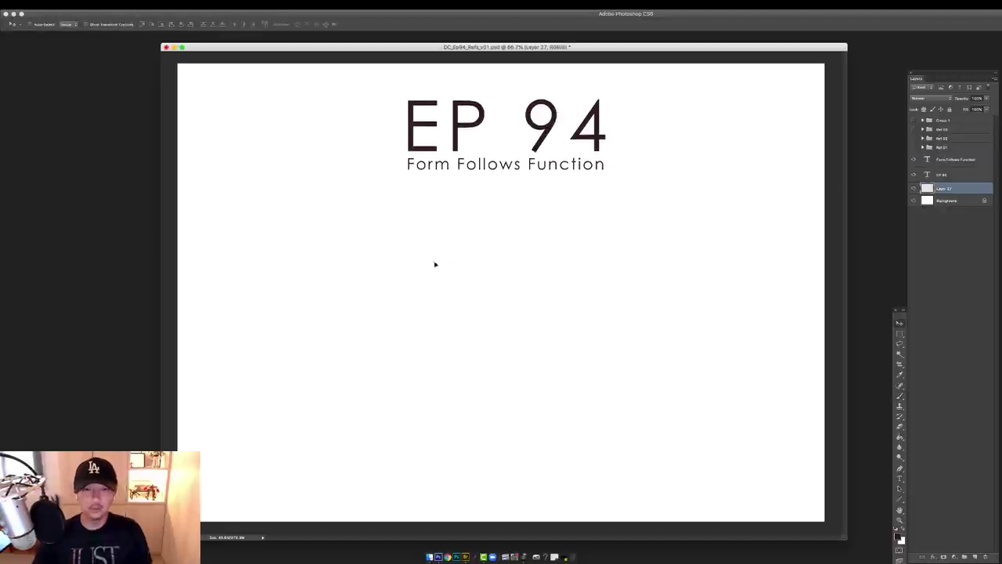
key(b)
drag(426, 290, 473, 264)
key(ctrl+z)
drag(387, 231, 604, 233)
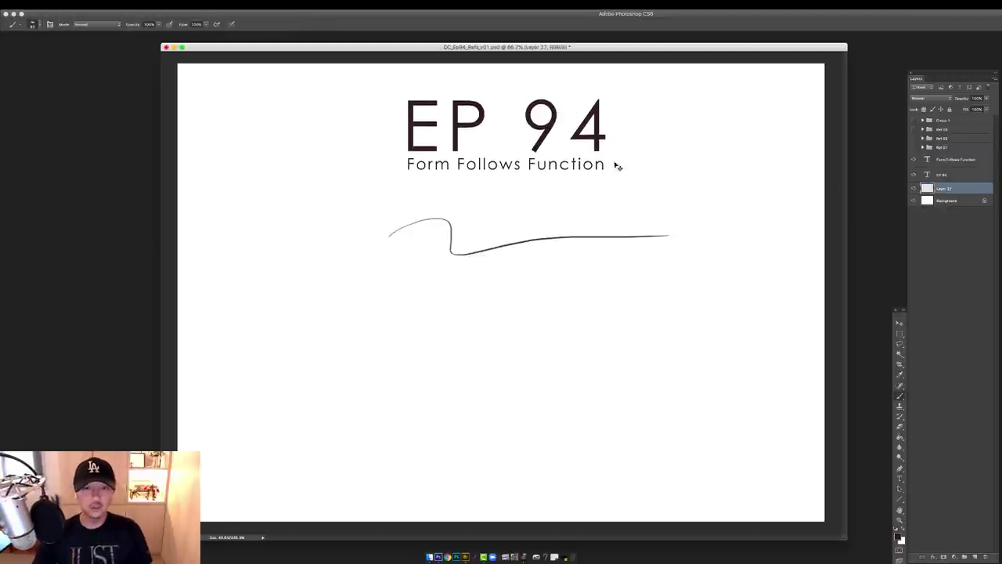
key(ctrl+z)
Show the document in full screen mode without interface and fit the canvas to the screen
key(f)
key(f)
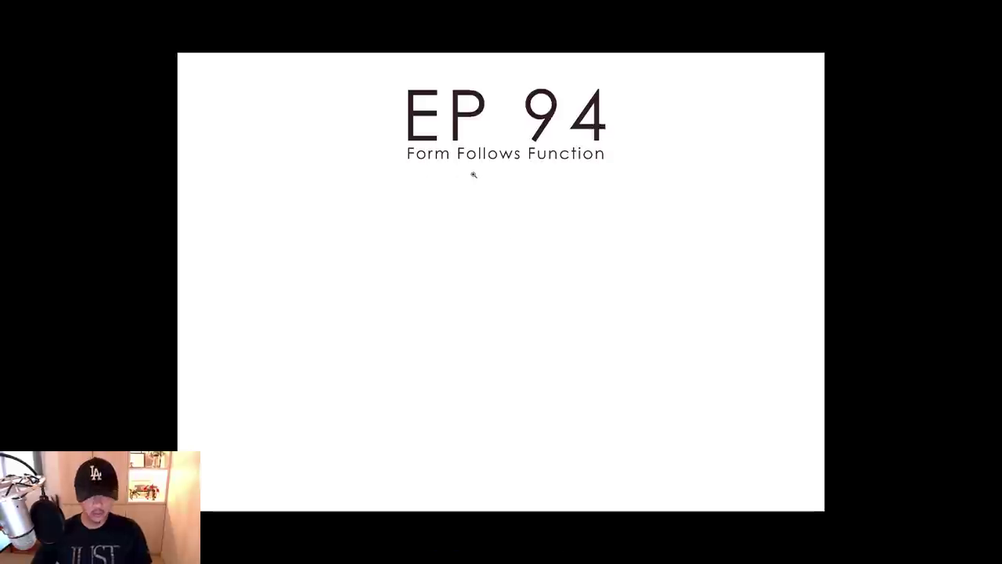
key(ctrl+0)
drag(358, 256, 531, 240)
key(ctrl+z)
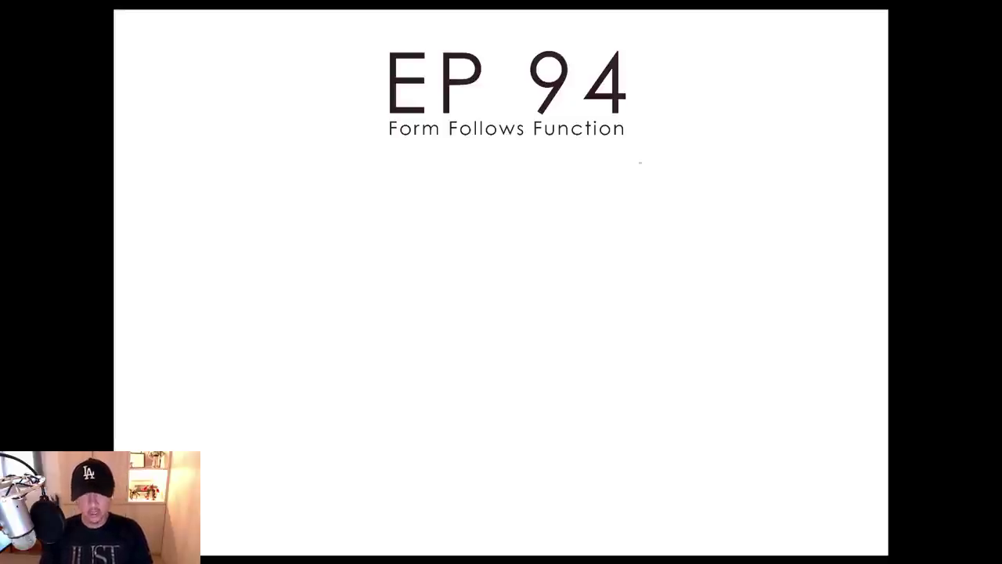
Draw two wide rectangular thumbnail frames side by side below the title
mouse_move(227, 233)
mouse_down()
mouse_move(227, 336)
mouse_move(227, 230)
mouse_move(475, 229)
mouse_move(472, 337)
mouse_up()
drag(472, 337, 203, 337)
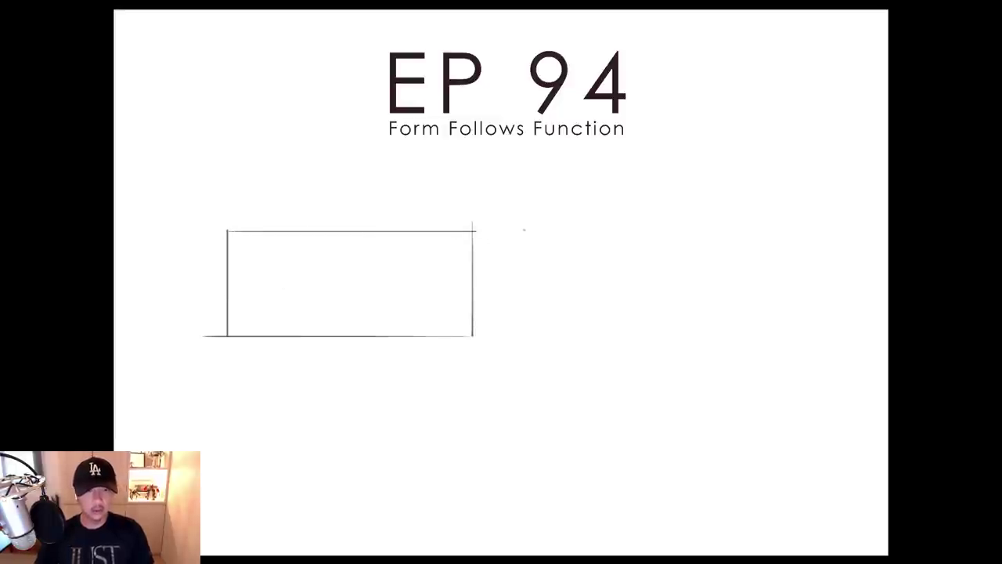
mouse_move(526, 230)
mouse_down()
mouse_move(526, 340)
mouse_move(694, 229)
mouse_move(798, 229)
mouse_up()
mouse_move(794, 231)
mouse_down()
mouse_move(800, 336)
mouse_move(518, 339)
mouse_up()
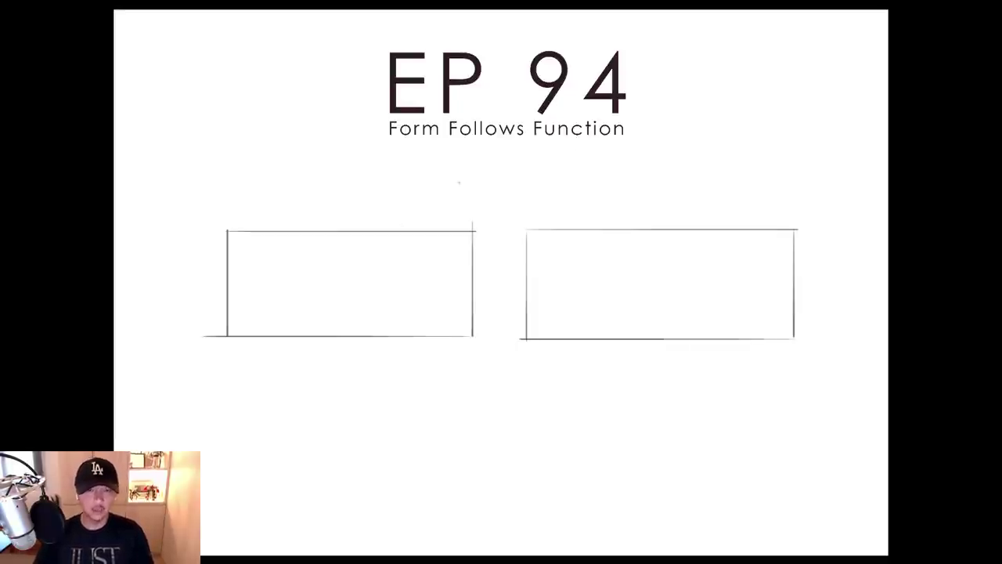
Sketch a jagged range of spiky mountains with foreground contours inside the left frame
mouse_move(232, 296)
mouse_down()
mouse_move(268, 279)
mouse_move(293, 306)
mouse_move(368, 291)
mouse_move(379, 309)
mouse_move(450, 280)
mouse_move(401, 293)
mouse_move(411, 274)
mouse_up()
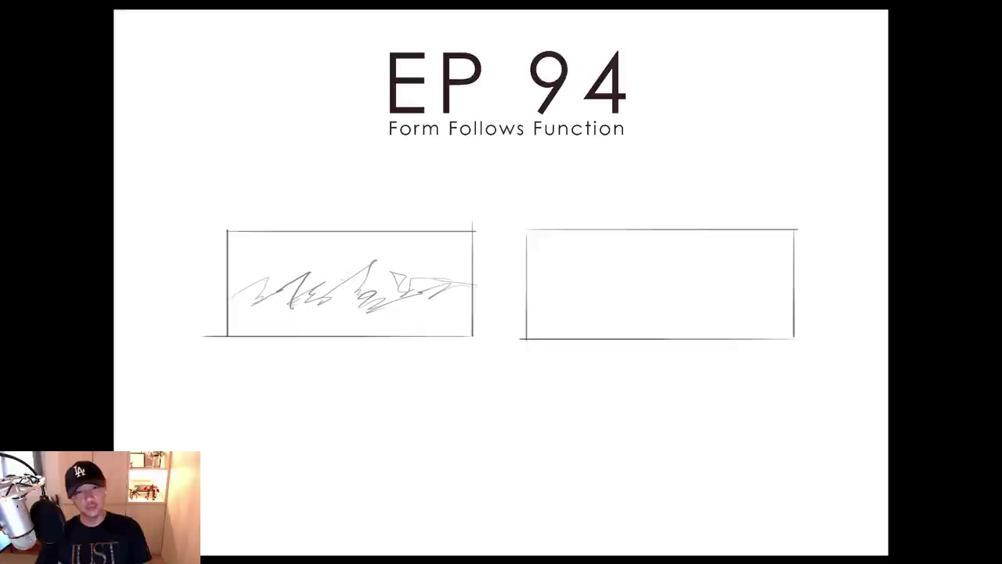
drag(349, 272, 316, 279)
drag(246, 281, 273, 282)
drag(224, 319, 352, 321)
drag(409, 268, 429, 266)
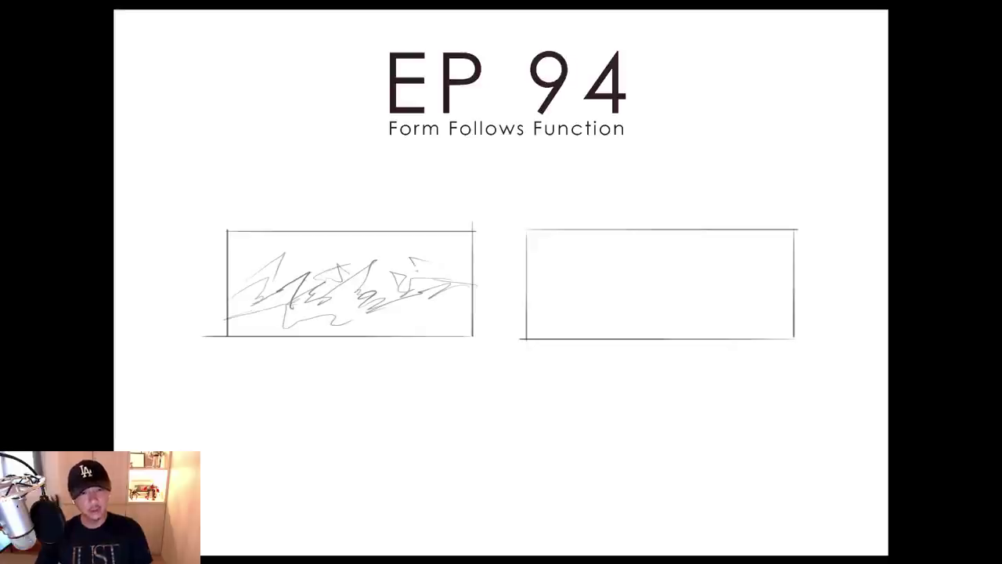
mouse_move(381, 293)
mouse_down()
mouse_move(421, 293)
mouse_move(378, 324)
mouse_up()
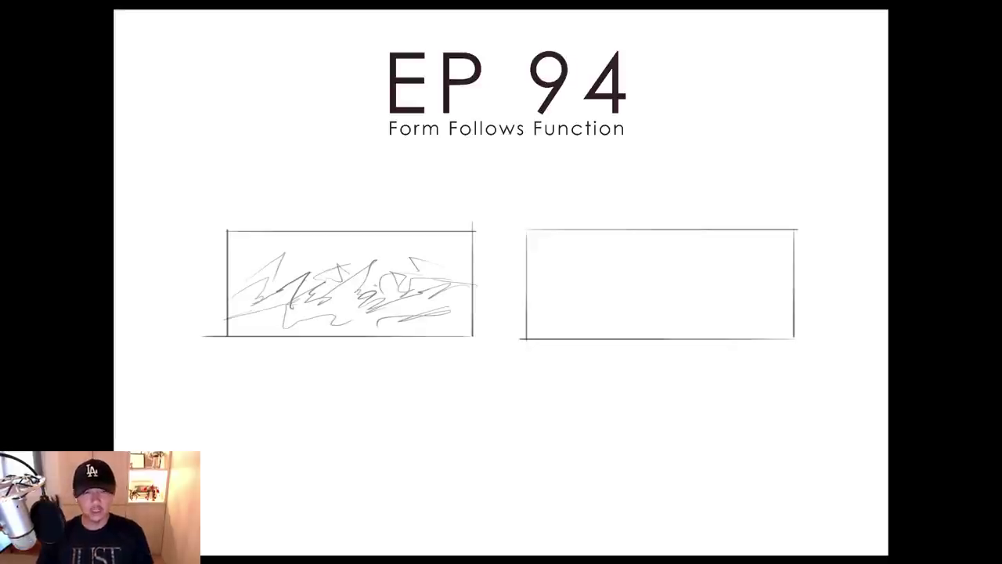
Sketch a flat horizon with several tall vertical towers and tiny foreground marks inside the right frame
mouse_move(529, 310)
mouse_down()
mouse_move(720, 310)
mouse_move(526, 314)
mouse_move(583, 244)
mouse_move(604, 265)
mouse_move(603, 307)
mouse_up()
drag(659, 256, 659, 313)
drag(659, 252, 678, 306)
drag(725, 238, 726, 321)
drag(758, 225, 758, 323)
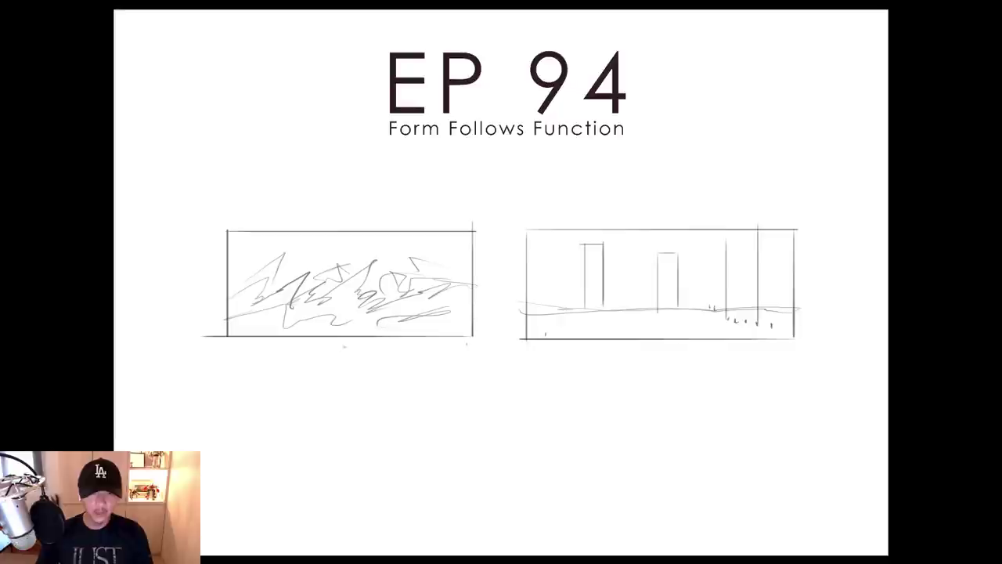
Handwrite the caption "SPIKY MOUNTAINS" beneath the left frame
mouse_move(331, 350)
mouse_down()
mouse_move(332, 361)
mouse_move(370, 349)
mouse_move(409, 357)
mouse_up()
drag(287, 357, 277, 373)
mouse_move(289, 361)
mouse_down()
mouse_move(290, 373)
mouse_move(304, 369)
mouse_up()
drag(310, 355, 316, 363)
drag(320, 355, 316, 371)
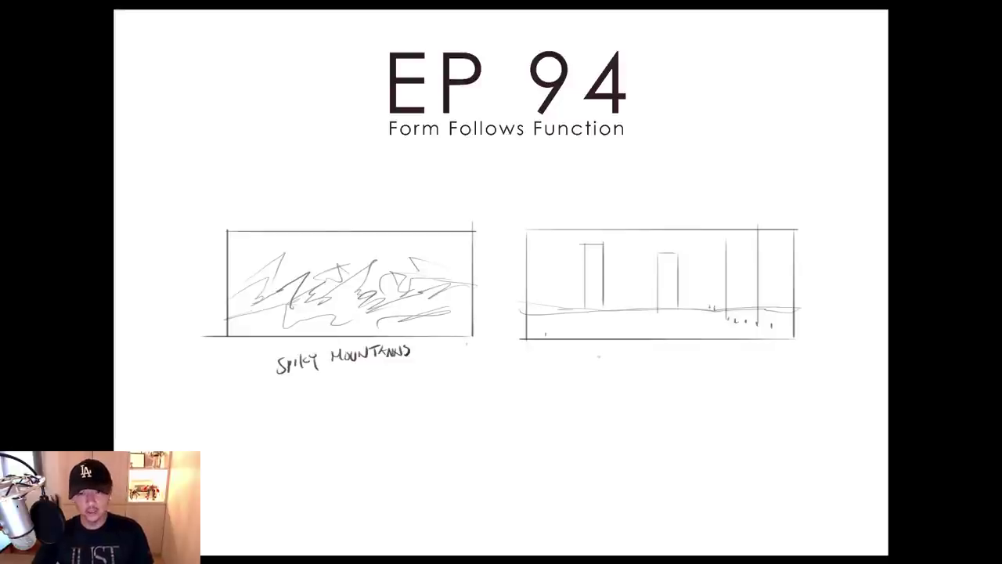
Handwrite the caption "TOWERS." beneath the right frame
mouse_move(595, 355)
mouse_down()
mouse_move(611, 355)
mouse_move(604, 367)
mouse_up()
drag(617, 358, 639, 365)
drag(639, 355, 651, 365)
click(666, 363)
Reinforce the tower bases and vertical edges in the right frame, and underline the word "SPIKY" in the left caption
drag(584, 308, 602, 306)
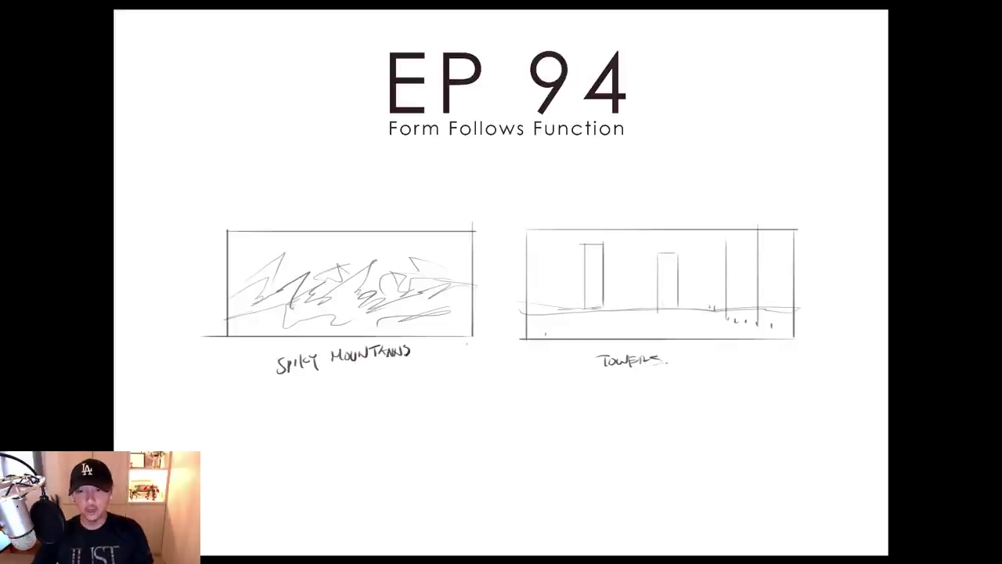
drag(672, 252, 672, 287)
drag(726, 242, 726, 306)
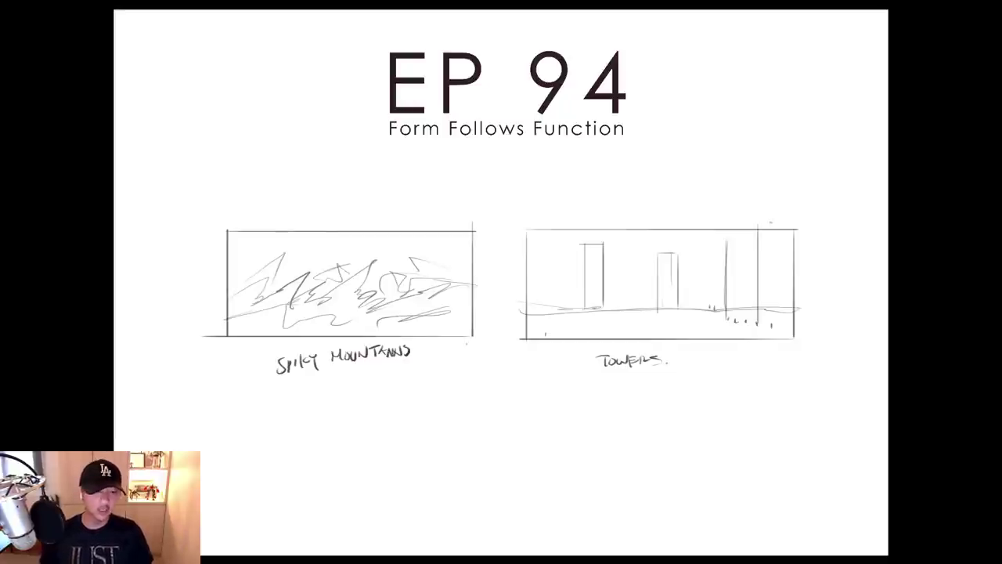
drag(294, 373, 329, 369)
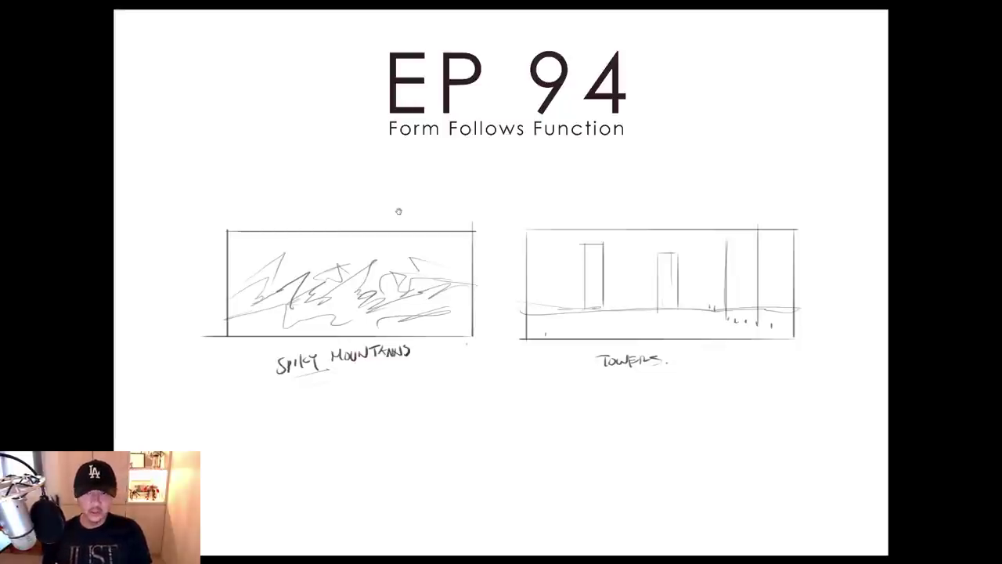
Draw one arrow pointing up into the towers frame and another pointing up at the mountains frame
drag(504, 268, 500, 269)
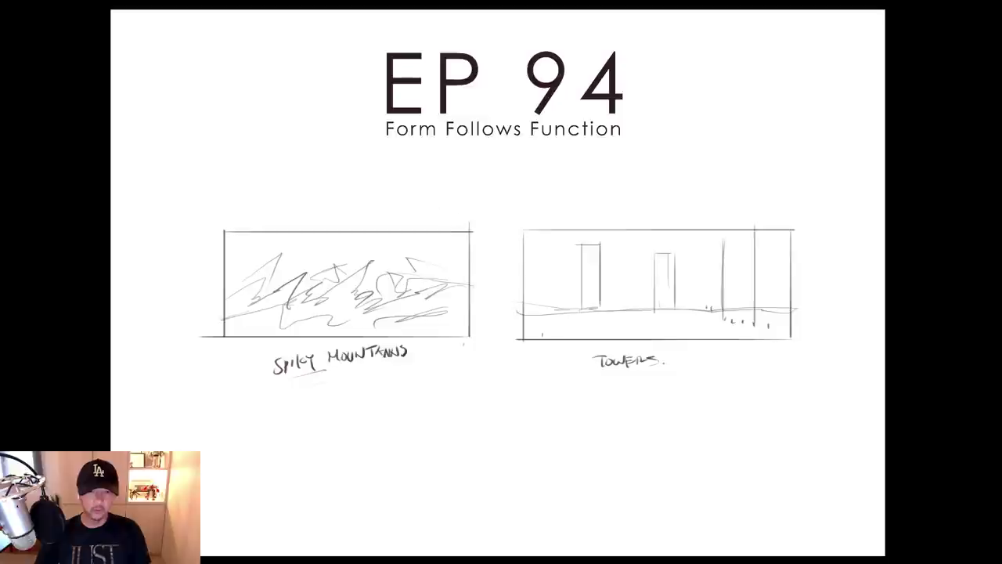
mouse_move(436, 210)
mouse_down()
mouse_move(604, 247)
mouse_move(520, 188)
mouse_up()
key(ctrl+z)
drag(543, 383, 603, 322)
drag(585, 324, 602, 330)
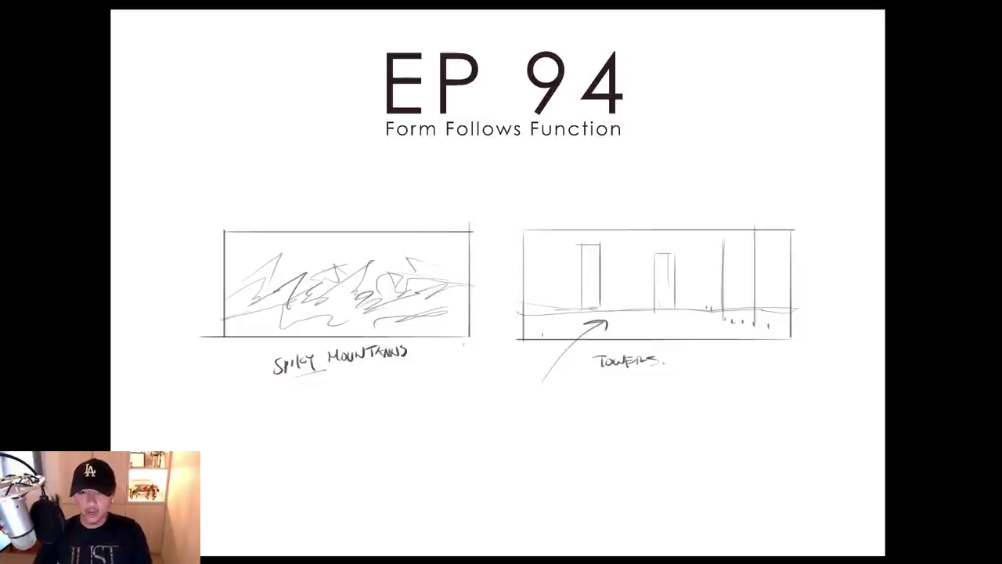
drag(465, 398, 418, 341)
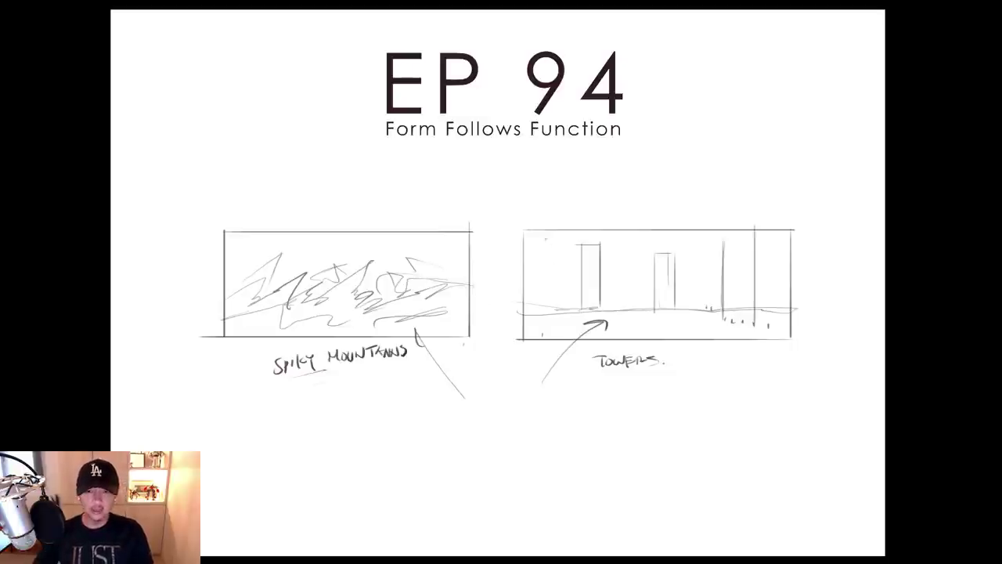
Add a line along the towers frame's left edge and outline the leftmost tower as a broken, jagged ruin with a spire
drag(530, 226, 529, 333)
mouse_move(617, 256)
mouse_down()
mouse_move(693, 230)
mouse_move(454, 262)
mouse_up()
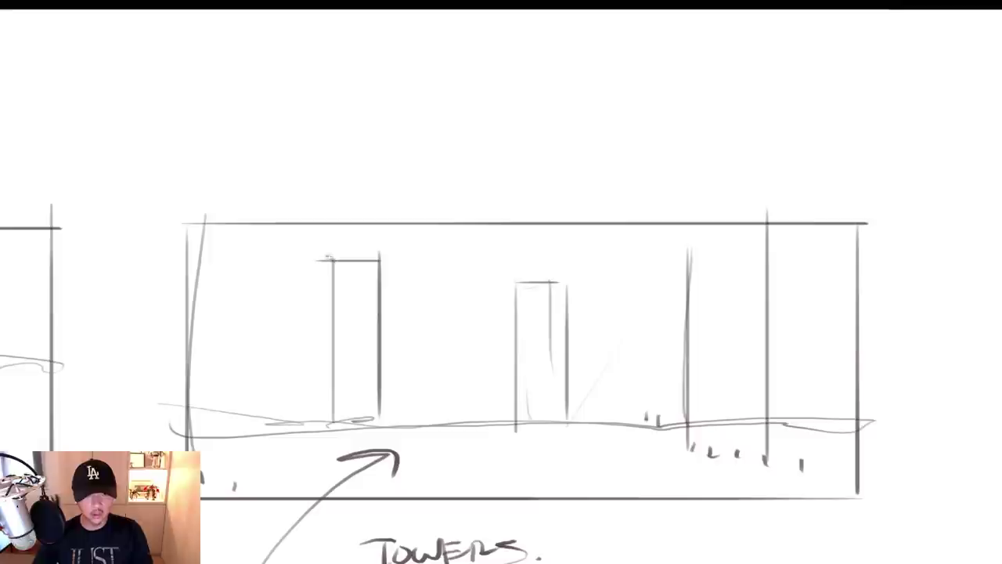
mouse_move(332, 263)
mouse_down()
mouse_move(331, 206)
mouse_move(351, 170)
mouse_move(351, 262)
mouse_up()
mouse_move(361, 228)
mouse_down()
mouse_move(363, 256)
mouse_move(384, 264)
mouse_up()
drag(324, 265, 348, 401)
mouse_move(379, 266)
mouse_down()
mouse_move(370, 401)
mouse_move(349, 388)
mouse_up()
drag(348, 401, 337, 424)
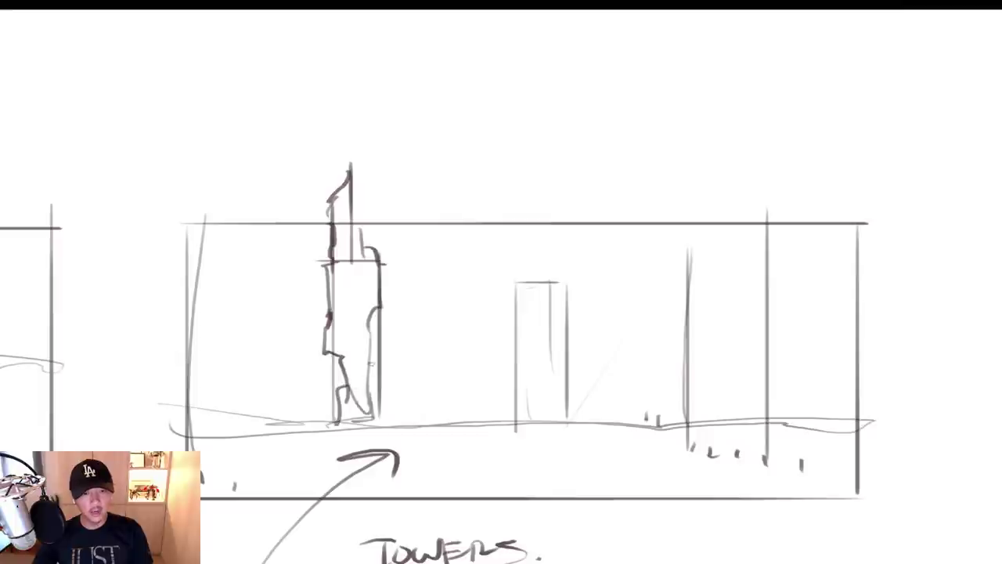
Finish the leftmost tower's right edge and give the middle tower an irregular, eroded outline with a narrow top
mouse_move(368, 353)
mouse_down()
mouse_move(387, 422)
mouse_move(508, 296)
mouse_move(529, 197)
mouse_move(545, 256)
mouse_up()
mouse_move(504, 259)
mouse_down()
mouse_move(525, 256)
mouse_move(507, 335)
mouse_up()
mouse_move(544, 249)
mouse_down()
mouse_move(571, 299)
mouse_move(567, 365)
mouse_up()
mouse_move(507, 322)
mouse_down()
mouse_move(548, 360)
mouse_move(509, 429)
mouse_up()
drag(510, 413, 550, 408)
Outline a shorter broken tower to the right of the middle one and add an arrow pointing down into the scene
drag(649, 423, 675, 382)
mouse_move(675, 383)
mouse_down()
mouse_move(688, 359)
mouse_move(681, 311)
mouse_up()
drag(682, 310, 703, 417)
drag(675, 157, 636, 268)
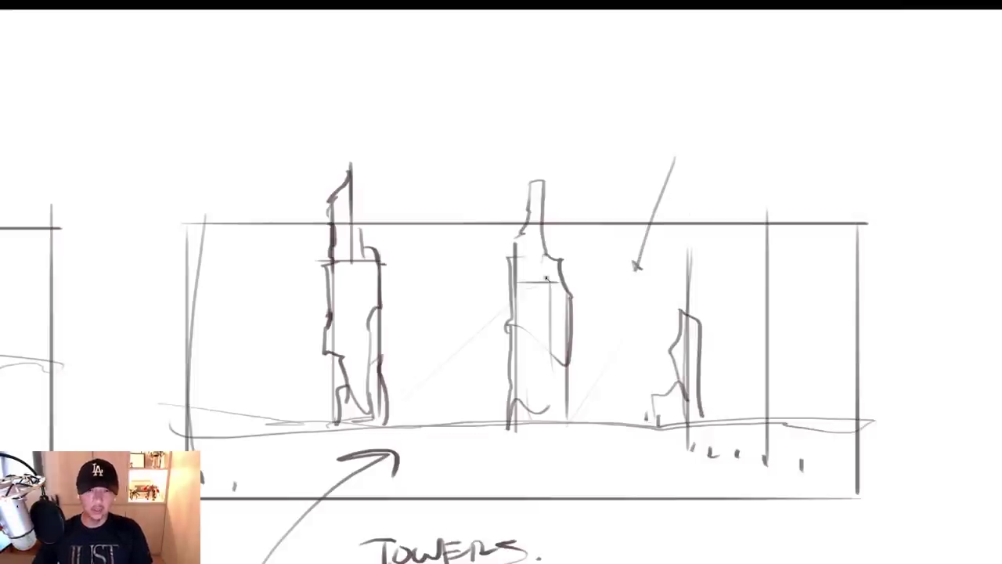
Circle the whole towers thumbnail with a large ellipse and add a short stroke beside its lower-left arrow
scroll(549, 286, down, 2)
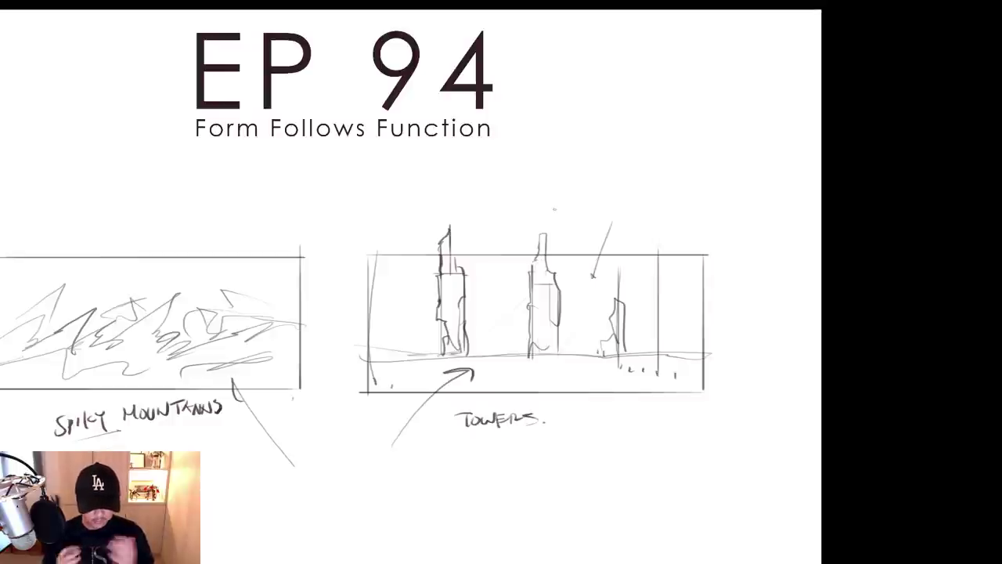
drag(506, 305, 622, 267)
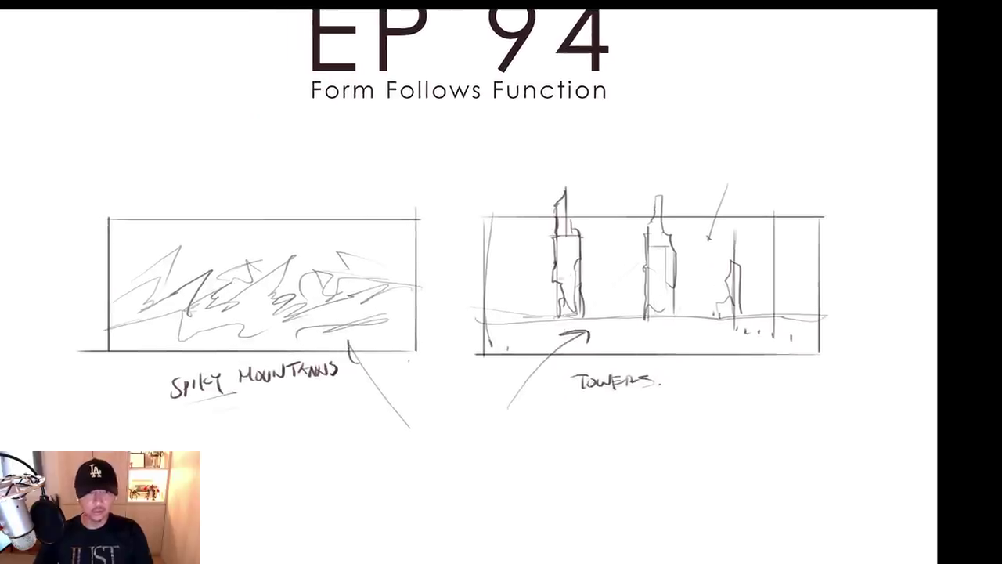
drag(602, 209, 580, 202)
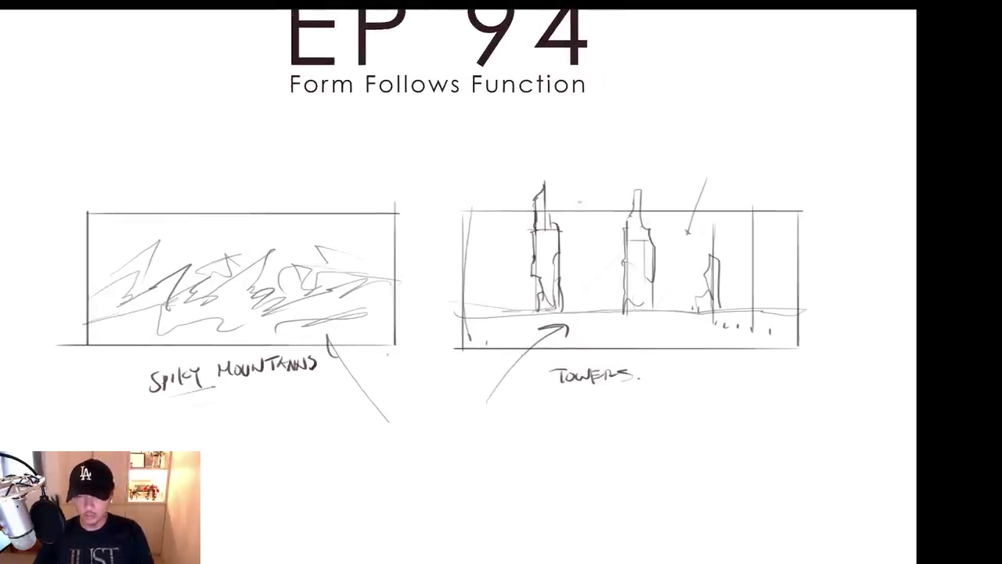
mouse_move(689, 141)
mouse_down()
mouse_move(509, 364)
mouse_move(830, 235)
mouse_up()
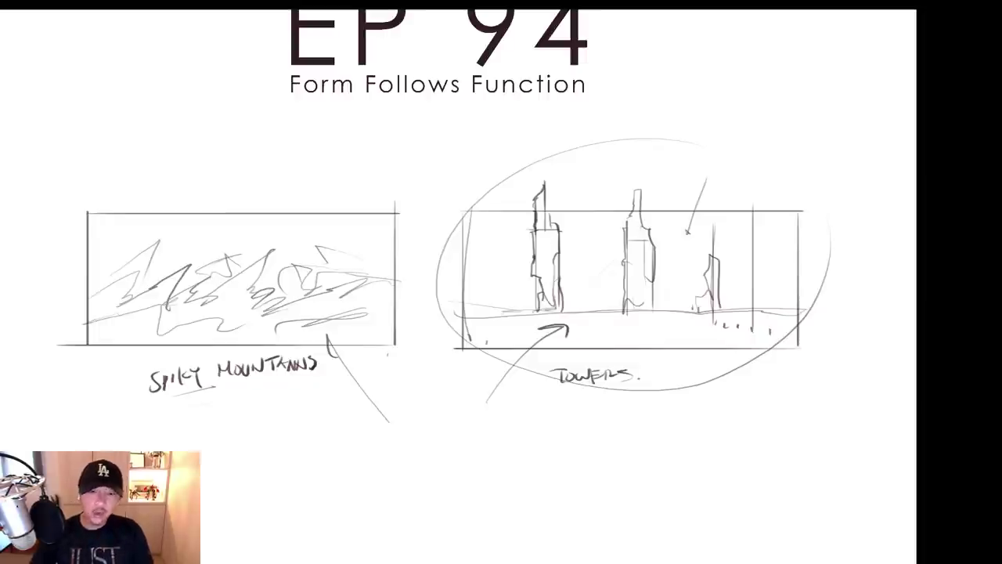
drag(485, 365, 518, 330)
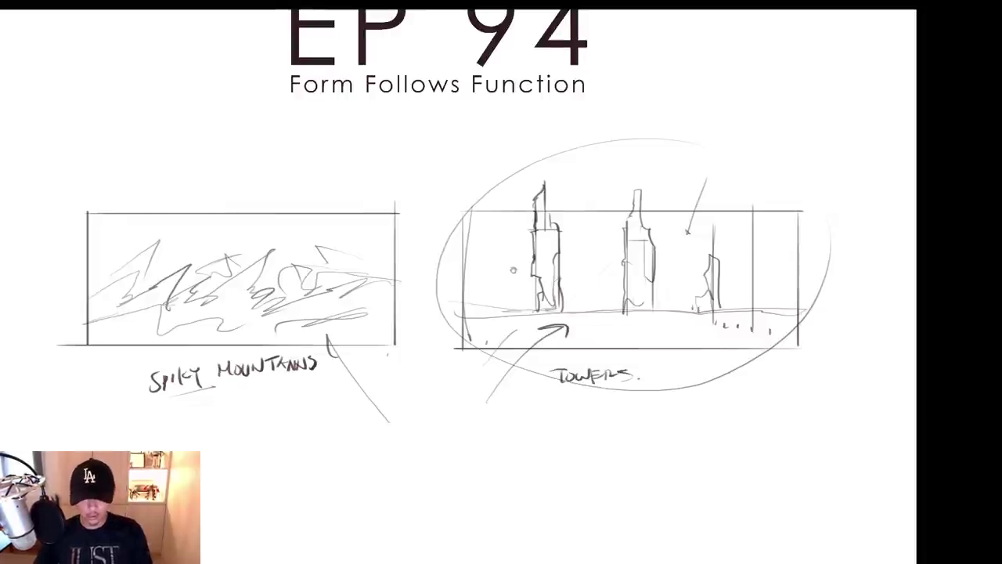
Rework the middle tower with a taller offset top and heavier jagged sides, and extend the leftmost tower's base below the ground line
mouse_move(576, 181)
mouse_down()
mouse_move(511, 221)
mouse_move(512, 231)
mouse_up()
key(ctrl+z)
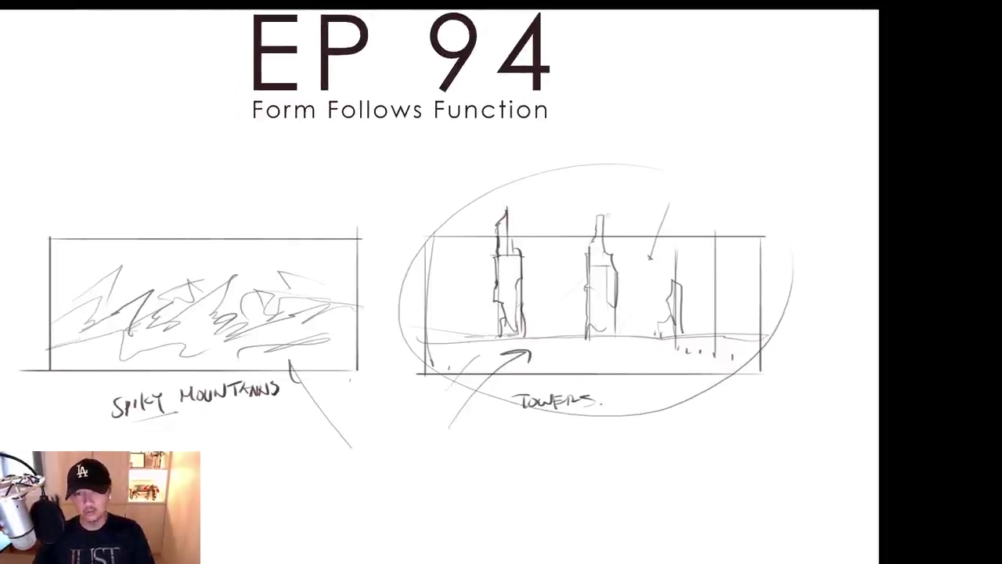
drag(598, 213, 619, 255)
mouse_move(584, 258)
mouse_down()
mouse_move(616, 248)
mouse_move(580, 307)
mouse_up()
mouse_move(611, 269)
mouse_down()
mouse_move(612, 325)
mouse_move(587, 337)
mouse_up()
drag(519, 314, 519, 350)
Draw an arrow pointing down at the mountains thumbnail and box in the "Form Follows Function" subtitle
mouse_move(327, 191)
mouse_down()
mouse_move(302, 265)
mouse_move(316, 253)
mouse_up()
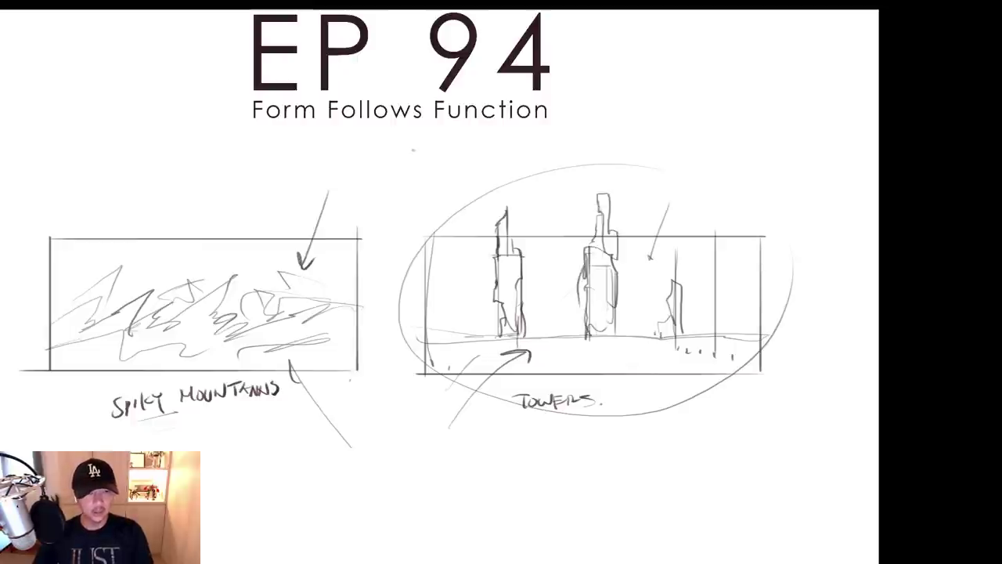
drag(401, 211, 419, 198)
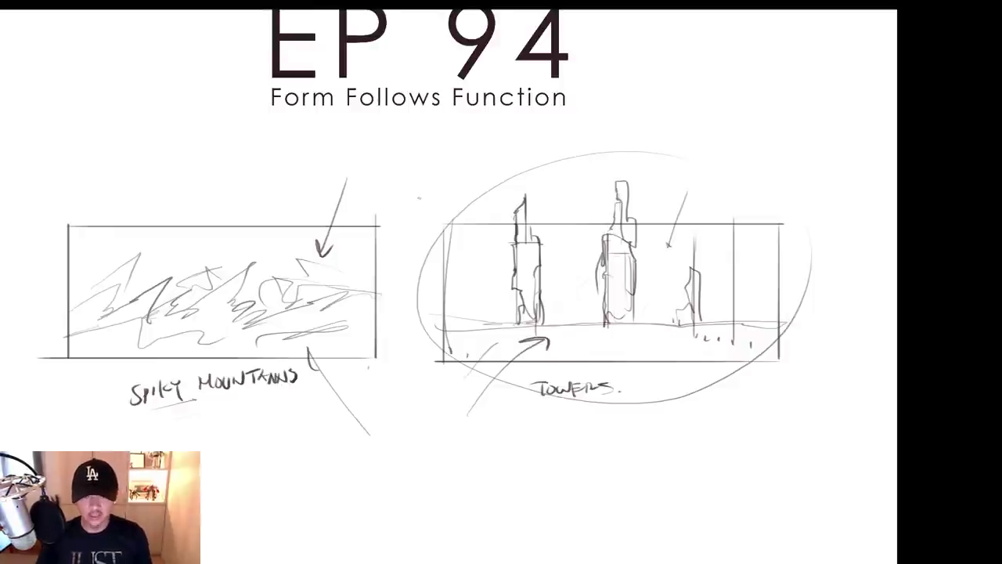
mouse_move(467, 149)
mouse_down()
mouse_move(497, 243)
mouse_move(526, 222)
mouse_up()
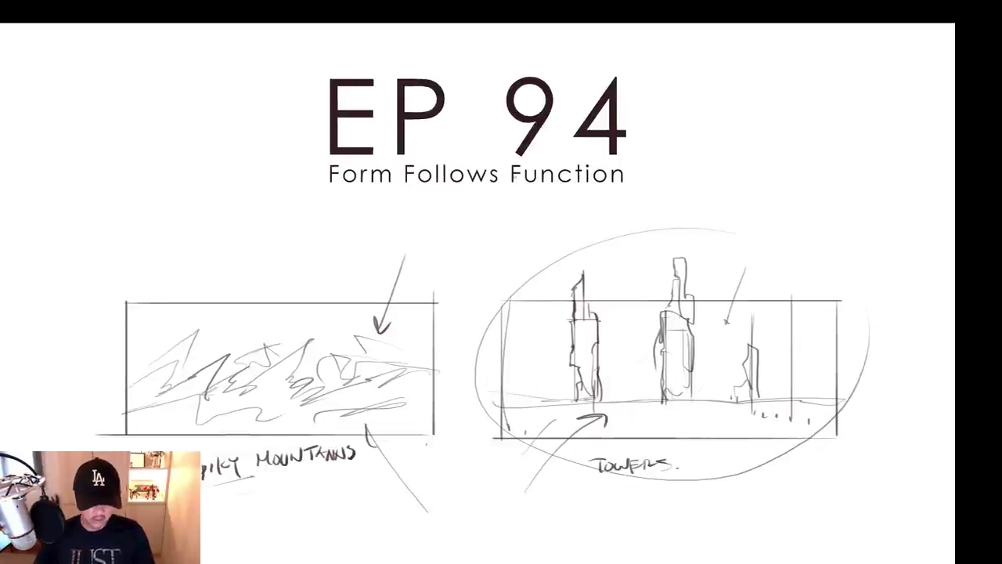
mouse_move(326, 188)
mouse_down()
mouse_move(578, 188)
mouse_move(639, 184)
mouse_move(645, 175)
mouse_move(638, 162)
mouse_move(322, 145)
mouse_move(324, 191)
mouse_up()
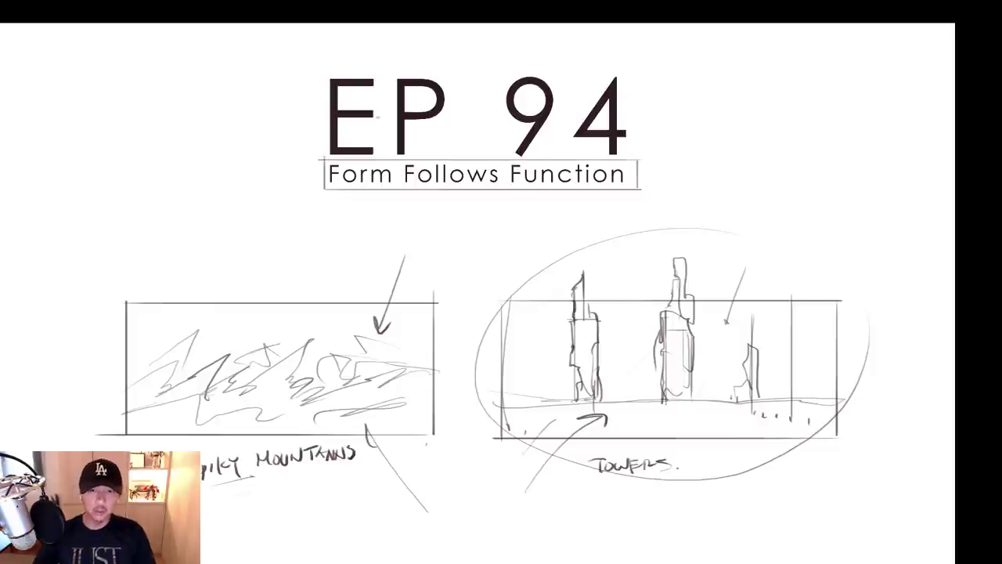
drag(514, 196, 555, 149)
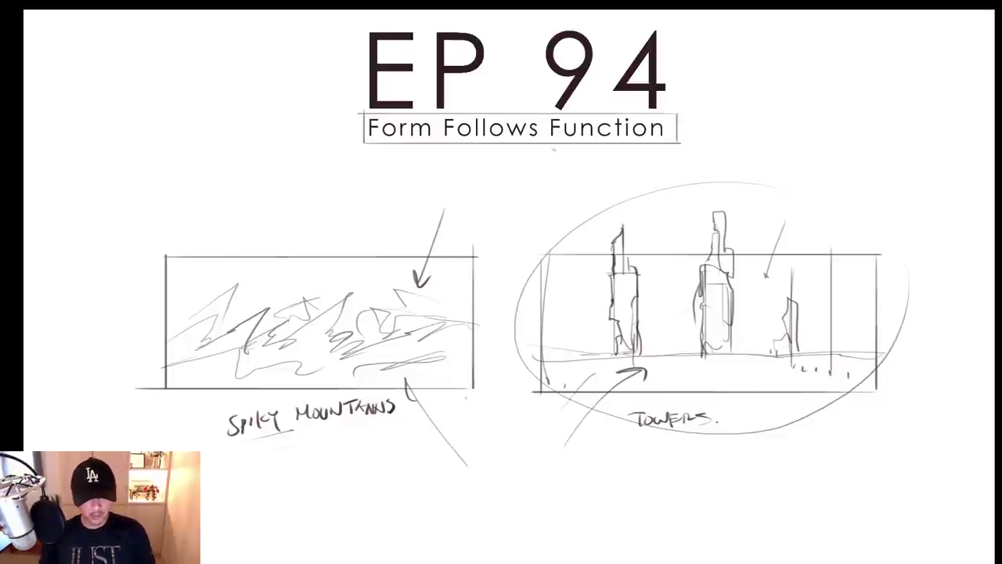
drag(512, 227, 490, 228)
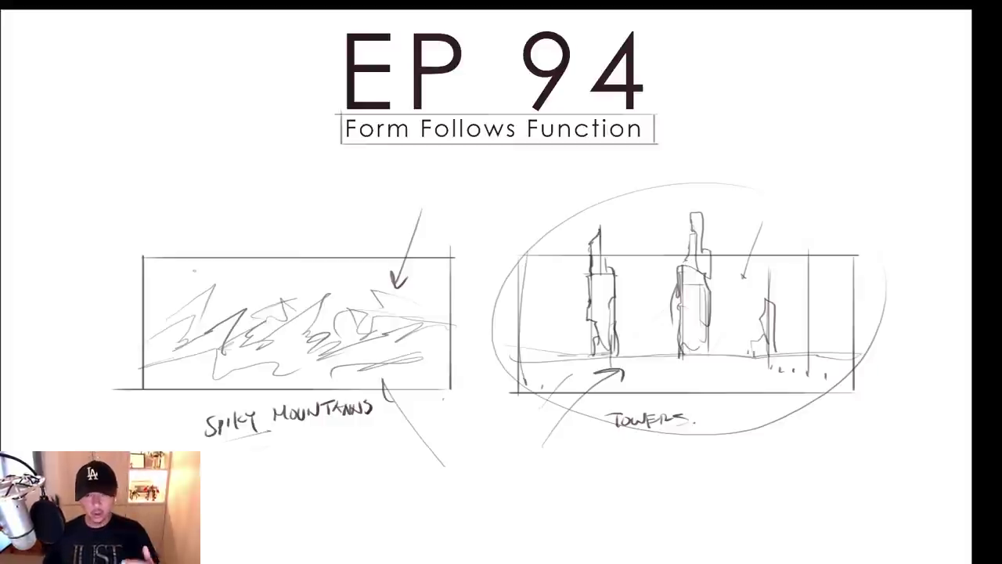
drag(486, 300, 485, 322)
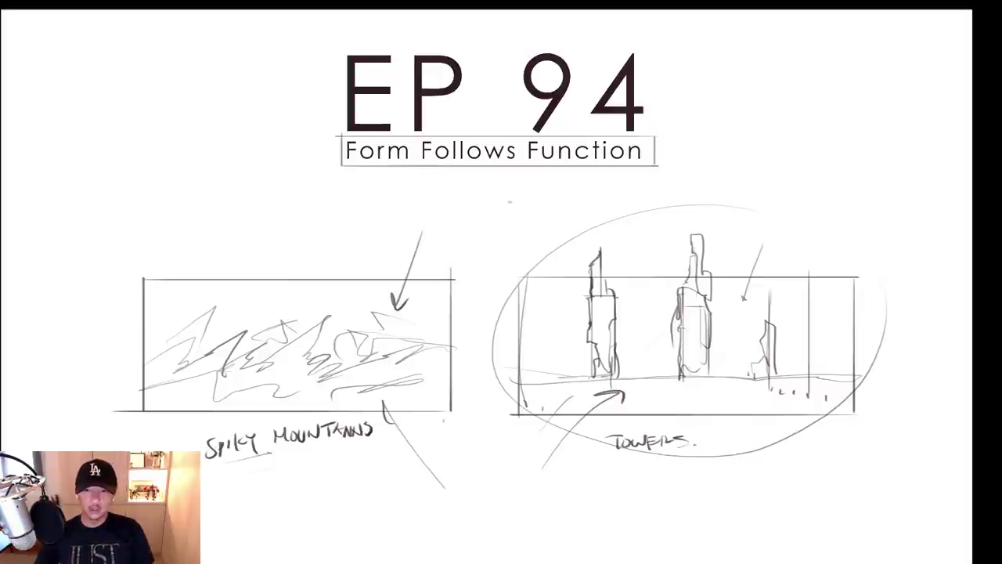
Show the reference group directly above the text layers and examine its full board of snow and architecture photos
key(Tab)
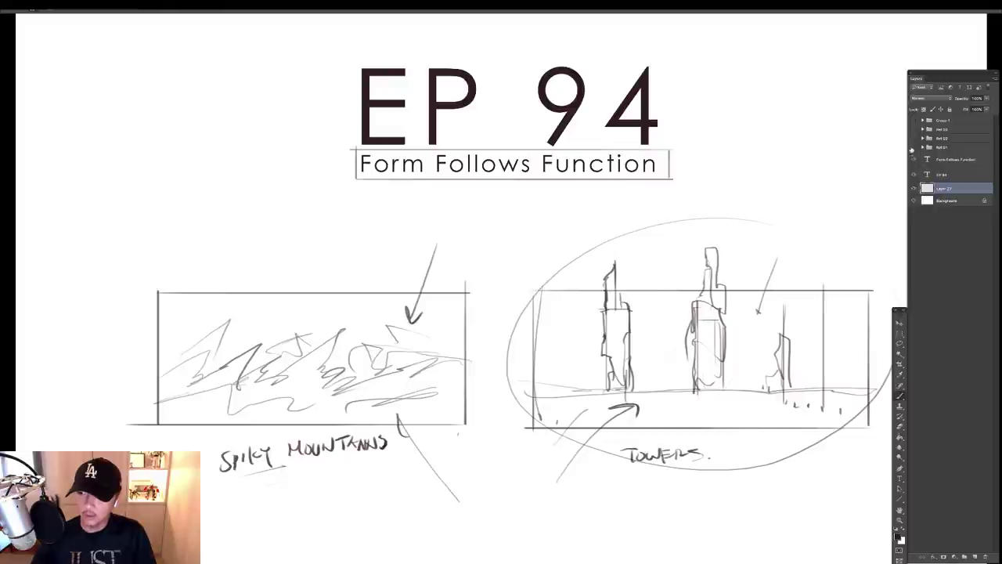
click(913, 148)
click(944, 148)
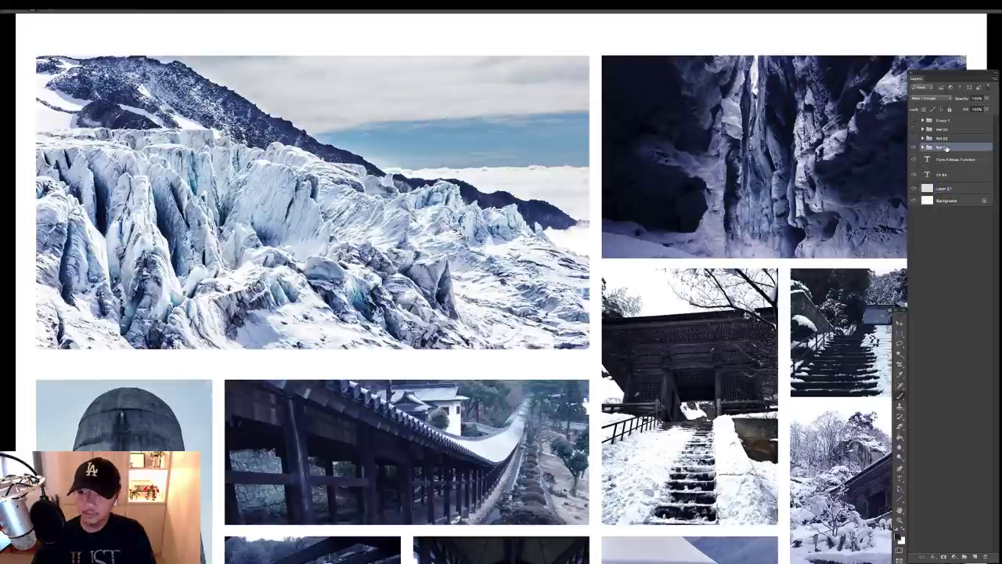
key(Tab)
key(ctrl+0)
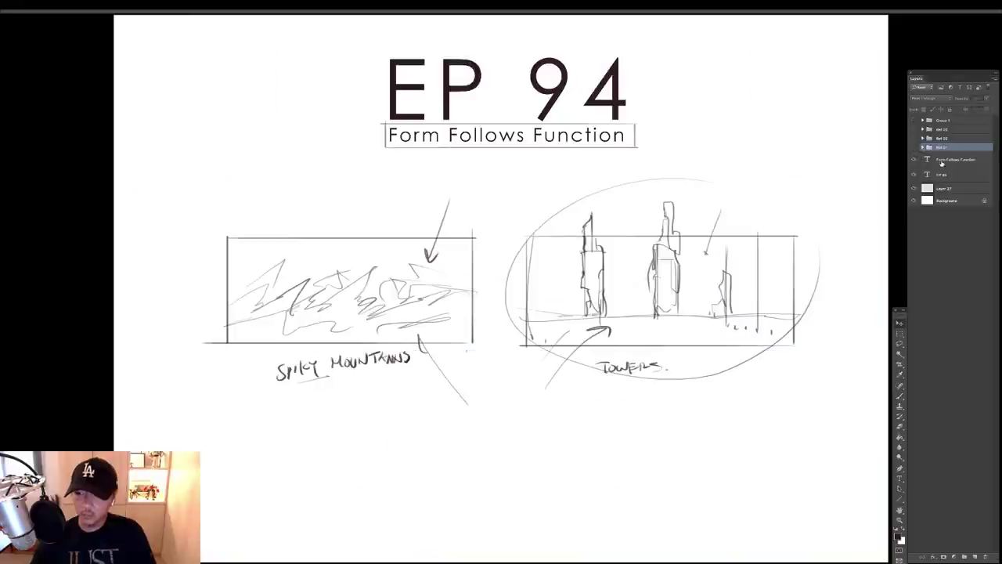
On the sketch layer, draw a long box in perspective below the spiky mountains, with vertical lines falling from its front
key(b)
click(960, 177)
click(954, 189)
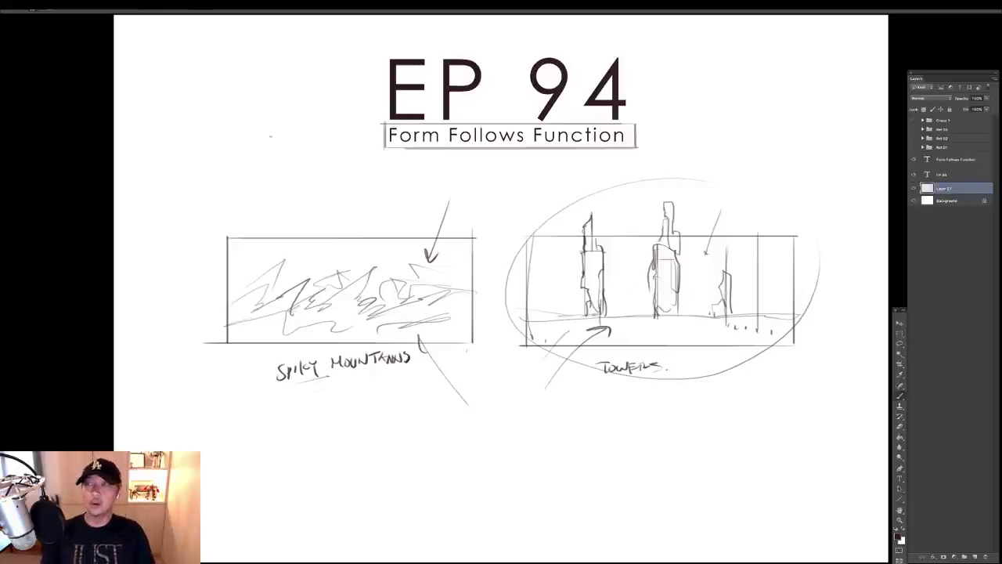
scroll(503, 326, down, 3)
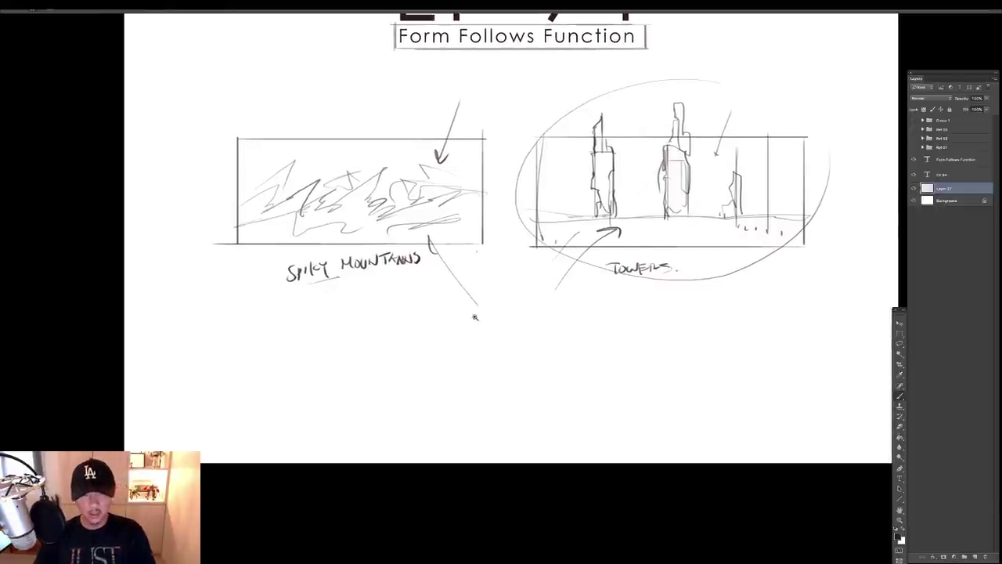
drag(475, 317, 498, 317)
drag(329, 342, 444, 305)
mouse_move(337, 333)
mouse_down()
mouse_move(364, 429)
mouse_move(371, 421)
mouse_up()
drag(368, 331, 379, 416)
mouse_move(377, 332)
mouse_down()
mouse_move(387, 415)
mouse_move(400, 405)
mouse_up()
mouse_move(401, 317)
mouse_down()
mouse_move(416, 404)
mouse_move(429, 397)
mouse_up()
drag(429, 309, 444, 386)
drag(456, 290, 466, 387)
mouse_move(345, 346)
mouse_down()
mouse_move(474, 275)
mouse_move(456, 267)
mouse_move(332, 310)
mouse_move(347, 349)
mouse_move(473, 277)
mouse_up()
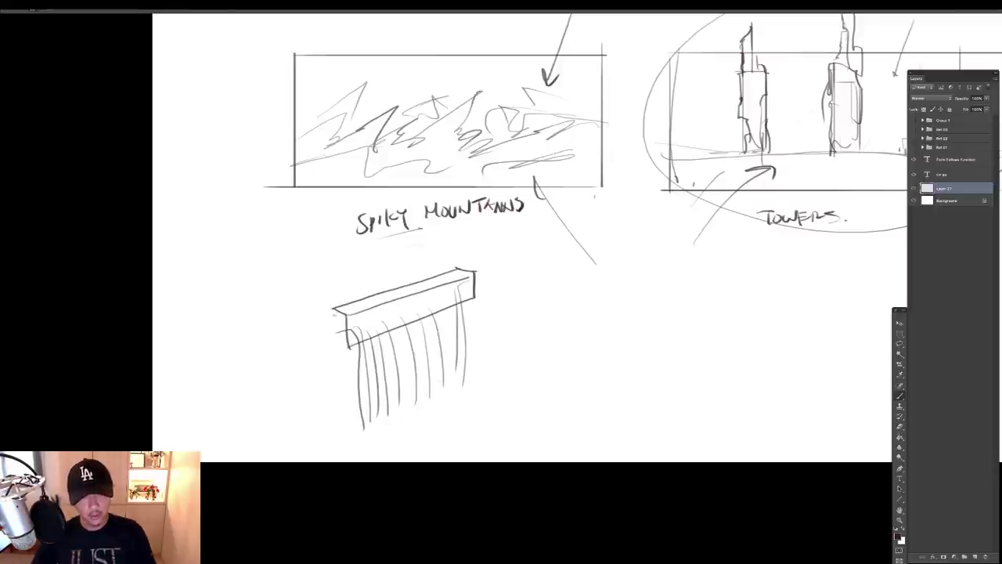
Close the box's near end face, extend short lines from both ends and add a dark band around its middle
drag(334, 307, 349, 349)
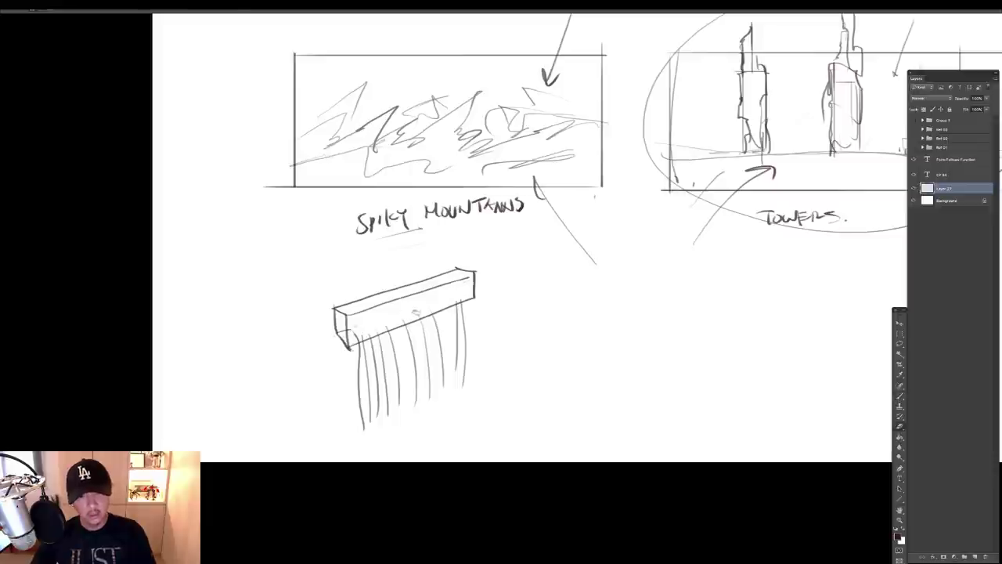
drag(316, 342, 343, 332)
drag(473, 283, 495, 276)
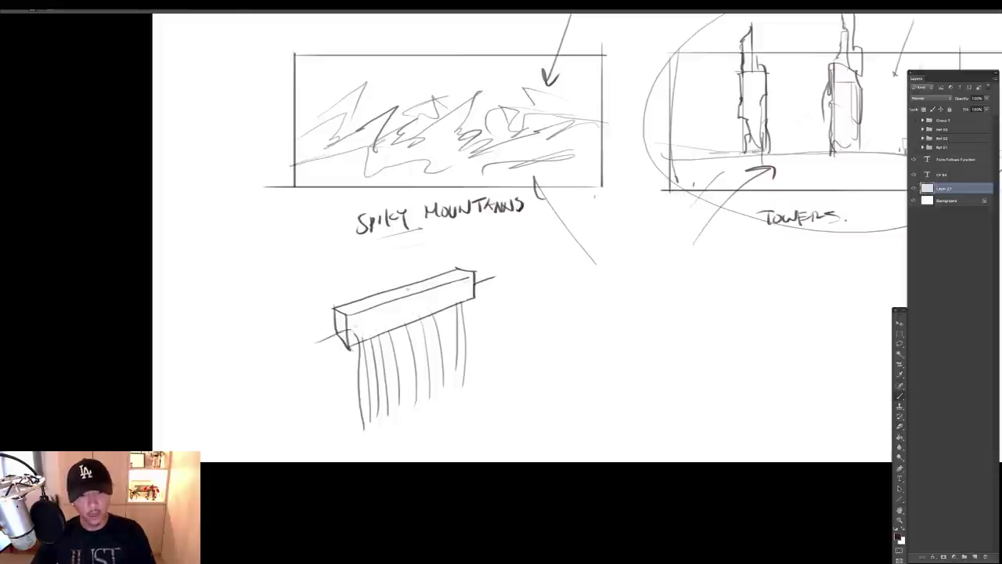
mouse_move(405, 285)
mouse_down()
mouse_move(418, 293)
mouse_move(420, 321)
mouse_move(418, 293)
mouse_up()
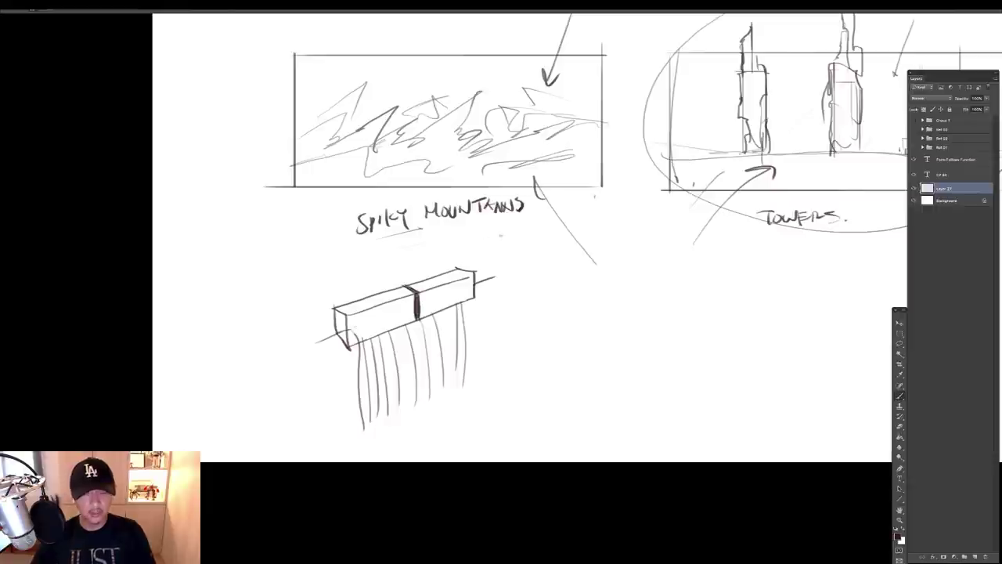
Annotate the box's far end with two arrows and a circled "???" note
drag(485, 235, 473, 263)
drag(470, 254, 515, 246)
drag(524, 235, 523, 246)
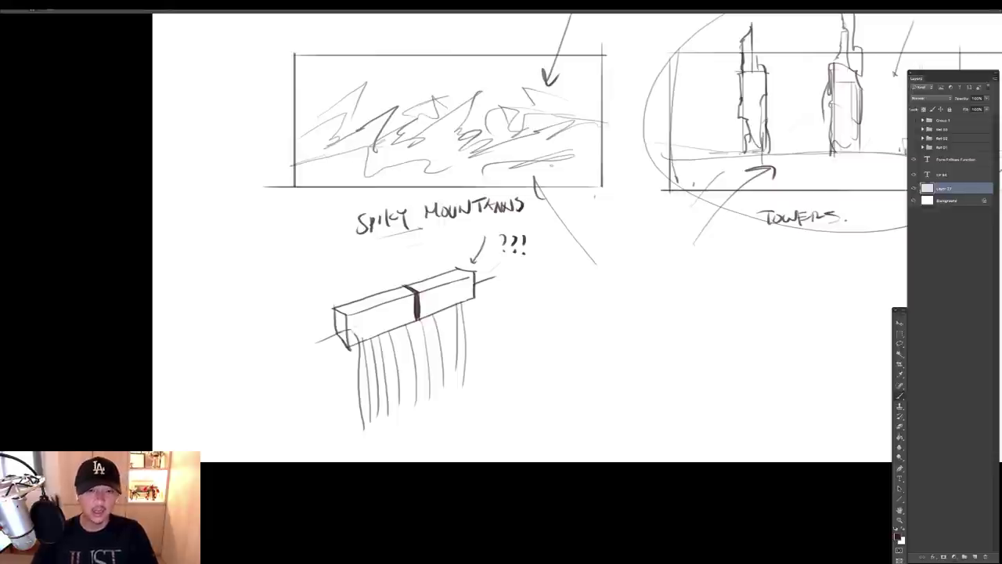
drag(578, 288, 484, 299)
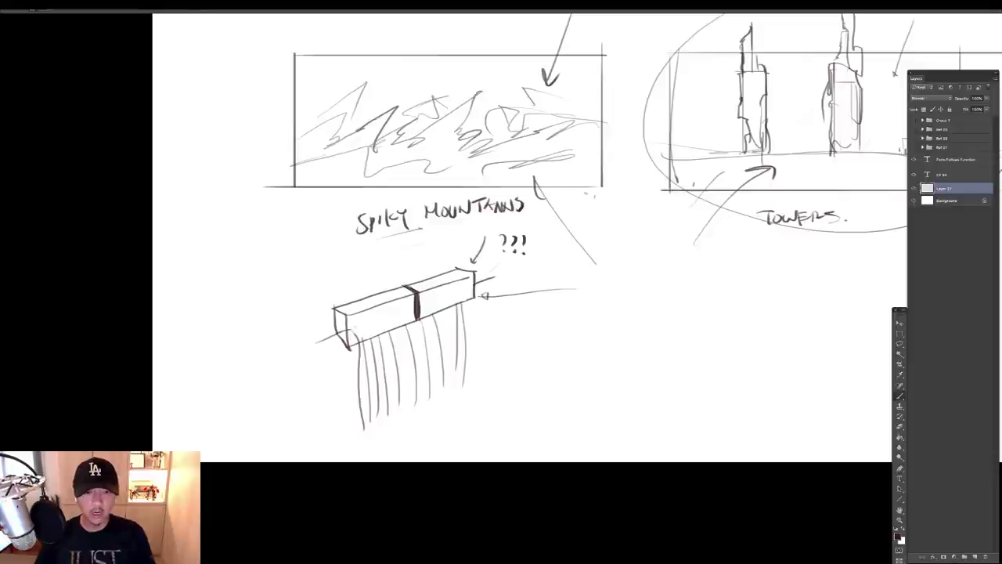
drag(488, 259, 464, 277)
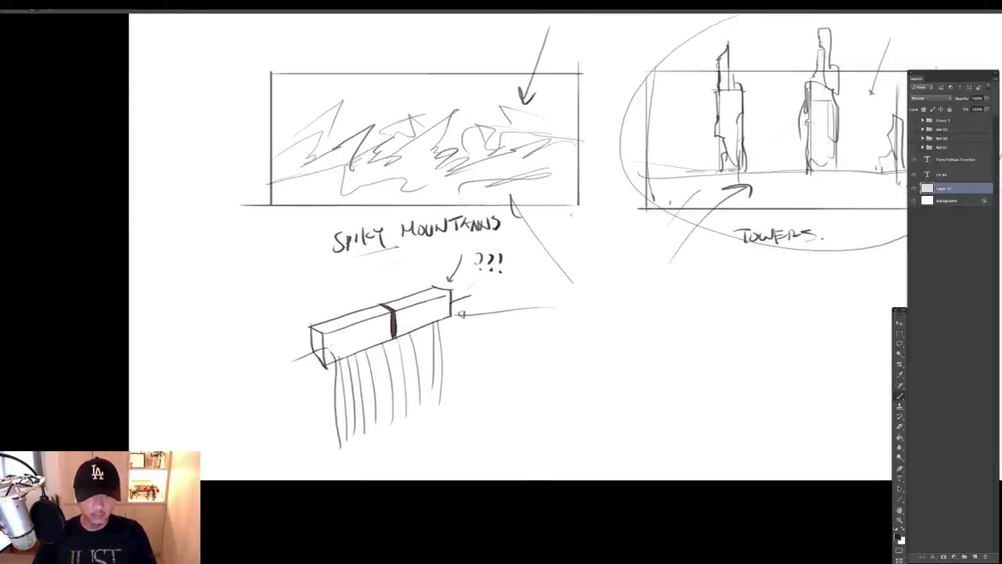
drag(492, 240, 451, 282)
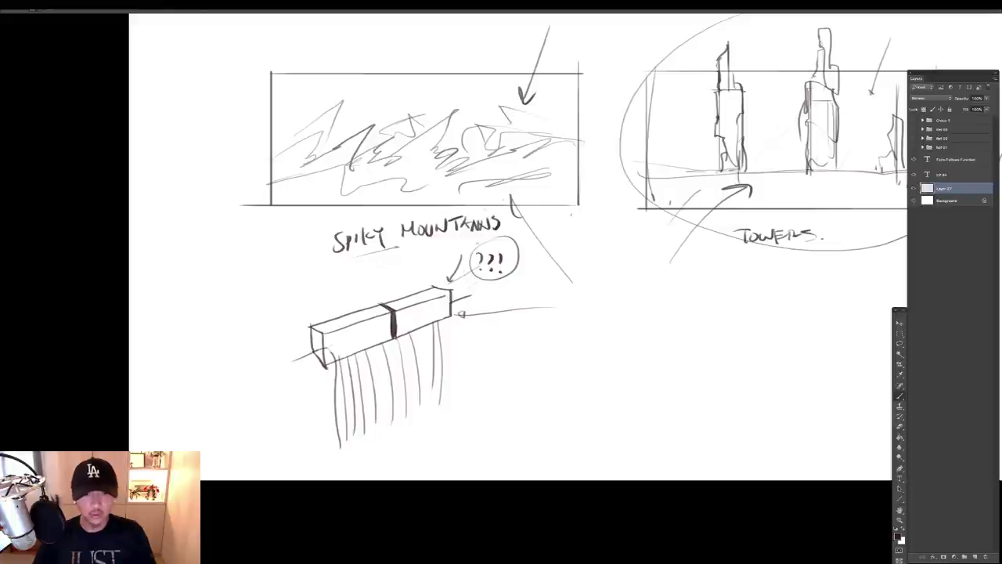
Start a second structure beside the first box with a slanted ground line, a row of falling vertical lines and a double top edge
drag(585, 228, 550, 204)
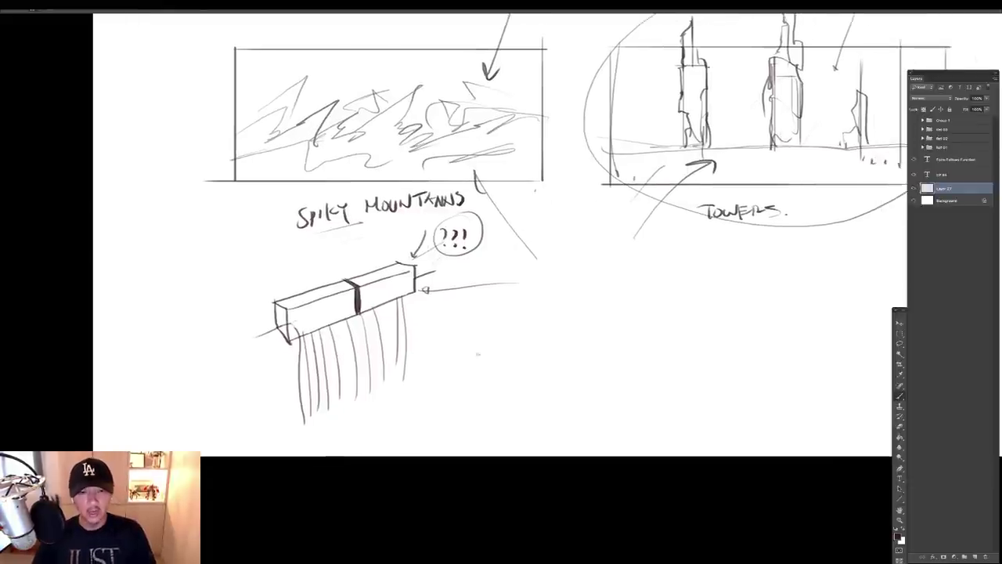
mouse_move(451, 362)
mouse_down()
mouse_move(478, 351)
mouse_move(508, 368)
mouse_move(505, 411)
mouse_up()
drag(514, 337, 512, 410)
drag(524, 337, 525, 407)
mouse_move(533, 333)
mouse_down()
mouse_move(517, 406)
mouse_move(540, 398)
mouse_up()
mouse_move(553, 325)
mouse_down()
mouse_move(552, 396)
mouse_move(564, 384)
mouse_up()
mouse_move(577, 315)
mouse_down()
mouse_move(576, 379)
mouse_move(587, 379)
mouse_up()
drag(598, 301, 595, 350)
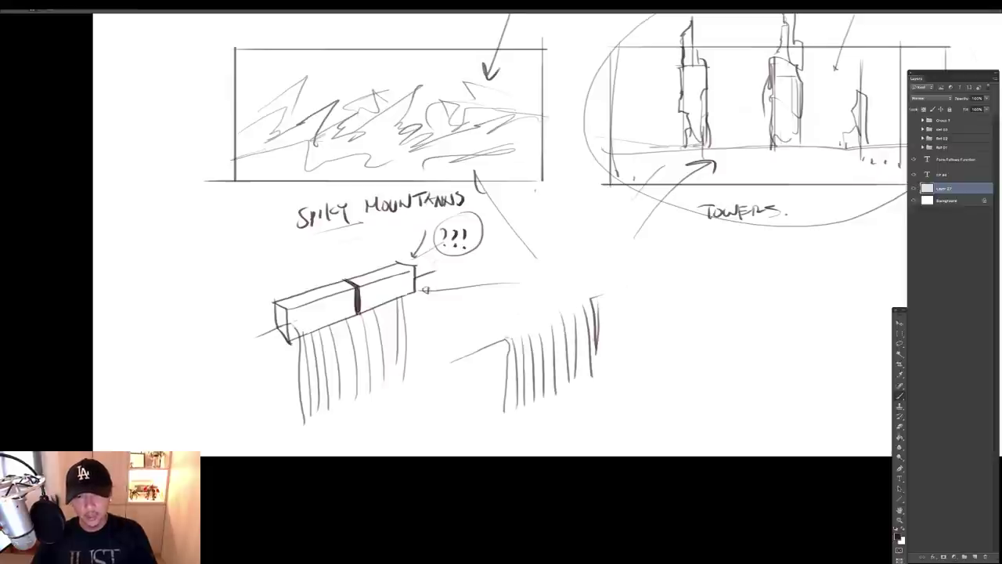
drag(509, 337, 598, 297)
drag(501, 354, 579, 317)
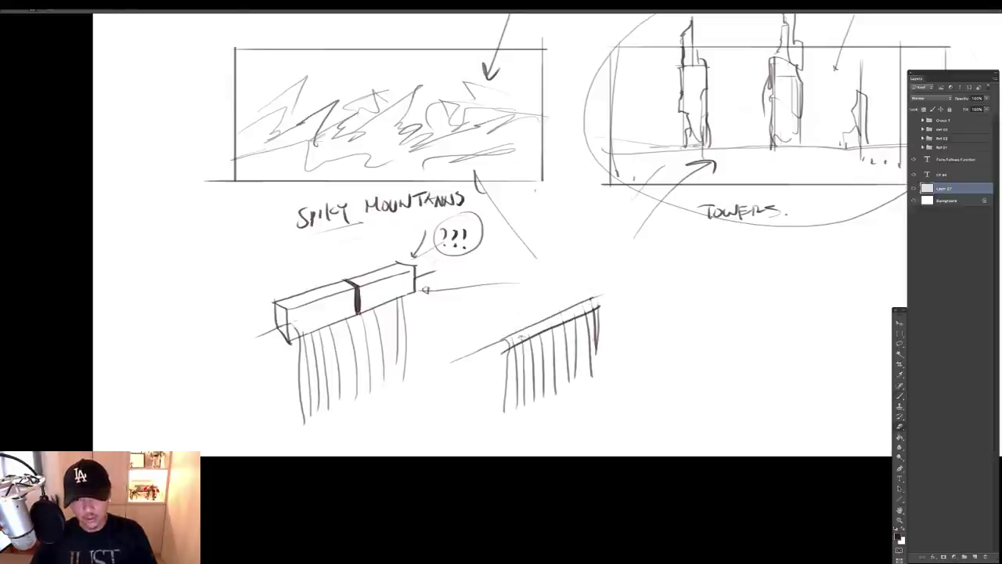
Turn the second structure's front into a sloping face by drawing its slanted sides and bottom edge and erasing the lines between them
drag(510, 349, 524, 406)
drag(593, 311, 605, 367)
key(e)
mouse_move(520, 347)
mouse_down()
mouse_move(533, 389)
mouse_move(559, 388)
mouse_up()
drag(555, 337, 577, 383)
drag(587, 337, 592, 375)
key(b)
drag(532, 405, 615, 360)
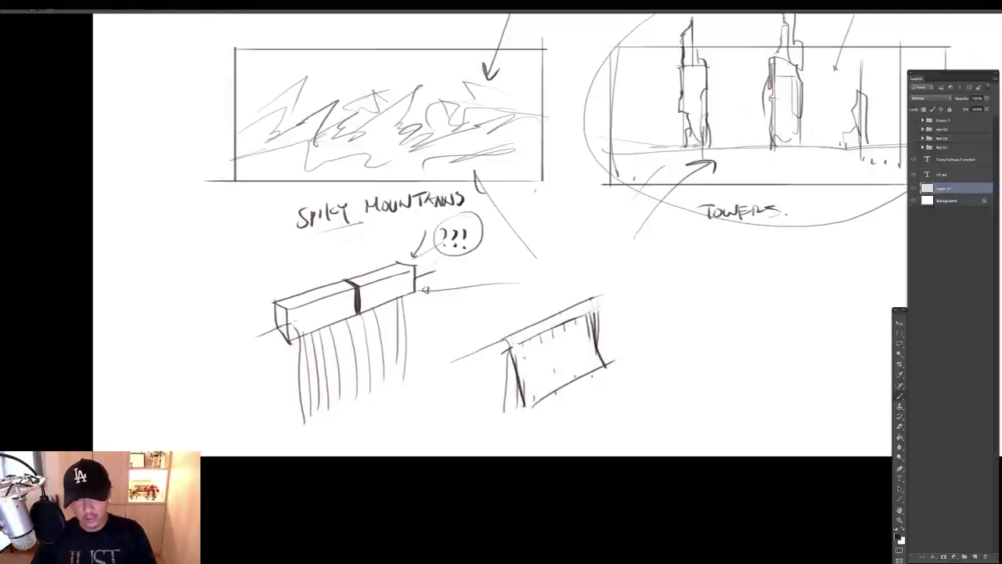
Draw tall recessed openings across the sloping face and a small post at each end of its top edge
drag(523, 358, 536, 352)
drag(548, 348, 584, 329)
drag(525, 361, 537, 402)
drag(551, 349, 562, 390)
mouse_move(562, 342)
mouse_down()
mouse_move(571, 392)
mouse_move(596, 363)
mouse_up()
mouse_move(597, 301)
mouse_down()
mouse_move(598, 282)
mouse_move(609, 297)
mouse_up()
drag(501, 338, 506, 331)
Sketch a small low box beyond the sloping structure's far end, with a cluster of tiny buildings at its corner
mouse_move(600, 308)
mouse_down()
mouse_move(631, 289)
mouse_move(631, 308)
mouse_move(658, 303)
mouse_up()
drag(657, 303, 654, 319)
mouse_move(636, 312)
mouse_down()
mouse_move(655, 318)
mouse_move(660, 283)
mouse_up()
mouse_move(634, 298)
mouse_down()
mouse_move(672, 302)
mouse_move(689, 289)
mouse_up()
mouse_move(688, 288)
mouse_down()
mouse_move(660, 316)
mouse_move(692, 279)
mouse_up()
mouse_move(683, 280)
mouse_down()
mouse_move(697, 274)
mouse_move(695, 291)
mouse_up()
drag(679, 274, 678, 283)
mouse_move(692, 274)
mouse_down()
mouse_move(705, 271)
mouse_move(700, 286)
mouse_up()
mouse_move(680, 275)
mouse_down()
mouse_move(690, 270)
mouse_move(697, 300)
mouse_up()
Draw curved lines flowing down from the small box and three arrows pointing at the sloping structure, the box and its buildings
drag(618, 309, 646, 321)
drag(645, 324, 671, 380)
mouse_move(674, 327)
mouse_down()
mouse_move(693, 381)
mouse_move(714, 377)
mouse_up()
drag(688, 324, 709, 358)
drag(622, 292, 662, 296)
mouse_move(566, 229)
mouse_down()
mouse_move(563, 291)
mouse_move(570, 283)
mouse_up()
drag(640, 222, 645, 270)
drag(703, 224, 690, 264)
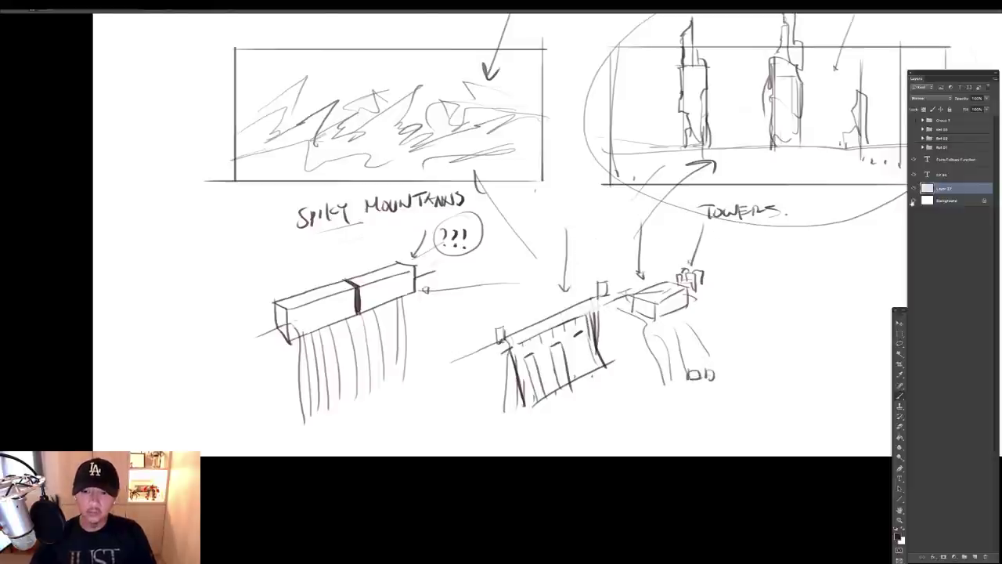
Add base strokes under the two posts, connecting lines between the structures and a long diagonal ground line beyond the small box
drag(591, 296, 608, 303)
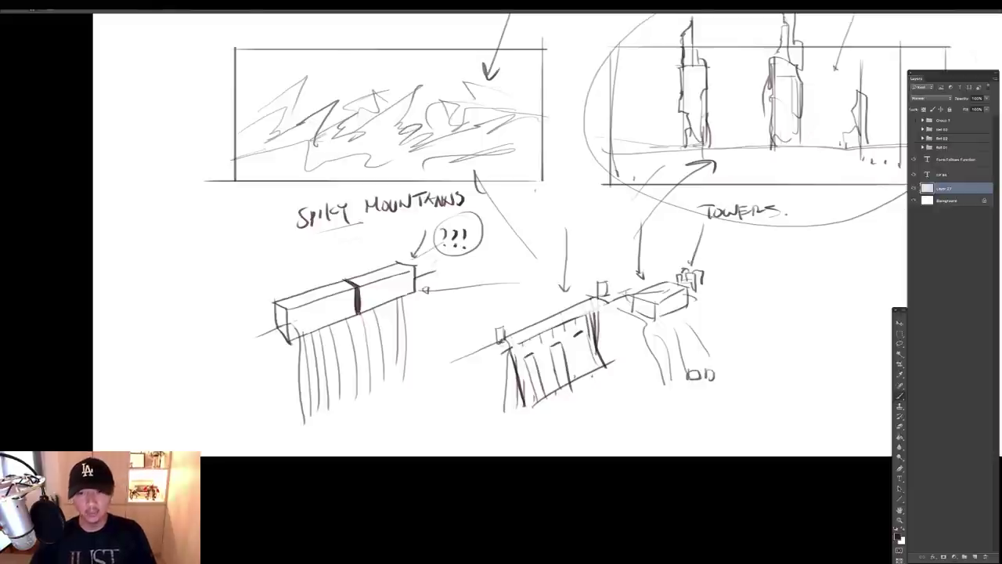
drag(492, 343, 508, 350)
drag(585, 250, 582, 306)
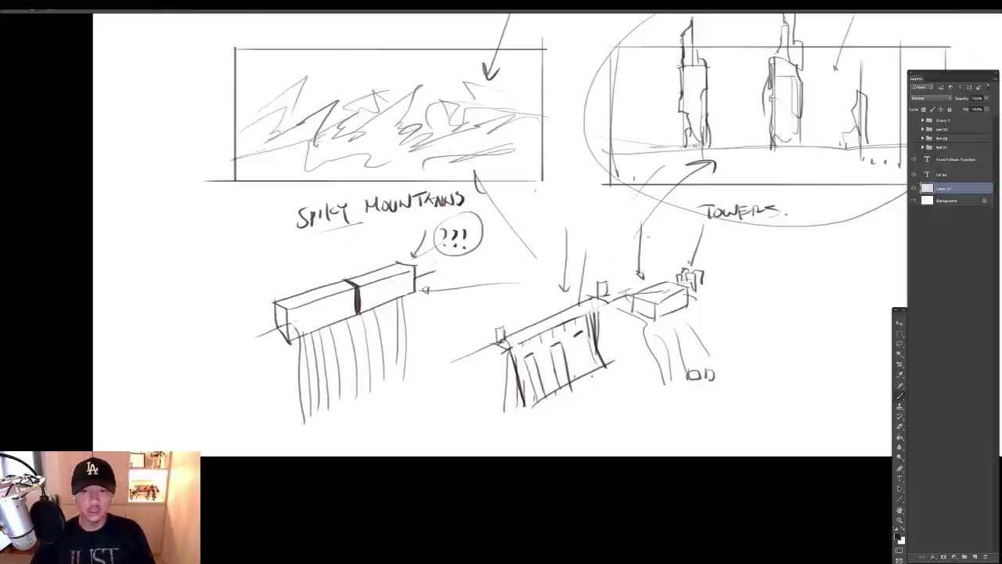
mouse_move(589, 262)
mouse_down()
mouse_move(651, 275)
mouse_move(642, 277)
mouse_up()
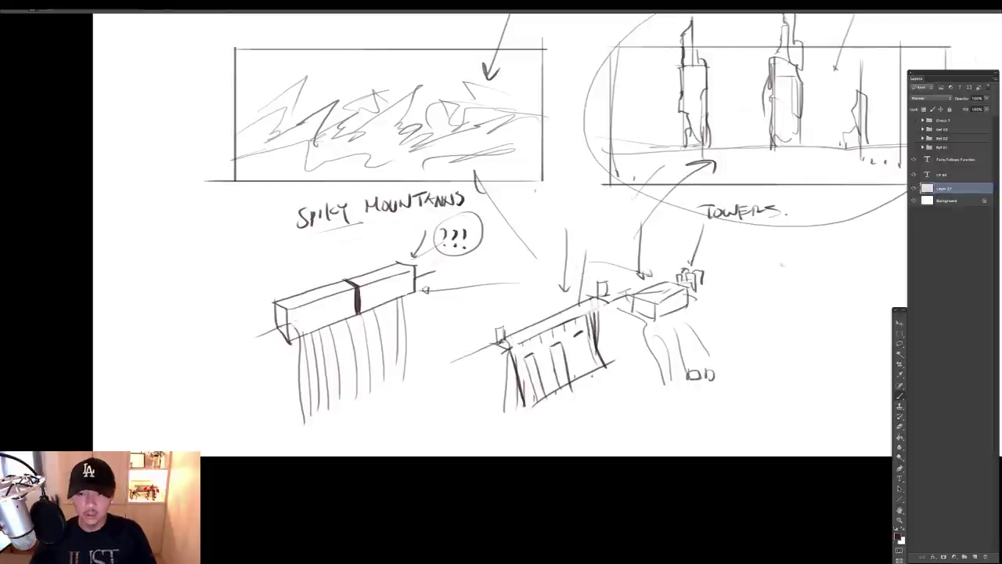
drag(777, 267, 692, 308)
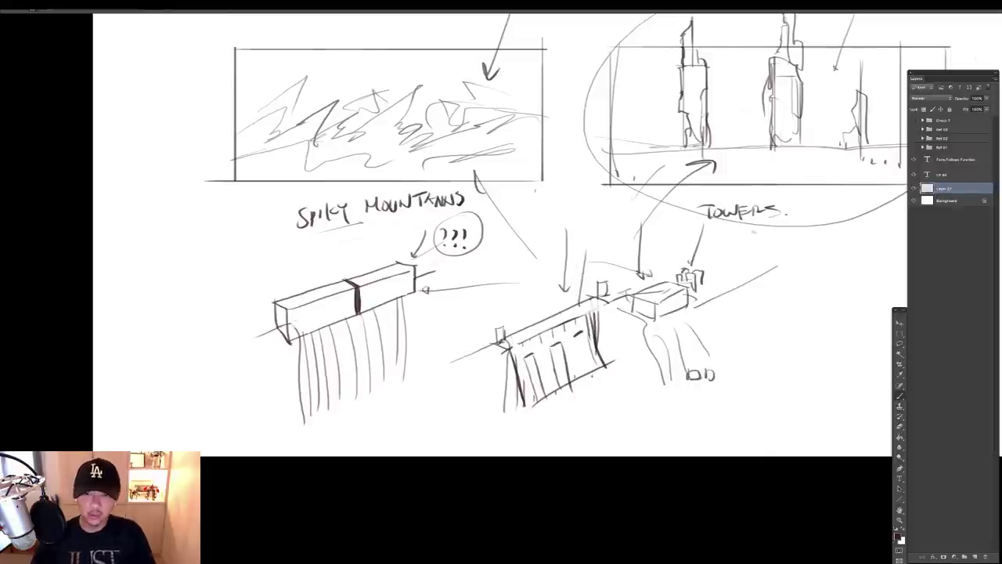
Circle the sloping structure and small box together and label them "GOOD!" with a short leader line
mouse_move(609, 246)
mouse_down()
mouse_move(539, 264)
mouse_move(601, 257)
mouse_up()
mouse_move(728, 336)
mouse_down()
mouse_move(706, 314)
mouse_move(750, 350)
mouse_up()
drag(764, 341, 771, 347)
drag(776, 339, 780, 350)
key(ctrl+z)
mouse_move(780, 339)
mouse_down()
mouse_move(781, 349)
mouse_move(795, 344)
mouse_up()
click(795, 348)
Draw an upward arrow pointing at the underside of the first box's far end
mouse_move(405, 292)
mouse_down()
mouse_move(453, 303)
mouse_move(460, 376)
mouse_up()
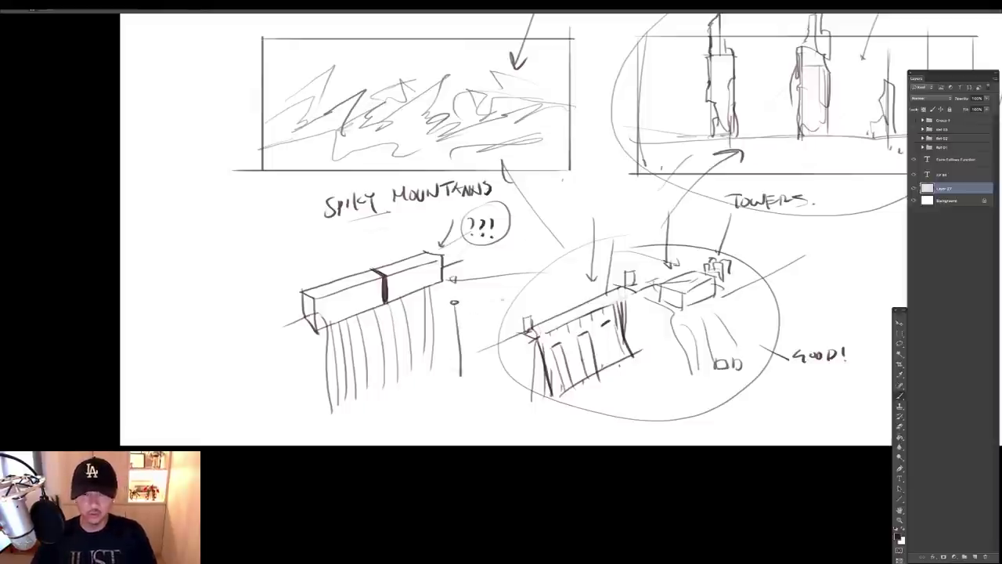
mouse_move(448, 306)
mouse_down()
mouse_move(454, 295)
mouse_move(460, 307)
mouse_up()
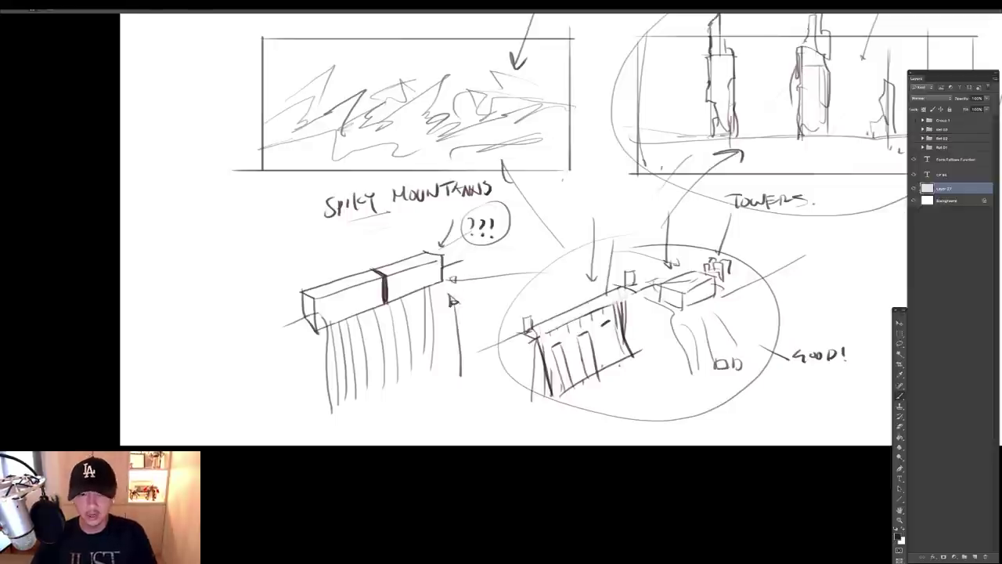
drag(559, 117, 548, 220)
Bring the reference photo board back over the sketches
alt+click(518, 269)
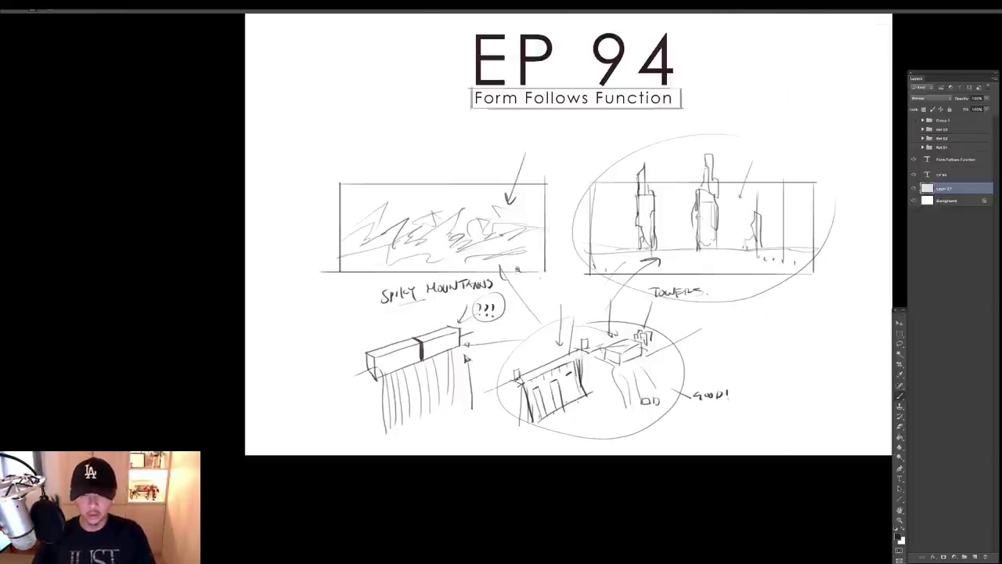
drag(576, 92, 553, 185)
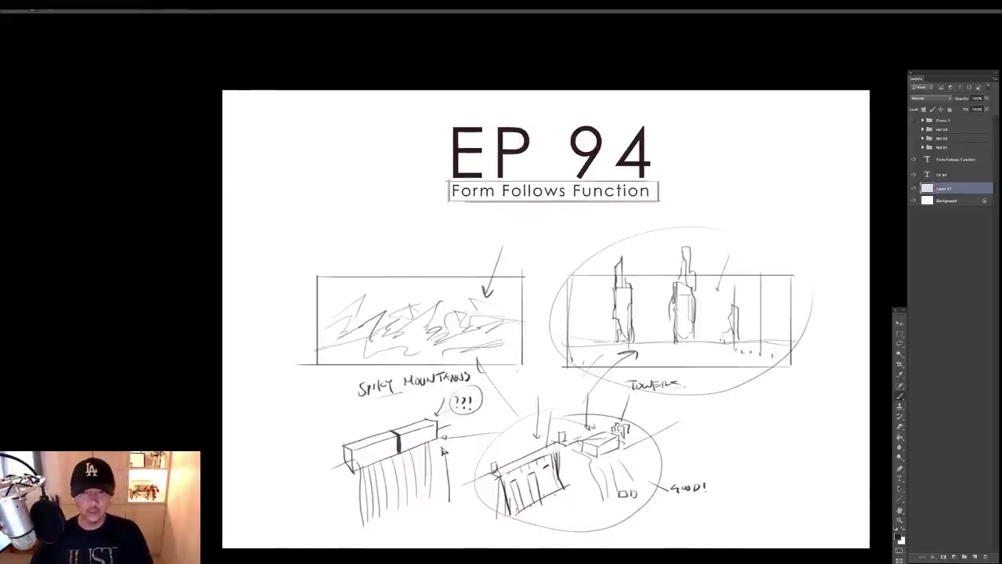
key(ctrl+plus)
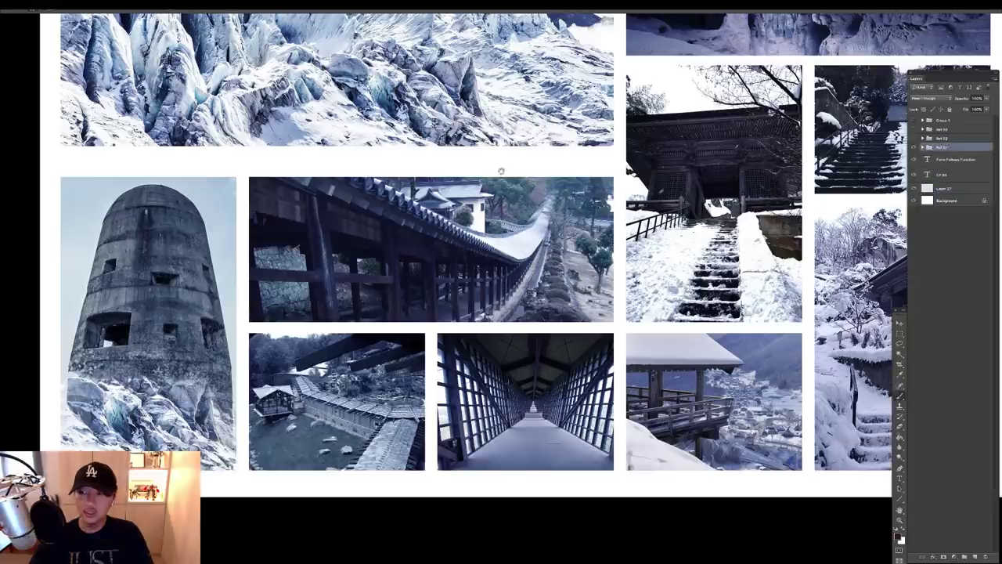
Add a new layer above the top layer group and set the foreground colour to pure red (ff0000)
scroll(502, 170, up, 4)
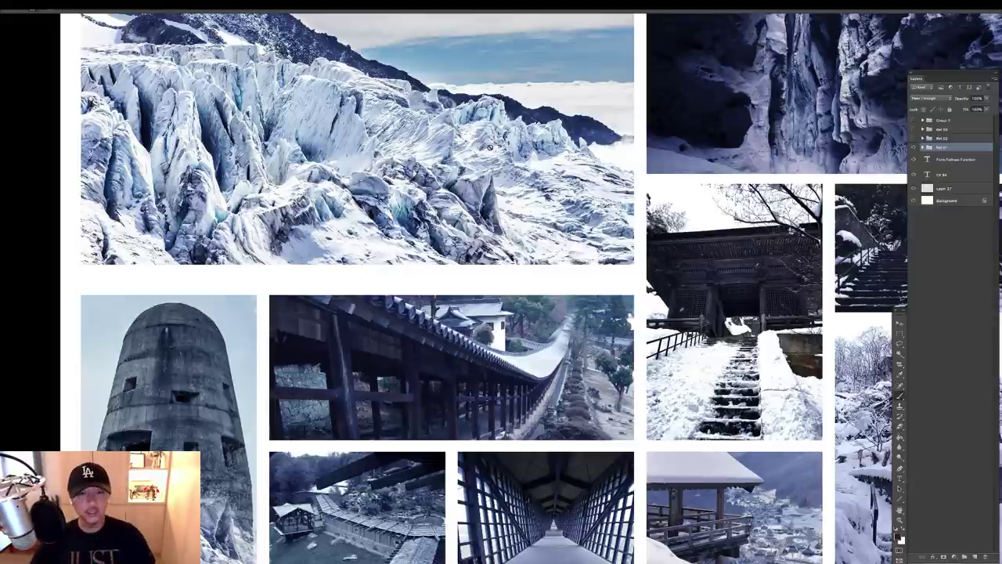
scroll(489, 147, up, 2)
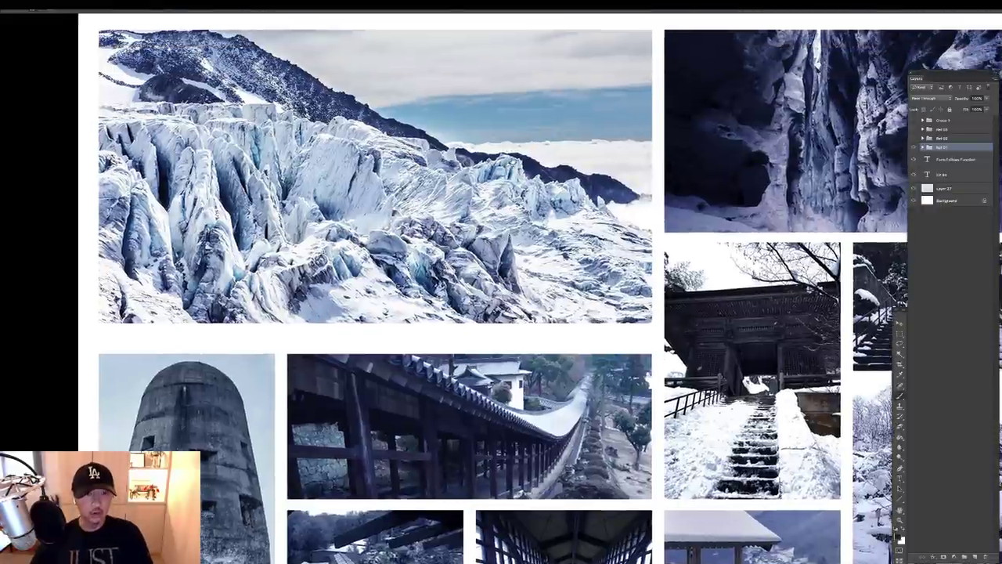
scroll(489, 149, up, 1)
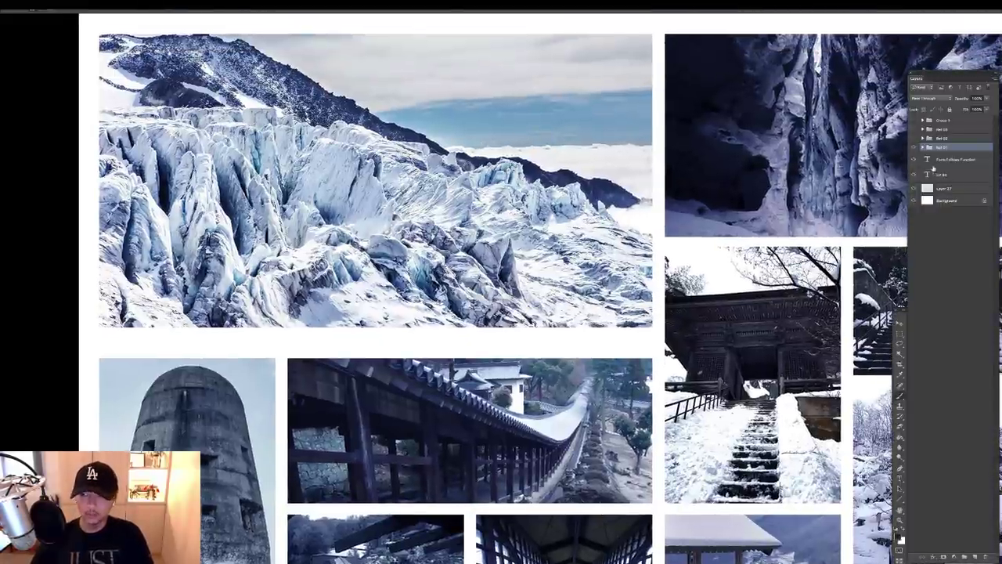
click(949, 122)
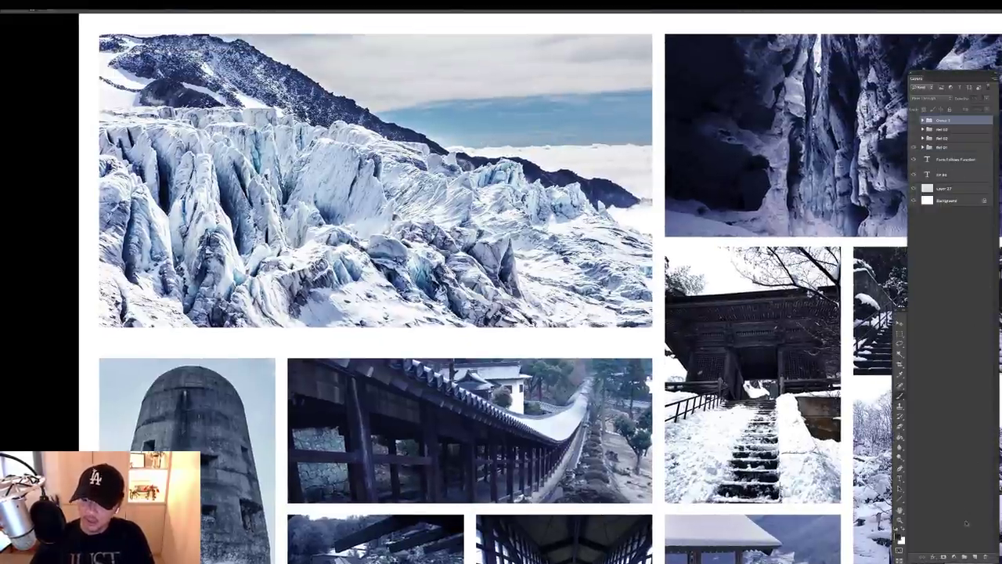
click(974, 556)
click(900, 537)
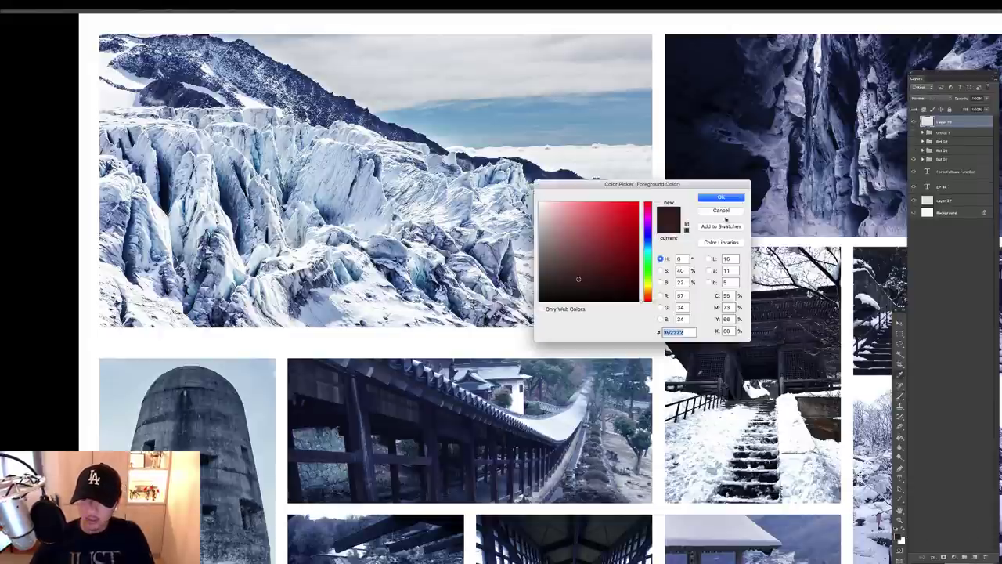
click(724, 212)
key(x)
click(899, 537)
drag(620, 221, 714, 199)
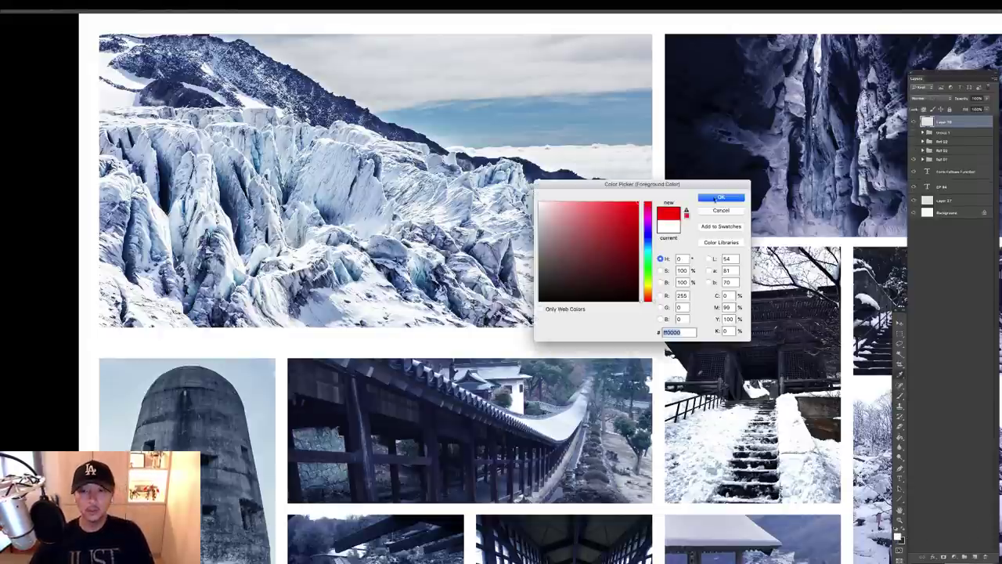
click(715, 199)
Try circling the large glacier photo in red and undo the circle
drag(632, 181, 616, 221)
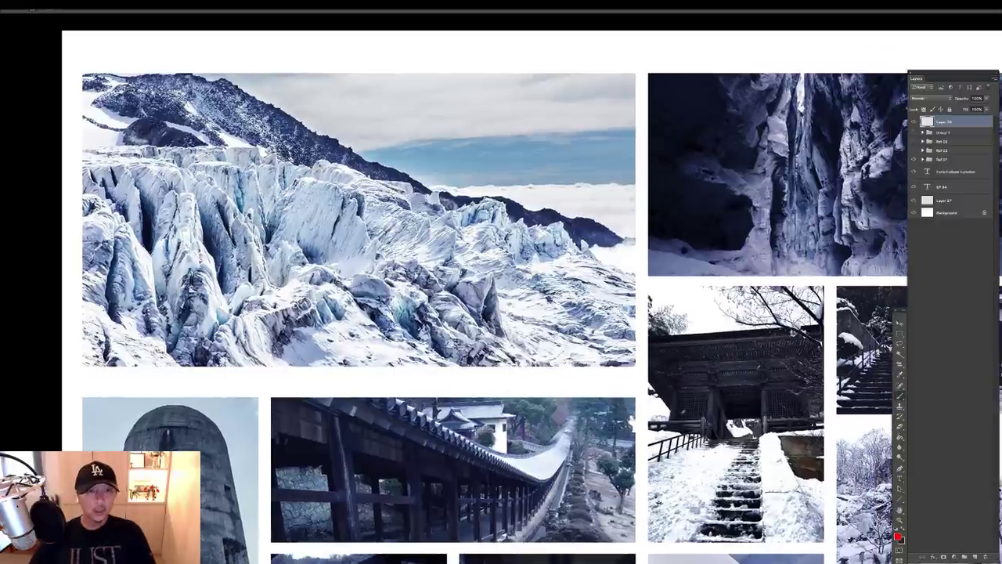
mouse_move(570, 56)
mouse_down()
mouse_move(514, 46)
mouse_move(103, 95)
mouse_move(132, 348)
mouse_move(535, 349)
mouse_move(581, 61)
mouse_move(515, 32)
mouse_up()
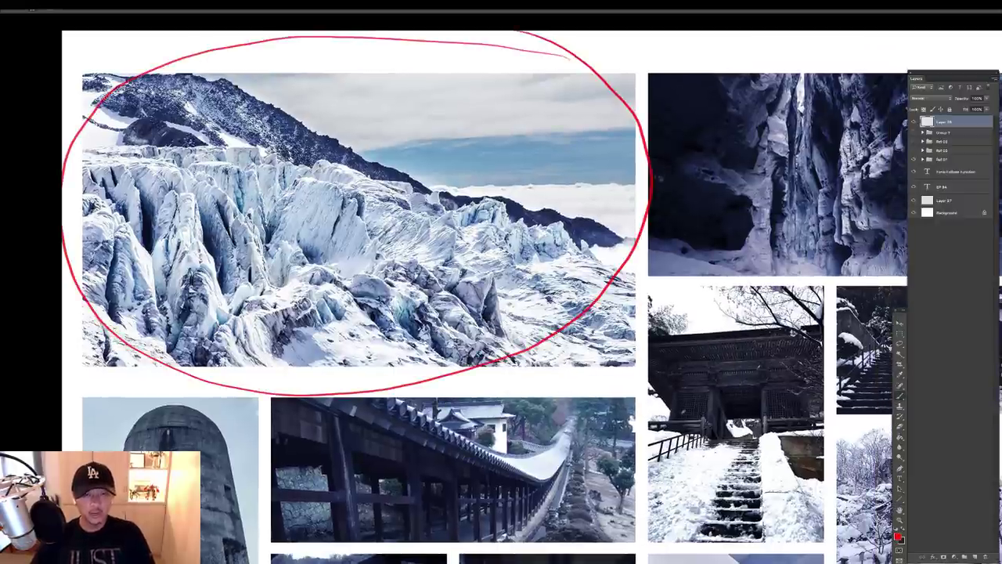
key(ctrl+z)
key(ctrl+z)
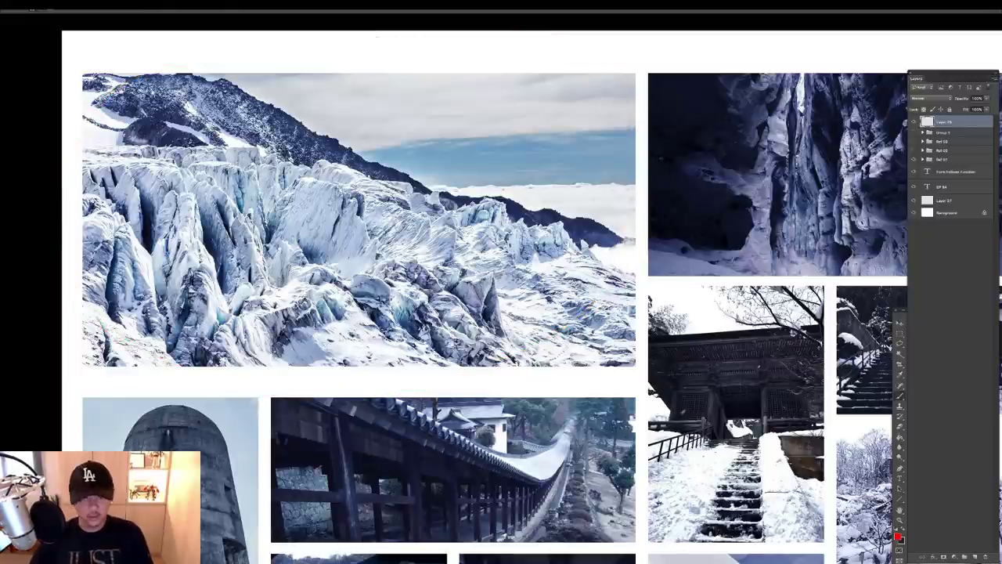
Try sketching a small looped red form on the glacier photo's ridge and undo the strokes
drag(502, 313, 448, 193)
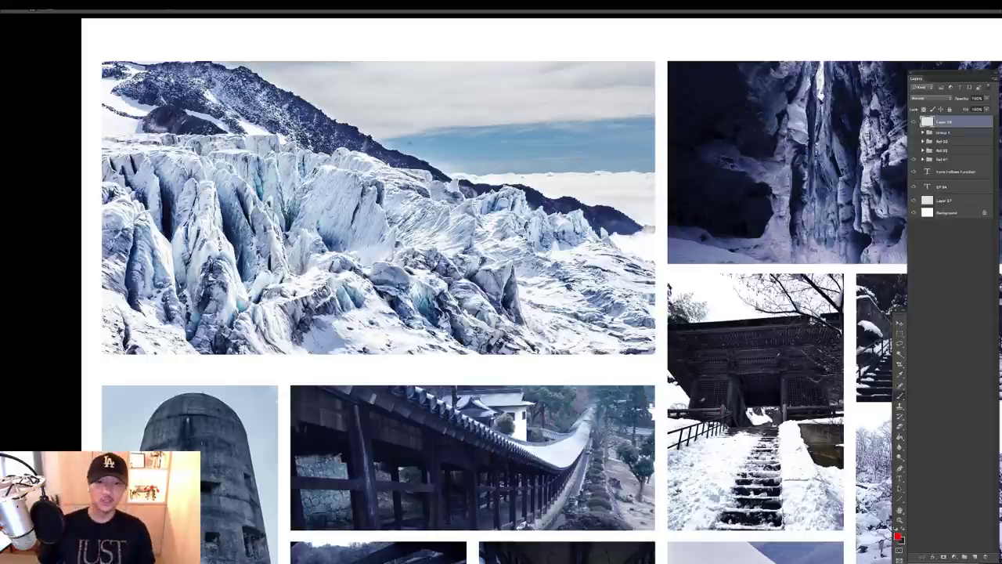
mouse_move(460, 210)
mouse_down()
mouse_move(435, 218)
mouse_move(467, 218)
mouse_up()
drag(435, 170, 481, 184)
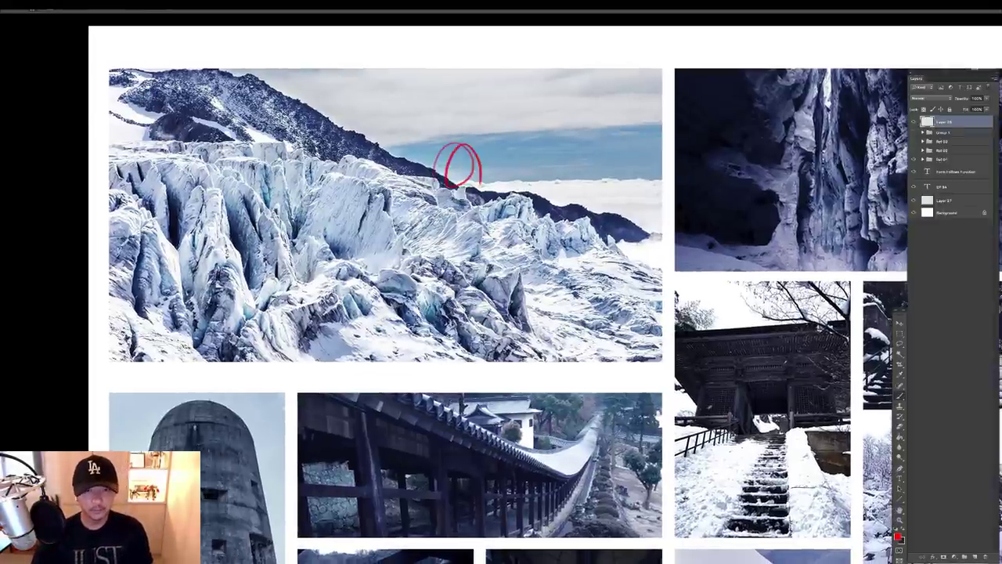
mouse_move(537, 75)
mouse_down()
mouse_move(231, 329)
mouse_move(565, 114)
mouse_up()
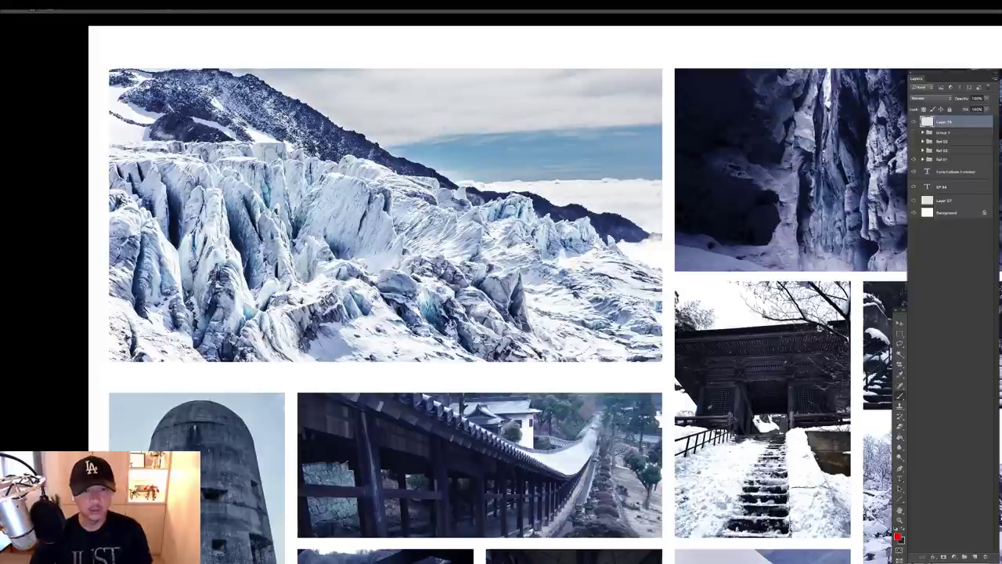
drag(387, 162, 410, 193)
key(ctrl+z)
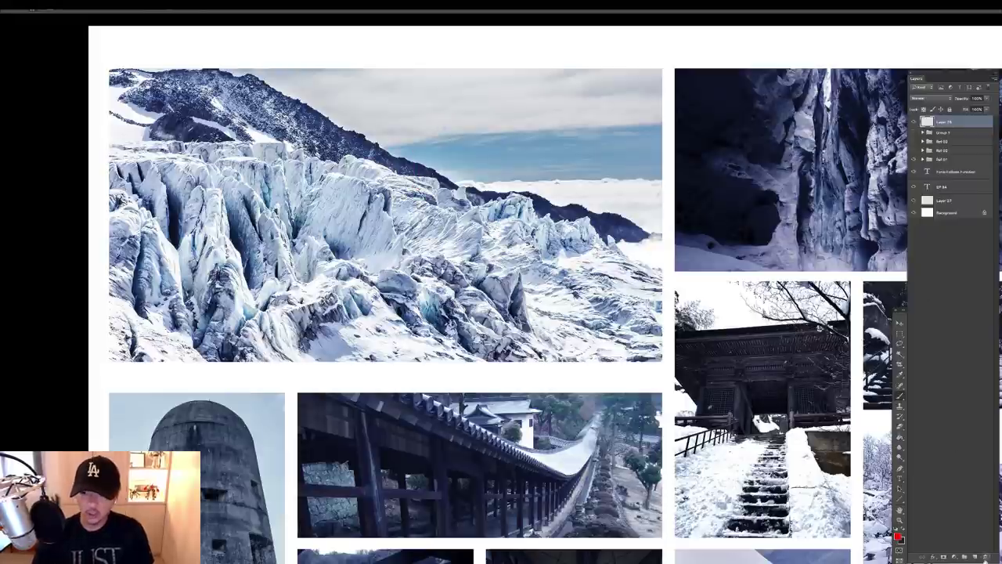
On a new layer, paint a tall pillar rising above the glacier's ridge with a dark blue sampled from the photo
click(975, 557)
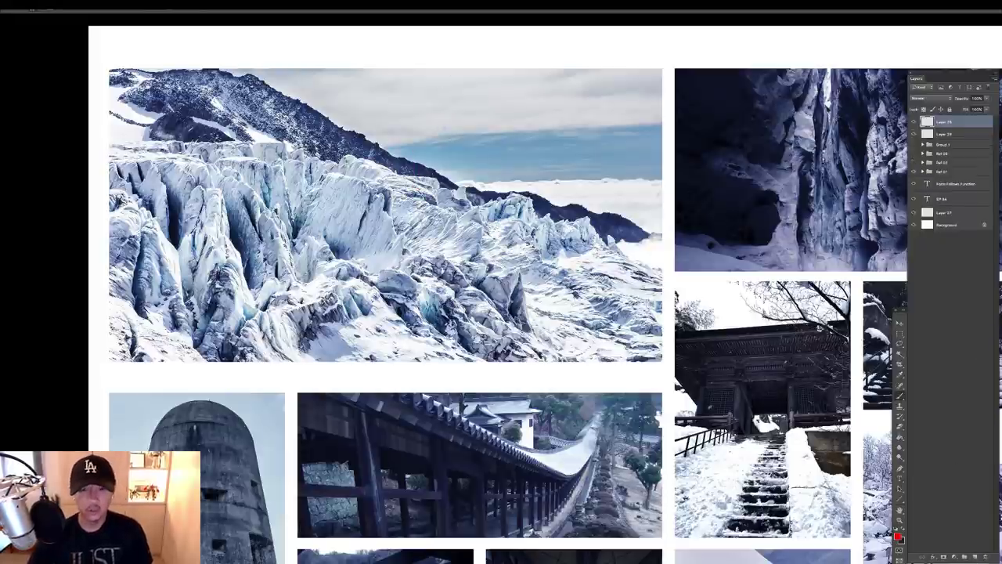
right_click(545, 205)
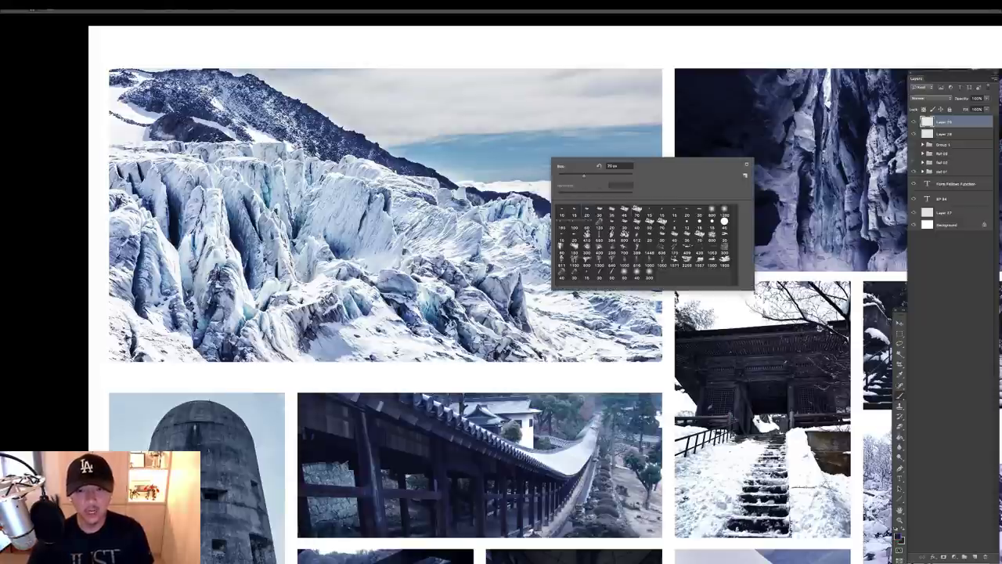
drag(538, 195, 538, 89)
key(ctrl+z)
alt+click(544, 204)
mouse_move(542, 199)
mouse_down()
mouse_move(543, 71)
mouse_move(553, 70)
mouse_move(556, 195)
mouse_up()
drag(548, 74, 550, 206)
drag(523, 131, 587, 171)
Paint further dark blue pillars of different heights along the ridge and at the far edge of the glacier photo
mouse_move(434, 178)
mouse_down()
mouse_move(435, 68)
mouse_move(455, 207)
mouse_up()
drag(543, 141, 445, 119)
mouse_move(587, 270)
mouse_down()
mouse_move(587, 99)
mouse_move(610, 104)
mouse_move(601, 274)
mouse_up()
mouse_move(595, 116)
mouse_down()
mouse_move(595, 274)
mouse_move(606, 271)
mouse_up()
mouse_move(477, 201)
mouse_down()
mouse_move(477, 166)
mouse_move(486, 205)
mouse_move(517, 212)
mouse_move(513, 171)
mouse_up()
alt+click(543, 258)
drag(600, 242, 595, 133)
mouse_move(341, 155)
mouse_down()
mouse_move(347, 116)
mouse_move(303, 142)
mouse_up()
Paint a small thin spire on the dark mountain slope and discard the layer holding the painted towers
right_click(446, 144)
click(459, 206)
click(357, 95)
alt+click(357, 96)
mouse_move(303, 114)
mouse_down()
mouse_move(303, 106)
mouse_move(307, 145)
mouse_up()
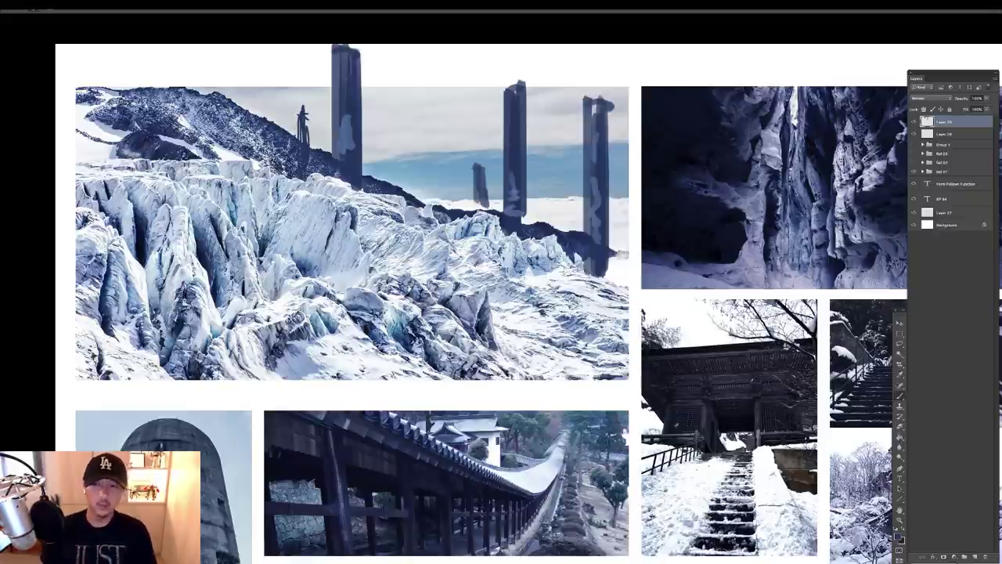
drag(945, 122, 984, 556)
Add a fresh layer and change the foreground colour to bright red
click(898, 538)
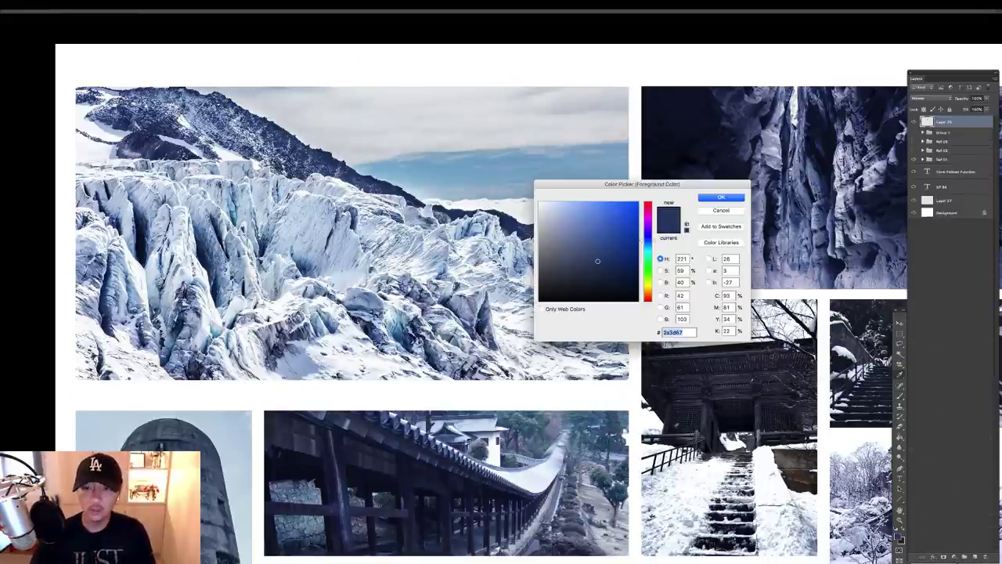
key(Return)
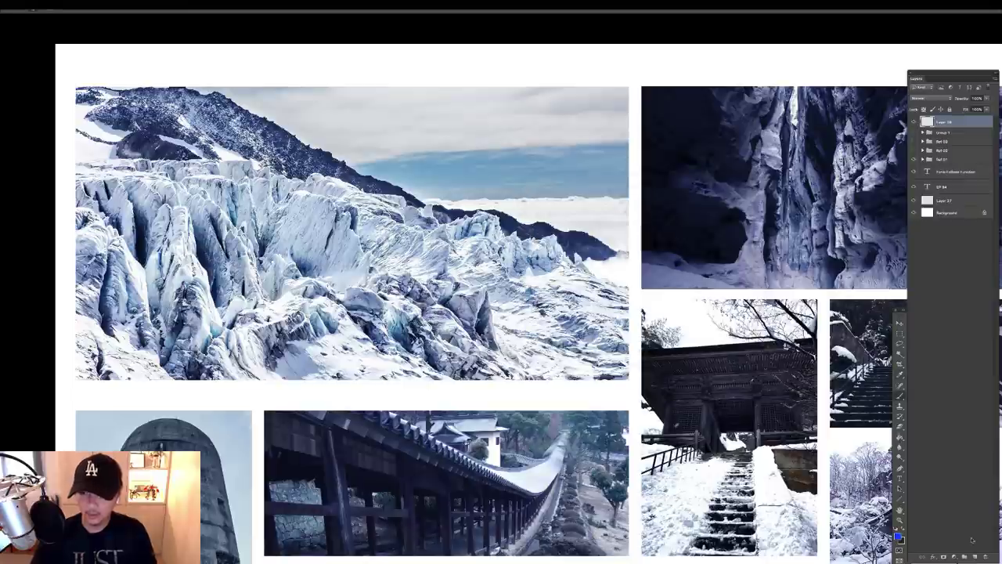
click(975, 556)
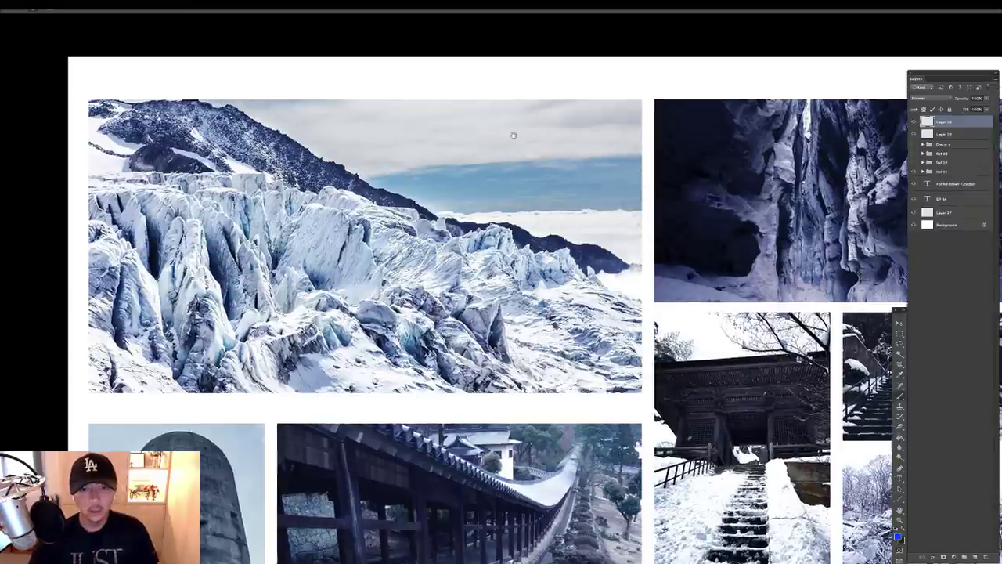
click(898, 538)
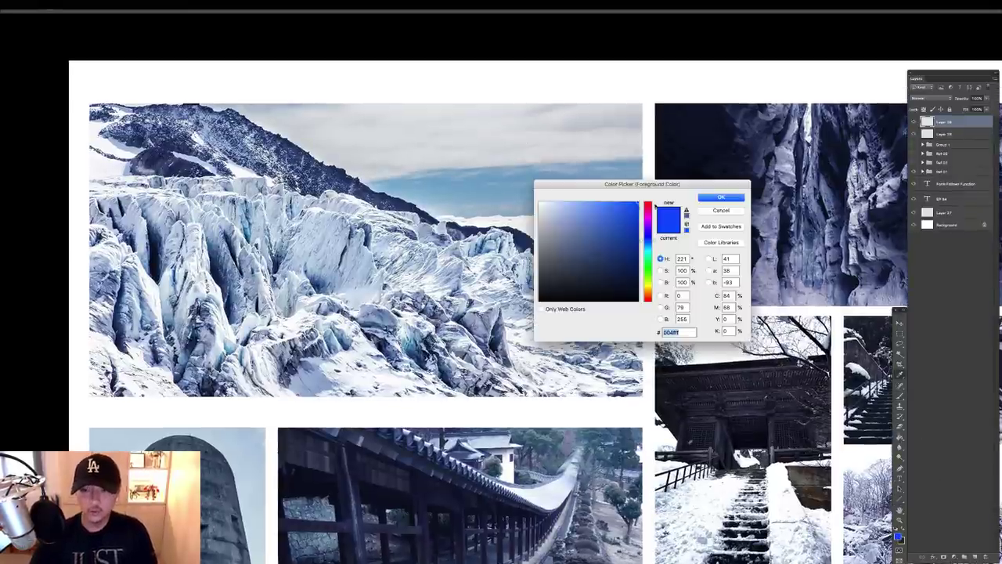
click(654, 205)
key(Return)
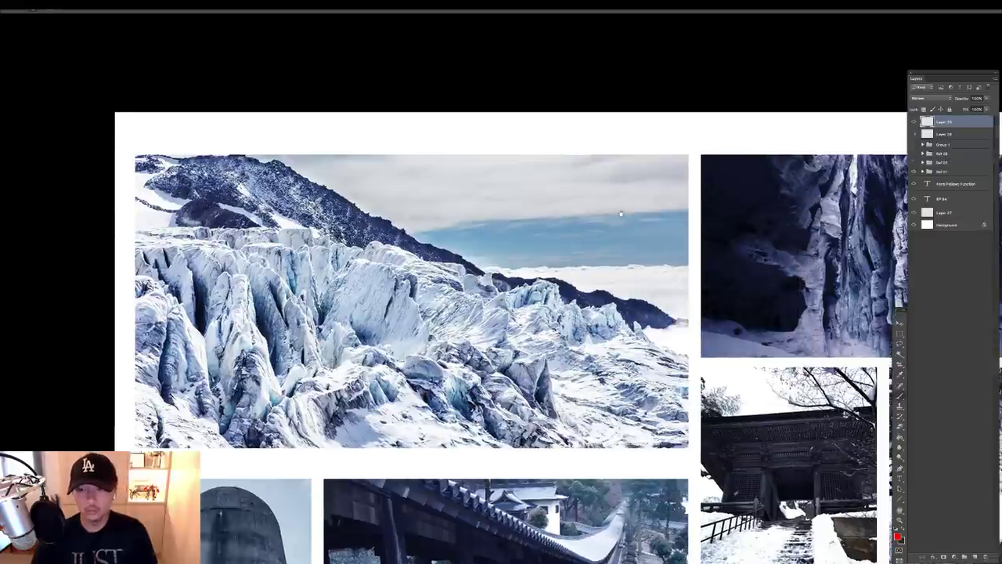
Handwrite "COLD" above the glacier photo and draw a vertical line beneath it with four tick marks
drag(621, 213, 647, 246)
super+click(564, 197)
mouse_move(512, 155)
mouse_down()
mouse_move(513, 166)
mouse_move(523, 159)
mouse_up()
drag(532, 158, 550, 166)
drag(549, 155, 507, 350)
drag(503, 207, 510, 208)
drag(502, 253, 512, 252)
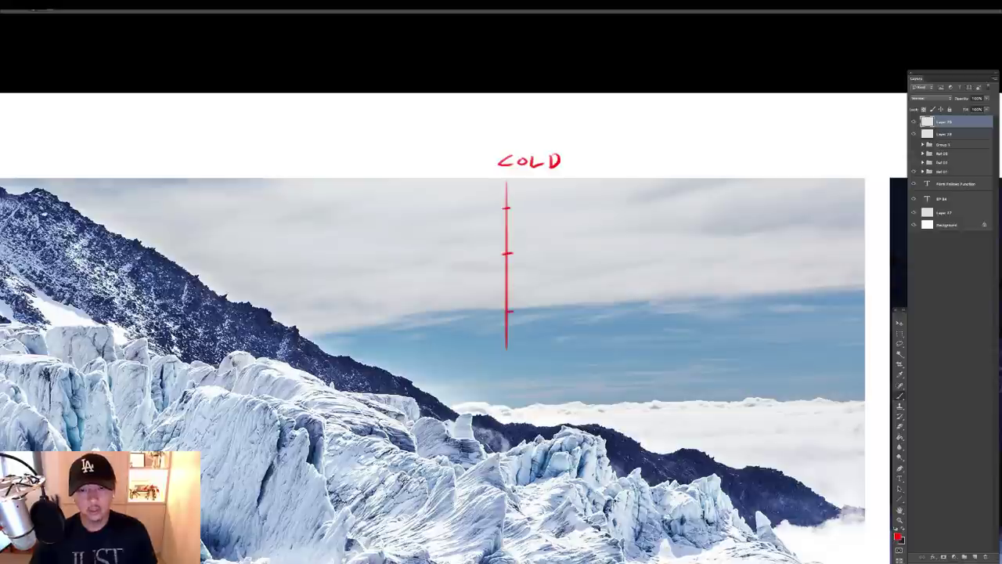
drag(506, 350, 507, 415)
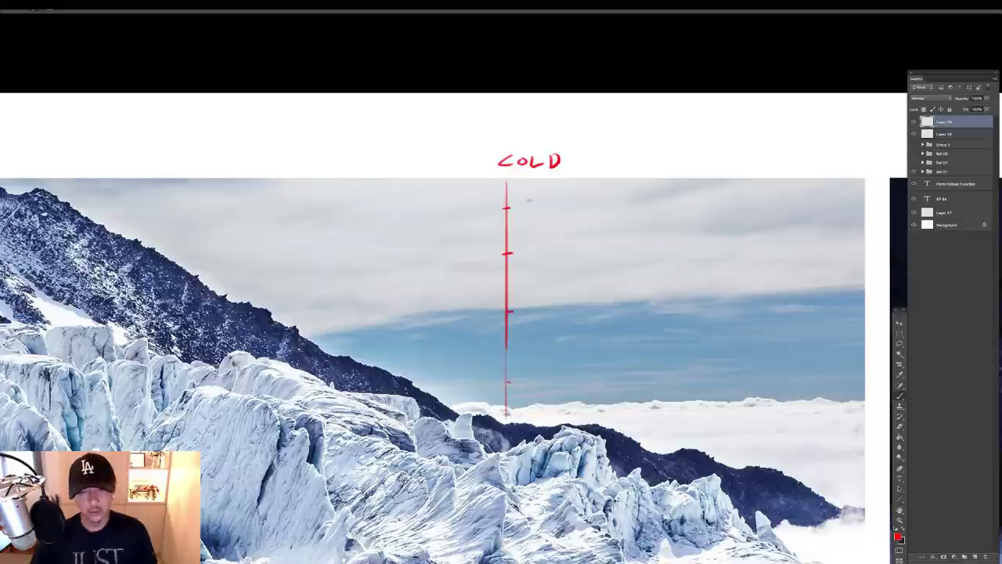
Write "HEAT" beside the first tick mark and link it with a short leader line to "??"
drag(530, 201, 528, 213)
drag(538, 201, 541, 211)
drag(543, 201, 548, 210)
drag(550, 211, 572, 201)
mouse_move(567, 202)
mouse_down()
mouse_move(569, 223)
mouse_move(613, 167)
mouse_move(641, 156)
mouse_up()
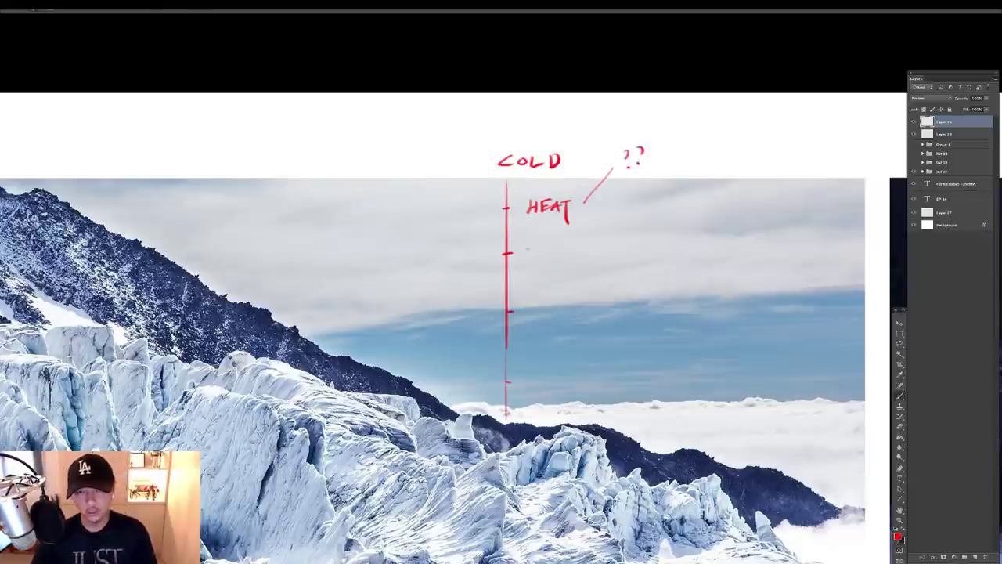
Write "GET OUT OF THE WAY" beside the second tick mark with a leader line to another "??"
mouse_move(540, 249)
mouse_down()
mouse_move(537, 264)
mouse_move(567, 247)
mouse_up()
mouse_move(560, 249)
mouse_down()
mouse_move(559, 269)
mouse_move(639, 247)
mouse_move(681, 262)
mouse_move(761, 252)
mouse_move(766, 264)
mouse_up()
drag(812, 206, 721, 223)
drag(684, 267, 741, 229)
click(732, 237)
click(741, 235)
drag(702, 204, 726, 172)
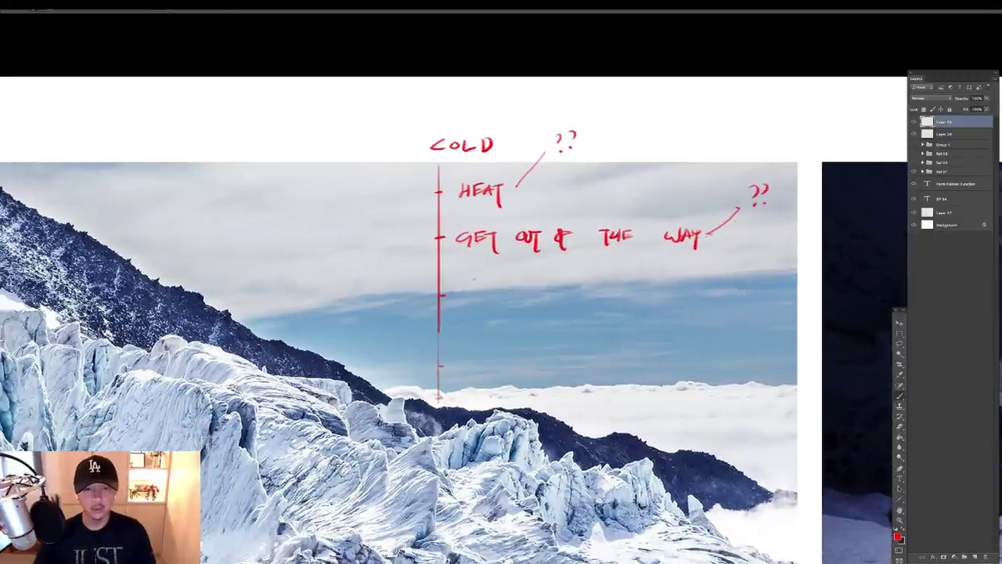
Write "MATERIALS" beside the third tick mark and bracket the three list entries along the vertical line
mouse_move(453, 284)
mouse_down()
mouse_move(487, 285)
mouse_move(486, 298)
mouse_move(510, 292)
mouse_up()
drag(514, 283, 524, 291)
drag(528, 283, 533, 291)
drag(539, 285, 535, 291)
drag(577, 235, 560, 213)
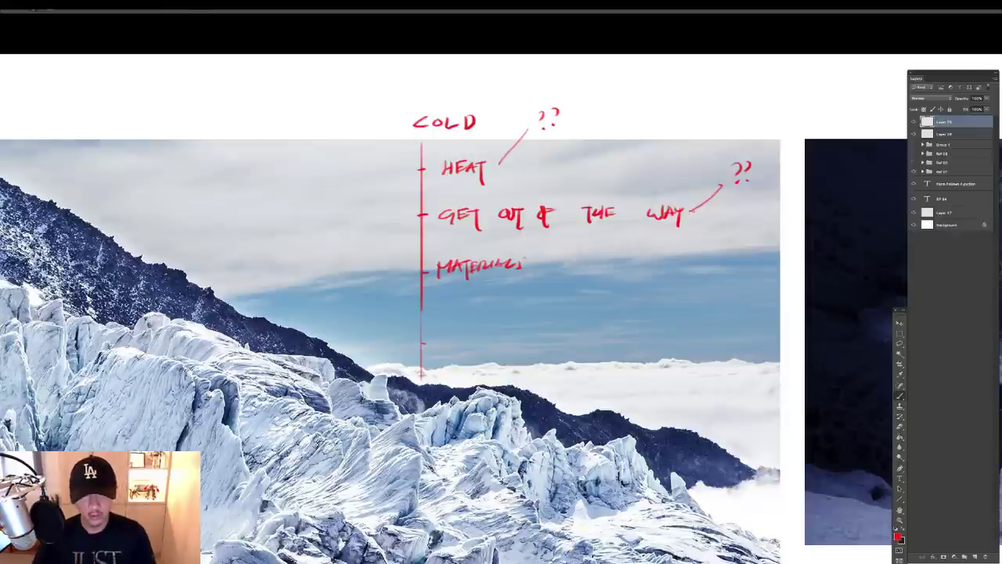
drag(492, 178, 530, 202)
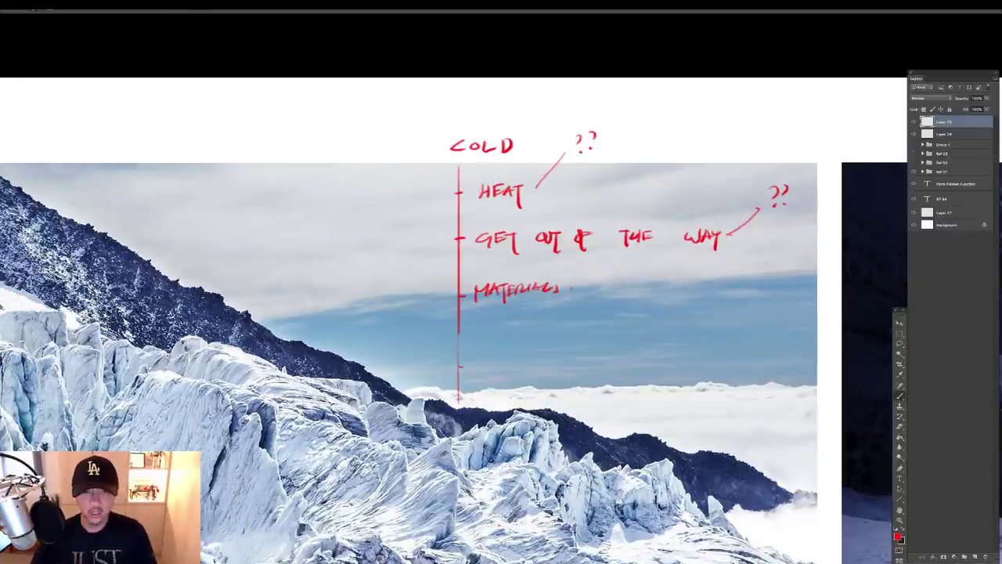
drag(453, 182, 440, 320)
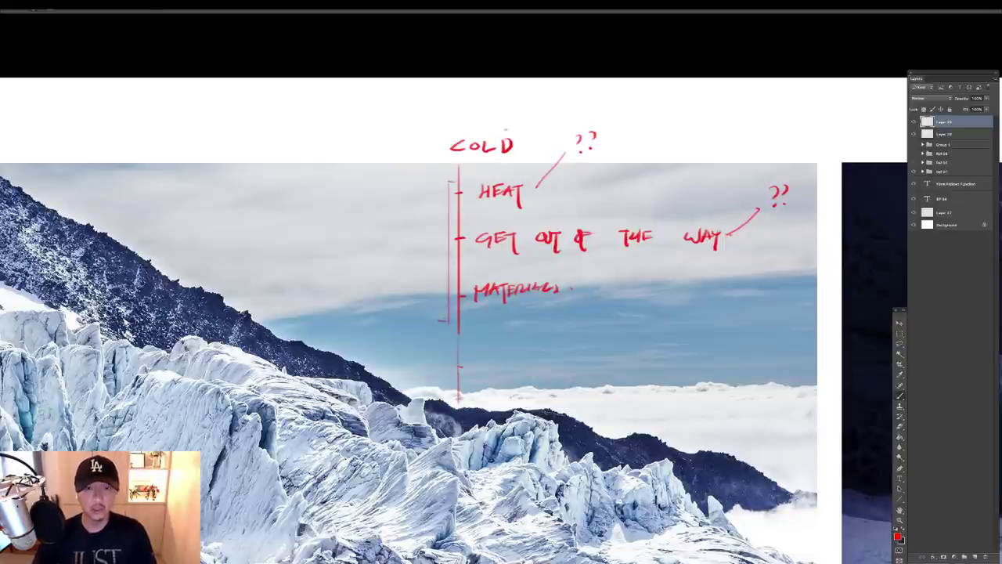
Circle the "COLD" heading and add a dash and question marks after "MATERIALS"
drag(505, 117, 518, 115)
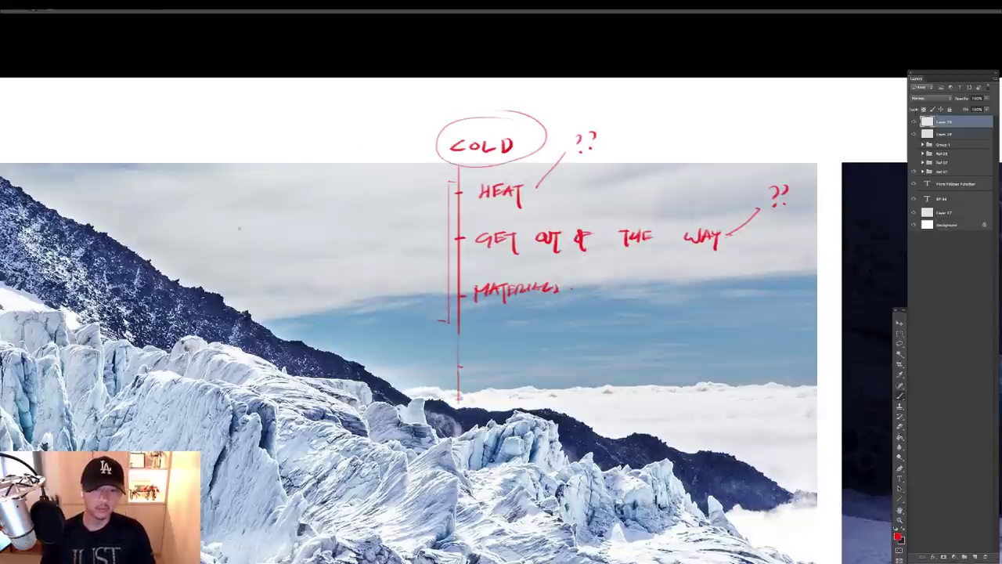
drag(569, 288, 619, 281)
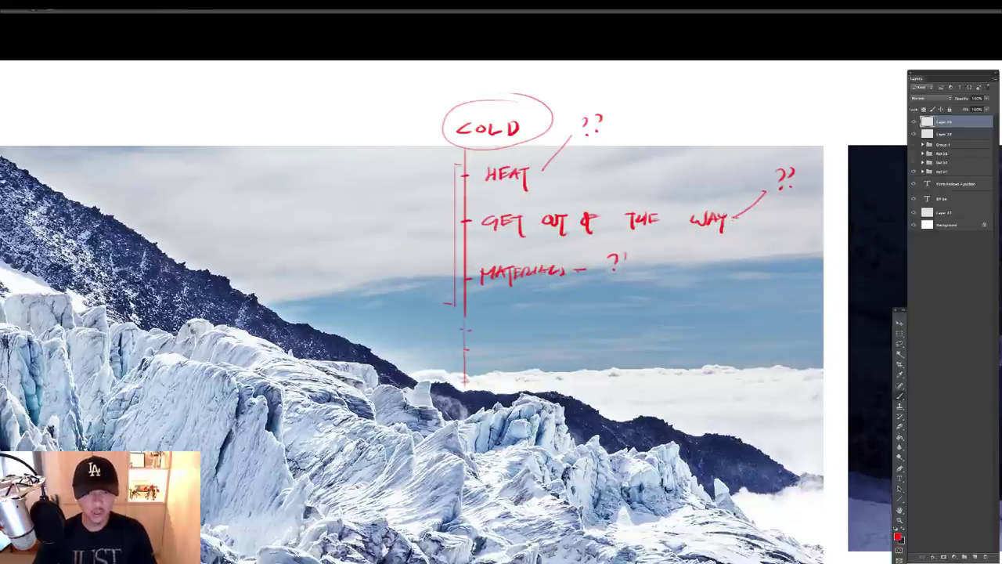
drag(489, 212, 564, 276)
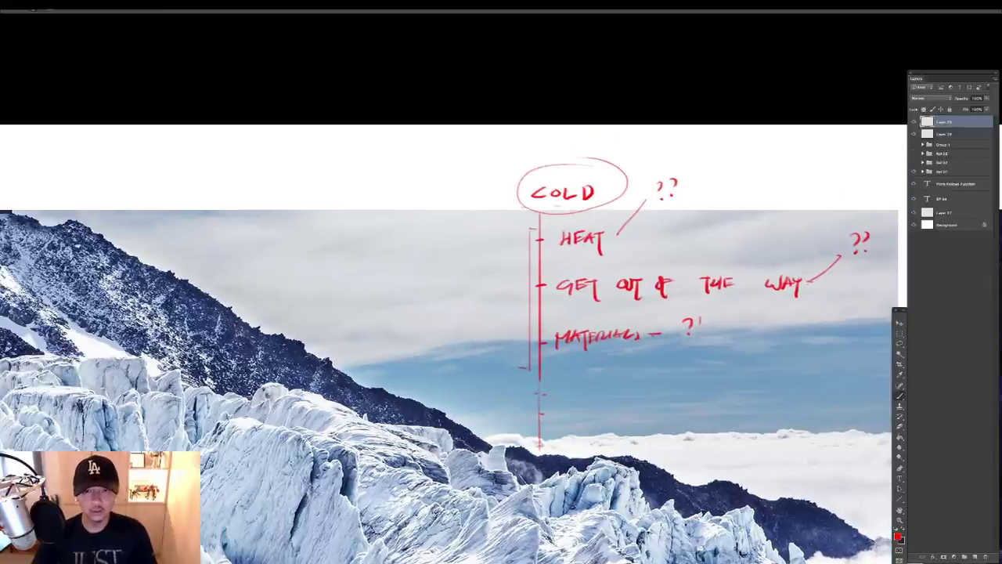
Underline "COLD" and connect its circle to an underlined label reading "GROUNDED"
drag(530, 207, 604, 207)
drag(462, 183, 523, 189)
mouse_move(413, 174)
mouse_down()
mouse_move(435, 180)
mouse_move(485, 163)
mouse_move(507, 174)
mouse_up()
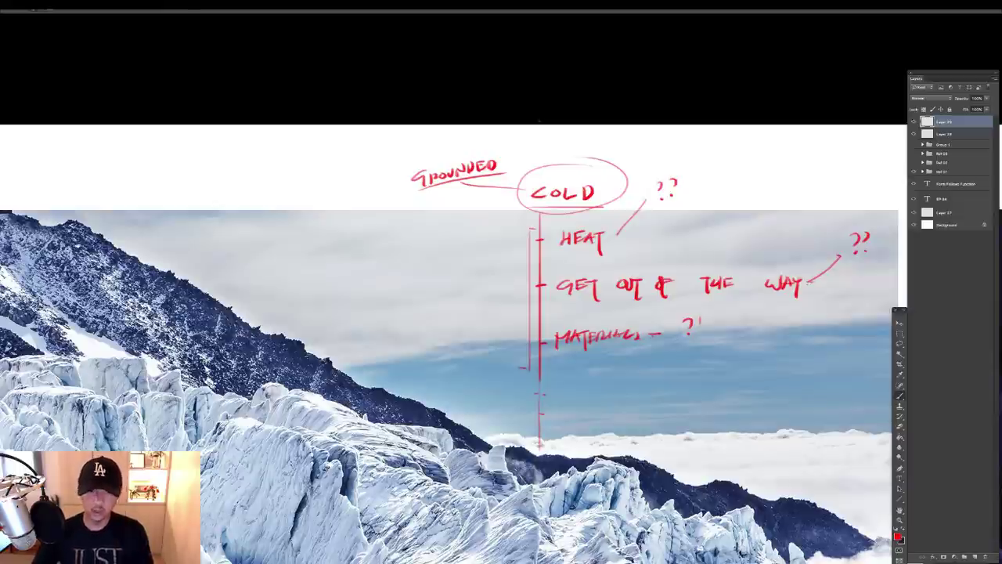
Emphasise the list by underlining "HEAT" and "MATERIALS" and framing "GET OUT OF THE WAY" with lines
drag(480, 413, 482, 277)
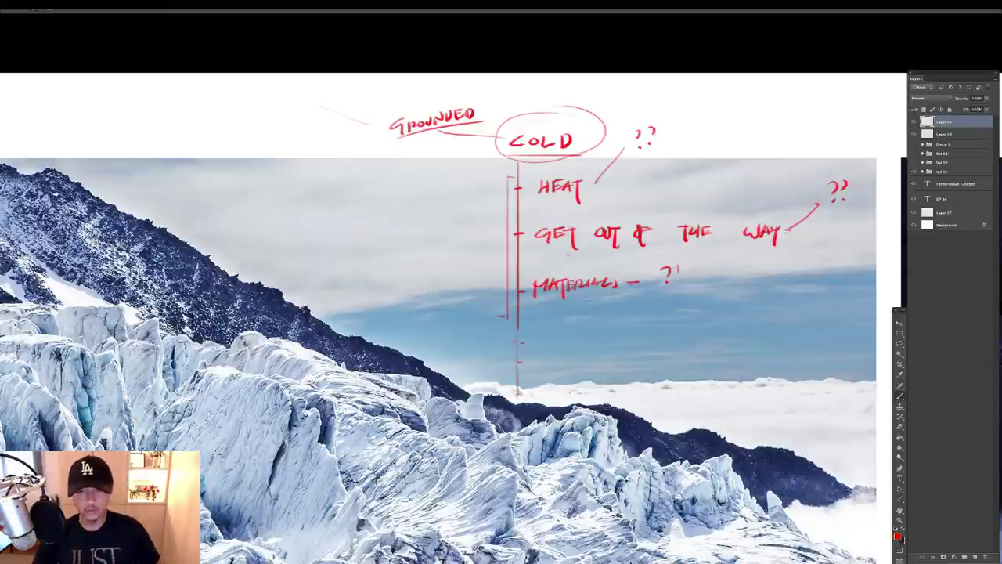
drag(556, 260, 542, 245)
drag(526, 188, 563, 186)
mouse_move(532, 242)
mouse_down()
mouse_move(510, 236)
mouse_move(708, 237)
mouse_up()
mouse_move(492, 201)
mouse_down()
mouse_move(493, 228)
mouse_move(719, 192)
mouse_move(720, 219)
mouse_up()
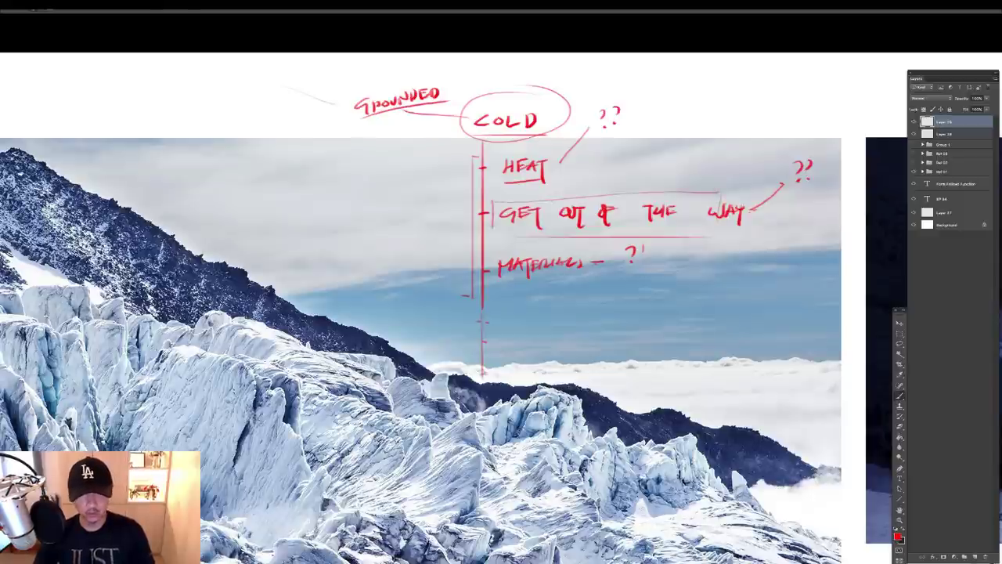
drag(553, 279, 601, 280)
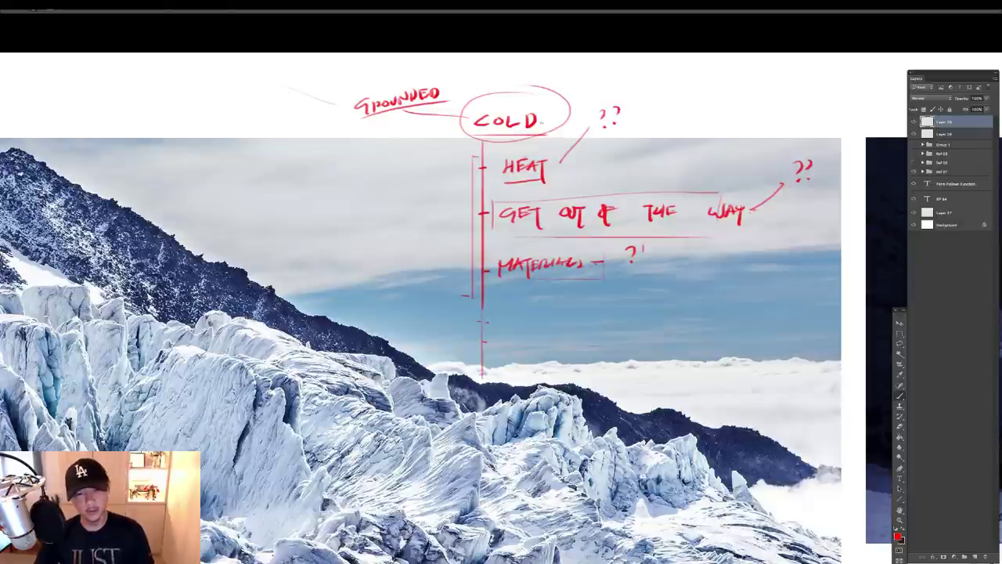
Reinforce the vertical line and bracket beside the three list entries under "COLD" with extra strokes
drag(559, 145, 560, 139)
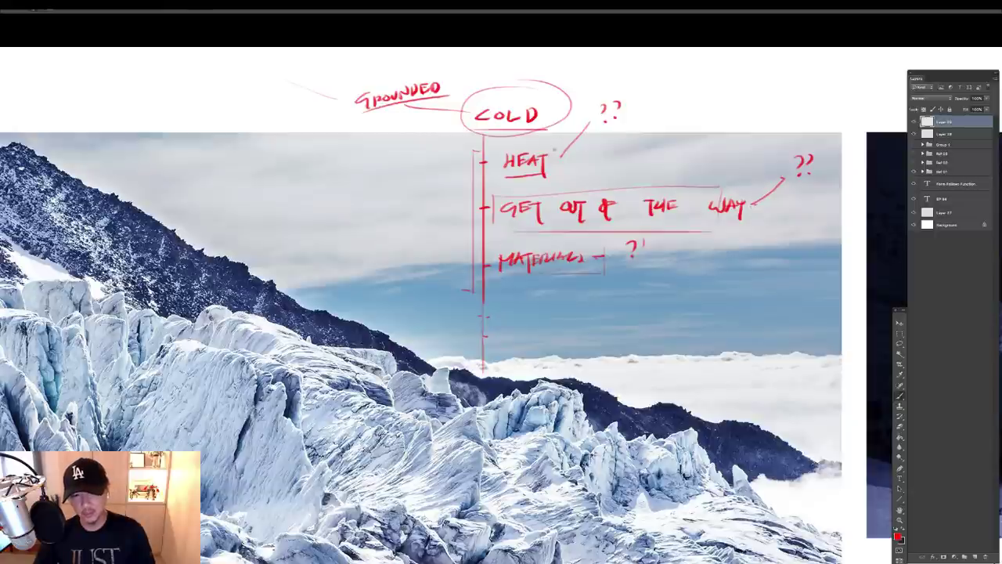
drag(552, 173, 537, 180)
mouse_move(463, 153)
mouse_down()
mouse_move(482, 154)
mouse_move(462, 306)
mouse_move(474, 303)
mouse_up()
mouse_move(639, 141)
mouse_down()
mouse_move(574, 231)
mouse_move(450, 163)
mouse_up()
scroll(506, 253, down, 2)
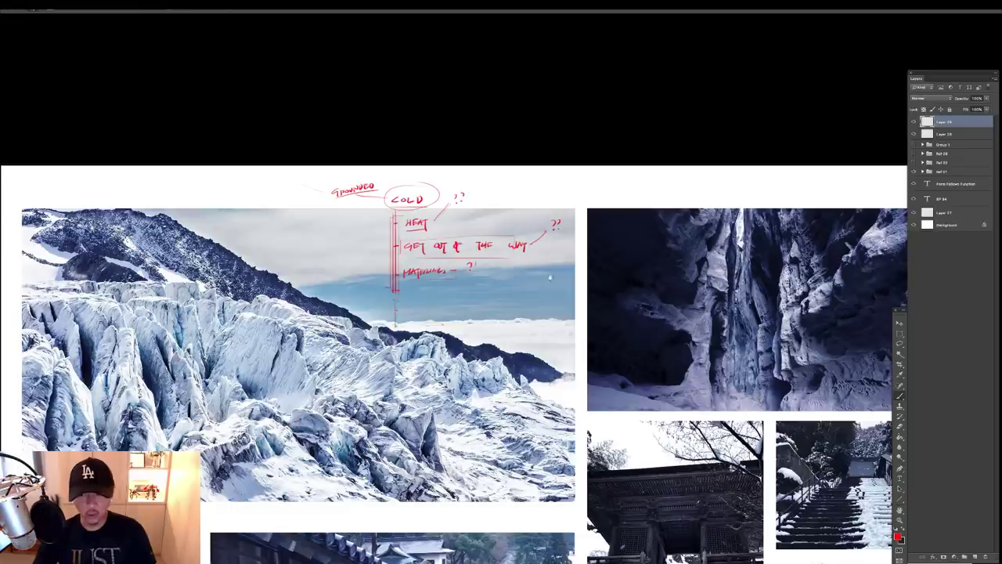
Draw a bolder box around "GET OUT OF THE WAY" in the annotated list
drag(680, 276, 569, 170)
drag(532, 273, 516, 213)
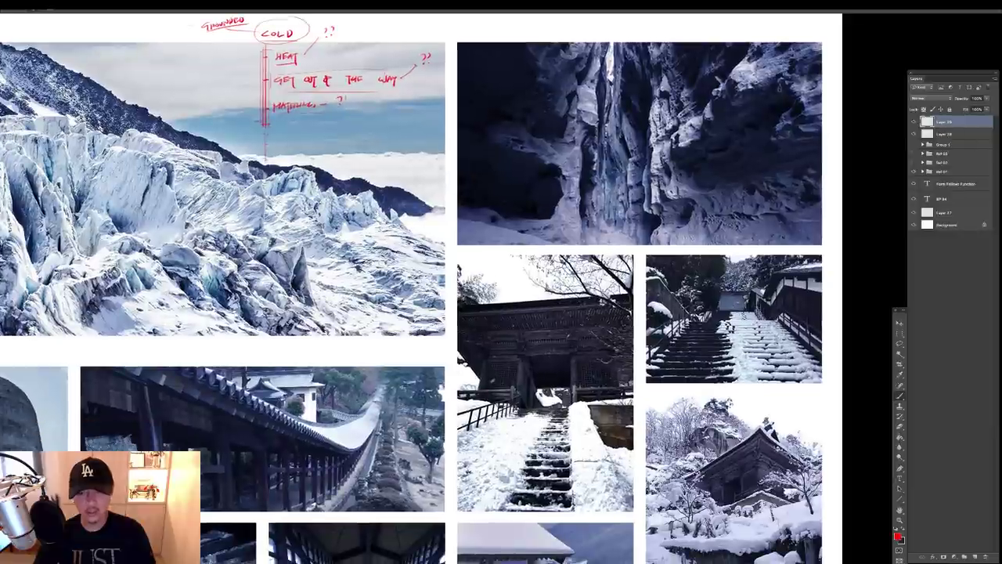
drag(426, 98, 602, 192)
scroll(600, 191, up, 2)
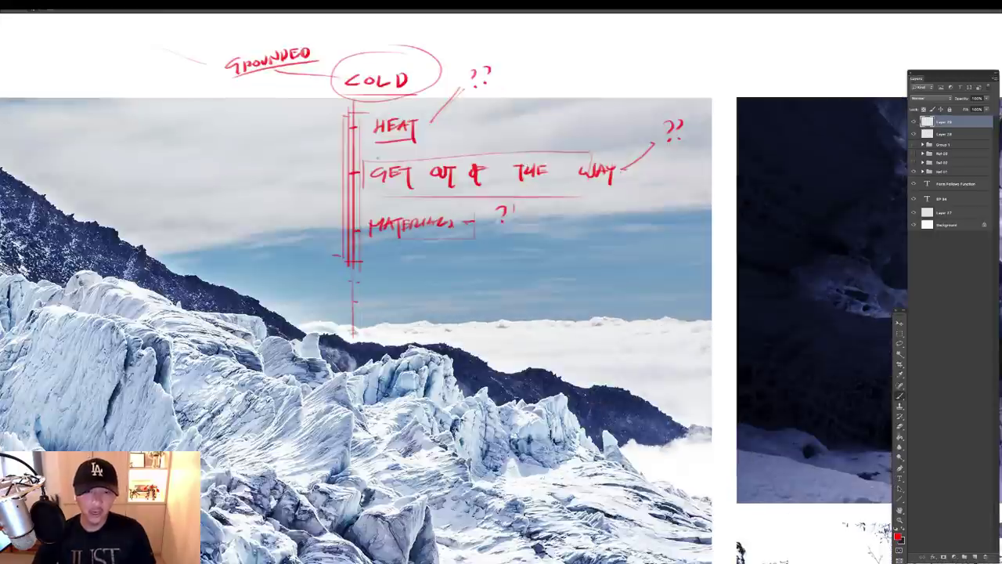
mouse_move(376, 152)
mouse_down()
mouse_move(577, 152)
mouse_move(618, 203)
mouse_move(352, 204)
mouse_up()
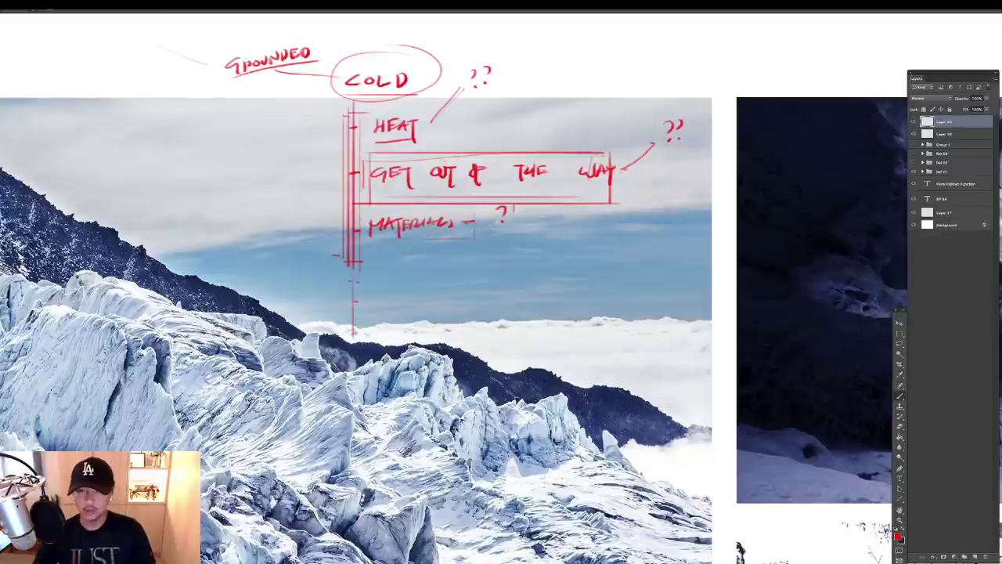
mouse_move(614, 154)
mouse_down()
mouse_move(631, 181)
mouse_move(611, 201)
mouse_move(490, 207)
mouse_up()
Draw seven curved red strokes across the ice ridges and slopes in the glacier photo
scroll(589, 218, down, 2)
drag(187, 268, 418, 275)
scroll(388, 283, up, 2)
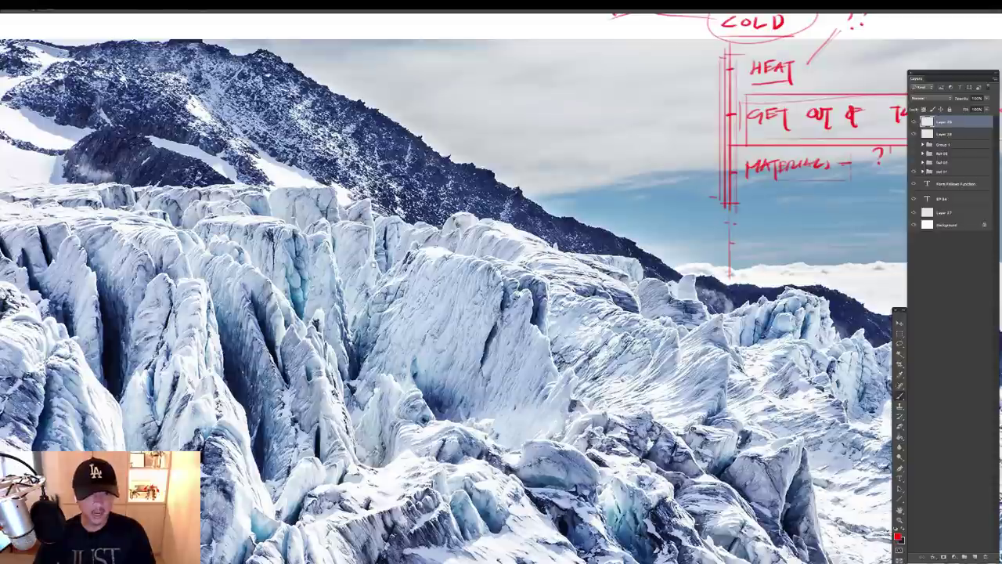
drag(348, 292, 495, 234)
drag(359, 222, 406, 376)
drag(259, 229, 282, 333)
drag(421, 217, 537, 319)
mouse_move(490, 234)
mouse_down()
mouse_move(542, 264)
mouse_move(603, 282)
mouse_up()
drag(693, 264, 740, 269)
drag(606, 324, 708, 382)
drag(499, 360, 541, 444)
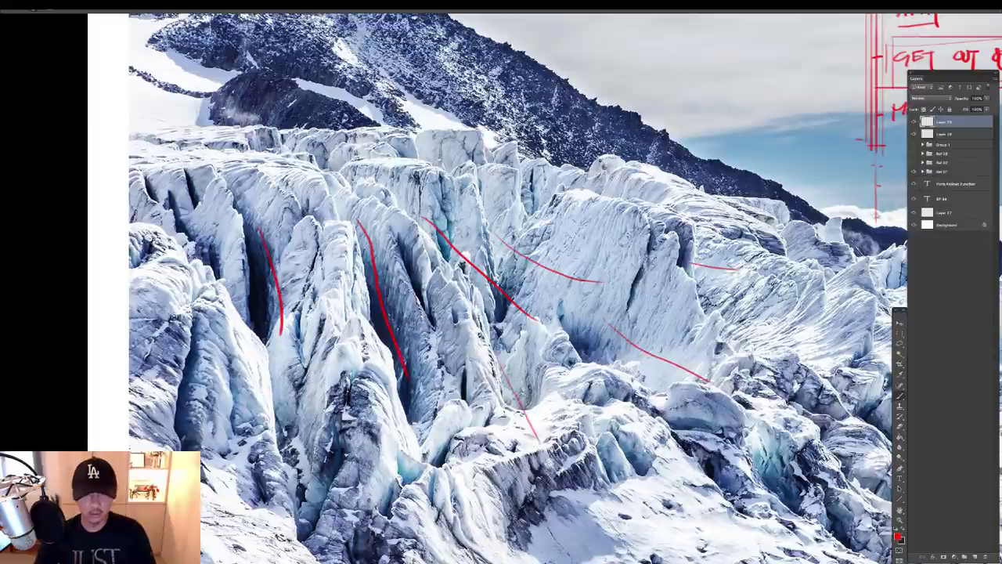
Circle the rock and ice formations in the dark ice cave photo with a large red ellipse
key(super+minus)
key(super+minus)
drag(548, 368, 540, 366)
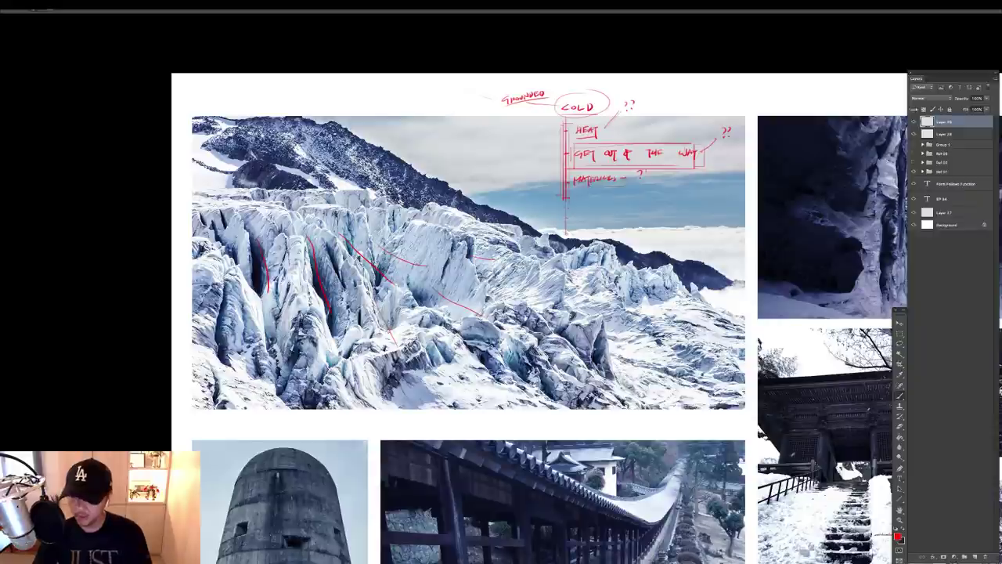
drag(773, 220, 445, 246)
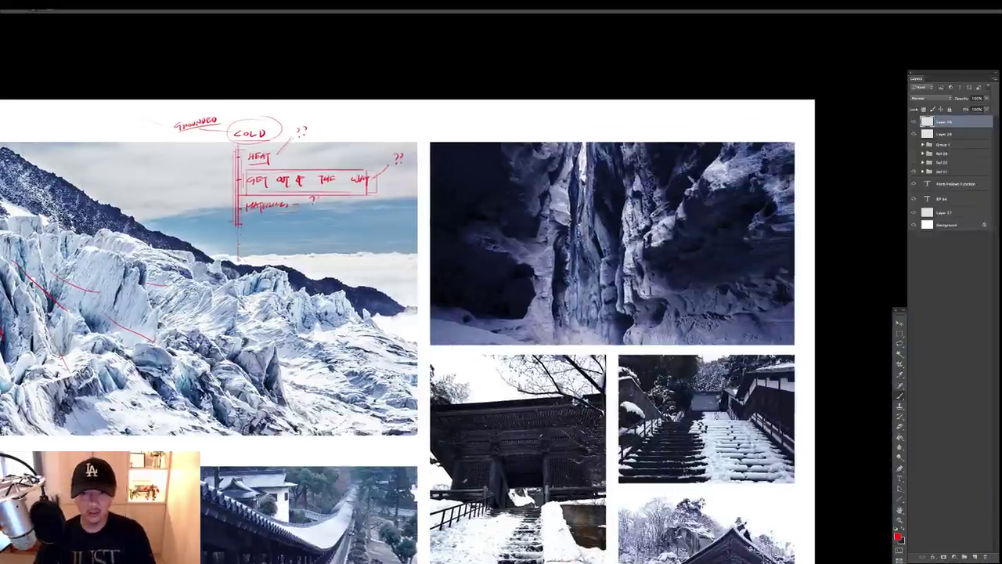
mouse_move(548, 163)
mouse_down()
mouse_move(499, 293)
mouse_move(677, 155)
mouse_up()
ctrl+click(597, 238)
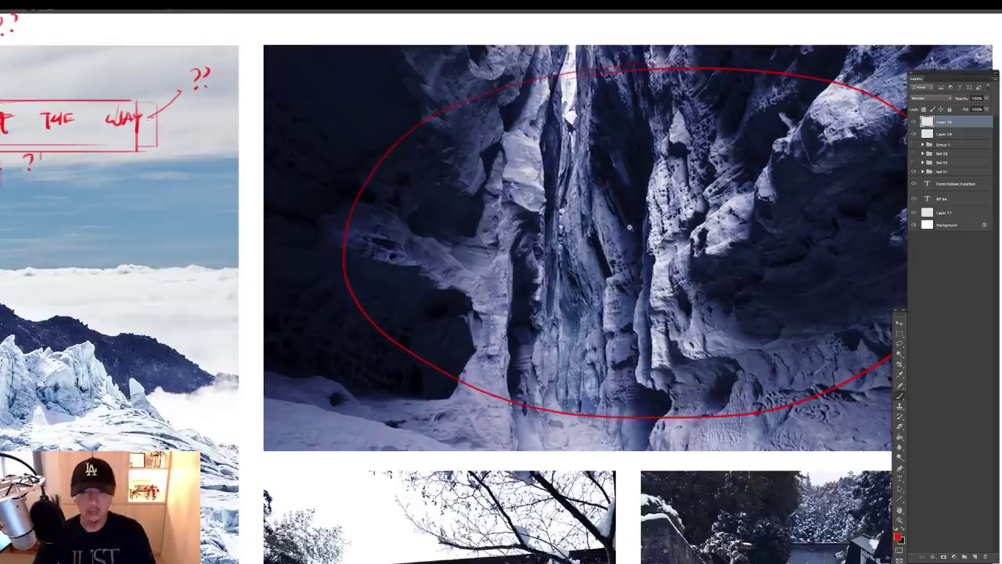
alt+click(631, 227)
drag(636, 201, 572, 200)
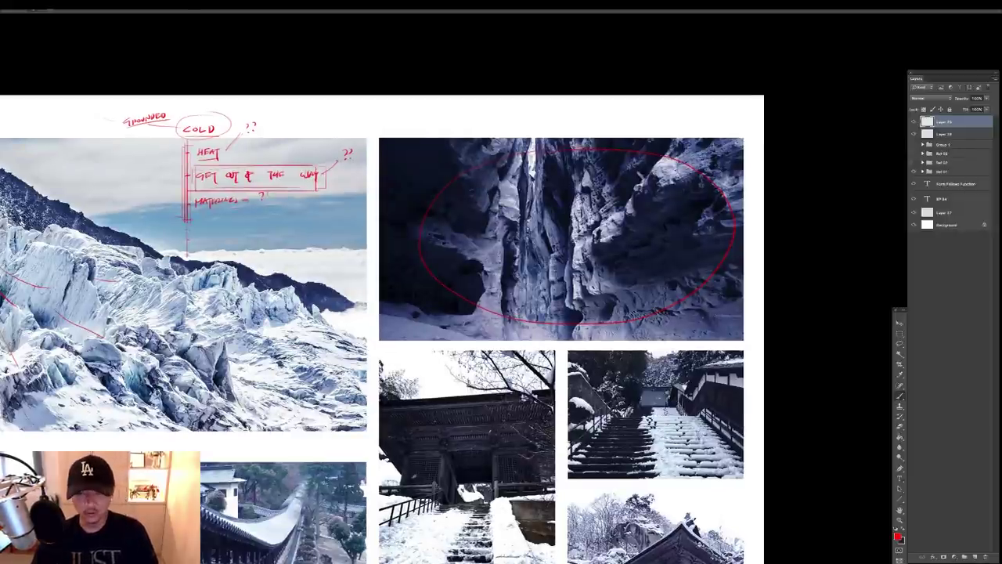
Try to circle the temple gate in the photo with the snowy stairs
scroll(382, 328, down, 5)
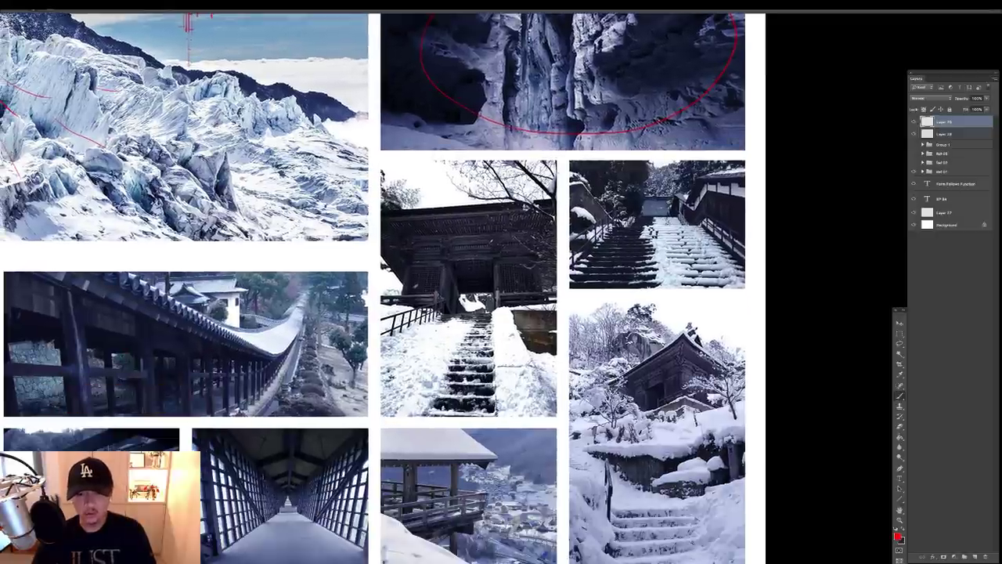
drag(558, 207, 562, 184)
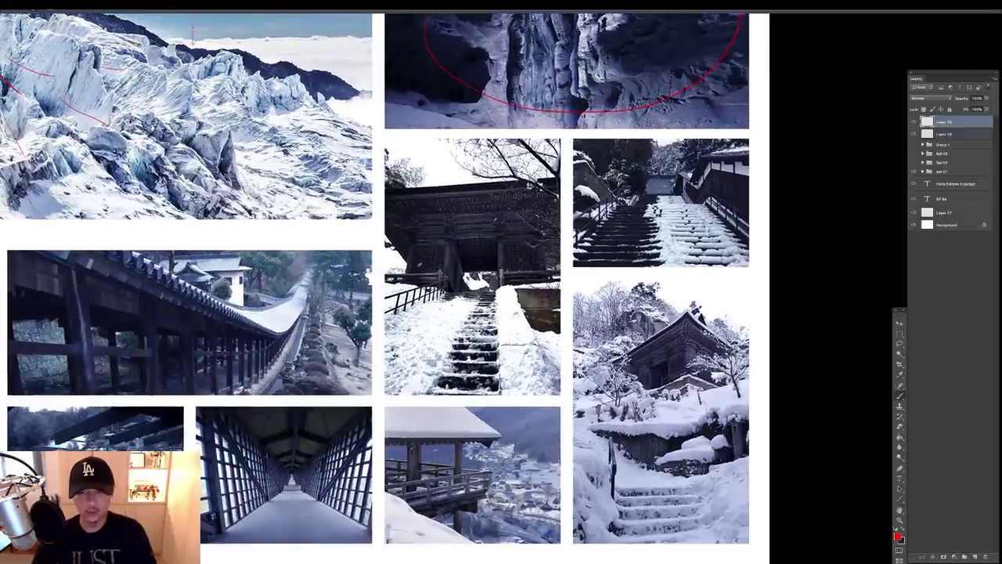
ctrl+click(550, 228)
drag(550, 228, 458, 221)
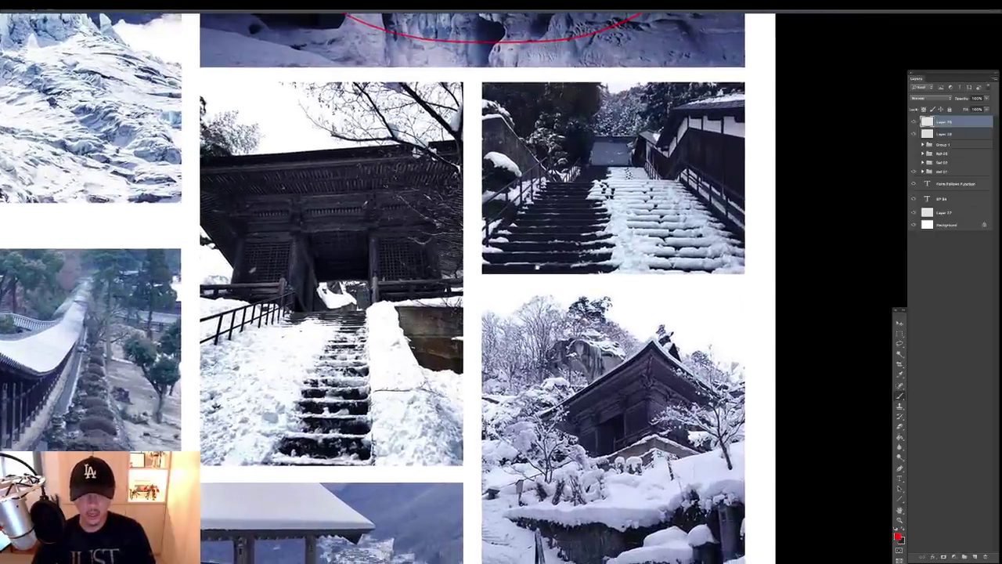
scroll(391, 289, down, 1)
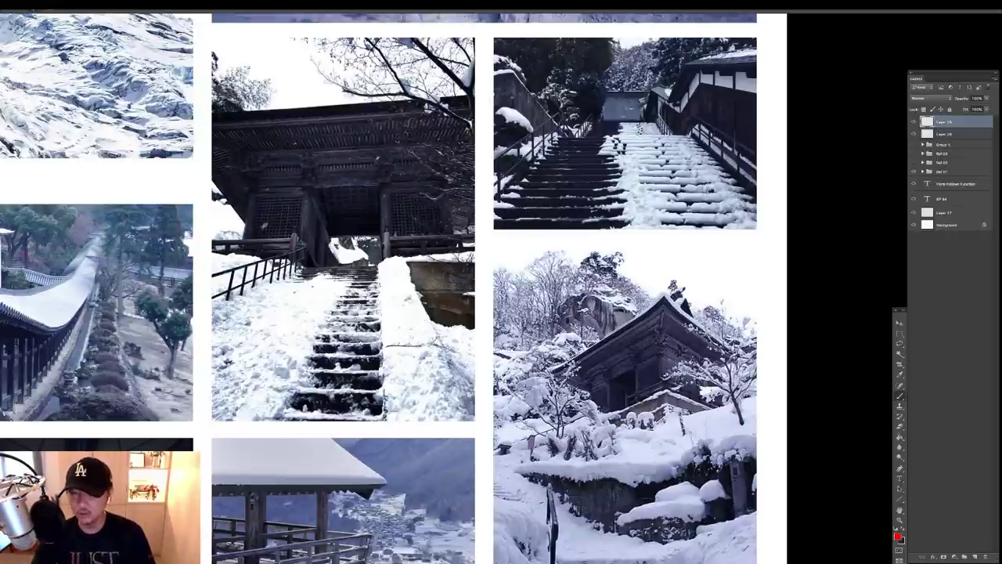
mouse_move(390, 120)
mouse_down()
mouse_move(366, 234)
mouse_move(447, 197)
mouse_up()
mouse_move(447, 155)
mouse_down()
mouse_move(553, 249)
mouse_move(459, 155)
mouse_up()
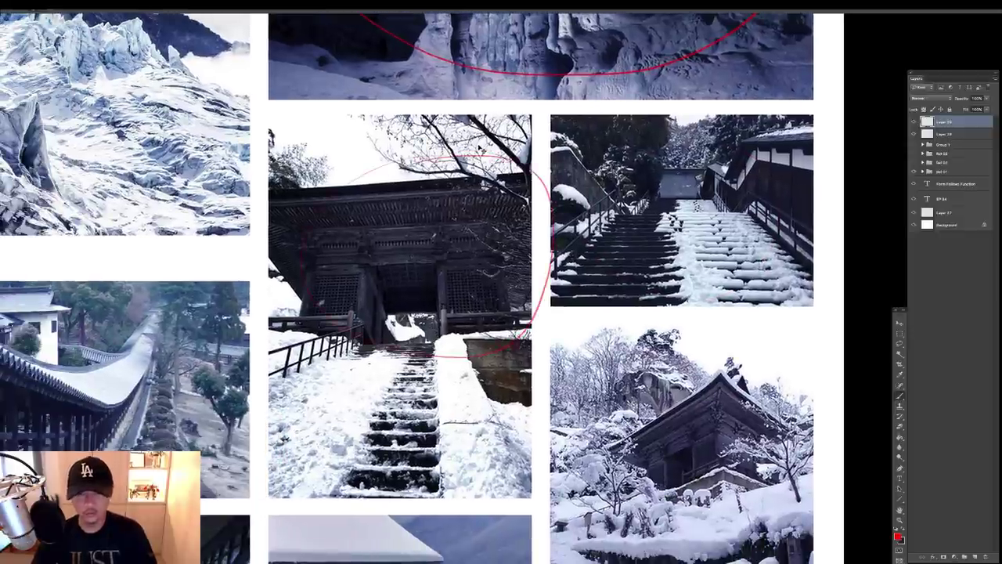
key(ctrl+z)
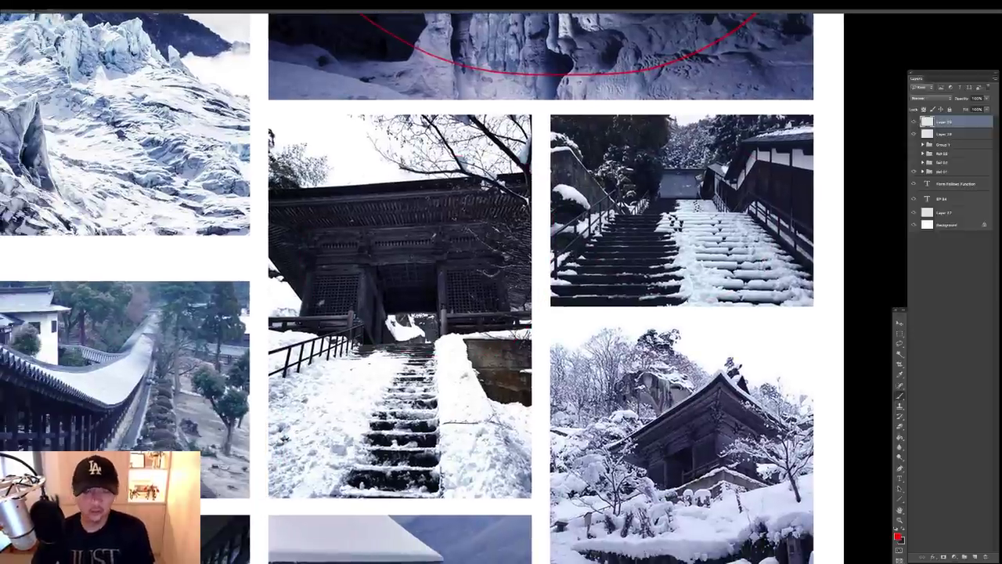
Circle the covered wooden walkway with the tiled roof in its reference photo
drag(518, 271, 544, 229)
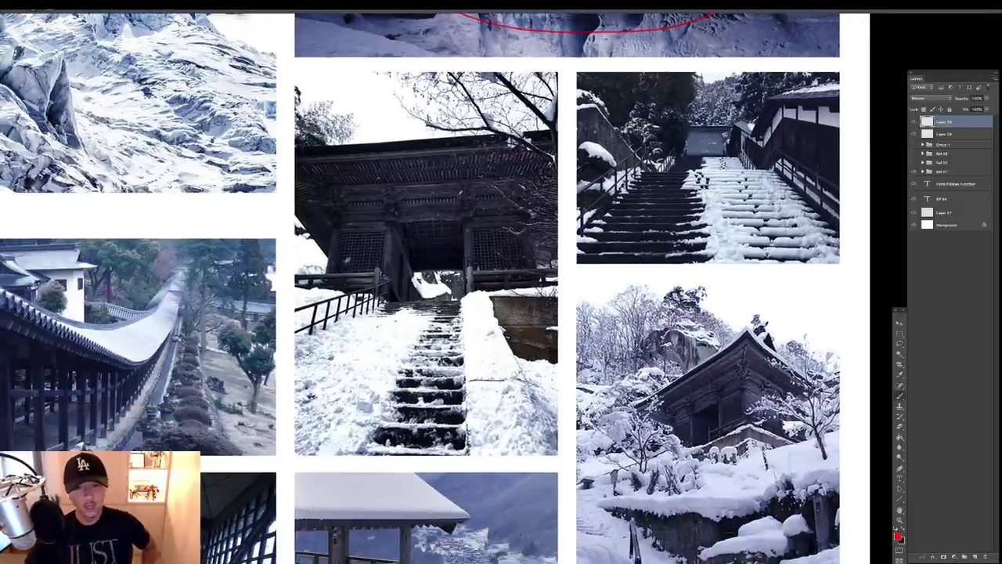
drag(541, 313, 501, 196)
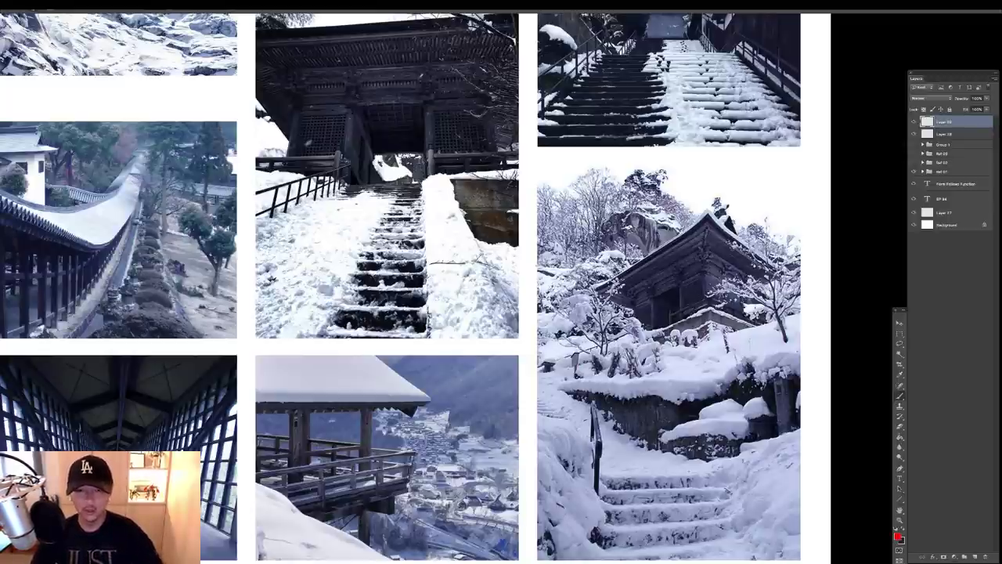
drag(535, 214, 550, 551)
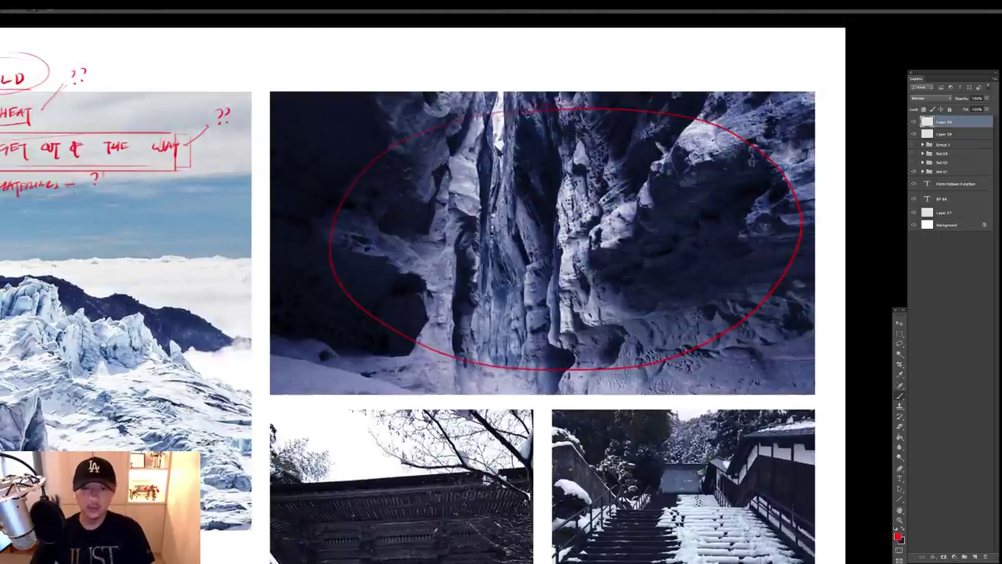
drag(358, 236, 649, 312)
drag(364, 364, 685, 94)
drag(291, 480, 606, 259)
scroll(606, 260, right, 4)
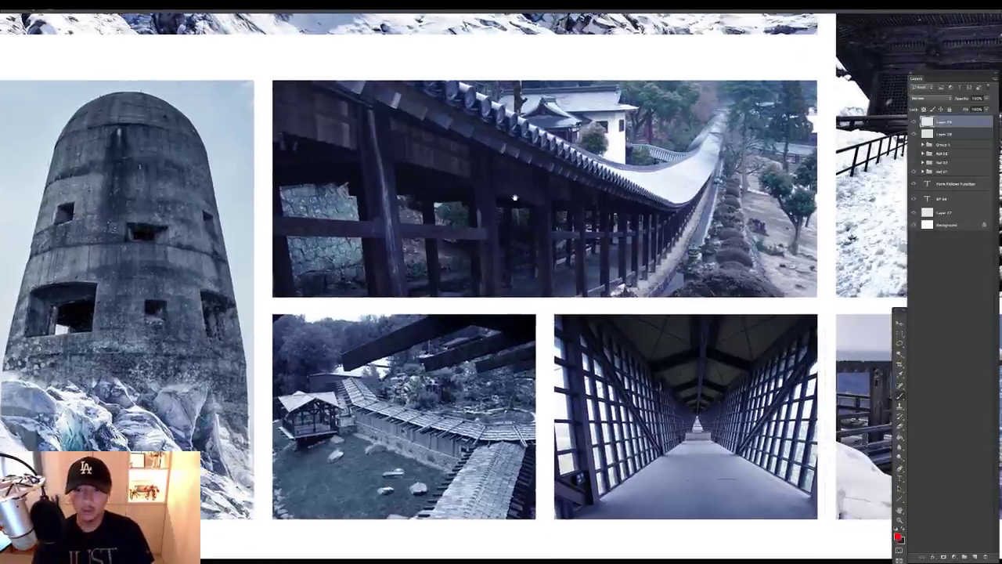
scroll(515, 198, up, 3)
scroll(514, 197, right, 4)
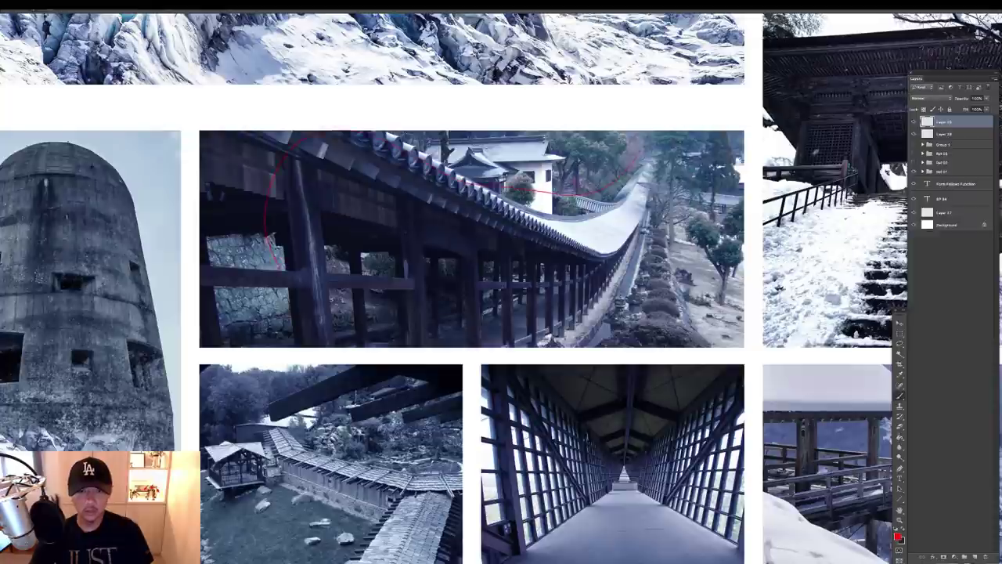
mouse_move(274, 262)
mouse_down()
mouse_move(462, 370)
mouse_move(666, 307)
mouse_move(684, 169)
mouse_move(701, 188)
mouse_up()
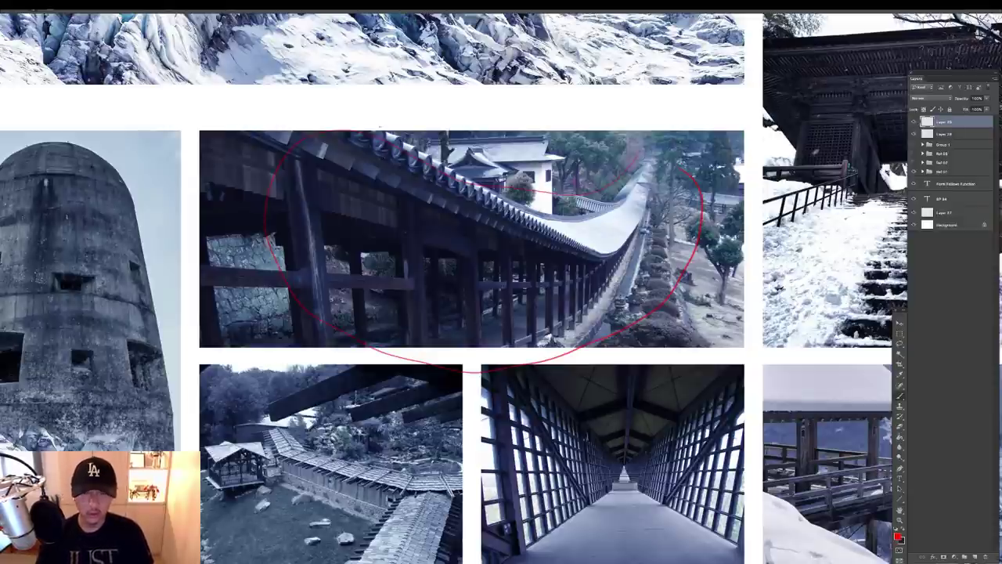
Try to circle the concrete tower in its reference photo
drag(823, 156, 320, 255)
drag(438, 290, 485, 278)
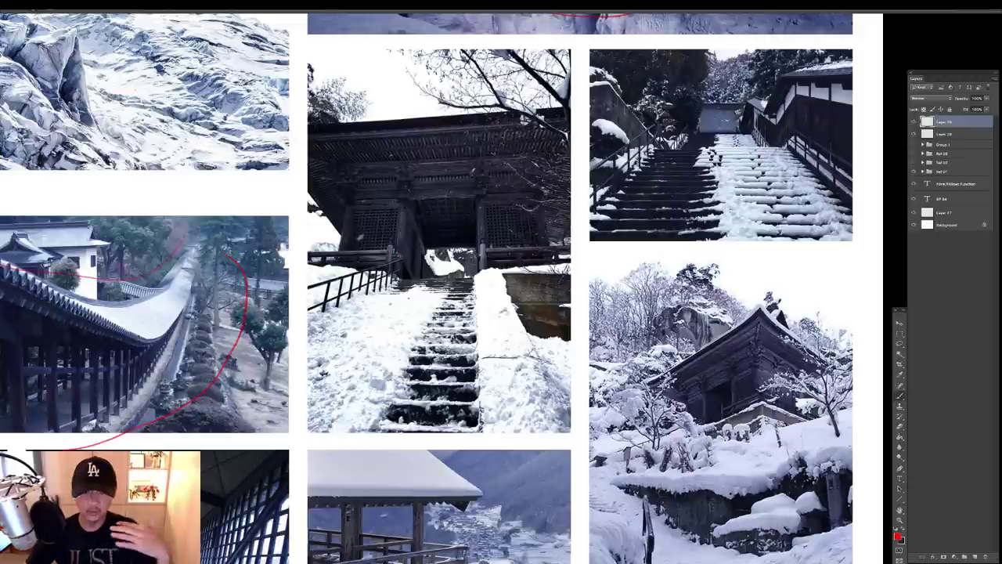
drag(532, 179, 509, 481)
drag(290, 544, 578, 248)
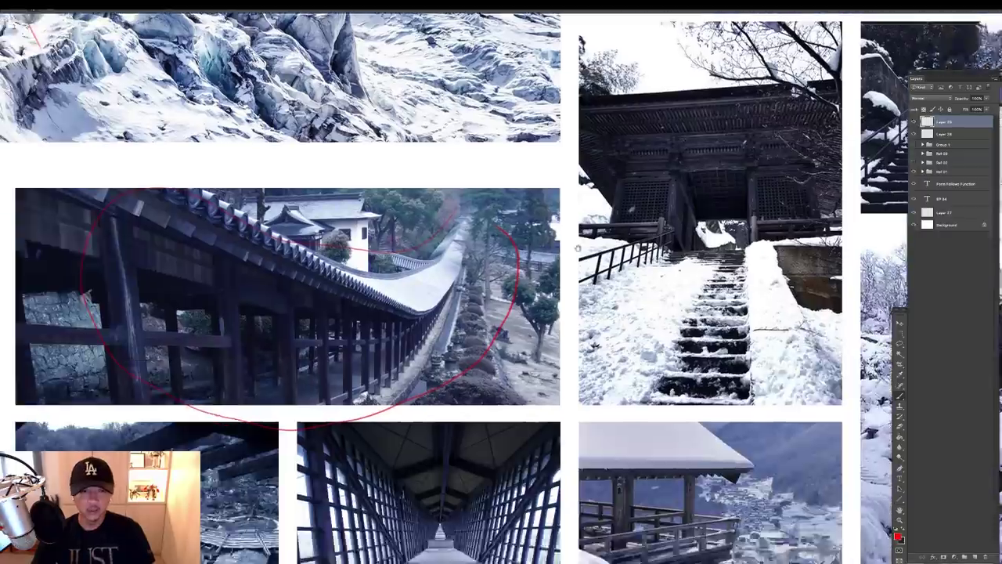
scroll(578, 248, left, 5)
scroll(391, 209, down, 3)
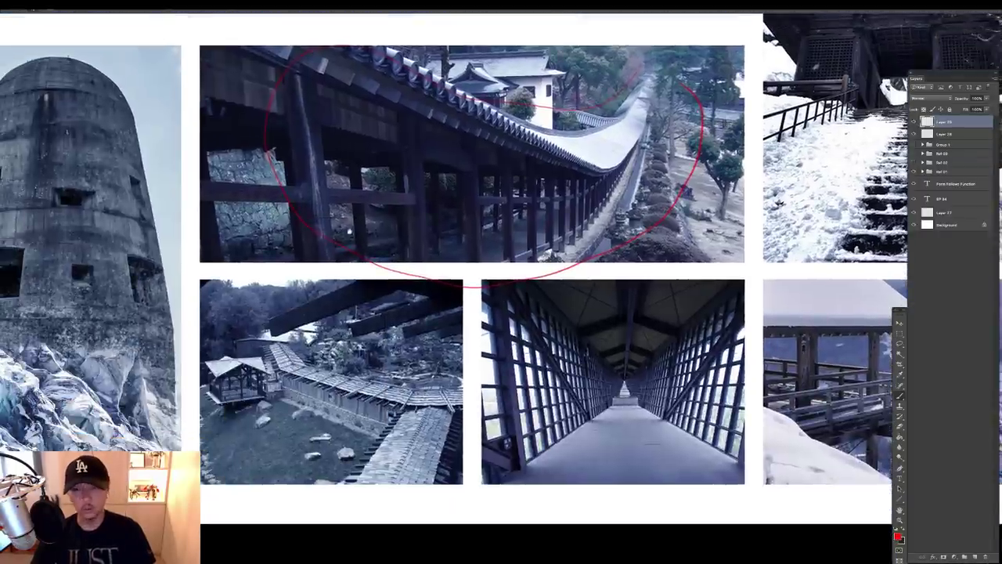
mouse_move(349, 231)
mouse_down()
mouse_move(638, 303)
mouse_move(646, 288)
mouse_up()
mouse_move(389, 98)
mouse_down()
mouse_move(238, 335)
mouse_move(394, 95)
mouse_up()
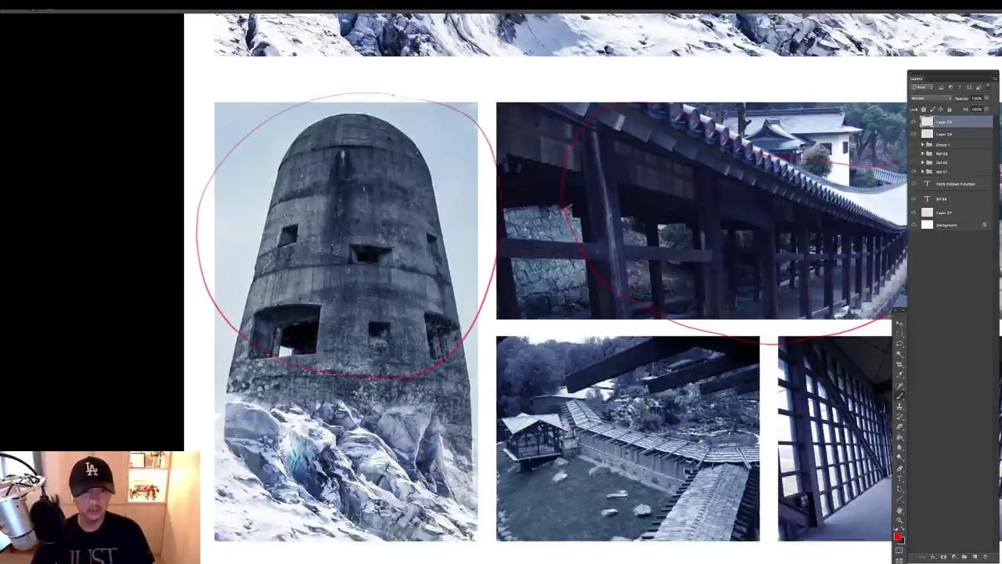
key(ctrl+z)
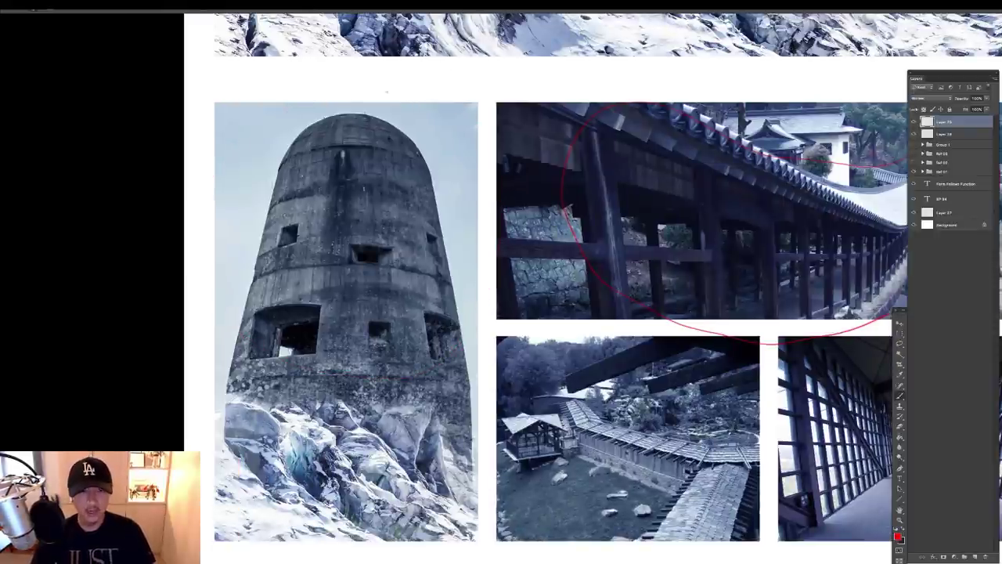
Link the concrete tower to the covered walkway with a double-headed arrow and add a slanted stroke near the tower's dome
mouse_move(470, 251)
mouse_down()
mouse_move(227, 157)
mouse_move(479, 168)
mouse_move(473, 176)
mouse_move(622, 194)
mouse_up()
key(ctrl+z)
drag(459, 172, 456, 182)
drag(555, 161, 472, 167)
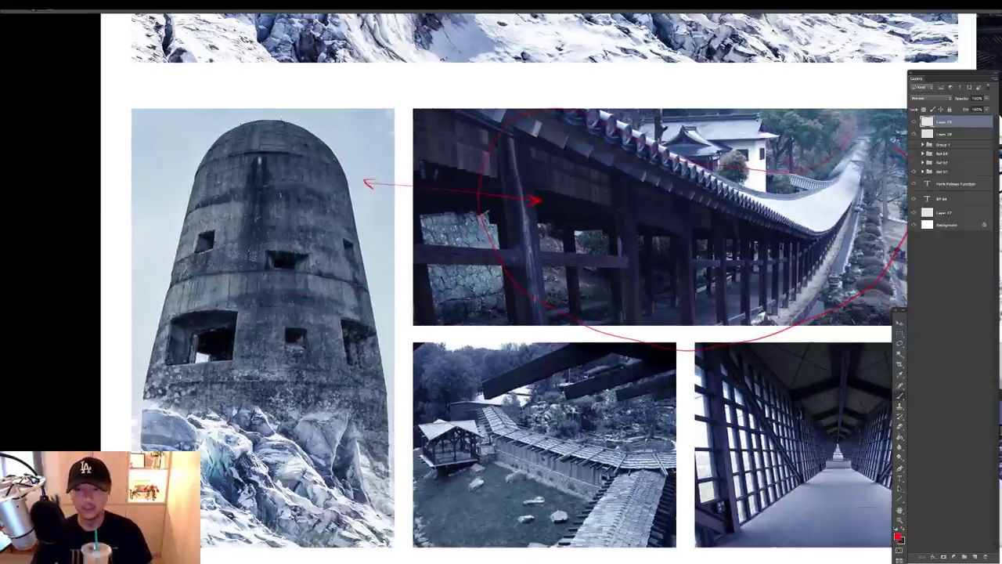
drag(341, 135, 360, 88)
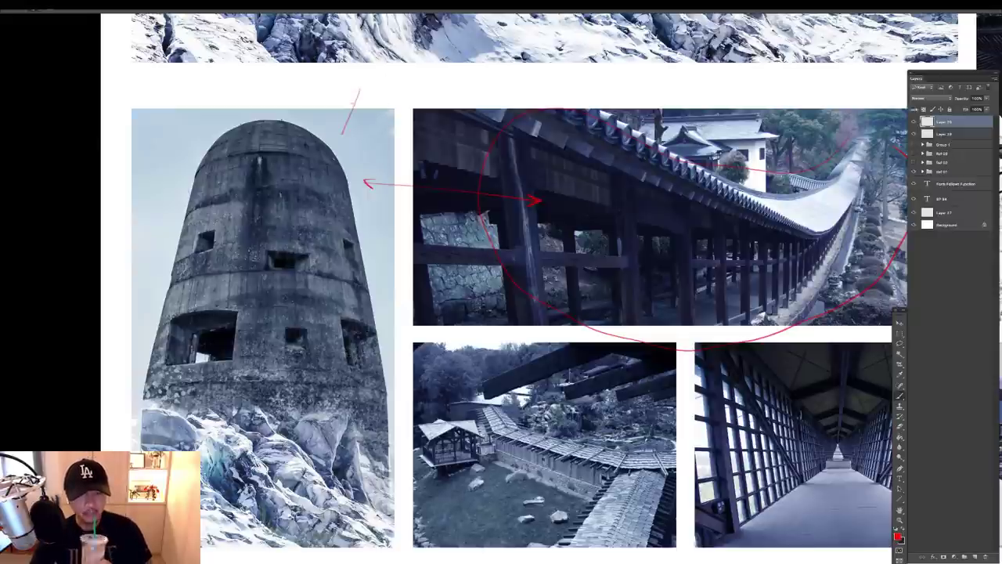
drag(437, 180, 462, 217)
drag(210, 252, 181, 367)
drag(397, 346, 407, 250)
key(ctrl+alt+z)
key(ctrl+alt+z)
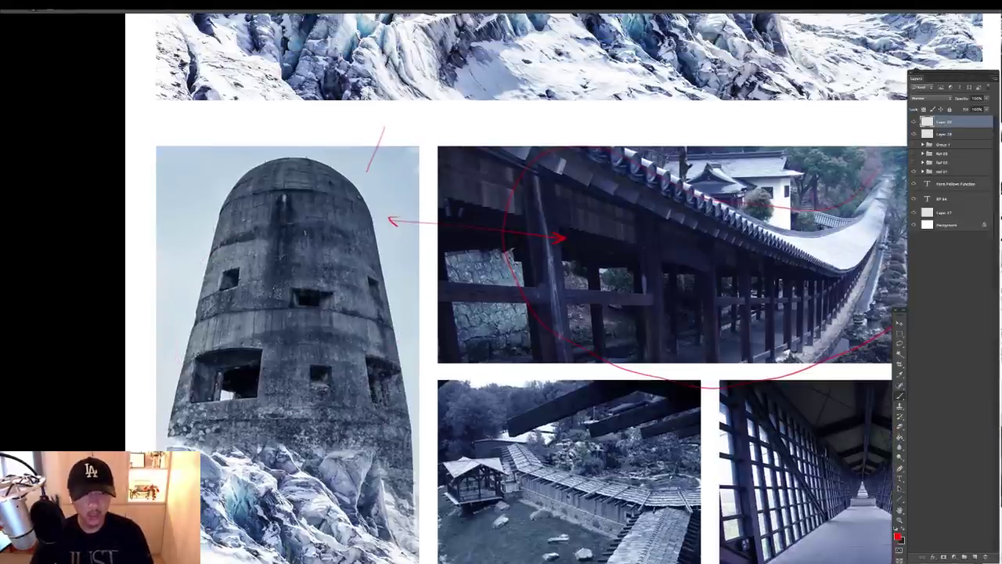
Add two more slanted strokes descending toward the domed top of the concrete tower
drag(383, 121, 403, 142)
drag(383, 199, 403, 142)
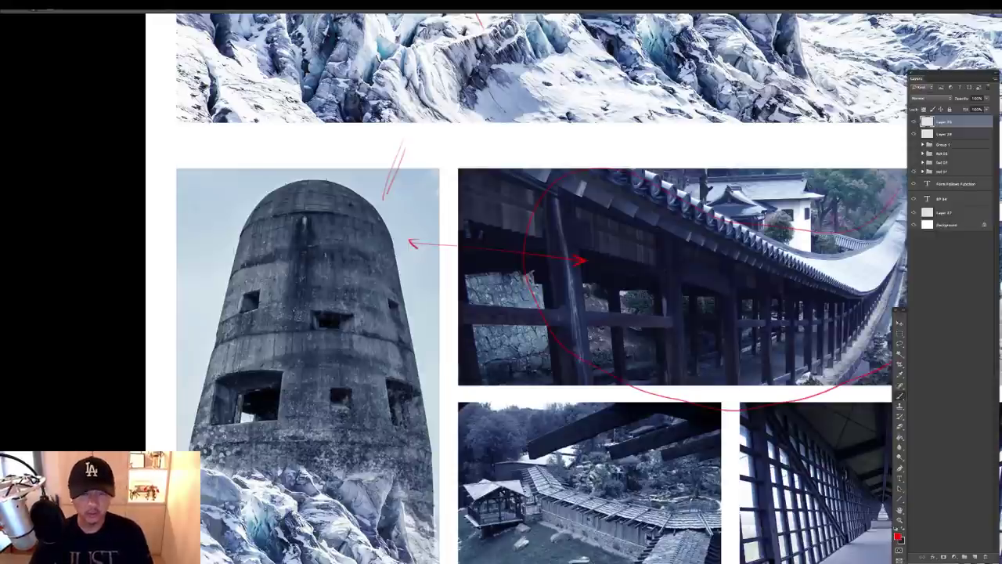
drag(434, 151, 400, 210)
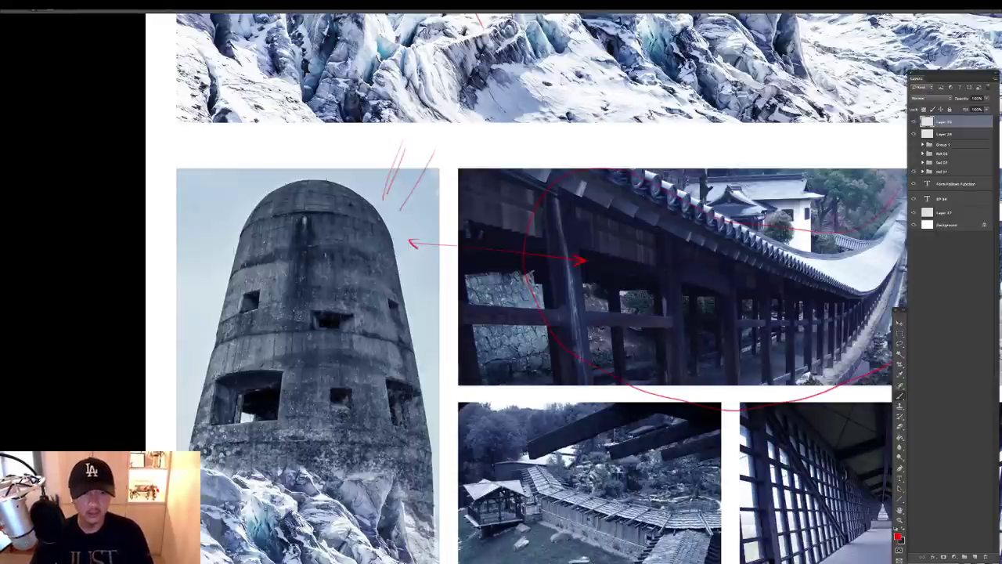
drag(556, 167, 314, 143)
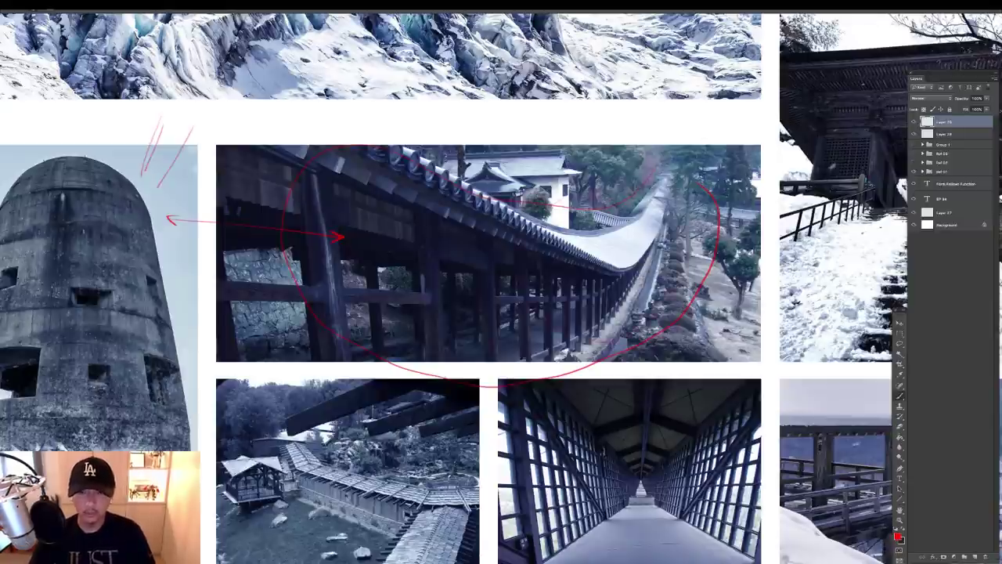
drag(439, 322, 458, 281)
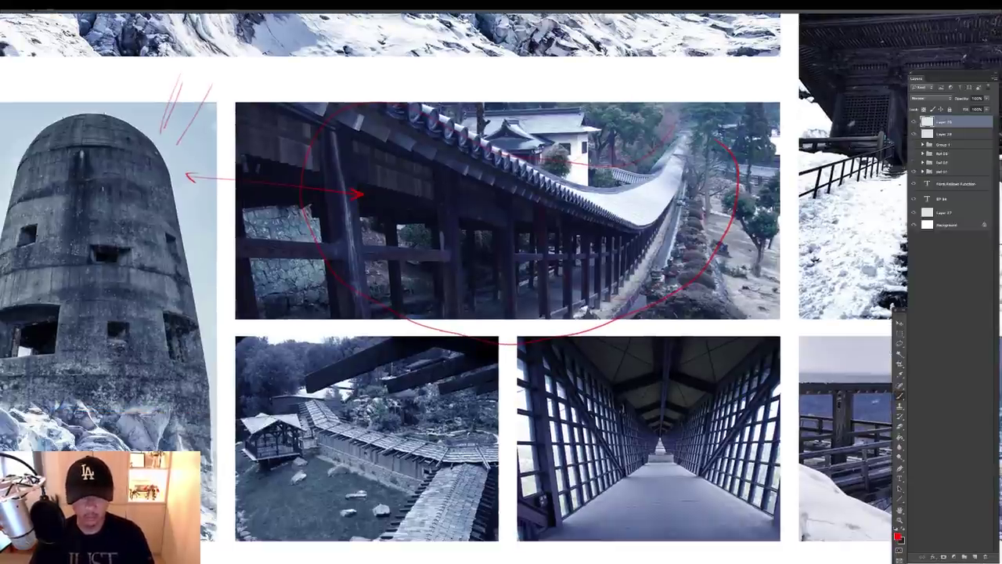
Try to mark where the concrete tower's wall meets the icy rocks at its base
drag(383, 429, 481, 323)
ctrl+click(483, 322)
mouse_move(512, 273)
mouse_down()
mouse_move(357, 283)
mouse_move(471, 436)
mouse_move(654, 321)
mouse_move(490, 263)
mouse_move(652, 355)
mouse_move(737, 310)
mouse_move(757, 284)
mouse_up()
mouse_move(392, 264)
mouse_down()
mouse_move(519, 405)
mouse_move(470, 265)
mouse_up()
key(ctrl+z)
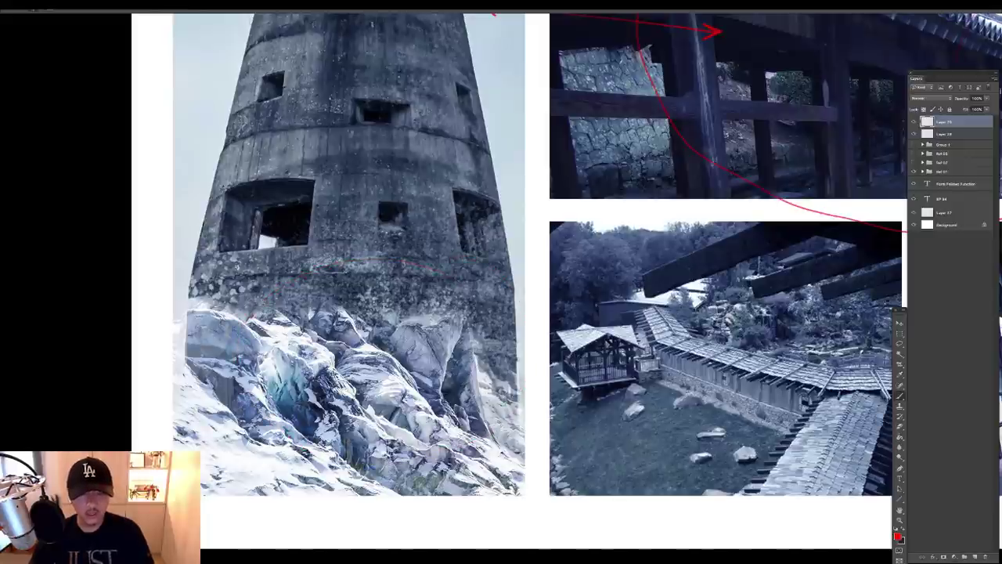
mouse_move(395, 207)
mouse_down()
mouse_move(428, 317)
mouse_move(412, 235)
mouse_up()
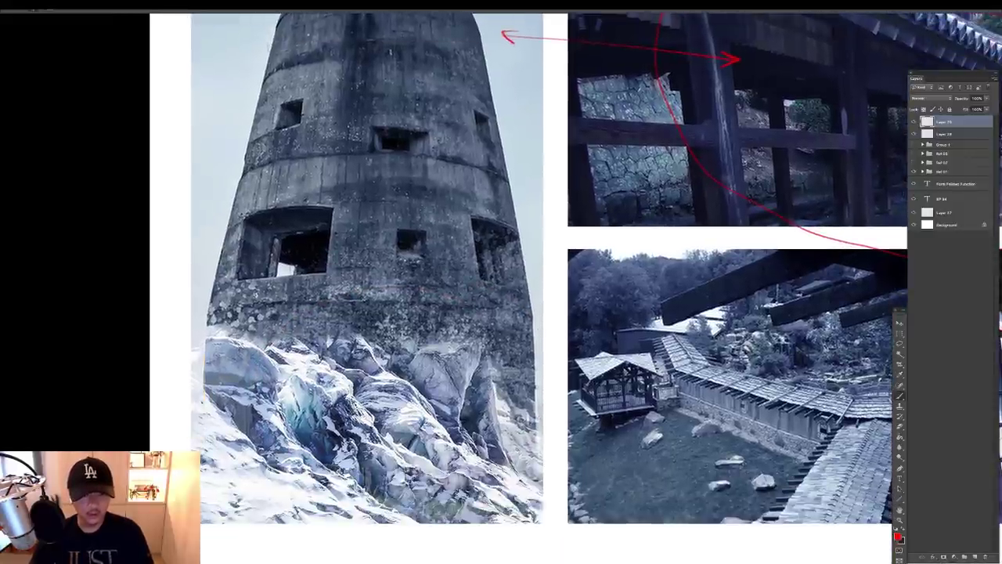
drag(328, 339, 404, 394)
key(ctrl+z)
Show the Ref 02 group of canyon, bridge and timber building photos on the whole sheet
drag(467, 133, 411, 306)
drag(447, 102, 414, 498)
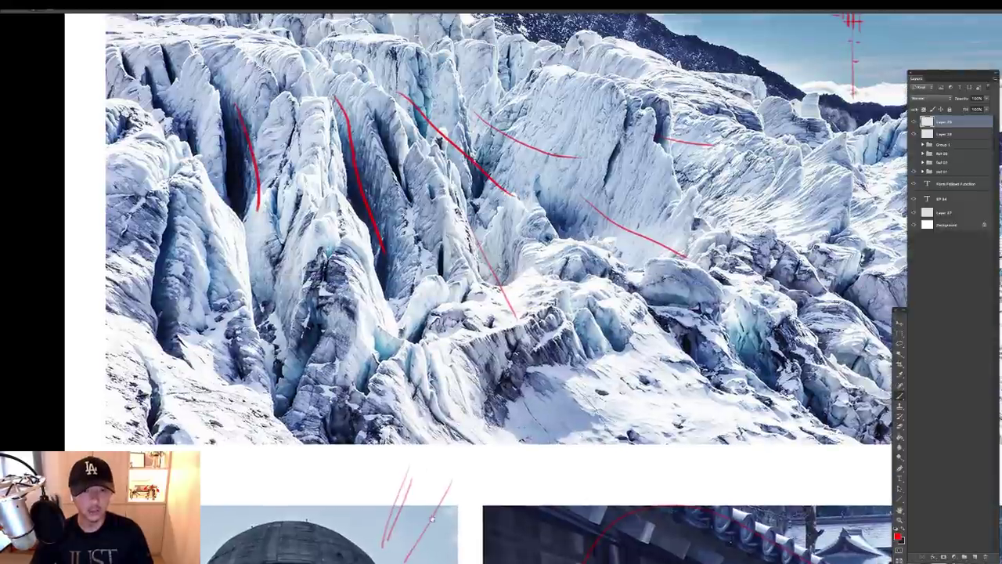
drag(408, 541, 449, 168)
ctrl+alt+click(353, 364)
ctrl+alt+click(354, 363)
drag(353, 364, 261, 415)
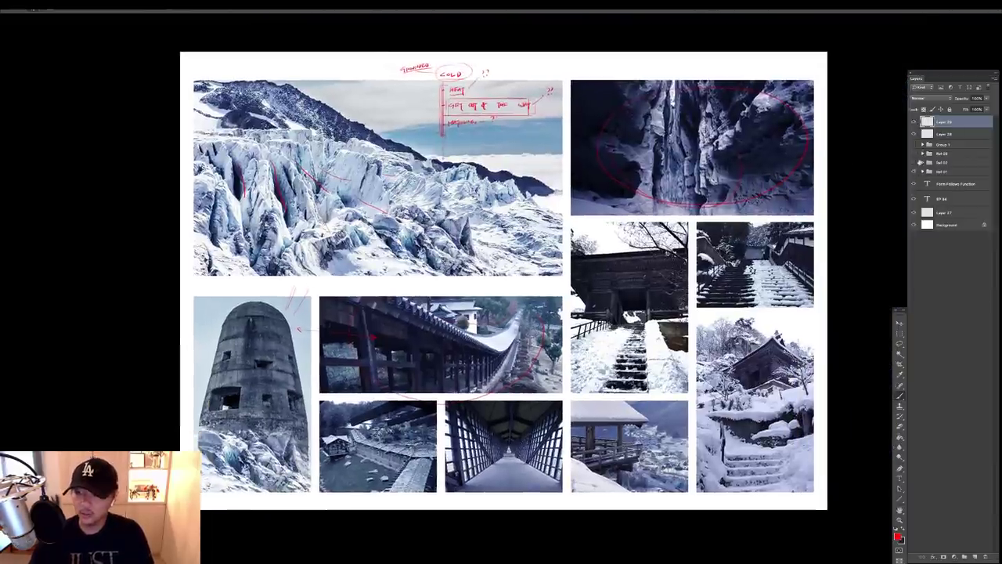
click(915, 165)
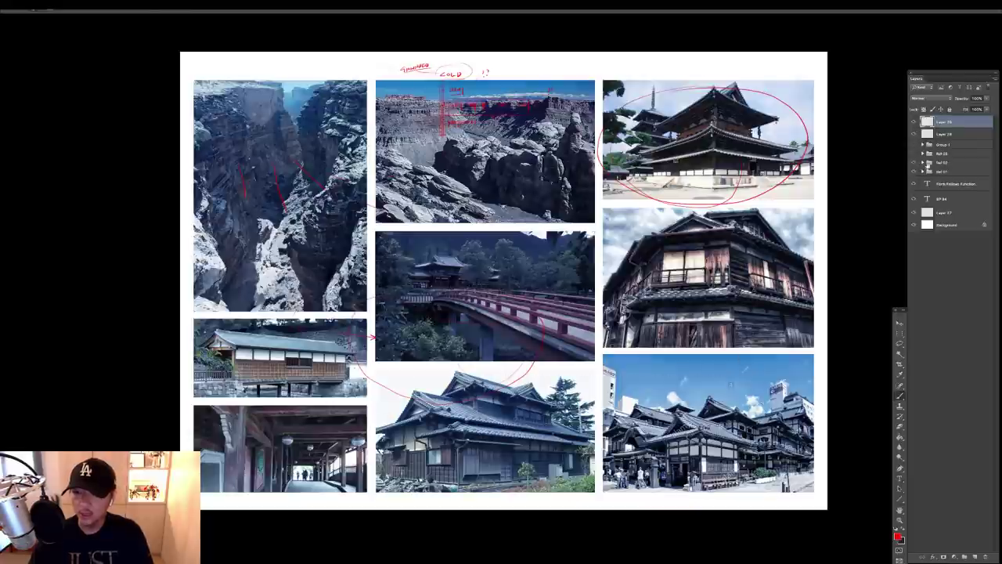
click(930, 163)
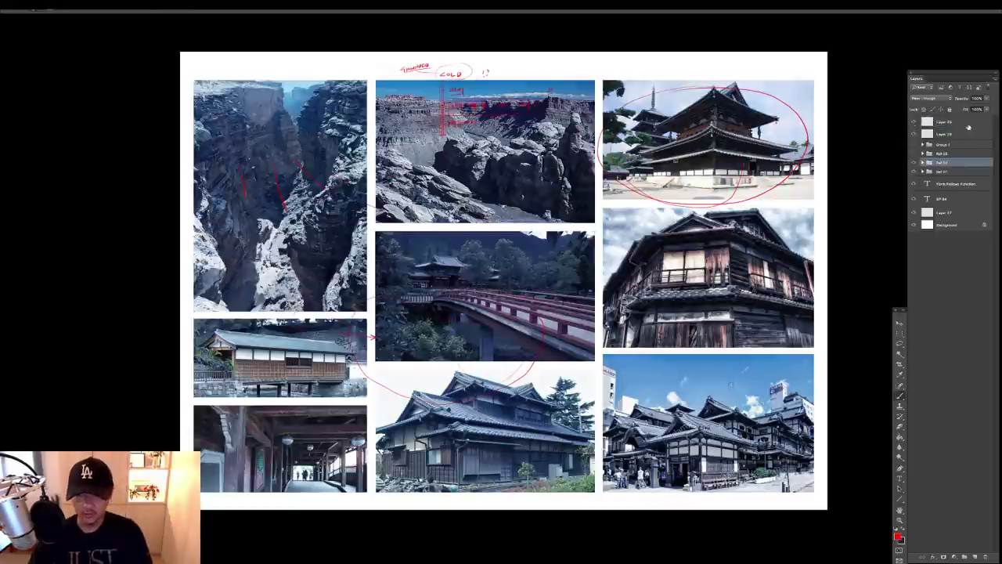
Hide the glacier annotation layer and add a new blank layer above it for the Ref 02 photos
click(913, 122)
click(944, 122)
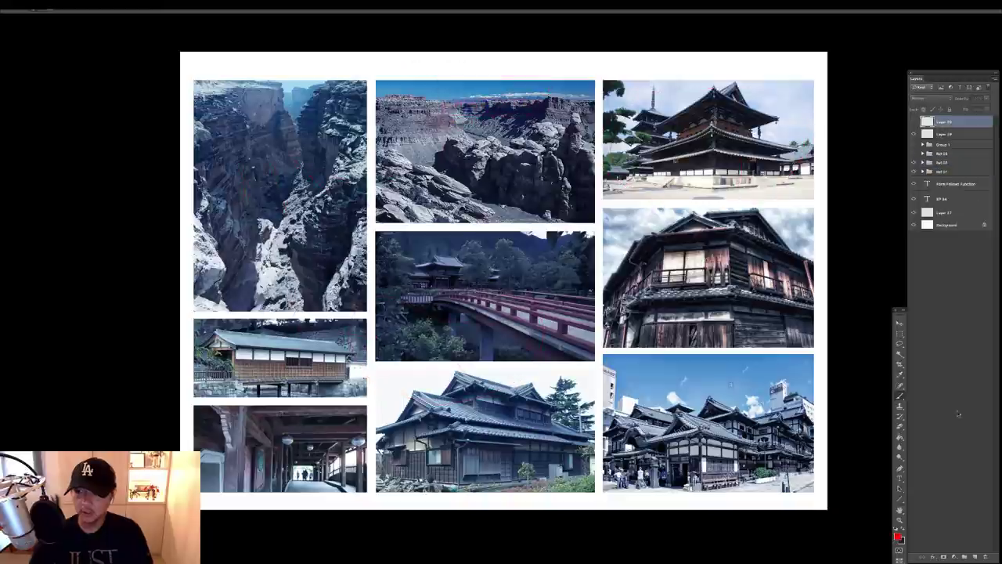
click(973, 558)
key(ctrl+0)
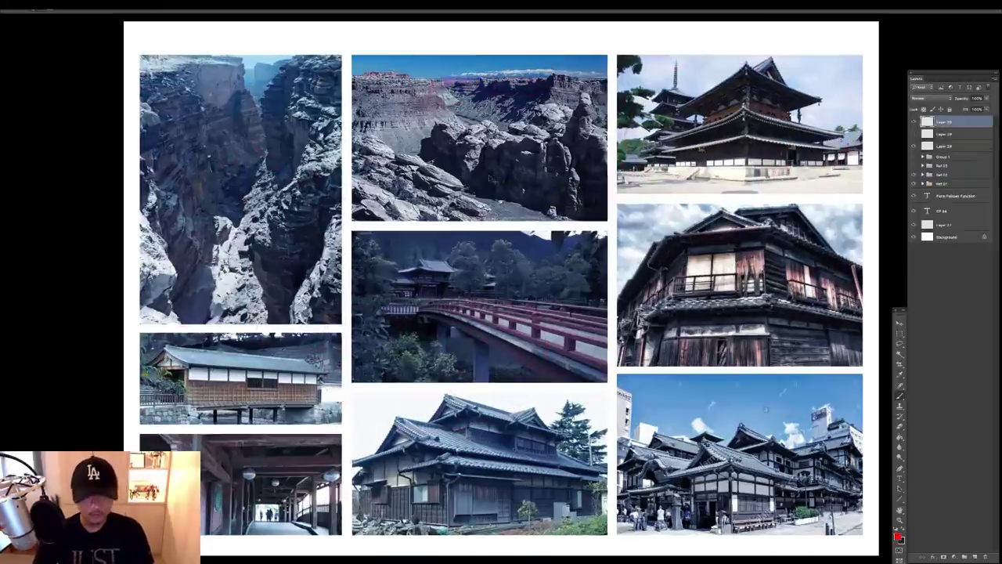
Examine the snowy canyon and rocky plateau photos for the terrain that shapes the building placement
ctrl+click(245, 193)
ctrl+click(249, 191)
drag(249, 190, 336, 313)
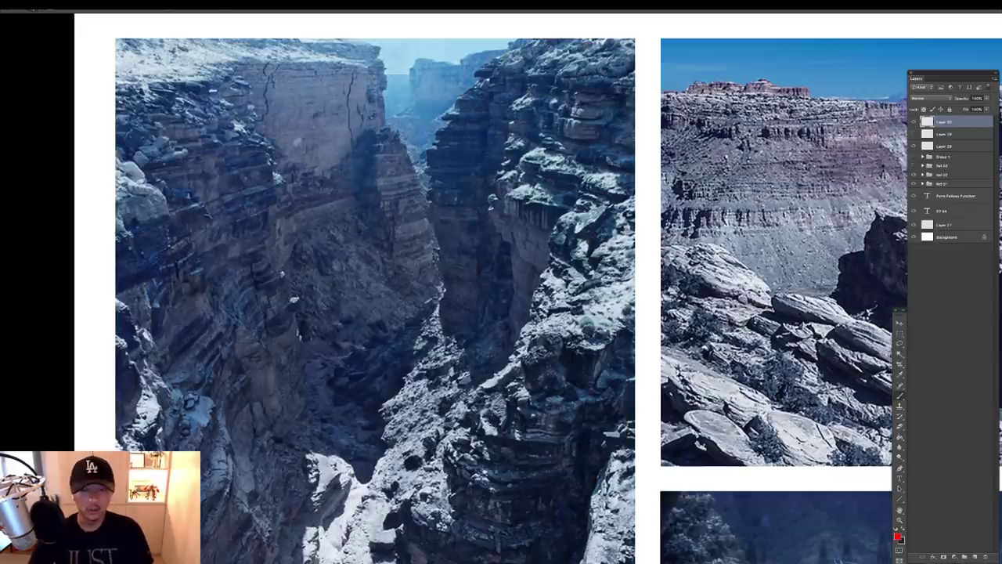
drag(406, 226, 370, 225)
drag(620, 172, 512, 118)
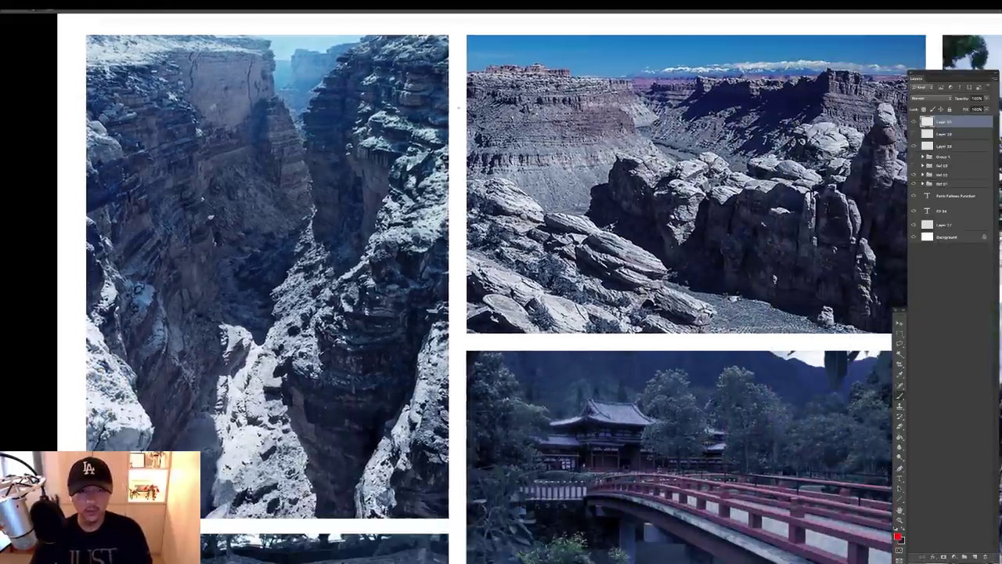
scroll(454, 288, right, 2)
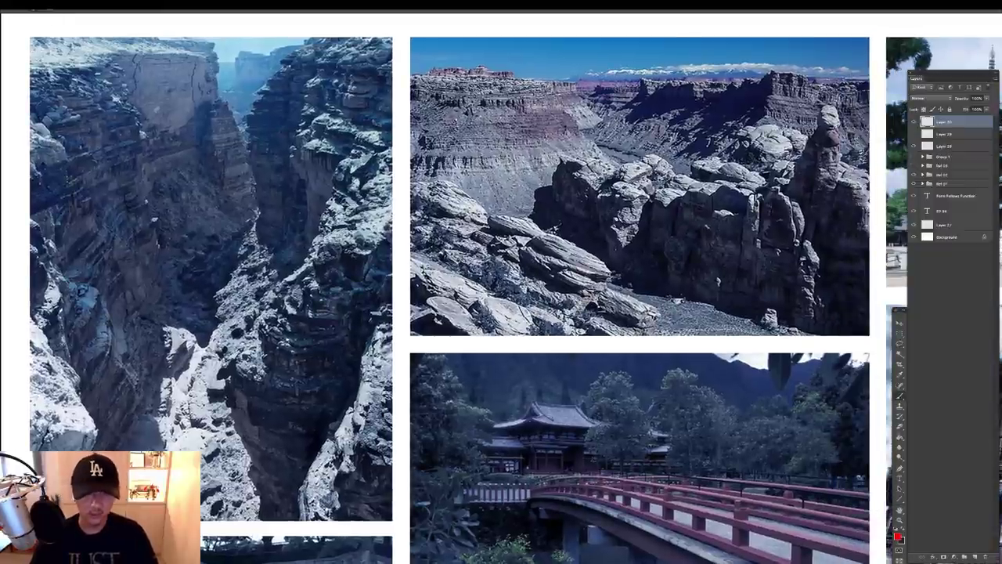
scroll(455, 288, right, 1)
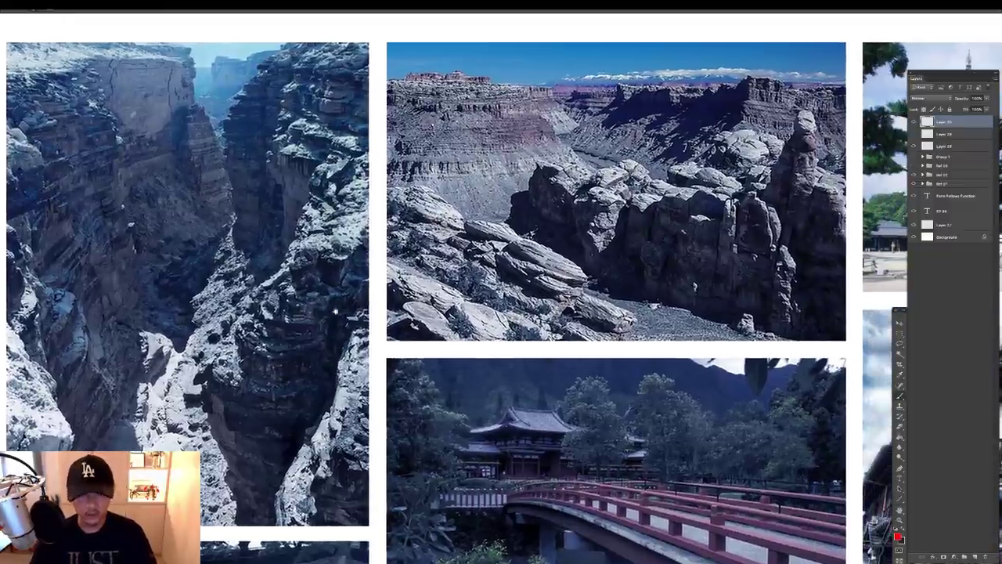
drag(335, 312, 376, 264)
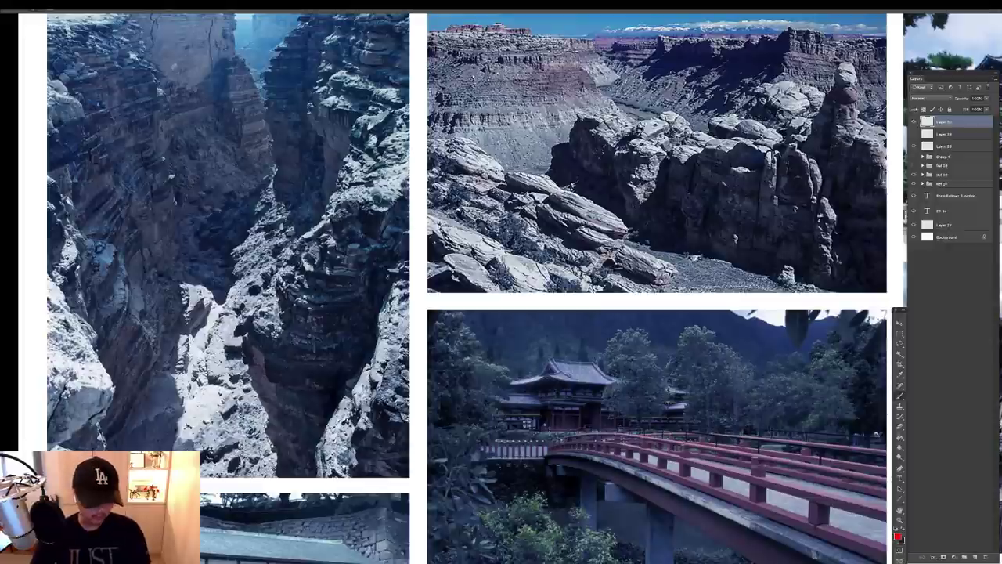
drag(495, 183, 281, 227)
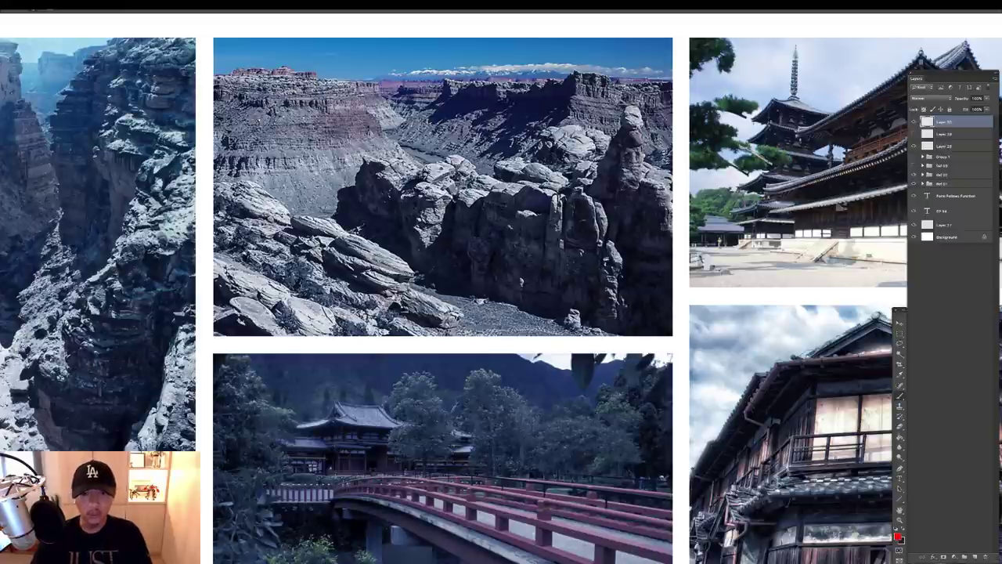
Examine the red bridge, covered bridge, temple and traditional timber house photos in the Ref 02 group
drag(235, 345, 474, 197)
drag(373, 483, 357, 266)
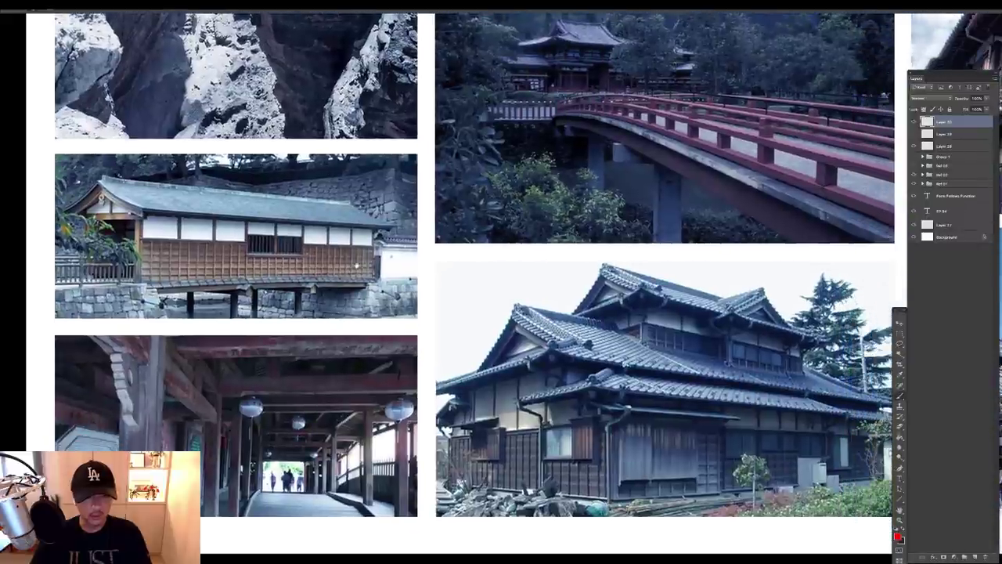
scroll(501, 288, right, 6)
scroll(501, 288, up, 1)
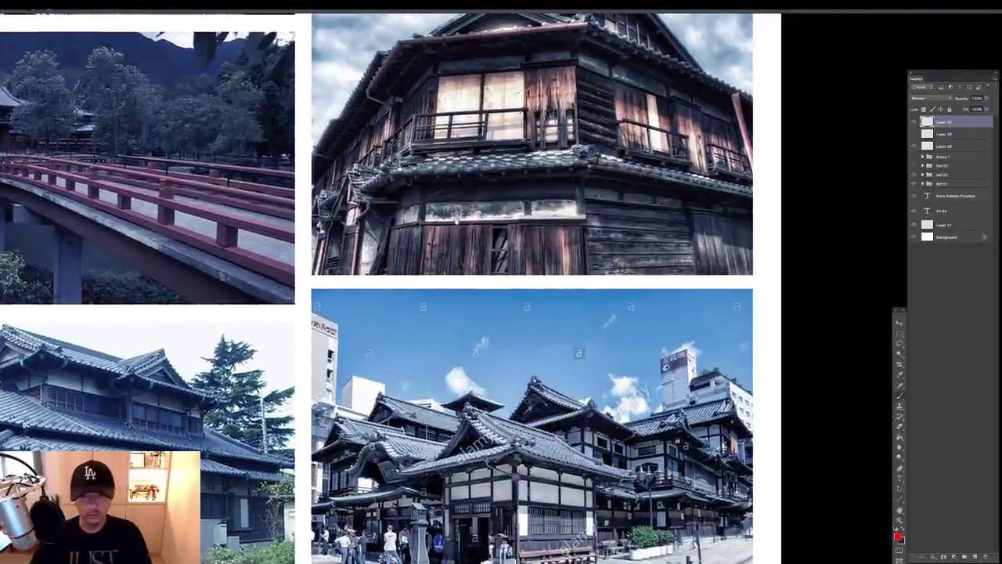
scroll(501, 288, up, 4)
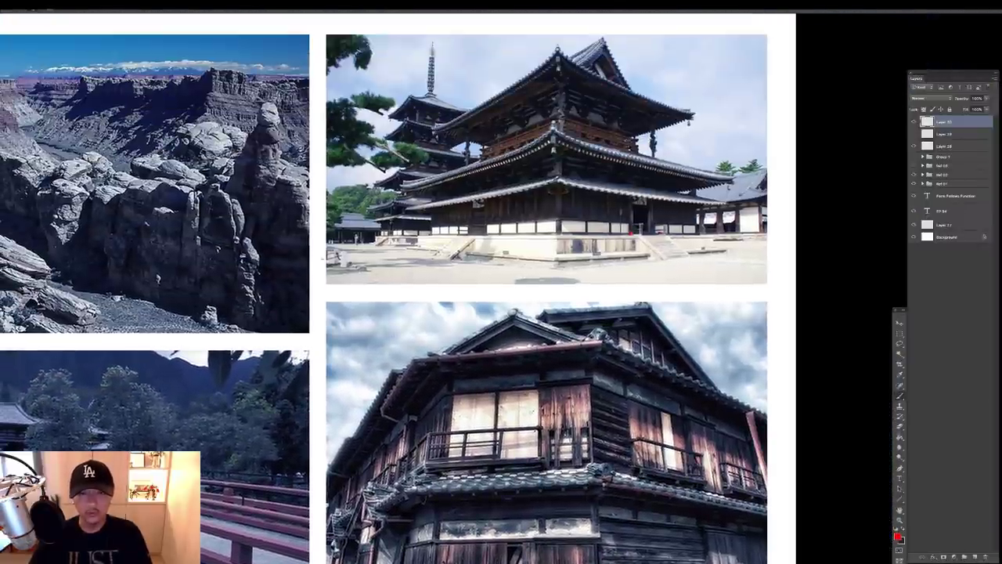
drag(424, 293, 768, 236)
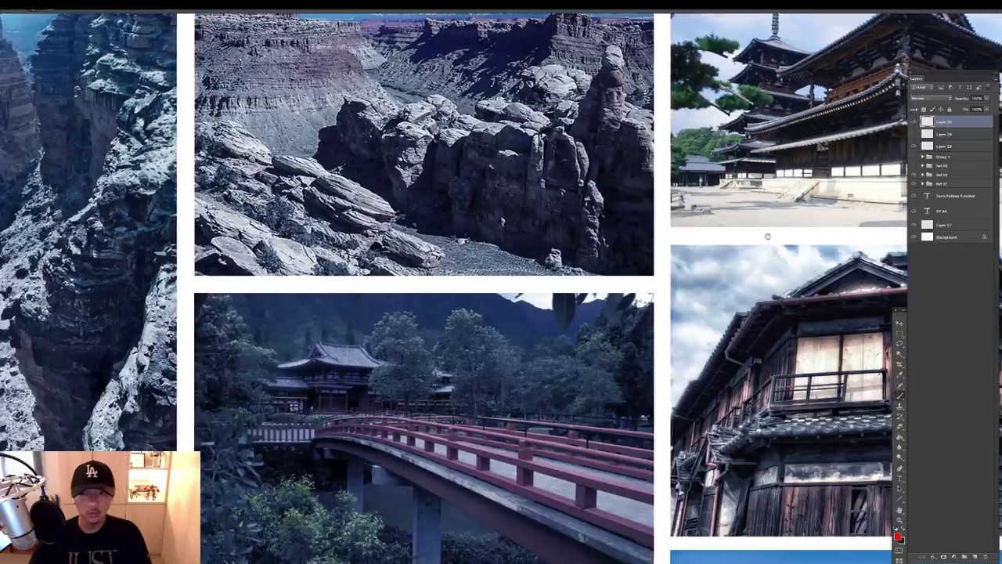
scroll(767, 236, left, 4)
scroll(768, 237, down, 4)
scroll(568, 200, right, 1)
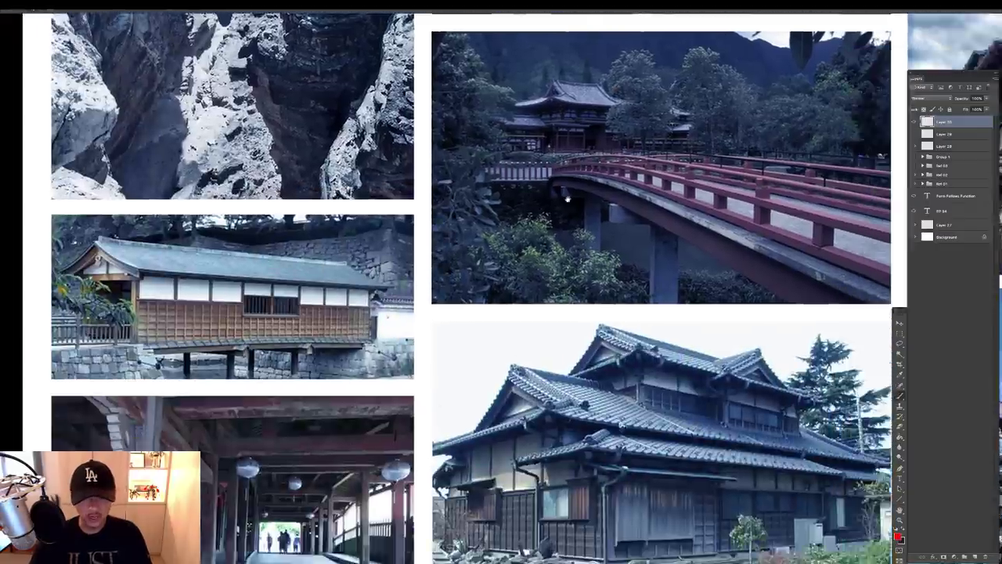
scroll(568, 200, right, 3)
scroll(568, 200, down, 1)
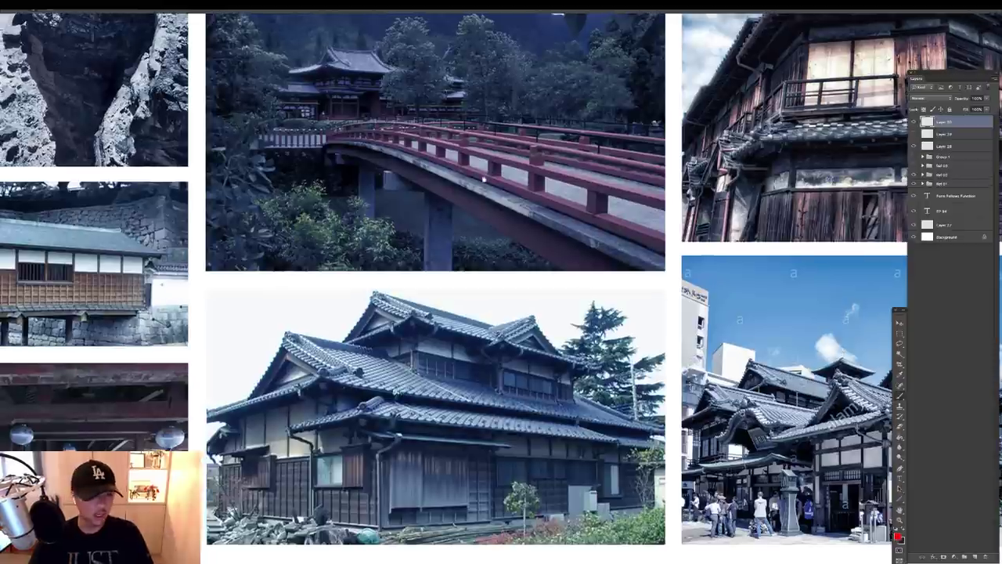
scroll(484, 180, left, 1)
Enlarge the brush and circle the roofed timber bridge building on the blank annotation layer in thick red
click(948, 167)
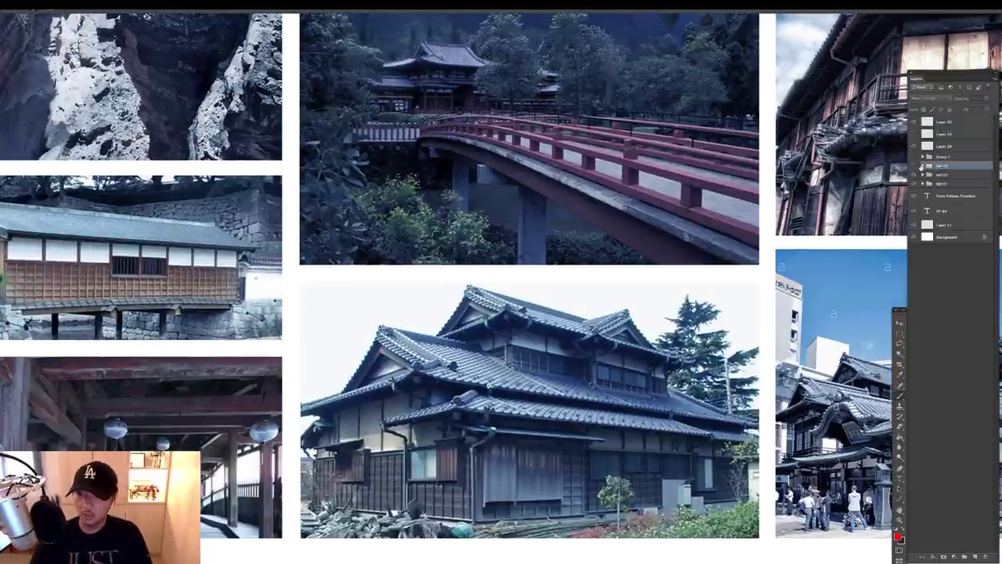
click(947, 177)
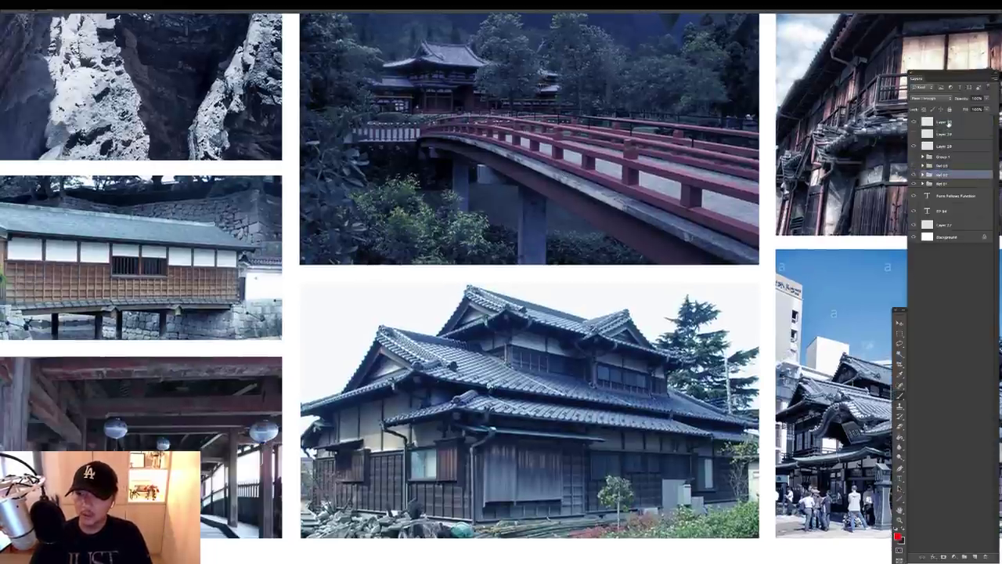
click(948, 123)
scroll(433, 189, left, 4)
scroll(433, 189, down, 1)
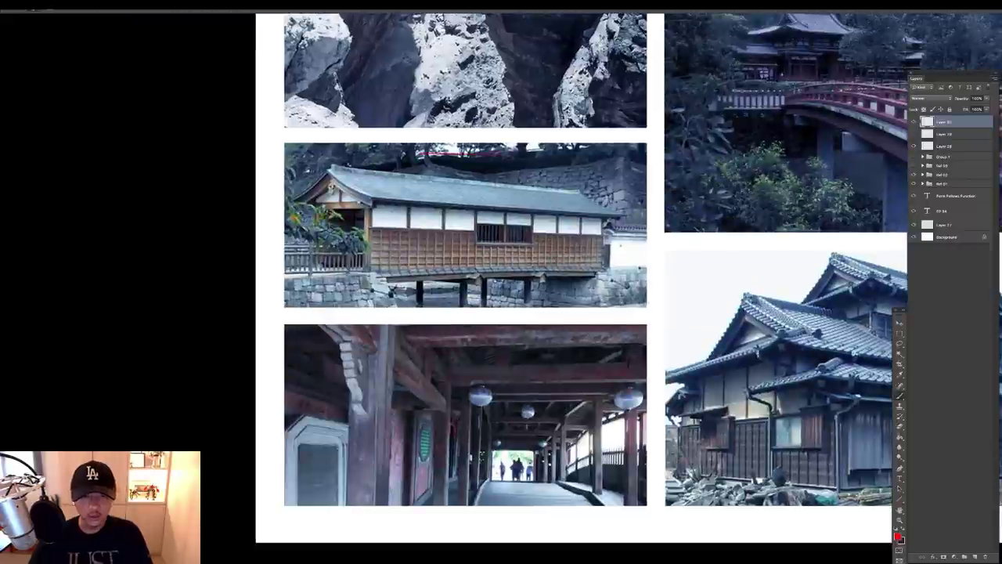
mouse_move(295, 209)
mouse_down()
mouse_move(354, 302)
mouse_move(629, 239)
mouse_up()
key(ctrl+z)
right_click(544, 227)
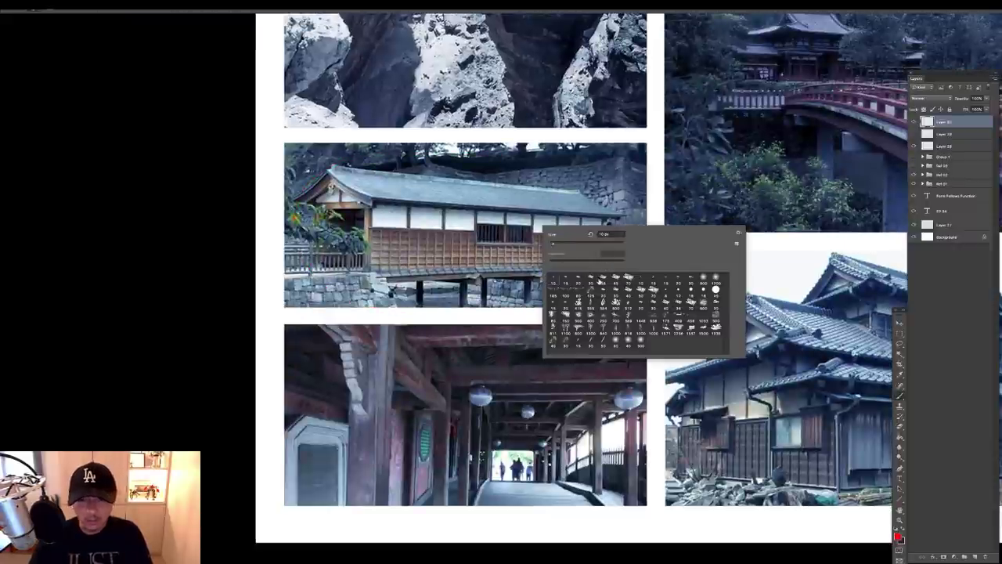
click(496, 167)
mouse_move(525, 162)
mouse_down()
mouse_move(326, 158)
mouse_move(356, 294)
mouse_move(582, 292)
mouse_move(578, 169)
mouse_move(490, 164)
mouse_up()
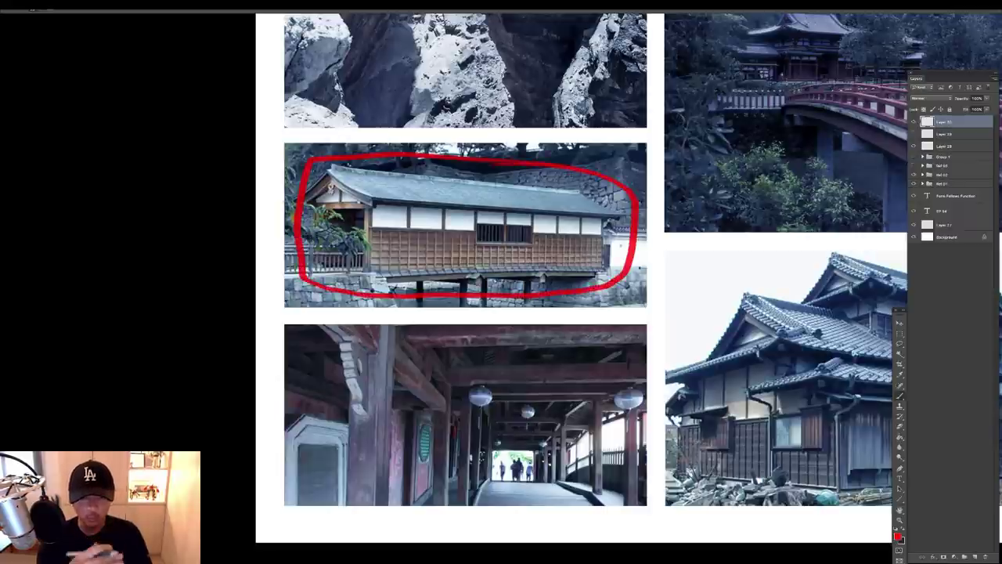
Examine the covered walkway interior, the tiled-roof house and the weathered timber building up close
drag(613, 294, 610, 232)
drag(427, 307, 466, 305)
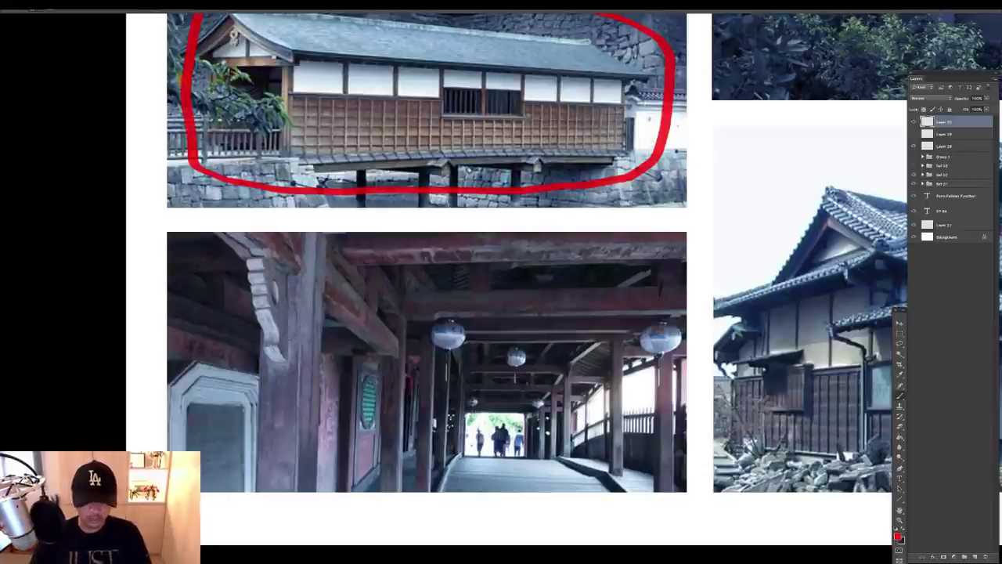
drag(678, 150, 625, 221)
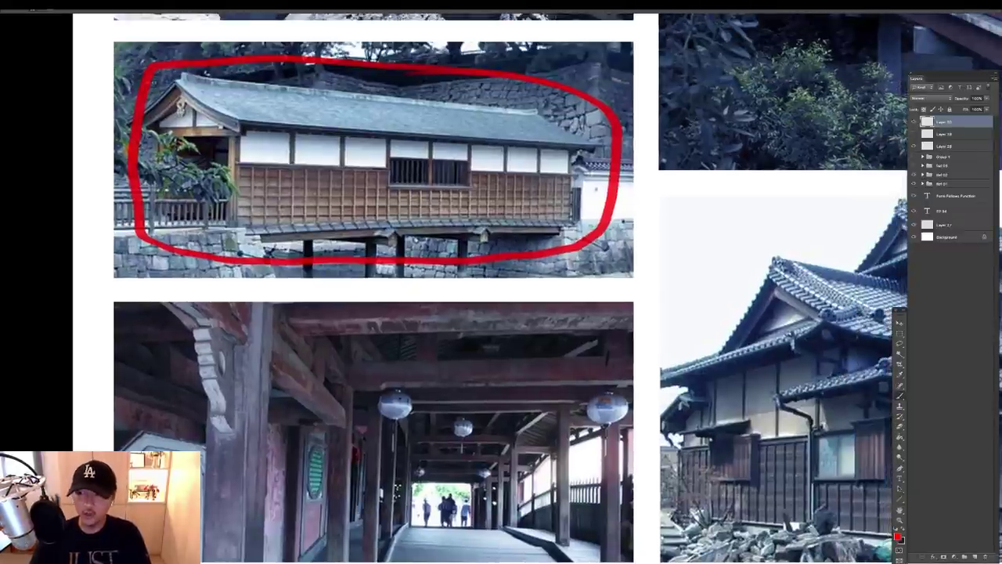
drag(709, 242, 448, 165)
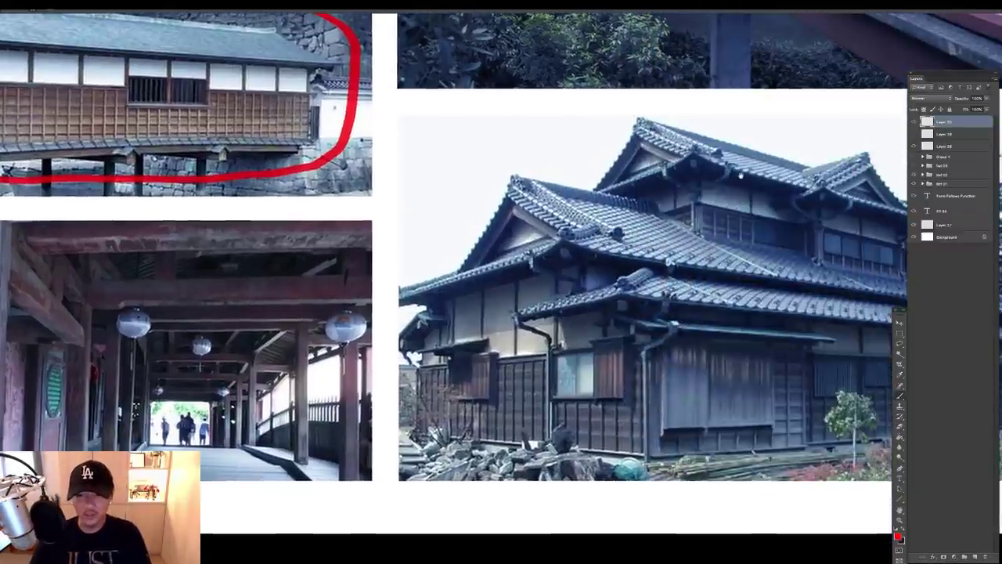
drag(797, 148, 629, 169)
scroll(817, 137, right, 3)
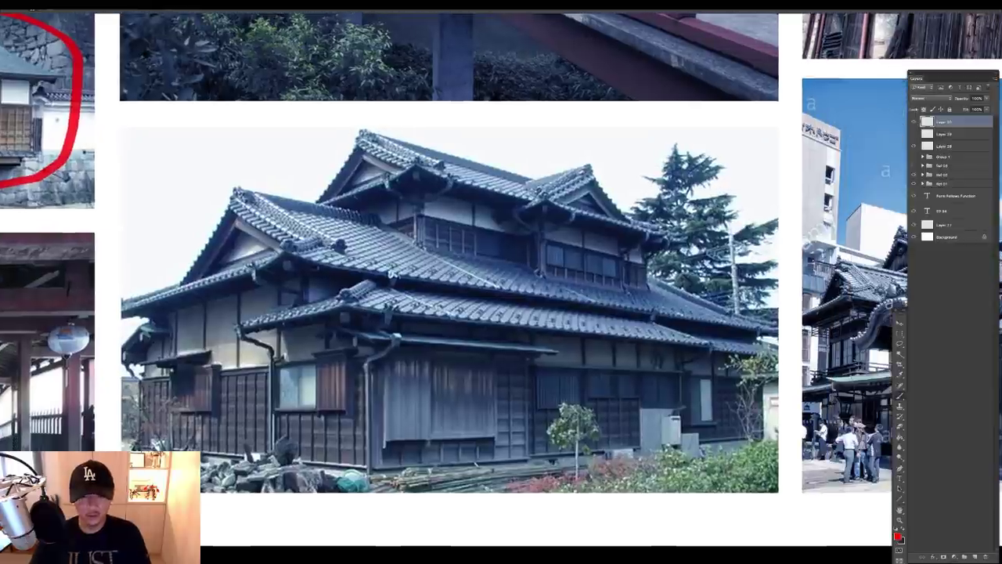
drag(638, 152, 629, 177)
key(ctrl+z)
mouse_move(707, 138)
mouse_down()
mouse_move(459, 206)
mouse_move(296, 179)
mouse_up()
mouse_move(695, 211)
mouse_down()
mouse_move(583, 183)
mouse_move(505, 202)
mouse_move(494, 474)
mouse_up()
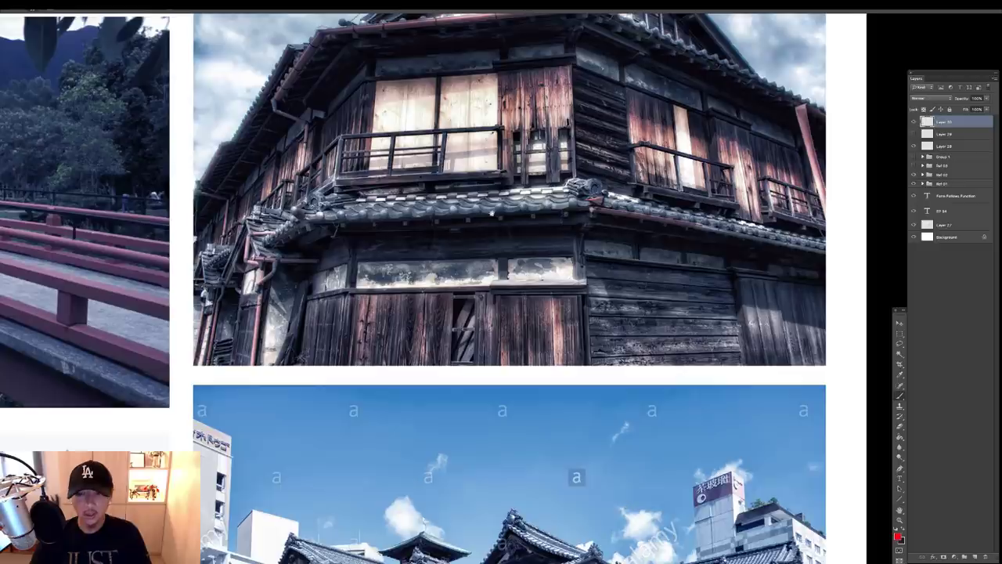
drag(433, 47, 483, 273)
scroll(480, 300, left, 5)
scroll(481, 300, down, 1)
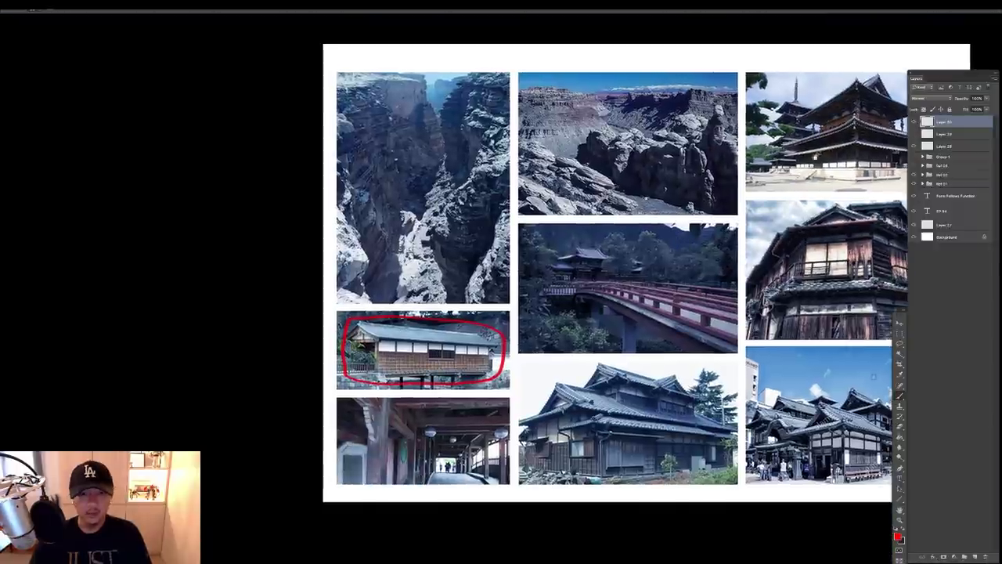
Show the Ref 03 photo group and replace the layer holding the red circle with a new blank layer
click(948, 167)
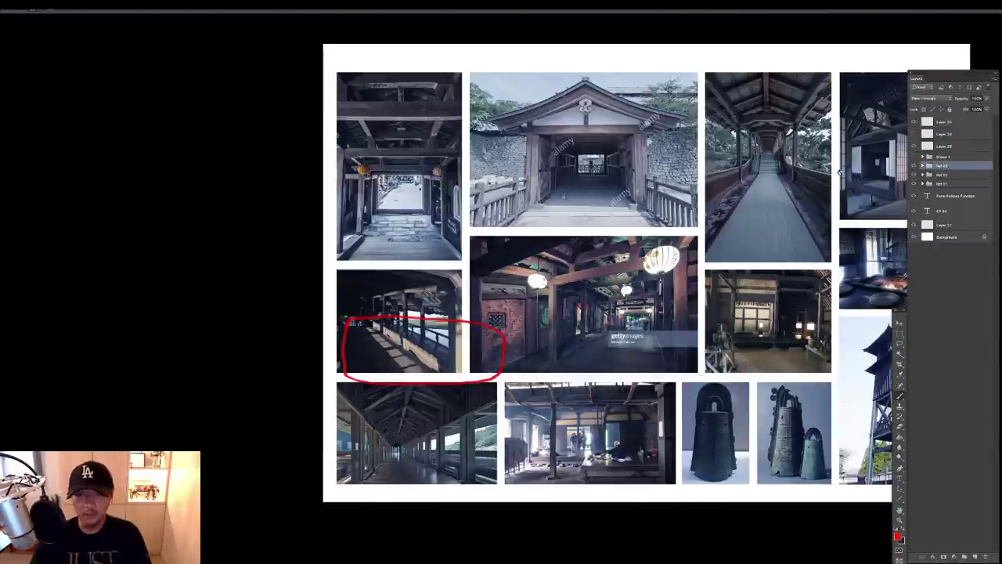
drag(716, 205, 583, 235)
click(914, 123)
drag(942, 129, 985, 557)
click(975, 557)
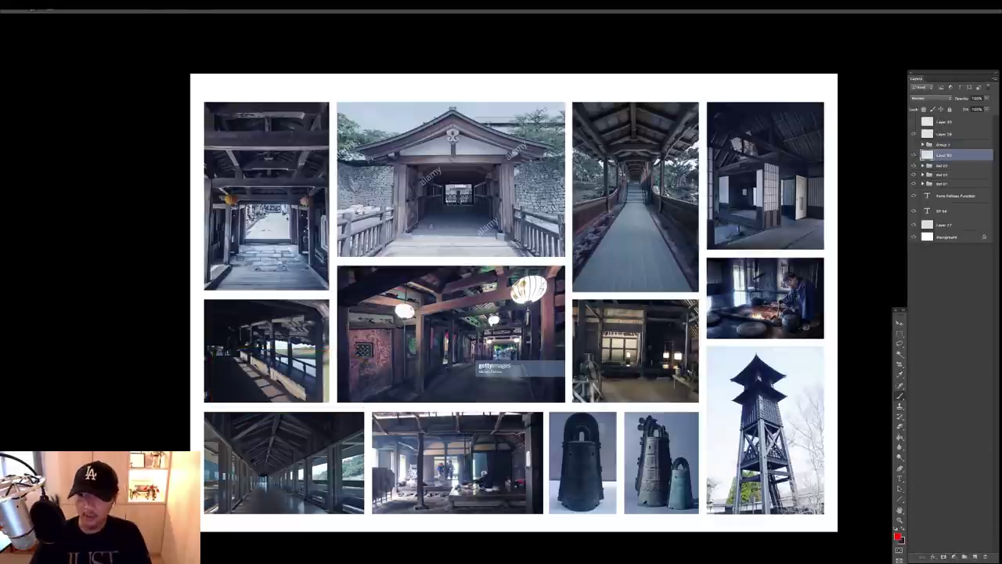
Examine the covered bridge, roofed walkway, lantern corridor and timber house interior photos in the Ref 03 group up close
ctrl+click(641, 221)
drag(660, 232, 816, 250)
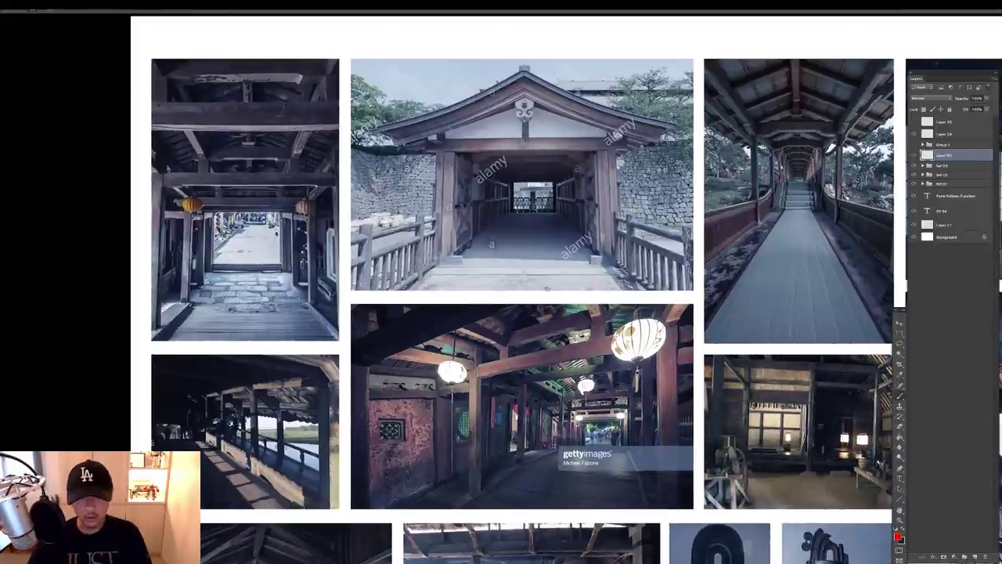
drag(609, 407, 585, 235)
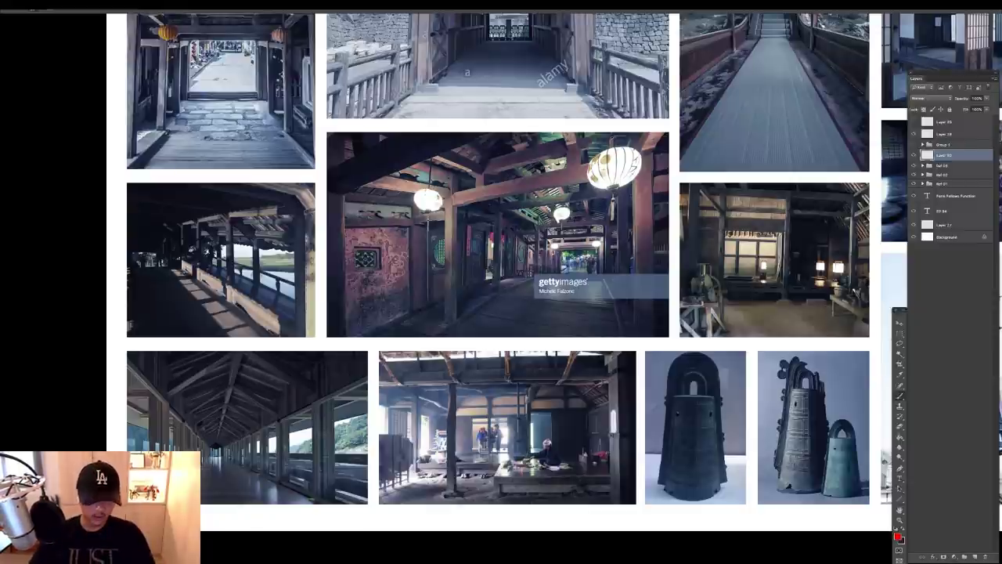
drag(753, 95, 538, 279)
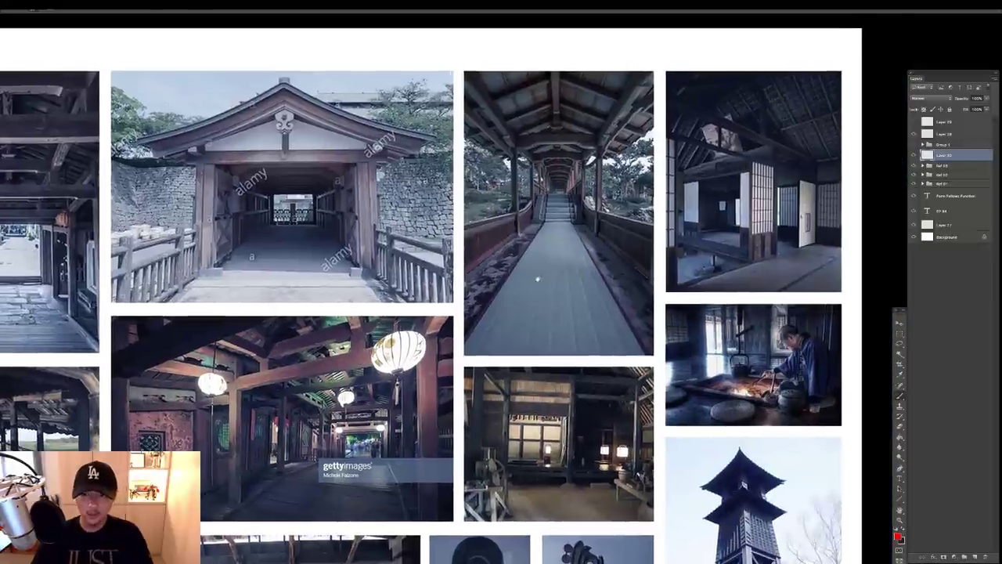
scroll(538, 279, down, 1)
scroll(537, 279, right, 1)
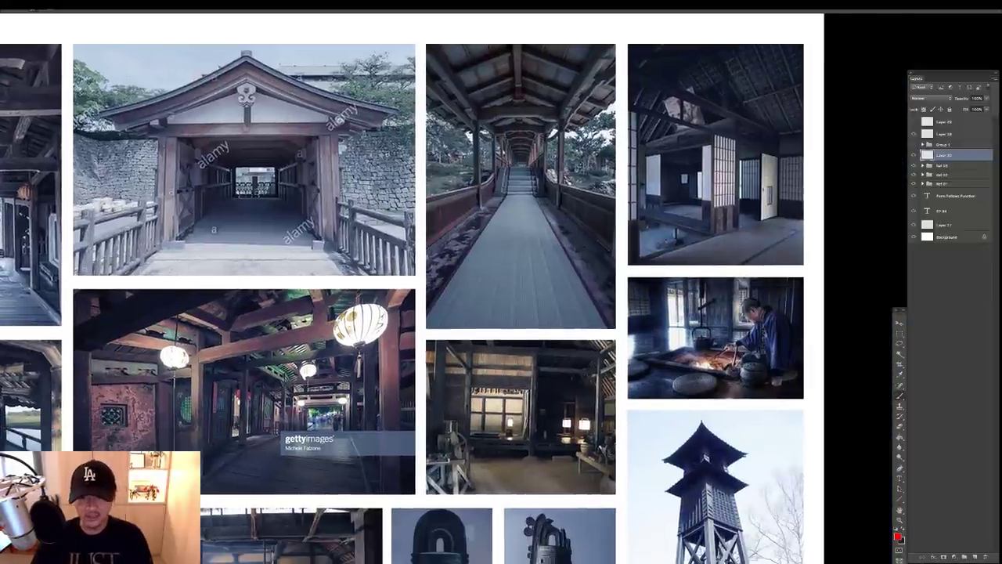
scroll(454, 288, left, 2)
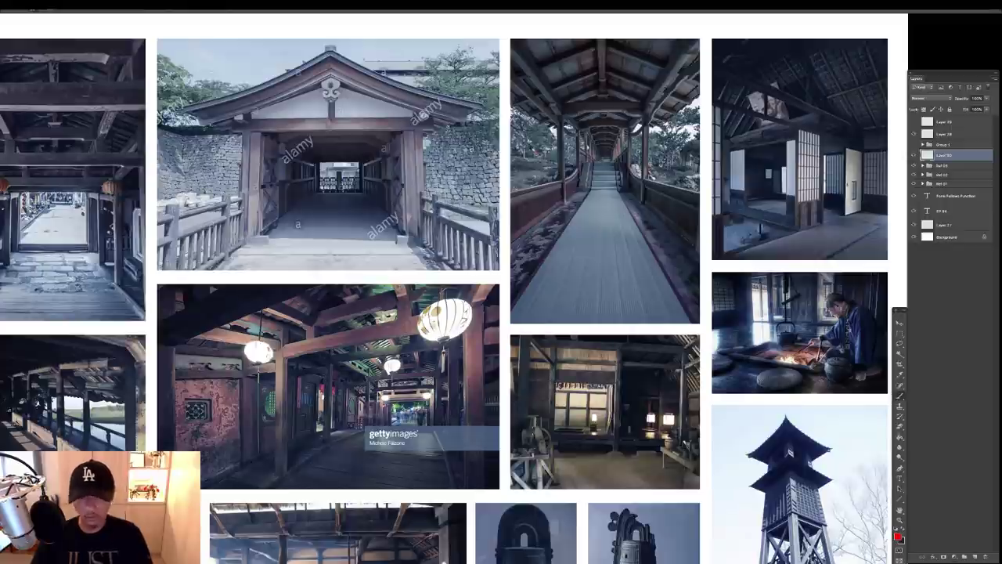
scroll(494, 288, left, 2)
scroll(495, 288, down, 1)
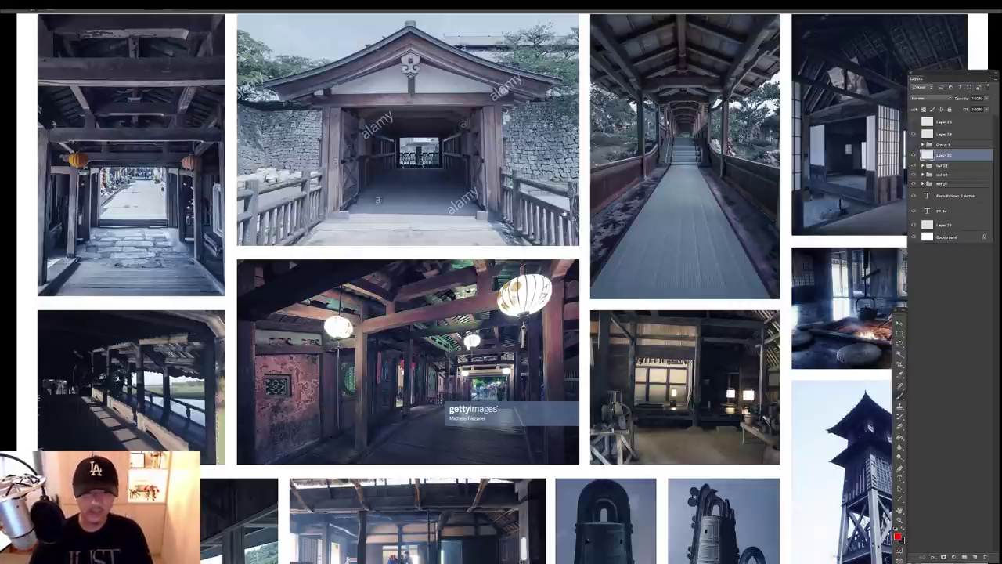
Examine the bronze bells, wooden watchtower and smoky hearth interior photos alongside the walkways in the Ref 03 group
drag(564, 213, 513, 104)
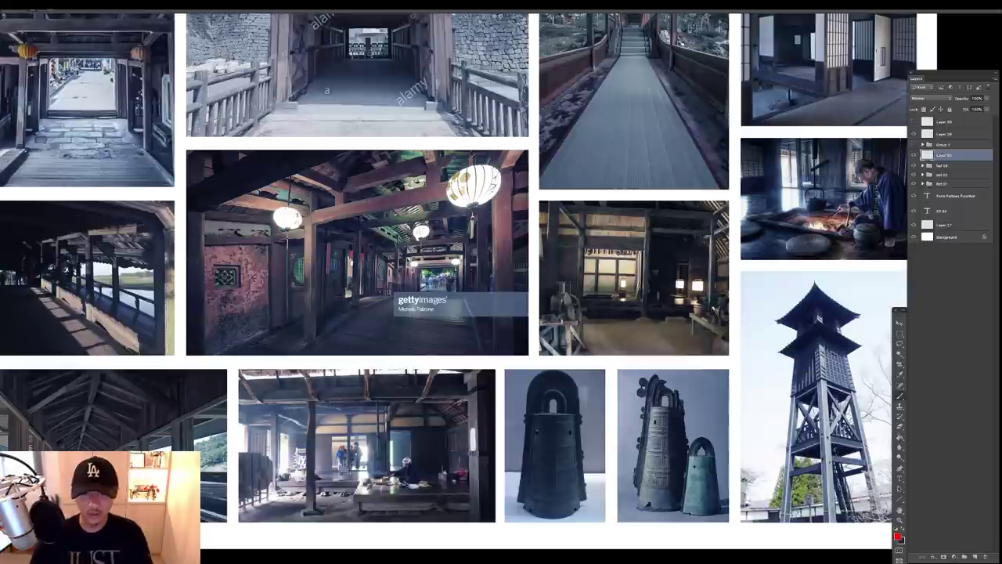
drag(394, 114, 553, 165)
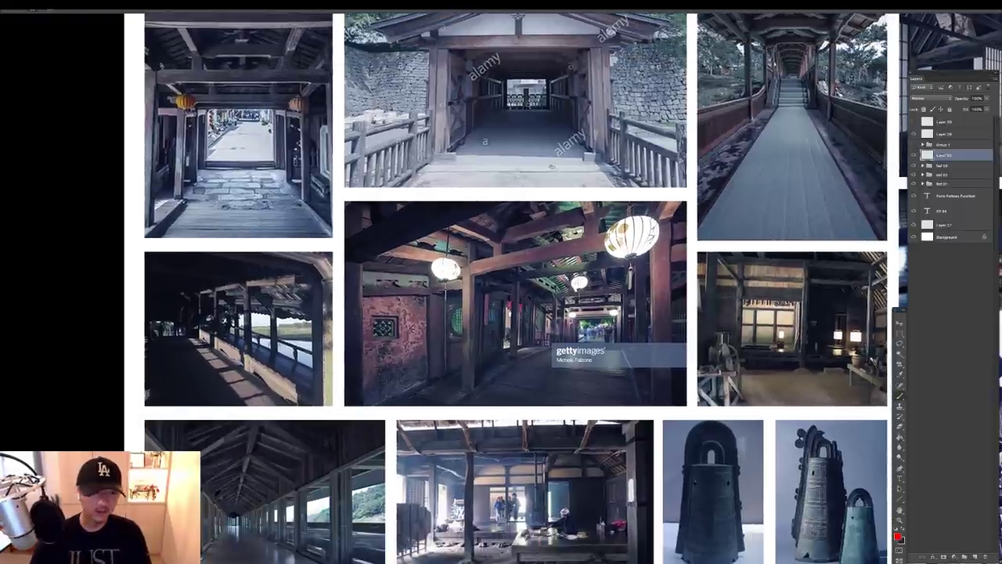
scroll(501, 288, right, 3)
scroll(501, 288, down, 1)
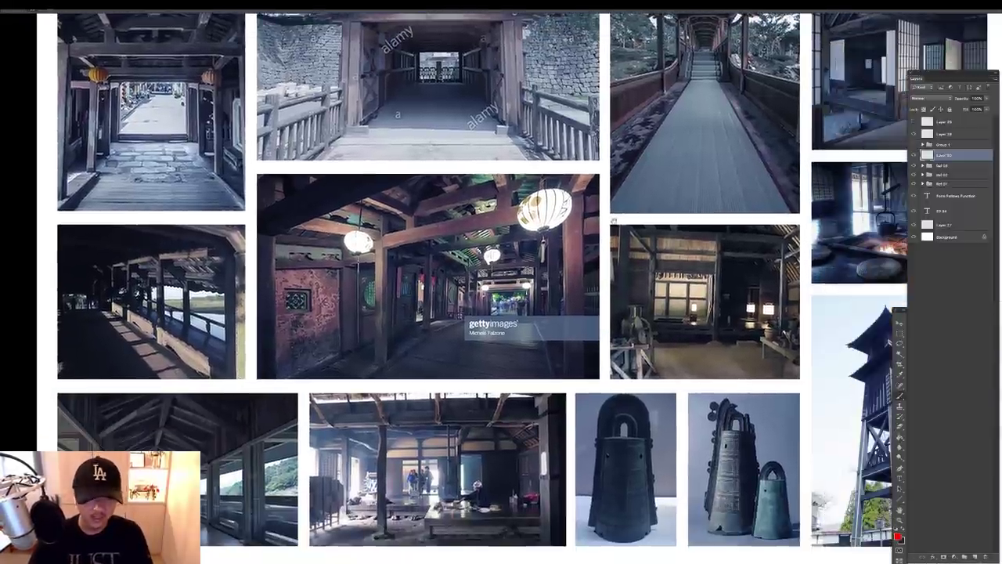
scroll(501, 288, up, 1)
scroll(501, 288, right, 1)
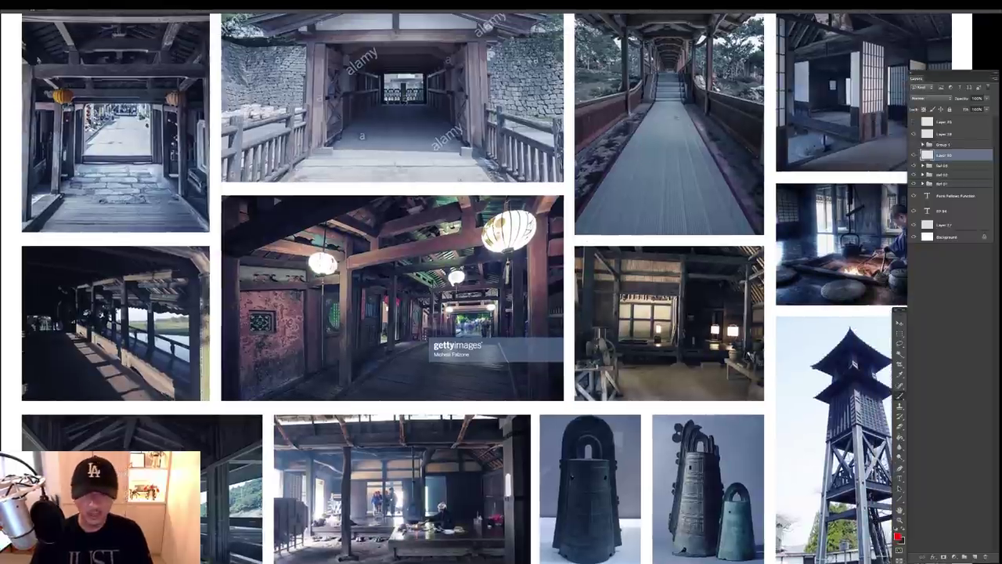
scroll(502, 288, up, 3)
scroll(501, 288, right, 1)
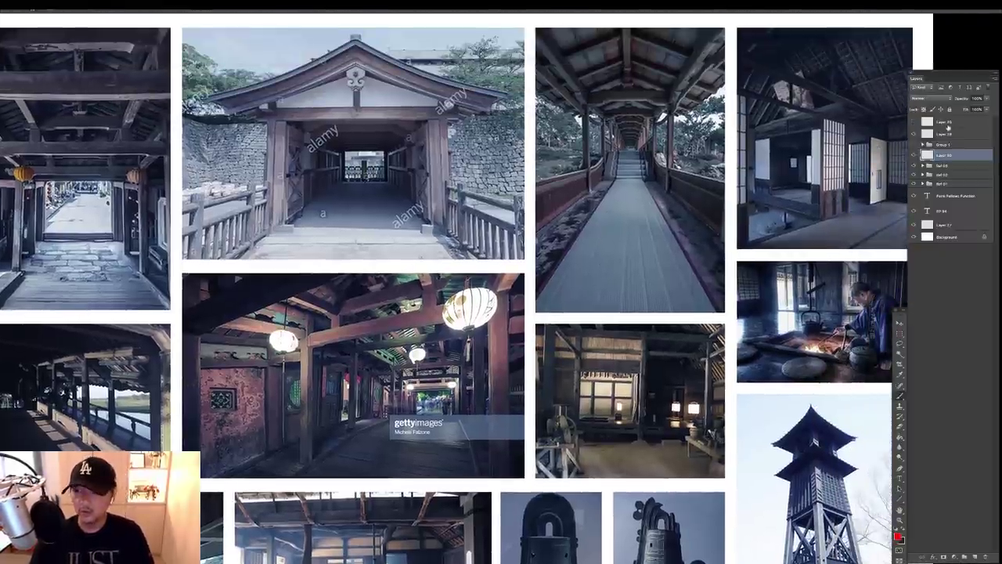
Delete the blank annotation layer, and hide the Ref 03 and Ref 02 groups to show the Ref 01 photo board
click(914, 155)
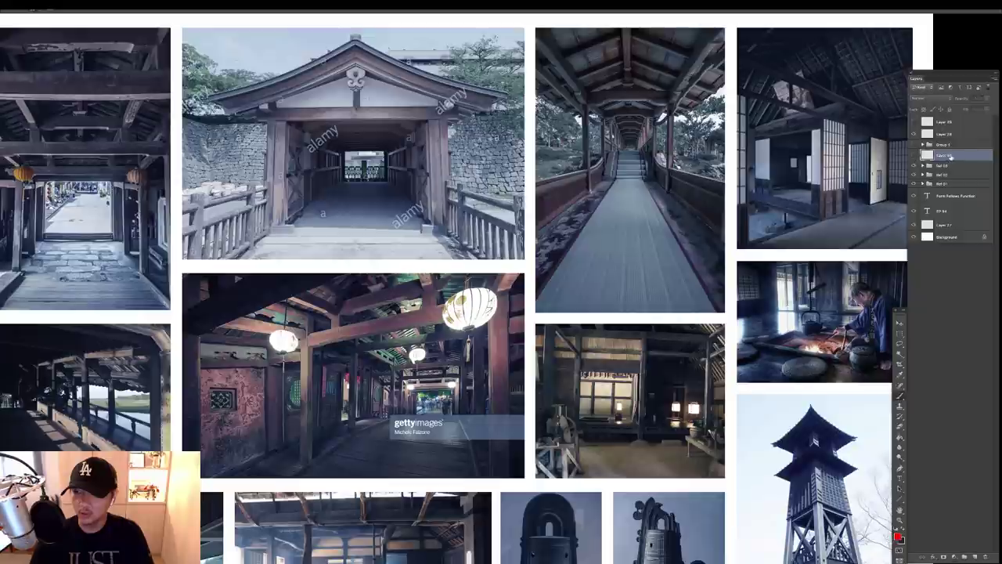
drag(950, 157, 968, 485)
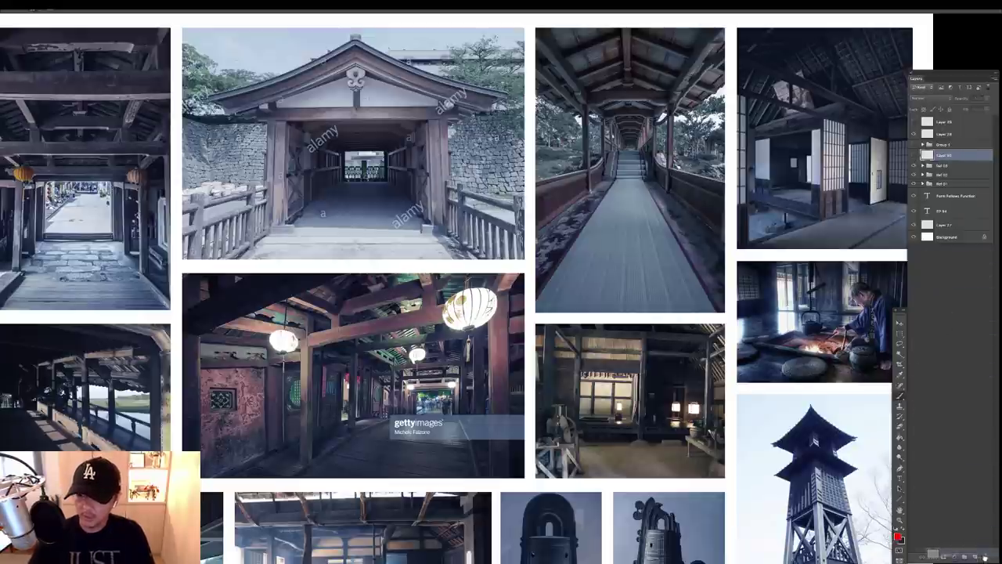
scroll(635, 321, down, 2)
click(943, 171)
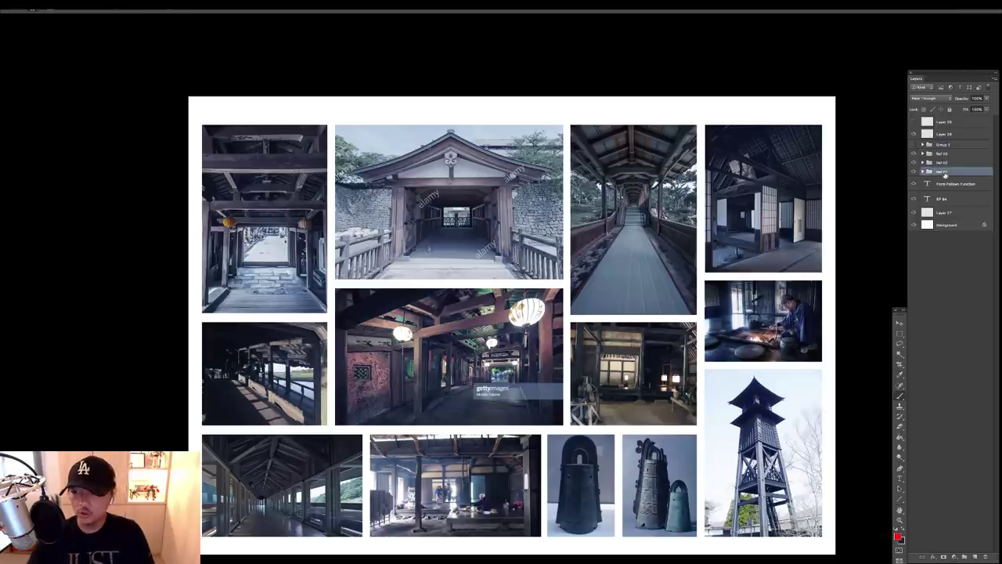
click(914, 154)
click(914, 162)
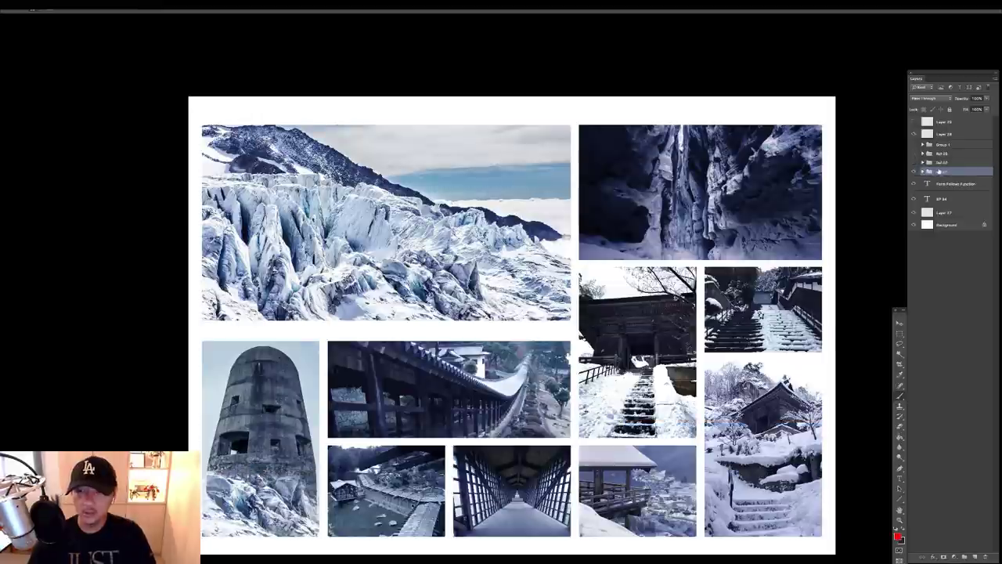
Paste the copied Ref 01 board into a new 4961 x 3508 pixel document at 300 pixels/inch and leave full-screen view
key(super+n)
click(756, 184)
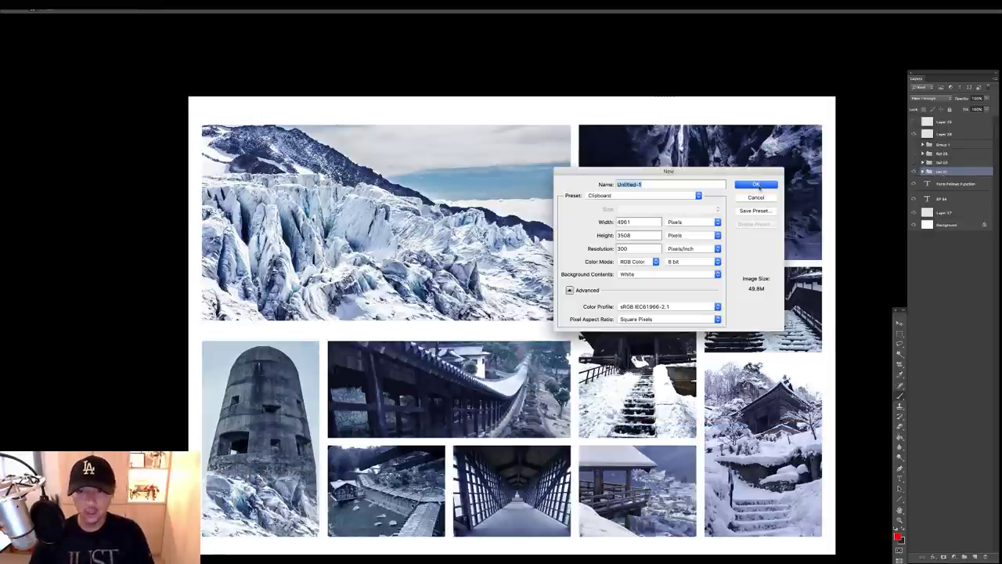
key(ctrl+v)
key(f)
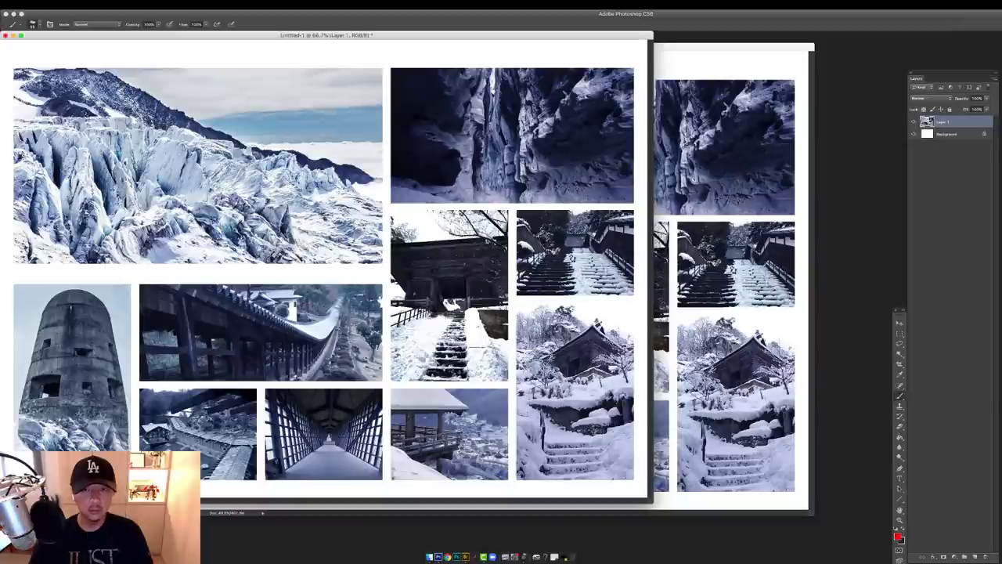
Shrink the pasted Ref 01 board's view and window, and arrange it beside the main reference document
drag(573, 36, 565, 40)
drag(700, 47, 810, 72)
click(607, 39)
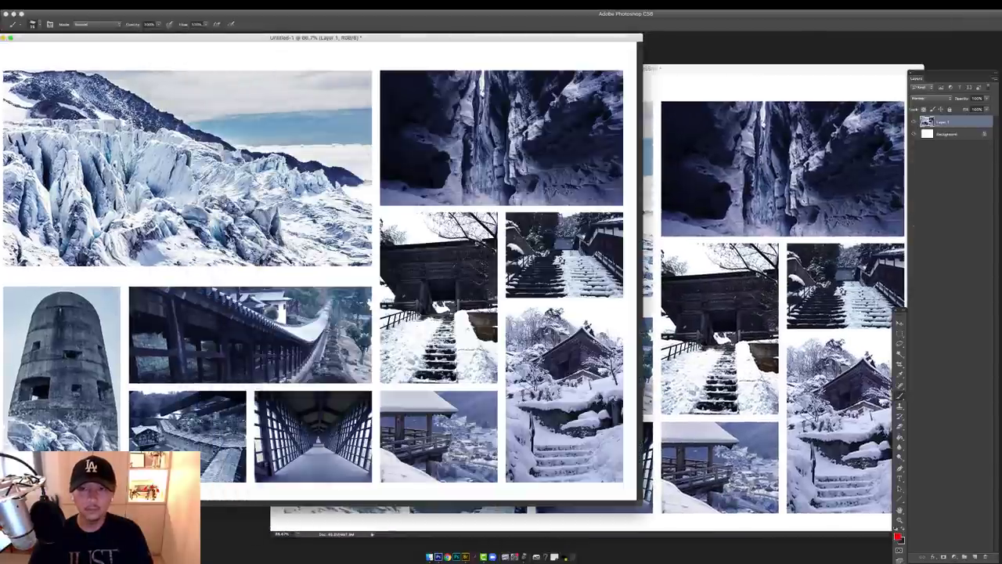
key(super+minus)
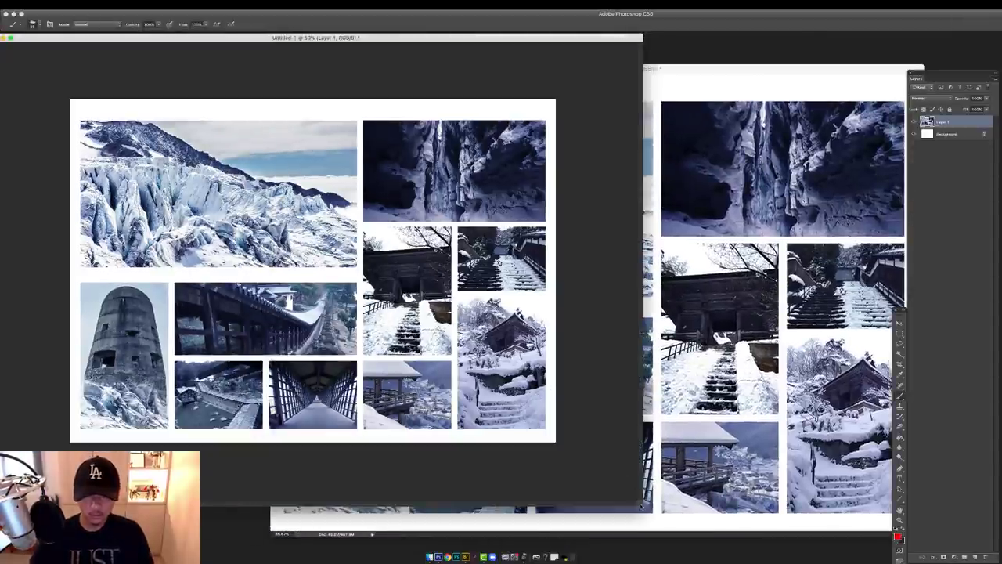
drag(641, 505, 346, 298)
key(ctrl+minus)
drag(456, 69, 483, 59)
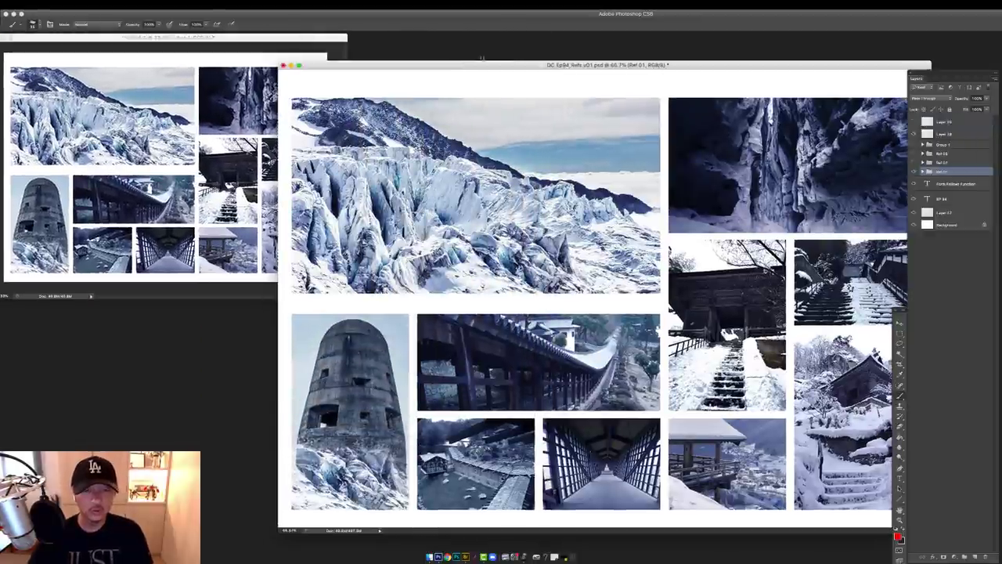
Show the Ref 02 group and paste a copy of its photo board into a new clipboard-sized document
click(945, 163)
click(913, 162)
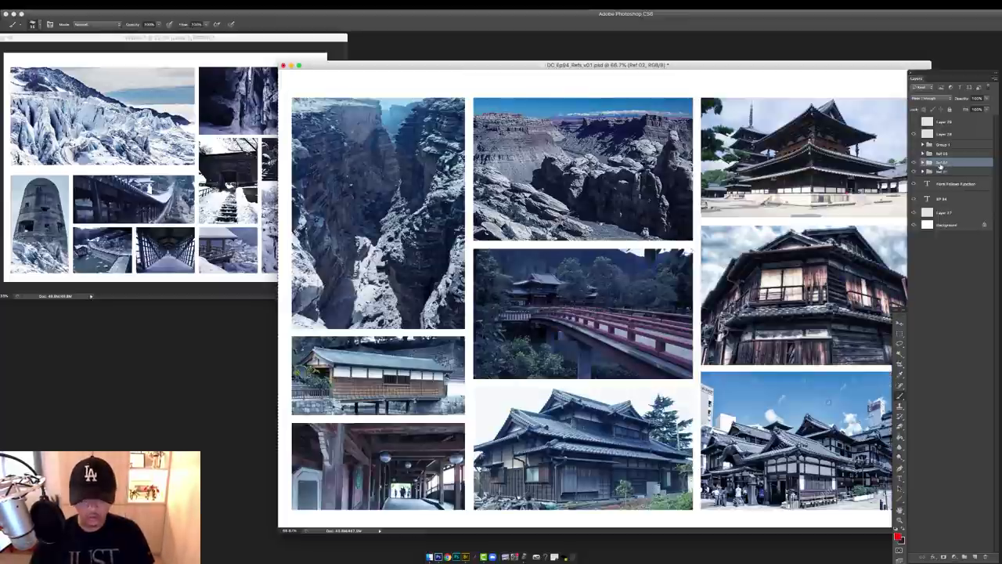
key(super+n)
click(752, 183)
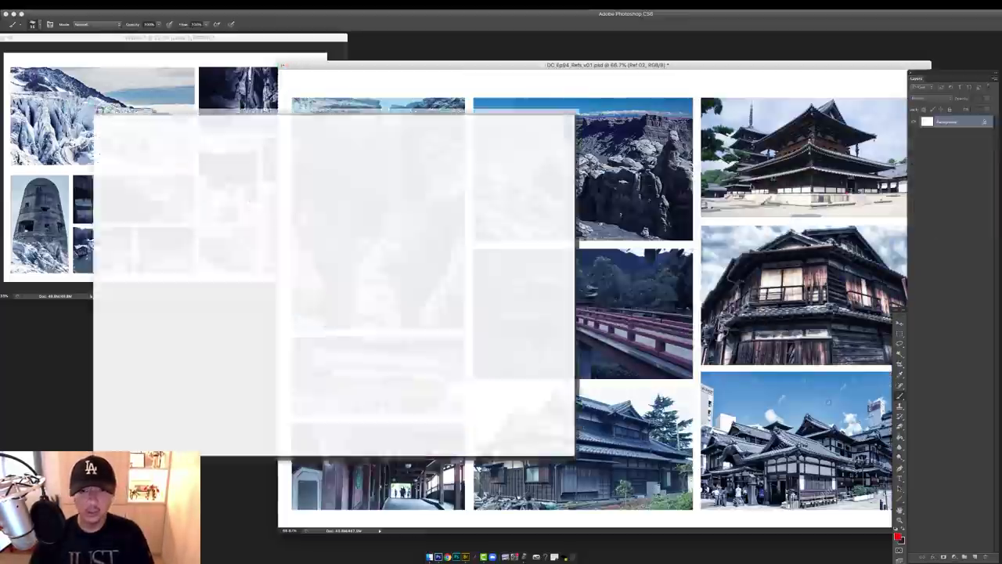
key(super+v)
Zoom the Ref 02 copy out to 33.3%, shrink its window and place it below the Ref 01 board
key(super+minus)
key(super+minus)
key(super+minus)
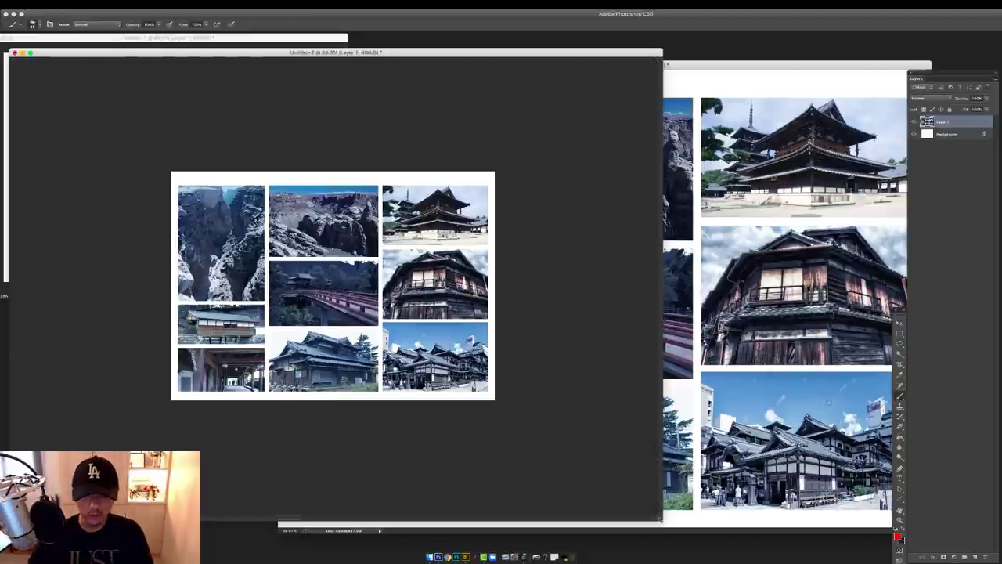
drag(660, 520, 359, 313)
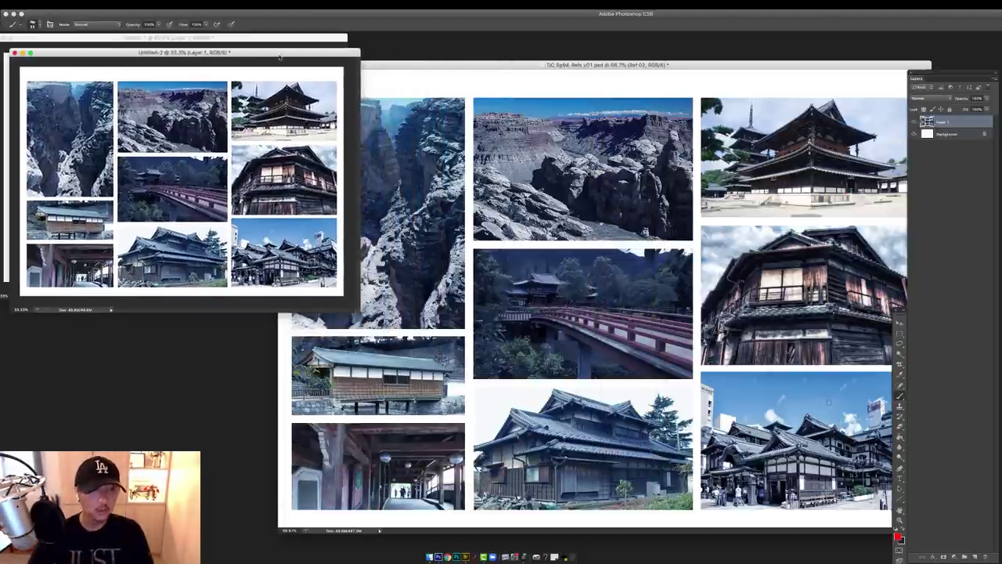
drag(280, 56, 266, 292)
Show the Ref 03 group in the main document, paste a copy of its board into a new document and merge the layers
click(486, 243)
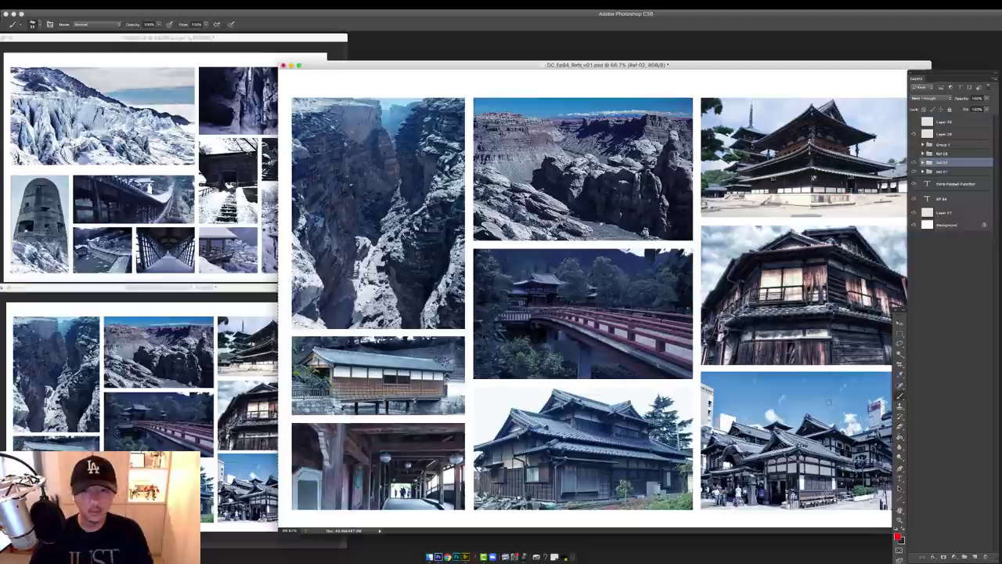
click(941, 154)
click(914, 154)
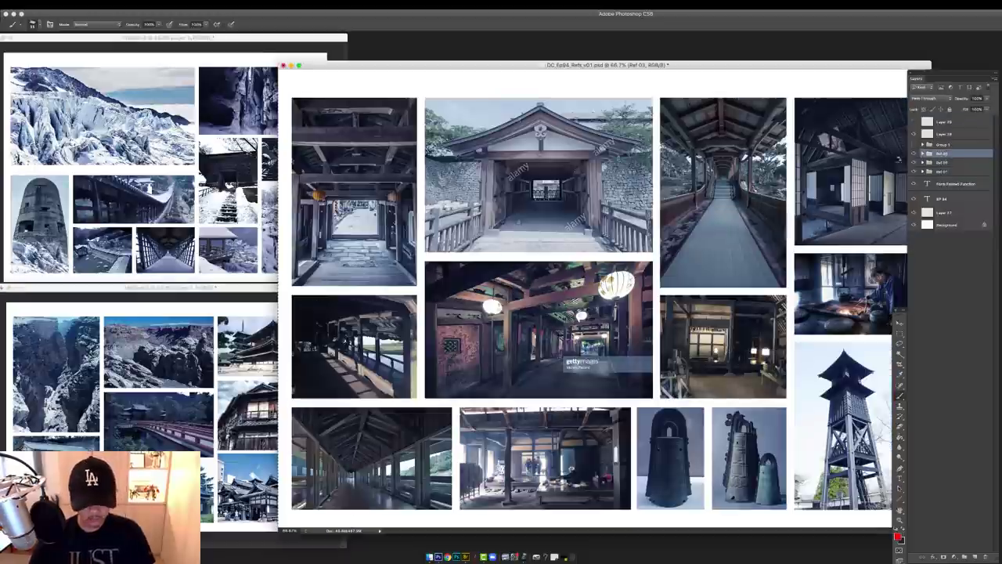
key(super+n)
key(Return)
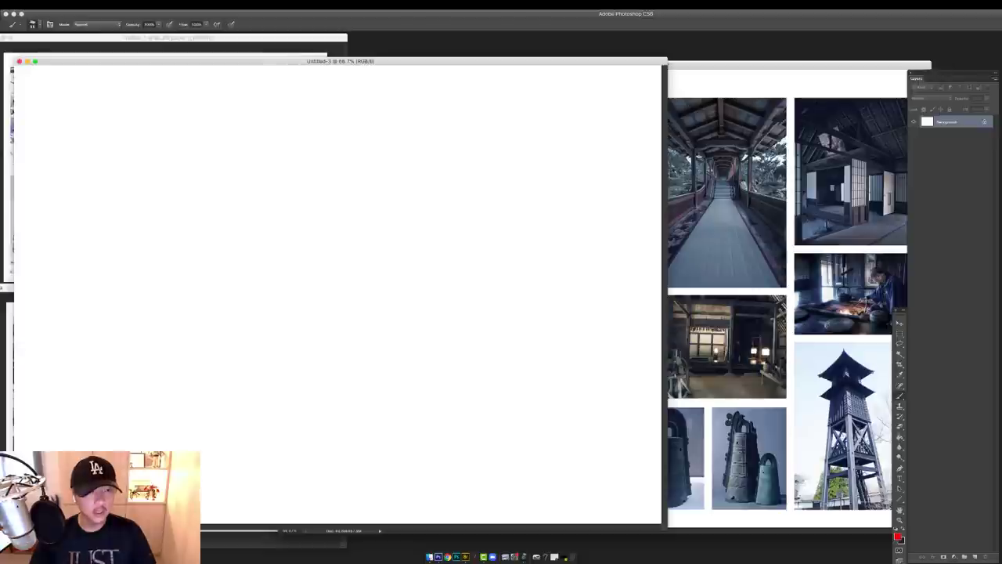
key(super+v)
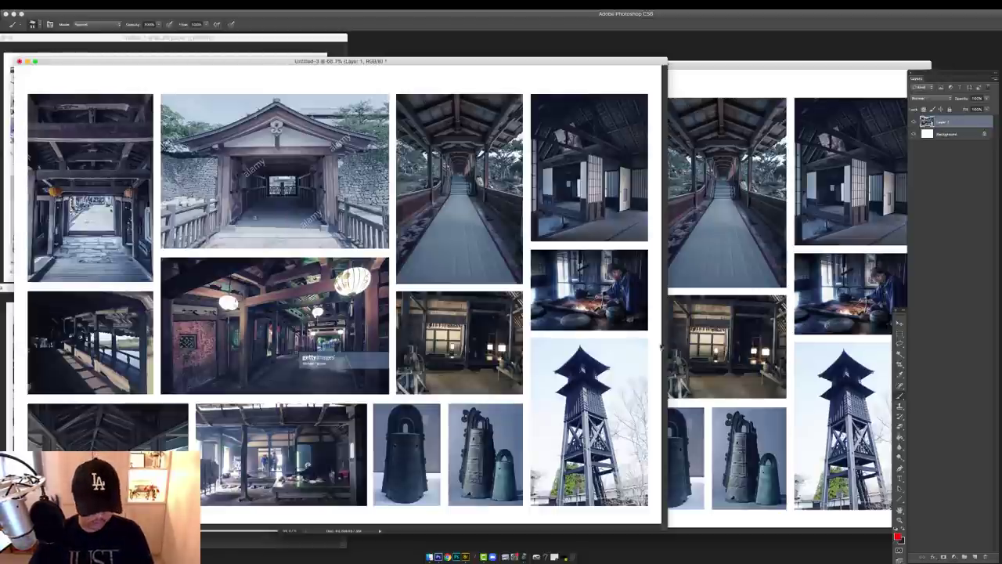
key(super+e)
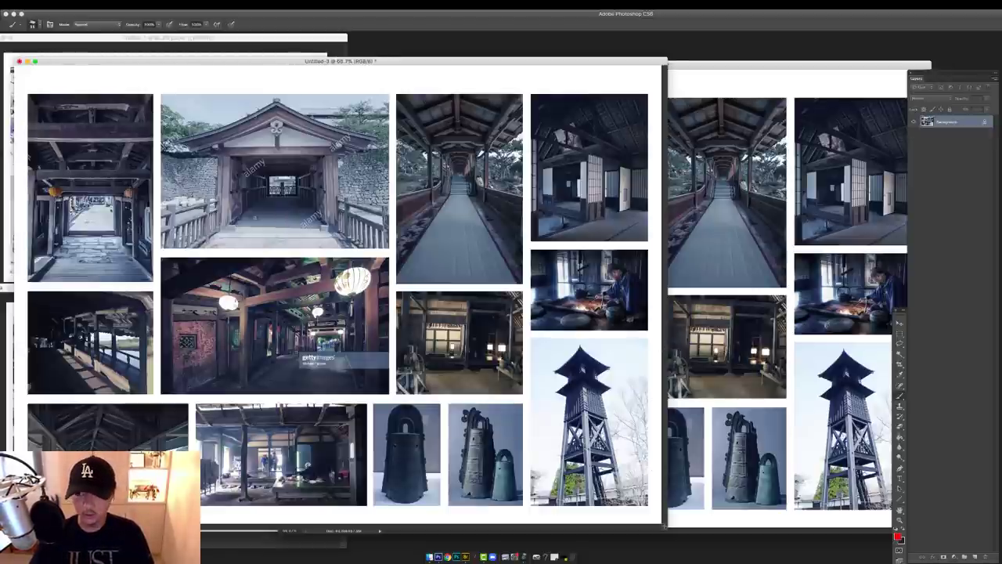
Zoom the Ref 03 copy out to 33.3%, shrink its window and place it with the other two boards
key(super+minus)
key(super+minus)
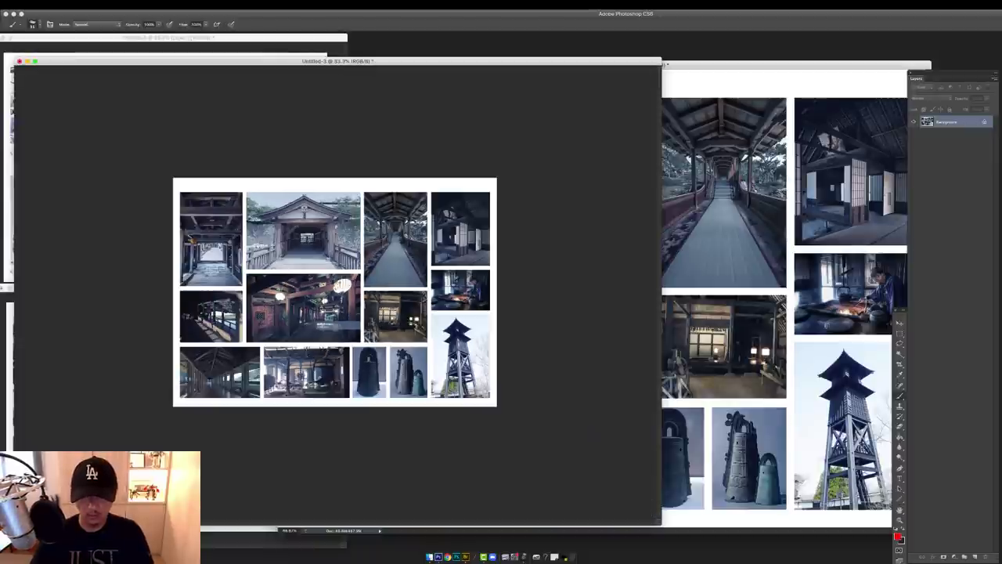
drag(660, 523, 360, 309)
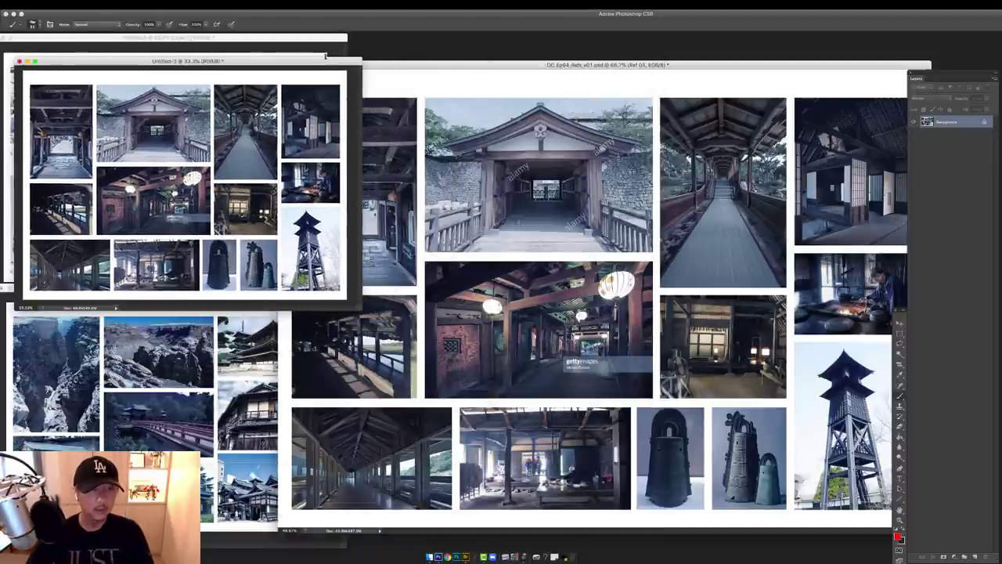
drag(325, 60, 423, 93)
click(580, 65)
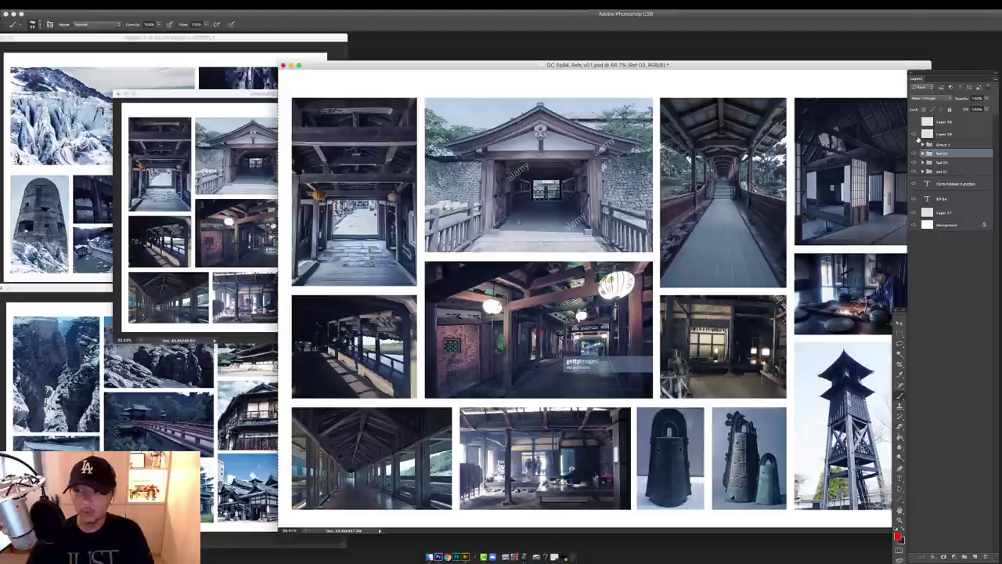
Save and close the main reference document DC_Ep94_Refs_v01.psd
mouse_move(752, 70)
mouse_down()
mouse_move(765, 70)
mouse_move(750, 70)
mouse_up()
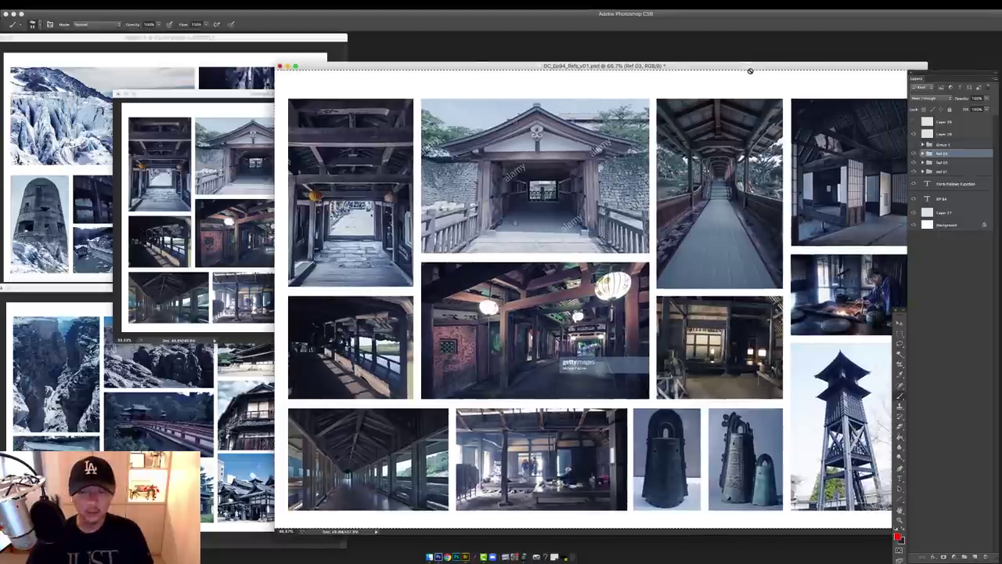
key(super+s)
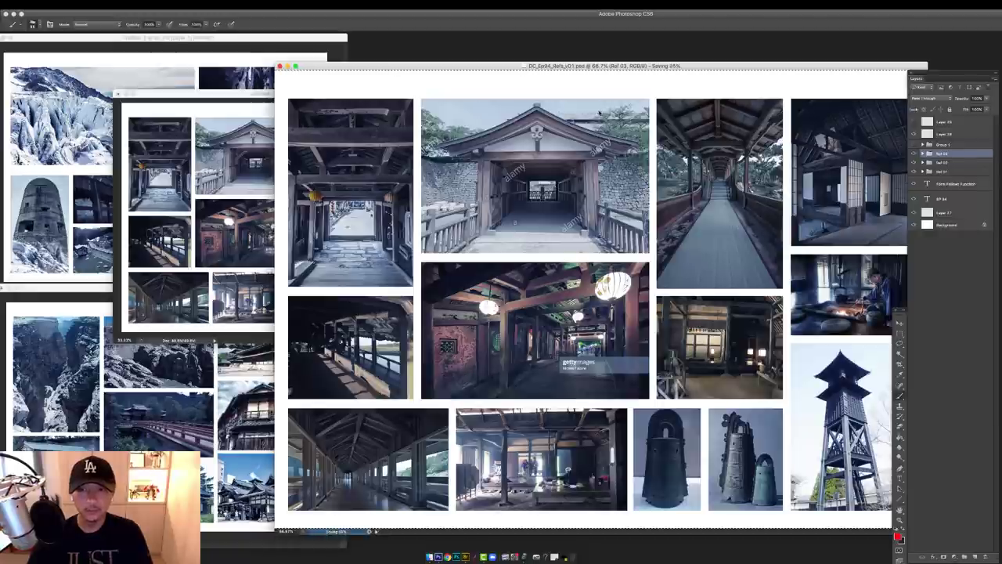
key(super+w)
Create a new 5000 x 5000 pixel document with a white background and place its window beside the photo boards
key(super+n)
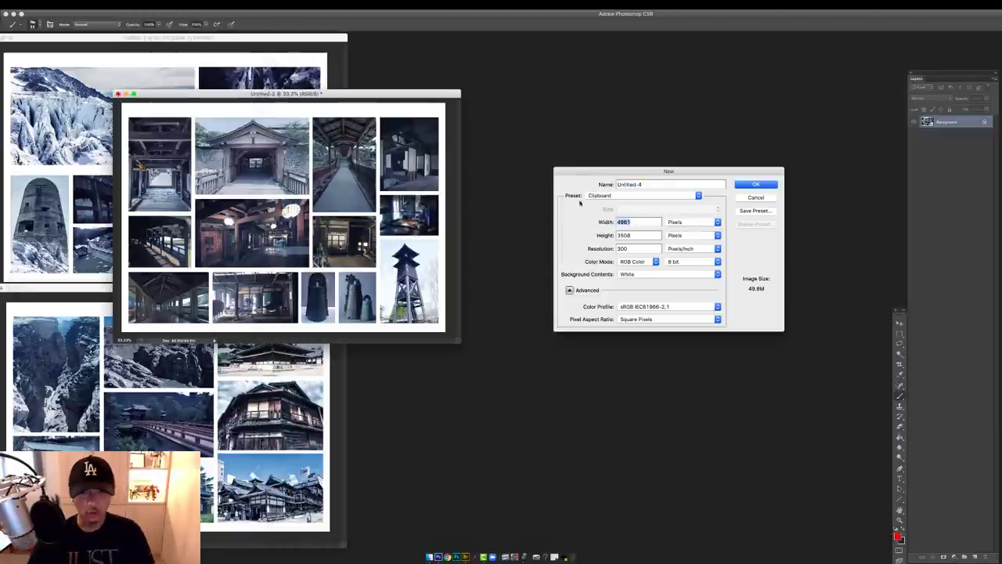
text(5000)
key(Tab)
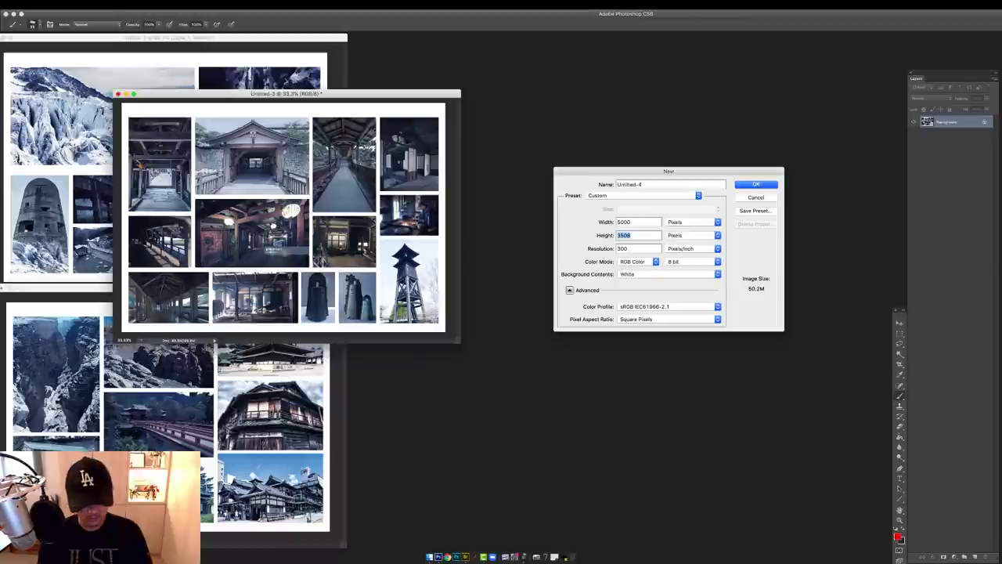
text(5000)
key(Return)
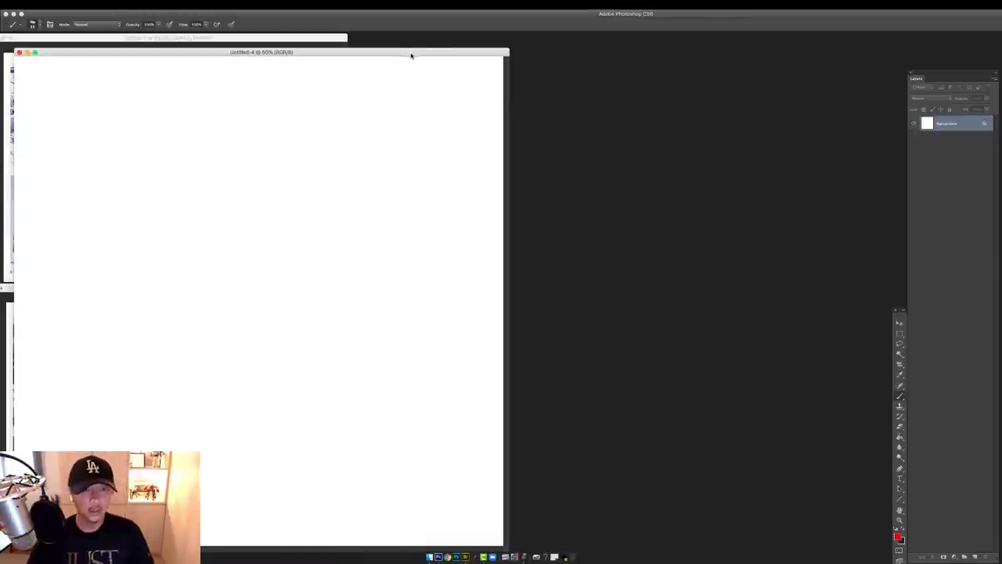
drag(402, 54, 772, 50)
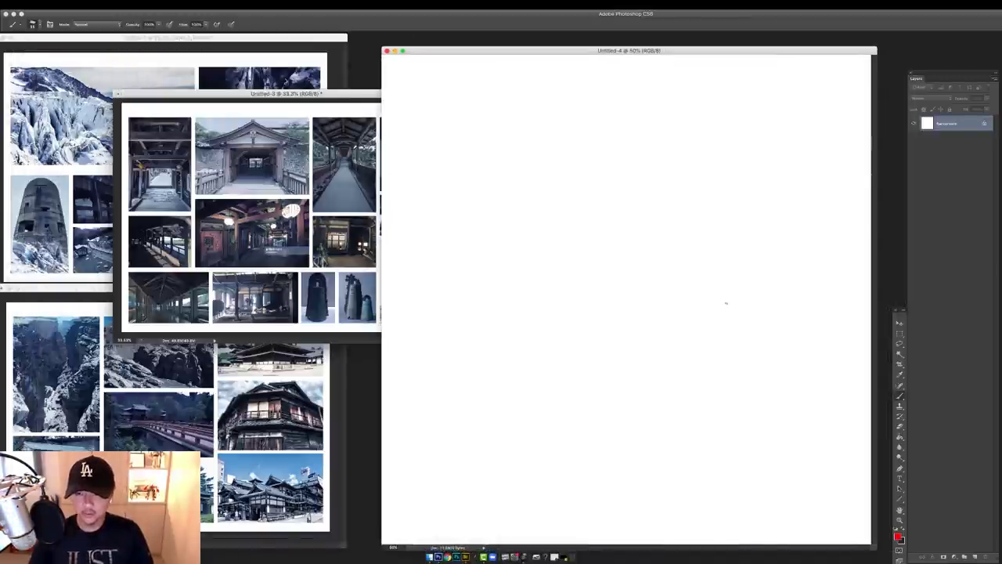
right_click(725, 303)
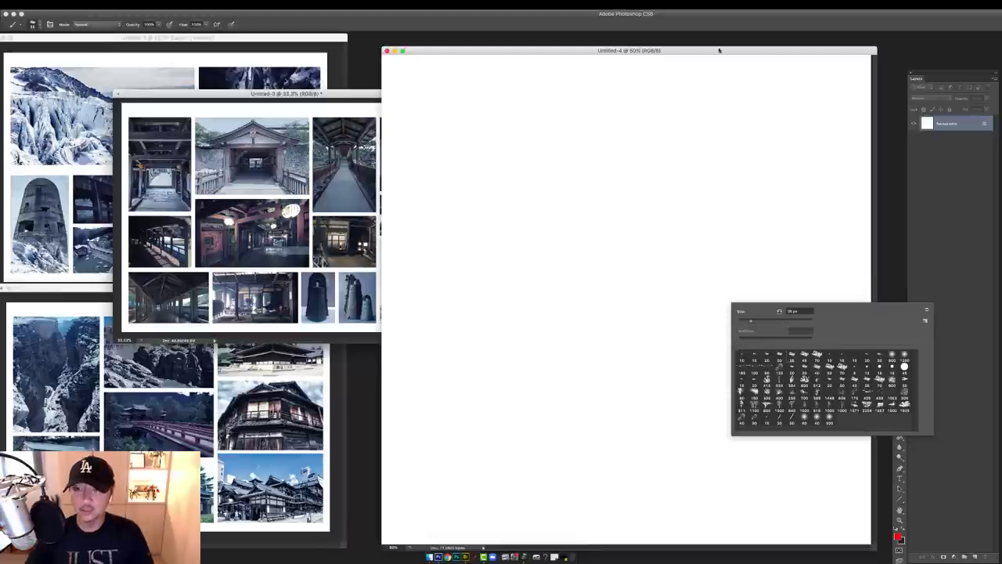
drag(719, 50, 722, 45)
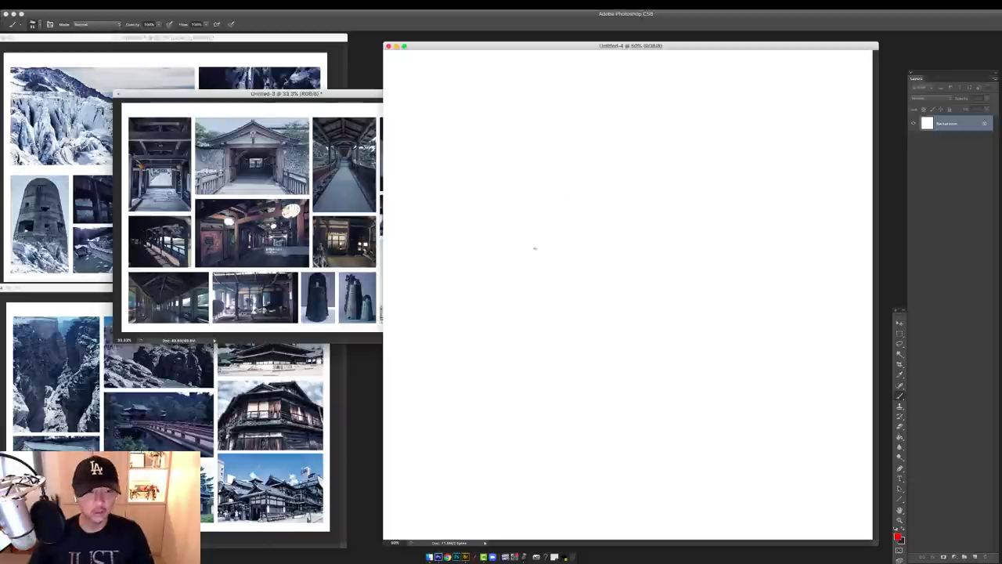
click(647, 142)
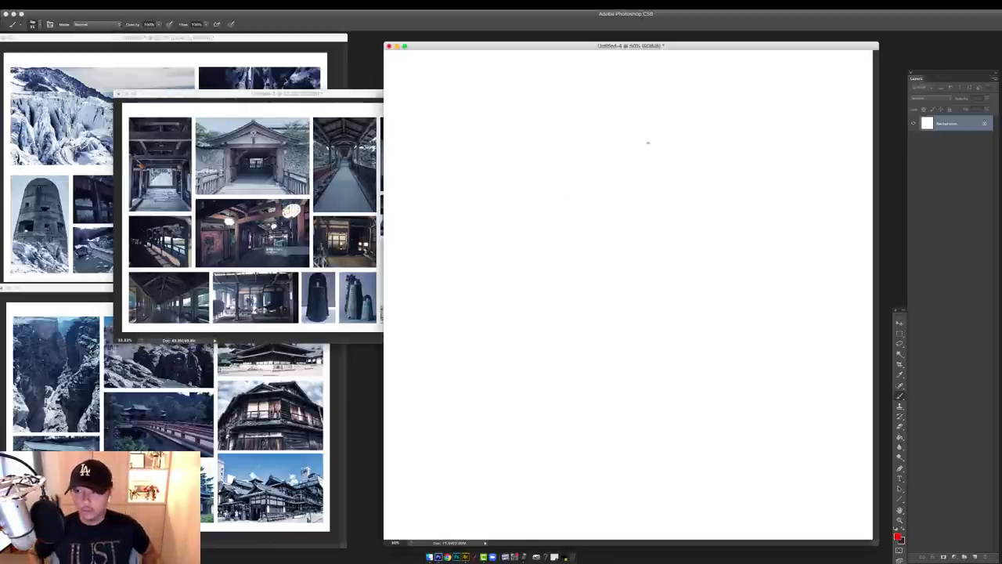
Save the board of wooden interiors and covered walkways as ref_01.psd in the EP 94 folder
click(333, 96)
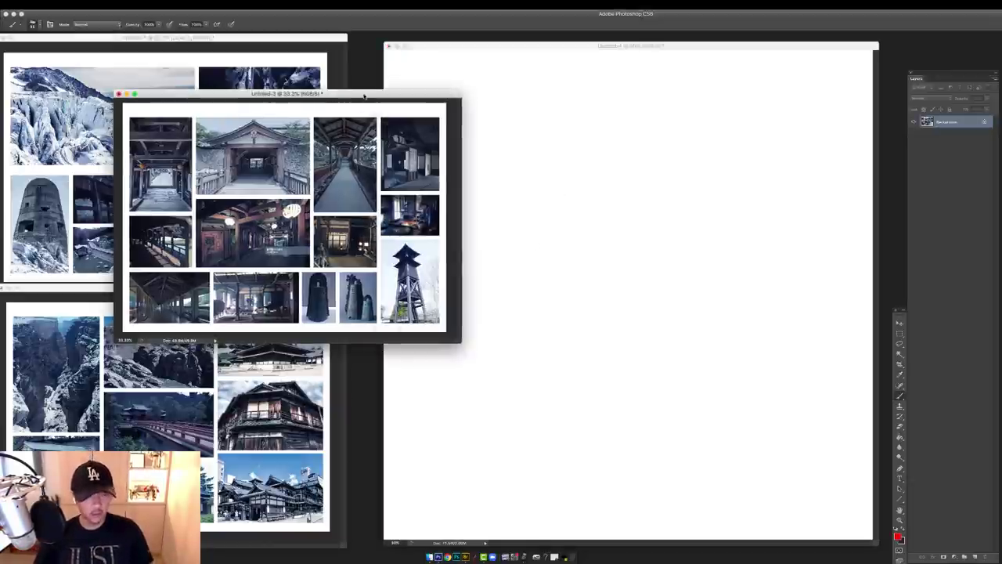
key(super+s)
text(ref)
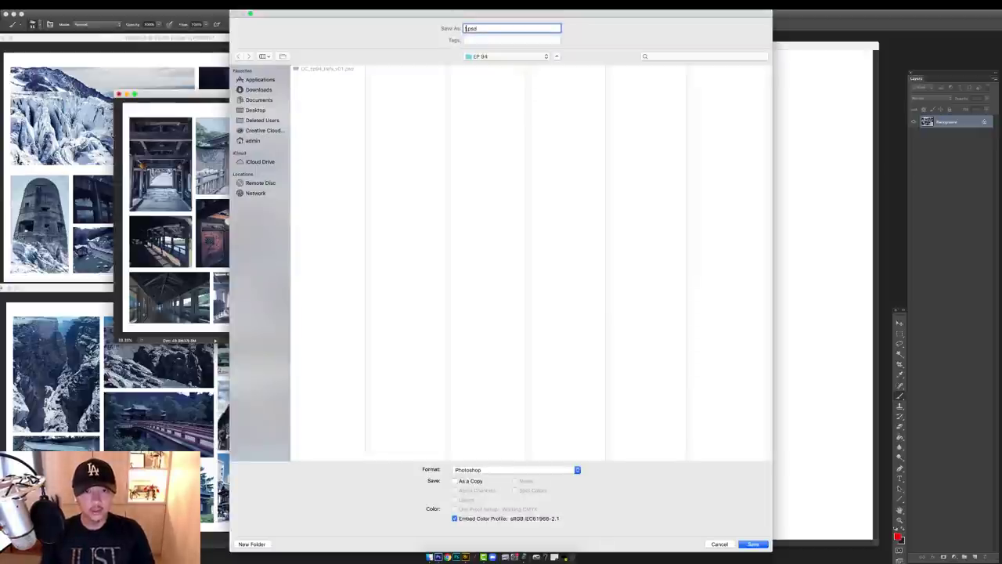
key(BackSpace)
key(BackSpace)
key(BackSpace)
key(BackSpace)
key(BackSpace)
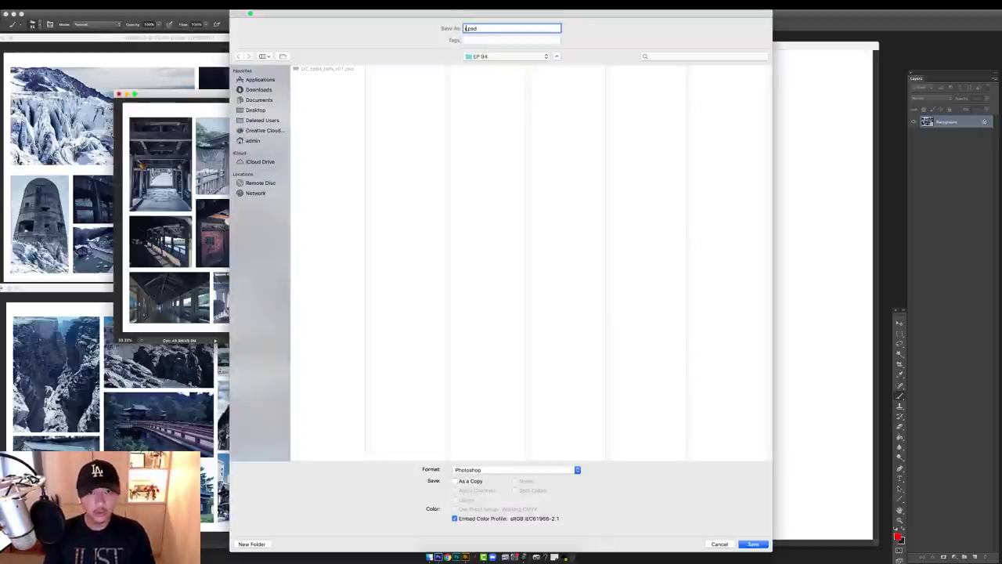
text(ref_01)
key(Return)
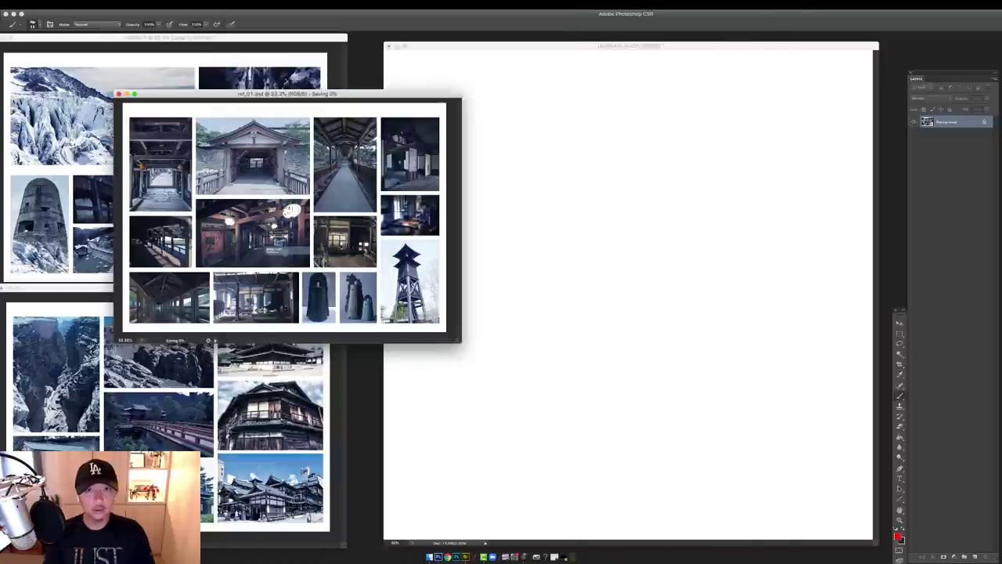
Save the board with the canyons and Japanese buildings as ref_02.psd in the EP 94 folder
click(332, 390)
key(super+s)
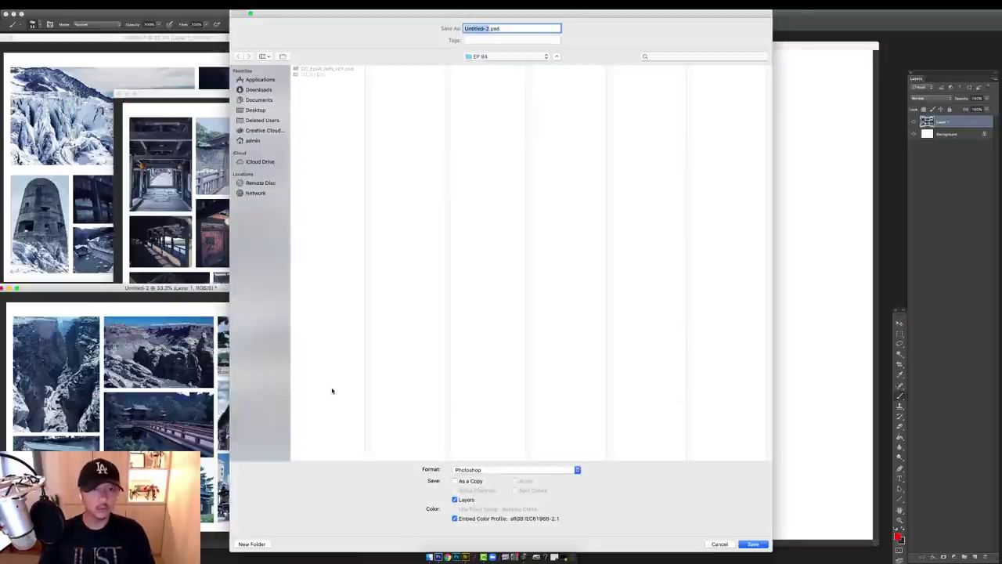
text(ref_01)
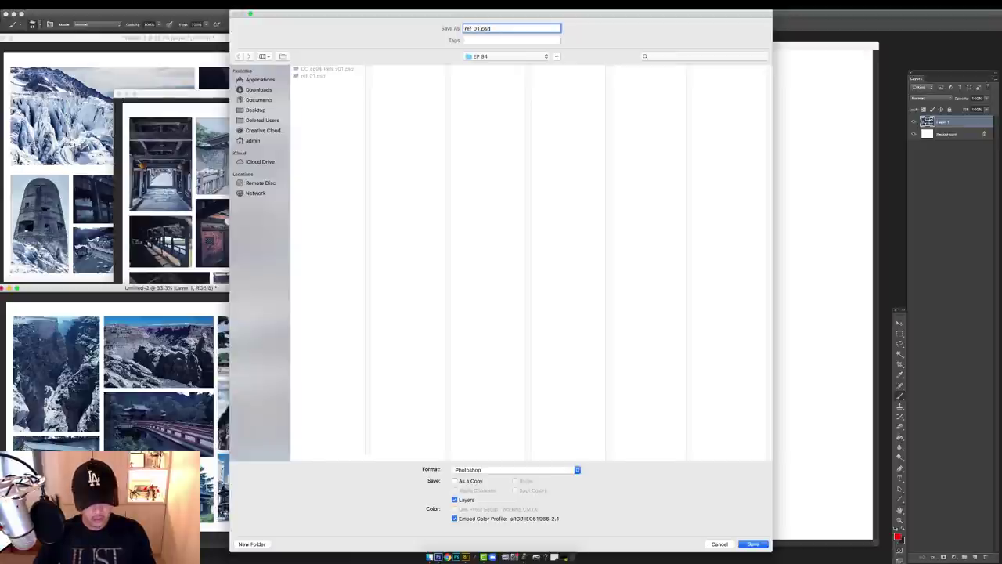
key(BackSpace)
text(2)
key(Return)
Save the snowy glacier and bridge board as ref_03.psd in the EP 94 folder
click(222, 84)
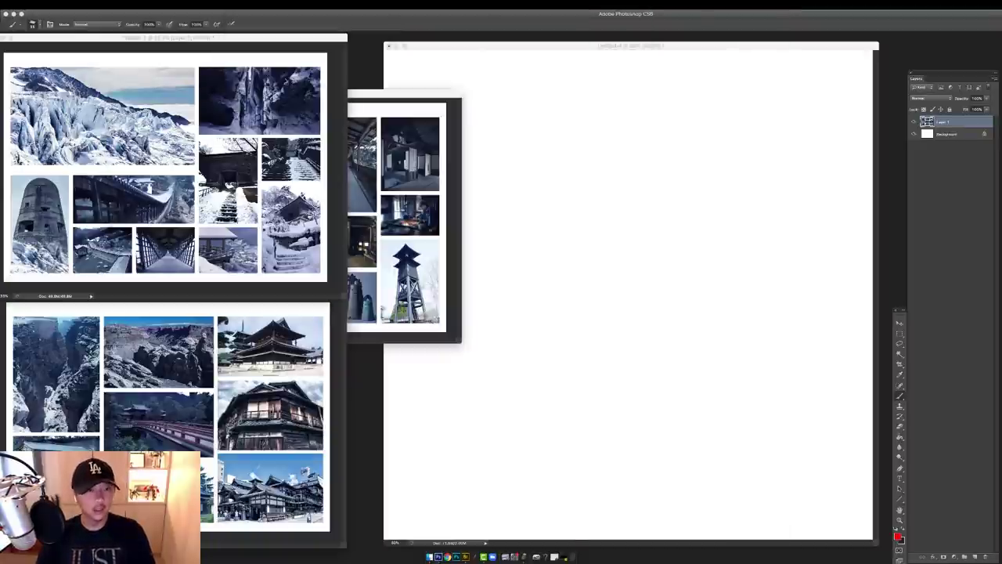
click(233, 63)
key(super+s)
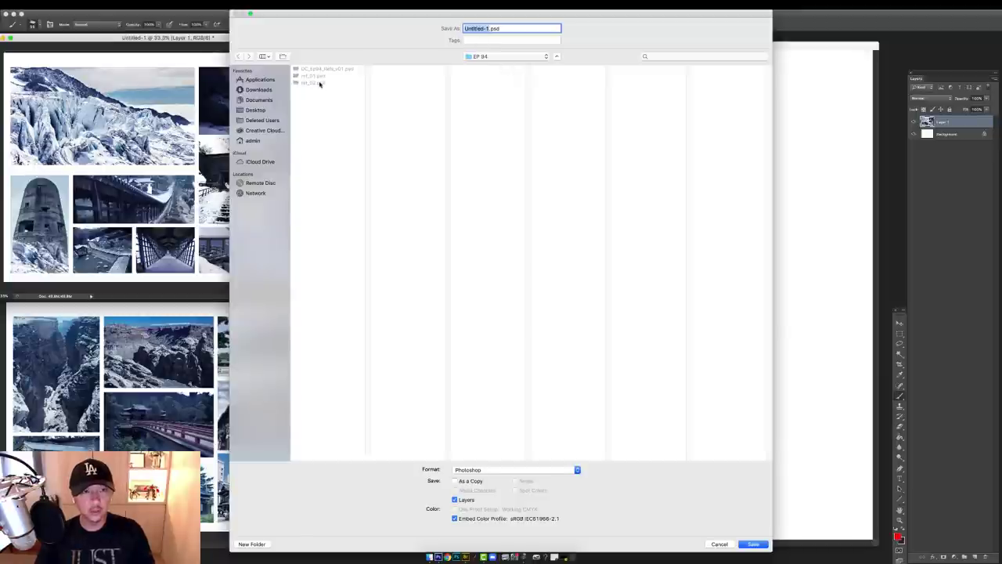
text(ref_03)
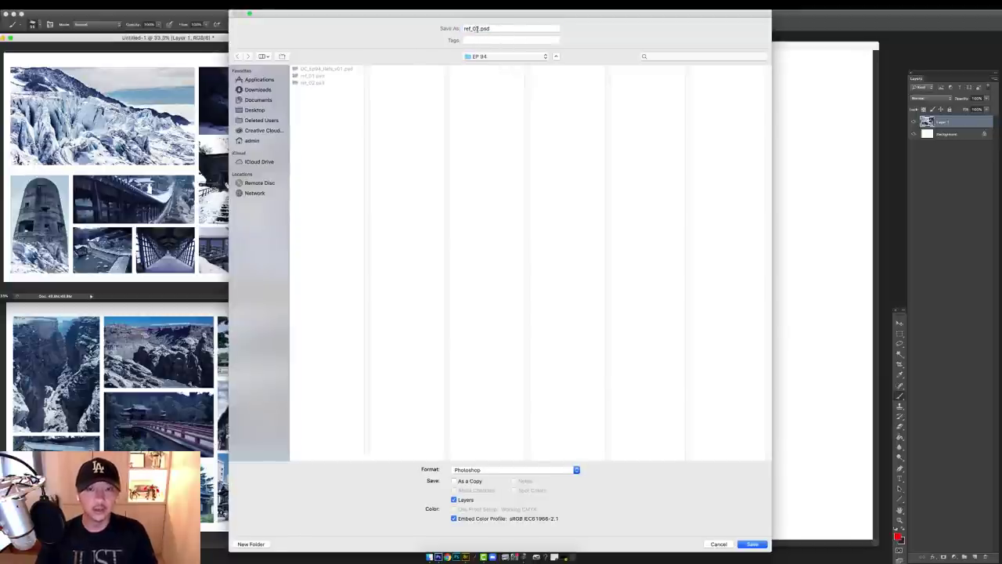
click(477, 29)
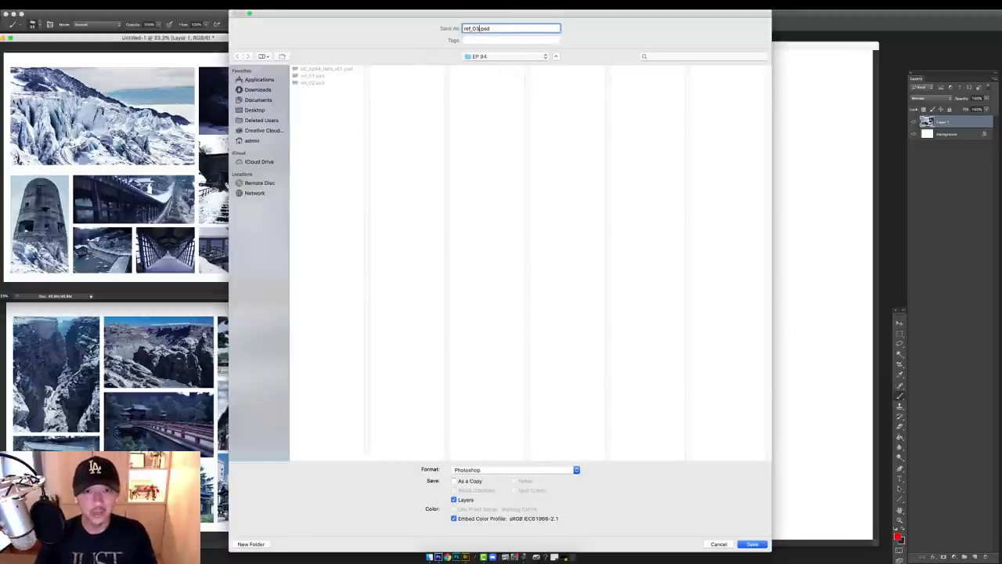
key(Return)
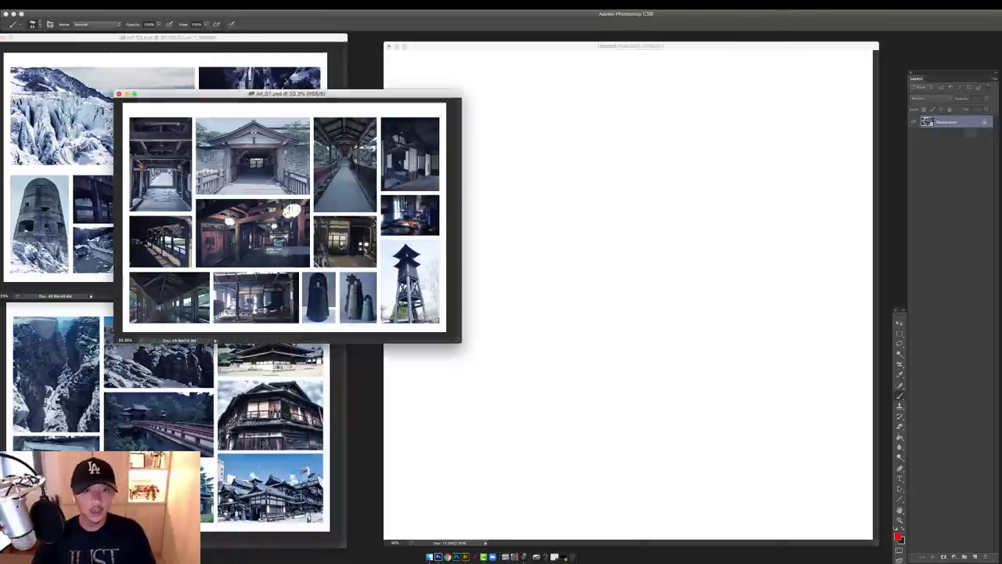
Shift the ref_01 board toward the blank document, then bring the snowy board and the blank document in front of it
drag(370, 93, 423, 135)
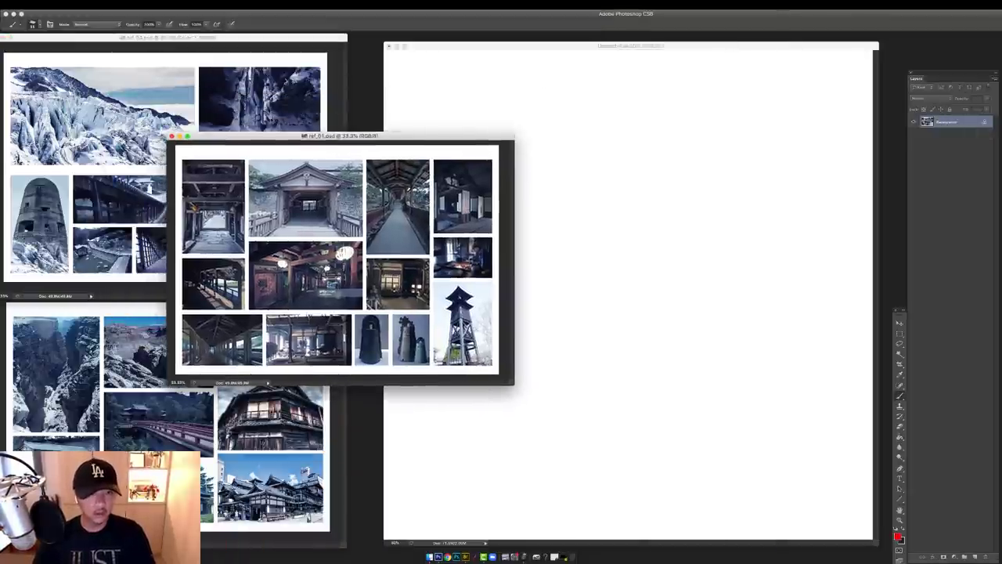
click(273, 115)
click(603, 125)
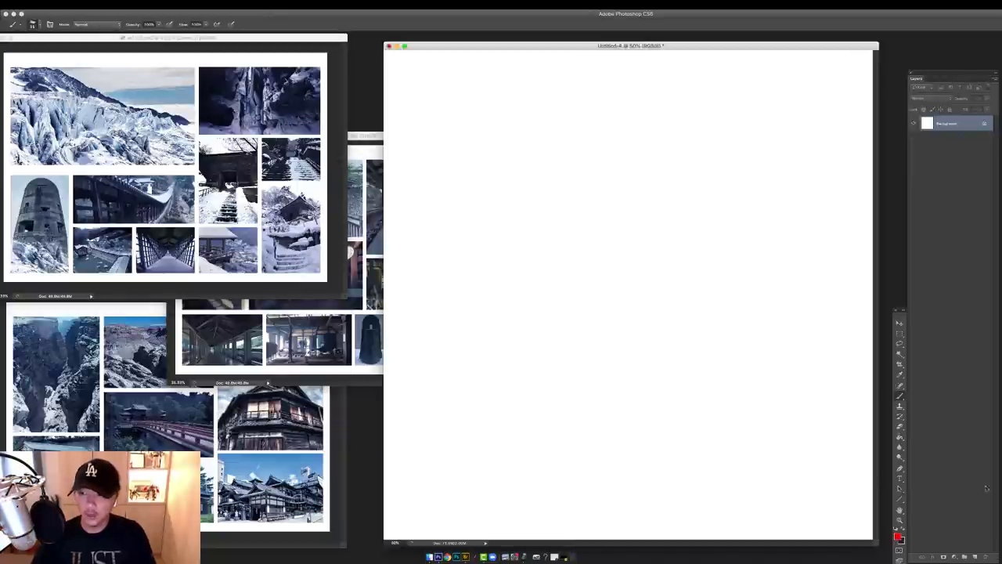
Add a new layer to the blank document and swap the painting colours so the brush paints black
click(974, 556)
key(x)
super+click(487, 139)
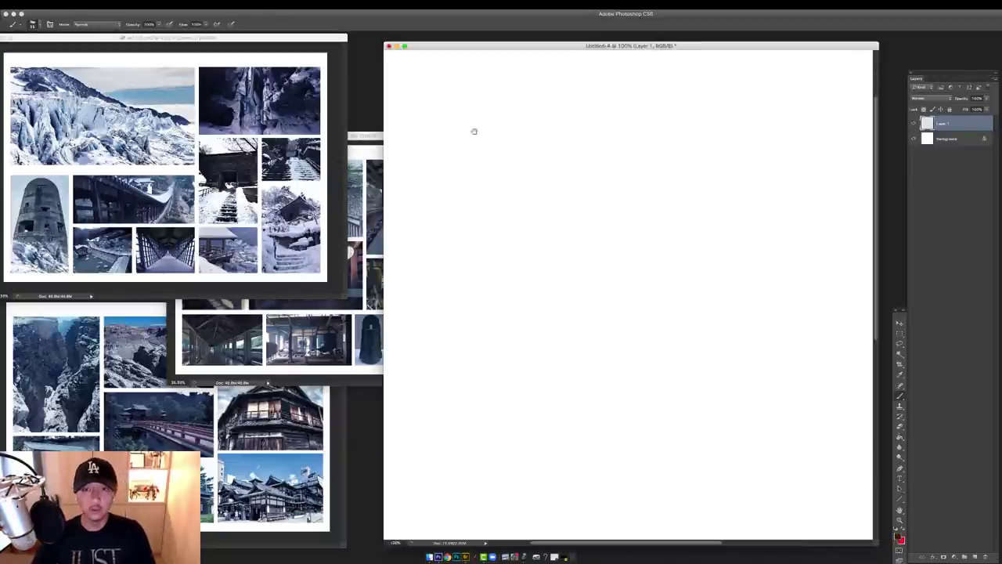
drag(474, 131, 567, 267)
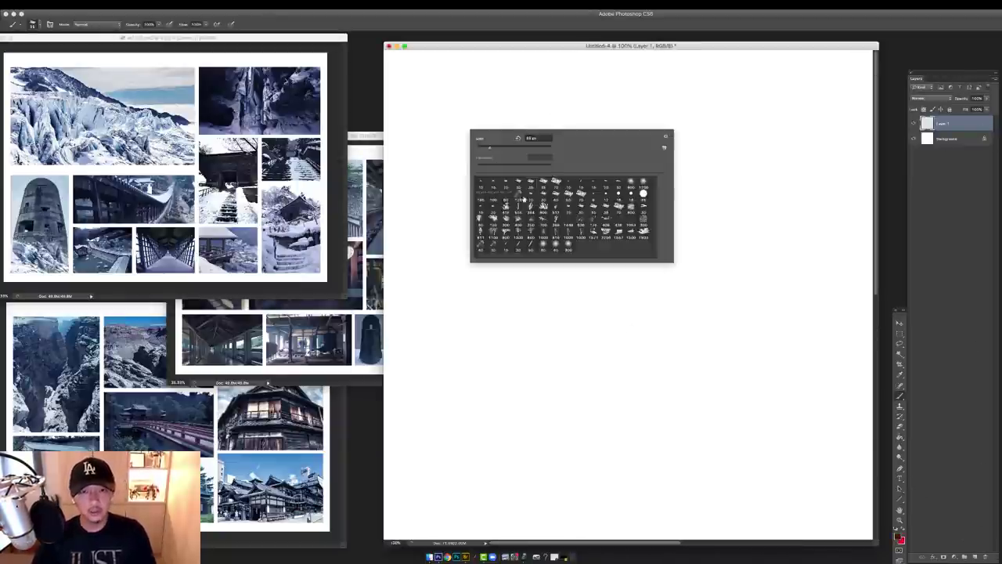
right_click(472, 129)
Handwrite "- COLD" with the brush near the canvas's upper-left corner
click(426, 105)
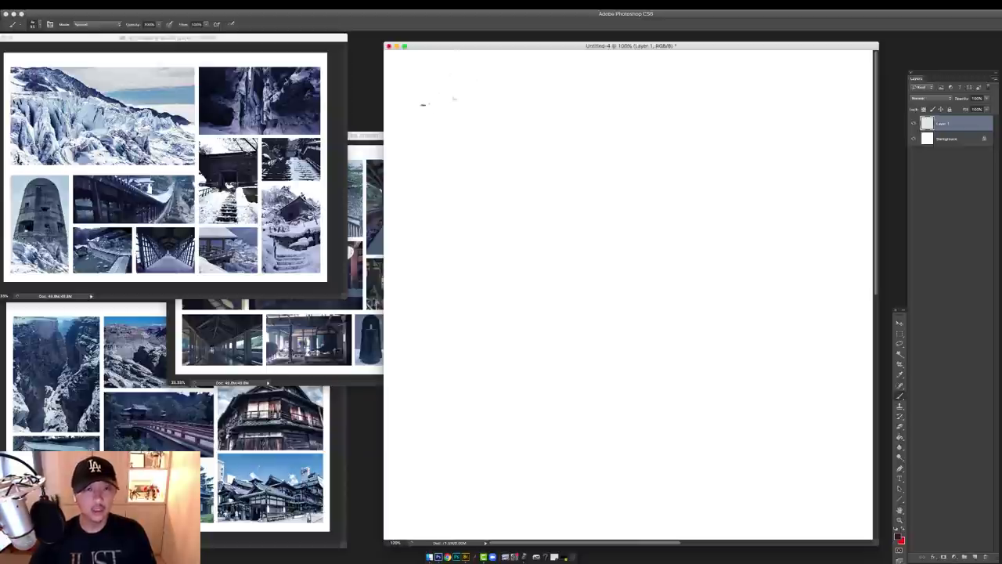
drag(447, 96, 457, 97)
drag(464, 97, 469, 105)
drag(472, 98, 472, 107)
alt+super+click(499, 111)
alt+super+click(499, 112)
key(super+plus)
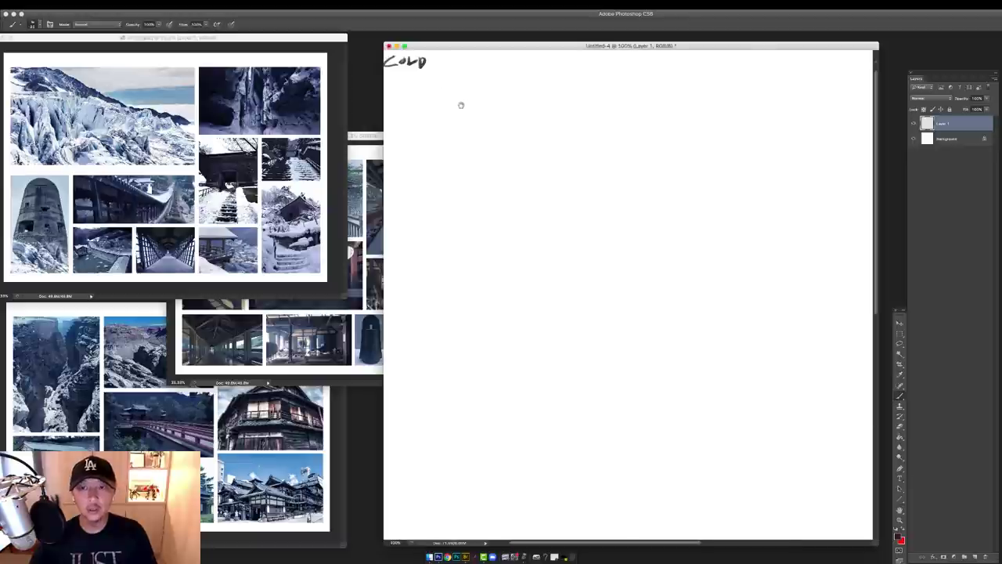
key(f)
key(f)
drag(394, 219, 750, 293)
alt+super+click(398, 132)
key(f)
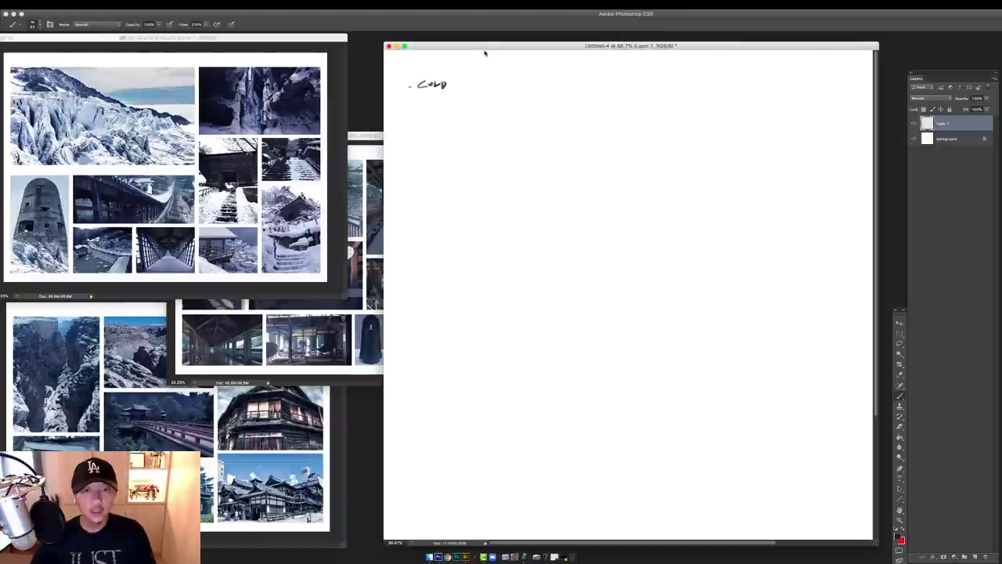
Draw a vertical line with four tick marks below COLD and handwrite "CANYON. - PLACEMENT" beside the first tick
drag(483, 46, 508, 59)
drag(461, 104, 461, 221)
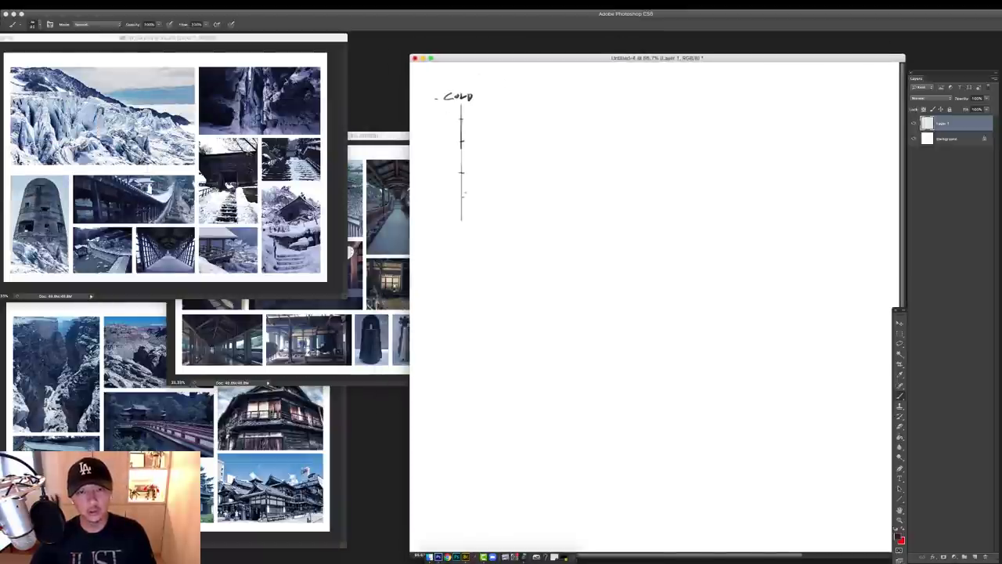
drag(473, 122, 497, 118)
mouse_move(497, 119)
mouse_down()
mouse_move(500, 129)
mouse_move(506, 120)
mouse_up()
drag(511, 125, 517, 119)
drag(530, 60, 527, 57)
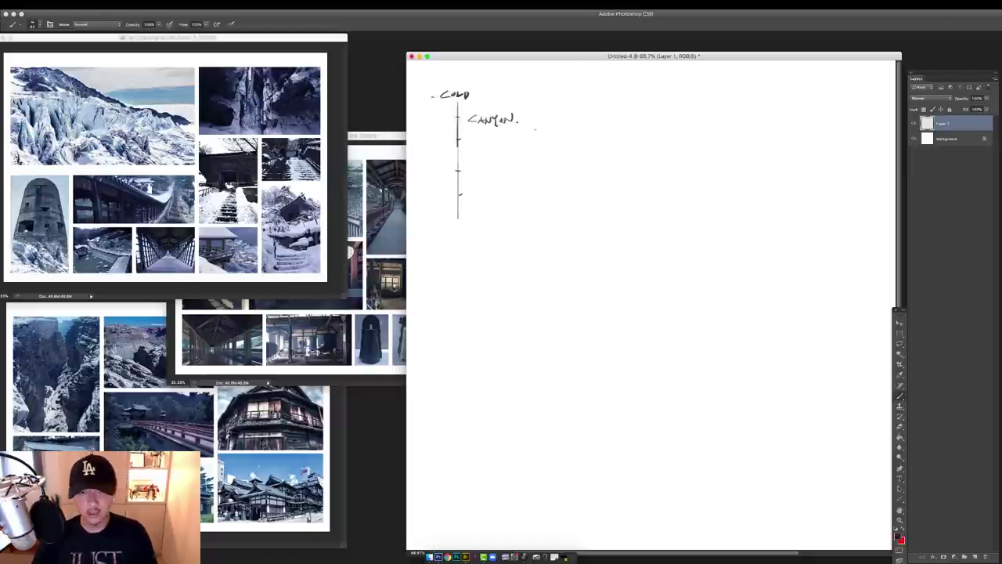
drag(532, 56, 522, 50)
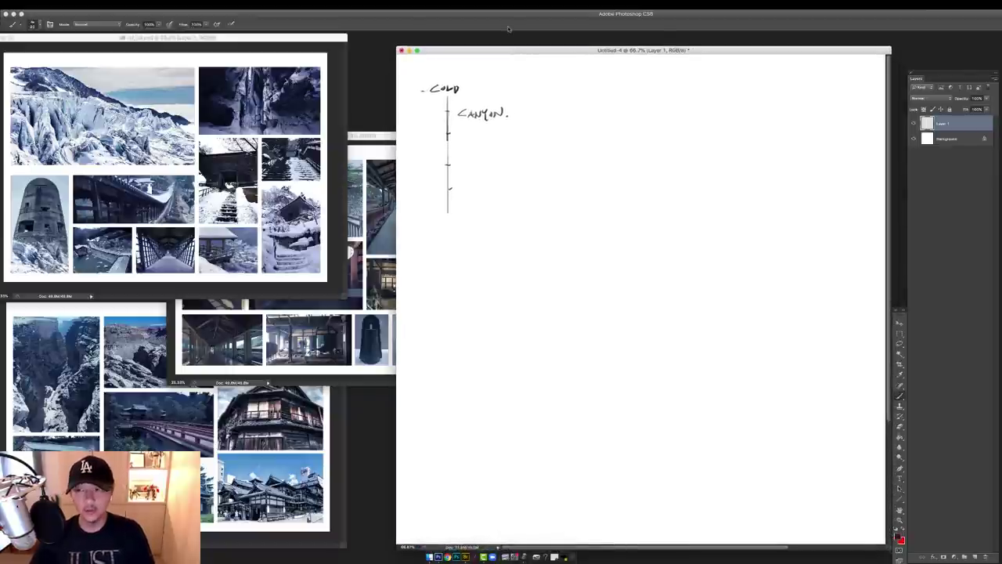
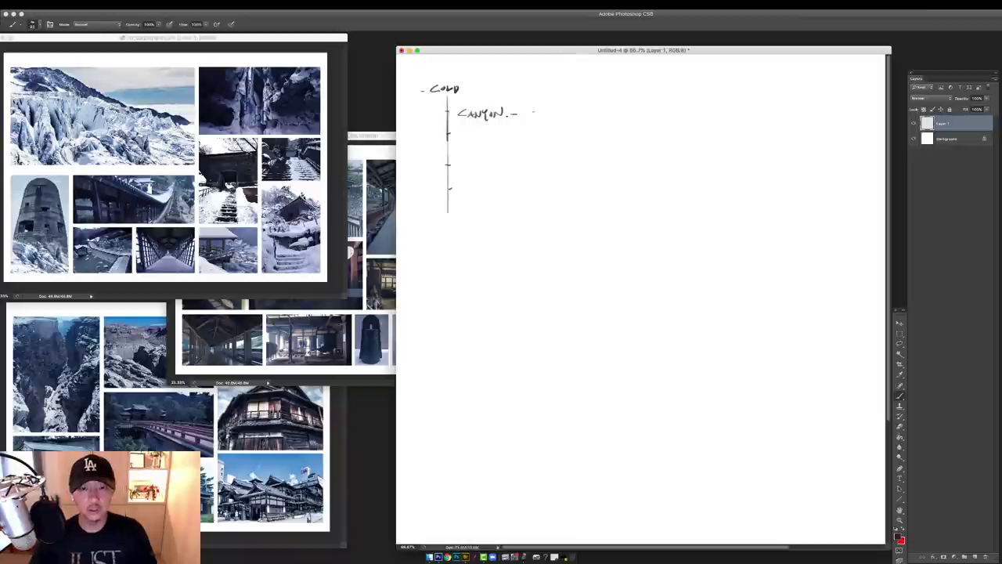
drag(532, 110, 592, 115)
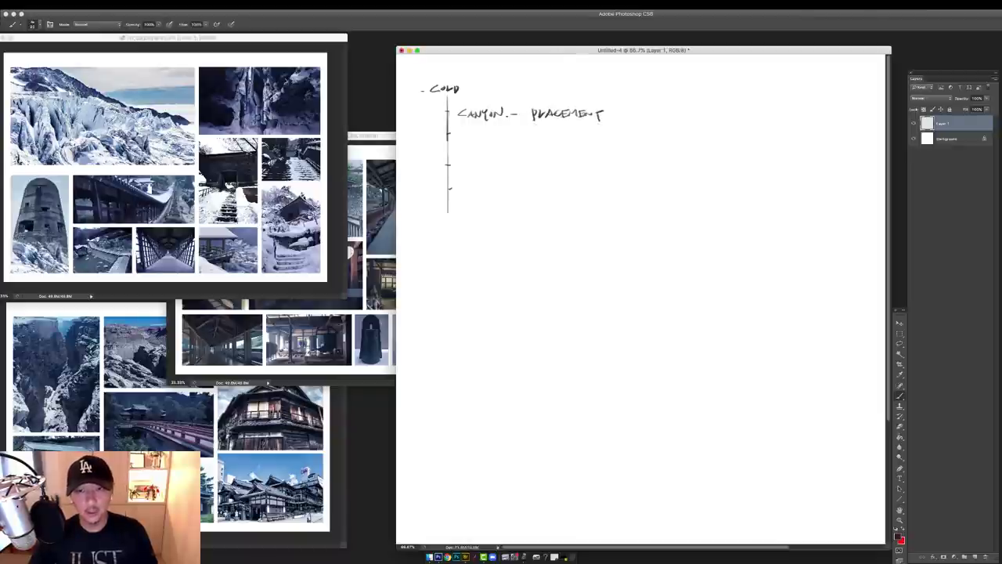
Handwrite "JAPAN" below CANYON and draw a box around it
drag(464, 125, 470, 153)
drag(473, 146, 475, 153)
key(alt+super+z)
key(alt+super+z)
mouse_move(478, 146)
mouse_down()
mouse_move(479, 154)
mouse_move(492, 145)
mouse_up()
mouse_move(493, 153)
mouse_down()
mouse_move(498, 146)
mouse_move(502, 156)
mouse_move(458, 164)
mouse_up()
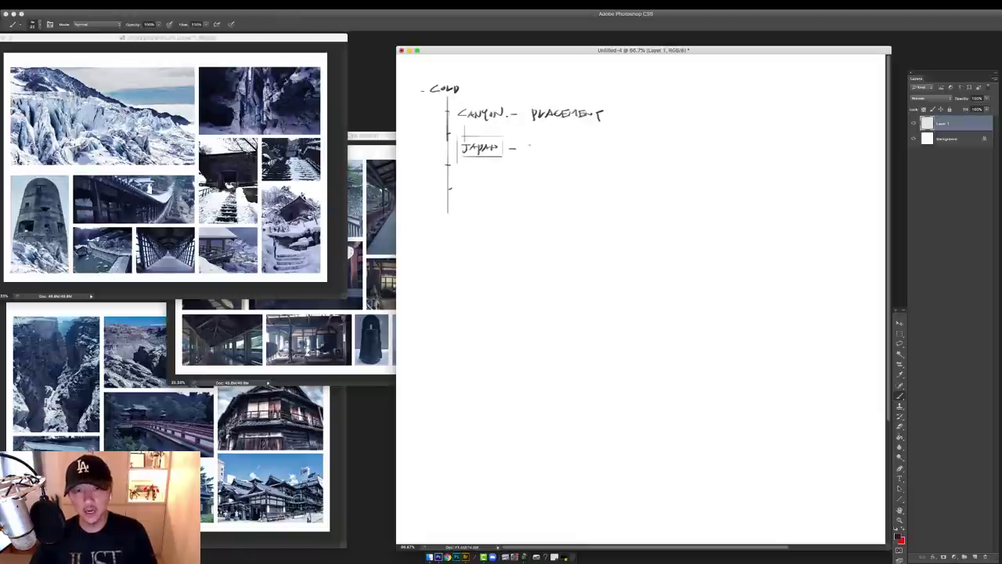
Handwrite "FANTASY." after a dash beside the JAPAN note and enclose it in a box
mouse_move(537, 152)
mouse_down()
mouse_move(552, 147)
mouse_move(545, 153)
mouse_up()
key(super+z)
drag(544, 153, 550, 156)
drag(554, 153, 555, 153)
drag(563, 144, 570, 143)
mouse_move(567, 144)
mouse_down()
mouse_move(567, 155)
mouse_move(578, 135)
mouse_move(525, 157)
mouse_up()
click(574, 151)
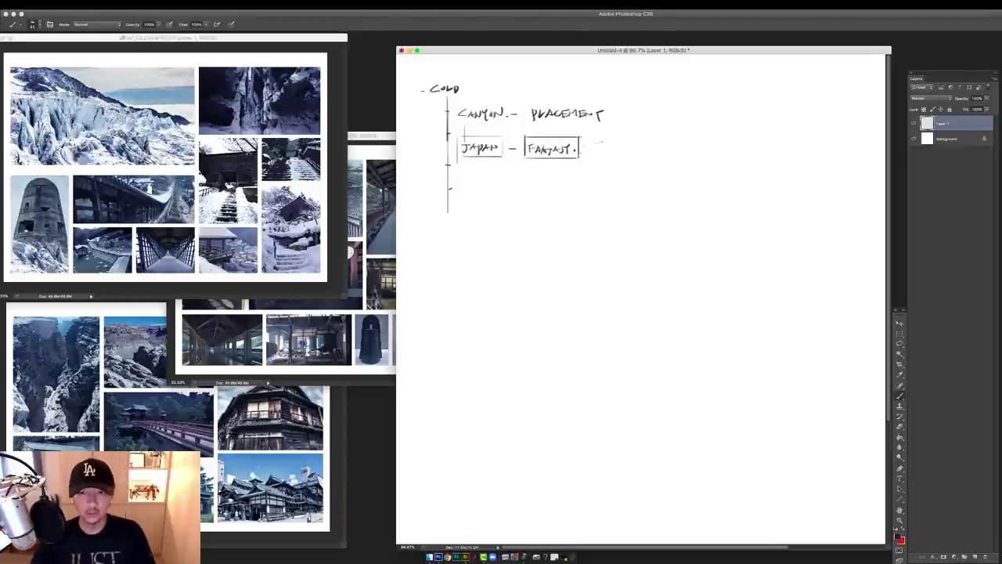
Draw an arrow pointing at the FANTASY box and a downward arrow from the JAPAN box
drag(608, 142, 580, 147)
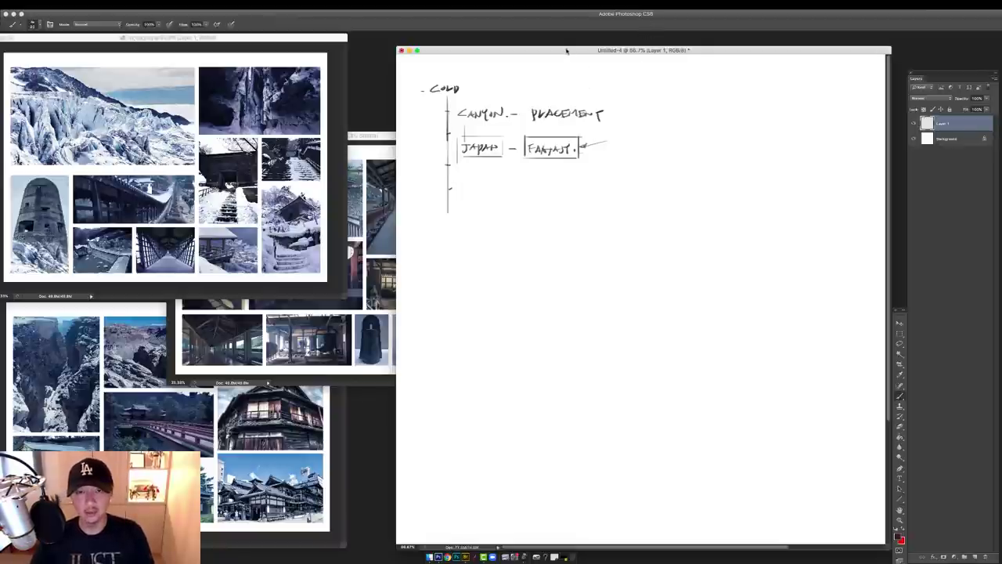
drag(567, 51, 565, 48)
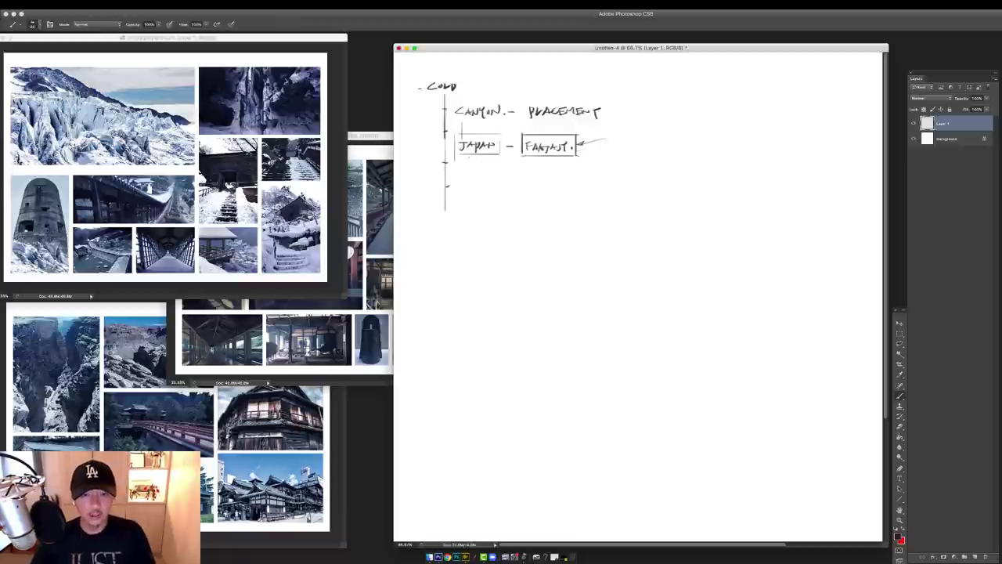
drag(468, 155, 467, 170)
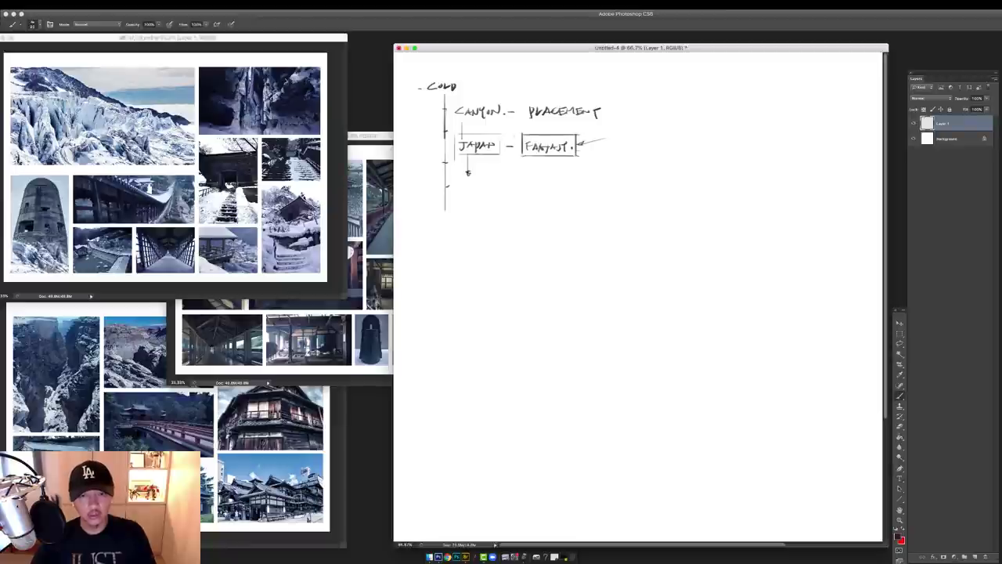
Loop a curved line around the JAPAN box and handwrite "SNAKE - LIKE" beside the last tick, enclosed in a box
drag(455, 132, 492, 155)
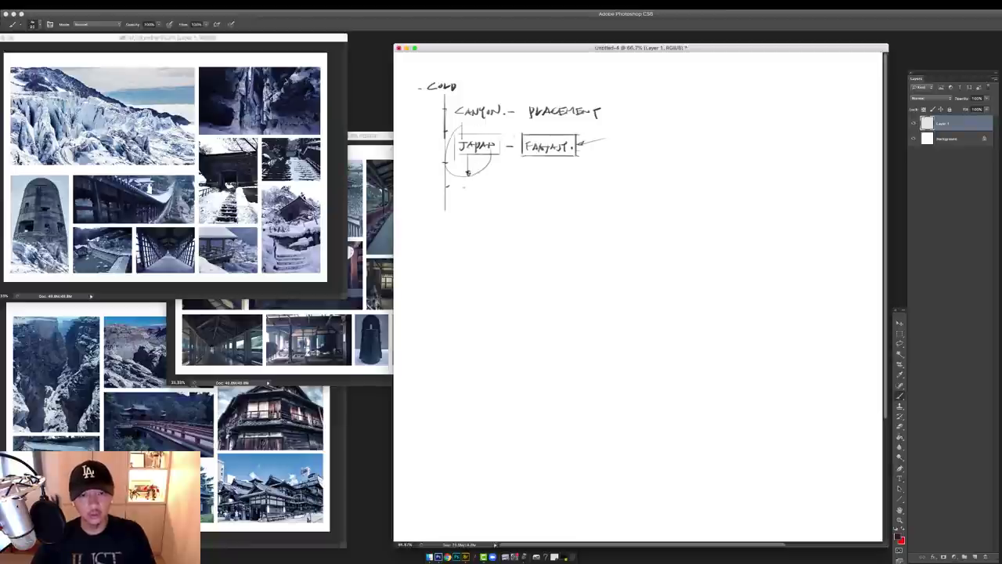
mouse_move(468, 190)
mouse_down()
mouse_move(460, 199)
mouse_move(527, 194)
mouse_up()
drag(535, 189, 553, 199)
drag(560, 190, 558, 199)
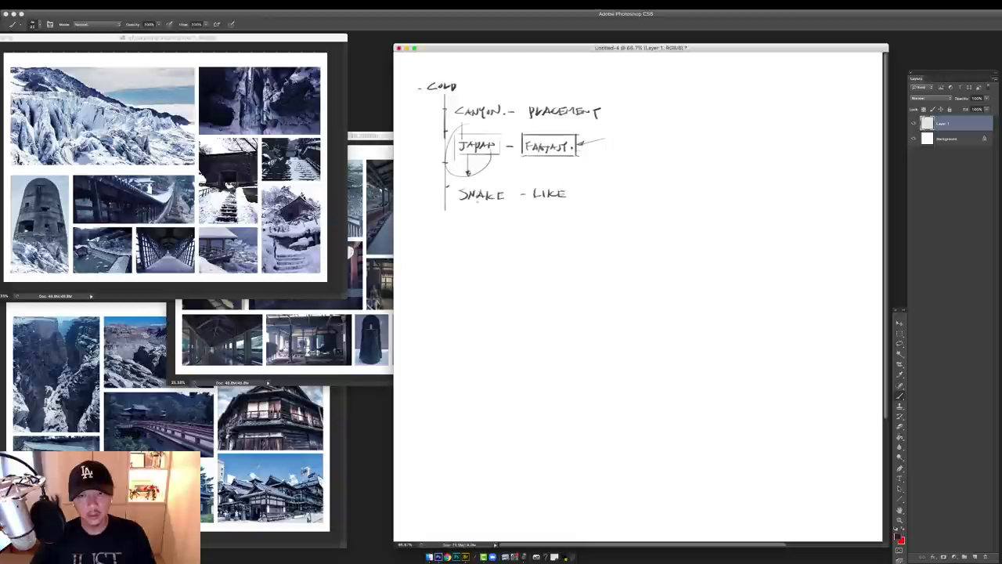
mouse_move(459, 205)
mouse_down()
mouse_move(574, 202)
mouse_move(578, 181)
mouse_move(459, 183)
mouse_move(455, 208)
mouse_up()
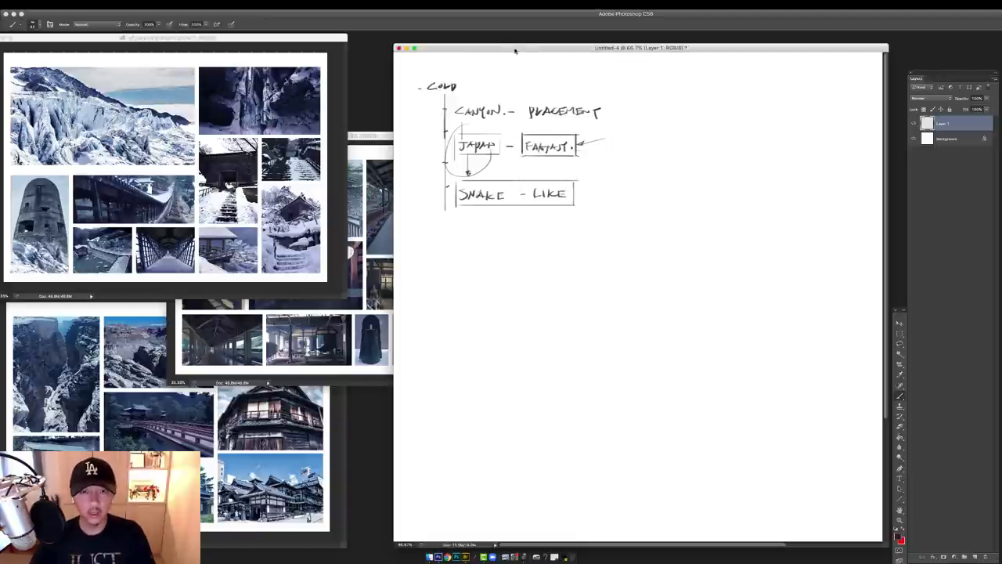
Sketch the jagged, winding outline of a canyon rim with finger-like ridges below the SNAKE - LIKE box
key(f)
key(f)
mouse_move(407, 206)
mouse_down()
mouse_move(447, 224)
mouse_move(413, 300)
mouse_up()
super+click(446, 225)
key(super+z)
mouse_move(446, 240)
mouse_down()
mouse_move(359, 262)
mouse_move(364, 296)
mouse_move(368, 283)
mouse_move(426, 298)
mouse_move(425, 270)
mouse_move(459, 268)
mouse_move(403, 241)
mouse_move(508, 260)
mouse_move(528, 250)
mouse_move(486, 234)
mouse_move(546, 226)
mouse_move(406, 221)
mouse_move(351, 245)
mouse_move(352, 272)
mouse_move(379, 286)
mouse_move(386, 309)
mouse_move(409, 314)
mouse_move(379, 312)
mouse_move(440, 313)
mouse_up()
alt+click(461, 235)
ctrl+click(459, 291)
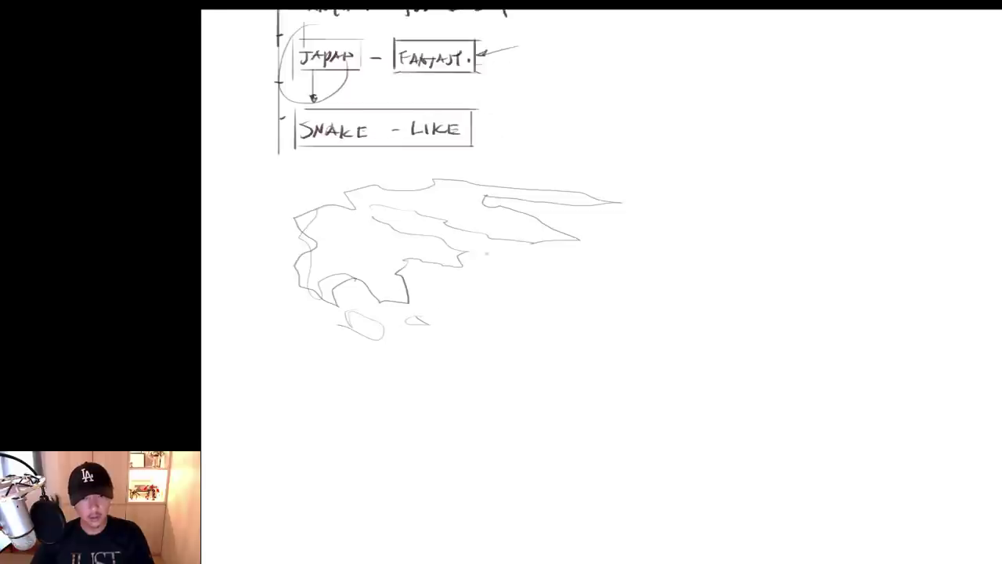
Draw vertical lines down from the canyon ridges and the small foreground rocks to suggest cliff walls and columns
mouse_move(463, 267)
mouse_down()
mouse_move(467, 335)
mouse_move(469, 310)
mouse_up()
drag(407, 319, 407, 343)
drag(425, 326, 426, 351)
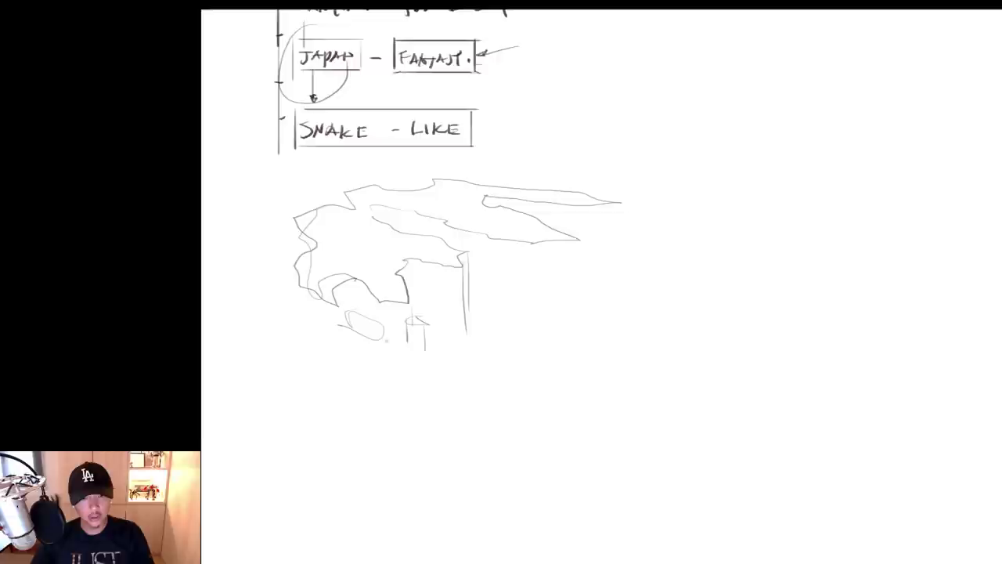
drag(377, 324, 377, 351)
drag(407, 339, 407, 362)
drag(576, 249, 574, 296)
drag(612, 203, 609, 258)
drag(531, 246, 530, 298)
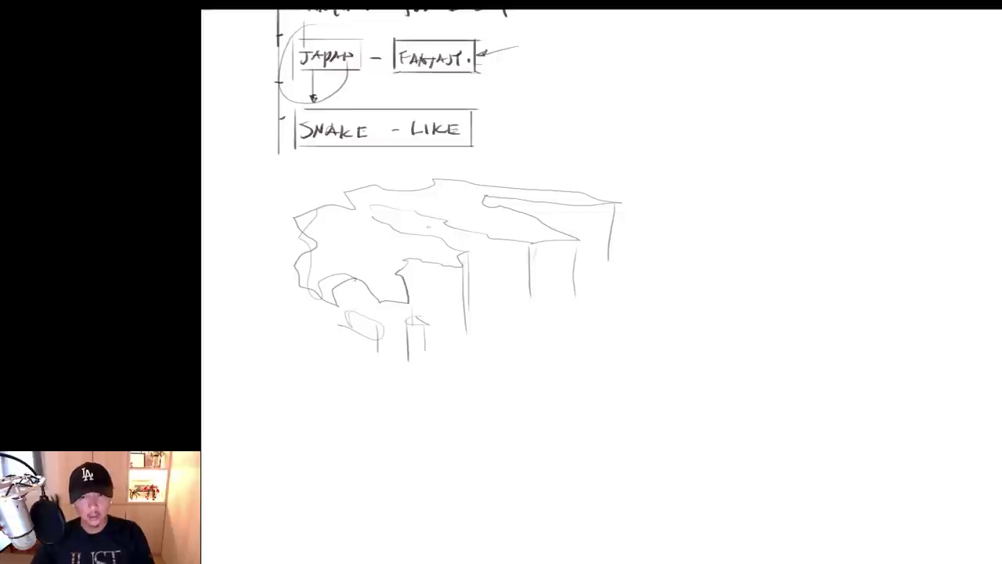
Add a long edge with a short drop and a closing line along the middle ridge of the canyon sketch
mouse_move(450, 235)
mouse_down()
mouse_move(511, 255)
mouse_move(515, 271)
mouse_up()
ctrl+click(506, 259)
drag(323, 190, 302, 200)
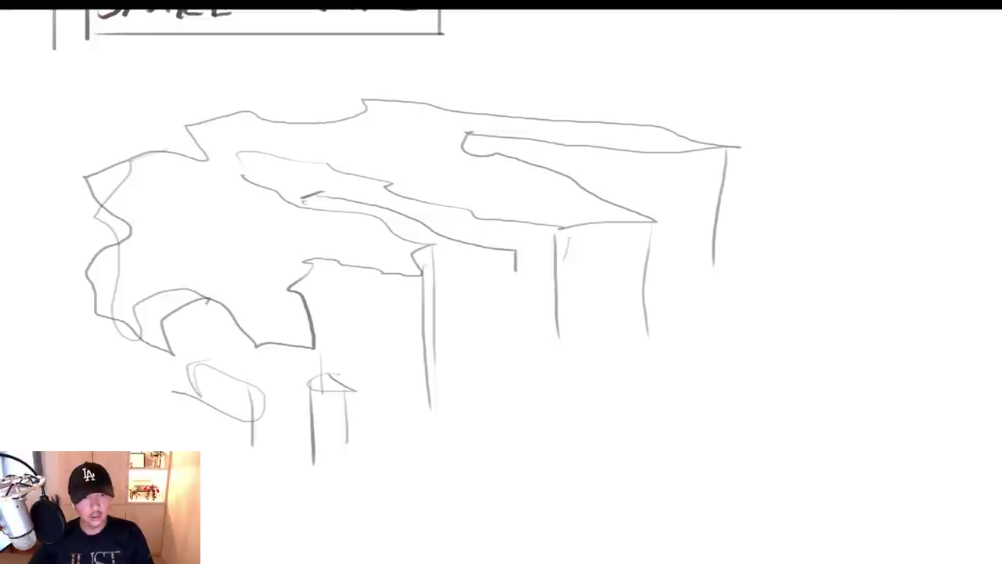
mouse_move(432, 253)
mouse_down()
mouse_move(474, 278)
mouse_move(508, 264)
mouse_up()
alt+click(518, 256)
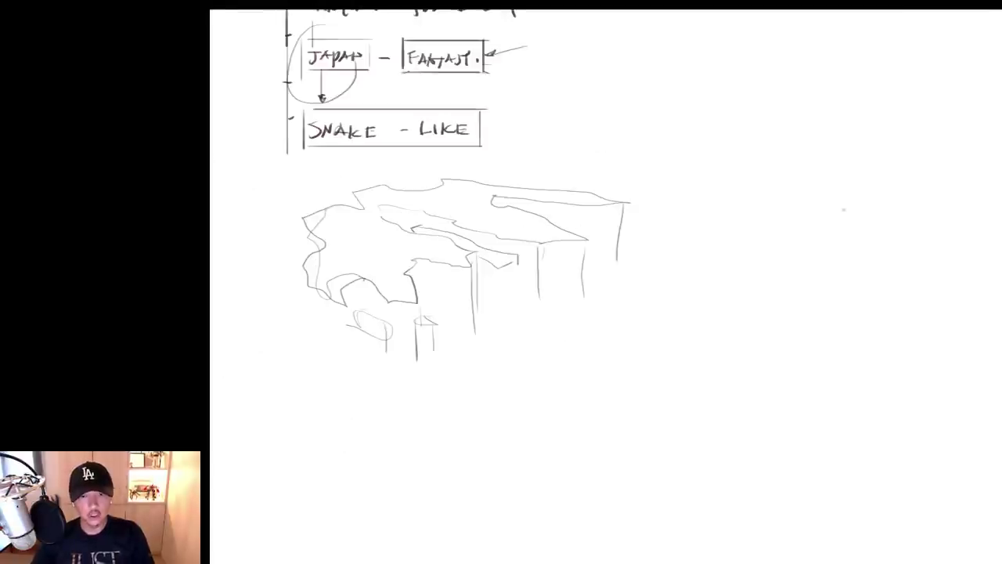
Darken the Background layer with a Hue/Saturation adjustment at Lightness -15
key(Tab)
click(948, 144)
key(super+u)
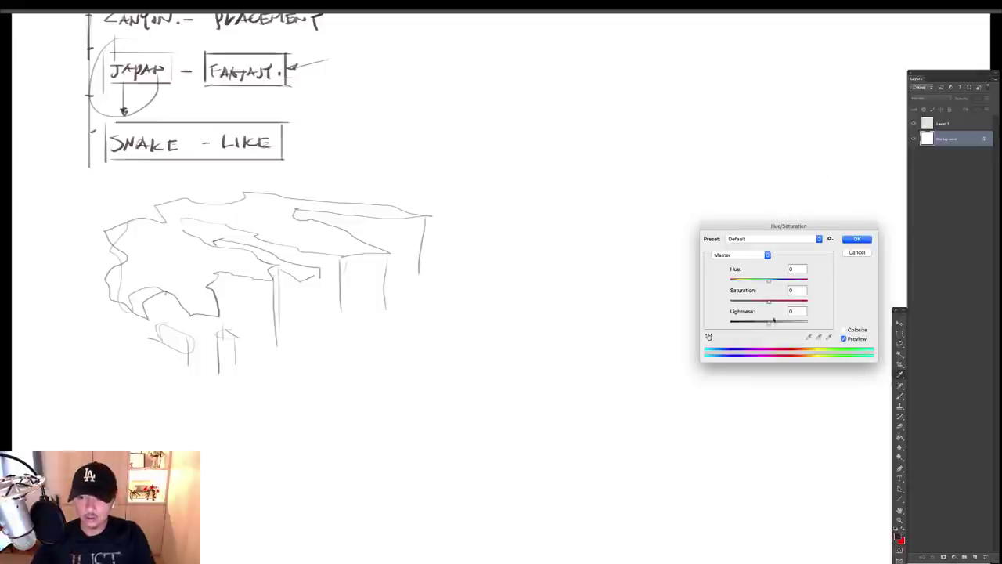
drag(768, 323, 763, 325)
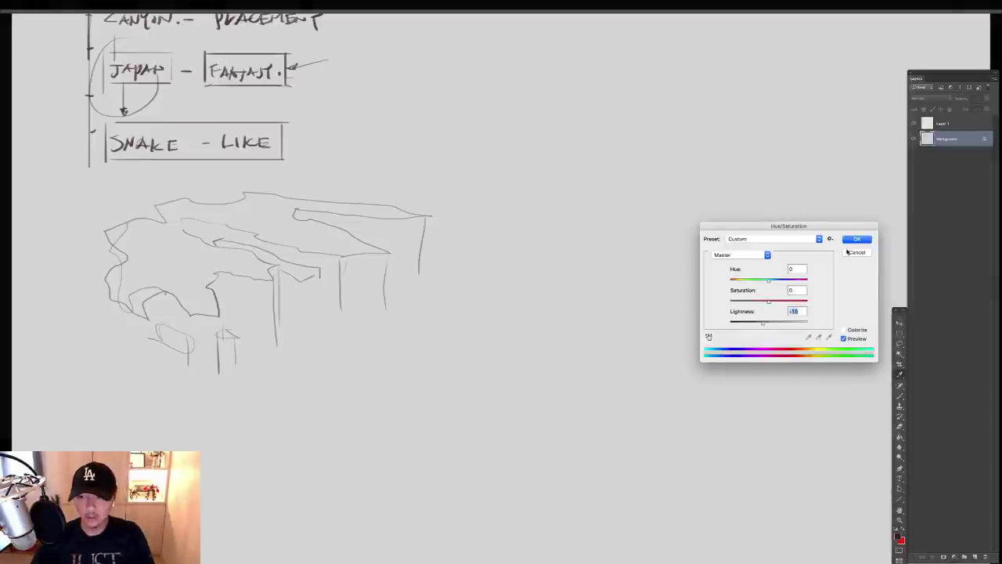
click(856, 239)
Sketch a long, low roofed building along the middle ridge on Layer 1, with darker roof edges and an end wall
click(947, 123)
drag(340, 251, 457, 241)
super+click(457, 240)
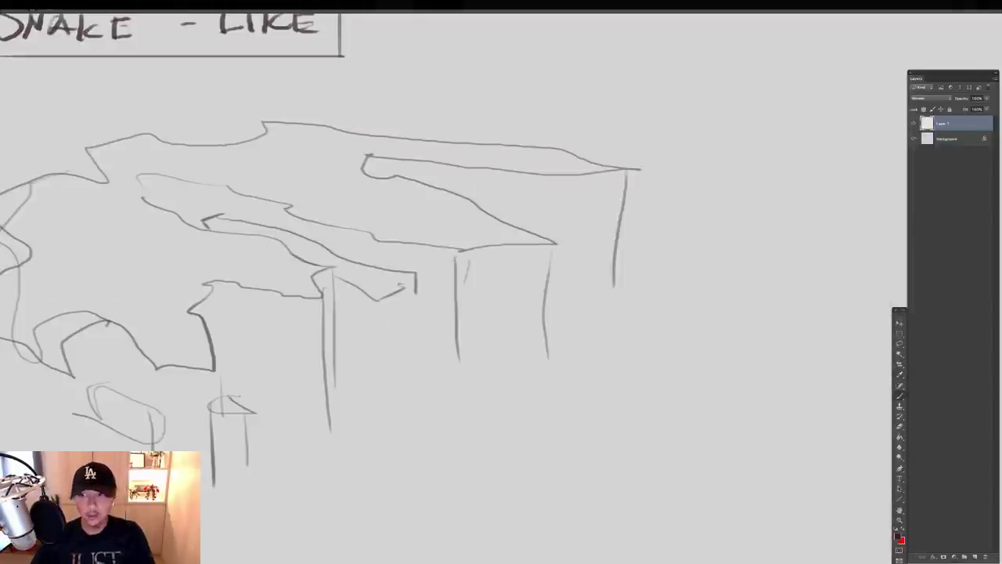
mouse_move(382, 299)
mouse_down()
mouse_move(382, 315)
mouse_move(414, 299)
mouse_up()
mouse_move(398, 273)
mouse_down()
mouse_move(379, 299)
mouse_move(418, 283)
mouse_move(238, 212)
mouse_up()
drag(233, 206, 202, 225)
mouse_move(327, 278)
mouse_down()
mouse_move(396, 311)
mouse_move(382, 314)
mouse_up()
mouse_move(423, 299)
mouse_down()
mouse_move(374, 323)
mouse_move(345, 316)
mouse_up()
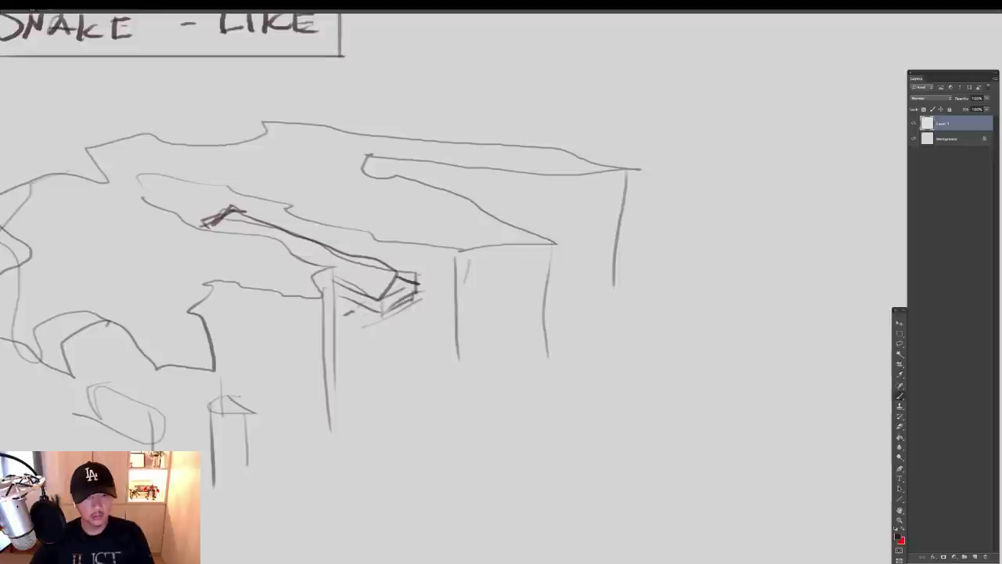
click(383, 275)
Sketch a second long building with a gabled end along the upper ridge of the canyon
mouse_move(449, 178)
mouse_down()
mouse_move(598, 202)
mouse_move(577, 227)
mouse_move(607, 219)
mouse_move(609, 229)
mouse_move(534, 230)
mouse_move(520, 215)
mouse_move(473, 208)
mouse_move(583, 206)
mouse_up()
drag(488, 189, 381, 170)
drag(367, 174, 390, 174)
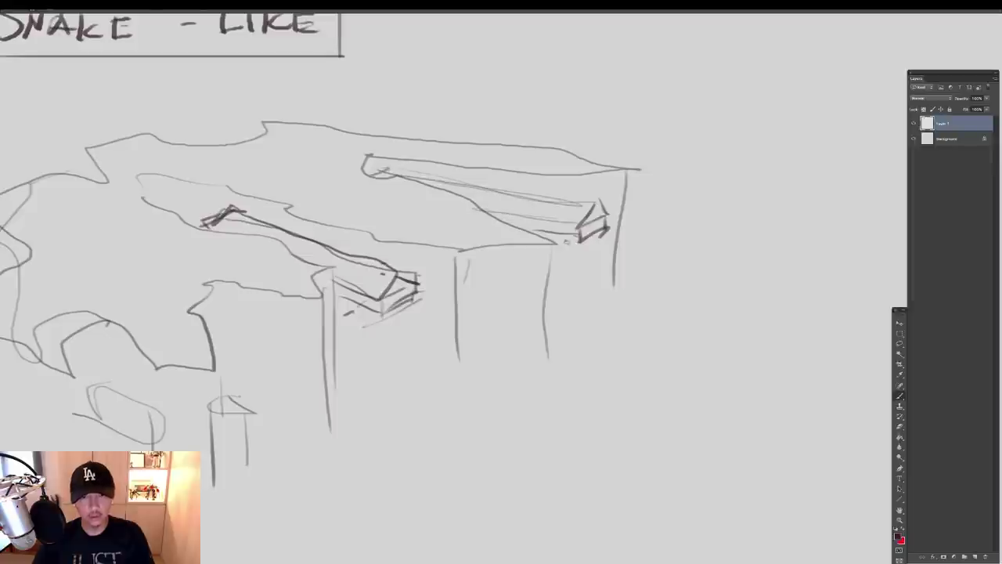
mouse_move(559, 244)
mouse_down()
mouse_move(578, 239)
mouse_move(543, 220)
mouse_up()
Sketch a long covered bridge spanning from the middle ridge building to the upper ridge, erasing overlapping cliff lines along the roof
mouse_move(366, 277)
mouse_down()
mouse_move(511, 232)
mouse_move(639, 169)
mouse_move(399, 301)
mouse_move(398, 311)
mouse_up()
mouse_move(397, 304)
mouse_down()
mouse_move(566, 240)
mouse_move(663, 194)
mouse_up()
mouse_move(662, 194)
mouse_down()
mouse_move(397, 302)
mouse_move(430, 256)
mouse_up()
key(e)
drag(592, 205, 501, 232)
key(b)
drag(623, 214, 443, 254)
mouse_move(405, 303)
mouse_down()
mouse_move(405, 323)
mouse_move(376, 313)
mouse_up()
mouse_move(378, 311)
mouse_down()
mouse_move(399, 327)
mouse_move(448, 300)
mouse_up()
drag(409, 321, 615, 228)
mouse_move(443, 303)
mouse_down()
mouse_move(645, 216)
mouse_move(642, 207)
mouse_up()
drag(505, 263, 664, 191)
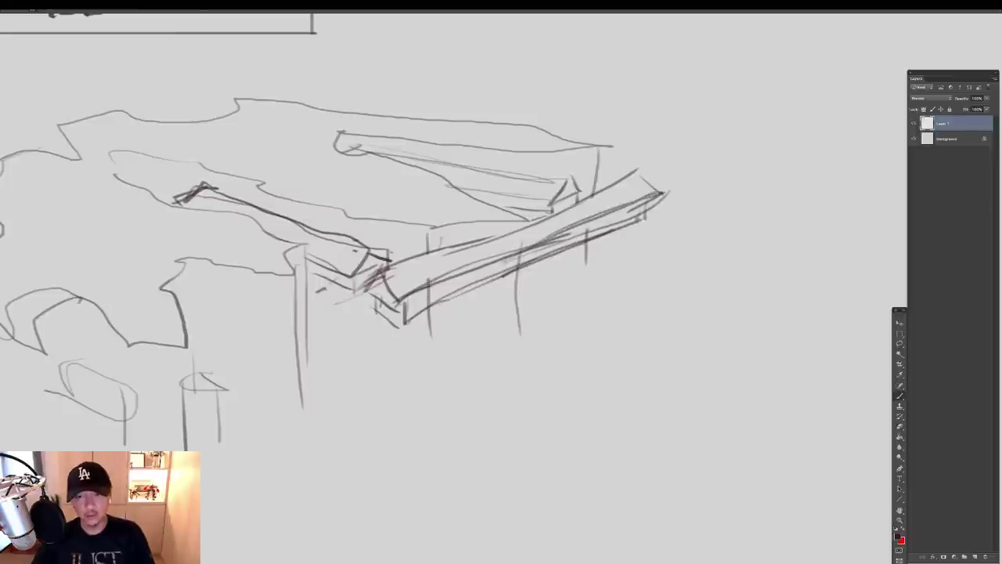
Refine the bridge by reinforcing its roof and lower edges, lightening the roof surface and shaping its near end
drag(611, 215, 417, 299)
drag(390, 265, 643, 172)
drag(649, 173, 395, 281)
key(e)
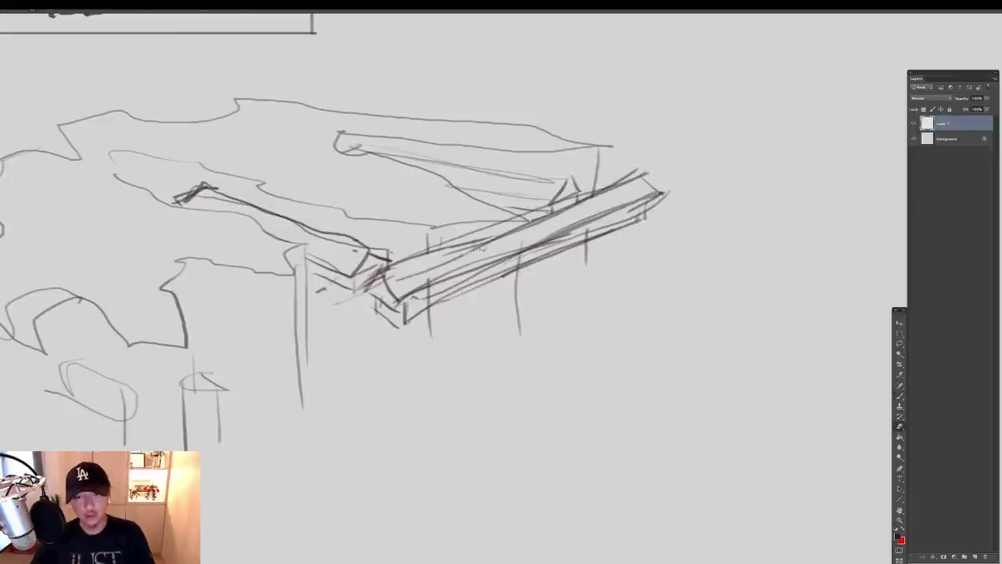
drag(473, 250, 597, 198)
key(b)
mouse_move(379, 282)
mouse_down()
mouse_move(395, 302)
mouse_move(379, 316)
mouse_up()
mouse_move(379, 315)
mouse_down()
mouse_move(404, 332)
mouse_move(468, 291)
mouse_move(667, 202)
mouse_up()
drag(407, 327, 560, 252)
drag(426, 318, 588, 243)
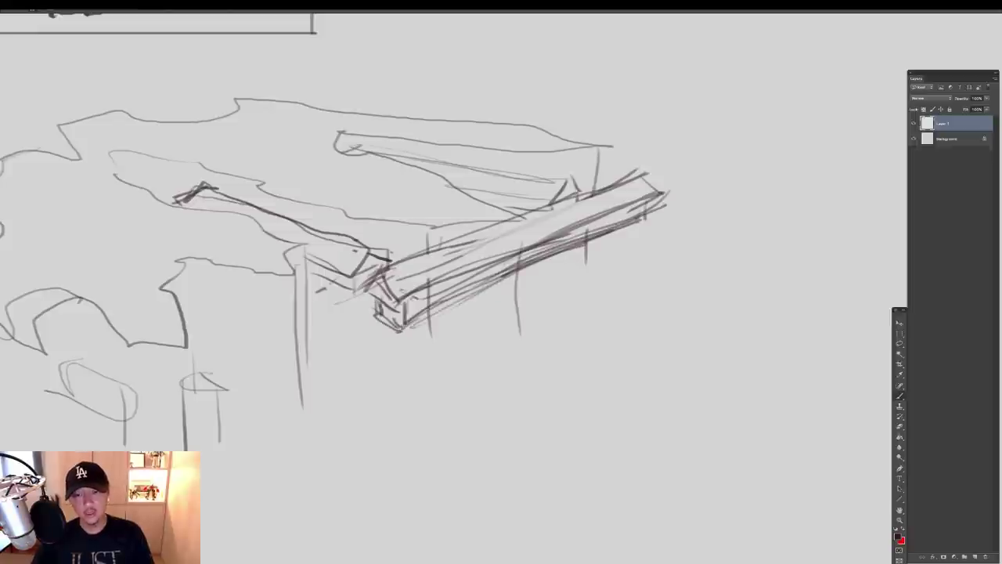
mouse_move(403, 291)
mouse_down()
mouse_move(395, 329)
mouse_move(361, 310)
mouse_move(377, 307)
mouse_up()
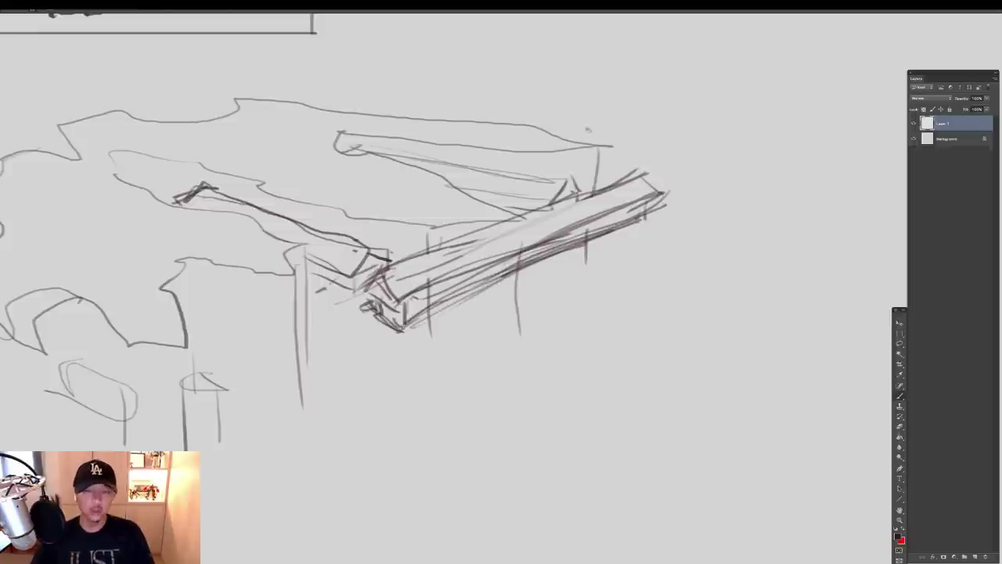
Draw a narrow corridor section angling down toward the foreground from the bridge's near end
drag(589, 130, 619, 94)
mouse_move(406, 280)
mouse_down()
mouse_move(346, 347)
mouse_move(363, 362)
mouse_move(343, 349)
mouse_move(393, 305)
mouse_move(346, 361)
mouse_up()
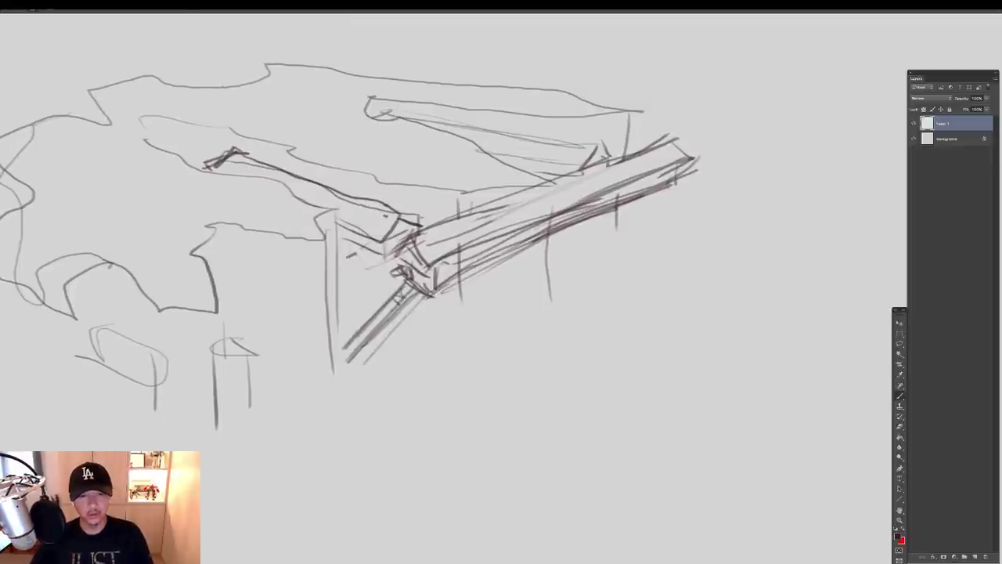
drag(428, 296, 352, 363)
Place a row of small dark support marks along the underside of the long bridge
click(434, 293)
click(464, 278)
click(503, 257)
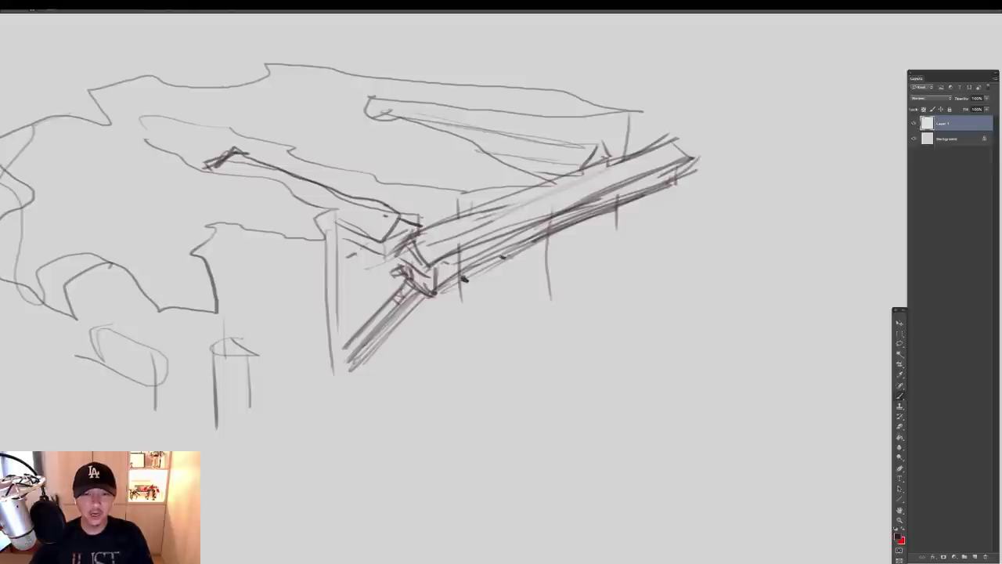
click(550, 239)
click(600, 217)
click(629, 208)
click(659, 198)
click(678, 188)
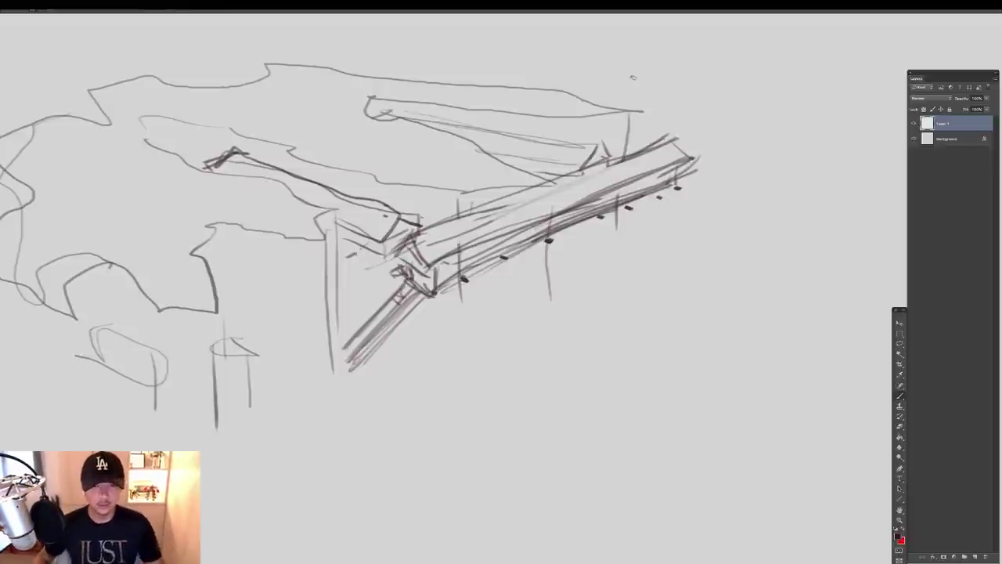
Sketch a covered corridor section across the foreground rocks, joined to the lower end of the angled corridor
drag(498, 276, 544, 278)
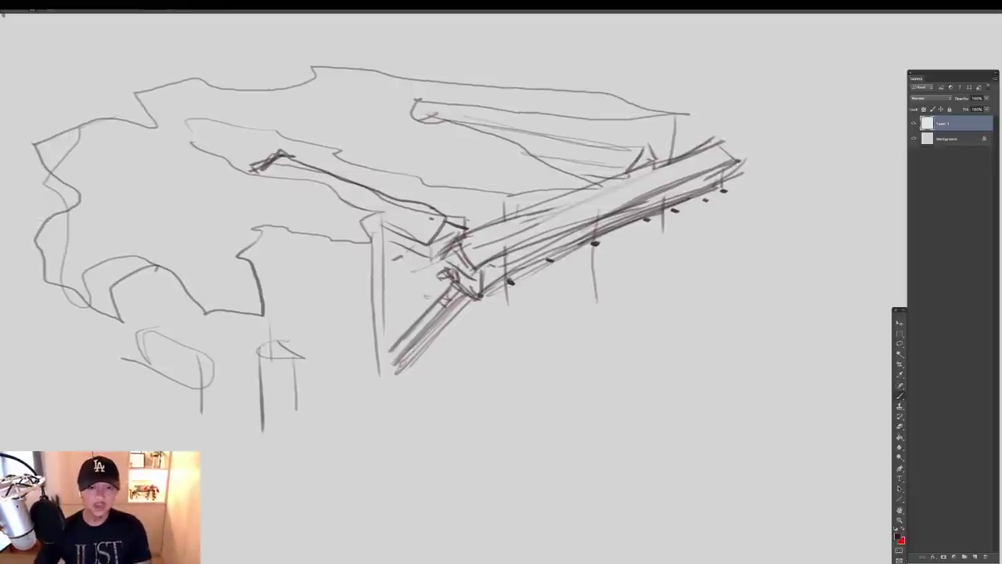
mouse_move(400, 337)
mouse_down()
mouse_move(376, 358)
mouse_move(404, 372)
mouse_up()
mouse_move(235, 322)
mouse_down()
mouse_move(288, 327)
mouse_move(429, 377)
mouse_up()
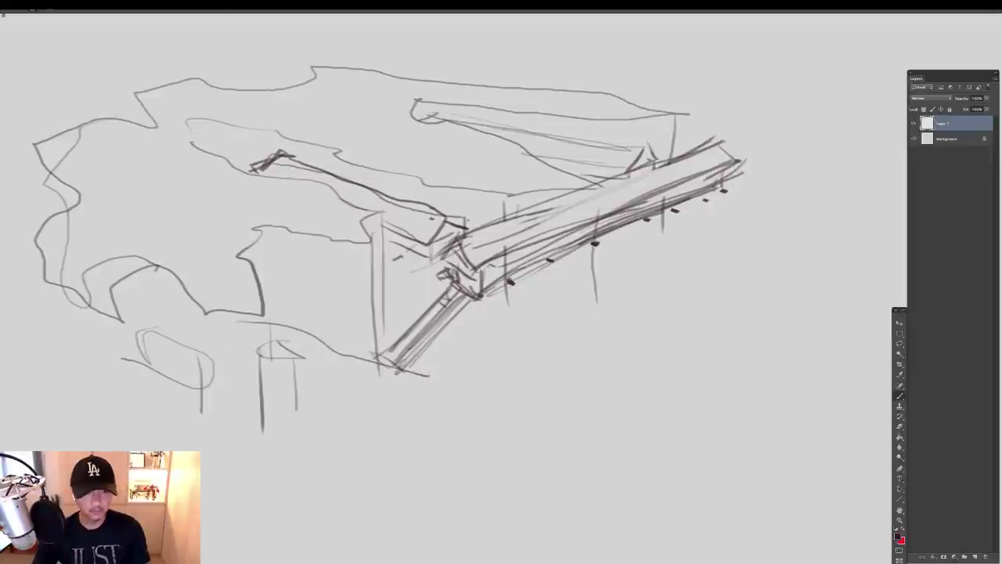
drag(223, 347, 367, 386)
drag(389, 365, 379, 395)
mouse_move(392, 365)
mouse_down()
mouse_move(404, 382)
mouse_move(380, 403)
mouse_up()
drag(381, 400, 233, 352)
mouse_move(223, 343)
mouse_down()
mouse_move(249, 322)
mouse_move(221, 345)
mouse_move(395, 368)
mouse_up()
drag(316, 345, 382, 372)
drag(227, 349, 382, 410)
mouse_move(220, 366)
mouse_down()
mouse_move(379, 410)
mouse_move(401, 390)
mouse_move(379, 420)
mouse_move(401, 384)
mouse_up()
drag(475, 303, 393, 396)
Add another corridor section angling back into the canyon from the far end of the foreground corridor
mouse_move(432, 311)
mouse_down()
mouse_move(379, 356)
mouse_move(257, 335)
mouse_up()
drag(256, 323, 210, 334)
mouse_move(258, 319)
mouse_down()
mouse_move(188, 337)
mouse_move(299, 256)
mouse_up()
drag(210, 326, 291, 265)
mouse_move(296, 257)
mouse_down()
mouse_move(318, 279)
mouse_move(256, 327)
mouse_up()
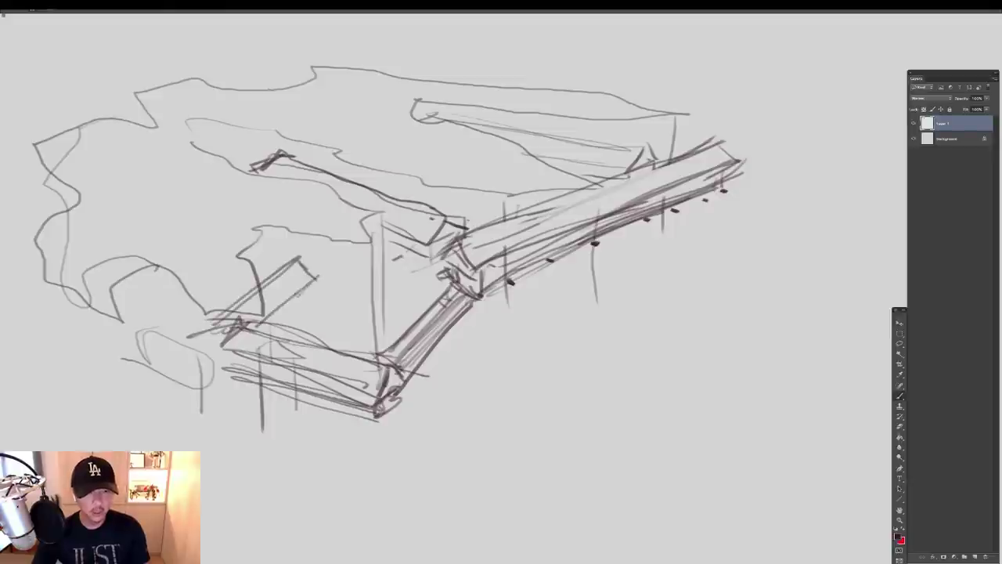
drag(307, 290, 288, 303)
drag(310, 296, 265, 332)
drag(310, 284, 279, 337)
drag(275, 324, 313, 342)
scroll(333, 307, down, 3)
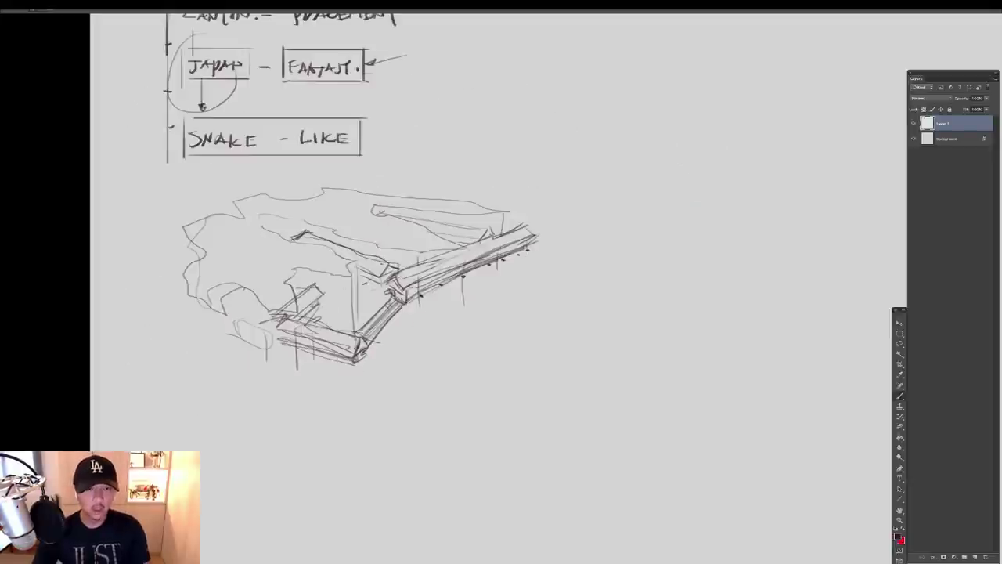
drag(336, 222, 357, 239)
key(v)
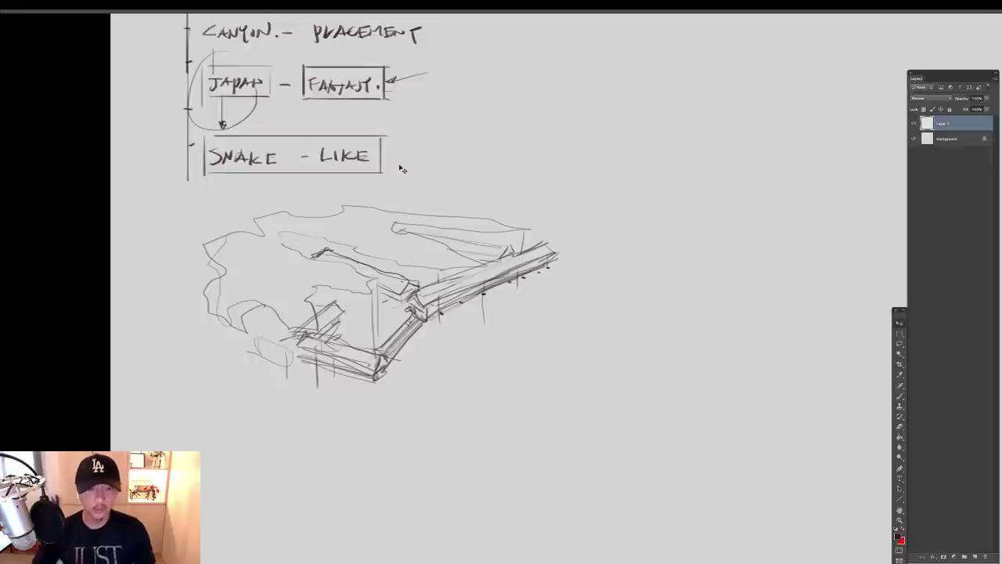
key(b)
drag(448, 177, 429, 245)
key(ctrl+z)
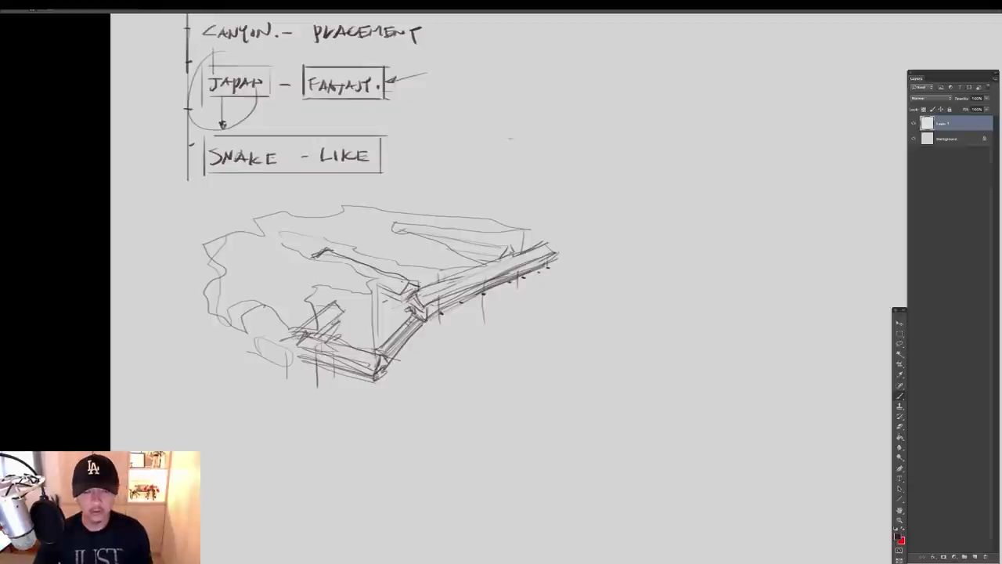
drag(470, 213, 458, 234)
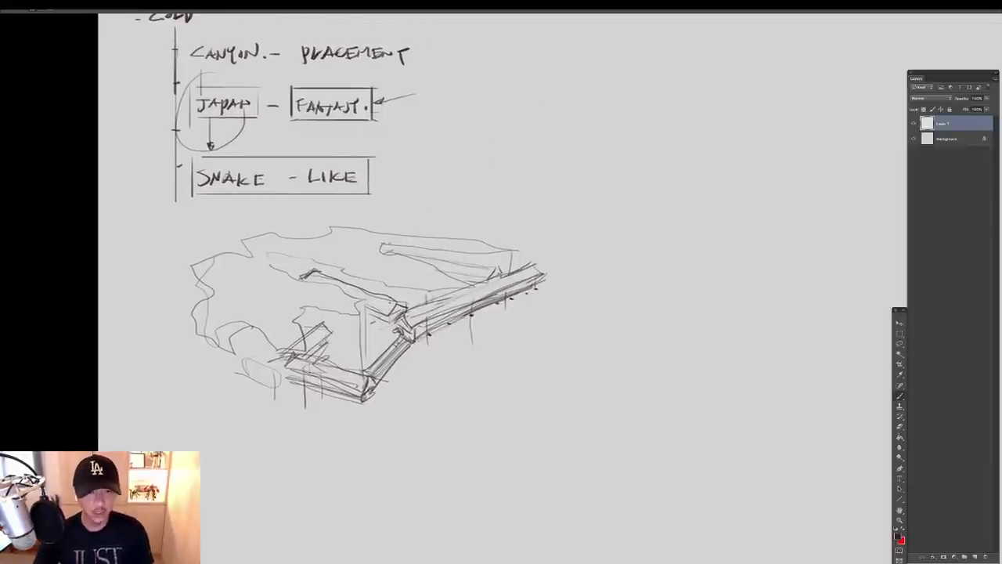
mouse_move(258, 329)
mouse_down()
mouse_move(432, 390)
mouse_move(472, 317)
mouse_up()
key(ctrl+z)
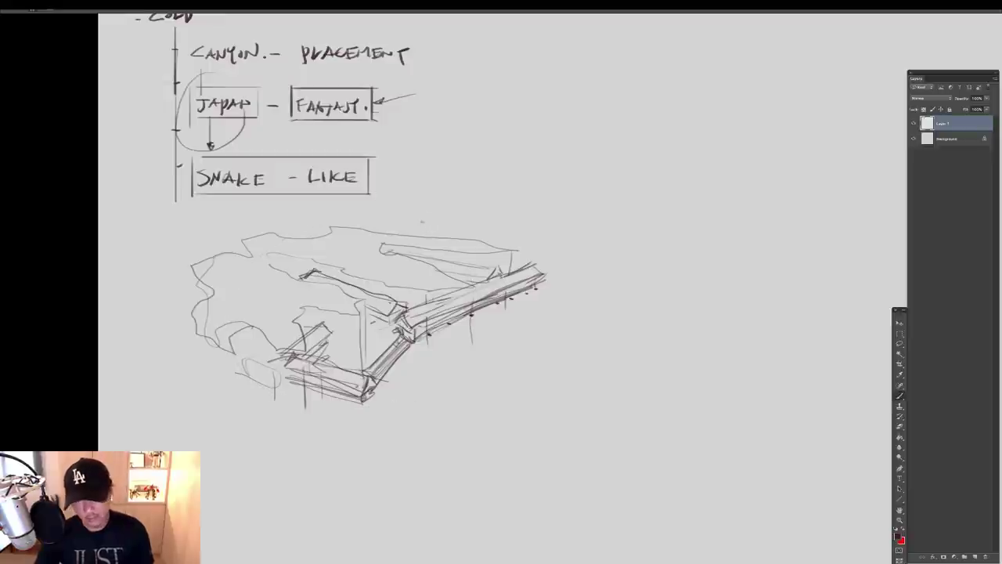
drag(420, 202, 421, 205)
scroll(444, 195, up, 1)
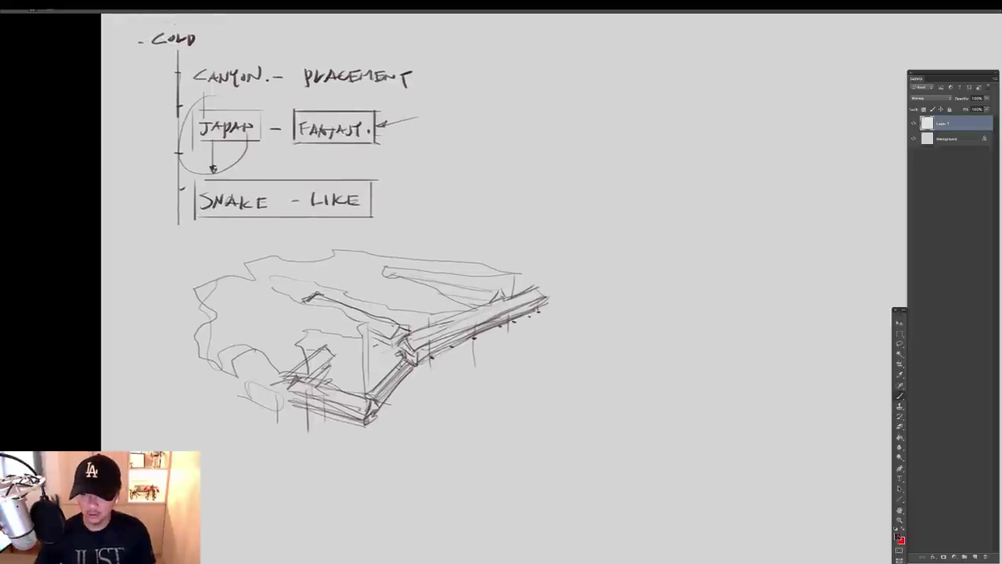
Set the foreground colour to black and choose another brush preset, trying it with one stroke that is undone
click(898, 538)
click(582, 284)
click(720, 197)
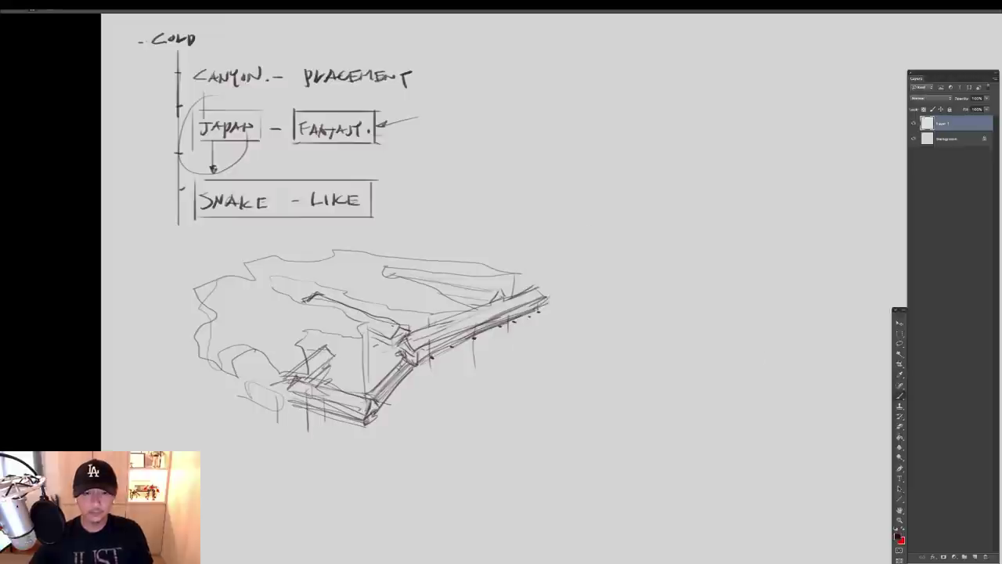
right_click(590, 225)
double_click(630, 279)
drag(556, 195, 599, 194)
key(ctrl+z)
Examine the Japanese house and covered bridge photos in the reference boards for the next sketch
mouse_move(601, 142)
mouse_down()
mouse_move(558, 203)
mouse_move(553, 177)
mouse_move(483, 196)
mouse_up()
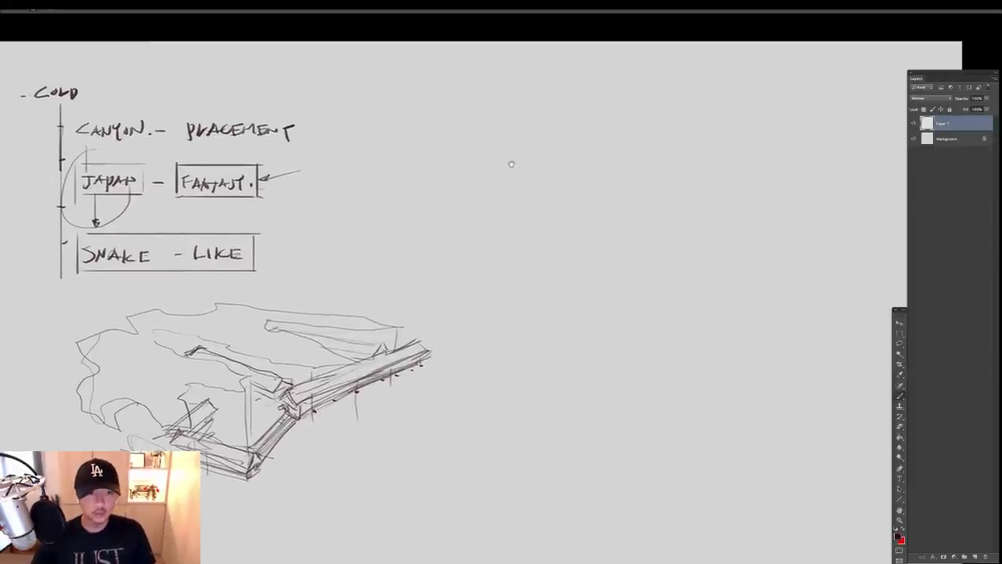
drag(511, 163, 610, 164)
ctrl+click(584, 145)
drag(592, 130, 514, 195)
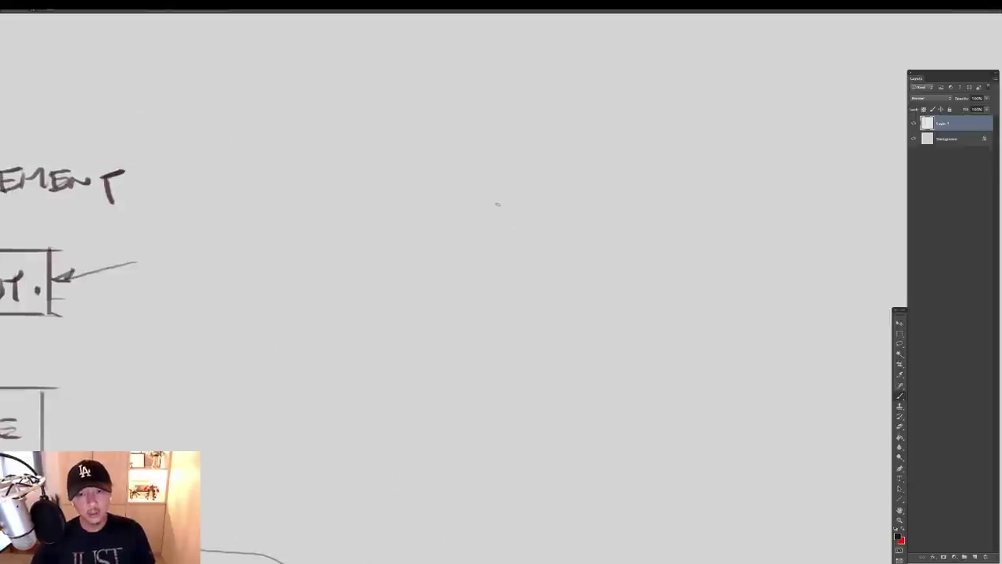
key(f)
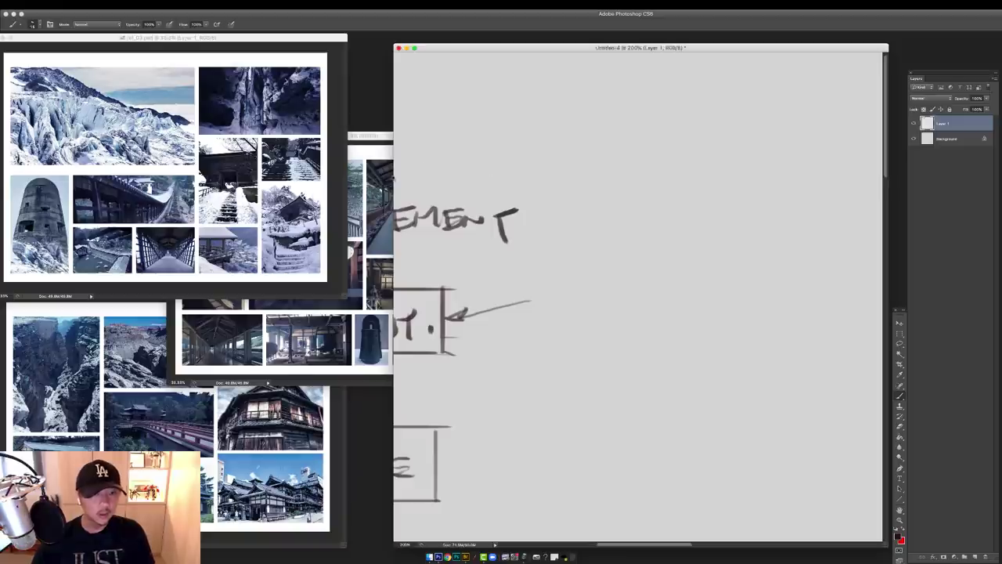
click(180, 434)
key(ctrl+plus)
key(ctrl+plus)
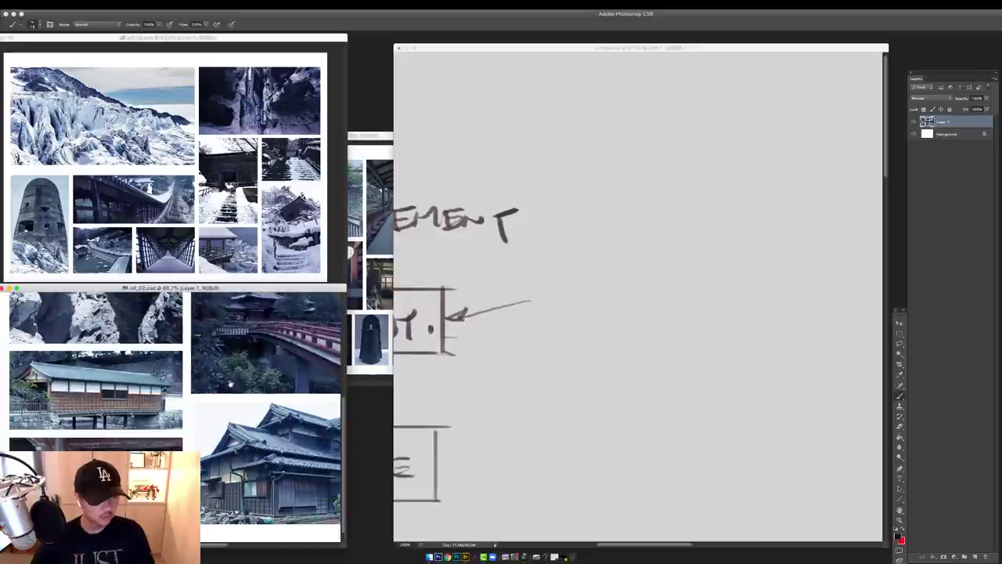
click(370, 337)
click(207, 103)
super+click(130, 214)
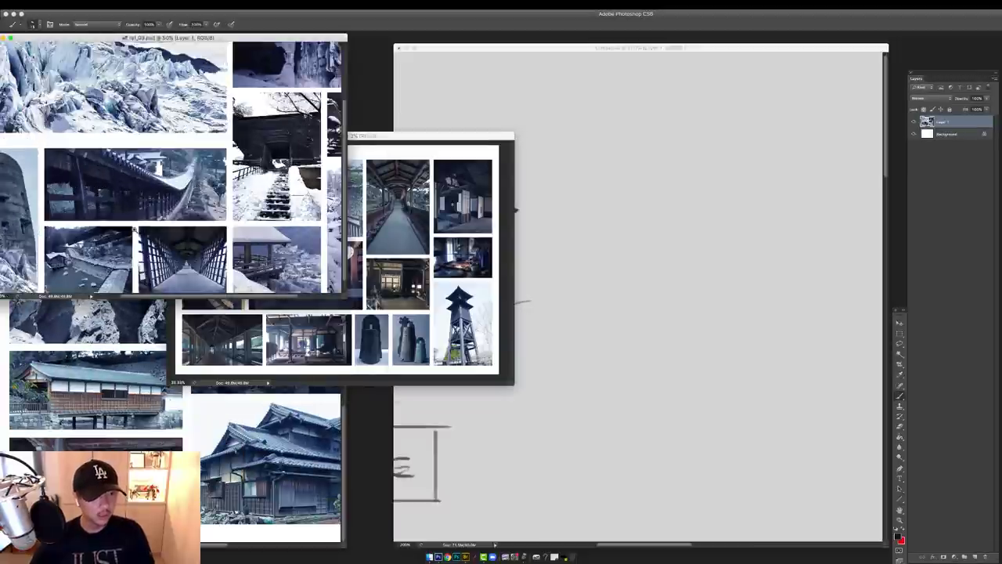
super+click(125, 210)
drag(124, 209, 138, 158)
click(635, 170)
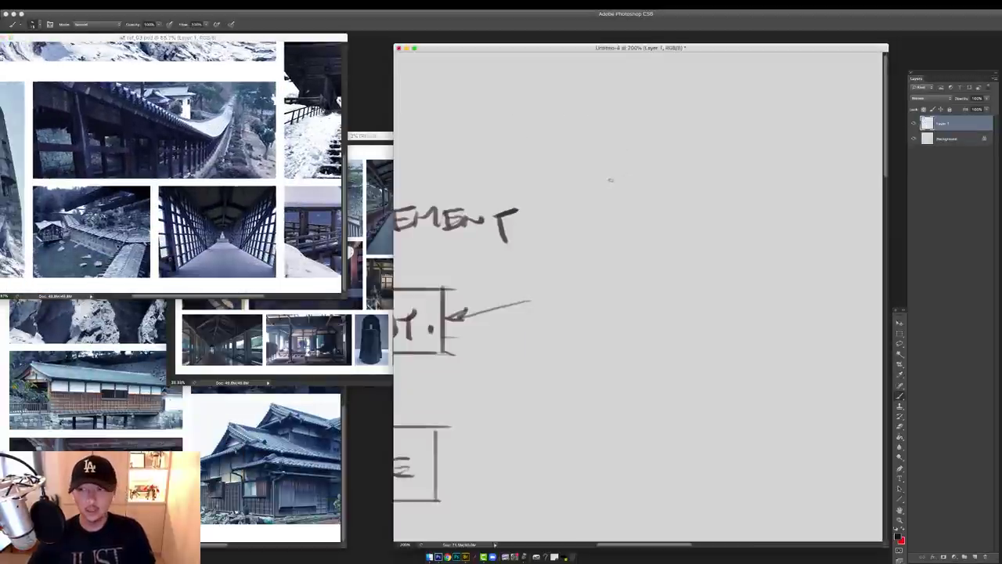
Sketch the jagged outline of a pointed mountain peak in the empty area beside the notes
key(f)
key(f)
drag(495, 182, 514, 134)
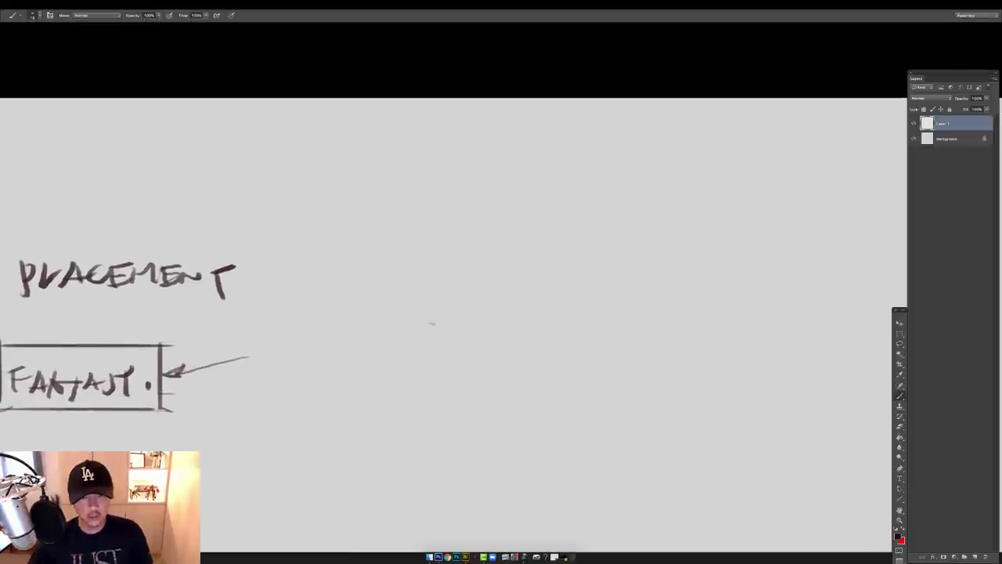
mouse_move(439, 311)
mouse_down()
mouse_move(468, 281)
mouse_move(435, 277)
mouse_up()
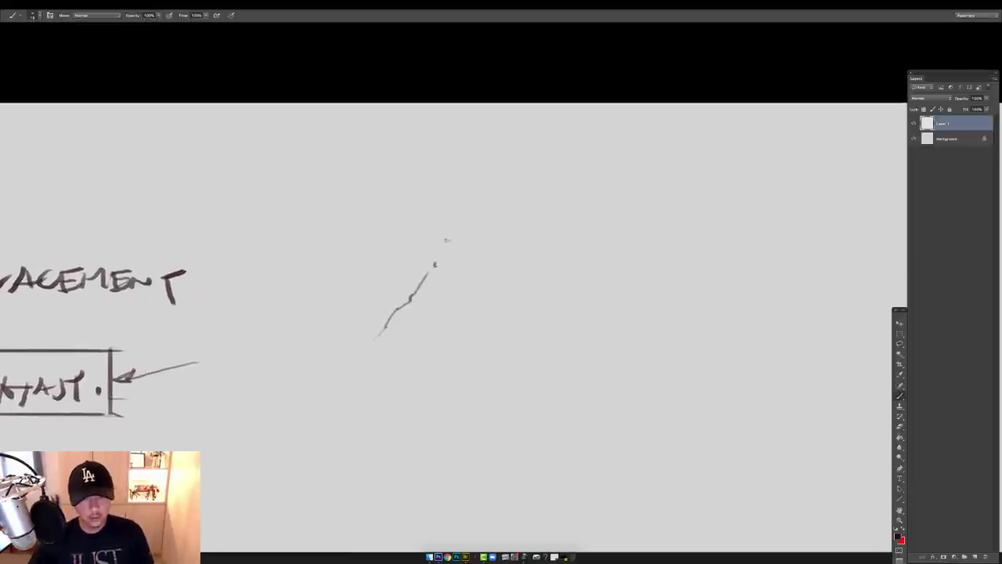
mouse_move(447, 239)
mouse_down()
mouse_move(488, 180)
mouse_move(505, 193)
mouse_move(523, 265)
mouse_up()
mouse_move(524, 240)
mouse_down()
mouse_move(492, 224)
mouse_move(501, 217)
mouse_move(536, 279)
mouse_move(495, 251)
mouse_up()
mouse_move(469, 220)
mouse_down()
mouse_move(530, 266)
mouse_move(547, 302)
mouse_up()
drag(500, 236, 548, 307)
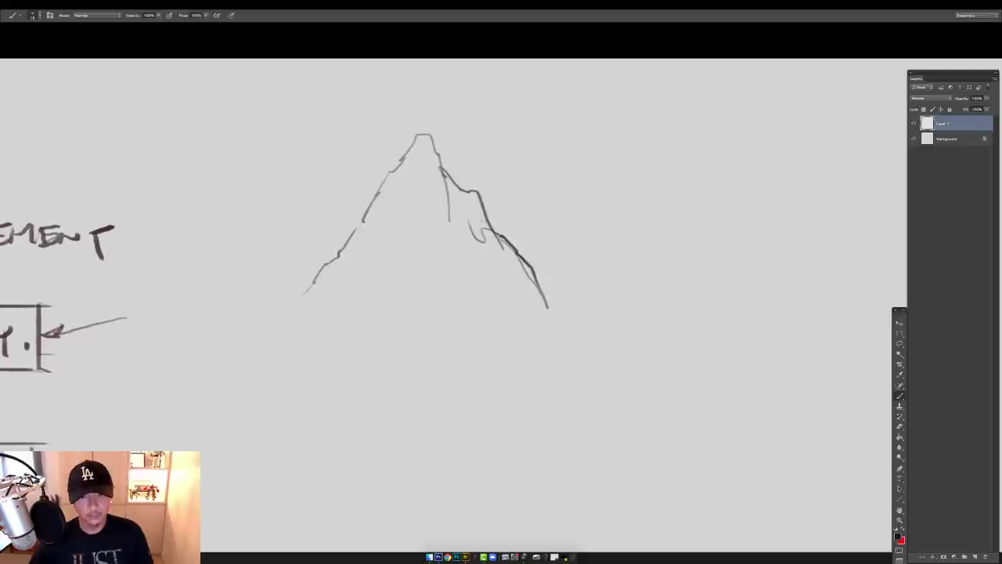
Extend the peak's slopes downward with rugged ridge lines on both sides
mouse_move(482, 214)
mouse_down()
mouse_move(535, 235)
mouse_move(575, 308)
mouse_up()
drag(561, 288, 594, 317)
drag(346, 230, 326, 296)
mouse_move(336, 268)
mouse_down()
mouse_move(305, 292)
mouse_move(407, 162)
mouse_move(590, 297)
mouse_up()
mouse_move(572, 270)
mouse_down()
mouse_move(521, 236)
mouse_move(587, 312)
mouse_up()
mouse_move(529, 284)
mouse_down()
mouse_move(348, 259)
mouse_move(597, 341)
mouse_up()
mouse_move(581, 305)
mouse_down()
mouse_move(558, 283)
mouse_move(603, 316)
mouse_up()
Add a jagged secondary ridge behind the peak and wavy contour lines across its base
drag(376, 265, 261, 265)
mouse_move(276, 271)
mouse_down()
mouse_move(229, 283)
mouse_move(341, 296)
mouse_up()
drag(261, 238, 235, 249)
drag(235, 249, 218, 279)
drag(265, 234, 280, 250)
mouse_move(257, 284)
mouse_down()
mouse_move(384, 315)
mouse_move(523, 322)
mouse_move(541, 250)
mouse_move(607, 271)
mouse_up()
mouse_move(594, 233)
mouse_down()
mouse_move(655, 302)
mouse_move(436, 159)
mouse_up()
mouse_move(373, 100)
mouse_down()
mouse_move(297, 149)
mouse_move(196, 242)
mouse_move(372, 293)
mouse_up()
mouse_move(274, 296)
mouse_down()
mouse_move(468, 335)
mouse_move(580, 343)
mouse_up()
Continue the far ridge outward from the peak and draw a steep cliff edge dropping from its end
drag(581, 314, 675, 346)
key(super+minus)
key(super+minus)
drag(506, 275, 583, 254)
mouse_move(643, 266)
mouse_down()
mouse_move(694, 304)
mouse_move(693, 315)
mouse_move(677, 310)
mouse_move(717, 452)
mouse_up()
drag(588, 308, 564, 260)
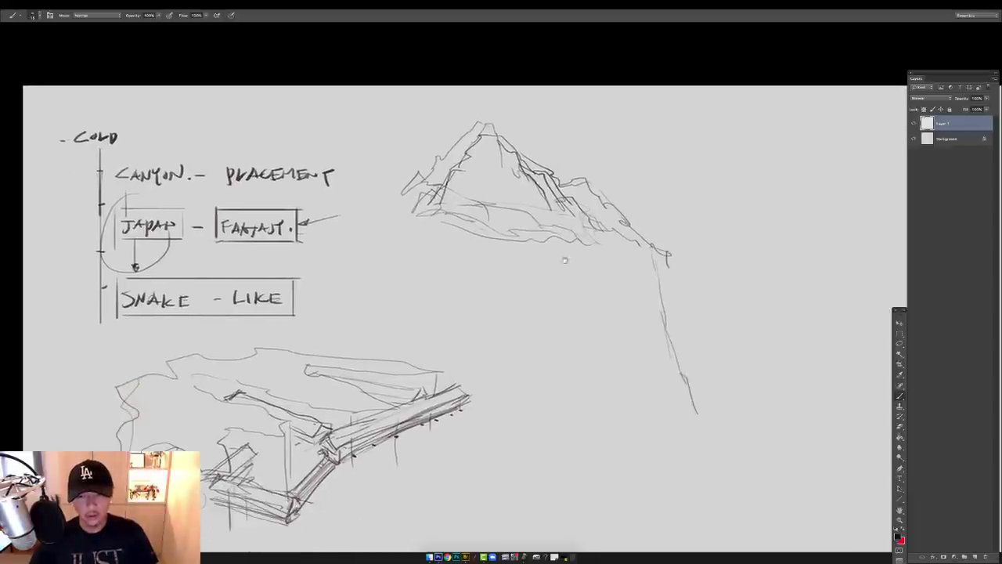
Draw the opposite cliff edge below the peak and a sloping ground line running down into the canyon
mouse_move(388, 218)
mouse_down()
mouse_move(374, 283)
mouse_move(386, 291)
mouse_up()
drag(402, 225, 373, 274)
drag(375, 266, 354, 319)
drag(355, 319, 412, 320)
drag(391, 304, 459, 341)
mouse_move(450, 336)
mouse_down()
mouse_move(492, 383)
mouse_move(596, 418)
mouse_up()
drag(581, 287, 555, 262)
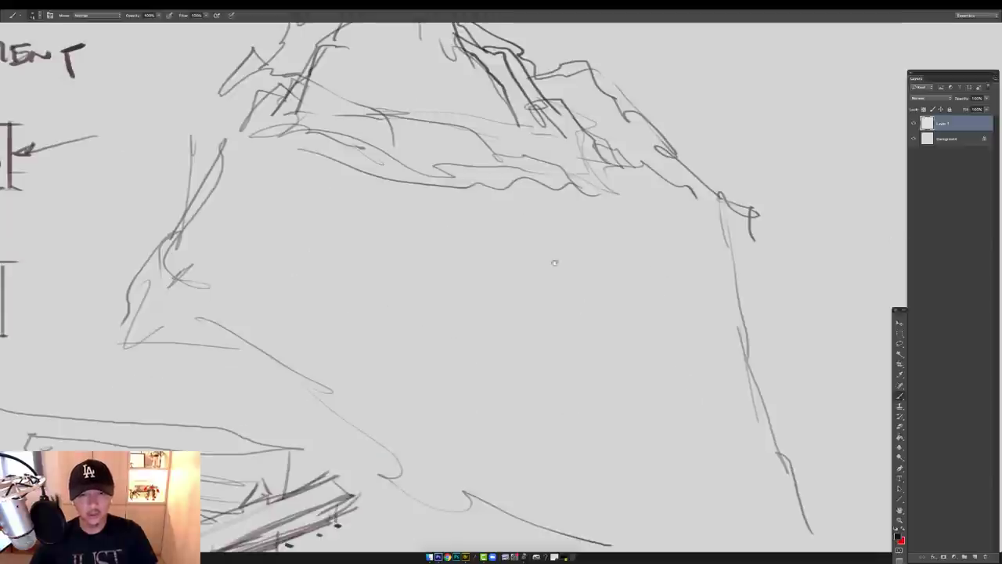
mouse_move(596, 220)
mouse_down()
mouse_move(615, 295)
mouse_move(509, 237)
mouse_up()
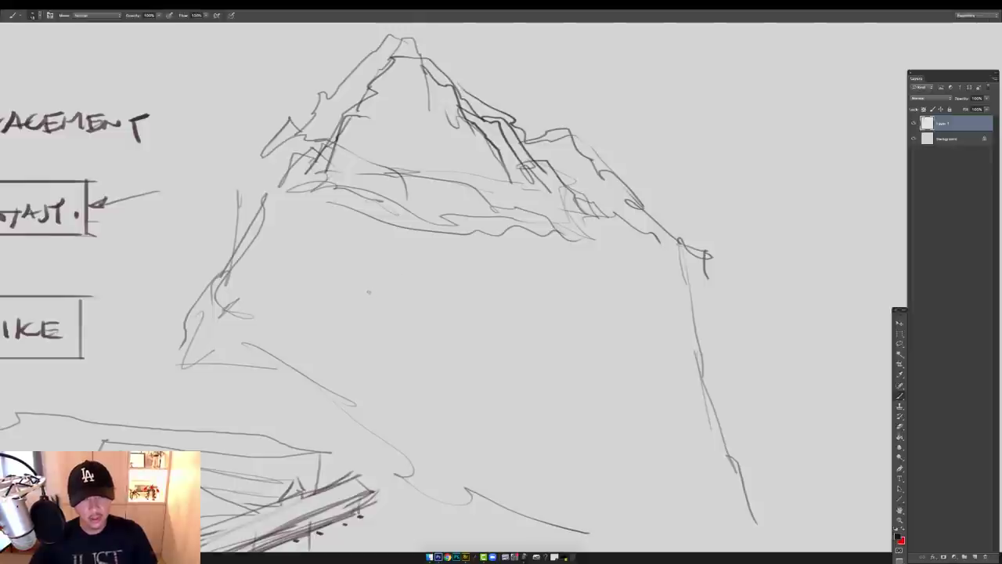
Sketch the corridor's stepped roofline below the mountain as a flat, a descending and a long flat section
mouse_move(301, 274)
mouse_down()
mouse_move(411, 274)
mouse_move(487, 304)
mouse_up()
drag(433, 280, 507, 308)
mouse_move(508, 299)
mouse_down()
mouse_move(452, 297)
mouse_move(548, 306)
mouse_up()
drag(465, 312, 632, 312)
drag(614, 301, 670, 301)
mouse_move(526, 305)
mouse_down()
mouse_move(687, 303)
mouse_move(664, 301)
mouse_up()
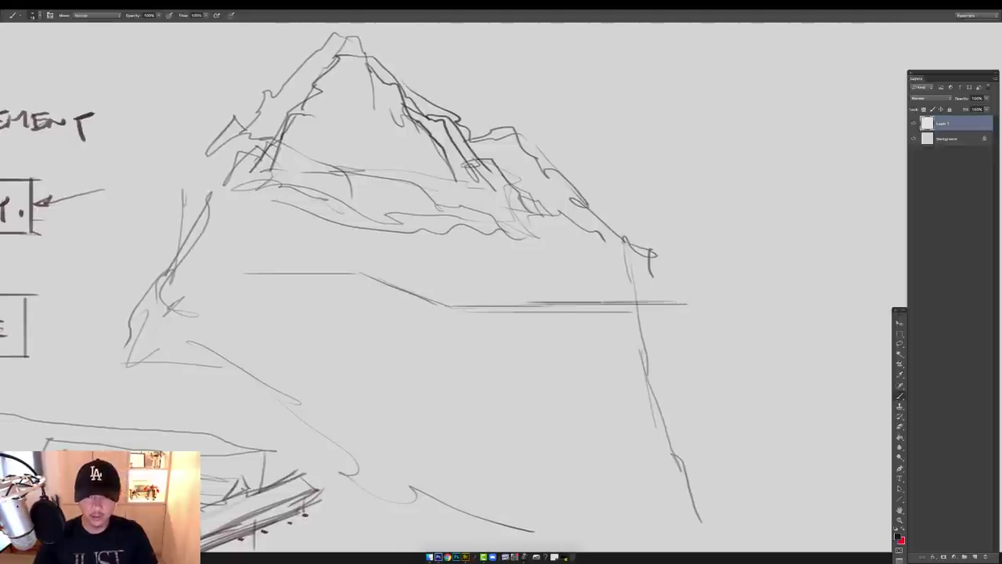
mouse_move(576, 305)
mouse_down()
mouse_move(688, 304)
mouse_move(688, 320)
mouse_move(459, 316)
mouse_up()
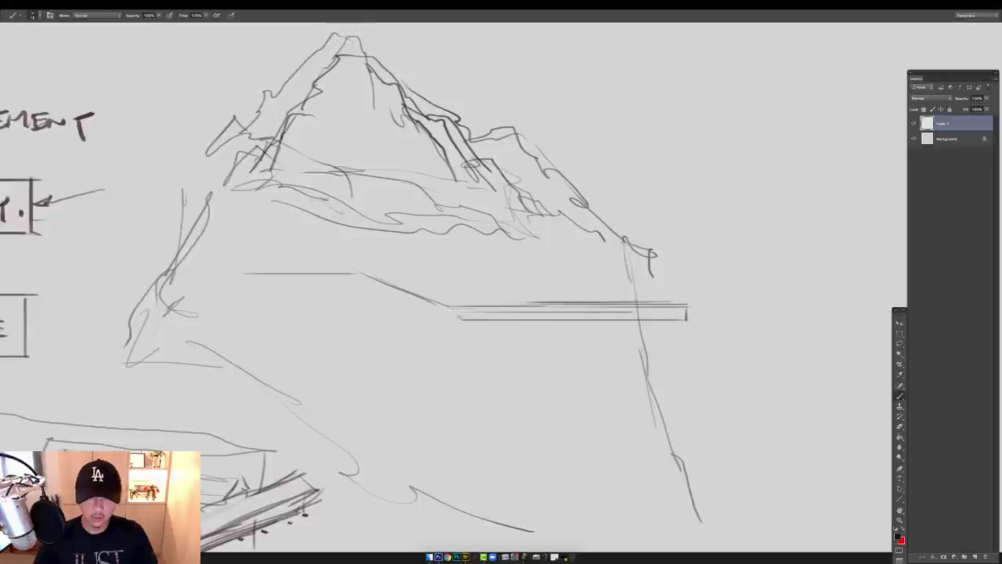
Add a roof band and a lower wall along the corridor sections, rotating the canvas for the angled lines
key(r)
drag(336, 397, 460, 424)
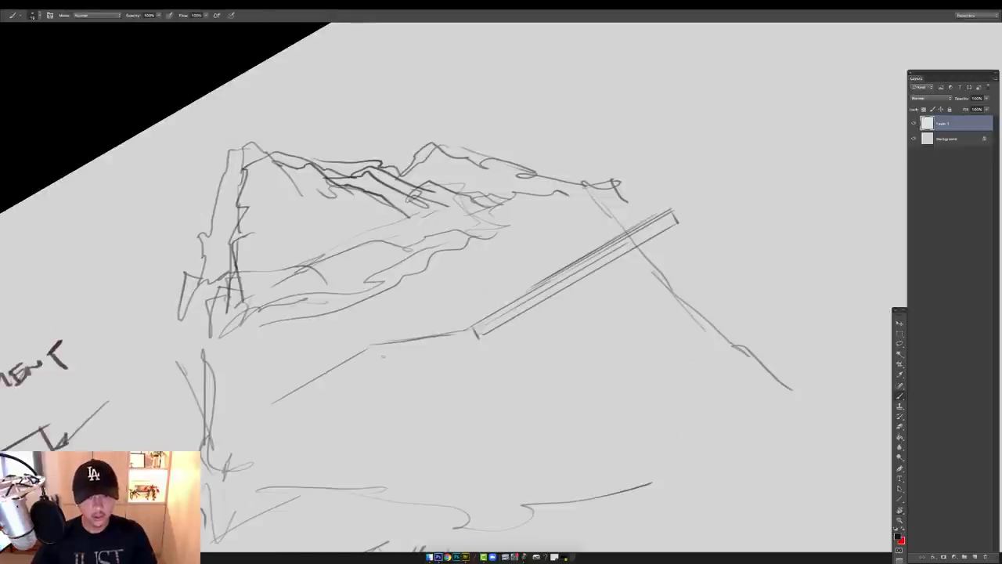
drag(467, 340, 477, 338)
mouse_move(476, 339)
mouse_down()
mouse_move(383, 358)
mouse_move(362, 322)
mouse_move(365, 284)
mouse_move(243, 287)
mouse_move(288, 305)
mouse_move(350, 291)
mouse_move(454, 342)
mouse_up()
key(r)
drag(461, 323, 461, 338)
drag(475, 294, 455, 288)
drag(440, 331, 614, 331)
mouse_move(490, 335)
mouse_down()
mouse_move(665, 331)
mouse_move(624, 328)
mouse_up()
Clean up the corridor's far end with the eraser and draw the first strokes of a gabled end view beside it
key(e)
mouse_move(609, 304)
mouse_down()
mouse_move(640, 302)
mouse_move(673, 332)
mouse_up()
key(b)
drag(718, 295, 639, 296)
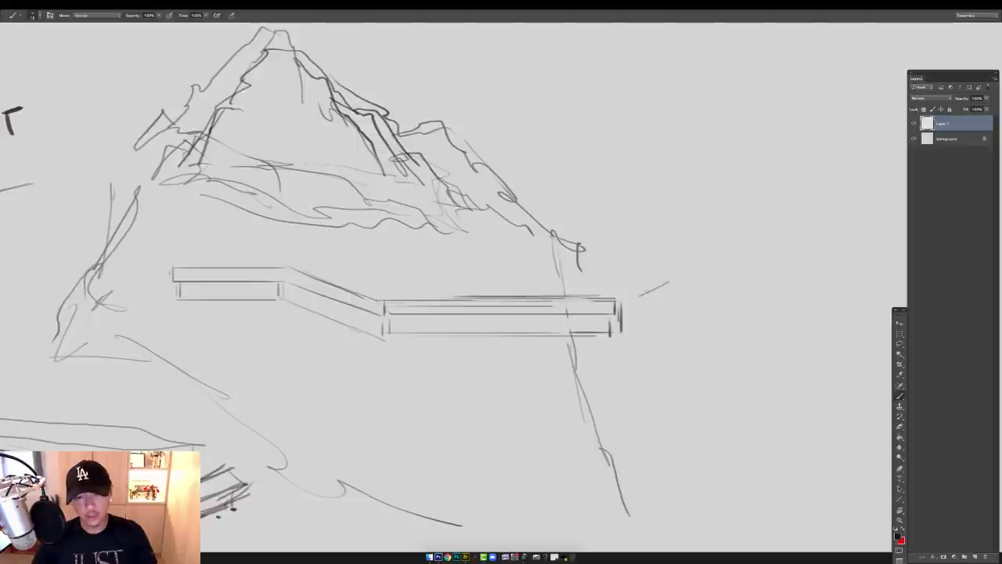
mouse_move(702, 298)
mouse_down()
mouse_move(637, 301)
mouse_move(701, 300)
mouse_move(649, 332)
mouse_move(692, 328)
mouse_up()
Examine the red bridge and tiled covered walkway photos in the reference boards for roof details
key(f)
key(f)
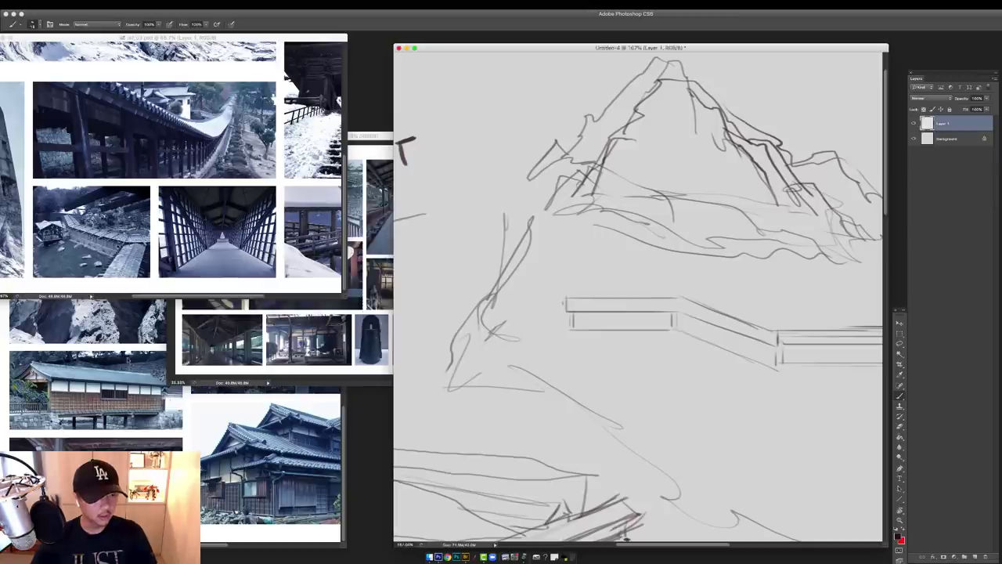
click(147, 433)
drag(260, 333, 184, 405)
key(super+minus)
drag(249, 323, 227, 340)
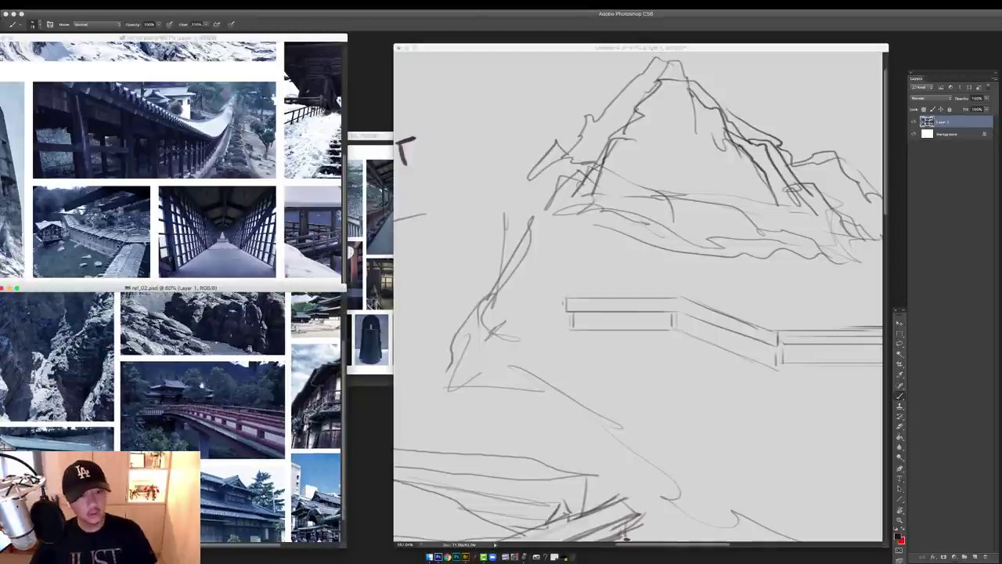
click(153, 213)
super+click(83, 227)
super+click(83, 228)
drag(82, 227, 152, 137)
scroll(92, 231, down, 3)
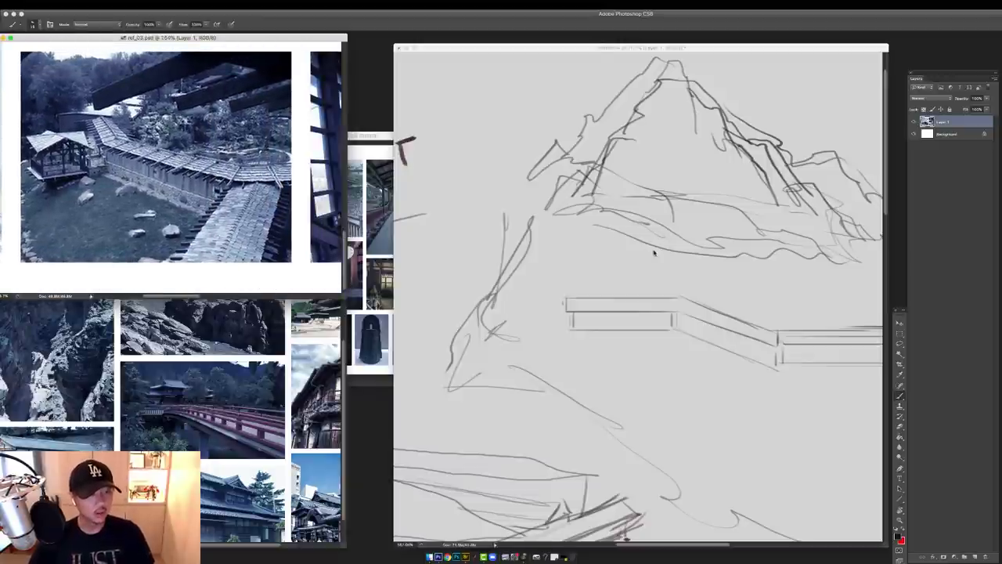
Complete the small gabled end view beside the corridor with its walls, floor line and eaves
drag(654, 252, 438, 233)
drag(689, 302, 623, 288)
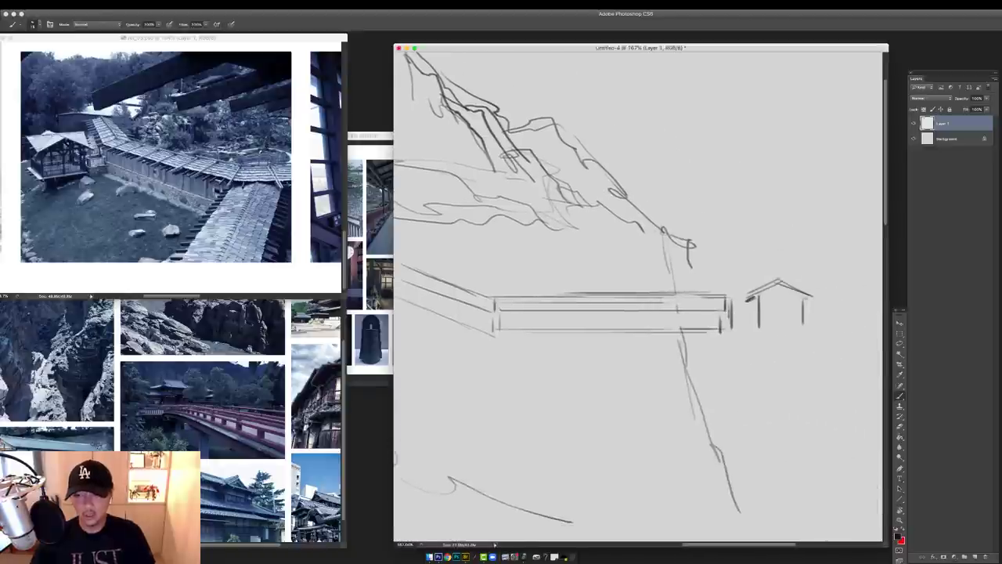
drag(758, 326, 805, 327)
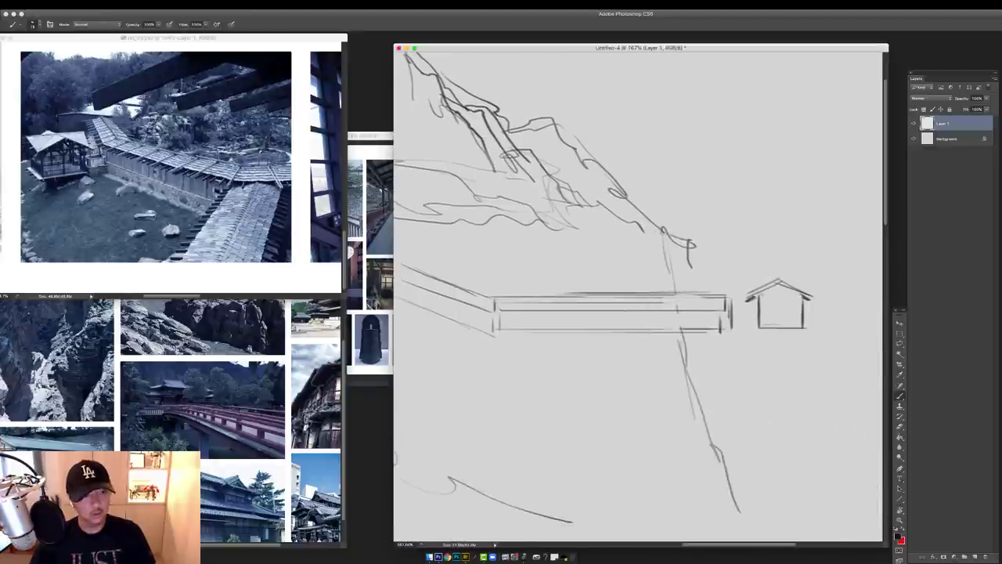
mouse_move(755, 295)
mouse_down()
mouse_move(781, 276)
mouse_move(812, 293)
mouse_up()
Add small ridge marks along the corridor roof and short vertical lines across its roof and wall
click(704, 288)
drag(715, 288, 725, 288)
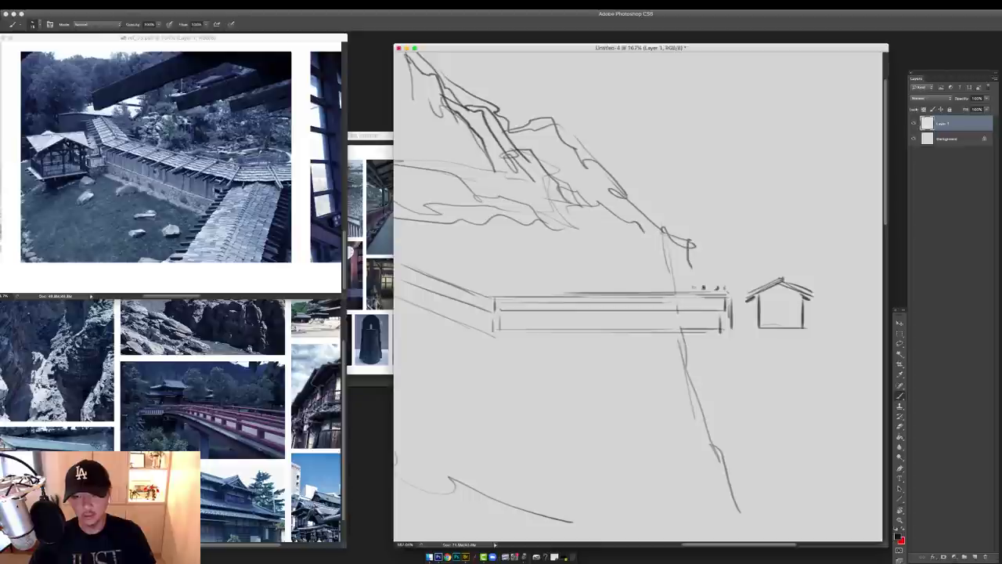
mouse_move(512, 292)
mouse_down()
mouse_move(702, 290)
mouse_move(716, 310)
mouse_up()
drag(693, 299, 693, 315)
drag(703, 299, 703, 312)
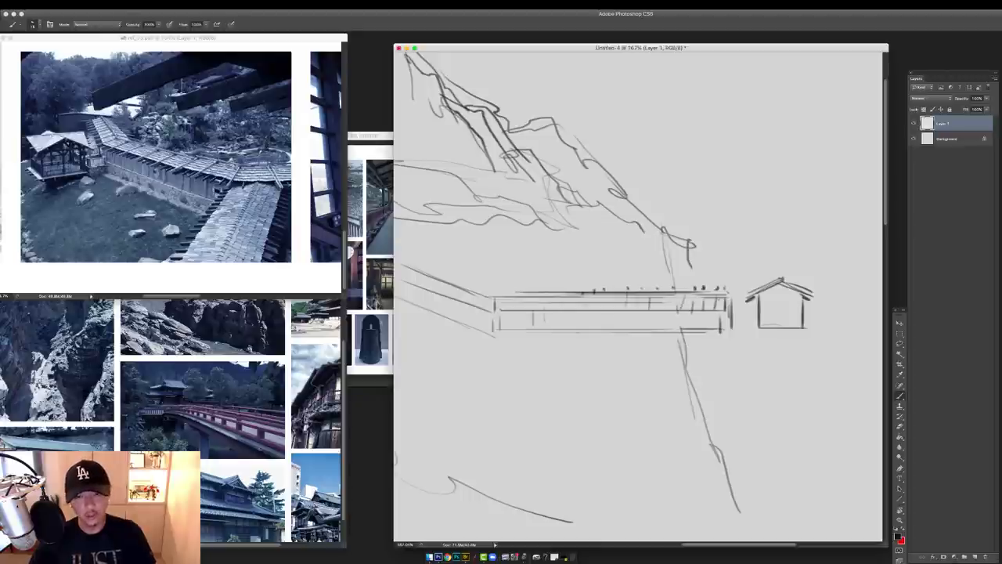
Draw base lines under the corridor and gabled end, and a short connecting wall between them
drag(498, 337, 718, 337)
mouse_move(725, 326)
mouse_down()
mouse_move(725, 334)
mouse_move(763, 330)
mouse_up()
drag(731, 337, 755, 335)
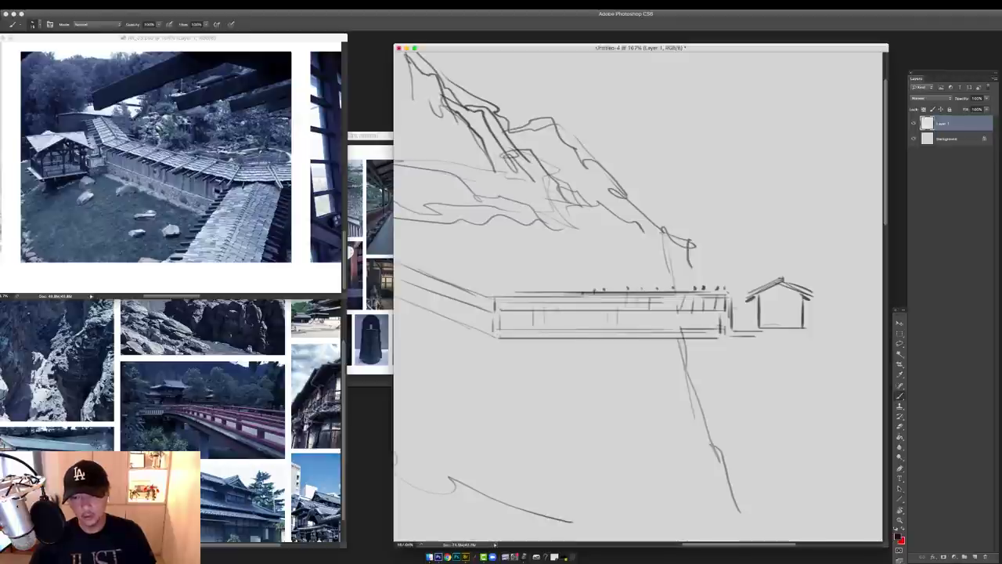
drag(732, 301, 770, 291)
drag(760, 331, 812, 331)
mouse_move(752, 342)
mouse_down()
mouse_move(807, 342)
mouse_move(761, 342)
mouse_up()
drag(763, 337, 661, 314)
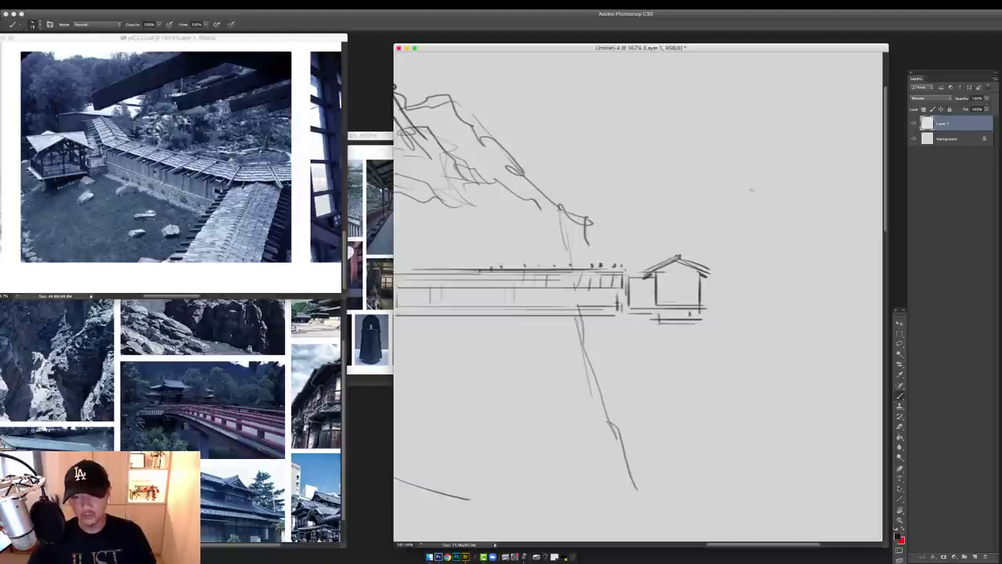
Sketch the steep facing canyon wall beyond the gabled end, narrowing to a V-shaped gorge below the corridor
mouse_move(764, 122)
mouse_down()
mouse_move(715, 469)
mouse_move(750, 182)
mouse_move(735, 288)
mouse_move(675, 515)
mouse_up()
mouse_move(680, 430)
mouse_down()
mouse_move(666, 355)
mouse_move(643, 465)
mouse_up()
drag(624, 423, 644, 465)
mouse_move(592, 344)
mouse_down()
mouse_move(615, 392)
mouse_move(606, 342)
mouse_up()
drag(606, 333, 630, 495)
drag(665, 404, 665, 482)
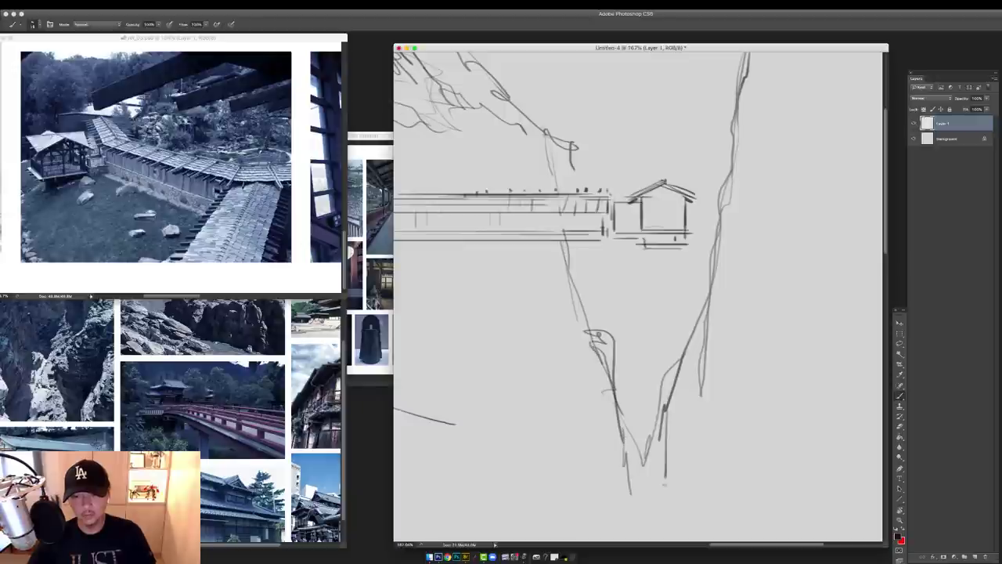
drag(665, 426, 671, 475)
drag(682, 257, 685, 312)
drag(711, 217, 699, 319)
mouse_move(741, 208)
mouse_down()
mouse_move(765, 181)
mouse_move(811, 174)
mouse_up()
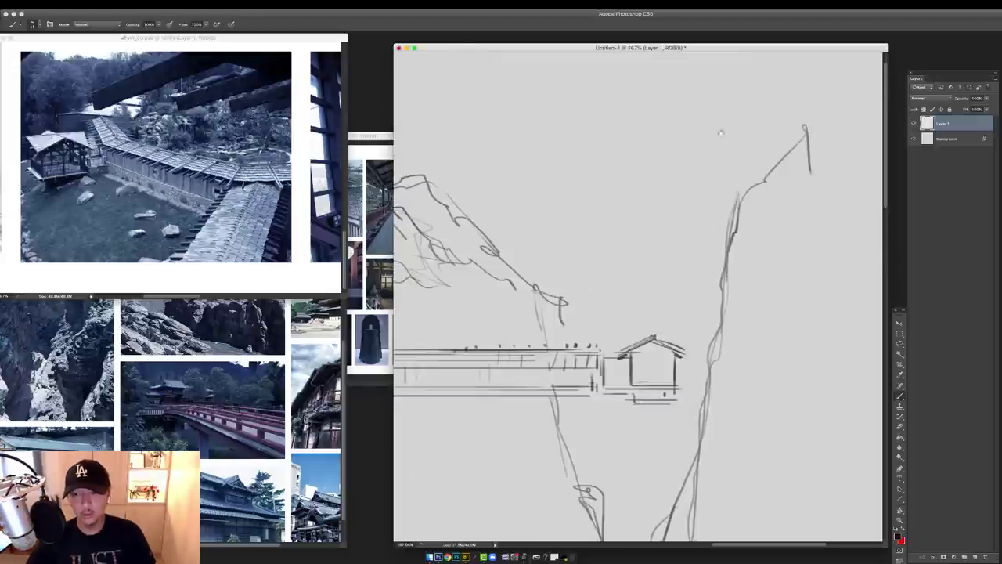
Draw curved wind lines and small dots in the sky, and extend the distant ridge down to the corridor roof
drag(720, 132, 765, 164)
drag(612, 162, 704, 142)
drag(603, 202, 730, 160)
drag(637, 234, 751, 198)
drag(621, 257, 729, 233)
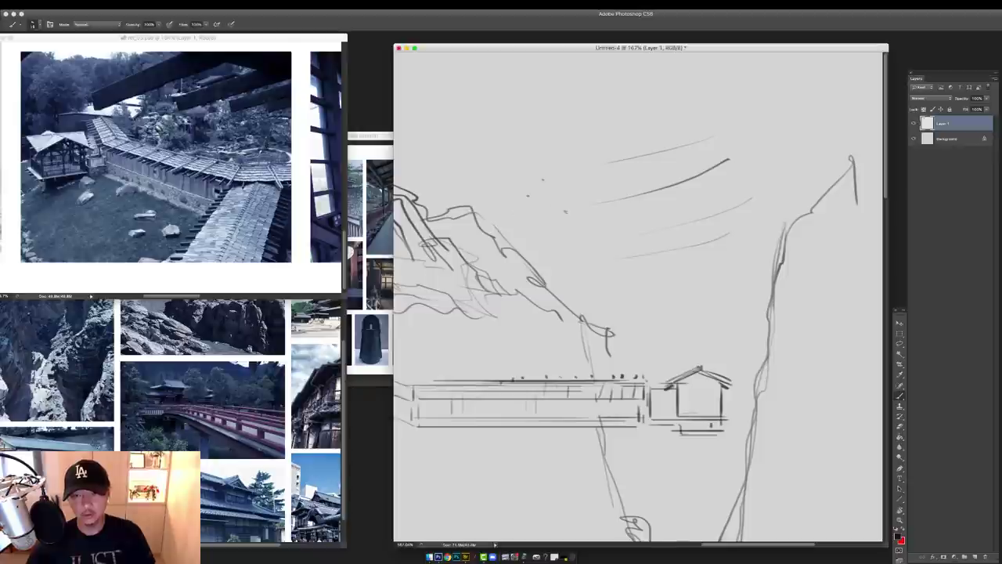
drag(656, 229, 656, 185)
drag(552, 248, 594, 289)
drag(591, 281, 603, 340)
Strengthen the stepped platform lines beneath the gabled end of the corridor
drag(738, 245, 643, 188)
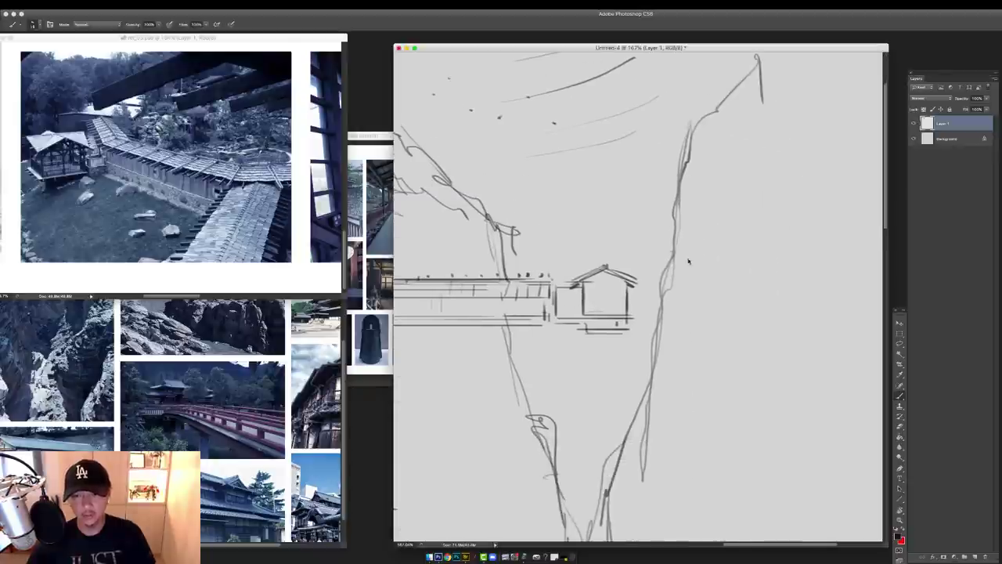
right_click(689, 262)
key(super+plus)
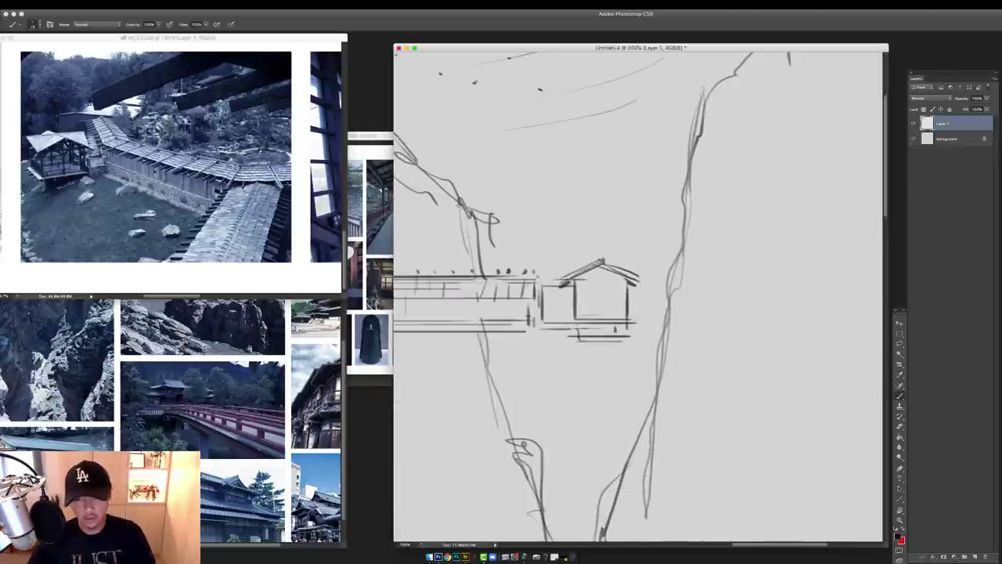
drag(589, 328, 635, 328)
mouse_move(635, 321)
mouse_down()
mouse_move(635, 329)
mouse_move(641, 290)
mouse_move(651, 303)
mouse_up()
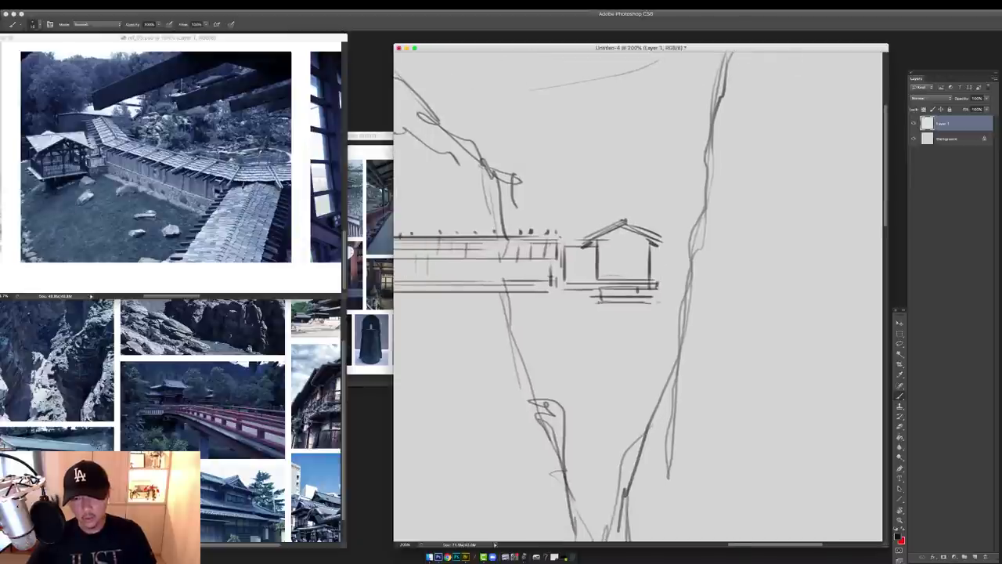
Examine the raised pavilion with its railing in the walkway photo of the ref_03 reference board
click(254, 386)
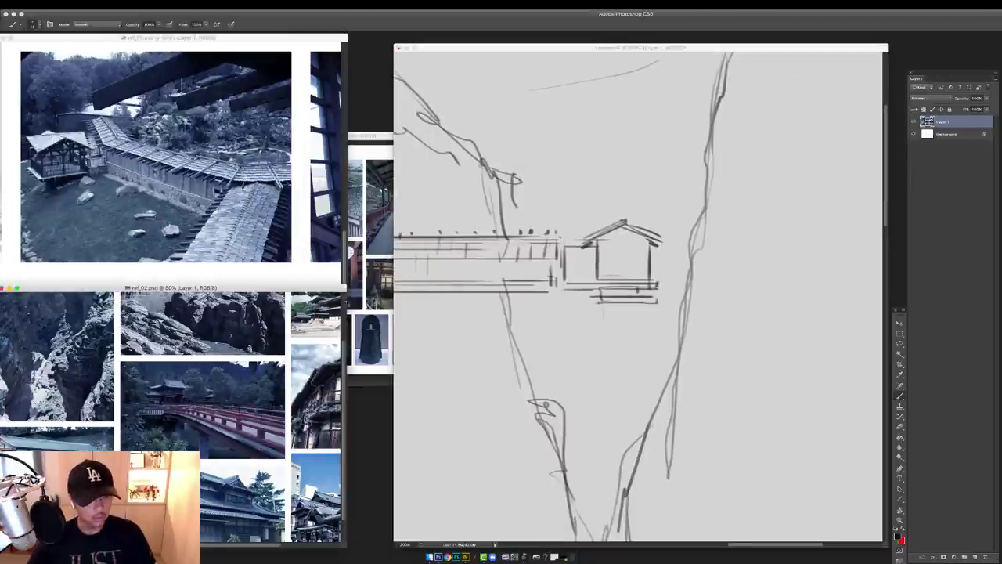
click(360, 297)
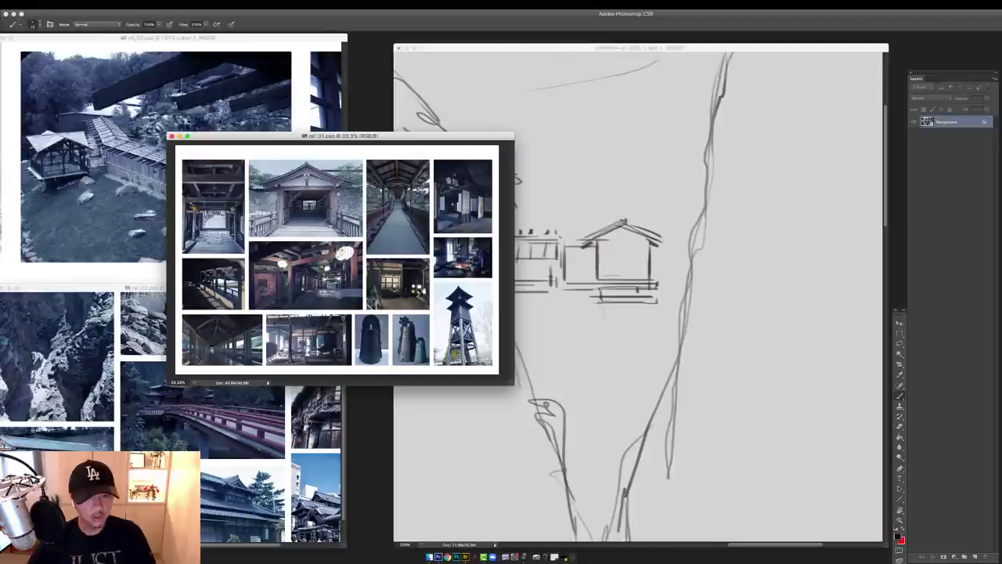
click(103, 204)
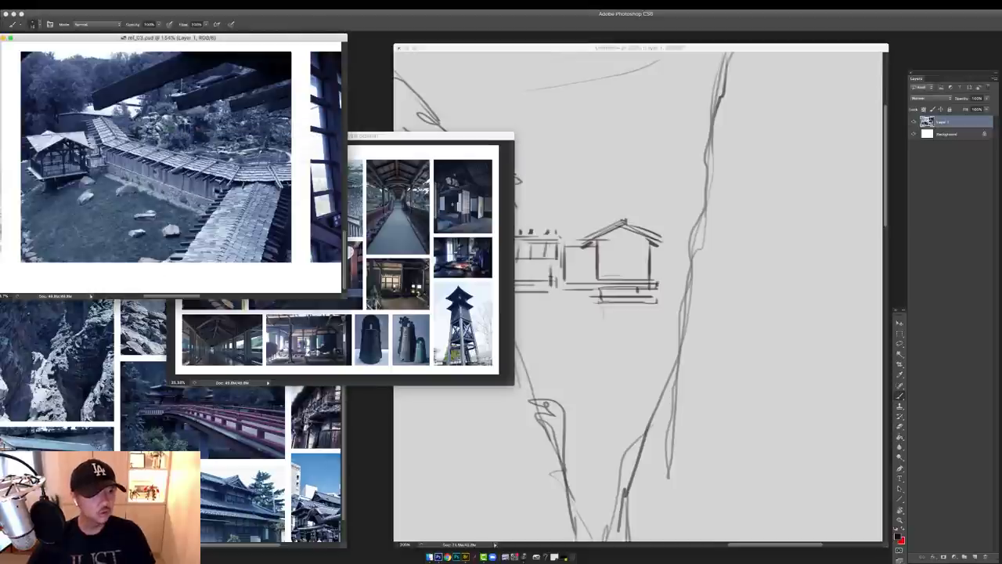
super+click(70, 166)
drag(47, 177, 230, 169)
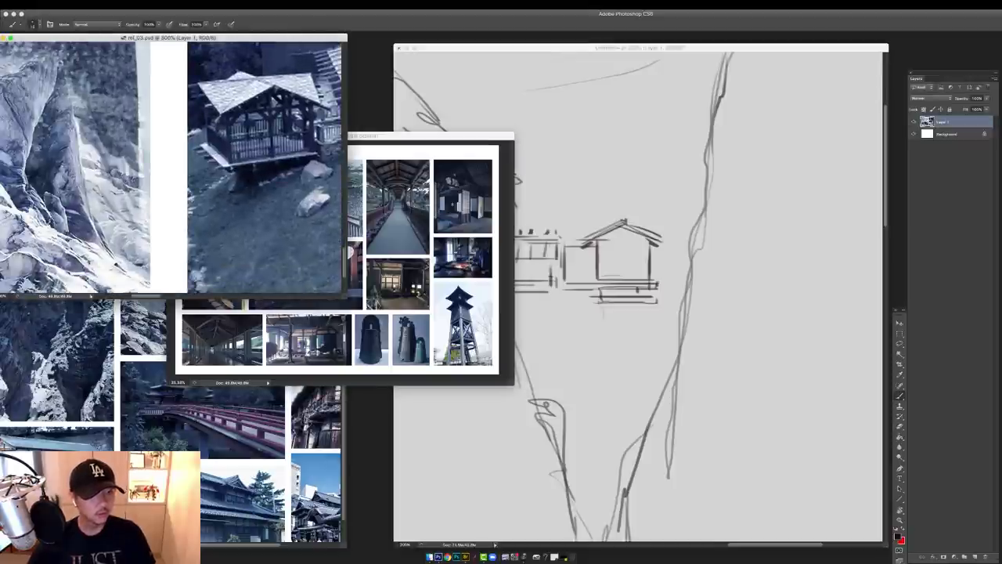
Examine the long timber building raised on short stilts in the ref_02 reference board up close
click(165, 390)
drag(228, 370, 250, 341)
super+click(94, 442)
super+click(94, 442)
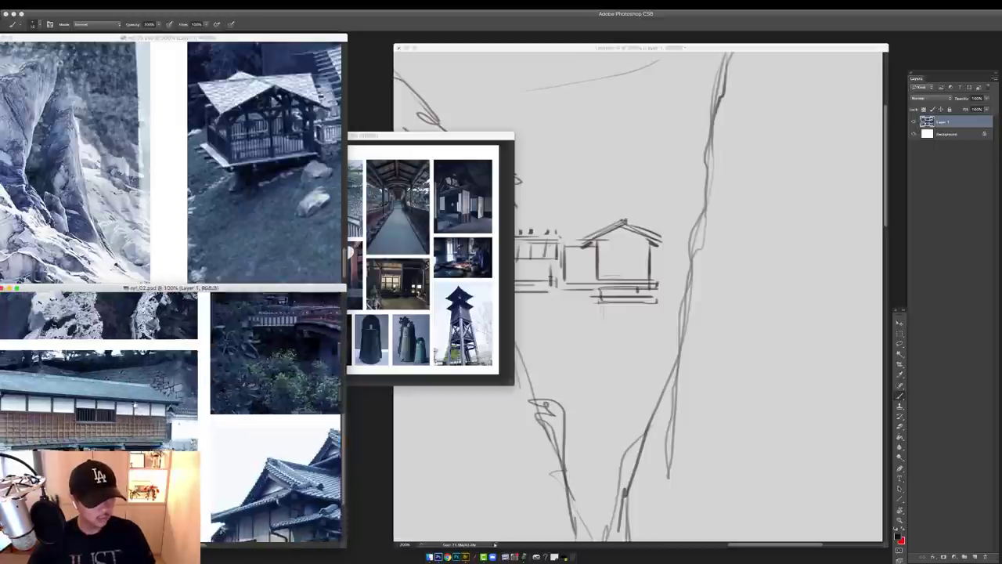
mouse_move(219, 452)
mouse_down()
mouse_move(223, 378)
mouse_move(239, 392)
mouse_up()
Outline the lowest platform slab under the gabled end and draw a thin vertical support line down into the gorge
click(681, 286)
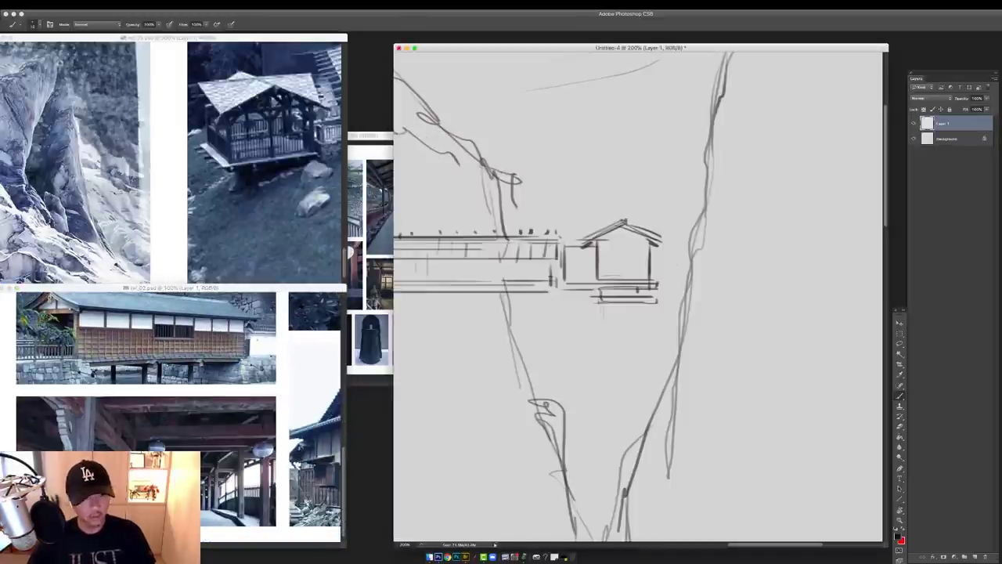
drag(594, 301, 650, 302)
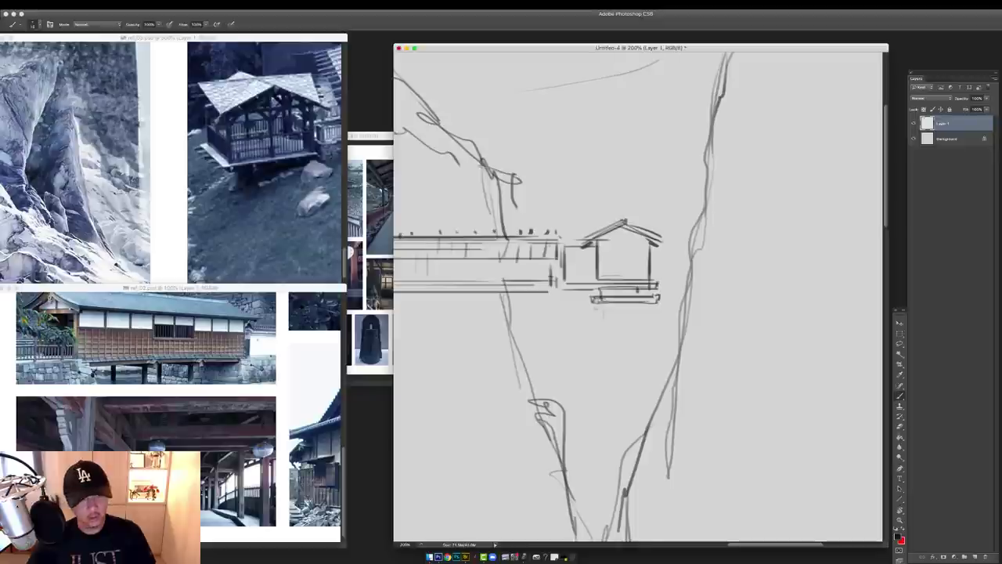
drag(600, 345, 600, 517)
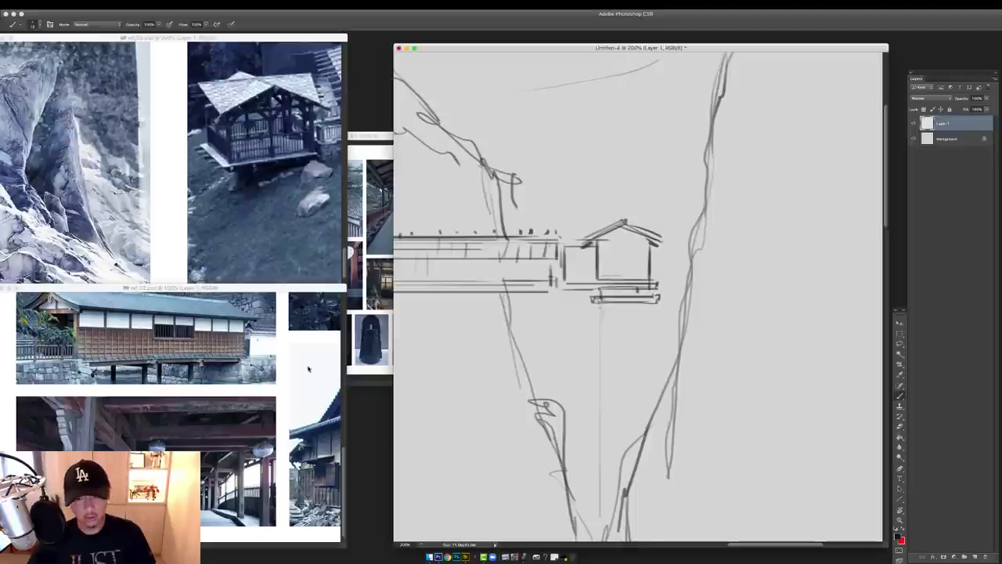
Look through ref_02, then show the wooden tower in ref_01 at 100% and place that board beside the canyon sketch
click(308, 369)
drag(308, 369, 31, 356)
drag(134, 528, 134, 494)
click(373, 235)
super+click(463, 312)
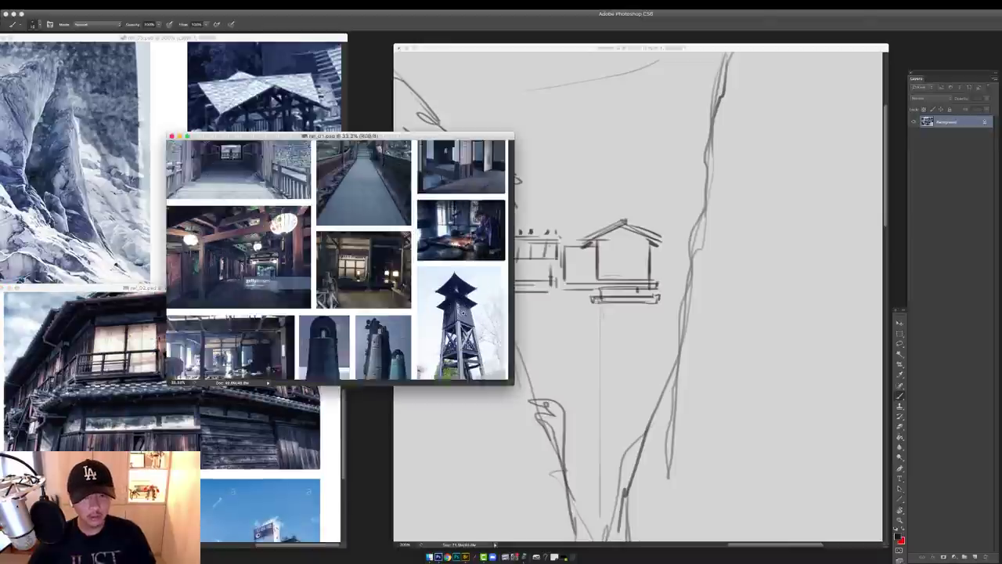
super+click(462, 312)
mouse_move(462, 312)
mouse_down()
mouse_move(437, 256)
mouse_move(345, 224)
mouse_up()
super+click(402, 281)
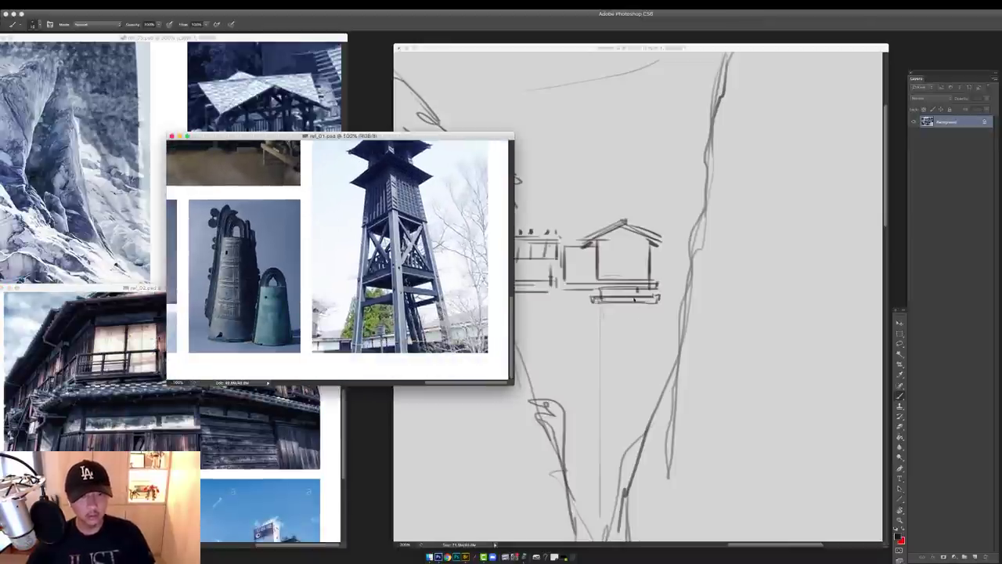
click(660, 313)
drag(381, 136, 257, 137)
Draw paired vertical lines for two tall support posts running from the gabled end's platform down into the gorge
drag(646, 303, 647, 426)
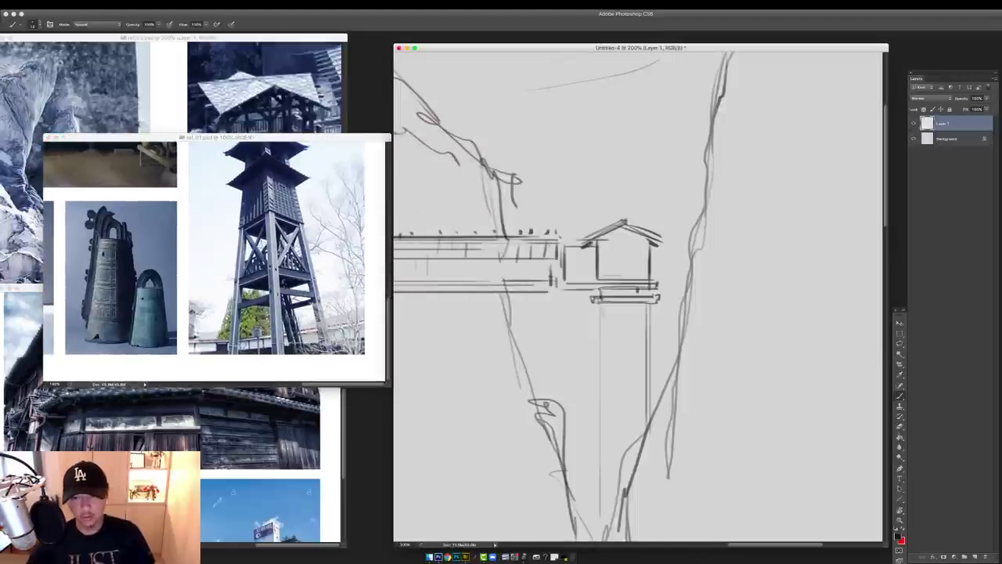
mouse_move(602, 304)
mouse_down()
mouse_move(603, 517)
mouse_move(603, 495)
mouse_up()
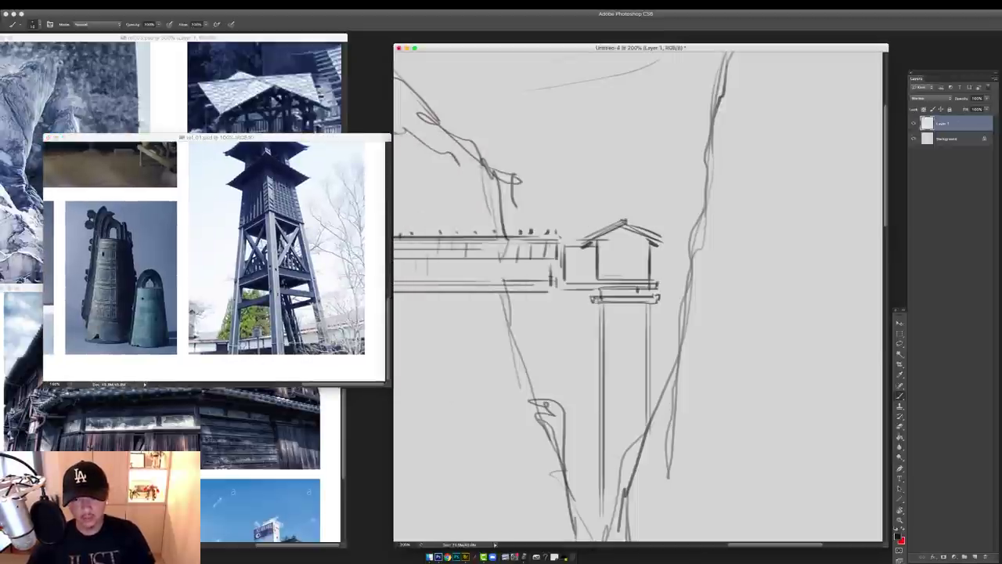
drag(643, 305, 643, 373)
drag(607, 304, 607, 504)
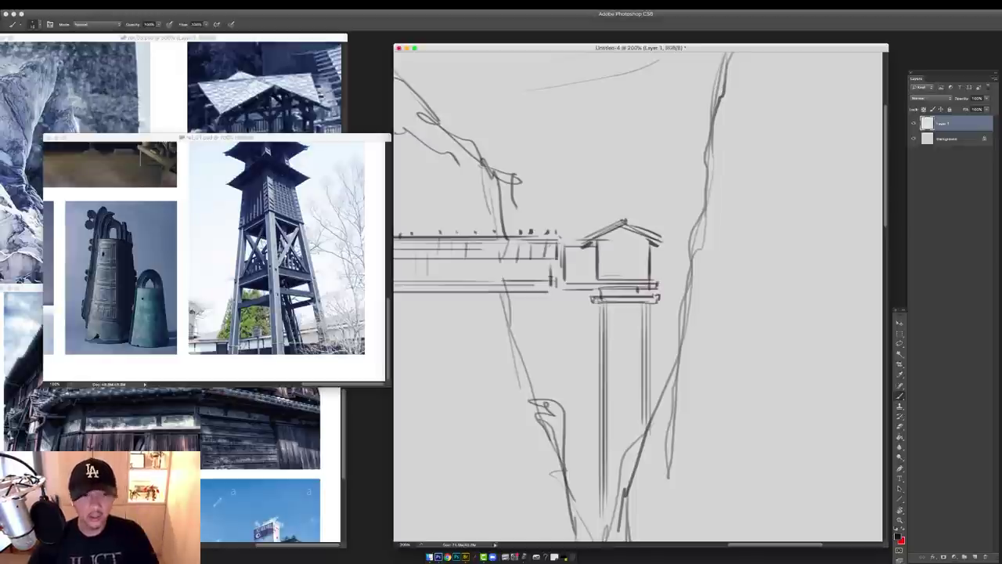
Add horizontal crossbeams between the two tall posts and brace them across to the canyon walls, following the tower reference
click(283, 179)
click(618, 321)
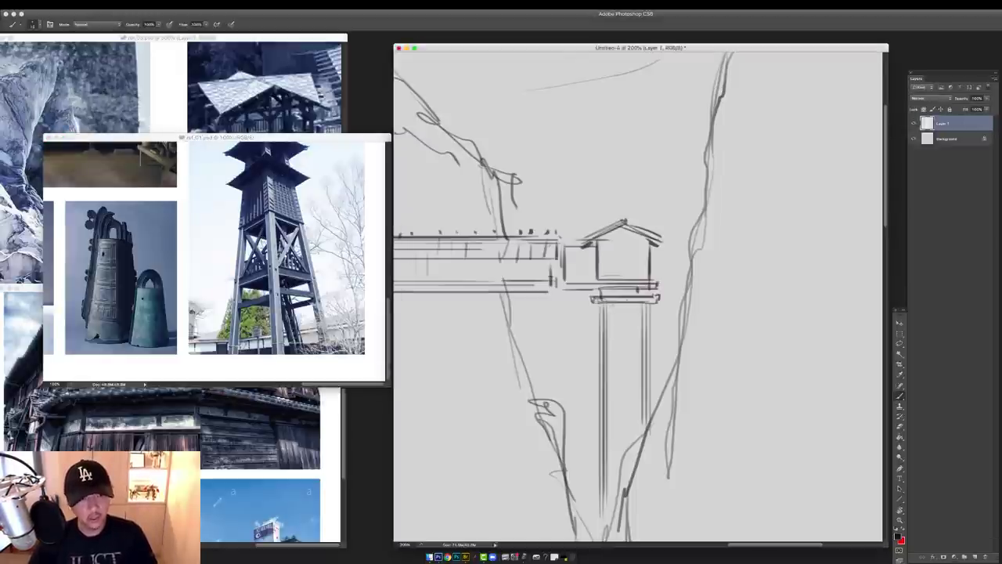
mouse_move(606, 307)
mouse_down()
mouse_move(646, 308)
mouse_move(645, 330)
mouse_up()
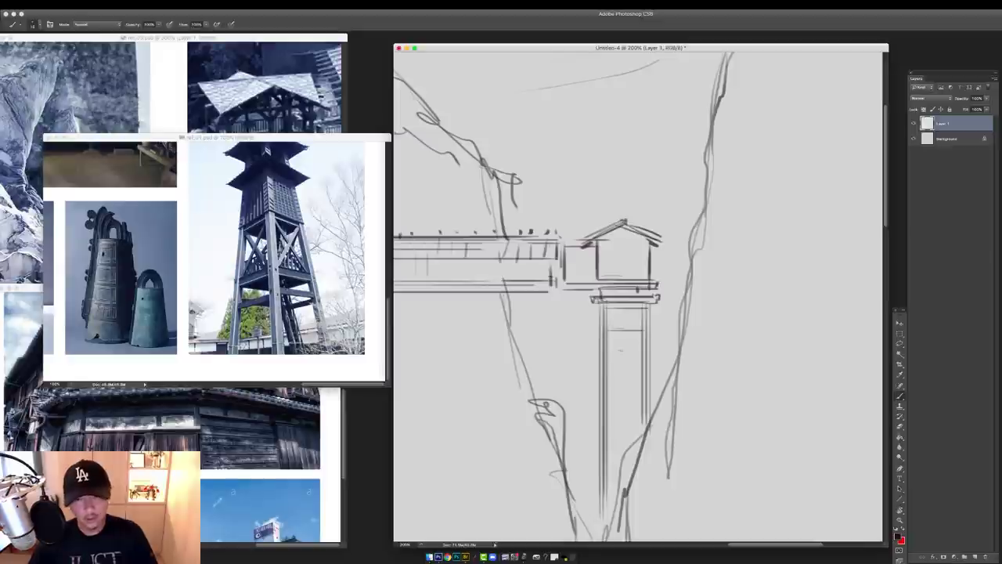
drag(627, 396, 609, 396)
drag(605, 415, 605, 476)
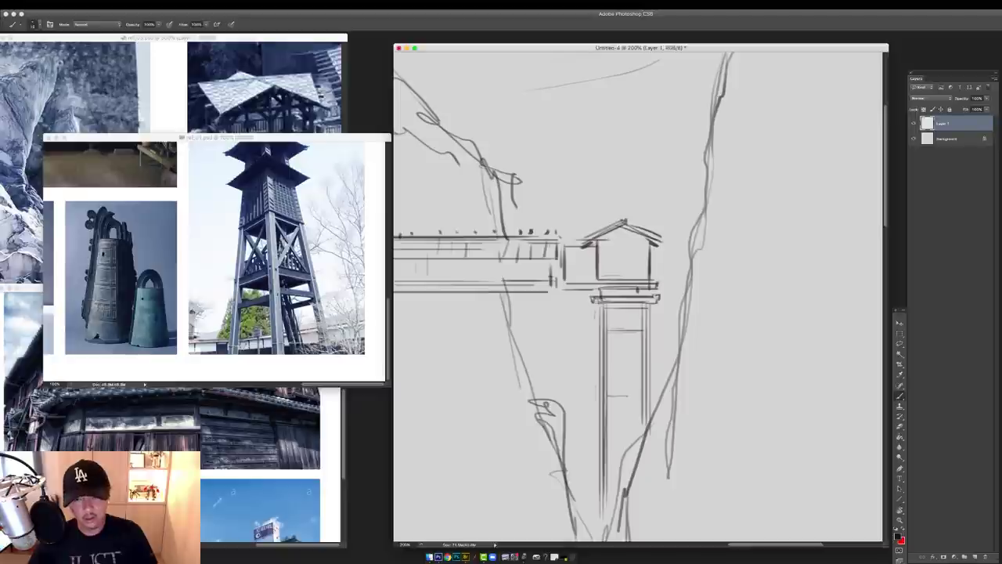
drag(601, 408, 564, 410)
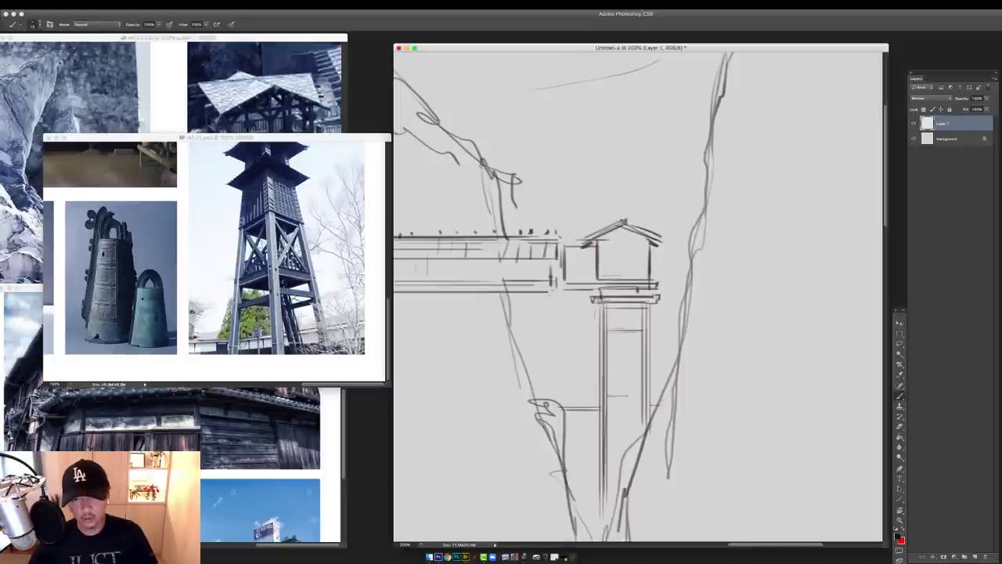
Draw vertical support posts beneath the corridor down to the cliff ledge and strengthen the platform edge under the gabled end
mouse_move(567, 299)
mouse_down()
mouse_move(510, 299)
mouse_move(562, 410)
mouse_up()
drag(551, 297, 551, 398)
drag(517, 302, 512, 337)
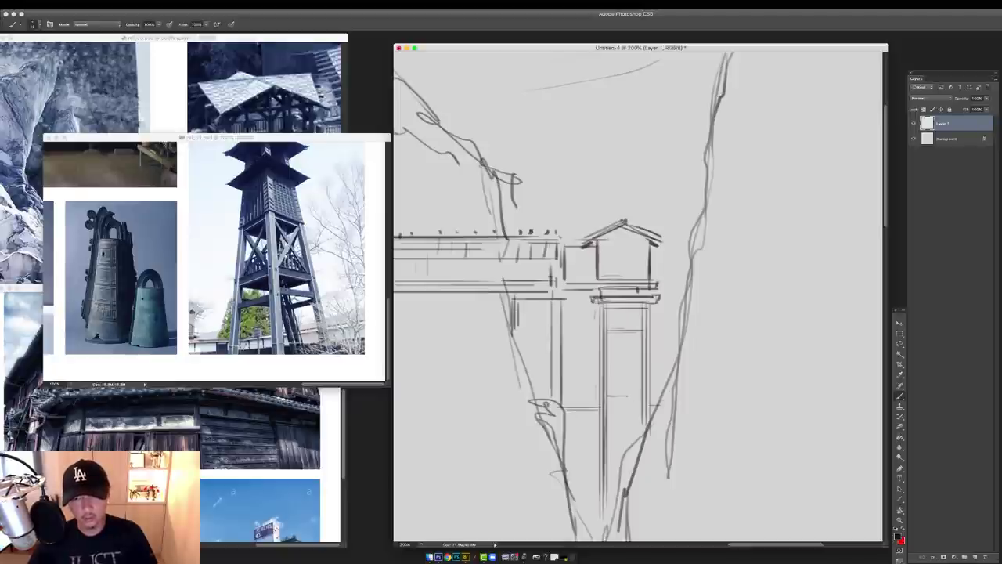
drag(608, 294, 664, 303)
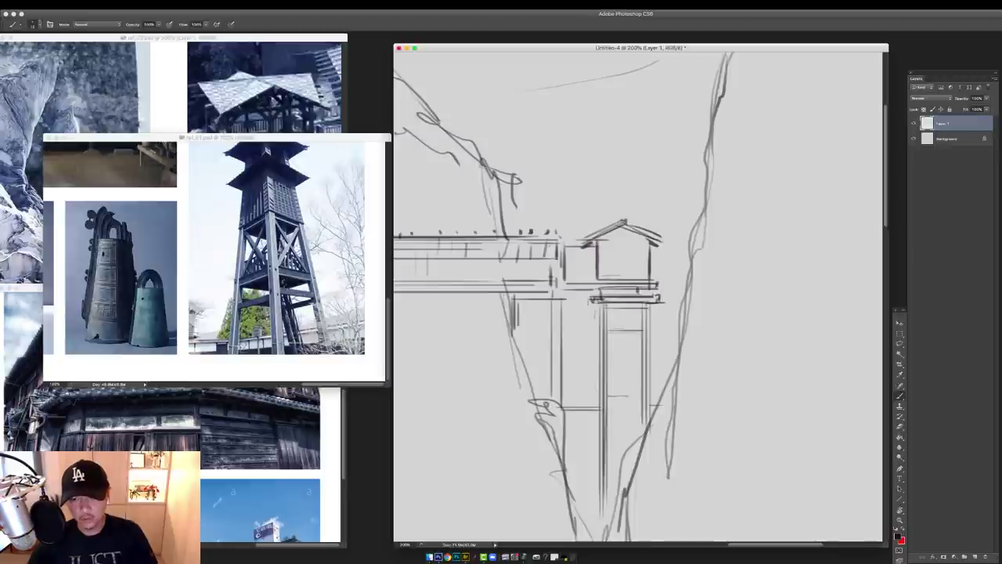
Reinforce the tower's support posts and sketch a diagonal brace under the end of the bridge
drag(600, 302, 600, 425)
drag(653, 304, 652, 437)
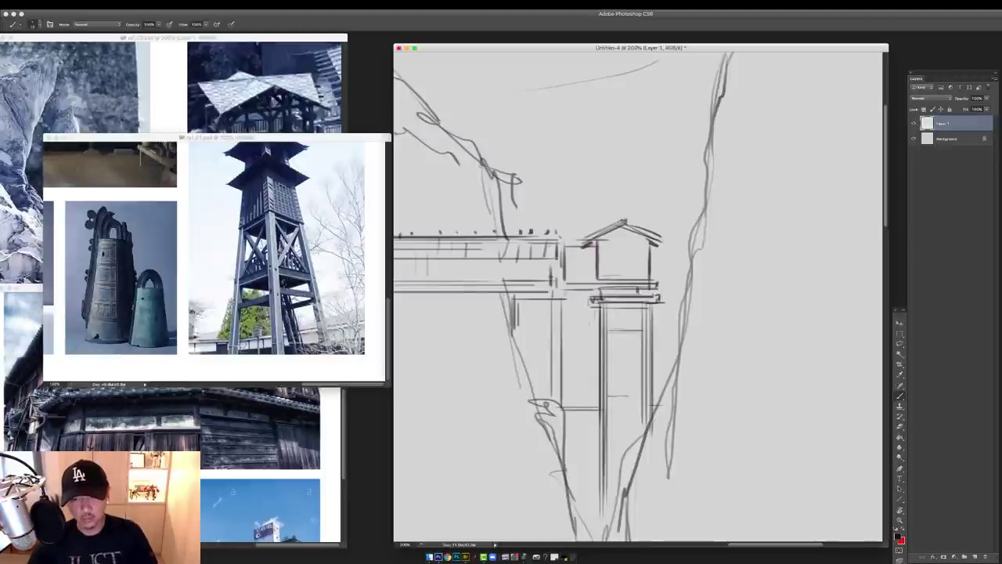
mouse_move(564, 301)
mouse_down()
mouse_move(563, 381)
mouse_move(549, 413)
mouse_move(512, 305)
mouse_move(513, 318)
mouse_up()
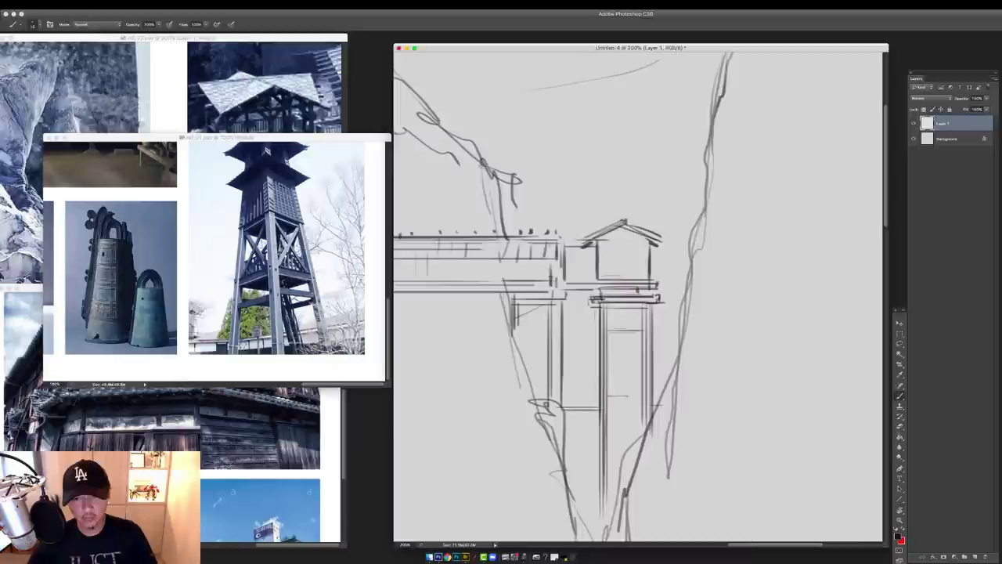
drag(597, 306, 637, 306)
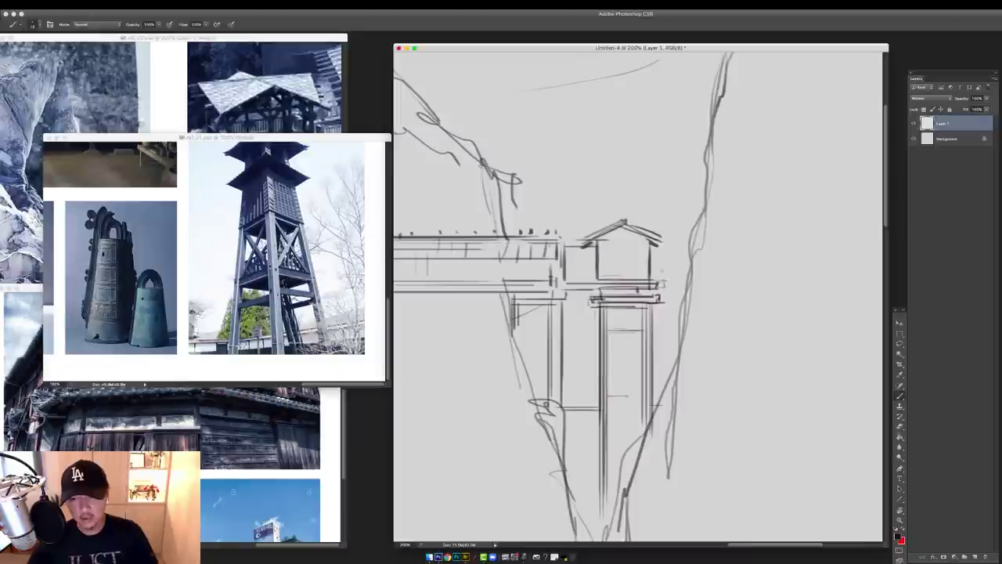
Darken the tower's platform edge and add cross-beams and outer lines to its upper posts
drag(562, 280, 653, 290)
mouse_move(640, 310)
mouse_down()
mouse_move(641, 344)
mouse_move(650, 345)
mouse_up()
mouse_move(608, 311)
mouse_down()
mouse_move(607, 344)
mouse_move(638, 345)
mouse_up()
mouse_move(641, 314)
mouse_down()
mouse_move(641, 353)
mouse_move(650, 347)
mouse_up()
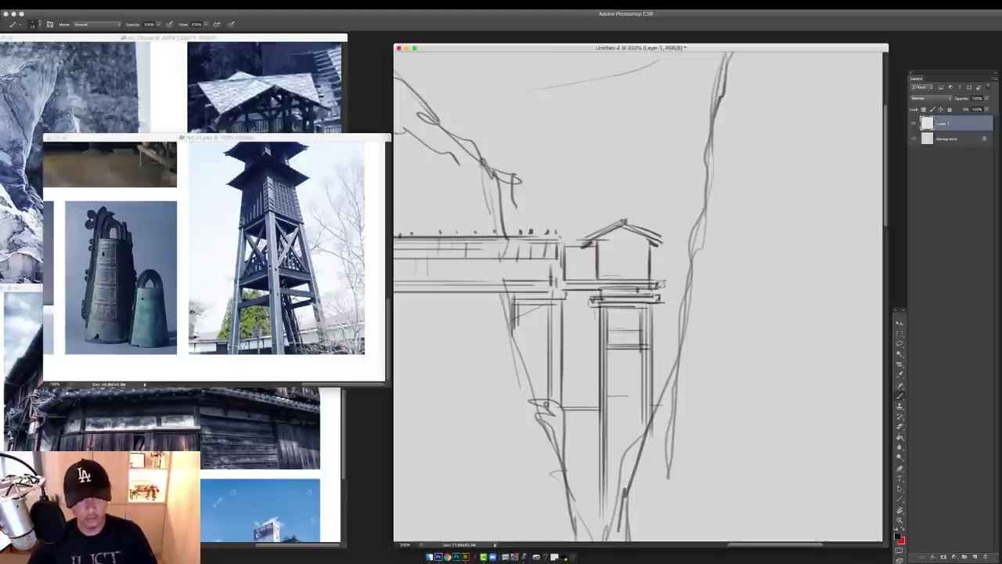
drag(593, 305, 593, 351)
drag(655, 304, 655, 351)
drag(608, 310, 608, 332)
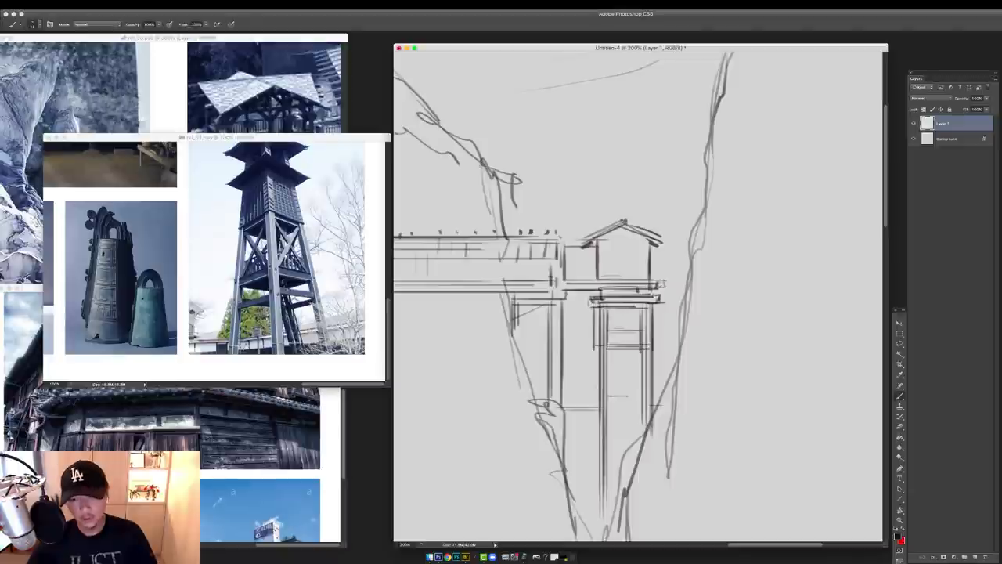
Draw a lower beam line beneath the bridge's straight section and a small arrow pointing at the right cliff
alt+click(581, 293)
mouse_move(598, 252)
mouse_down()
mouse_move(666, 262)
mouse_move(668, 285)
mouse_up()
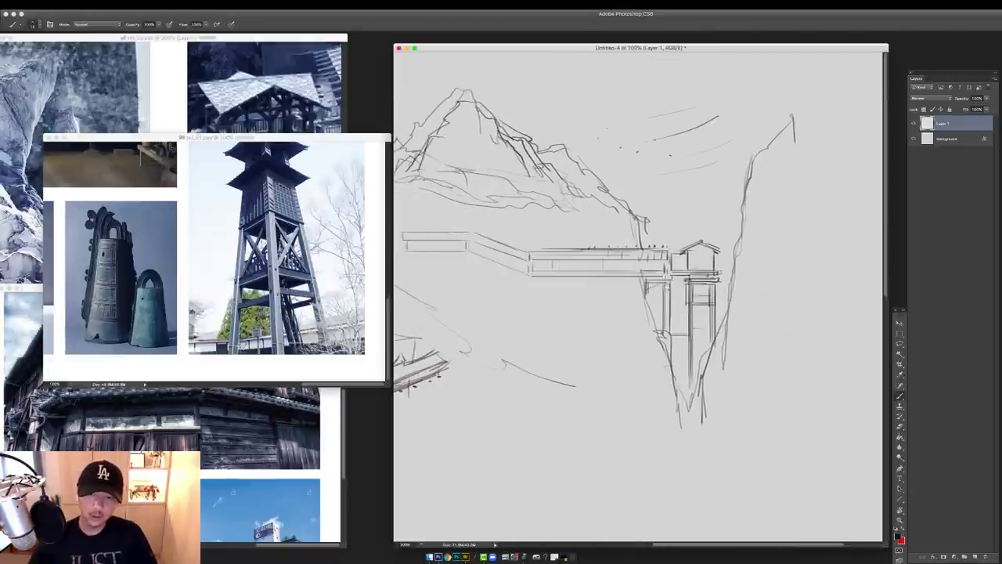
drag(555, 282, 642, 283)
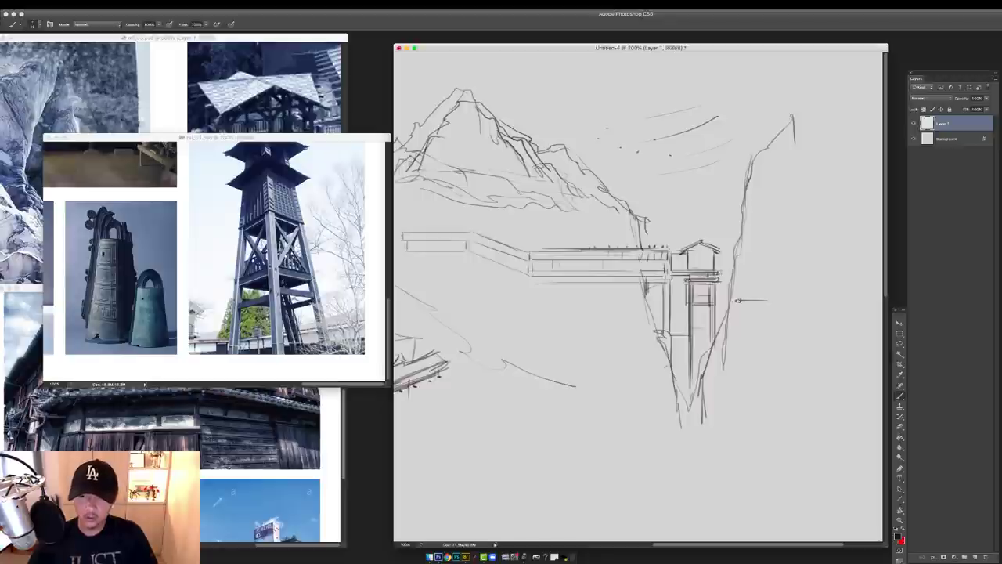
Sketch short support posts and one tall double post beneath the bridge's straight section
drag(581, 254, 611, 254)
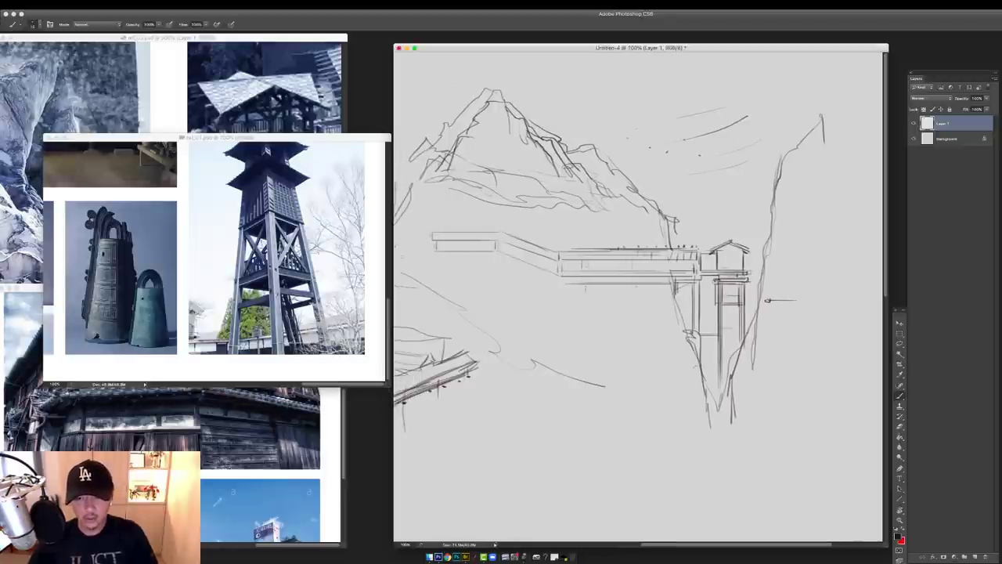
drag(571, 288, 575, 330)
drag(615, 289, 619, 330)
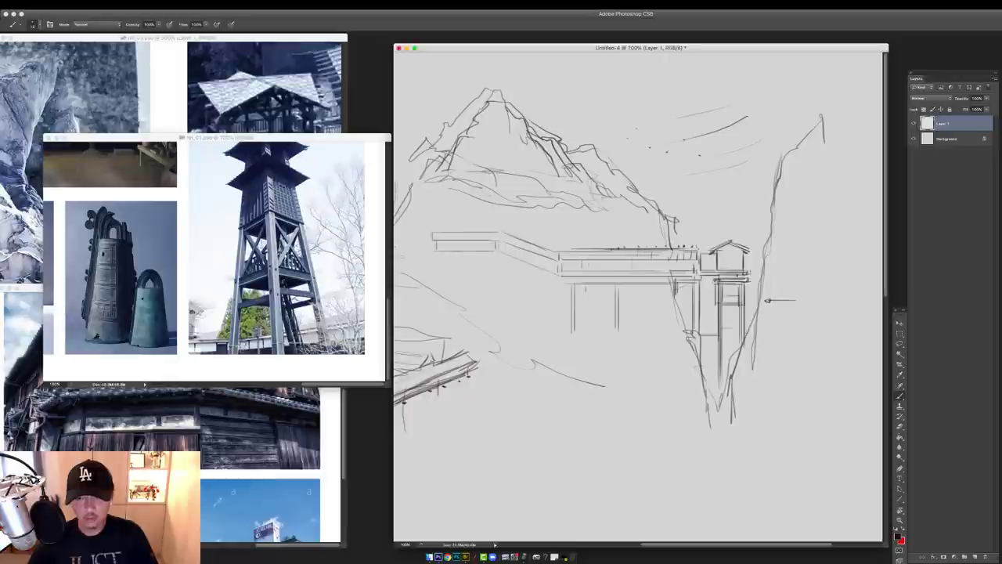
drag(670, 284, 669, 328)
drag(644, 290, 643, 431)
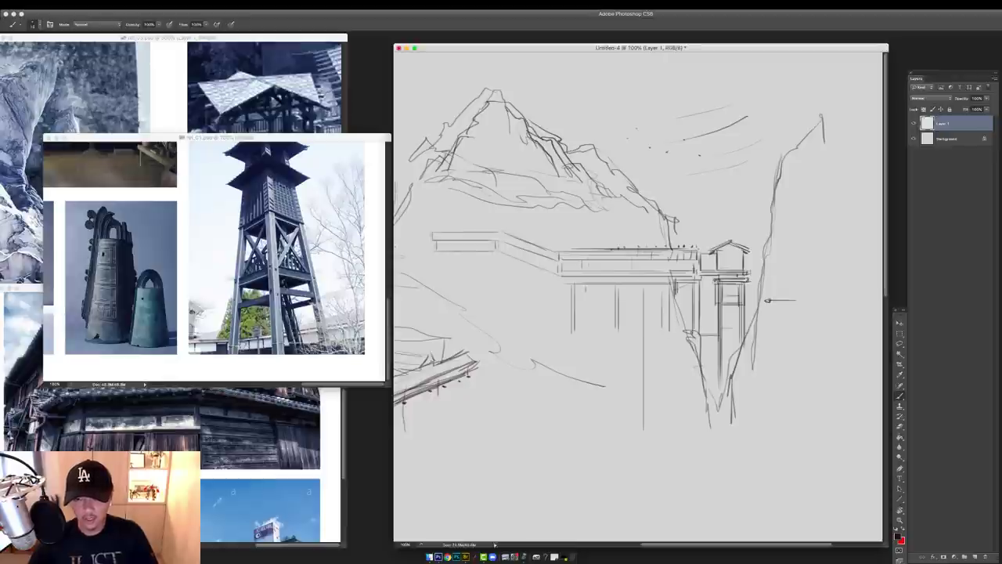
drag(646, 291, 646, 432)
drag(598, 282, 603, 324)
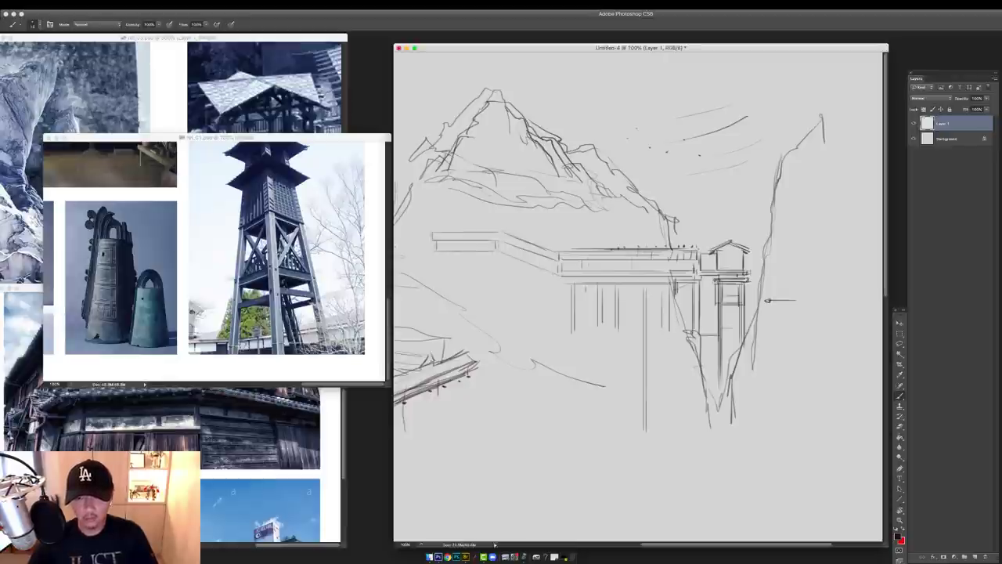
Sketch short posts under the bridge's sloped and far sections, plus a second tall double post where they meet
drag(522, 265, 521, 282)
drag(767, 300, 821, 300)
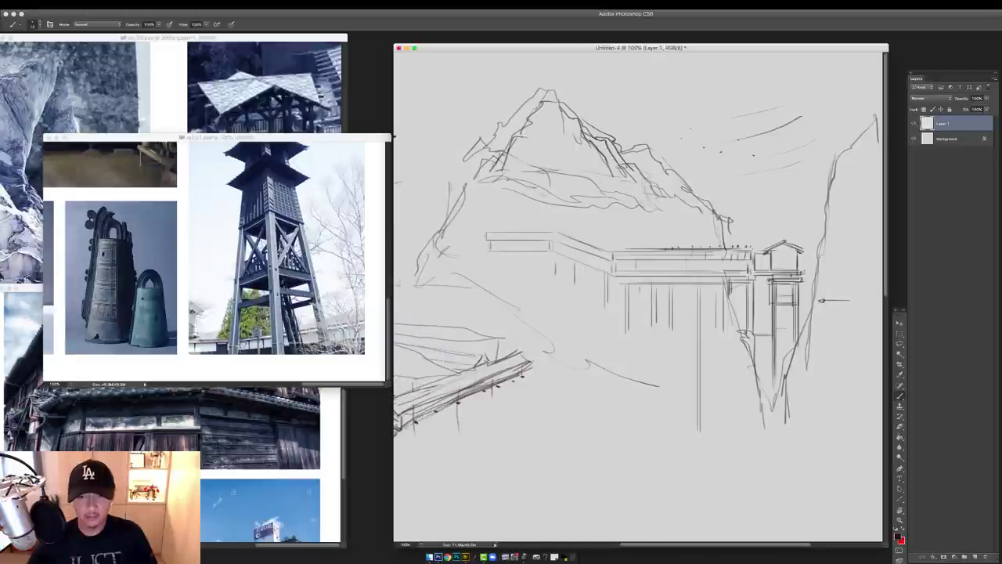
mouse_move(513, 248)
mouse_down()
mouse_move(513, 268)
mouse_move(546, 269)
mouse_up()
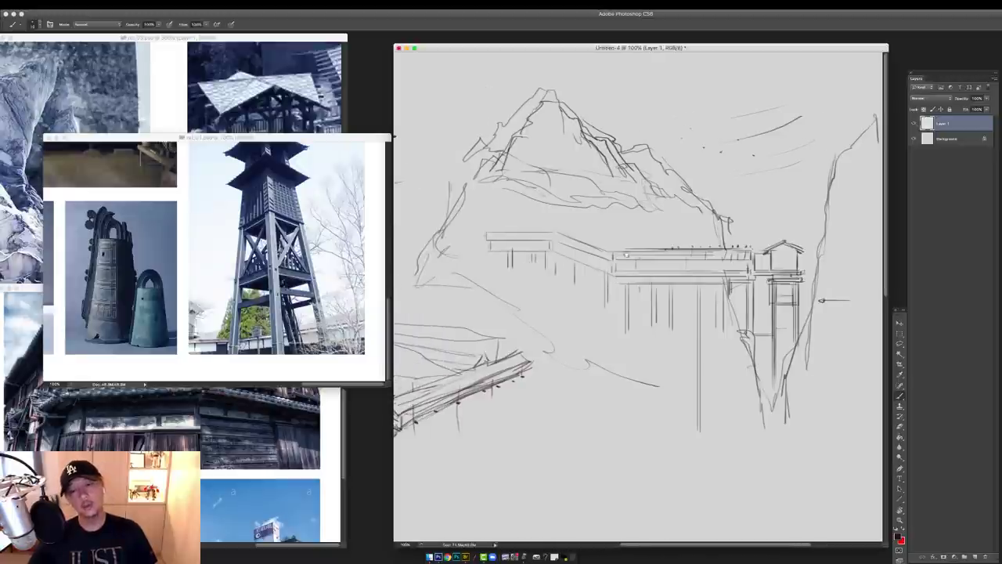
mouse_move(627, 254)
mouse_down()
mouse_move(604, 247)
mouse_move(556, 404)
mouse_up()
drag(553, 364, 553, 406)
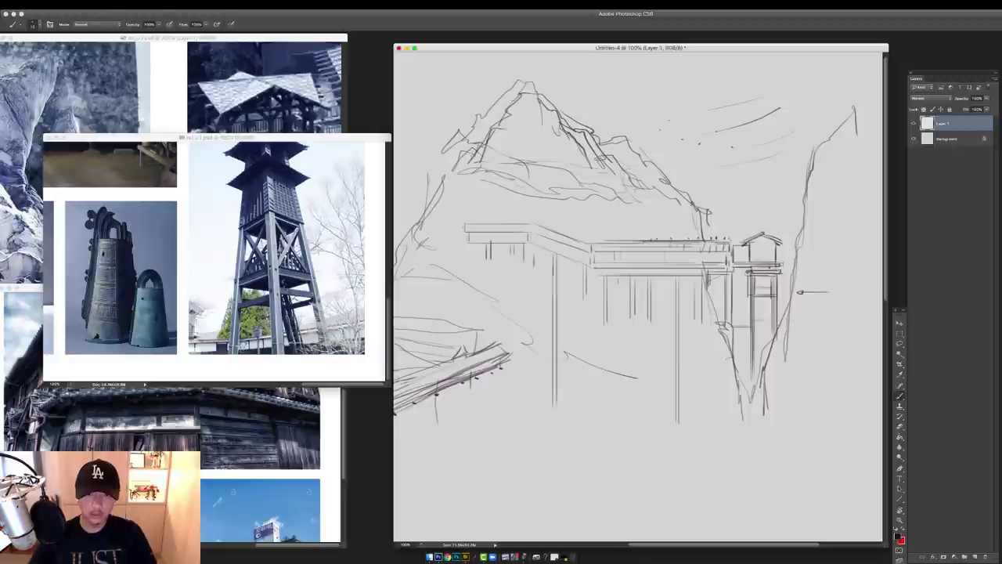
Outline the ground contours below the bridge and the narrow canyon gap running down to them
mouse_move(487, 424)
mouse_down()
mouse_move(670, 483)
mouse_move(475, 436)
mouse_move(628, 494)
mouse_move(713, 513)
mouse_up()
drag(748, 432, 751, 501)
drag(678, 479, 746, 502)
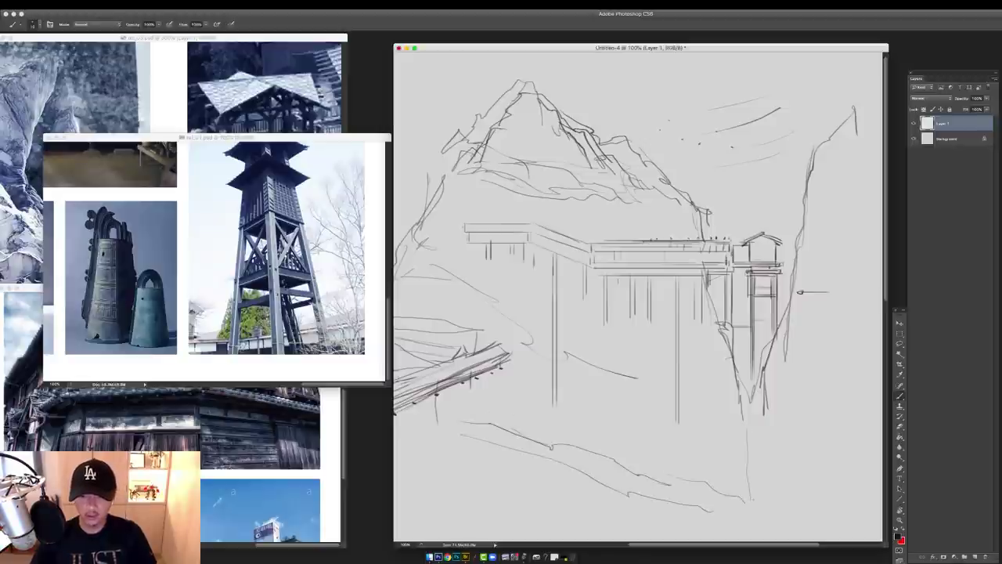
drag(766, 455, 769, 505)
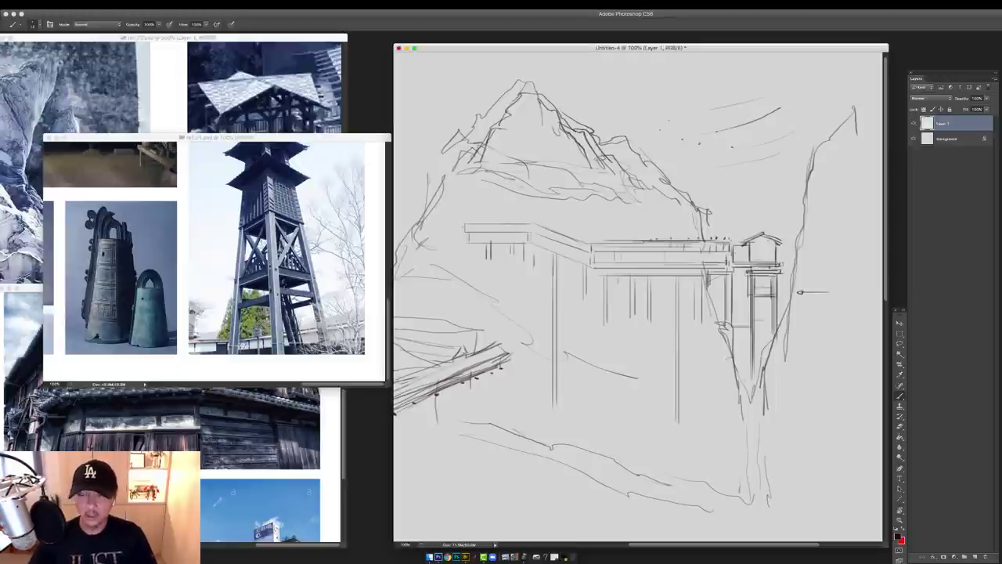
Circle the boxed word "FANTASY" in the handwritten notes
drag(513, 292, 815, 300)
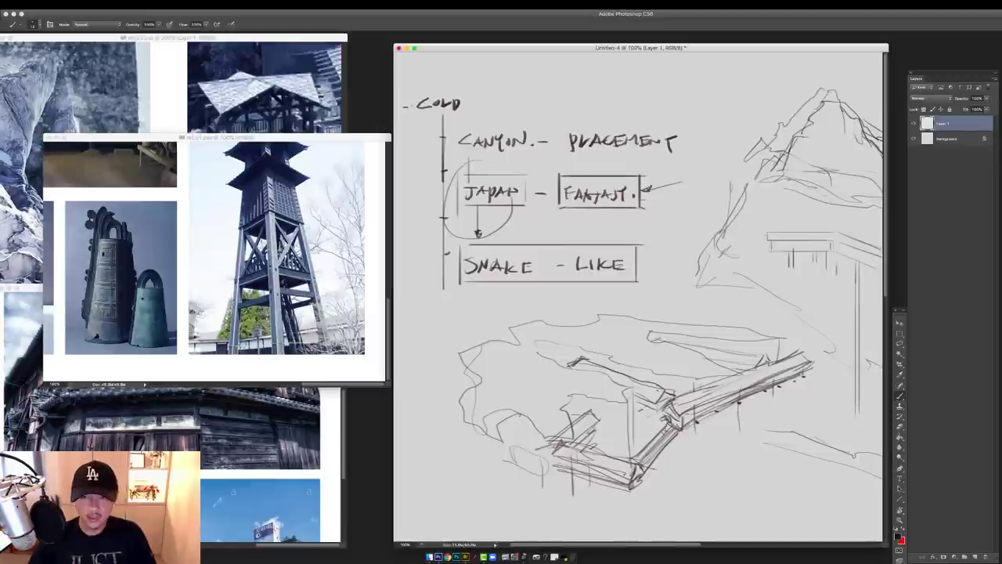
mouse_move(589, 169)
mouse_down()
mouse_move(628, 224)
mouse_move(602, 171)
mouse_up()
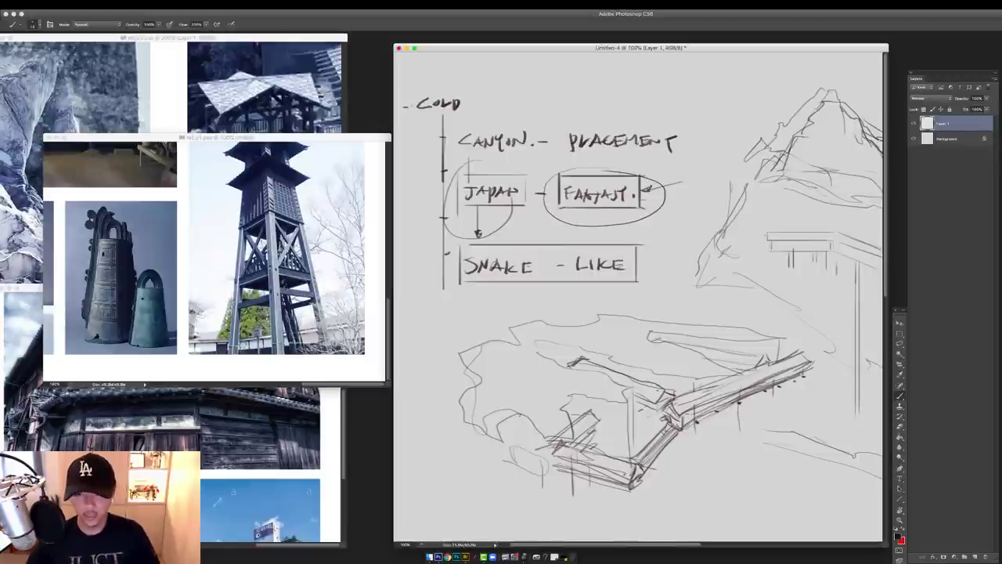
right_click(635, 246)
double_click(673, 305)
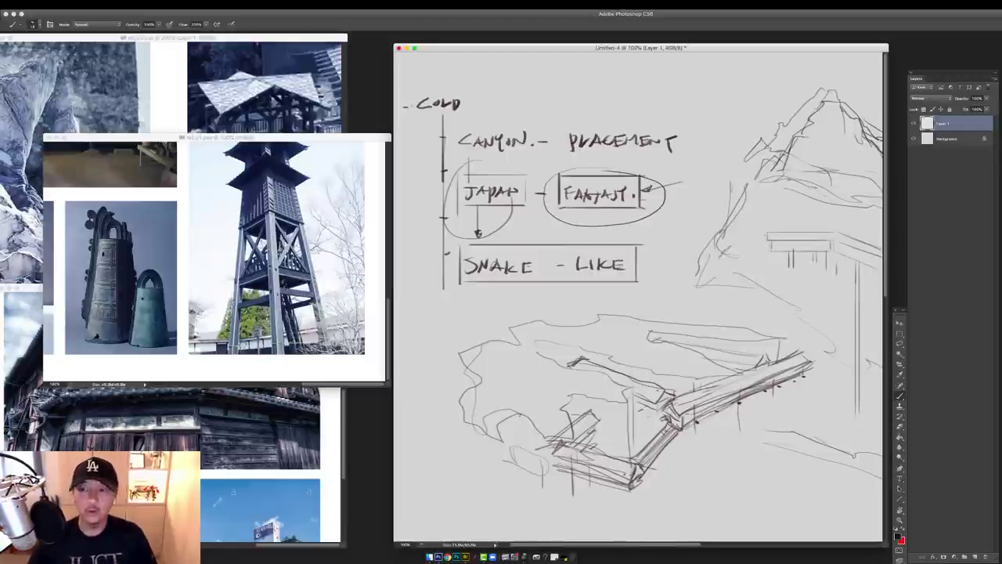
Darken the tower's roof and strengthen the bridge's roof edge and eave lines near the tower
drag(879, 227, 542, 221)
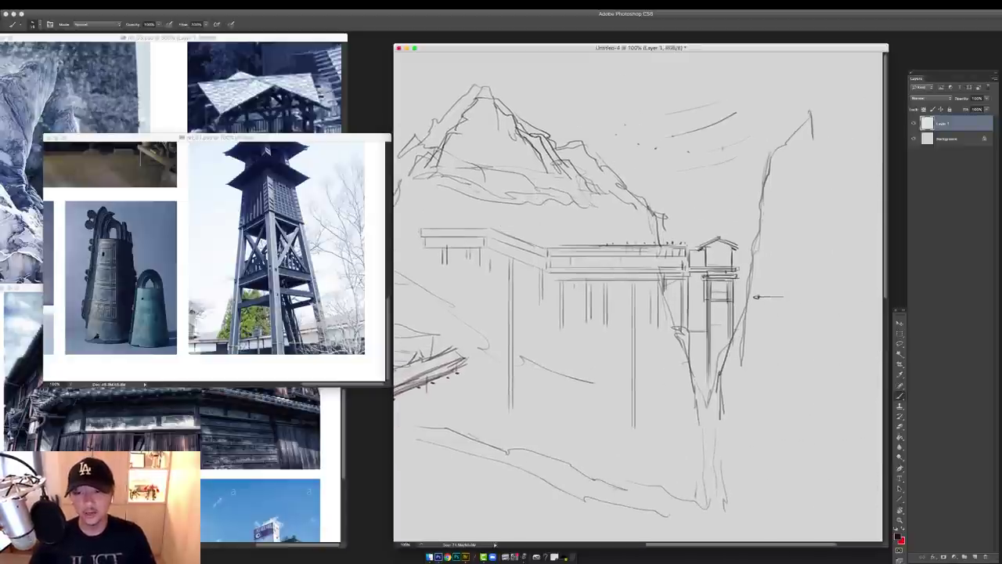
super+click(715, 234)
mouse_move(684, 262)
mouse_down()
mouse_move(766, 260)
mouse_move(758, 246)
mouse_move(765, 263)
mouse_up()
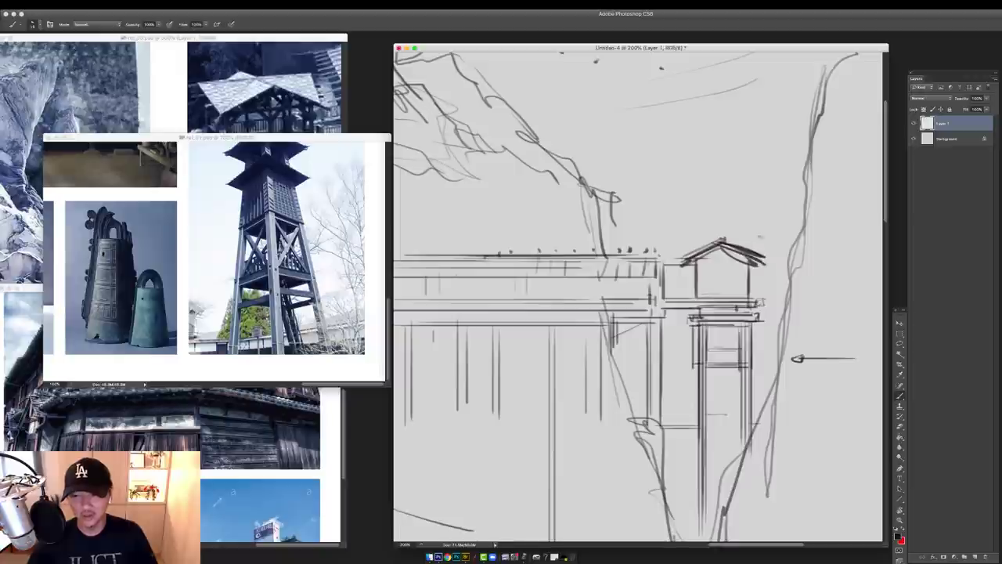
drag(665, 266, 538, 251)
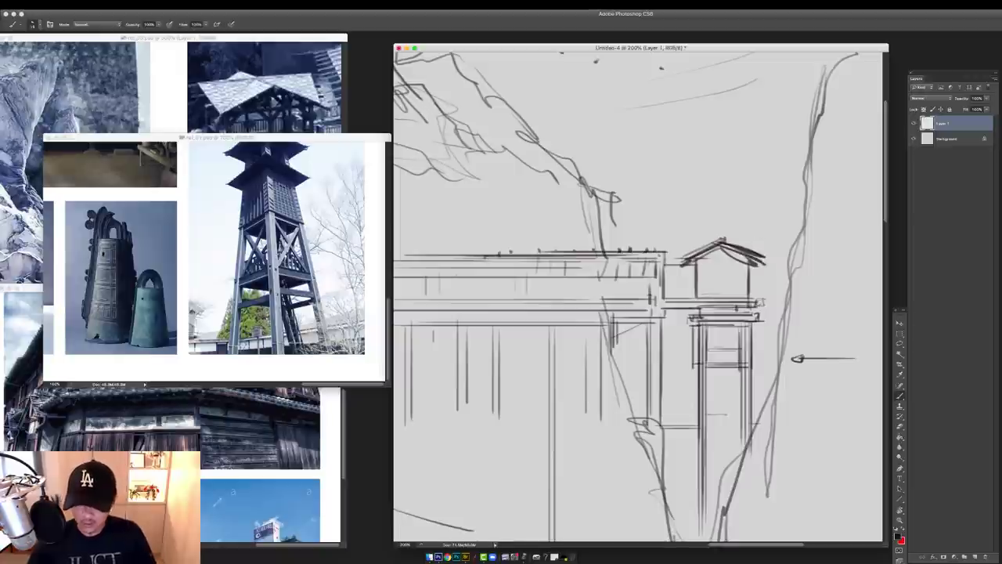
drag(654, 253, 645, 274)
drag(533, 280, 661, 278)
drag(605, 280, 683, 275)
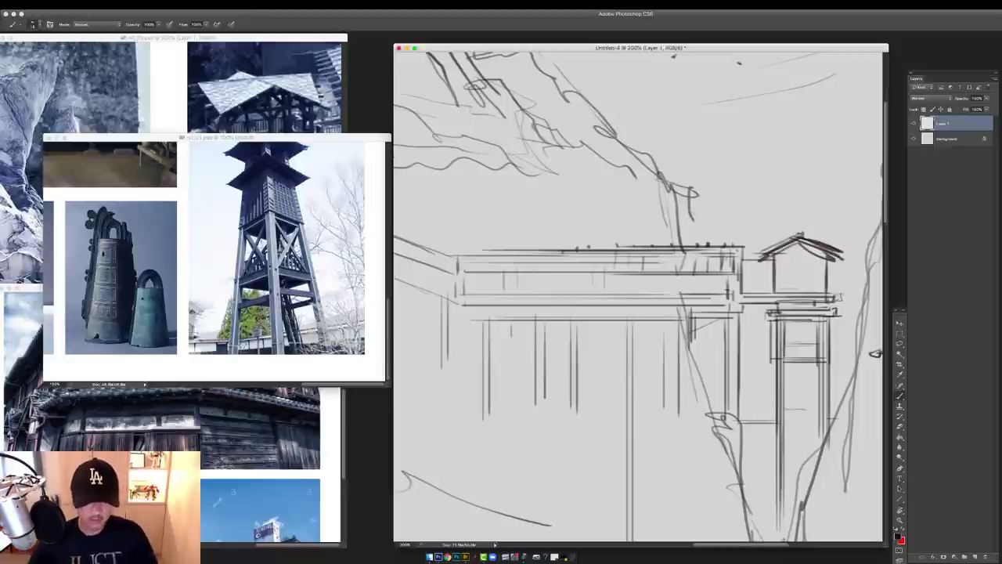
Darken the left cliff's ledge and define both canyon walls as they narrow below the tower
drag(876, 354, 807, 298)
drag(653, 359, 680, 444)
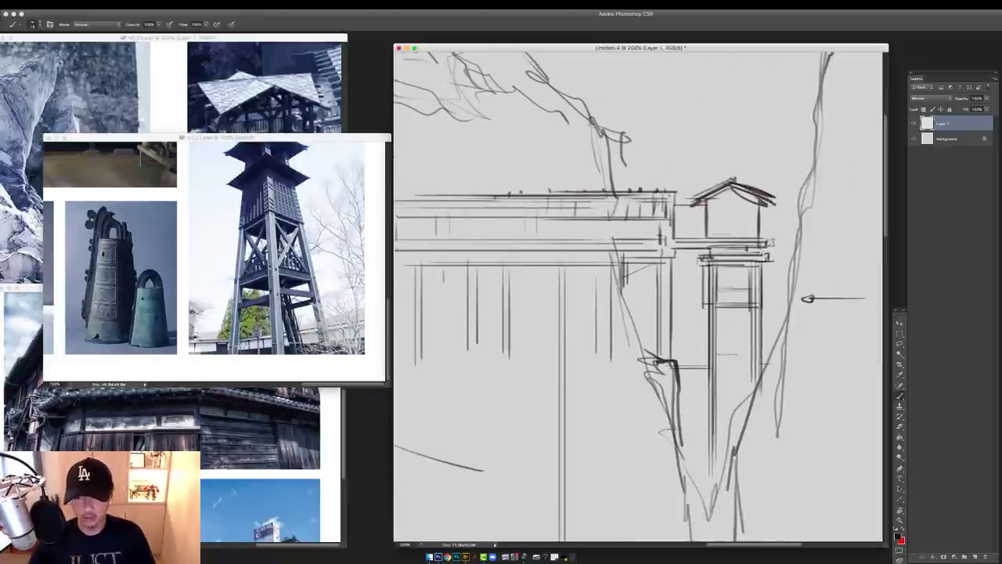
mouse_move(623, 258)
mouse_down()
mouse_move(661, 359)
mouse_move(635, 339)
mouse_move(639, 458)
mouse_up()
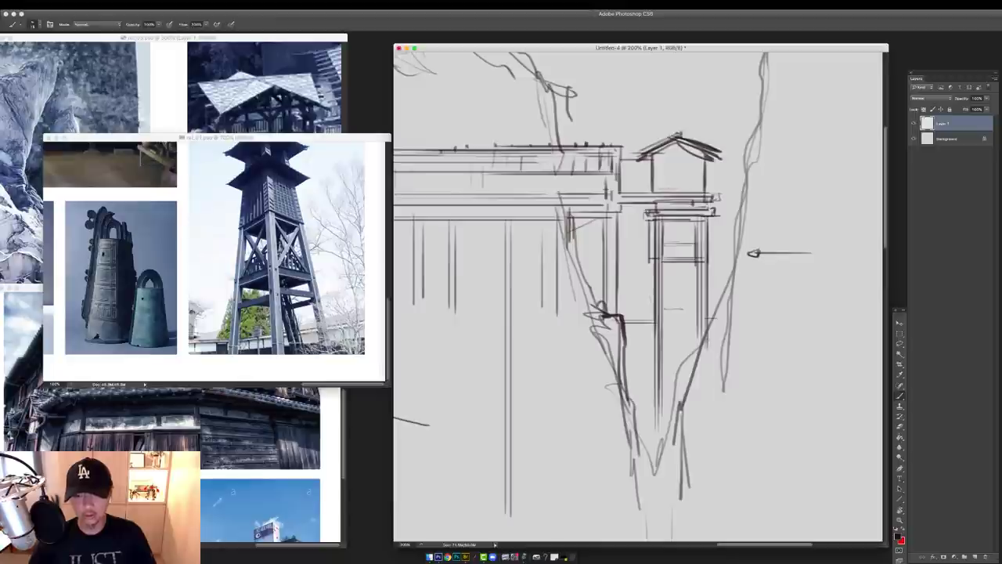
drag(710, 339, 696, 415)
drag(713, 320, 711, 435)
drag(664, 351, 668, 439)
mouse_move(662, 420)
mouse_down()
mouse_move(659, 465)
mouse_move(667, 389)
mouse_move(670, 428)
mouse_up()
drag(632, 377, 633, 474)
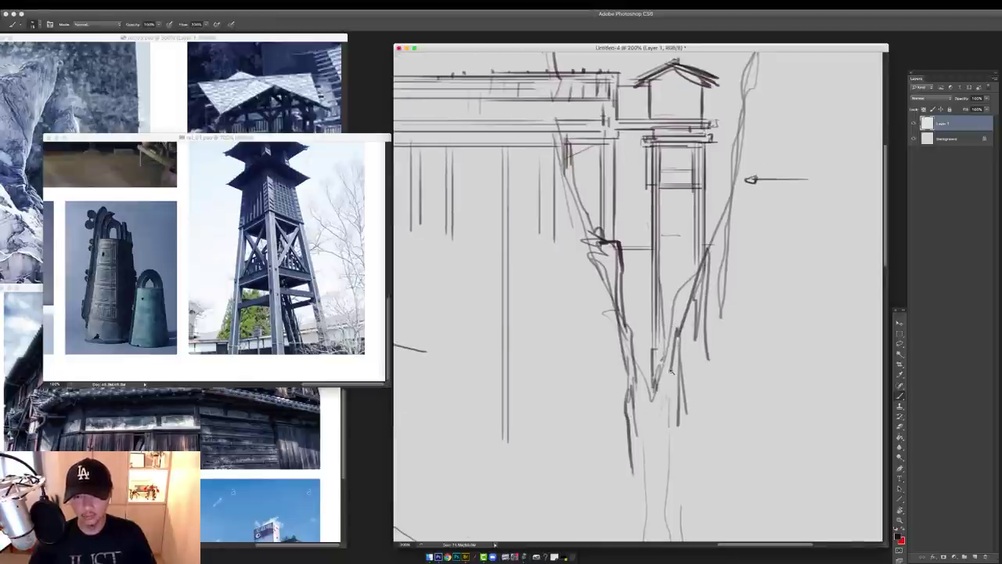
Extend the canyon walls and the tower's lower lines down to the ground with darker strokes
alt+click(678, 365)
drag(681, 343, 677, 465)
drag(674, 396, 677, 466)
mouse_move(656, 394)
mouse_down()
mouse_move(653, 487)
mouse_move(673, 464)
mouse_up()
mouse_move(672, 465)
mouse_down()
mouse_move(672, 498)
mouse_move(651, 483)
mouse_move(672, 498)
mouse_up()
drag(673, 498, 692, 503)
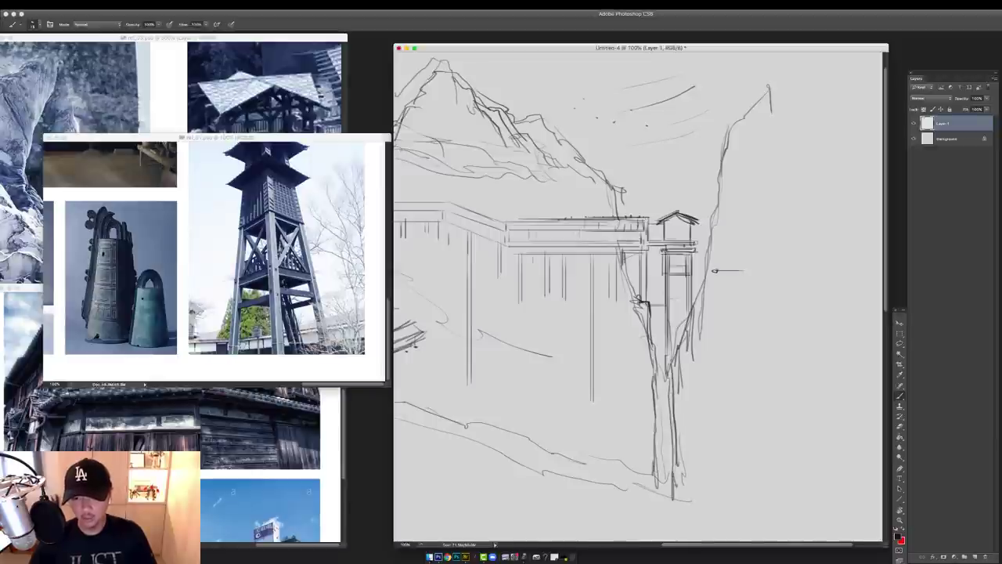
drag(667, 383, 669, 476)
drag(675, 359, 670, 423)
drag(647, 313, 658, 367)
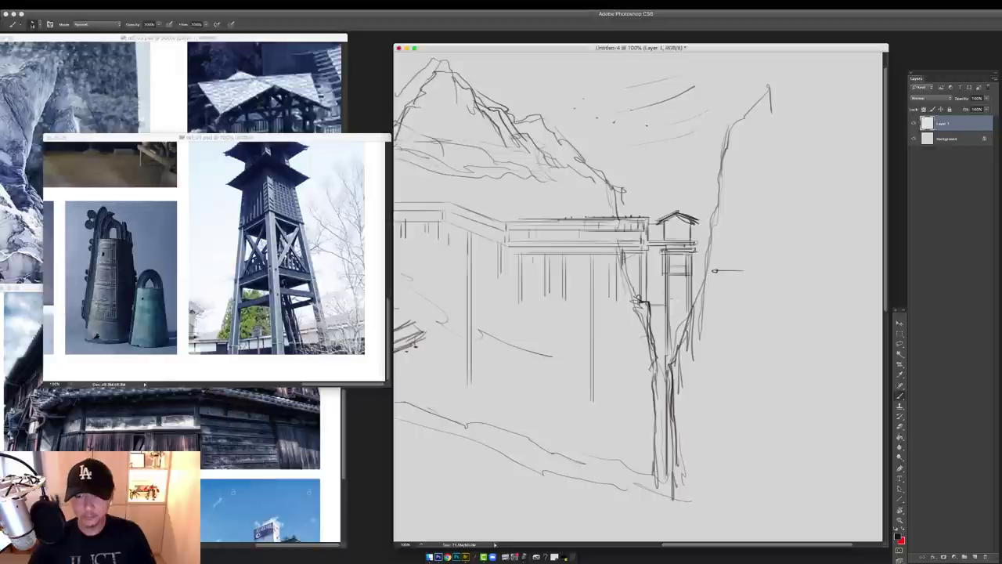
Extend the bridge's two tall support posts to the ground and strengthen the ground contour around their bases
mouse_move(623, 251)
mouse_down()
mouse_move(633, 301)
mouse_move(704, 234)
mouse_move(656, 245)
mouse_up()
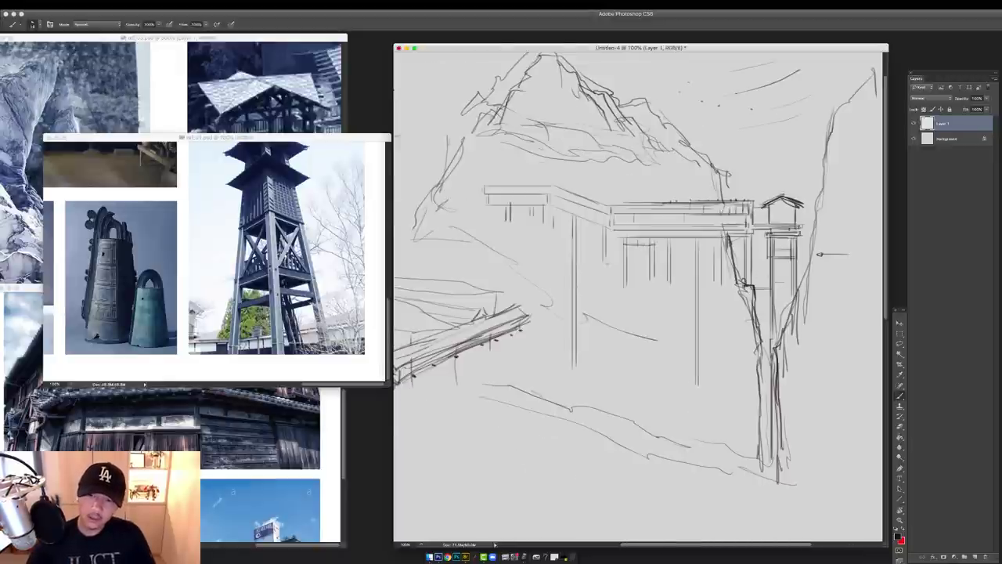
drag(606, 287, 584, 271)
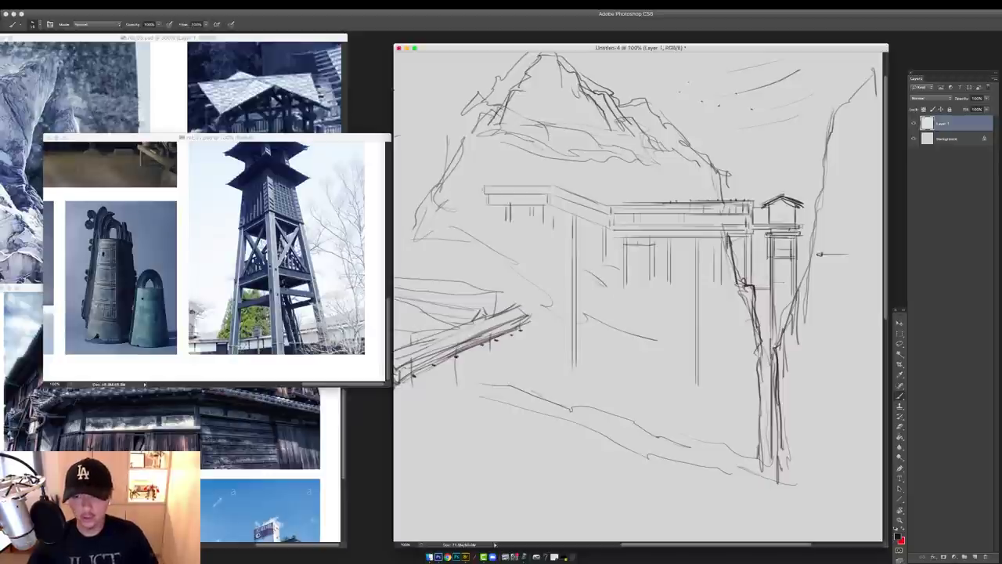
drag(575, 332, 572, 407)
drag(695, 243, 693, 448)
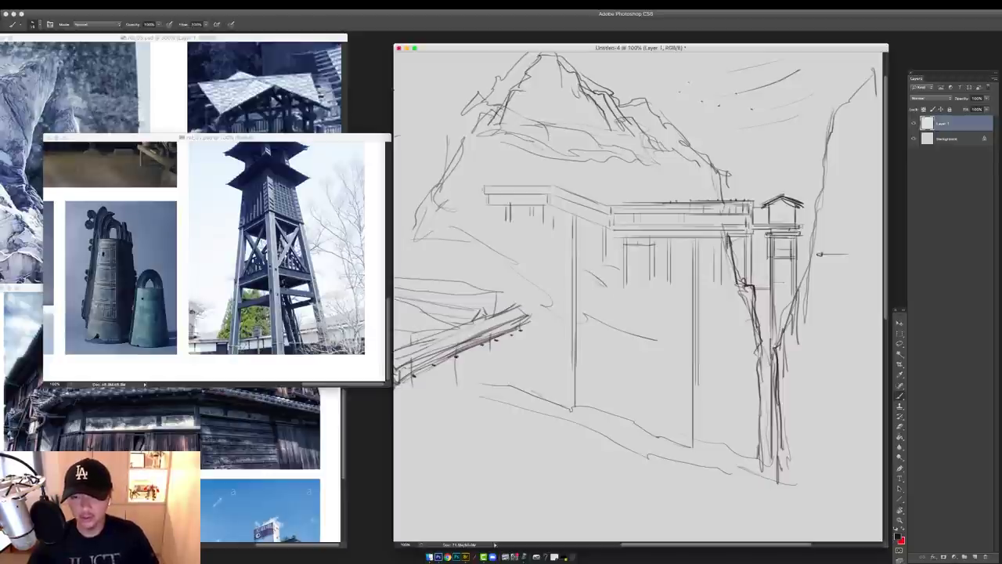
drag(694, 368, 694, 432)
drag(738, 407, 720, 389)
mouse_move(723, 430)
mouse_down()
mouse_move(572, 386)
mouse_move(646, 412)
mouse_move(539, 389)
mouse_move(664, 429)
mouse_up()
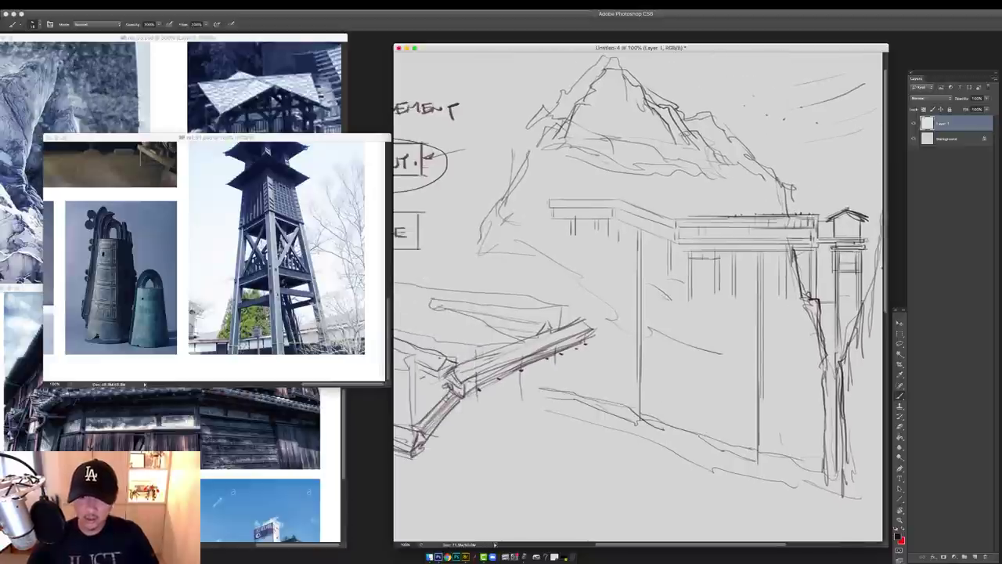
Add another tall post under the bridge's far section and close off the bridge's far end
mouse_move(602, 238)
mouse_down()
mouse_move(602, 360)
mouse_move(602, 338)
mouse_up()
mouse_move(548, 197)
mouse_down()
mouse_move(548, 223)
mouse_move(615, 220)
mouse_up()
key(r)
drag(645, 254, 621, 256)
mouse_move(622, 256)
mouse_down()
mouse_move(632, 321)
mouse_move(667, 301)
mouse_move(644, 254)
mouse_move(764, 283)
mouse_up()
key(b)
key(r)
key(b)
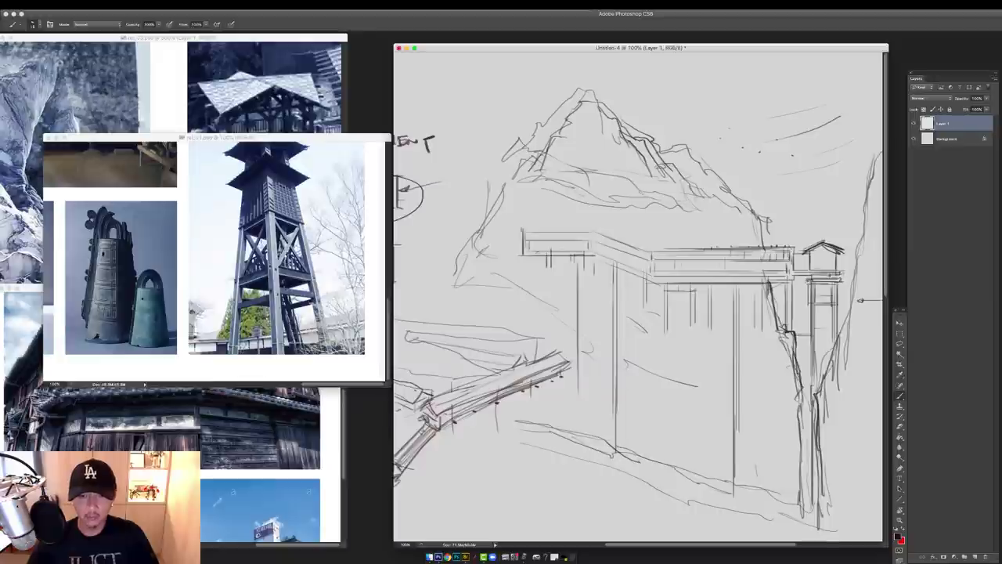
drag(520, 229, 520, 255)
drag(502, 255, 523, 255)
Copy the bridge, tower and canyon part of the sketch to a new layer and place the copy below the original
mouse_move(837, 240)
mouse_down()
mouse_move(710, 230)
mouse_move(767, 204)
mouse_move(764, 220)
mouse_move(709, 212)
mouse_up()
key(super+minus)
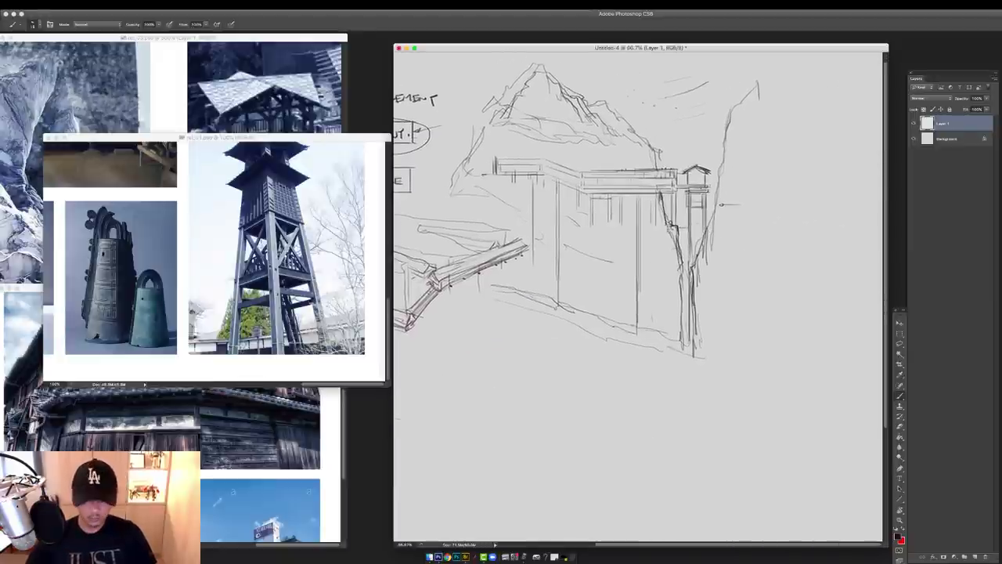
key(m)
mouse_move(484, 146)
mouse_down()
mouse_move(738, 315)
mouse_move(769, 361)
mouse_up()
key(super+j)
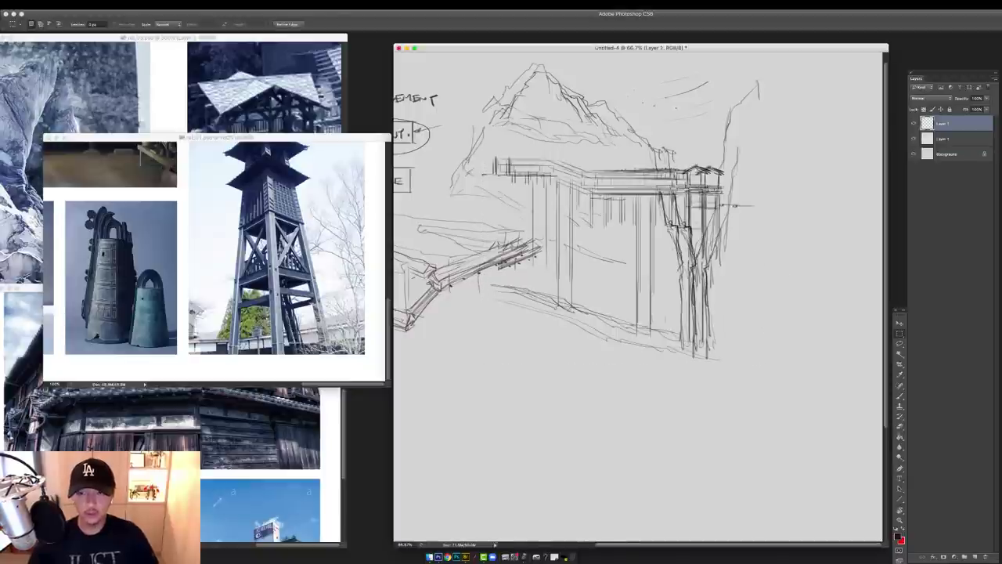
key(v)
drag(671, 213, 710, 148)
mouse_move(709, 149)
mouse_down()
mouse_move(606, 360)
mouse_move(615, 352)
mouse_up()
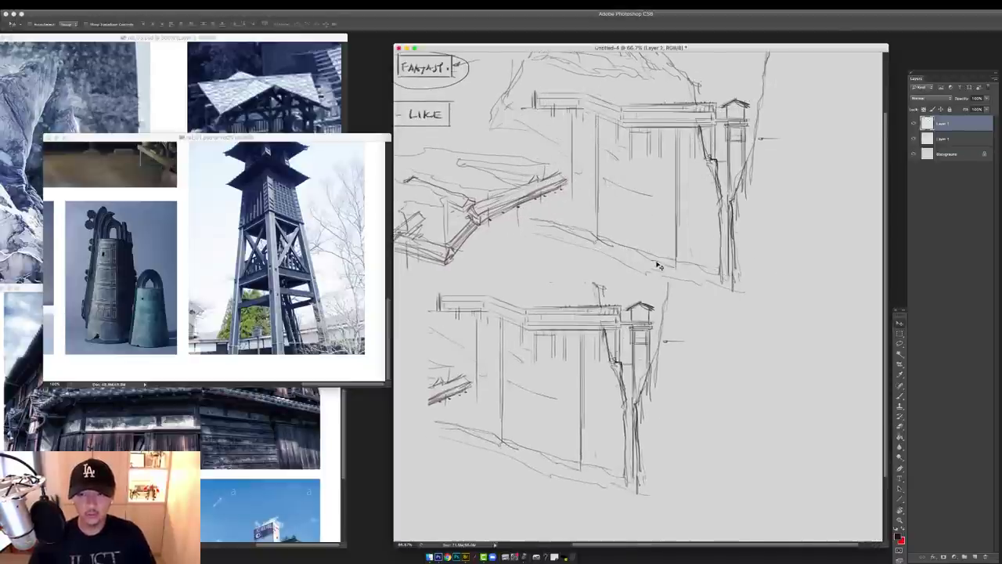
Redraw the copied sketch's right canyon wall farther from the tower, with a sloping ledge below and a steep edge rising above
key(f)
key(f)
drag(548, 266, 647, 239)
mouse_move(647, 239)
mouse_down()
mouse_move(525, 280)
mouse_move(547, 277)
mouse_up()
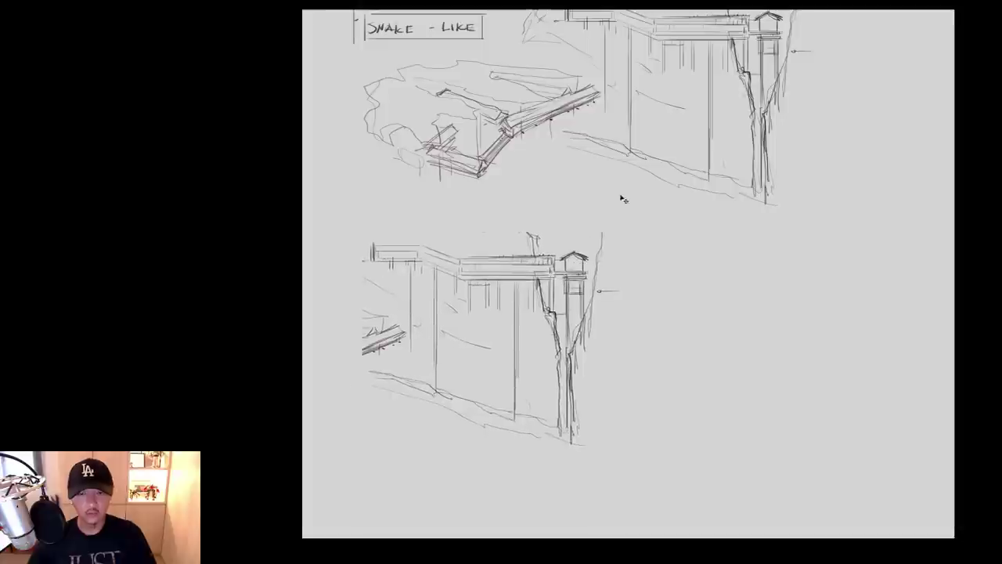
drag(621, 148, 616, 233)
mouse_move(555, 322)
mouse_down()
mouse_move(603, 275)
mouse_move(640, 329)
mouse_move(634, 374)
mouse_move(661, 345)
mouse_up()
key(b)
drag(662, 344, 682, 266)
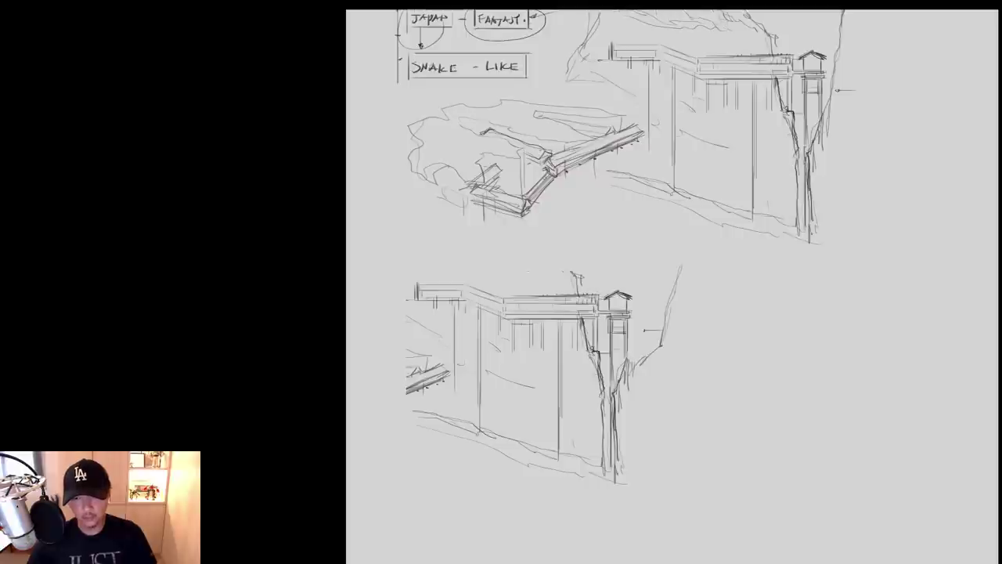
drag(674, 307, 678, 249)
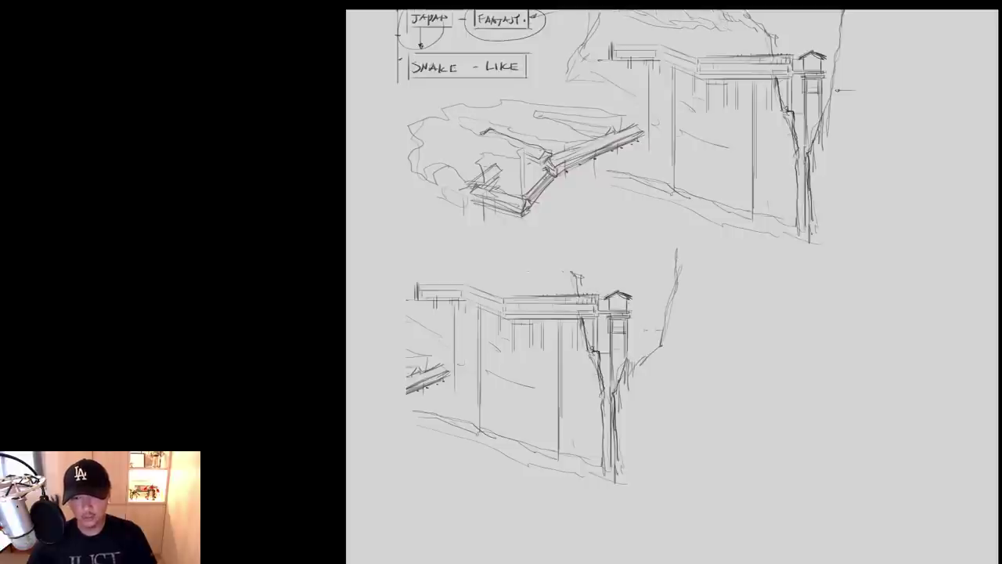
Draw a narrow connecting block on the cliff-facing side of the tower house
scroll(642, 286, up, 2)
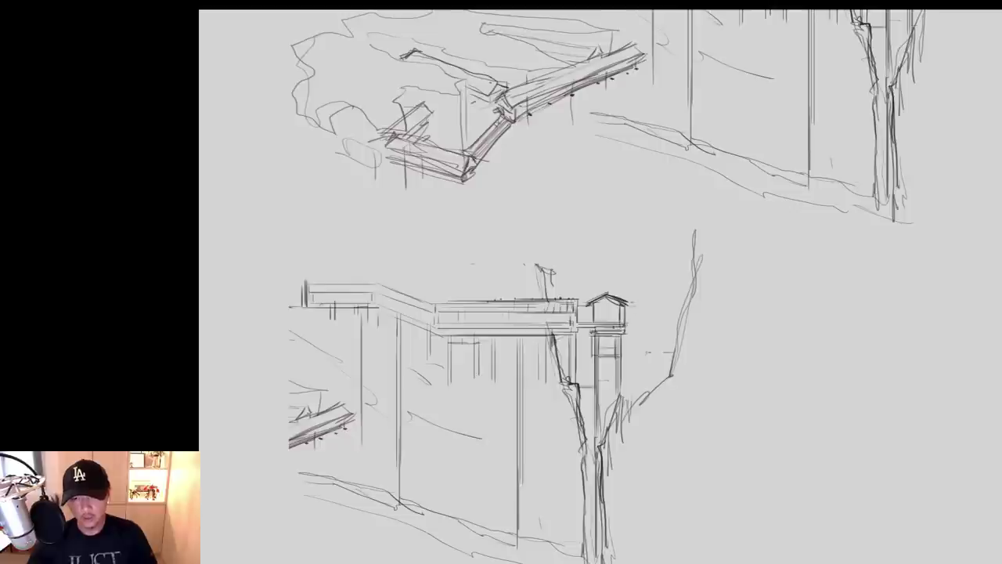
drag(628, 302, 628, 325)
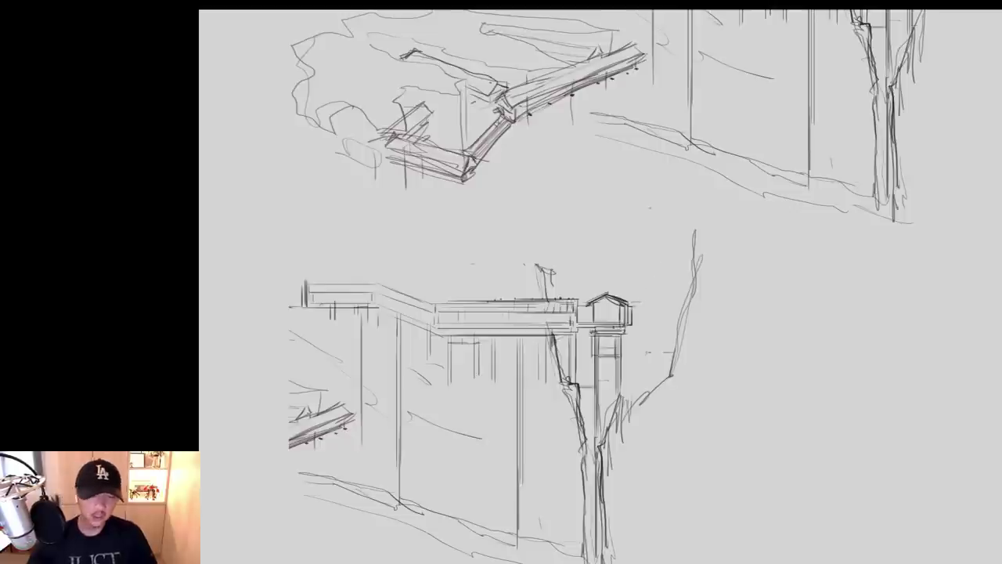
ctrl+click(644, 291)
alt+click(651, 276)
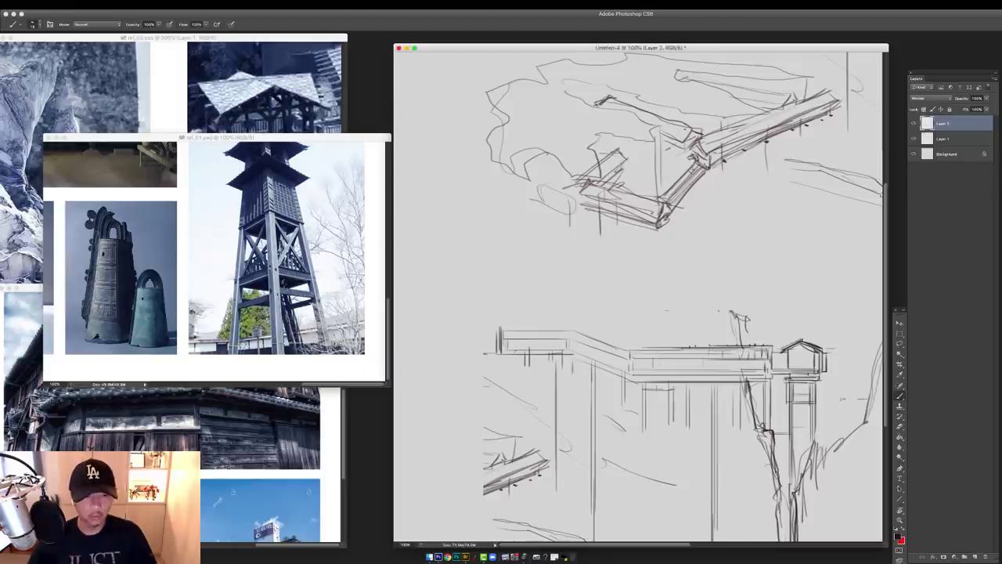
Examine the tiled roofs and walls of the traditional Japanese buildings in the reference file ref_02.psd
key(ctrl+Tab)
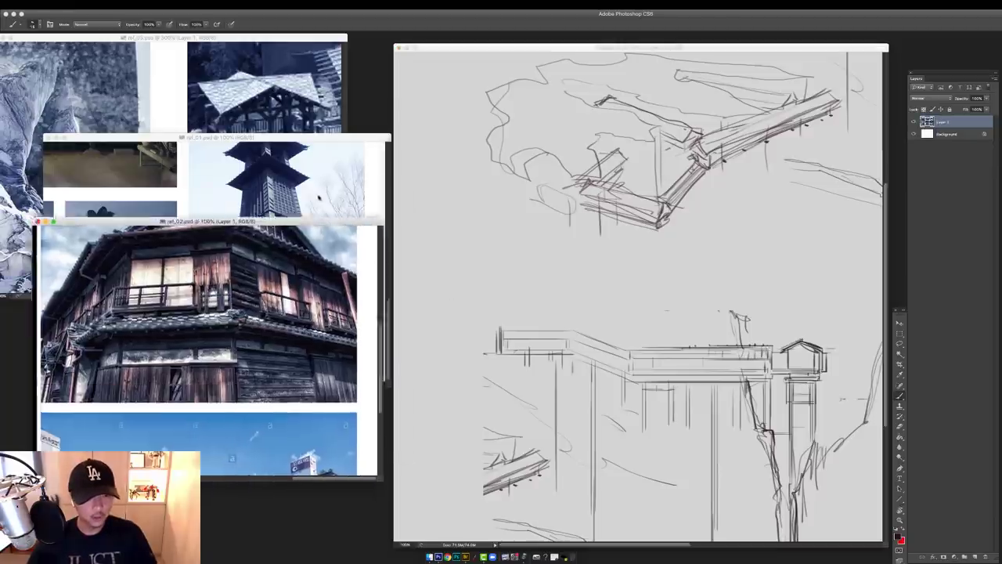
drag(319, 197, 326, 176)
alt+click(297, 296)
super+click(291, 342)
super+click(292, 342)
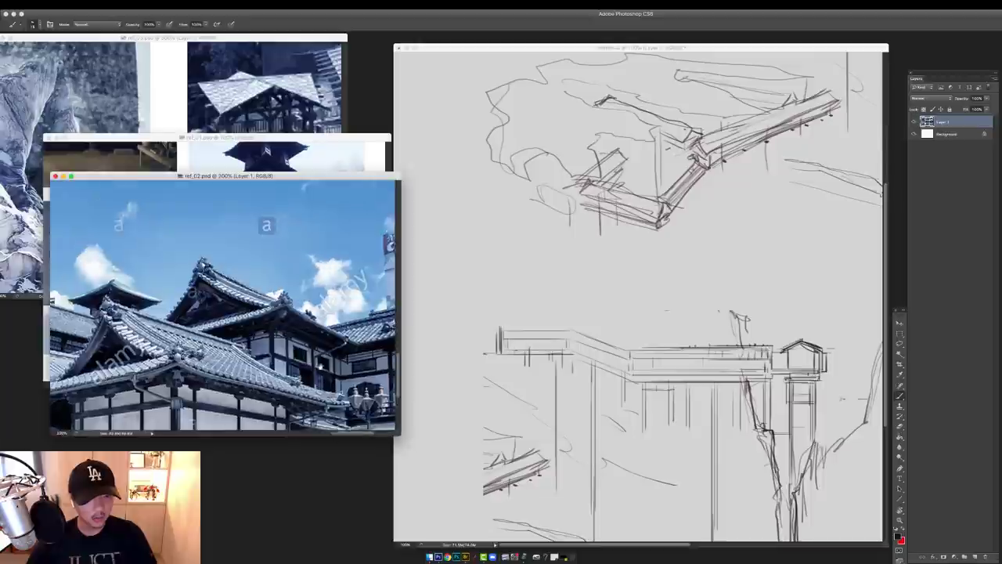
drag(291, 361, 315, 212)
alt+click(323, 290)
Sketch a boxy building with an upper story beside the tower house, supported by posts on the right cliff ledge
click(791, 377)
mouse_move(858, 320)
mouse_down()
mouse_move(642, 255)
mouse_move(616, 232)
mouse_up()
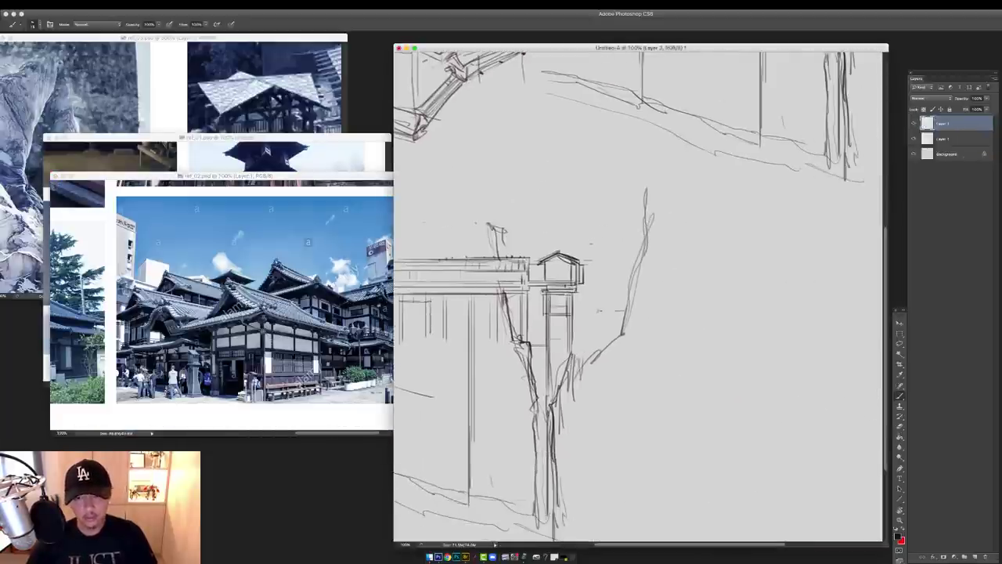
mouse_move(623, 240)
mouse_down()
mouse_move(590, 252)
mouse_move(585, 285)
mouse_move(624, 285)
mouse_up()
mouse_move(625, 256)
mouse_down()
mouse_move(627, 288)
mouse_move(598, 354)
mouse_up()
drag(615, 286, 615, 335)
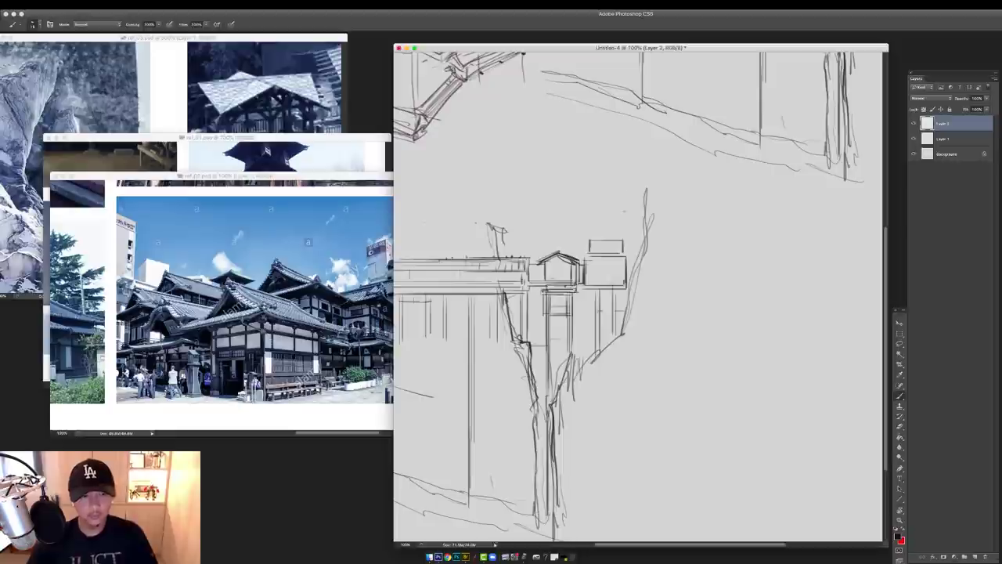
Block in a second, higher building against the right cliff and a wide roofline over the lower building
drag(605, 227, 645, 198)
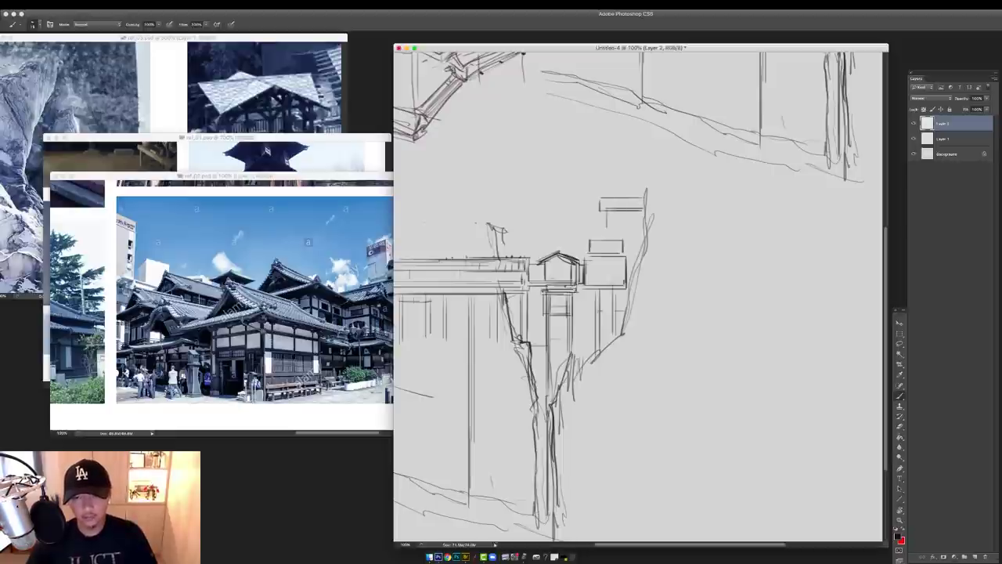
drag(601, 239, 642, 239)
drag(598, 238, 649, 237)
drag(625, 239, 627, 282)
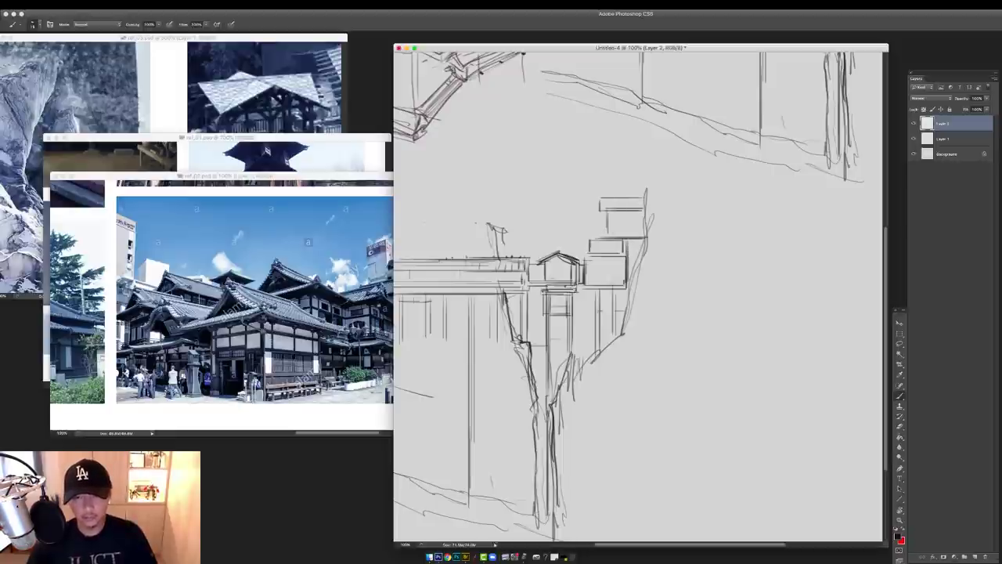
Add vertical slats to both cliff buildings' upper bands and give their roofs upturned eaves
drag(587, 242, 588, 253)
mouse_move(582, 255)
mouse_down()
mouse_move(627, 254)
mouse_move(594, 257)
mouse_up()
drag(599, 240, 600, 256)
drag(604, 244, 609, 258)
drag(617, 242, 617, 254)
drag(624, 245, 624, 260)
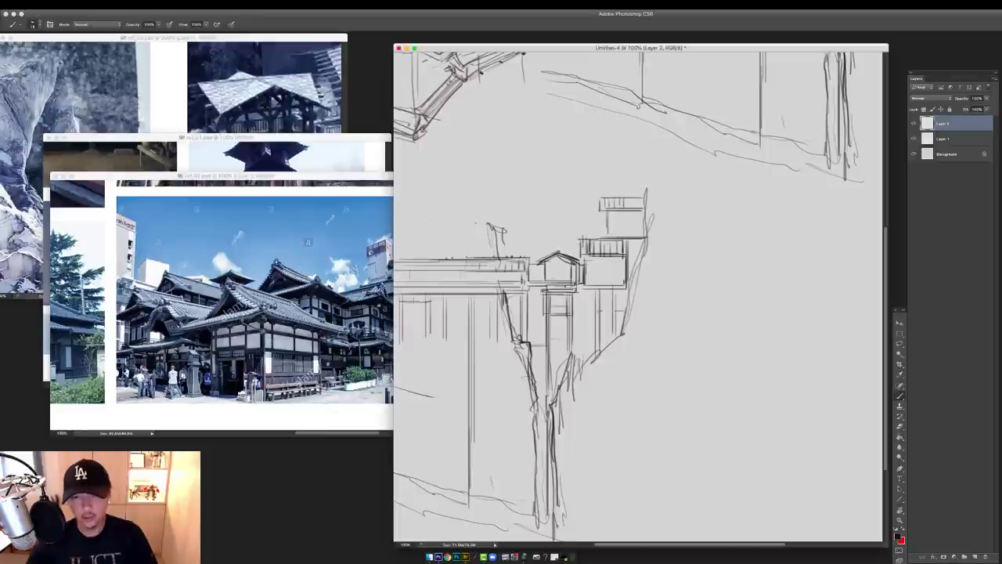
drag(572, 233, 642, 240)
drag(629, 244, 628, 282)
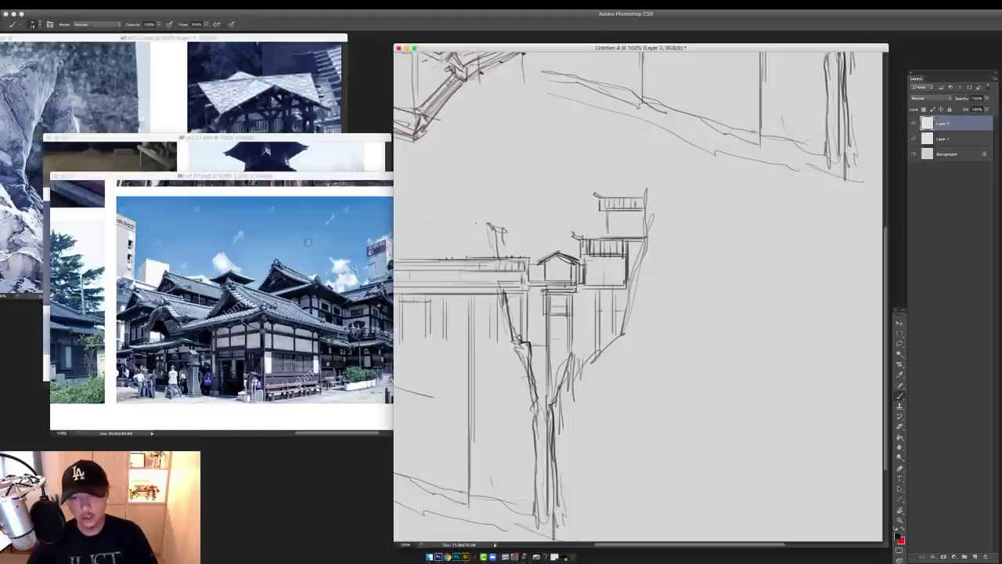
Draw two small square windows on the front of the lower cliff building
super+click(596, 265)
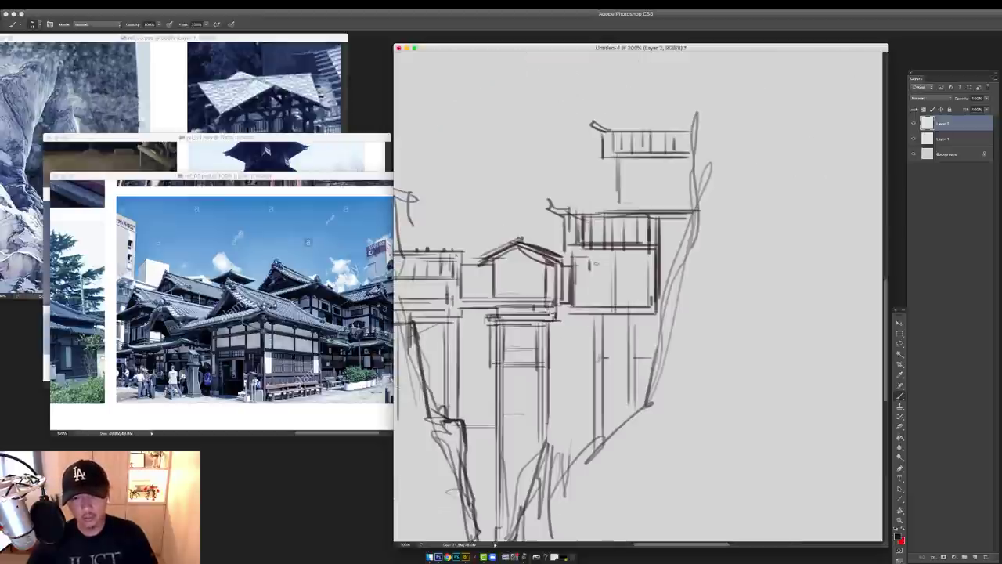
mouse_move(590, 269)
mouse_down()
mouse_move(640, 262)
mouse_move(639, 271)
mouse_up()
drag(628, 270, 640, 271)
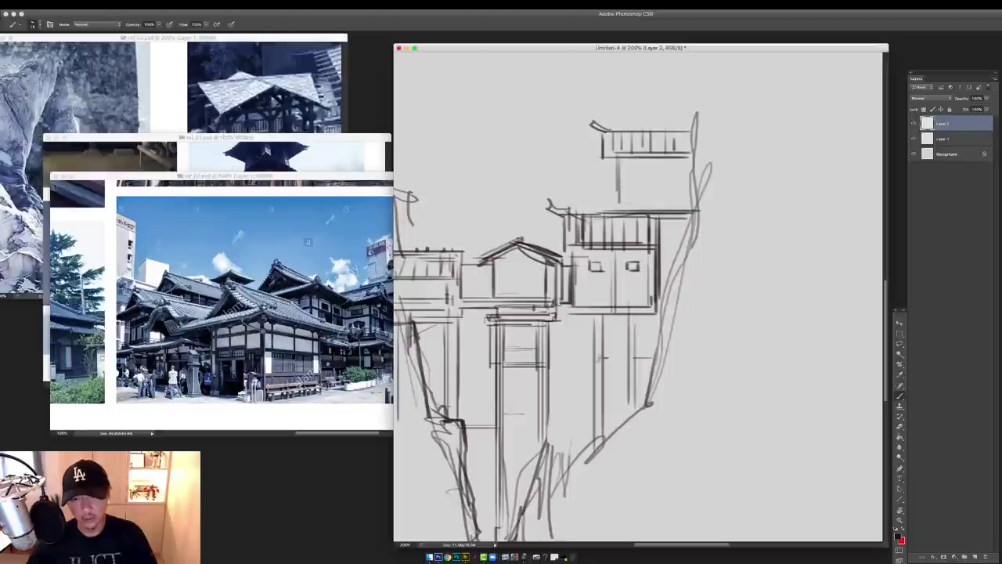
alt+click(609, 259)
alt+click(610, 260)
Darken the right cliff edge and extend both canyon walls upward with heavy strokes
mouse_move(686, 223)
mouse_down()
mouse_move(703, 241)
mouse_move(769, 240)
mouse_up()
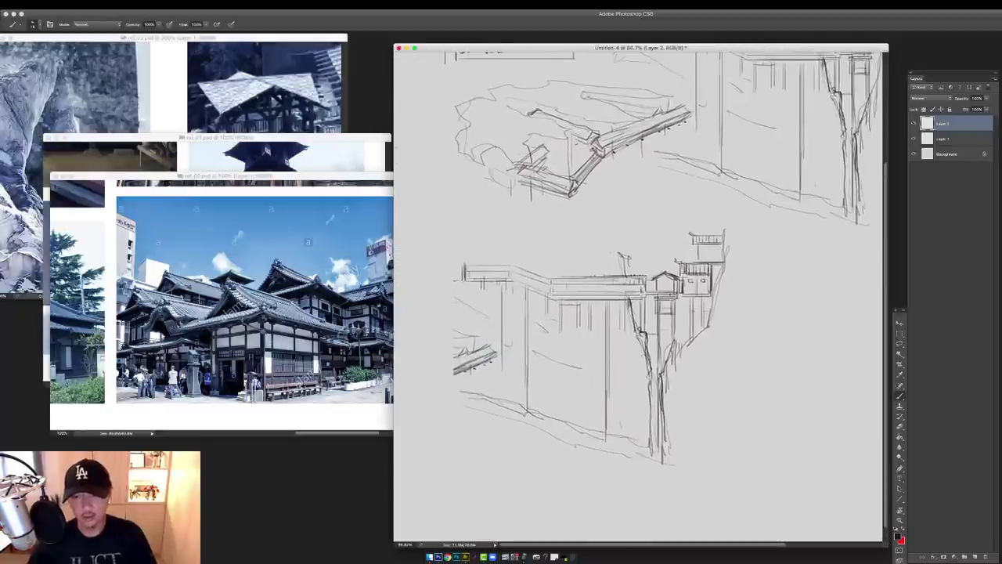
drag(727, 206, 709, 337)
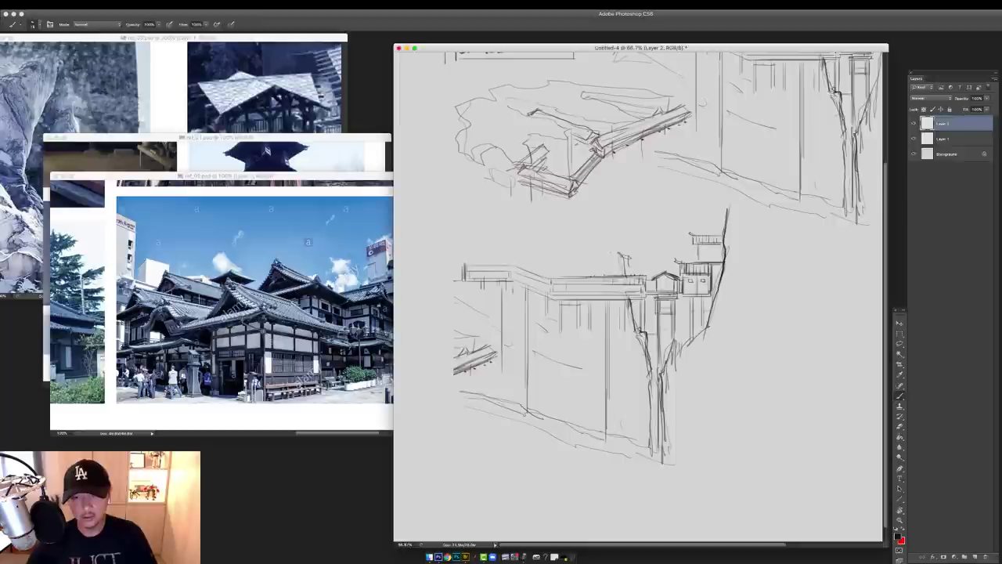
drag(615, 164, 624, 257)
drag(724, 173, 722, 254)
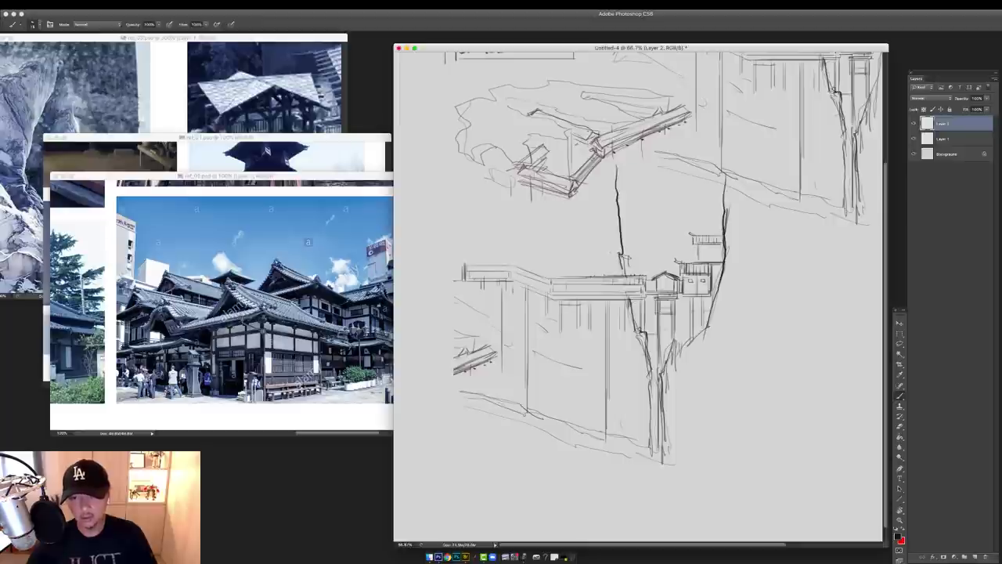
Add small windows to the tower house and upper cliff building, and strengthen the lower cliff building's roof lines
key(super+equal)
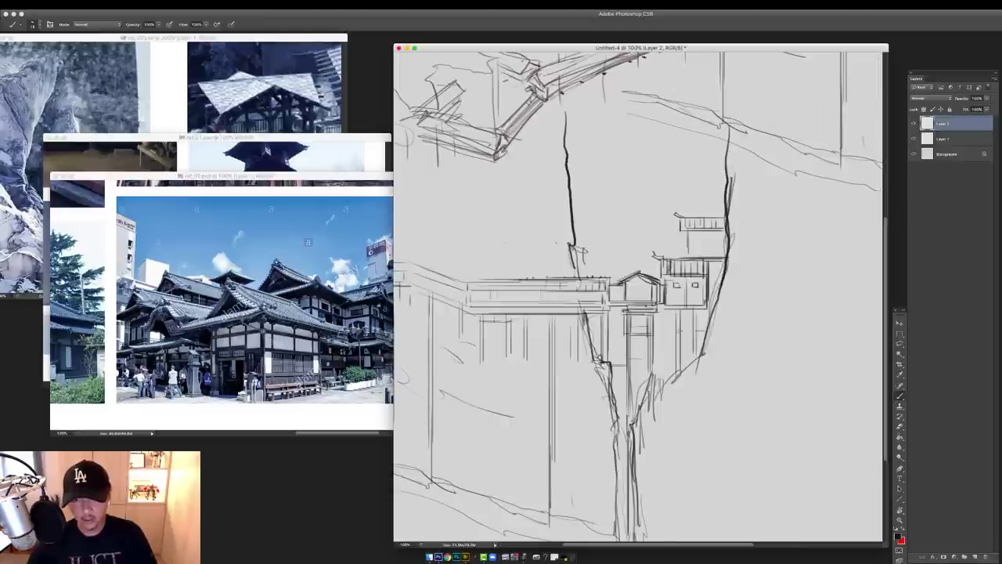
key(super+equal)
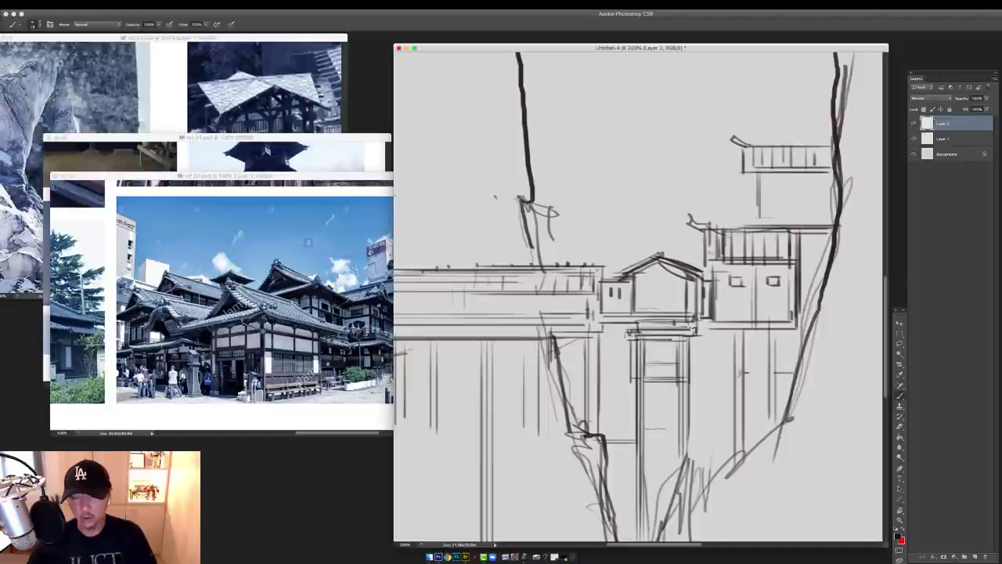
drag(702, 260, 796, 260)
drag(800, 229, 799, 254)
mouse_move(769, 177)
mouse_down()
mouse_move(770, 188)
mouse_move(782, 187)
mouse_up()
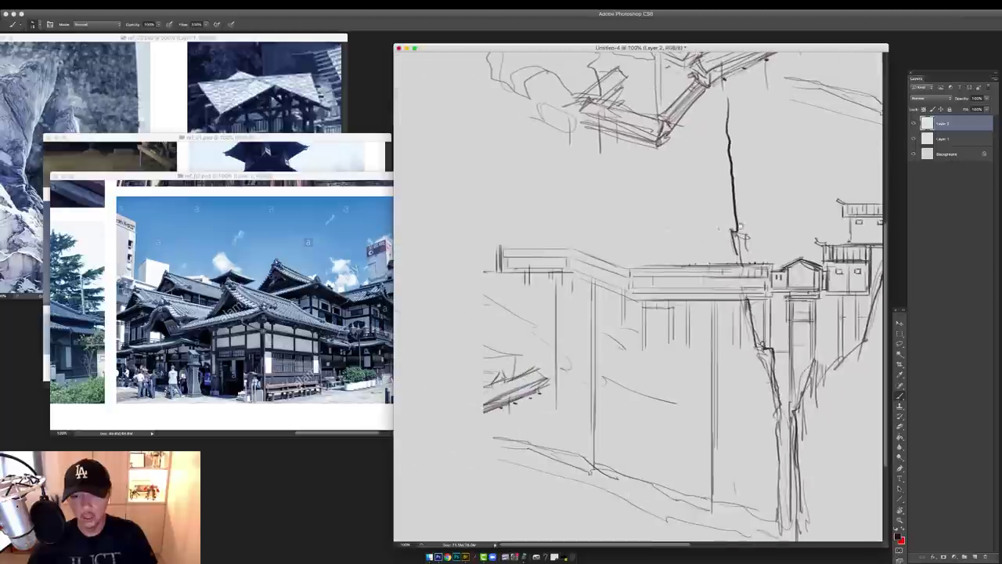
Sketch a small Japanese building with a tiered, pointed roof and wide eaves on top of the bridge near its bend
key(super+minus)
drag(675, 225, 605, 210)
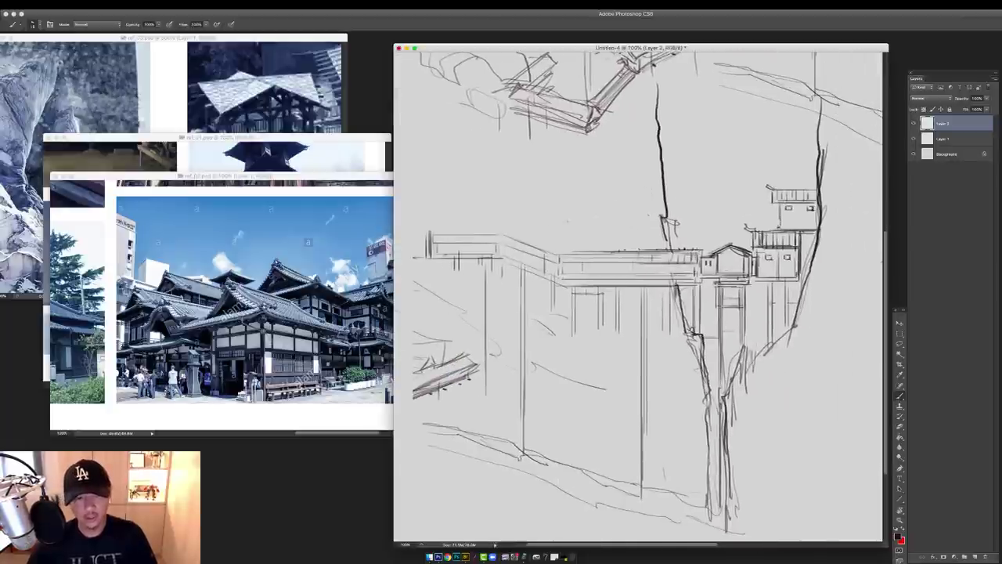
mouse_move(540, 235)
mouse_down()
mouse_move(603, 234)
mouse_move(552, 228)
mouse_move(603, 227)
mouse_move(572, 211)
mouse_move(587, 225)
mouse_move(558, 226)
mouse_move(605, 239)
mouse_up()
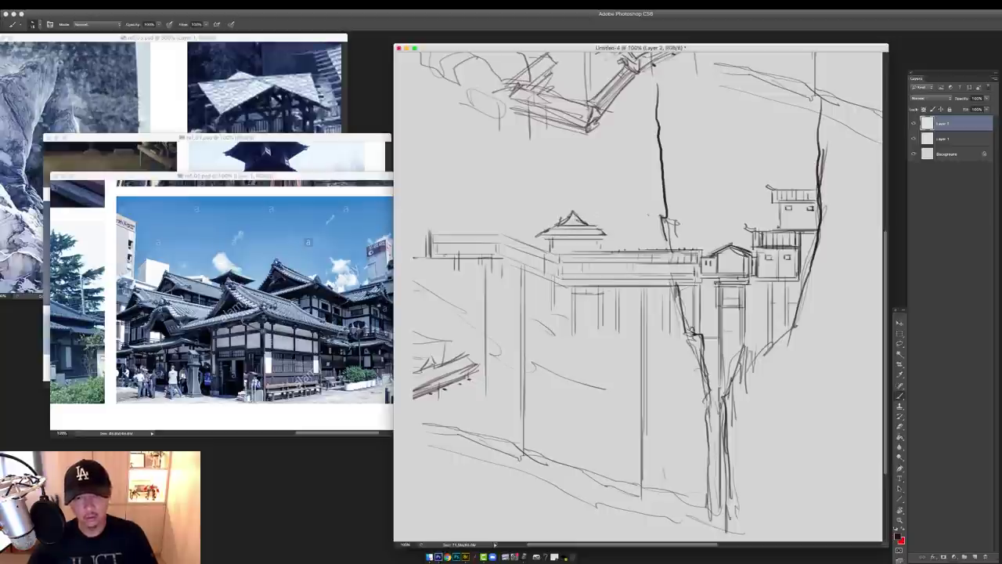
drag(558, 287, 569, 288)
drag(555, 235, 598, 238)
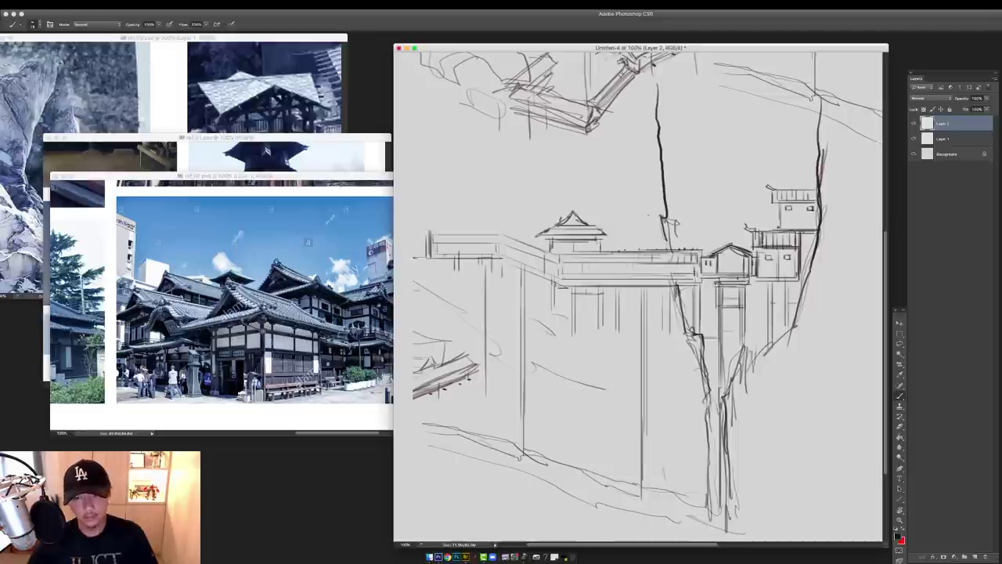
drag(553, 248, 600, 248)
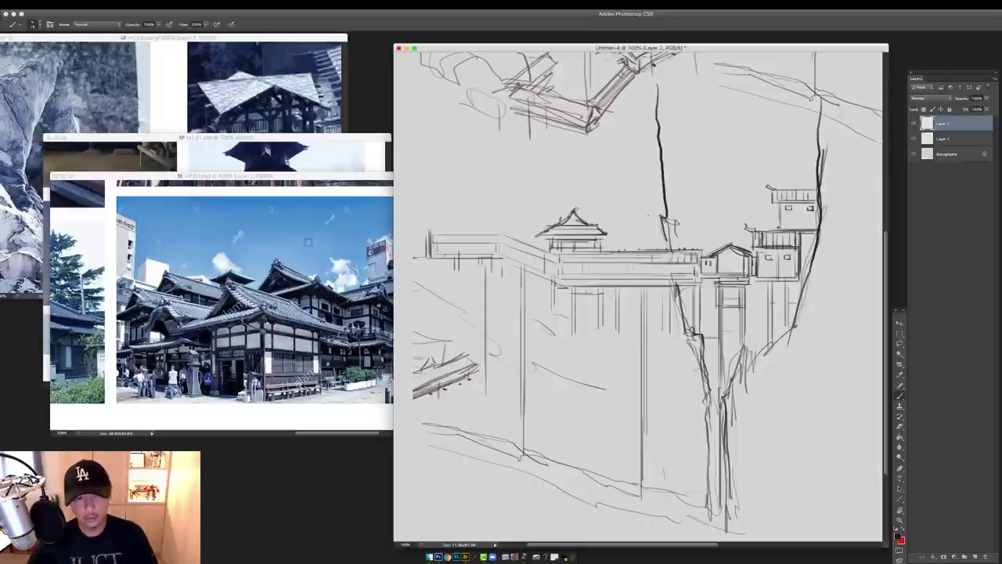
drag(537, 231, 618, 235)
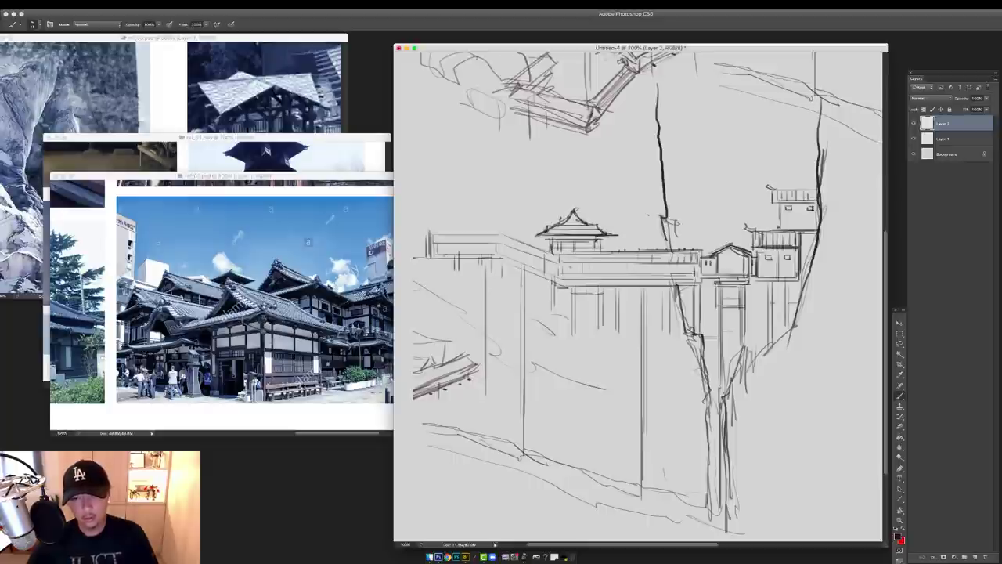
Draw a small framed window in the bridge wall near the bend and a line along the bridge's underside
super+click(626, 256)
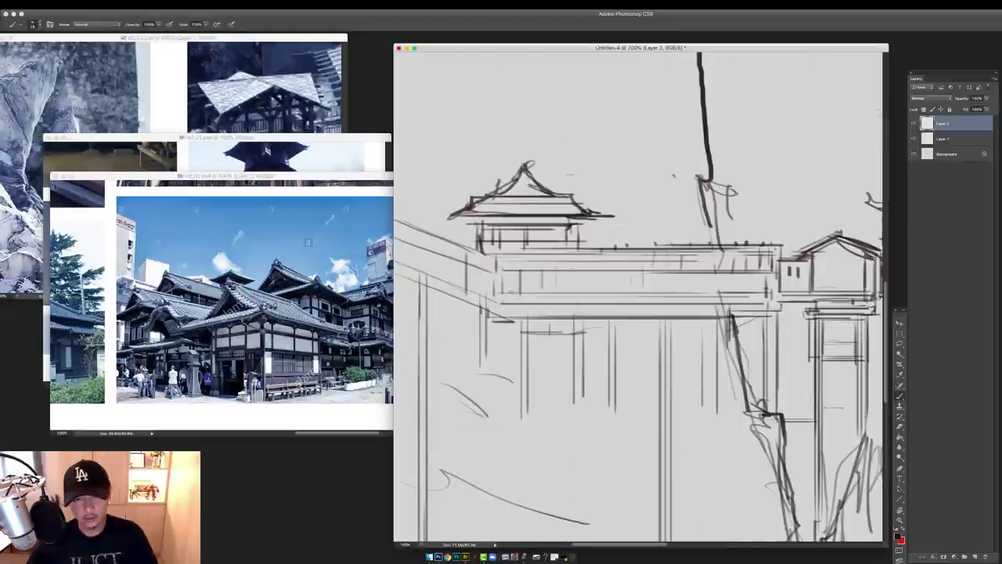
drag(510, 280, 509, 293)
drag(509, 281, 538, 296)
drag(509, 297, 537, 298)
drag(510, 283, 511, 302)
alt+click(575, 246)
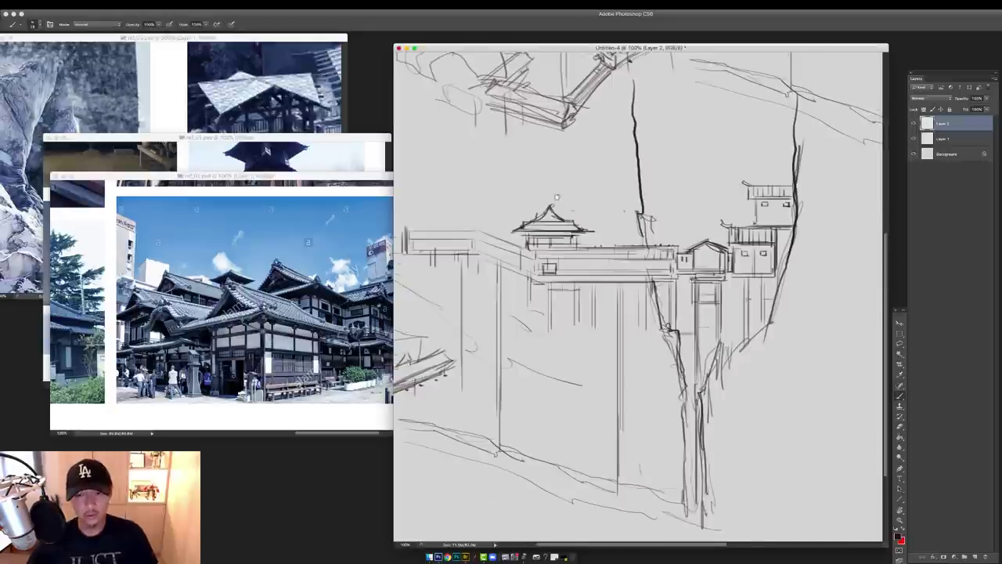
drag(575, 246, 620, 254)
drag(575, 296, 625, 298)
drag(558, 257, 612, 269)
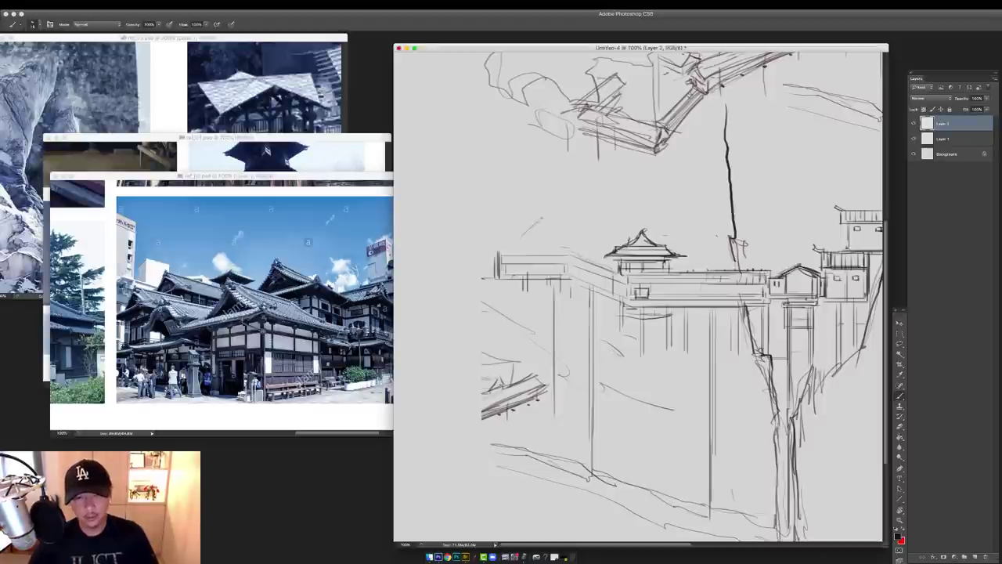
Duplicate the pointed-roof building and place the copy on the bridge's far left section
key(m)
drag(593, 217, 688, 260)
key(super+j)
mouse_move(606, 251)
mouse_down()
mouse_move(595, 242)
mouse_move(501, 240)
mouse_move(567, 252)
mouse_move(597, 223)
mouse_move(624, 218)
mouse_up()
key(ctrl+e)
Paste another copy of the pointed-roof building and fit it between the other two along the bridge
key(b)
key(v)
key(super+z)
key(super+v)
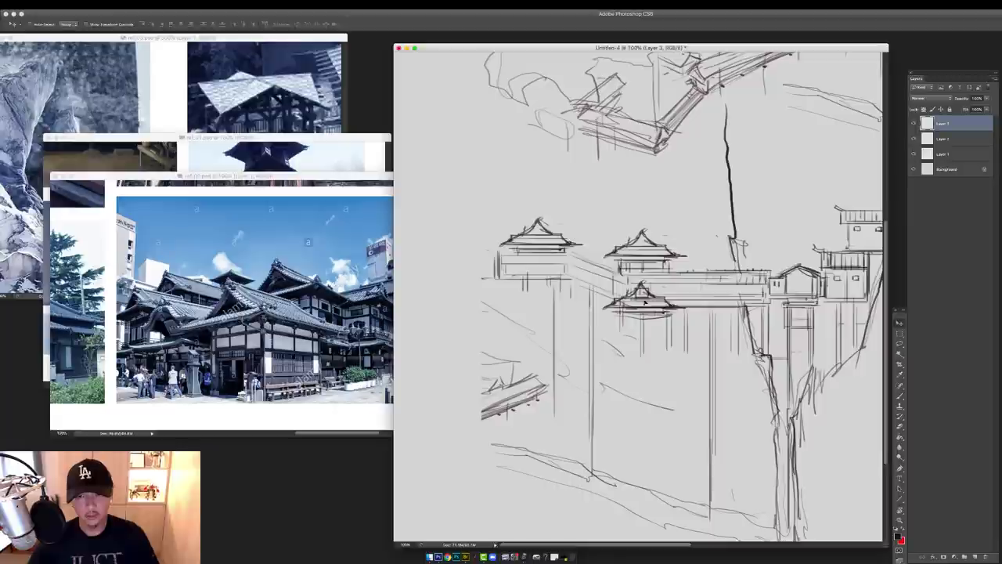
mouse_move(664, 295)
mouse_down()
mouse_move(602, 208)
mouse_move(611, 201)
mouse_move(606, 260)
mouse_up()
key(super+t)
key(Return)
Draw the middle roofed building's walls down to the bridge so that it joins the structure
key(b)
mouse_move(575, 238)
mouse_down()
mouse_move(575, 253)
mouse_move(601, 249)
mouse_up()
mouse_move(580, 254)
mouse_down()
mouse_move(607, 263)
mouse_move(527, 217)
mouse_up()
drag(539, 298, 610, 291)
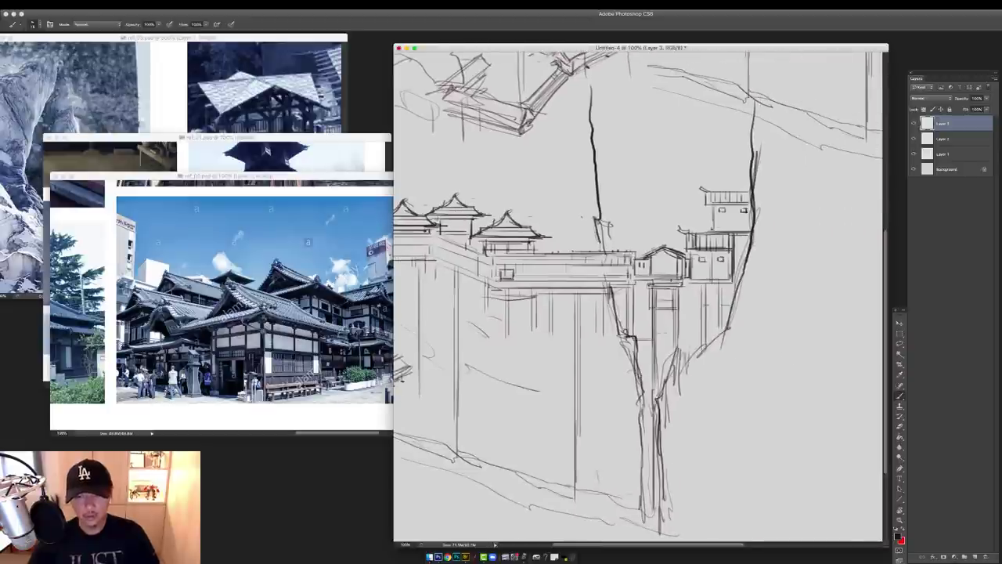
Hand-letter a label beneath the bridge's side-view sketch and write "PLAN TOP VIEW" in the empty area beside it
key(super+minus)
mouse_move(658, 217)
mouse_down()
mouse_move(657, 260)
mouse_move(624, 208)
mouse_move(667, 207)
mouse_up()
scroll(674, 209, right, 3)
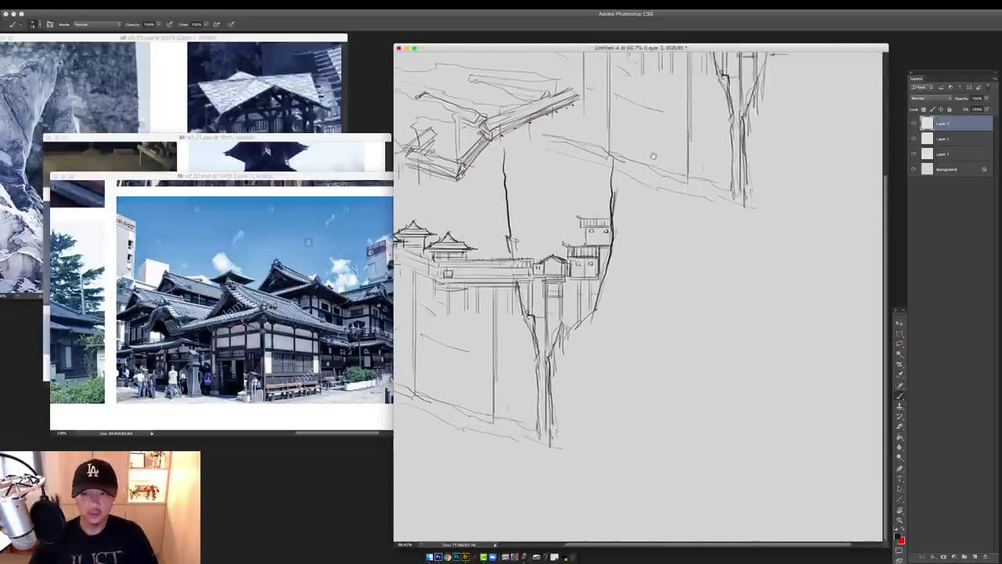
scroll(650, 274, left, 3)
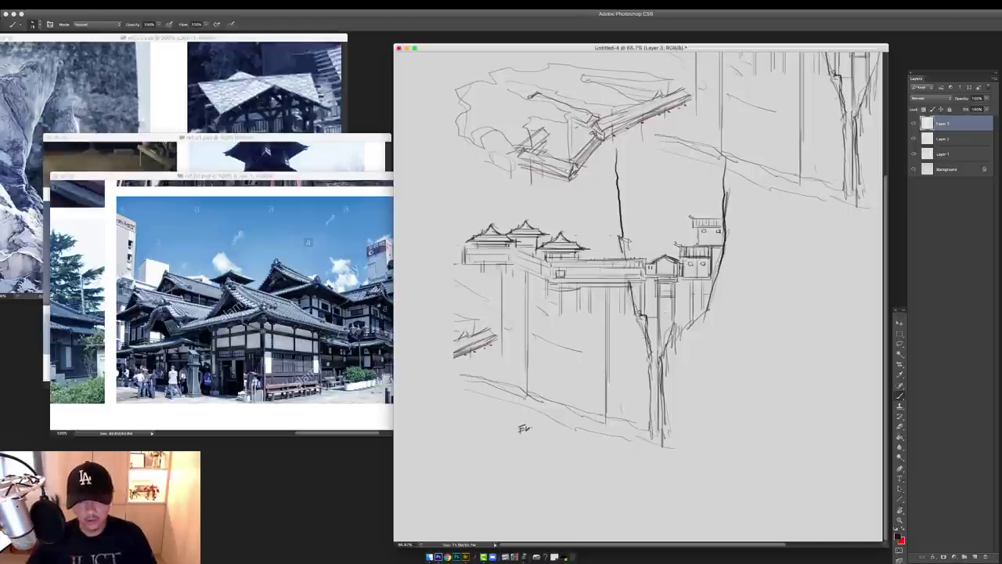
key(ctrl+z)
scroll(525, 431, up, 1)
key(super+z)
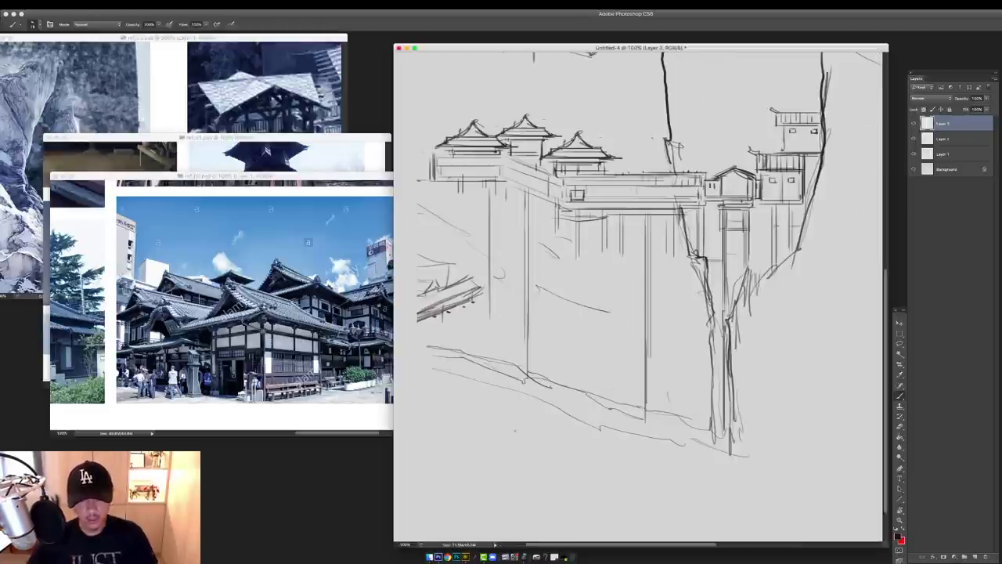
mouse_move(516, 429)
mouse_down()
mouse_move(510, 435)
mouse_move(522, 436)
mouse_up()
drag(524, 428, 548, 456)
mouse_move(633, 346)
mouse_down()
mouse_move(615, 363)
mouse_move(431, 402)
mouse_up()
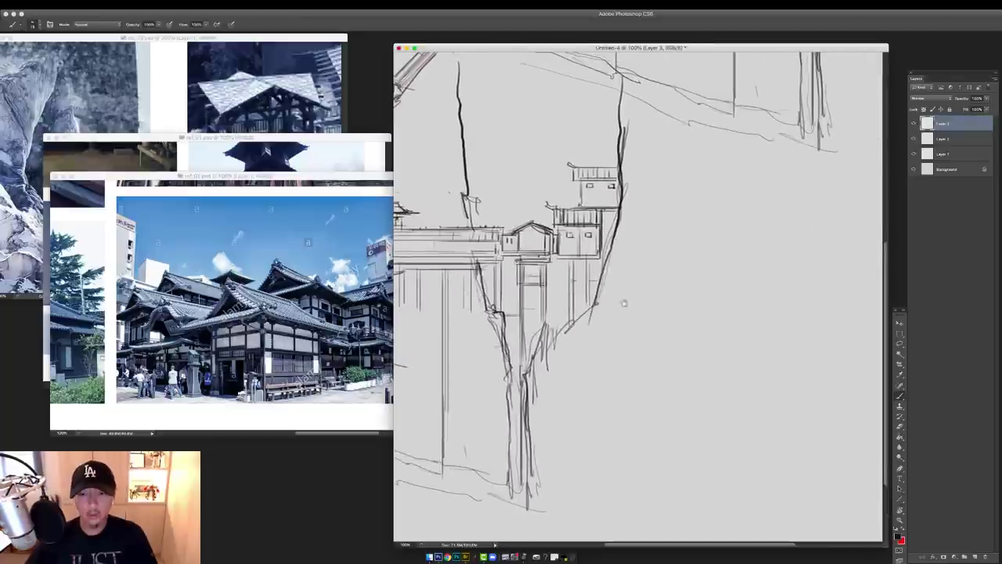
drag(600, 438, 607, 441)
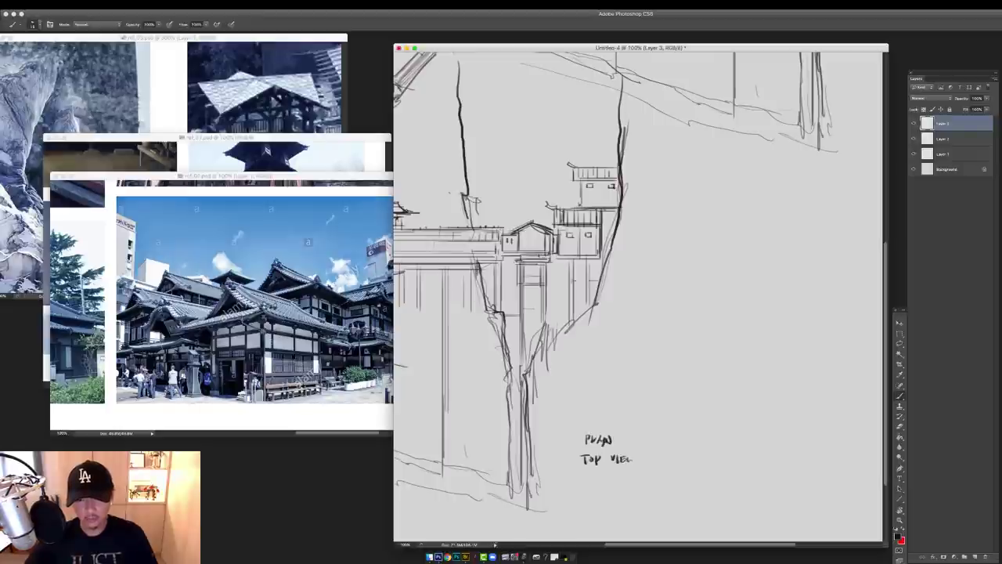
Draw the bridge's top view as a long narrow vertical strip divided into three sections, with a short band closing its lower end
drag(725, 351, 715, 352)
drag(779, 257, 640, 271)
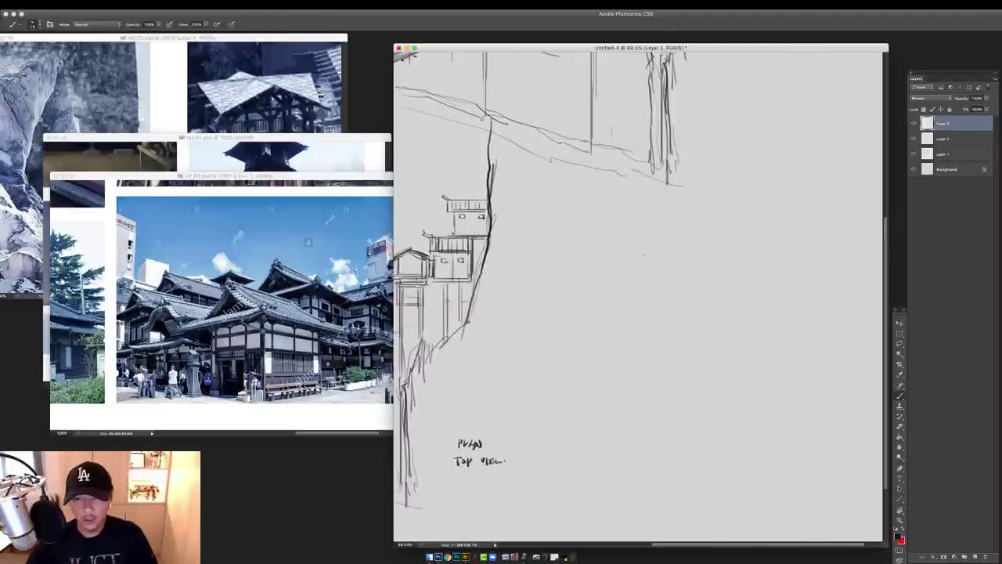
drag(612, 231, 612, 351)
key(super+z)
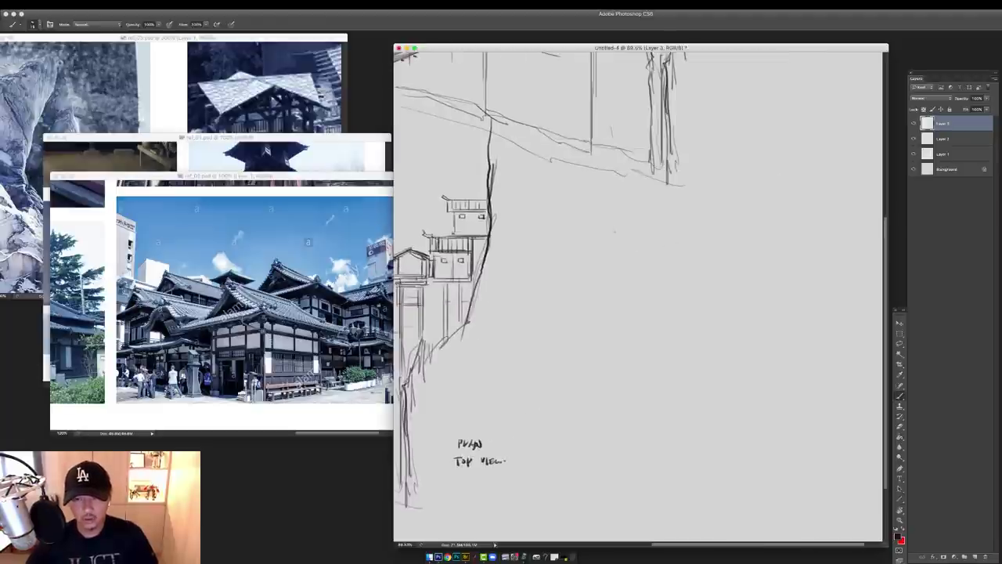
drag(615, 229, 615, 336)
mouse_move(636, 228)
mouse_down()
mouse_move(637, 337)
mouse_move(615, 360)
mouse_up()
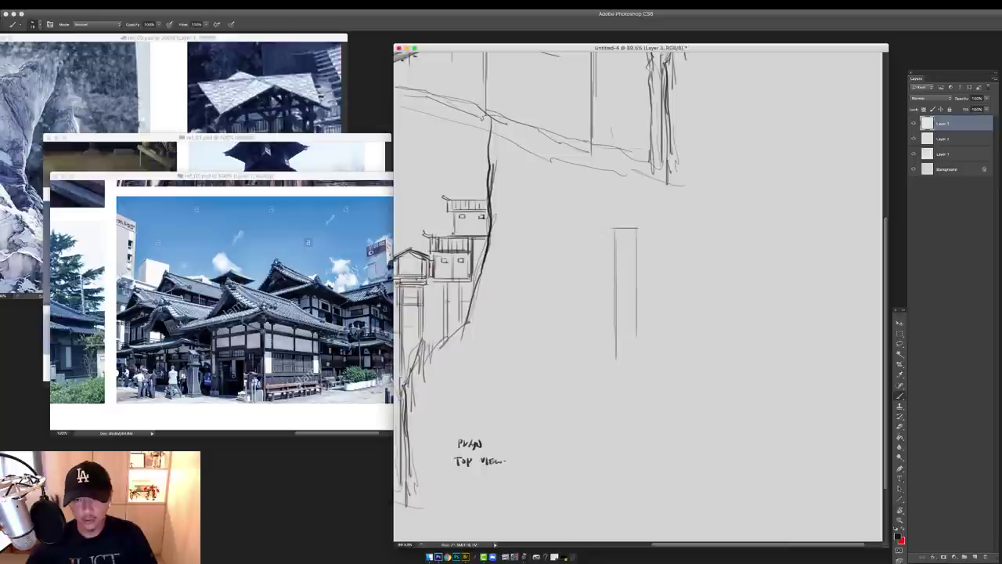
mouse_move(637, 251)
mouse_down()
mouse_move(637, 353)
mouse_move(616, 397)
mouse_move(639, 400)
mouse_up()
drag(642, 295, 631, 280)
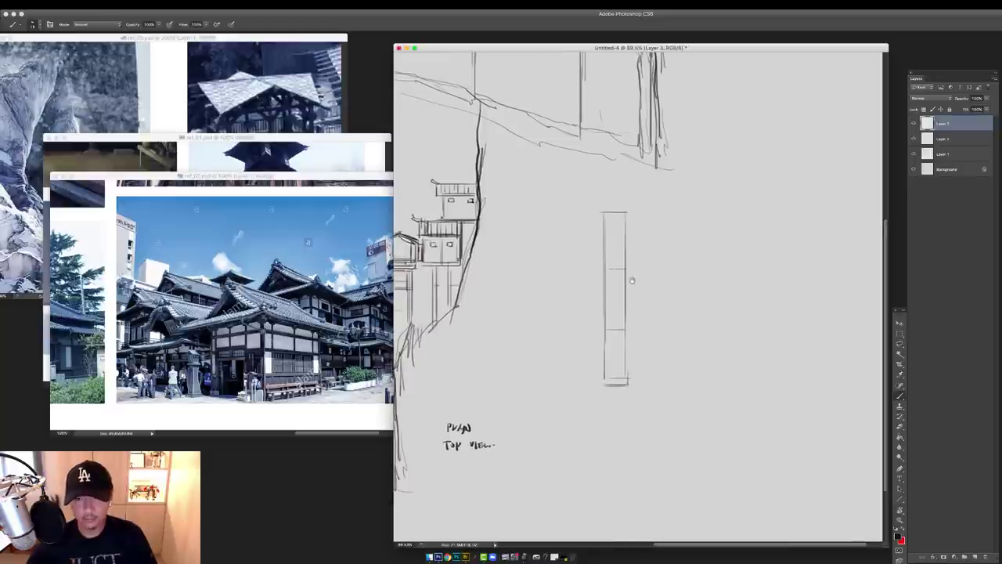
mouse_move(625, 224)
mouse_down()
mouse_move(625, 365)
mouse_move(603, 385)
mouse_up()
Draw a long horizontal strip divided into sections just below the vertical bridge strip in the plan
drag(650, 290, 643, 241)
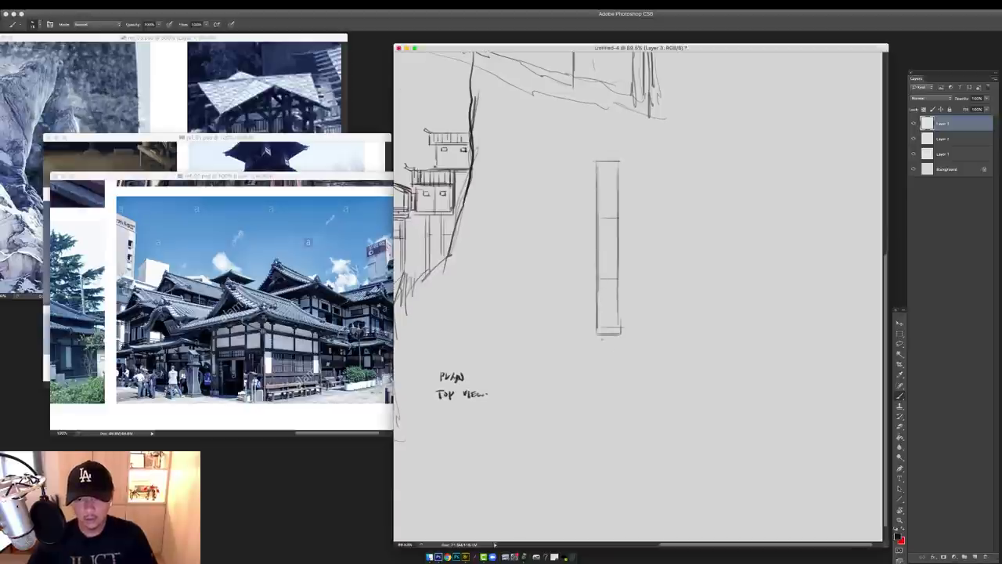
drag(587, 341, 718, 341)
drag(584, 365, 747, 364)
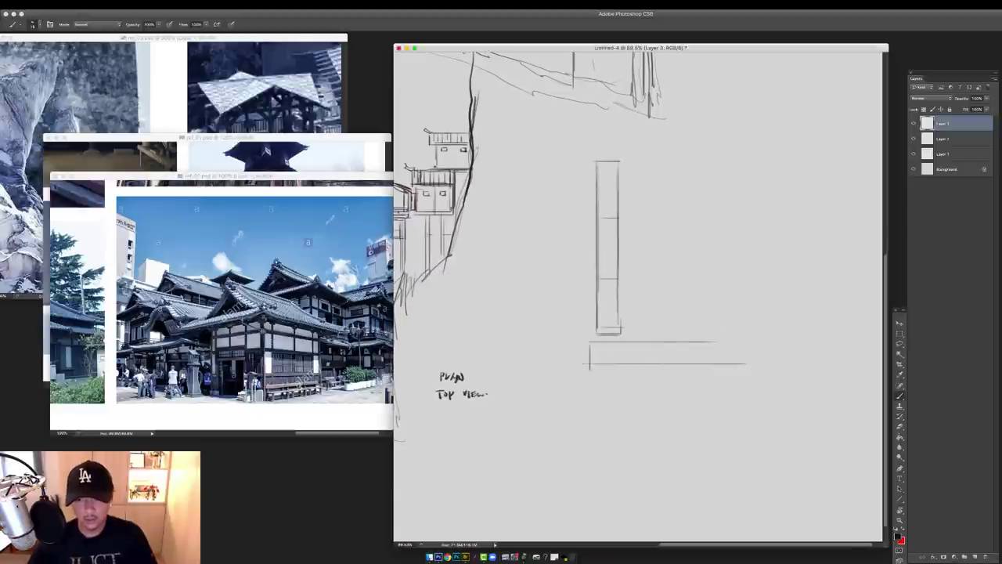
drag(633, 335, 767, 344)
key(ctrl+z)
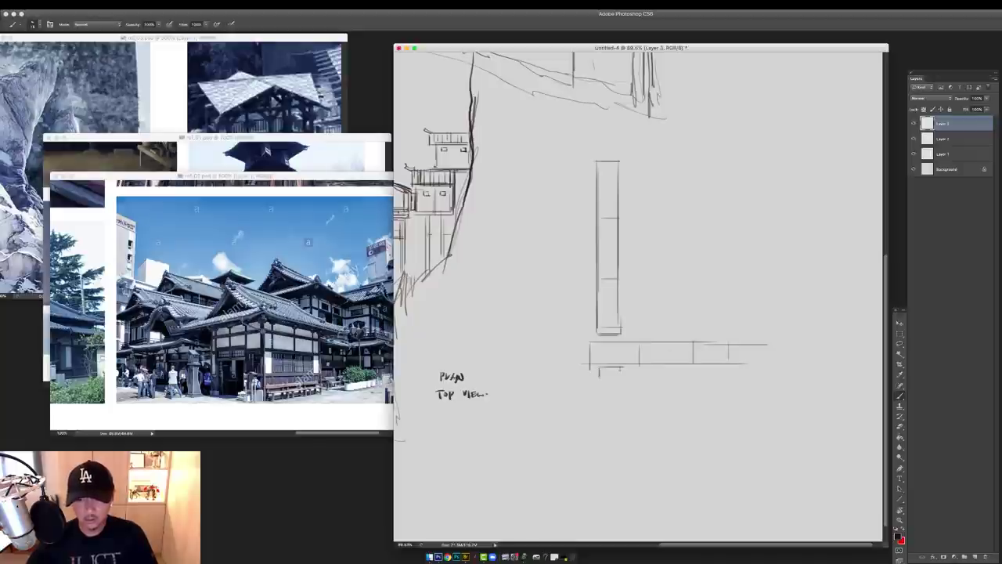
Draw a square building footprint with central roof ridge lines below the horizontal strip's small connector
drag(609, 385, 609, 427)
drag(584, 382, 583, 436)
drag(606, 395, 606, 429)
mouse_move(633, 386)
mouse_down()
mouse_move(638, 433)
mouse_move(613, 430)
mouse_up()
drag(661, 226, 657, 258)
Duplicate the square building footprint, rotate the copy 90 degrees, and place copies on both sides of the vertical strip
key(m)
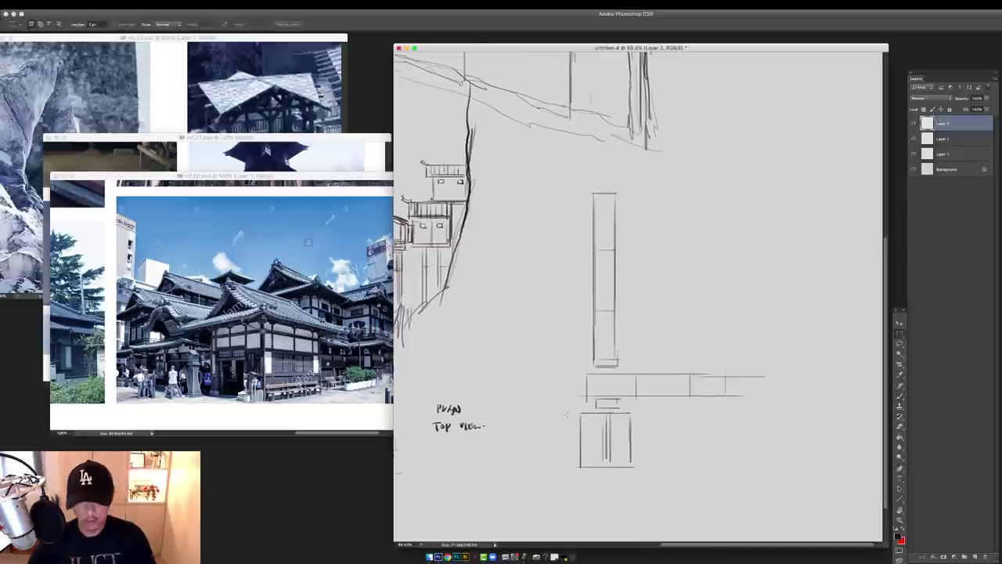
drag(567, 405, 638, 475)
key(super+j)
key(v)
drag(628, 376, 650, 225)
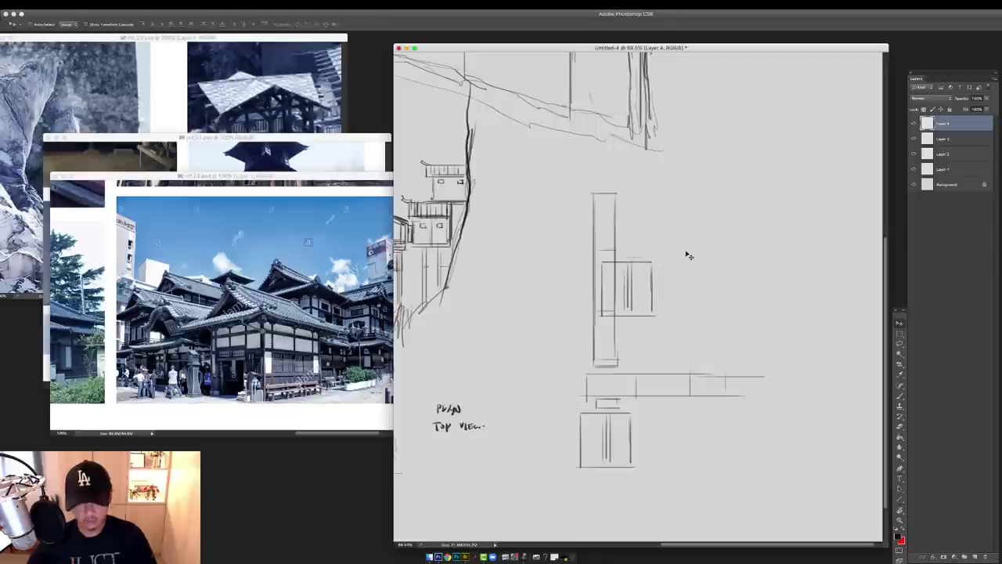
key(ctrl+t)
drag(720, 237, 597, 227)
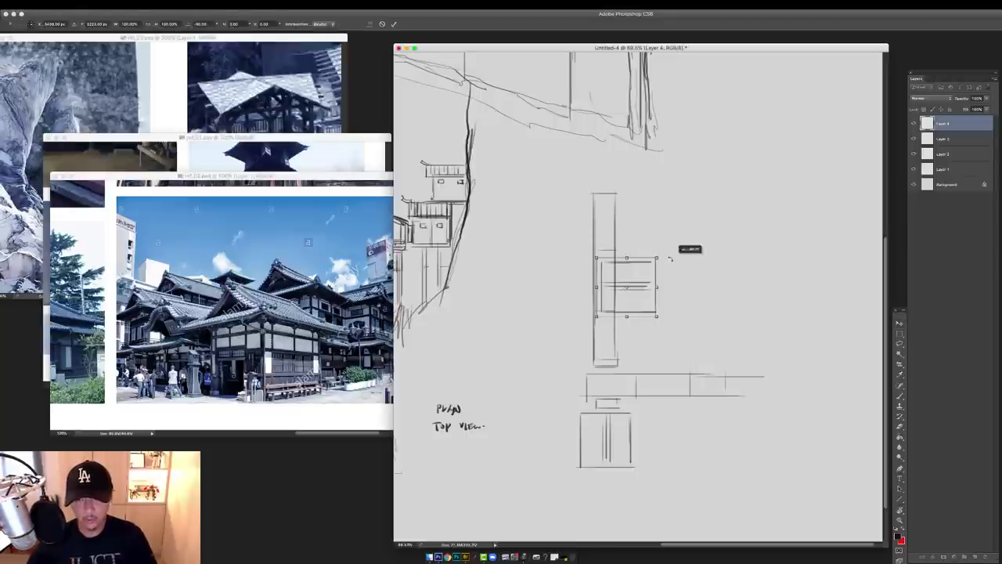
key(Return)
drag(638, 280, 544, 262)
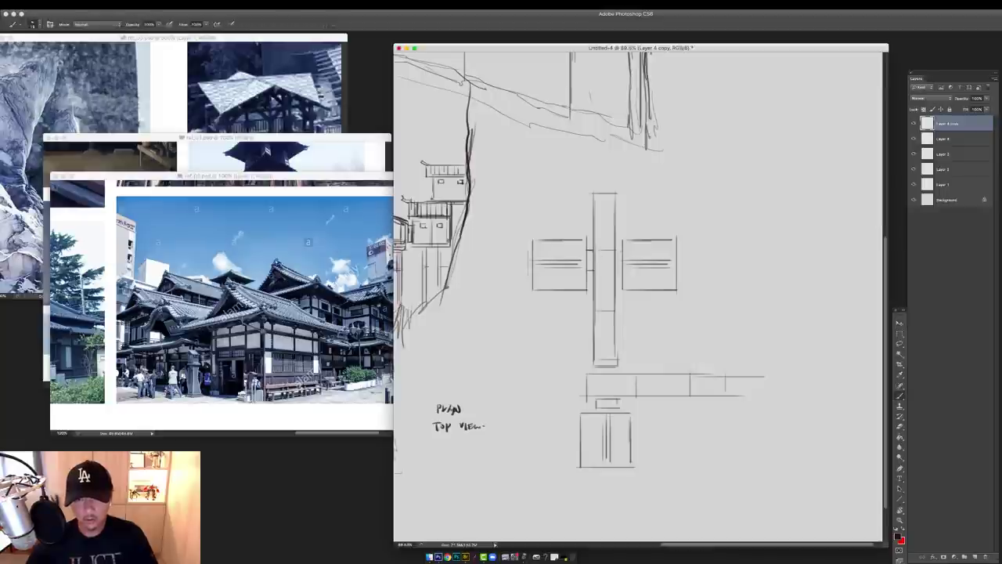
key(m)
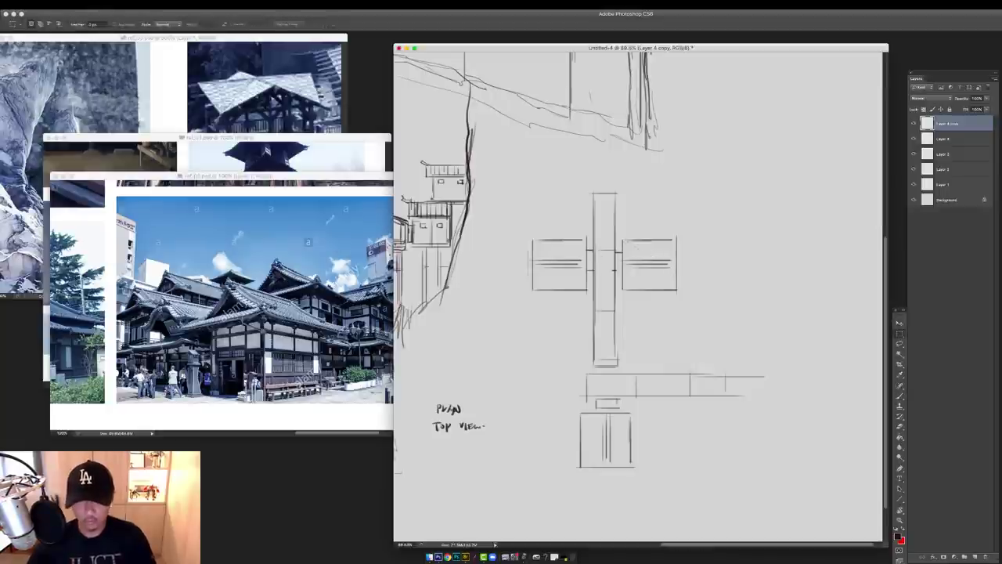
drag(623, 233, 688, 310)
key(super+j)
key(v)
drag(660, 256, 678, 311)
key(super+z)
Merge the layers holding the building footprint copies down into the sketch layer
key(ctrl+e)
key(ctrl+e)
key(ctrl+e)
key(ctrl+e)
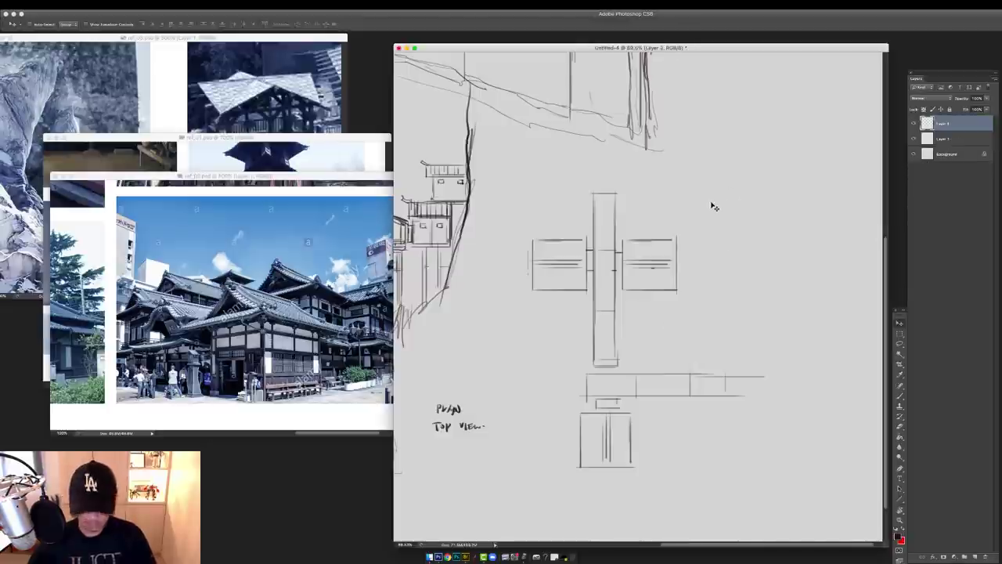
Duplicate the footprint on the strip's right side and place the copy directly below it, offset slightly outward
key(m)
drag(624, 239, 678, 291)
key(ctrl+j)
key(v)
drag(659, 255, 673, 308)
key(b)
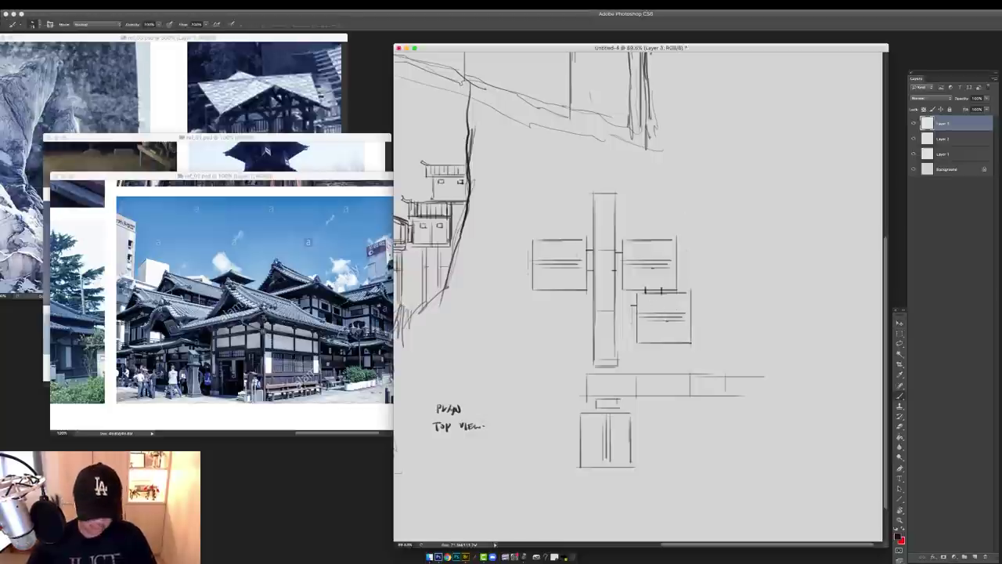
Place another footprint copy below the building on the strip's left side and scale it down
drag(671, 321, 543, 322)
key(ctrl+t)
shift+drag(503, 290, 554, 296)
key(Return)
Examine the layered roofs and upper storeys of the traditional Japanese building in the ref_02.psd photo
click(356, 313)
super+click(353, 300)
drag(298, 177, 357, 225)
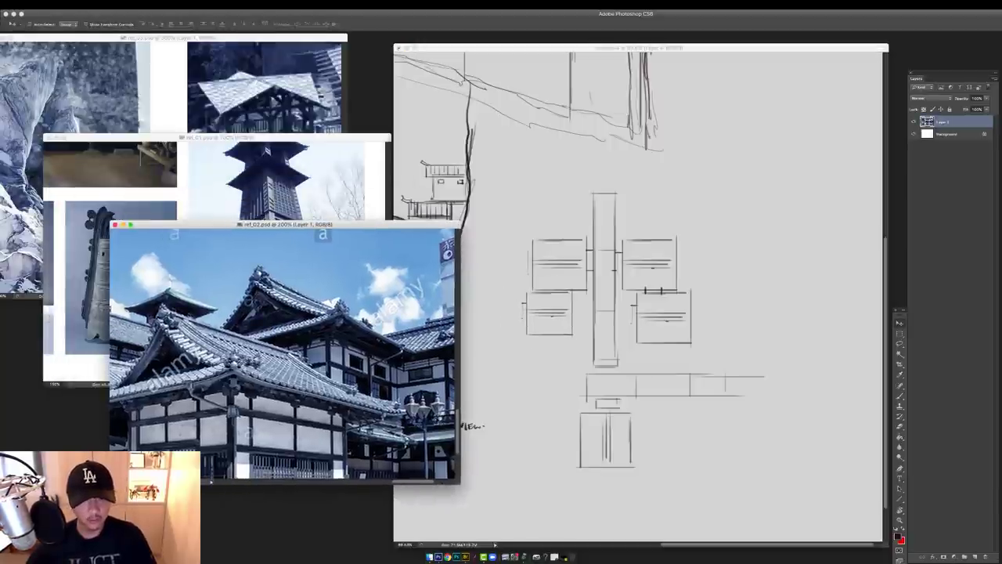
key(super+minus)
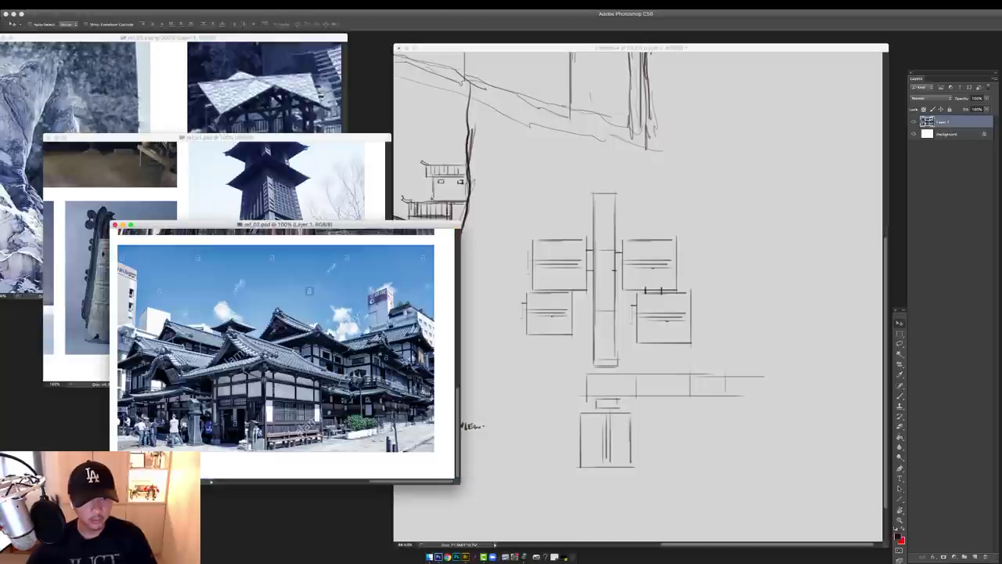
super+click(352, 375)
super+click(343, 371)
drag(277, 310, 356, 324)
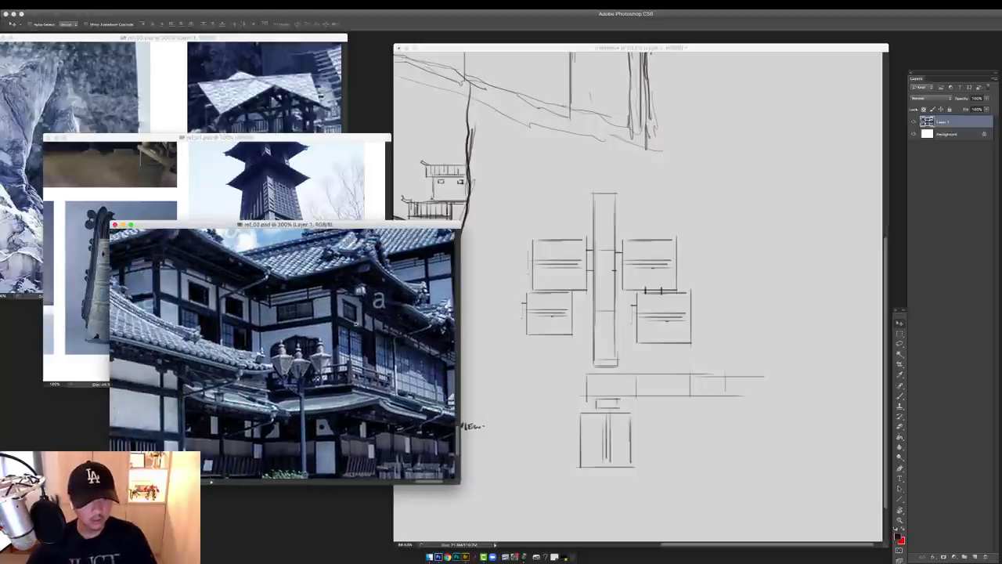
key(super+minus)
key(super+minus)
Place a copy of the small footprint at the plan's outer left side, beside the larger left building
click(545, 308)
mouse_move(553, 306)
mouse_down()
mouse_move(510, 288)
mouse_move(508, 261)
mouse_up()
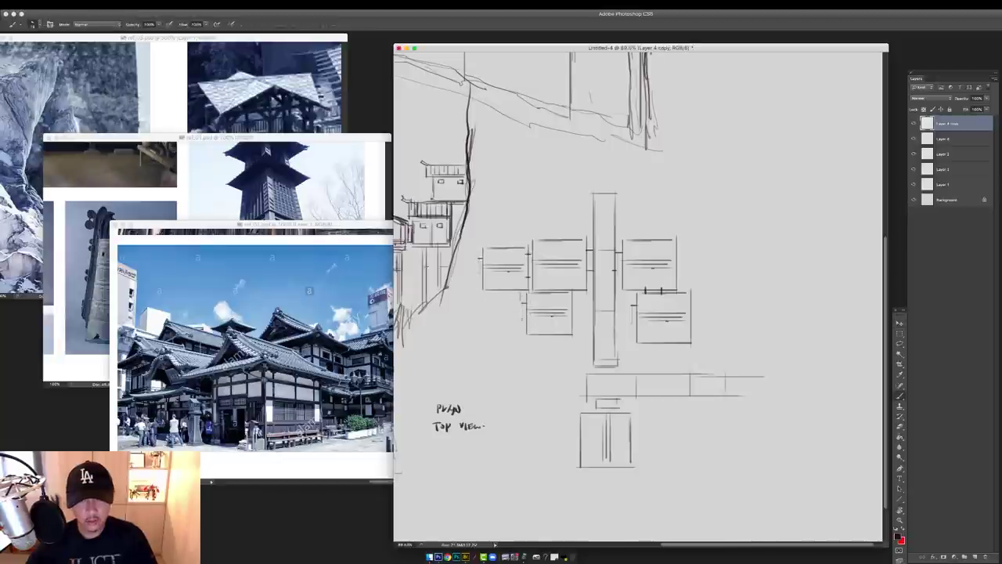
Draw jagged canyon cliff edges down both sides of the plan and add a line along the lower-left footprint's bottom edge
scroll(522, 306, down, 2)
mouse_move(475, 179)
mouse_down()
mouse_move(477, 275)
mouse_move(519, 352)
mouse_move(514, 399)
mouse_move(525, 444)
mouse_up()
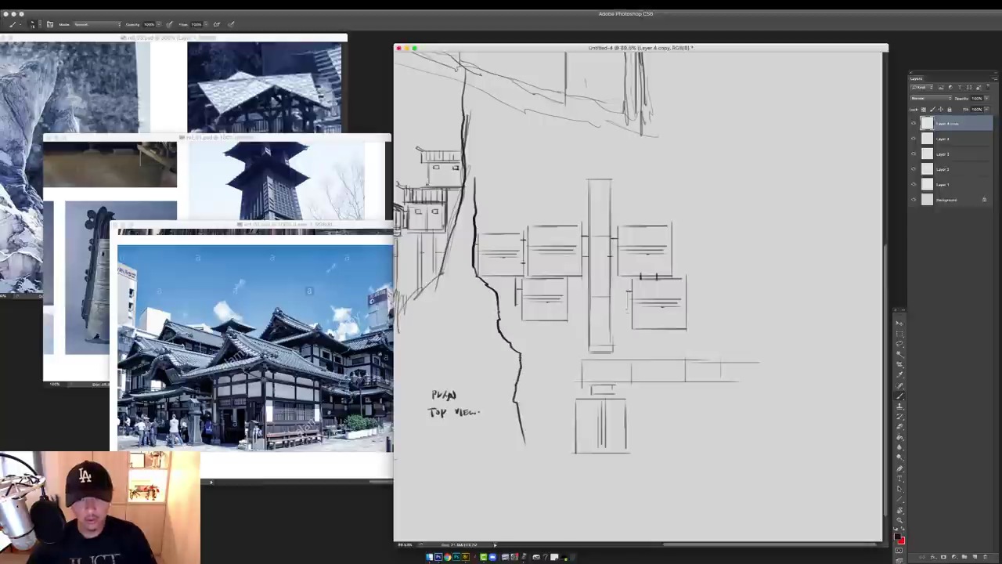
scroll(639, 293, up, 3)
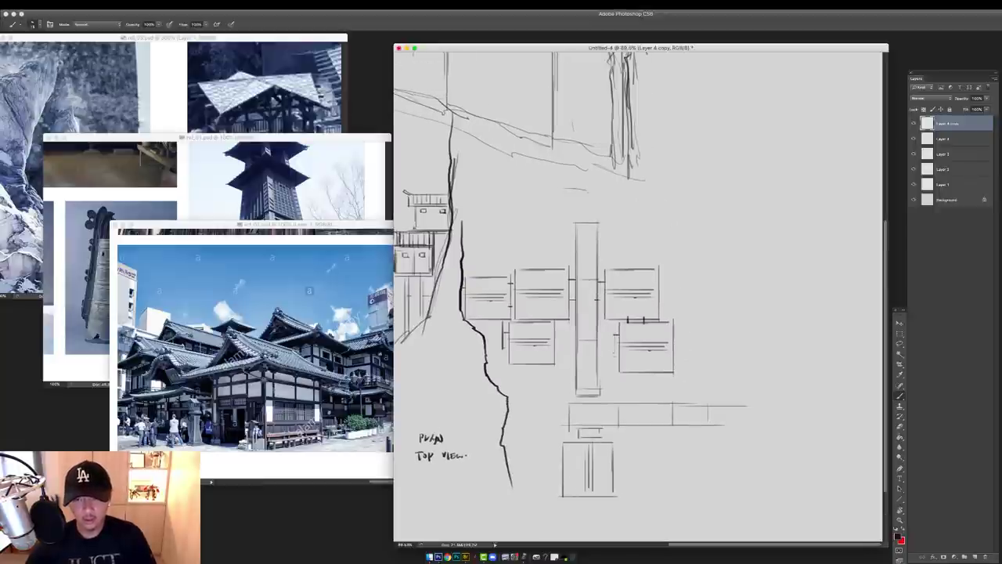
mouse_move(614, 224)
mouse_down()
mouse_move(663, 266)
mouse_move(662, 314)
mouse_move(678, 360)
mouse_up()
drag(727, 380, 805, 401)
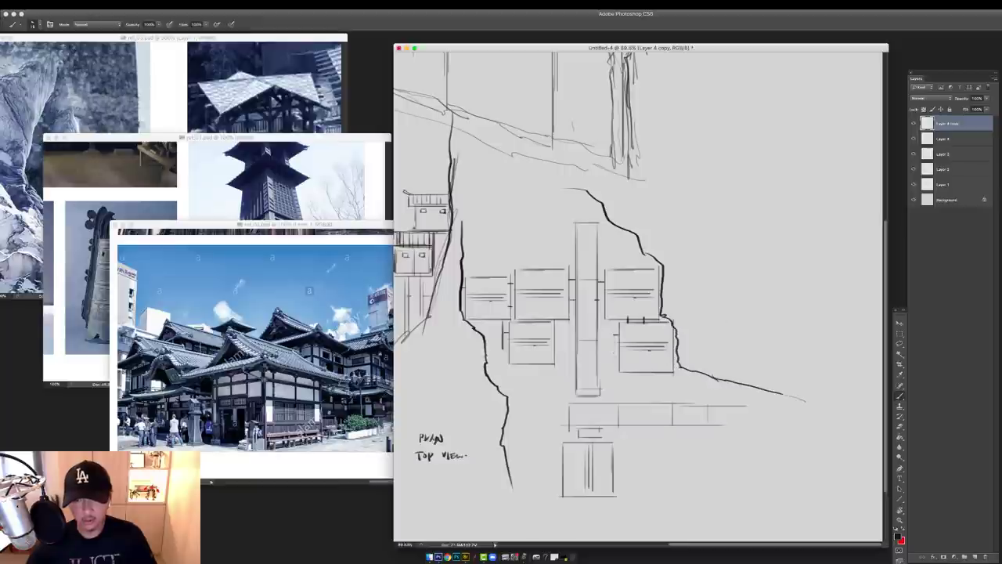
drag(462, 225, 470, 181)
drag(551, 220, 555, 176)
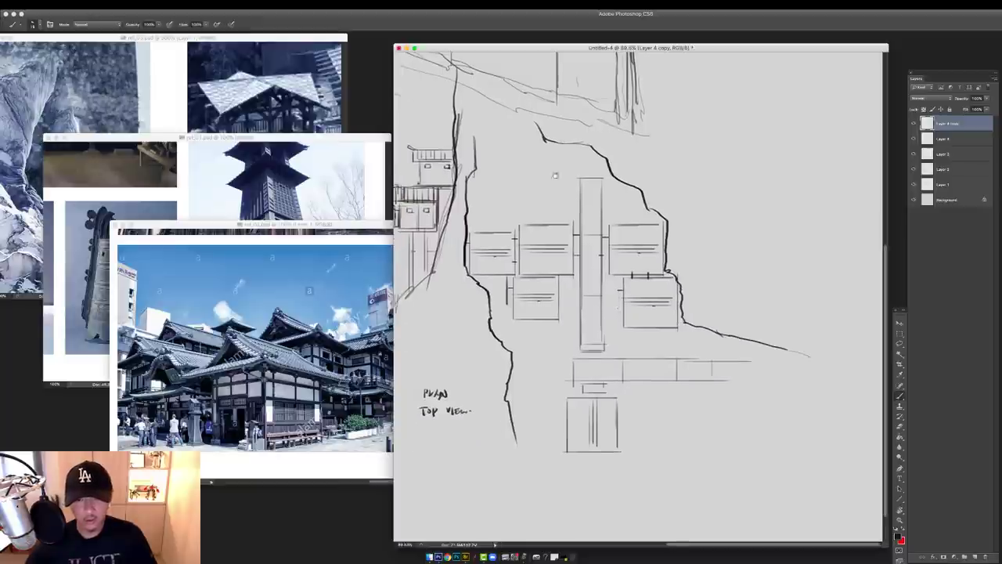
drag(514, 322, 536, 323)
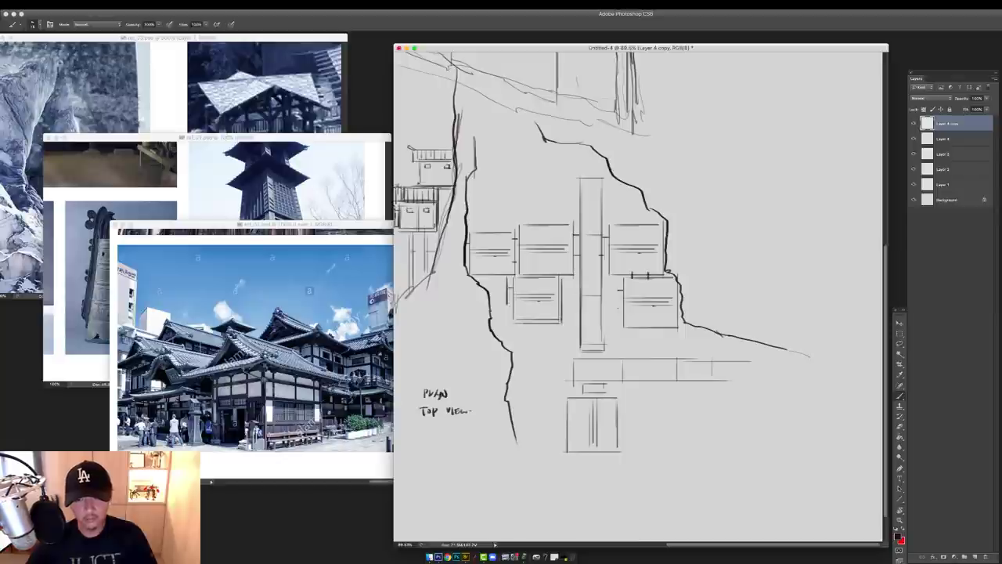
Rotate the canvas and draw a diagonal bridge section from the vertical strip's top toward the left cliff, then straighten the view
key(r)
mouse_move(588, 157)
mouse_down()
mouse_move(593, 213)
mouse_move(555, 260)
mouse_up()
mouse_move(555, 260)
mouse_down()
mouse_move(596, 304)
mouse_move(619, 305)
mouse_move(487, 302)
mouse_up()
key(super+z)
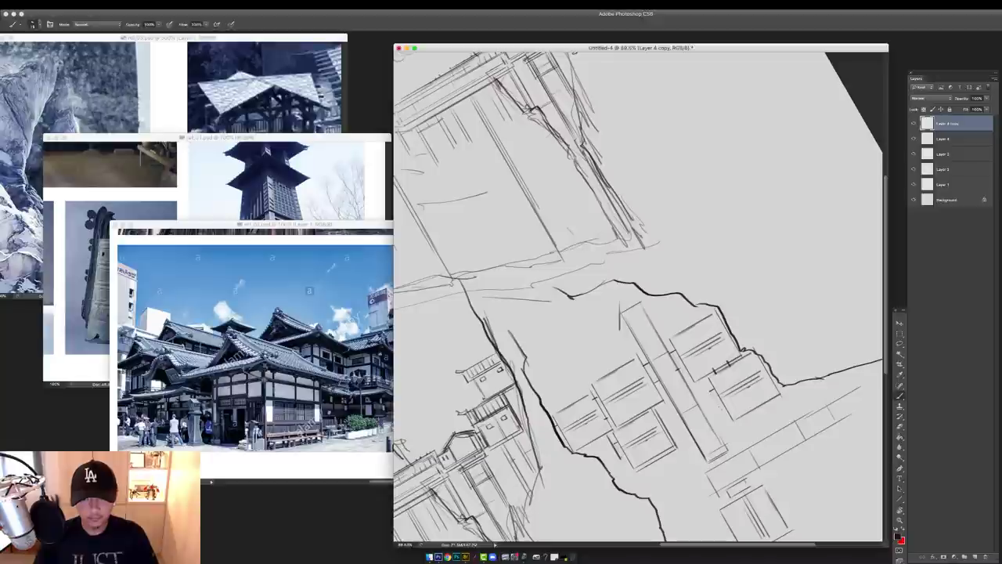
drag(620, 306, 483, 297)
mouse_move(617, 329)
mouse_down()
mouse_move(494, 323)
mouse_move(619, 330)
mouse_move(500, 323)
mouse_move(617, 306)
mouse_up()
key(r)
drag(755, 306, 659, 308)
drag(474, 305, 484, 344)
key(b)
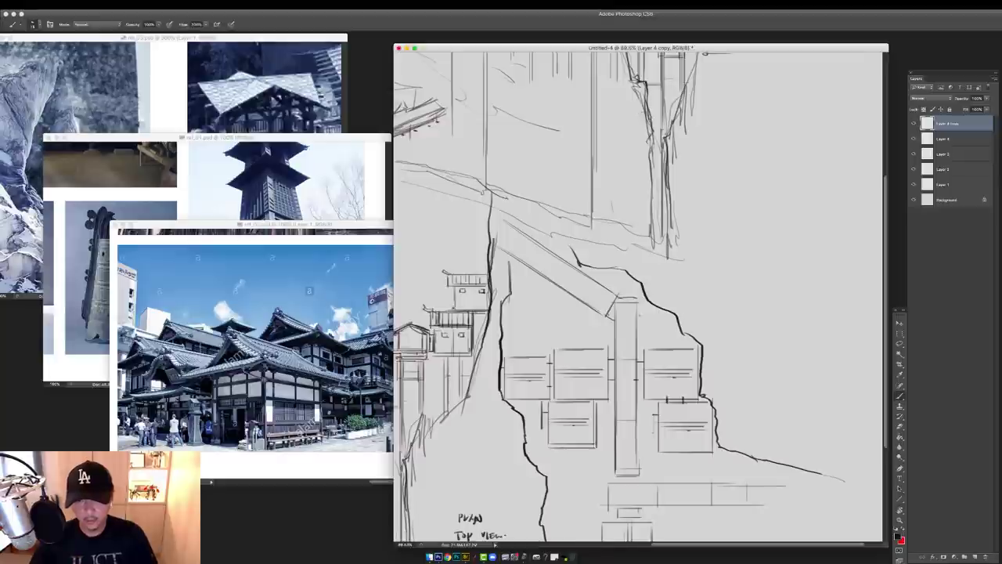
scroll(639, 294, down, 5)
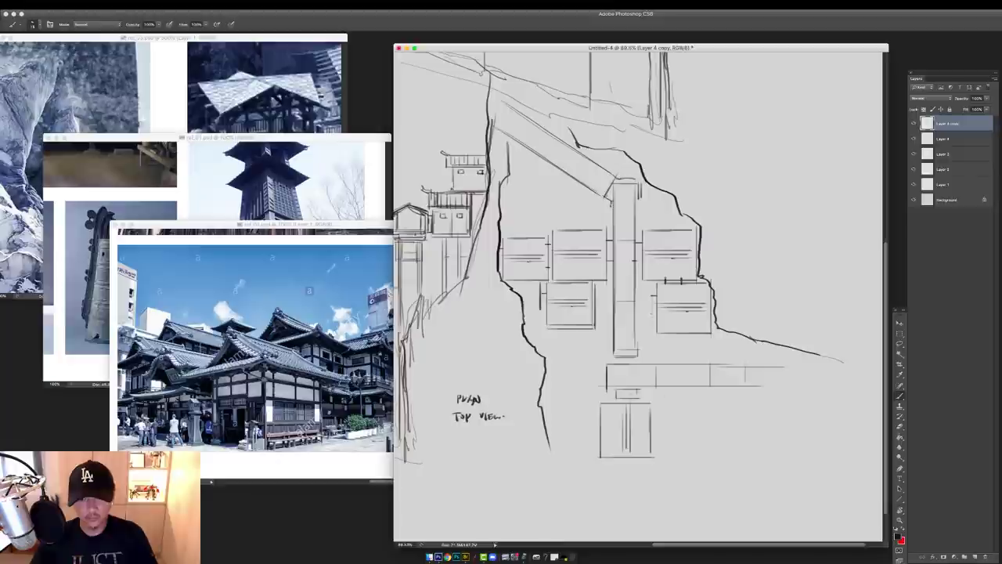
scroll(638, 294, up, 3)
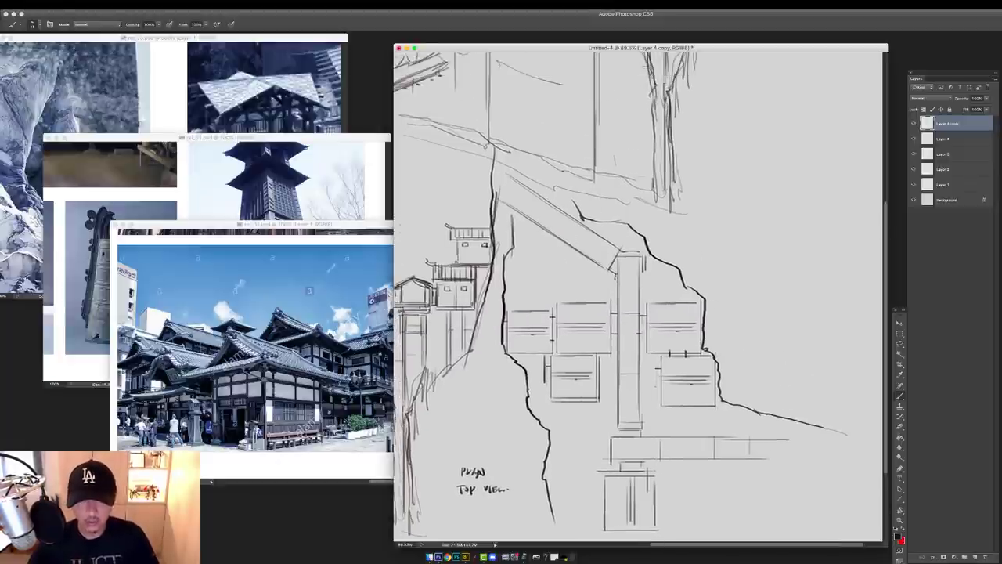
key(r)
drag(588, 249, 571, 279)
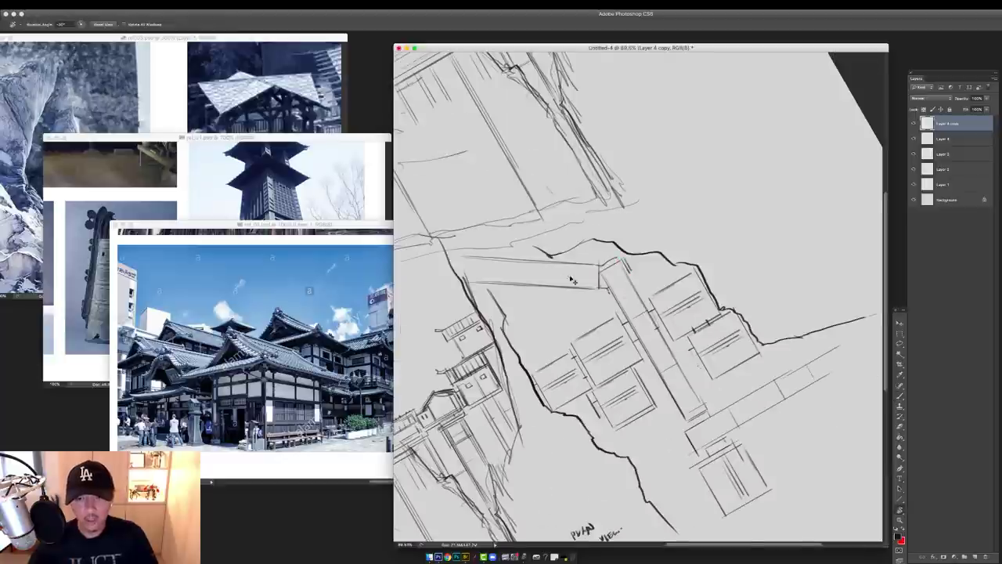
key(super+plus)
click(391, 283)
click(502, 296)
drag(498, 297, 576, 266)
Save the sketch document as DC_Ep94_Sketches_v02.psd in the EP 94 folder
key(super+s)
text(b)
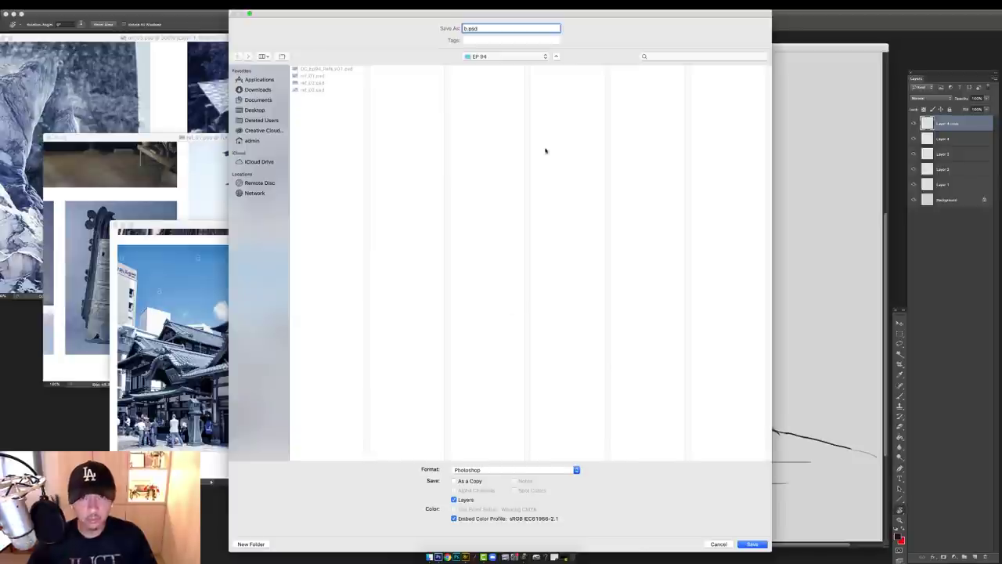
click(335, 69)
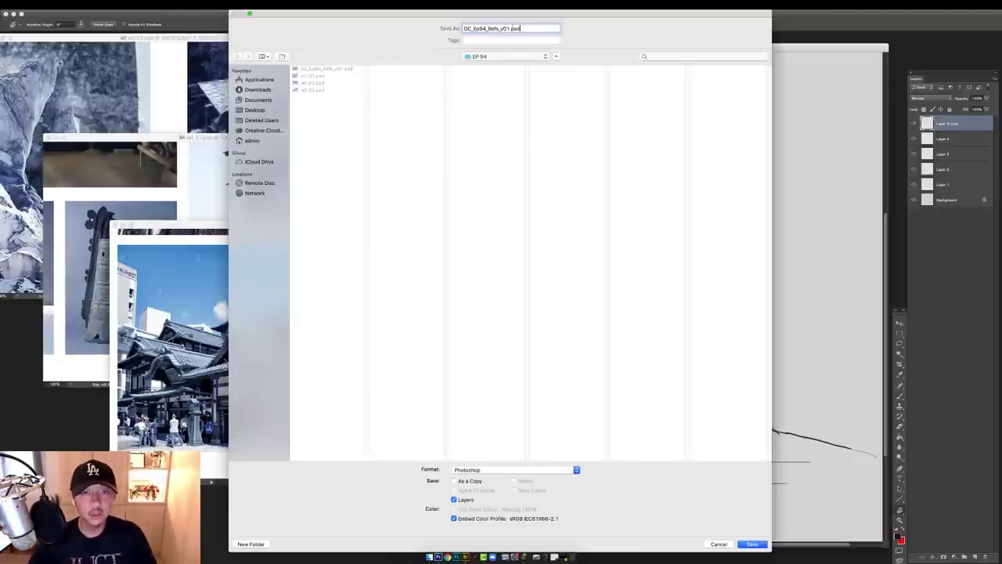
key(Right)
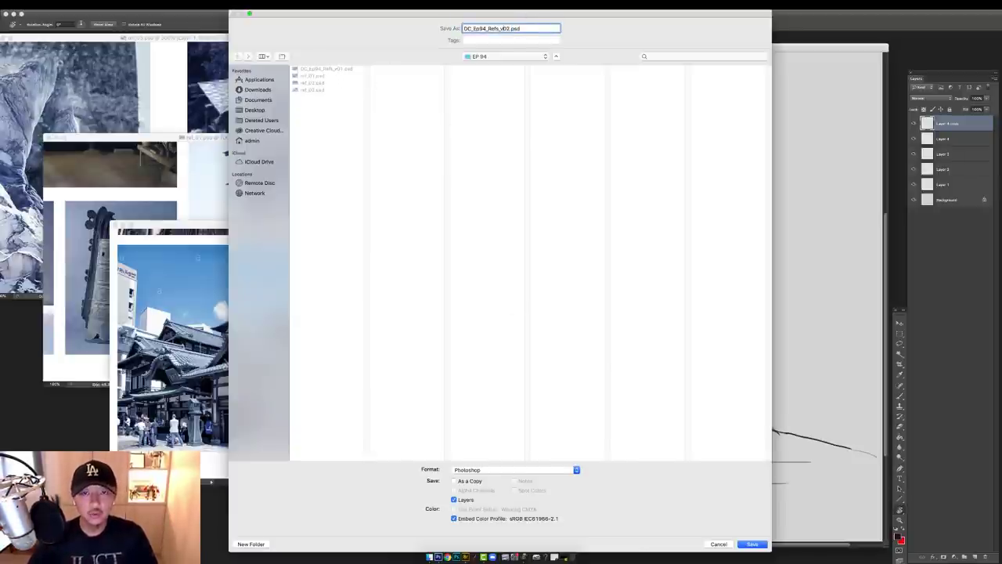
key(Left)
key(Left)
key(BackSpace)
key(BackSpace)
key(BackSpace)
key(BackSpace)
text(Sket)
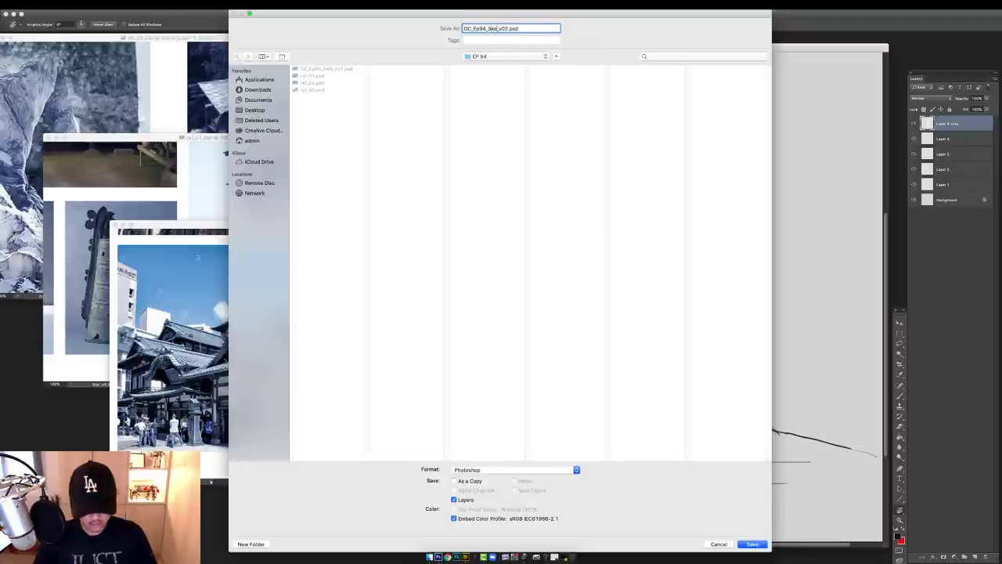
text(ches)
key(Return)
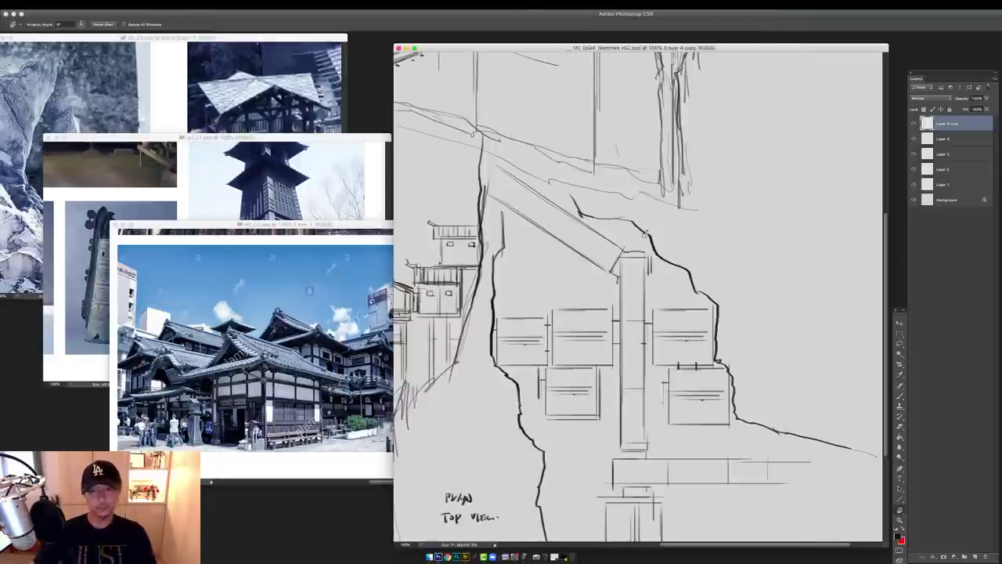
Outline an angled-corner footprint between the plan's diagonal bridge and the upper-left buildings, and add a small connector on the bridge's lower edge
key(b)
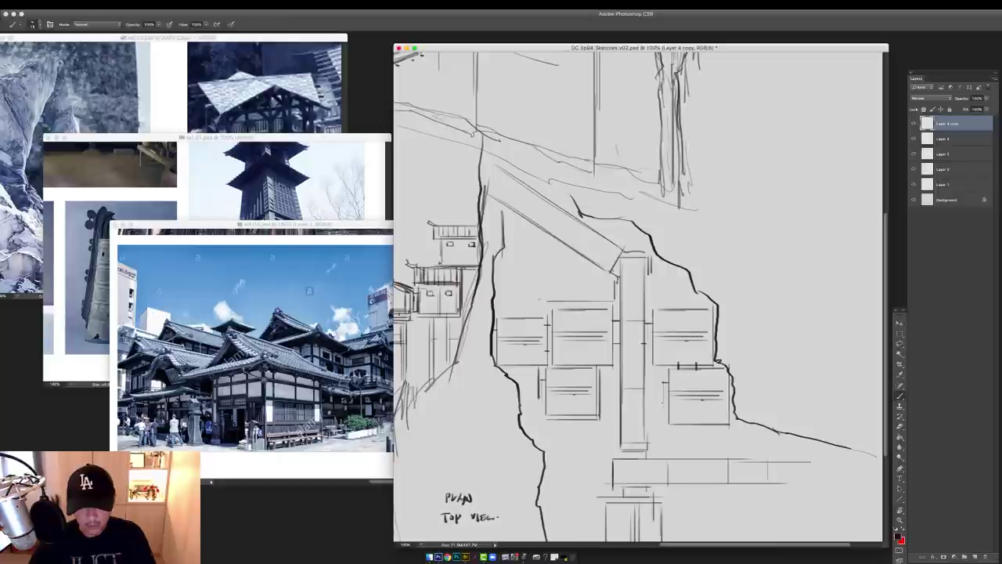
mouse_move(512, 257)
mouse_down()
mouse_move(513, 303)
mouse_move(525, 241)
mouse_up()
key(r)
drag(487, 393, 558, 453)
key(b)
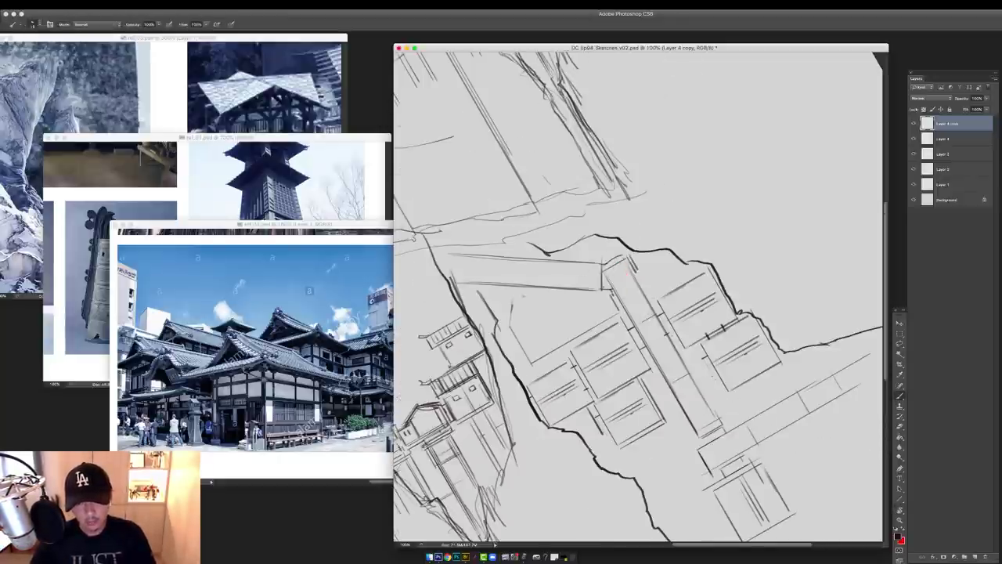
drag(526, 298, 605, 300)
key(r)
mouse_move(557, 453)
mouse_down()
mouse_move(519, 427)
mouse_move(469, 351)
mouse_move(489, 392)
mouse_up()
key(b)
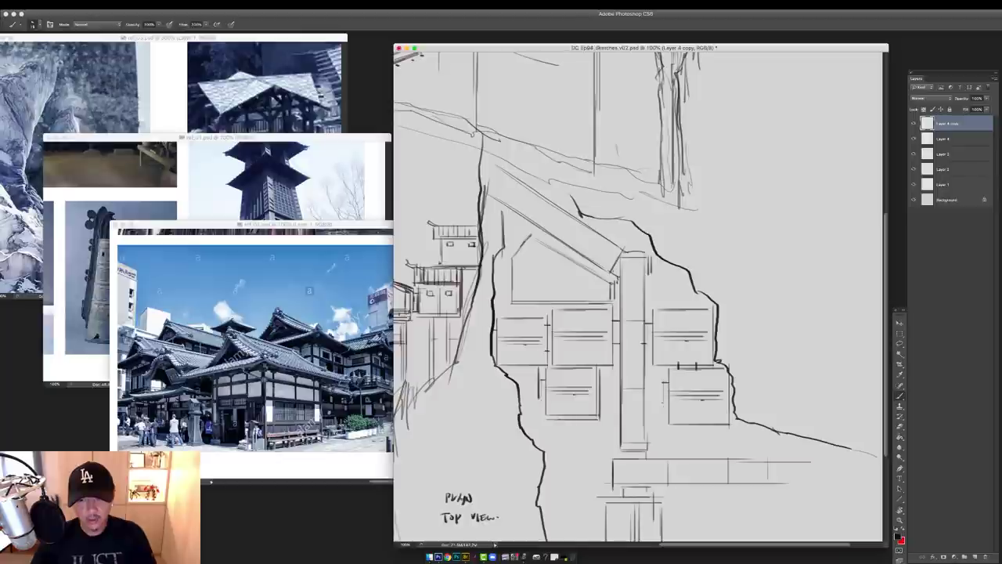
drag(575, 254, 596, 267)
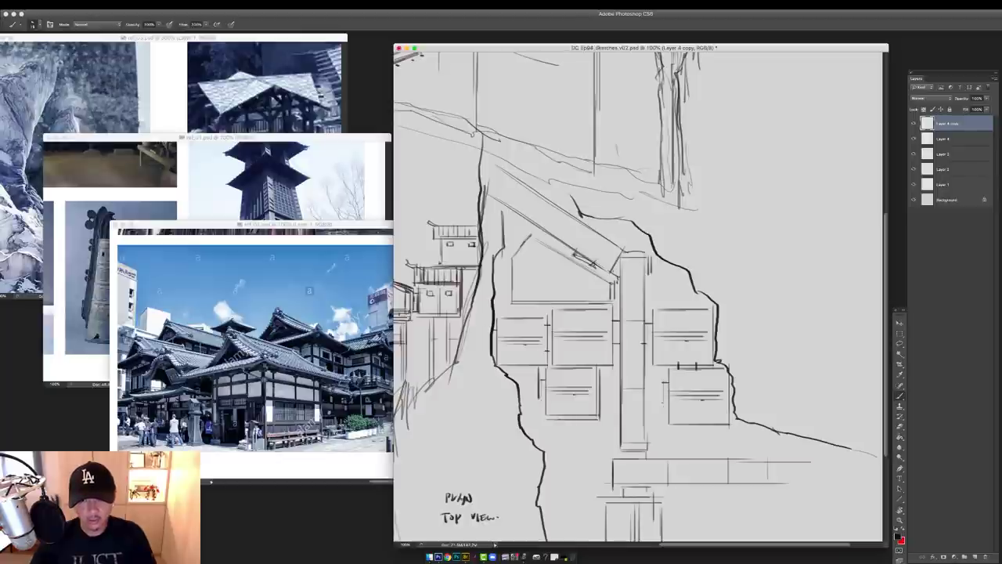
Draw a wide rectangular footprint below the lower-right building, just above the plan's horizontal bridge strip
key(super+minus)
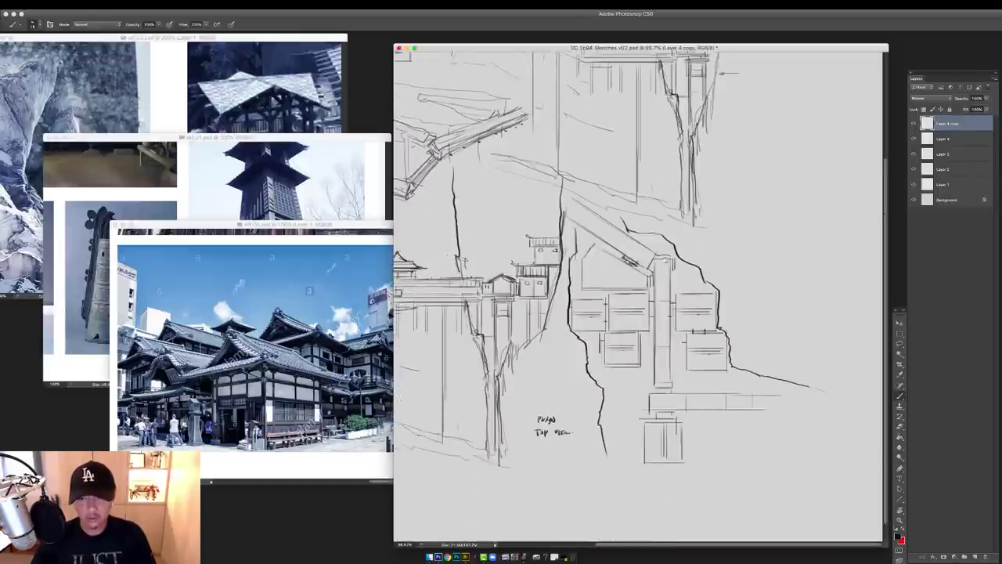
key(super+plus)
mouse_move(708, 428)
mouse_down()
mouse_move(695, 369)
mouse_move(644, 351)
mouse_move(708, 377)
mouse_up()
drag(705, 347, 705, 376)
mouse_move(639, 348)
mouse_down()
mouse_move(703, 348)
mouse_move(632, 382)
mouse_up()
drag(631, 382, 706, 382)
drag(707, 345, 708, 382)
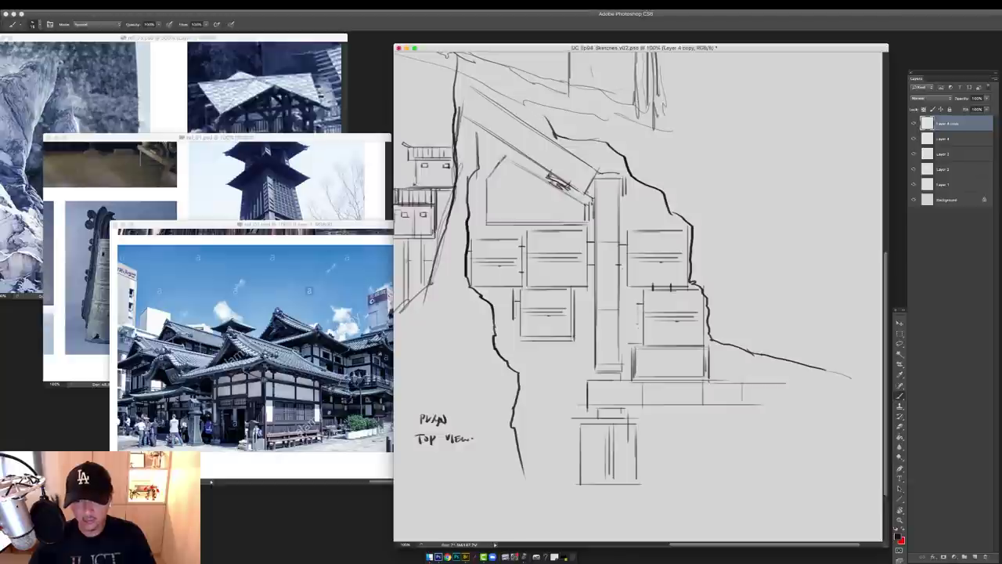
Draw a double-outlined square footprint at the left end of the plan's horizontal bridge strip
mouse_move(539, 366)
mouse_down()
mouse_move(582, 366)
mouse_move(535, 404)
mouse_up()
drag(533, 410, 580, 409)
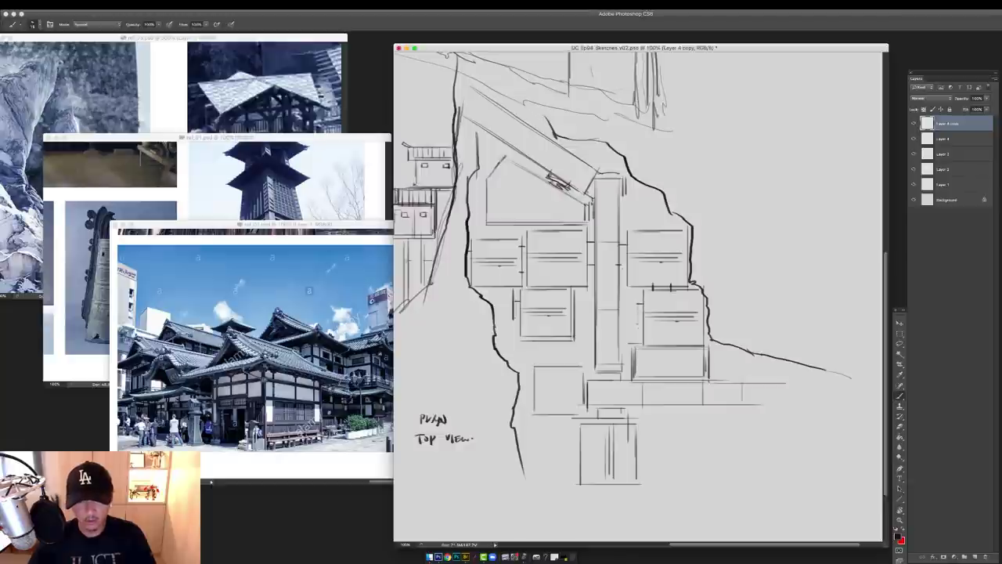
drag(585, 372, 585, 408)
drag(539, 405, 580, 406)
mouse_move(535, 374)
mouse_down()
mouse_move(535, 413)
mouse_move(526, 414)
mouse_up()
drag(523, 415, 556, 415)
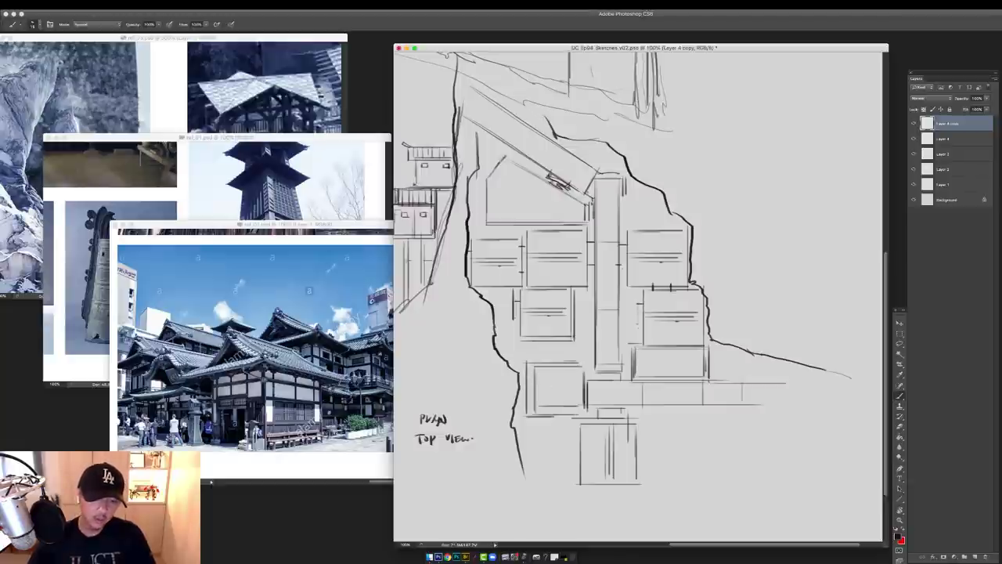
Lasso the whole plan view, try to shift it away from the side view, and undo the move
click(307, 253)
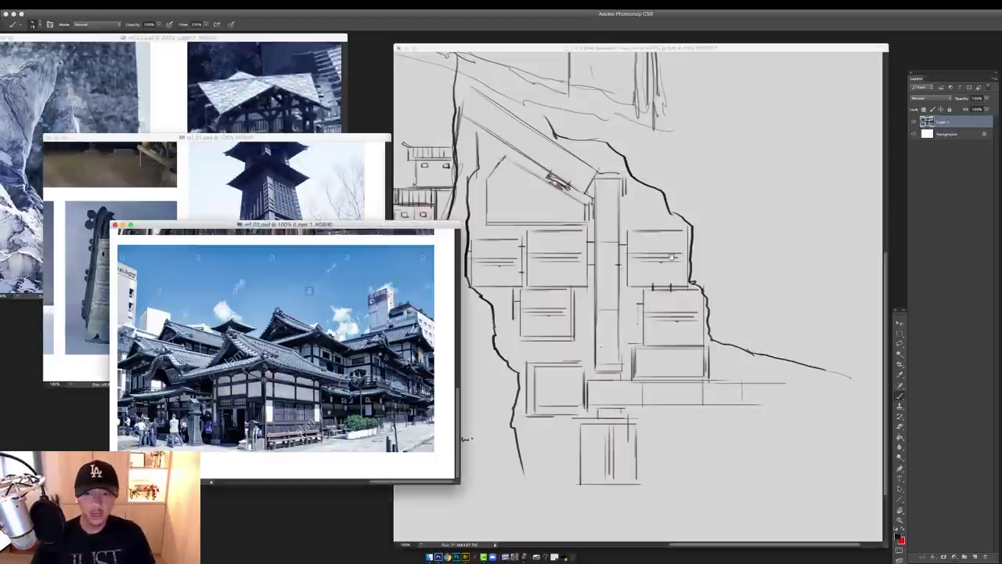
click(672, 257)
key(super+minus)
key(super+minus)
key(l)
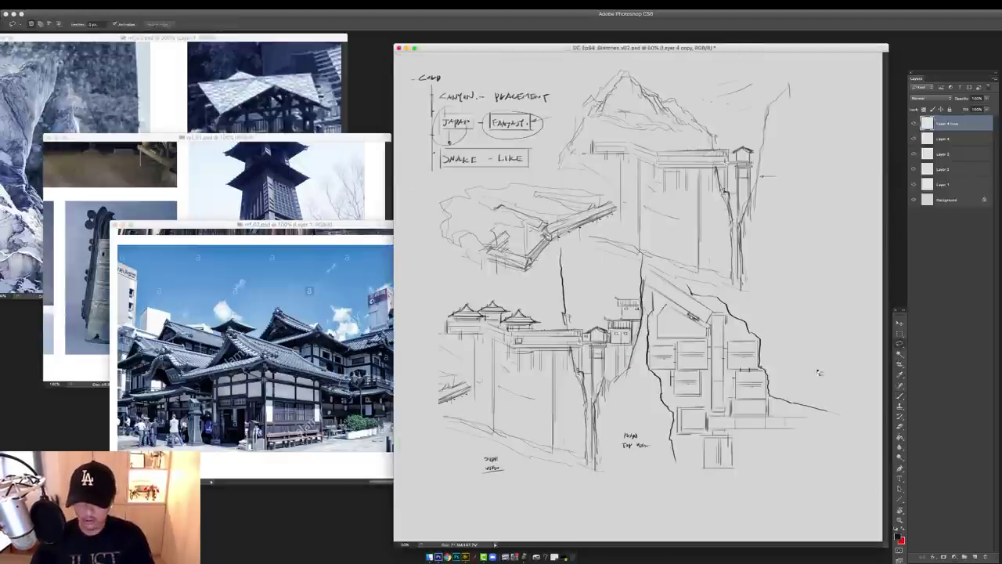
mouse_move(742, 306)
mouse_down()
mouse_move(662, 271)
mouse_move(644, 302)
mouse_move(656, 415)
mouse_move(842, 360)
mouse_move(783, 317)
mouse_up()
key(v)
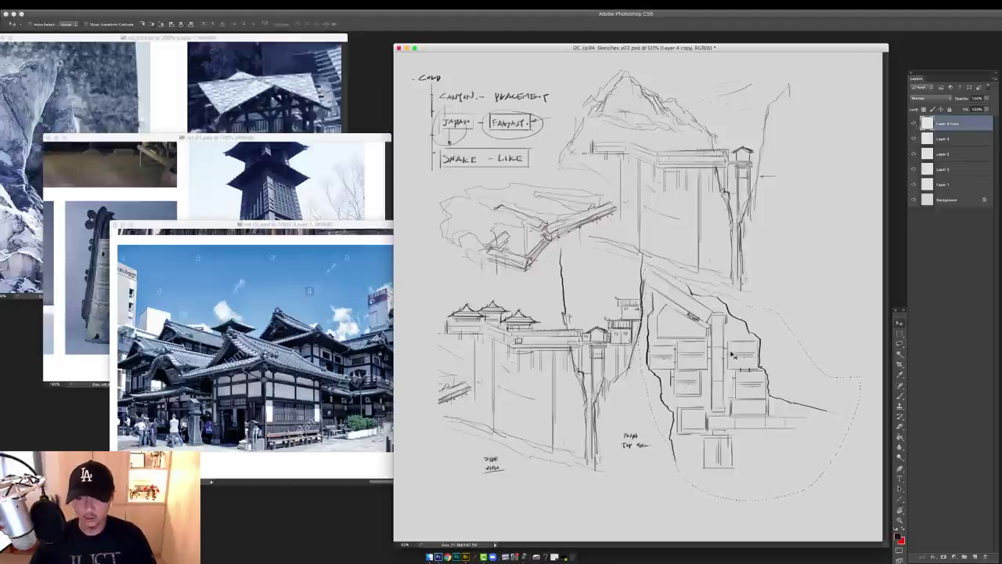
drag(725, 353, 760, 373)
key(super+z)
Merge the sketch layers above the background, shift the selected plan view slightly down and right, and deselect it
key(super+e)
key(super+e)
key(super+e)
key(super+e)
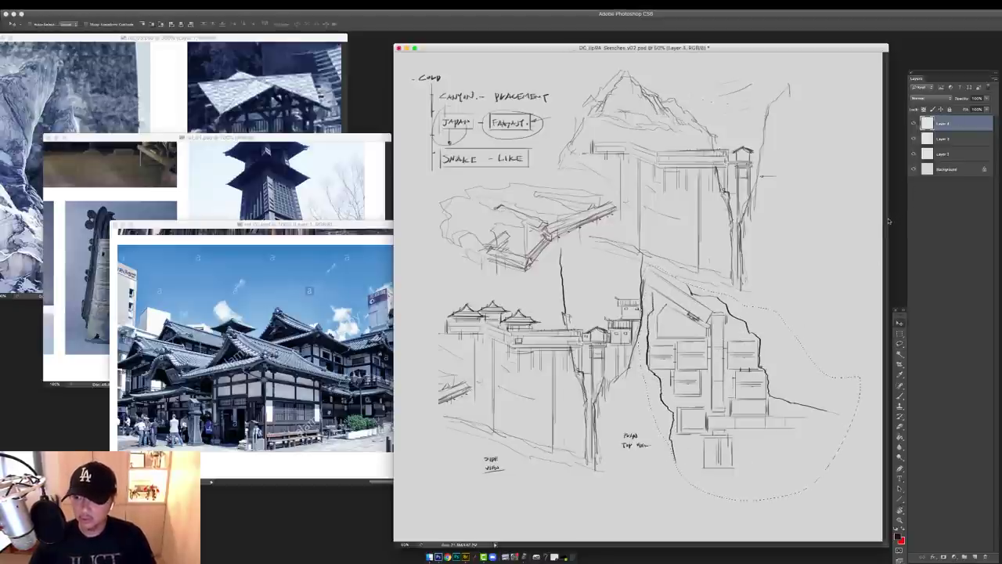
drag(773, 315, 795, 335)
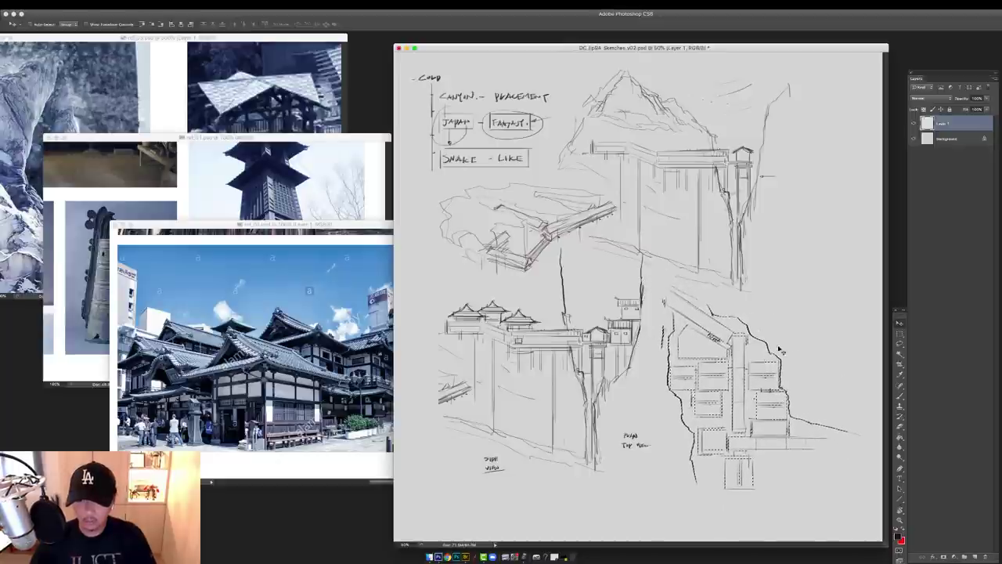
key(ctrl+d)
Review the sketch sheet in full-screen view, focusing on the notes and upper bridge drawings
key(f)
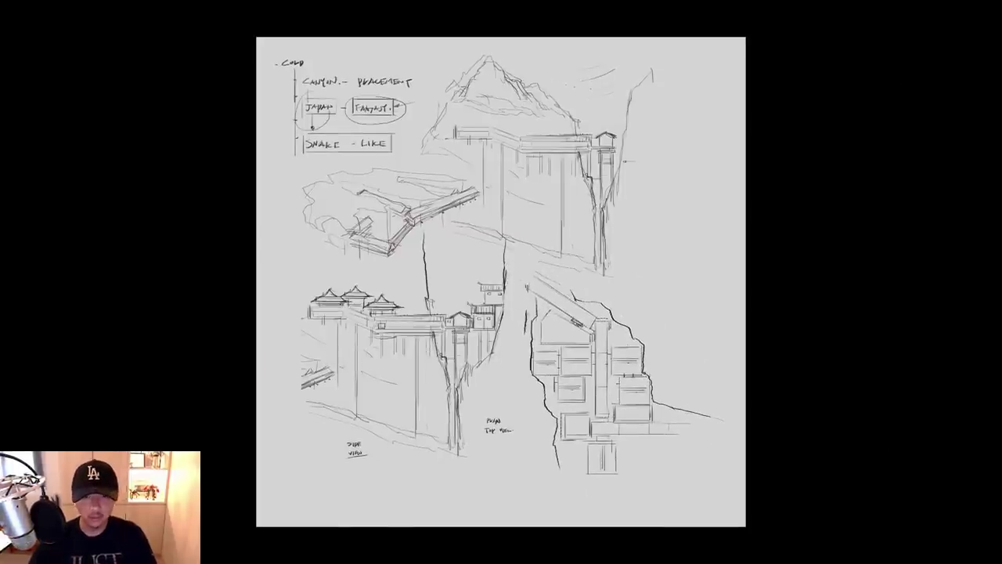
drag(569, 207, 547, 251)
key(ctrl+plus)
drag(554, 158, 575, 241)
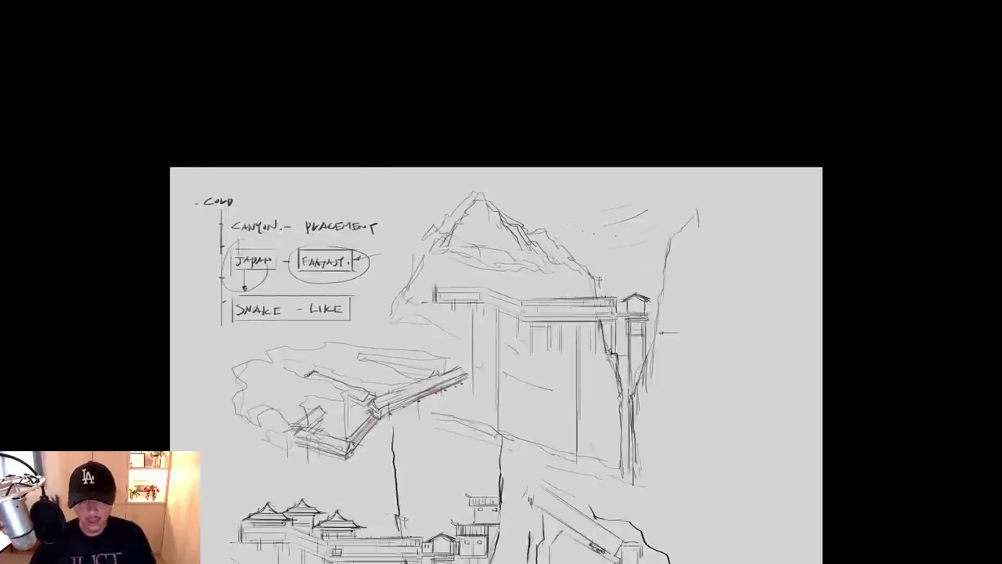
key(f)
Look over the interior photos in ref_01.psd and the concrete tower in ref_03.psd at 100%
click(243, 176)
drag(196, 258, 335, 227)
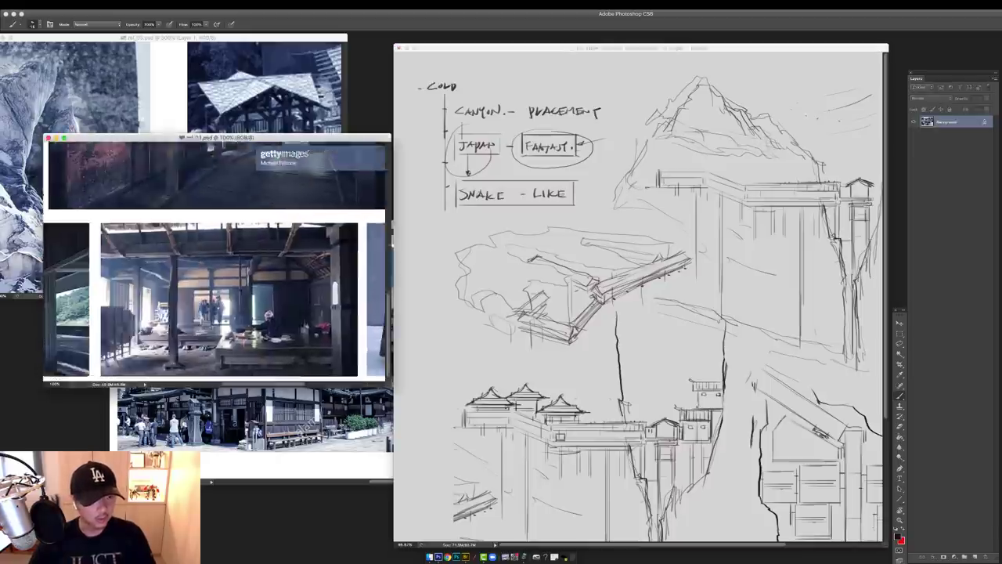
key(ctrl+Tab)
key(ctrl+Tab)
key(ctrl+Tab)
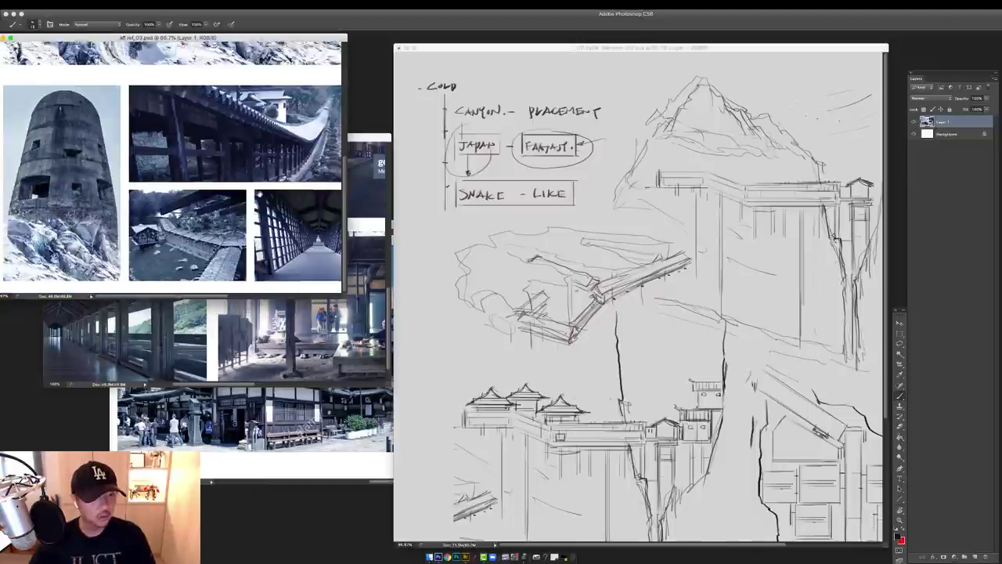
key(super+plus)
drag(110, 149, 189, 156)
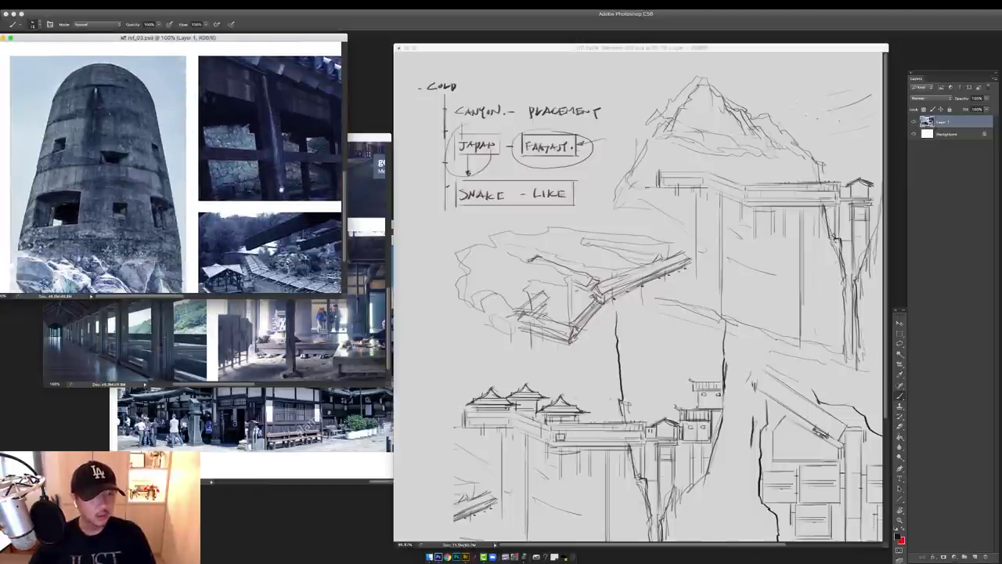
Enlarge the ref_01.psd window and examine the bronze bells and timber watchtower at 200%
key(ctrl+Tab)
key(ctrl+Tab)
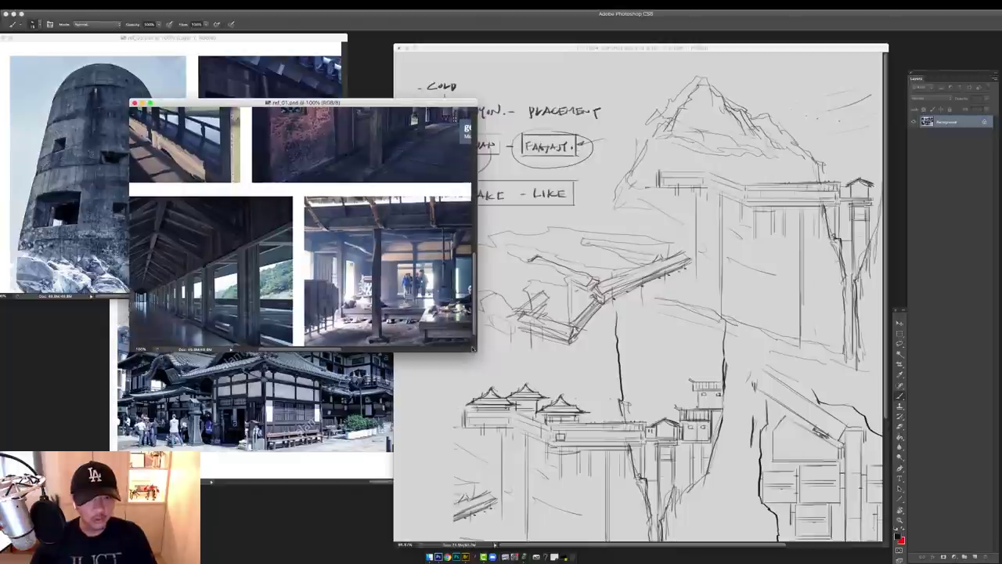
drag(473, 349, 720, 487)
drag(689, 415, 416, 395)
key(super+plus)
drag(546, 474, 480, 410)
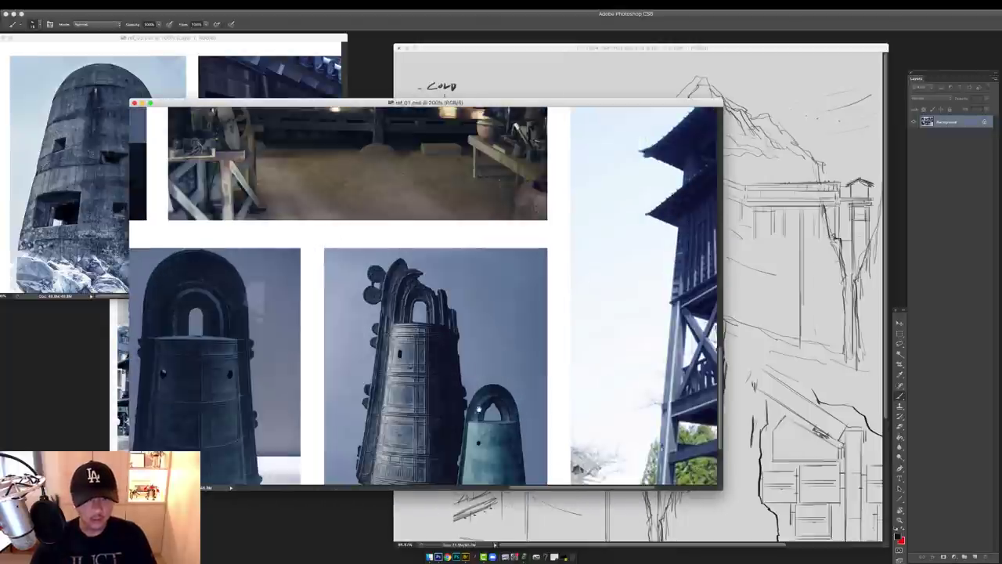
scroll(422, 297, down, 3)
scroll(423, 298, right, 3)
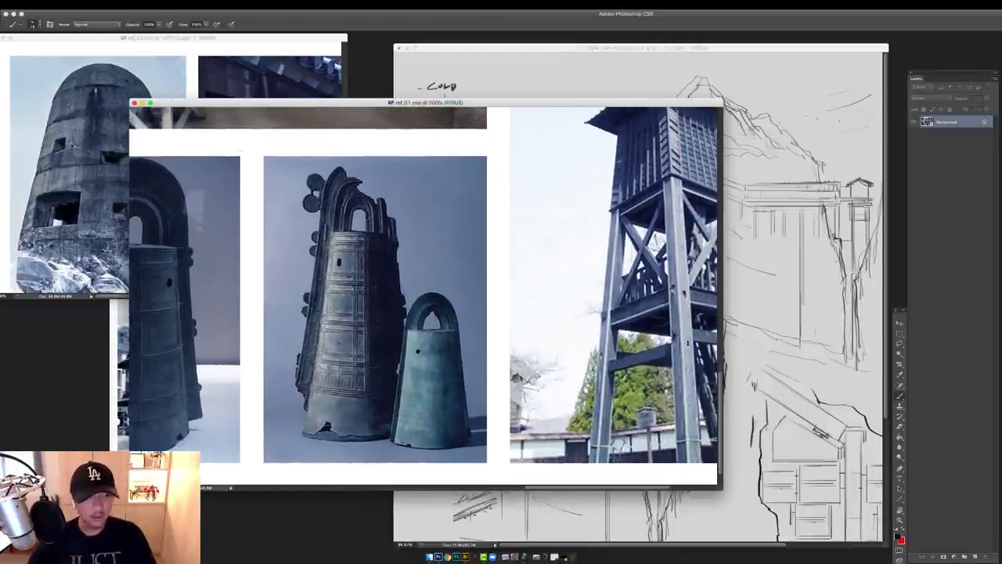
Compare the concrete tower in ref_03.psd with the bronze bells in ref_01.psd, bringing the arched-top bell into view
key(ctrl+Tab)
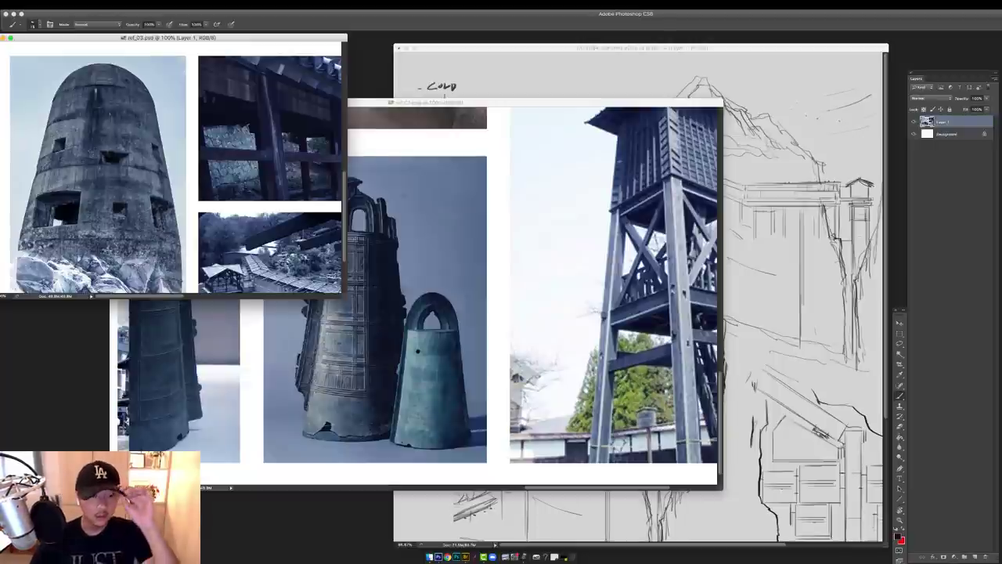
key(ctrl+Tab)
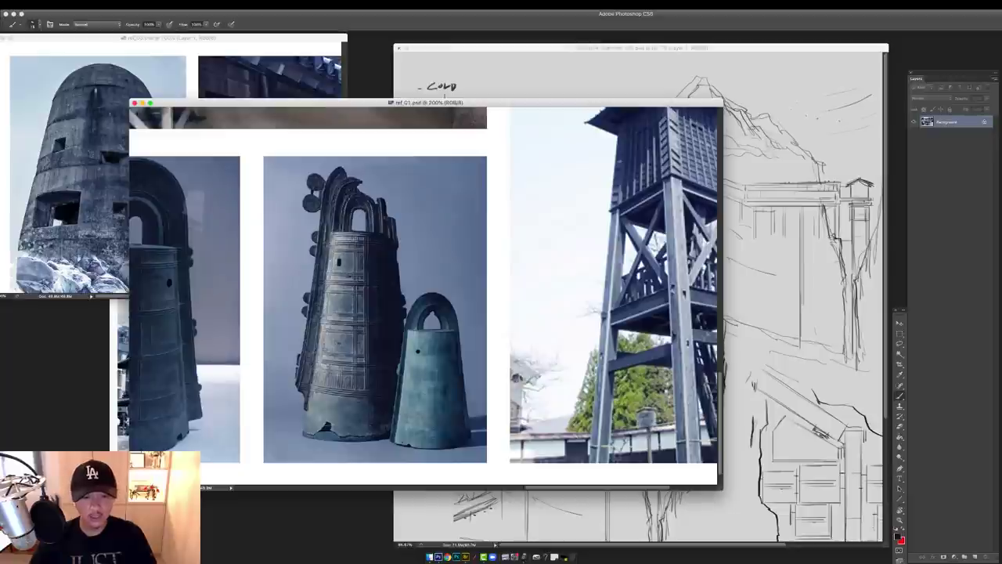
key(ctrl+Tab)
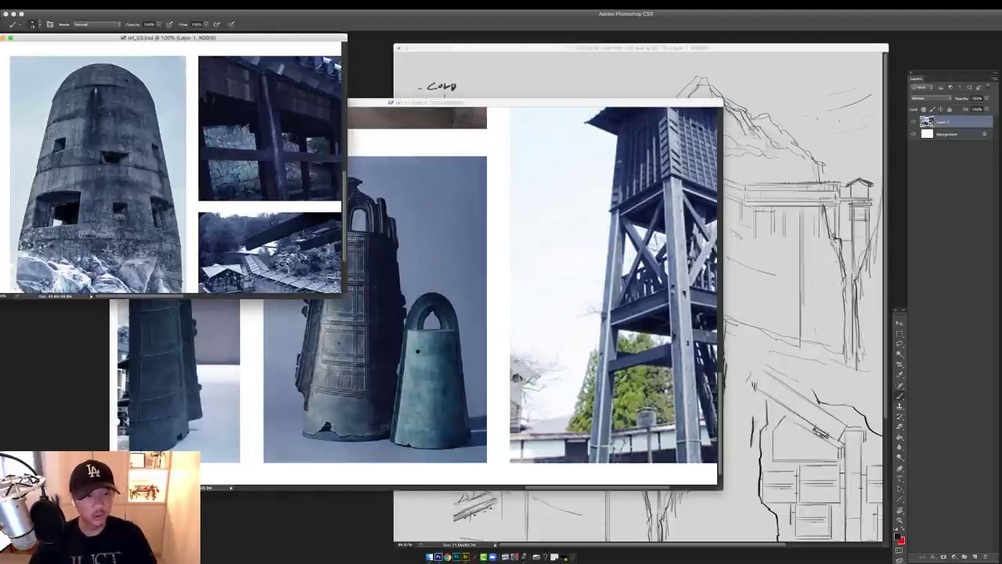
key(ctrl+shift+Tab)
drag(211, 180, 364, 175)
key(ctrl+Tab)
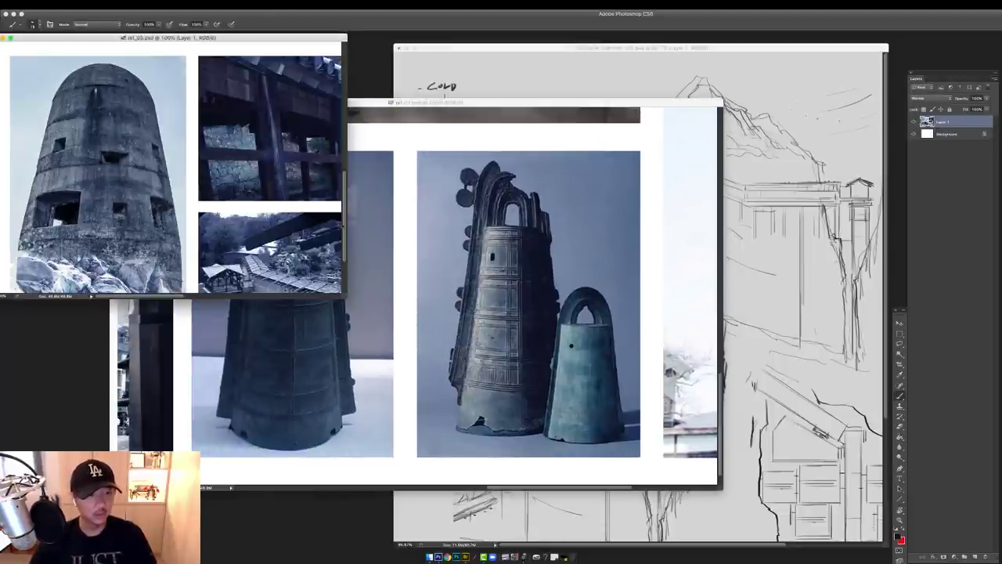
click(365, 175)
Draw a tall, round-topped tower outline on the mountain slope above the upper bridge in the sketch document
click(569, 66)
drag(792, 187, 637, 192)
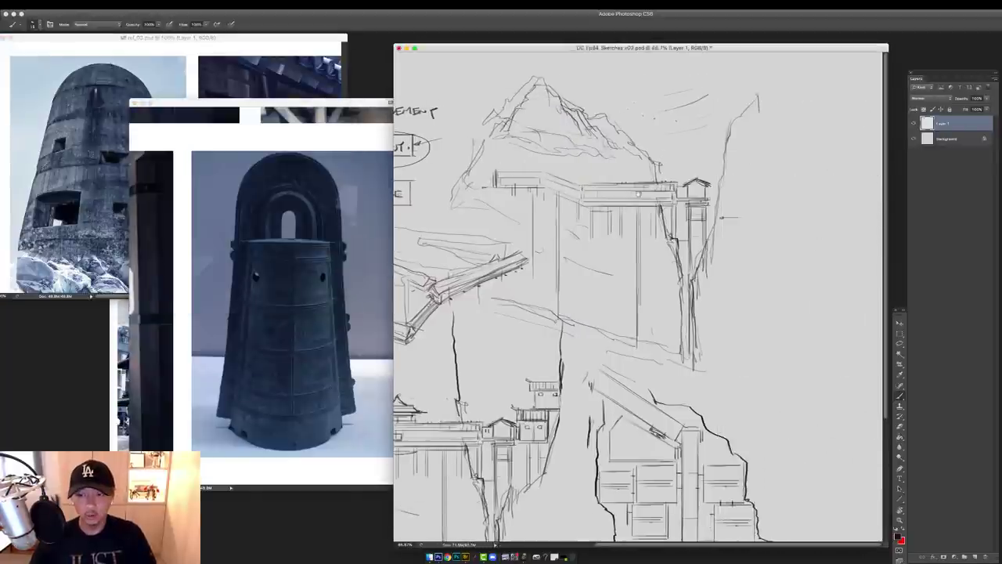
super+click(637, 193)
drag(632, 228, 624, 283)
drag(628, 158, 643, 214)
super+click(642, 214)
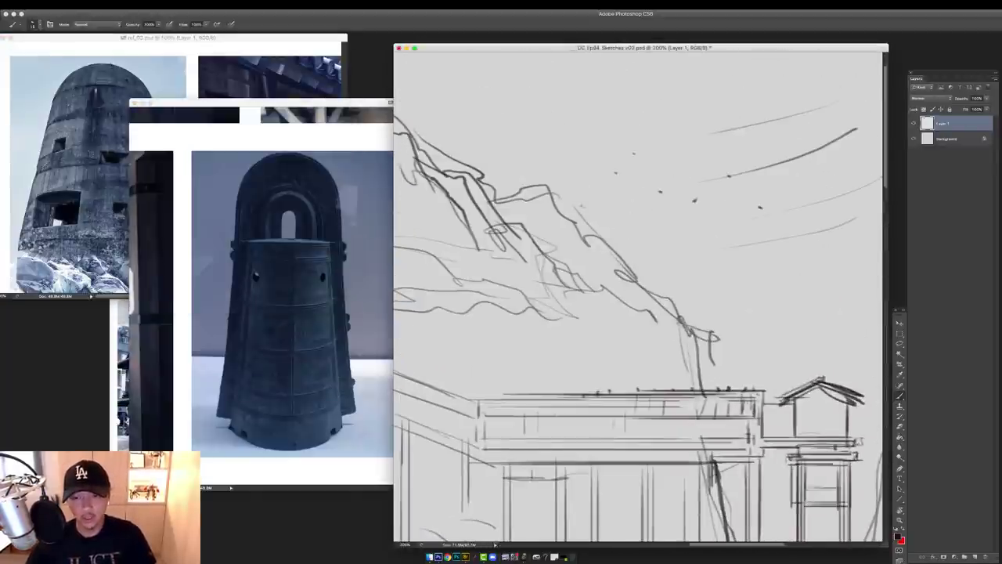
scroll(586, 200, up, 2)
mouse_move(608, 249)
mouse_down()
mouse_move(608, 205)
mouse_move(611, 252)
mouse_move(615, 199)
mouse_move(645, 193)
mouse_move(659, 267)
mouse_up()
drag(645, 195, 660, 278)
drag(612, 256, 631, 187)
drag(611, 206, 610, 259)
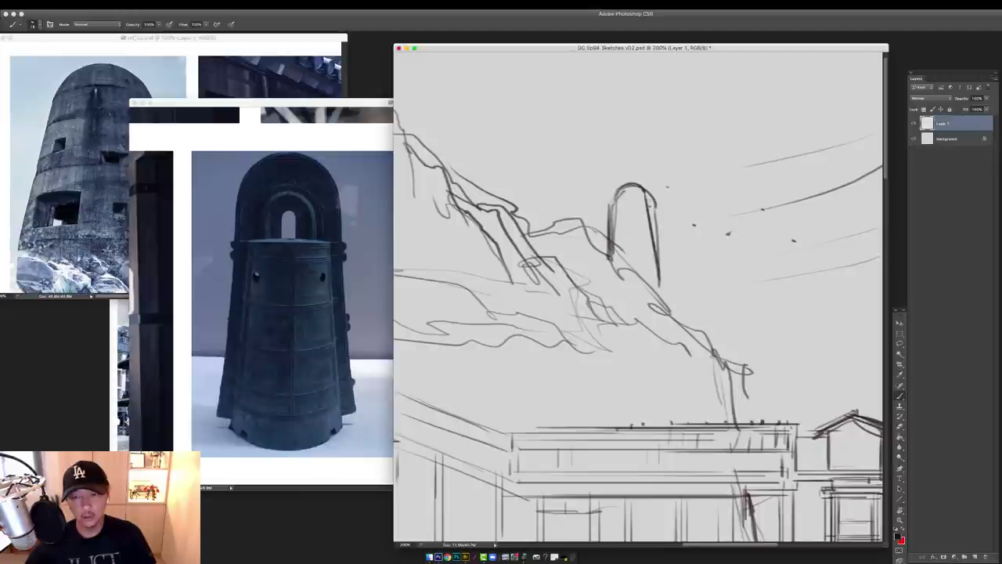
Erase stray strokes along the new tower's right edge and bring the concrete tower photo in ref_03.psd to the front
key(e)
drag(646, 198, 659, 265)
key(b)
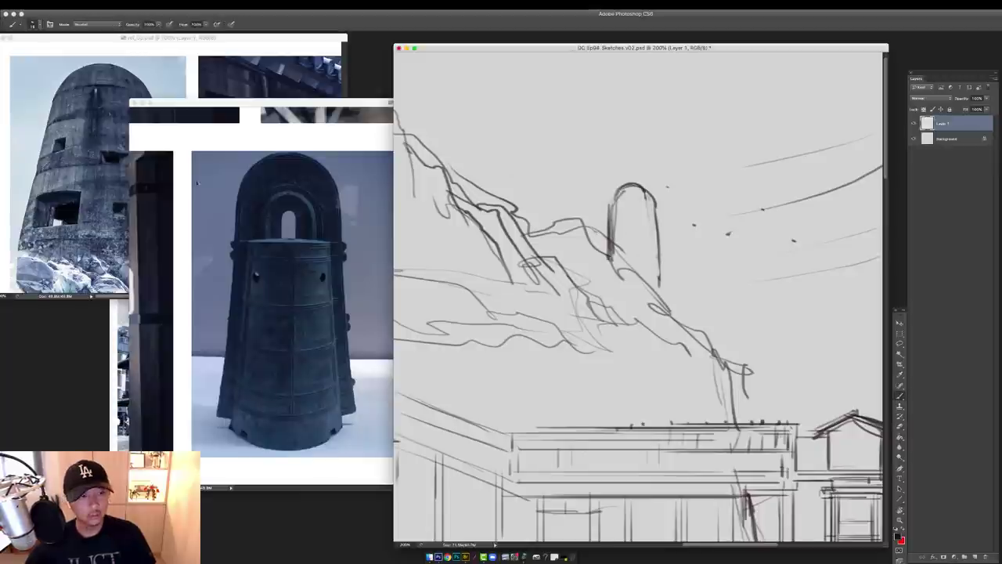
click(79, 159)
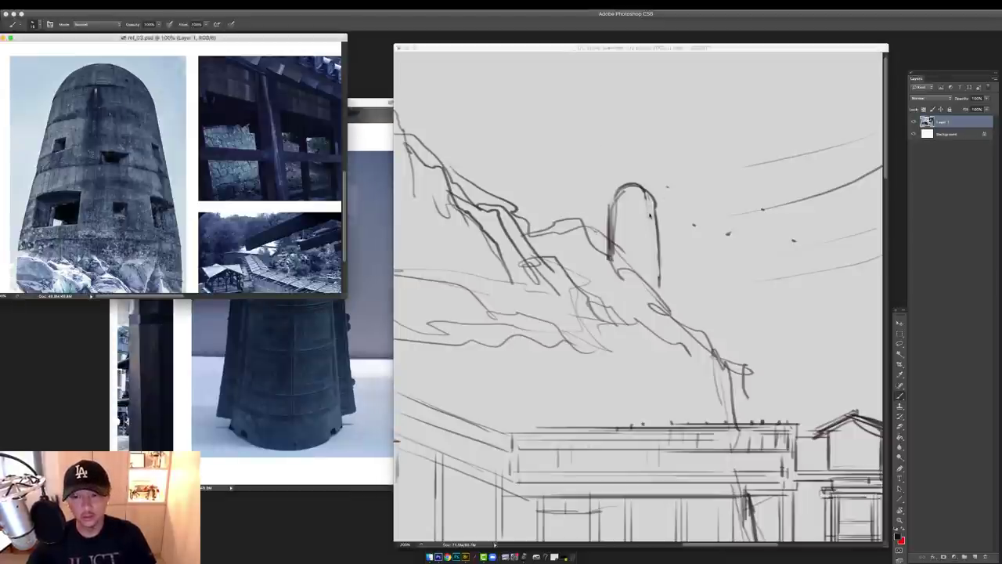
Draw two small round openings near the top of the tower and strengthen its right edge
click(649, 213)
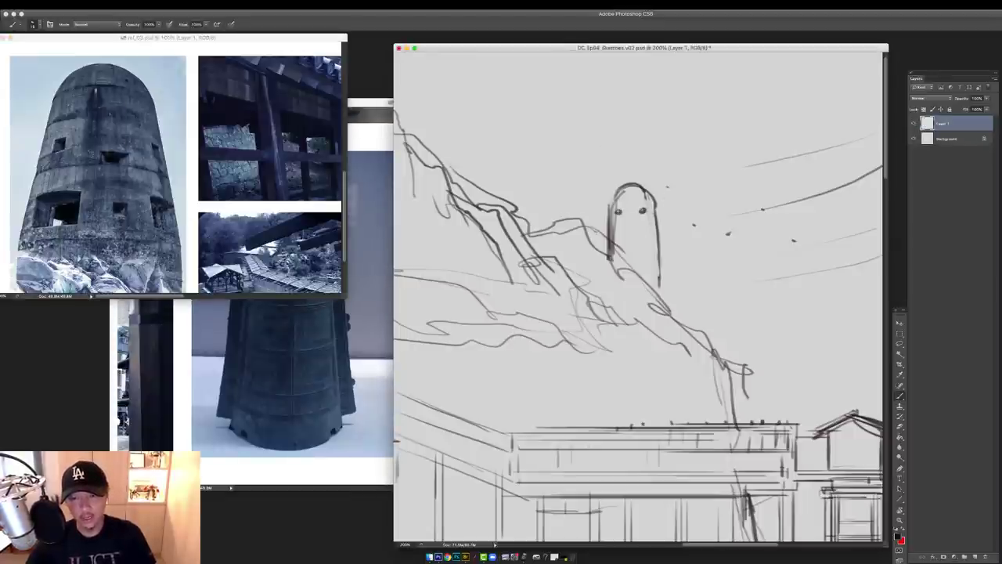
drag(655, 205, 661, 277)
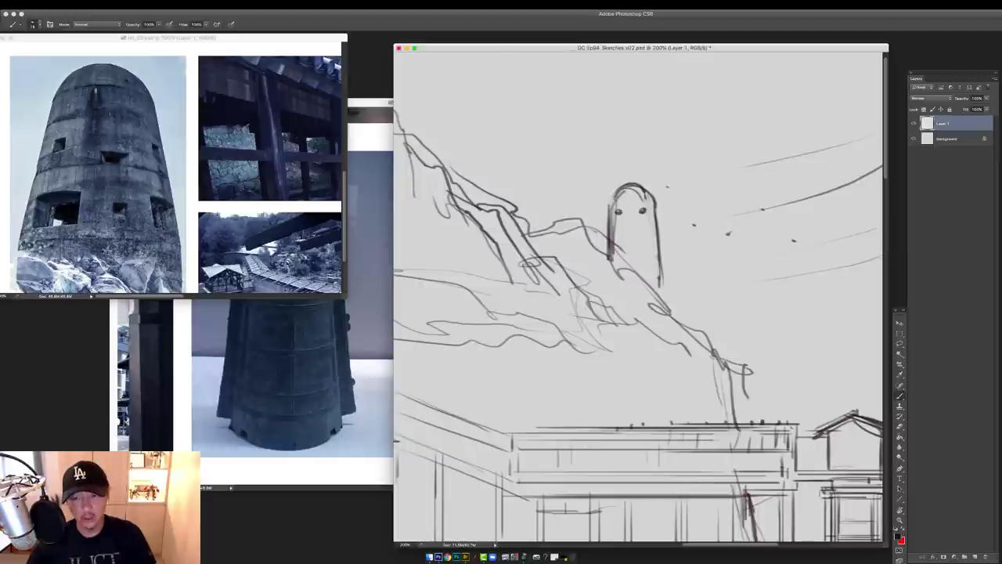
drag(665, 205, 657, 198)
Bring ref_01.psd to the front and shift its window aside so the bronze bells sit next to the sketched tower
click(371, 205)
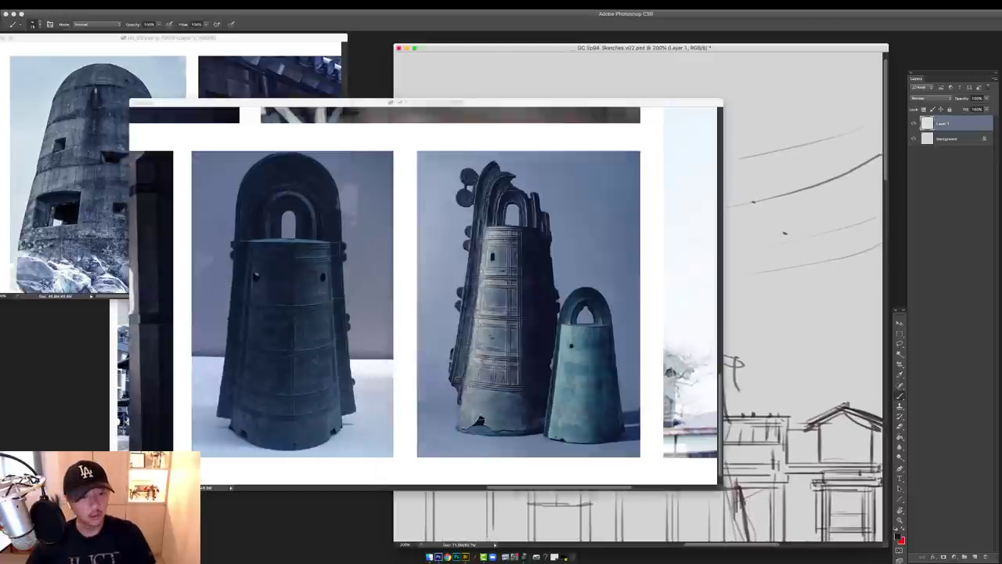
drag(551, 179, 522, 182)
drag(610, 106, 397, 111)
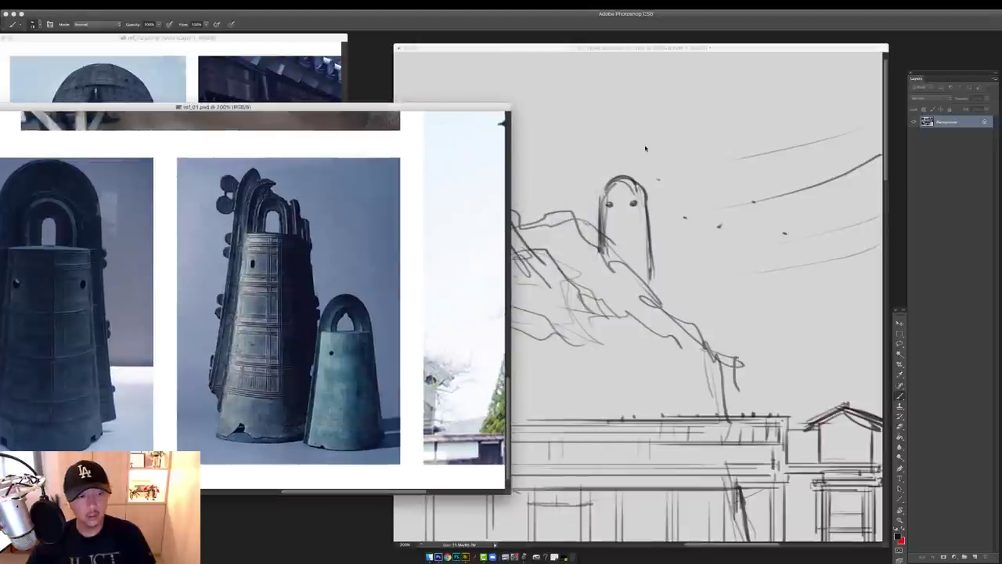
Add small round knobs around the tower's arch and sides and a dotted row of openings below the arch
click(629, 159)
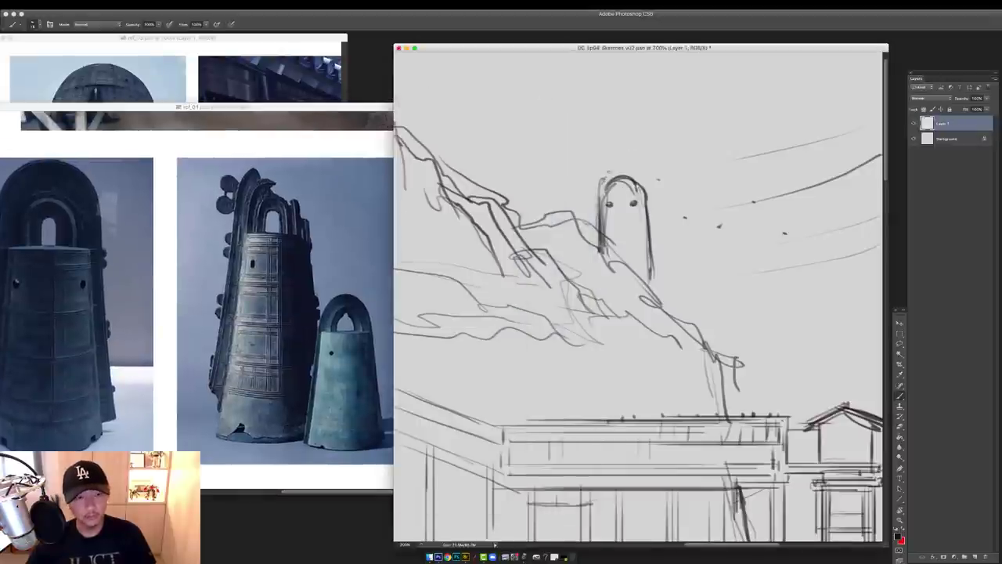
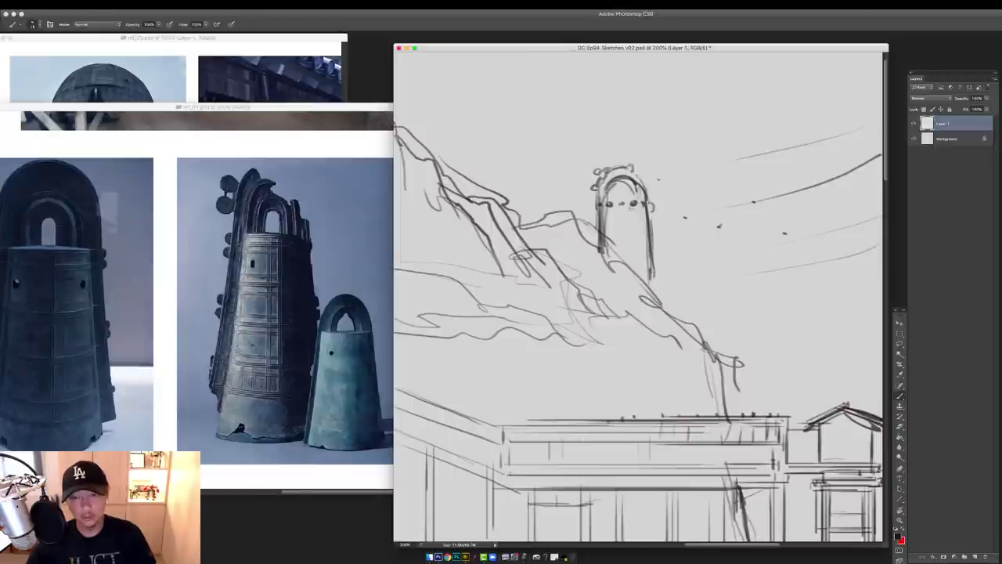
drag(633, 207, 642, 186)
key(e)
key(b)
drag(643, 230, 643, 228)
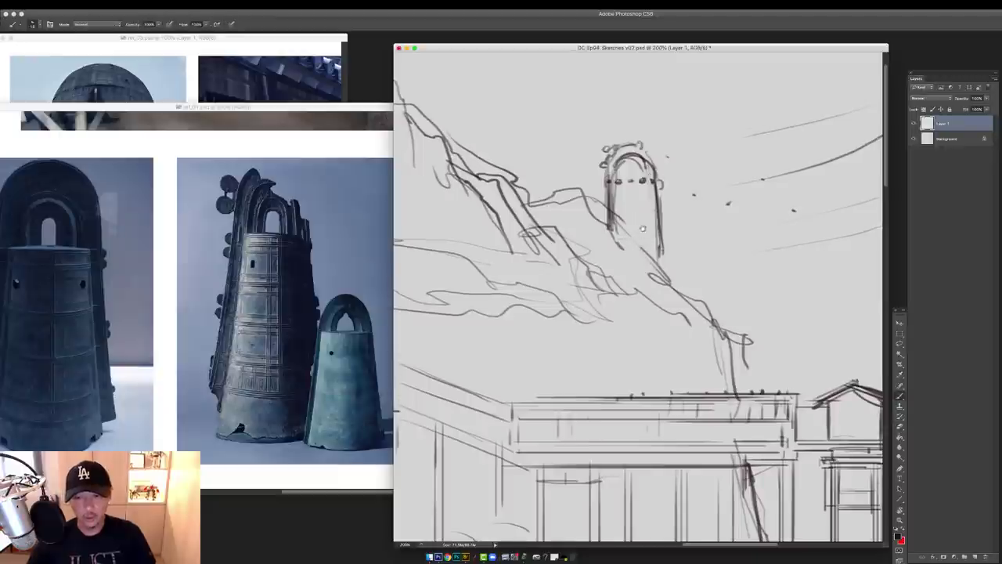
Draw a squared doorway at the tower's base and a long covered ramp sloping down-left from it, erasing excess lines
scroll(642, 228, down, 2)
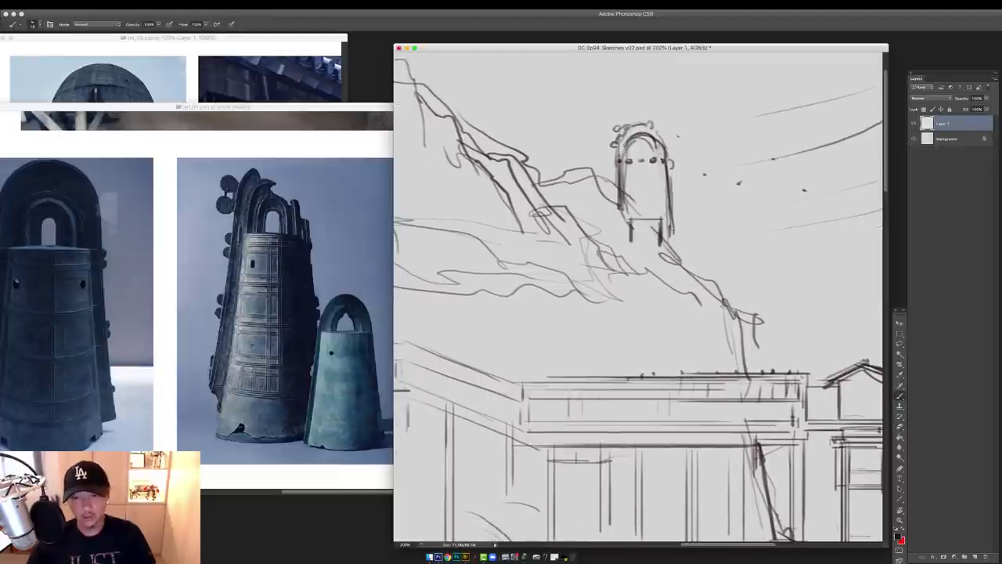
mouse_move(635, 221)
mouse_down()
mouse_move(536, 305)
mouse_move(537, 325)
mouse_up()
key(e)
mouse_move(631, 223)
mouse_down()
mouse_move(539, 302)
mouse_move(542, 327)
mouse_up()
key(b)
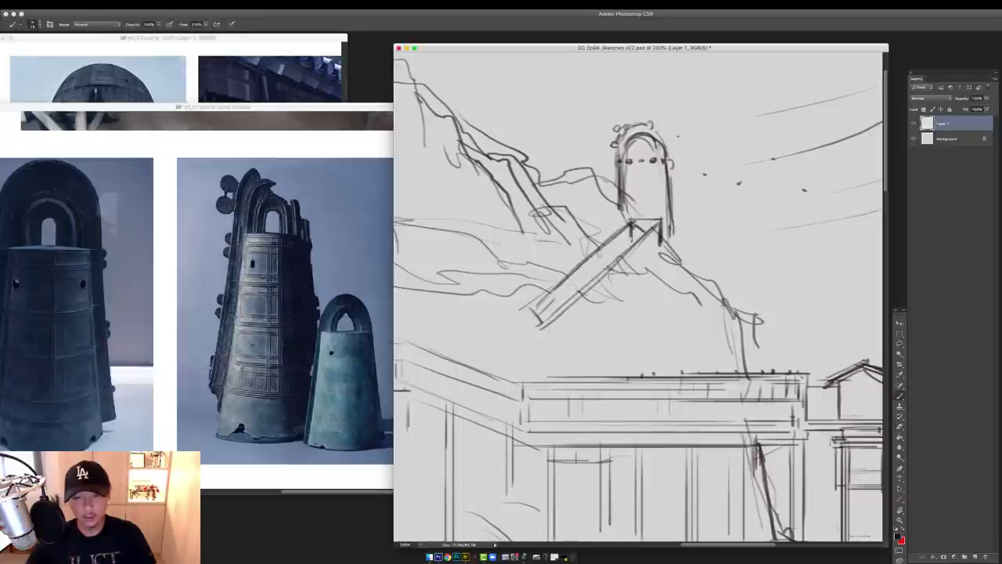
Reinforce the sloping ramp's edges and lower end, and clean up where it meets the tower doorway
drag(636, 229, 556, 299)
mouse_move(659, 227)
mouse_down()
mouse_move(559, 316)
mouse_move(653, 241)
mouse_move(661, 221)
mouse_move(614, 246)
mouse_up()
key(e)
key(b)
key(e)
key(b)
drag(660, 223, 658, 240)
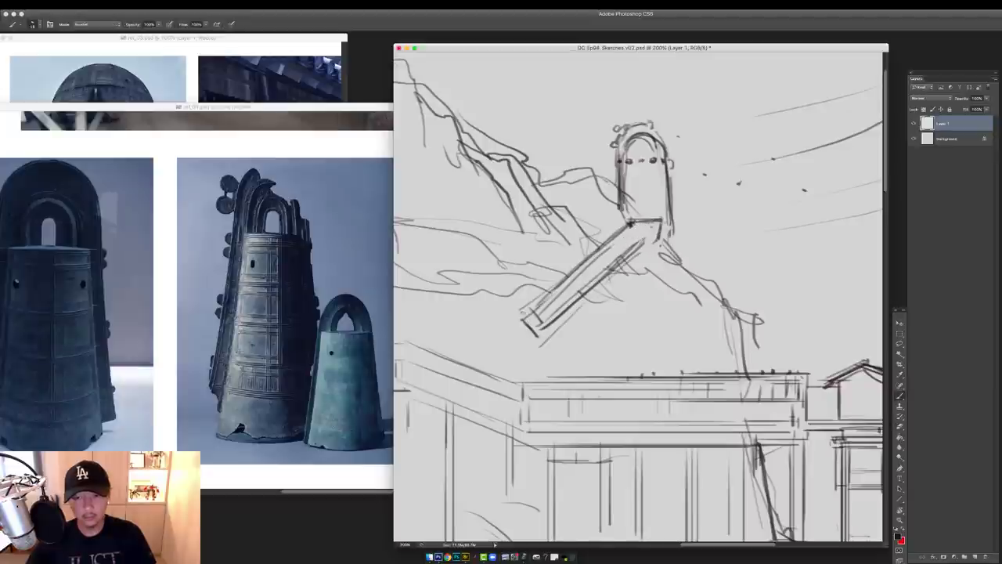
Rotate the canvas and draw a turned section linking the ramp's lower end back to the upper bridge
key(r)
drag(596, 340, 608, 350)
key(b)
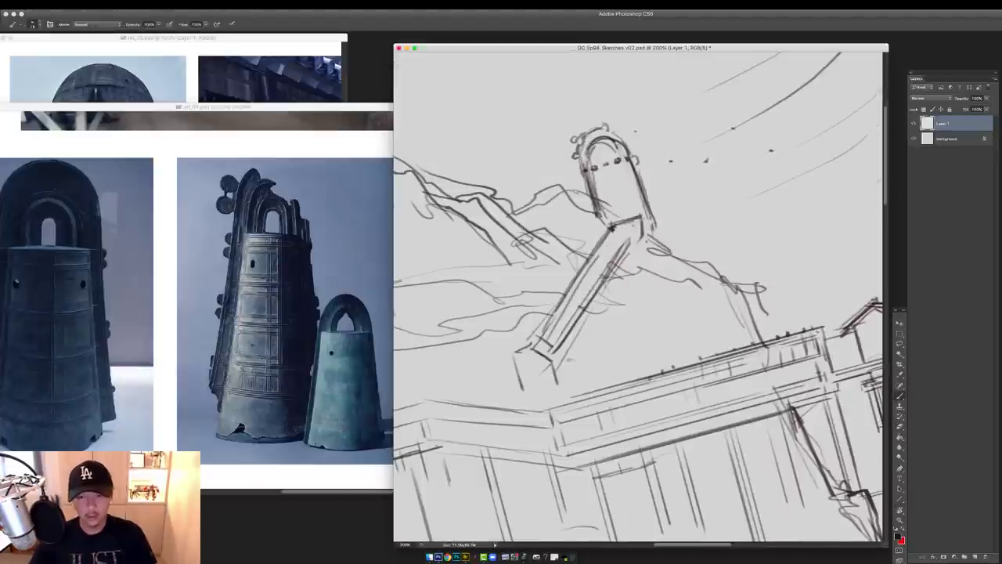
drag(552, 362, 642, 370)
drag(532, 385, 627, 380)
drag(510, 387, 620, 382)
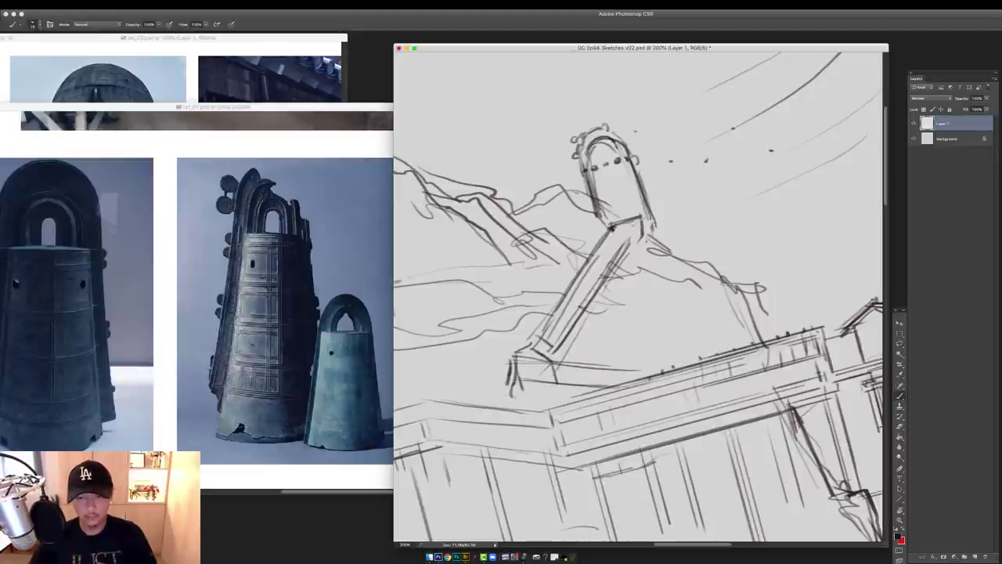
Rotate the canvas the other way and draw a line along the ramp's upper edge up to the tower's base
key(r)
drag(724, 311, 711, 347)
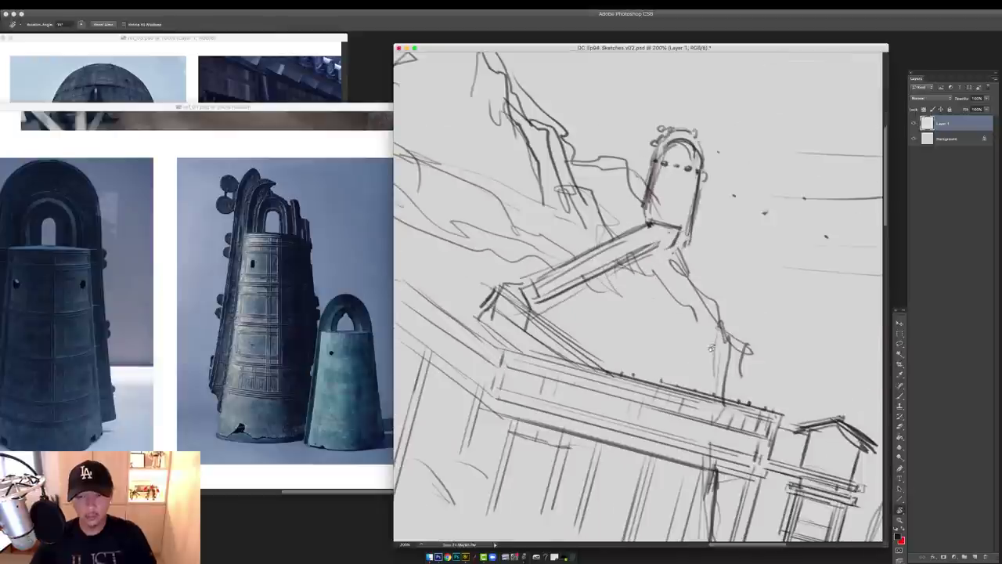
key(b)
drag(504, 282, 645, 224)
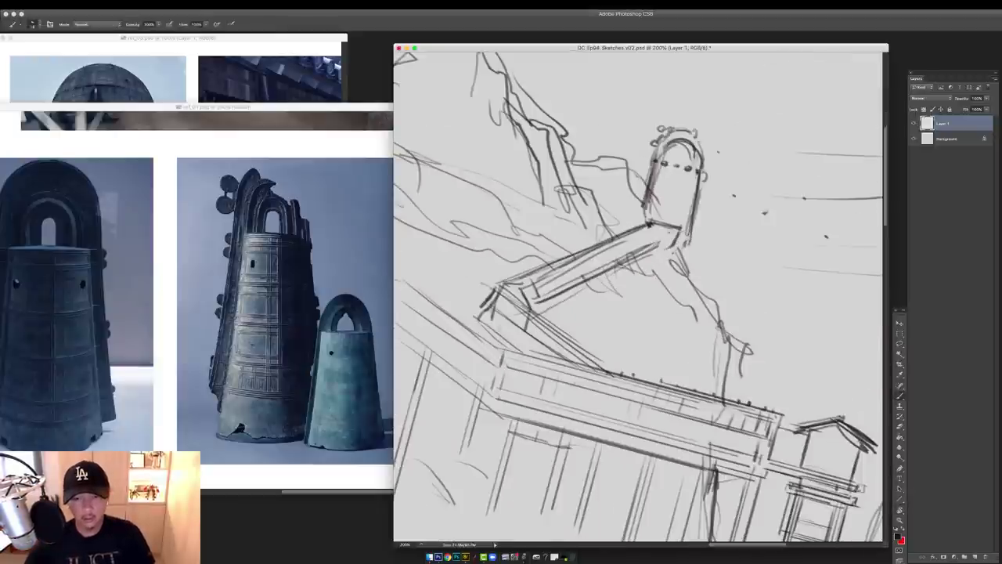
Straighten the canvas, add a small block beside the ramp's lower bend, and zoom out to 66.7%
key(r)
drag(711, 337, 719, 316)
key(b)
mouse_move(501, 318)
mouse_down()
mouse_move(454, 318)
mouse_move(455, 355)
mouse_up()
key(super+minus)
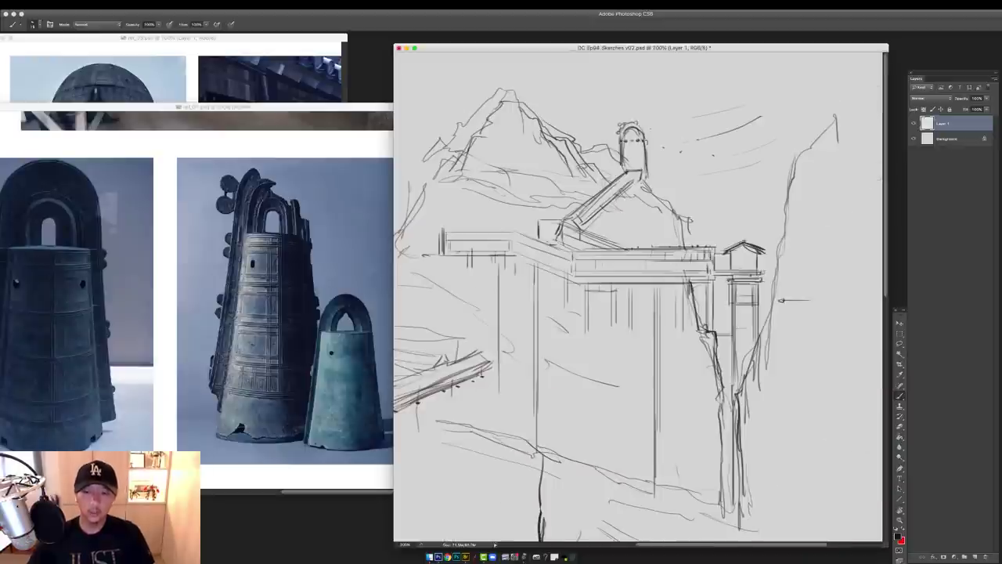
key(ctrl+minus)
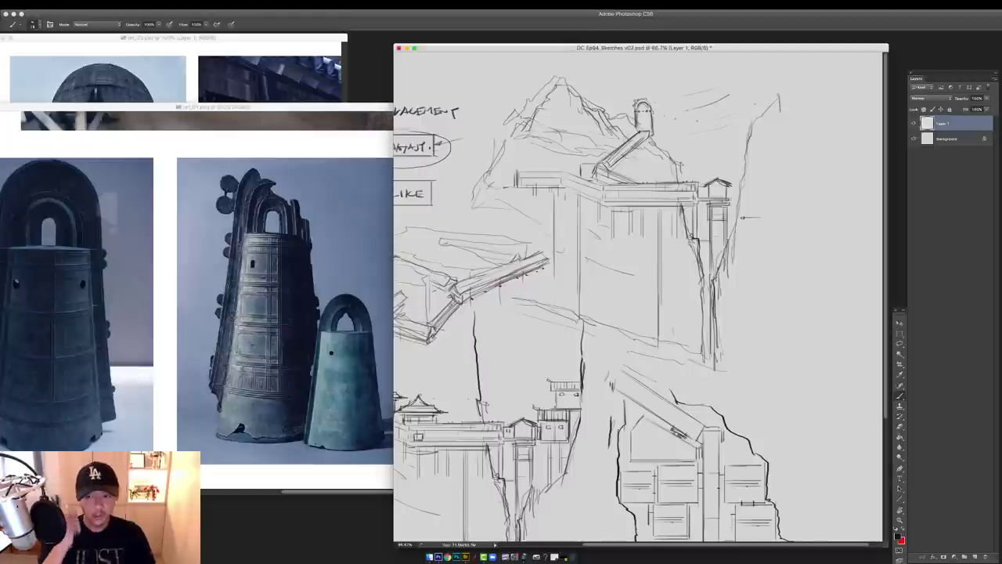
Copy the upper bridge section to a new layer, mirror it horizontally, and place it lower across the cliff
key(m)
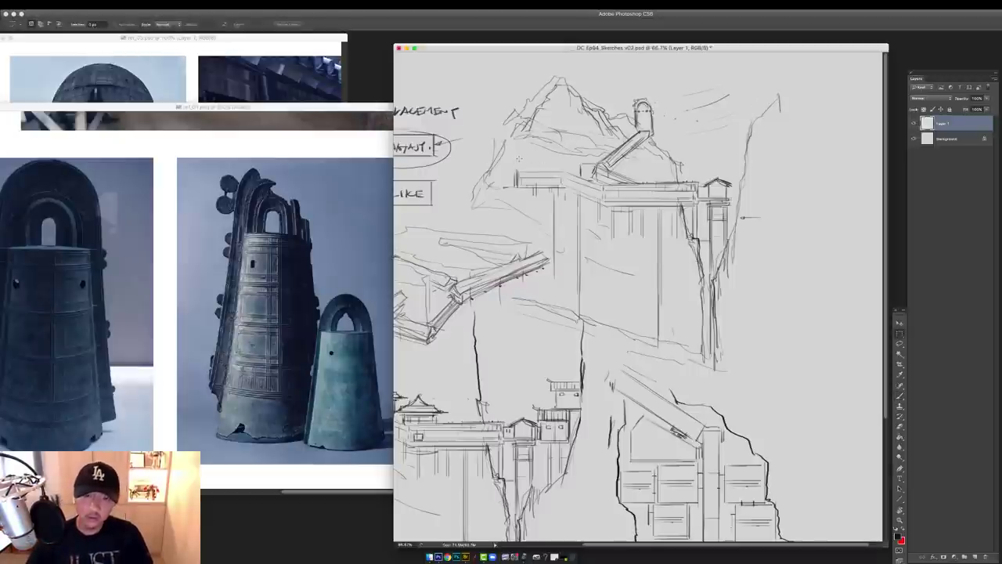
mouse_move(509, 162)
mouse_down()
mouse_move(627, 178)
mouse_move(708, 213)
mouse_up()
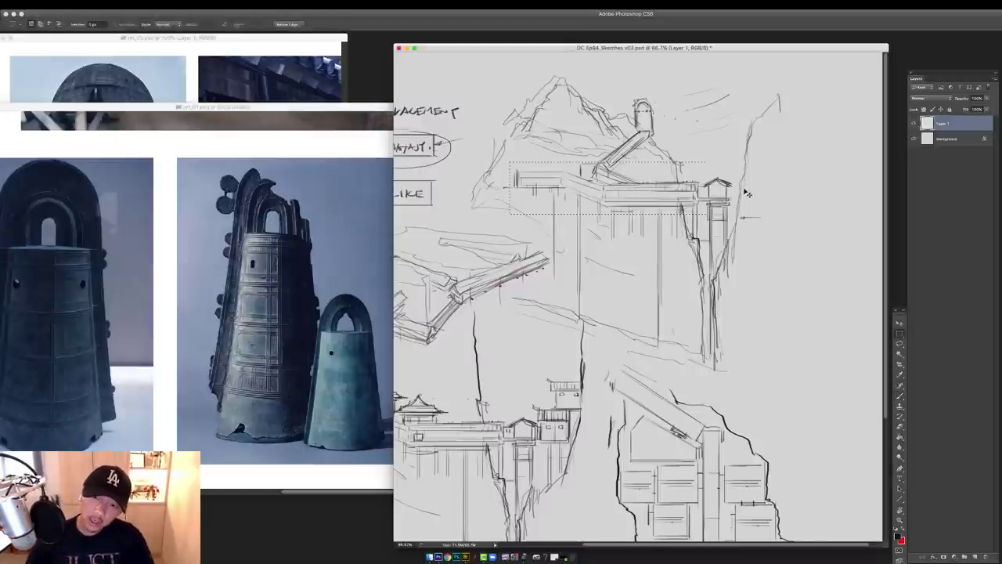
key(super+j)
key(v)
drag(694, 168, 595, 191)
key(F2)
drag(544, 246, 660, 235)
key(b)
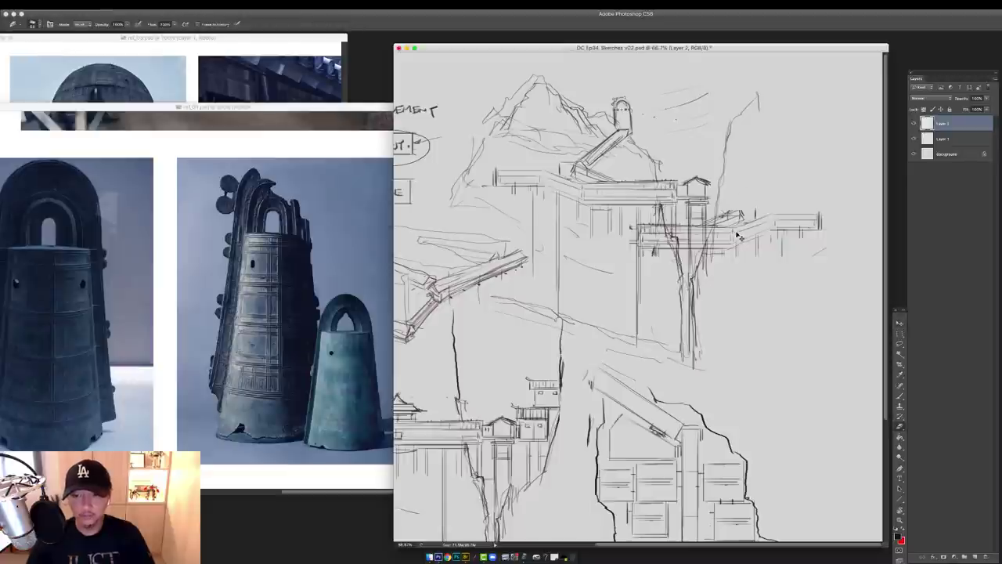
Duplicate the mirrored bridge layer, flip the copy back, and position it as a third tier below the other bridges
key(v)
mouse_move(738, 235)
mouse_down()
mouse_move(757, 222)
mouse_move(678, 267)
mouse_up()
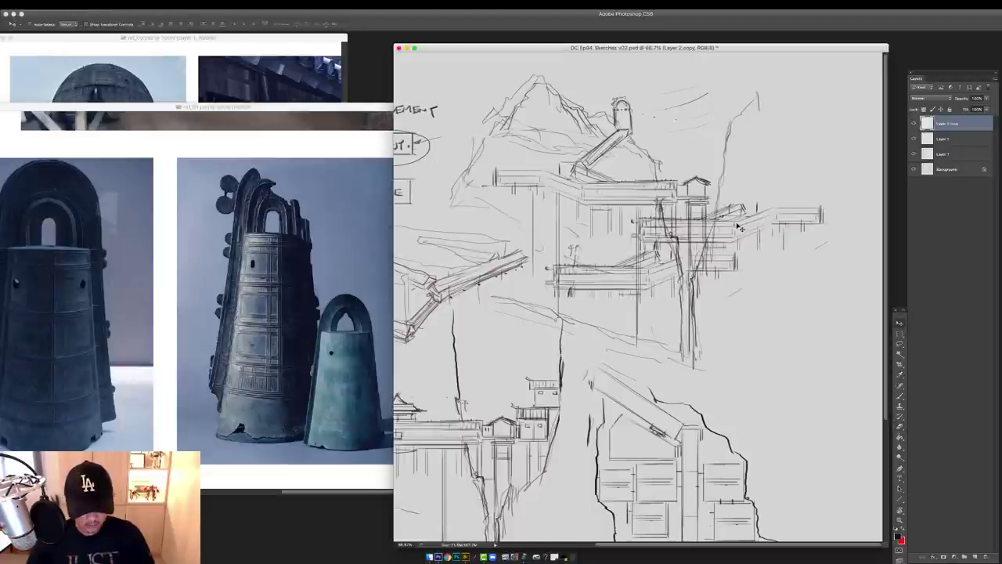
drag(729, 234, 711, 242)
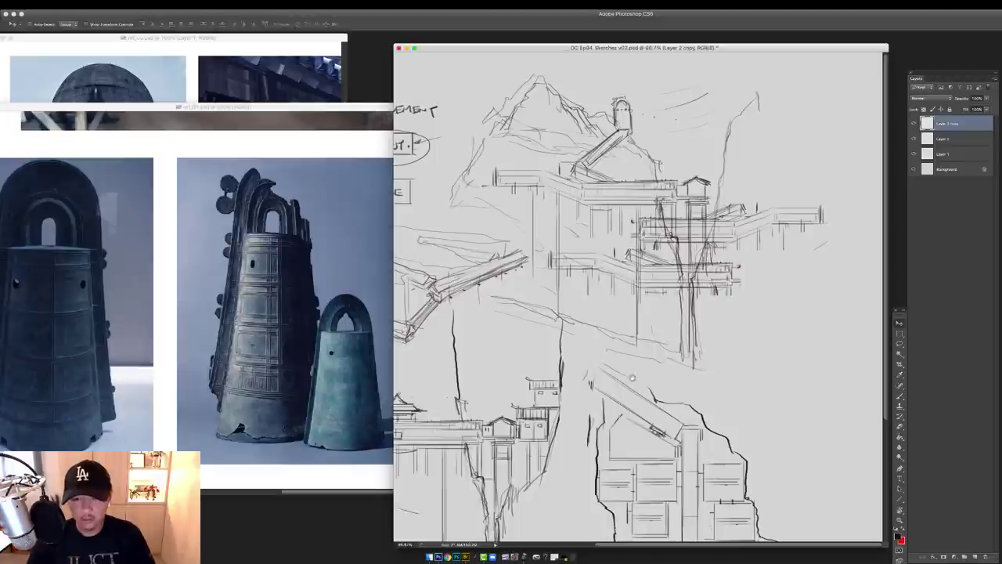
Merge the bridge copies into the sketch layer and copy the stacked building on the lower sketch's cliff to a new layer
drag(632, 377, 742, 303)
key(m)
drag(624, 298, 668, 366)
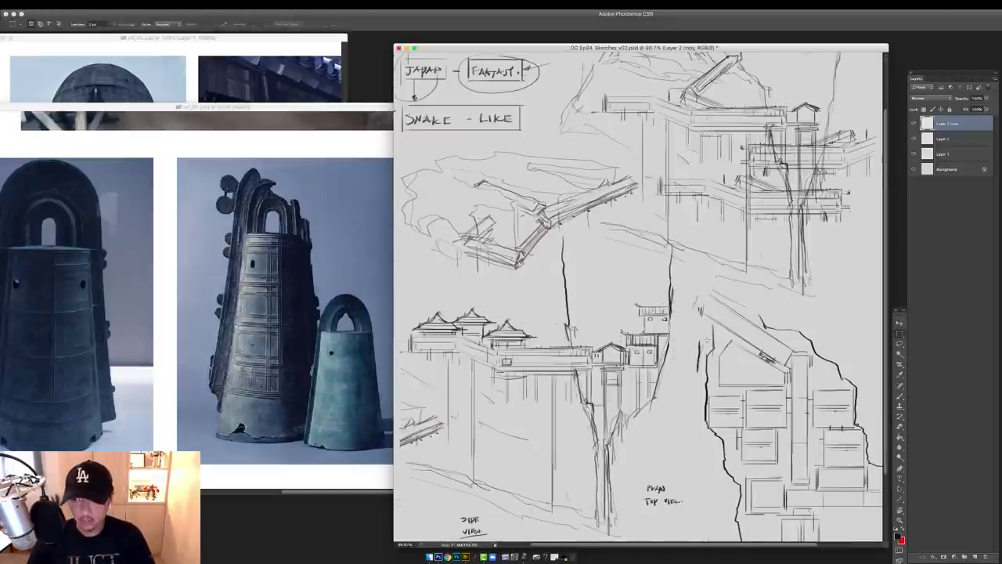
key(super+e)
key(super+e)
key(super+j)
Move the copied stacked building to the right of the upper bridge's gatehouse and scale it down to fit
key(v)
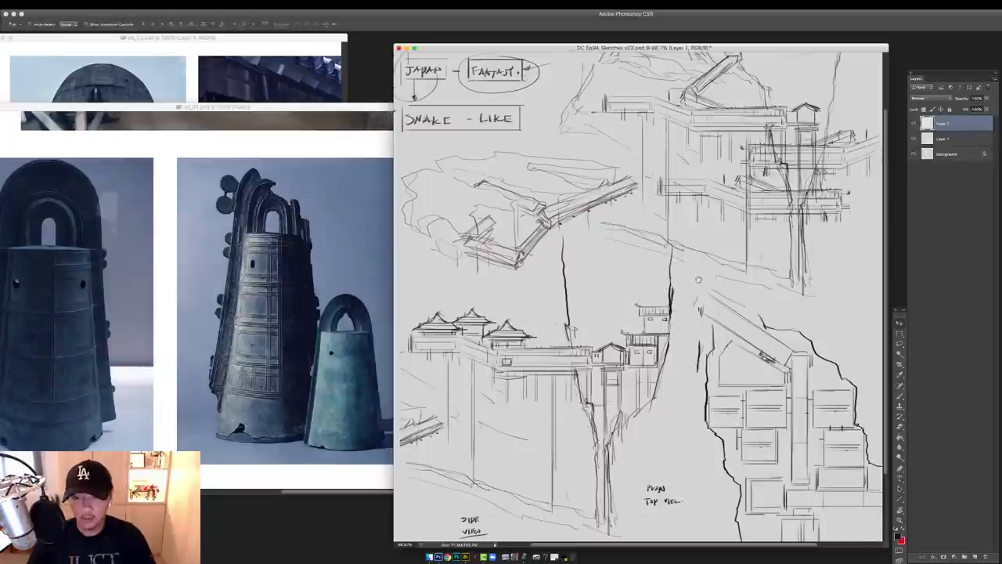
drag(644, 336, 757, 205)
drag(774, 205, 663, 281)
drag(681, 278, 810, 206)
key(super+t)
mouse_move(811, 151)
mouse_down()
mouse_move(752, 198)
mouse_move(775, 172)
mouse_move(619, 235)
mouse_move(656, 214)
mouse_move(663, 225)
mouse_move(653, 241)
mouse_move(634, 223)
mouse_move(756, 253)
mouse_move(752, 267)
mouse_move(758, 201)
mouse_move(727, 175)
mouse_up()
key(Return)
drag(460, 354, 565, 311)
Merge the placed building, then copy the pagoda-roofed houses to a new layer and scale them down over the lowest bridge
key(m)
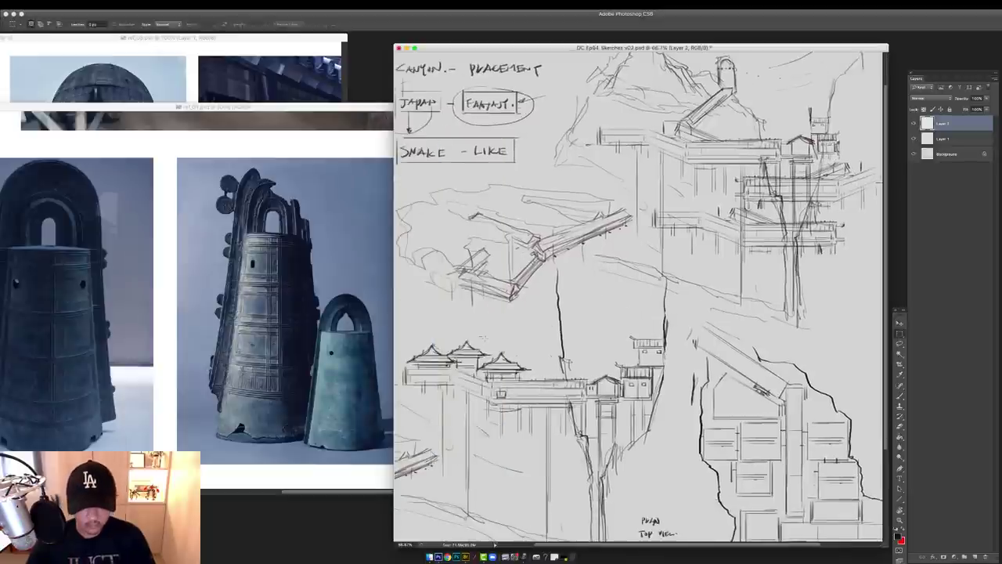
mouse_move(395, 336)
mouse_down()
mouse_move(521, 368)
mouse_move(536, 385)
mouse_move(736, 241)
mouse_move(745, 229)
mouse_move(702, 198)
mouse_up()
key(super+e)
key(ctrl+j)
key(super+t)
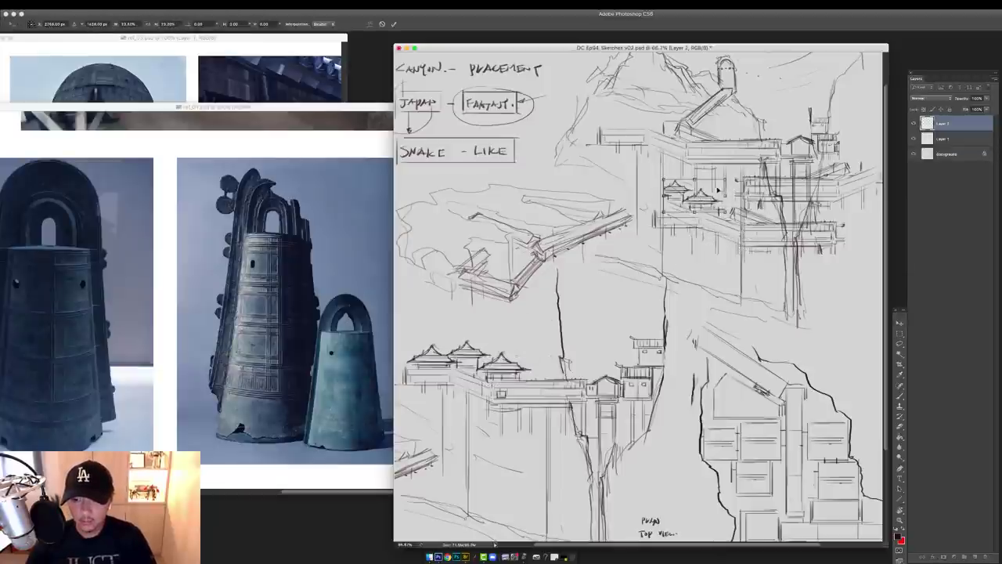
key(Return)
Shrink the pagoda-roofed houses further, seat them on the lowest bridge's left end, and show the sketch full screen
key(ctrl+t)
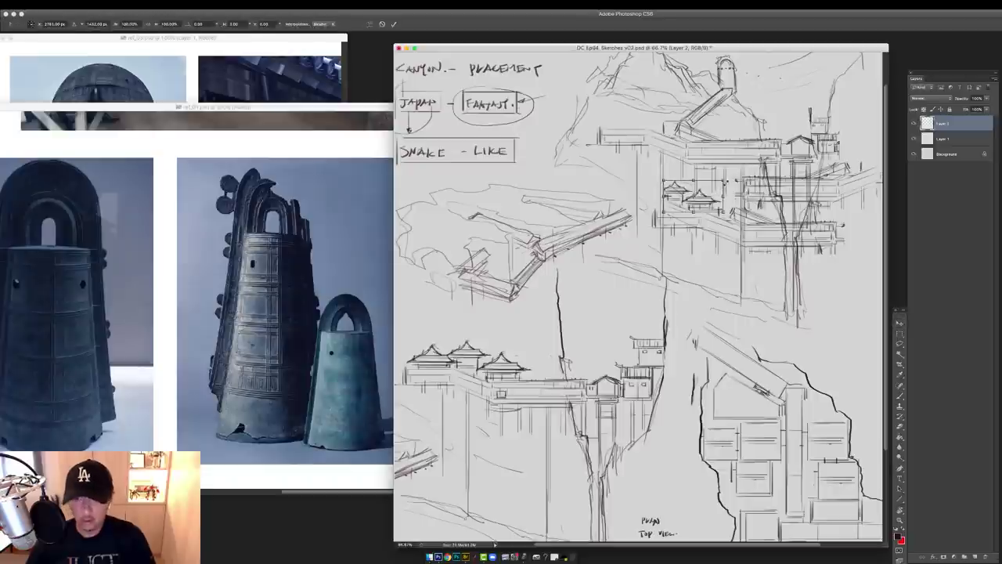
drag(725, 180, 694, 202)
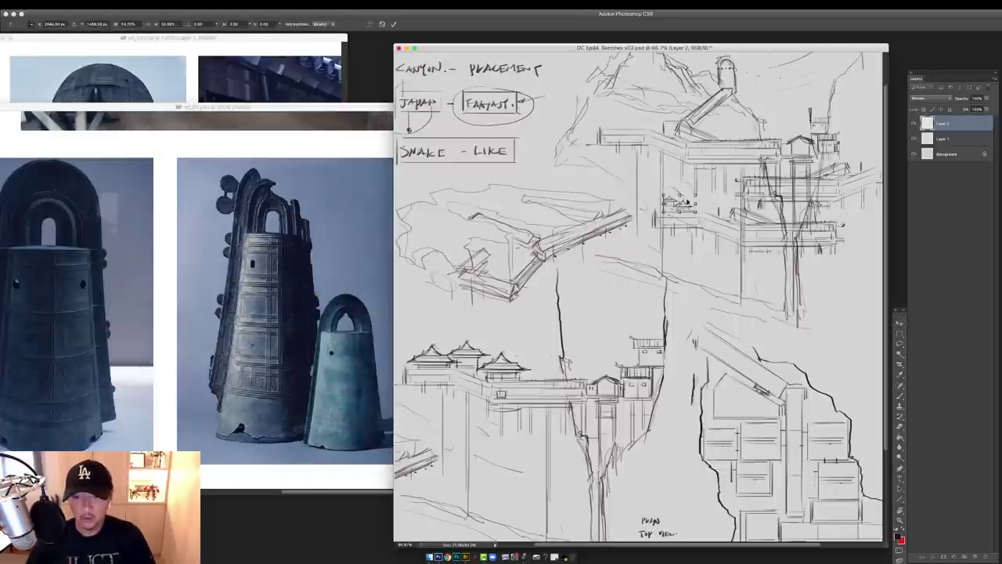
key(Return)
super+click(684, 204)
key(f)
drag(587, 77, 632, 224)
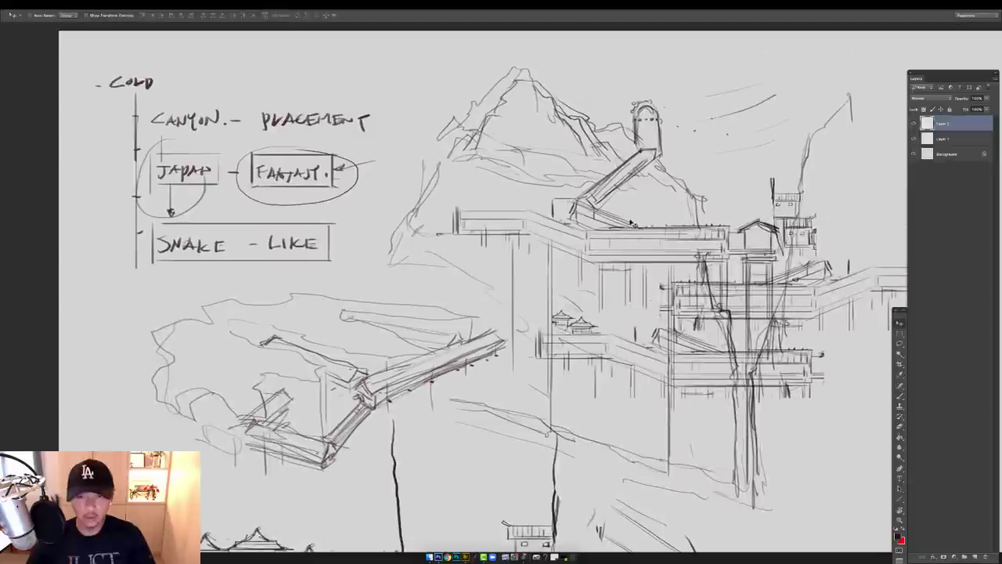
key(ctrl+t)
mouse_move(600, 311)
mouse_down()
mouse_move(608, 306)
mouse_move(555, 288)
mouse_up()
key(Return)
Duplicate the small pagoda-roofed houses into clusters along the left, middle and right of the lowest bridge
drag(599, 225, 588, 261)
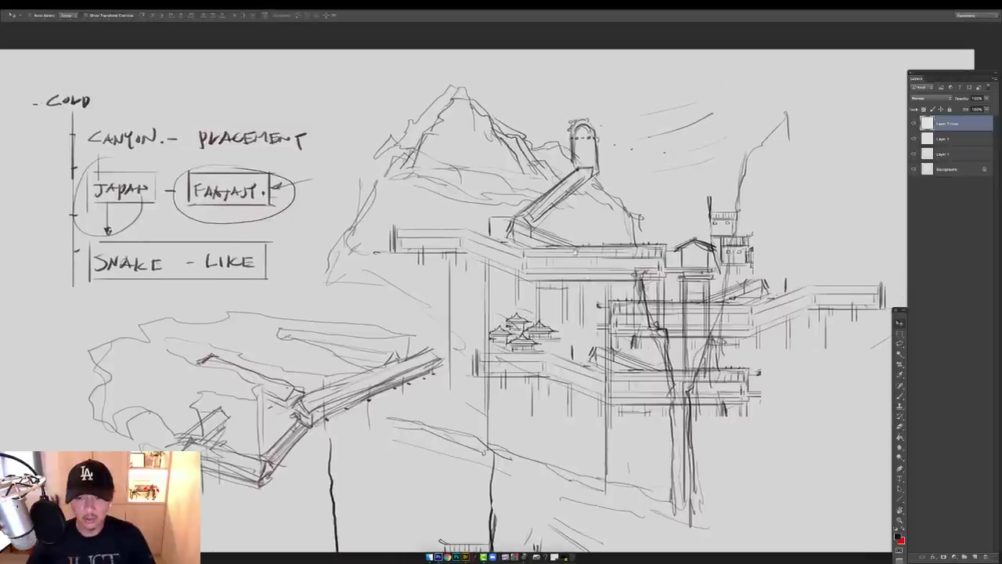
drag(538, 332, 487, 346)
drag(606, 245, 566, 224)
drag(474, 321, 581, 287)
key(ctrl+shift+h)
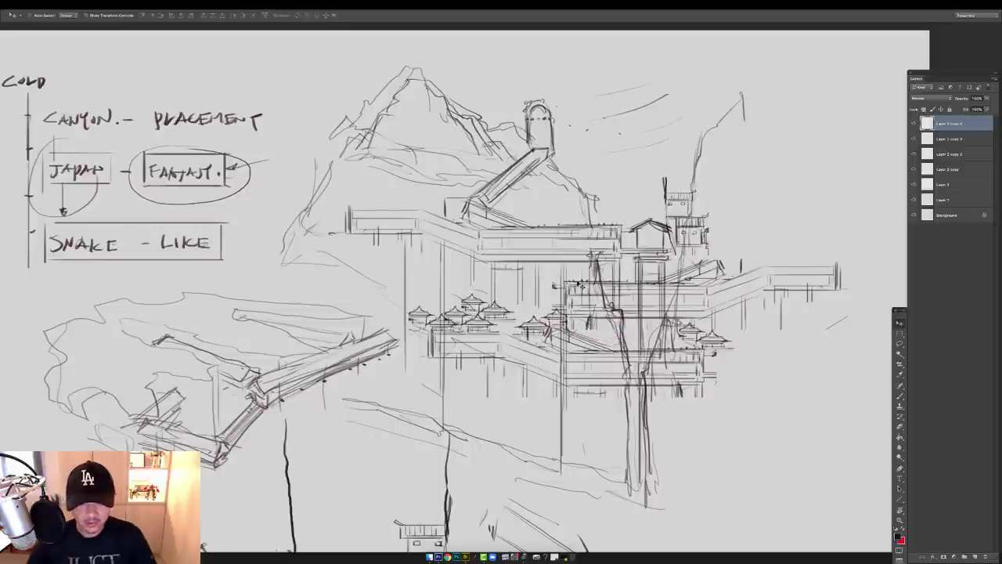
Add more copies of the pagoda-roofed houses on the upper bridge and the middle bridge, and review the whole sketch
drag(547, 325, 743, 263)
key(ctrl+shift+h)
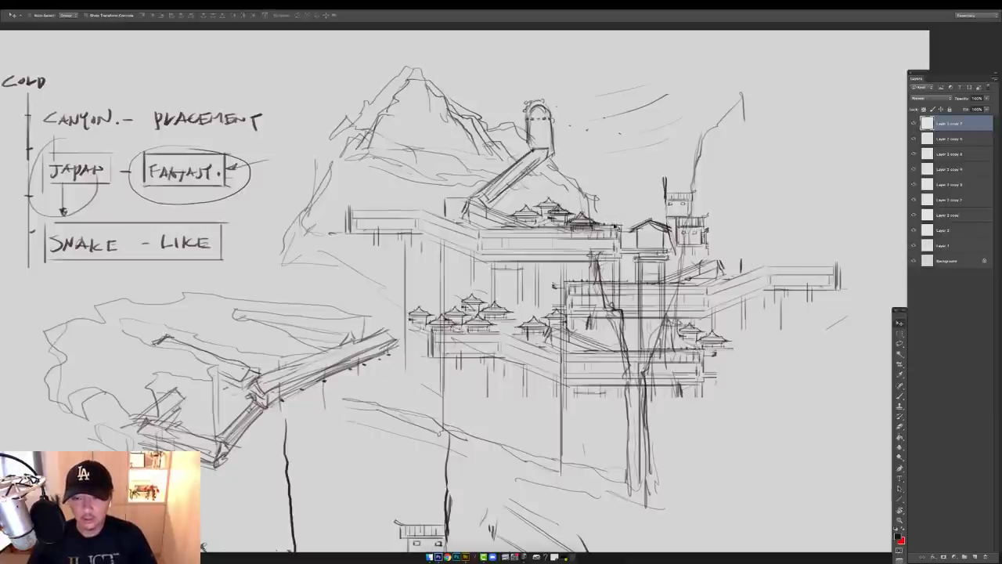
drag(567, 221, 758, 244)
scroll(763, 243, down, 1)
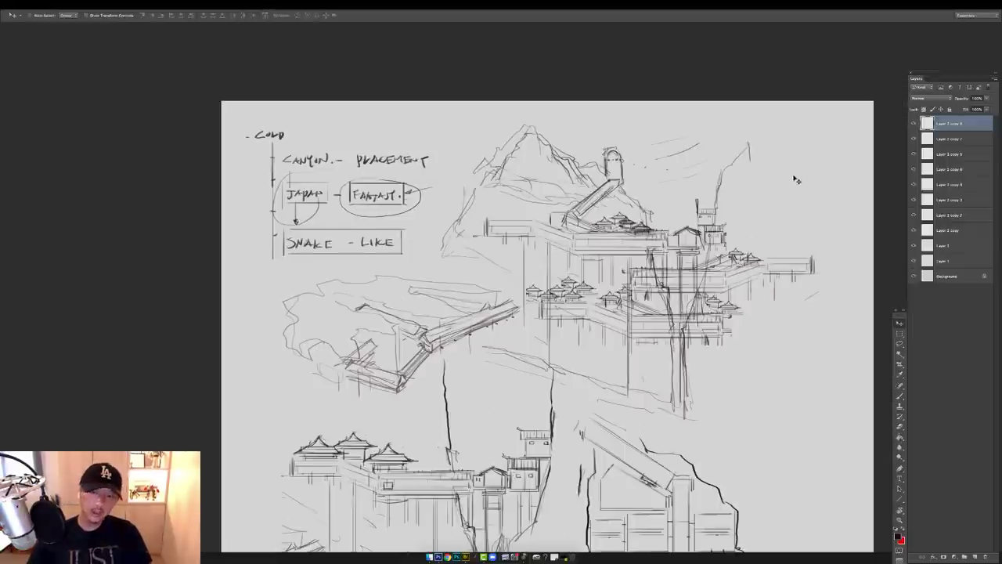
drag(723, 338, 705, 252)
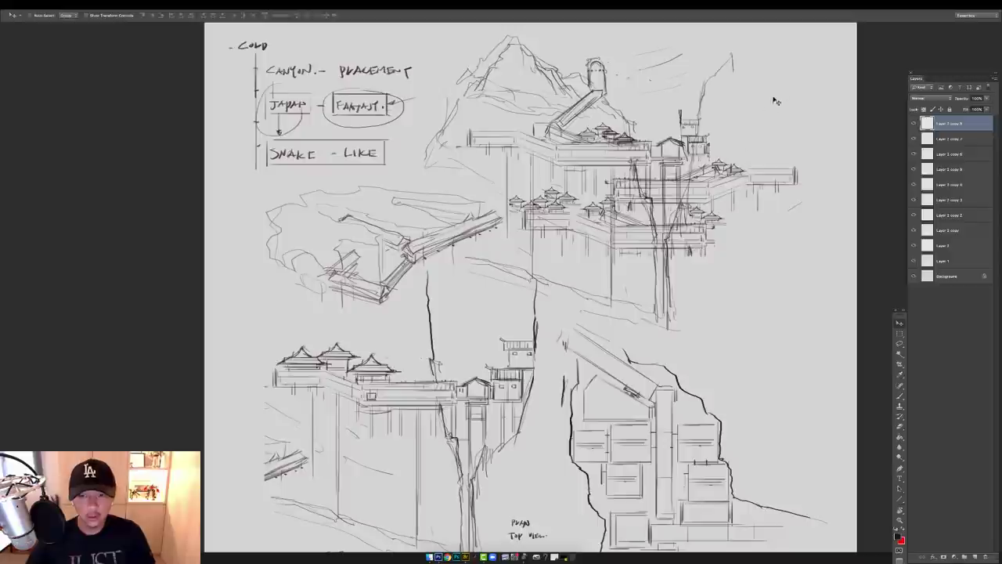
drag(776, 100, 741, 151)
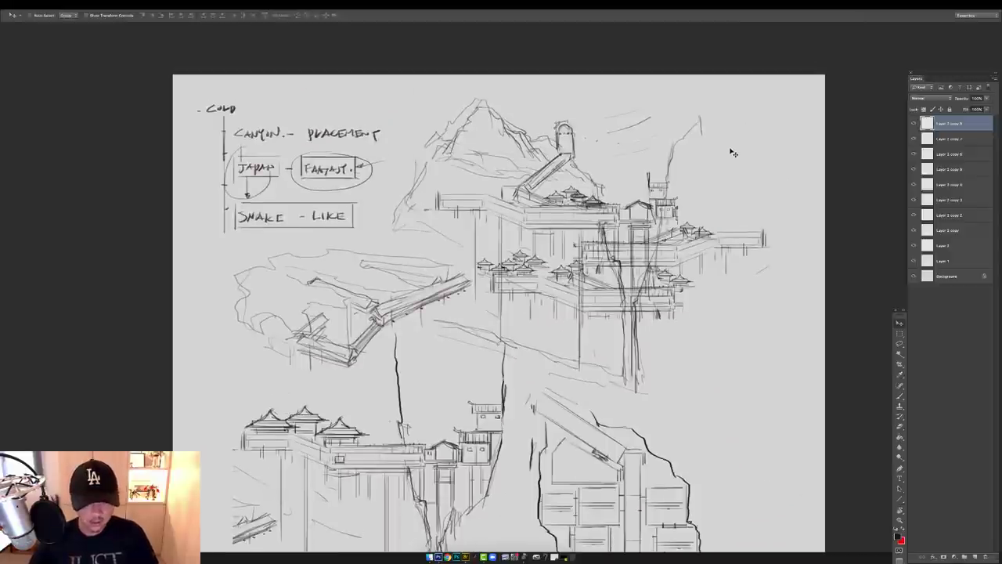
Create a new document using the International Paper preset at A3 size
key(ctrl+n)
click(627, 196)
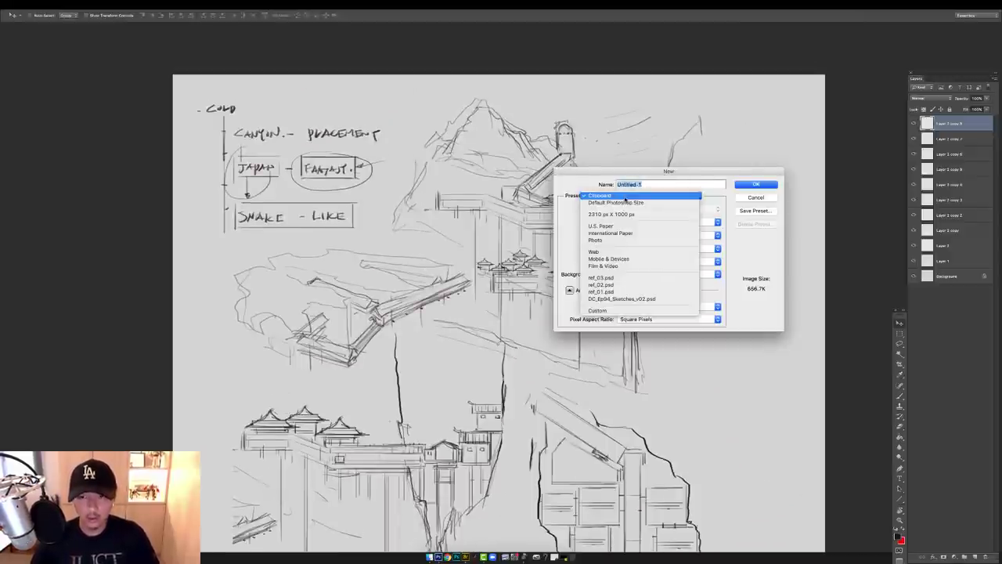
key(Down)
key(Down)
key(Down)
key(Return)
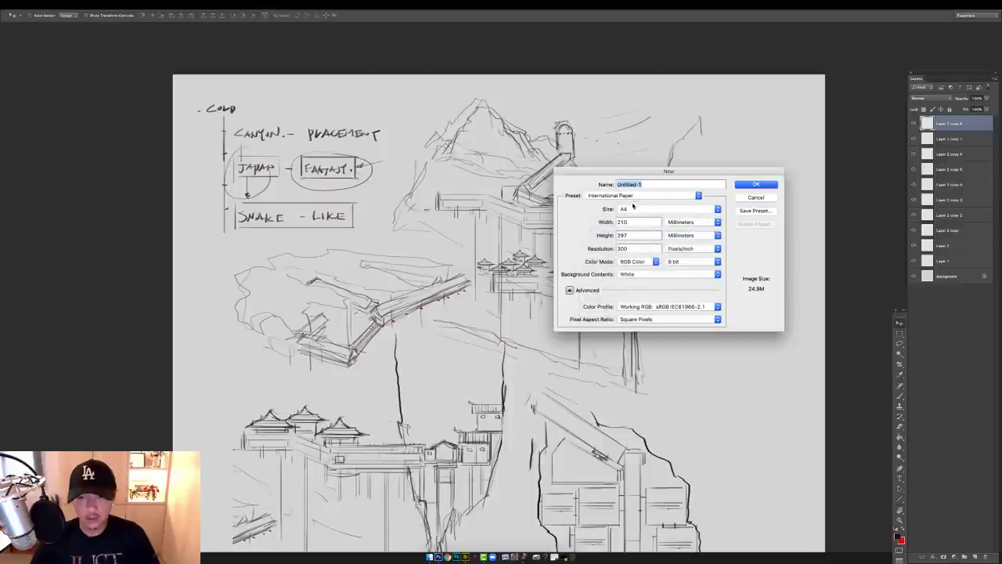
click(660, 209)
key(Down)
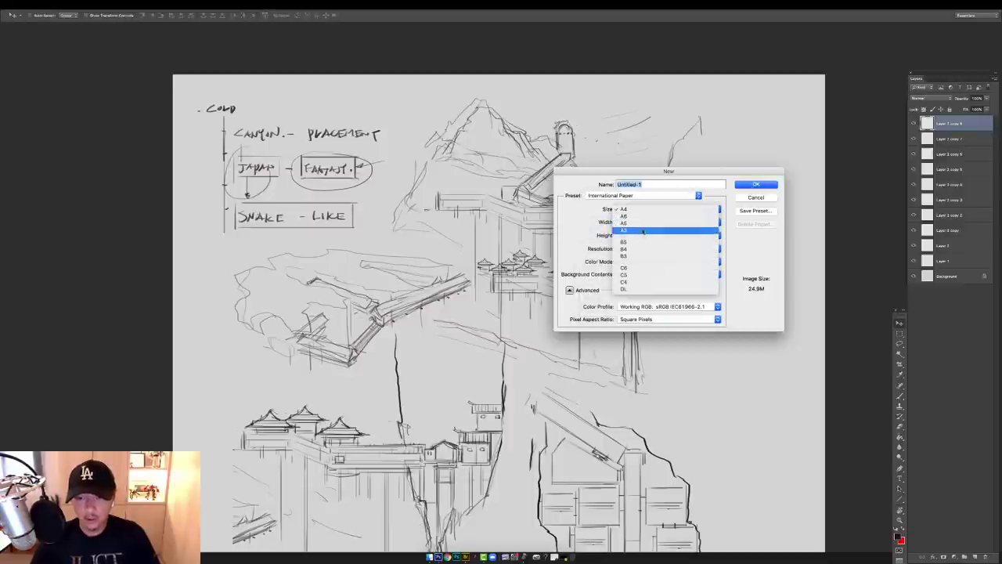
key(Return)
click(755, 185)
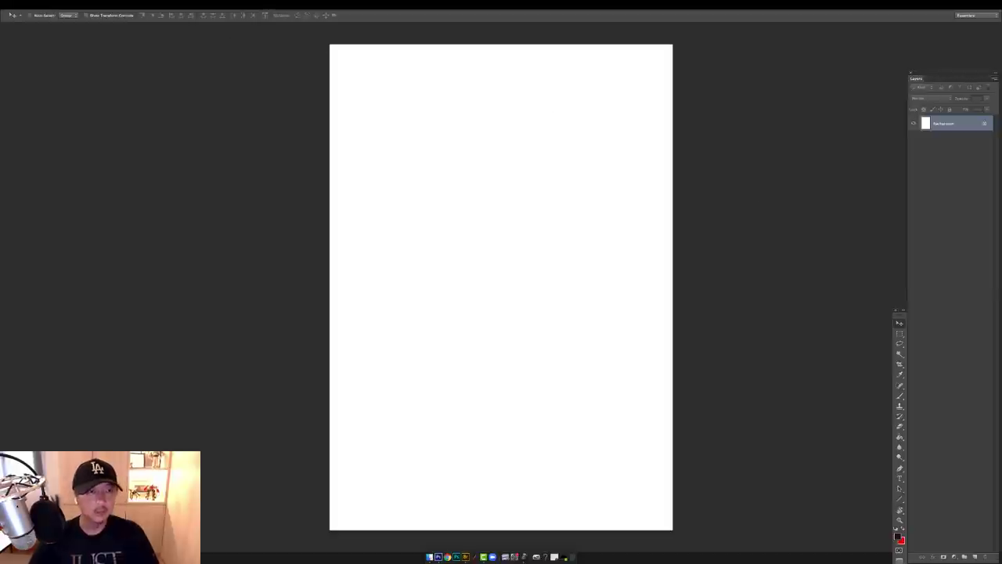
Rotate the blank A3 canvas 90° clockwise into landscape and show it full screen
click(78, 4)
mouse_move(97, 4)
mouse_move(140, 89)
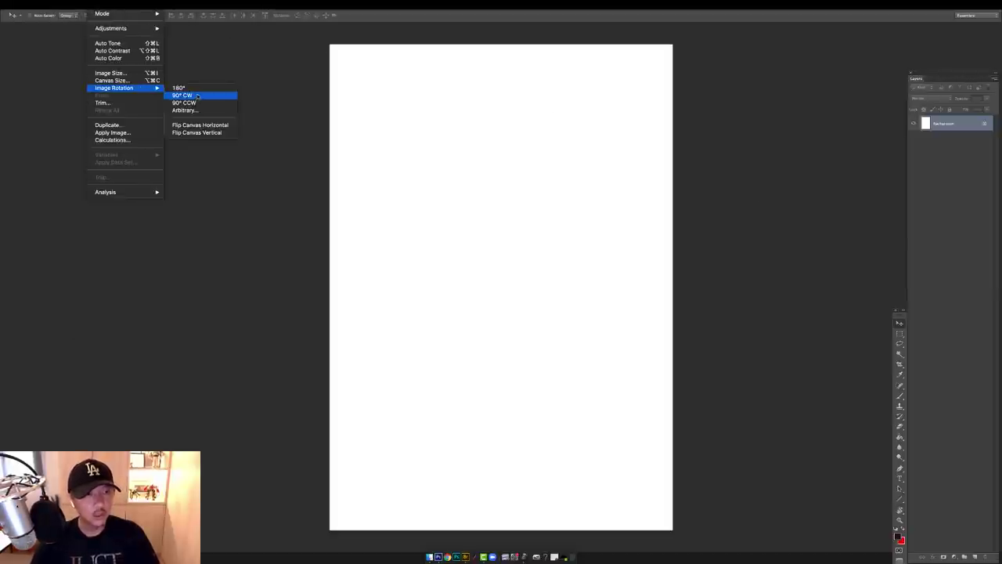
click(198, 96)
key(f)
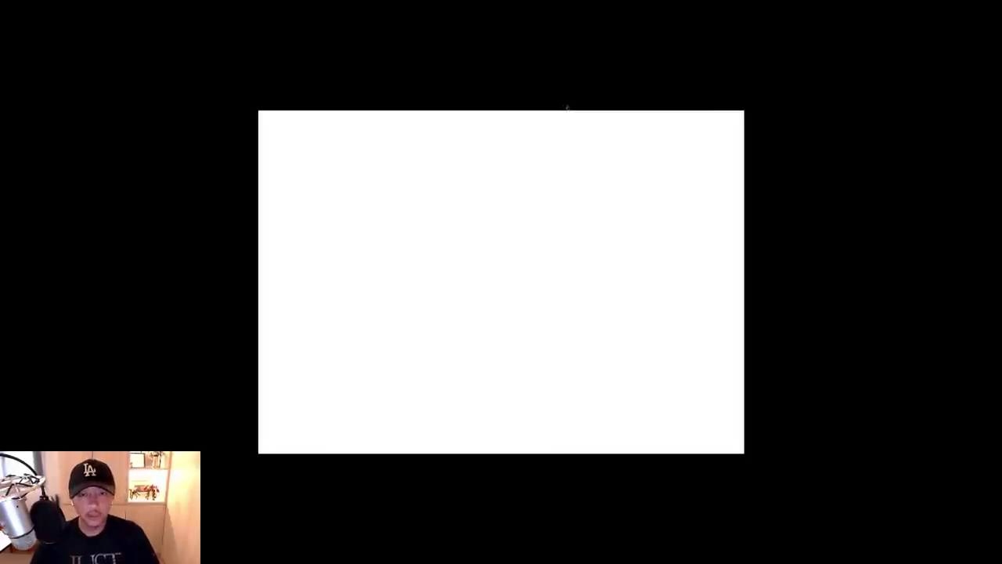
Return to the windowed view and darken the new document's white background to light grey with Hue/Saturation
key(f)
click(579, 51)
click(961, 274)
key(g)
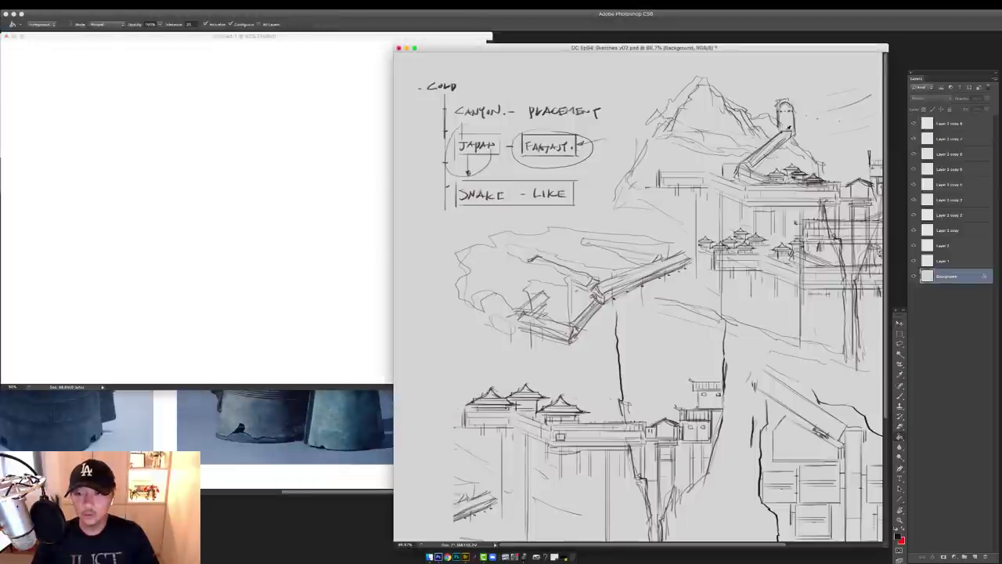
click(340, 166)
key(ctrl+u)
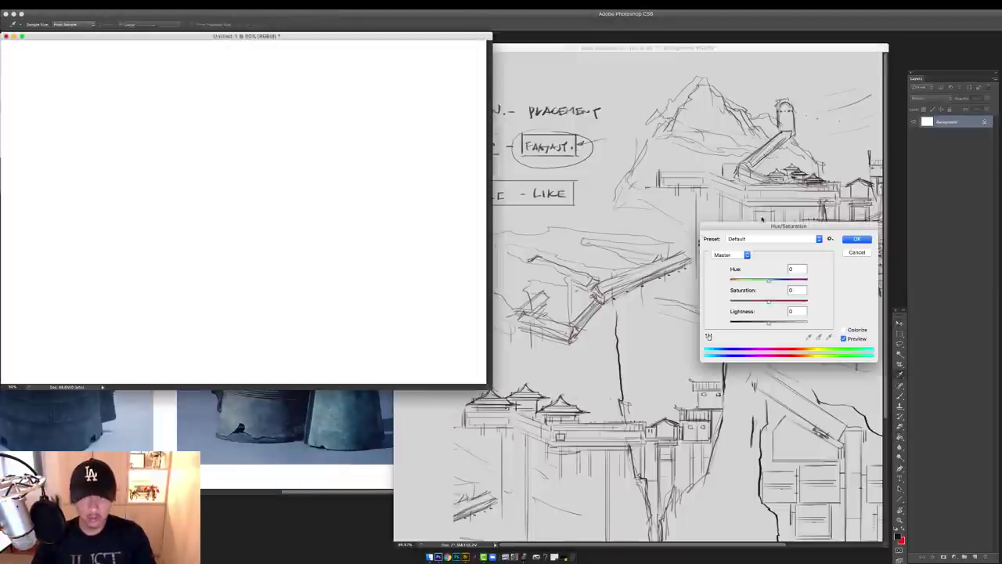
drag(770, 323, 765, 325)
click(850, 240)
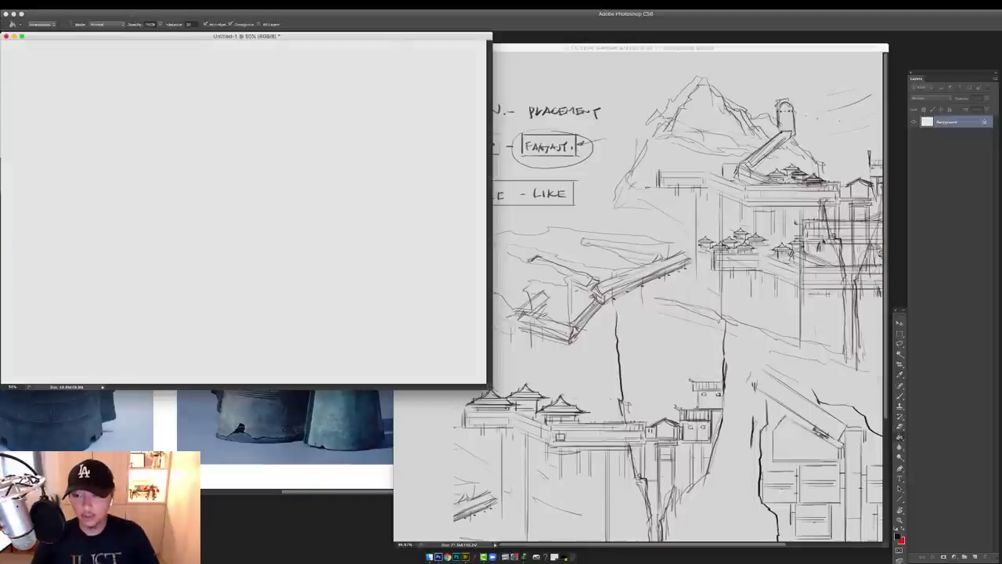
Merge all sketch layers above the background in DC_Ep94_Sketches_v02.psd and copy the merged layer into the new document
click(836, 237)
click(954, 126)
shift+click(953, 262)
key(super+e)
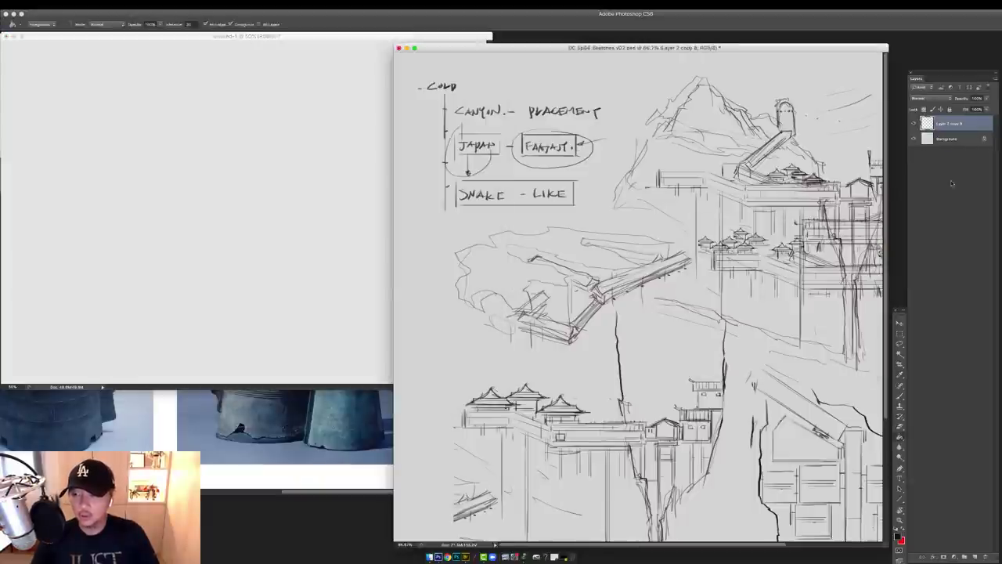
click(953, 183)
mouse_move(938, 127)
mouse_down()
mouse_move(625, 137)
mouse_move(235, 185)
mouse_move(102, 169)
mouse_up()
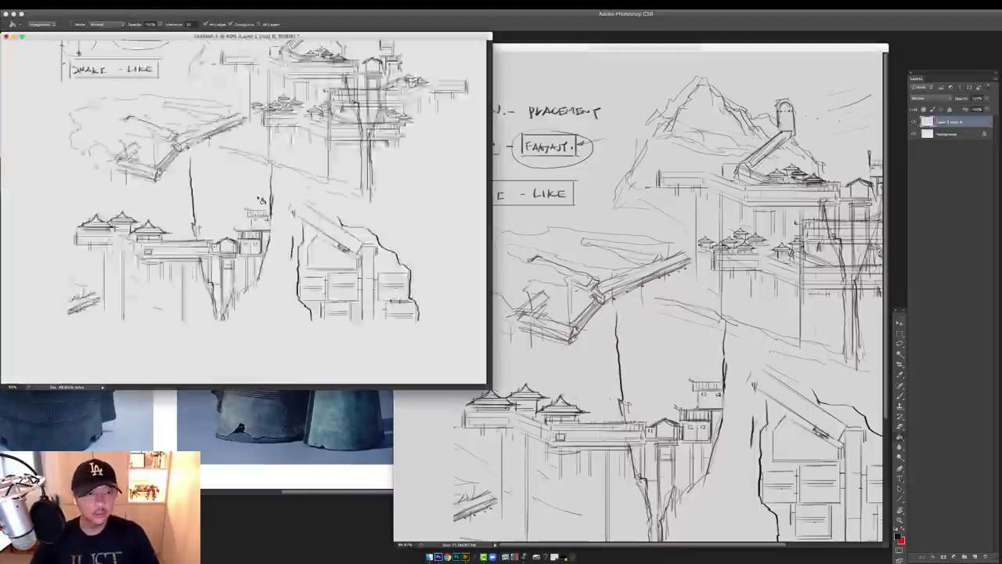
Scale the copied sketch down to the page height, align it to the page's left edge, and show the document full screen
key(ctrl+t)
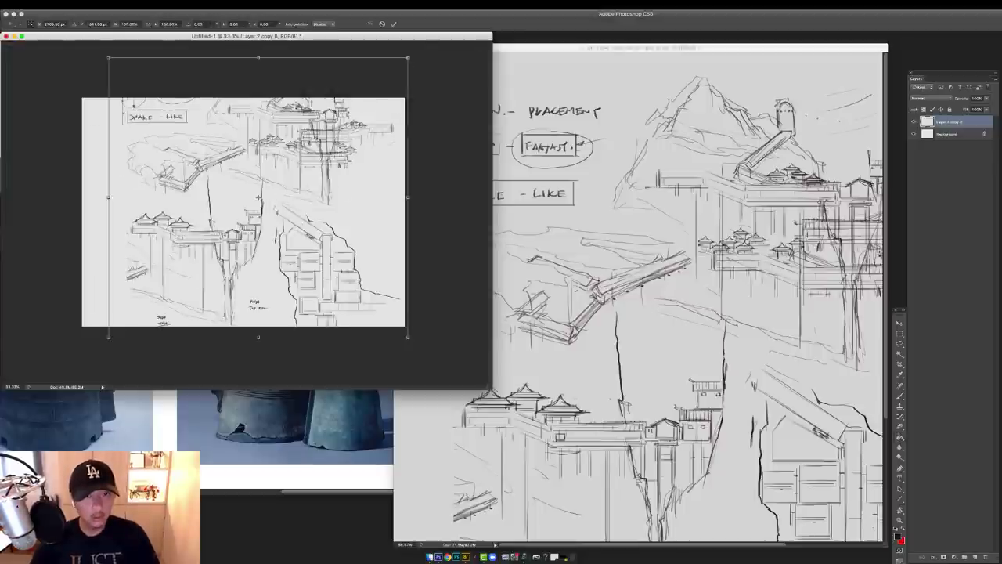
drag(408, 58, 357, 107)
drag(297, 192, 270, 180)
drag(339, 330, 323, 323)
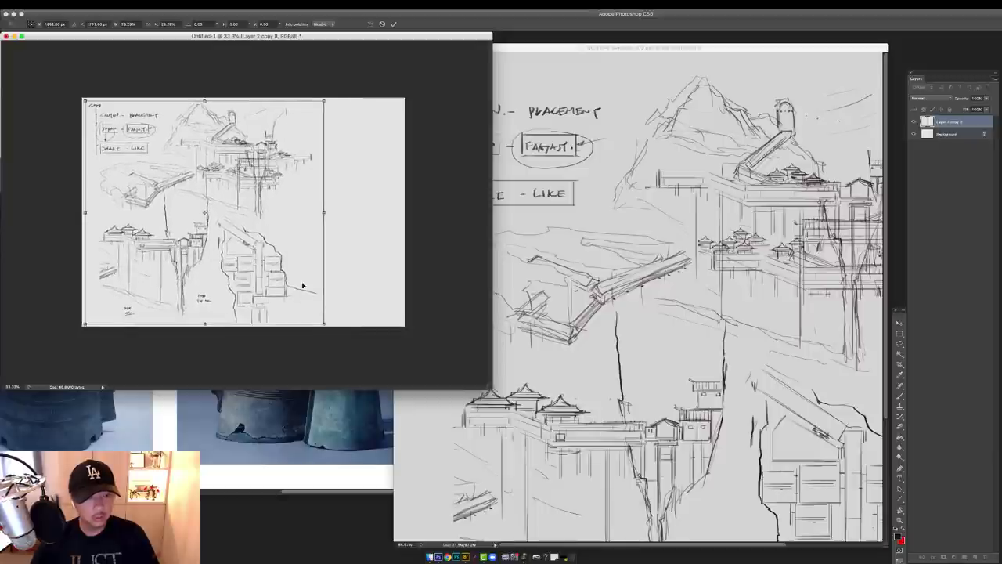
key(Return)
key(super+plus)
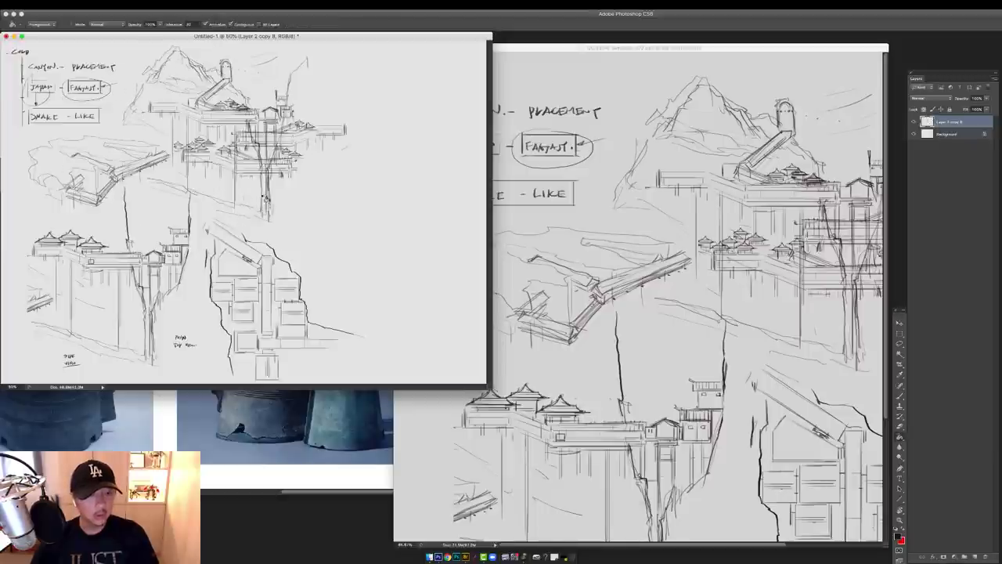
key(f)
key(f)
key(ctrl+0)
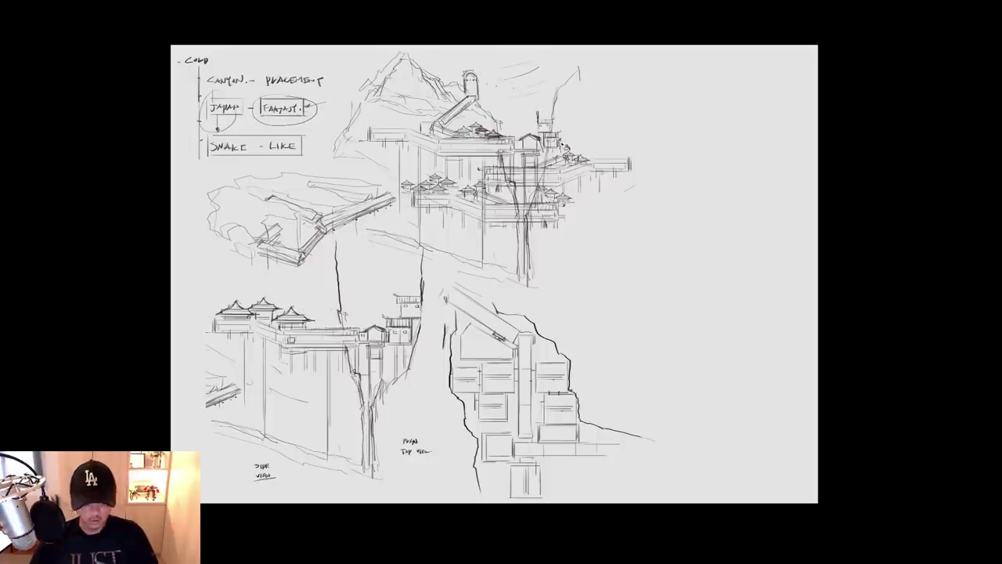
Select and move the tiered canyon bridge sketch to the right, then shift the top-view plan sketch slightly up and right
drag(579, 295, 374, 252)
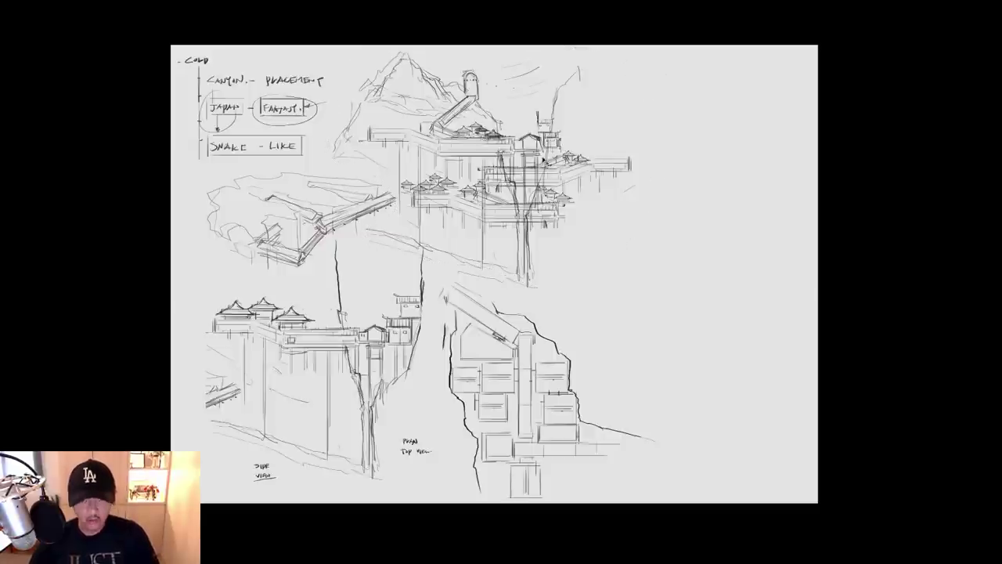
drag(569, 166, 589, 173)
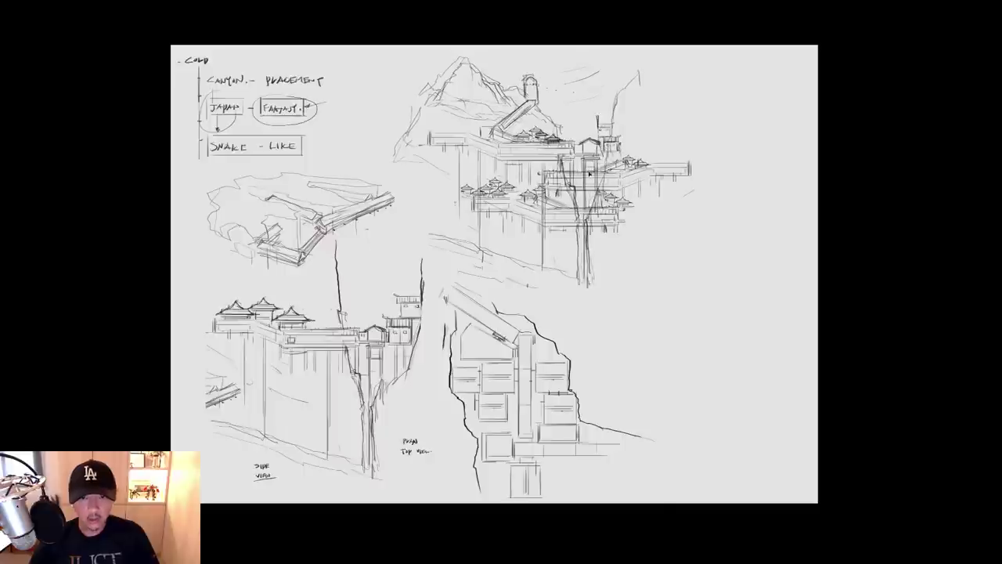
drag(586, 329, 694, 415)
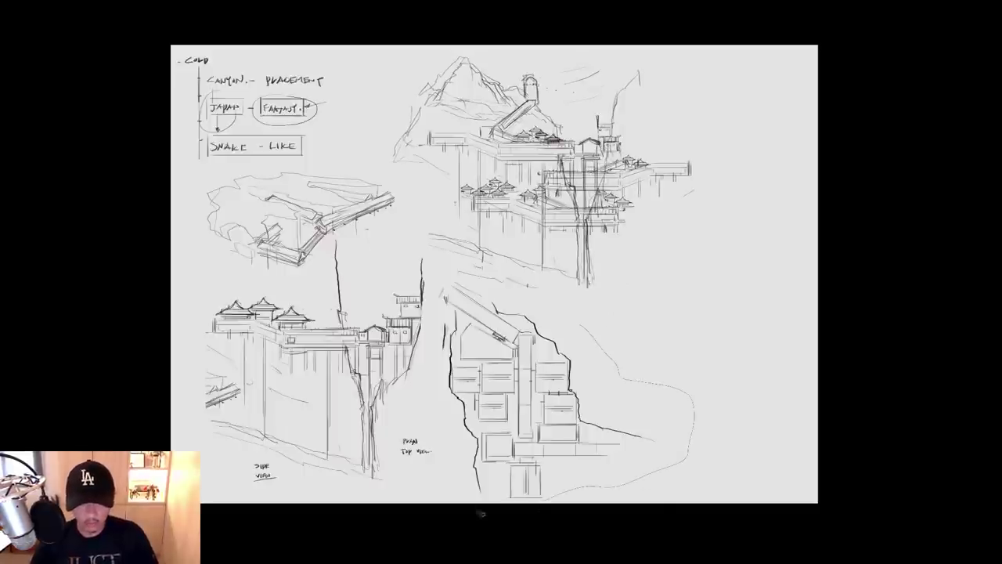
mouse_move(510, 280)
mouse_down()
mouse_move(589, 290)
mouse_move(582, 295)
mouse_up()
drag(547, 366, 550, 362)
key(ctrl+d)
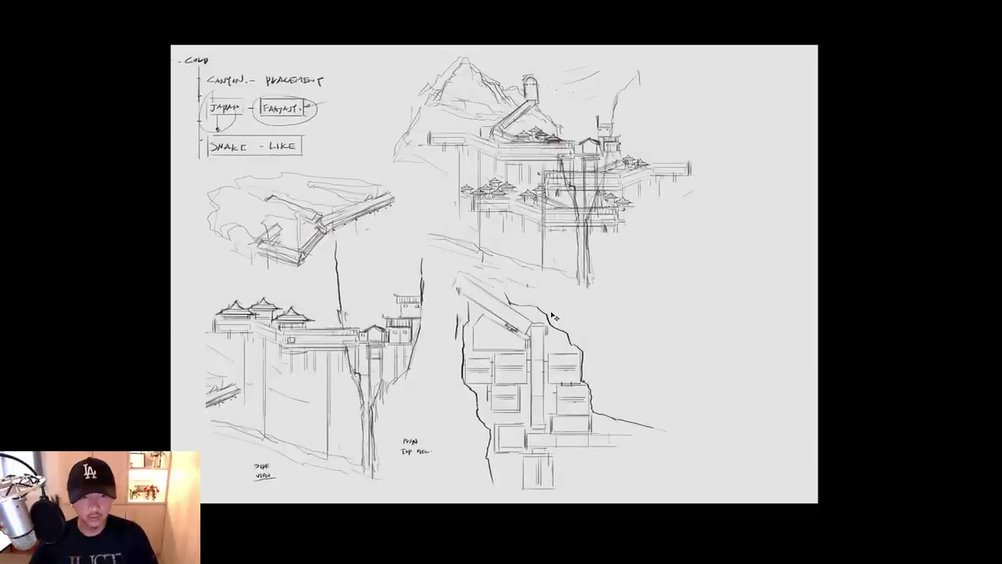
Save the document as DC_Ep94_Sketches_v03.psd in the EP 94 folder
key(super+s)
click(340, 77)
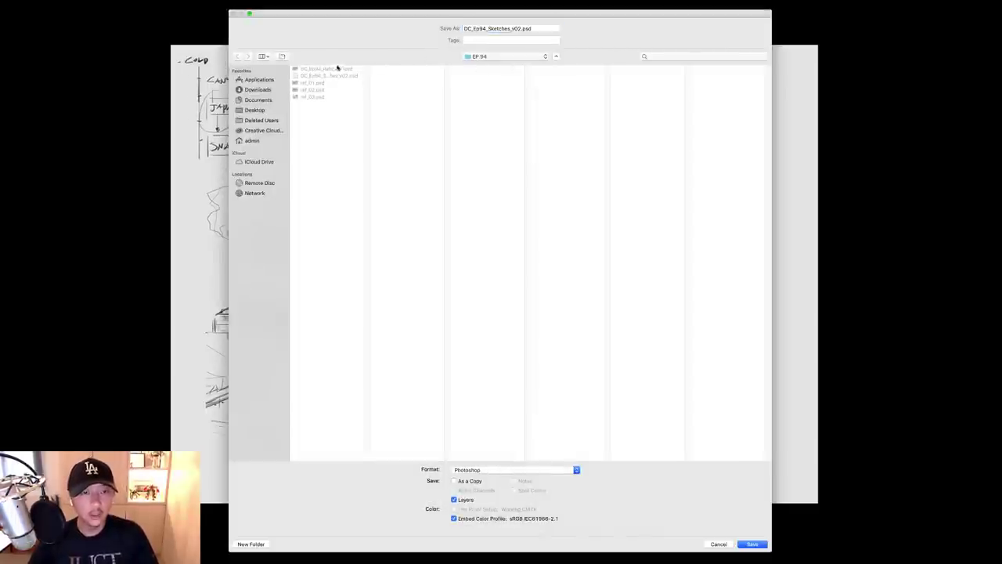
click(339, 69)
double_click(502, 28)
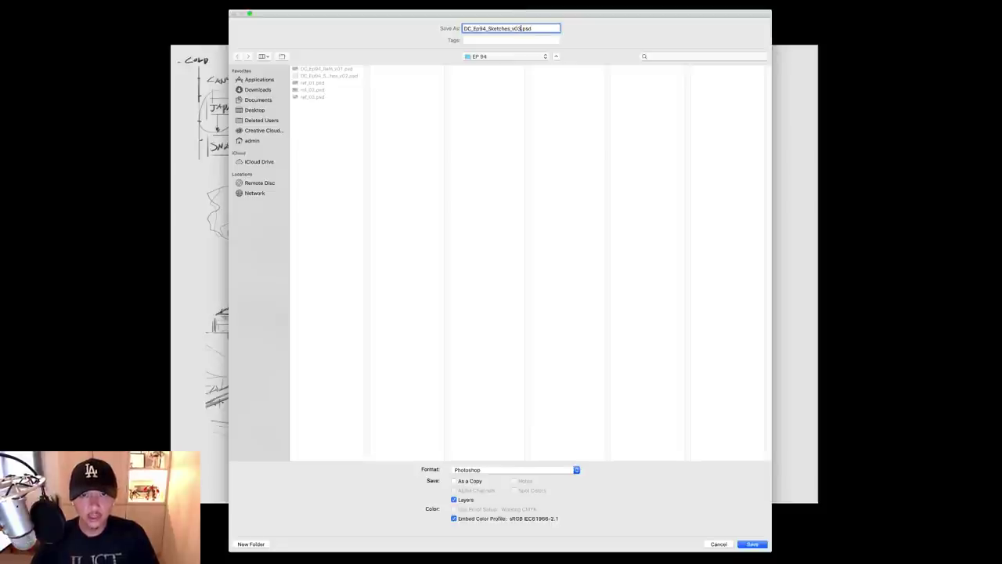
key(Return)
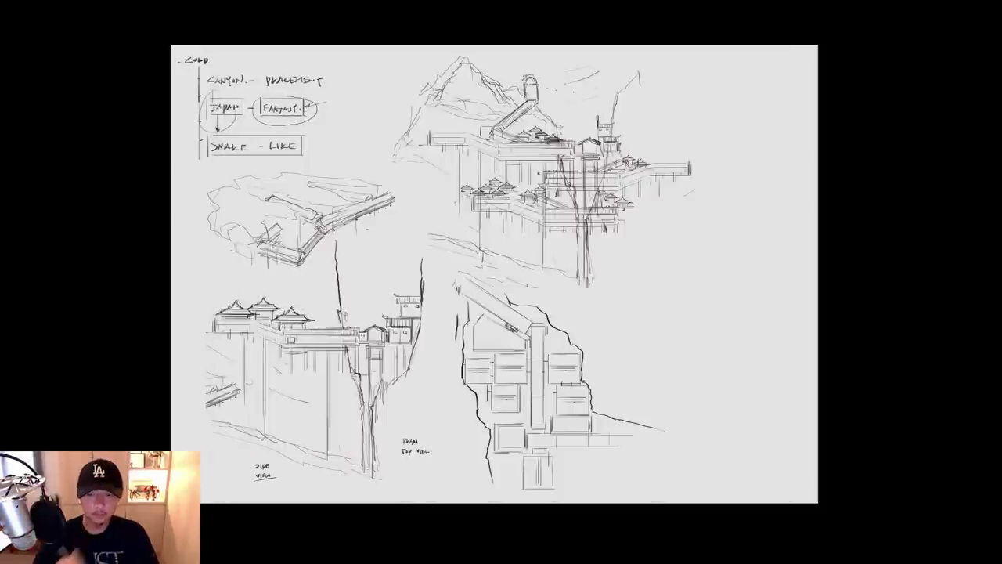
Add a new layer and sketch a vertical axis with crossing diagonal perspective guides in the empty area right of the plan
key(Tab)
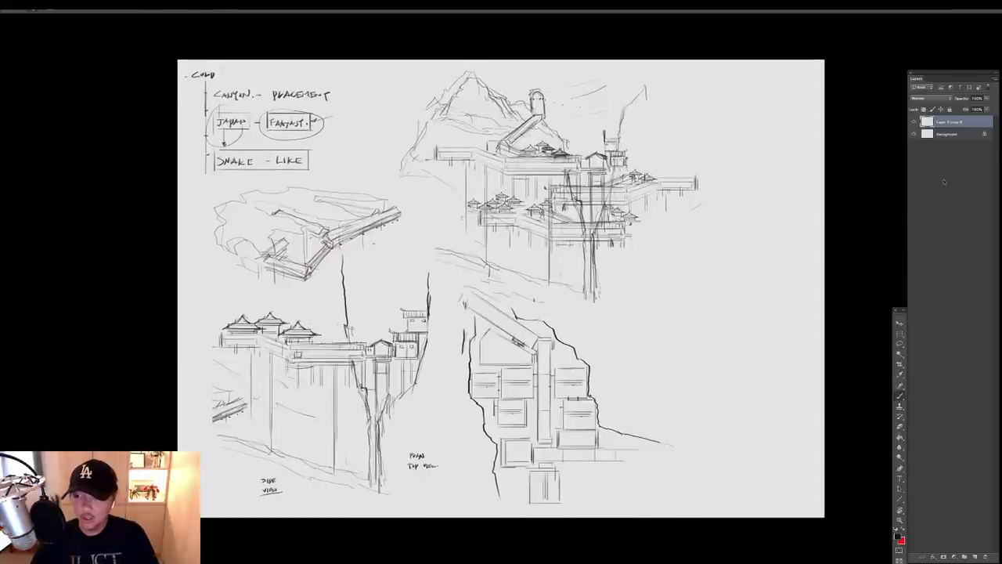
click(975, 556)
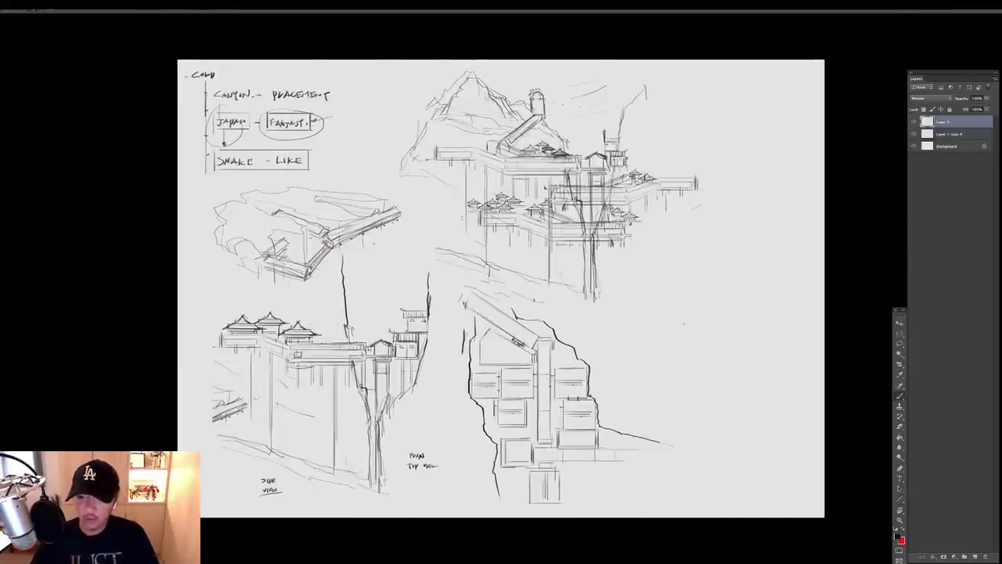
super+click(679, 300)
drag(739, 253, 612, 219)
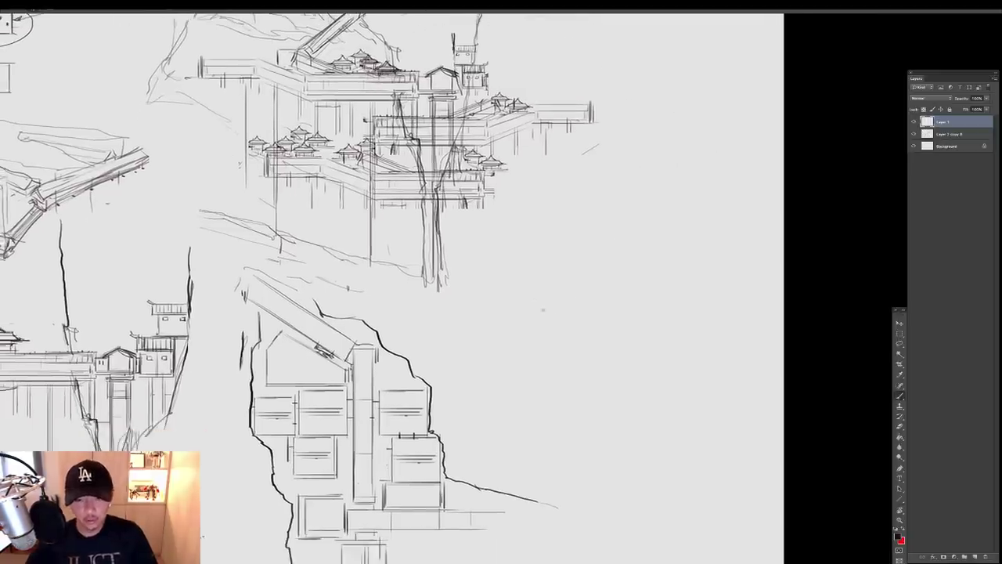
mouse_move(523, 324)
mouse_down()
mouse_move(684, 250)
mouse_move(628, 438)
mouse_up()
drag(626, 392, 598, 311)
drag(521, 365, 640, 313)
mouse_move(595, 344)
mouse_down()
mouse_move(595, 495)
mouse_move(602, 463)
mouse_up()
drag(629, 209, 657, 246)
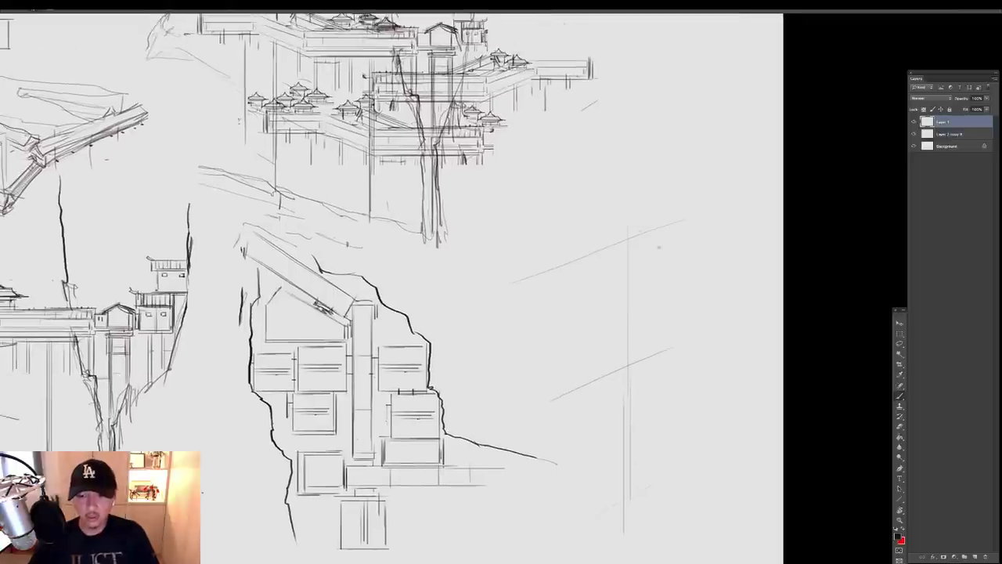
drag(547, 208, 669, 249)
drag(566, 336, 664, 385)
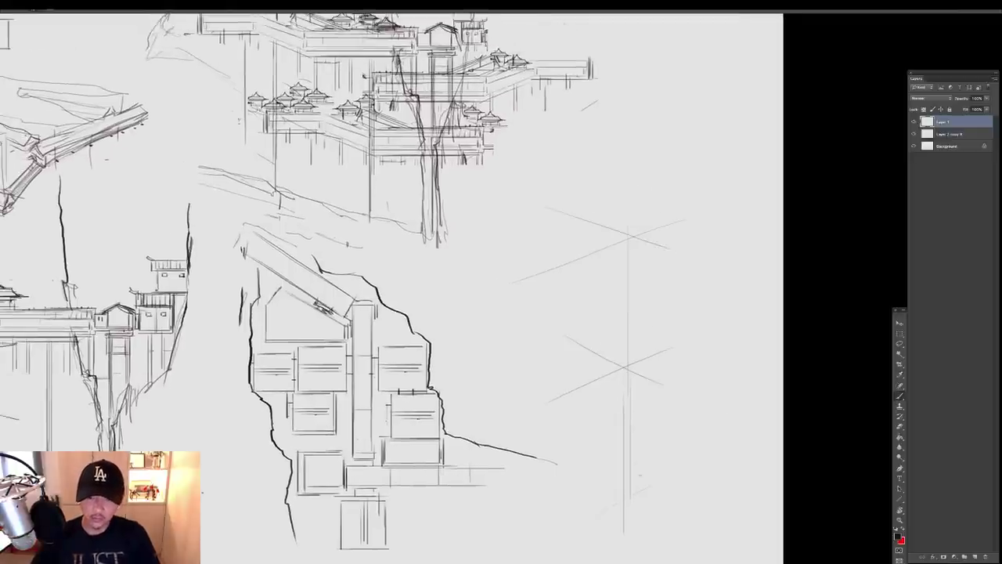
Sketch a long gable-roofed building in perspective, running down toward the upper crossing of the guides
drag(632, 206, 615, 248)
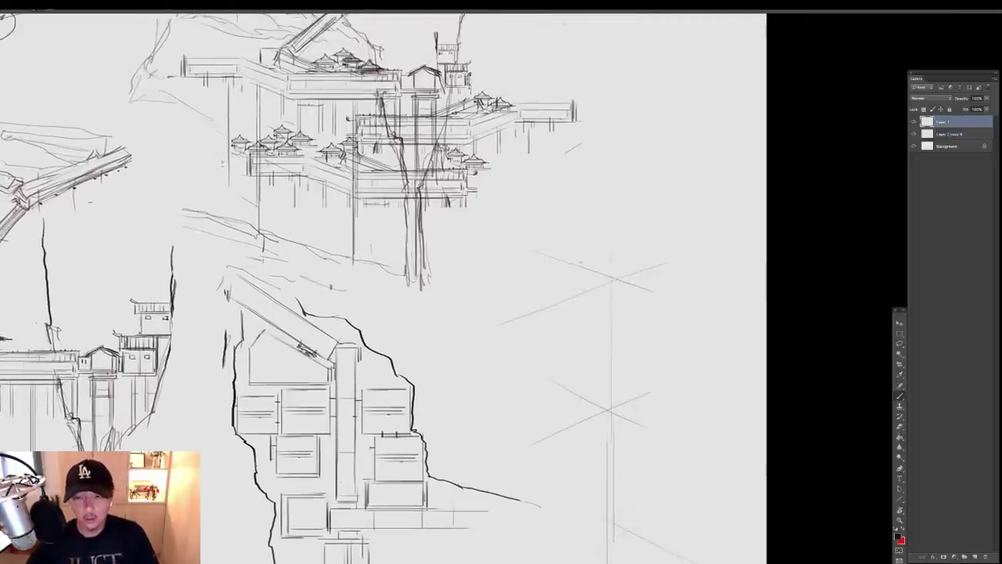
mouse_move(564, 284)
mouse_down()
mouse_move(586, 263)
mouse_move(601, 270)
mouse_up()
drag(603, 232, 711, 257)
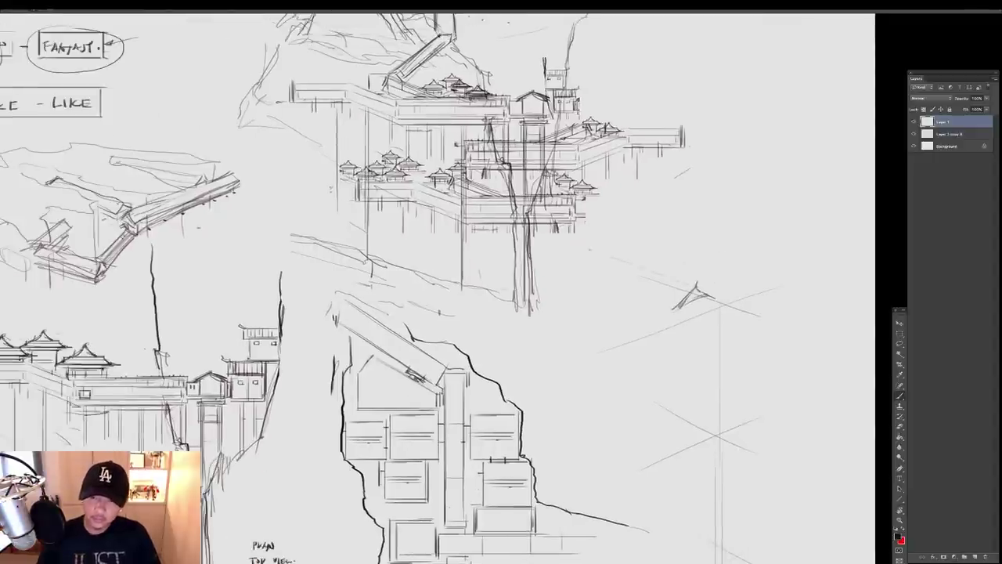
mouse_move(612, 257)
mouse_down()
mouse_move(706, 286)
mouse_move(695, 285)
mouse_up()
drag(560, 247, 679, 304)
drag(581, 271, 706, 319)
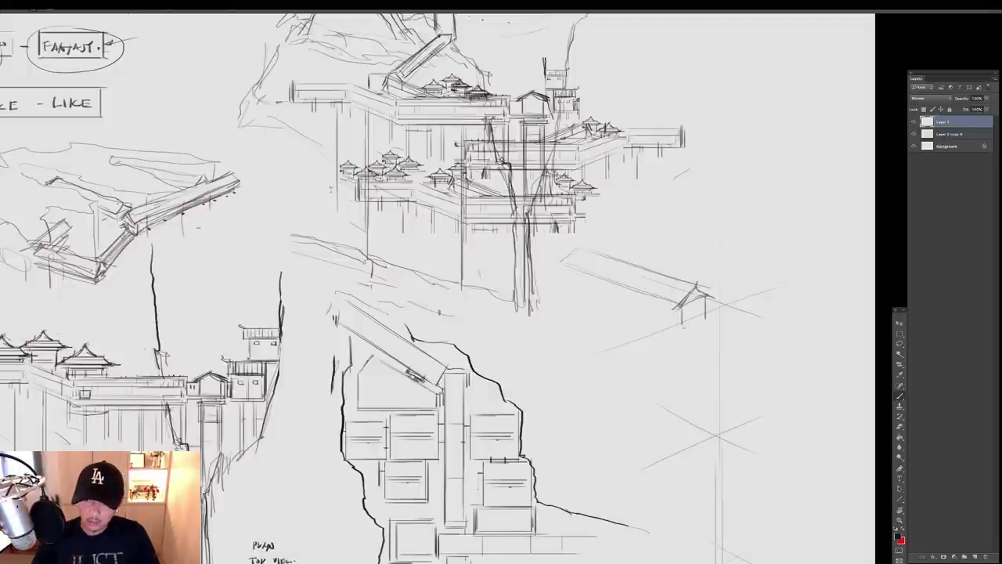
drag(576, 290, 688, 337)
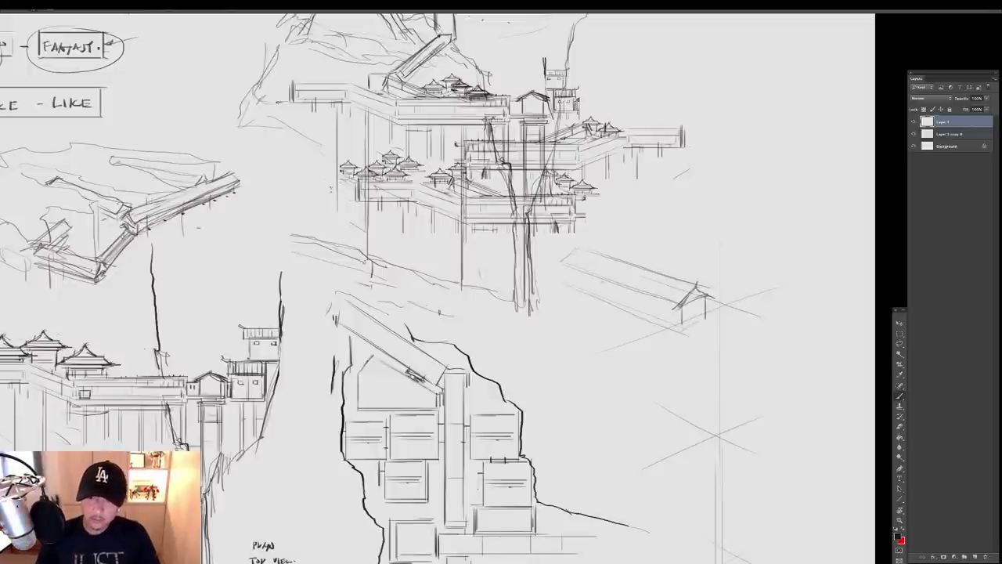
mouse_move(567, 270)
mouse_down()
mouse_move(567, 289)
mouse_move(673, 329)
mouse_move(590, 311)
mouse_up()
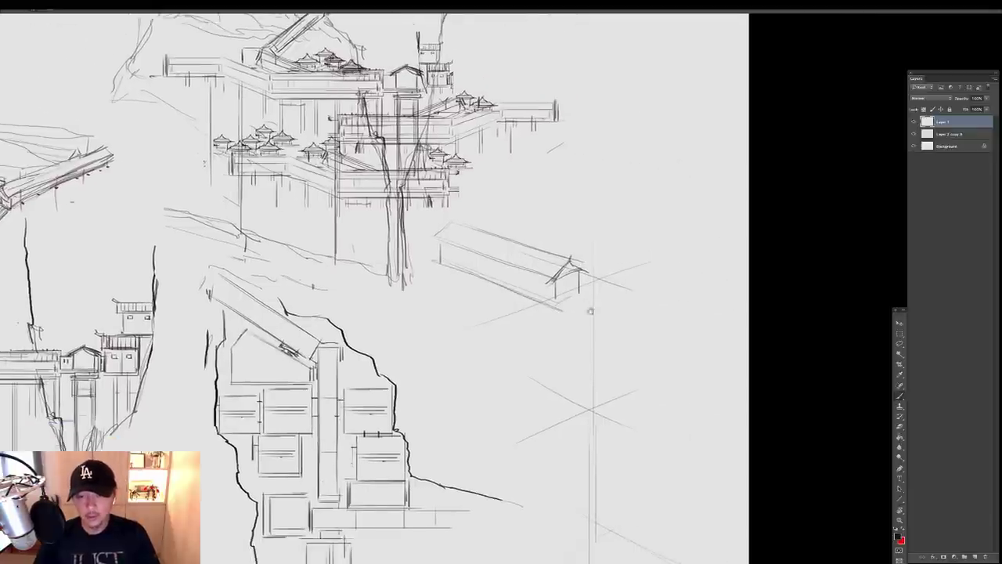
Sketch the roof and base lines of a second bridge section descending from the first building's gabled end, rotating the canvas for the strokes
key(r)
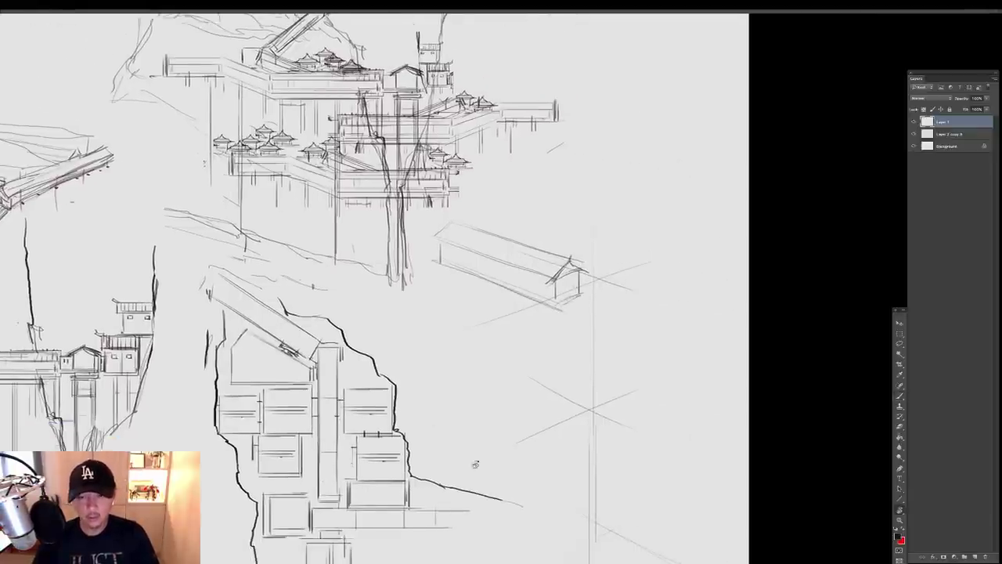
drag(476, 465, 568, 452)
drag(599, 236, 645, 243)
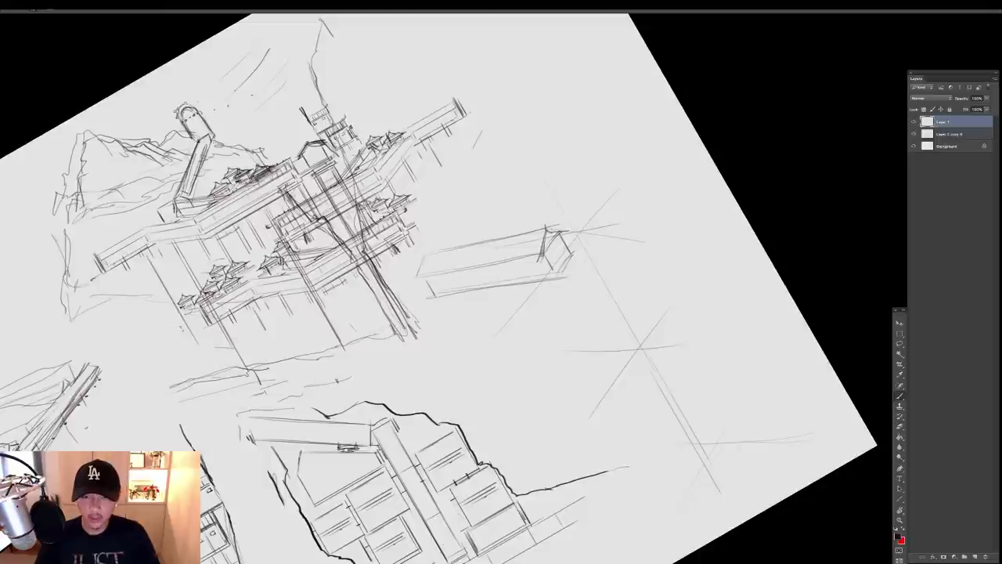
drag(565, 231, 649, 246)
drag(589, 259, 658, 273)
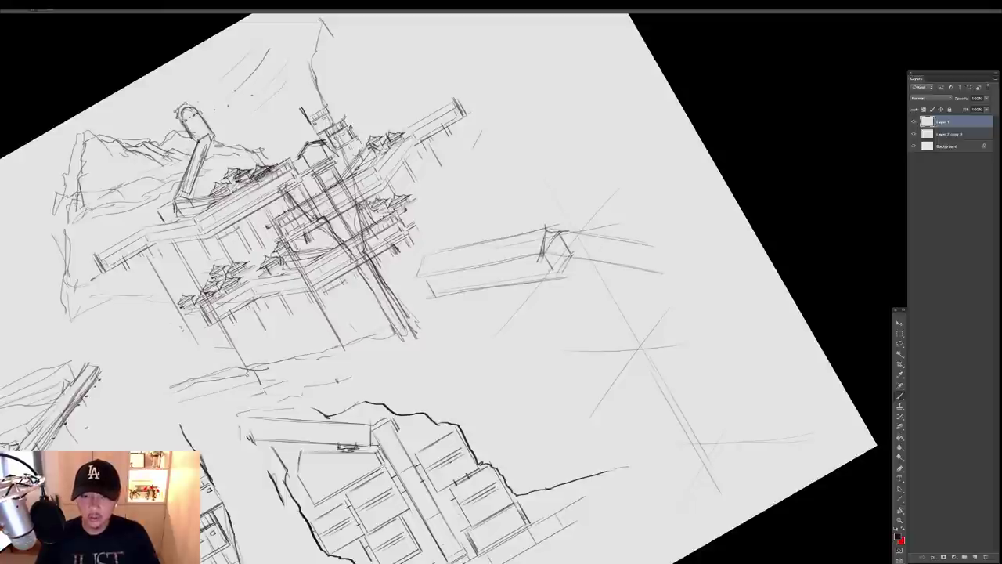
drag(574, 276, 659, 292)
key(r)
mouse_move(739, 292)
mouse_down()
mouse_move(723, 363)
mouse_move(697, 410)
mouse_up()
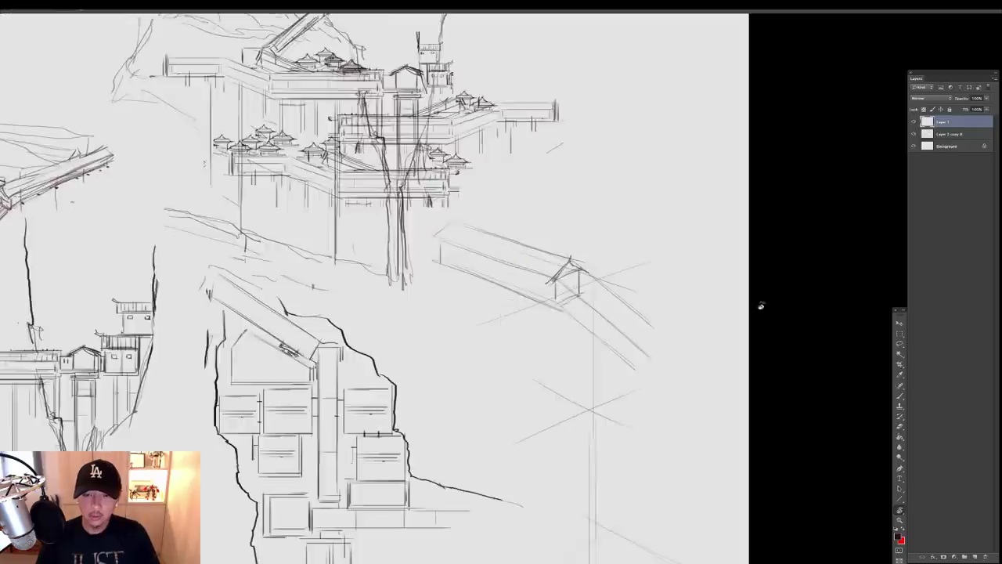
drag(760, 306, 696, 274)
drag(603, 264, 576, 212)
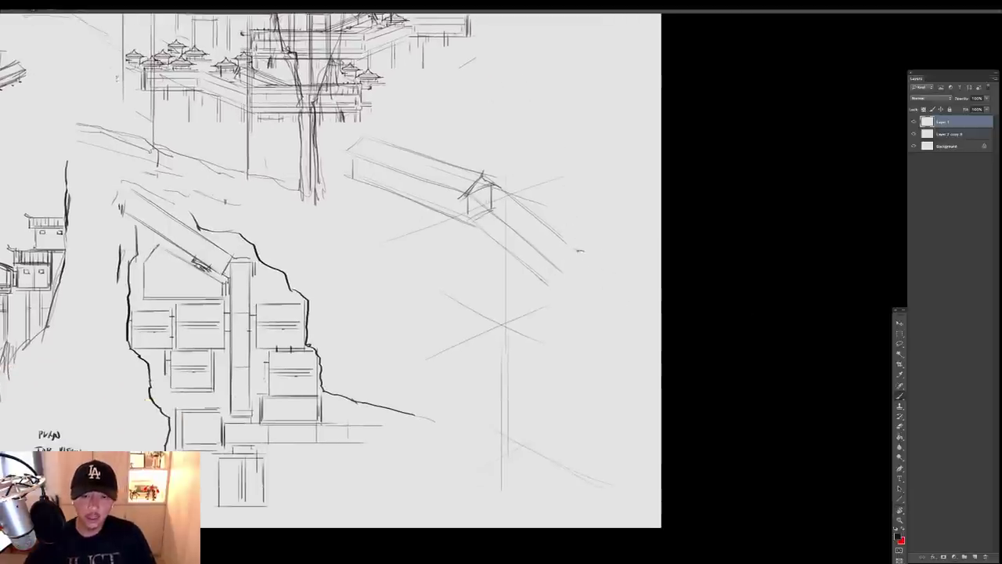
Sketch a third long gable-roofed section that doubles back from the second section's lower end across the vertical axis
mouse_move(441, 328)
mouse_down()
mouse_move(428, 341)
mouse_move(458, 359)
mouse_move(426, 348)
mouse_up()
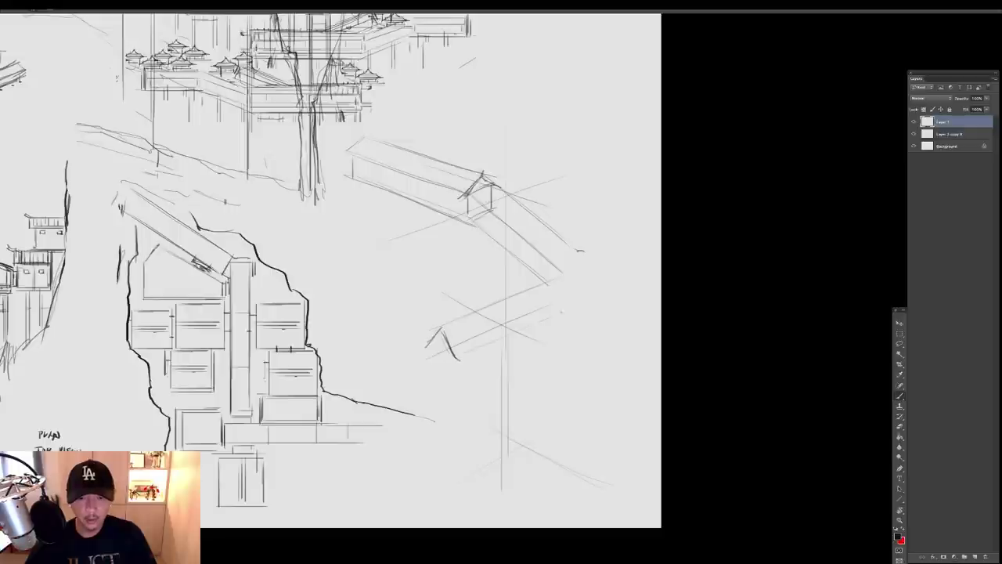
mouse_move(487, 341)
mouse_down()
mouse_move(595, 294)
mouse_move(564, 281)
mouse_move(615, 278)
mouse_up()
drag(609, 256, 522, 294)
mouse_move(432, 343)
mouse_down()
mouse_move(455, 358)
mouse_move(452, 384)
mouse_up()
mouse_move(437, 363)
mouse_down()
mouse_move(453, 382)
mouse_move(569, 324)
mouse_up()
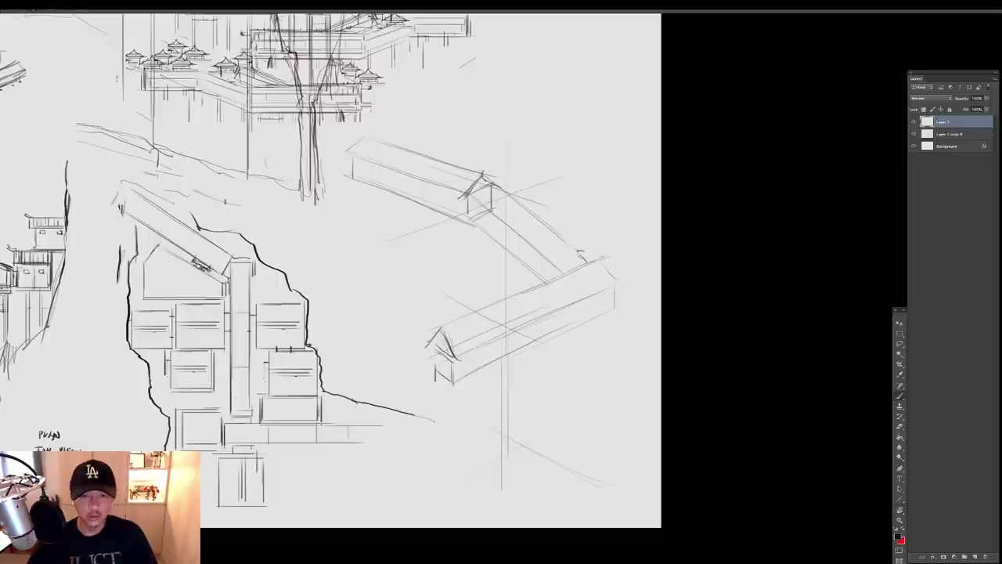
Add short parallel roof-tile lines along the upper half of the middle section's roof
drag(483, 187, 475, 197)
drag(497, 184, 487, 207)
drag(503, 196, 493, 209)
drag(510, 199, 502, 218)
drag(518, 211, 508, 221)
drag(523, 216, 512, 227)
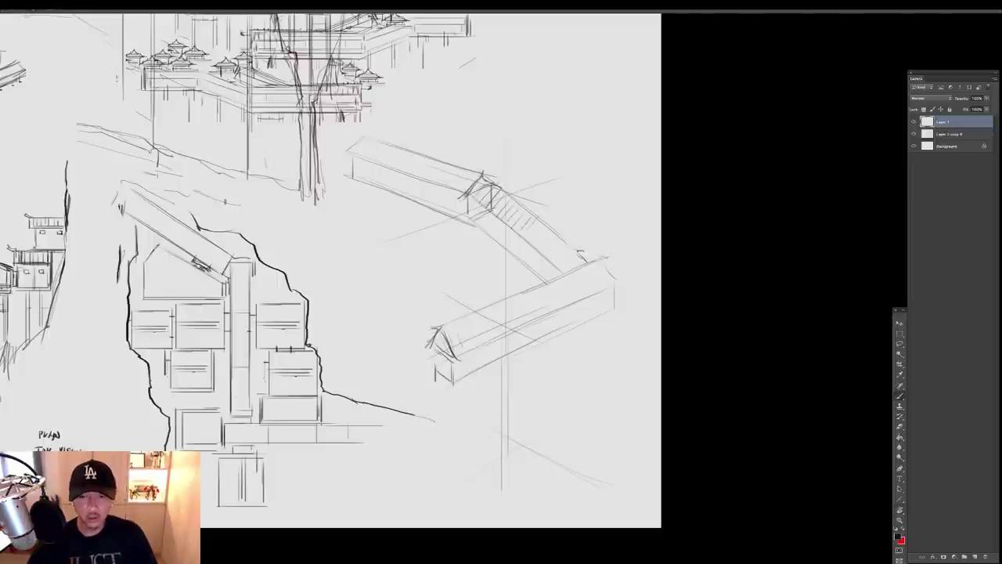
Define the far end of the lowest section and double its bottom edge with a second line
drag(608, 258, 622, 279)
drag(521, 347, 624, 306)
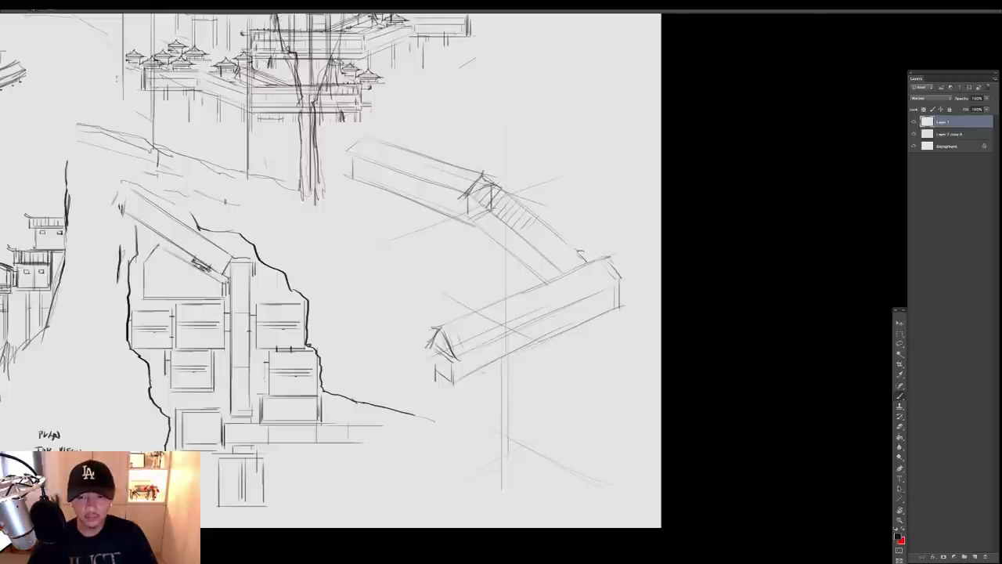
drag(436, 371, 454, 388)
drag(610, 316, 456, 387)
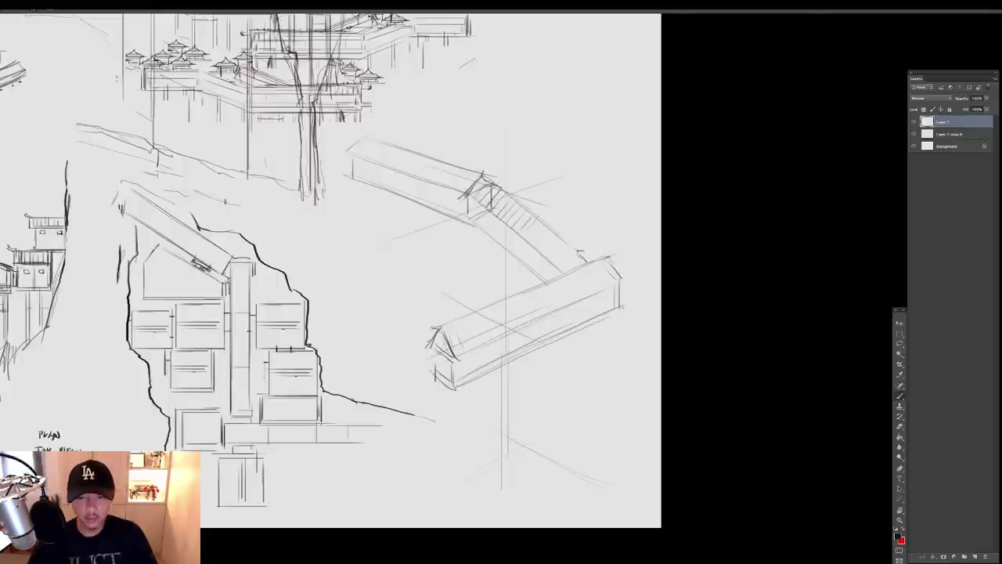
drag(470, 329, 627, 355)
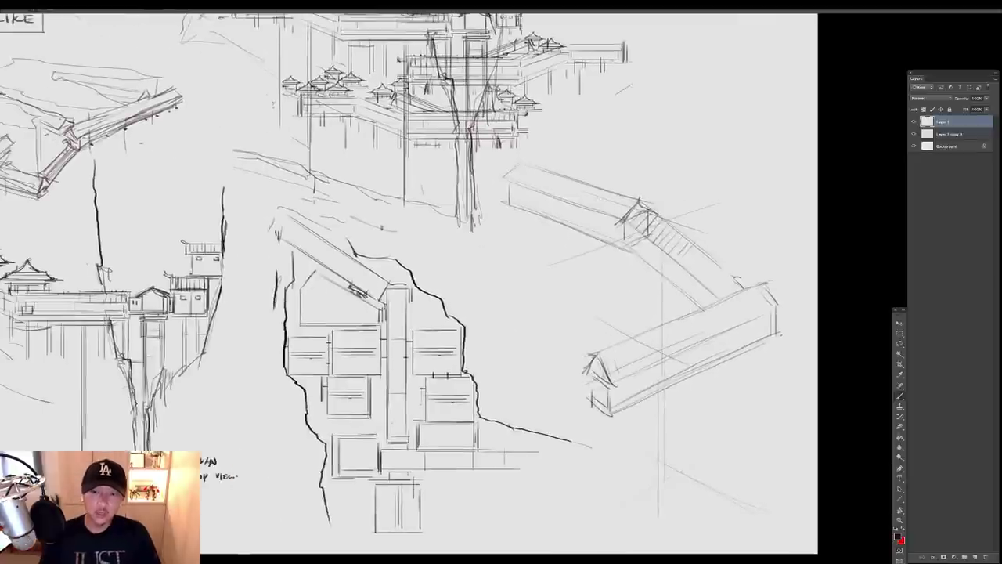
Reinforce the bottom edges of the upper and middle sections with parallel lines to suggest a deck
drag(504, 203, 625, 250)
key(r)
drag(666, 313, 656, 228)
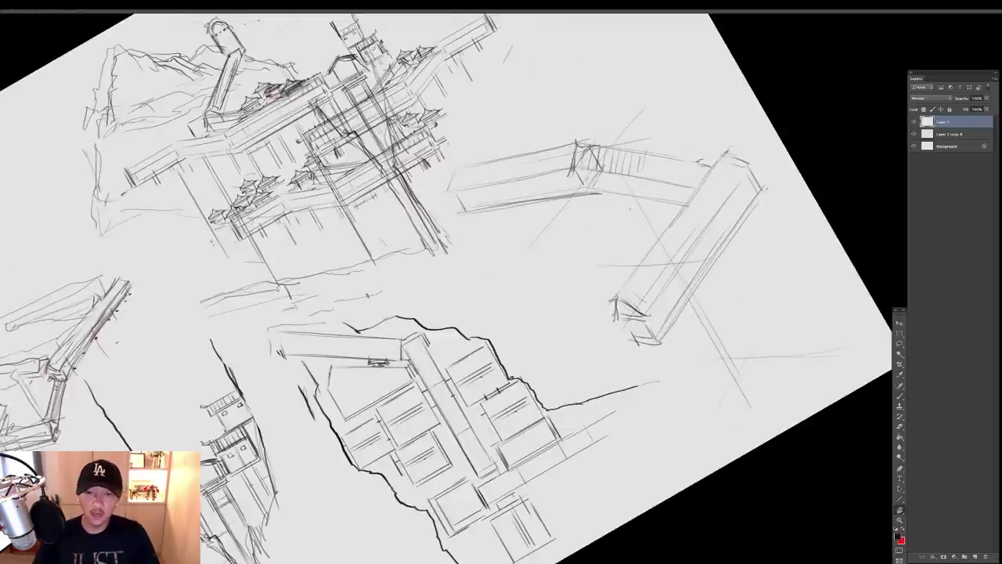
key(b)
drag(593, 195, 683, 211)
key(r)
mouse_move(772, 250)
mouse_down()
mouse_move(783, 374)
mouse_move(756, 407)
mouse_up()
Draw a projecting base platform under the lowest section, including its near gabled end
key(b)
drag(823, 295, 768, 281)
drag(721, 318, 702, 285)
drag(538, 352, 567, 368)
drag(666, 313, 547, 298)
drag(468, 344, 609, 278)
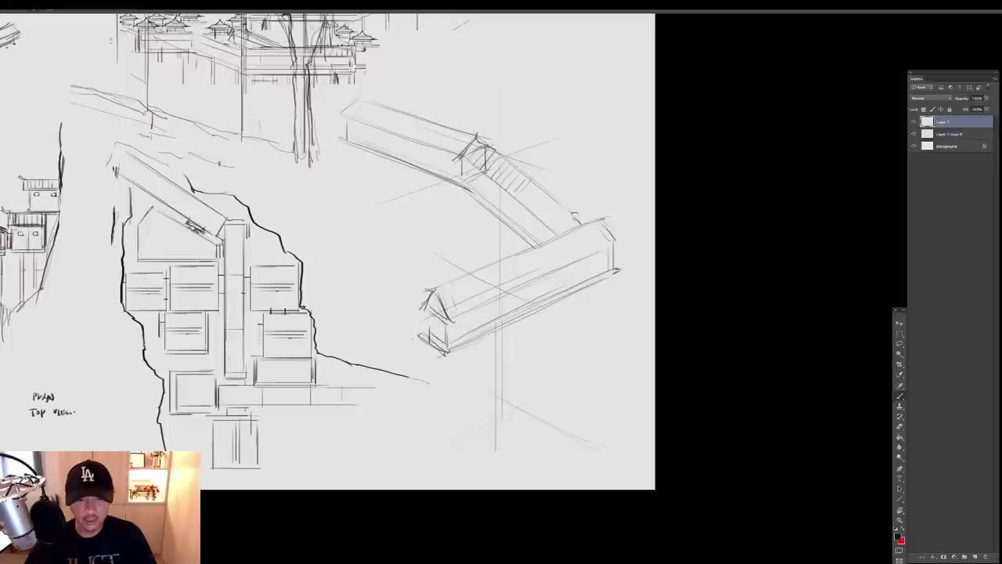
drag(416, 353, 439, 340)
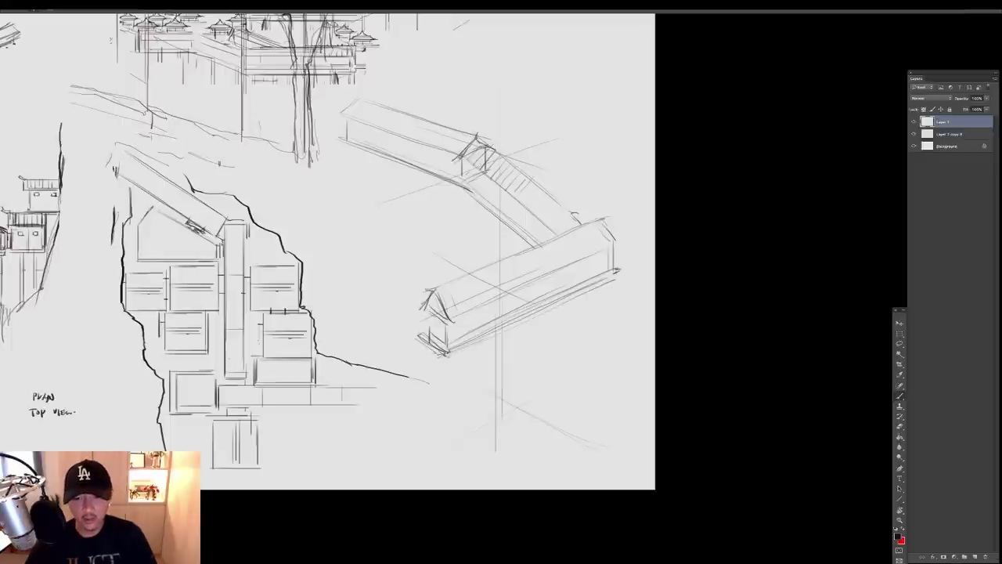
Draw long vertical support pillars beneath the lowest bridge section
drag(464, 352, 467, 457)
mouse_move(522, 322)
mouse_down()
mouse_move(522, 450)
mouse_move(525, 426)
mouse_up()
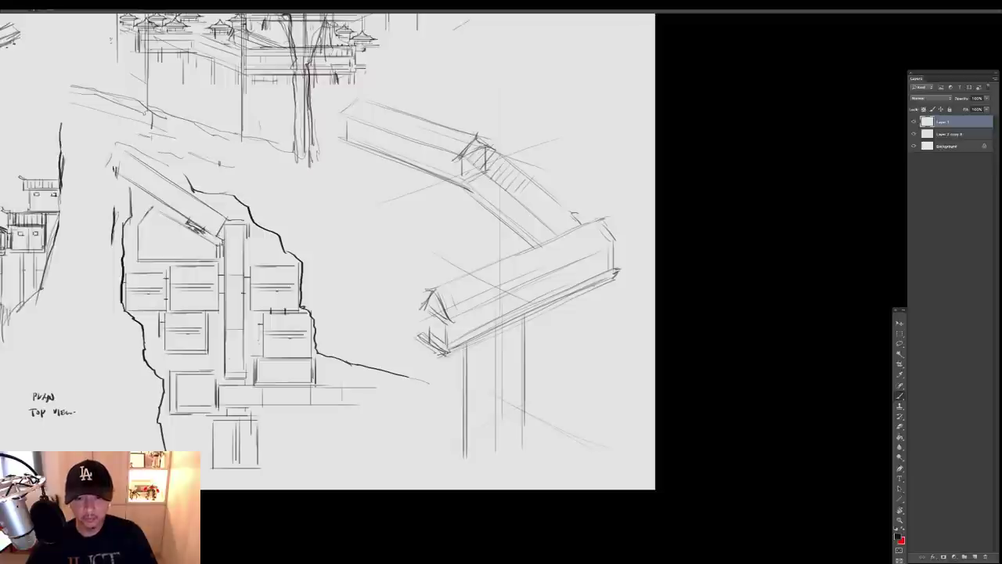
drag(596, 285, 593, 373)
drag(560, 313, 560, 366)
drag(563, 300, 562, 371)
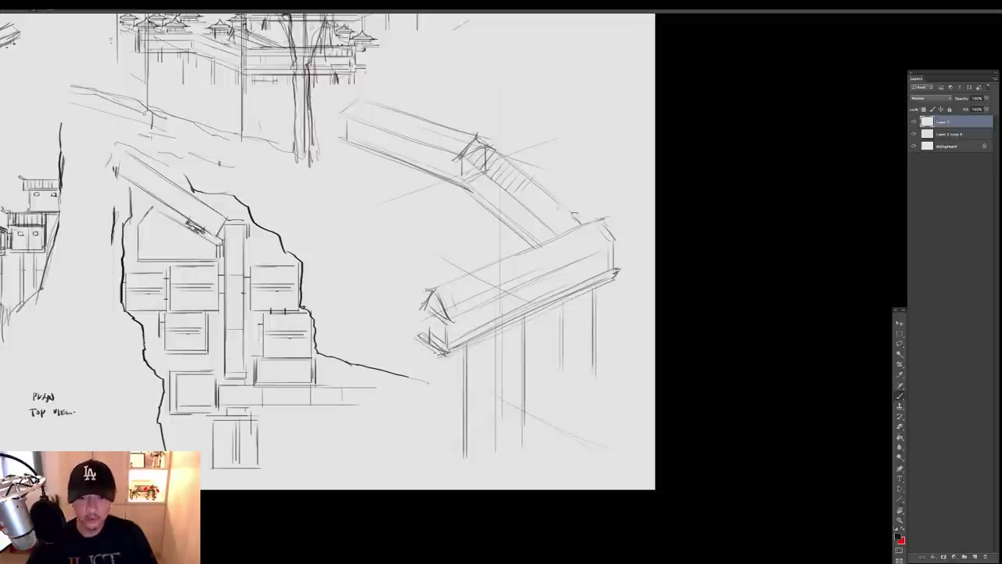
Add vertical support pillars beneath the middle and upper bridge sections
drag(481, 207, 482, 244)
mouse_move(485, 213)
mouse_down()
mouse_move(485, 249)
mouse_move(489, 241)
mouse_move(520, 268)
mouse_up()
drag(475, 210, 476, 293)
drag(482, 216, 483, 280)
drag(422, 209, 422, 242)
mouse_move(428, 205)
mouse_down()
mouse_move(428, 235)
mouse_move(455, 297)
mouse_up()
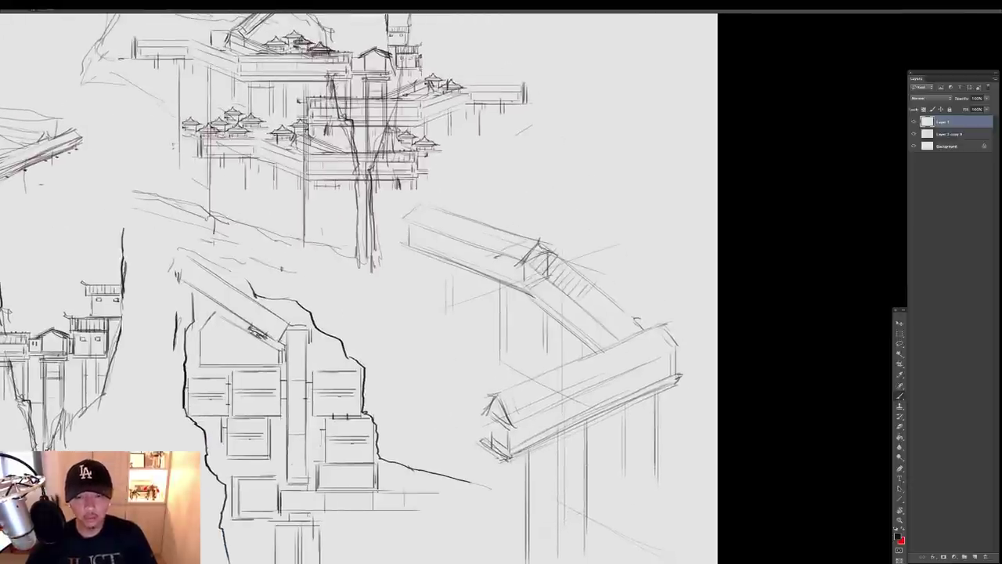
drag(517, 181, 658, 172)
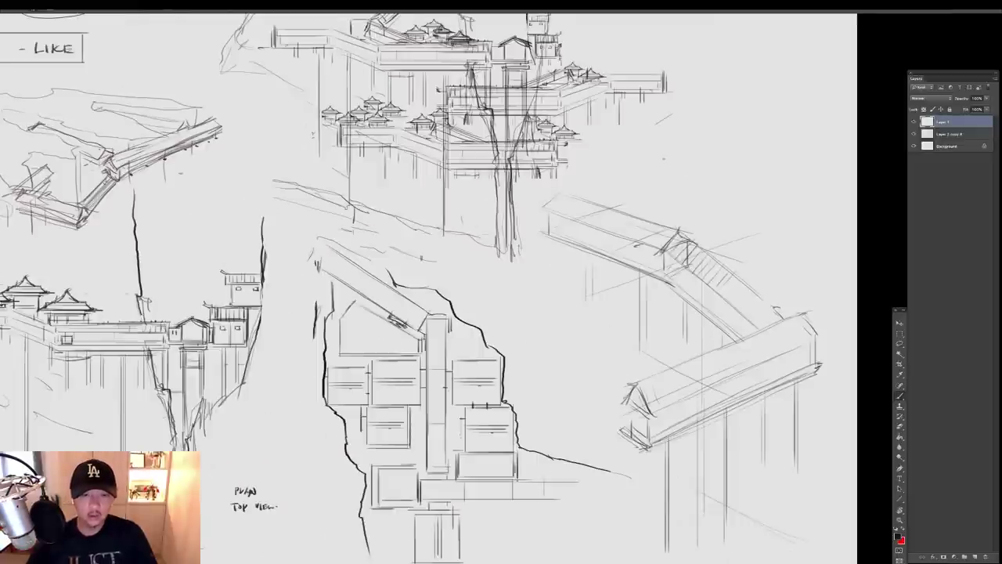
Leave full-screen view and bring up the ref_01.psd reference board, zoomed out to 66.7% and placed in the middle of the workspace
key(f)
key(ctrl+Tab)
drag(307, 227, 470, 197)
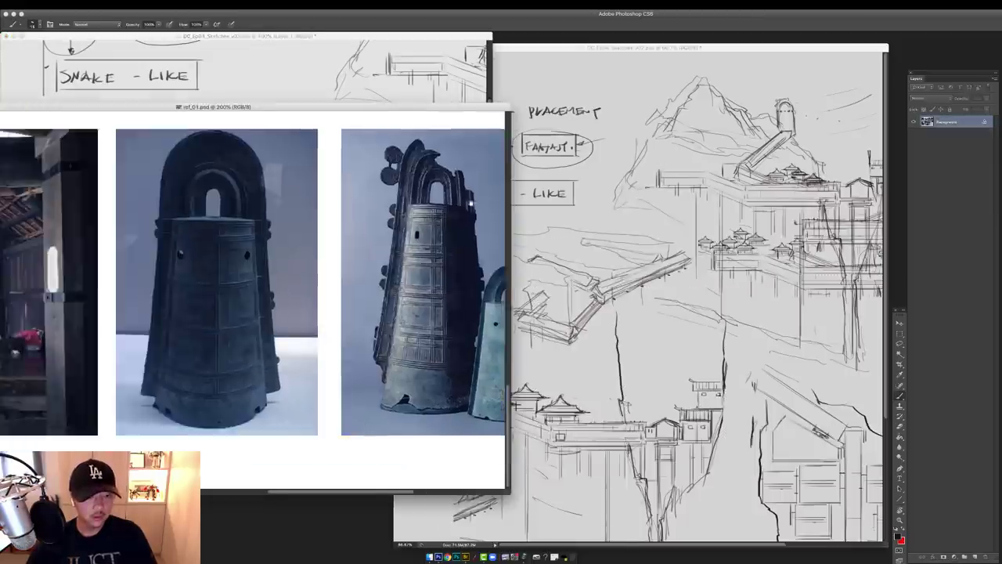
drag(227, 141, 384, 234)
key(super+minus)
key(super+minus)
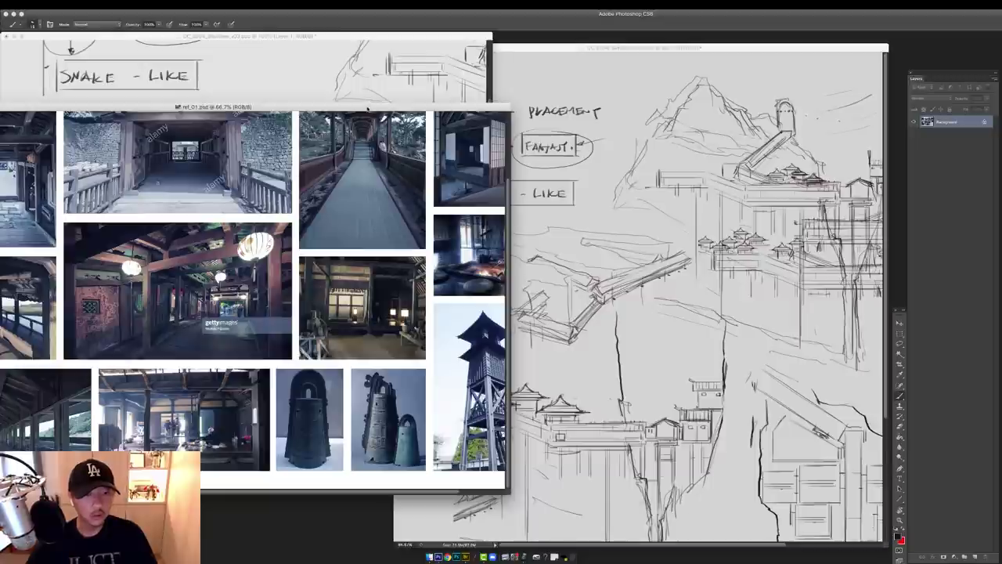
mouse_move(368, 108)
mouse_down()
mouse_move(509, 111)
mouse_move(645, 74)
mouse_move(635, 77)
mouse_up()
Bring up ref_02.psd, find the photo of the traditional tiled-roof house at 100%, and place the window over the other references
click(150, 420)
drag(292, 340, 445, 336)
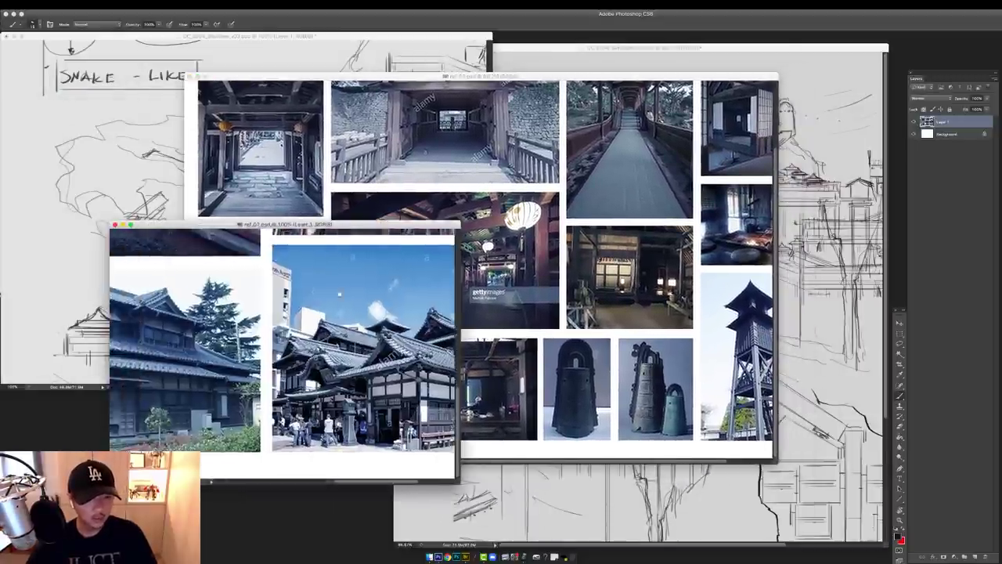
drag(182, 291, 411, 263)
key(super+minus)
key(super+minus)
super+click(360, 407)
super+click(360, 406)
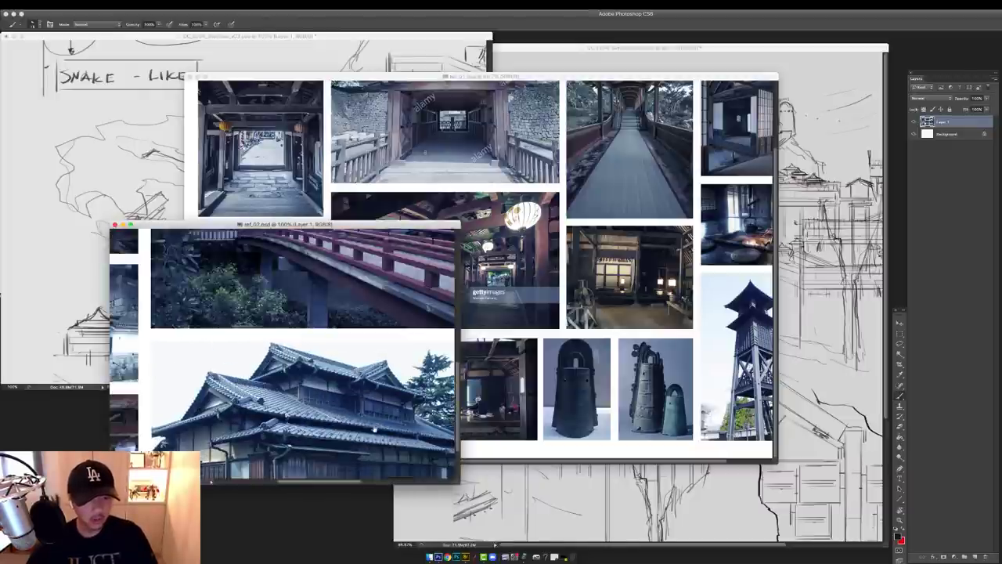
drag(374, 423, 351, 262)
drag(385, 224, 307, 103)
Place the DC_Ep94_Sketches_v03.psd window beside the house photo, then save and close DC_Ep94_Sketches_v02.psd
click(805, 128)
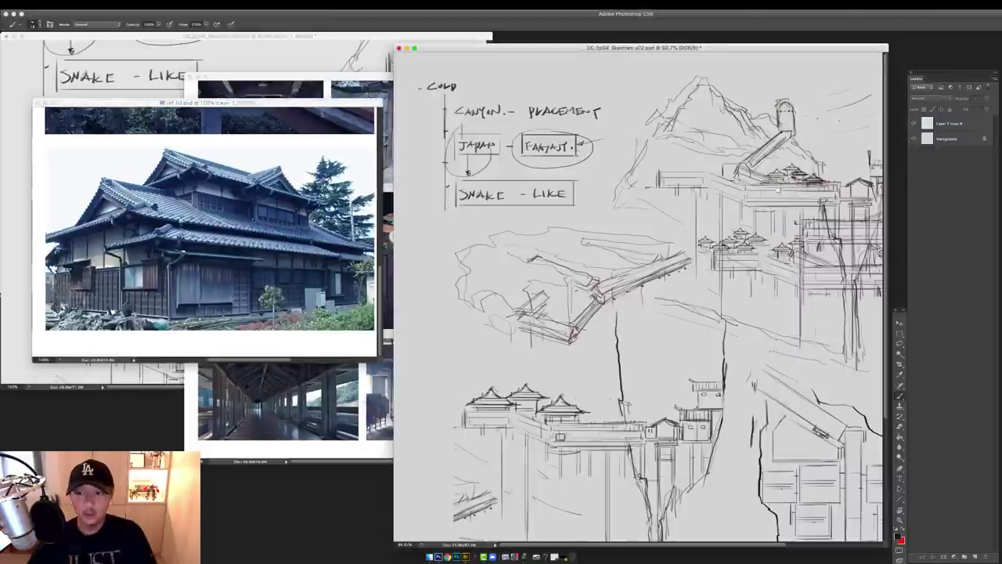
mouse_move(806, 360)
mouse_down()
mouse_move(641, 282)
mouse_move(642, 201)
mouse_move(644, 362)
mouse_up()
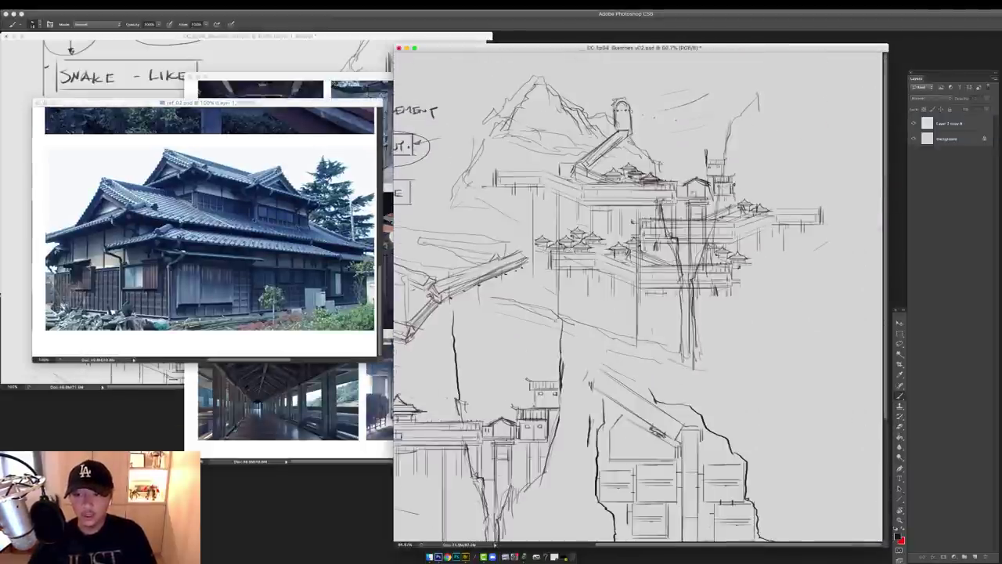
drag(639, 148, 638, 142)
mouse_move(586, 48)
mouse_down()
mouse_move(616, 72)
mouse_move(626, 394)
mouse_up()
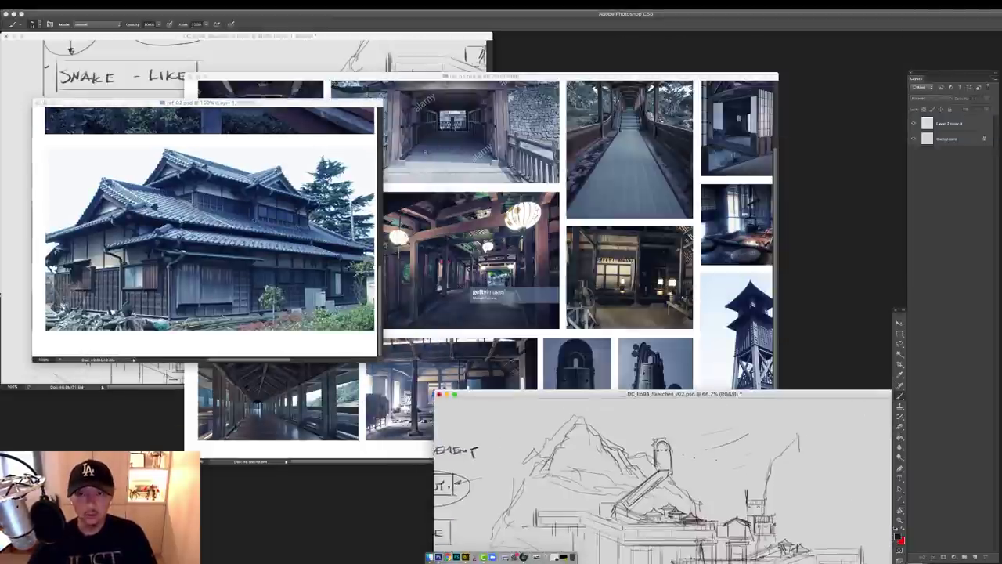
drag(432, 37, 744, 59)
key(super+minus)
key(super+minus)
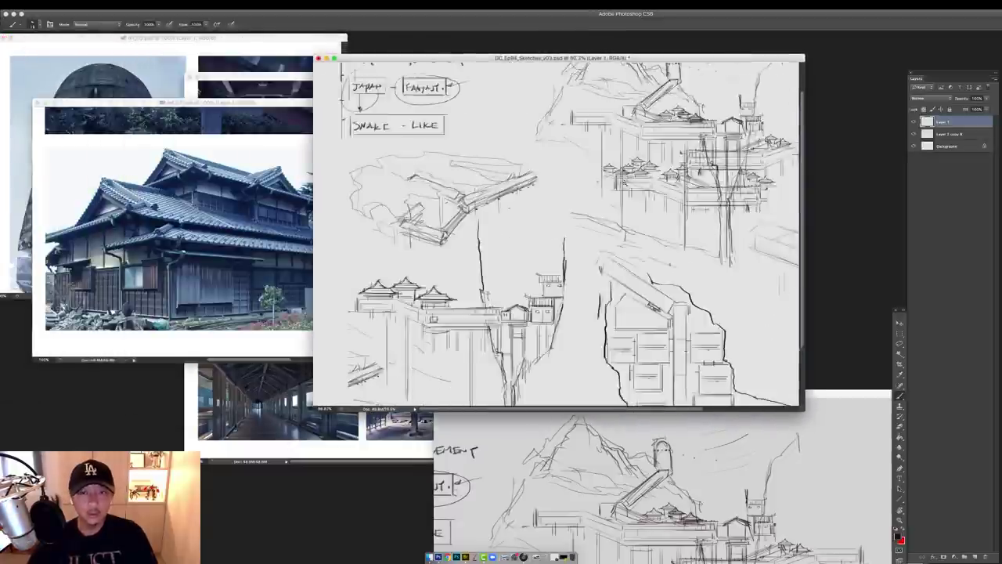
click(635, 415)
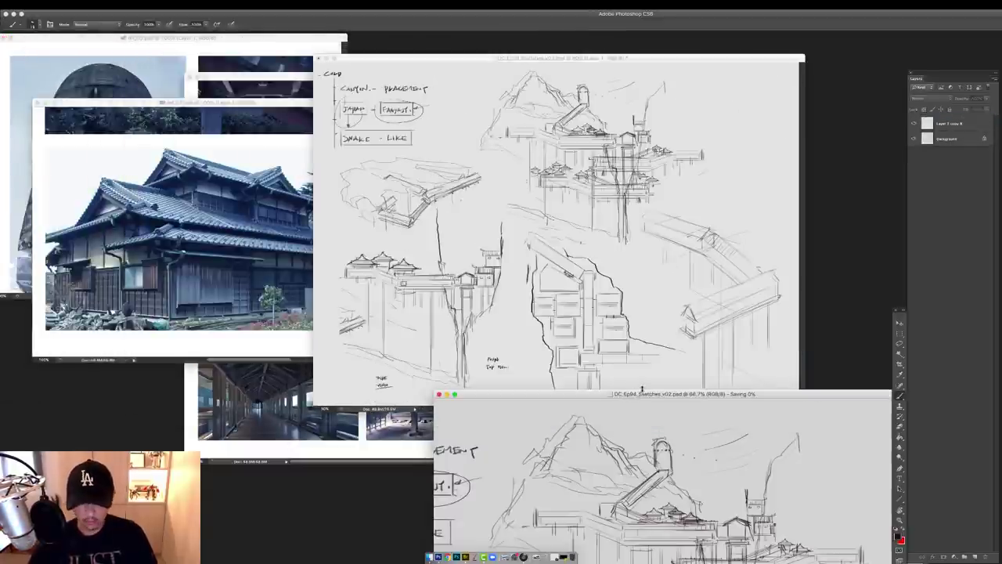
double_click(641, 394)
Sketch a Japanese gabled roof with flared eaves above the middle bridge section in the v03 perspective sketch
super+click(694, 267)
drag(707, 277, 674, 229)
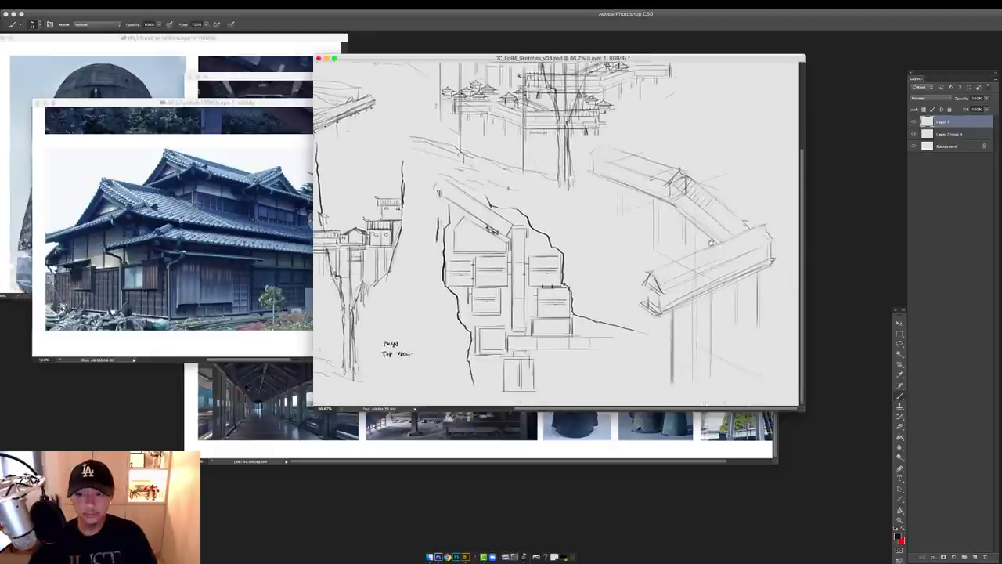
super+click(638, 196)
mouse_move(658, 156)
mouse_down()
mouse_move(642, 198)
mouse_move(630, 195)
mouse_move(608, 226)
mouse_move(662, 245)
mouse_up()
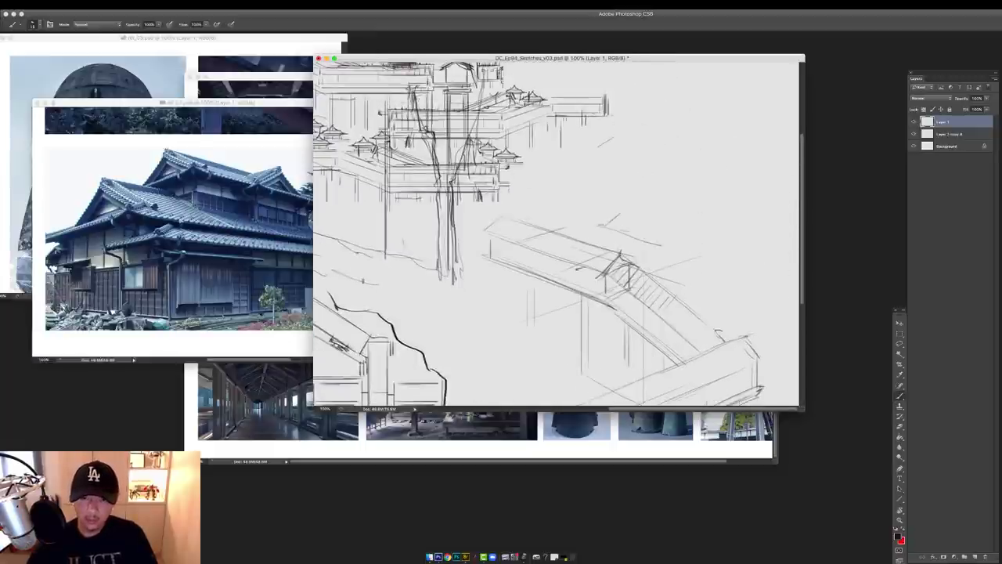
mouse_move(635, 209)
mouse_down()
mouse_move(647, 231)
mouse_move(635, 208)
mouse_move(593, 227)
mouse_up()
drag(603, 228, 663, 247)
drag(635, 209, 664, 199)
mouse_move(626, 227)
mouse_down()
mouse_move(647, 223)
mouse_move(641, 230)
mouse_up()
mouse_move(623, 229)
mouse_down()
mouse_move(671, 219)
mouse_move(700, 231)
mouse_move(729, 217)
mouse_up()
Add a smaller upper roof tier with its own gable, stacked above the new Japanese roof
mouse_move(660, 199)
mouse_down()
mouse_move(670, 216)
mouse_move(641, 189)
mouse_up()
mouse_move(640, 190)
mouse_down()
mouse_move(677, 203)
mouse_move(698, 163)
mouse_move(694, 188)
mouse_up()
drag(694, 188, 727, 179)
mouse_move(713, 173)
mouse_down()
mouse_move(693, 191)
mouse_move(740, 183)
mouse_up()
drag(727, 170, 736, 178)
drag(685, 199, 740, 182)
drag(717, 186, 730, 181)
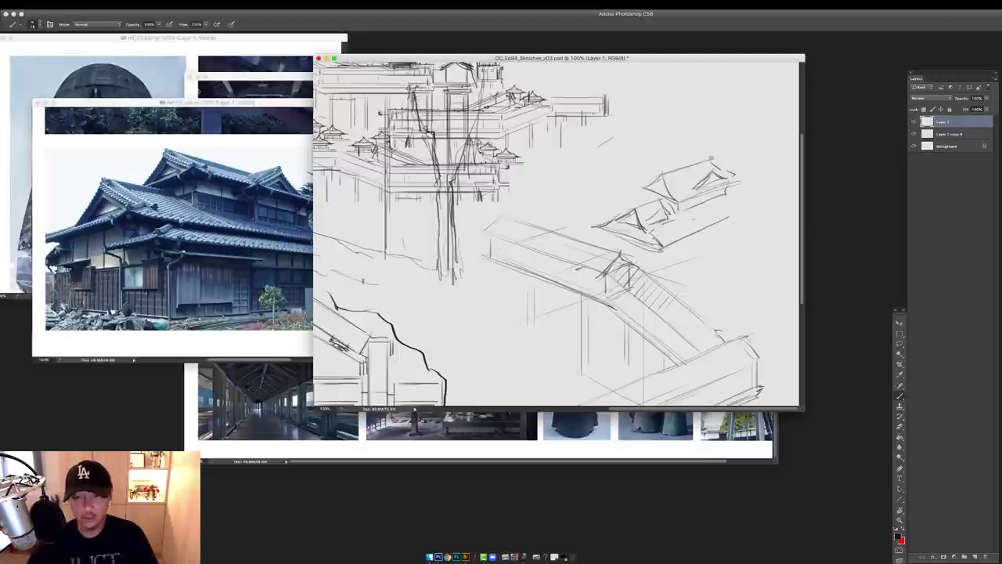
Draw the lower roof's long flared eaves and thicken its edges with parallel lines
mouse_move(714, 215)
mouse_down()
mouse_move(737, 202)
mouse_move(749, 208)
mouse_move(654, 249)
mouse_up()
mouse_move(602, 227)
mouse_down()
mouse_move(657, 247)
mouse_move(606, 243)
mouse_up()
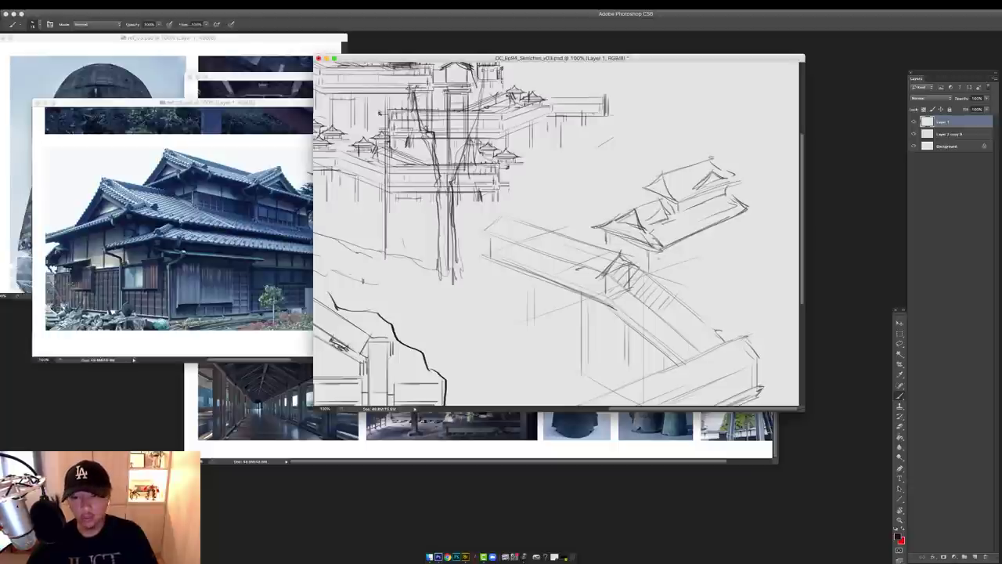
mouse_move(638, 256)
mouse_down()
mouse_move(660, 263)
mouse_move(751, 222)
mouse_up()
drag(719, 224, 753, 211)
mouse_move(661, 247)
mouse_down()
mouse_move(751, 212)
mouse_move(759, 229)
mouse_up()
drag(657, 268, 759, 222)
mouse_move(598, 234)
mouse_down()
mouse_move(586, 230)
mouse_move(645, 200)
mouse_up()
drag(605, 217, 642, 203)
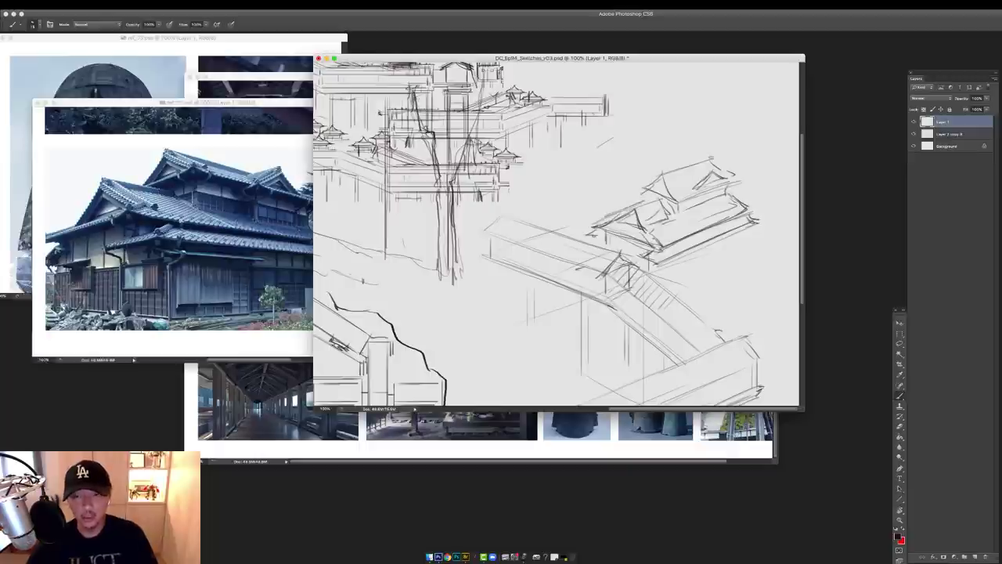
Sketch the house's walls, floor lines and vertical posts beneath the eaves, and add pillar lines under the middle section
drag(737, 190, 750, 196)
mouse_move(663, 271)
mouse_down()
mouse_move(661, 287)
mouse_move(685, 264)
mouse_move(723, 269)
mouse_up()
drag(686, 272, 750, 242)
drag(659, 281, 750, 259)
mouse_move(690, 293)
mouse_down()
mouse_move(748, 258)
mouse_move(745, 315)
mouse_up()
drag(743, 266, 743, 314)
drag(695, 280, 699, 313)
drag(745, 270, 745, 294)
drag(627, 324, 627, 365)
drag(634, 323, 633, 362)
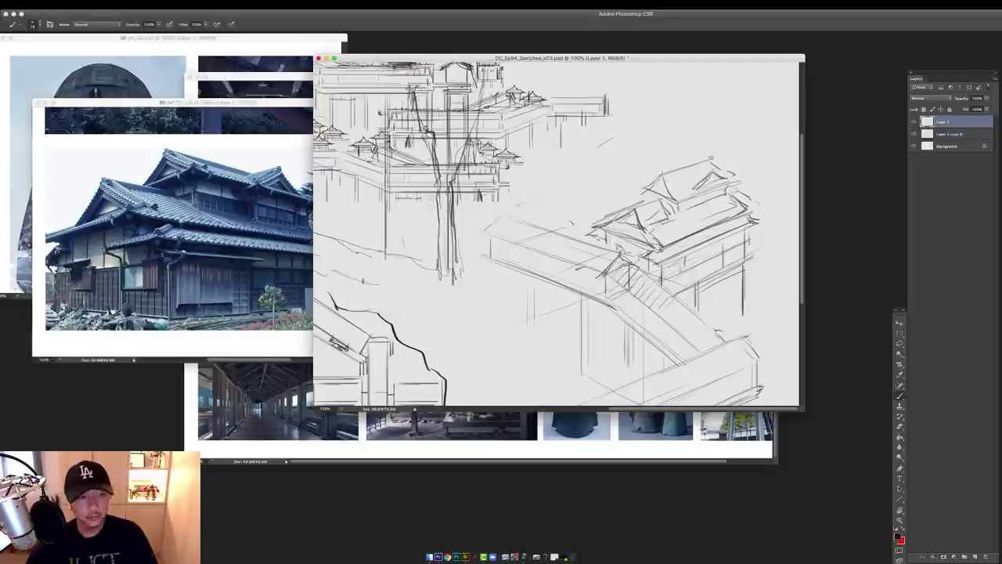
Examine the Japanese house photos on the reference sheet, down to the tiled-roof building with stacked gables
click(204, 200)
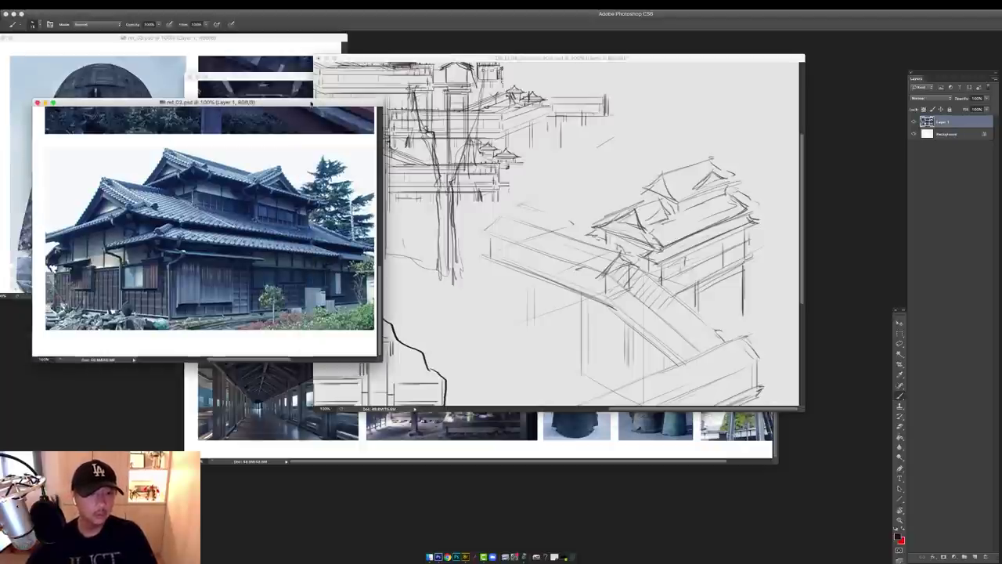
drag(298, 103, 276, 110)
key(super+minus)
key(super+minus)
drag(207, 224, 100, 225)
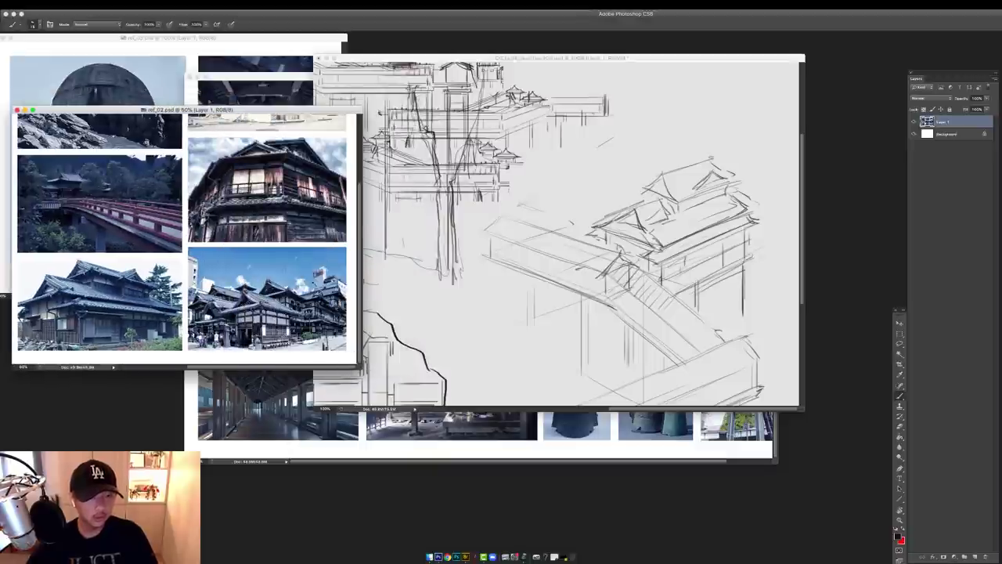
key(super+plus)
key(super+plus)
drag(319, 271, 147, 145)
Sketch a tall gabled roof with curved, flared eaves and short posts behind the upper bridge section of the v03 perspective sketch
click(613, 188)
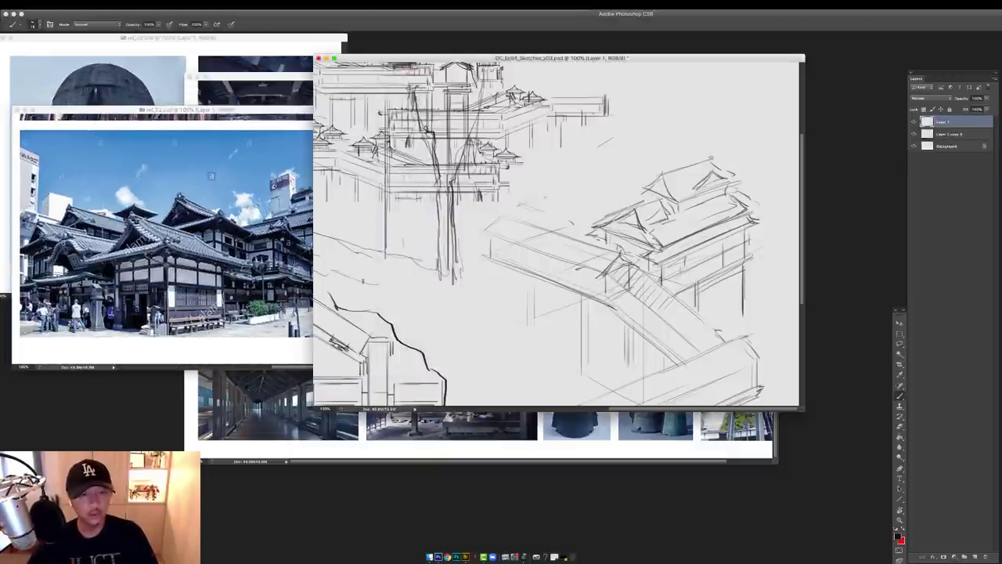
mouse_move(551, 185)
mouse_down()
mouse_move(524, 206)
mouse_move(570, 208)
mouse_move(522, 206)
mouse_up()
mouse_move(527, 204)
mouse_down()
mouse_move(579, 213)
mouse_move(510, 211)
mouse_up()
drag(510, 209, 585, 220)
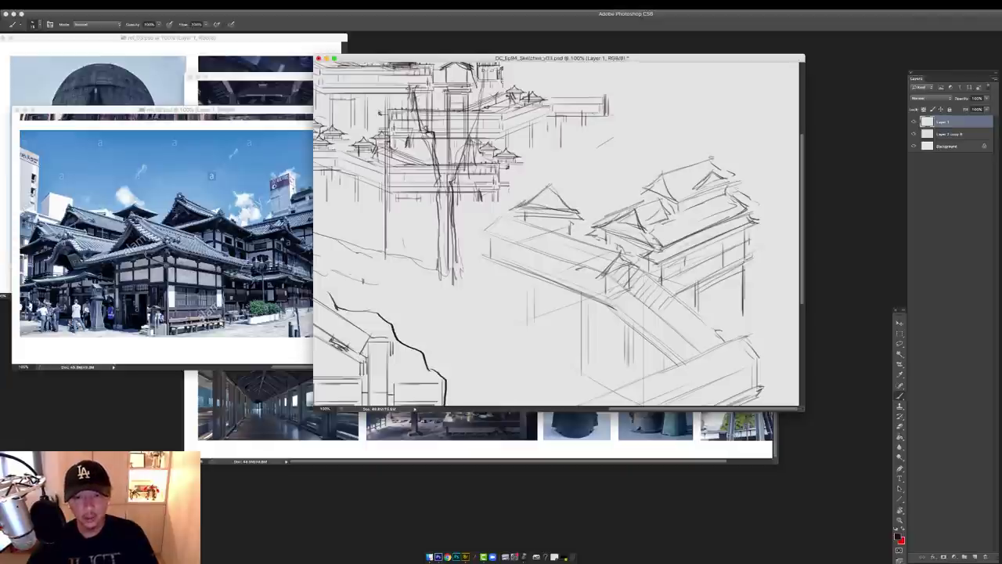
drag(553, 166, 548, 191)
mouse_move(554, 160)
mouse_down()
mouse_move(549, 183)
mouse_move(516, 179)
mouse_move(519, 201)
mouse_up()
mouse_move(574, 180)
mouse_down()
mouse_move(576, 207)
mouse_move(582, 201)
mouse_up()
drag(559, 157, 587, 179)
drag(581, 187, 587, 244)
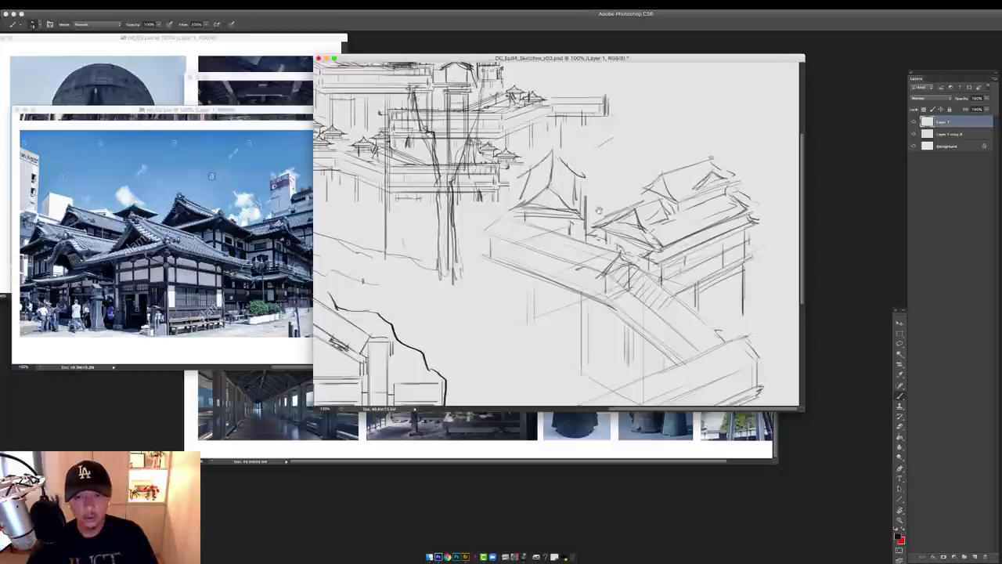
Block in a horizontal bridge section behind the angled bridge with long parallel lines, and close off its outer end
scroll(599, 209, down, 5)
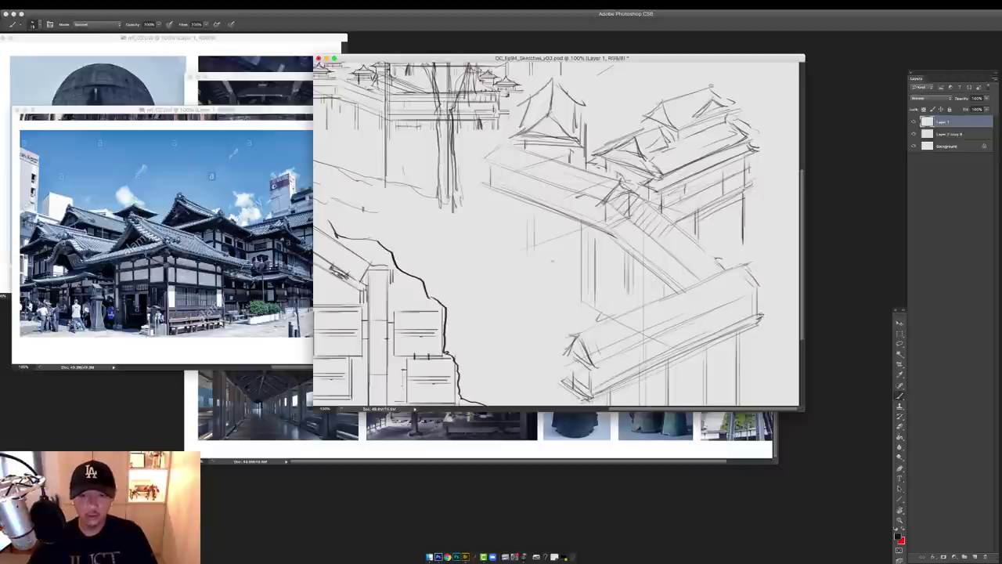
drag(515, 259, 620, 261)
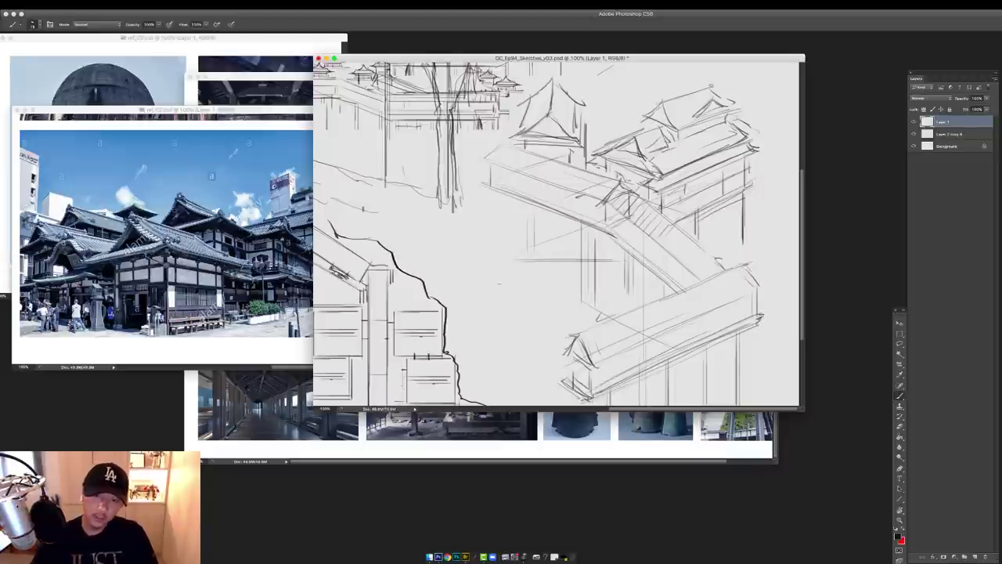
drag(505, 288, 614, 286)
drag(515, 291, 654, 286)
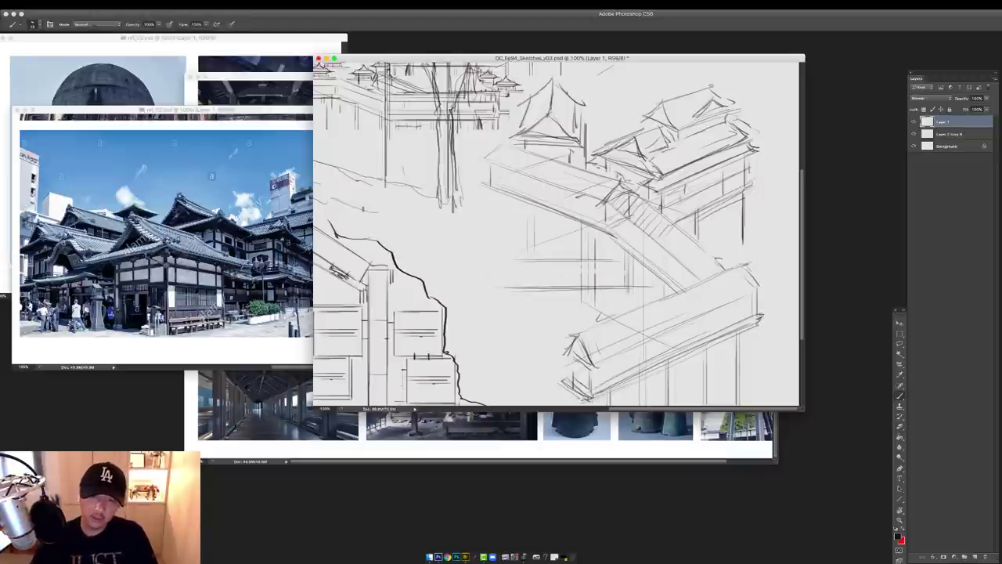
drag(532, 274, 642, 276)
drag(523, 264, 564, 264)
mouse_move(492, 259)
mouse_down()
mouse_move(543, 261)
mouse_move(484, 291)
mouse_move(615, 289)
mouse_up()
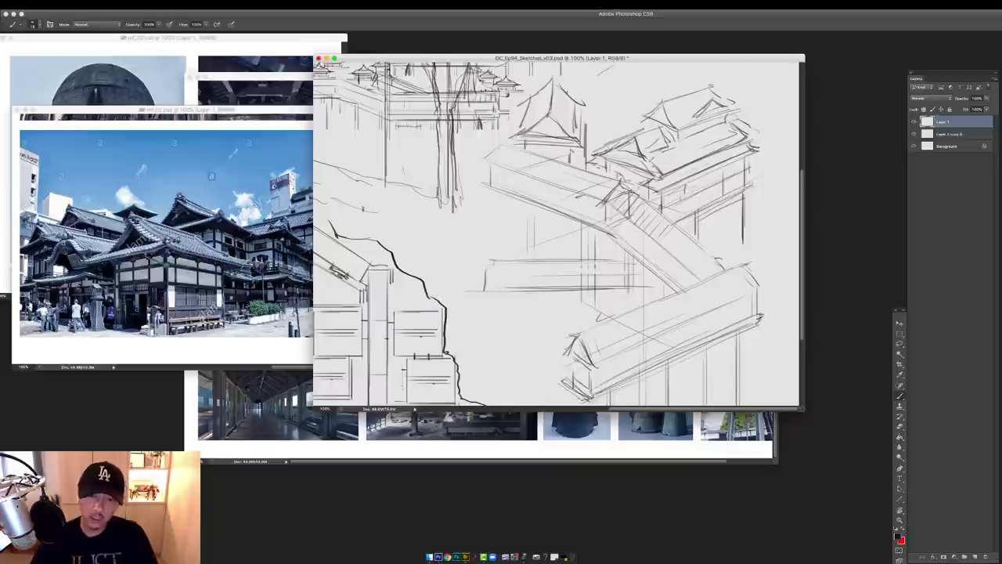
Add underside lines to the horizontal bridge section, erase stray marks inside it and firm up its top and end edges
drag(486, 292, 620, 292)
drag(545, 297, 633, 297)
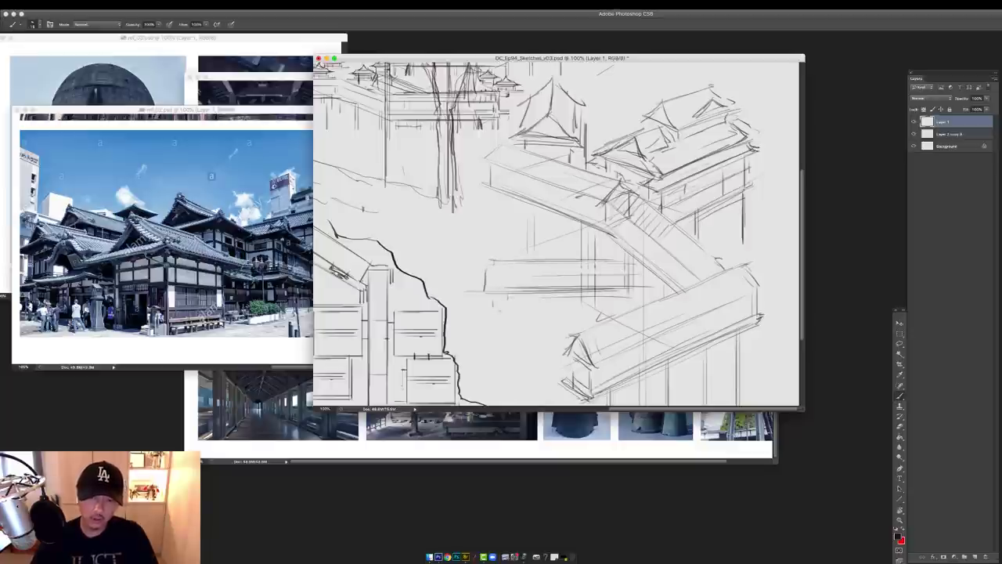
drag(487, 311, 646, 299)
key(e)
mouse_move(555, 275)
mouse_down()
mouse_move(562, 266)
mouse_move(576, 284)
mouse_up()
key(b)
drag(641, 259, 592, 259)
drag(489, 263, 485, 287)
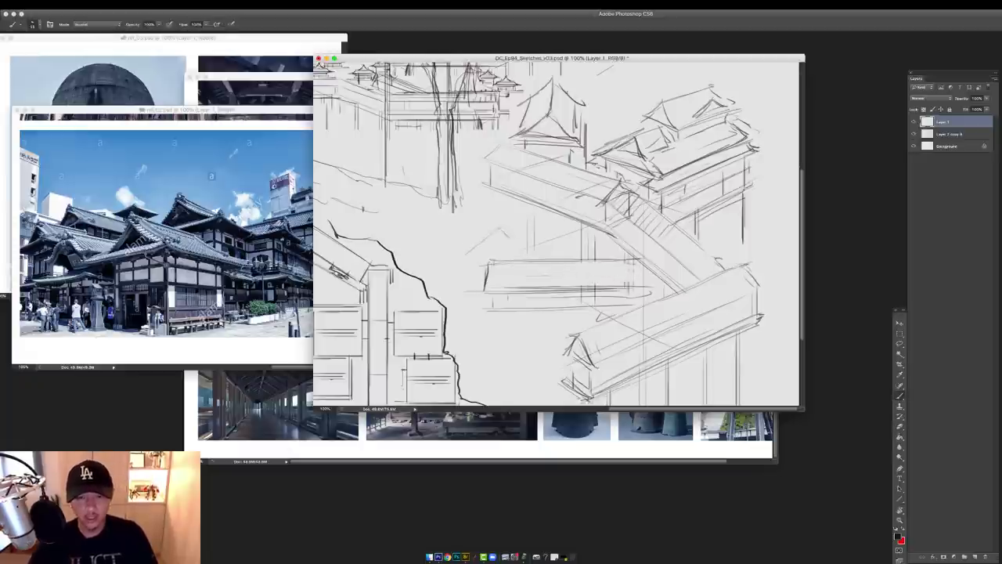
Sketch a small gabled roof with wide eaves at the outer end of the horizontal bridge section, with support posts beneath it
drag(503, 229, 539, 252)
drag(464, 252, 540, 251)
mouse_move(476, 243)
mouse_down()
mouse_move(449, 260)
mouse_move(540, 258)
mouse_up()
mouse_move(495, 214)
mouse_down()
mouse_move(457, 234)
mouse_move(455, 250)
mouse_move(537, 229)
mouse_up()
mouse_move(490, 252)
mouse_down()
mouse_move(520, 249)
mouse_move(502, 240)
mouse_move(496, 250)
mouse_up()
drag(450, 258, 539, 257)
drag(474, 264, 476, 329)
drag(475, 269, 473, 356)
drag(483, 296, 480, 332)
Extend the horizontal guide line past the bridge and strengthen the roof edges of the front bridge section
mouse_move(513, 332)
mouse_down()
mouse_move(513, 298)
mouse_move(623, 277)
mouse_up()
mouse_move(633, 260)
mouse_down()
mouse_move(633, 289)
mouse_move(705, 248)
mouse_move(763, 245)
mouse_move(780, 273)
mouse_up()
key(super+minus)
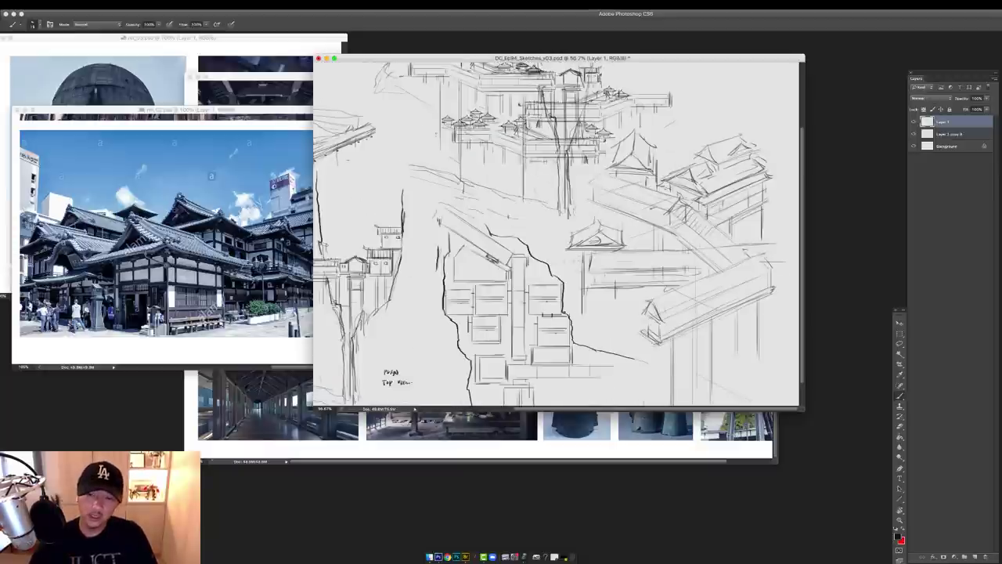
mouse_move(647, 301)
mouse_down()
mouse_move(660, 320)
mouse_move(759, 258)
mouse_up()
mouse_move(759, 257)
mouse_down()
mouse_move(774, 271)
mouse_move(661, 320)
mouse_move(769, 270)
mouse_up()
drag(643, 314, 736, 318)
Draw the ridge line of a new roof branching off the front bridge section, rotating the canvas for the stroke
key(f)
key(super+equal)
mouse_move(851, 479)
mouse_down()
mouse_move(830, 452)
mouse_move(624, 321)
mouse_up()
key(r)
drag(443, 340, 498, 365)
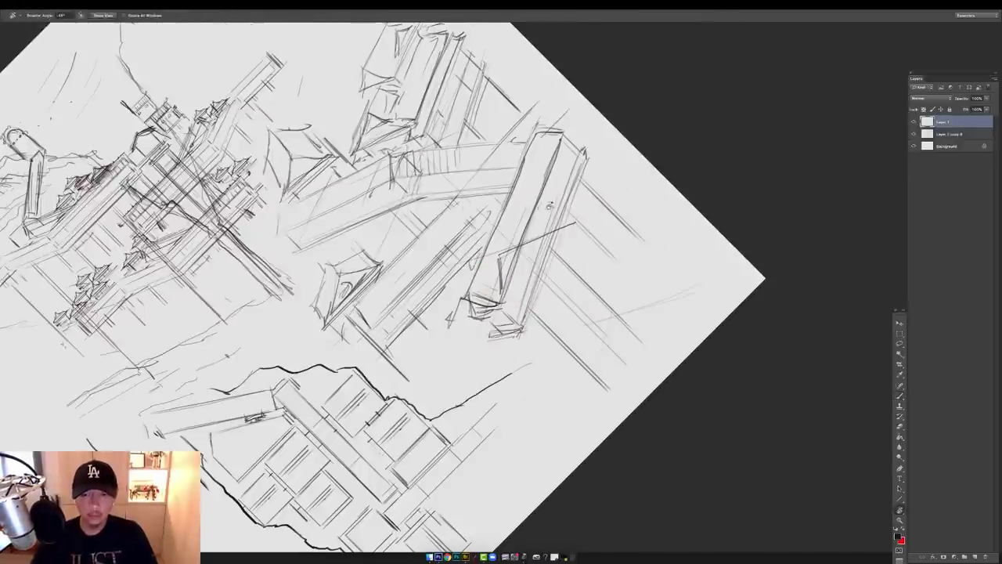
key(b)
drag(499, 251, 596, 213)
key(r)
mouse_move(641, 244)
mouse_down()
mouse_move(682, 326)
mouse_move(666, 372)
mouse_up()
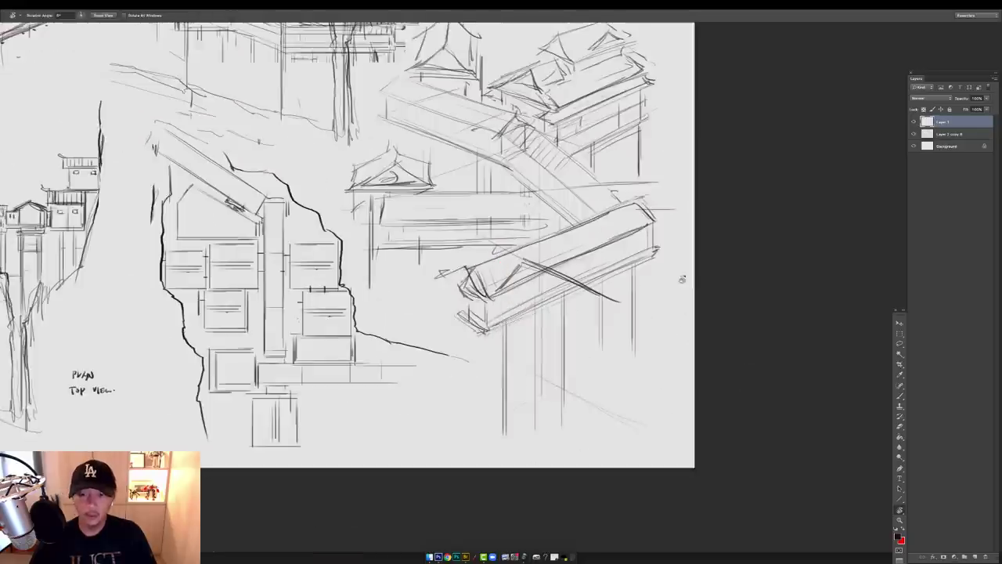
Draw the branching roof's lower edge and form its triangular gable end
key(b)
drag(609, 302, 592, 337)
drag(500, 291, 599, 337)
drag(611, 300, 631, 311)
drag(618, 304, 596, 332)
drag(620, 310, 606, 335)
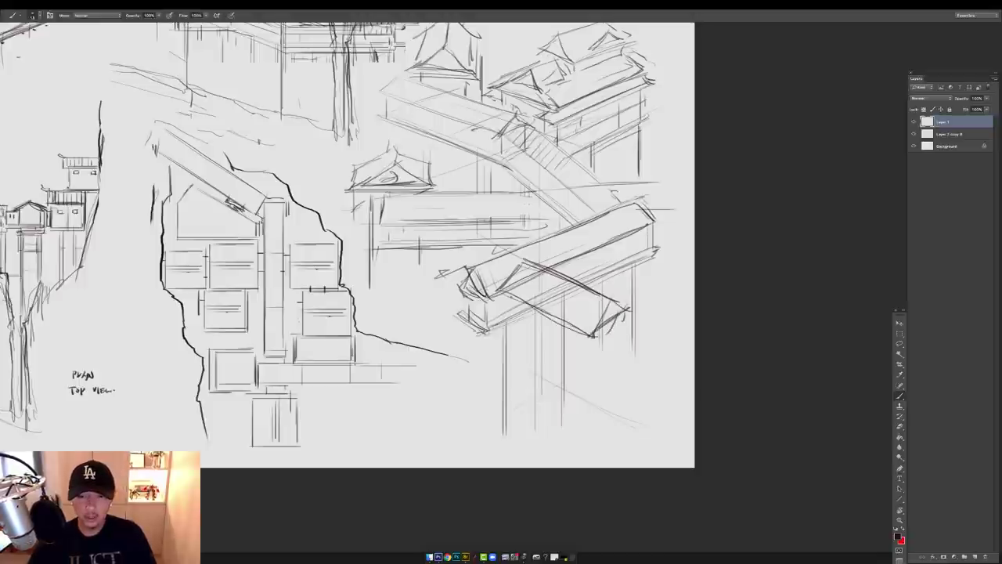
Outline overhanging eaves around the branching roof with parallel edge lines
drag(509, 295, 513, 305)
mouse_move(507, 307)
mouse_down()
mouse_move(570, 332)
mouse_move(487, 301)
mouse_up()
drag(480, 295, 581, 343)
drag(472, 299, 589, 351)
drag(586, 351, 644, 309)
drag(552, 268, 648, 314)
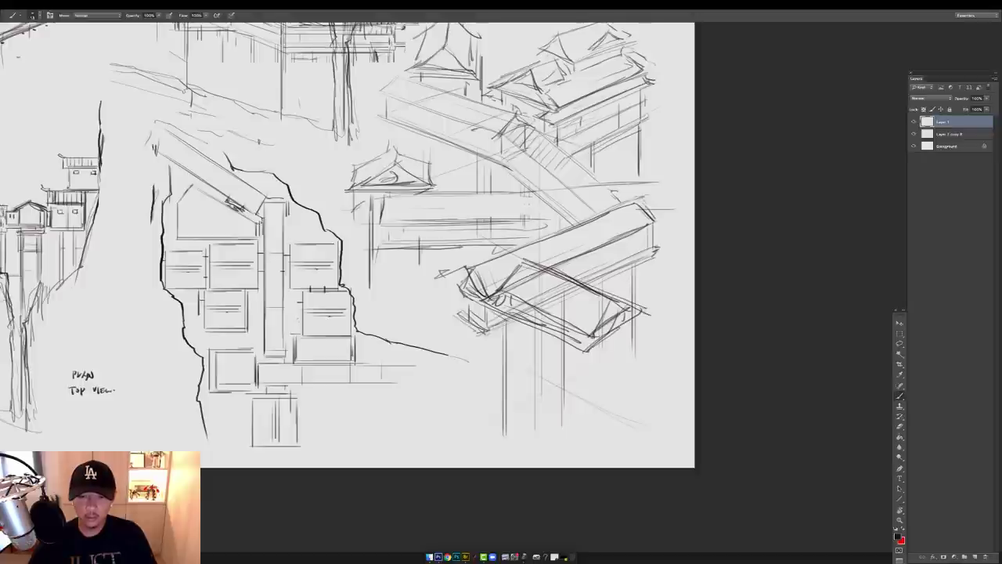
Sketch the side and end walls of the branching building beneath its eaves, including the base edges
drag(495, 313, 576, 367)
drag(574, 354, 571, 370)
drag(482, 316, 589, 373)
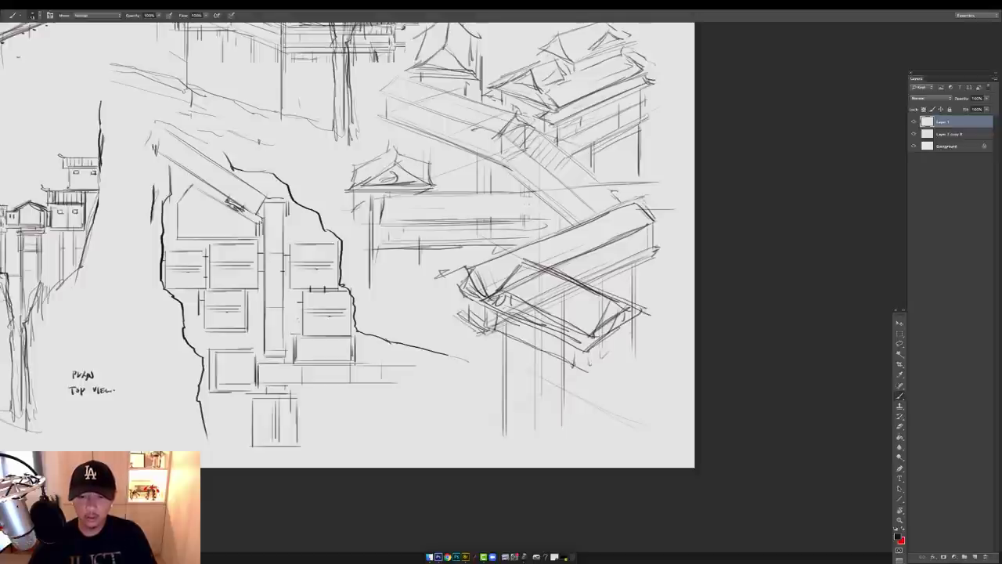
drag(631, 319, 631, 347)
drag(634, 343, 586, 365)
mouse_move(487, 326)
mouse_down()
mouse_move(589, 368)
mouse_move(582, 376)
mouse_move(638, 338)
mouse_up()
Darken the branching building's gable and base lines, and add projecting beam strokes at the corner where it joins the bridge
mouse_move(608, 297)
mouse_down()
mouse_move(582, 338)
mouse_move(589, 331)
mouse_up()
drag(608, 300, 624, 312)
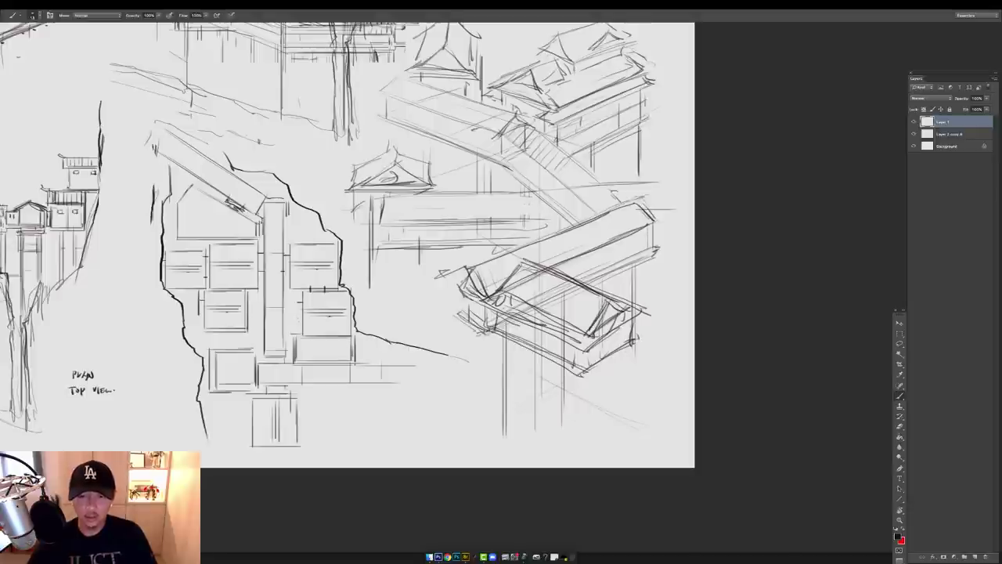
drag(522, 263, 492, 298)
mouse_move(498, 334)
mouse_down()
mouse_move(575, 377)
mouse_move(632, 339)
mouse_up()
mouse_move(635, 333)
mouse_down()
mouse_move(631, 347)
mouse_move(611, 345)
mouse_up()
drag(596, 345, 631, 327)
drag(456, 339, 484, 325)
drag(458, 336, 478, 321)
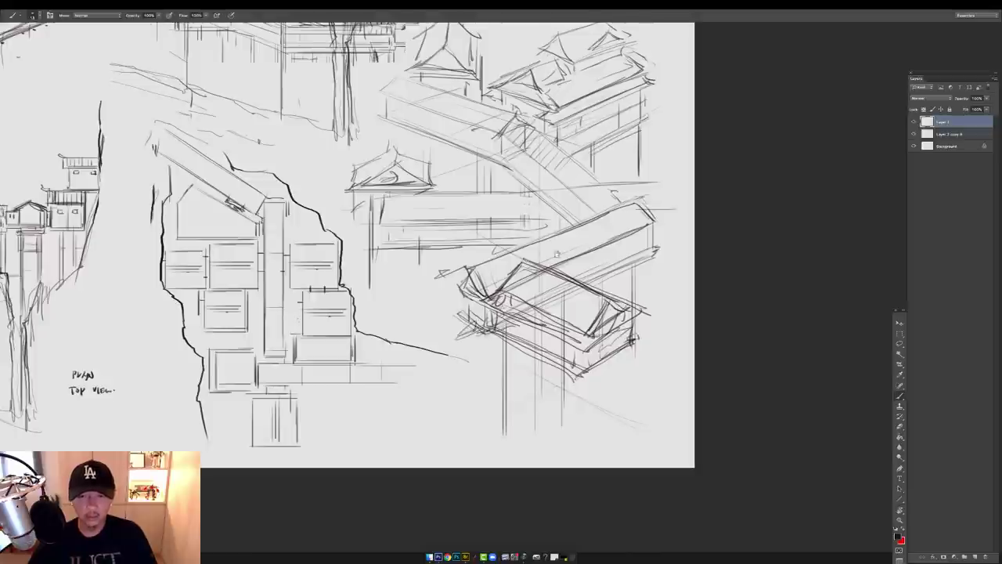
Darken the front bridge section's roof ridge and flare the eaves at its far end
drag(509, 274, 505, 335)
mouse_move(601, 268)
mouse_down()
mouse_move(627, 257)
mouse_move(637, 264)
mouse_up()
mouse_move(583, 267)
mouse_down()
mouse_move(514, 298)
mouse_move(636, 256)
mouse_move(657, 280)
mouse_up()
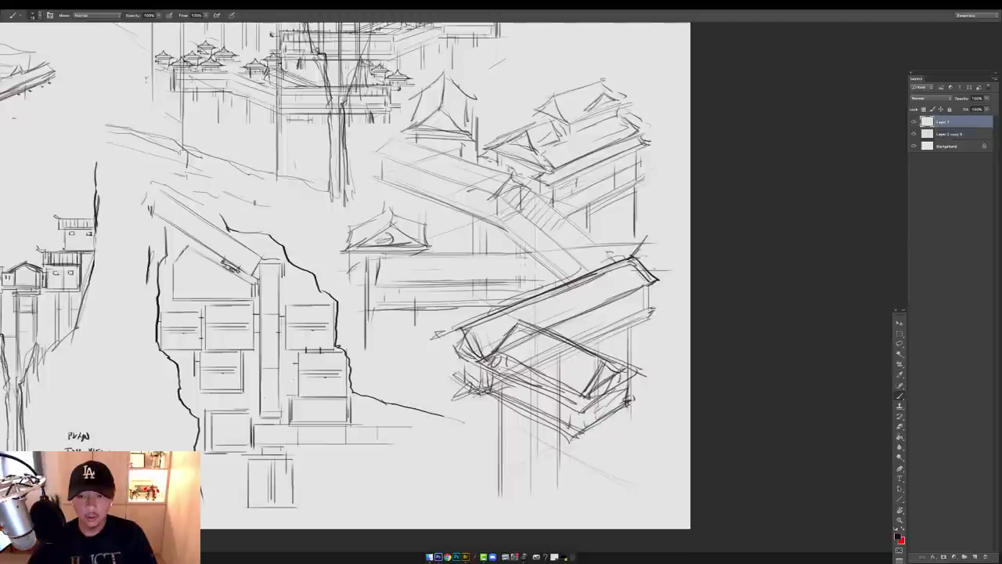
key(ctrl+0)
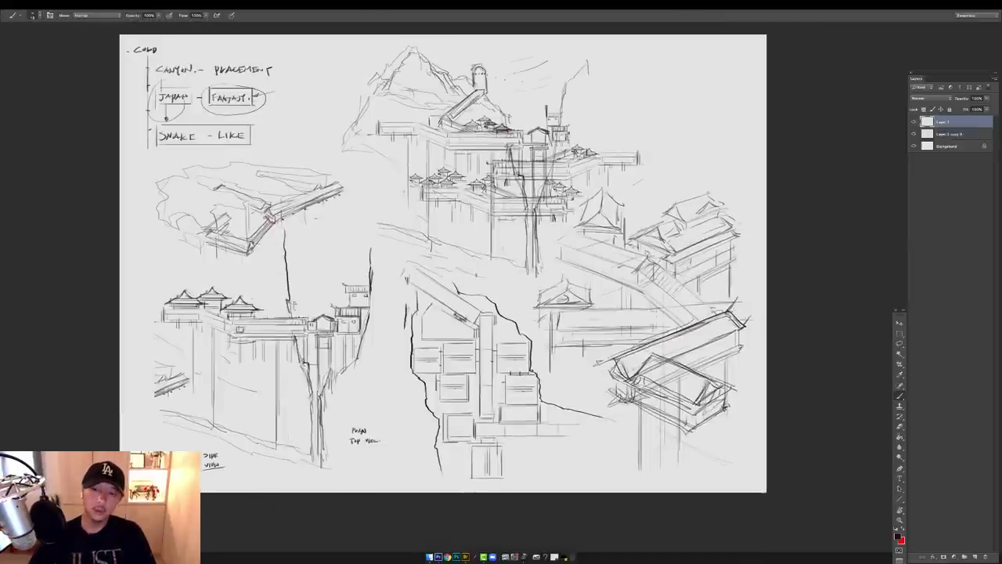
Reinforce the roof and lower edges of the upper bridge section below the tall gabled roof
ctrl+click(677, 202)
drag(678, 202, 664, 178)
drag(505, 216, 604, 254)
mouse_move(485, 237)
mouse_down()
mouse_move(604, 281)
mouse_move(485, 262)
mouse_move(603, 310)
mouse_up()
drag(476, 263, 610, 321)
drag(492, 278, 628, 331)
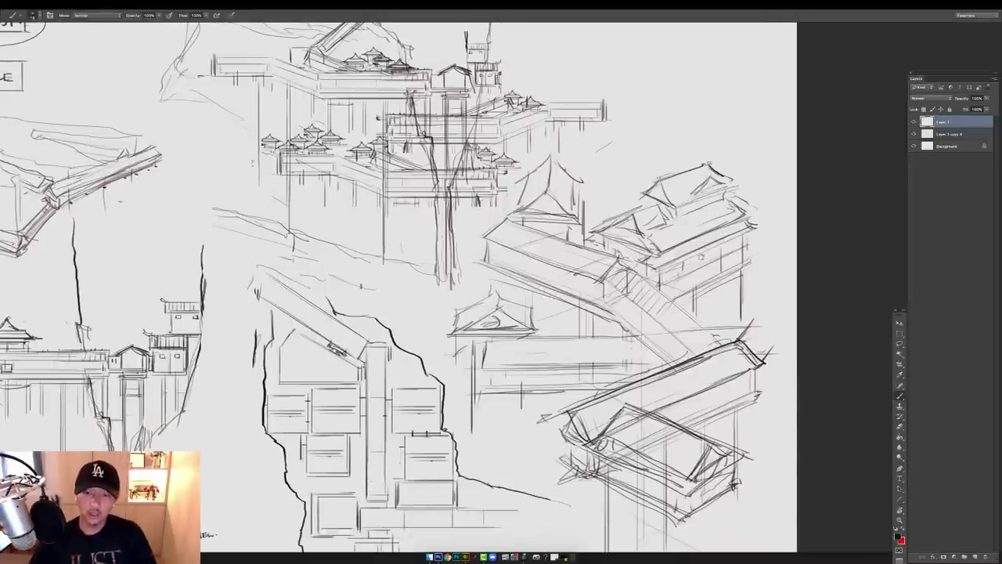
Draw a jagged cliff contour descending behind the tiered buildings along the page's outer side, with a second parallel line
mouse_move(705, 292)
mouse_down()
mouse_move(618, 274)
mouse_move(674, 236)
mouse_up()
drag(675, 184, 643, 283)
mouse_move(505, 105)
mouse_down()
mouse_move(537, 147)
mouse_move(599, 175)
mouse_move(633, 230)
mouse_up()
mouse_move(627, 212)
mouse_down()
mouse_move(614, 159)
mouse_move(654, 271)
mouse_up()
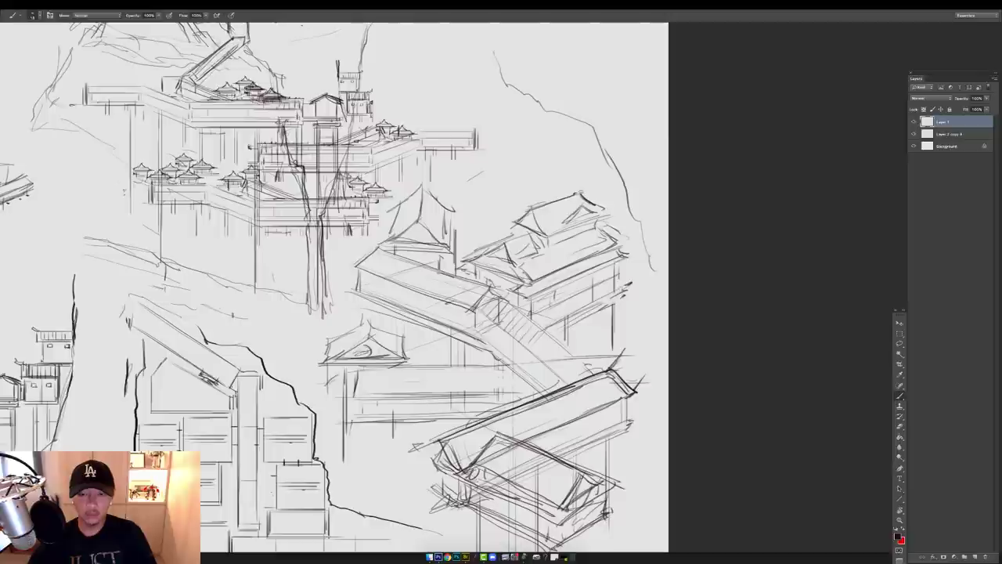
drag(486, 73, 645, 222)
drag(391, 313, 370, 226)
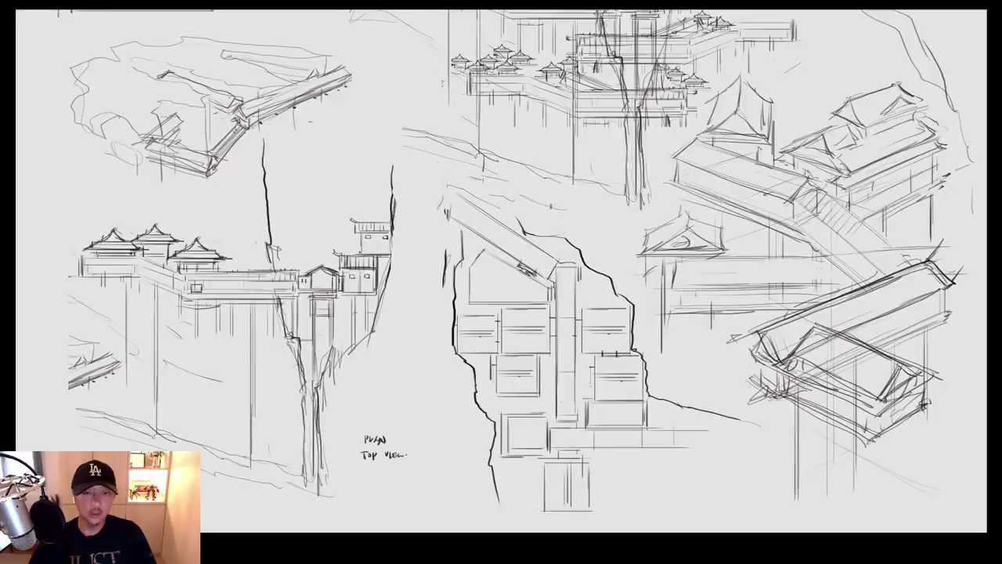
Look through the three reference sheets, ending with the full view of the snowy canyon and covered-bridge sheet
key(f)
click(269, 110)
scroll(269, 109, up, 10)
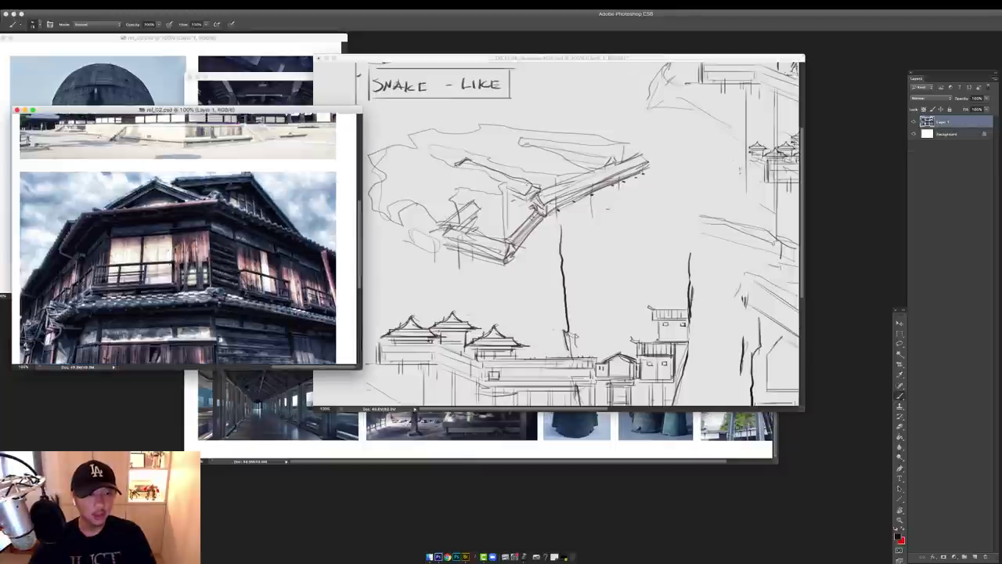
click(271, 78)
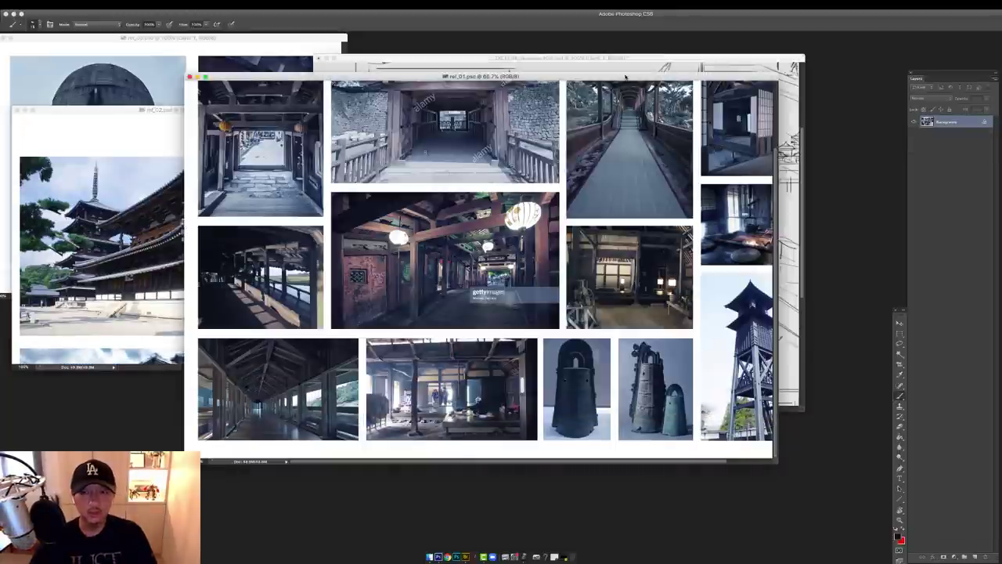
drag(626, 77, 573, 150)
click(294, 38)
drag(313, 267, 196, 51)
drag(313, 55, 218, 196)
key(super+minus)
key(f)
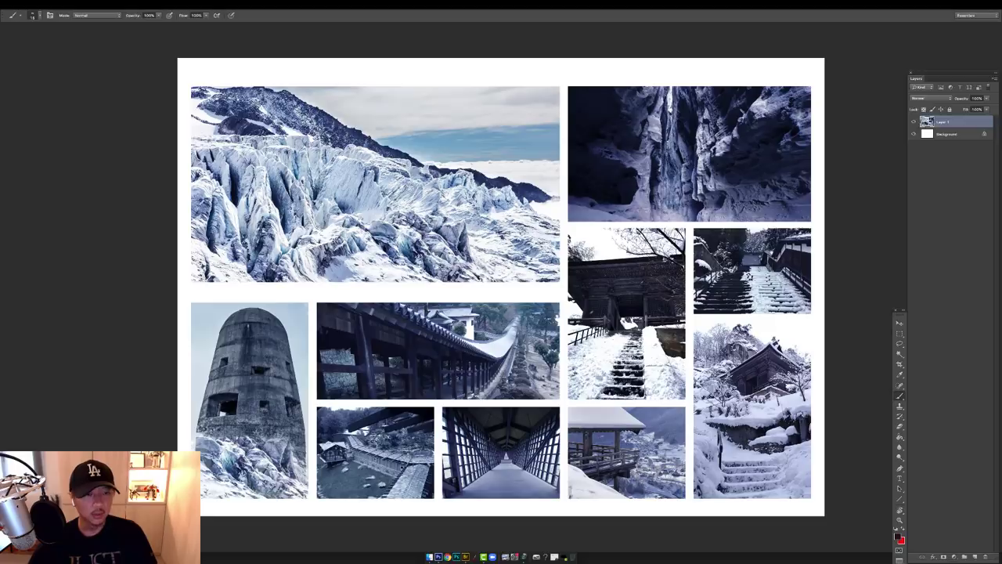
Examine the curved tiled-roof corridor and the angled shingle-roofed walkway photos up close
key(f)
key(super+plus)
key(super+plus)
key(super+plus)
drag(512, 338, 645, 158)
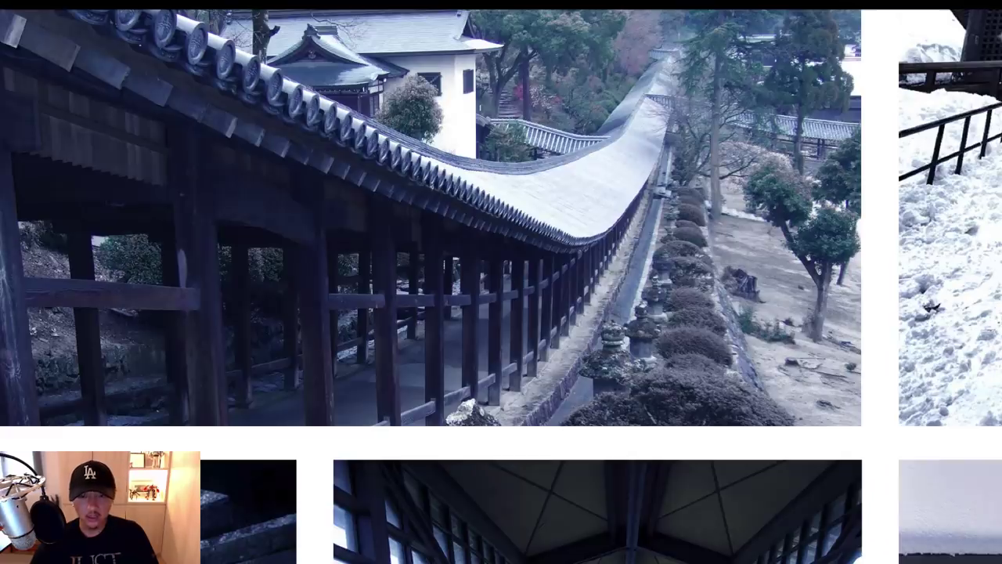
scroll(521, 319, down, 4)
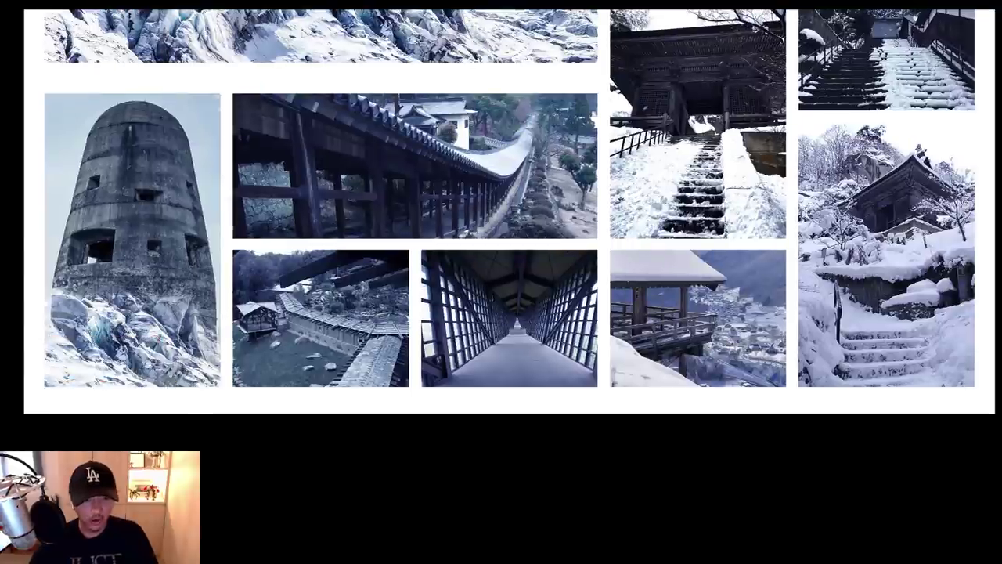
drag(511, 235, 625, 205)
key(super+plus)
key(super+plus)
key(super+plus)
drag(443, 280, 557, 259)
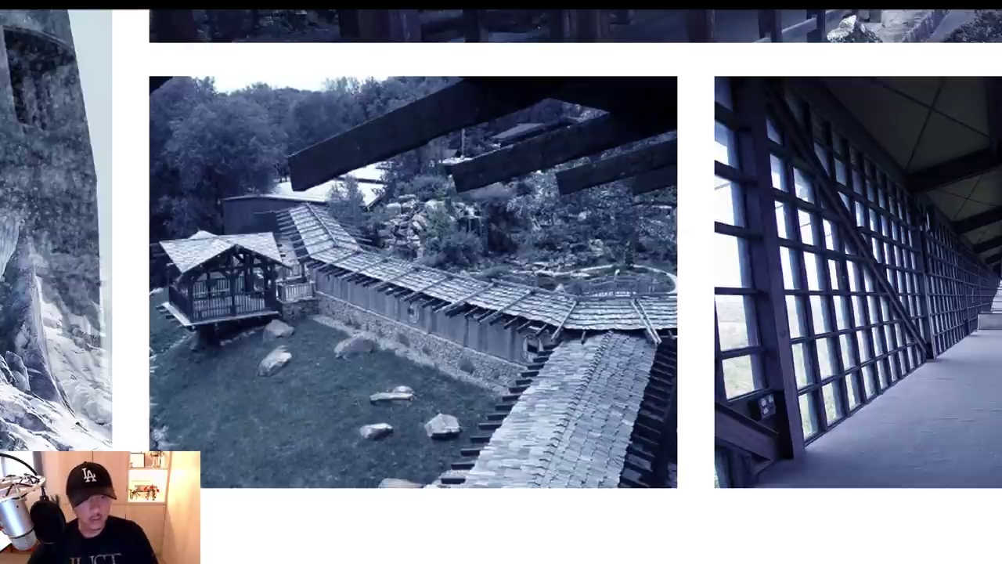
Mark the shingled walkway's cross-section in red on the reference photo, with a gabled top, two vertical sides and a floor line
key(f)
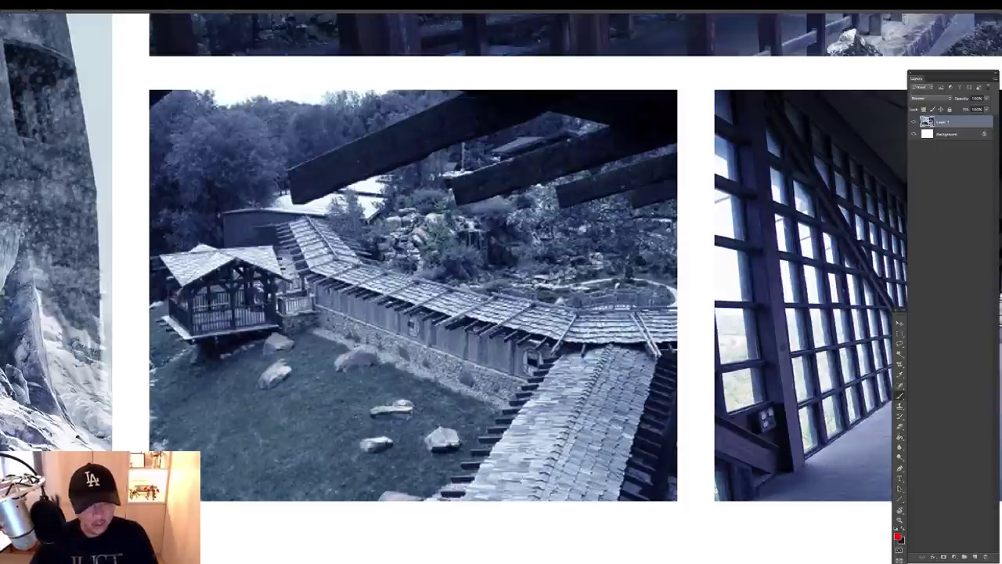
mouse_move(308, 269)
mouse_down()
mouse_move(349, 256)
mouse_move(366, 264)
mouse_move(329, 260)
mouse_move(493, 270)
mouse_up()
key(super+z)
right_click(368, 269)
double_click(467, 331)
super+click(396, 265)
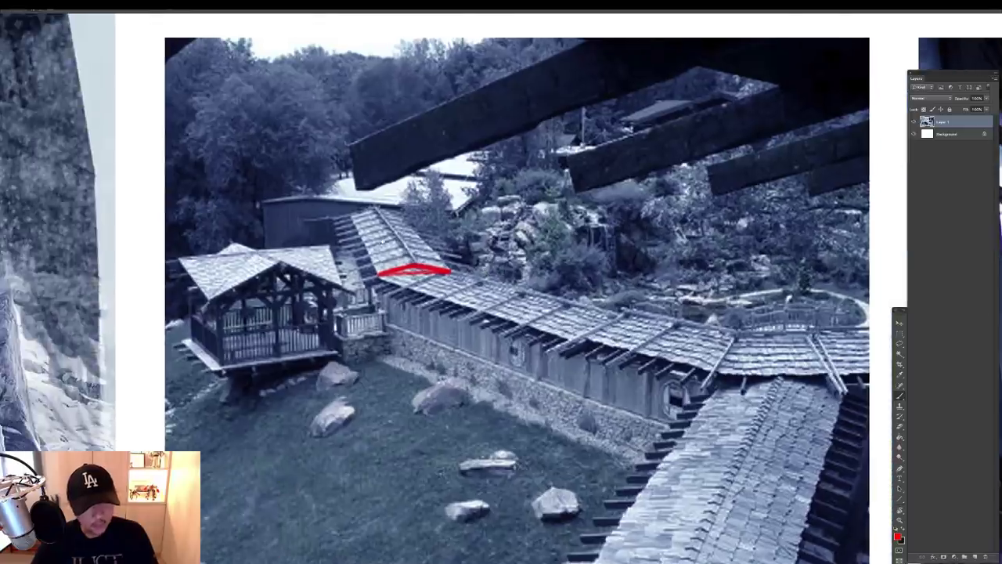
drag(380, 275, 381, 290)
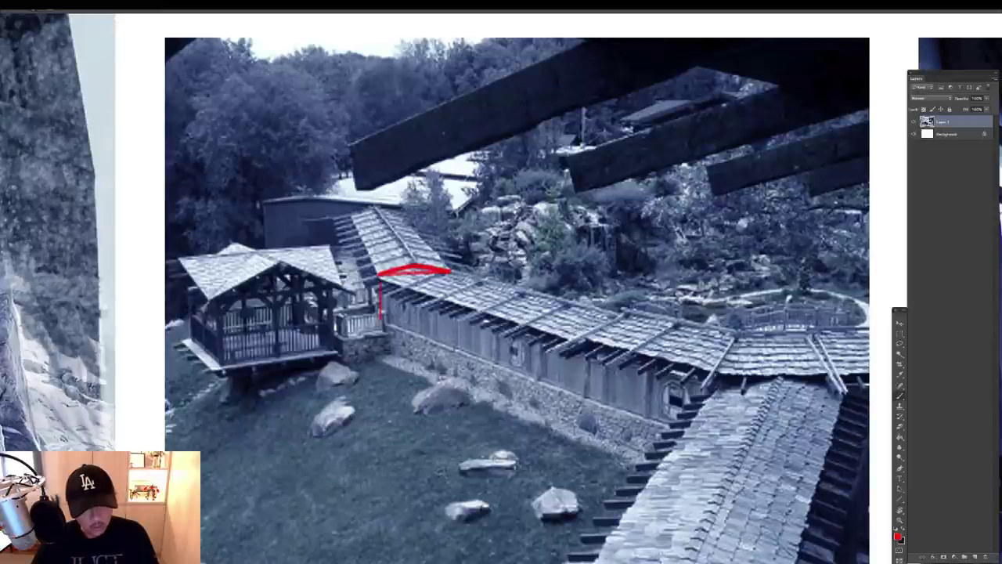
drag(448, 274, 448, 303)
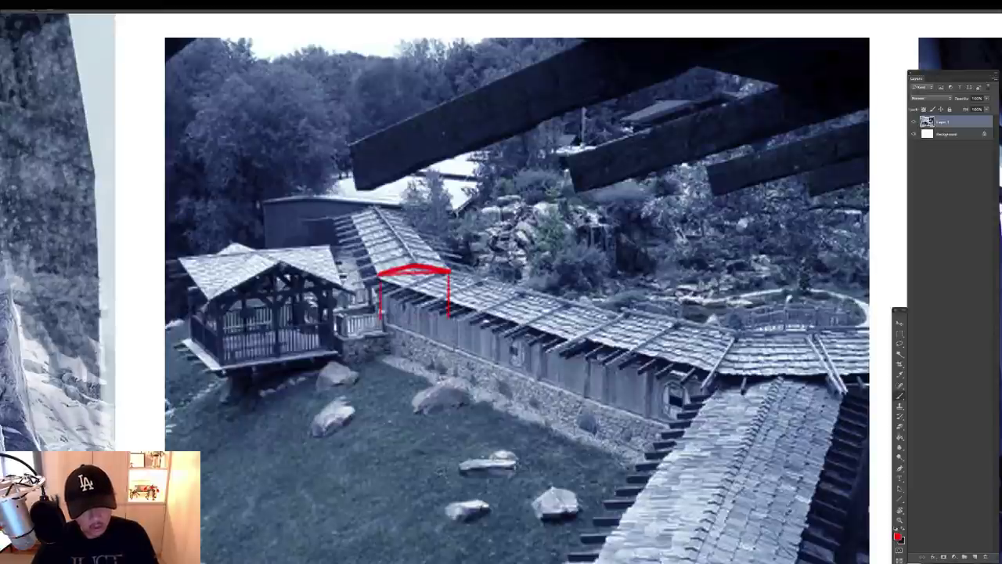
drag(389, 323, 448, 316)
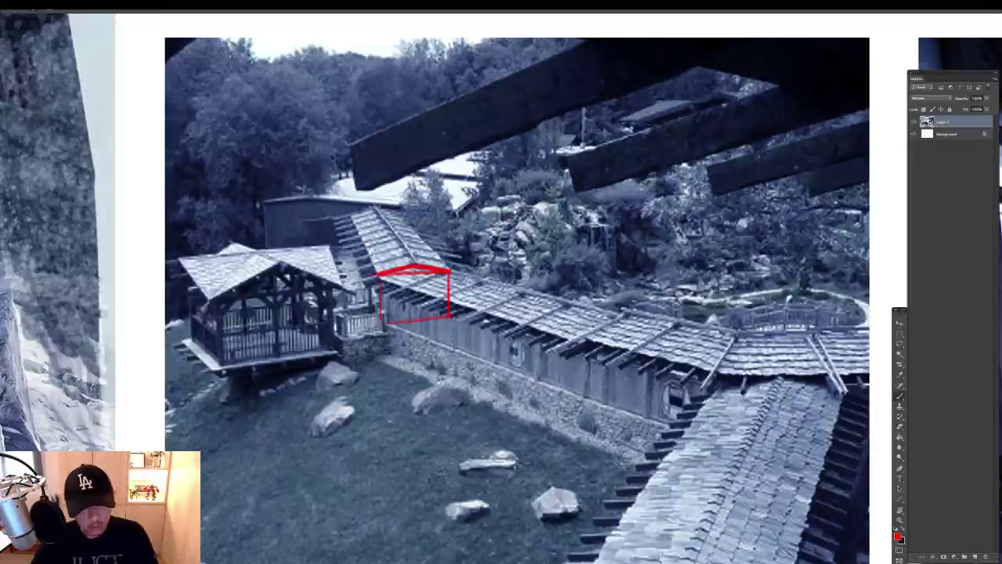
Extend the red eave line past the far walkway's wall and add short red marks across its upper roof section
drag(354, 281, 381, 274)
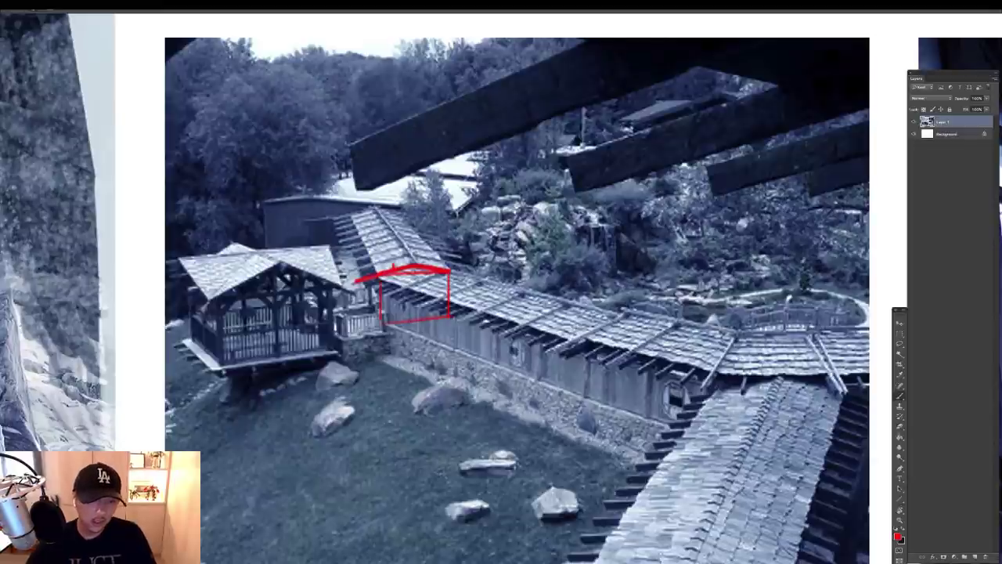
mouse_move(364, 234)
mouse_down()
mouse_move(365, 245)
mouse_move(395, 237)
mouse_up()
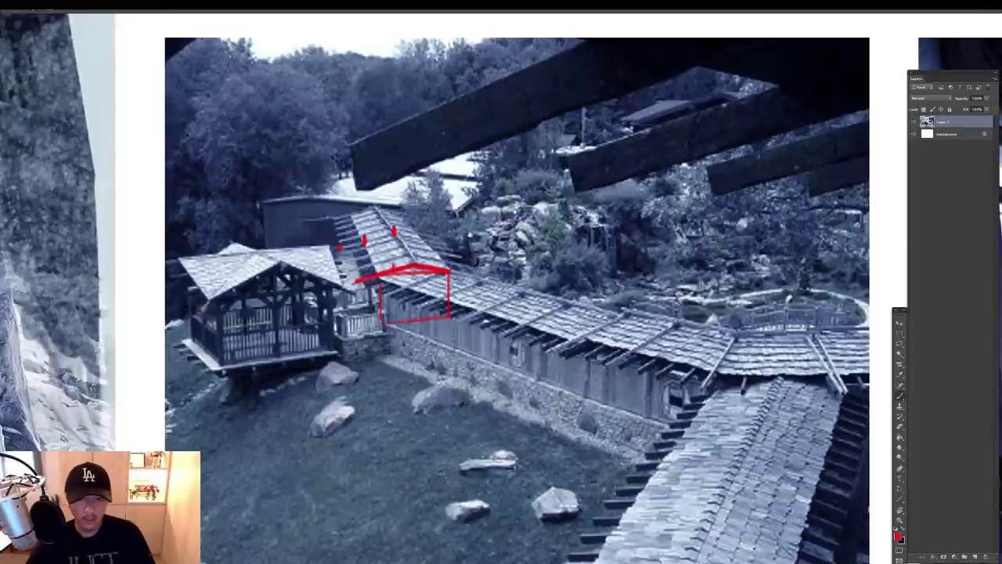
Trace the near shingled roof's gabled cross-section in red with a closing base line, adding short tick marks on both slopes
drag(501, 313, 387, 235)
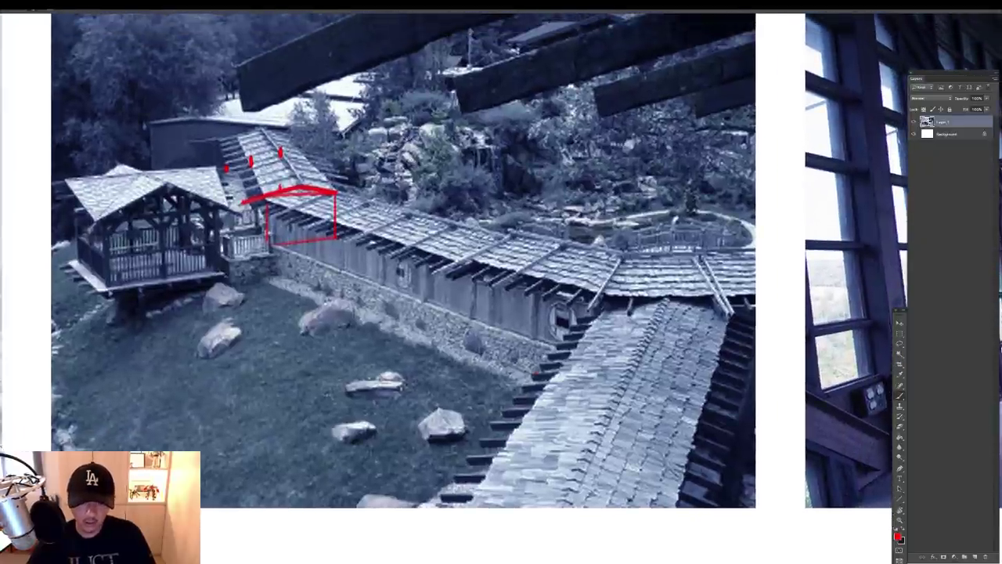
drag(535, 373, 631, 367)
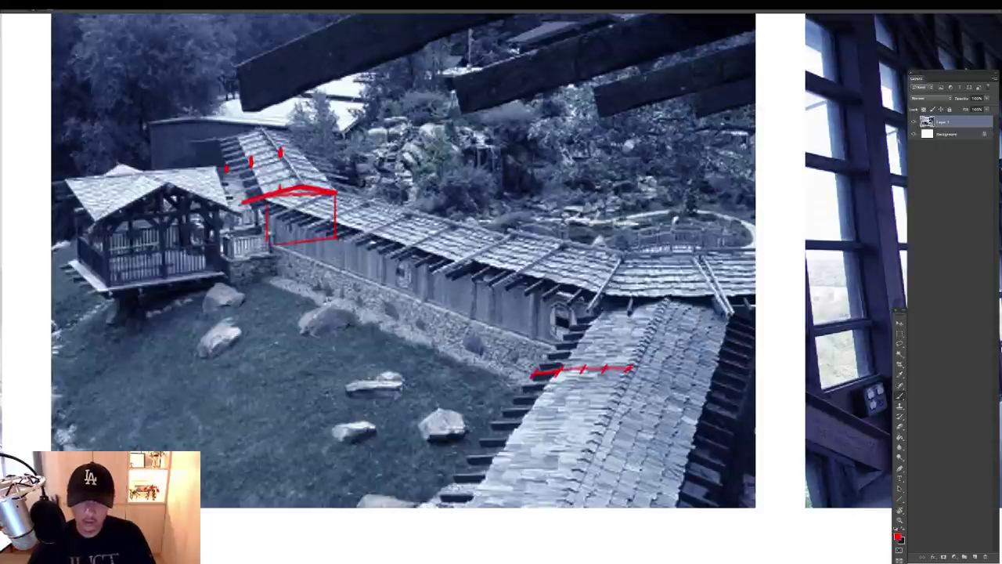
drag(632, 367, 702, 391)
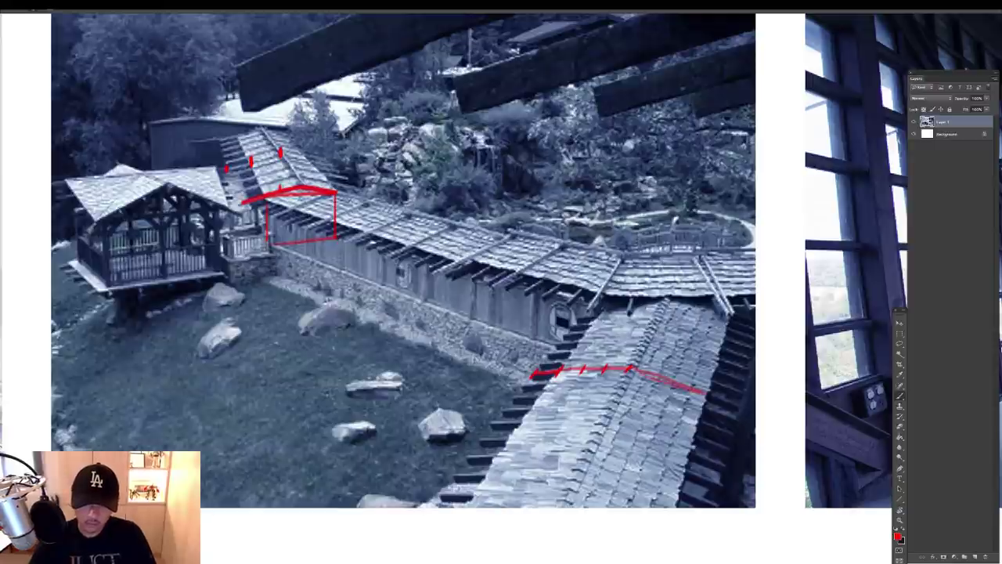
drag(559, 373, 707, 397)
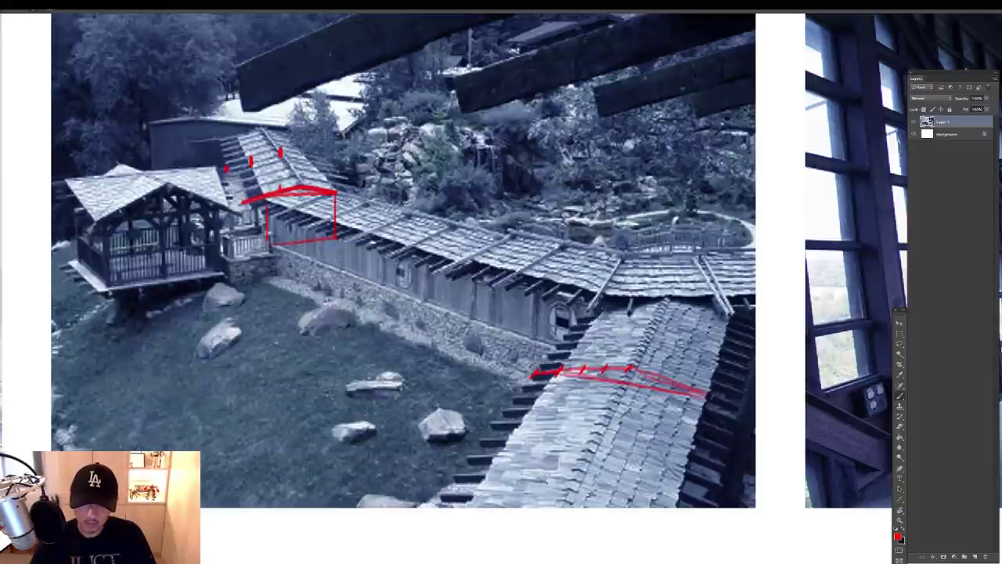
mouse_move(629, 368)
mouse_down()
mouse_move(671, 383)
mouse_move(559, 372)
mouse_move(629, 366)
mouse_up()
drag(630, 367, 707, 397)
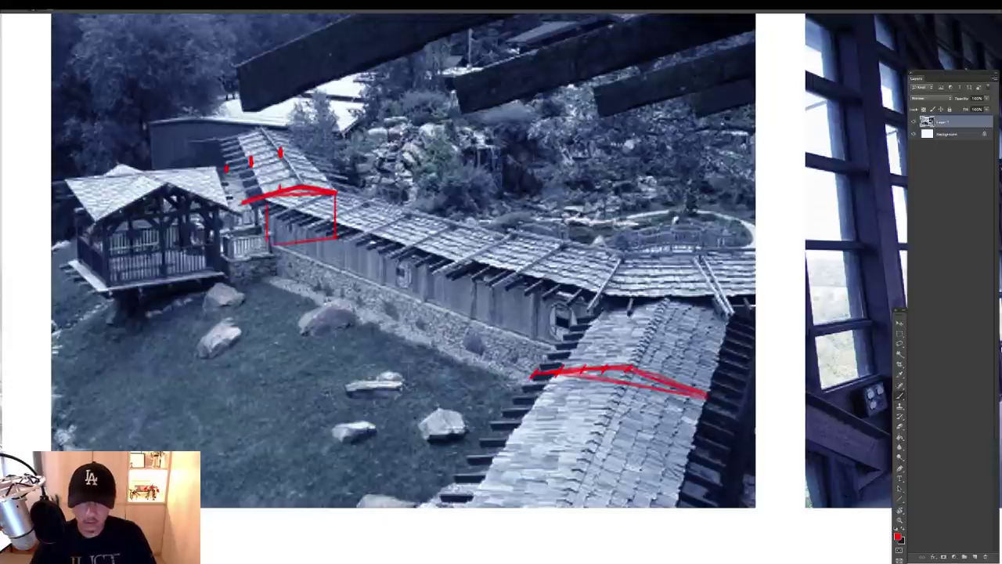
scroll(592, 370, up, 1)
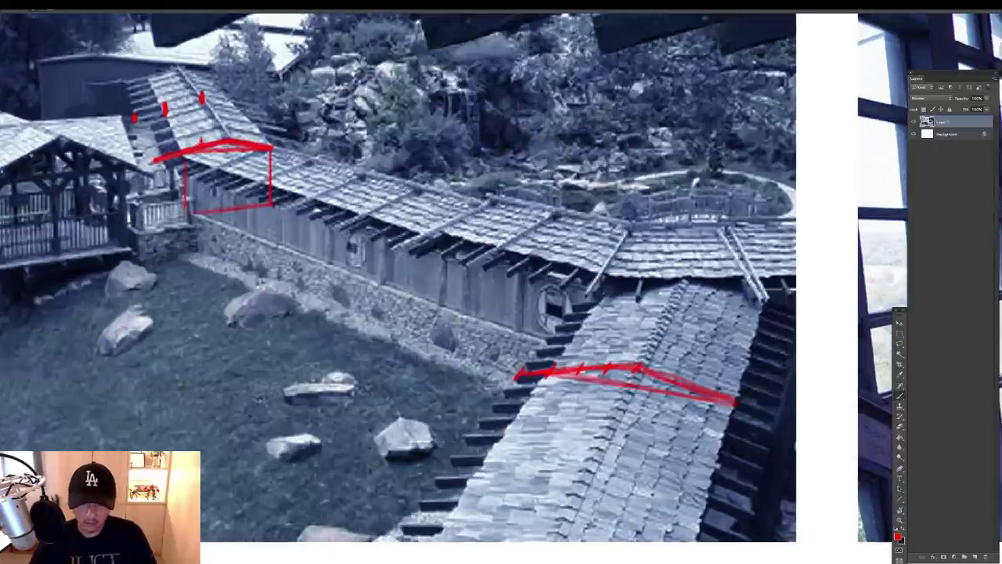
drag(589, 362, 589, 379)
drag(693, 381, 691, 398)
scroll(695, 340, down, 1)
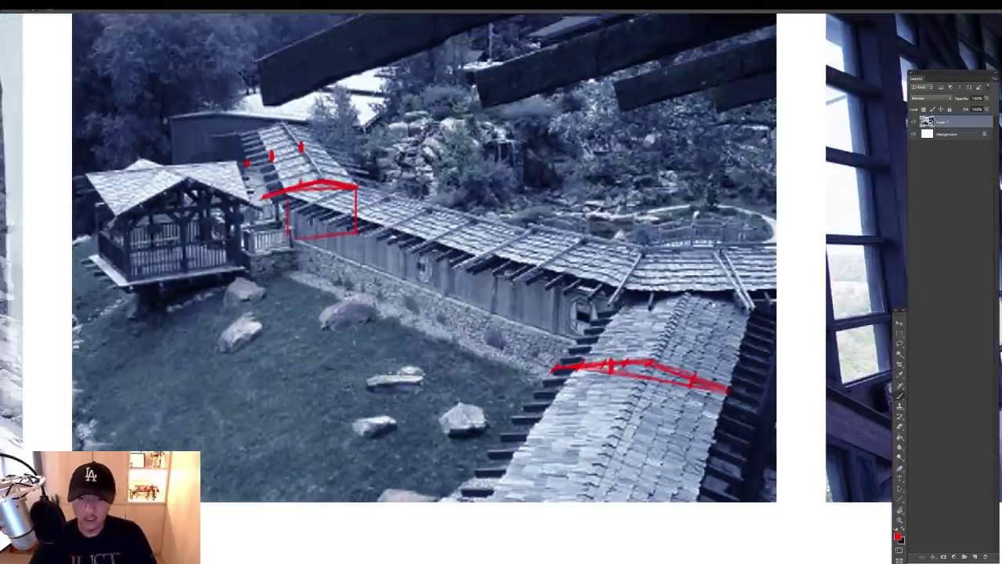
Point out the middle of the long walkway's ridge with a red line and circle, replacing the first attempt
mouse_move(708, 266)
mouse_down()
mouse_move(667, 335)
mouse_move(708, 292)
mouse_up()
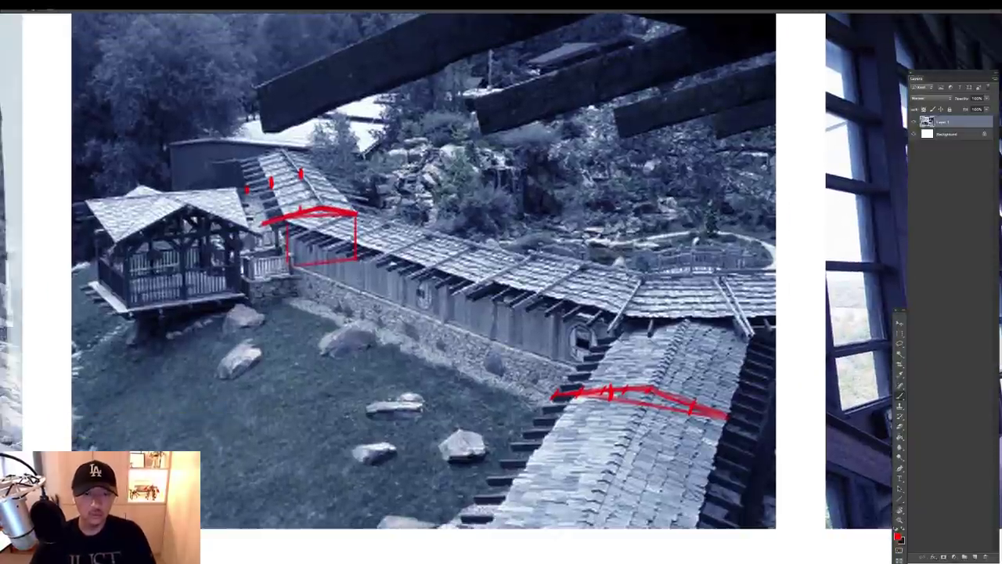
drag(619, 235, 599, 253)
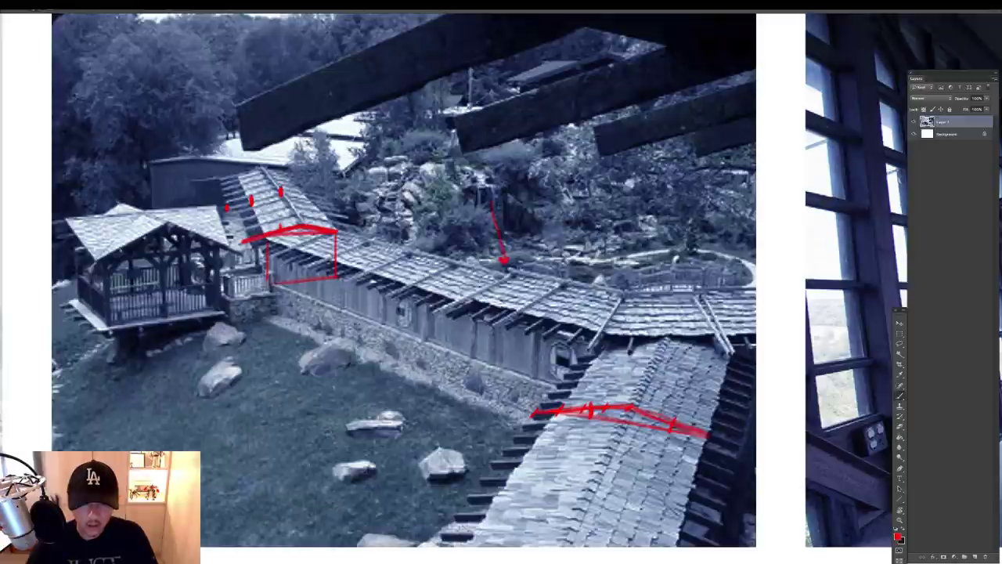
key(ctrl+alt+z)
key(ctrl+alt+z)
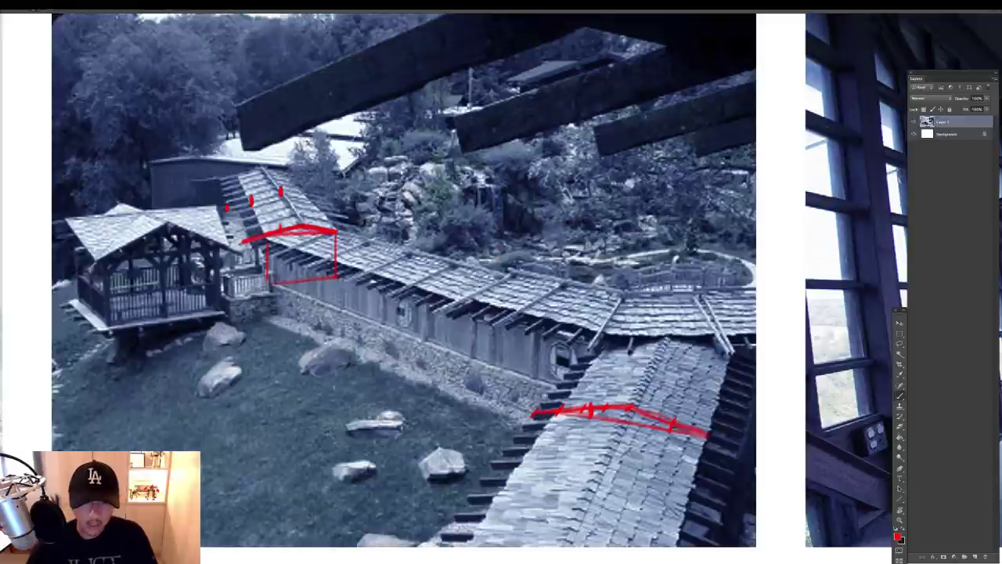
mouse_move(496, 256)
mouse_down()
mouse_move(479, 279)
mouse_move(502, 254)
mouse_move(510, 259)
mouse_up()
On the curved tiled-roof corridor photo, trace red lines along the ridge and down the slope, undoing each stroke
scroll(470, 282, up, 15)
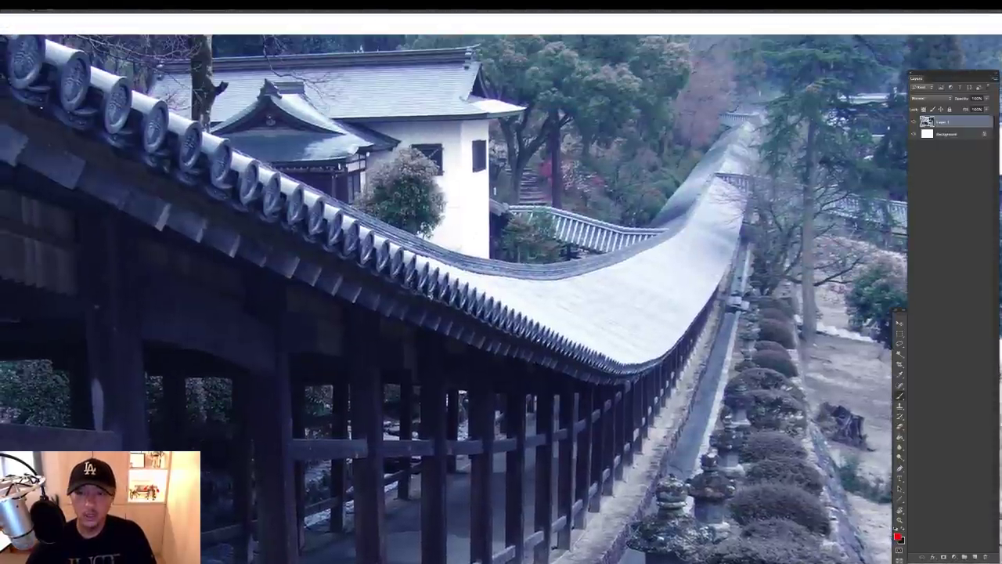
mouse_move(360, 232)
mouse_down()
mouse_move(413, 249)
mouse_move(611, 251)
mouse_move(752, 117)
mouse_move(644, 252)
mouse_move(325, 209)
mouse_move(683, 214)
mouse_move(761, 116)
mouse_up()
key(ctrl+z)
drag(534, 279, 624, 362)
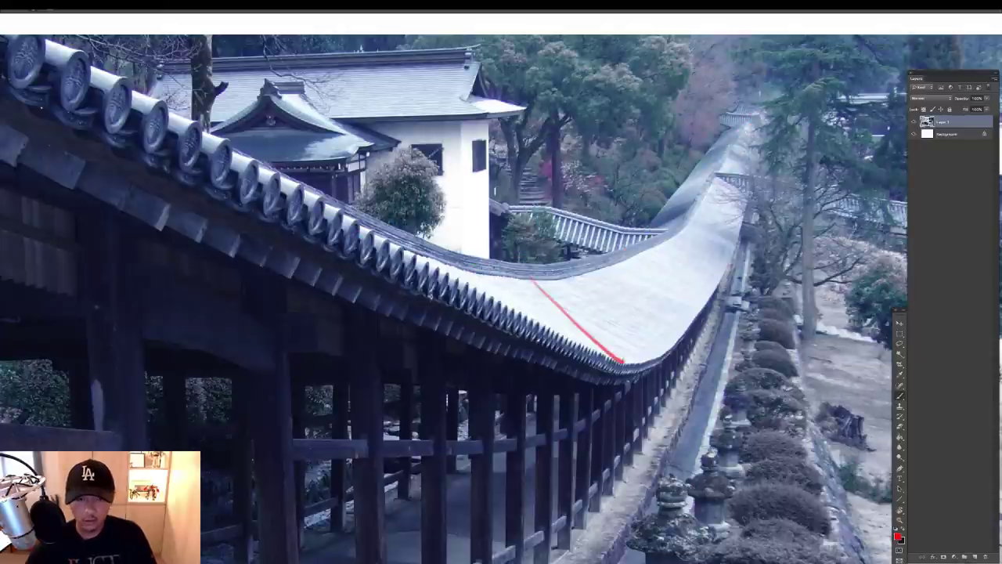
key(ctrl+z)
drag(570, 272, 674, 337)
key(ctrl+z)
drag(611, 259, 699, 308)
key(ctrl+z)
drag(653, 243, 707, 274)
key(ctrl+z)
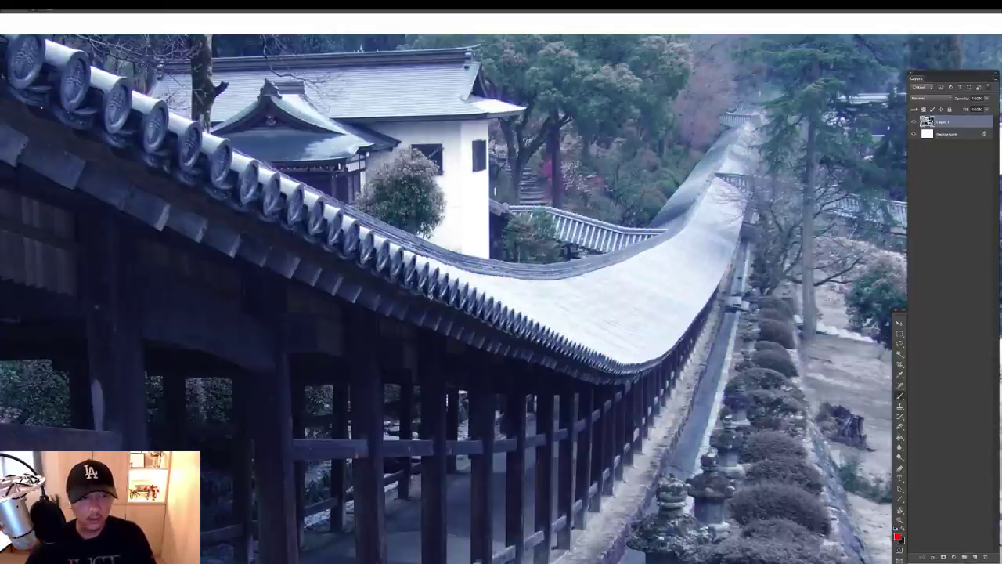
Circle the row of round tile ends along the curved corridor's eave in red and undo the circle
drag(392, 234, 625, 314)
mouse_move(519, 214)
mouse_down()
mouse_move(495, 331)
mouse_move(468, 193)
mouse_up()
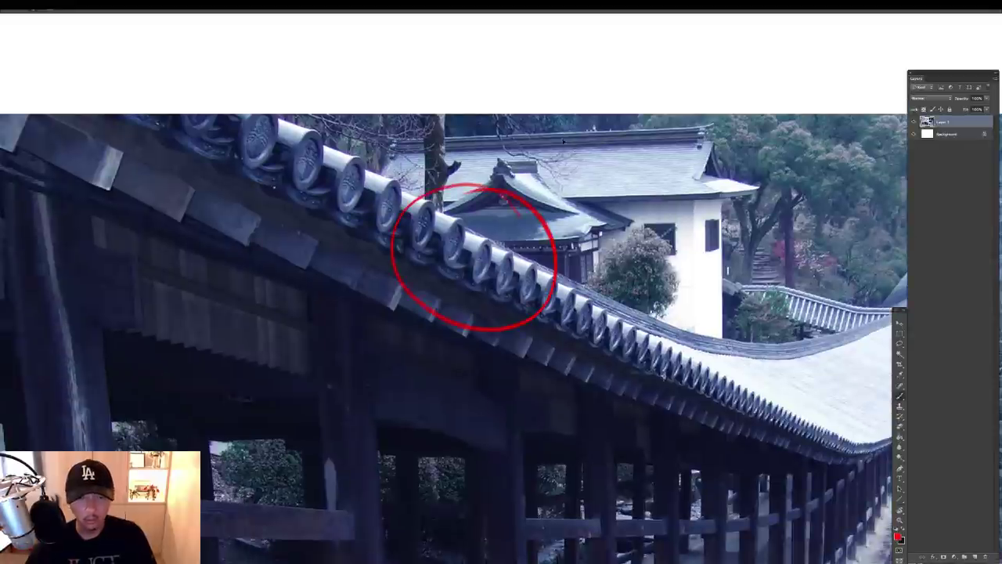
key(ctrl+z)
On the shingled walkway photo, outline the near roof's ridge strip in red and add a short line down its slope
drag(467, 397, 650, 126)
mouse_move(344, 501)
mouse_down()
mouse_move(530, 341)
mouse_move(533, 177)
mouse_move(500, 95)
mouse_up()
scroll(544, 299, up, 2)
drag(758, 349, 526, 174)
drag(595, 146, 606, 212)
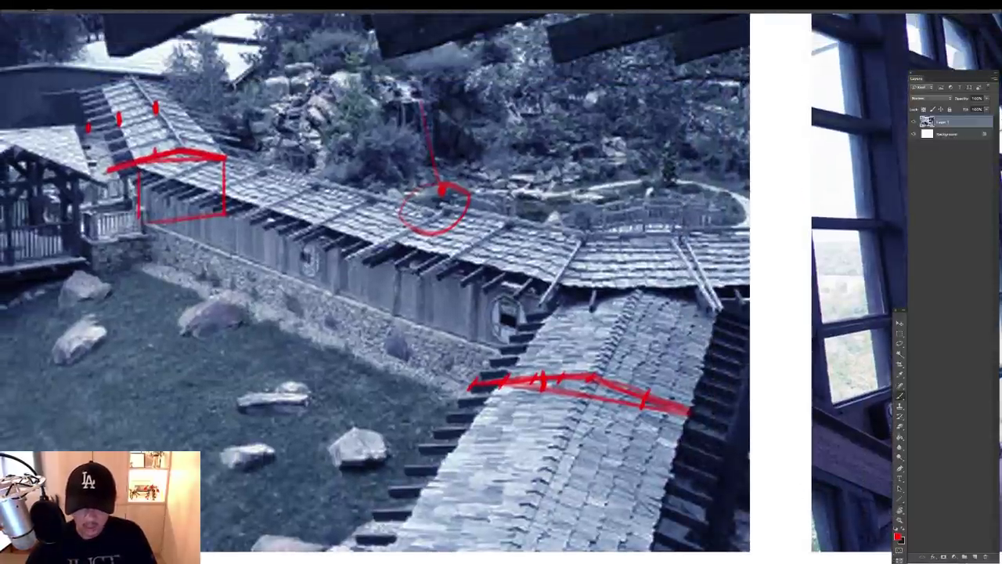
mouse_move(623, 302)
mouse_down()
mouse_move(509, 520)
mouse_move(650, 340)
mouse_move(642, 286)
mouse_up()
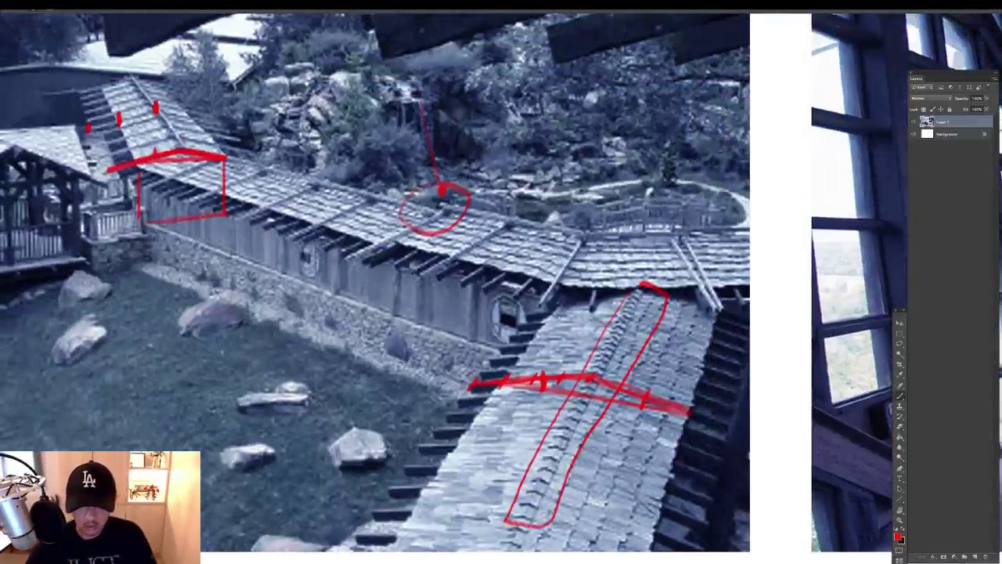
drag(615, 408, 627, 450)
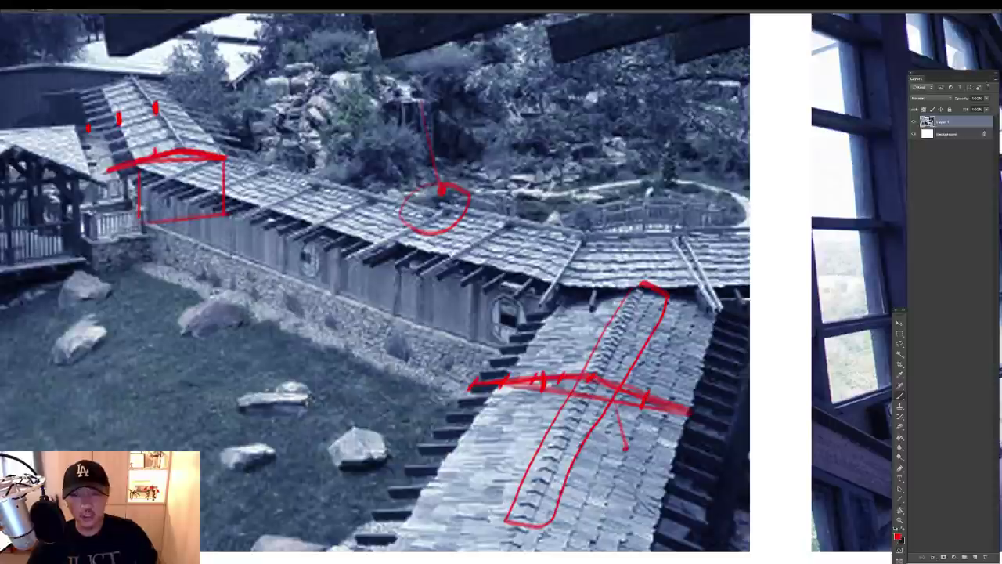
Draw a second red loop inside the circle at the middle of the long walkway's ridge
drag(439, 259, 544, 331)
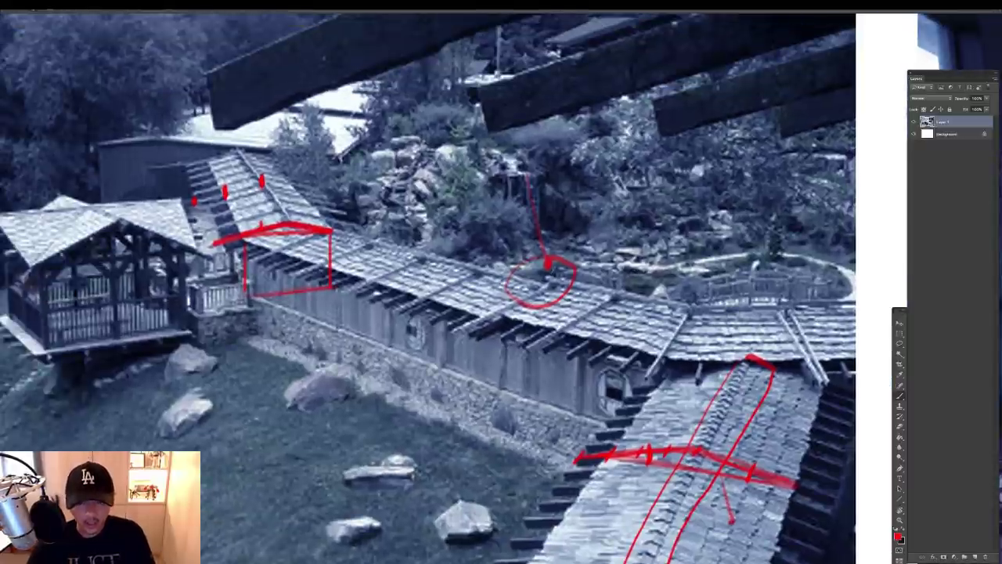
drag(540, 266, 553, 285)
scroll(601, 243, down, 5)
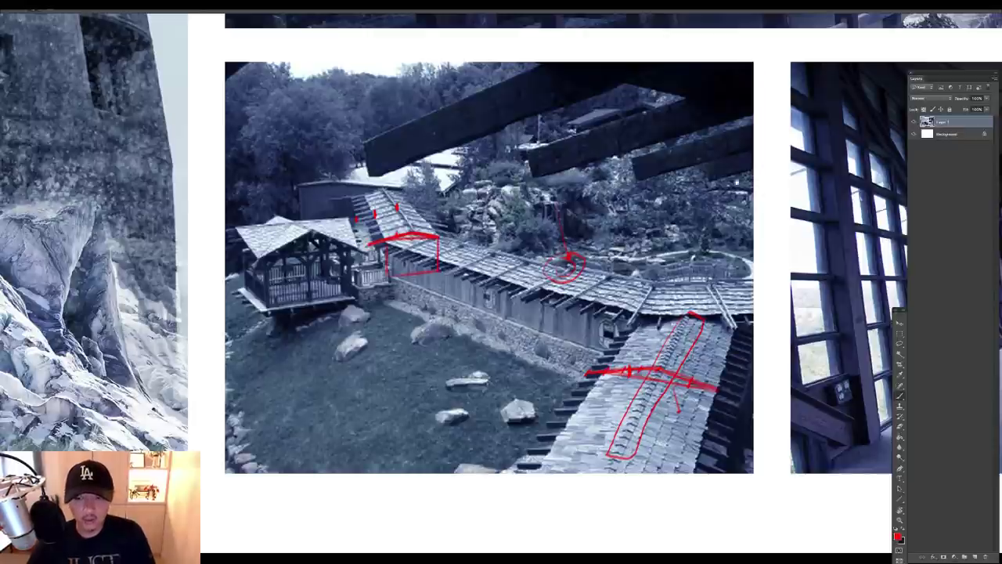
Examine the curved corridor, snowy stairway and snow-covered temple photos across the reference sheet
drag(736, 182, 402, 205)
drag(807, 189, 595, 202)
mouse_move(762, 31)
mouse_down()
mouse_move(706, 58)
mouse_move(564, 367)
mouse_up()
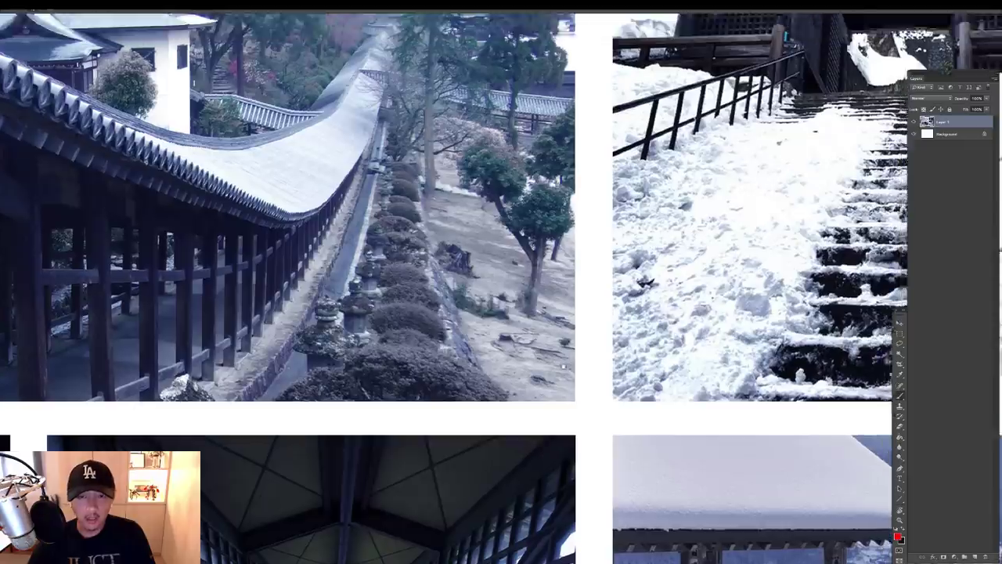
mouse_move(758, 98)
mouse_down()
mouse_move(562, 301)
mouse_move(419, 362)
mouse_up()
drag(736, 310, 494, 255)
mouse_move(722, 176)
mouse_down()
mouse_move(606, 242)
mouse_move(495, 348)
mouse_up()
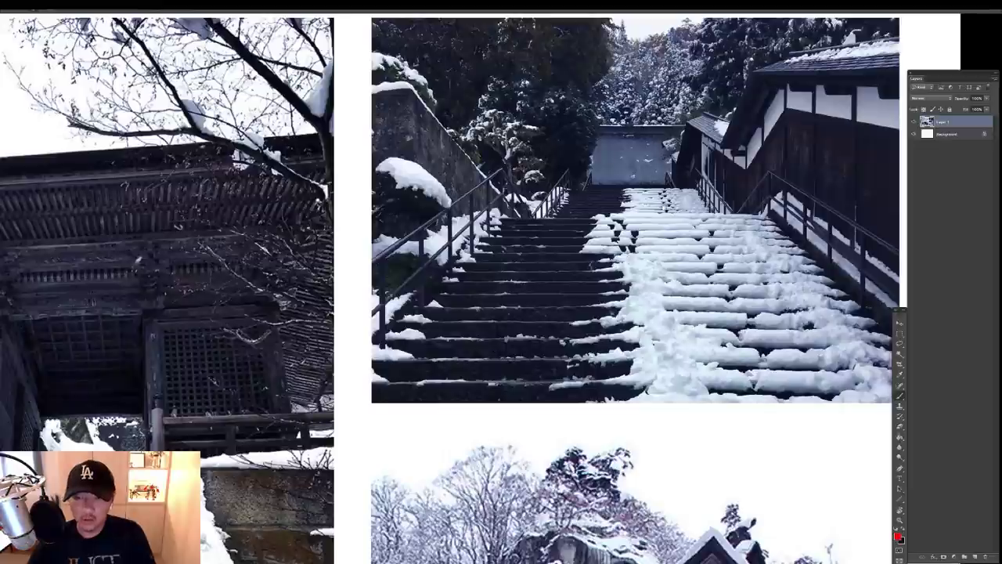
drag(654, 152, 555, 164)
drag(564, 348, 684, 81)
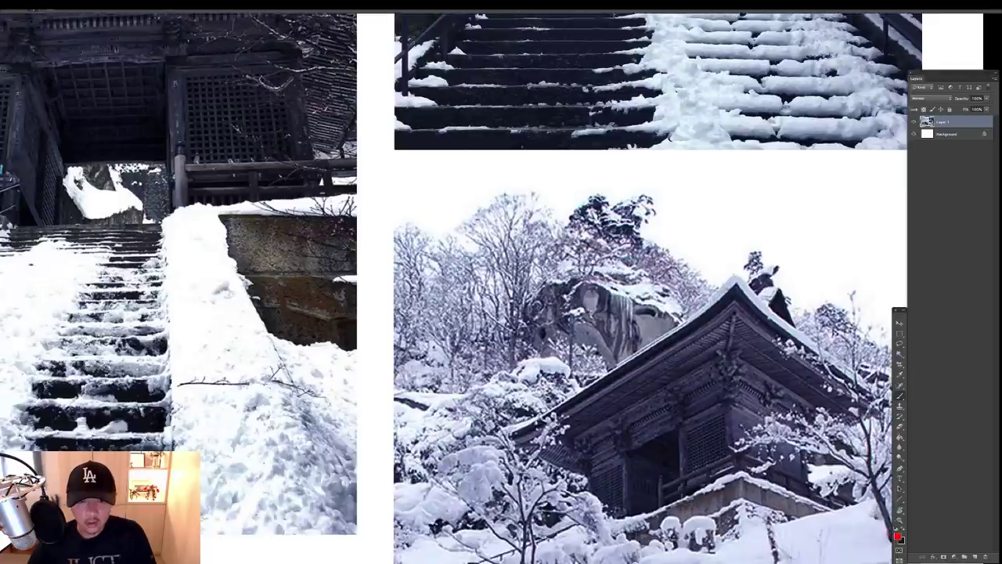
mouse_move(485, 337)
mouse_down()
mouse_move(530, 216)
mouse_move(785, 171)
mouse_up()
drag(569, 231, 600, 321)
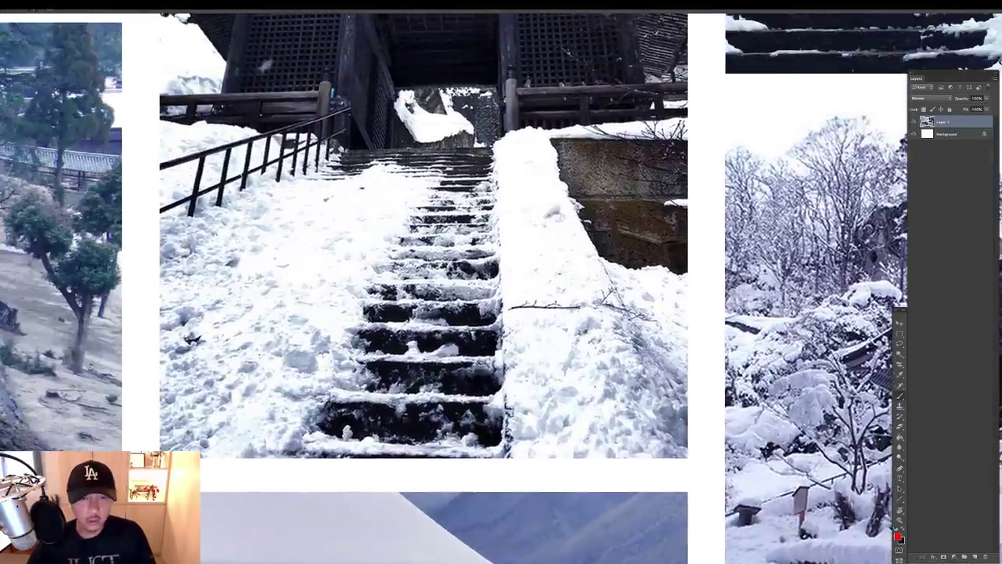
Circle the upper snowy steps below the wooden gate in red and undo the circle
drag(462, 124, 469, 124)
scroll(556, 289, down, 1)
drag(545, 245, 415, 38)
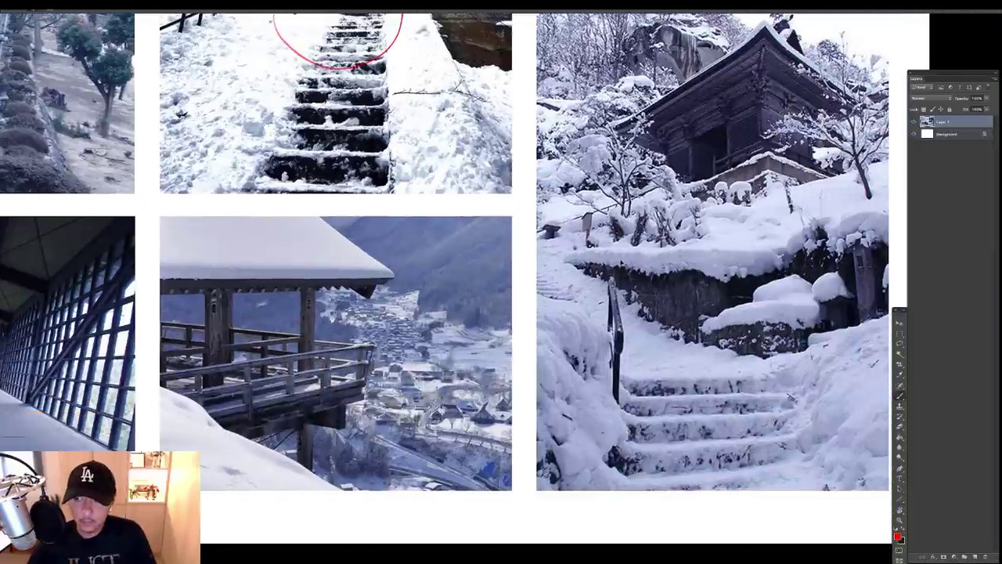
key(ctrl+z)
Circle the snow-roofed wooden balcony overlooking the valley in red on the reference sheet
scroll(618, 263, down, 2)
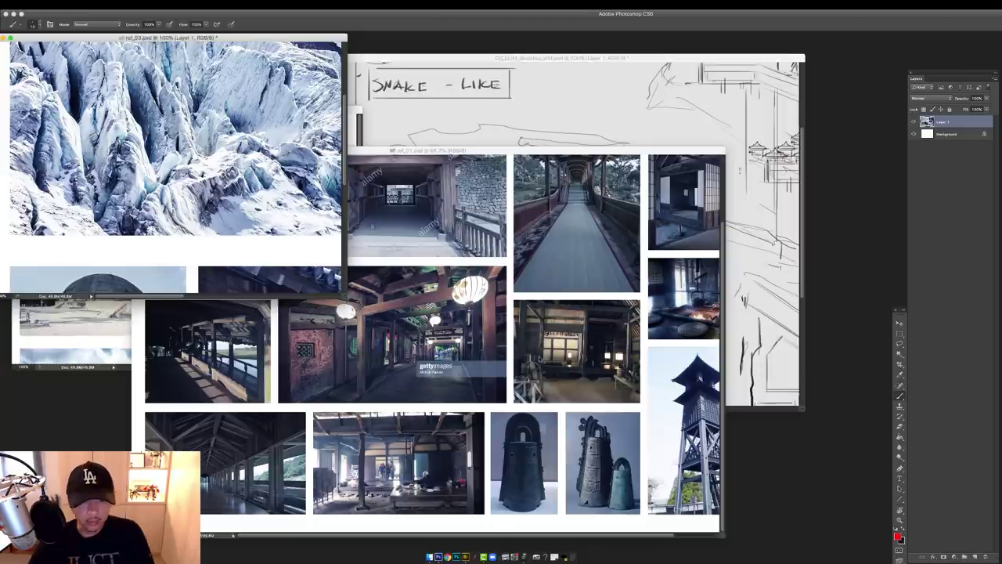
scroll(172, 137, down, 10)
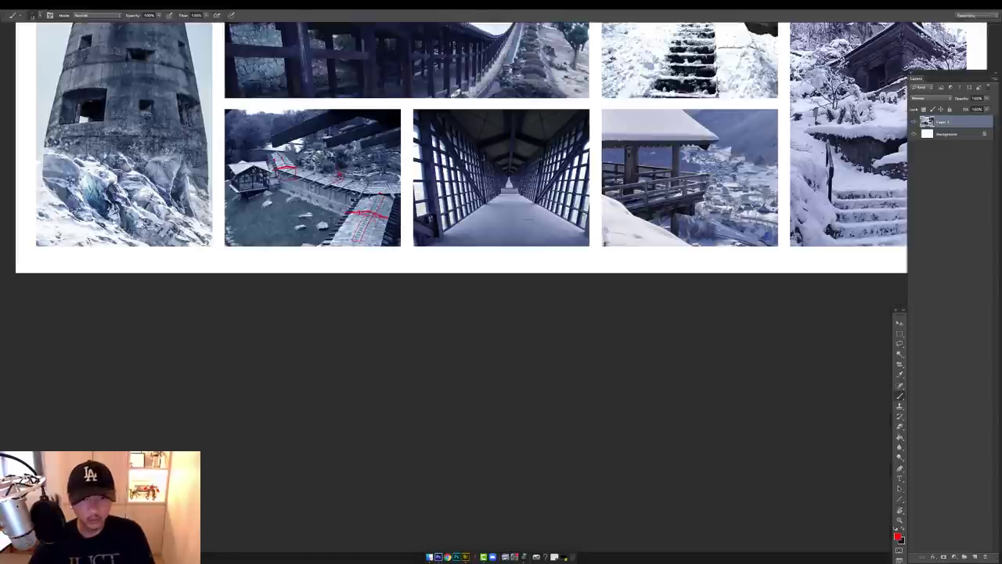
key(f)
scroll(683, 189, up, 2)
drag(682, 189, 599, 347)
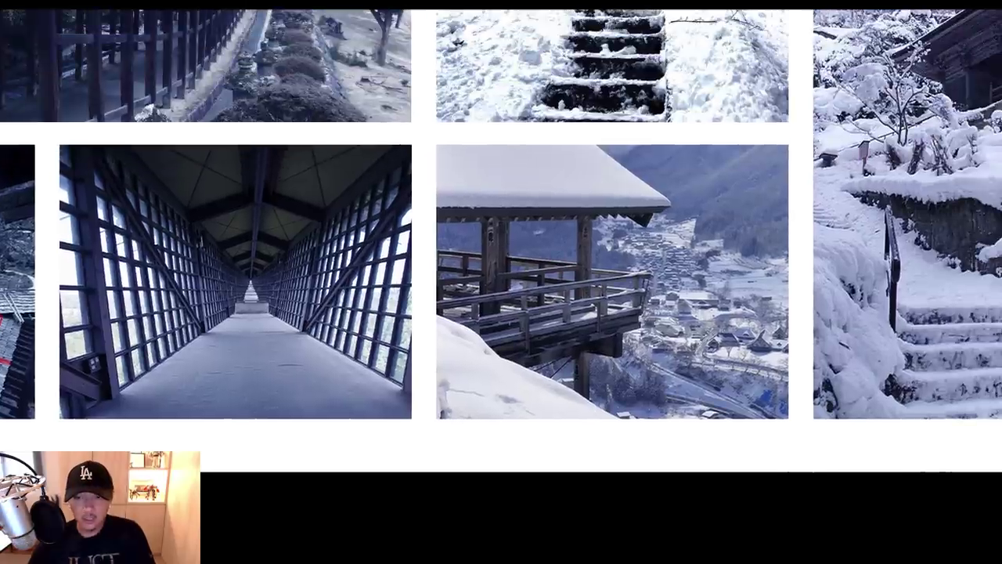
mouse_move(662, 145)
mouse_down()
mouse_move(575, 384)
mouse_move(626, 139)
mouse_up()
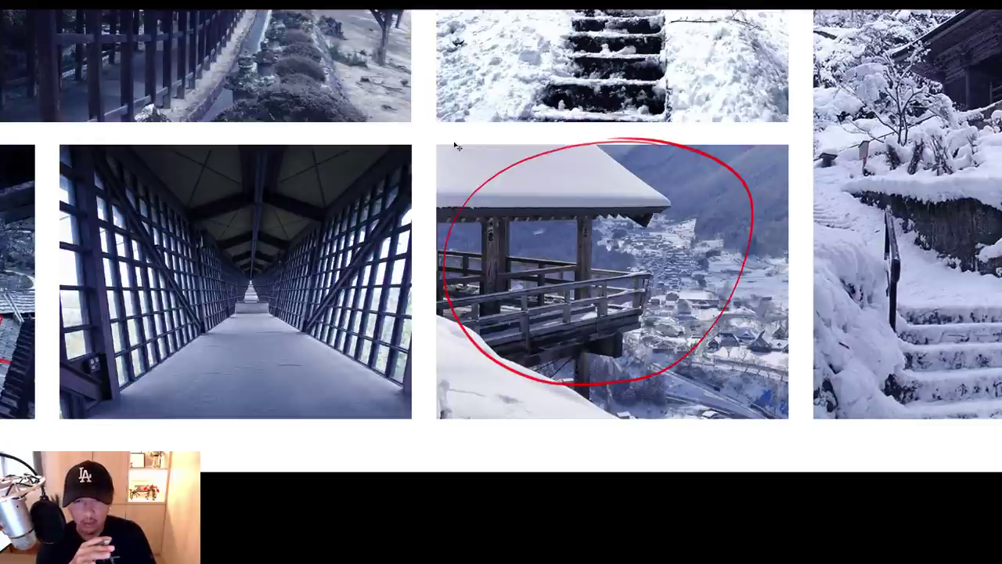
Switch to the snake-like bridge concept page and show the whole page in full-screen view
scroll(593, 229, down, 3)
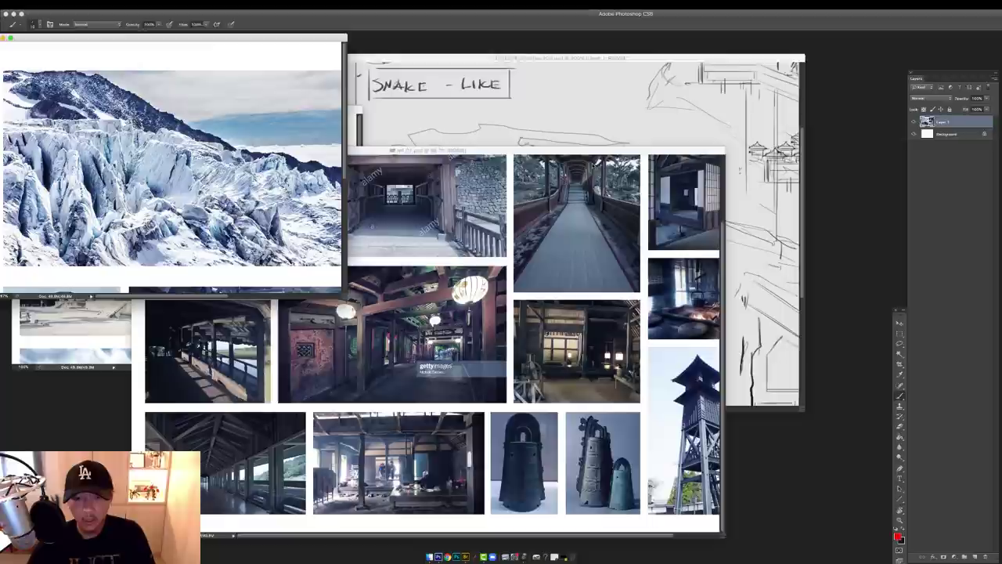
click(739, 169)
key(f)
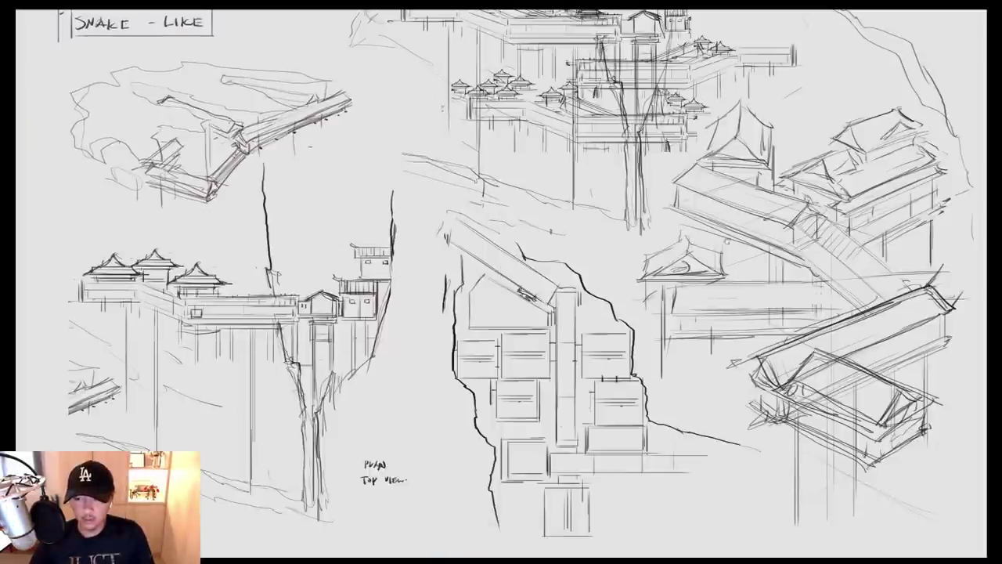
key(super+minus)
drag(501, 282, 577, 363)
key(f)
key(f)
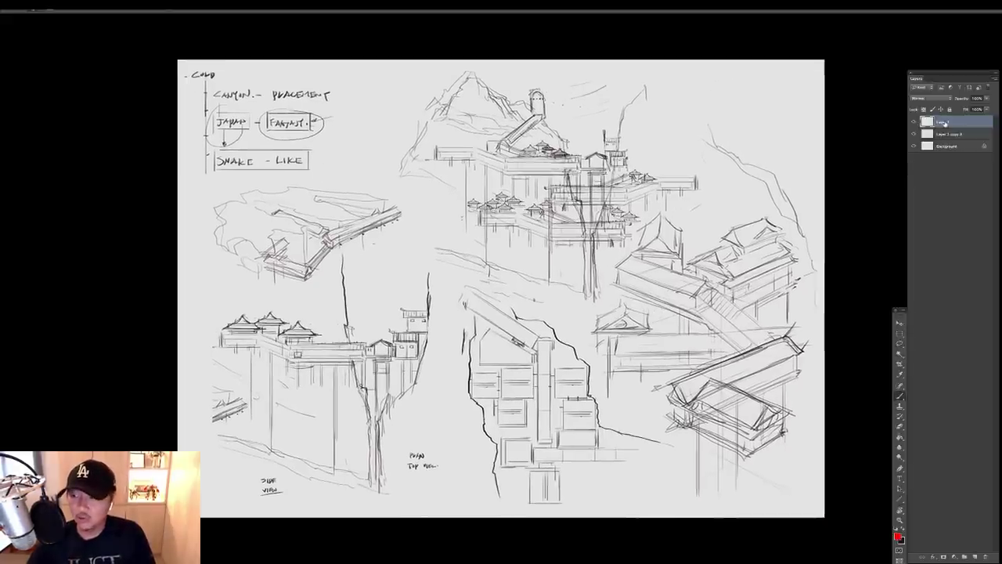
Merge the top layer into the sketch layer and darken the line work with a Levels midtone of 0.68
key(ctrl+e)
key(ctrl+l)
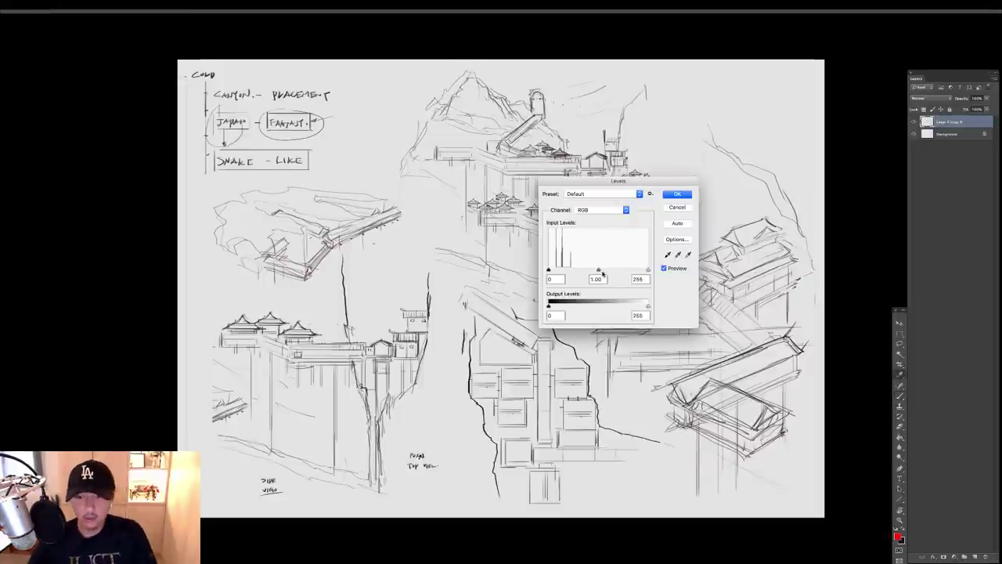
drag(598, 271, 612, 270)
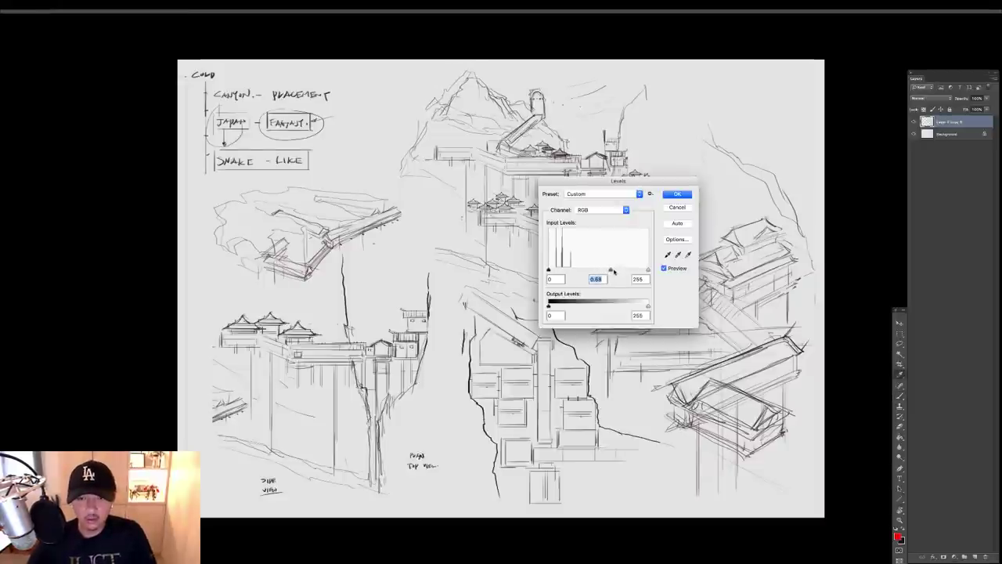
click(678, 194)
Add an empty layer above the sketches and change the foreground colour from red to a near-black
click(974, 555)
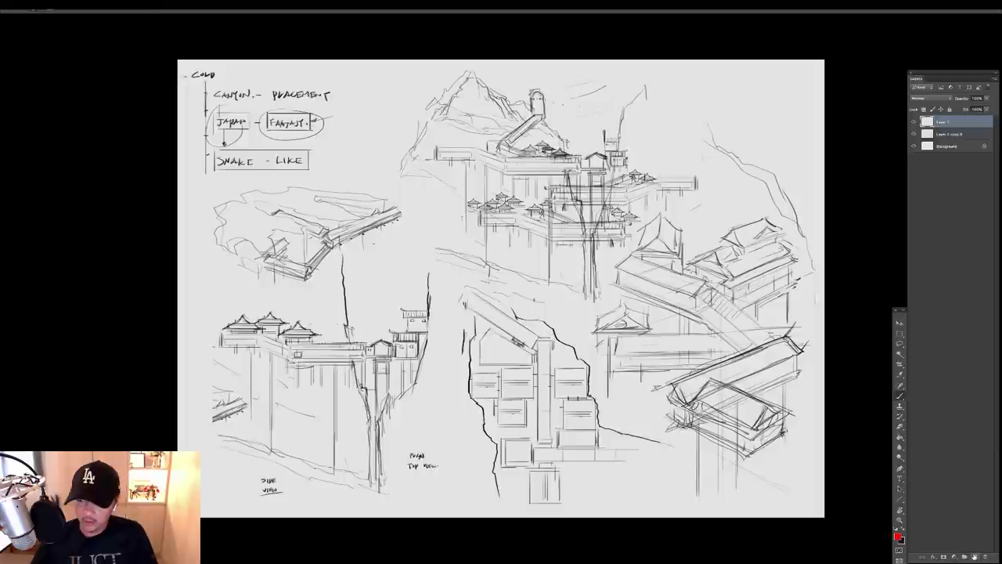
click(898, 537)
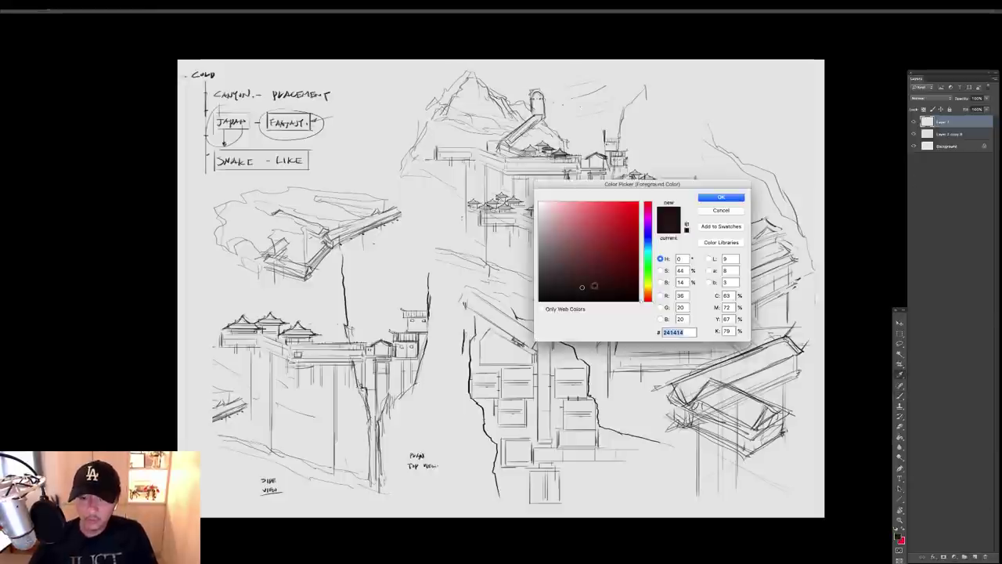
click(719, 197)
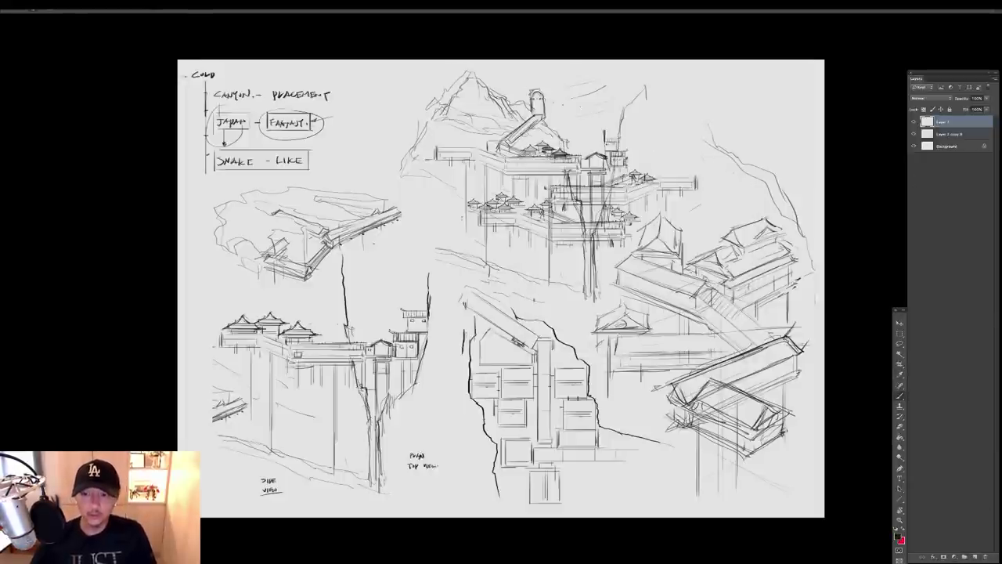
Return the concept page from full-screen to a floating window and fit the whole page at 66.7%
key(ctrl+plus)
click(932, 134)
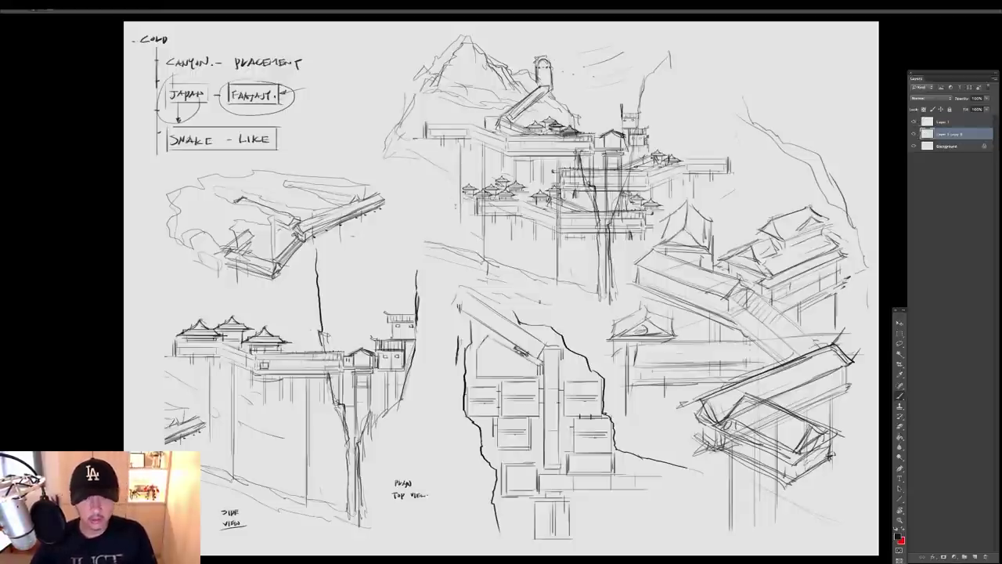
key(f)
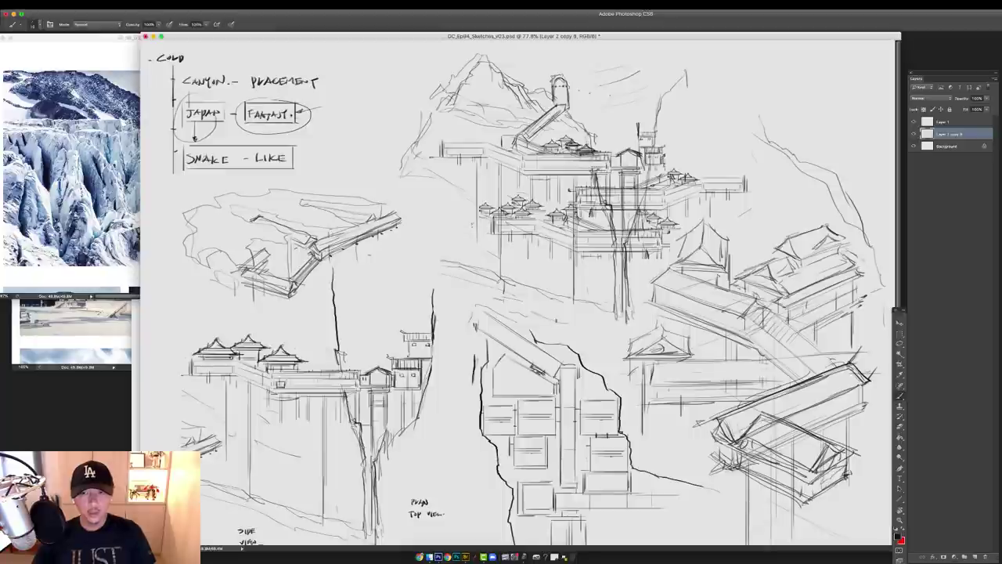
key(ctrl+minus)
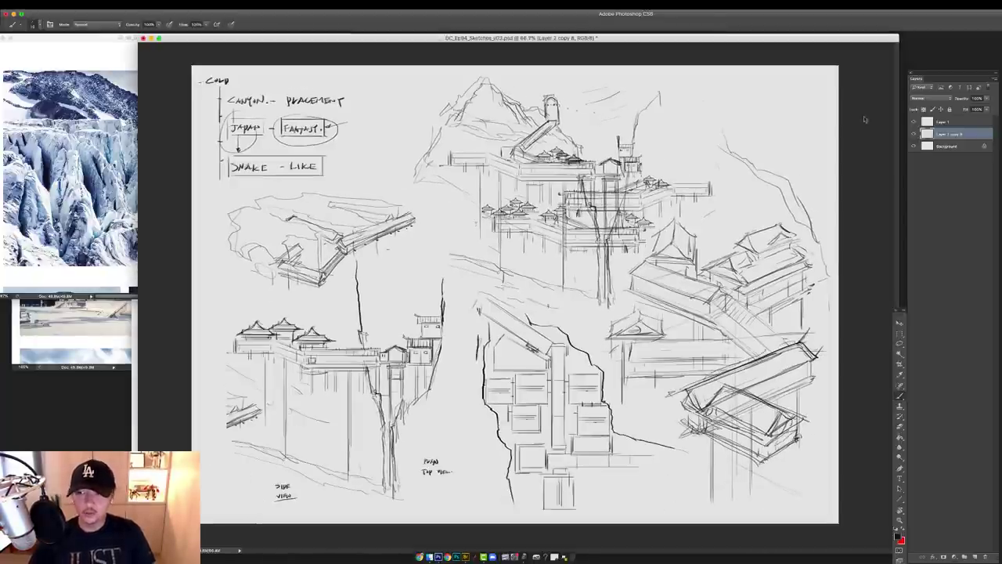
Select the empty top layer, hiding the sketch layer briefly and showing it again
click(914, 134)
click(943, 122)
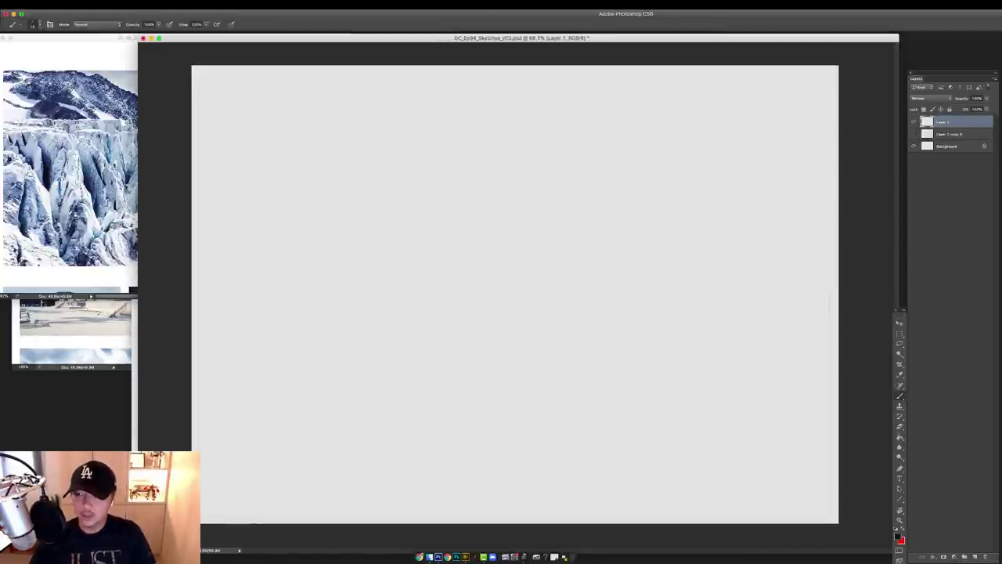
click(915, 134)
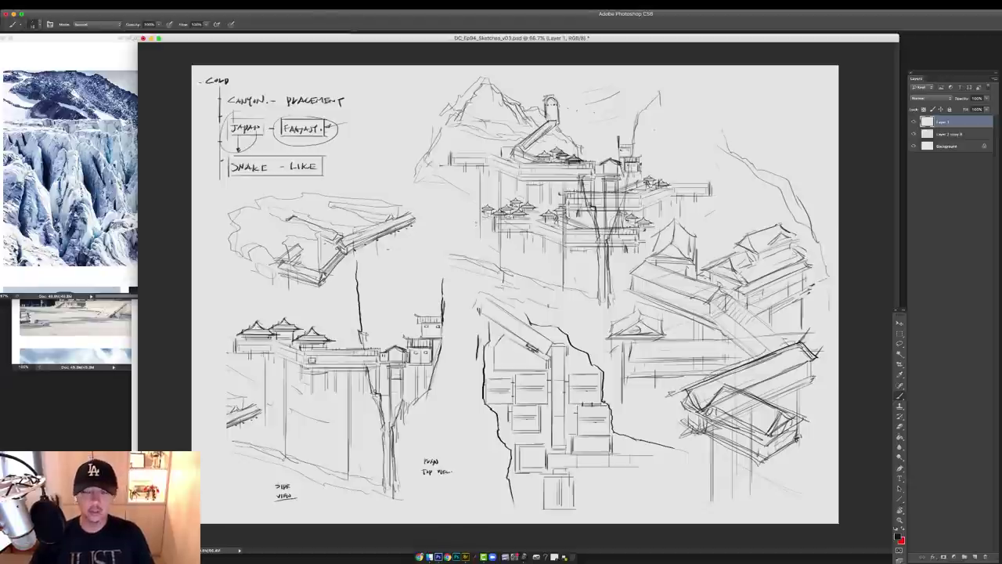
Shift the concept page aside, reposition the wooden-interior reference sheet and bring the temple reference sheet forward
drag(508, 39, 524, 39)
click(135, 224)
click(138, 344)
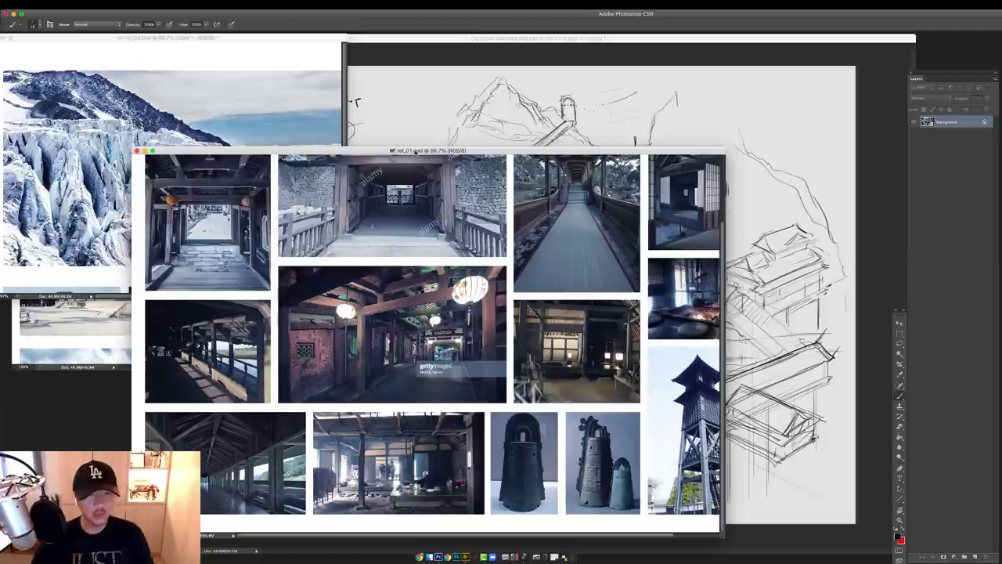
drag(415, 153, 344, 163)
click(37, 334)
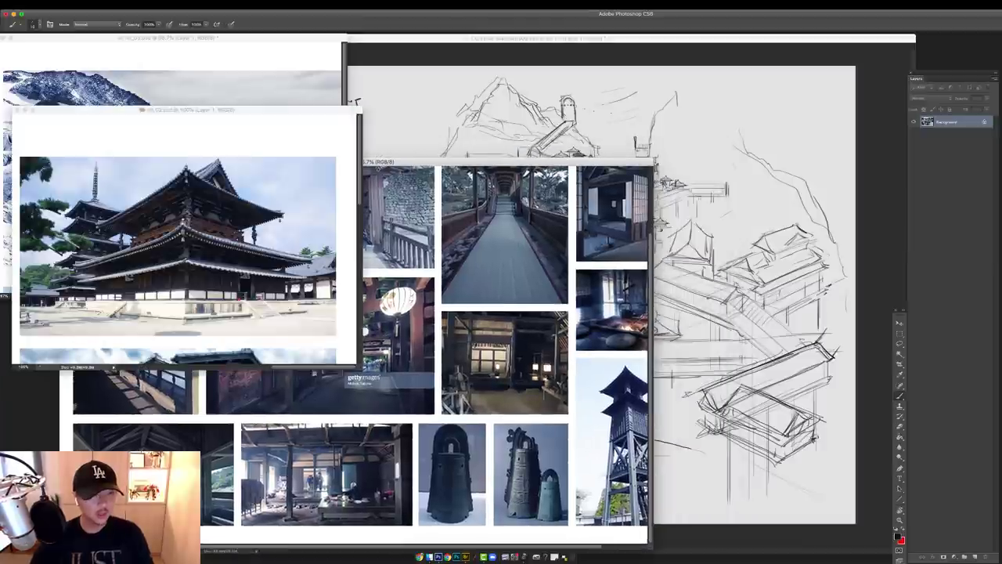
Bring the snowy reference sheet to the front and shrink its view until the whole sheet fits its window
click(230, 89)
key(super+minus)
key(super+minus)
key(super+minus)
key(super+plus)
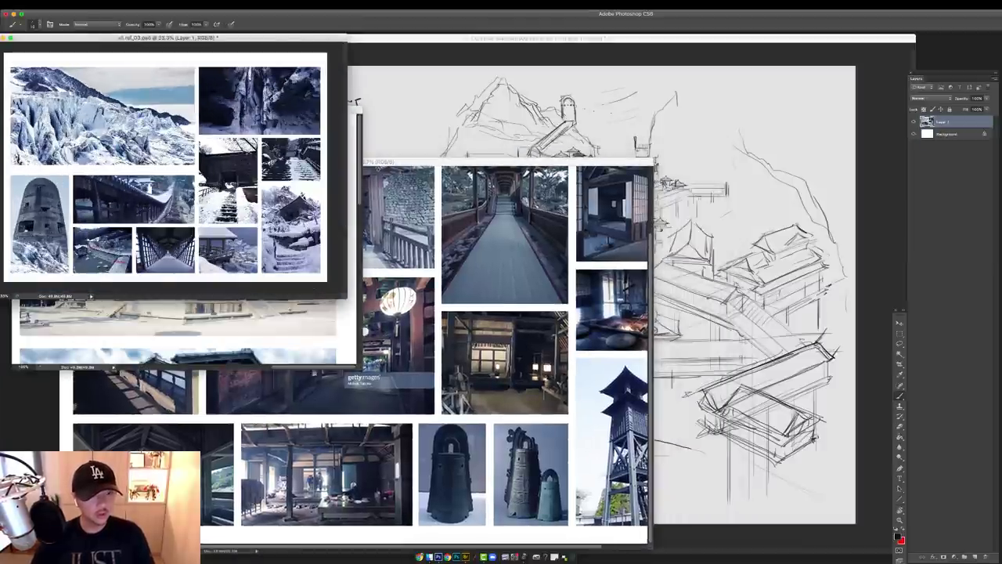
Shrink the view of the temple and canyon reference sheet and place its window directly below the snowy sheet
click(239, 329)
key(super+minus)
key(super+minus)
drag(235, 110, 220, 297)
Move the concept page's window away from the references, show the empty top layer and hide the sketch layer
click(415, 110)
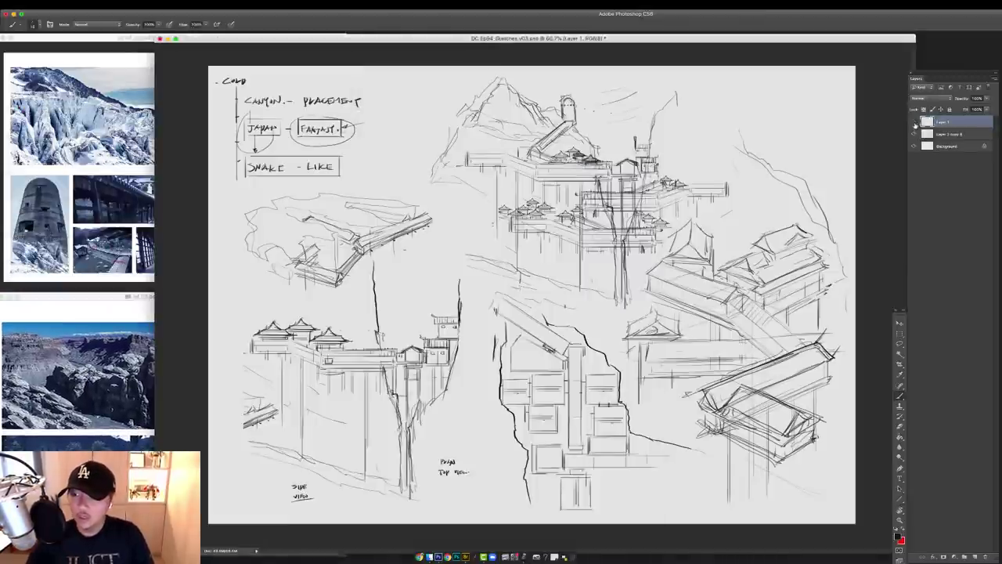
key(Tab)
drag(769, 42, 859, 42)
key(Tab)
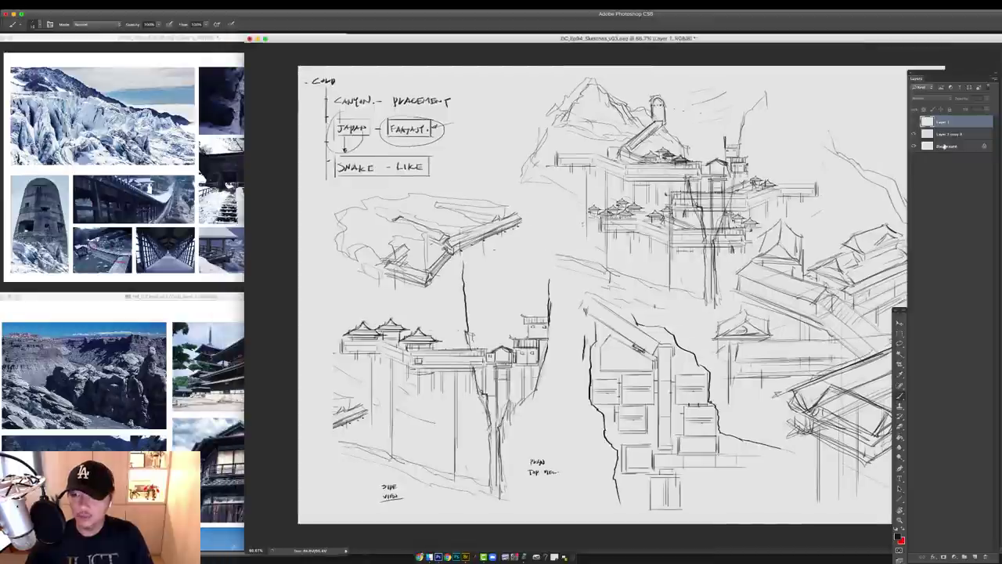
click(915, 122)
click(914, 133)
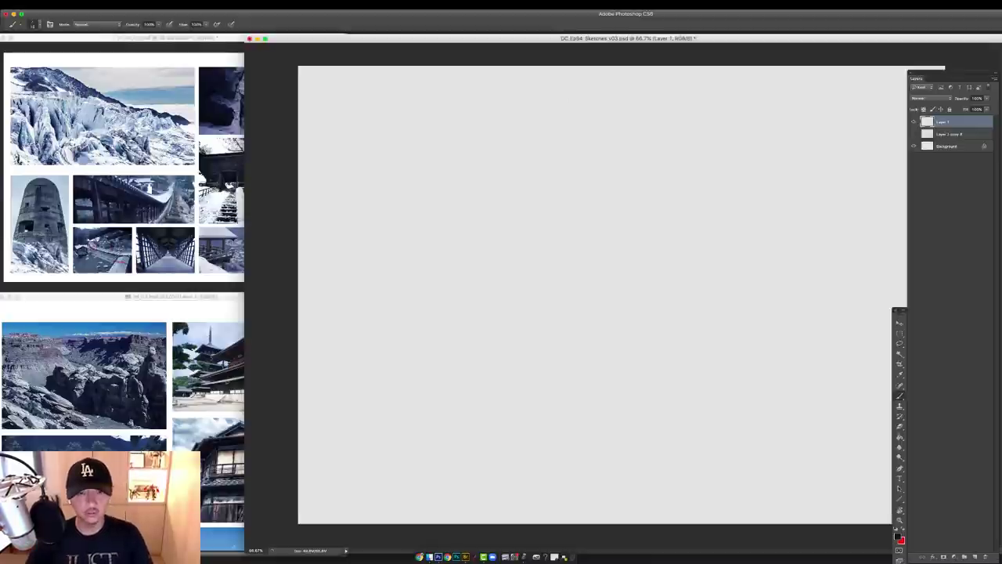
Choose another brush preset, test it with a short stroke on the blank page and undo the stroke
right_click(583, 199)
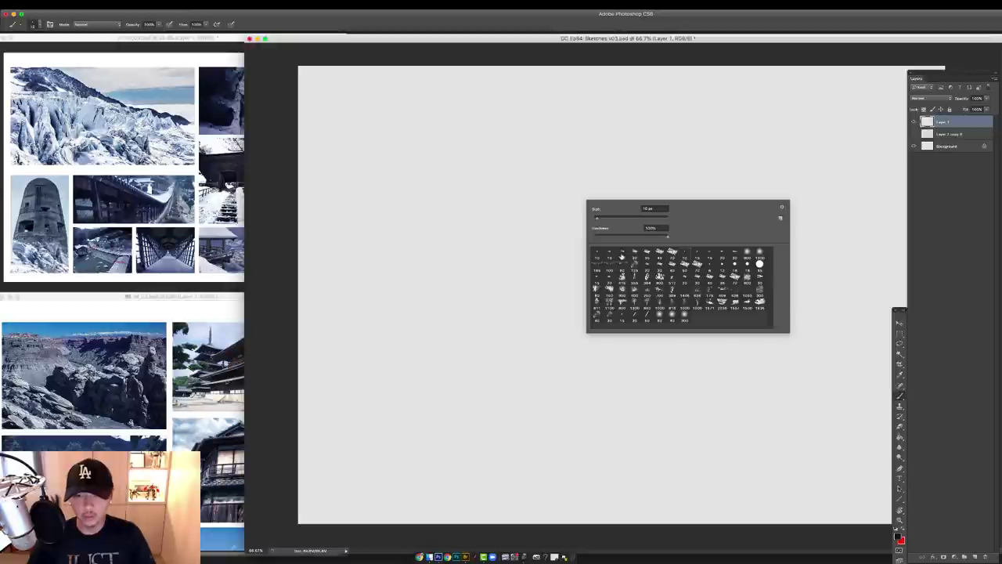
click(609, 259)
drag(524, 220, 539, 217)
key(super+z)
Enlarge the concept page to 100% and move its window fully clear of both reference sheets
key(super+plus)
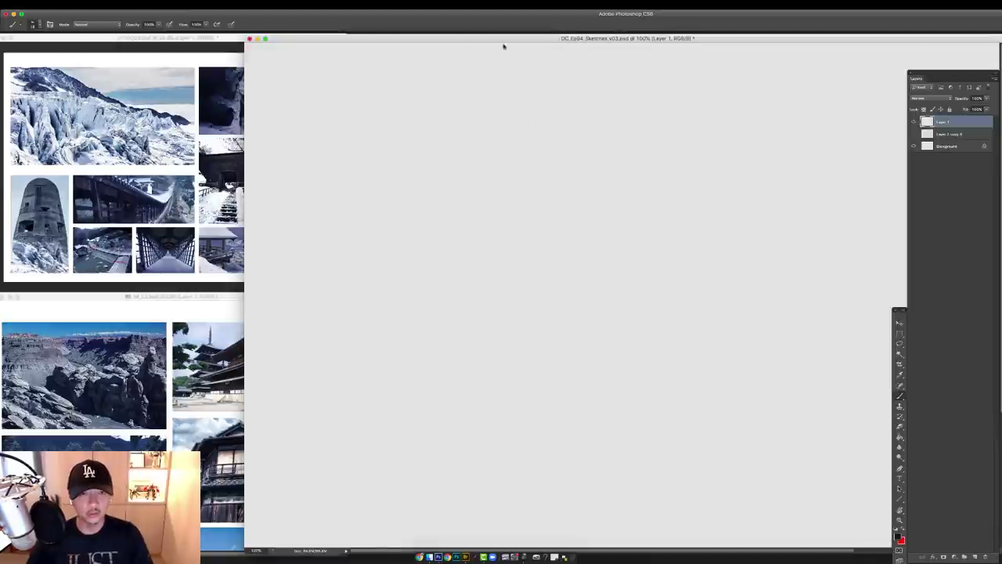
mouse_move(491, 41)
mouse_down()
mouse_move(604, 44)
mouse_move(601, 51)
mouse_up()
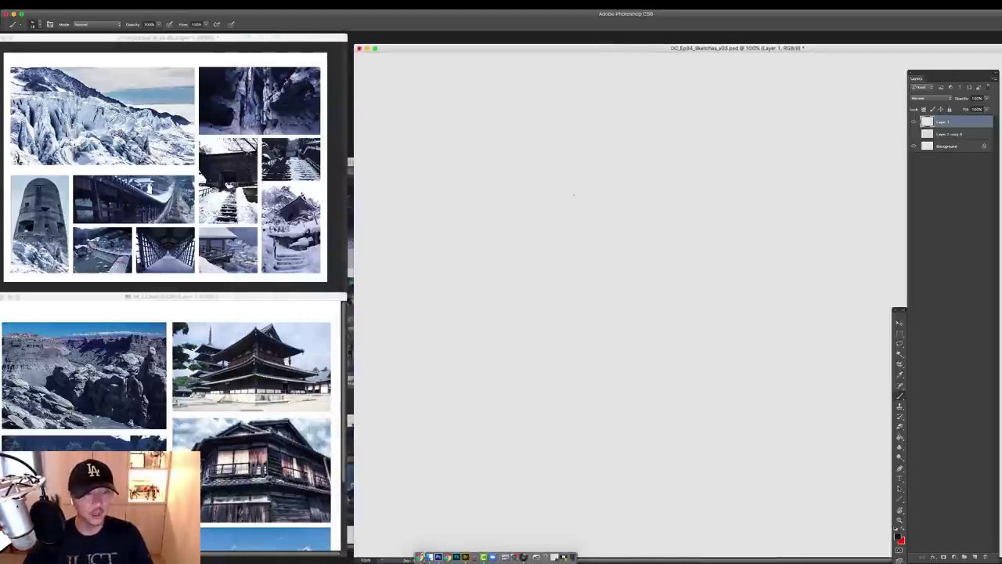
Show and select the sketch layer and bring the multi-level canyon bridge sketch into view
click(915, 134)
click(952, 134)
drag(571, 181, 375, 166)
key(Tab)
drag(606, 202, 542, 138)
key(Tab)
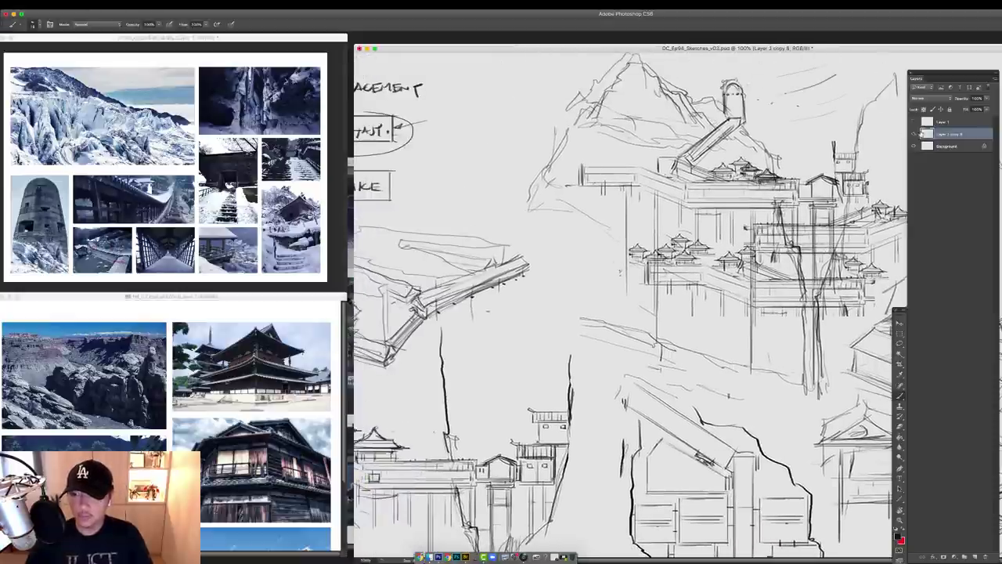
Hide the existing sketches on Layer 2 copy 8, and show and select the empty Layer 1 for a new drawing
click(915, 134)
key(Tab)
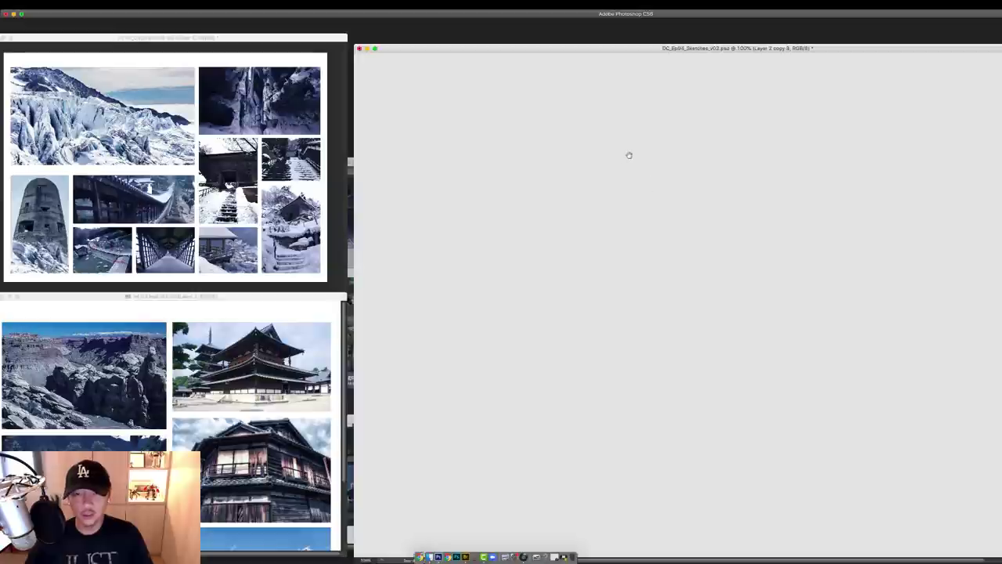
key(Tab)
click(914, 135)
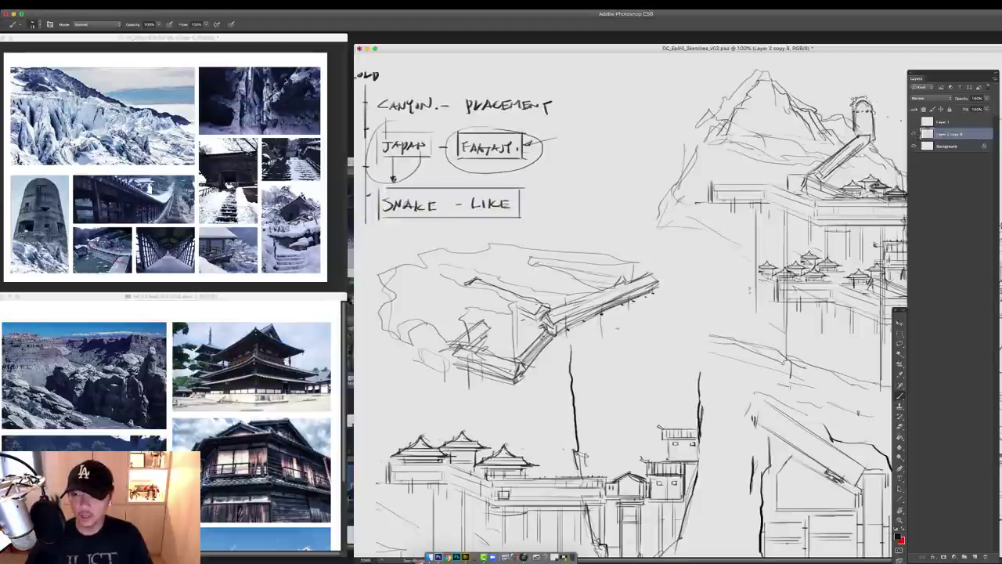
key(super+minus)
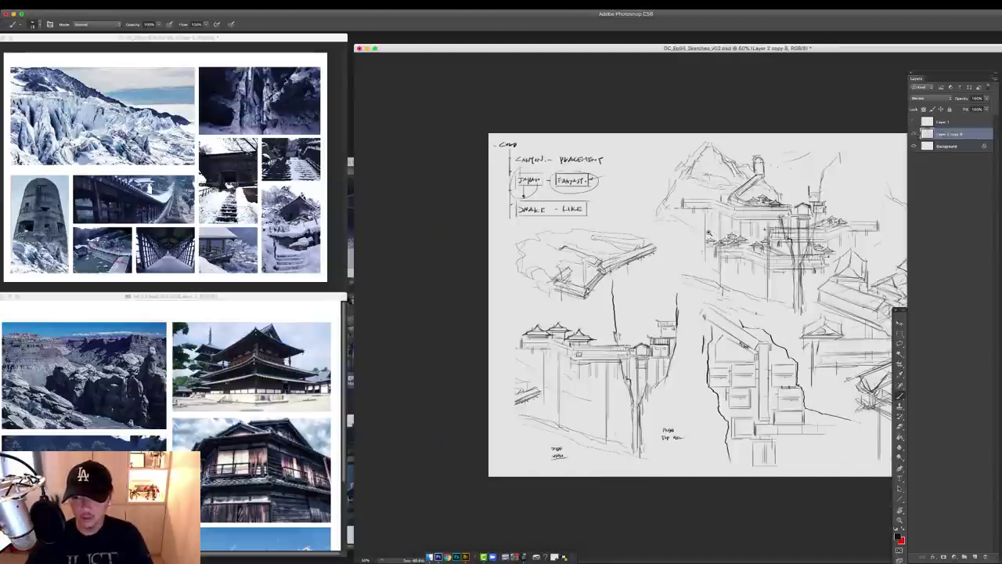
key(super+plus)
click(914, 134)
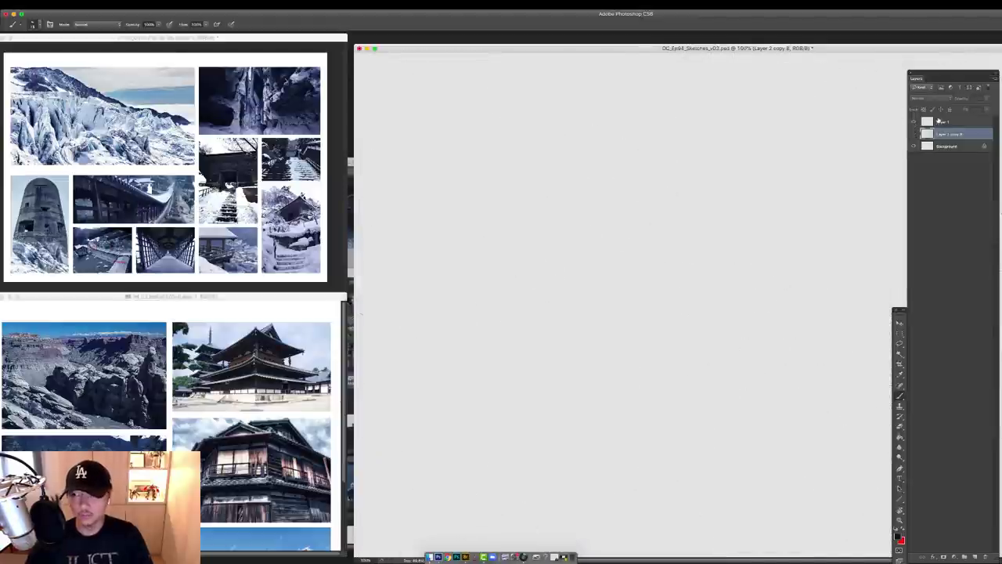
click(939, 121)
Draw two closely spaced vertical parallel lines closed at the lower end, as the top view of a straight walkway roof
drag(551, 149, 551, 293)
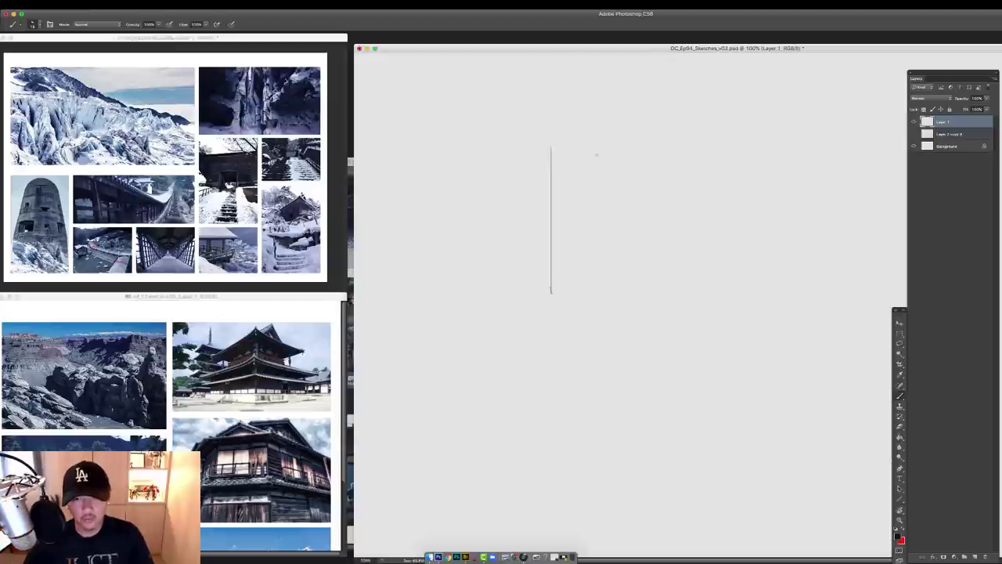
drag(584, 175, 584, 300)
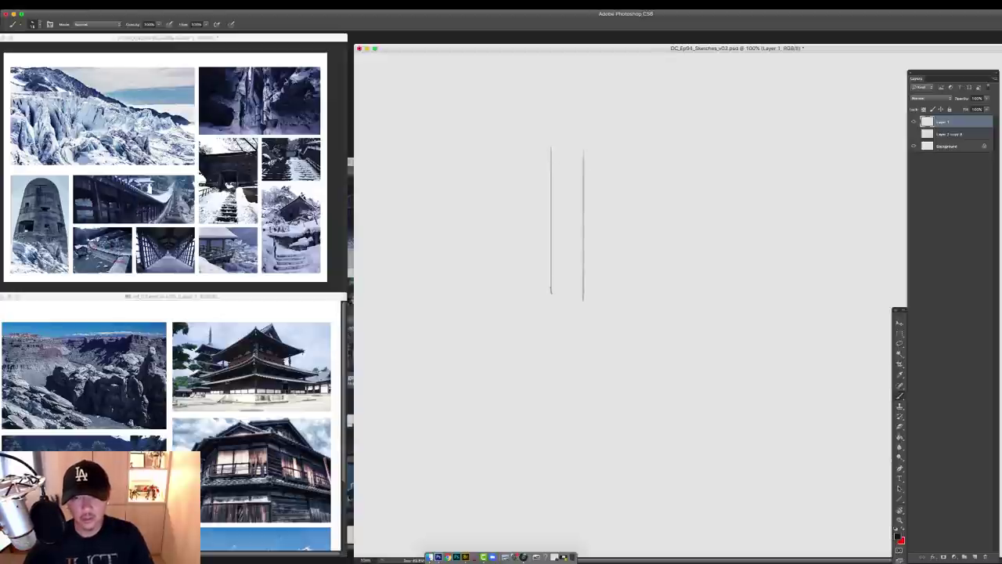
key(super+z)
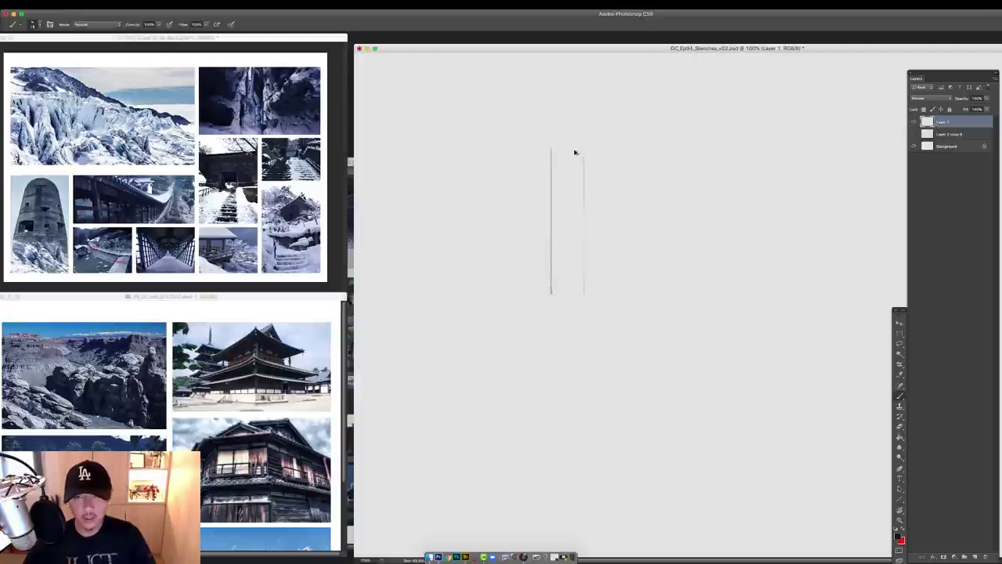
mouse_move(568, 147)
mouse_down()
mouse_move(568, 271)
mouse_move(568, 215)
mouse_up()
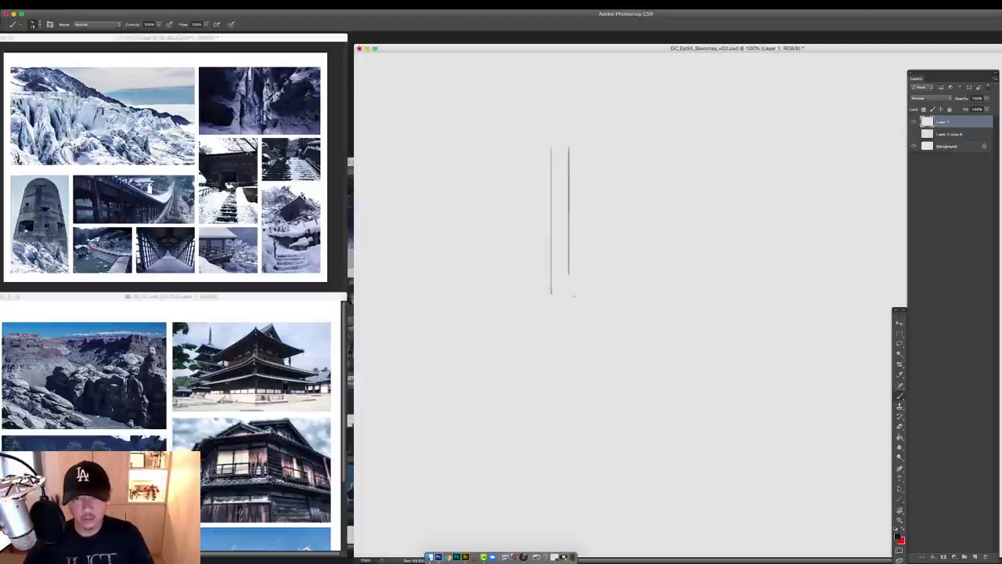
right_click(598, 218)
key(Escape)
mouse_move(551, 151)
mouse_down()
mouse_move(551, 297)
mouse_move(570, 293)
mouse_up()
drag(587, 190, 570, 165)
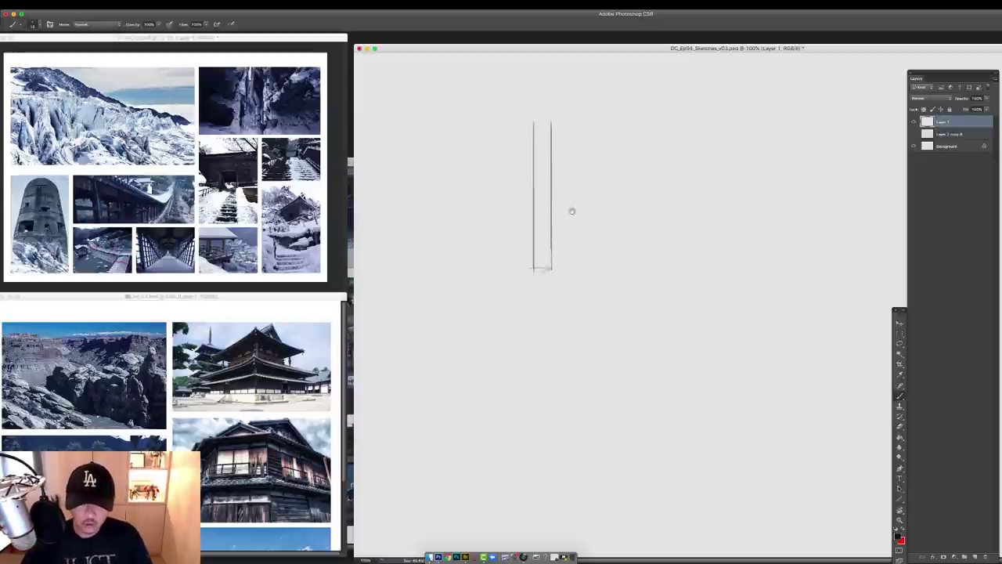
Sketch a second, shorter roof section angling down to the right from the lower end of the vertical one
drag(571, 210, 492, 213)
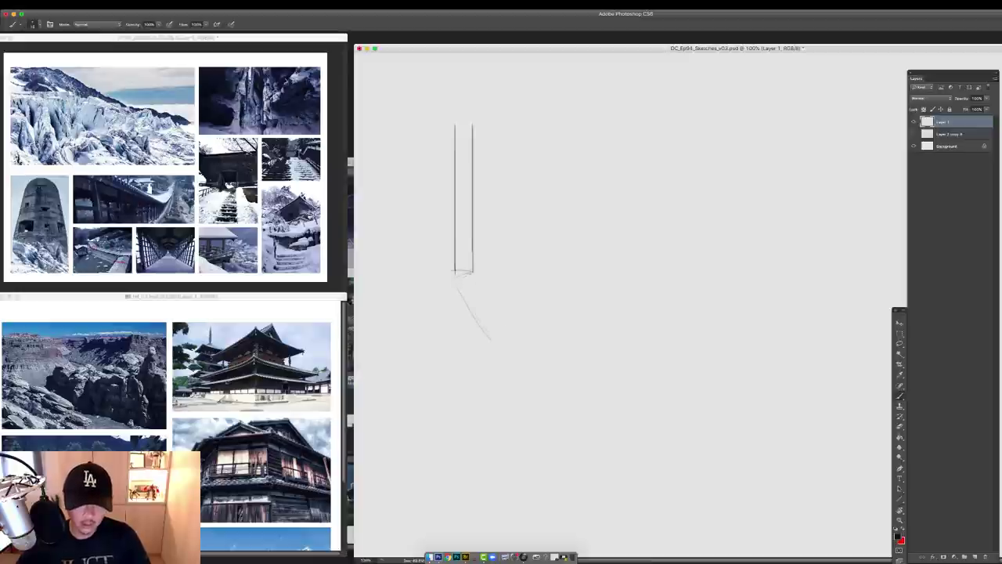
mouse_move(475, 276)
mouse_down()
mouse_move(511, 329)
mouse_move(456, 282)
mouse_up()
mouse_move(458, 284)
mouse_down()
mouse_move(500, 346)
mouse_move(489, 327)
mouse_move(518, 339)
mouse_up()
drag(587, 248, 679, 231)
drag(607, 314, 587, 331)
drag(597, 294, 608, 331)
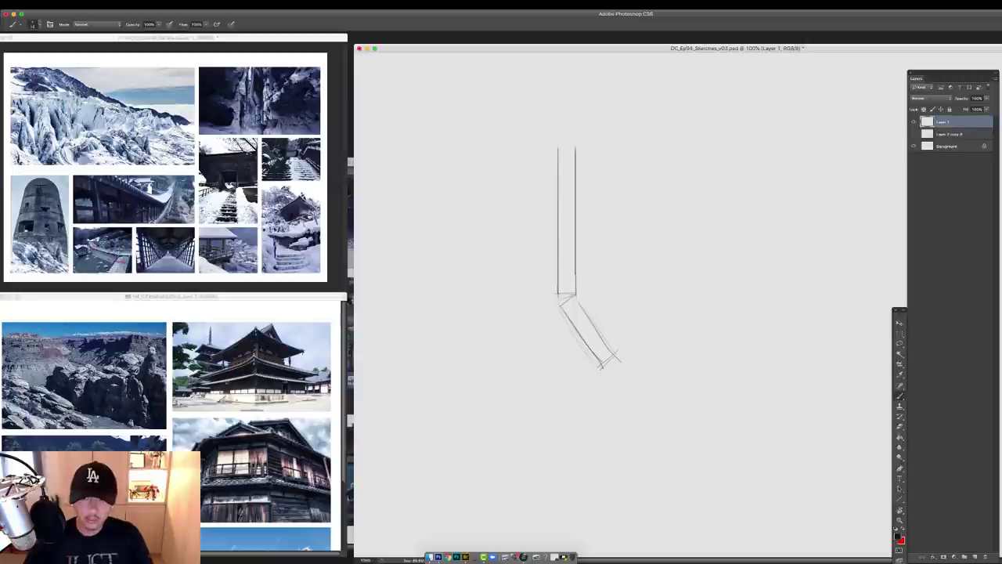
Divide both roof sections with cross lines, one across the angled section and several across the vertical section
mouse_move(555, 220)
mouse_down()
mouse_move(580, 220)
mouse_move(557, 286)
mouse_up()
drag(584, 340, 595, 331)
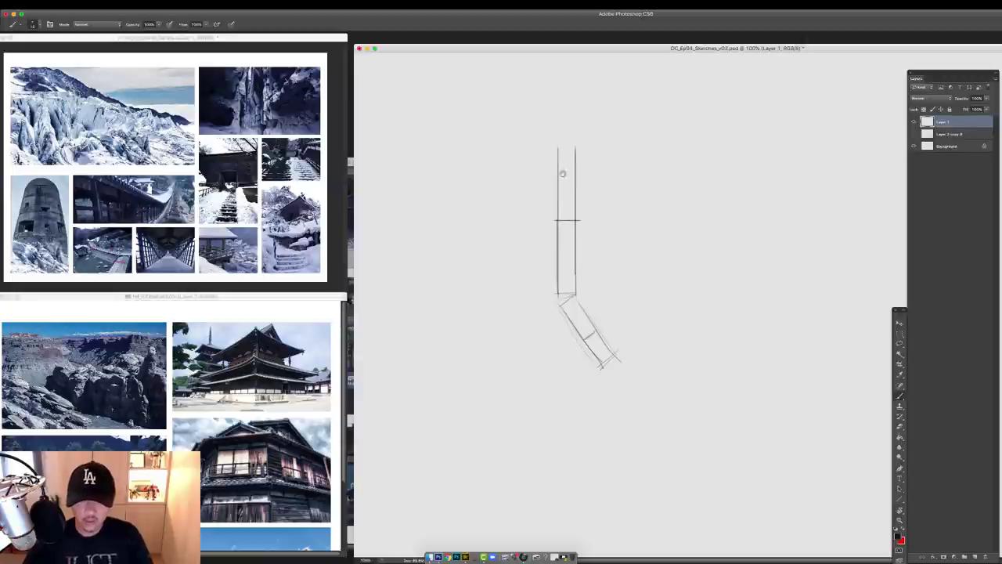
mouse_move(563, 173)
mouse_down()
mouse_move(577, 233)
mouse_move(585, 175)
mouse_up()
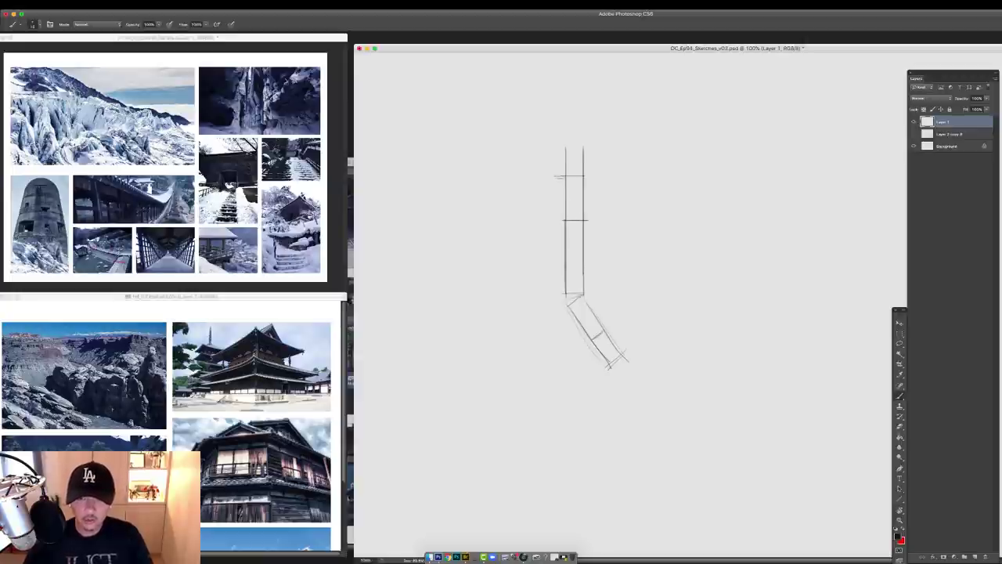
drag(557, 221, 578, 220)
drag(559, 279, 579, 279)
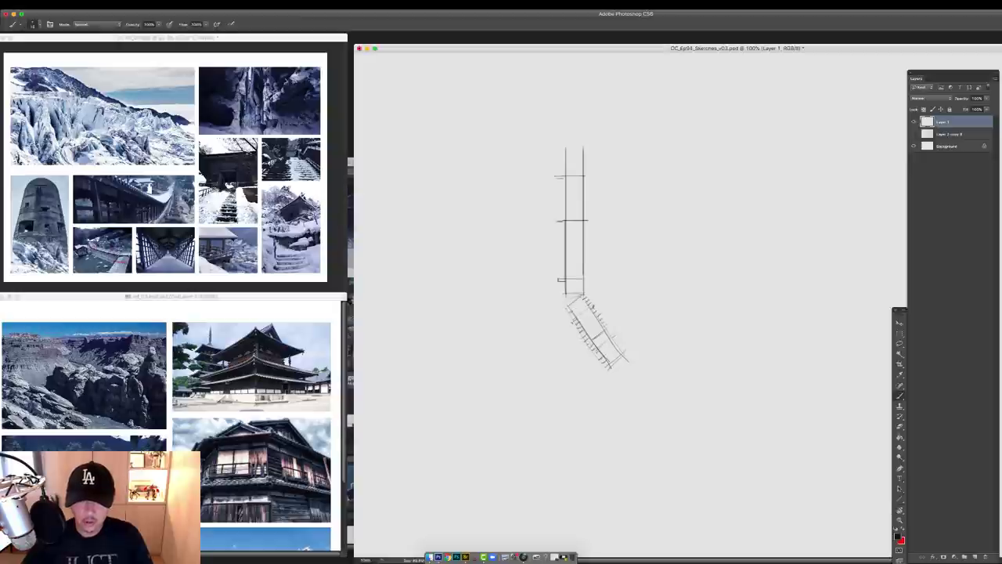
Add short rafter ticks projecting along both long sides of the vertical roof section
drag(613, 306, 625, 306)
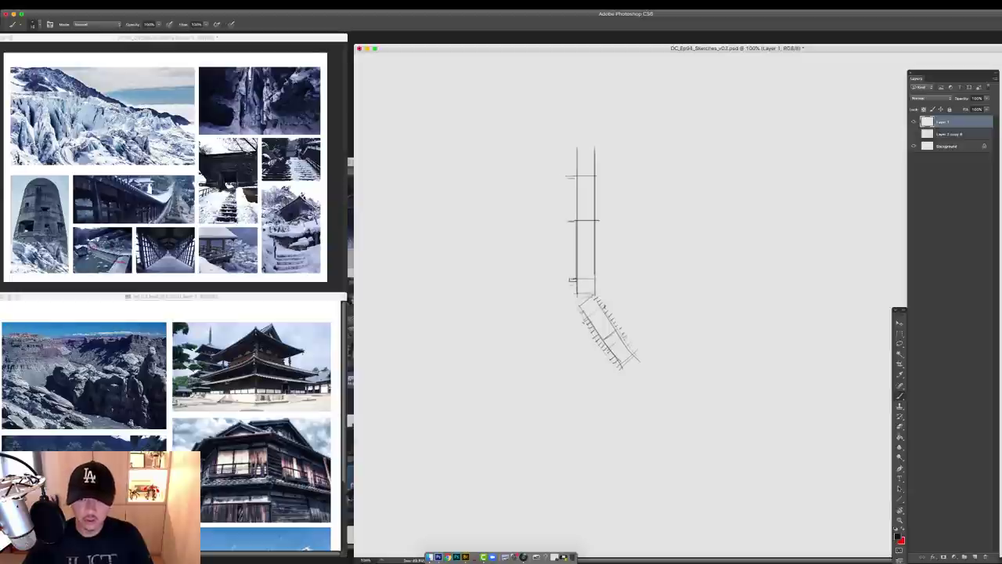
drag(571, 262, 577, 262)
drag(570, 256, 576, 251)
drag(571, 244, 576, 238)
drag(571, 229, 576, 216)
drag(572, 208, 576, 208)
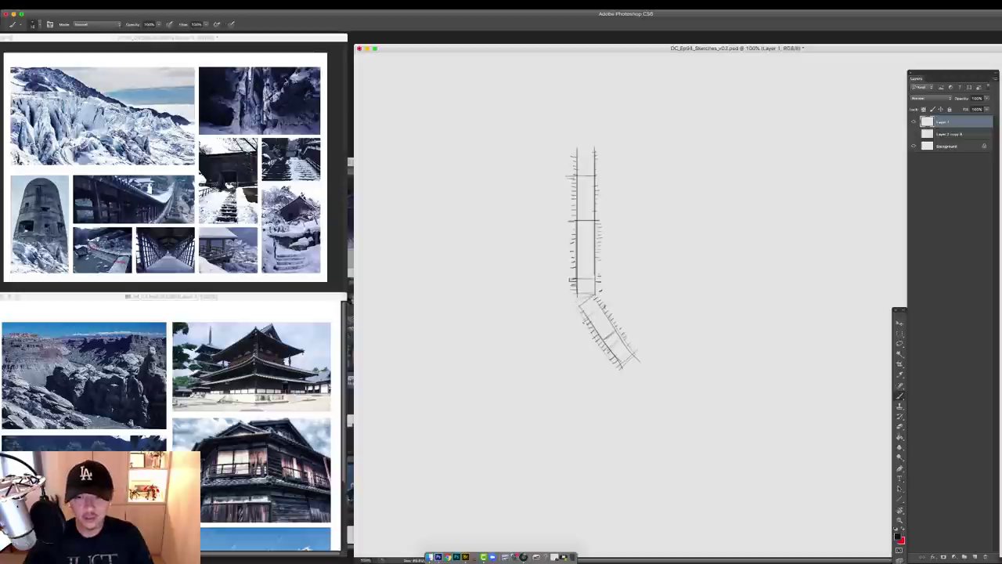
Enlarge the covered-walkway reference photo and draw a centre ridge line down the vertical roof section
click(124, 248)
super+click(124, 247)
drag(84, 250, 242, 194)
click(585, 154)
drag(584, 152, 584, 297)
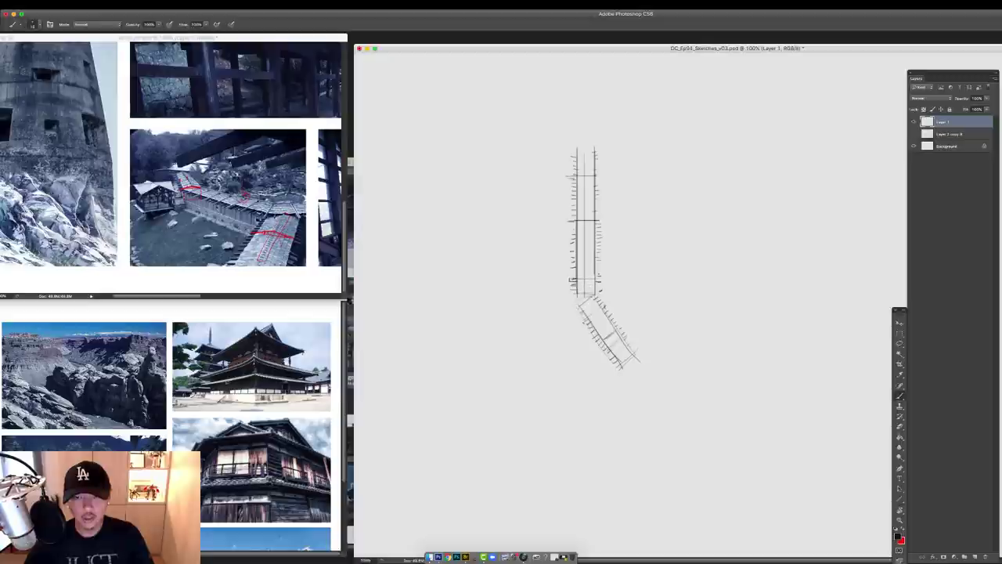
Sketch a ridge line along the angled roof section, close the vertical section's upper end and mark the joint between them
key(f)
key(f)
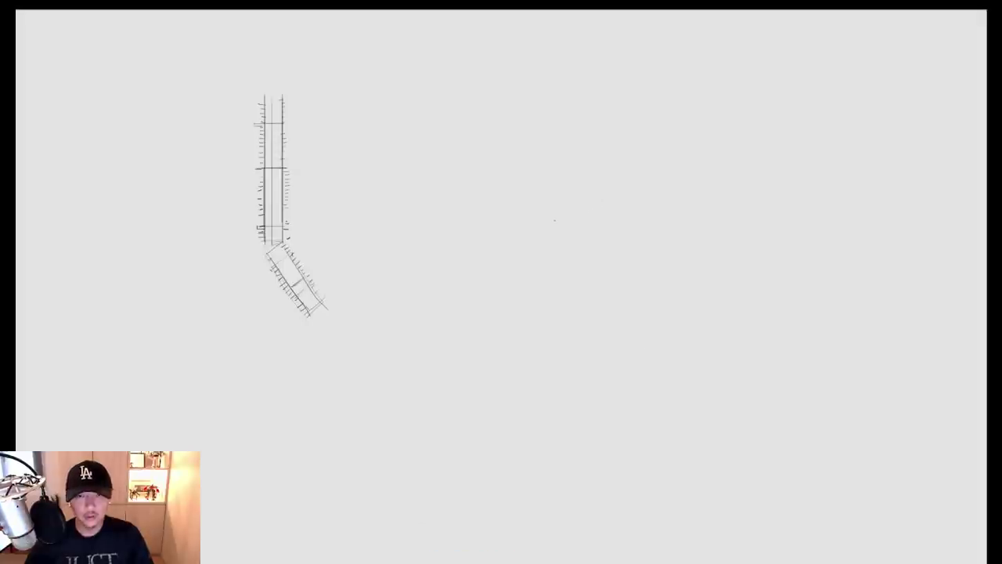
key(f)
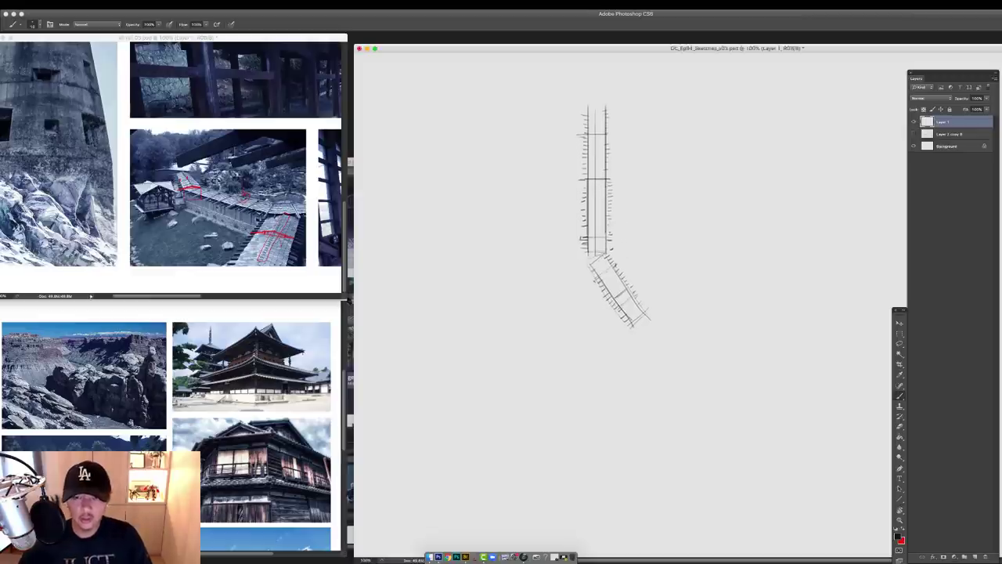
mouse_move(606, 270)
mouse_down()
mouse_move(641, 316)
mouse_move(628, 304)
mouse_move(641, 339)
mouse_up()
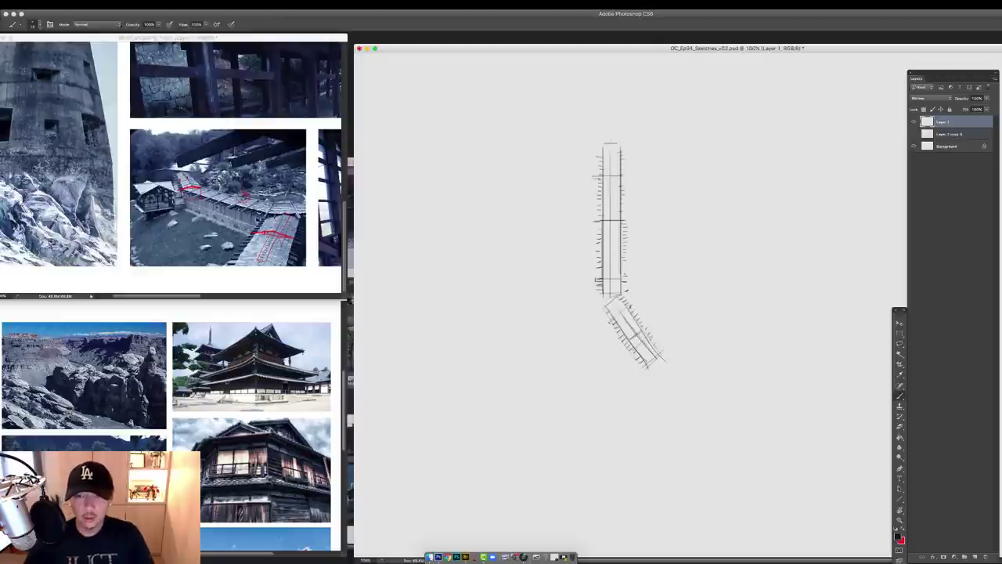
drag(604, 143, 620, 142)
drag(605, 304, 621, 295)
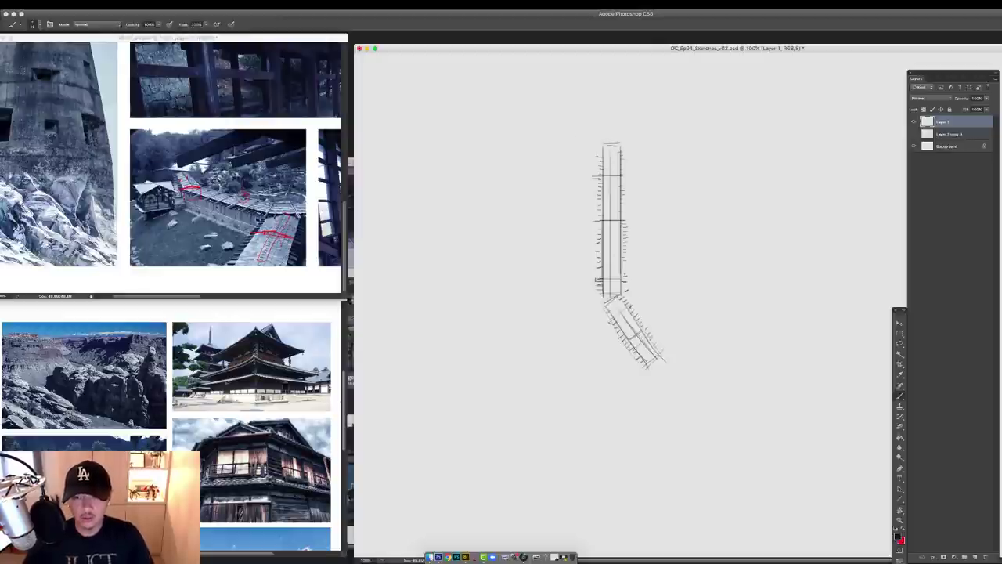
Examine how the tiled roof turns at the bend in the covered-walkway reference photo
scroll(613, 291, up, 3)
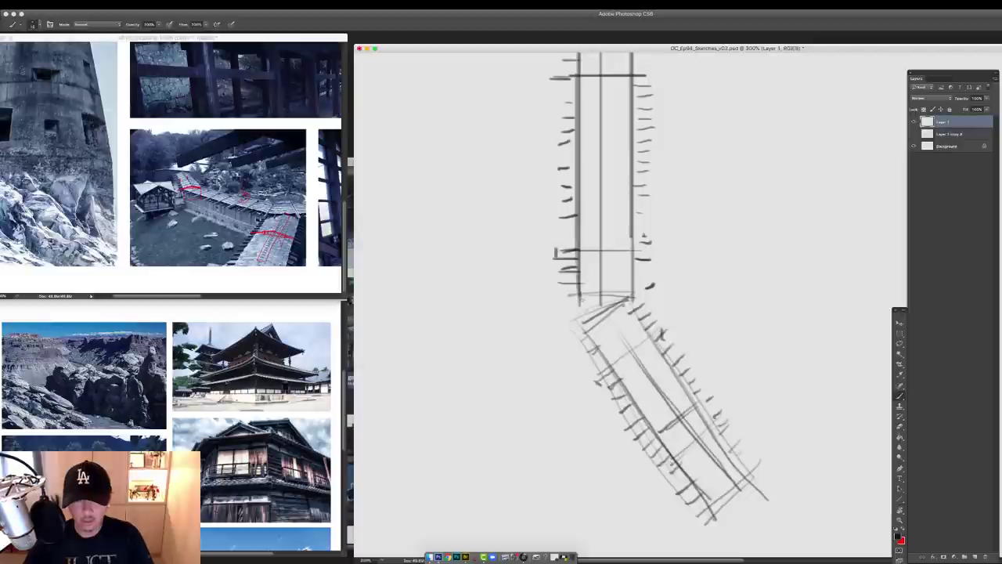
click(269, 219)
scroll(268, 220, up, 4)
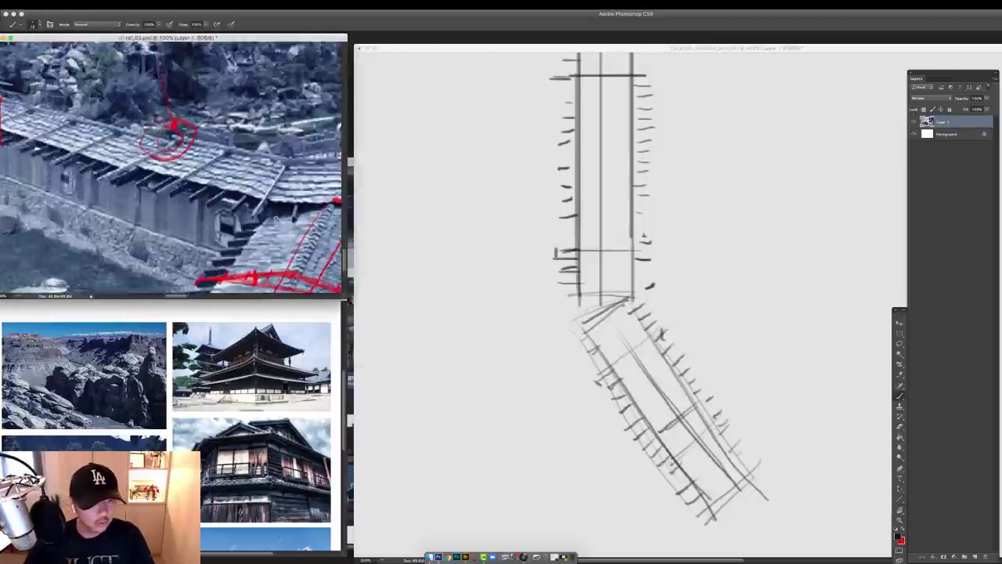
drag(313, 223, 167, 226)
scroll(253, 227, down, 3)
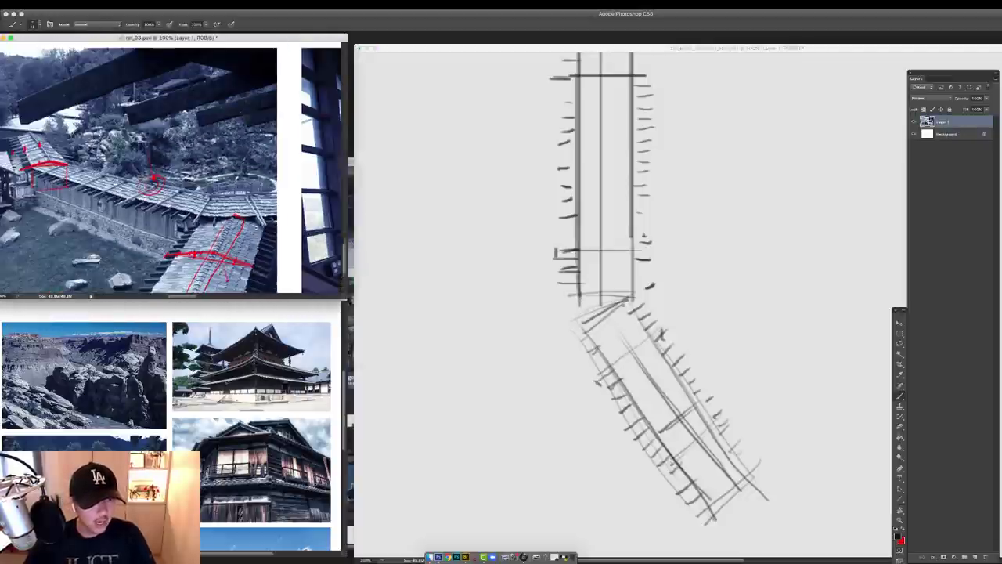
scroll(253, 227, up, 3)
click(586, 304)
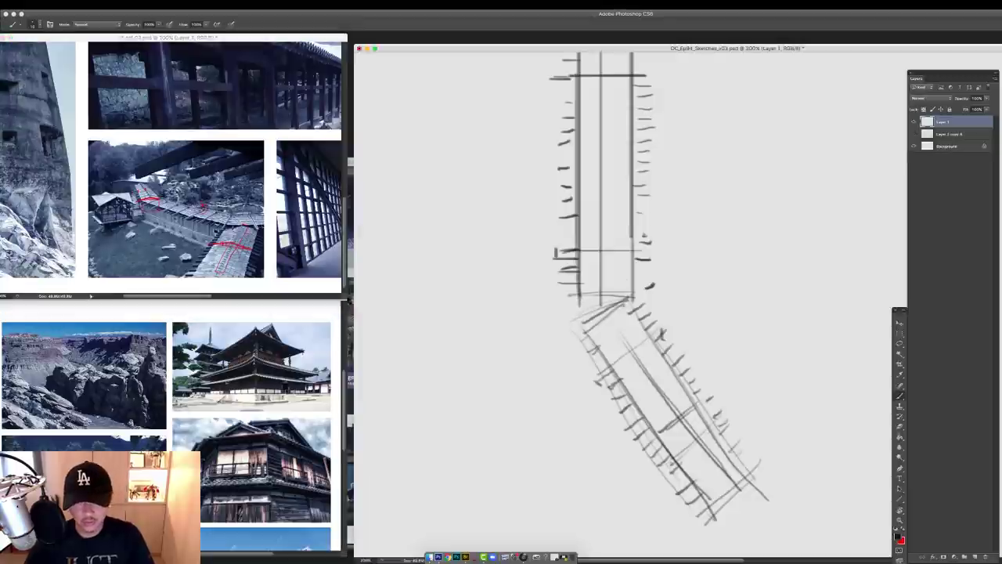
Redraw the joint between the two roof sections as a slanted seam and darken the vertical section's long edges
mouse_move(578, 289)
mouse_down()
mouse_move(578, 328)
mouse_move(624, 327)
mouse_up()
mouse_move(632, 296)
mouse_down()
mouse_move(631, 311)
mouse_move(583, 326)
mouse_up()
drag(582, 323, 593, 336)
drag(631, 301, 633, 310)
mouse_move(580, 285)
mouse_down()
mouse_move(580, 323)
mouse_move(609, 389)
mouse_up()
drag(593, 182, 593, 314)
drag(623, 234, 623, 389)
drag(570, 206, 570, 409)
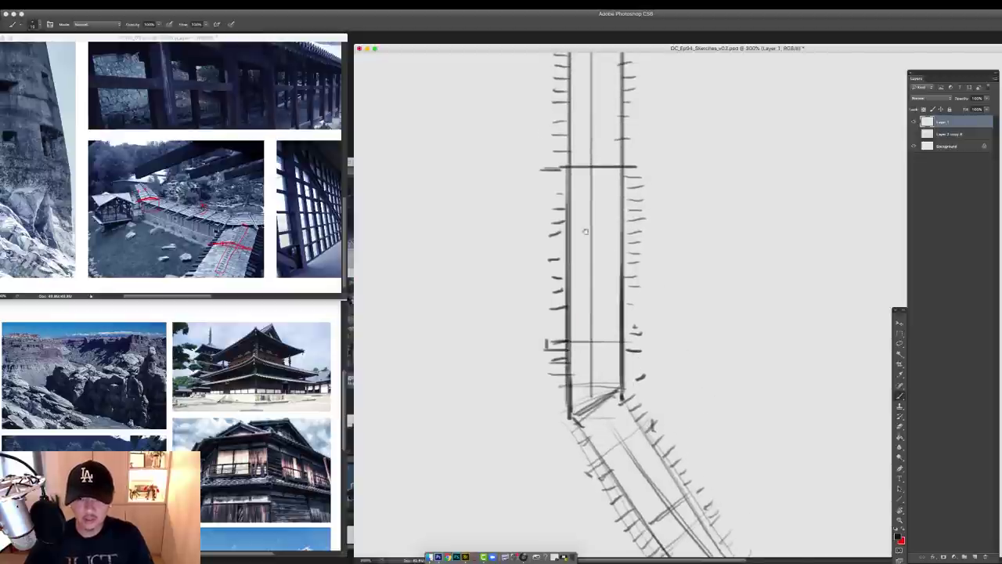
Add more dark rafter ticks along both sides of the vertical roof section's lower half
alt+click(593, 260)
drag(613, 292, 623, 296)
drag(576, 296, 563, 298)
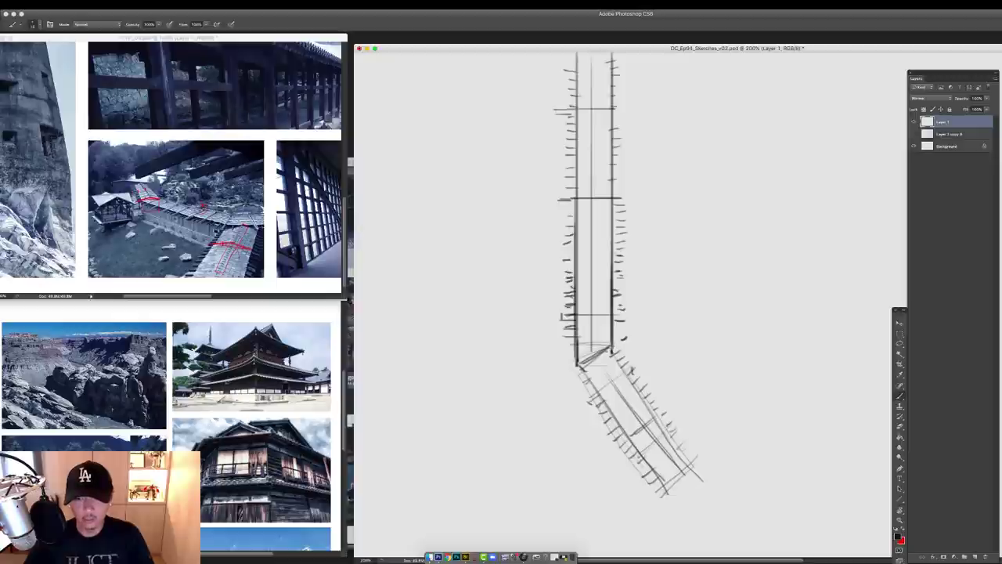
drag(614, 239, 623, 241)
drag(613, 249, 626, 252)
drag(575, 227, 564, 229)
drag(575, 237, 564, 240)
alt+click(617, 241)
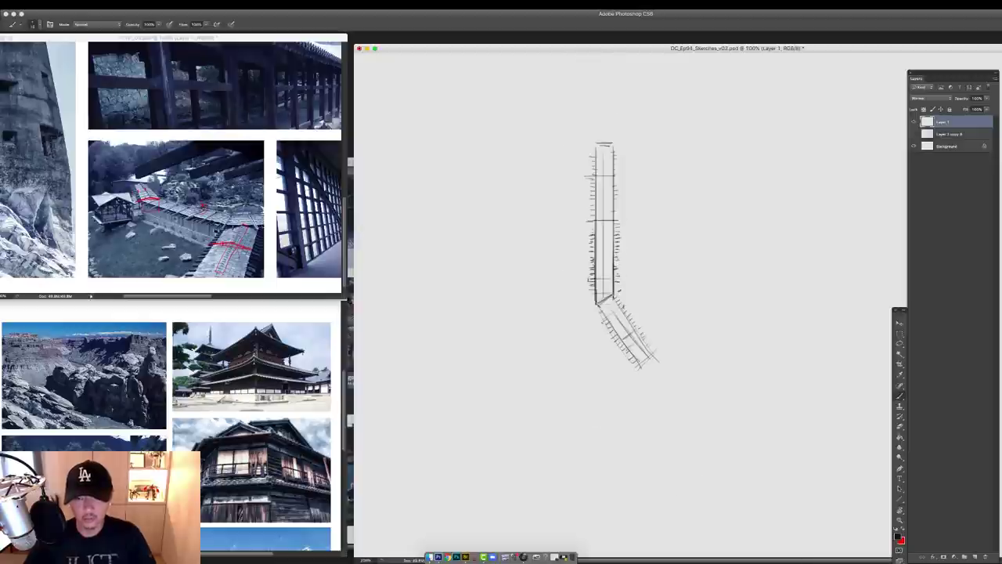
Redraw the angled roof section's ridge line along its middle, with the canvas rotated so the section lies nearly horizontal
super+click(632, 352)
drag(578, 294, 620, 356)
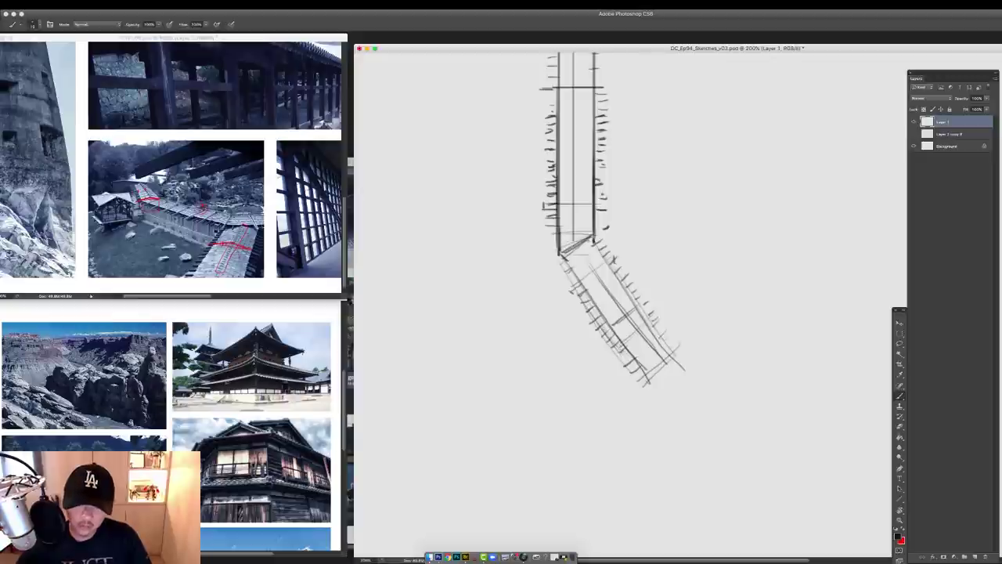
drag(570, 58, 615, 221)
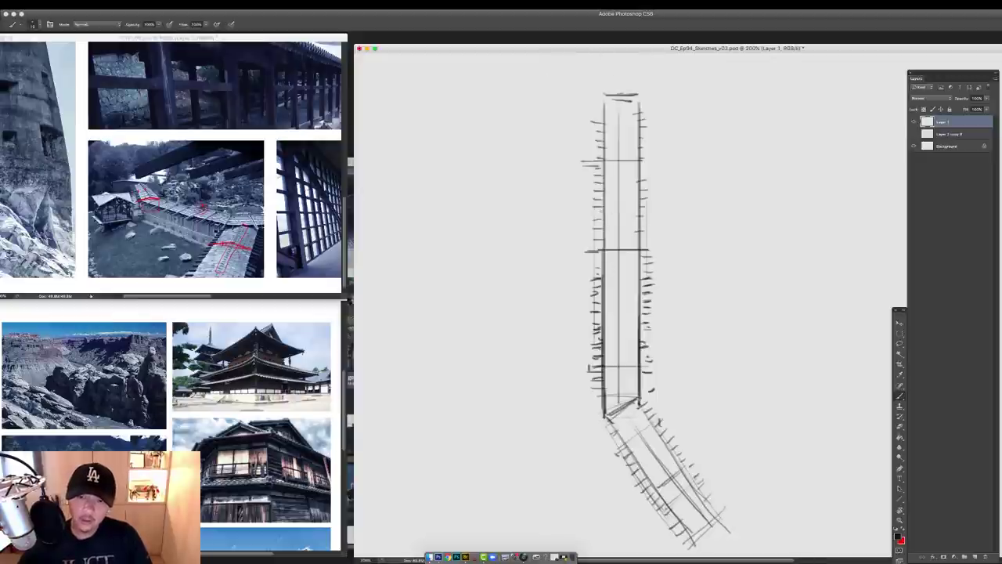
key(super+minus)
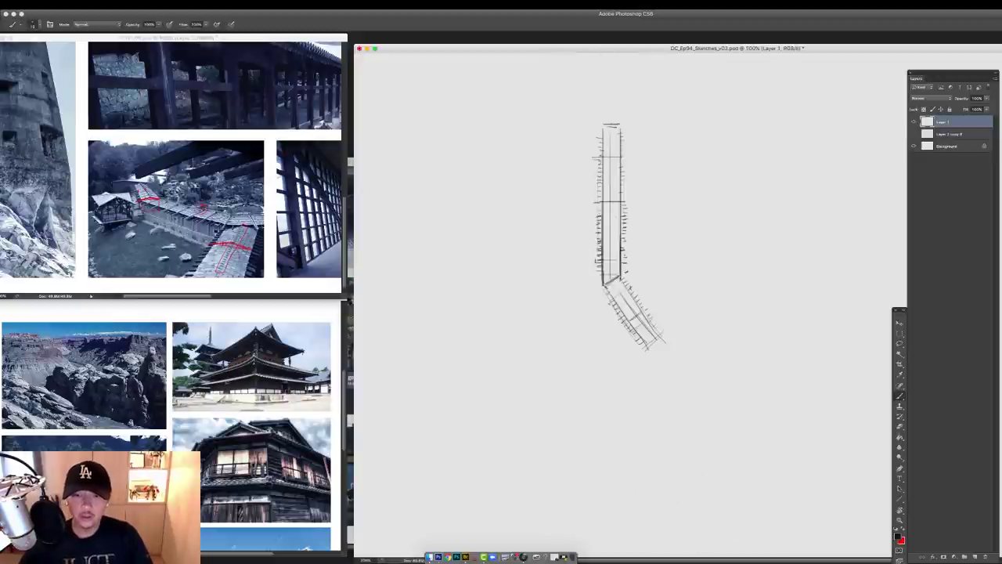
key(r)
mouse_move(626, 258)
mouse_down()
mouse_move(645, 287)
mouse_move(562, 338)
mouse_move(660, 339)
mouse_up()
key(super+plus)
drag(718, 365, 645, 260)
key(b)
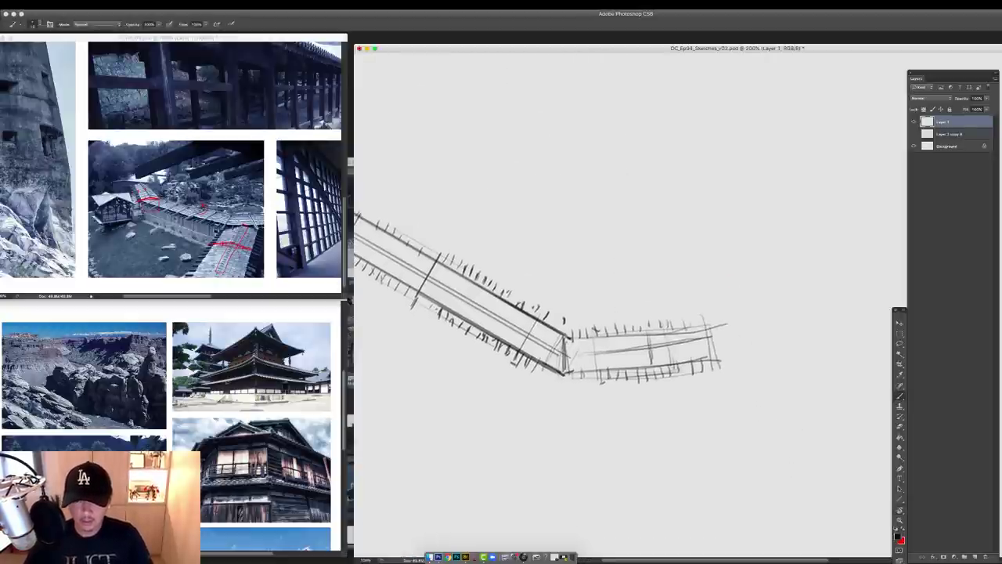
drag(581, 357, 702, 341)
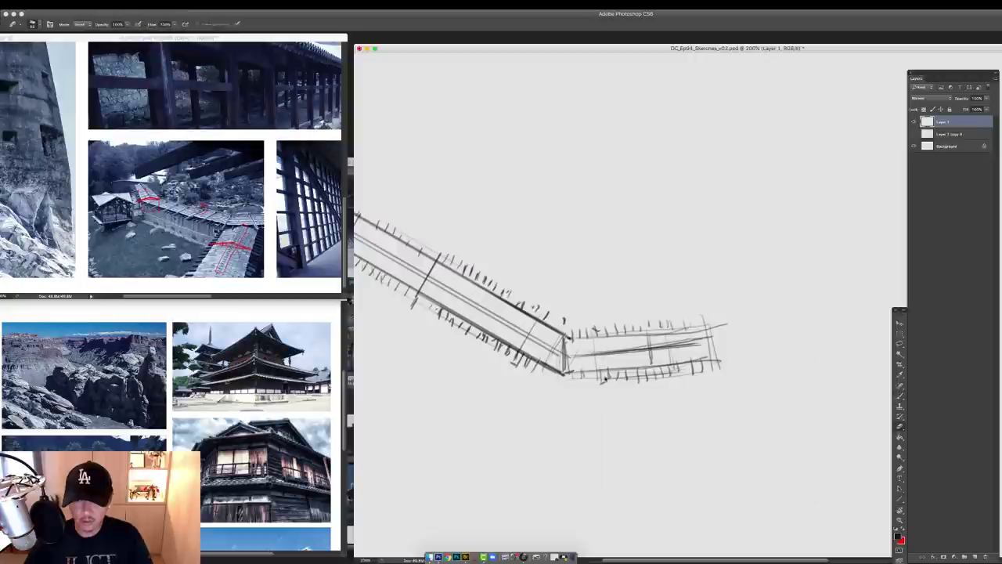
Erase the stray ridge line from the angled roof section, retrace the new one and return the canvas rotation to 0°
right_click(605, 379)
click(633, 414)
drag(581, 355, 709, 337)
key(b)
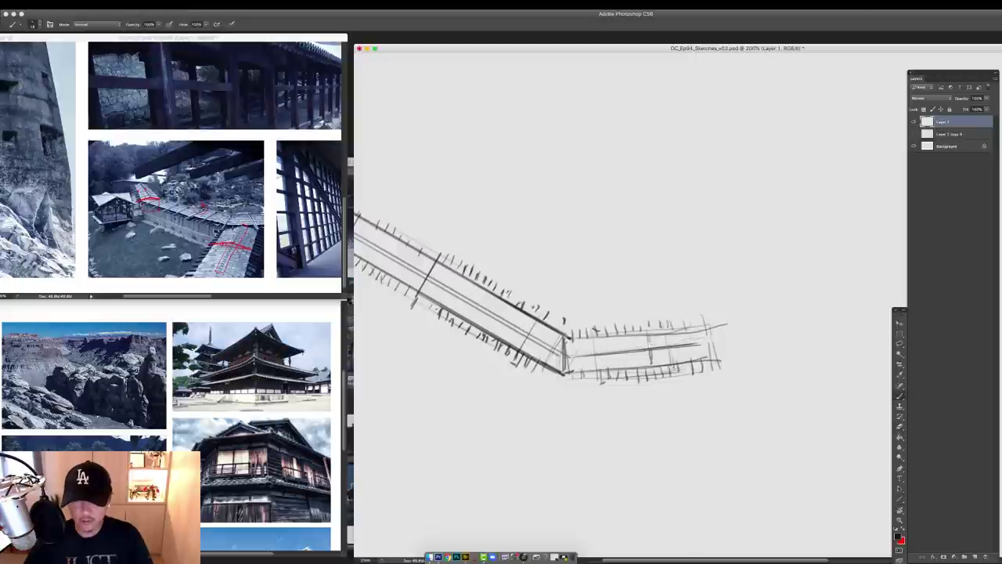
drag(590, 355, 715, 345)
key(r)
mouse_move(762, 362)
mouse_down()
mouse_move(705, 454)
mouse_move(755, 377)
mouse_up()
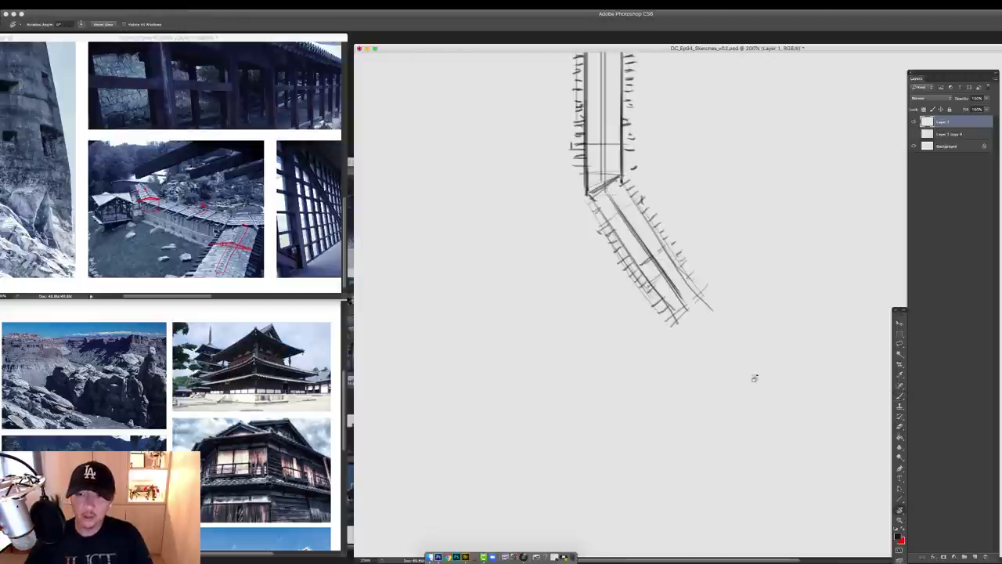
Darken the rafter ticks and edges along both sides of the vertical roof section's top part
key(super+0)
key(super+plus)
drag(590, 229, 661, 325)
key(b)
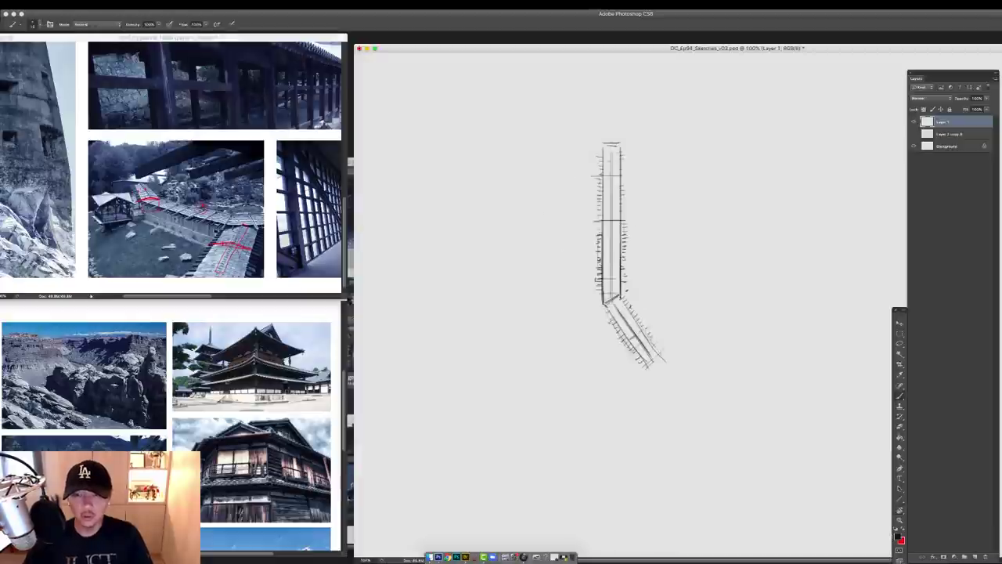
mouse_move(602, 147)
mouse_down()
mouse_move(602, 179)
mouse_move(621, 177)
mouse_move(603, 188)
mouse_up()
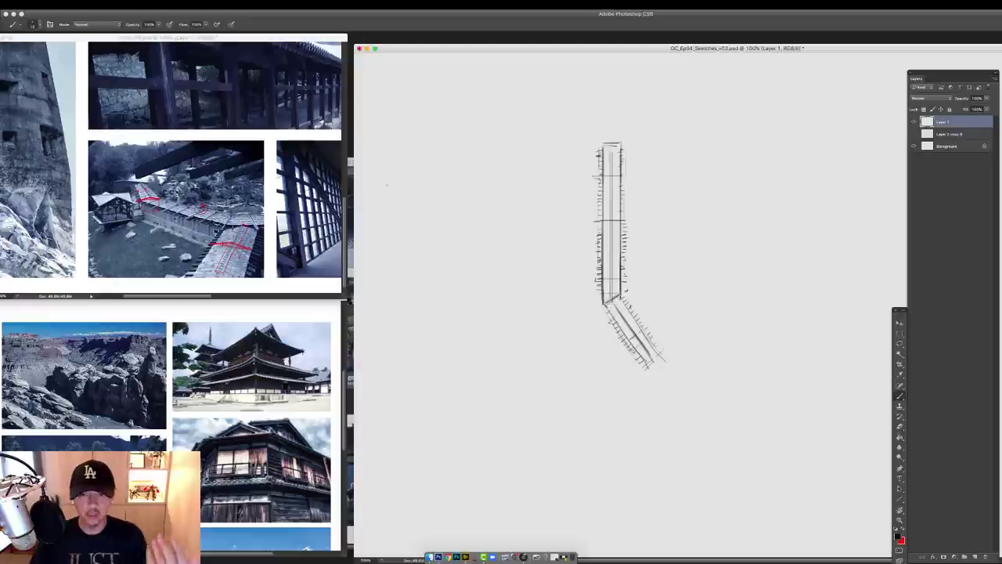
drag(621, 174, 599, 174)
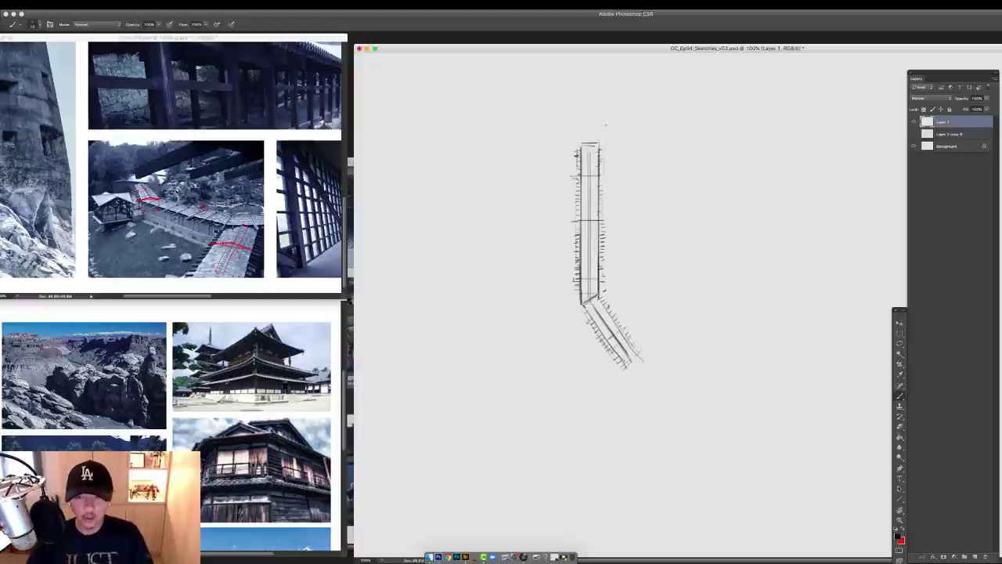
drag(613, 230, 629, 227)
drag(629, 226, 632, 267)
alt+click(622, 227)
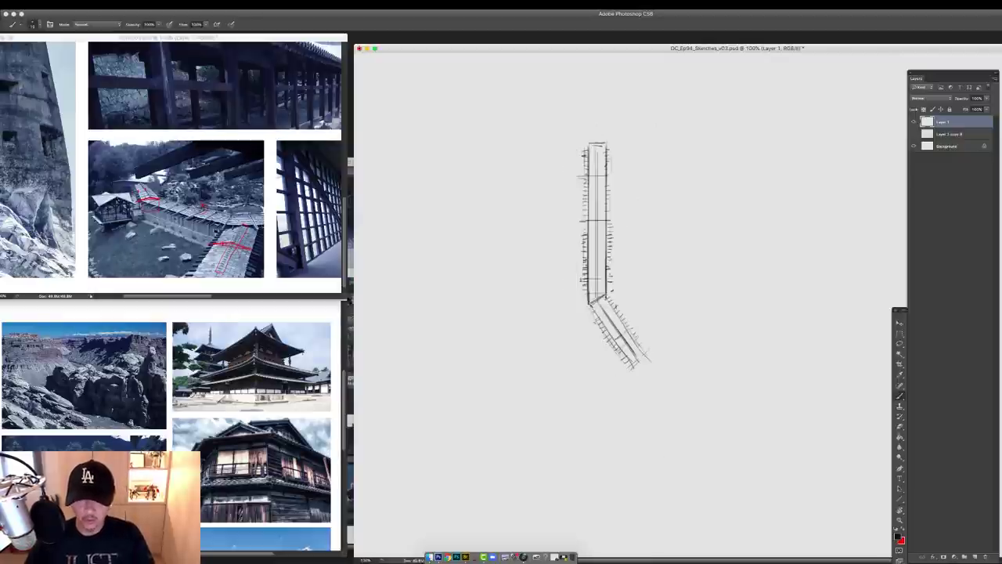
Select the whole bent walkway sketch and duplicate it onto its own layer as a movable copy
key(m)
drag(574, 127, 688, 389)
key(v)
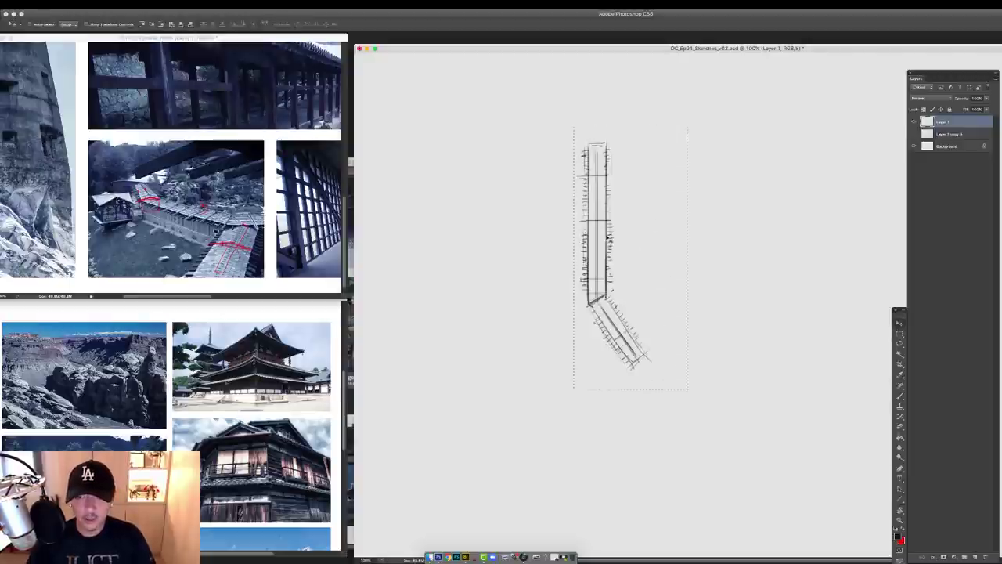
key(ctrl+j)
drag(613, 233, 548, 232)
Rotate the copied walkway so its long section runs diagonally past the angled section's lower end, and merge it into the sketch layer
key(ctrl+t)
mouse_move(639, 127)
mouse_down()
mouse_move(652, 194)
mouse_move(673, 234)
mouse_move(626, 121)
mouse_move(659, 126)
mouse_move(599, 94)
mouse_move(644, 110)
mouse_move(540, 86)
mouse_move(603, 109)
mouse_move(707, 340)
mouse_move(803, 282)
mouse_move(805, 293)
mouse_move(729, 190)
mouse_up()
drag(682, 299, 705, 272)
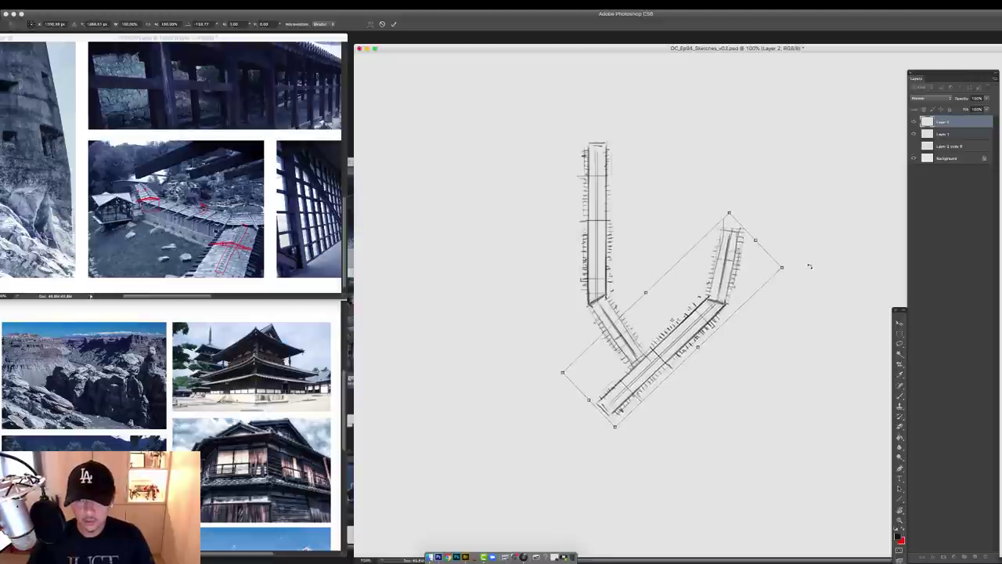
drag(809, 266, 808, 273)
key(Return)
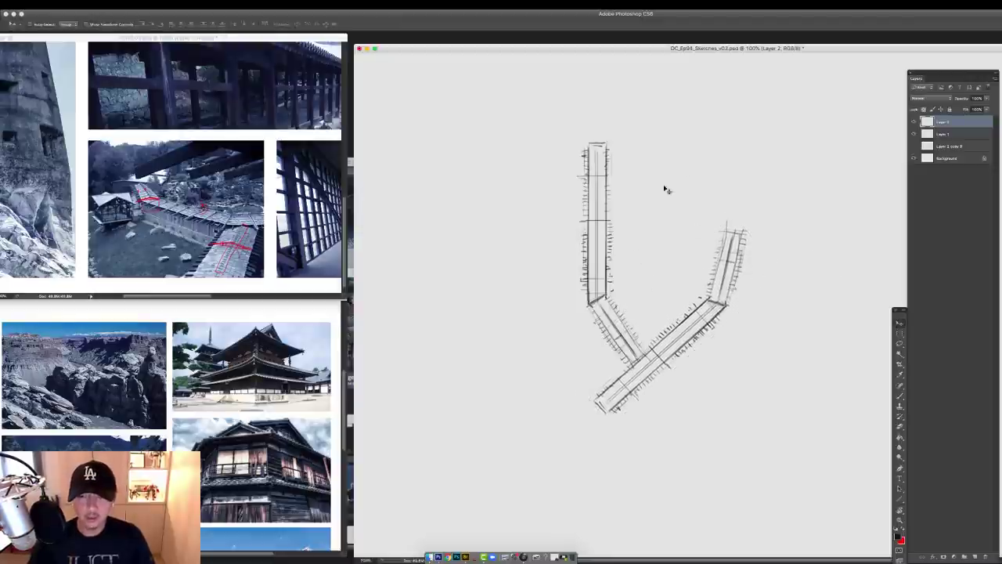
key(super+e)
Sketch a small hipped-roof building in top view against the vertical walkway's outer side, with nested rectangles, corner hips and darkened edges
super+click(593, 238)
scroll(571, 218, up, 2)
key(b)
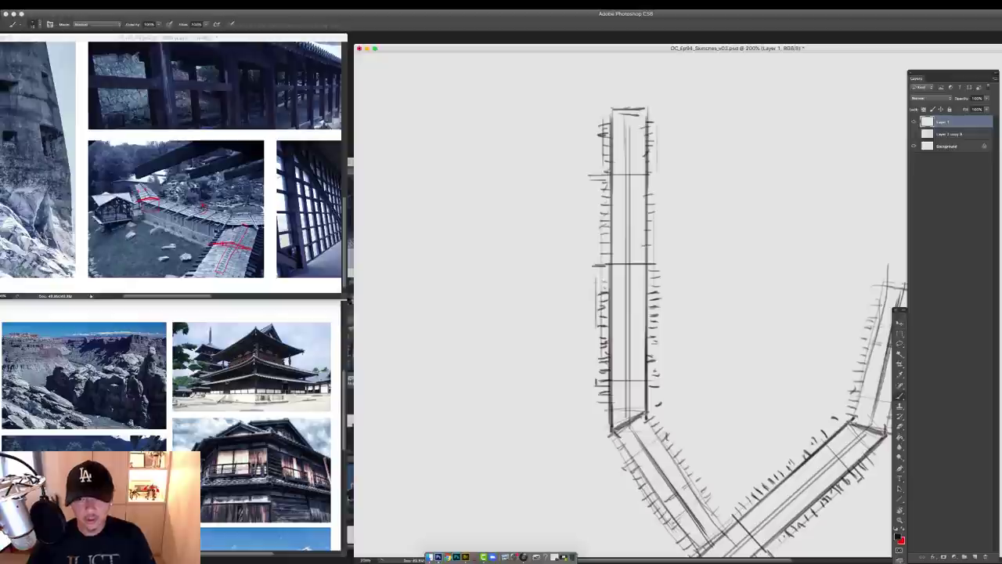
drag(580, 276, 533, 278)
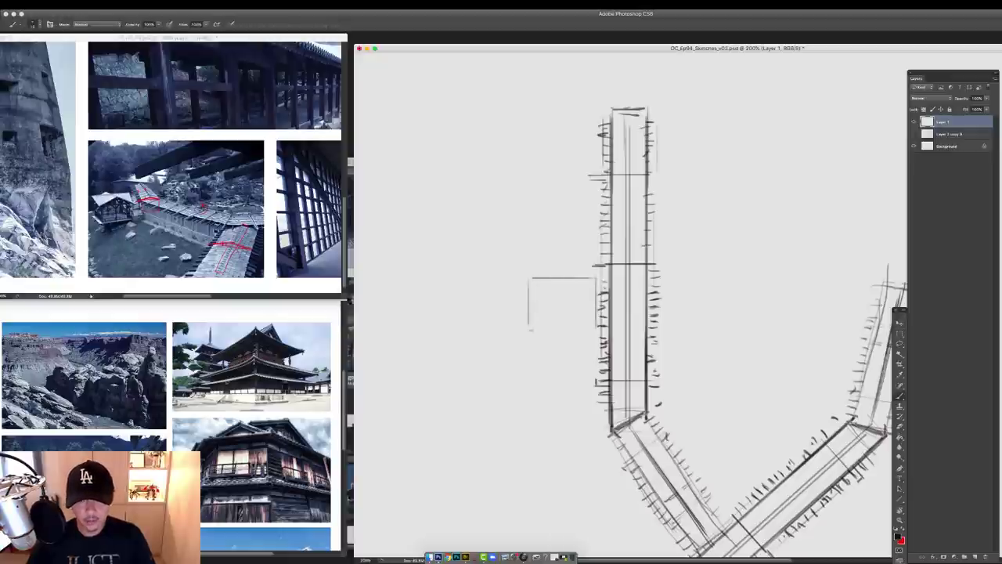
drag(530, 330, 595, 330)
mouse_move(582, 294)
mouse_down()
mouse_move(538, 293)
mouse_move(545, 312)
mouse_move(551, 302)
mouse_up()
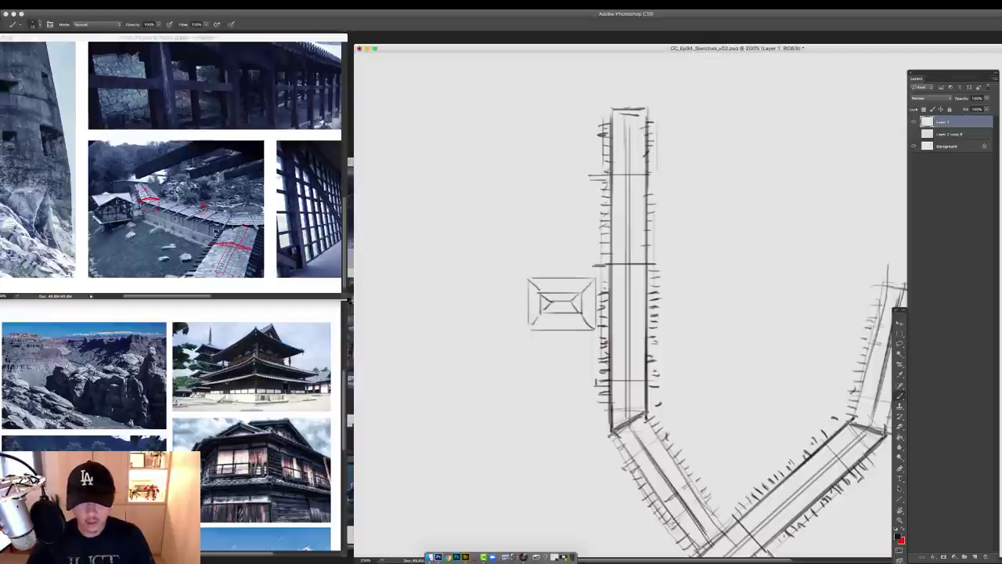
drag(606, 272, 600, 326)
mouse_move(598, 280)
mouse_down()
mouse_move(599, 332)
mouse_move(537, 277)
mouse_move(527, 332)
mouse_move(592, 328)
mouse_up()
Select the small hipped-roof building and scale it up so it still adjoins the vertical walkway
key(m)
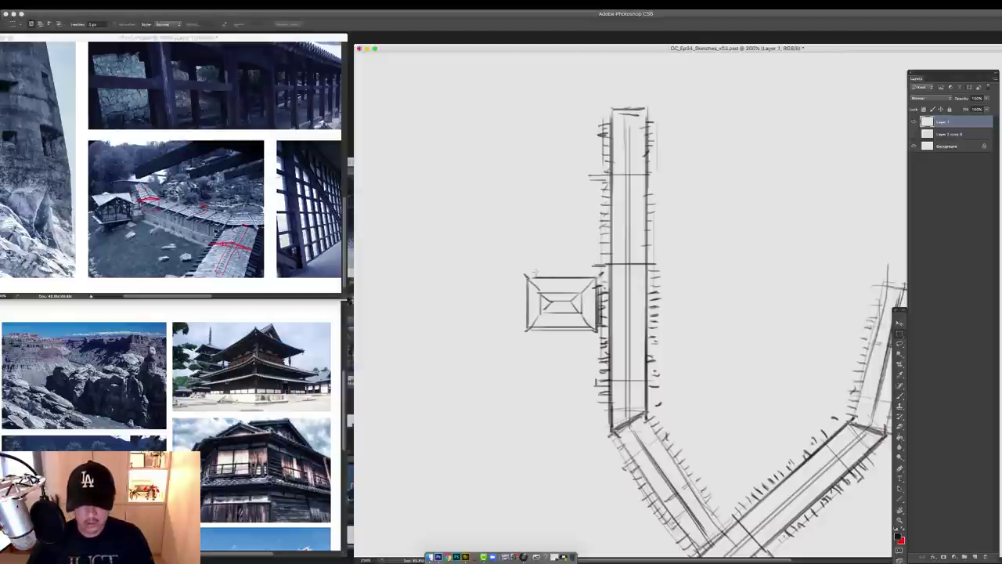
drag(511, 261, 604, 350)
key(super+t)
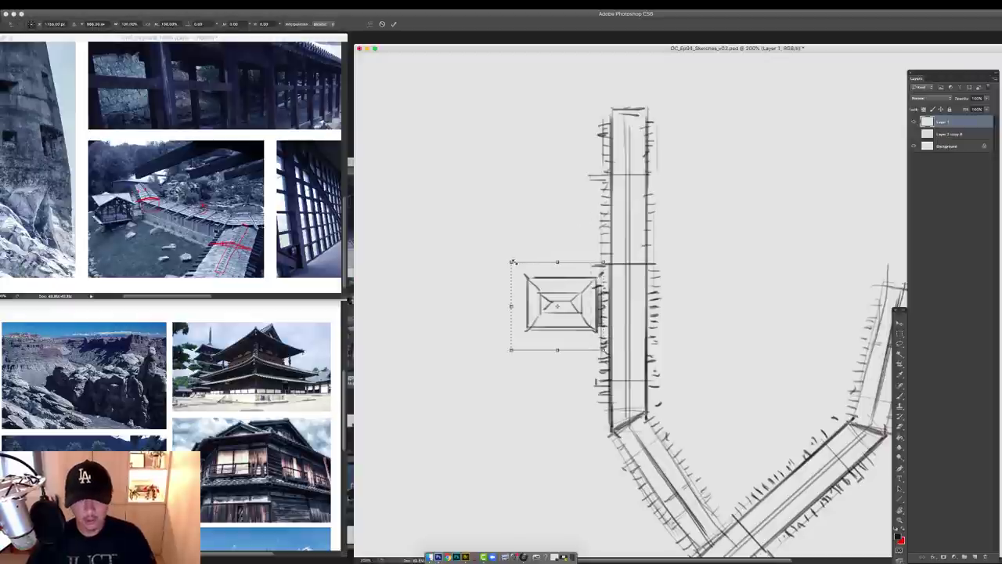
drag(510, 262, 462, 216)
drag(556, 268, 553, 285)
key(Return)
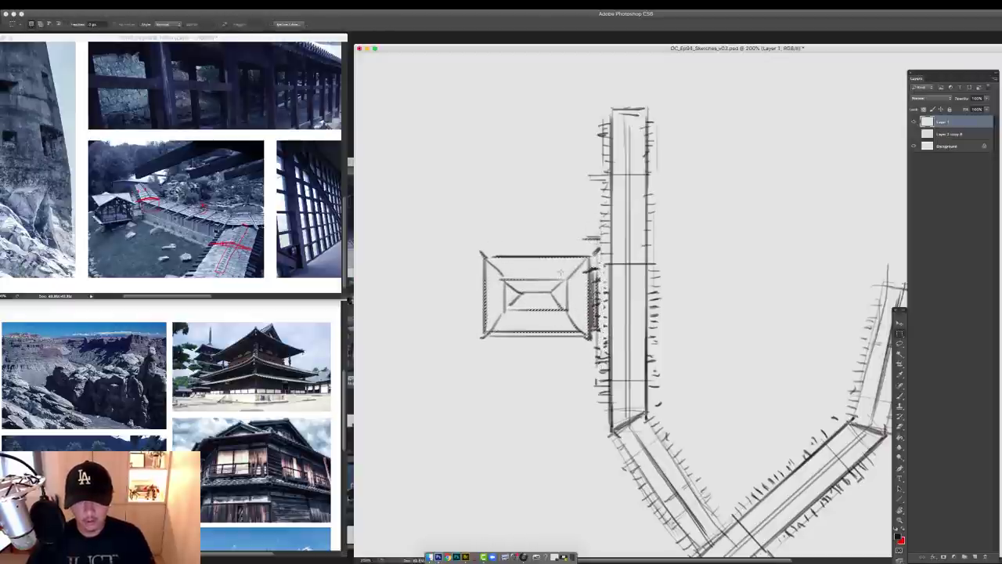
Mark a small dot inside the vertical roof section, level with the hipped-roof building
key(b)
key(super+equal)
click(617, 288)
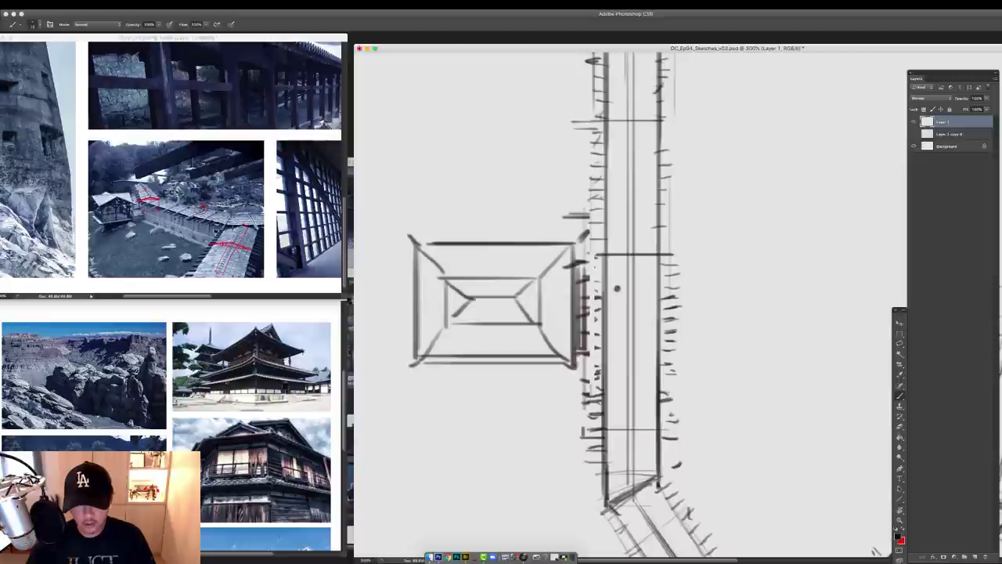
key(super+z)
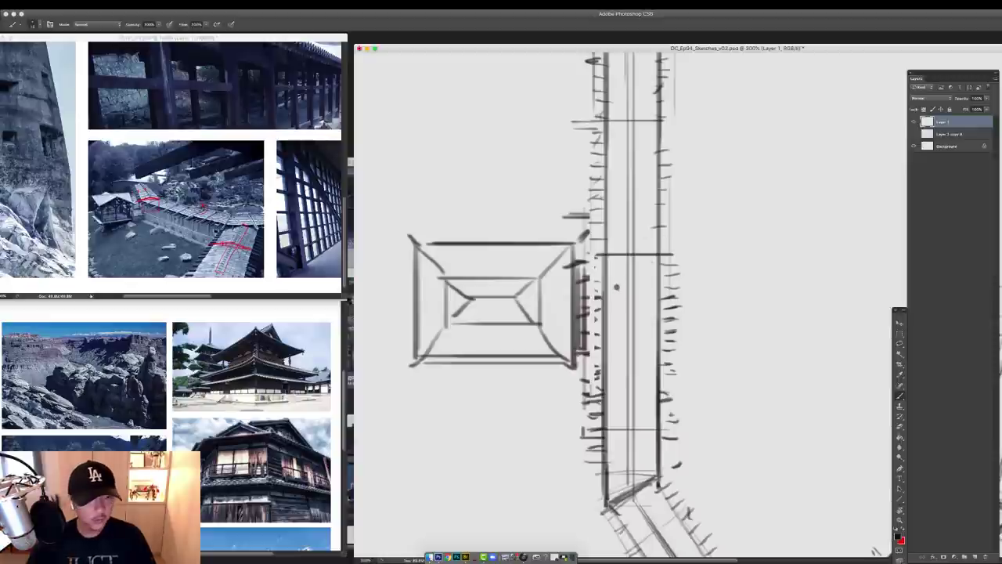
Examine the walkway interior references and enlarge the ref_02 photo of the covered corridor with hanging lanterns
click(251, 188)
drag(250, 188, 103, 192)
click(173, 360)
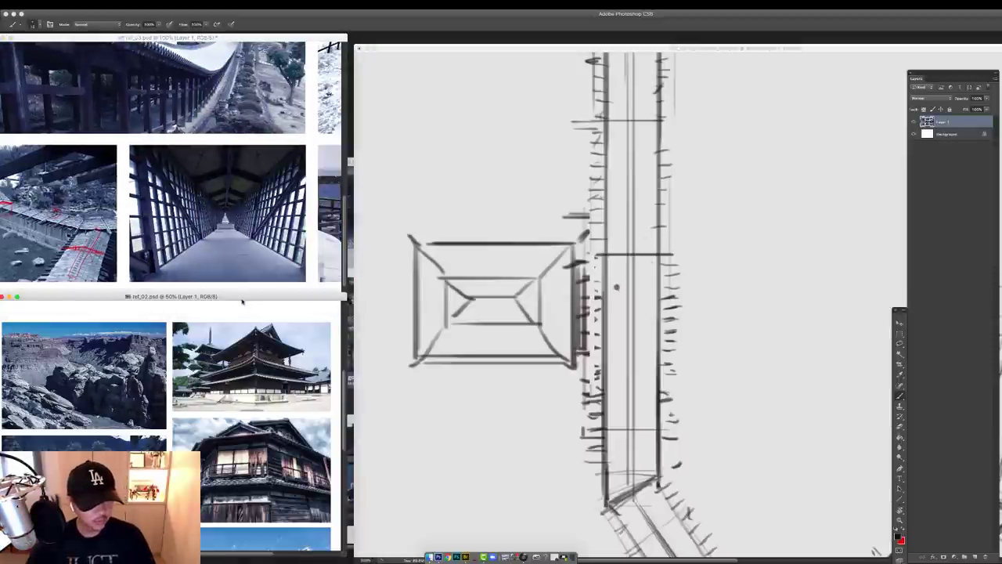
drag(243, 299, 331, 223)
drag(148, 391, 288, 301)
key(super+plus)
key(super+plus)
key(super+plus)
drag(106, 462, 307, 290)
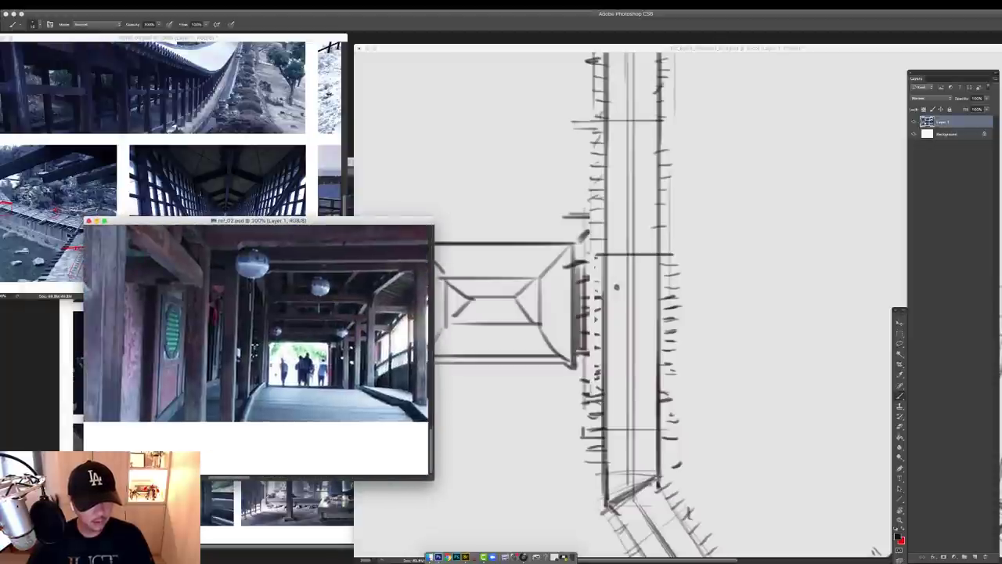
mouse_move(366, 221)
mouse_down()
mouse_move(280, 275)
mouse_move(285, 293)
mouse_up()
click(528, 212)
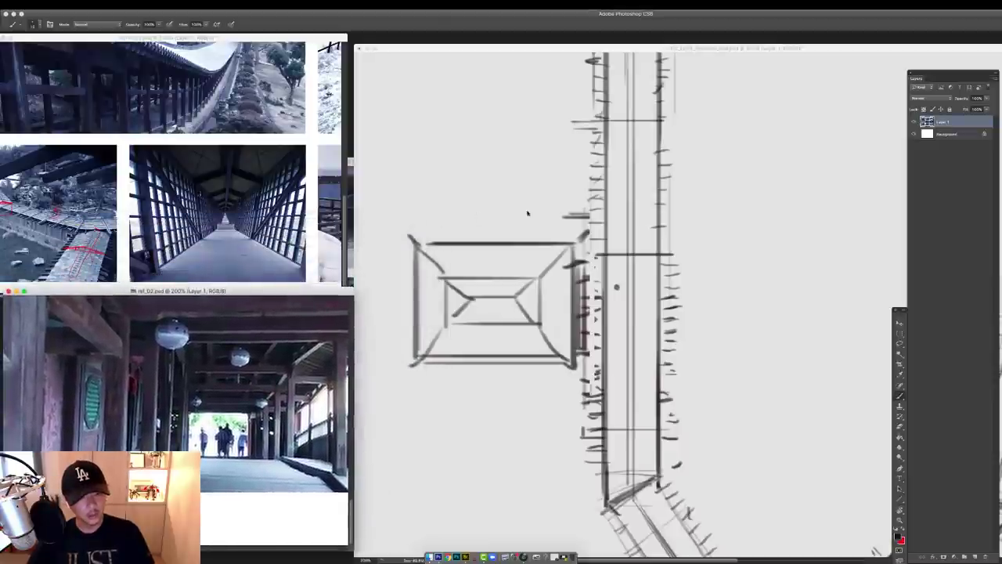
Place small dots inside the vertical, angled and copied roof sections along the length of the walkway
key(ctrl+j)
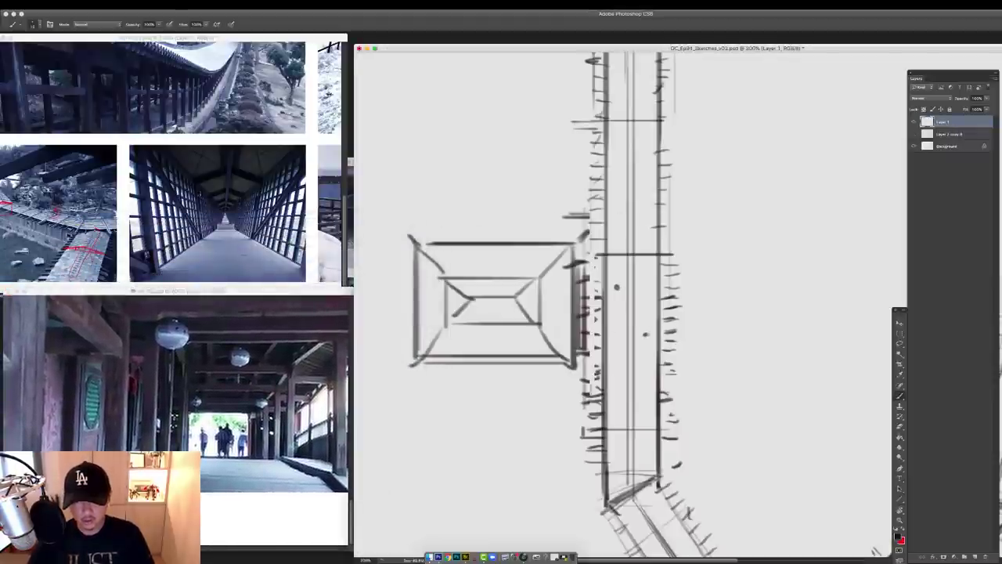
drag(644, 345, 620, 127)
click(668, 344)
drag(667, 345, 508, 256)
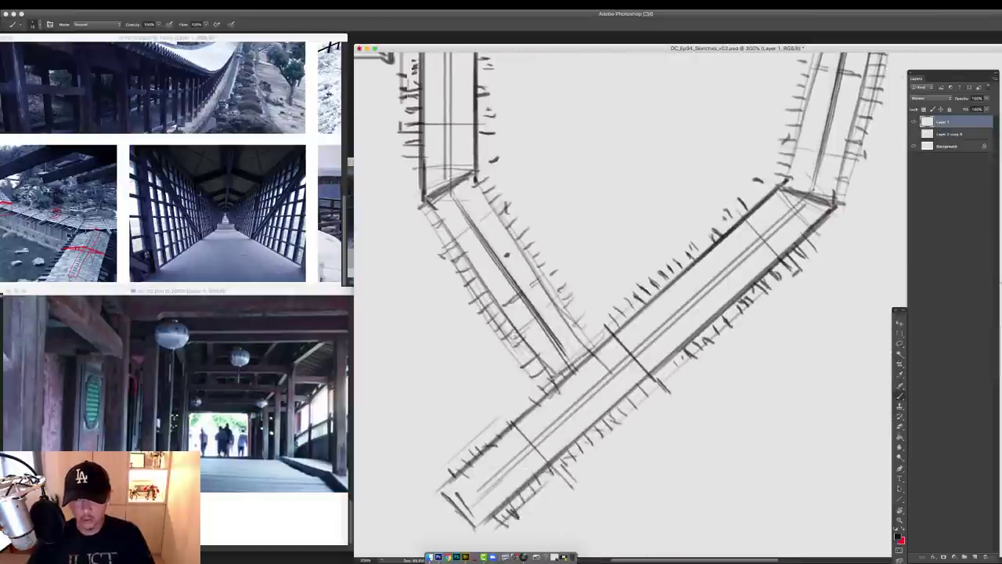
scroll(626, 305, up, 5)
scroll(626, 305, right, 2)
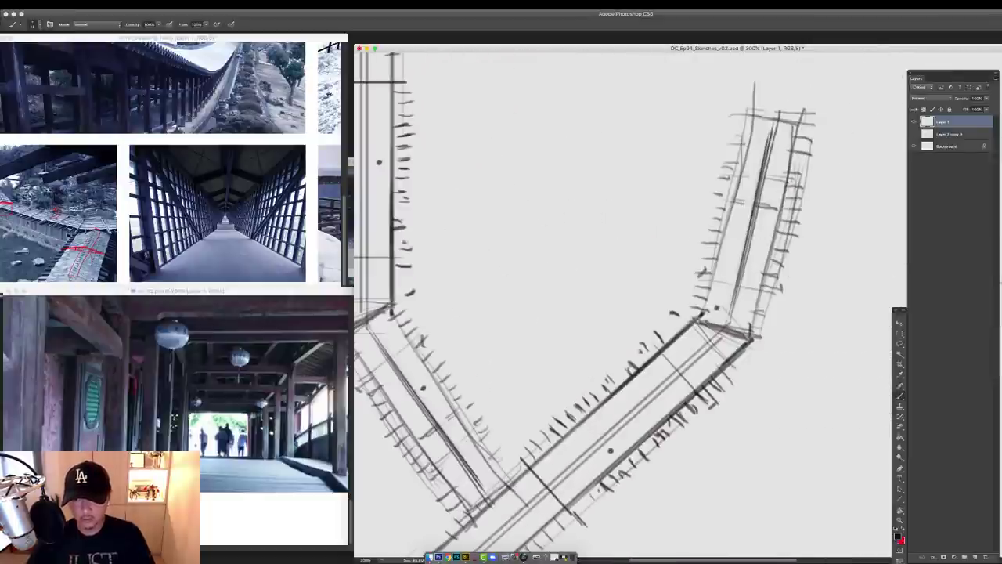
scroll(627, 306, up, 5)
scroll(627, 305, right, 2)
key(super+minus)
key(super+minus)
drag(695, 342, 726, 342)
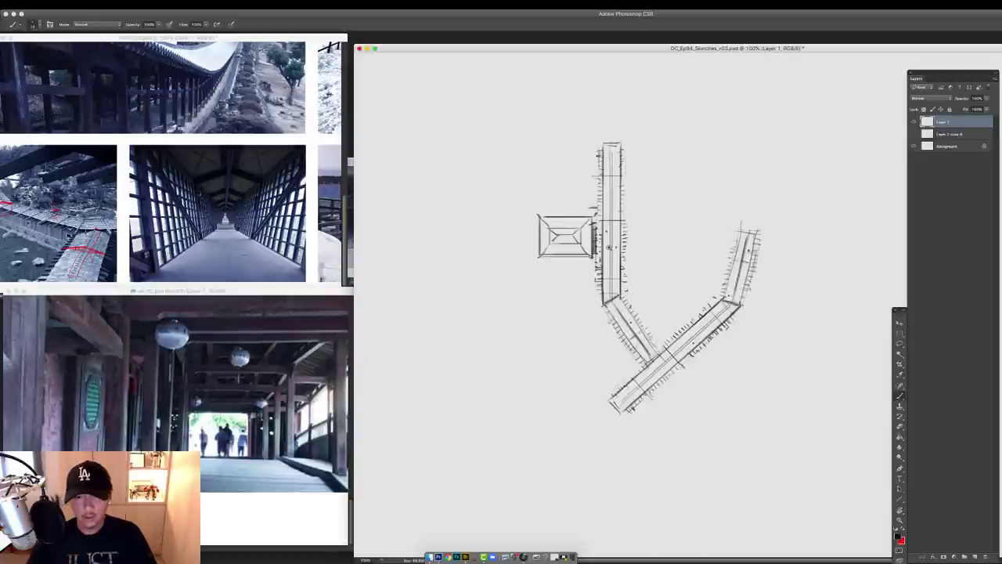
Draw a large rectangular building outline above the small hipped-roof building, with a smaller rectangle centred inside it
key(super+plus)
key(super+plus)
drag(564, 188, 705, 317)
scroll(634, 252, down, 2)
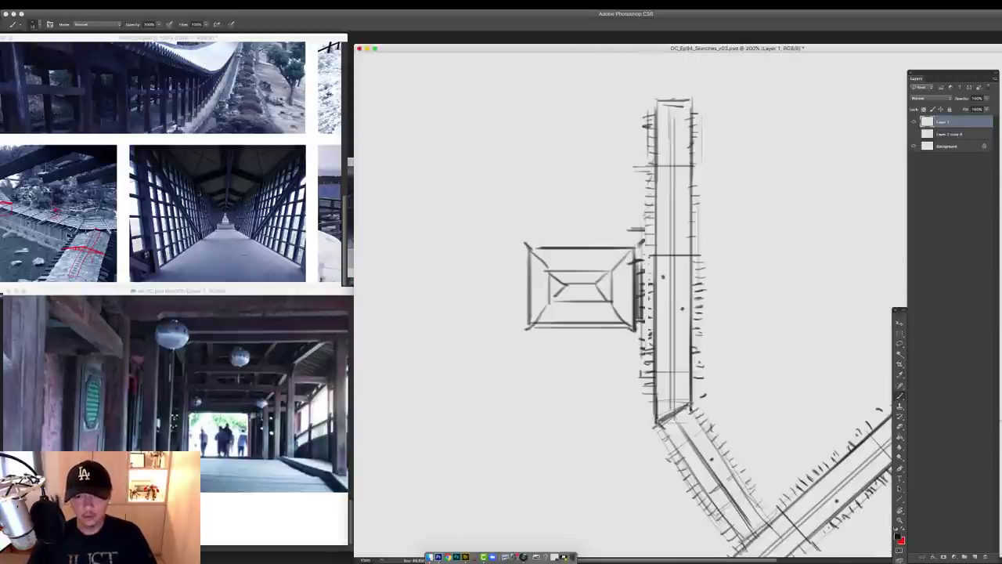
key(m)
scroll(566, 199, down, 2)
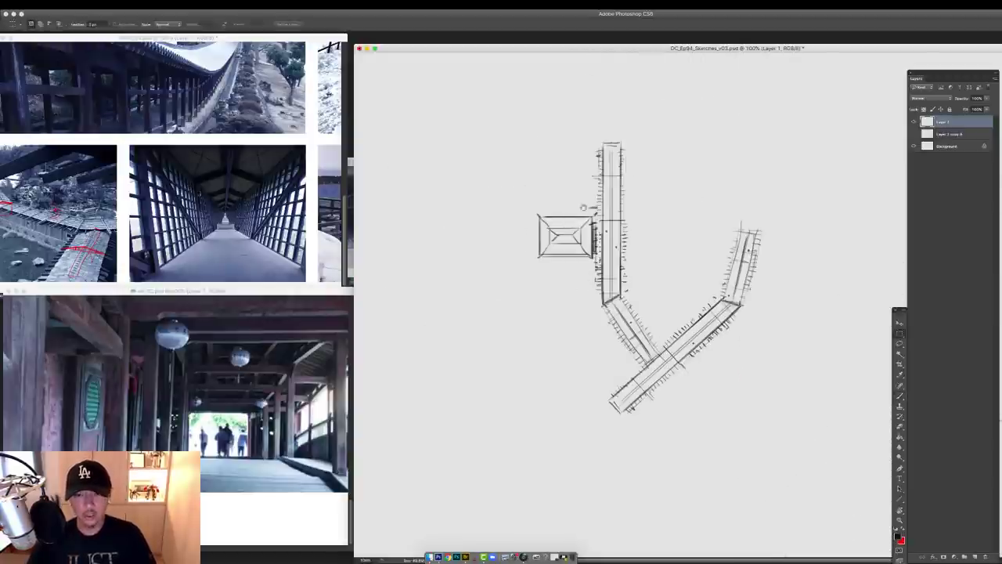
scroll(566, 220, up, 2)
key(b)
mouse_move(637, 191)
mouse_down()
mouse_move(637, 280)
mouse_move(501, 189)
mouse_move(493, 268)
mouse_move(492, 292)
mouse_move(631, 292)
mouse_up()
mouse_move(605, 224)
mouse_down()
mouse_move(605, 246)
mouse_move(526, 219)
mouse_up()
mouse_move(525, 220)
mouse_down()
mouse_move(525, 252)
mouse_move(606, 252)
mouse_up()
Look through the ref_03 board from the ice landscape to the snowy temple gate and stairway photos
click(324, 241)
drag(234, 118, 220, 212)
drag(172, 94, 227, 251)
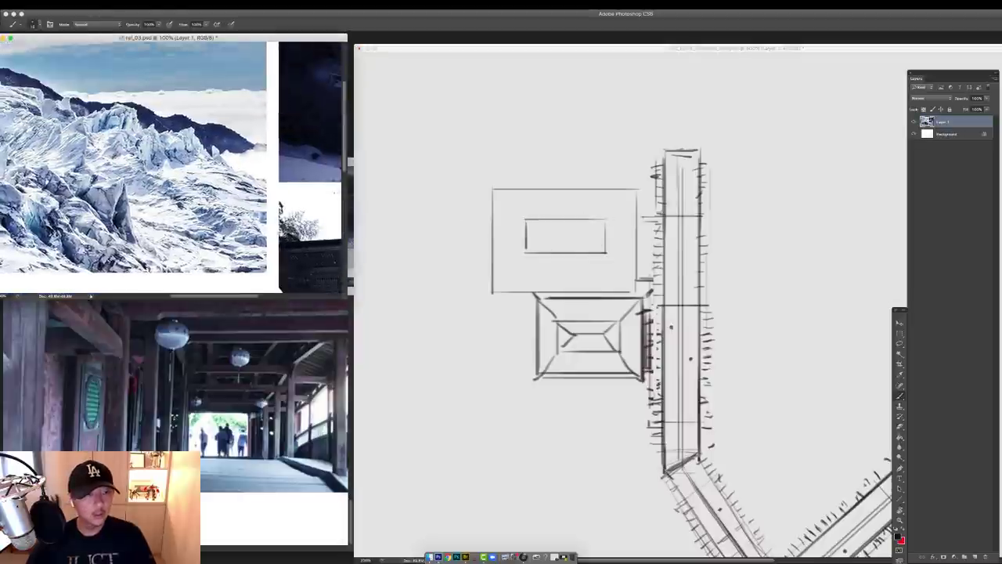
drag(306, 266, 152, 152)
drag(329, 160, 280, 199)
drag(310, 56, 247, 193)
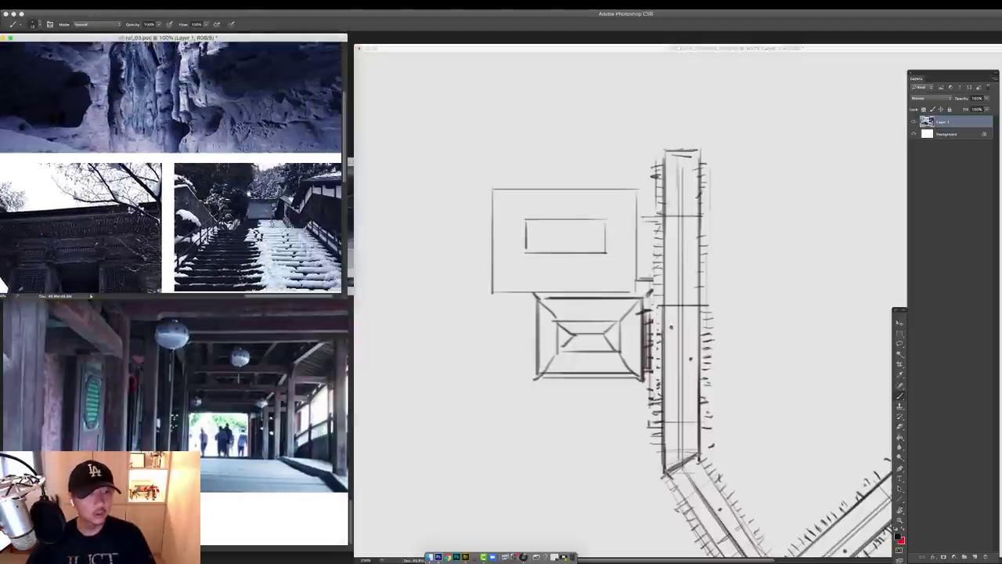
Find the traditional Japanese house with tiered tiled roofs on the ref_02 board, enlarge it and return to the sketch
click(239, 406)
drag(306, 331, 208, 395)
key(super+minus)
key(super+minus)
drag(266, 368, 230, 428)
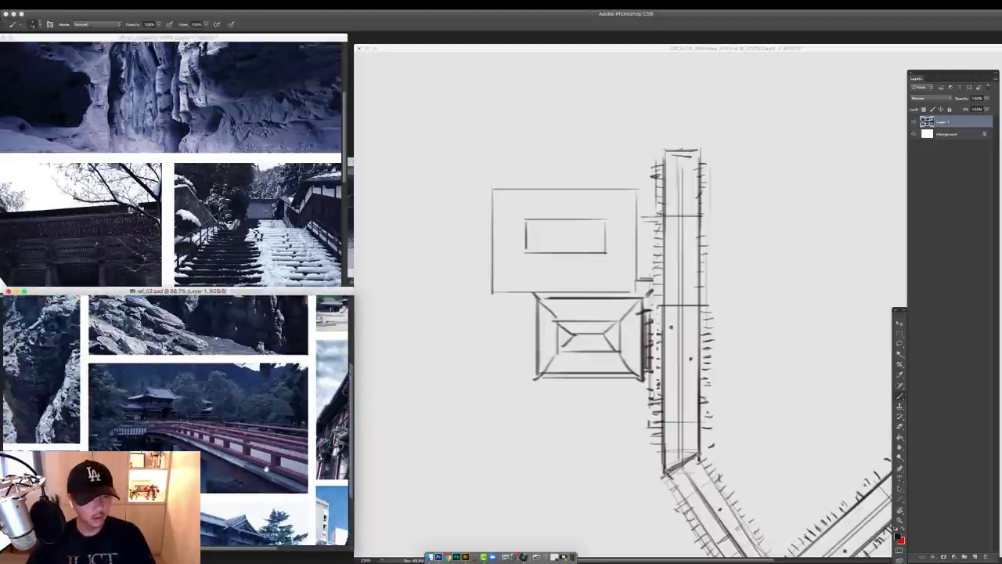
drag(329, 470, 197, 376)
drag(261, 392, 231, 560)
drag(180, 509, 314, 336)
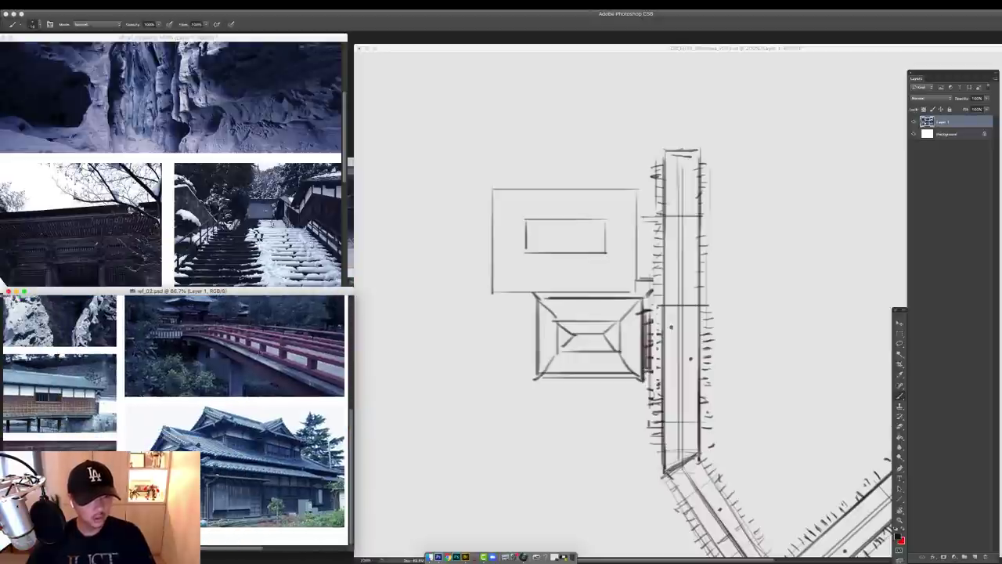
key(super+plus)
drag(227, 470, 234, 394)
click(547, 200)
key(super+j)
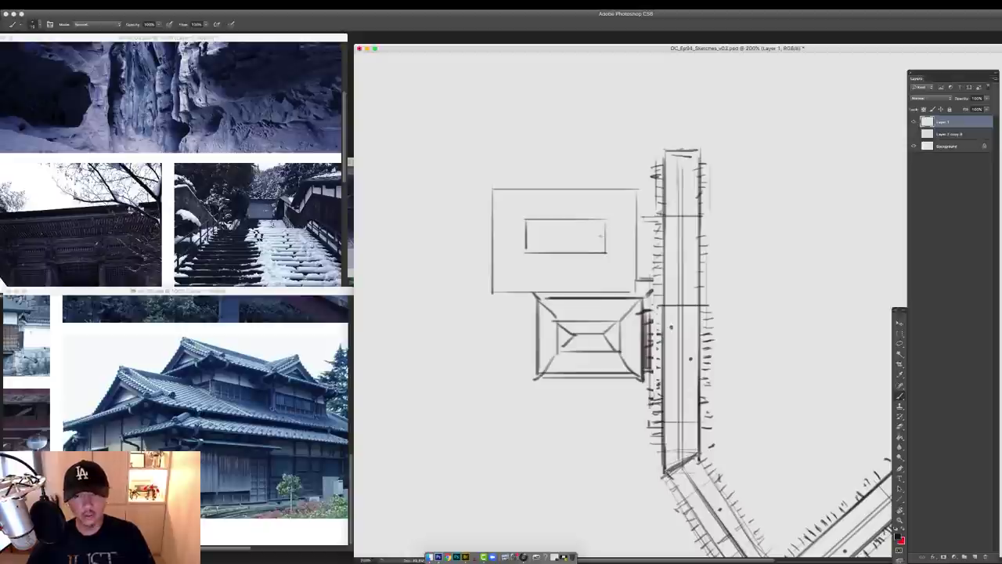
Draw a short central ridge and four hip lines inside the large building's inner rectangle
drag(605, 235, 526, 235)
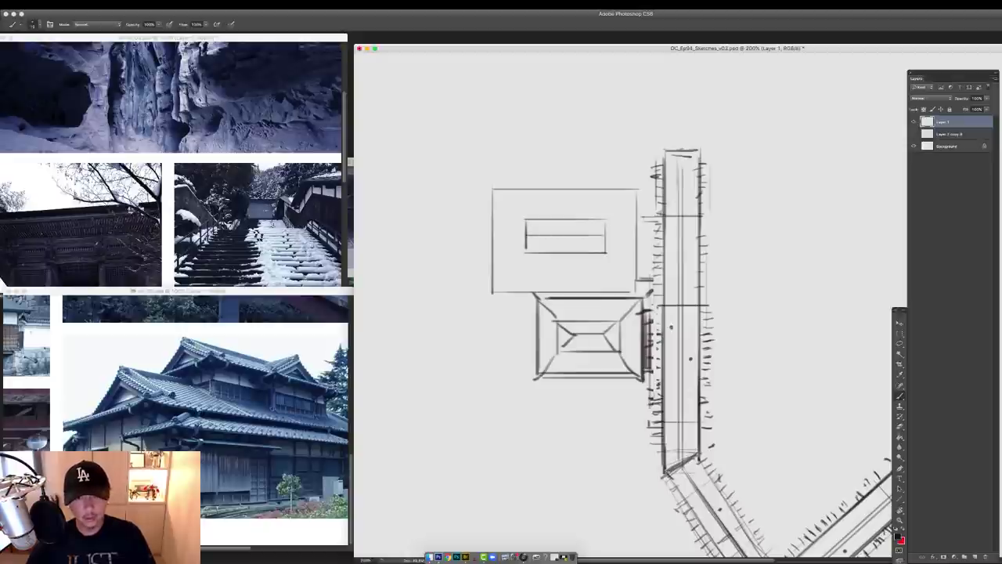
key(super+z)
mouse_move(591, 234)
mouse_down()
mouse_move(550, 234)
mouse_move(587, 234)
mouse_up()
drag(588, 235, 605, 251)
drag(530, 224, 548, 235)
drag(548, 236, 528, 254)
Connect the large building's outer corners to its inner rectangle with hip lines and add a second outline around the upper roof
drag(634, 193, 605, 222)
drag(606, 251, 629, 276)
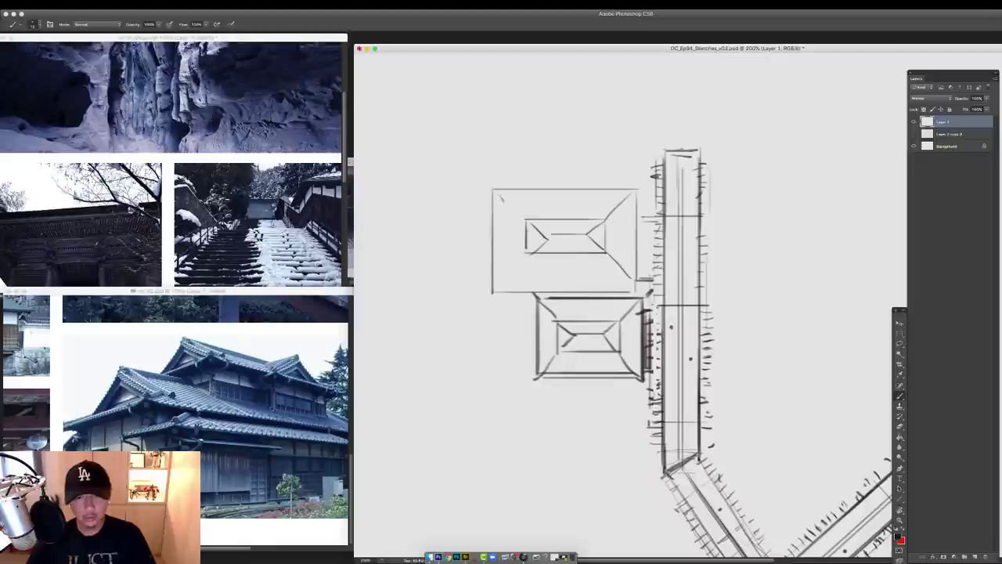
drag(501, 201, 526, 227)
drag(498, 277, 524, 254)
drag(516, 219, 516, 263)
mouse_move(515, 219)
mouse_down()
mouse_move(602, 220)
mouse_move(608, 265)
mouse_up()
drag(513, 264, 604, 265)
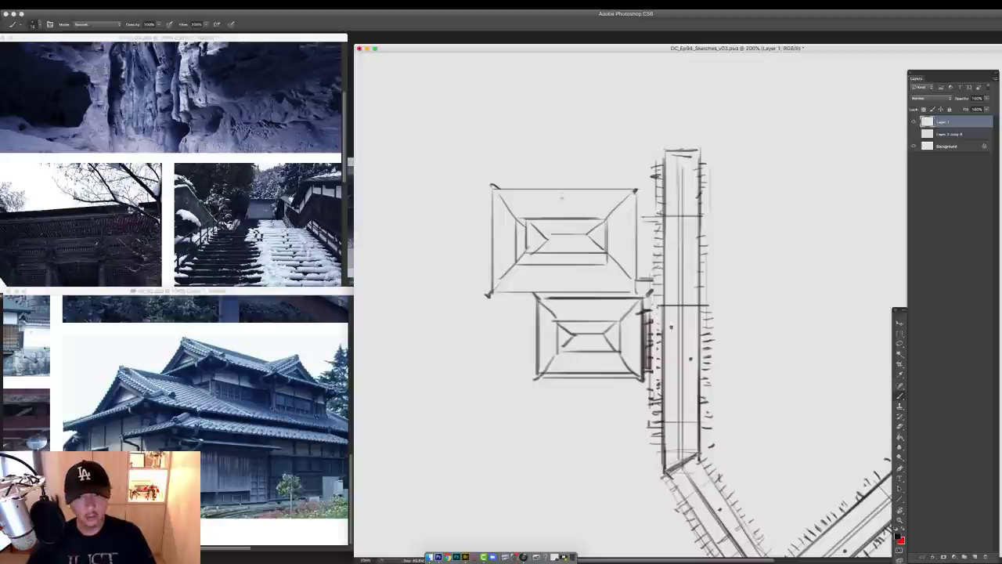
Add small gabled projections with centre ridges on both long slopes of the large building's lower roof
mouse_move(562, 187)
mouse_down()
mouse_move(562, 216)
mouse_move(563, 186)
mouse_up()
drag(541, 187, 541, 216)
drag(580, 185, 579, 218)
drag(561, 184, 561, 200)
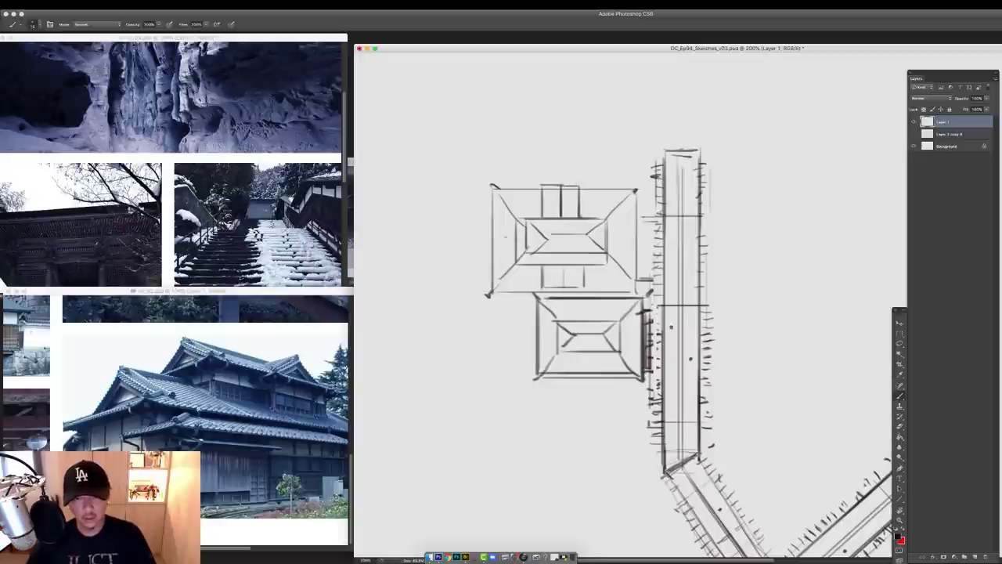
Darken the upper roof's short ends, add an edge line facing the walkway and accent the joint between the two buildings
drag(515, 220, 514, 260)
mouse_move(513, 219)
mouse_down()
mouse_move(601, 220)
mouse_move(609, 260)
mouse_up()
drag(647, 193, 645, 287)
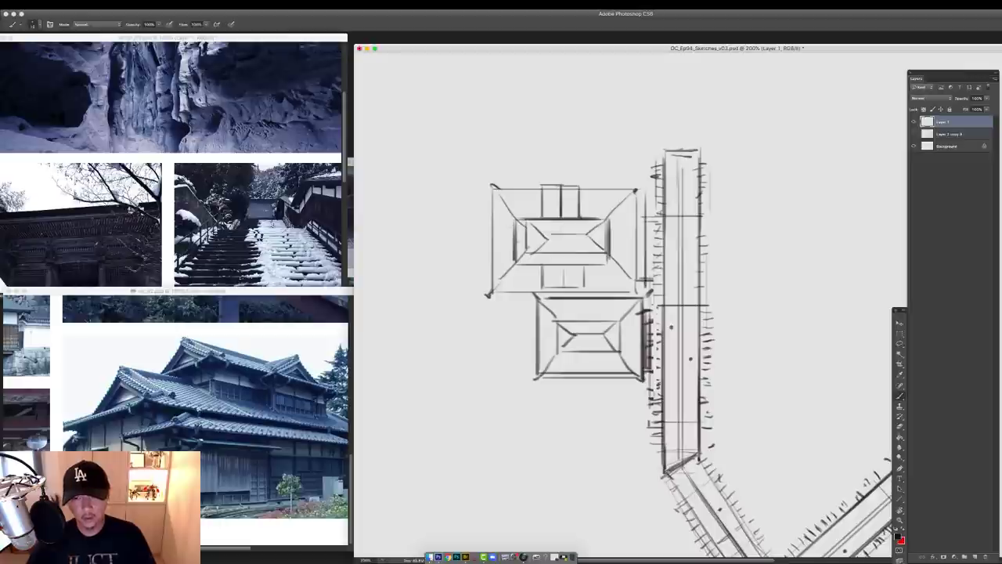
drag(570, 293, 619, 295)
Duplicate the small hipped-roof building onto a new layer and place the copy diagonally below and left of the original
scroll(635, 269, down, 2)
key(m)
mouse_move(526, 275)
mouse_down()
mouse_move(548, 276)
mouse_move(642, 365)
mouse_up()
key(ctrl+j)
key(v)
mouse_move(600, 316)
mouse_down()
mouse_move(487, 322)
mouse_move(487, 364)
mouse_up()
key(super+d)
Draw a stepped outer perimeter around the three buildings, with dots marking its corners
key(b)
mouse_move(532, 328)
mouse_down()
mouse_move(532, 367)
mouse_move(529, 277)
mouse_move(527, 365)
mouse_move(432, 326)
mouse_up()
mouse_move(517, 274)
mouse_down()
mouse_move(517, 307)
mouse_move(419, 304)
mouse_move(401, 410)
mouse_move(534, 420)
mouse_move(538, 376)
mouse_move(656, 371)
mouse_up()
mouse_move(478, 161)
mouse_down()
mouse_move(479, 295)
mouse_move(652, 156)
mouse_up()
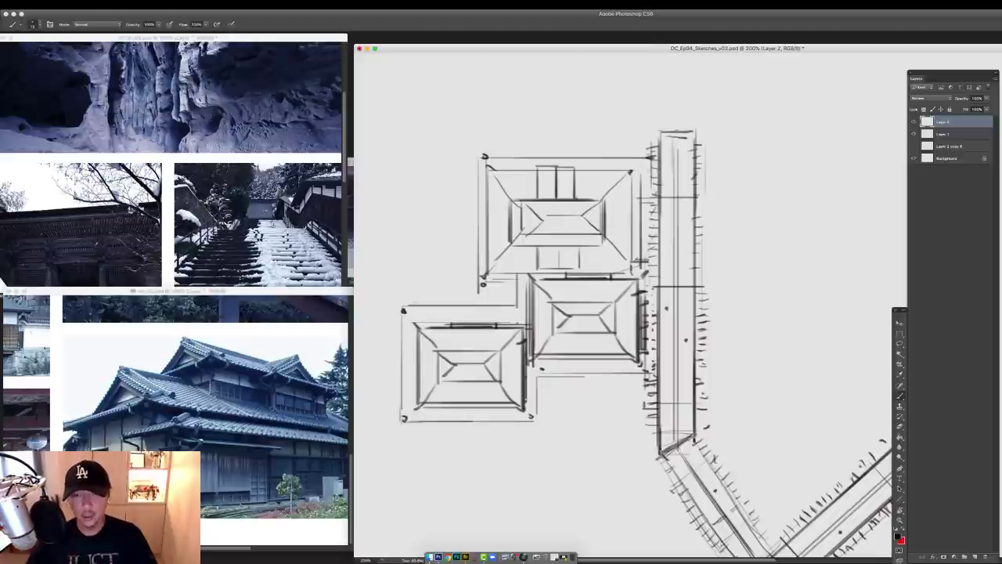
Reinforce the stepped outer perimeter around the three buildings with a second parallel line and extended corners
drag(647, 154, 648, 269)
mouse_move(467, 157)
mouse_down()
mouse_move(652, 156)
mouse_move(478, 249)
mouse_move(478, 290)
mouse_up()
drag(474, 283, 545, 282)
drag(525, 280, 523, 305)
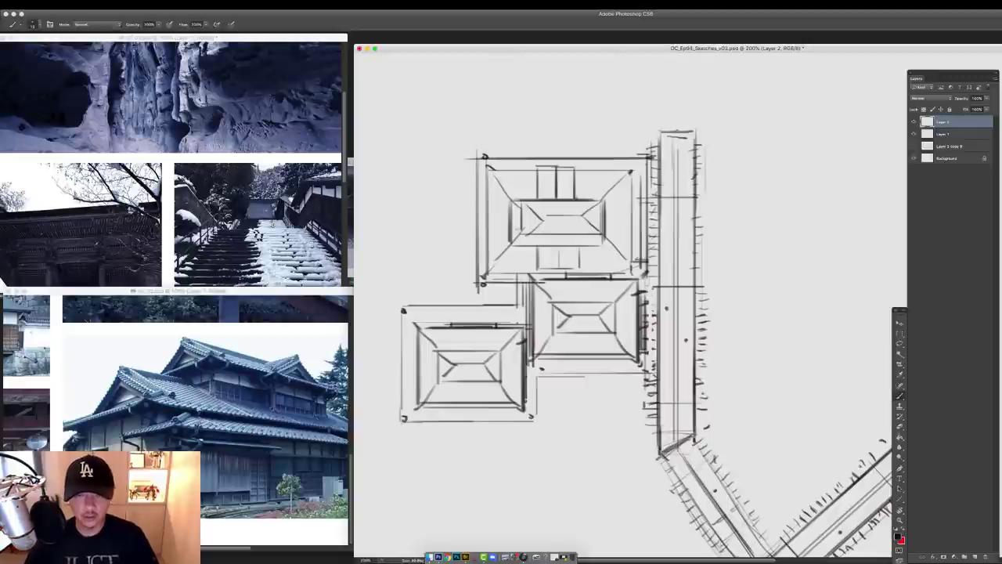
mouse_move(410, 304)
mouse_down()
mouse_move(514, 304)
mouse_move(401, 411)
mouse_move(529, 414)
mouse_up()
drag(545, 370, 647, 370)
mouse_move(645, 272)
mouse_down()
mouse_move(651, 363)
mouse_move(653, 326)
mouse_up()
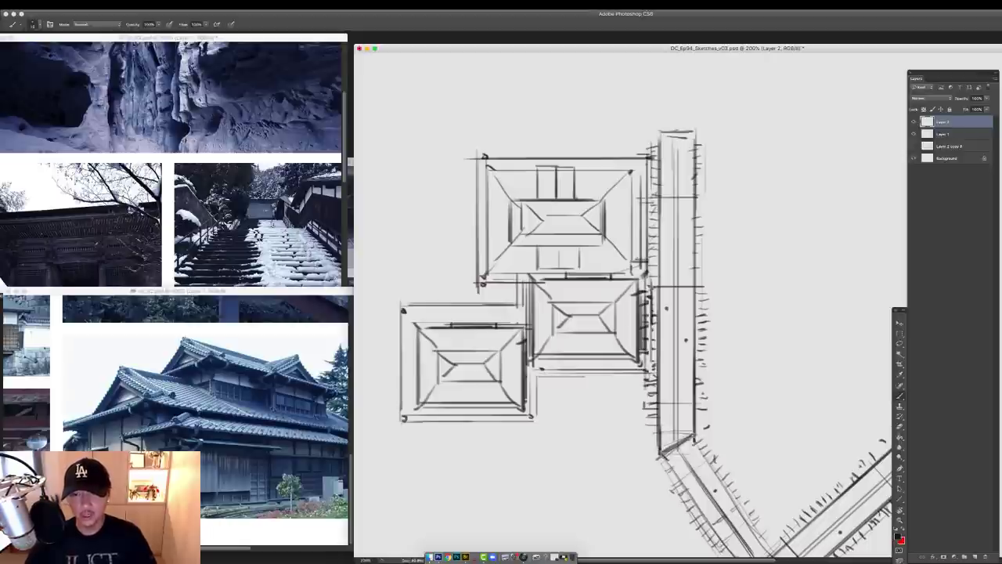
drag(652, 196, 651, 232)
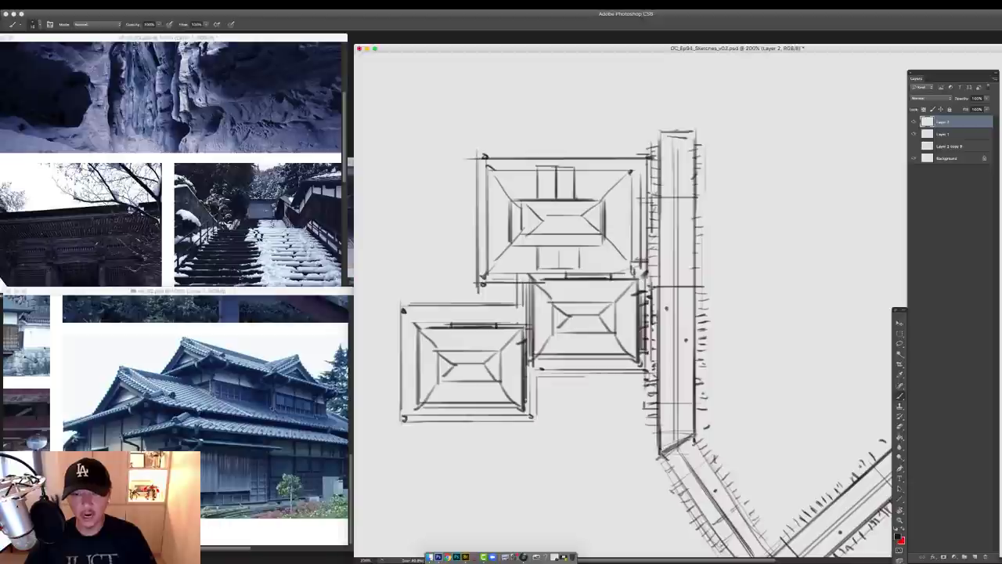
mouse_move(527, 290)
mouse_down()
mouse_move(526, 355)
mouse_move(622, 377)
mouse_up()
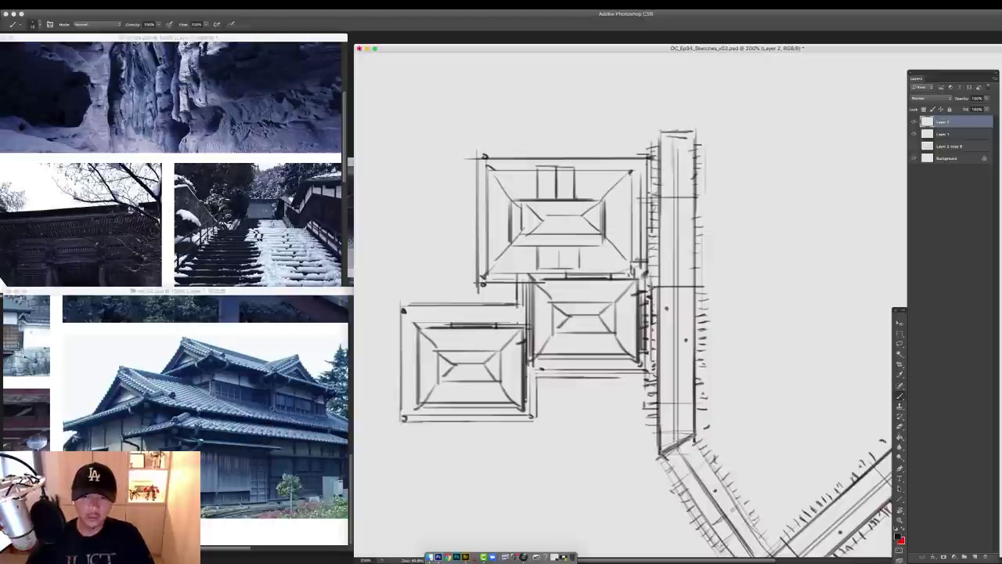
Merge the perimeter layer into Layer 1 and marquee-select the three-building cluster
key(e)
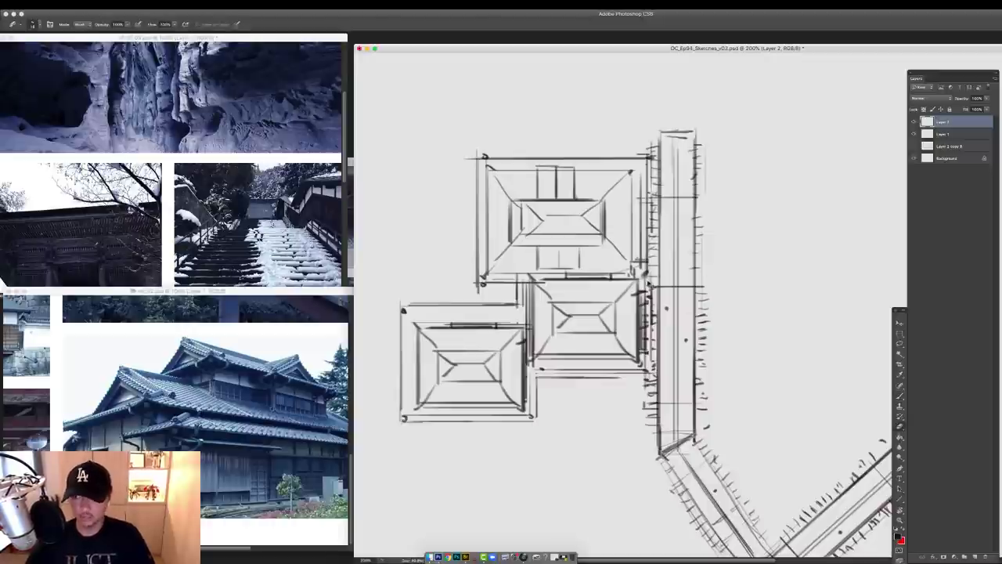
key(super+e)
key(b)
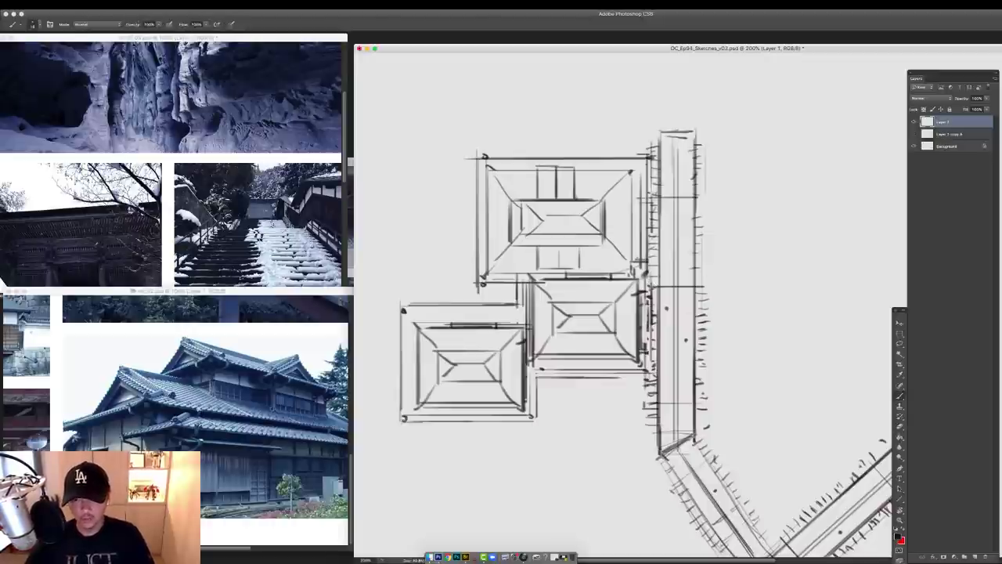
key(super+minus)
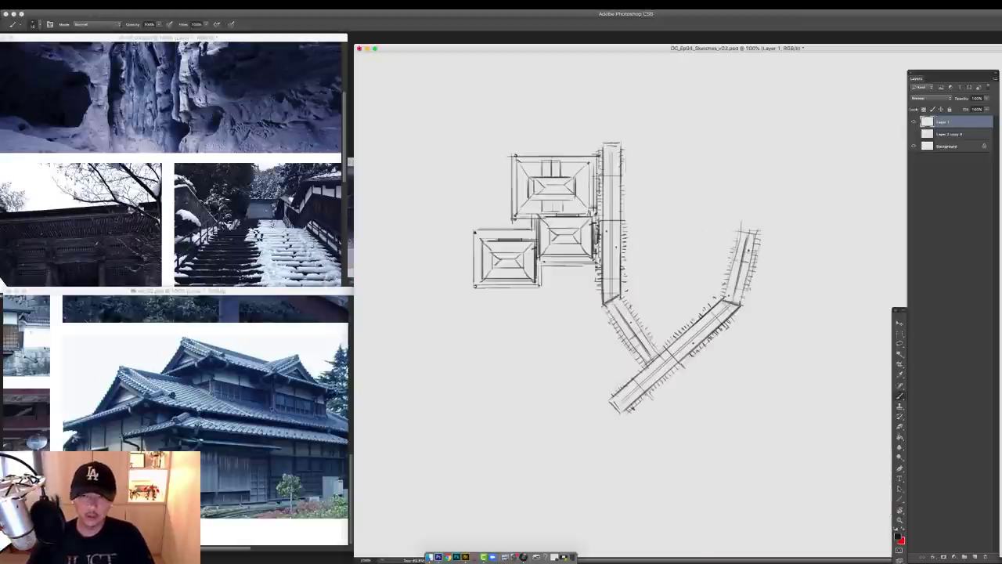
key(m)
mouse_move(470, 146)
mouse_down()
mouse_move(551, 227)
mouse_move(600, 301)
mouse_up()
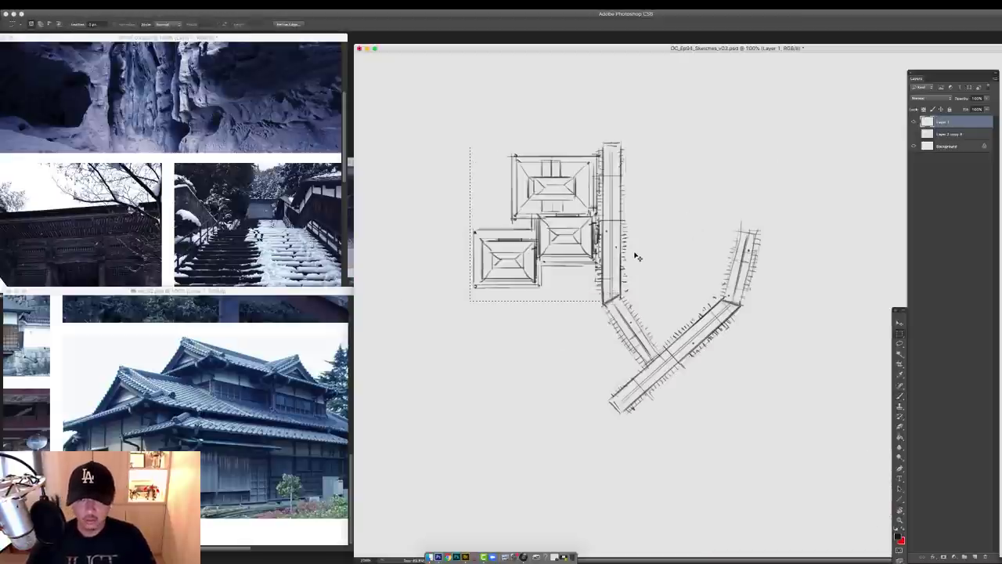
Try to place a duplicate of the building cluster across the straight walkway section
key(ctrl+j)
key(v)
drag(570, 197, 693, 197)
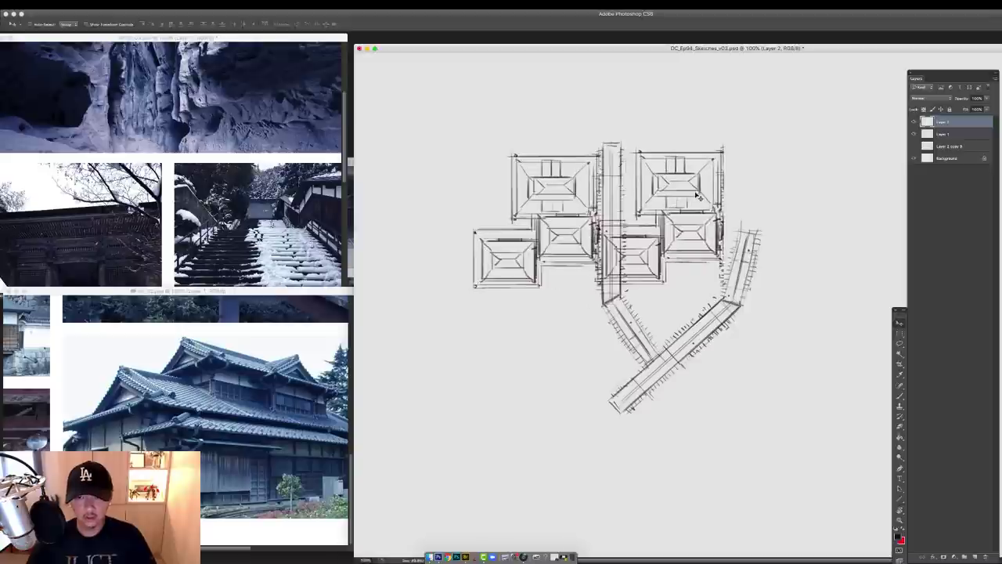
key(super+alt+z)
key(super+alt+z)
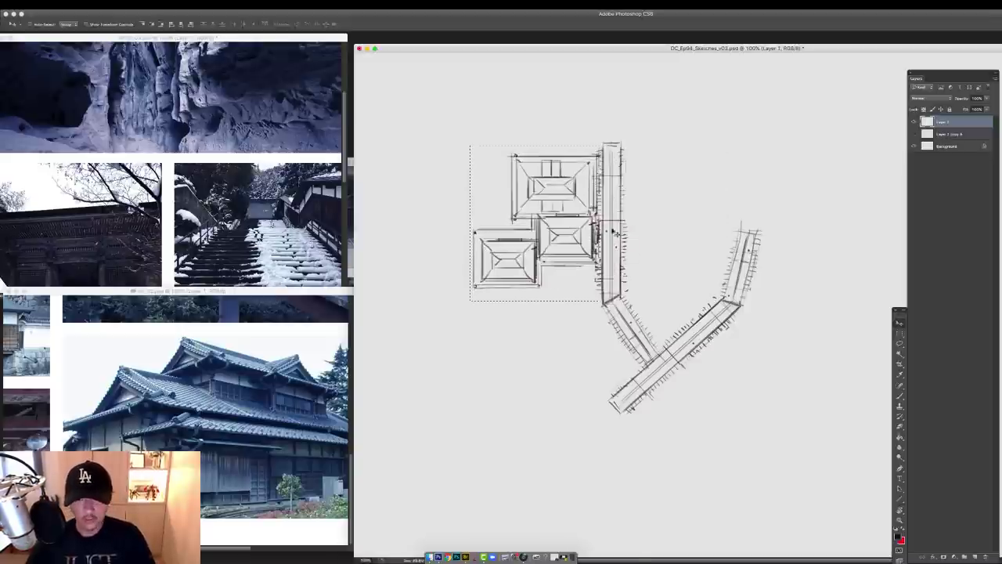
Scale the selected building cluster down to about 80% and shift it slightly down along the walkway's edge
super+click(608, 233)
key(b)
super+click(608, 234)
drag(607, 233, 766, 343)
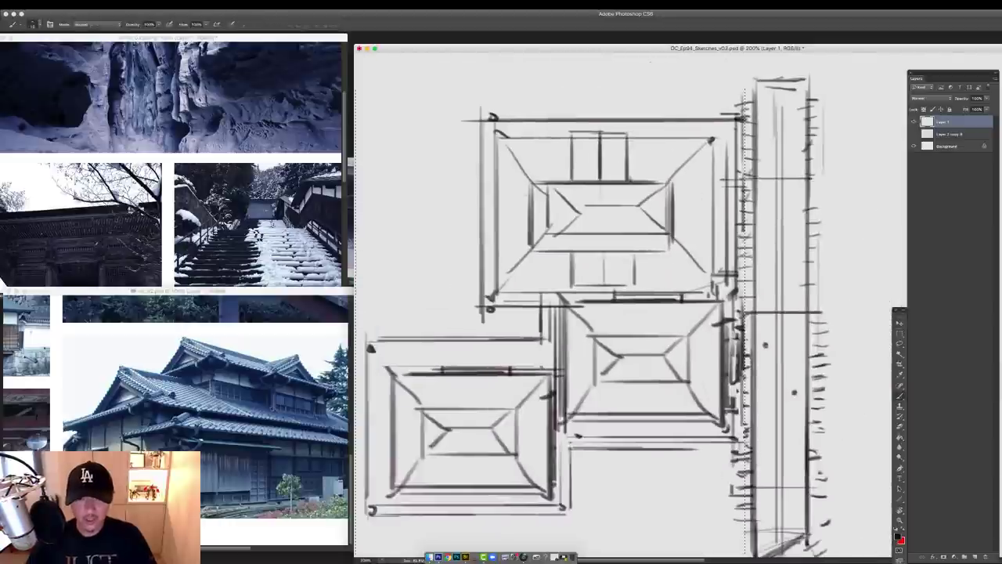
key(super+minus)
key(super+minus)
key(super+t)
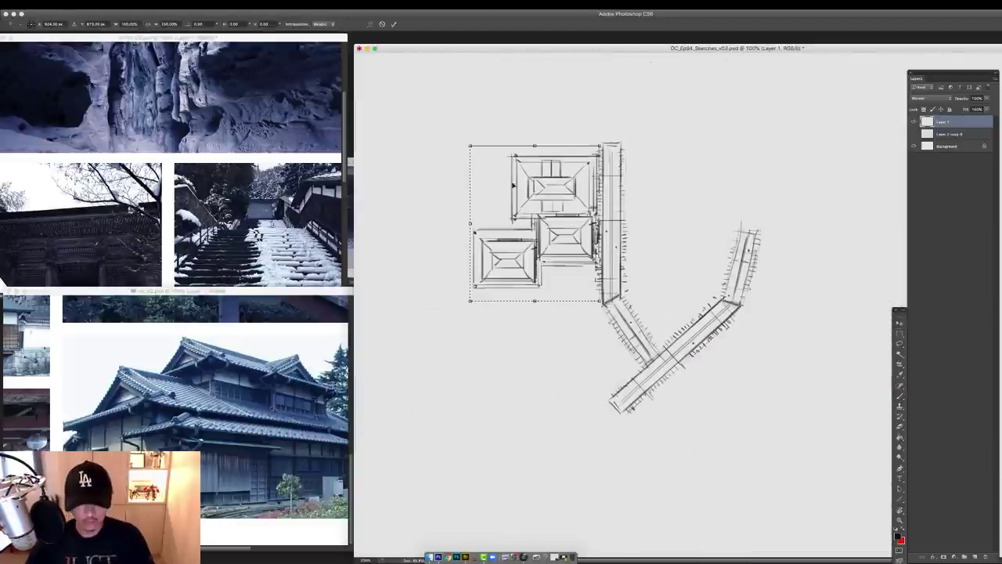
drag(473, 298, 494, 272)
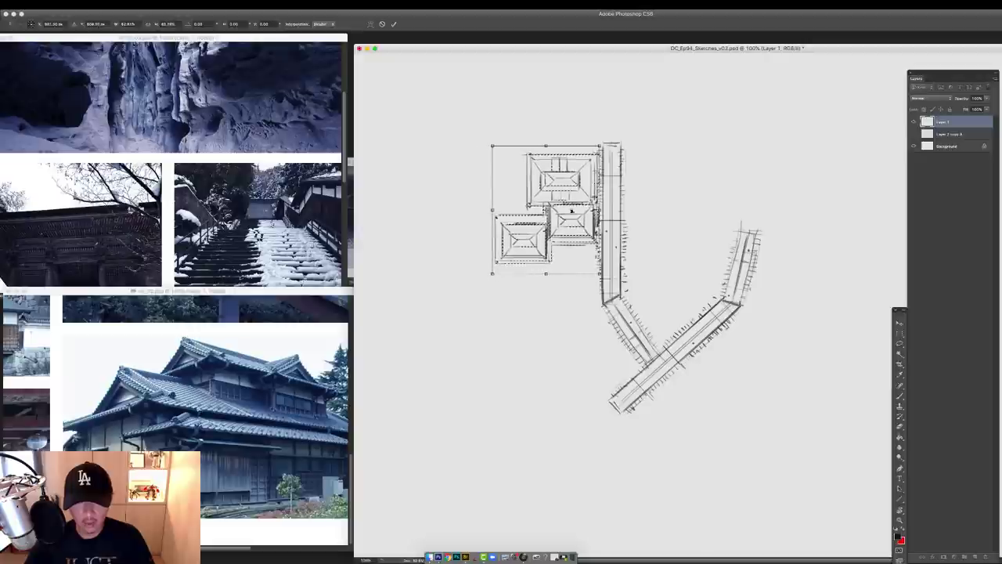
drag(571, 211, 572, 233)
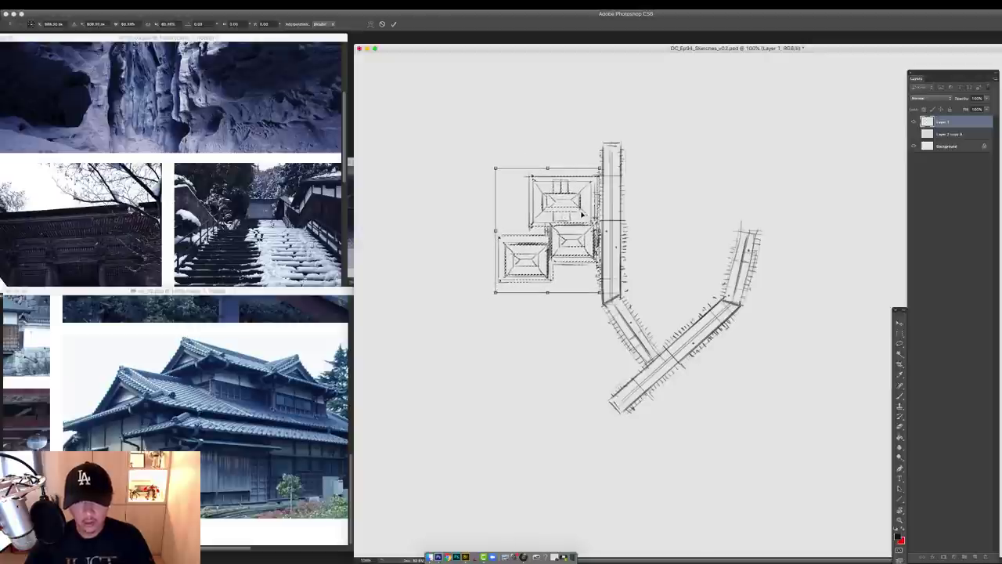
key(Return)
key(b)
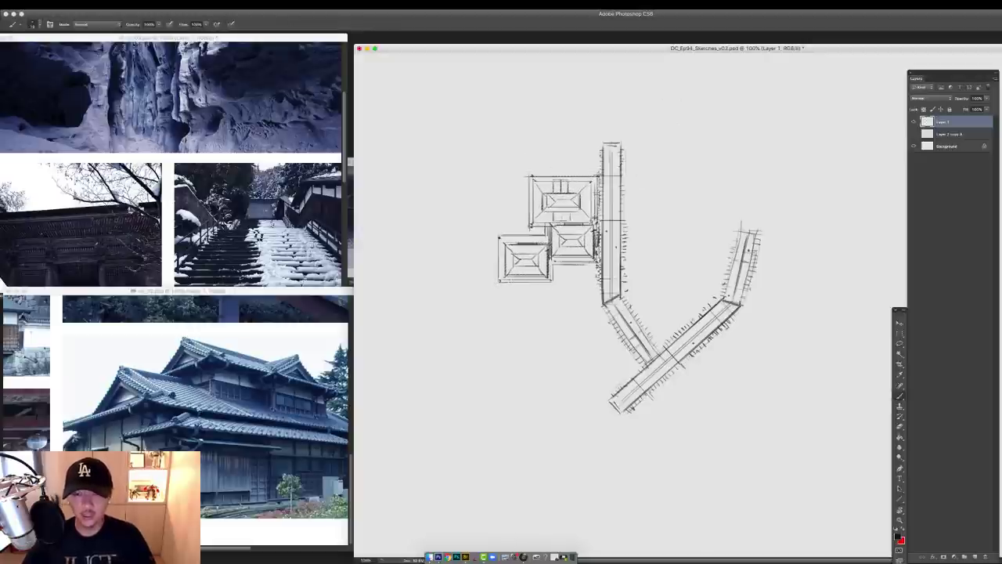
Mark the walkway's width and the large building's depth and width with red dimension lines
super+click(578, 246)
super+click(646, 142)
mouse_move(648, 141)
mouse_down()
mouse_move(655, 223)
mouse_move(682, 231)
mouse_up()
key(ctrl+z)
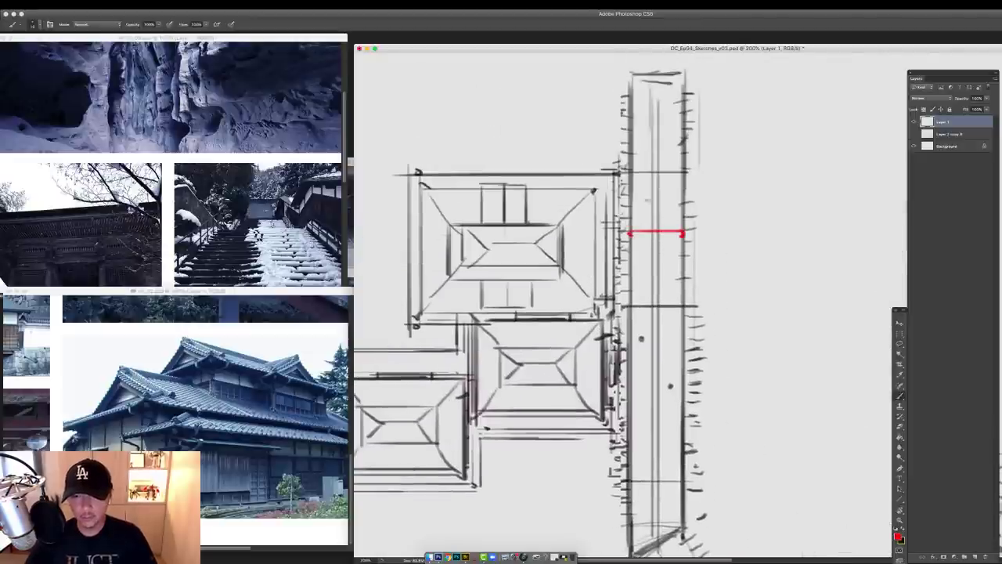
drag(597, 180, 598, 311)
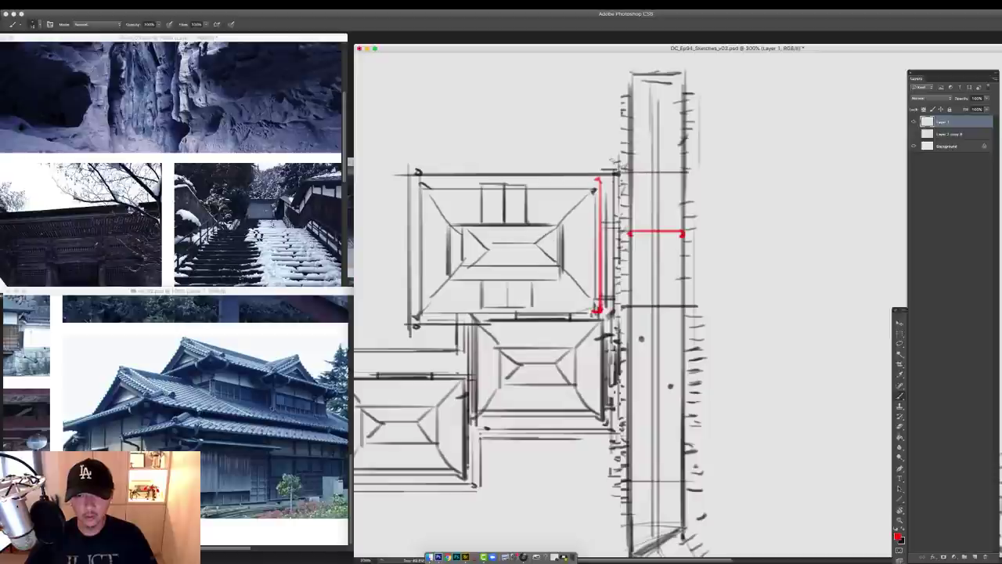
drag(616, 166, 408, 166)
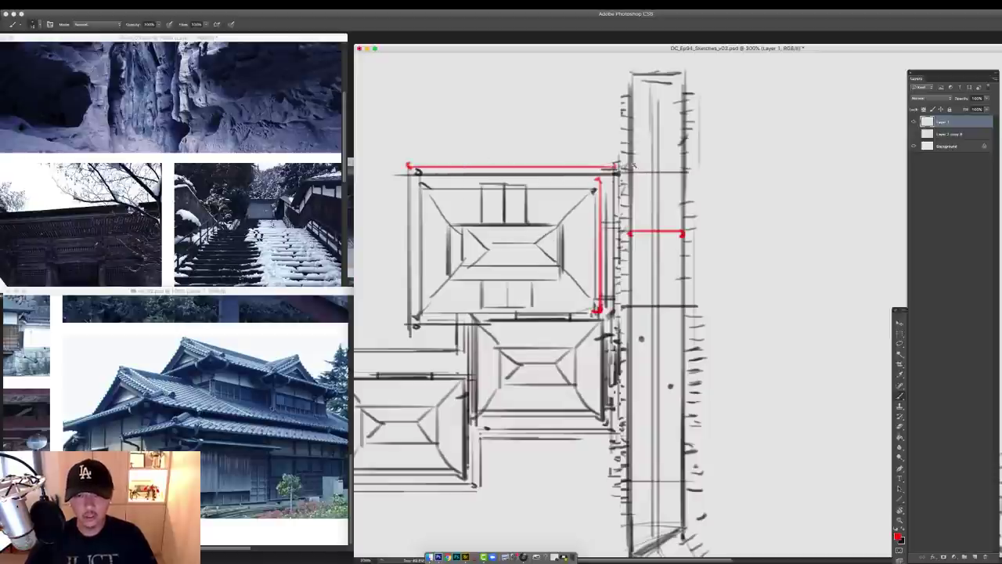
scroll(633, 166, down, 1)
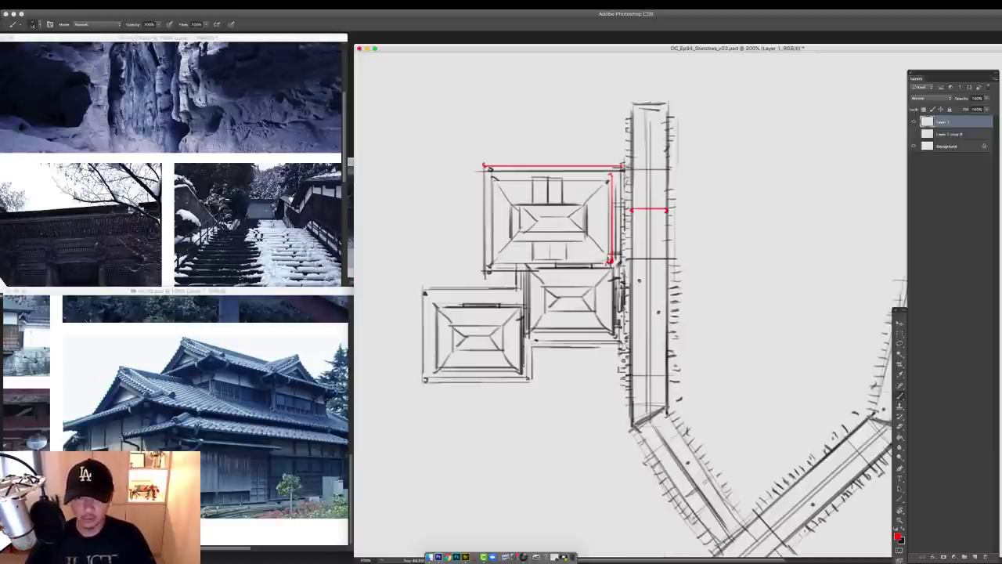
scroll(602, 218, down, 1)
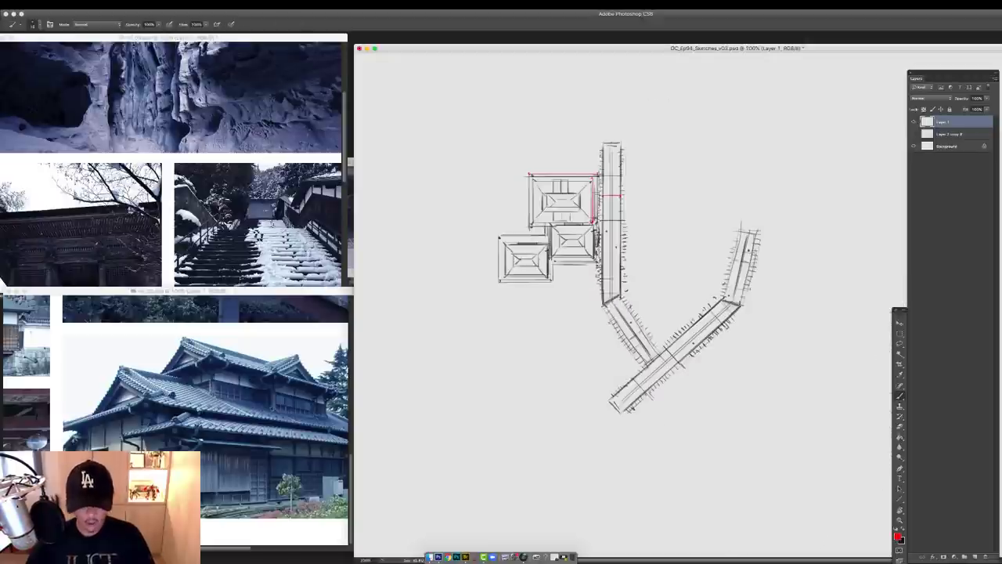
Duplicate the building cluster onto a new layer and move the copy below the original
key(m)
drag(499, 156, 601, 300)
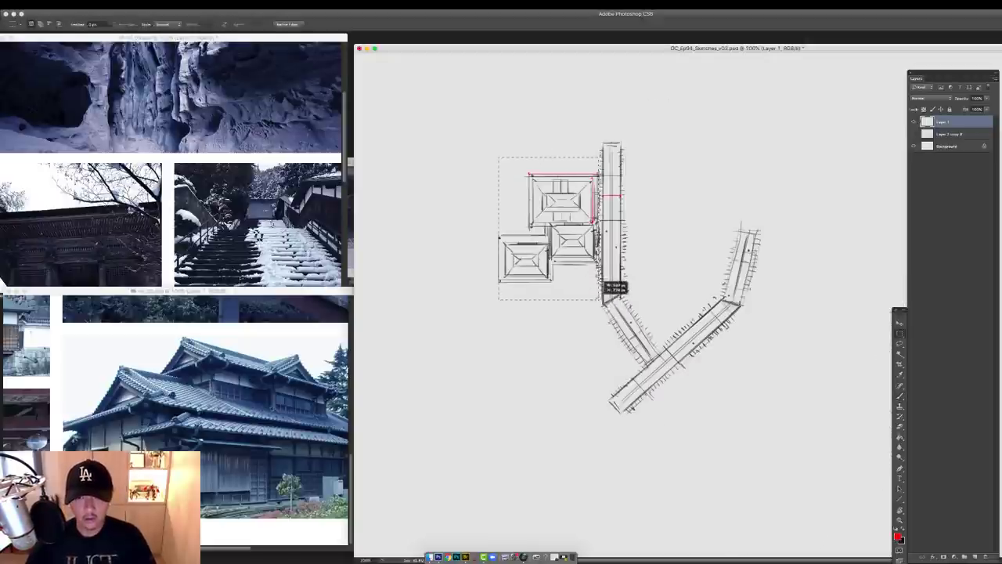
key(super+j)
key(v)
drag(561, 231, 573, 343)
Rotate the cluster copy by nearly half a turn and fit it against the opposite side of the straight walkway
key(super+t)
drag(711, 232, 631, 199)
drag(493, 226, 470, 331)
drag(554, 322, 674, 225)
mouse_move(755, 186)
mouse_down()
mouse_move(758, 195)
mouse_move(753, 174)
mouse_up()
drag(671, 225, 681, 215)
key(Return)
key(b)
Mark the gap between the walkway and the rotated cluster with short red strokes
super+click(629, 227)
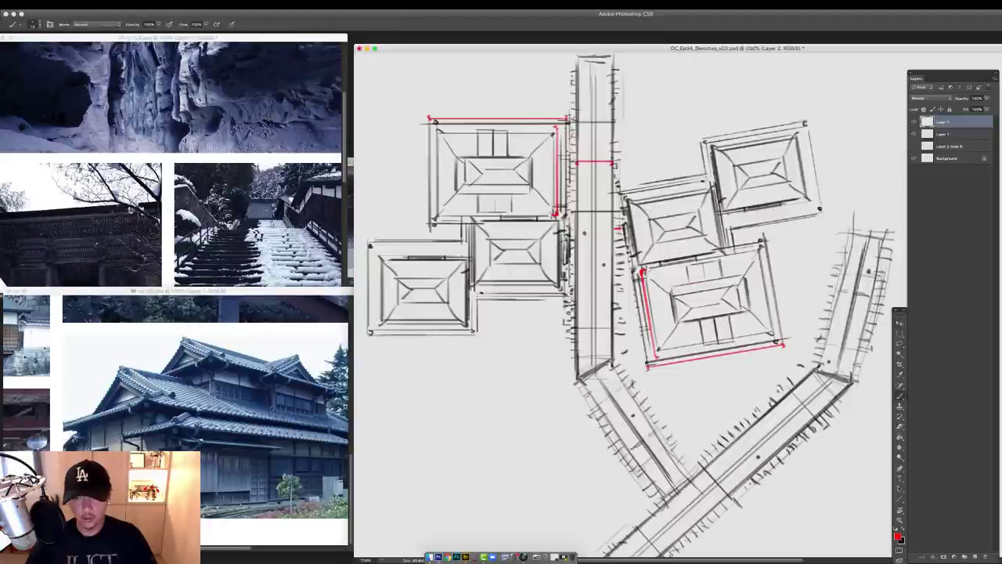
drag(620, 227, 619, 274)
key(super+minus)
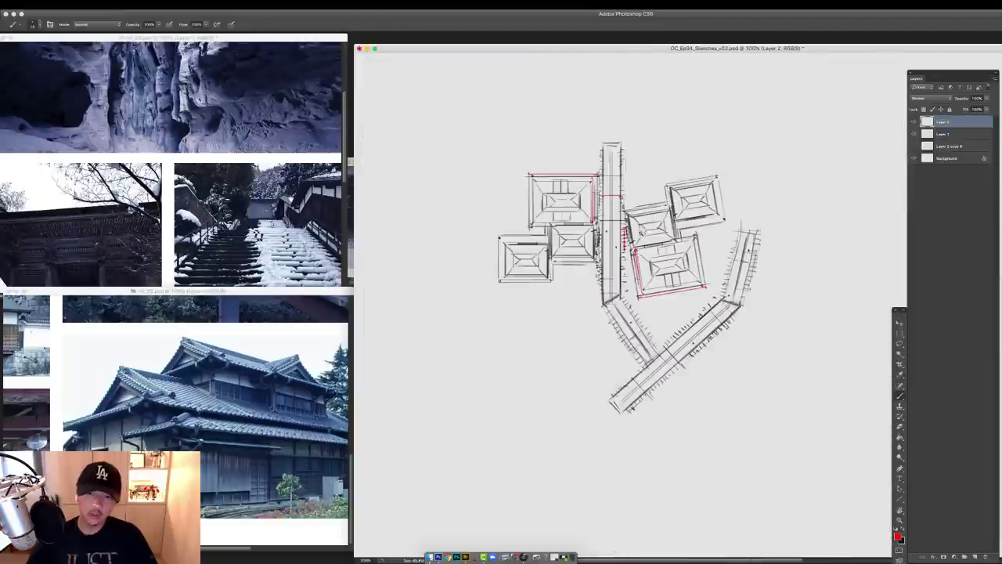
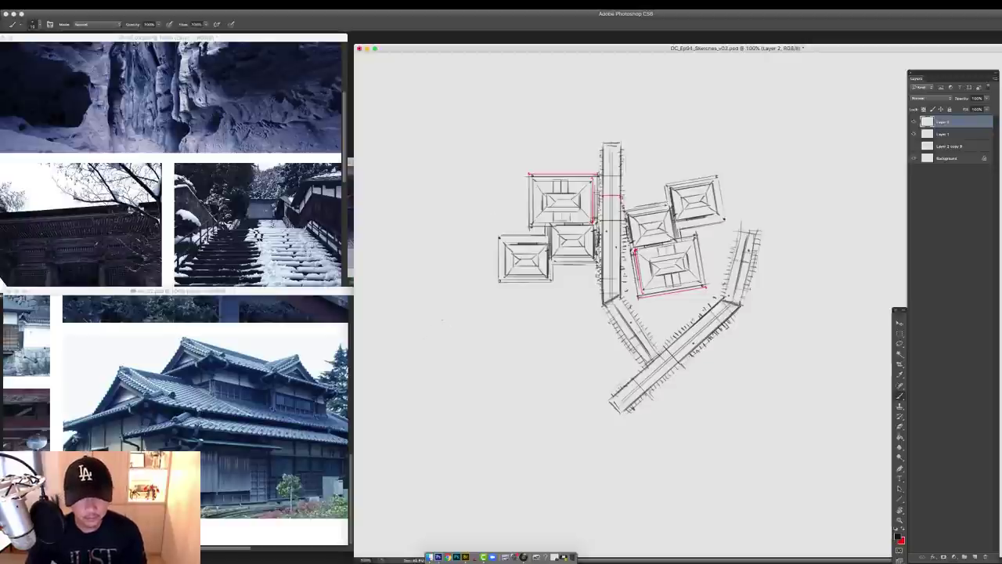
Sketch a small diagram of the walkway with extra branches in the empty area below the layout
drag(442, 318, 442, 420)
drag(447, 319, 445, 405)
mouse_move(440, 409)
mouse_down()
mouse_move(474, 447)
mouse_move(511, 412)
mouse_up()
mouse_move(480, 440)
mouse_down()
mouse_move(515, 415)
mouse_move(439, 480)
mouse_up()
mouse_move(443, 366)
mouse_down()
mouse_move(405, 383)
mouse_move(403, 431)
mouse_up()
drag(401, 393, 397, 435)
drag(453, 389, 483, 404)
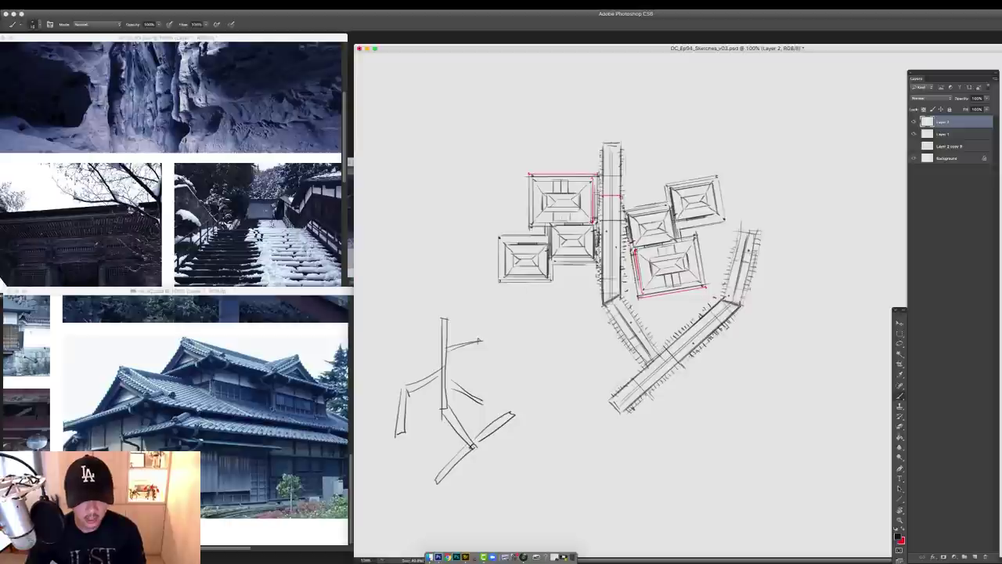
Delete the small branching walkway diagram and clear the selection
key(m)
drag(380, 309, 545, 507)
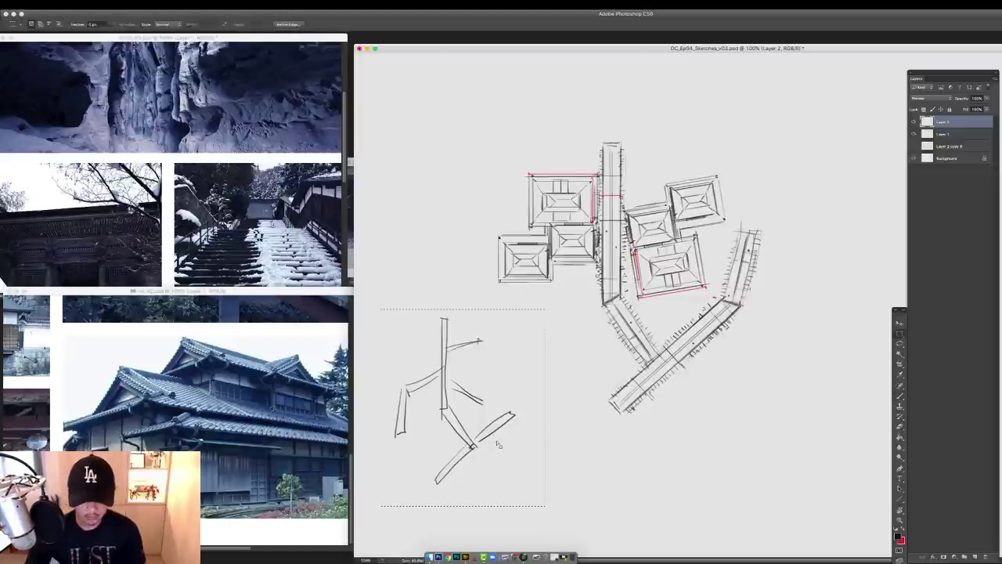
key(Delete)
key(ctrl+d)
On Layer 1, delete the large hipped-roof building beside the walkway together with its red dimension lines
click(940, 134)
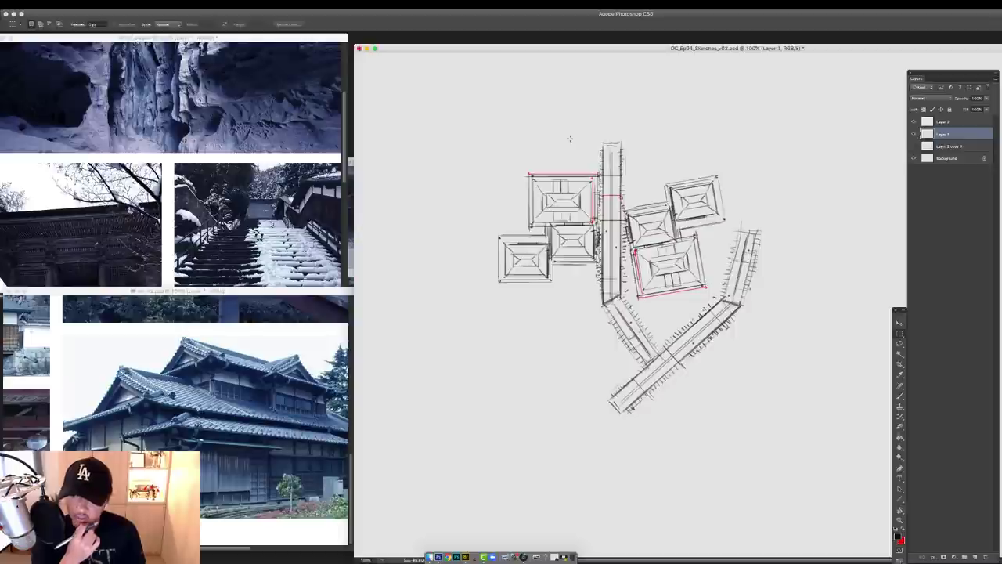
drag(533, 160, 599, 224)
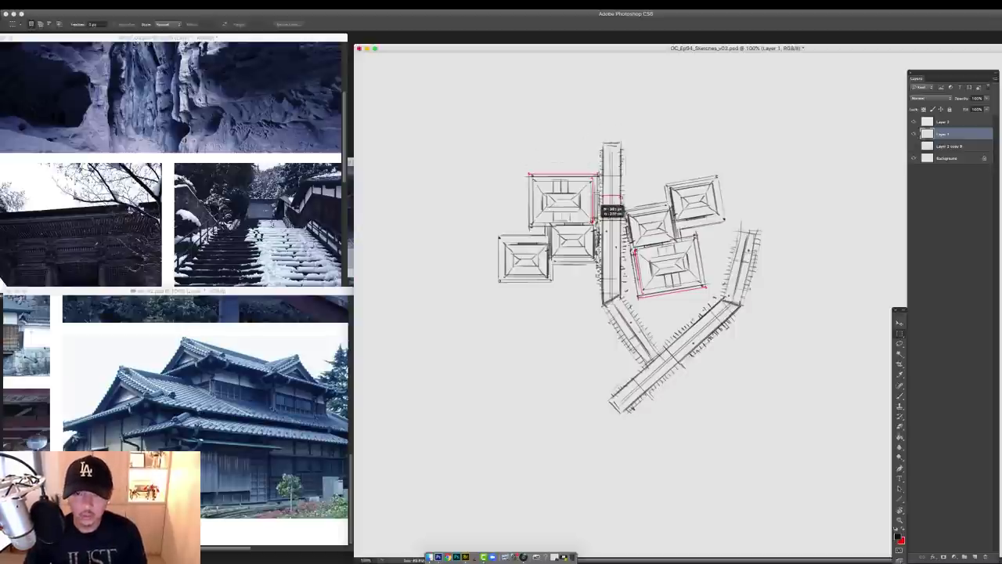
key(Delete)
key(super+d)
Move the outlying small building into the emptied spot against the walkway, above the remaining building
drag(486, 219, 547, 300)
key(v)
mouse_move(530, 265)
mouse_down()
mouse_move(544, 228)
mouse_move(578, 187)
mouse_up()
key(super+t)
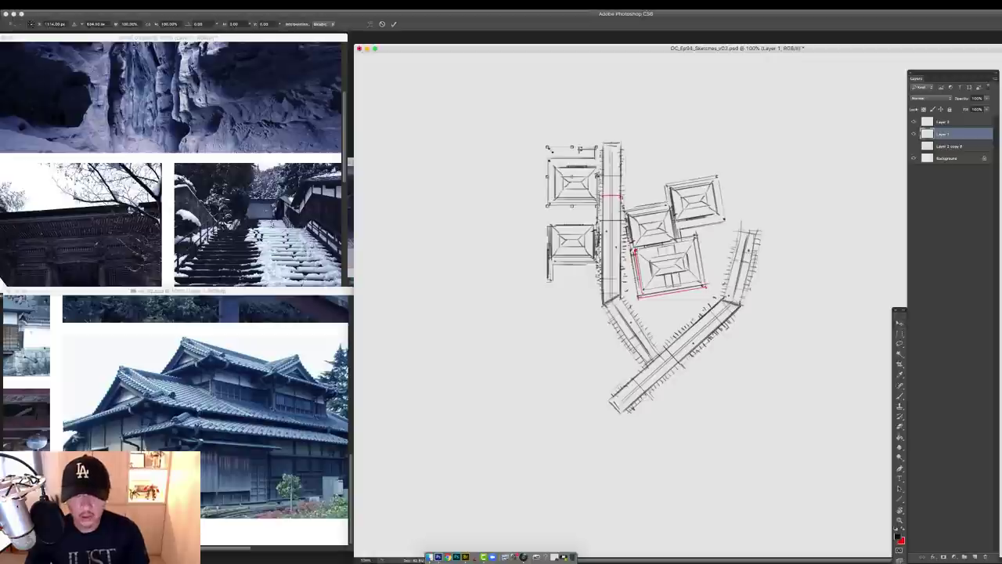
mouse_move(550, 149)
mouse_down()
mouse_move(575, 179)
mouse_move(595, 180)
mouse_up()
key(Return)
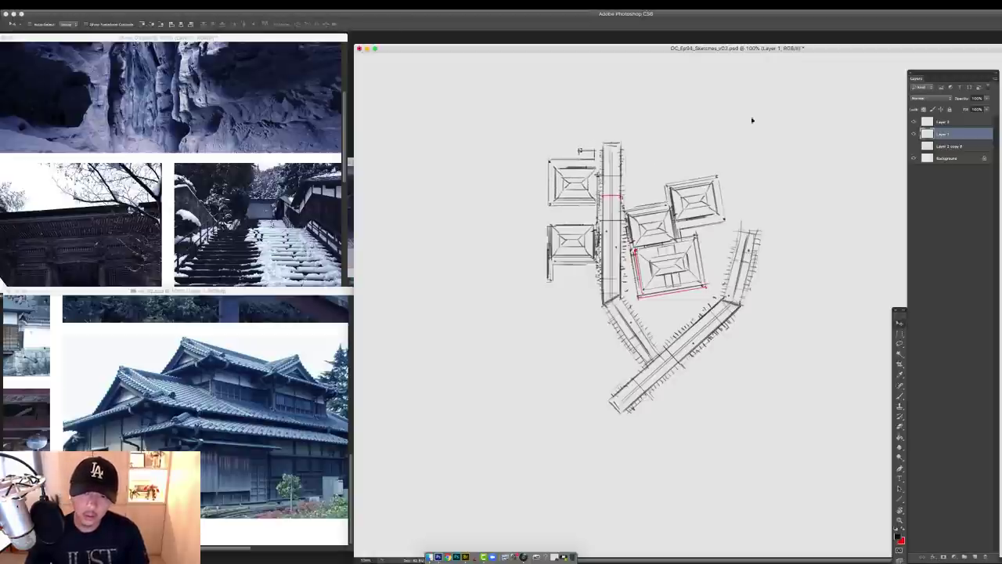
Hide the layer that holds the rotated building cluster
click(933, 123)
click(914, 123)
key(m)
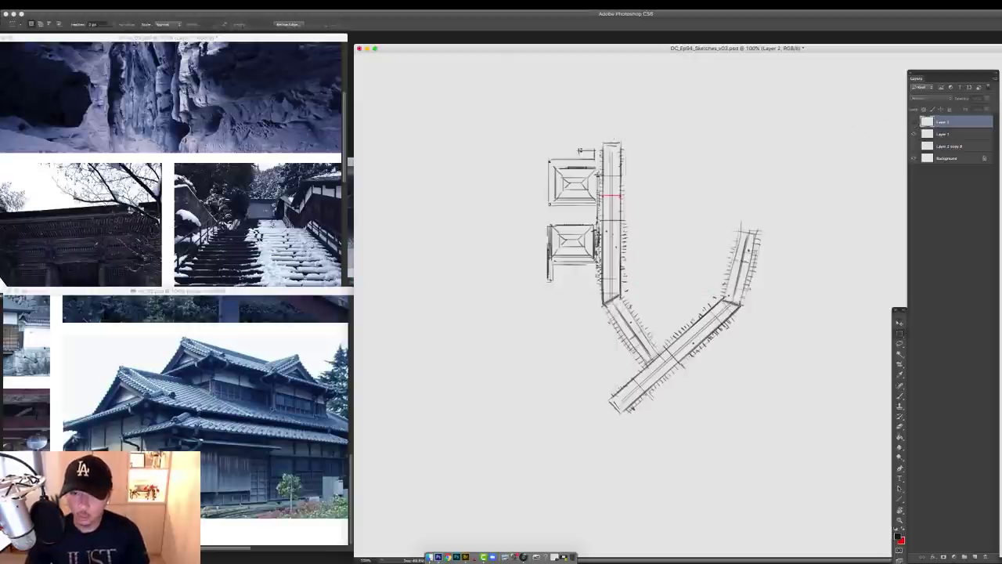
On Layer 1, rearrange the dots into a staggered pattern along the straight walkway beside the lower building and accent its outer edge
super+click(606, 234)
super+click(607, 234)
key(e)
click(605, 229)
click(561, 177)
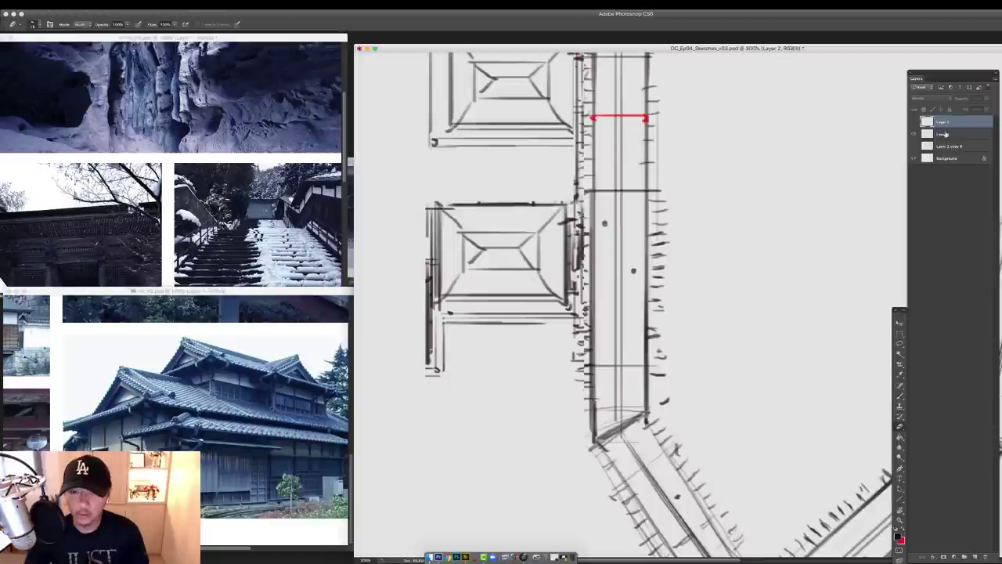
click(946, 135)
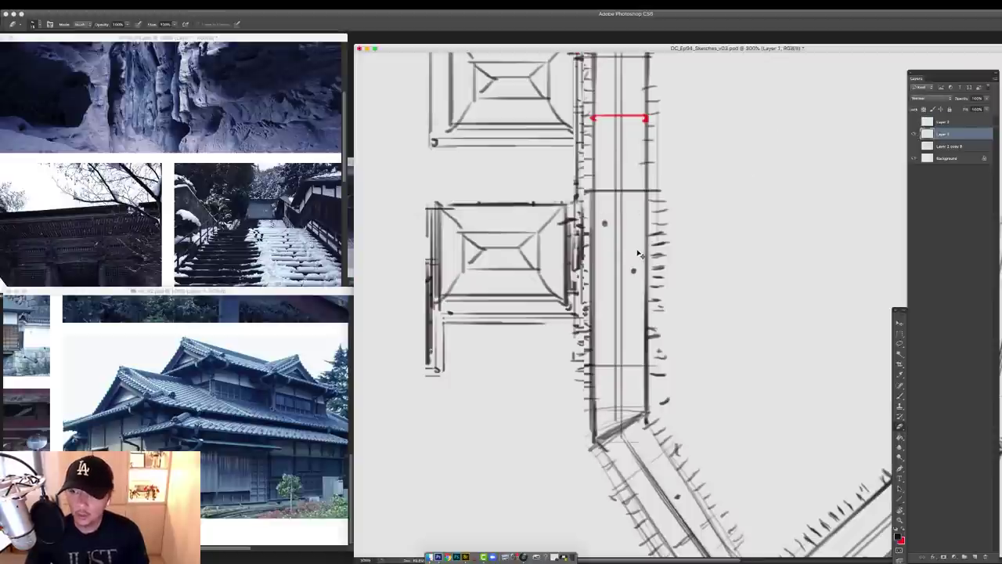
key(b)
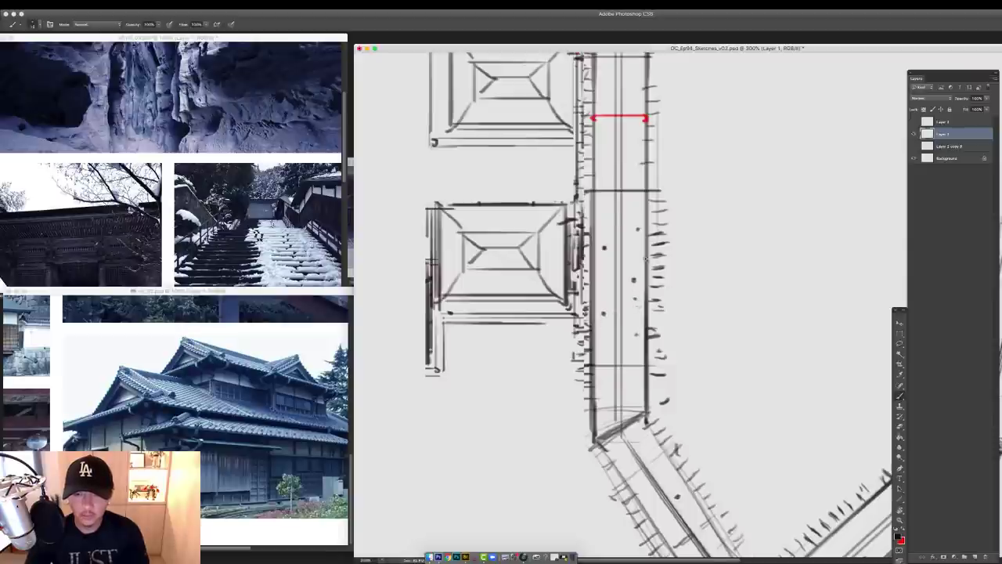
alt+click(646, 258)
drag(646, 258, 643, 328)
key(super+minus)
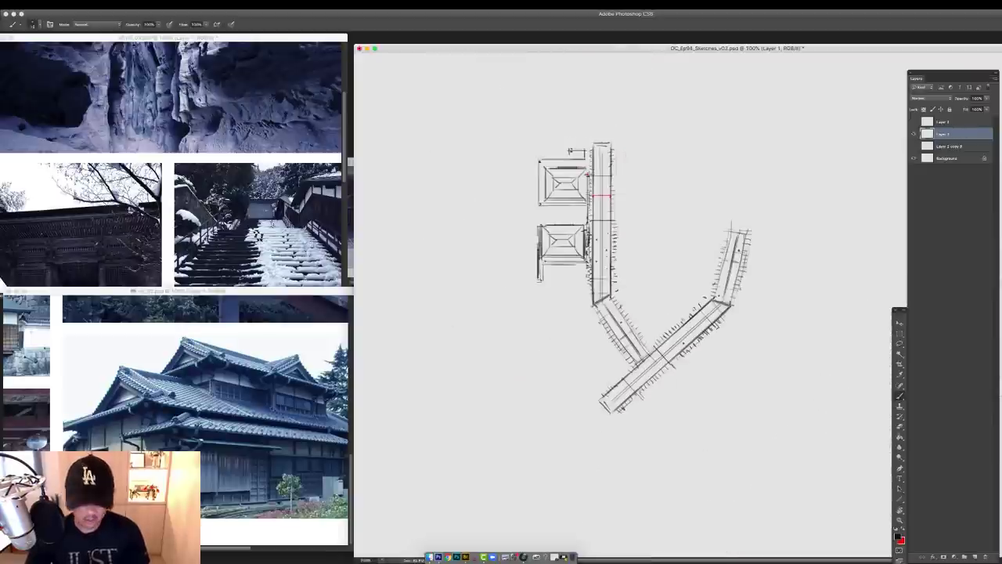
Scale down the lower hipped-roof building, keeping it against the straight walkway
key(m)
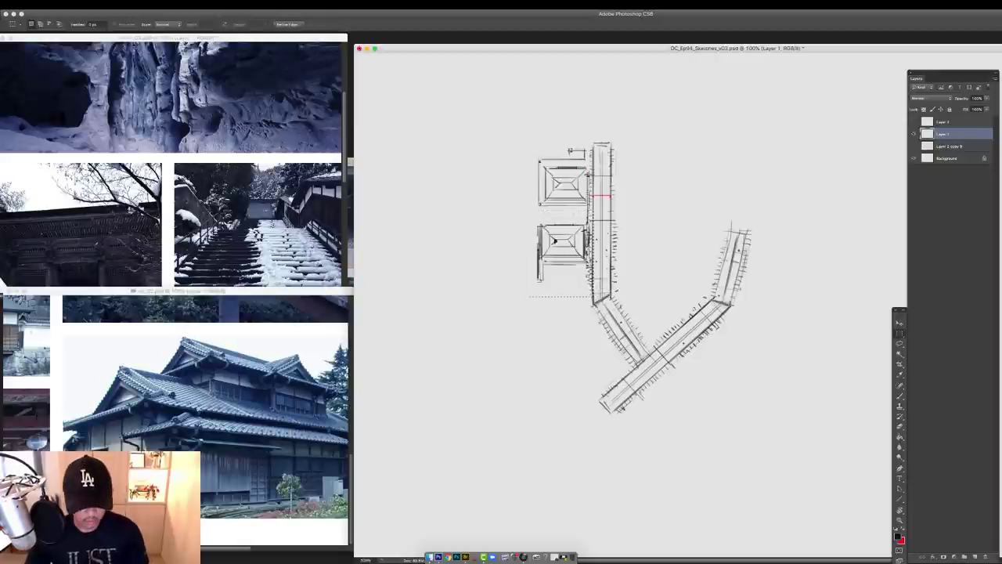
key(super+t)
drag(530, 209, 574, 238)
key(Return)
key(v)
key(super+d)
Scale the upper hipped-roof building down to match the lower one, keeping it beside the straight walkway
key(m)
drag(524, 146, 590, 217)
key(super+t)
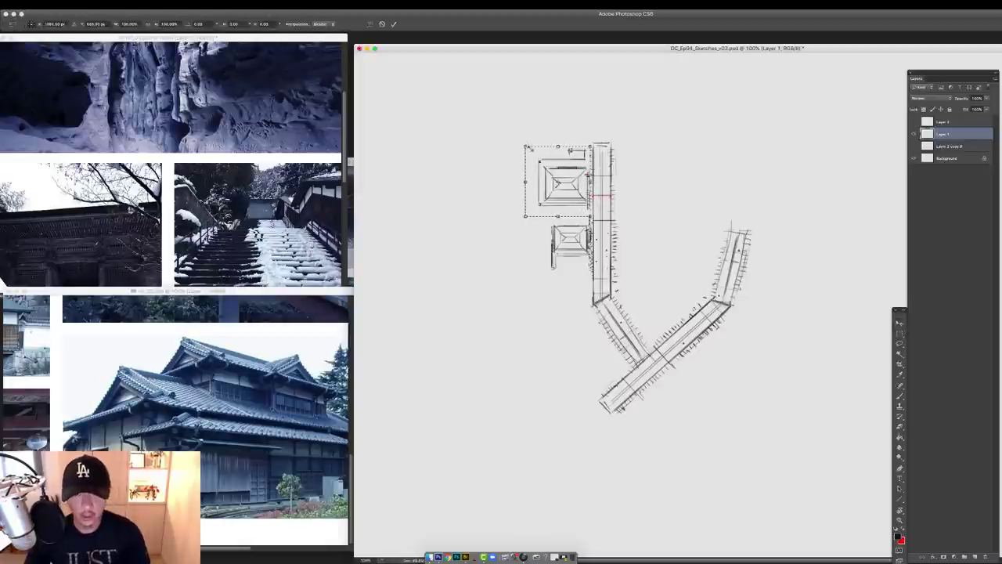
drag(525, 147, 643, 305)
key(Return)
Place copies of the small building at its outer corner, across the straight walkway, and rotated along the inner side of the short diagonal
key(v)
key(super+t)
drag(695, 256, 626, 220)
key(Return)
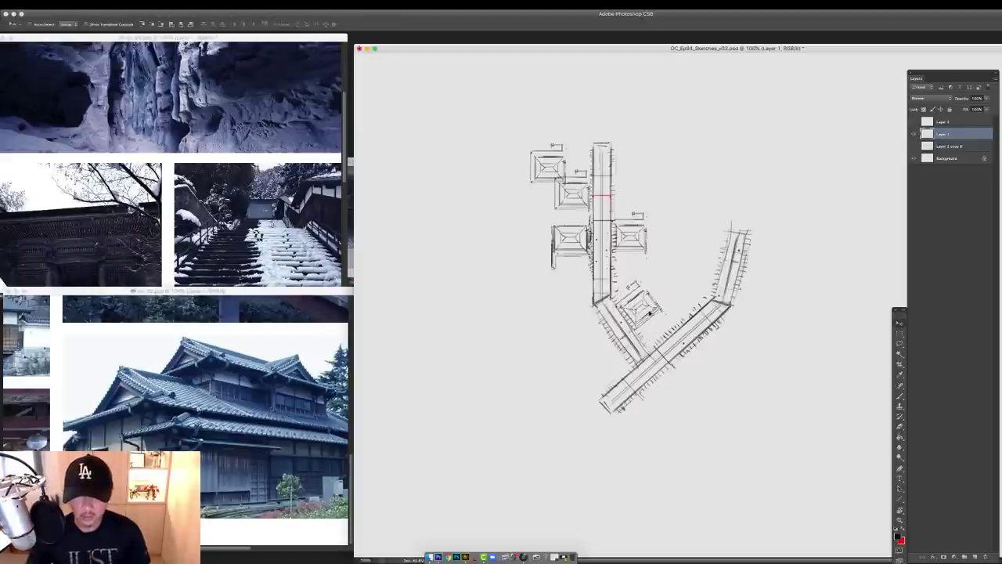
Place rotated building copies on both sides of the lower end of the long diagonal walkway
drag(644, 306, 630, 412)
key(super+t)
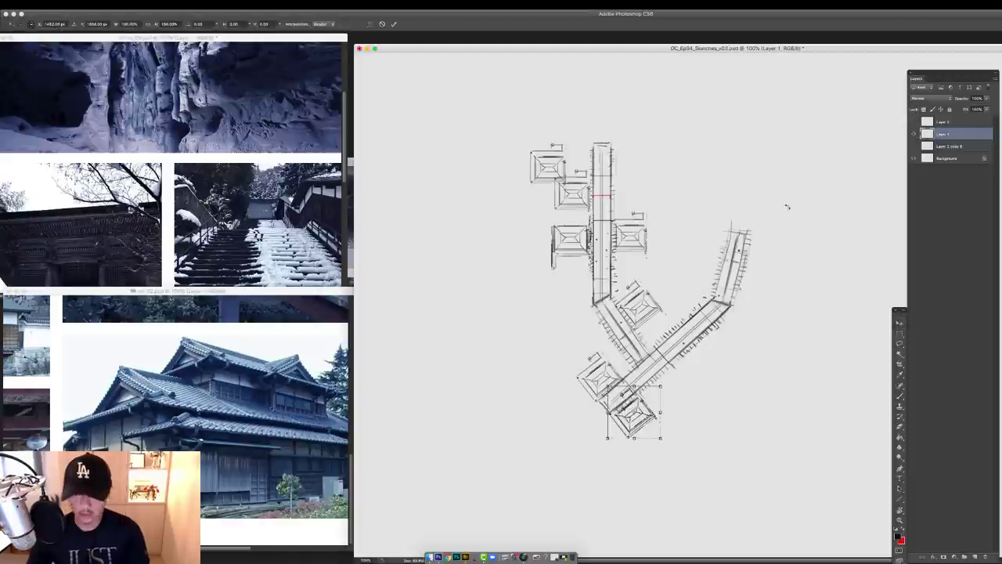
key(Return)
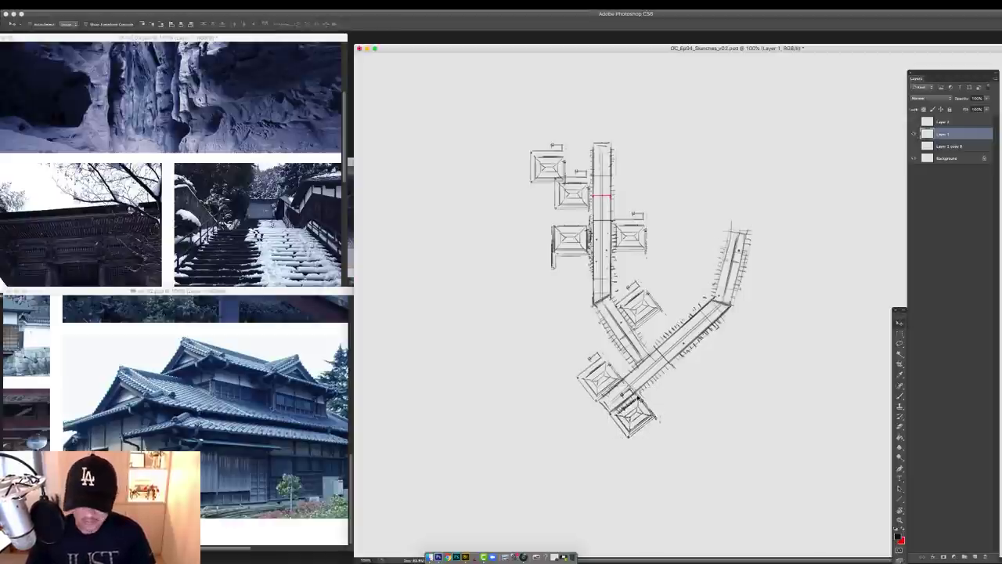
Place building copies on both sides of the short upper branch, rotated to follow its angle
drag(635, 411, 697, 262)
key(super+t)
drag(779, 205, 781, 265)
Place a building copy outside the corner below the short branch and rotate it to align with the long diagonal walkway
drag(702, 249, 724, 357)
key(Return)
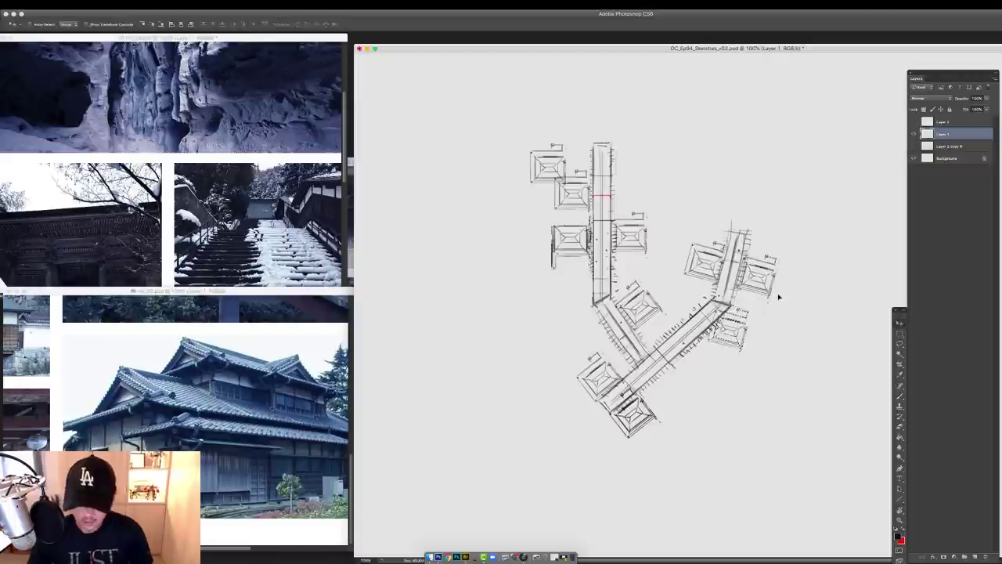
key(super+t)
drag(809, 285, 802, 327)
key(Return)
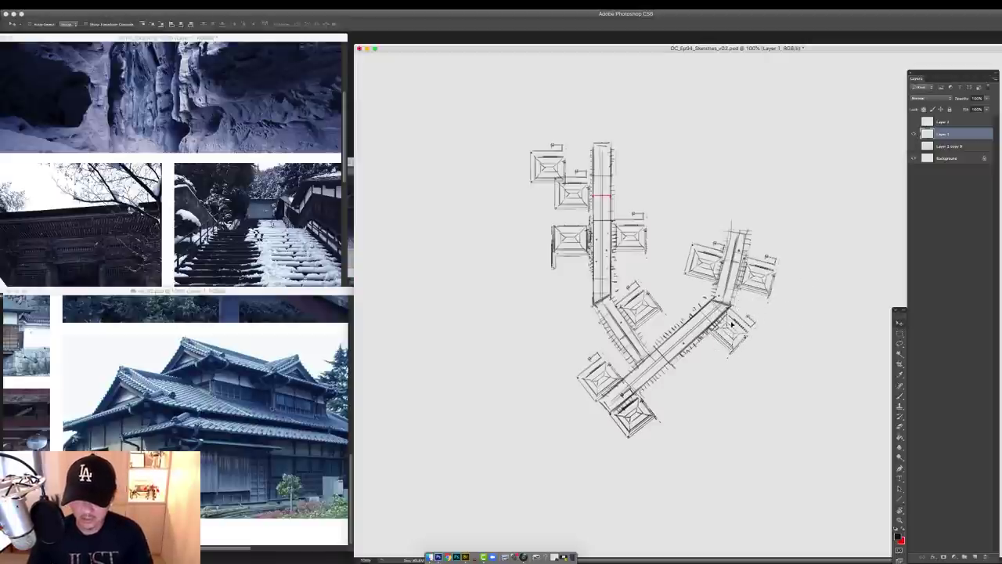
Place two rotated building copies inside the corner, one against the long diagonal and one beside the short branch's inner building
drag(736, 325, 703, 296)
key(super+t)
mouse_move(775, 268)
mouse_down()
mouse_move(780, 275)
mouse_move(765, 275)
mouse_up()
key(Return)
drag(703, 298, 682, 246)
key(super+t)
drag(756, 242, 725, 311)
Place a slightly tilted building copy on the inner side of the straight walkway, above the building already attached there
drag(676, 255, 649, 199)
key(Return)
key(super+t)
drag(700, 173, 683, 155)
drag(650, 185, 640, 221)
key(Return)
Place a tilted building copy off the outer side of the lower building on the straight walkway
key(super+t)
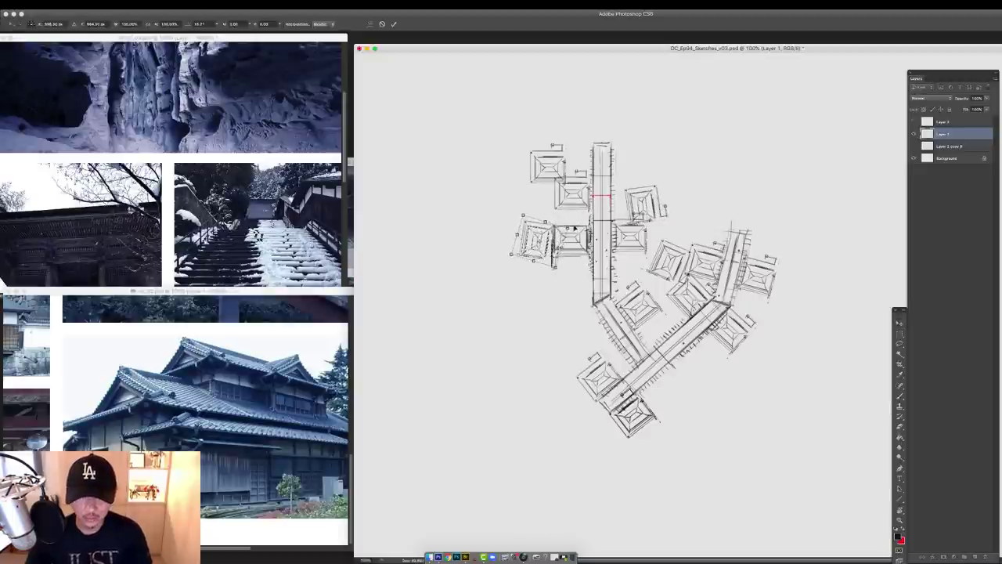
drag(545, 238, 549, 260)
key(Return)
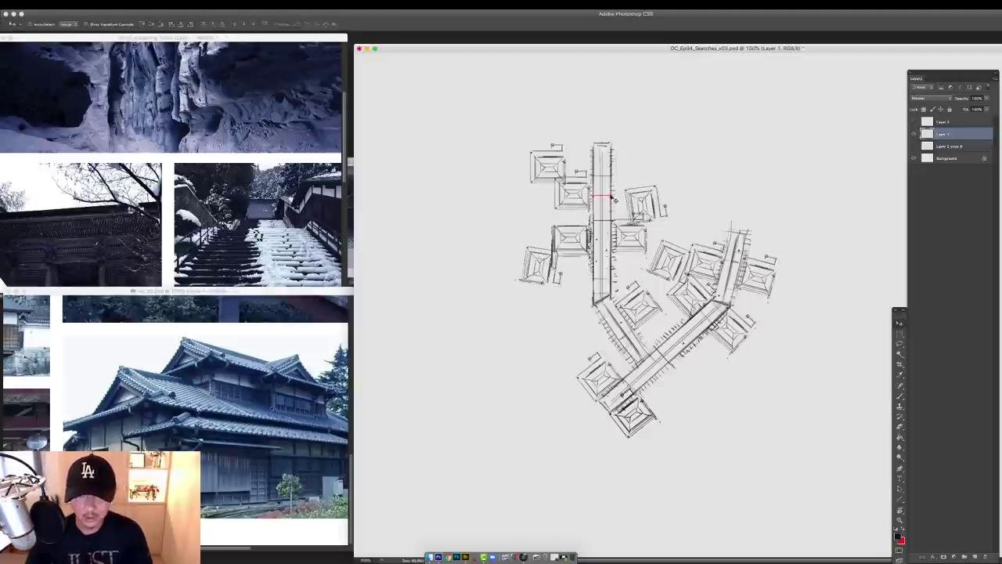
Brush a jagged cliff edge down the outer side of the straight walkway's buildings, stepping inward towards the lower diagonal end
drag(618, 230, 556, 214)
key(b)
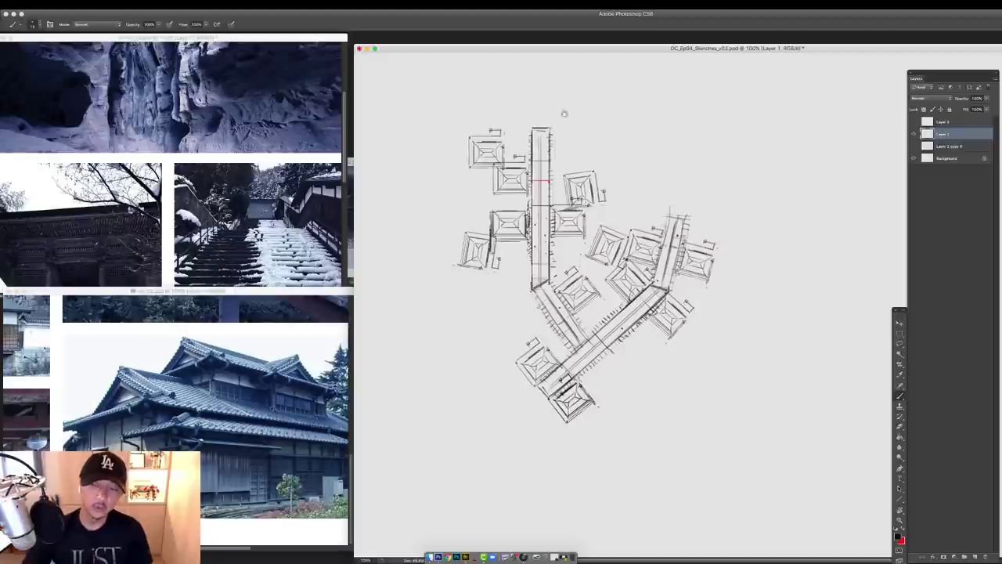
drag(565, 112, 562, 112)
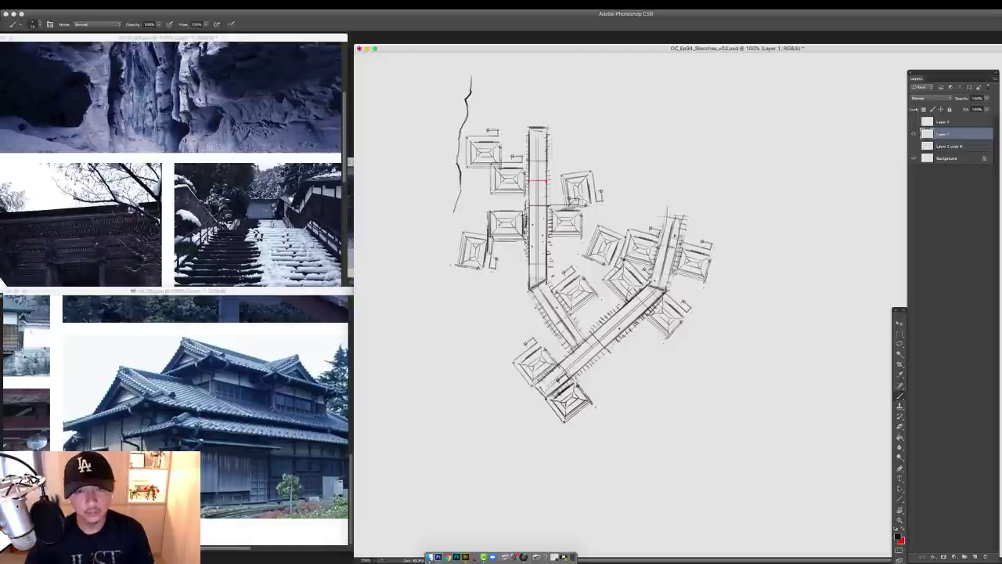
drag(454, 210, 459, 283)
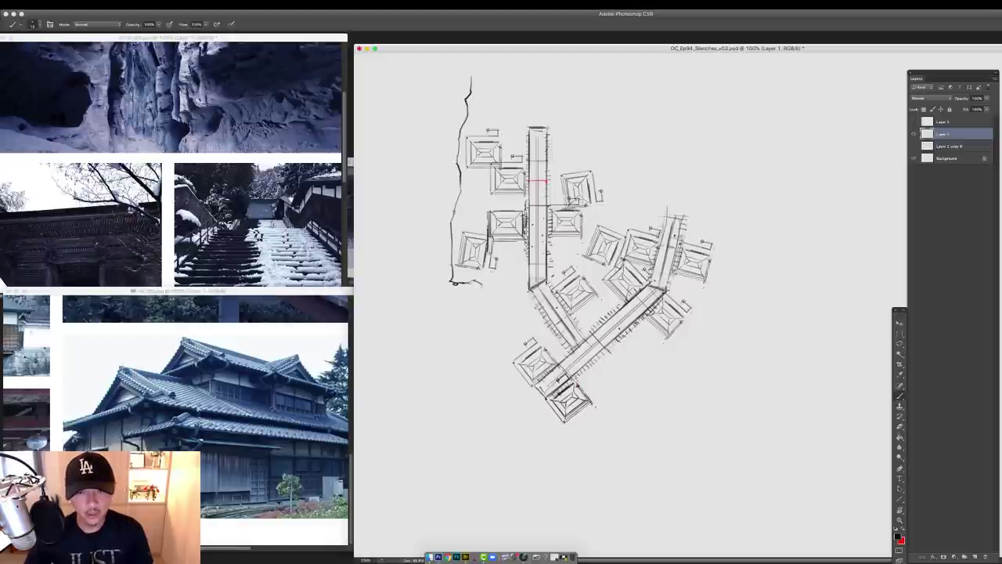
drag(493, 325, 507, 342)
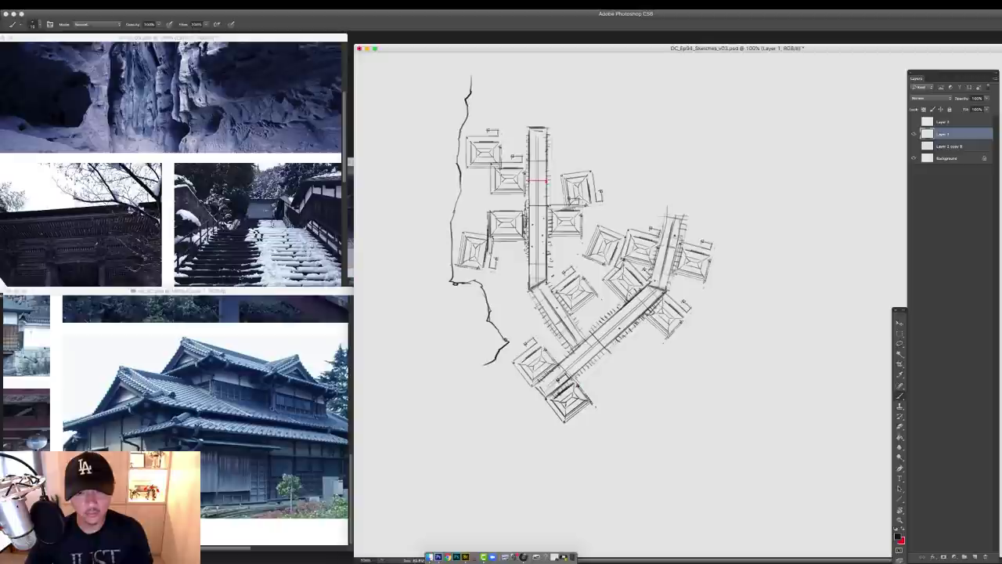
mouse_move(475, 374)
mouse_down()
mouse_move(507, 336)
mouse_move(452, 234)
mouse_up()
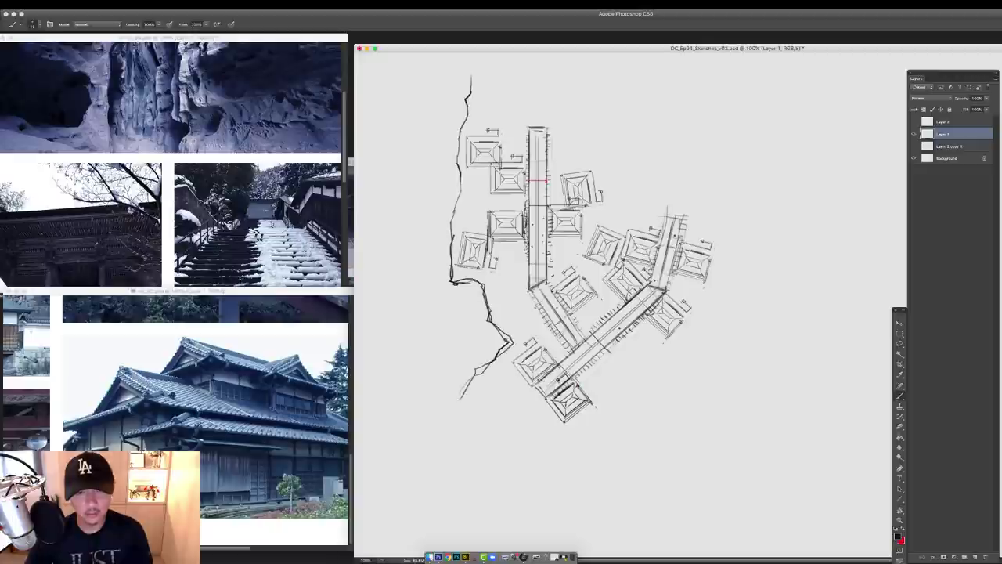
Set the foreground to a near-black colour and draw the opposite cliff edge from above the straight walkway towards the short branch
click(898, 537)
click(593, 287)
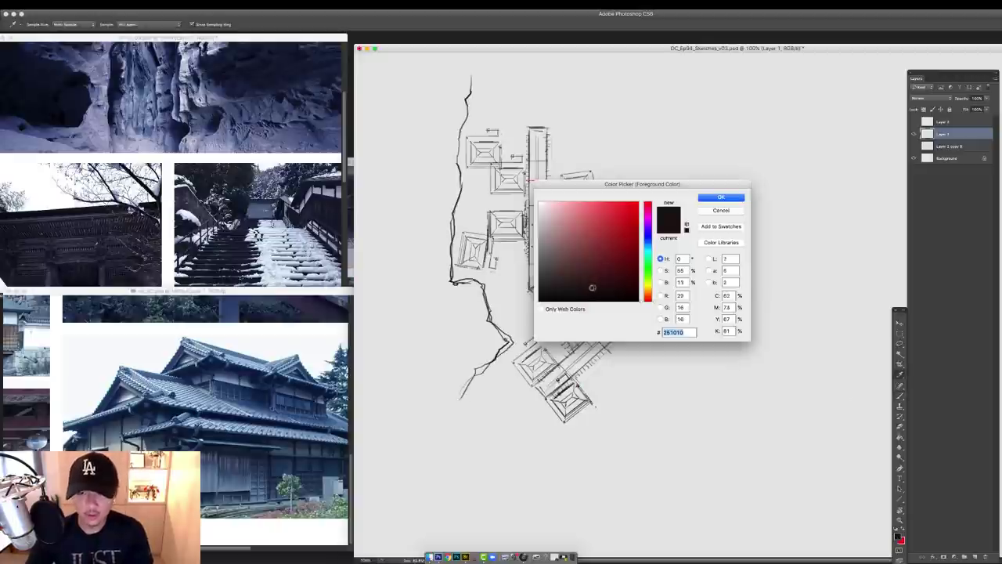
click(720, 196)
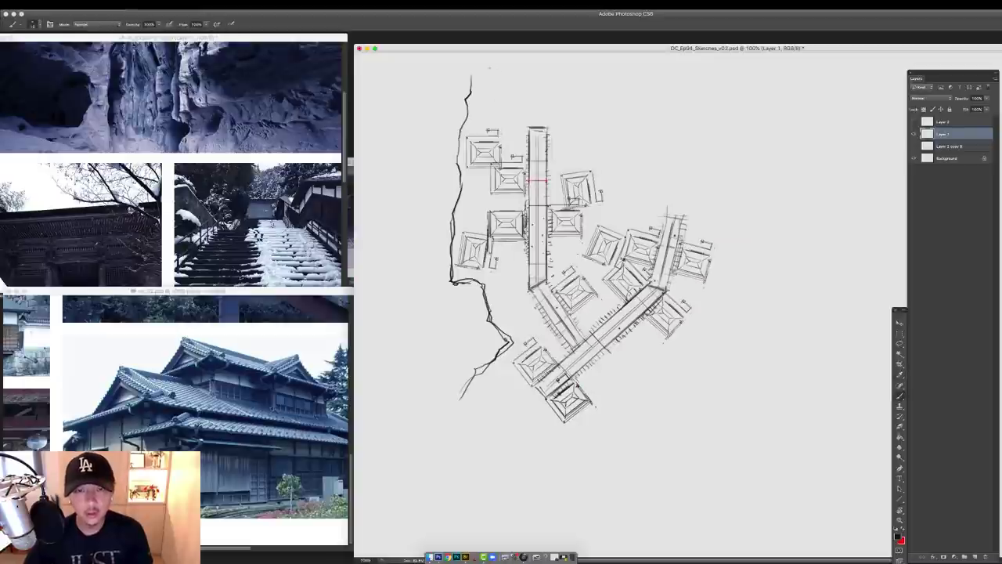
drag(517, 92, 554, 123)
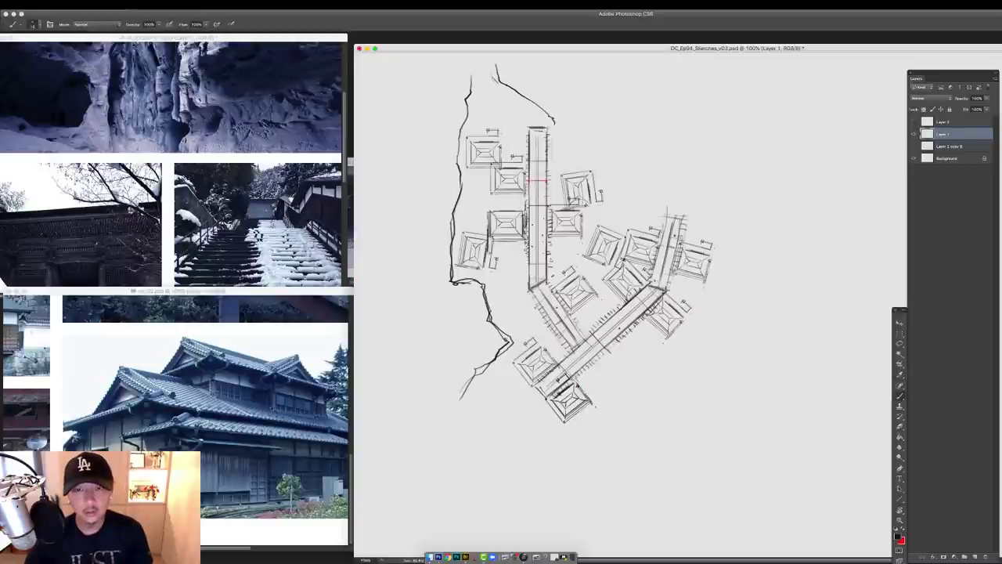
drag(573, 161, 603, 168)
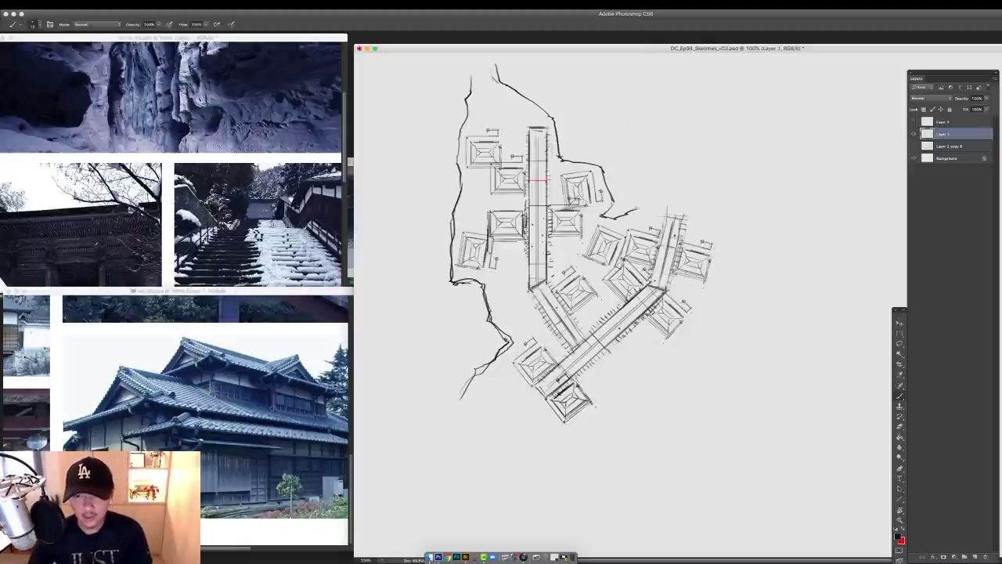
drag(636, 210, 658, 201)
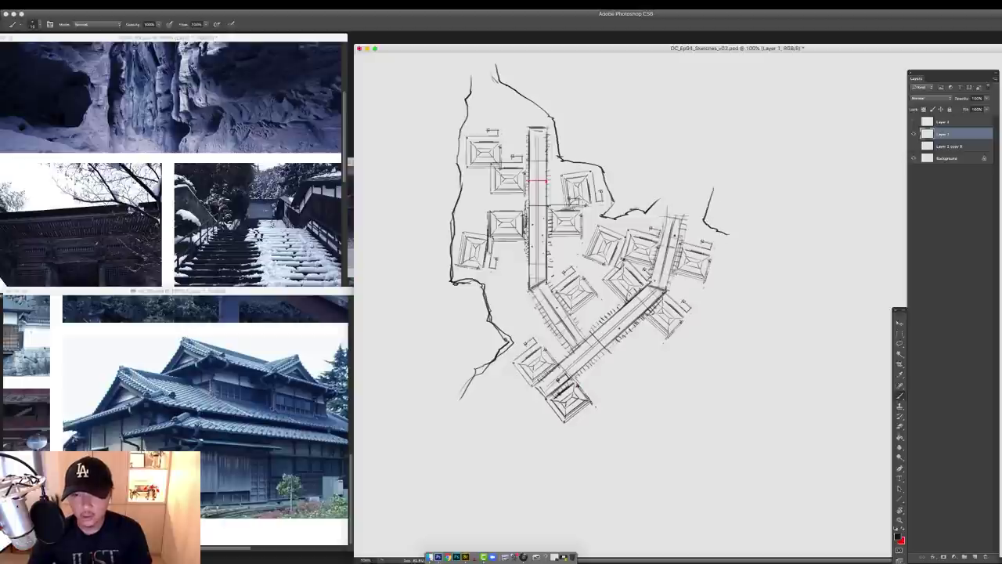
Draw the cliff edge around the short branch's outer building, redo it closer in, and continue it diagonally downwards
drag(728, 234, 719, 303)
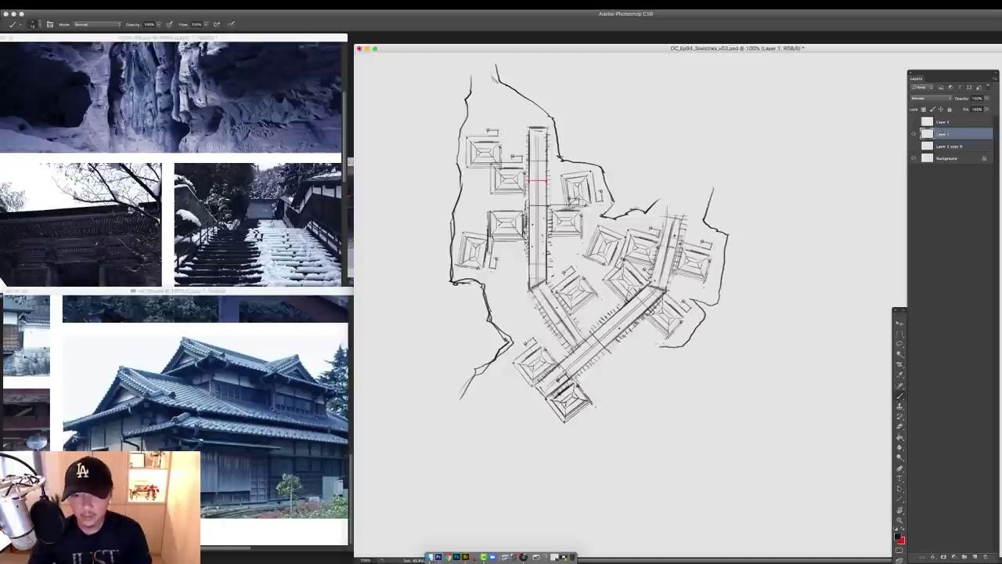
key(super+z)
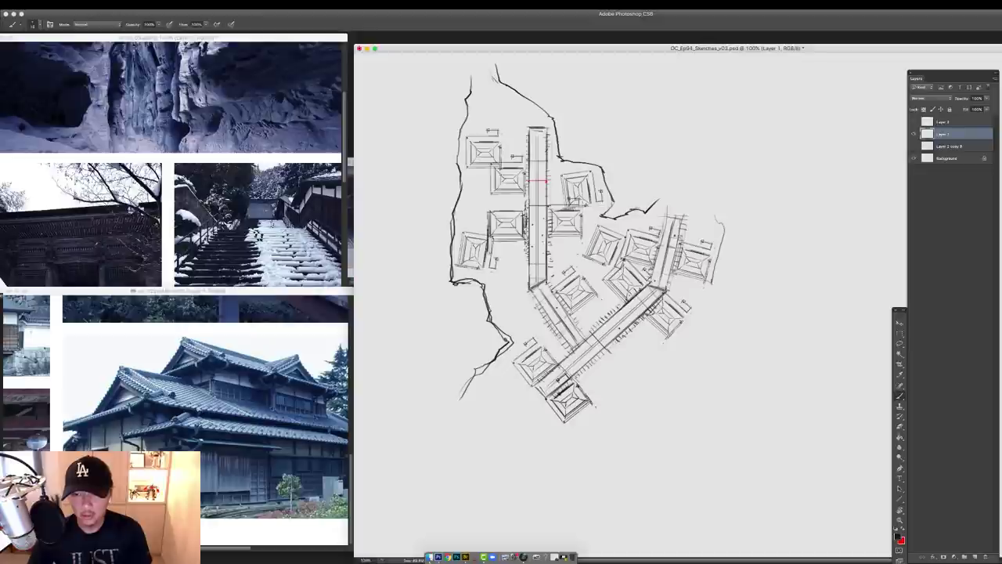
drag(719, 348, 756, 413)
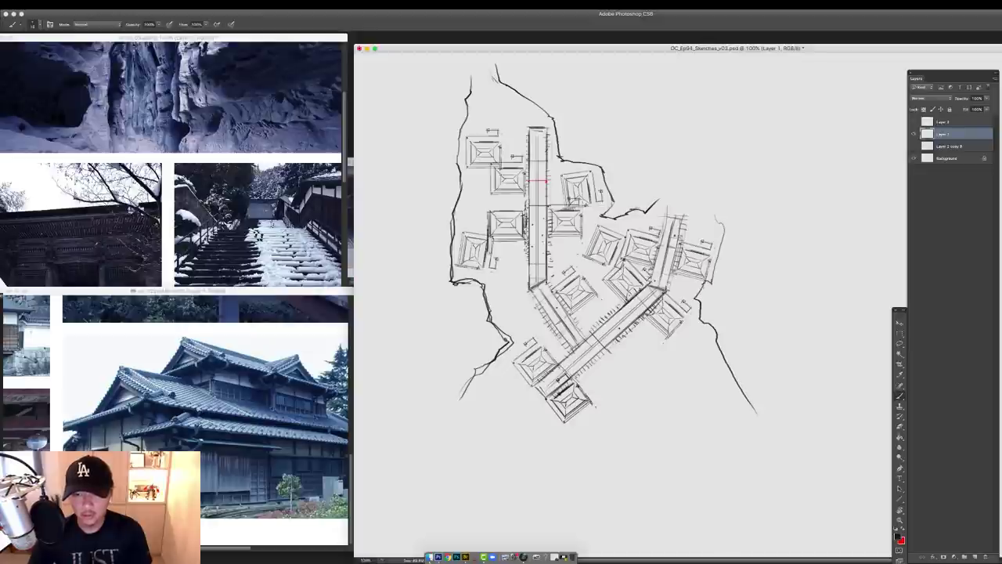
Draw the cliff inlet below the long diagonal walkway and extend the cliff edges upwards on both sides of the short branch's end
mouse_move(601, 422)
mouse_down()
mouse_move(600, 385)
mouse_move(620, 351)
mouse_move(648, 337)
mouse_move(704, 415)
mouse_move(589, 423)
mouse_move(568, 437)
mouse_up()
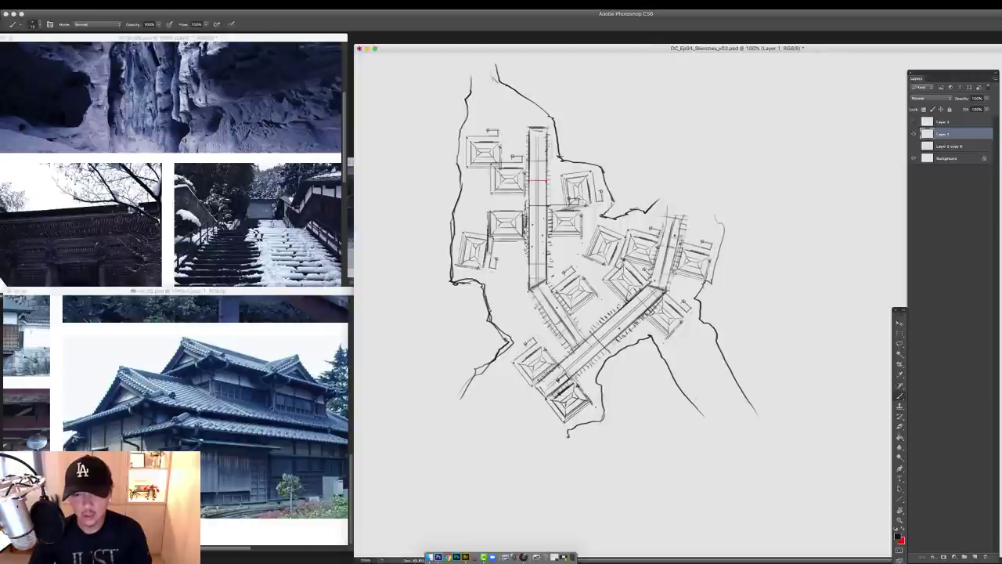
drag(694, 406, 711, 435)
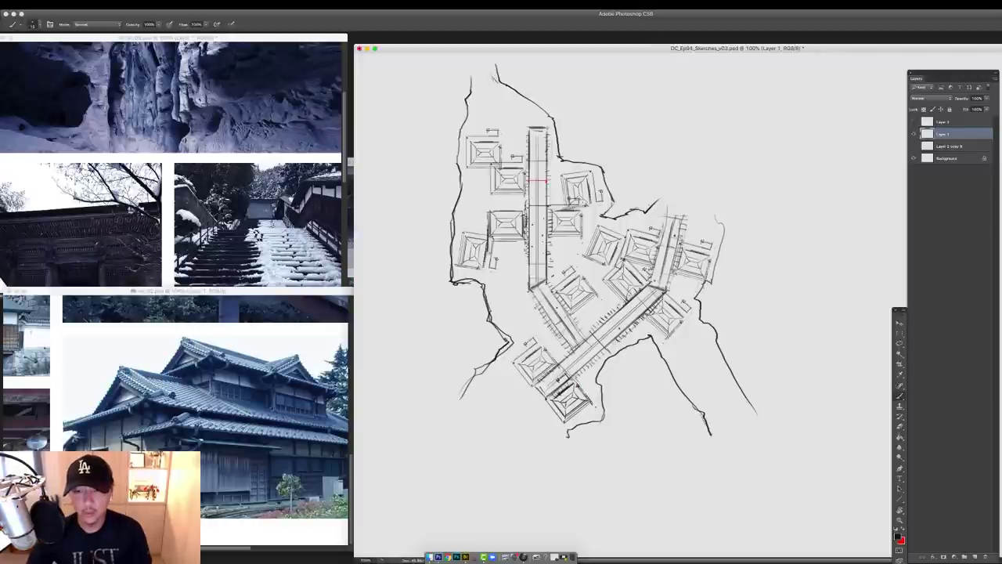
drag(661, 197, 662, 174)
drag(700, 209, 715, 161)
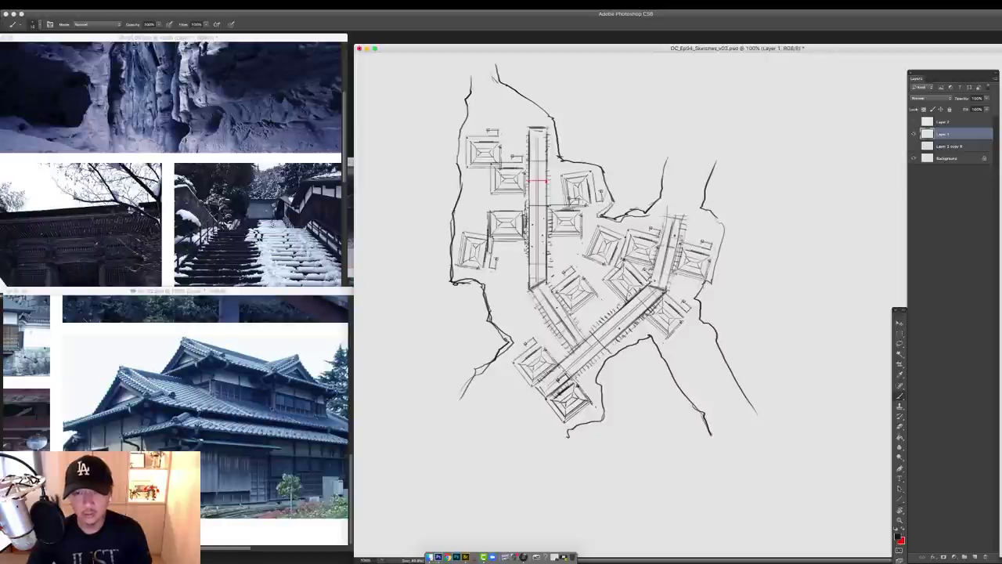
Add thin wavy contour lines behind the cliff edges on all sides and inside the lower inlet
drag(582, 166, 554, 122)
drag(470, 69, 459, 135)
mouse_move(439, 224)
mouse_down()
mouse_move(498, 354)
mouse_move(478, 324)
mouse_move(435, 180)
mouse_move(439, 148)
mouse_move(446, 309)
mouse_move(432, 394)
mouse_move(409, 267)
mouse_up()
drag(440, 166, 410, 267)
mouse_move(534, 79)
mouse_down()
mouse_move(575, 116)
mouse_move(616, 185)
mouse_move(669, 102)
mouse_move(604, 193)
mouse_move(655, 79)
mouse_move(671, 154)
mouse_up()
mouse_move(753, 144)
mouse_down()
mouse_move(724, 200)
mouse_move(743, 336)
mouse_up()
mouse_move(737, 216)
mouse_down()
mouse_move(737, 358)
mouse_move(753, 173)
mouse_up()
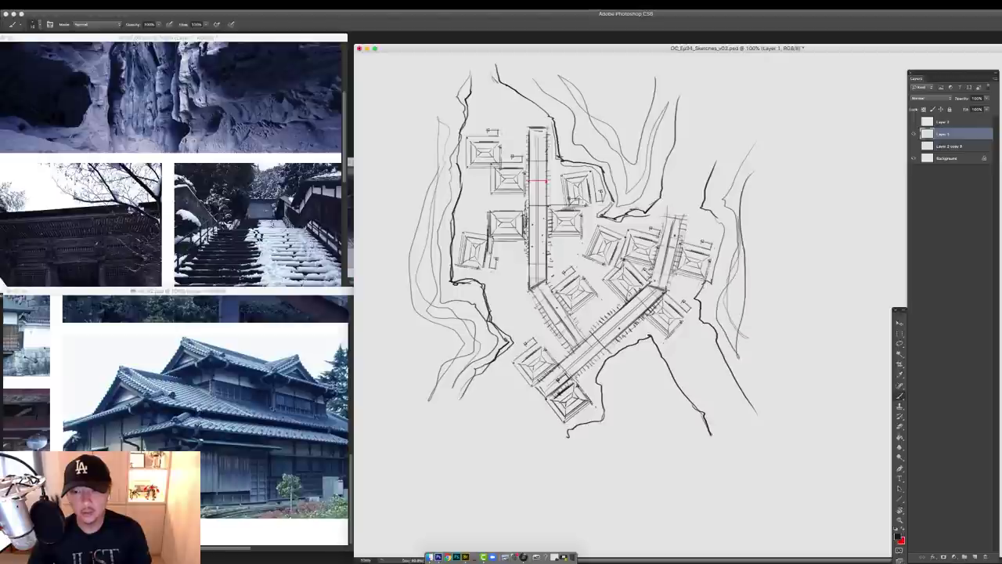
mouse_move(683, 432)
mouse_down()
mouse_move(634, 356)
mouse_move(602, 431)
mouse_up()
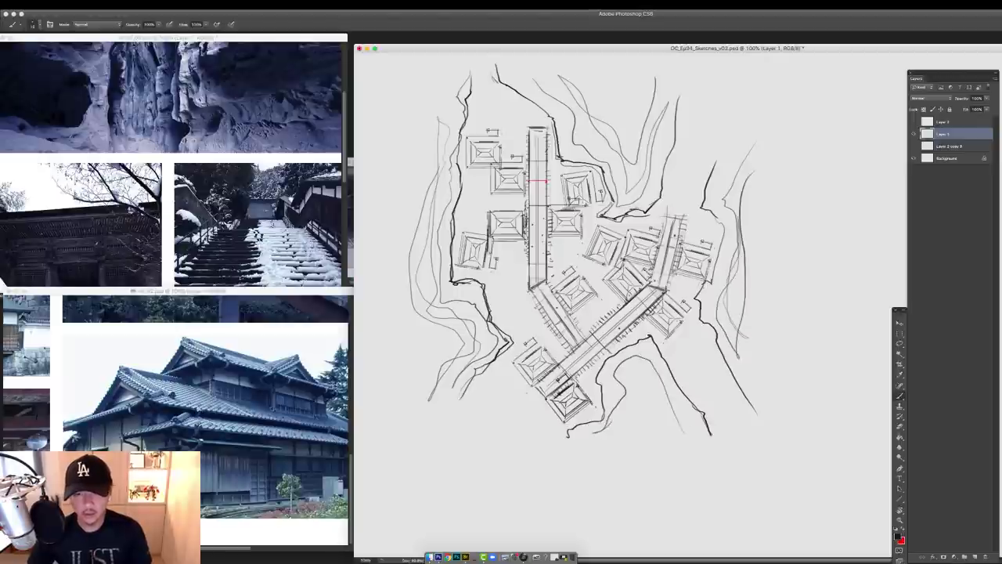
Extend the cliff edges downwards on both sides beyond the long diagonal walkway's lower end
drag(527, 392, 537, 399)
drag(468, 421, 463, 470)
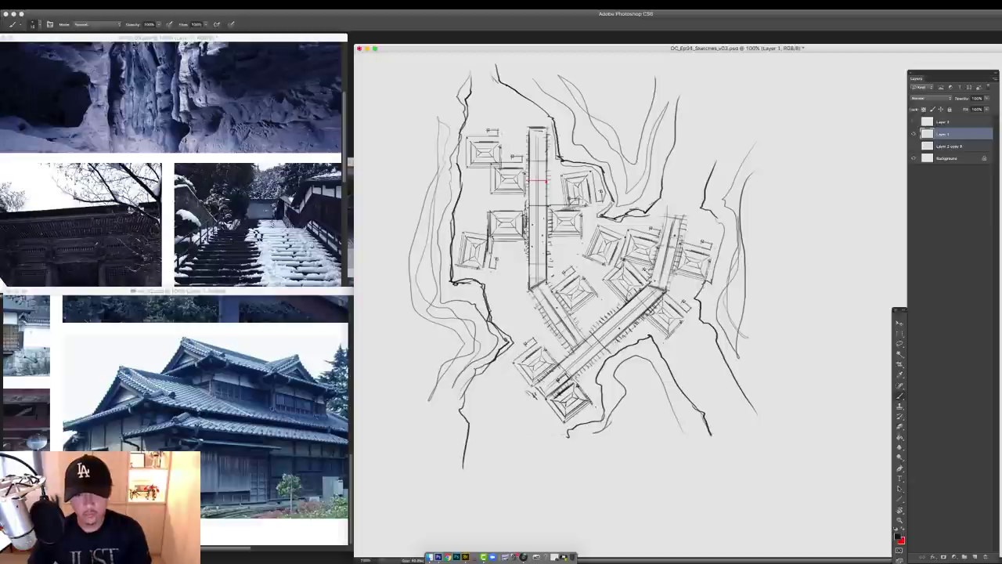
drag(561, 435, 529, 484)
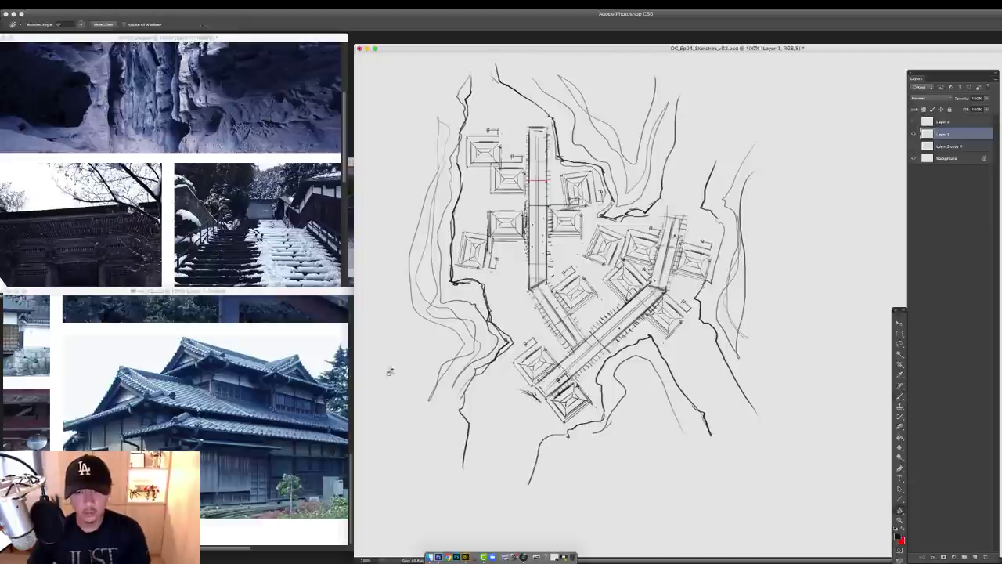
Sketch light parallel path lines leading away from the long diagonal walkway's lower end between the cliff edges
drag(387, 369, 392, 227)
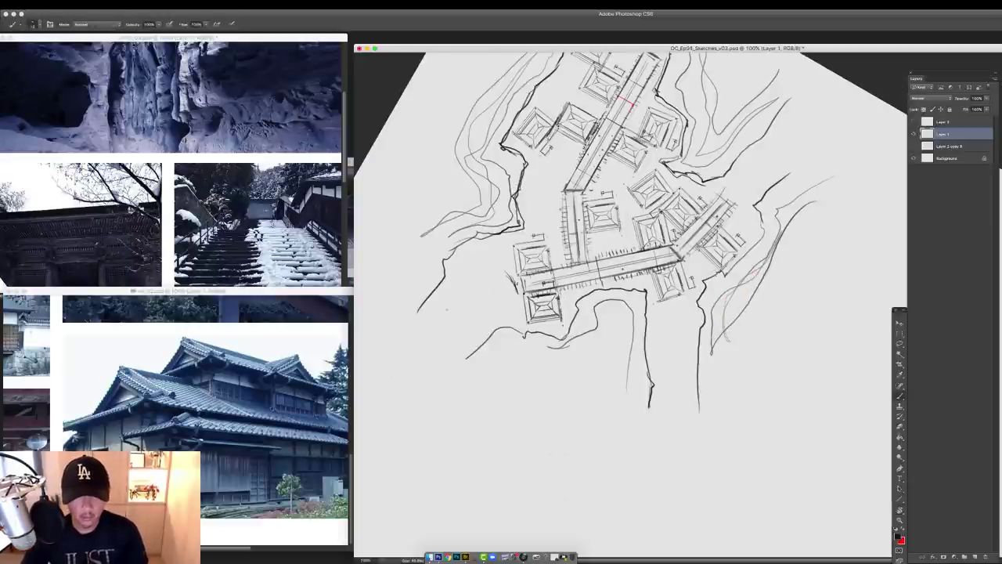
drag(431, 315, 504, 275)
drag(429, 332, 514, 290)
drag(420, 321, 516, 274)
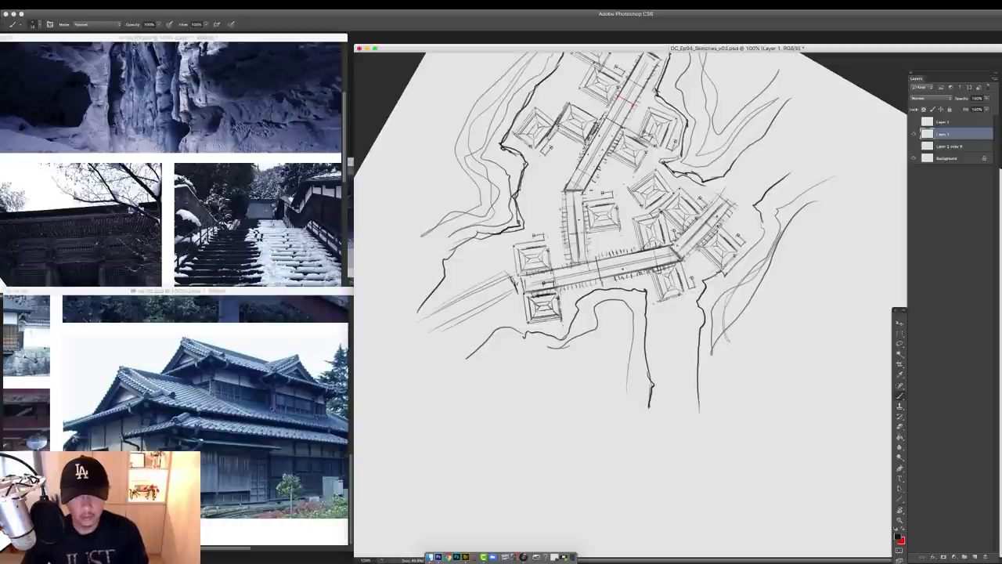
key(r)
drag(439, 383, 502, 501)
drag(504, 264, 516, 262)
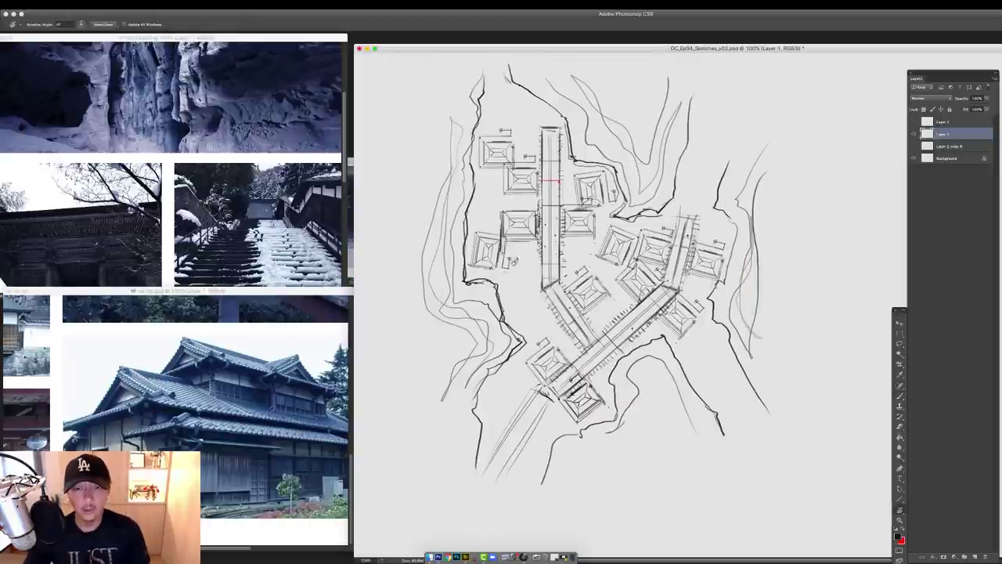
In full-screen view, draw a pointed end on the outer tip of the straight walkway
key(f)
key(f)
key(super+plus)
drag(423, 175, 877, 402)
key(super+minus)
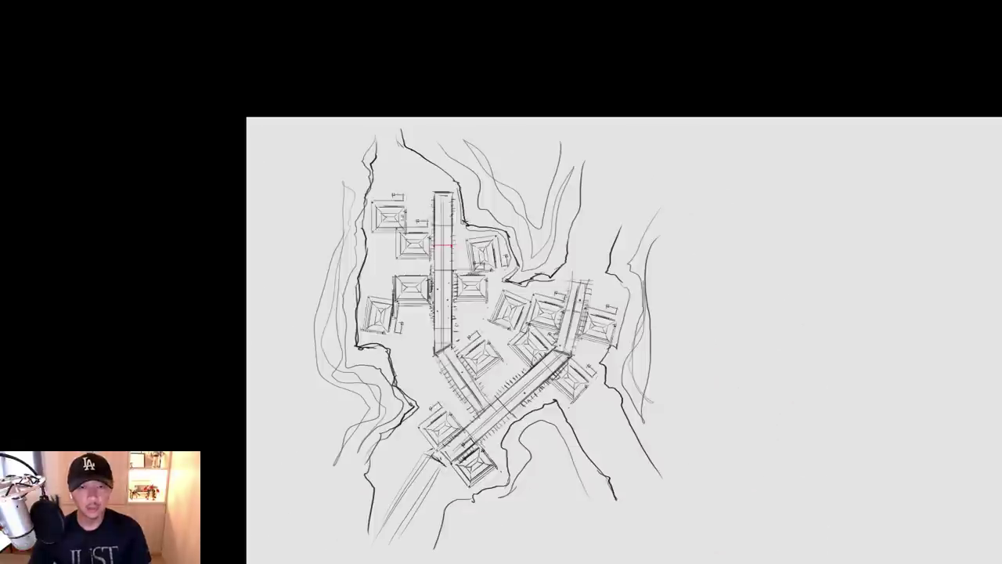
key(r)
drag(439, 384, 584, 368)
key(super+plus)
drag(402, 375, 595, 266)
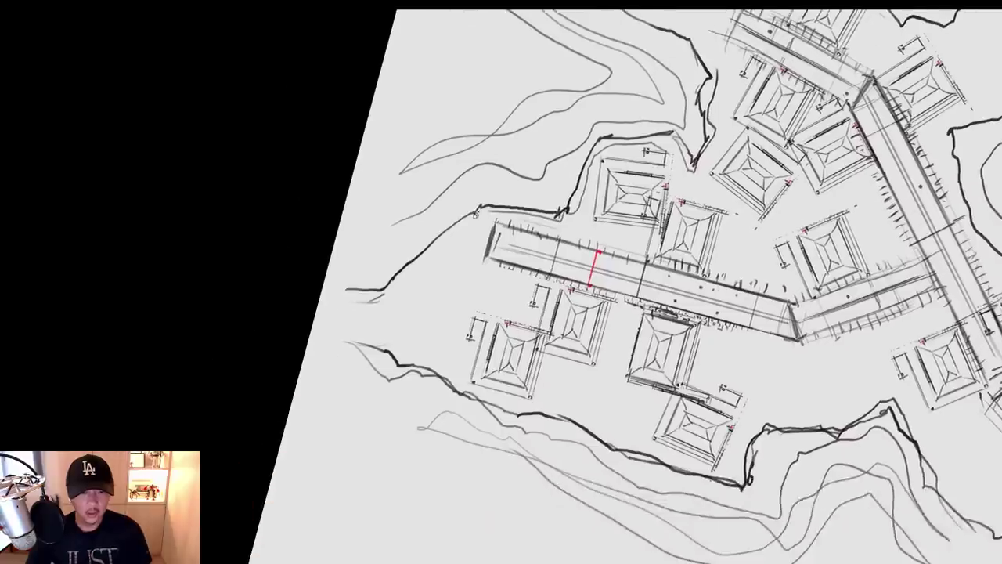
mouse_move(495, 223)
mouse_down()
mouse_move(483, 237)
mouse_move(496, 271)
mouse_up()
drag(501, 281, 482, 269)
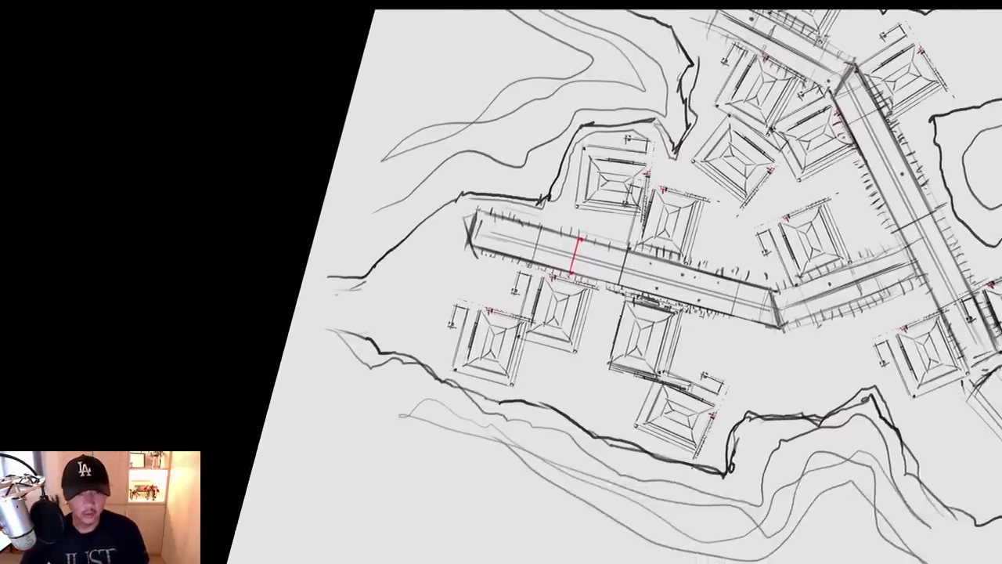
Sketch a short walkway segment from the straight walkway's outer tip to the cliff opening, with parallel lines and edge ticks
drag(365, 281, 450, 237)
drag(363, 285, 476, 226)
drag(353, 318, 464, 265)
drag(377, 307, 495, 256)
mouse_move(347, 293)
mouse_down()
mouse_move(483, 226)
mouse_move(470, 248)
mouse_move(474, 239)
mouse_up()
drag(360, 314, 476, 258)
drag(399, 298, 399, 307)
drag(410, 294, 409, 303)
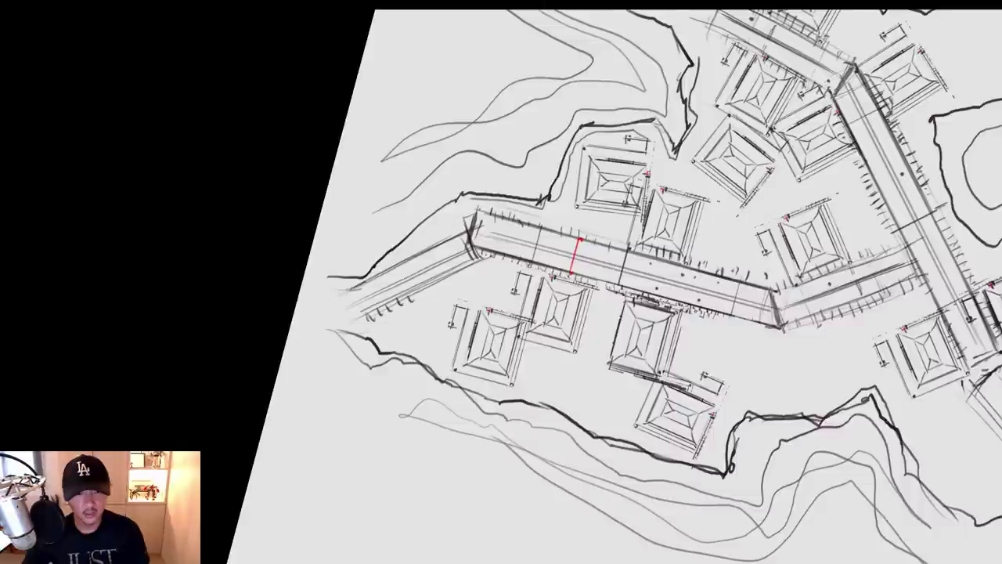
drag(390, 263, 470, 224)
drag(394, 318, 505, 263)
Reinforce the joint between the new end segment and the straight walkway, and strengthen the segment's cliff-side edge line
key(r)
mouse_move(383, 287)
mouse_down()
mouse_move(536, 101)
mouse_move(485, 110)
mouse_up()
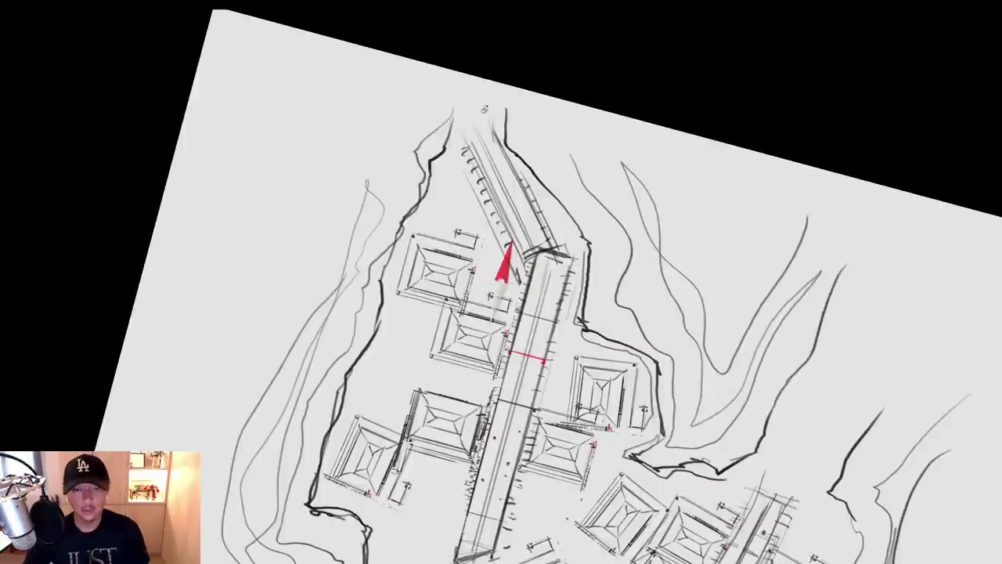
drag(394, 187, 346, 232)
drag(521, 261, 516, 311)
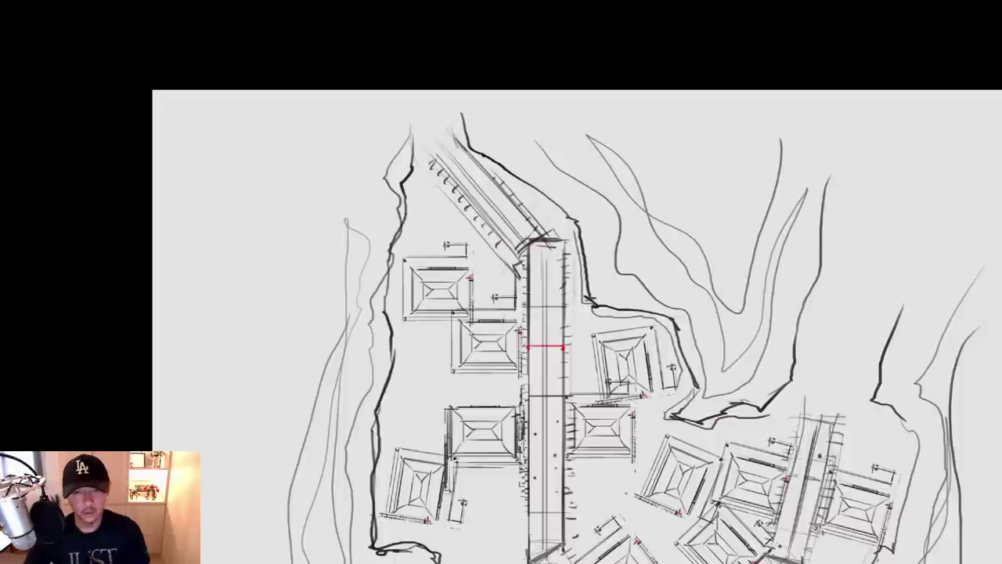
mouse_move(542, 230)
mouse_down()
mouse_move(570, 241)
mouse_move(500, 202)
mouse_up()
key(r)
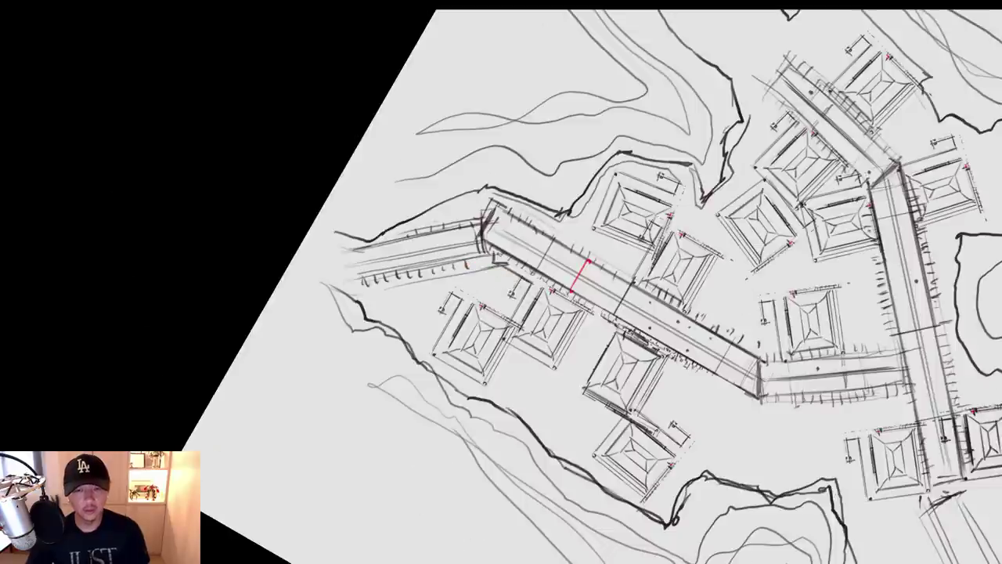
drag(334, 247, 479, 215)
drag(408, 224, 495, 207)
Draw outer edge lines along both sides of the straight walkway next to its tick marks
key(r)
mouse_move(497, 205)
mouse_down()
mouse_move(565, 240)
mouse_move(572, 383)
mouse_up()
drag(518, 263, 516, 335)
drag(571, 251, 571, 384)
click(602, 317)
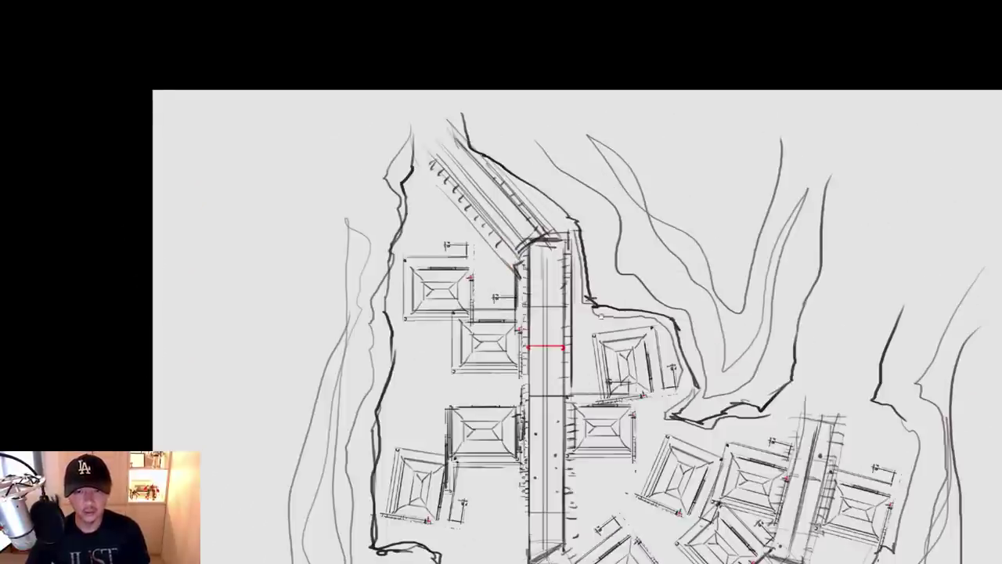
Add extra outline strokes around the hipped-roof building in the cliff pocket beside the straight walkway
drag(601, 316, 572, 190)
mouse_move(542, 263)
mouse_down()
mouse_move(547, 338)
mouse_move(603, 337)
mouse_up()
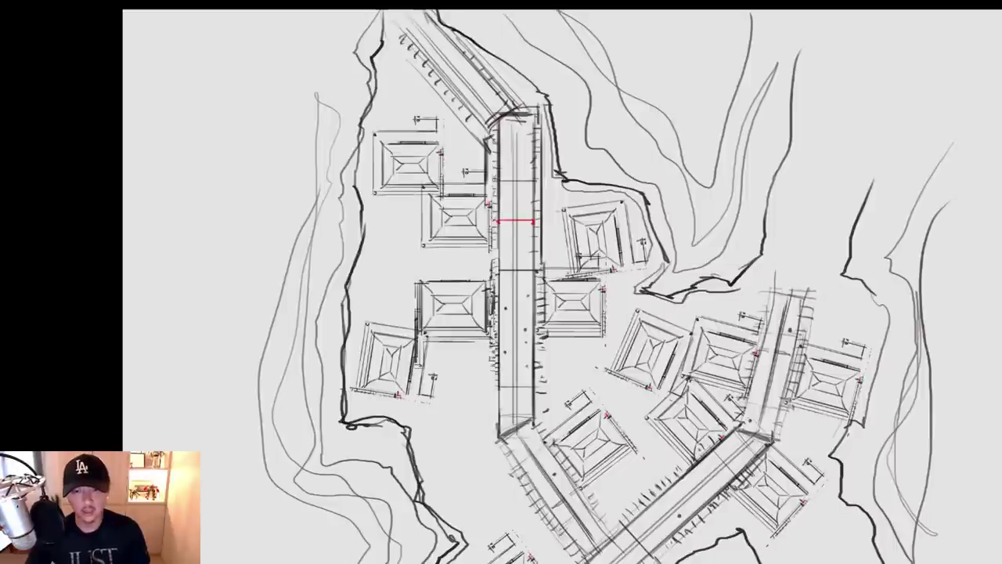
mouse_move(564, 208)
mouse_down()
mouse_move(558, 271)
mouse_move(620, 199)
mouse_up()
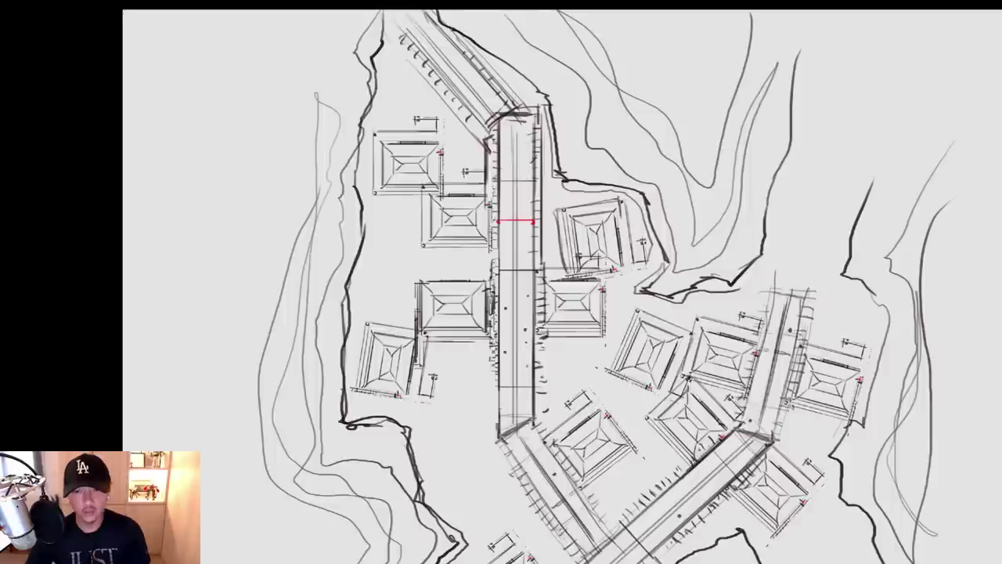
drag(605, 278, 639, 262)
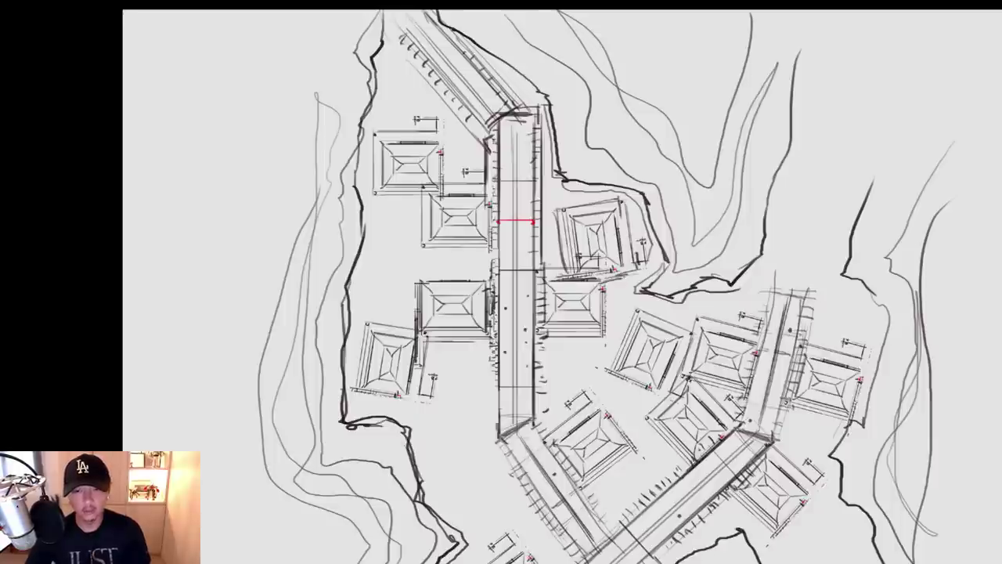
Extend the short walkway beyond its upper end with light parallel path lines running through the gap between the cliffs
scroll(517, 221, down, 5)
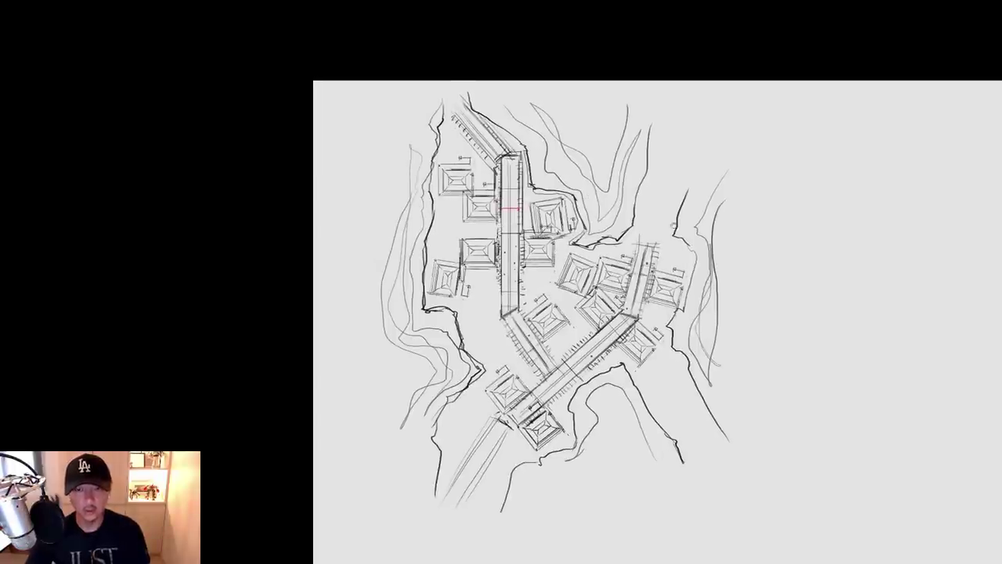
drag(674, 225, 635, 239)
mouse_move(631, 187)
mouse_down()
mouse_move(604, 256)
mouse_move(614, 264)
mouse_move(618, 250)
mouse_up()
mouse_move(635, 172)
mouse_down()
mouse_move(601, 260)
mouse_move(643, 174)
mouse_up()
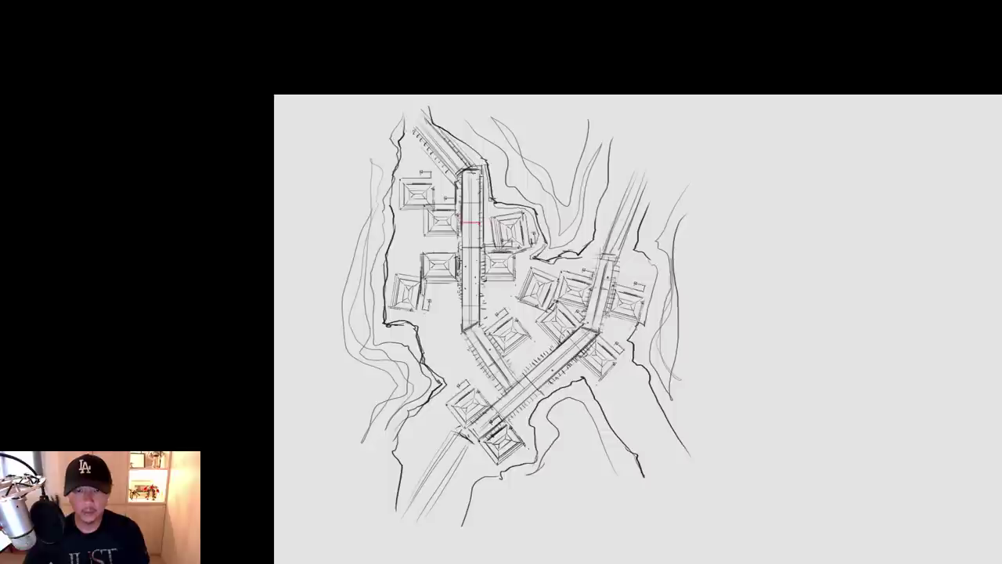
Sketch long parallel path lines leading outward from the building at the walkway bend through the lower-right cliff opening
mouse_move(605, 378)
mouse_down()
mouse_move(517, 299)
mouse_move(607, 311)
mouse_up()
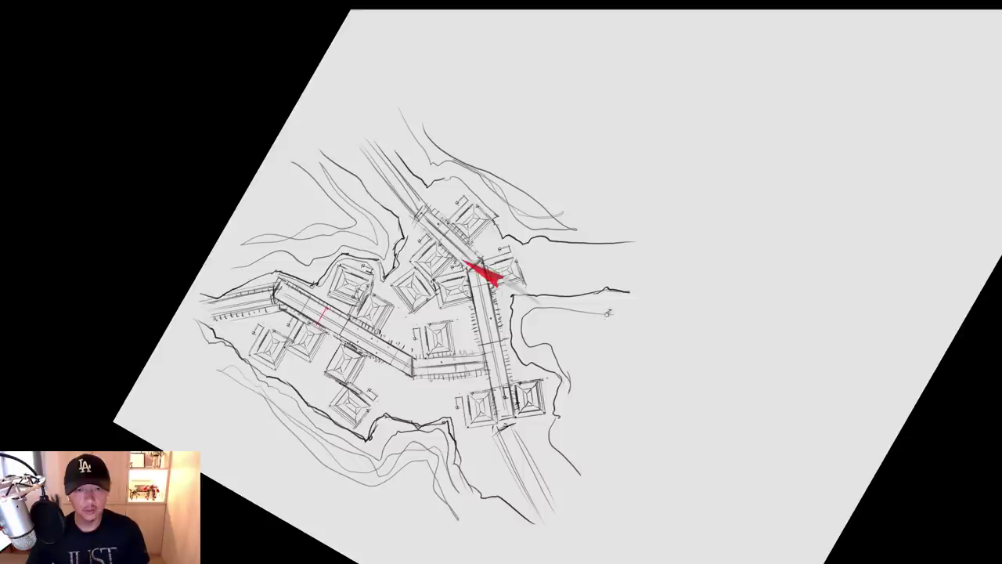
drag(512, 260, 621, 254)
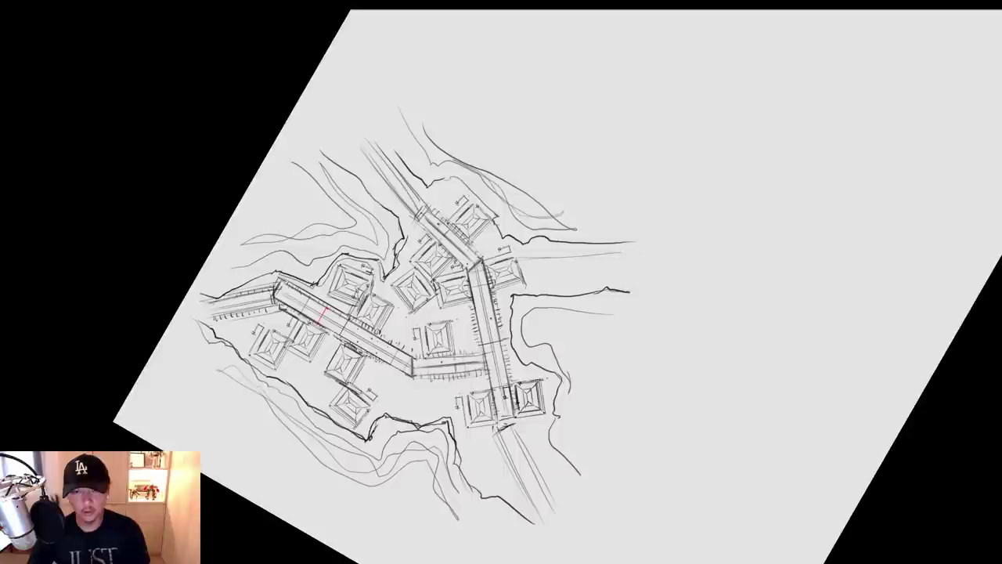
drag(551, 257, 642, 252)
drag(524, 278, 650, 271)
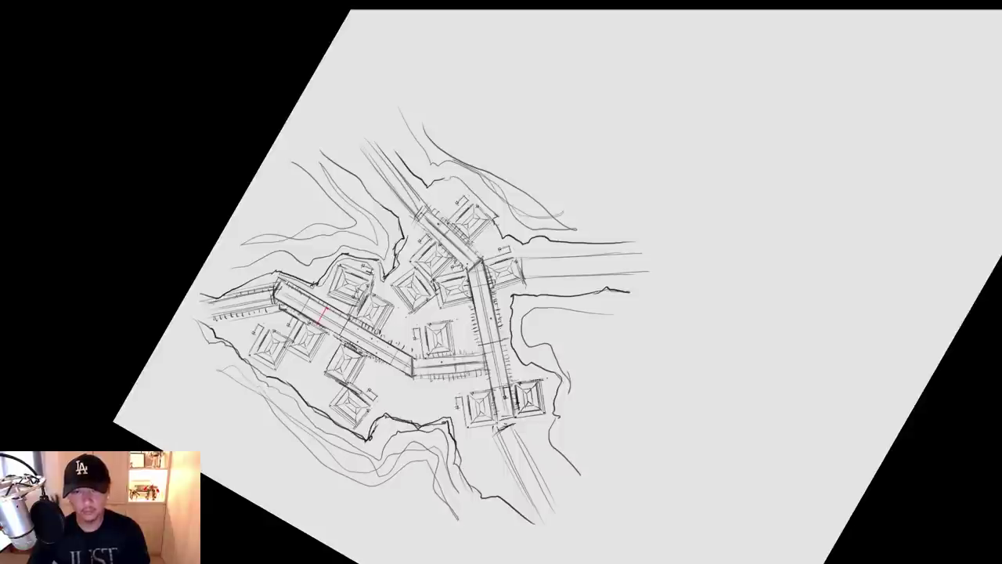
mouse_move(525, 268)
mouse_down()
mouse_move(649, 263)
mouse_move(648, 252)
mouse_move(642, 268)
mouse_up()
key(r)
mouse_move(730, 270)
mouse_down()
mouse_move(681, 406)
mouse_move(656, 423)
mouse_up()
key(v)
drag(536, 269, 520, 276)
drag(359, 290, 407, 287)
drag(329, 286, 493, 250)
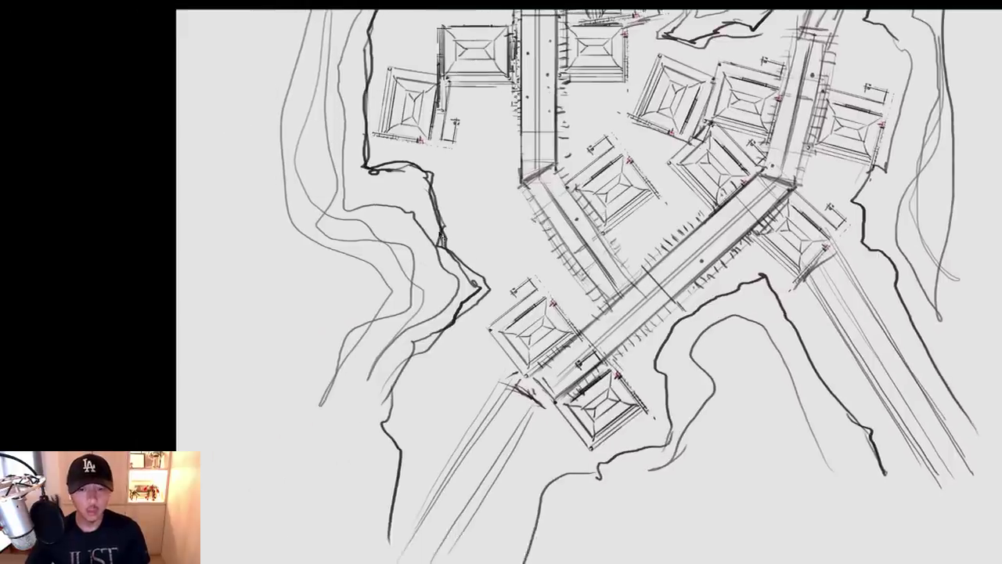
Draw a small round platform inside the lower inlet and connect it to the long diagonal walkway with a curved, hatched stairway
drag(521, 195, 369, 154)
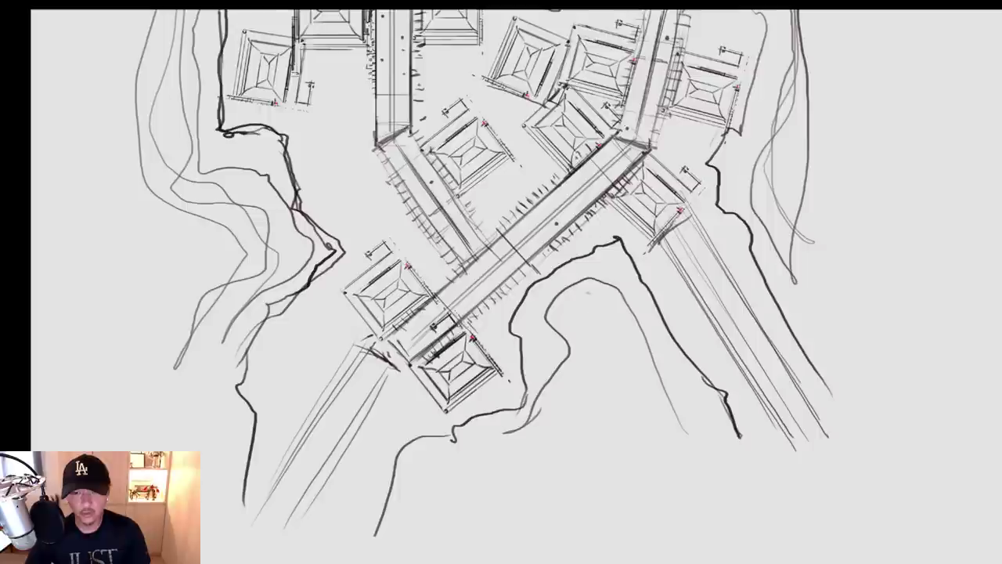
mouse_move(595, 320)
mouse_down()
mouse_move(601, 304)
mouse_move(588, 296)
mouse_move(597, 321)
mouse_up()
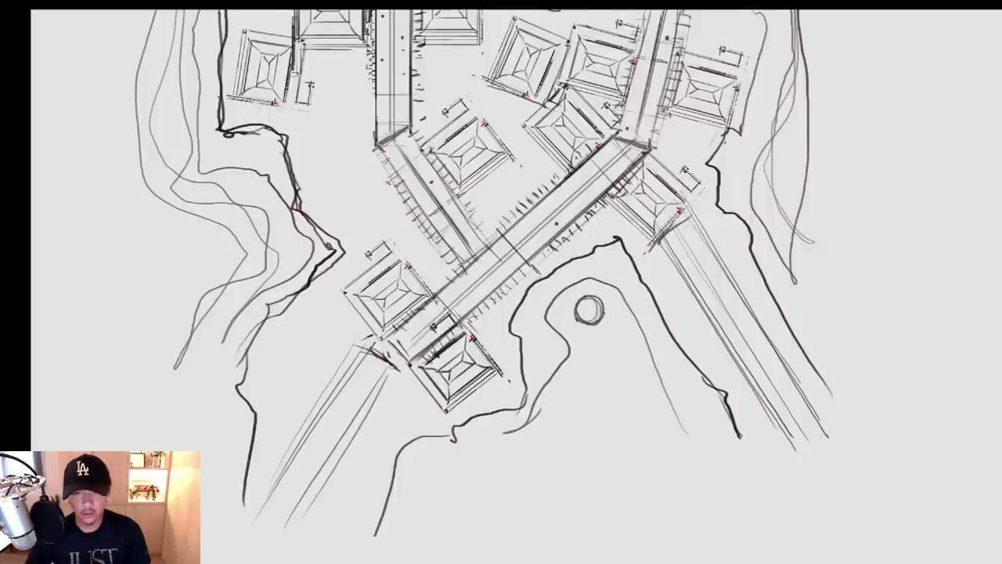
mouse_move(537, 281)
mouse_down()
mouse_move(516, 308)
mouse_move(548, 322)
mouse_move(577, 320)
mouse_up()
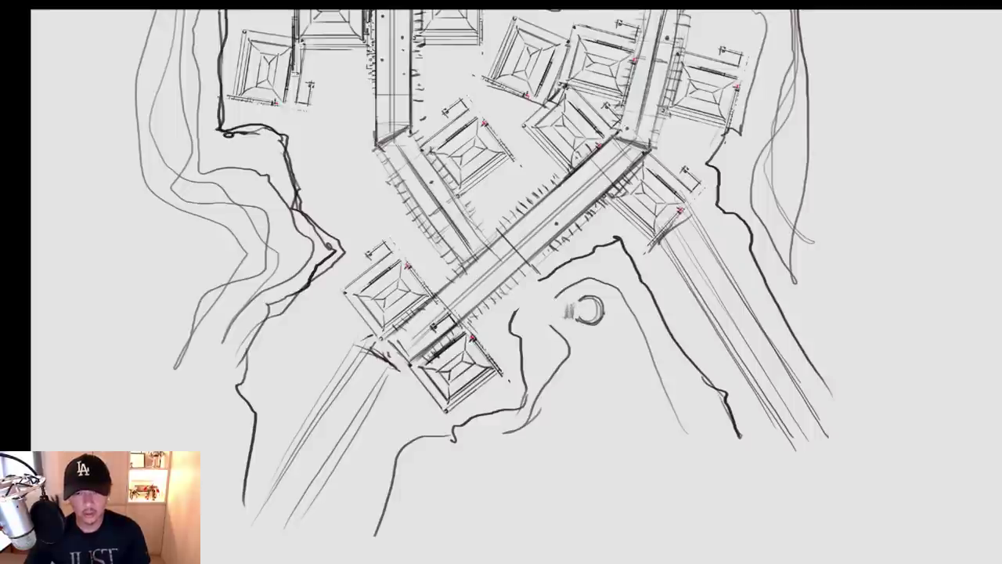
drag(540, 302, 548, 313)
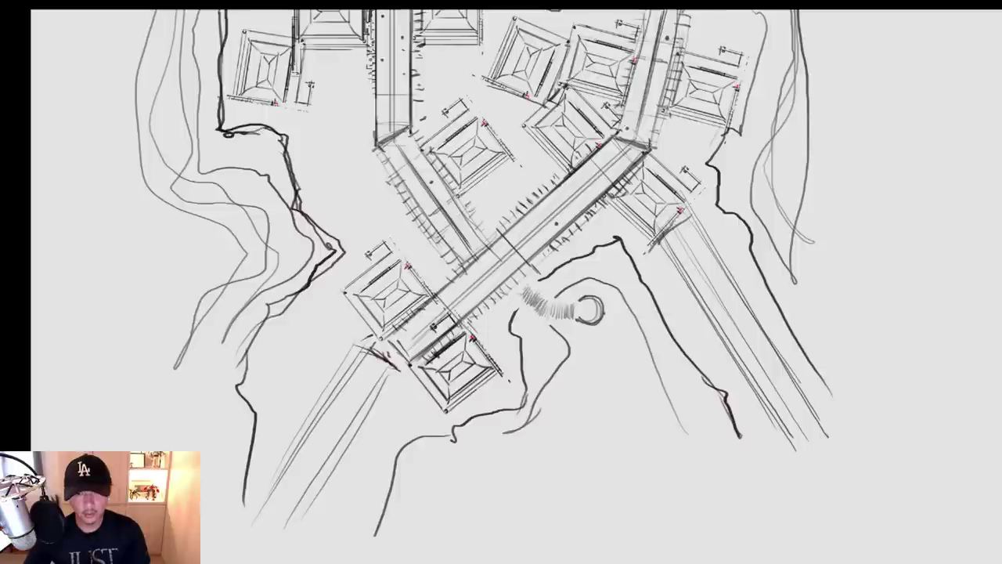
mouse_move(533, 274)
mouse_down()
mouse_move(512, 291)
mouse_move(530, 310)
mouse_up()
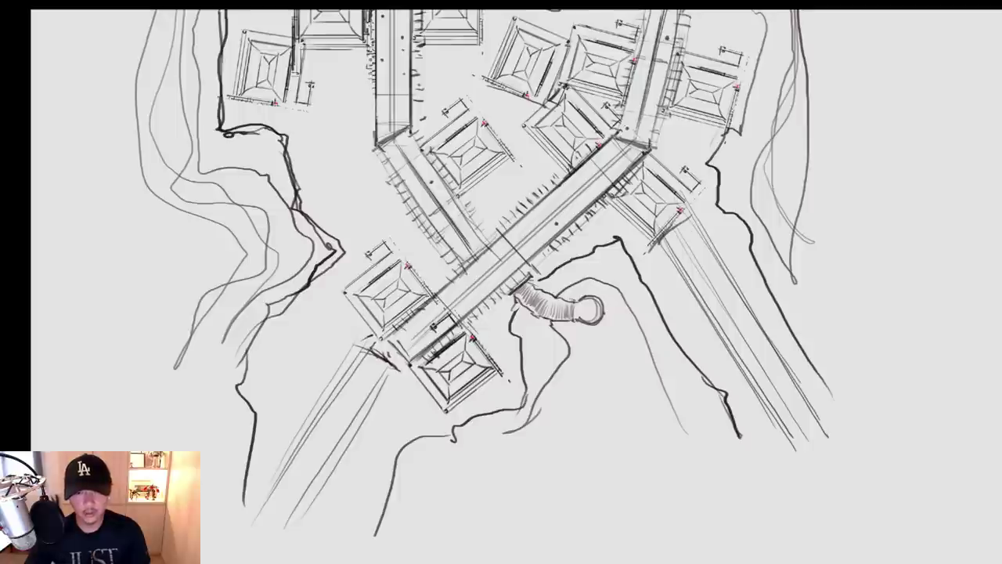
Draw a round platform behind the left cliff edge with a curving flight of hatched steps leading down to the cliff point
scroll(601, 265, down, 2)
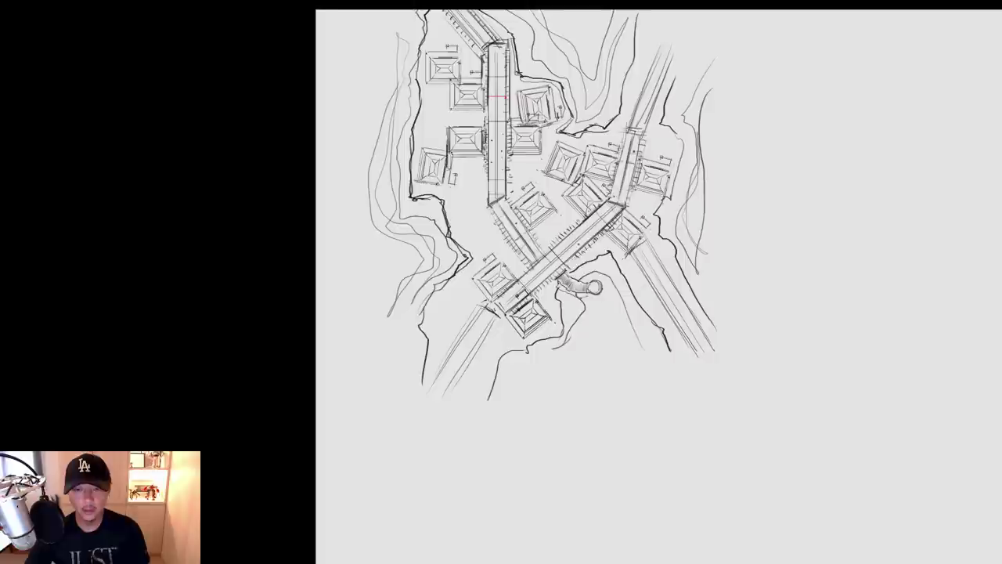
drag(598, 195, 634, 276)
scroll(460, 319, up, 2)
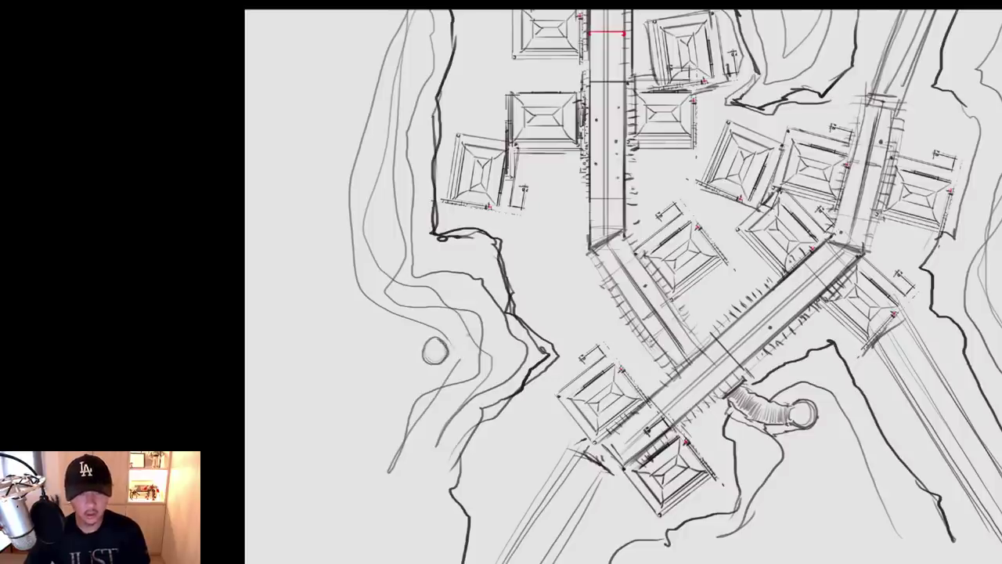
mouse_move(450, 352)
mouse_down()
mouse_move(469, 346)
mouse_move(460, 382)
mouse_move(479, 389)
mouse_up()
drag(494, 372, 491, 390)
drag(506, 374, 499, 388)
mouse_move(517, 368)
mouse_down()
mouse_move(504, 386)
mouse_move(513, 378)
mouse_up()
mouse_move(529, 356)
mouse_down()
mouse_move(518, 371)
mouse_move(543, 338)
mouse_move(530, 355)
mouse_up()
mouse_move(550, 354)
mouse_down()
mouse_move(530, 360)
mouse_move(531, 350)
mouse_move(609, 298)
mouse_move(546, 337)
mouse_move(619, 310)
mouse_move(554, 351)
mouse_up()
Sketch a straight hatched stair between the left cliff point and the connecting walkway, and add an outer ring around the left platform
drag(558, 330, 608, 296)
mouse_move(602, 299)
mouse_down()
mouse_move(542, 337)
mouse_move(619, 310)
mouse_up()
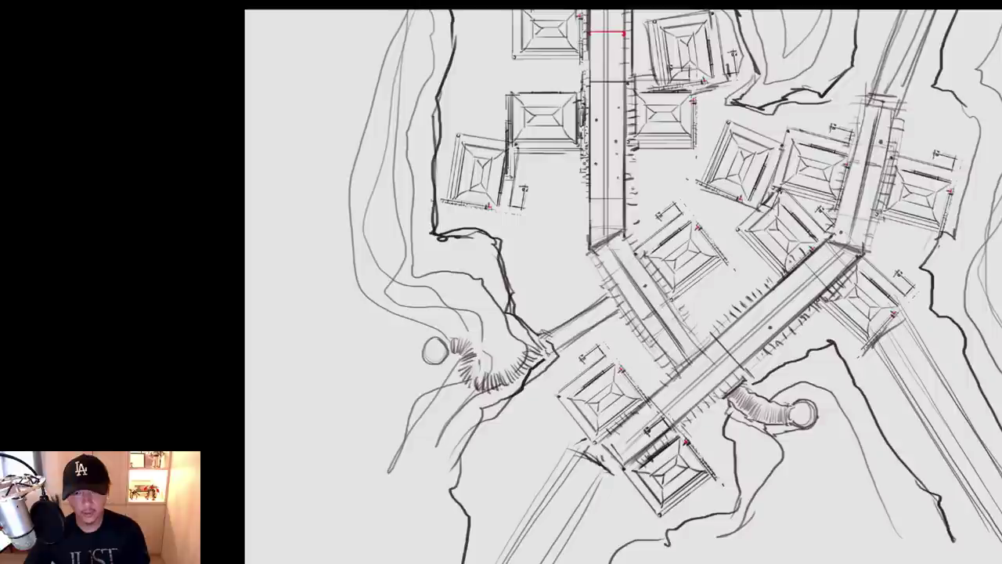
drag(559, 331, 552, 345)
mouse_move(567, 324)
mouse_down()
mouse_move(560, 343)
mouse_move(578, 330)
mouse_up()
drag(594, 313, 585, 329)
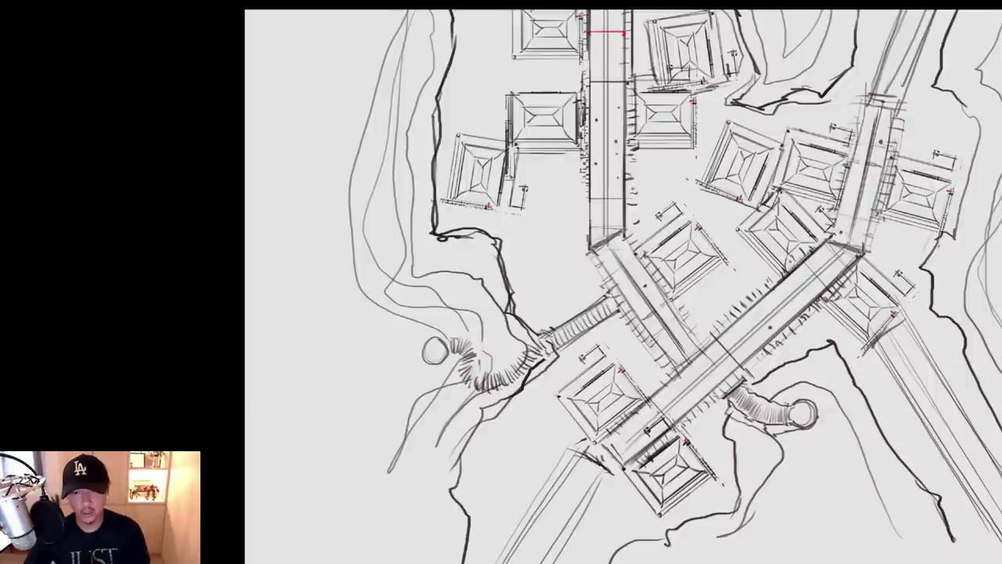
mouse_move(445, 339)
mouse_down()
mouse_move(421, 349)
mouse_move(441, 367)
mouse_up()
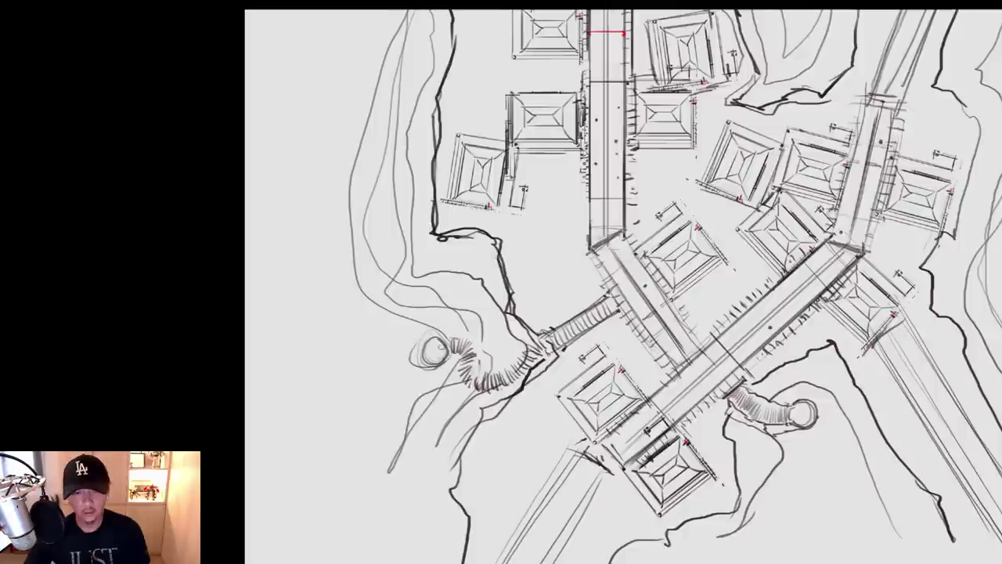
Draw a round platform in the upper cliff recess and link it to the short walkway's end with bent, hatched stairs
scroll(487, 317, down, 3)
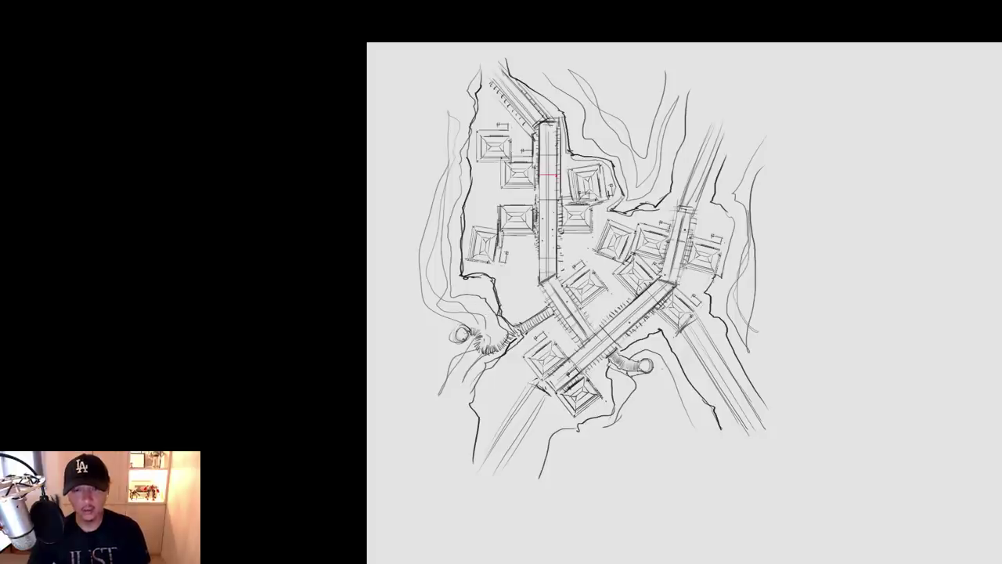
scroll(664, 147, up, 3)
mouse_move(609, 213)
mouse_down()
mouse_move(606, 264)
mouse_move(595, 274)
mouse_move(621, 268)
mouse_move(610, 281)
mouse_move(606, 253)
mouse_move(618, 274)
mouse_up()
drag(598, 271, 629, 272)
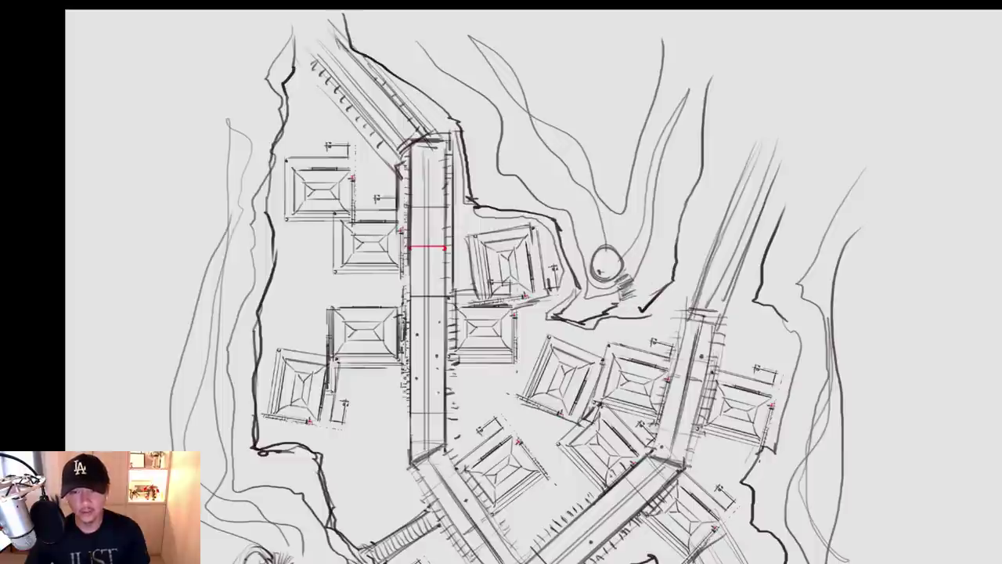
drag(620, 319, 632, 310)
drag(623, 316, 661, 303)
drag(656, 310, 679, 286)
drag(657, 321, 678, 283)
drag(678, 304, 692, 284)
drag(626, 268, 634, 285)
drag(617, 283, 624, 316)
mouse_move(616, 248)
mouse_down()
mouse_move(593, 271)
mouse_move(628, 270)
mouse_up()
Set the line sketch layer's blend mode to Multiply and add a new layer beneath it
scroll(640, 257, down, 5)
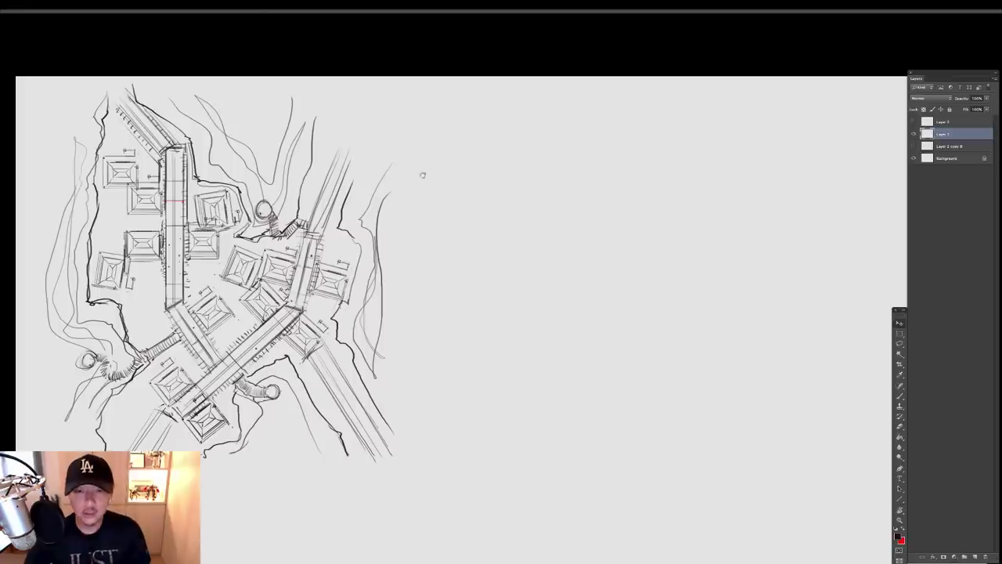
drag(423, 175, 687, 194)
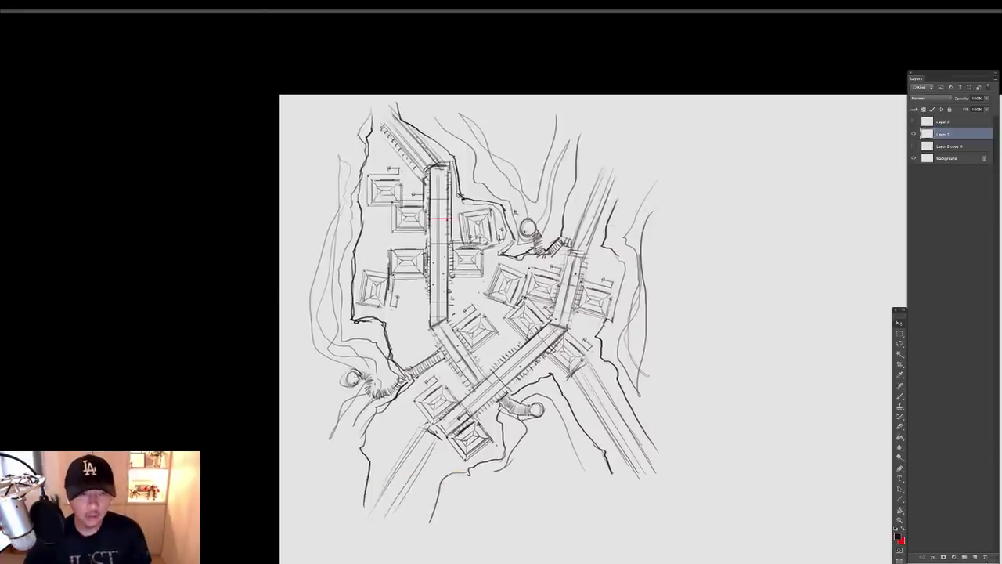
scroll(530, 228, up, 3)
key(b)
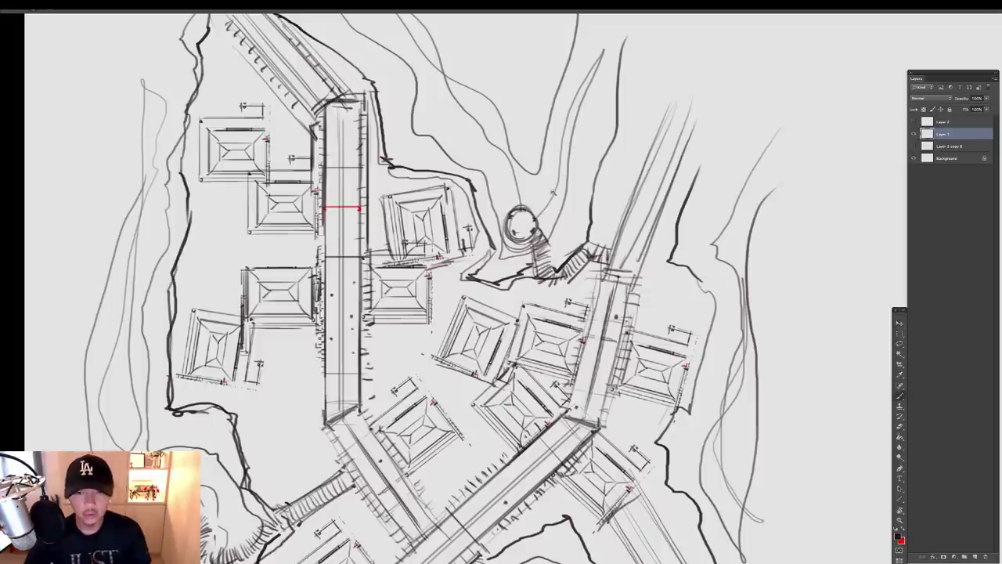
scroll(552, 193, down, 3)
click(930, 97)
click(922, 118)
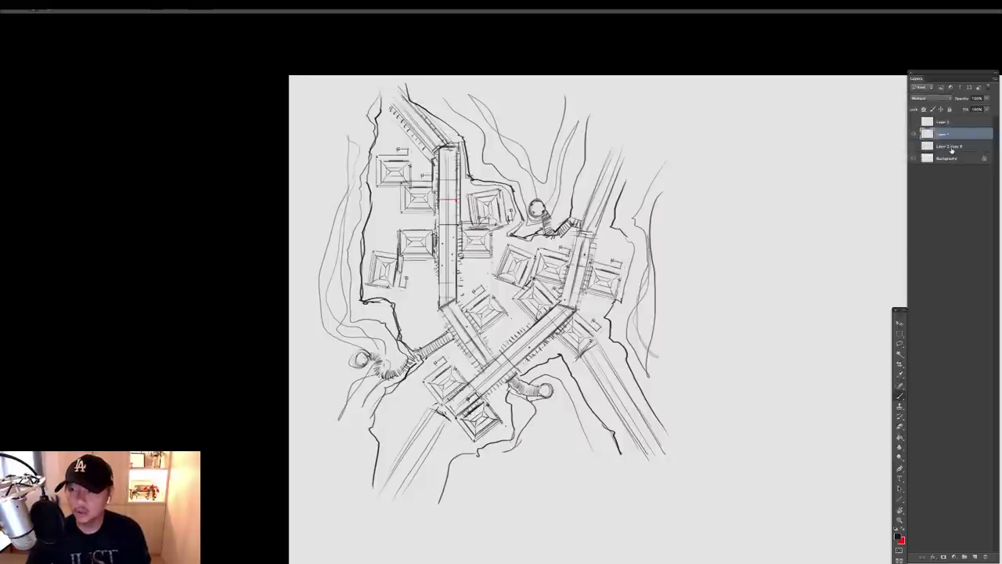
click(975, 558)
Choose a mid grey foreground colour and fill a rectangular selection around the whole layout with it on the new layer
right_click(583, 231)
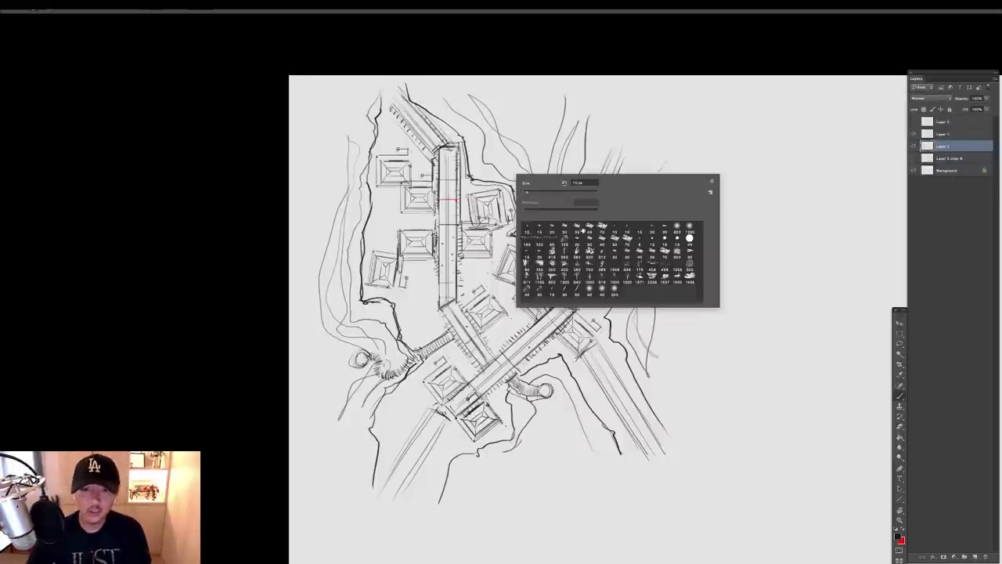
key(Escape)
click(899, 537)
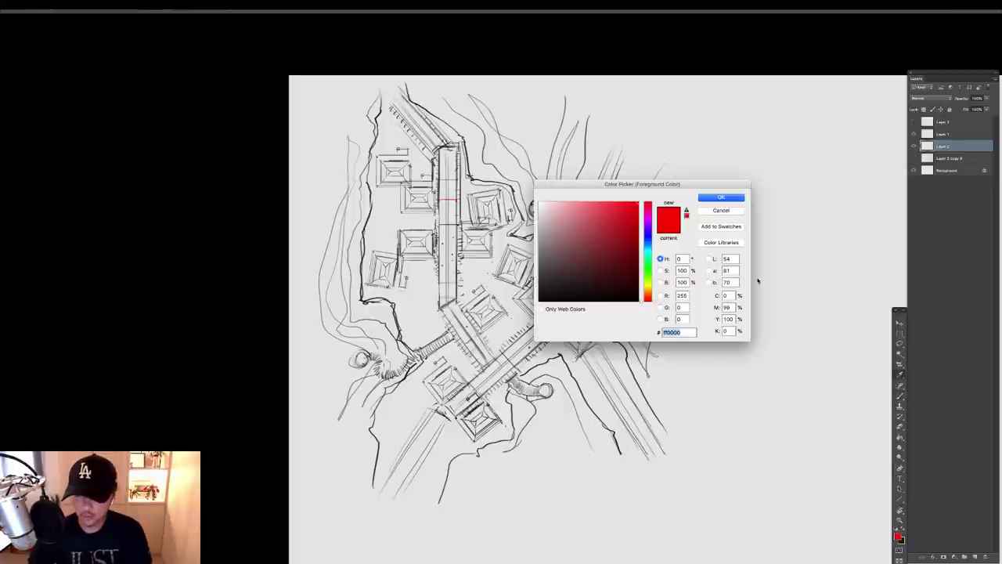
click(548, 229)
key(Return)
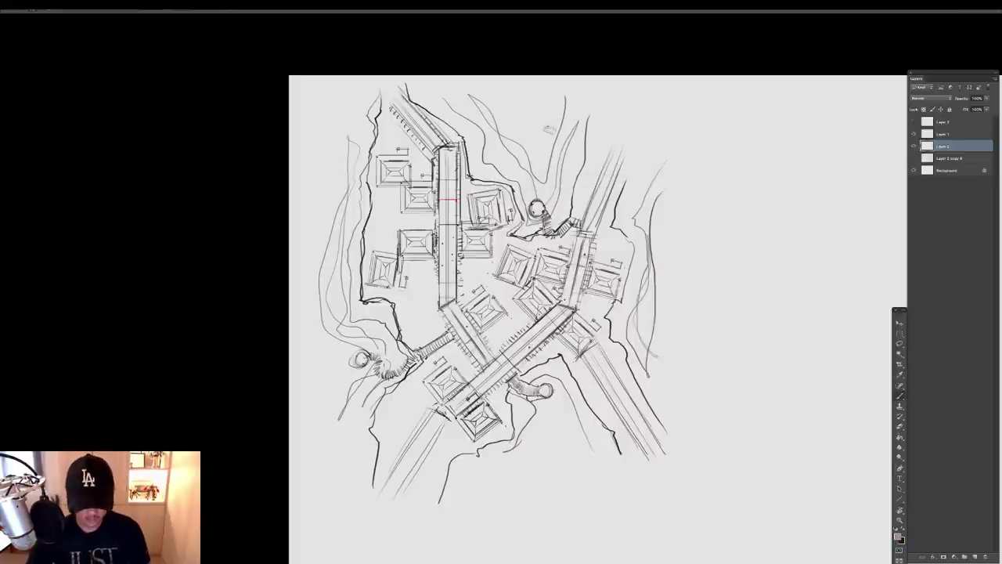
key(m)
mouse_move(335, 93)
mouse_down()
mouse_move(676, 474)
mouse_move(675, 509)
mouse_up()
key(alt+BackSpace)
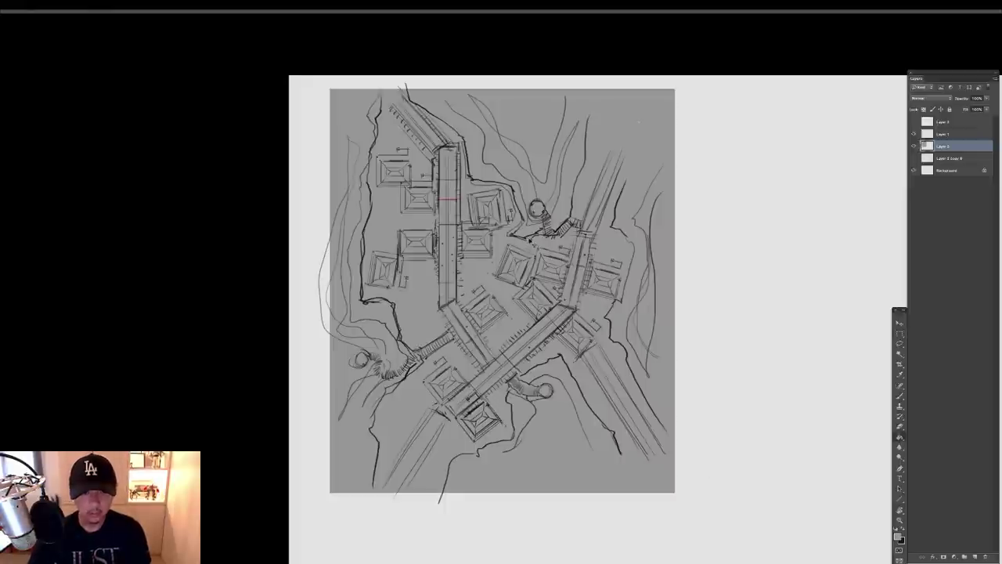
Erase the hard outer edges of the grey fill with a large soft round eraser so it fades around the layout
right_click(683, 232)
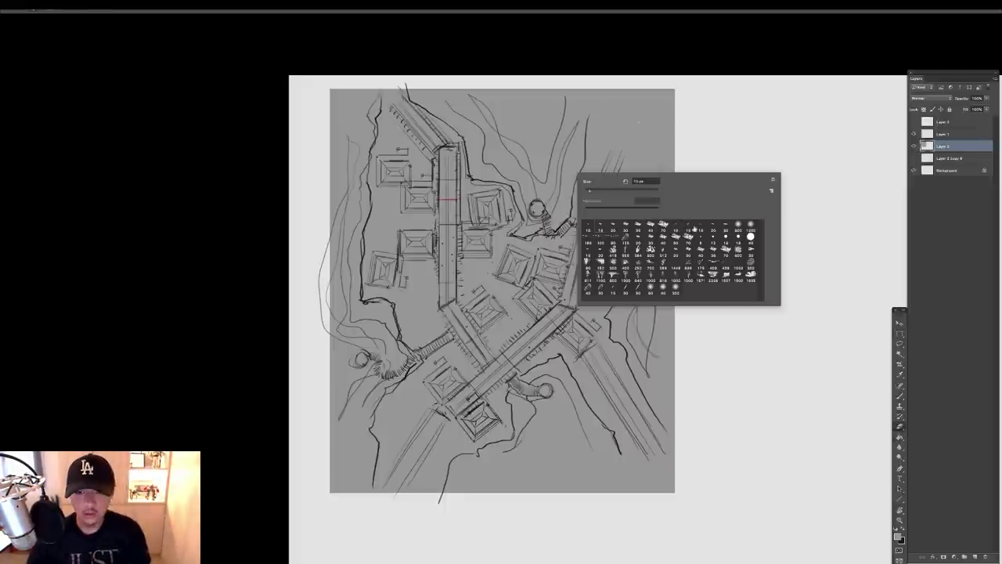
click(738, 225)
mouse_move(589, 85)
mouse_down()
mouse_move(660, 61)
mouse_move(650, 73)
mouse_up()
mouse_move(544, 44)
mouse_down()
mouse_move(682, 50)
mouse_move(721, 325)
mouse_move(664, 505)
mouse_move(492, 505)
mouse_move(287, 480)
mouse_move(264, 381)
mouse_move(287, 78)
mouse_move(438, 35)
mouse_move(509, 47)
mouse_up()
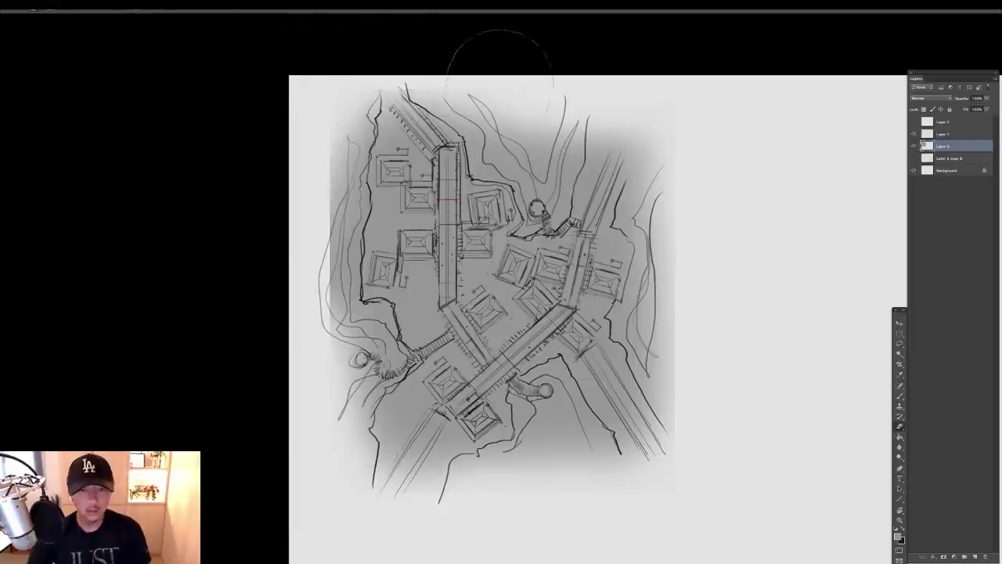
Switch to a smaller, harder eraser and remove the grey from the long vertical walkway and the two lower buildings on its left
right_click(456, 180)
double_click(496, 244)
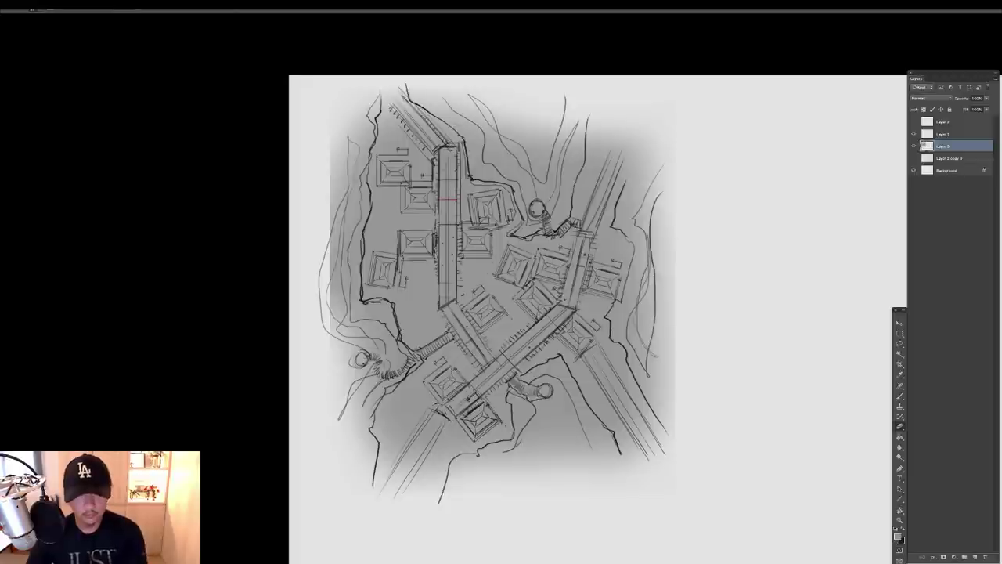
drag(446, 151, 449, 308)
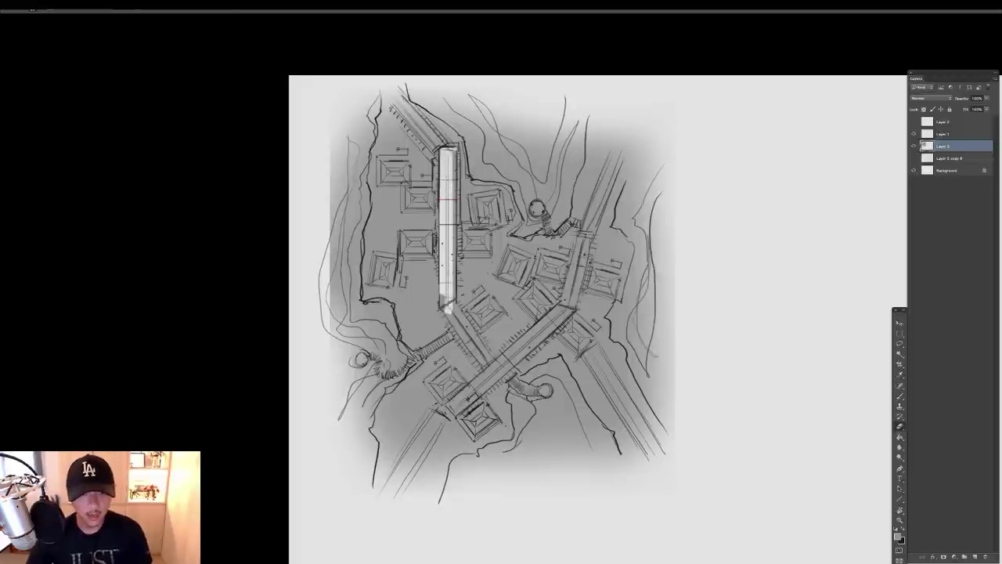
mouse_move(455, 151)
mouse_down()
mouse_move(452, 307)
mouse_move(443, 312)
mouse_up()
mouse_move(405, 233)
mouse_down()
mouse_move(405, 252)
mouse_move(431, 255)
mouse_move(400, 257)
mouse_move(374, 280)
mouse_up()
mouse_move(380, 260)
mouse_down()
mouse_move(379, 289)
mouse_move(398, 284)
mouse_up()
drag(401, 275, 402, 288)
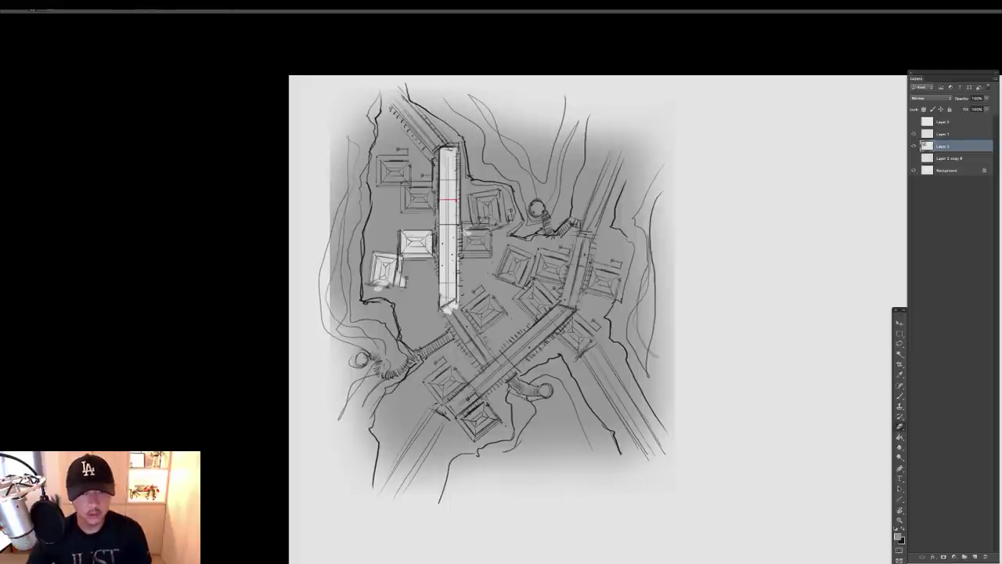
Erase the grey from the two buildings right of the long walkway, the two upper-left buildings and the walkway's left edge
drag(466, 232, 492, 232)
mouse_move(465, 234)
mouse_down()
mouse_move(467, 254)
mouse_move(490, 253)
mouse_up()
mouse_move(474, 201)
mouse_down()
mouse_move(480, 225)
mouse_move(482, 216)
mouse_move(503, 222)
mouse_up()
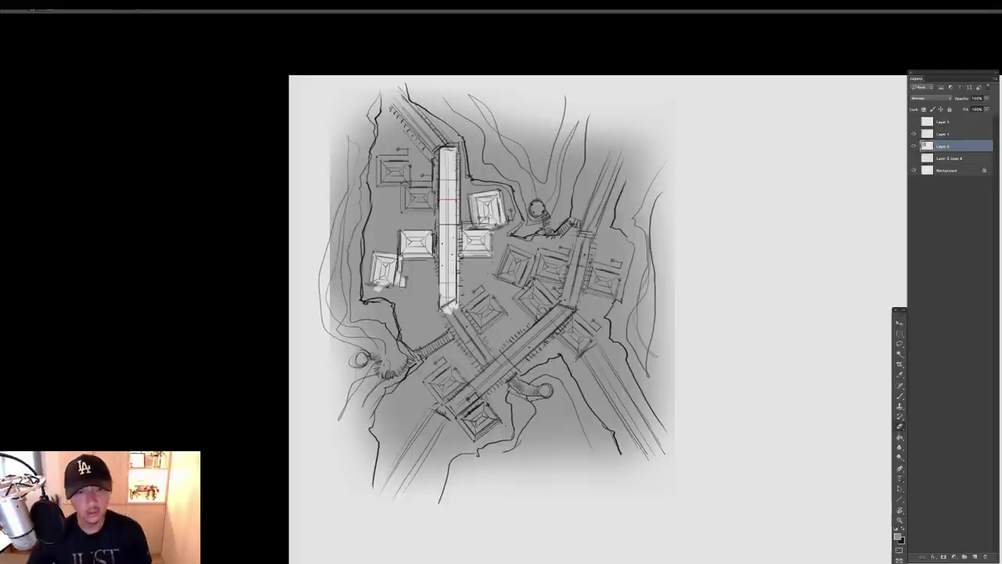
mouse_move(381, 158)
mouse_down()
mouse_move(384, 179)
mouse_move(412, 185)
mouse_up()
mouse_move(402, 188)
mouse_down()
mouse_move(424, 193)
mouse_move(435, 210)
mouse_up()
drag(437, 160, 436, 251)
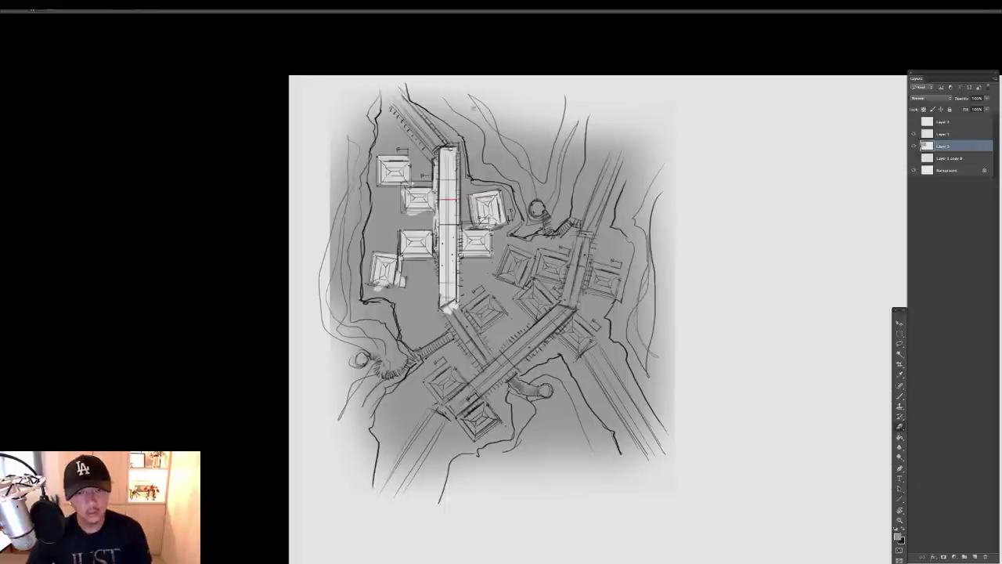
Erase the grey from the connecting and diagonal walkways, their adjacent buildings and the path leading off at the lower left
drag(453, 312, 493, 364)
mouse_move(461, 329)
mouse_down()
mouse_move(486, 365)
mouse_move(491, 301)
mouse_move(484, 329)
mouse_move(499, 306)
mouse_move(467, 311)
mouse_move(474, 306)
mouse_up()
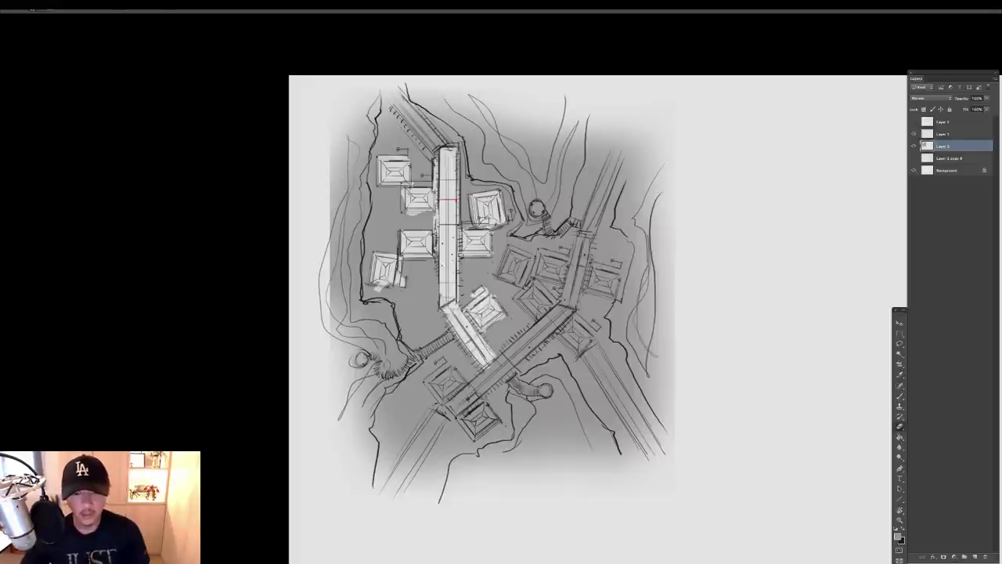
mouse_move(470, 384)
mouse_down()
mouse_move(567, 307)
mouse_move(470, 388)
mouse_move(562, 315)
mouse_up()
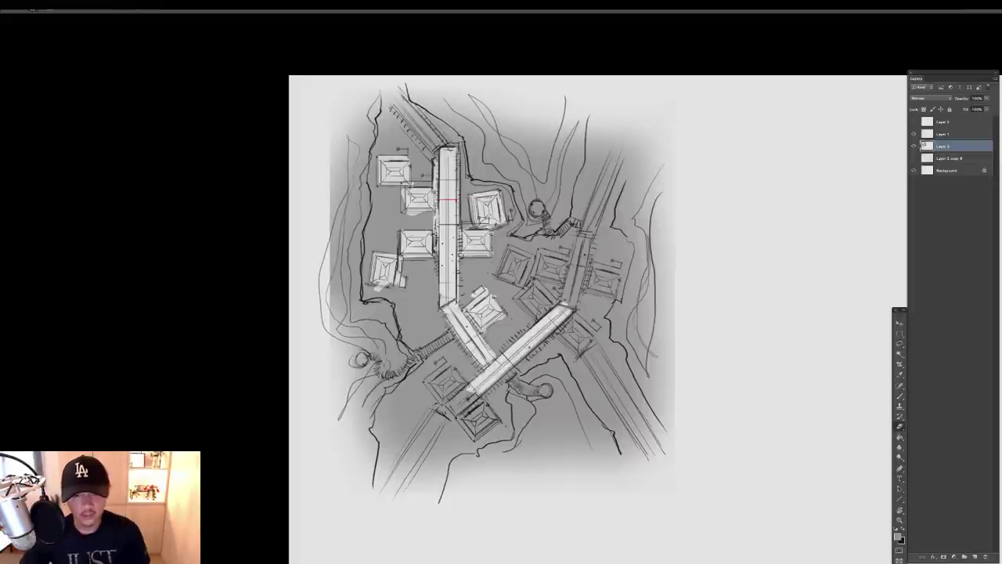
mouse_move(500, 371)
mouse_down()
mouse_move(570, 318)
mouse_move(449, 408)
mouse_move(479, 397)
mouse_move(470, 429)
mouse_move(488, 411)
mouse_up()
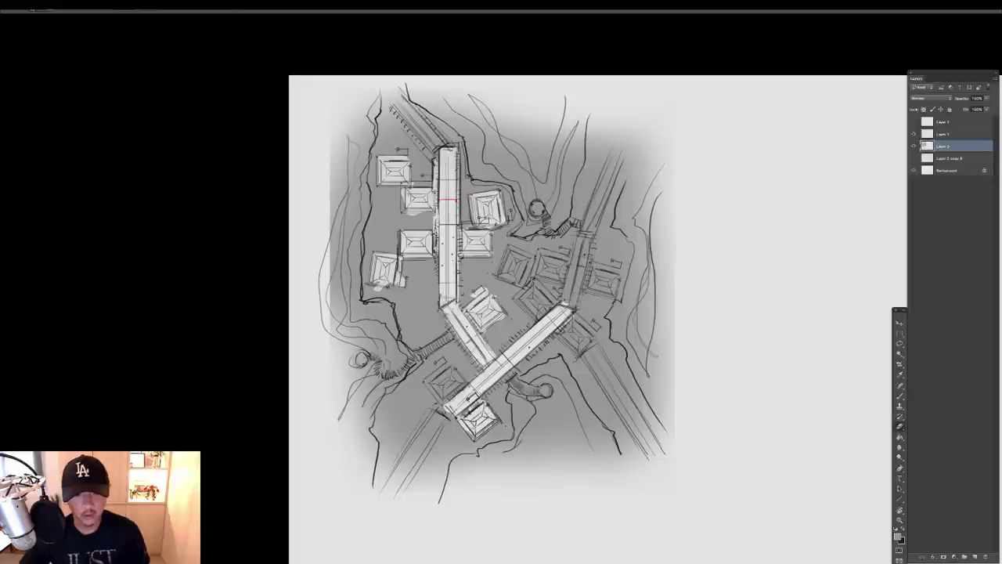
mouse_move(453, 373)
mouse_down()
mouse_move(463, 389)
mouse_move(434, 380)
mouse_move(448, 396)
mouse_move(439, 376)
mouse_move(441, 401)
mouse_move(449, 370)
mouse_up()
mouse_move(448, 411)
mouse_down()
mouse_move(389, 484)
mouse_move(412, 472)
mouse_up()
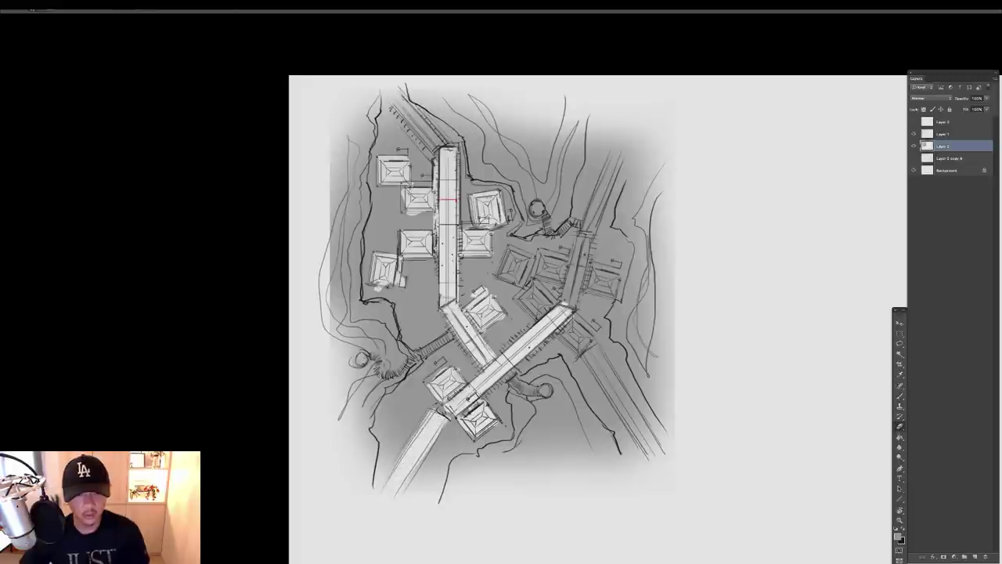
Erase the grey from the short right-hand walkway and the four buildings clustered around it
drag(581, 237, 574, 317)
mouse_move(539, 256)
mouse_down()
mouse_move(564, 265)
mouse_move(537, 262)
mouse_move(549, 276)
mouse_move(565, 274)
mouse_up()
mouse_move(544, 278)
mouse_down()
mouse_move(562, 282)
mouse_move(520, 299)
mouse_move(541, 313)
mouse_move(553, 302)
mouse_move(522, 303)
mouse_move(539, 317)
mouse_up()
mouse_move(510, 250)
mouse_down()
mouse_move(513, 277)
mouse_move(528, 269)
mouse_move(618, 290)
mouse_move(595, 276)
mouse_move(615, 298)
mouse_move(622, 271)
mouse_up()
drag(583, 240, 595, 302)
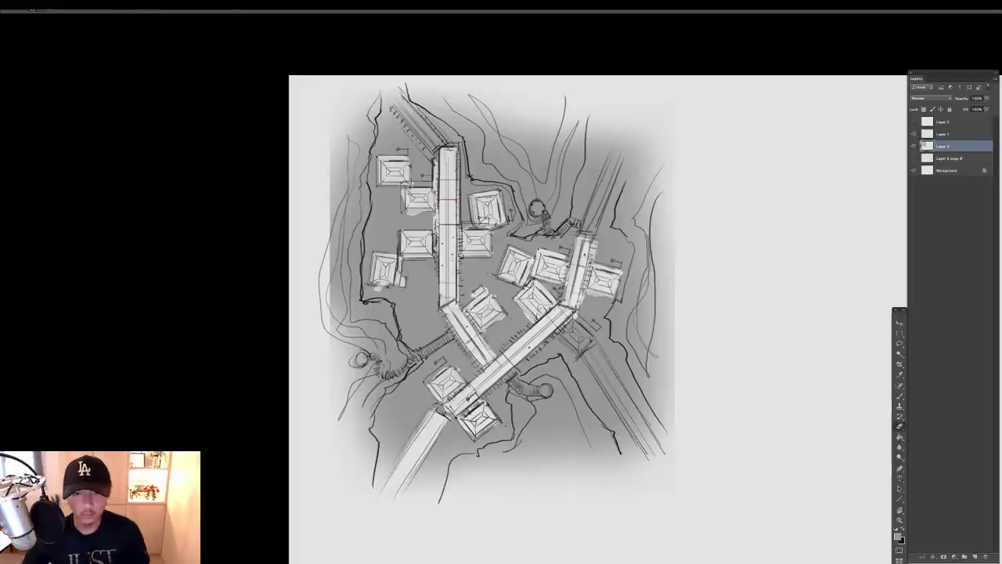
Erase the grey from the upper-right path, the building below the walkway junction and the lower-right path
mouse_move(617, 145)
mouse_down()
mouse_move(583, 235)
mouse_move(595, 234)
mouse_up()
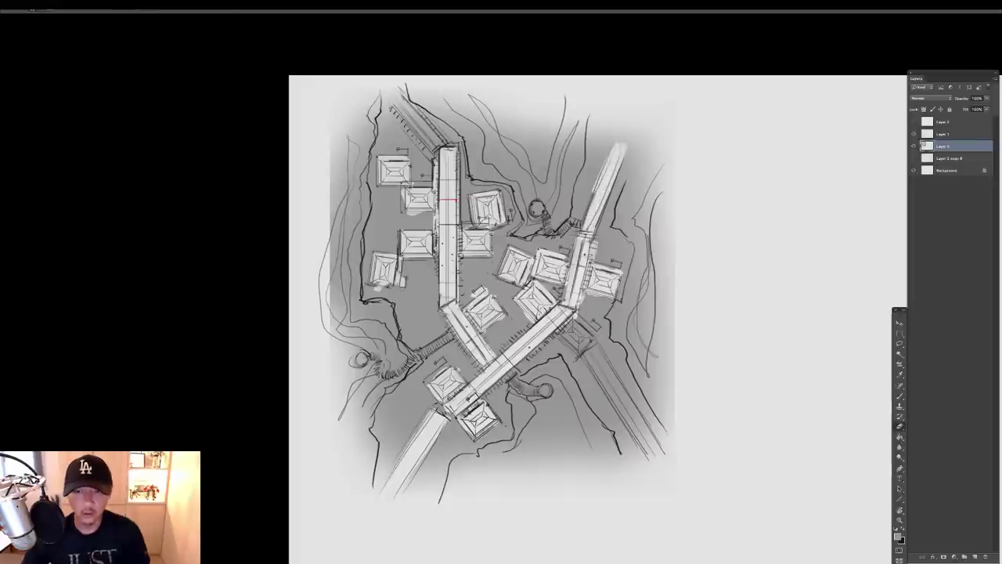
drag(607, 180, 585, 241)
mouse_move(558, 335)
mouse_down()
mouse_move(591, 341)
mouse_move(594, 317)
mouse_up()
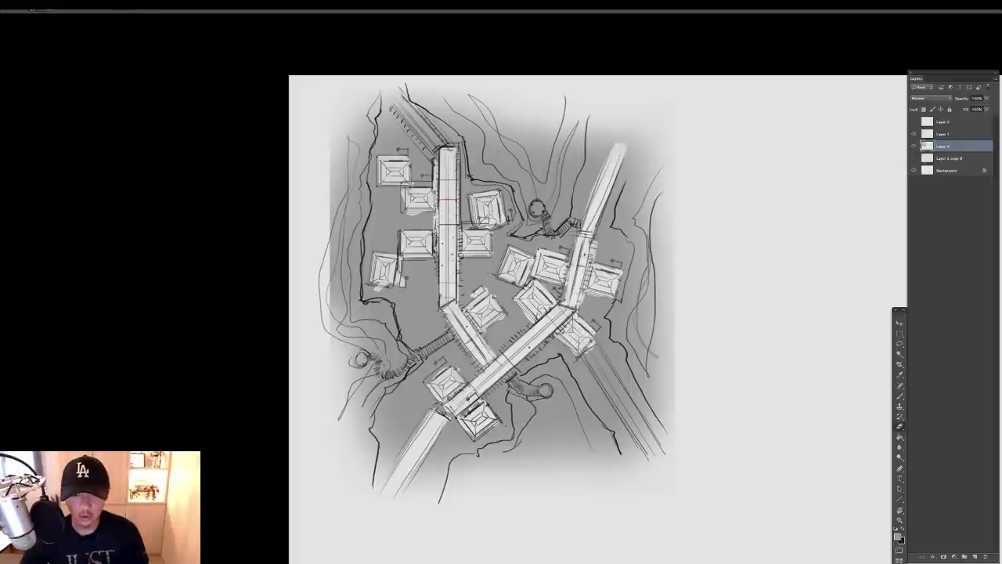
drag(589, 354, 639, 435)
drag(595, 337, 646, 436)
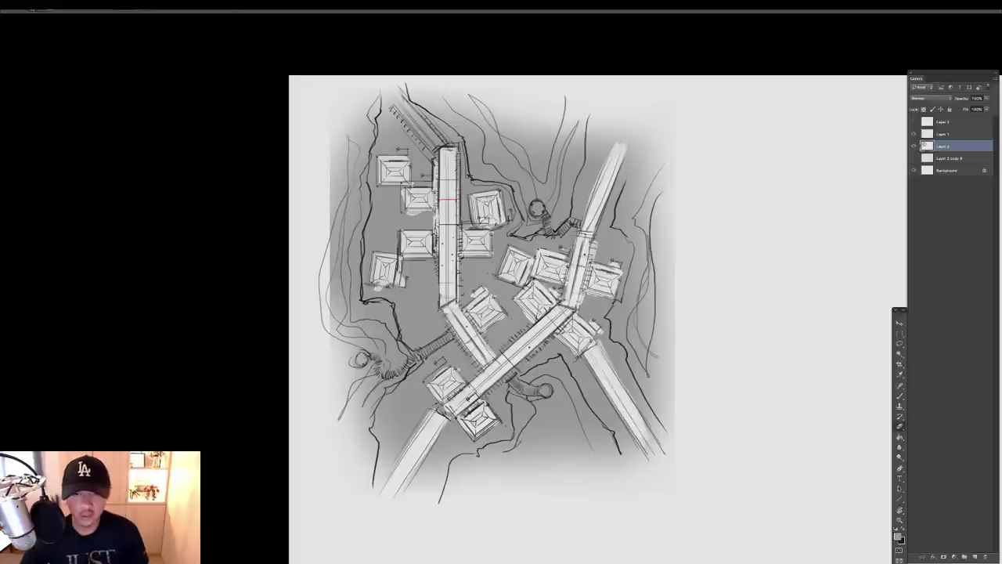
Erase the grey along the diagonal walkway's hatched edges, the left stairs and the lower cliff around its round platform
drag(520, 370, 482, 398)
mouse_move(484, 393)
mouse_down()
mouse_move(553, 338)
mouse_move(494, 361)
mouse_move(533, 325)
mouse_up()
mouse_move(449, 326)
mouse_down()
mouse_move(478, 365)
mouse_move(379, 355)
mouse_move(398, 374)
mouse_move(418, 357)
mouse_up()
mouse_move(510, 387)
mouse_down()
mouse_move(547, 388)
mouse_move(541, 369)
mouse_move(559, 361)
mouse_move(531, 439)
mouse_move(563, 362)
mouse_move(583, 430)
mouse_up()
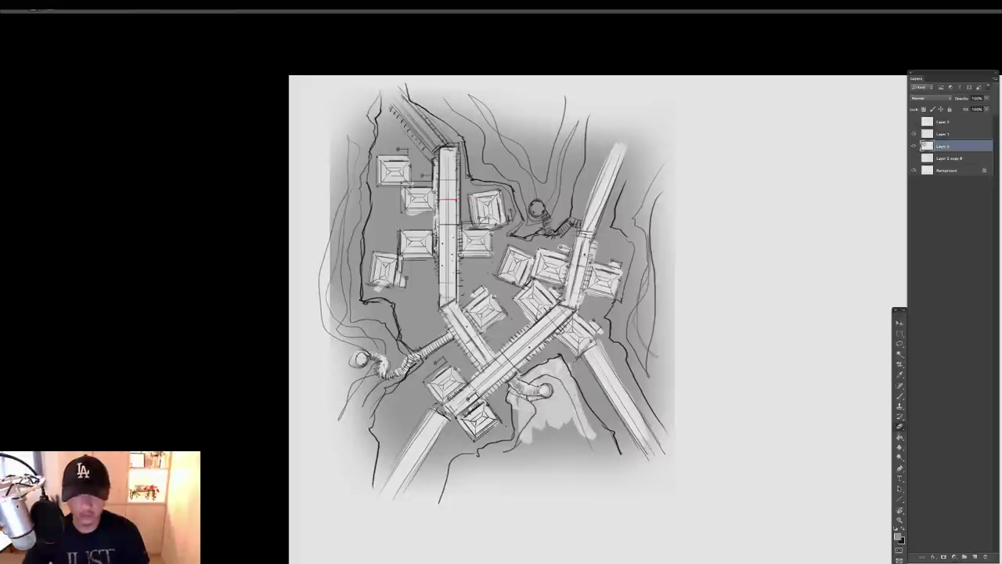
Lighten the lower, right and upper cliff areas by erasing their grey up to the cliff outlines
drag(577, 391, 609, 439)
mouse_move(539, 403)
mouse_down()
mouse_move(509, 448)
mouse_move(452, 471)
mouse_move(548, 427)
mouse_move(583, 423)
mouse_move(611, 435)
mouse_up()
mouse_move(630, 221)
mouse_down()
mouse_move(629, 193)
mouse_move(641, 260)
mouse_move(633, 307)
mouse_move(614, 329)
mouse_move(636, 344)
mouse_move(647, 388)
mouse_move(651, 258)
mouse_move(636, 178)
mouse_move(641, 243)
mouse_move(623, 322)
mouse_up()
mouse_move(576, 117)
mouse_down()
mouse_move(542, 209)
mouse_move(521, 232)
mouse_move(557, 185)
mouse_move(570, 129)
mouse_move(517, 188)
mouse_move(476, 170)
mouse_move(429, 103)
mouse_up()
mouse_move(473, 131)
mouse_down()
mouse_move(503, 182)
mouse_move(567, 146)
mouse_move(581, 173)
mouse_up()
mouse_move(558, 138)
mouse_down()
mouse_move(537, 165)
mouse_move(492, 142)
mouse_move(551, 130)
mouse_up()
Lighten the left cliff from its upper edge to the lower-left outline by erasing its grey
mouse_move(367, 116)
mouse_down()
mouse_move(349, 308)
mouse_move(389, 307)
mouse_move(376, 357)
mouse_move(349, 328)
mouse_move(342, 251)
mouse_move(387, 374)
mouse_move(395, 350)
mouse_move(365, 393)
mouse_move(398, 381)
mouse_move(357, 409)
mouse_up()
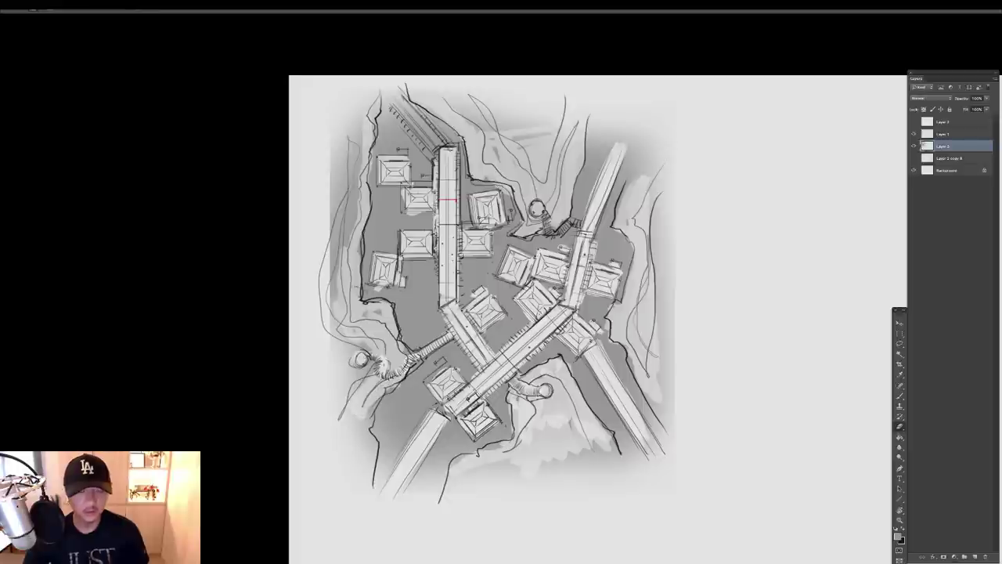
drag(371, 372, 363, 418)
mouse_move(353, 392)
mouse_down()
mouse_move(372, 349)
mouse_move(366, 335)
mouse_up()
drag(396, 371, 365, 459)
drag(439, 411, 472, 395)
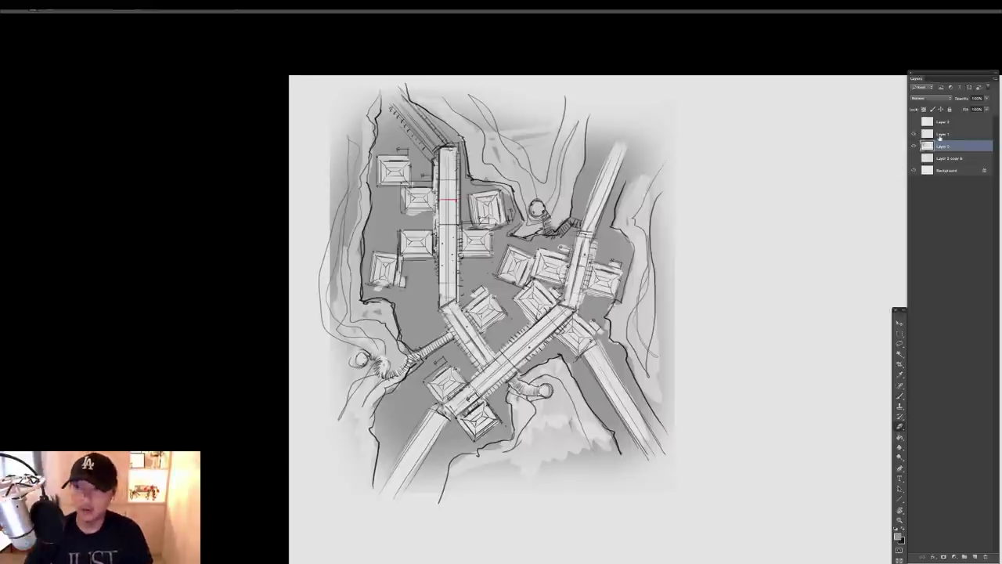
Merge the line sketch layer into the grey layer below and shift the merged drawing slightly to the left
click(942, 135)
key(super+e)
key(v)
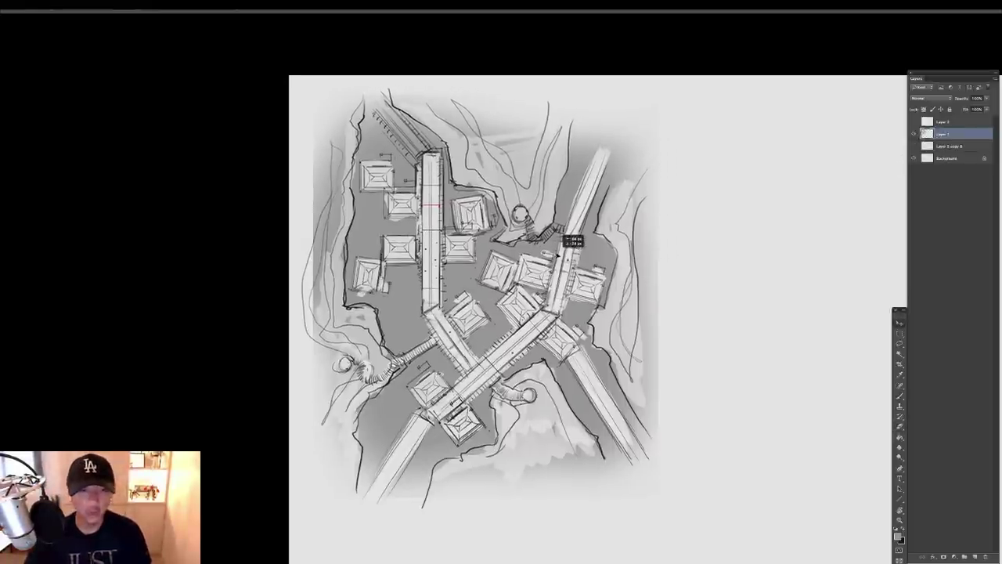
key(ctrl+minus)
key(ctrl+plus)
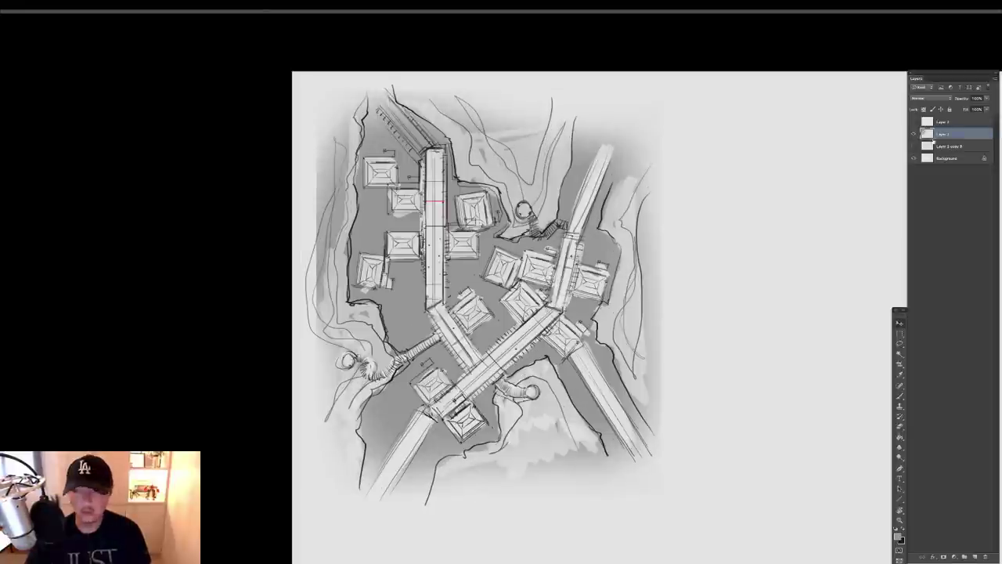
Add a new layer above the merged drawing and set the foreground colour to bright red for the brush
click(976, 553)
click(899, 537)
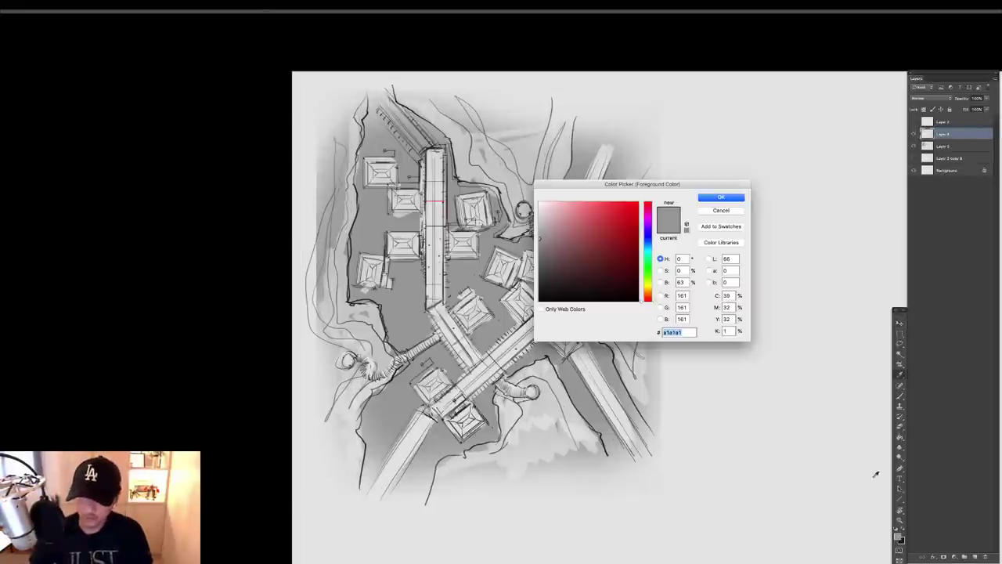
drag(624, 212, 639, 201)
key(Return)
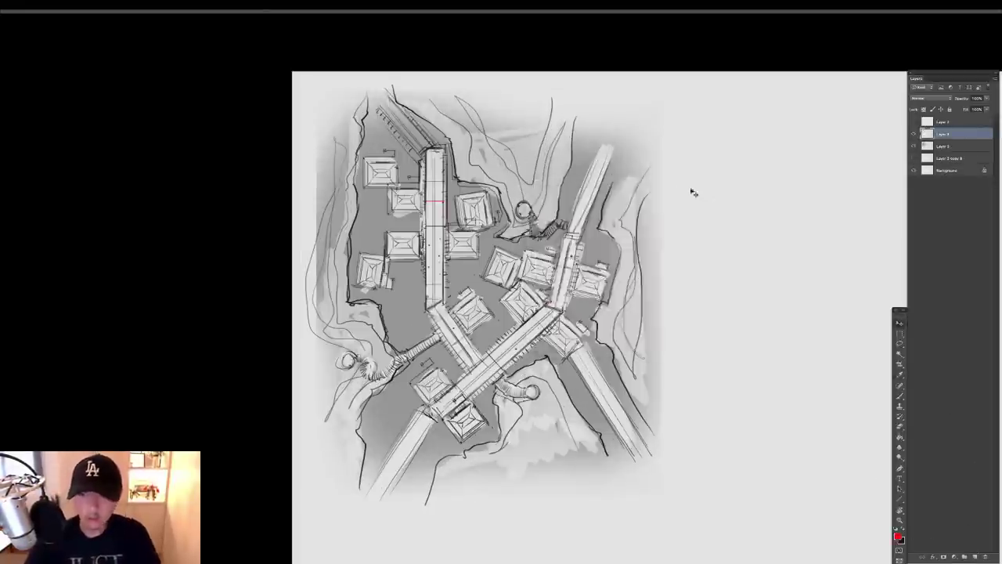
right_click(542, 239)
key(Escape)
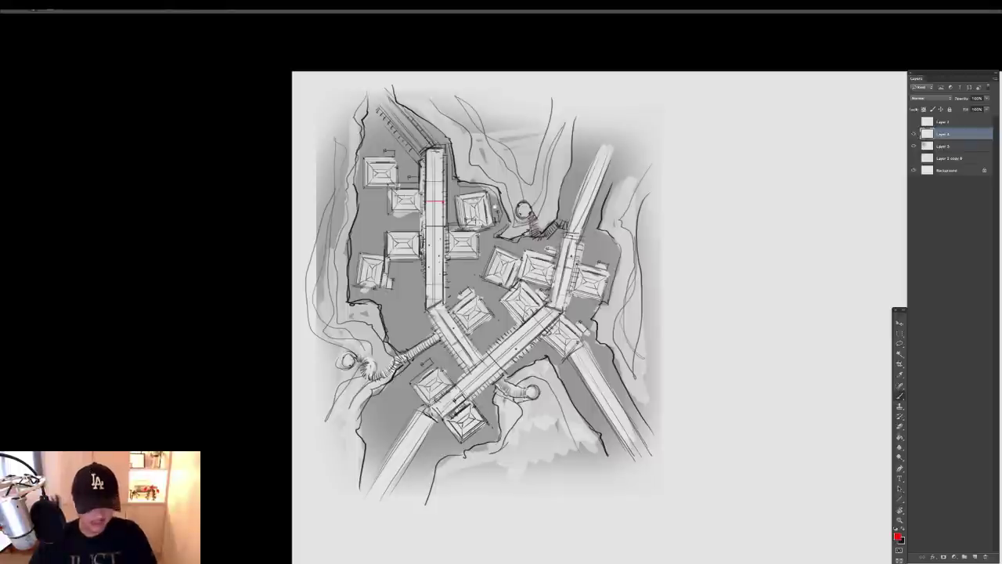
Draw a small red camera symbol on the lower cliff beneath the diagonal walkway
drag(501, 298, 473, 267)
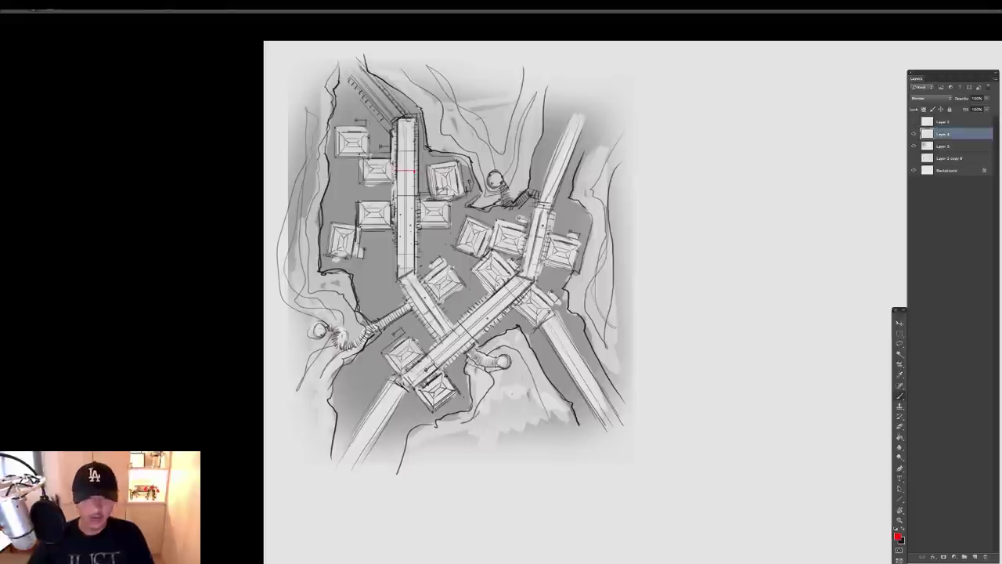
drag(501, 282, 472, 267)
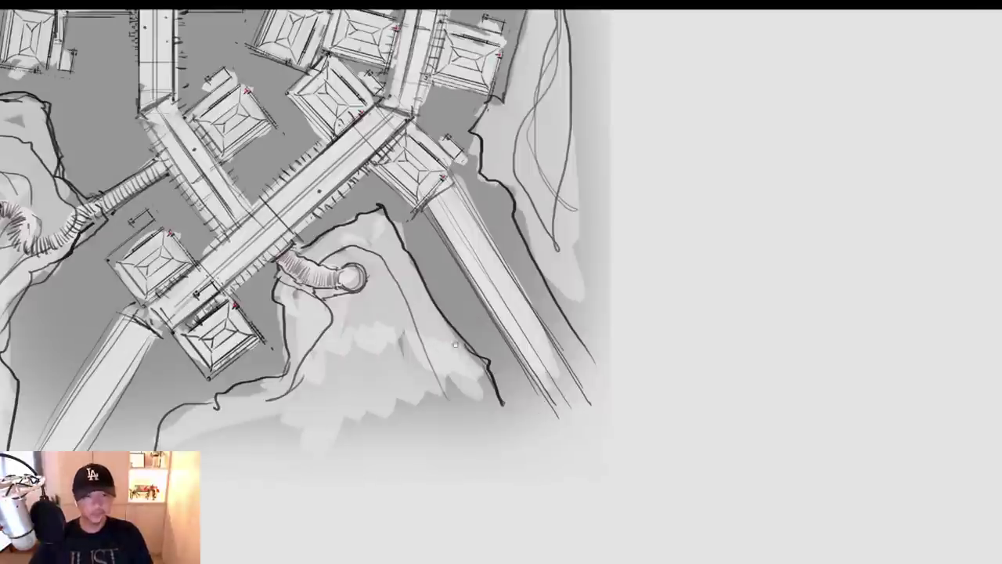
drag(378, 299, 491, 376)
scroll(490, 408, down, 2)
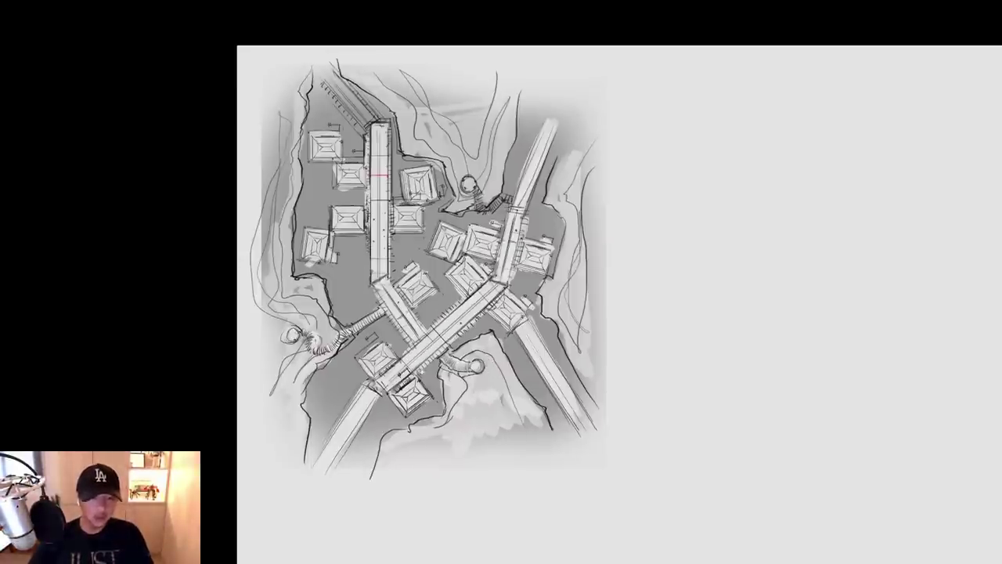
scroll(397, 430, up, 2)
drag(451, 472, 456, 430)
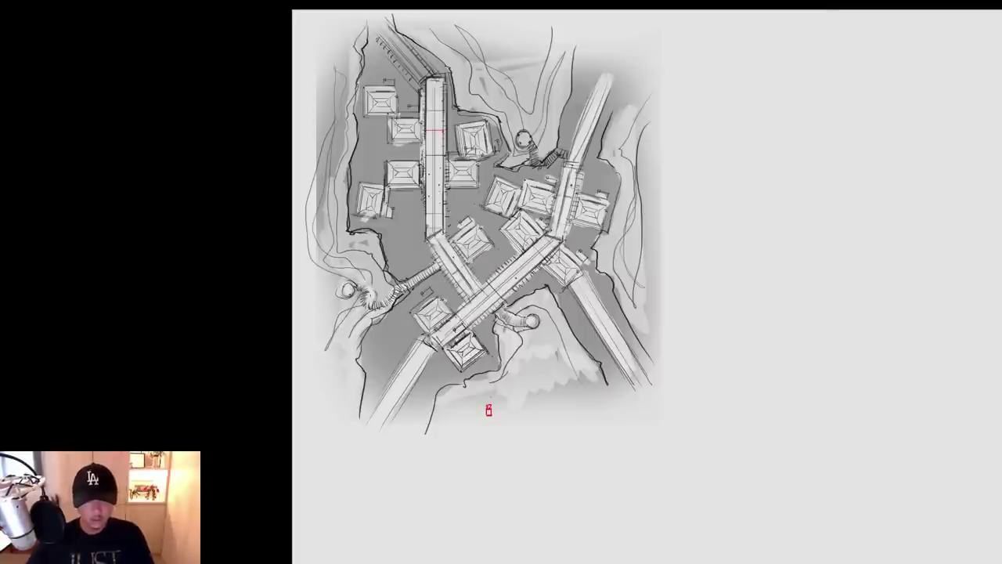
Draw a straight red line across the diagonal walkway and join its ends to the camera symbol to form a view cone
drag(445, 315, 561, 315)
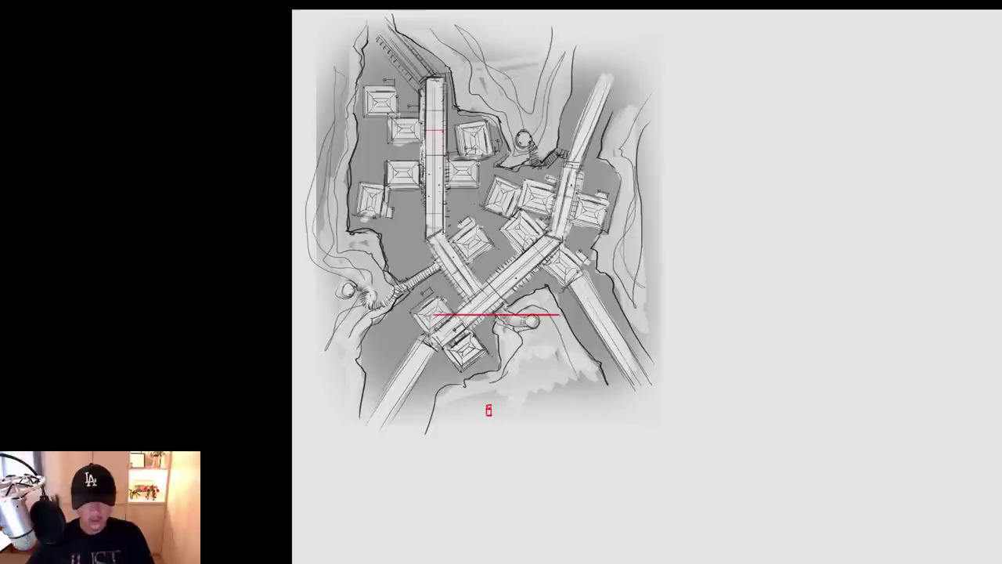
key(r)
mouse_move(681, 308)
mouse_down()
mouse_move(684, 405)
mouse_move(580, 372)
mouse_up()
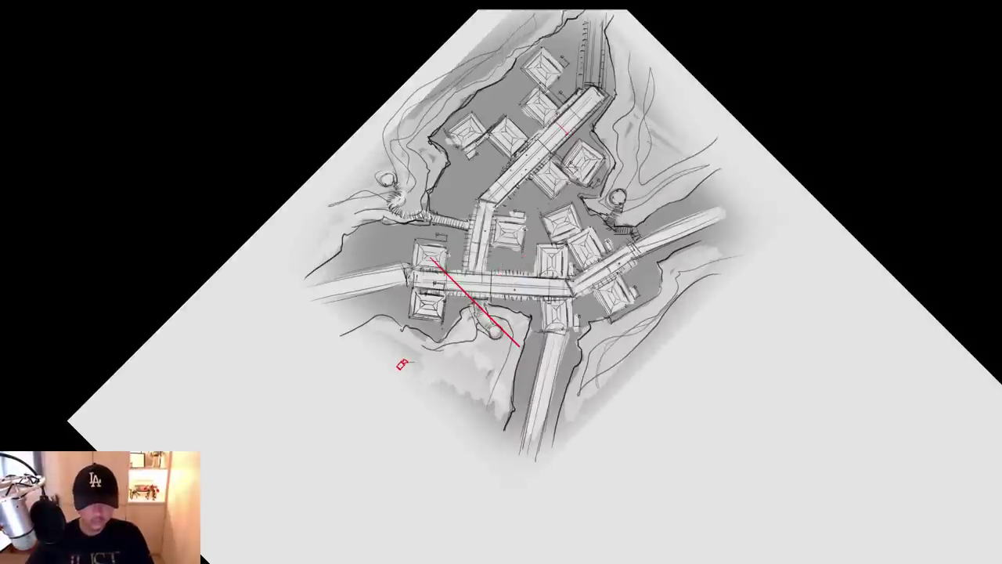
key(ctrl+z)
drag(415, 362, 516, 344)
mouse_move(402, 364)
mouse_down()
mouse_move(381, 333)
mouse_move(394, 206)
mouse_move(391, 226)
mouse_up()
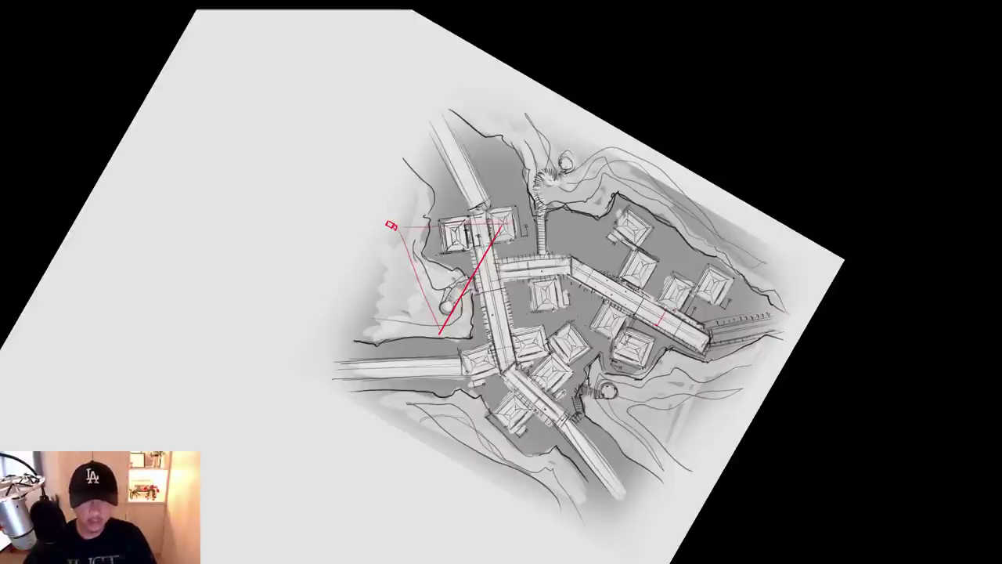
Try positioning the red camera cone on the lower cliff, rotated to look across the diagonal walkway
mouse_move(392, 225)
mouse_down()
mouse_move(358, 320)
mouse_move(475, 402)
mouse_move(506, 405)
mouse_move(466, 410)
mouse_move(441, 398)
mouse_move(442, 411)
mouse_move(521, 399)
mouse_up()
drag(538, 330, 571, 286)
drag(711, 289, 699, 252)
drag(587, 338, 578, 269)
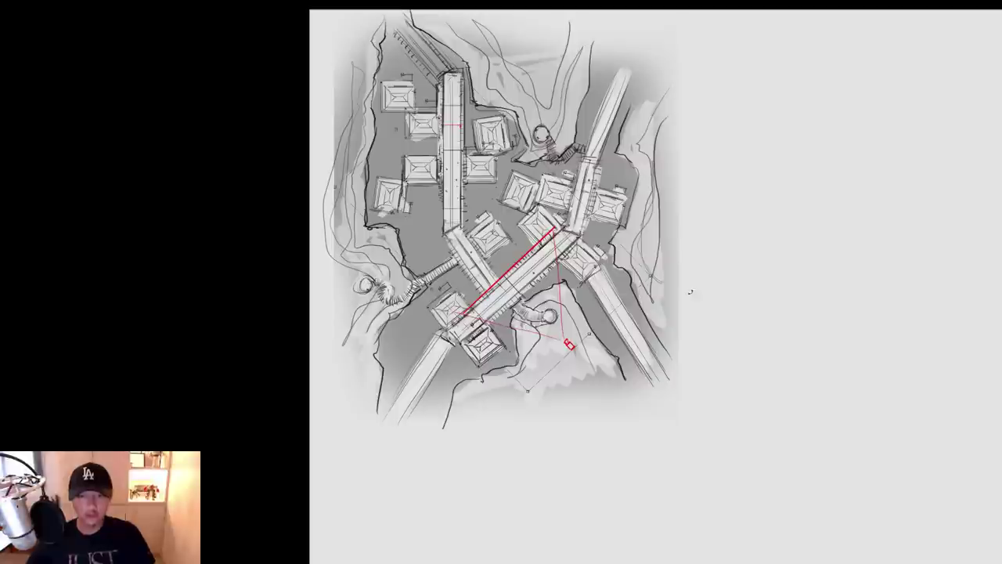
drag(691, 292, 684, 257)
drag(601, 270, 580, 274)
key(ctrl+plus)
key(ctrl+plus)
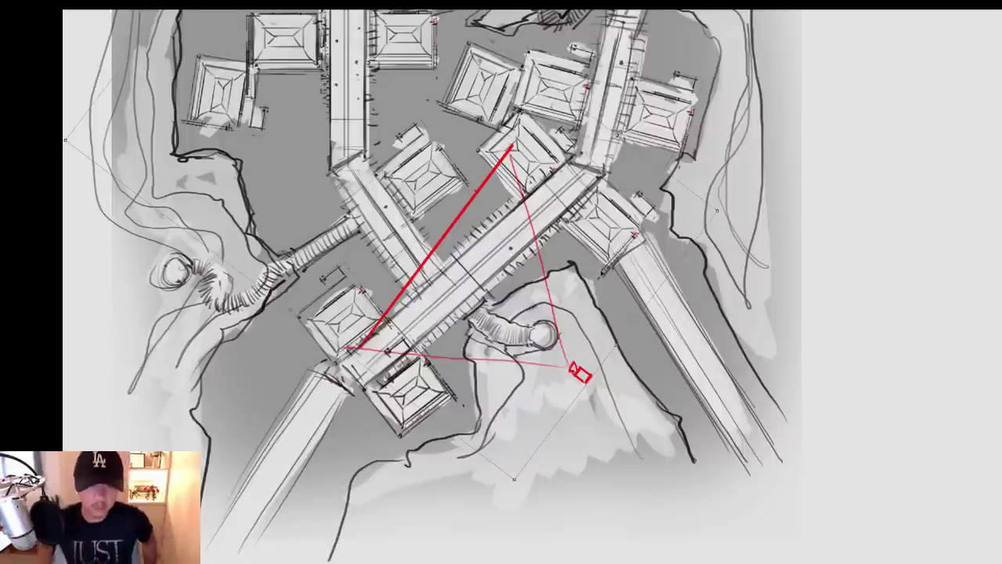
scroll(554, 310, down, 2)
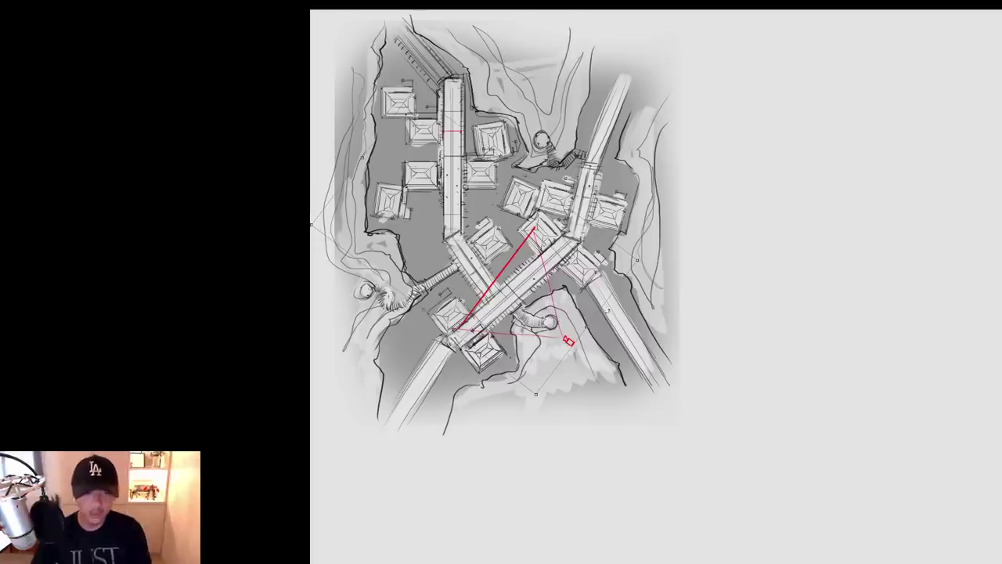
Move the camera cone to the left cliff beside the round platform and rotate it to face the central buildings
drag(632, 331, 476, 306)
drag(634, 296, 553, 423)
mouse_move(359, 315)
mouse_down()
mouse_move(353, 307)
mouse_move(348, 319)
mouse_up()
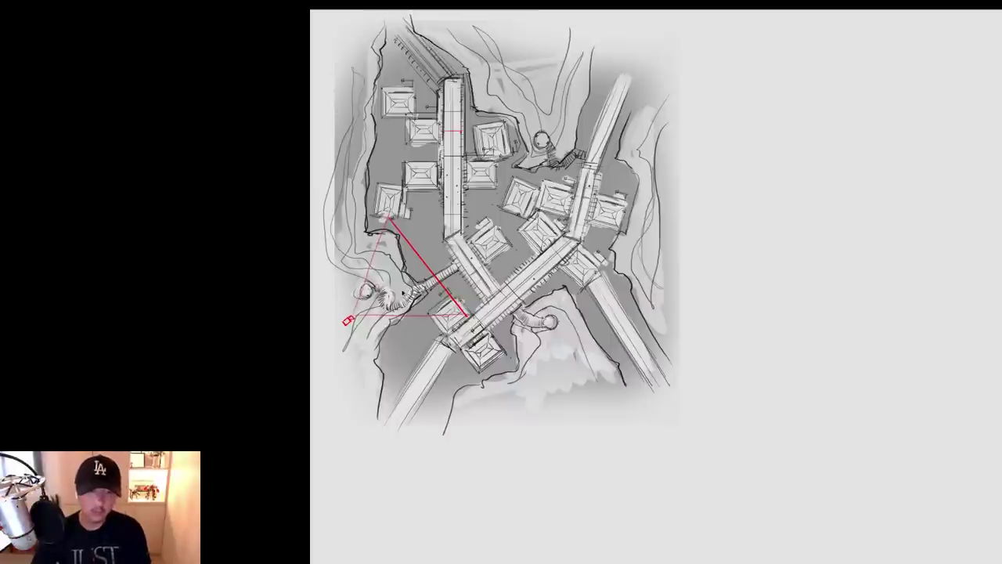
Duplicate the red camera cone and place the copy on the upper cliff beside the round platform, rotated to look down at the buildings
drag(398, 289, 563, 311)
key(ctrl+t)
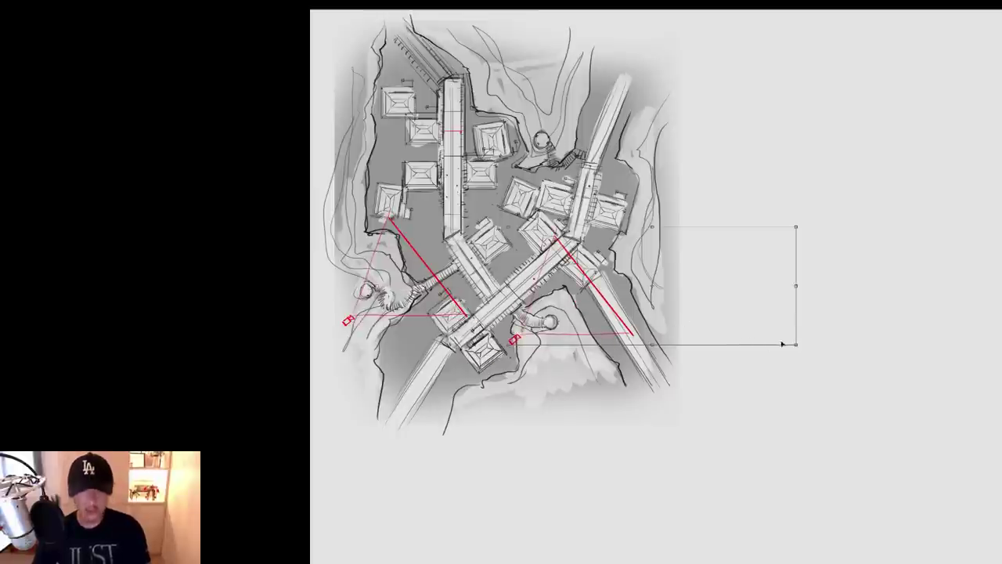
drag(787, 292, 790, 195)
drag(871, 295, 488, 216)
drag(727, 145, 550, 166)
Duplicate the camera cone again and place it beside the lower walkway, rotated to look up toward the junction of the walkways
mouse_move(686, 181)
mouse_down()
mouse_move(709, 146)
mouse_move(642, 91)
mouse_move(549, 148)
mouse_move(691, 164)
mouse_move(698, 193)
mouse_move(664, 175)
mouse_move(536, 156)
mouse_move(707, 179)
mouse_move(532, 180)
mouse_move(721, 179)
mouse_move(707, 202)
mouse_move(522, 180)
mouse_move(525, 162)
mouse_move(574, 225)
mouse_move(604, 291)
mouse_move(537, 311)
mouse_up()
key(ctrl+t)
mouse_move(733, 251)
mouse_down()
mouse_move(765, 316)
mouse_move(409, 269)
mouse_move(407, 401)
mouse_move(455, 368)
mouse_move(470, 334)
mouse_up()
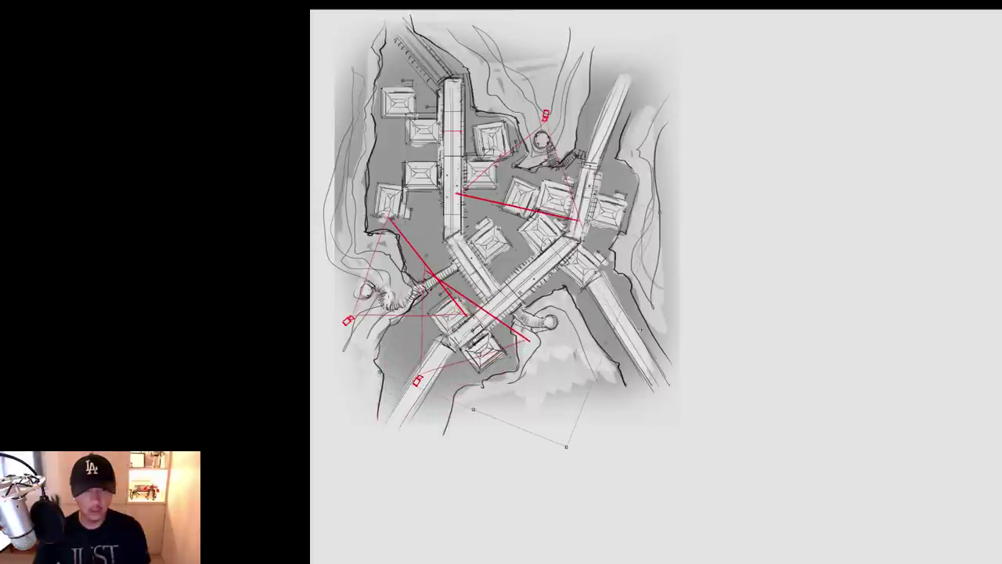
drag(641, 330, 644, 316)
key(Return)
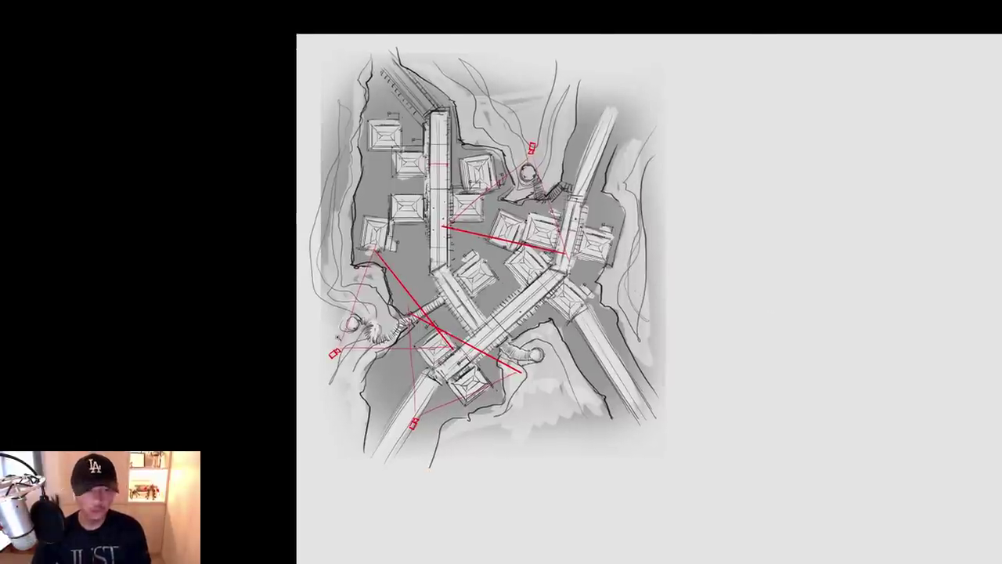
Label the red cameras with circled numbers: 1 on the left cliff, 2 at the lower walkway and 3 on the upper cliff
scroll(338, 338, up, 3)
drag(305, 361, 305, 370)
drag(304, 355, 306, 354)
drag(710, 340, 655, 282)
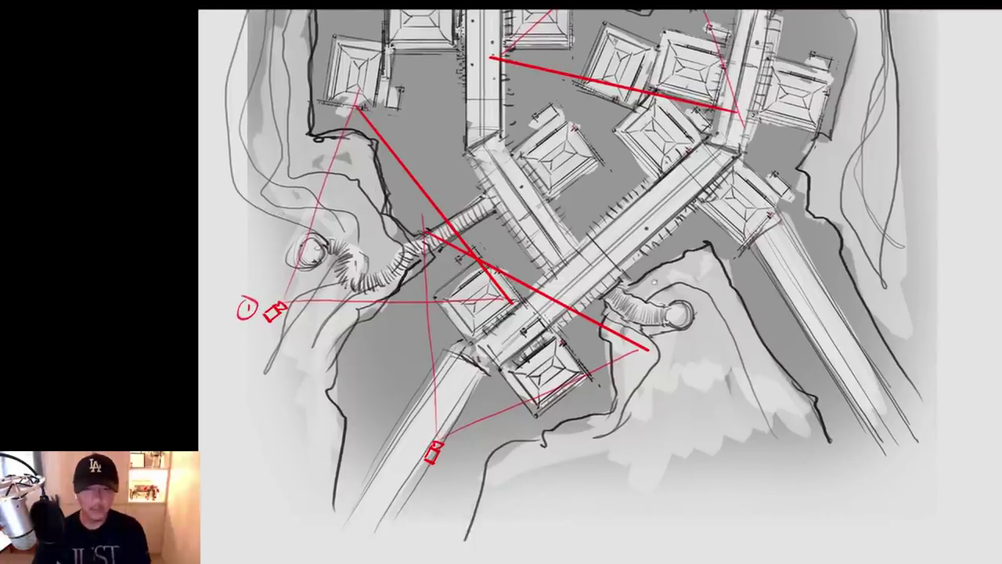
drag(680, 160, 690, 165)
key(ctrl+z)
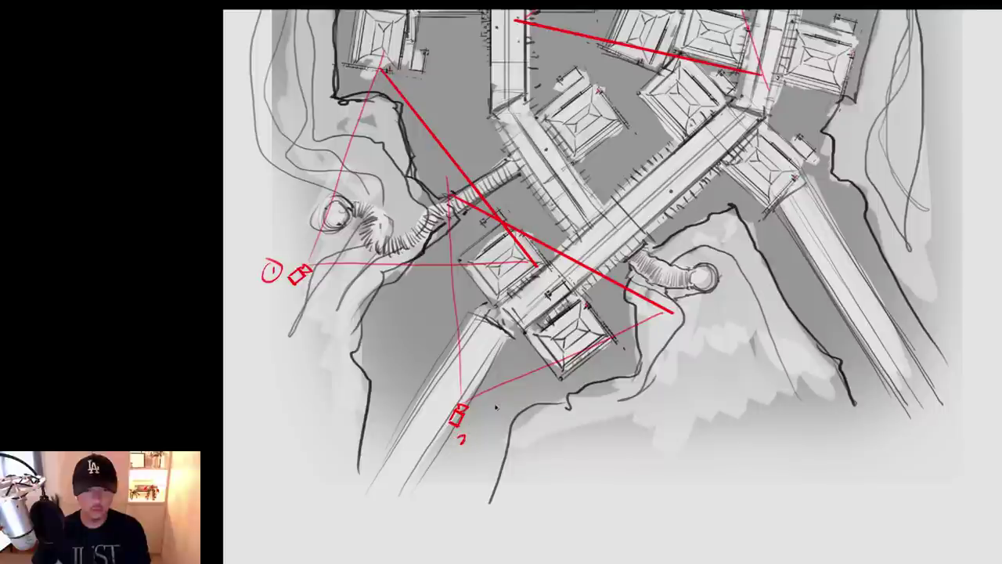
drag(460, 431, 468, 443)
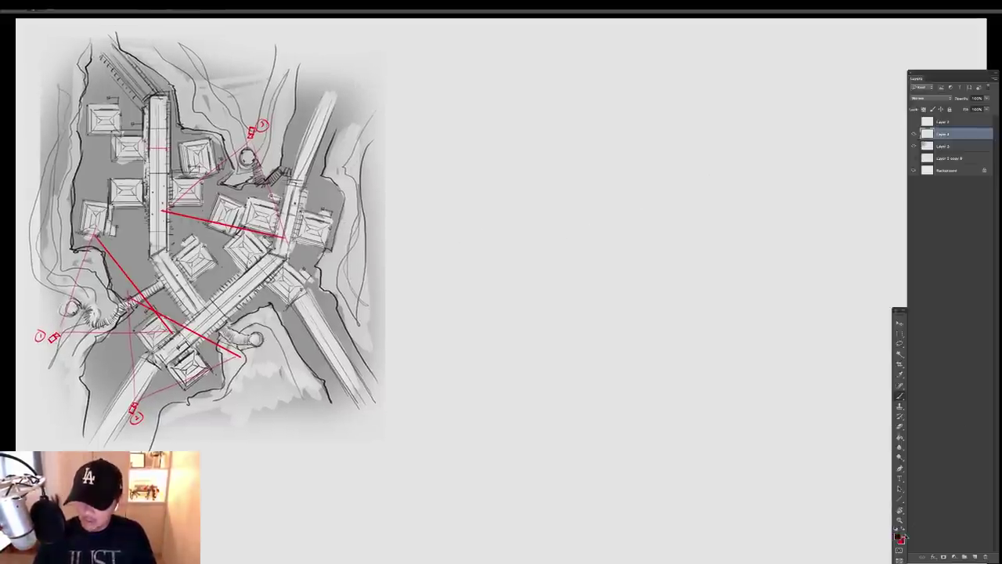
Set the foreground colour to a very dark brown, #2e1313
click(898, 536)
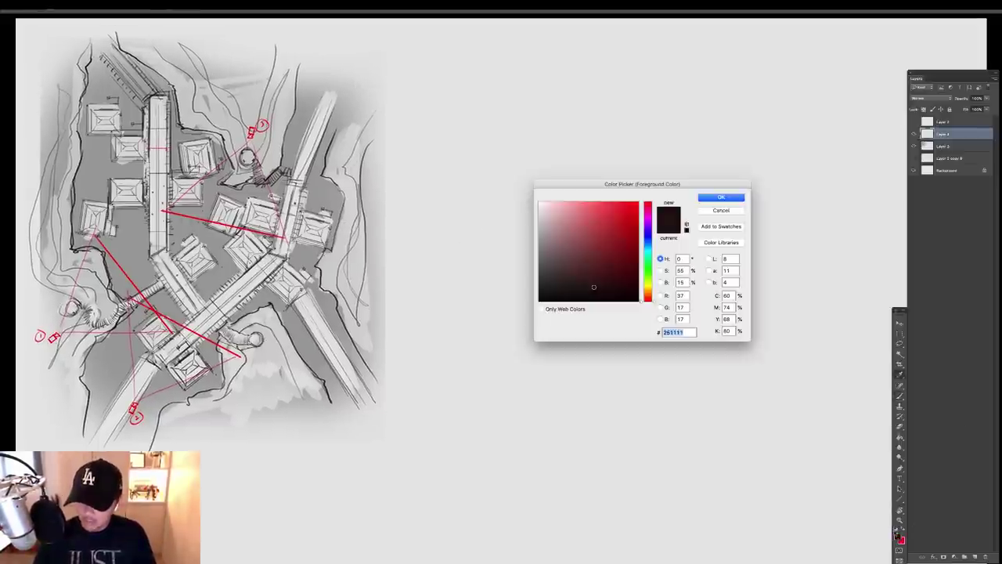
click(604, 285)
click(678, 226)
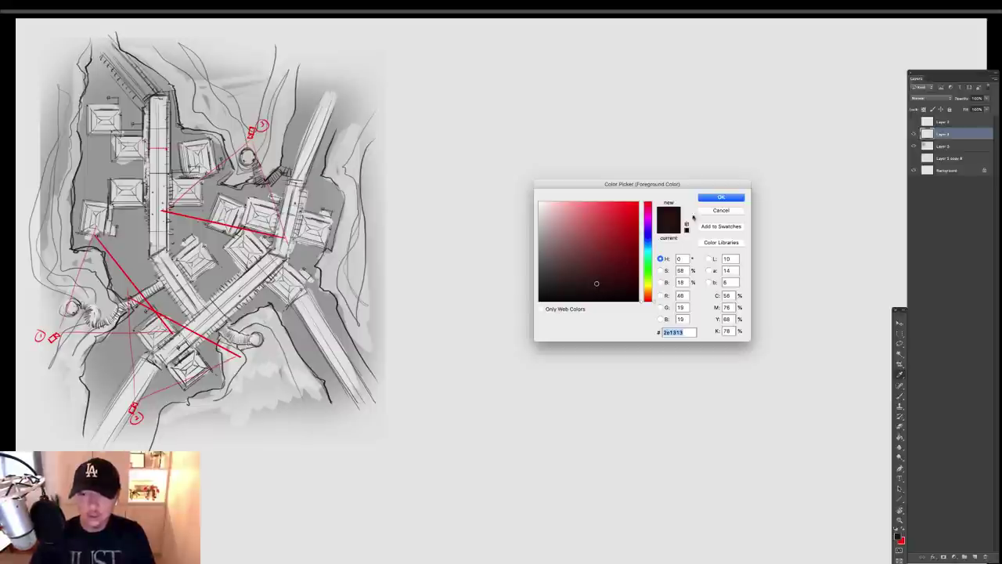
click(715, 200)
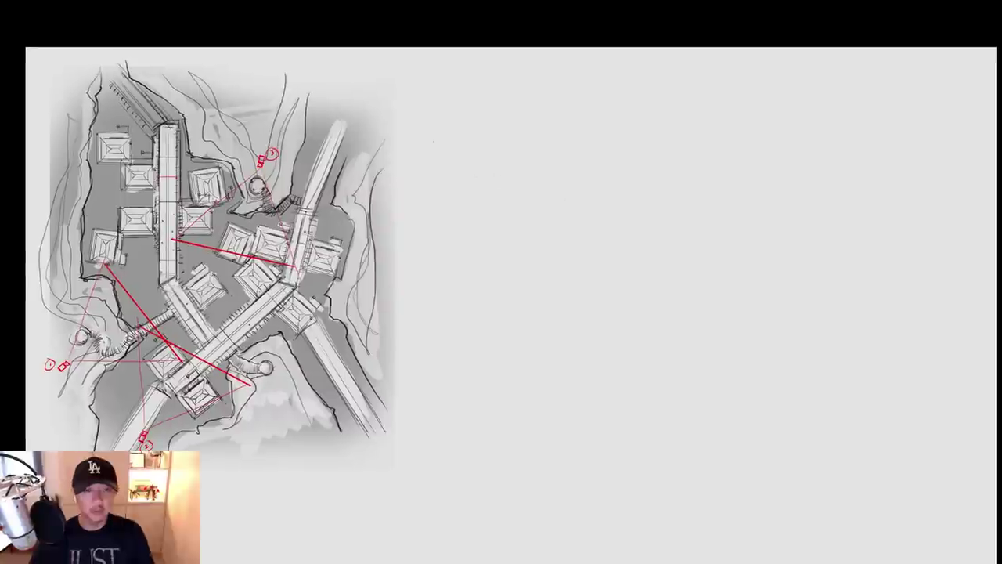
Draw a wide rectangular thumbnail frame with thin straight lines on the empty canvas beside the top-view layout
mouse_move(434, 133)
mouse_down()
mouse_move(434, 322)
mouse_move(482, 133)
mouse_move(919, 133)
mouse_move(893, 340)
mouse_up()
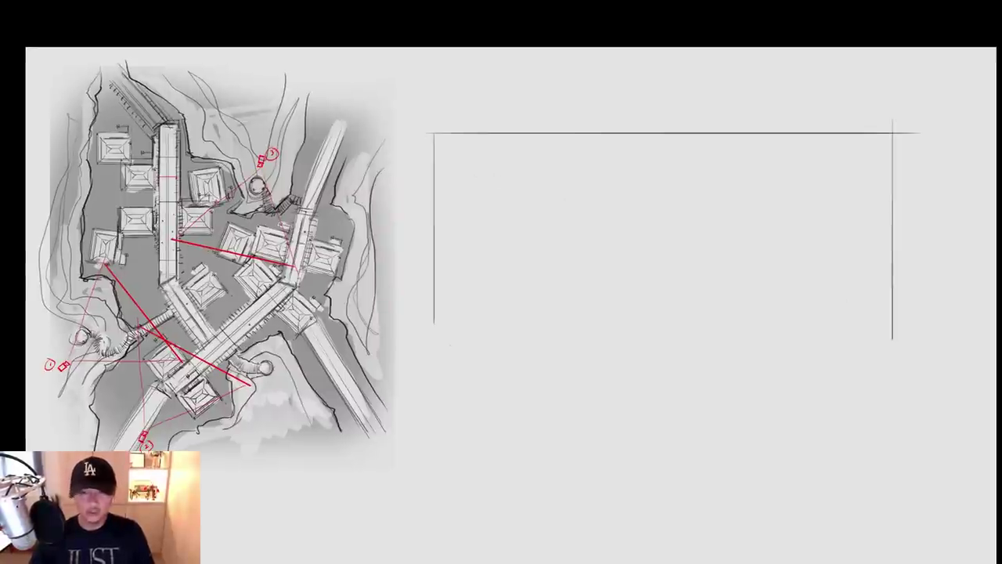
drag(429, 335, 909, 335)
scroll(806, 298, down, 1)
drag(746, 296, 725, 274)
Duplicate the thumbnail frame twice to stack three frames vertically, and adjust the middle one for even spacing
key(v)
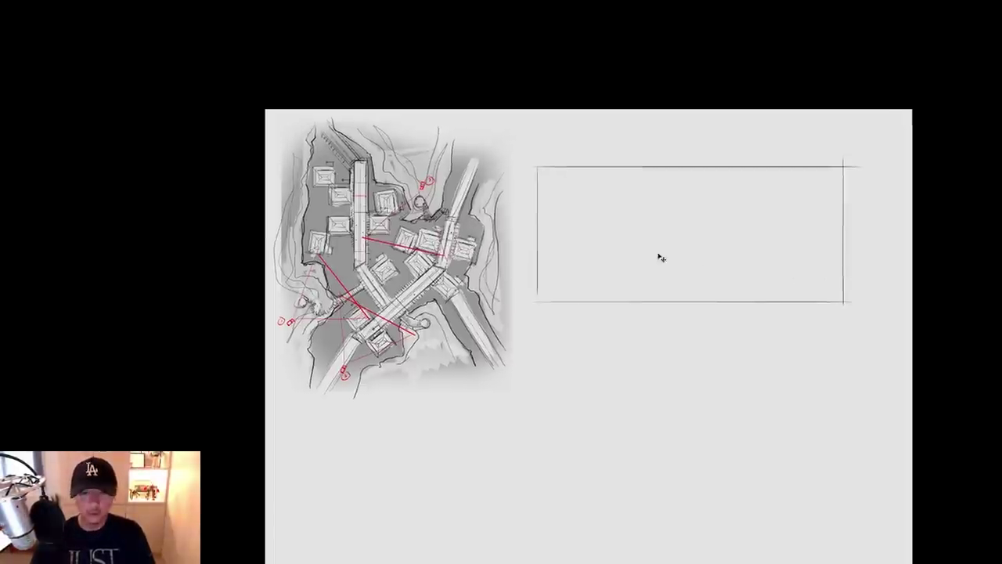
mouse_move(659, 252)
mouse_down()
mouse_move(647, 220)
mouse_move(642, 335)
mouse_move(668, 342)
mouse_move(654, 472)
mouse_up()
key(Tab)
click(948, 147)
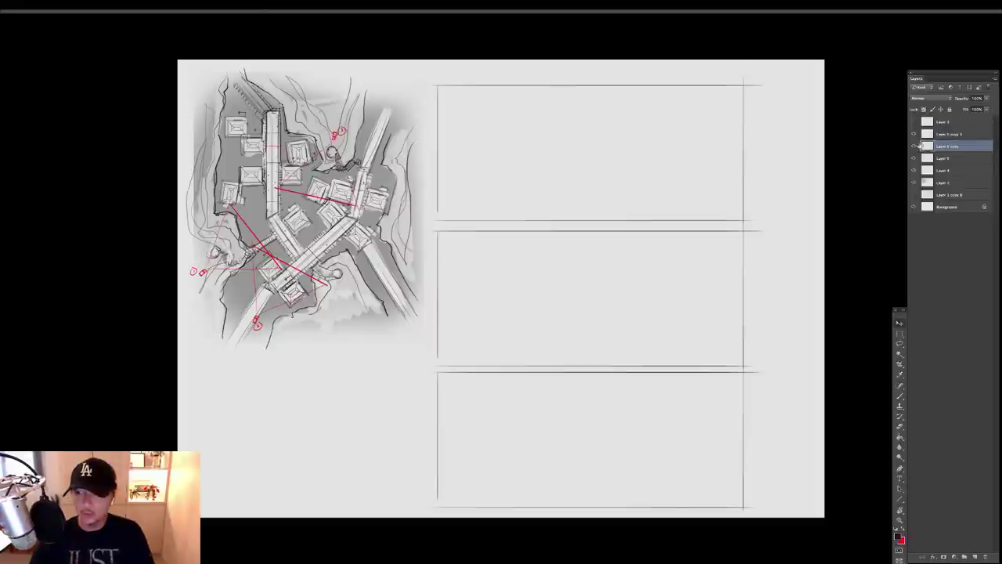
click(914, 146)
click(914, 147)
drag(615, 285, 622, 283)
Merge the three thumbnail frame layers into one layer and check it by toggling its visibility
click(952, 135)
key(ctrl+e)
key(ctrl+e)
click(914, 134)
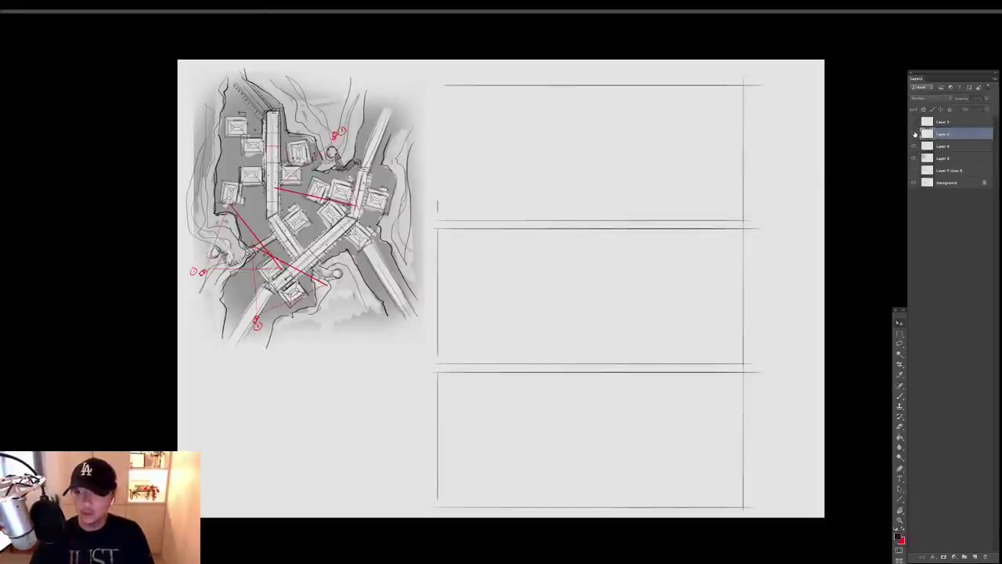
click(914, 134)
Number the three thumbnail frames with handwritten circled 1, 2 and 3 beside their upper corners
ctrl+click(532, 259)
drag(519, 258, 566, 295)
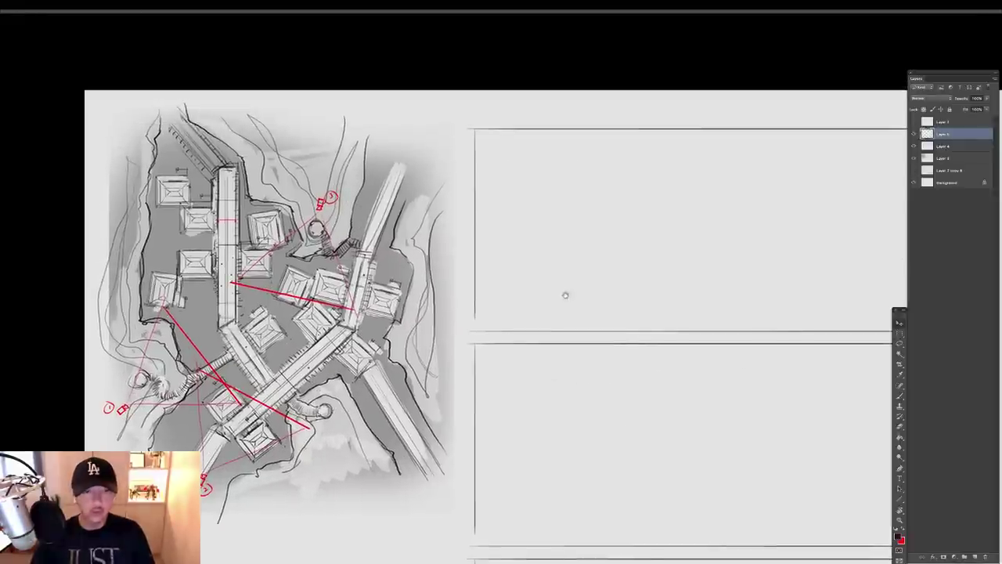
key(b)
drag(458, 117, 455, 123)
drag(454, 112, 461, 111)
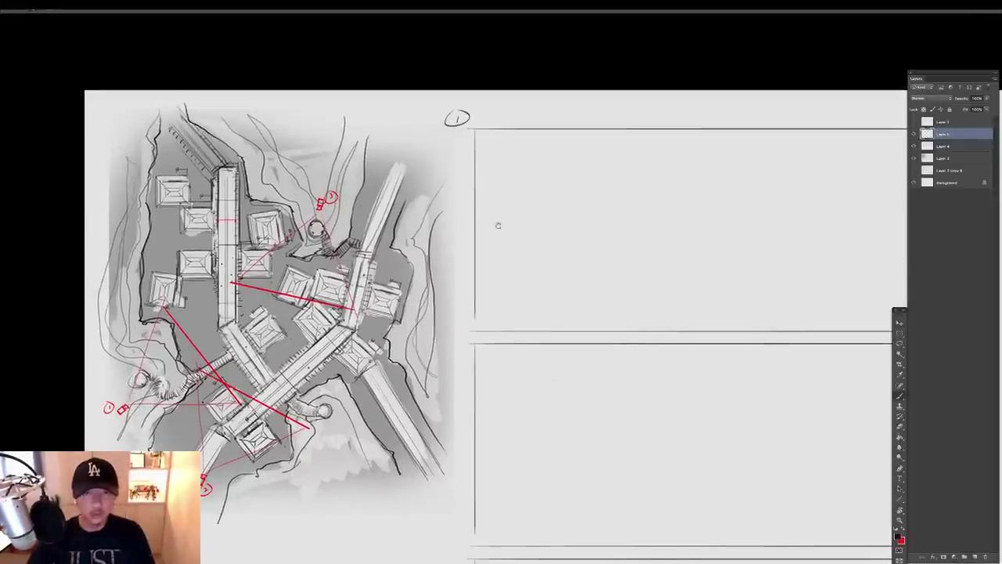
drag(498, 226, 492, 145)
mouse_move(450, 278)
mouse_down()
mouse_move(457, 285)
mouse_move(456, 270)
mouse_up()
drag(498, 329, 484, 183)
right_click(452, 279)
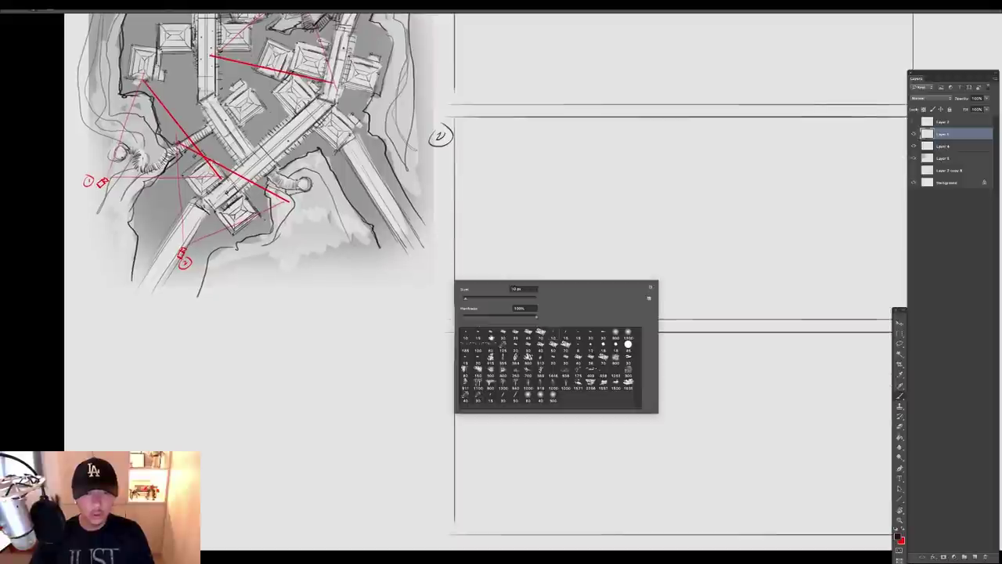
click(427, 329)
drag(427, 329, 430, 338)
drag(428, 321, 423, 345)
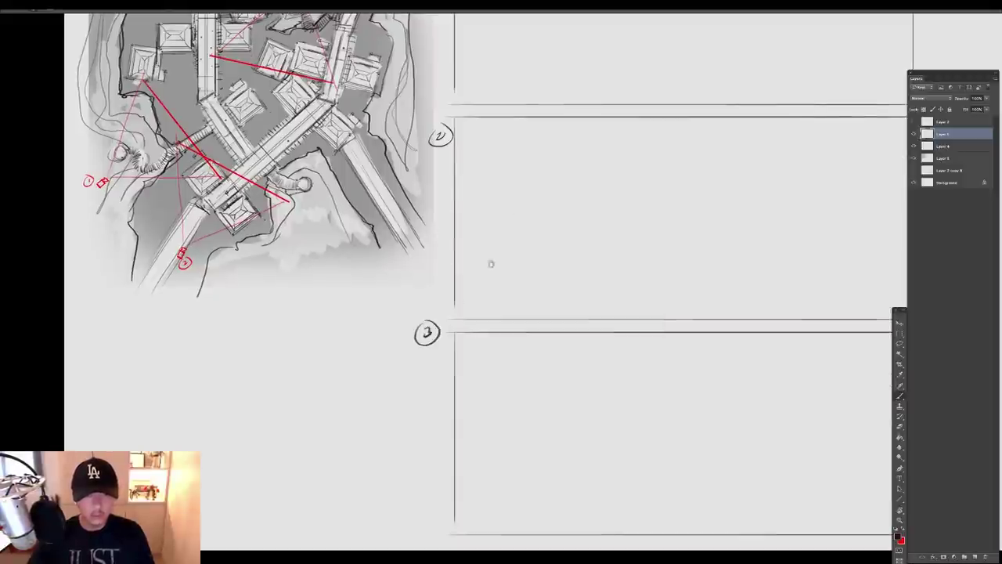
Sketch faint, slightly converging vertical perspective guides across the first thumbnail frame
scroll(502, 235, up, 3)
key(Tab)
drag(648, 214, 651, 211)
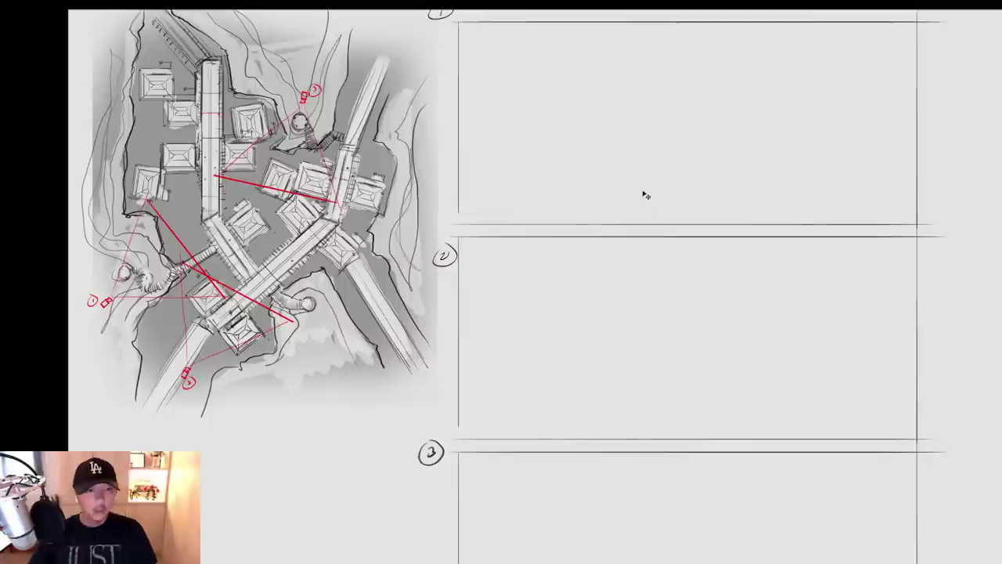
drag(618, 178, 617, 195)
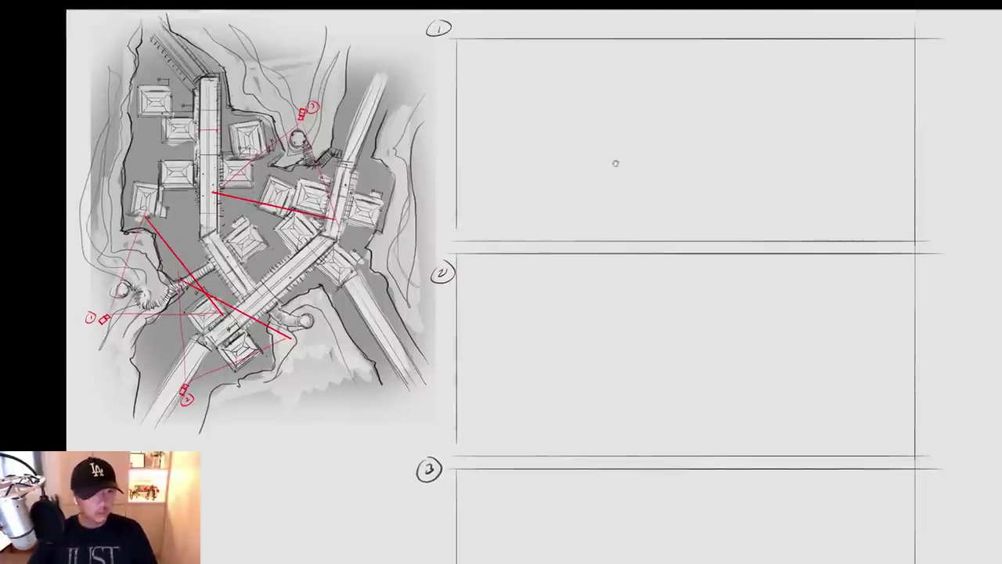
scroll(616, 161, up, 2)
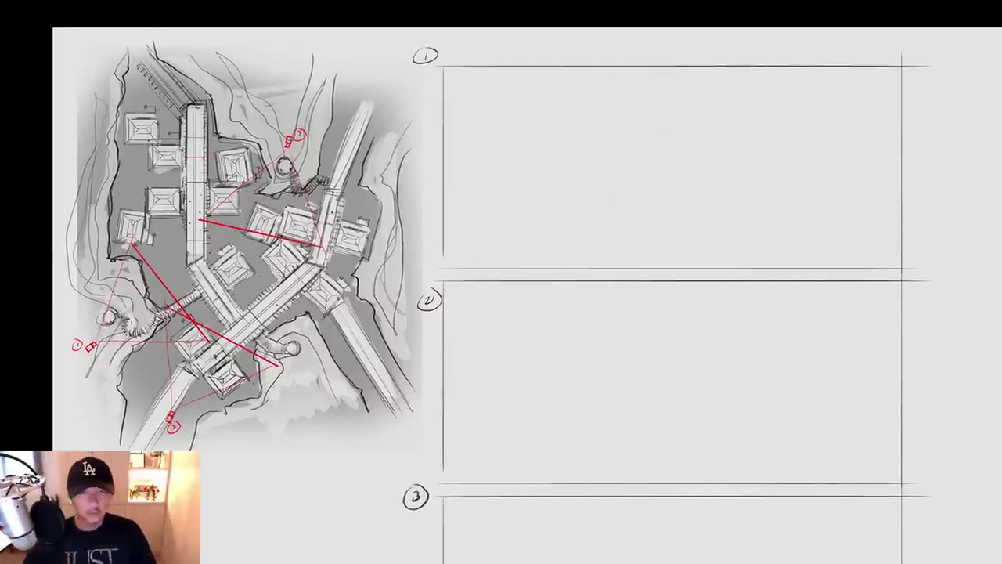
drag(493, 89, 458, 133)
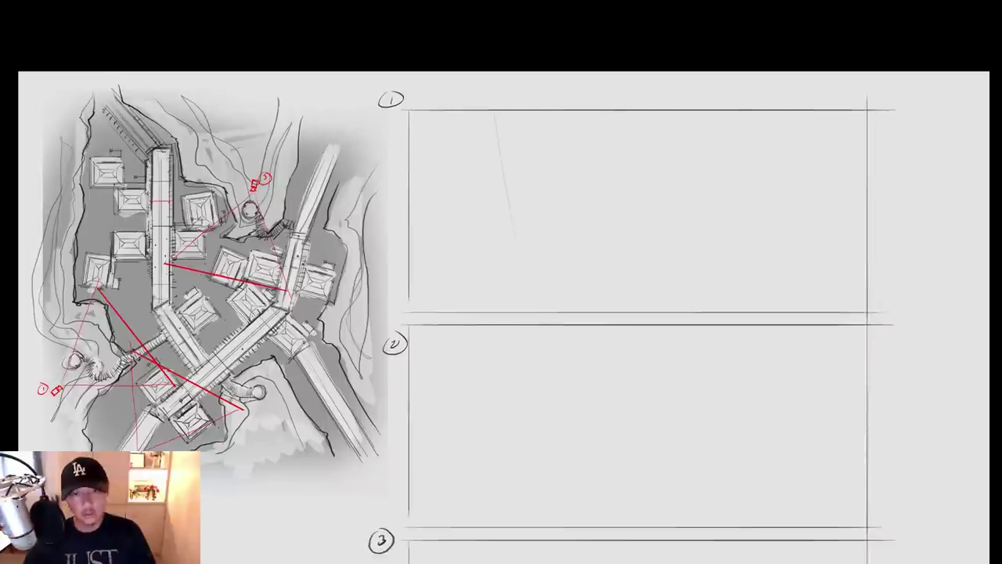
drag(672, 113, 674, 175)
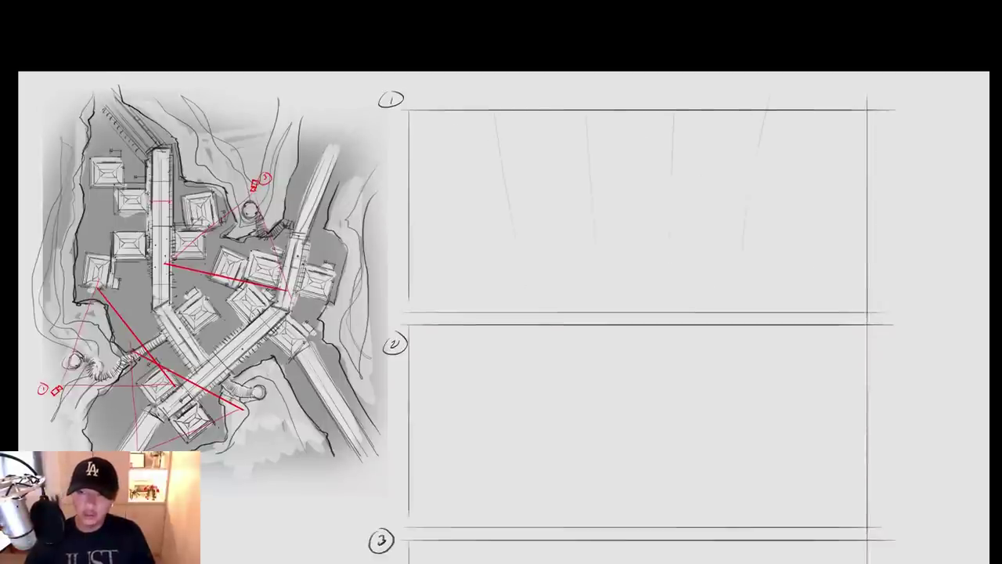
drag(404, 186, 424, 237)
drag(487, 211, 495, 206)
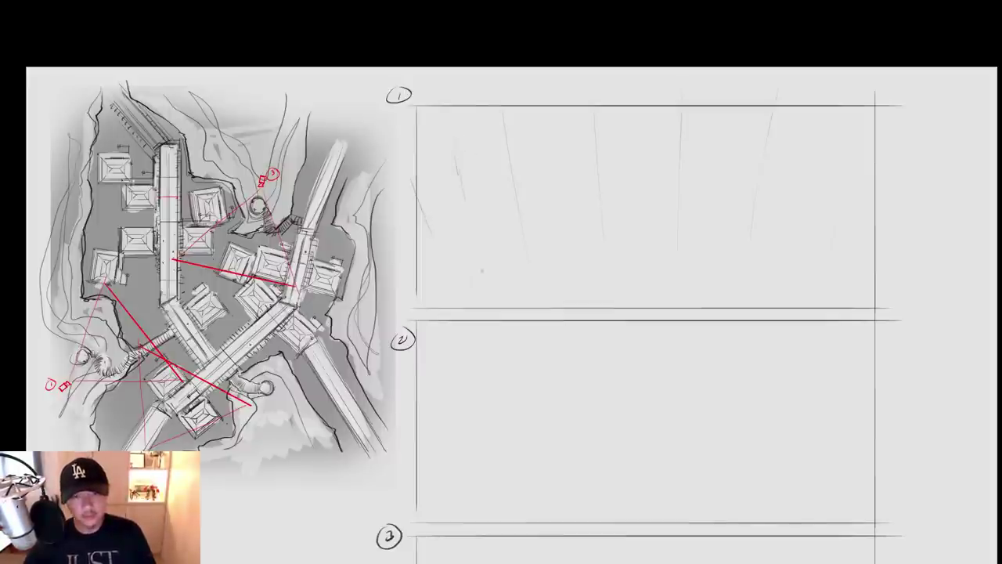
Sketch a tall box in perspective in the left part of frame 1, with a ground line and a path descending beside it
drag(457, 175, 474, 235)
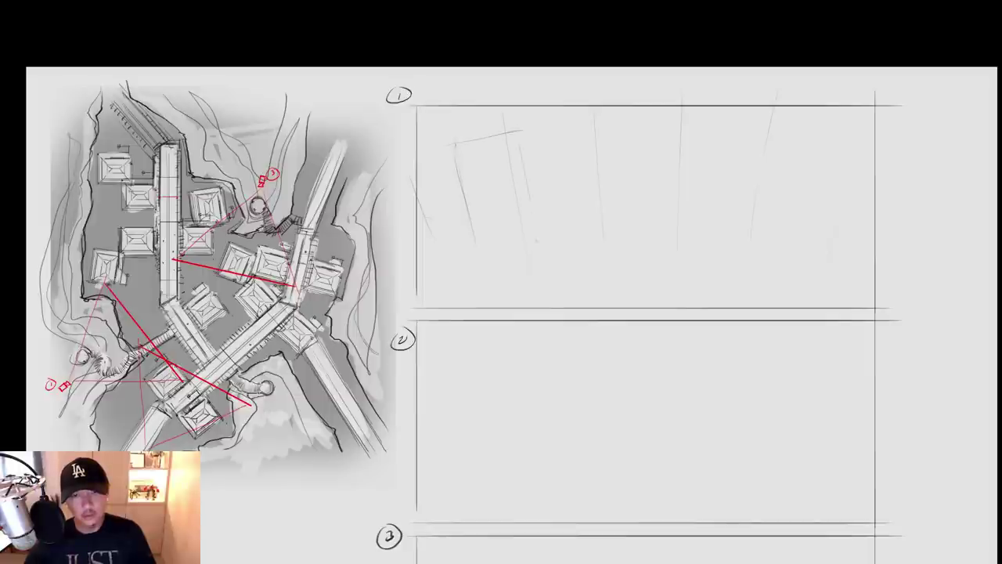
drag(522, 156, 536, 224)
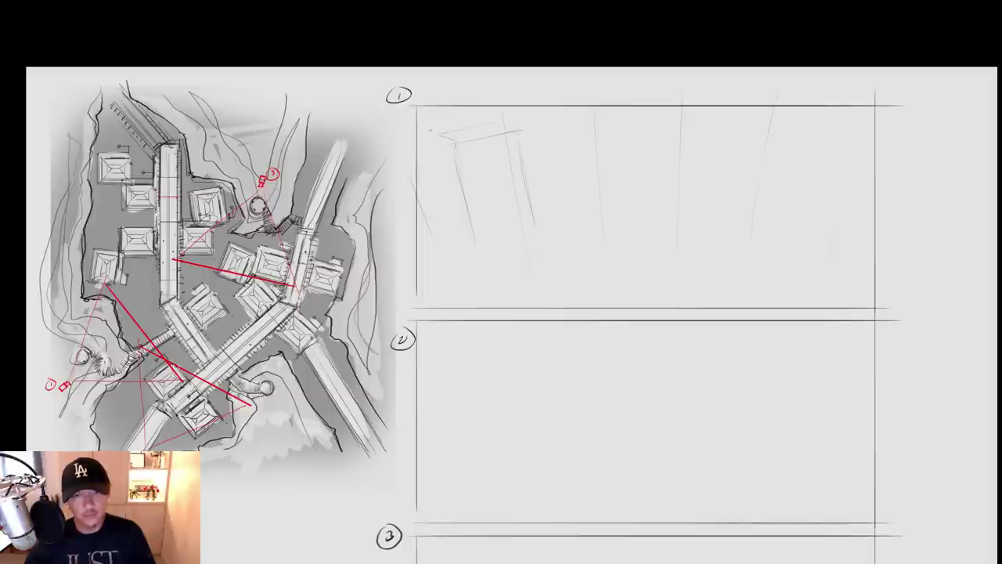
mouse_move(435, 132)
mouse_down()
mouse_move(463, 257)
mouse_move(481, 268)
mouse_move(517, 256)
mouse_move(531, 224)
mouse_move(538, 252)
mouse_up()
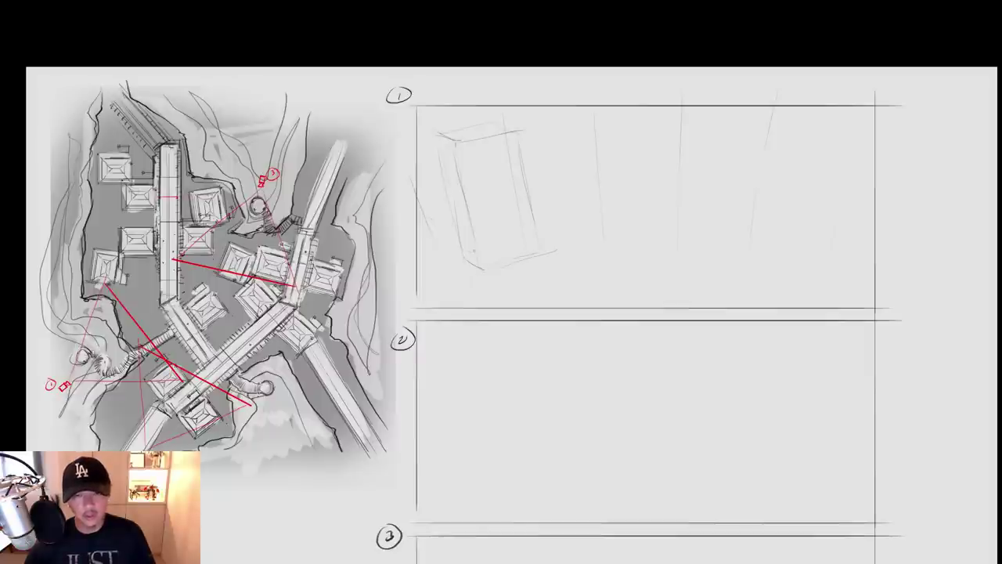
mouse_move(469, 266)
mouse_down()
mouse_move(489, 281)
mouse_move(553, 246)
mouse_move(604, 299)
mouse_up()
mouse_move(568, 233)
mouse_down()
mouse_move(643, 286)
mouse_move(614, 304)
mouse_up()
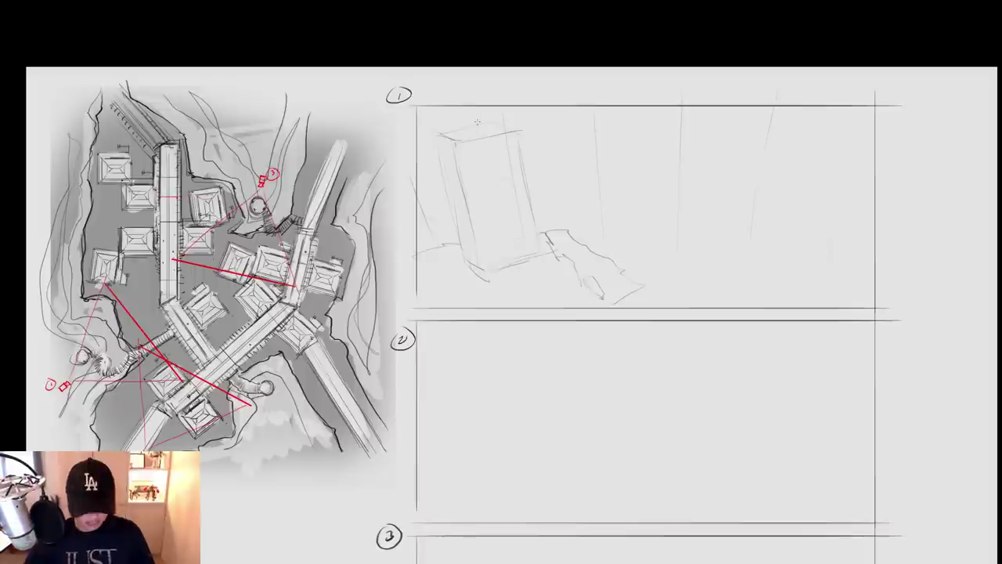
Select the tall box sketch in frame 1 and scale it down toward its lower corner
drag(427, 114, 574, 287)
key(ctrl+t)
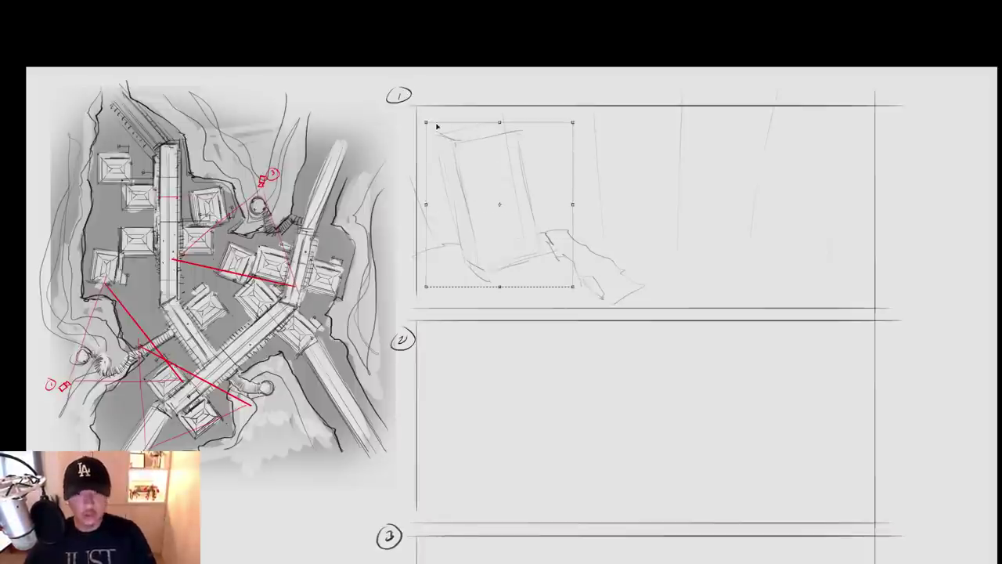
drag(427, 123, 464, 162)
key(Return)
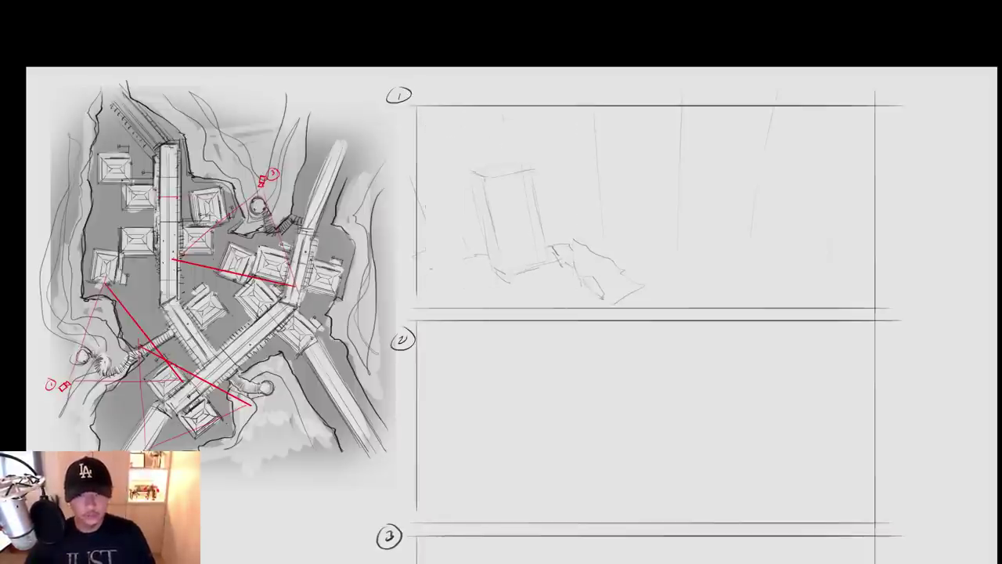
Extend the ground line to the frame's edge and redraw the box in frame 1 as a cylinder with a domed top
drag(430, 263, 480, 253)
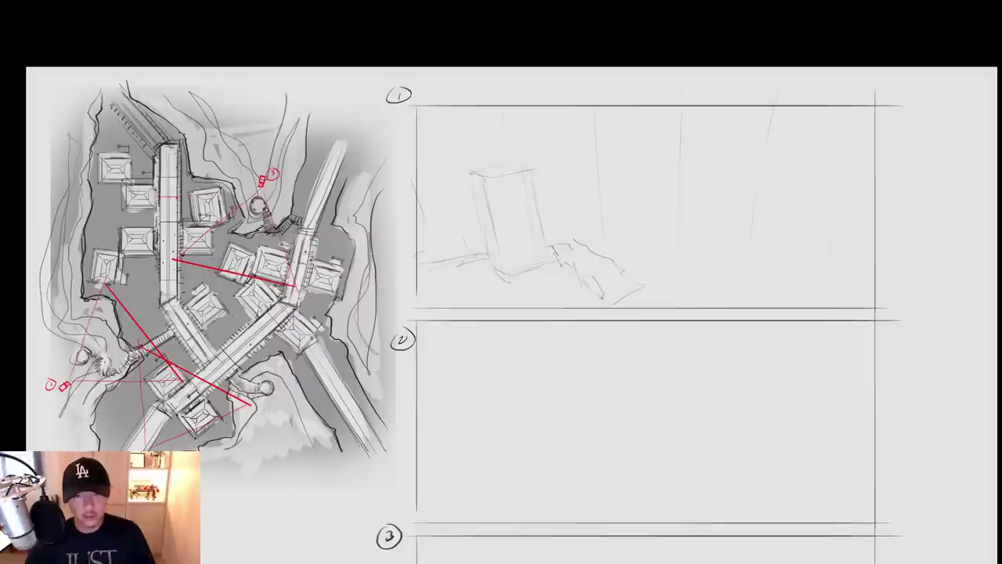
mouse_move(475, 178)
mouse_down()
mouse_move(491, 269)
mouse_move(507, 159)
mouse_move(526, 173)
mouse_up()
mouse_move(487, 162)
mouse_down()
mouse_move(530, 179)
mouse_move(542, 260)
mouse_up()
drag(479, 185, 488, 267)
mouse_move(480, 203)
mouse_down()
mouse_move(486, 270)
mouse_move(547, 264)
mouse_up()
drag(576, 181, 554, 186)
Rework the path beside the cylinder in frame 1 into jagged stairs descending to the frame's lower edge
mouse_move(501, 280)
mouse_down()
mouse_move(564, 249)
mouse_move(609, 296)
mouse_up()
mouse_move(561, 251)
mouse_down()
mouse_move(601, 280)
mouse_move(612, 310)
mouse_up()
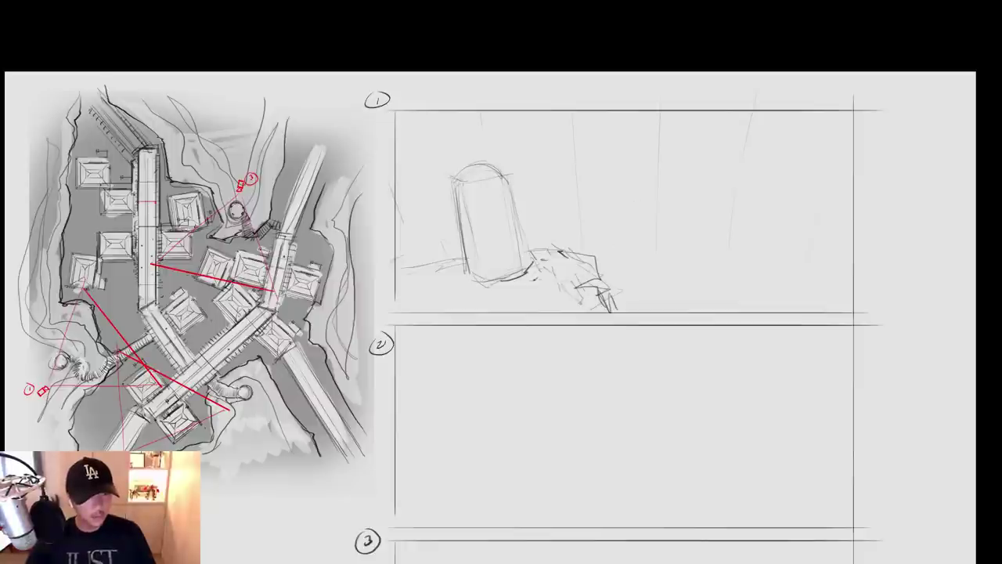
mouse_move(518, 252)
mouse_down()
mouse_move(544, 257)
mouse_move(609, 301)
mouse_move(616, 290)
mouse_up()
drag(549, 257, 609, 307)
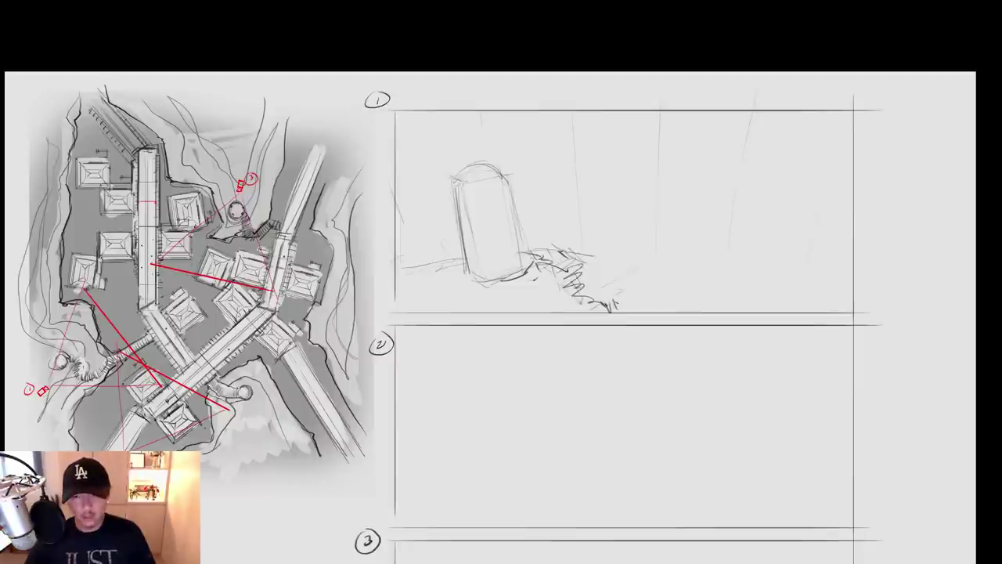
Sketch a low, straight walkway in perspective beside the stairs in frame 1, with a lighter path leading from it toward the stairs
drag(650, 268, 609, 298)
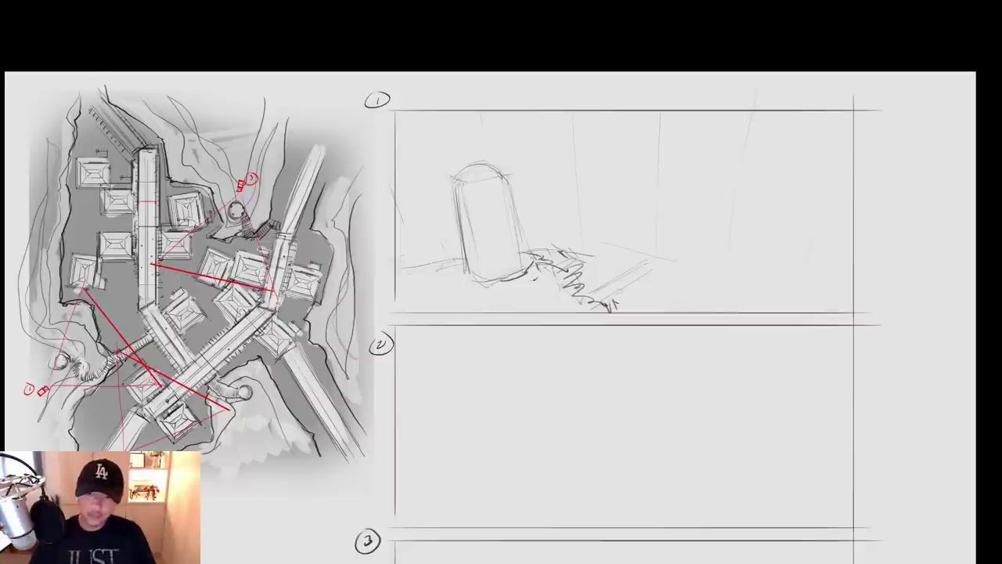
drag(587, 238, 695, 266)
drag(601, 226, 701, 249)
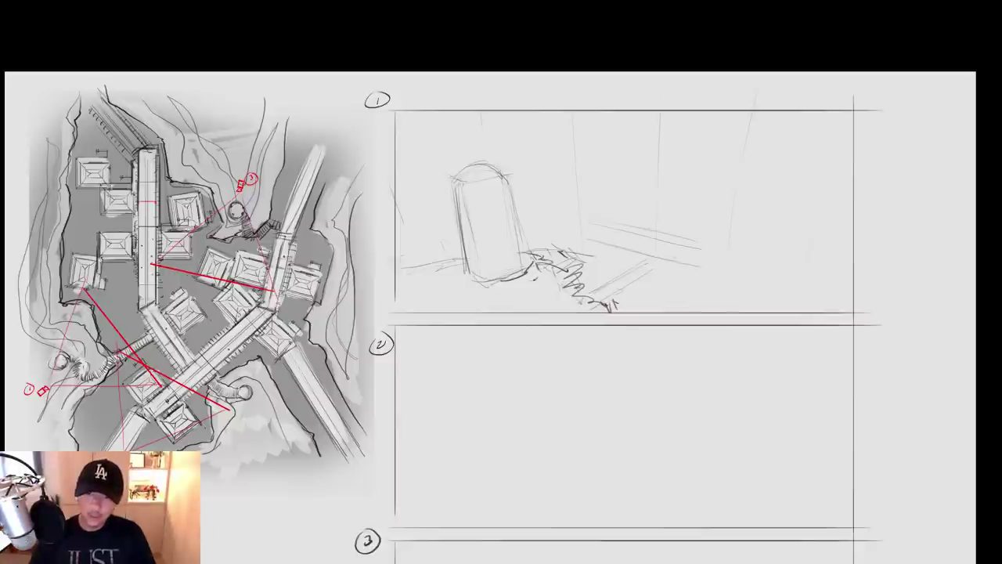
mouse_move(582, 219)
mouse_down()
mouse_move(580, 236)
mouse_move(711, 246)
mouse_up()
drag(630, 227, 714, 244)
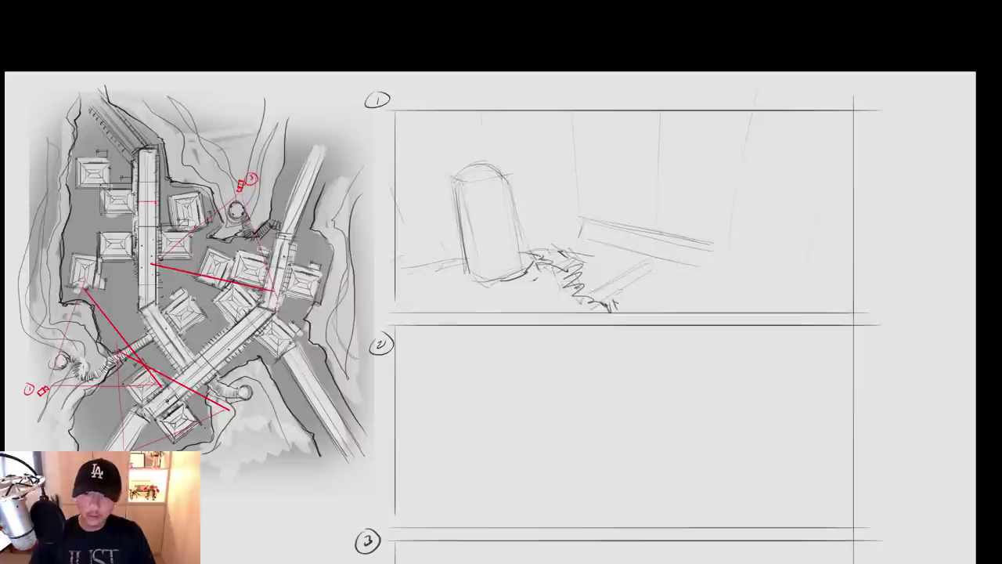
drag(654, 231, 655, 251)
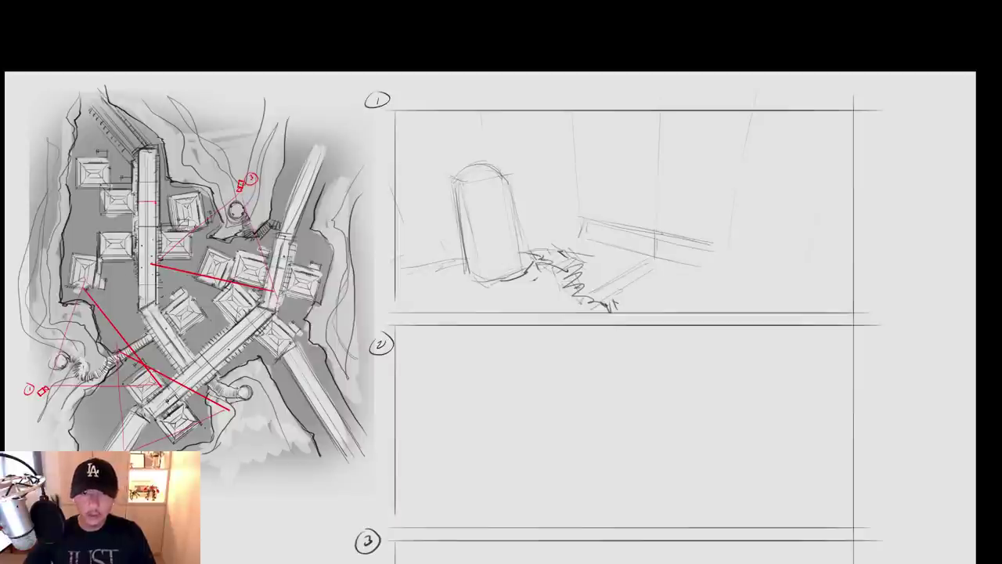
Add light perspective guide lines across the cylinder, the walkway and the empty side of frame 1
drag(435, 137, 548, 119)
drag(479, 205, 625, 176)
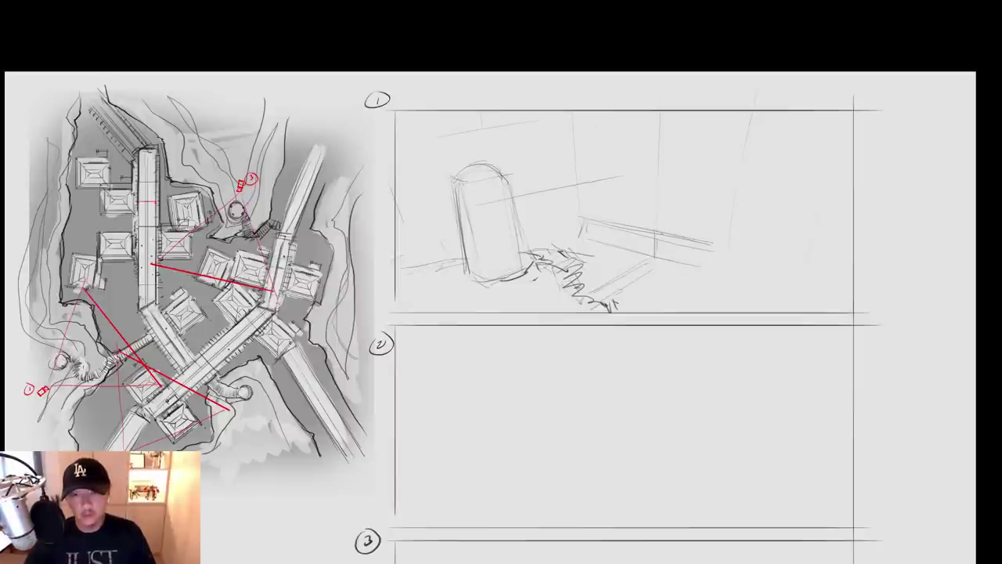
drag(589, 251, 720, 207)
drag(672, 307, 783, 249)
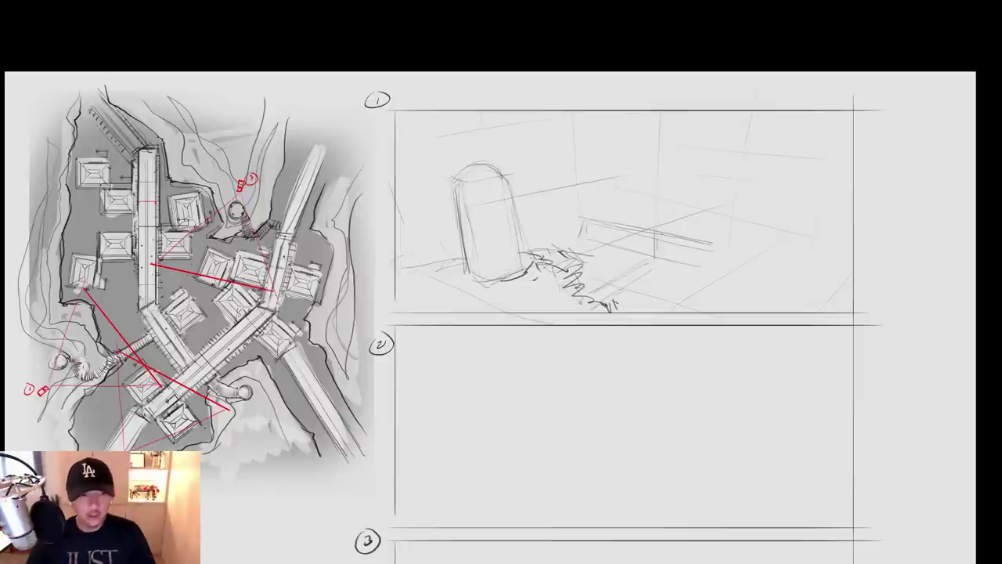
Shape the walkway in frame 1 with a gabled near corner, a narrow branch receding behind it, a closed far end and firm lower edges
drag(581, 217, 582, 226)
mouse_move(575, 217)
mouse_down()
mouse_move(579, 232)
mouse_move(585, 218)
mouse_up()
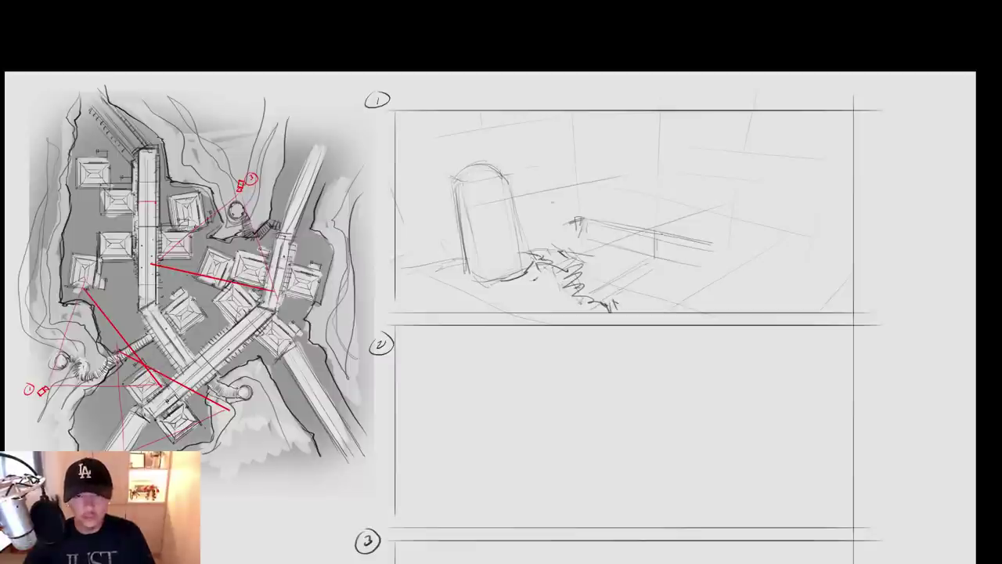
mouse_move(531, 176)
mouse_down()
mouse_move(568, 218)
mouse_move(589, 213)
mouse_up()
drag(525, 175, 550, 170)
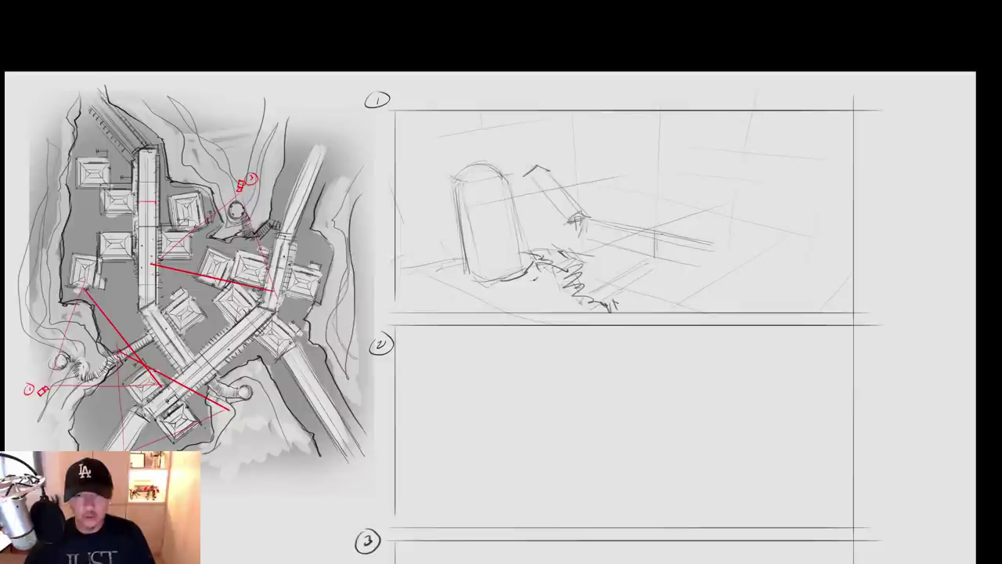
drag(706, 252, 722, 241)
drag(586, 237, 704, 270)
mouse_move(583, 237)
mouse_down()
mouse_move(583, 250)
mouse_move(702, 271)
mouse_up()
drag(584, 247, 703, 273)
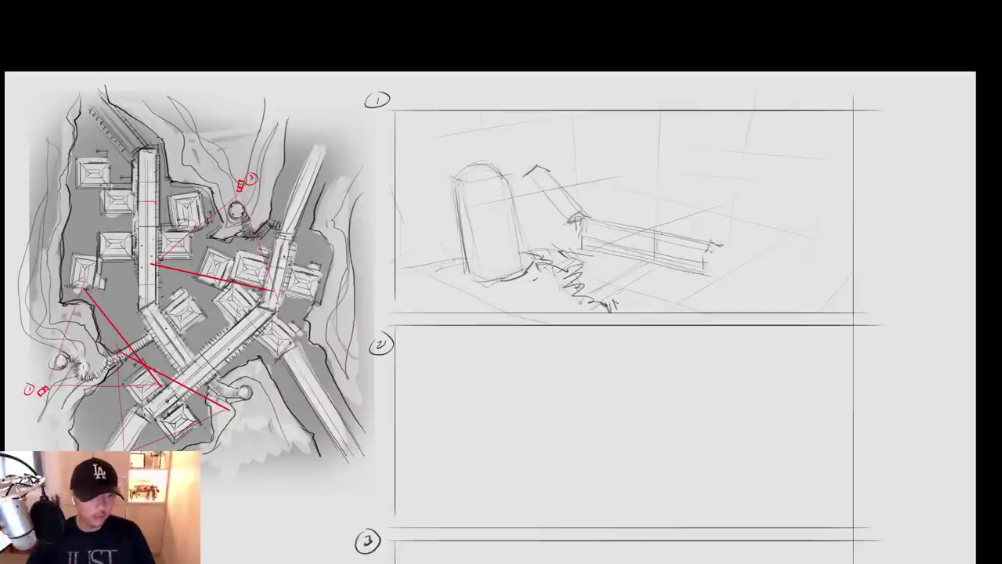
Redraw the receding branch behind the walkway in frame 1 as a shorter, curved segment
mouse_move(32, 370)
mouse_down()
mouse_move(495, 237)
mouse_move(525, 214)
mouse_up()
key(ctrl+z)
drag(987, 102, 671, 206)
mouse_move(589, 151)
mouse_down()
mouse_move(581, 167)
mouse_move(625, 199)
mouse_up()
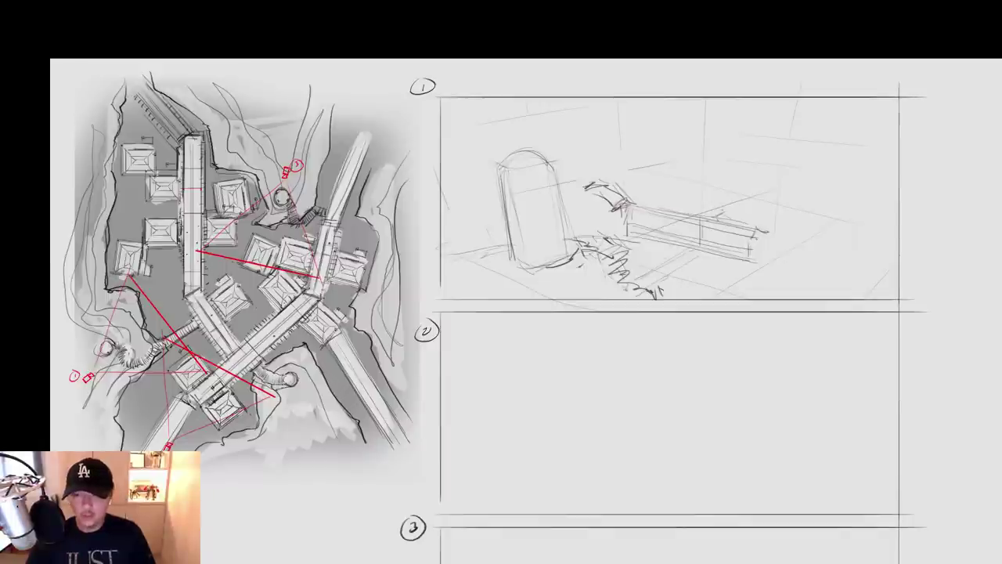
Add a small roofed house behind the walkway in frame 1 and a side bridge with a square opening joining its front
drag(725, 205, 746, 218)
drag(715, 208, 741, 221)
drag(737, 206, 750, 224)
drag(642, 212, 761, 234)
drag(643, 228, 758, 249)
drag(651, 264, 703, 233)
drag(705, 236, 706, 247)
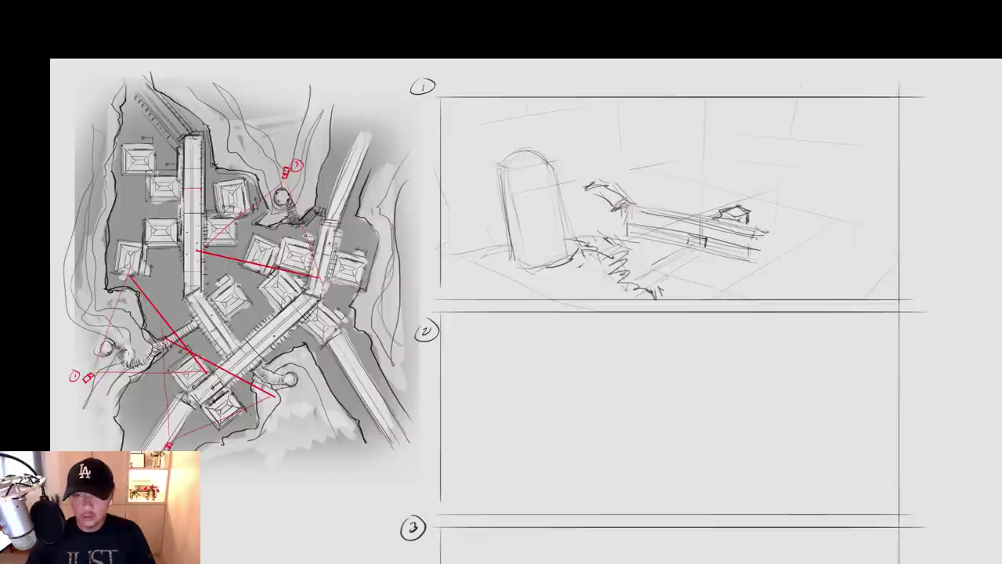
drag(649, 282, 703, 247)
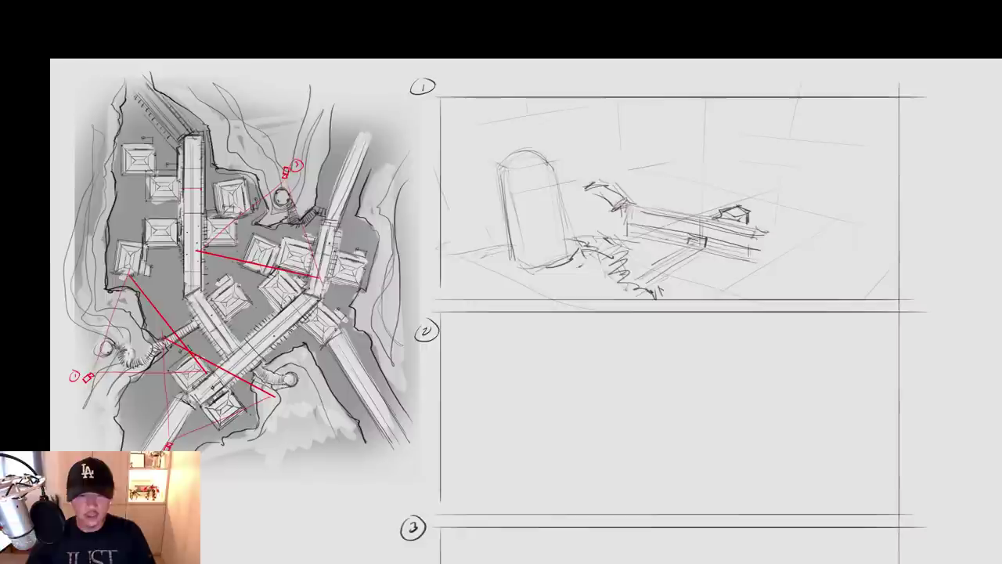
Move the cylinder and stairs toward the left edge of frame 1, raise them, and draw a level horizon line across the frame
drag(562, 234, 581, 238)
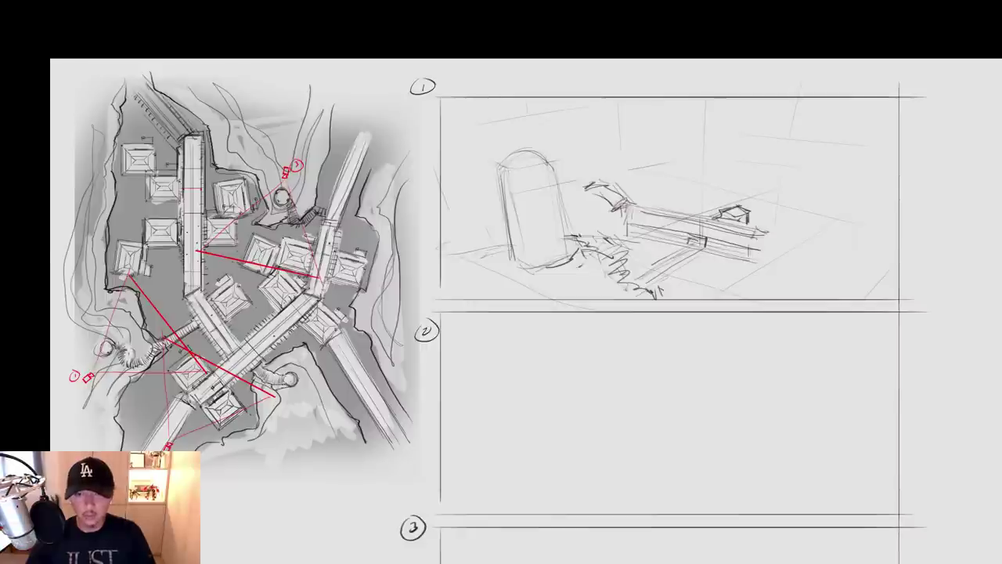
mouse_move(556, 139)
mouse_down()
mouse_move(581, 215)
mouse_move(672, 302)
mouse_move(470, 278)
mouse_move(587, 184)
mouse_move(589, 200)
mouse_up()
drag(549, 227, 509, 225)
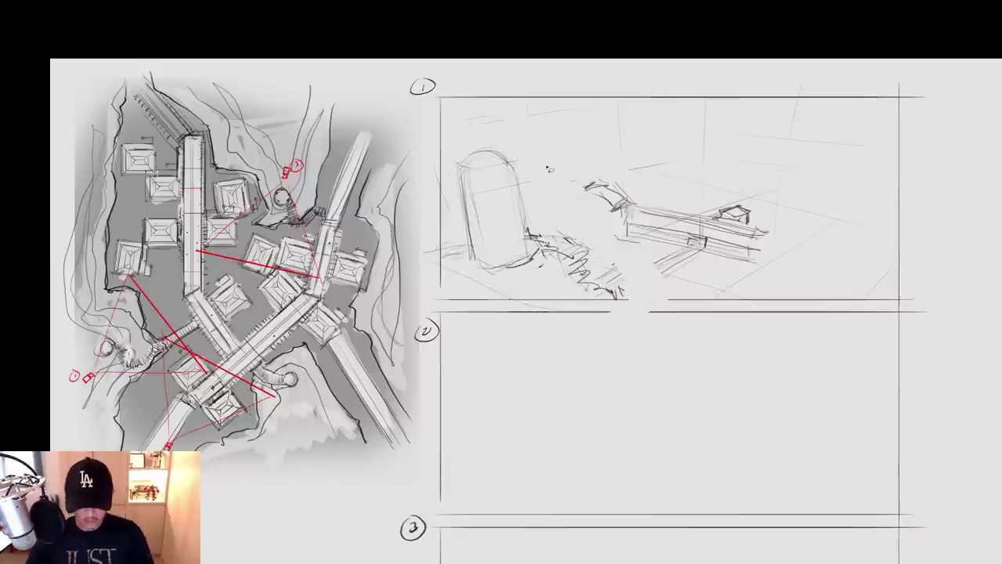
mouse_move(523, 139)
mouse_down()
mouse_move(631, 302)
mouse_move(523, 132)
mouse_move(544, 157)
mouse_up()
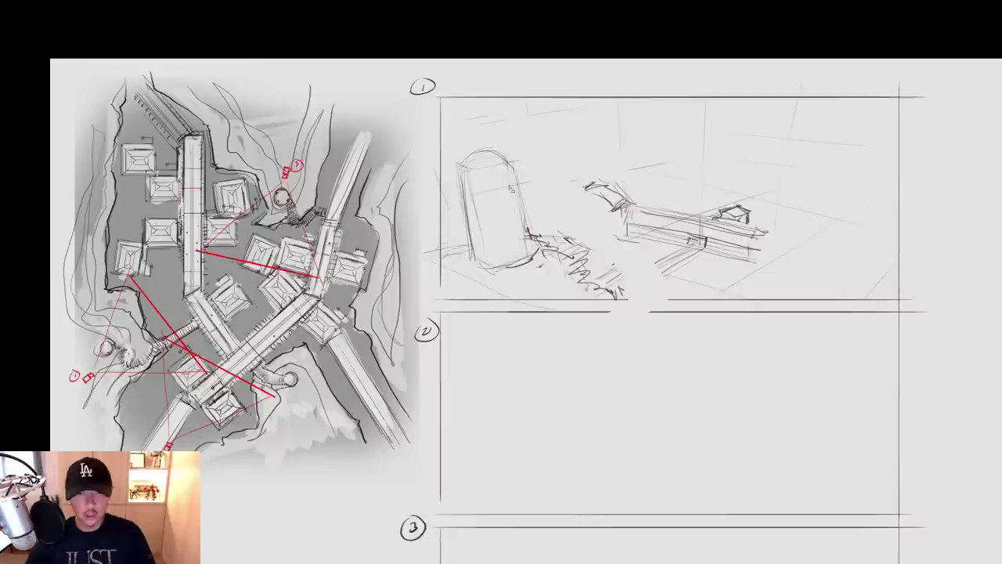
drag(499, 204, 497, 183)
mouse_move(442, 136)
mouse_down()
mouse_move(890, 136)
mouse_move(482, 131)
mouse_move(502, 135)
mouse_up()
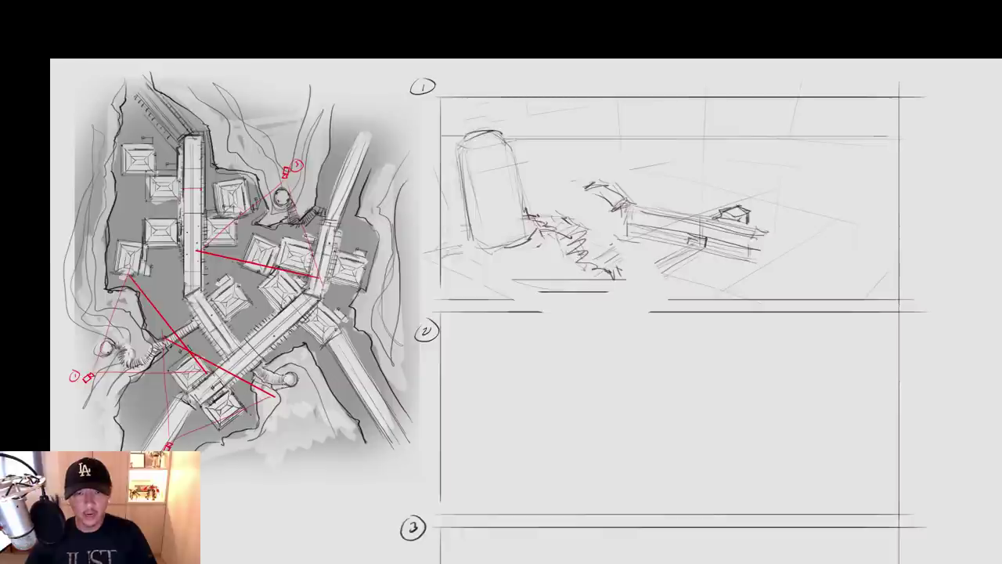
Sketch ground contours below the cylinder and stairs in frame 1 and darken the cylinder's base
mouse_move(522, 246)
mouse_down()
mouse_move(569, 240)
mouse_move(502, 281)
mouse_move(750, 299)
mouse_up()
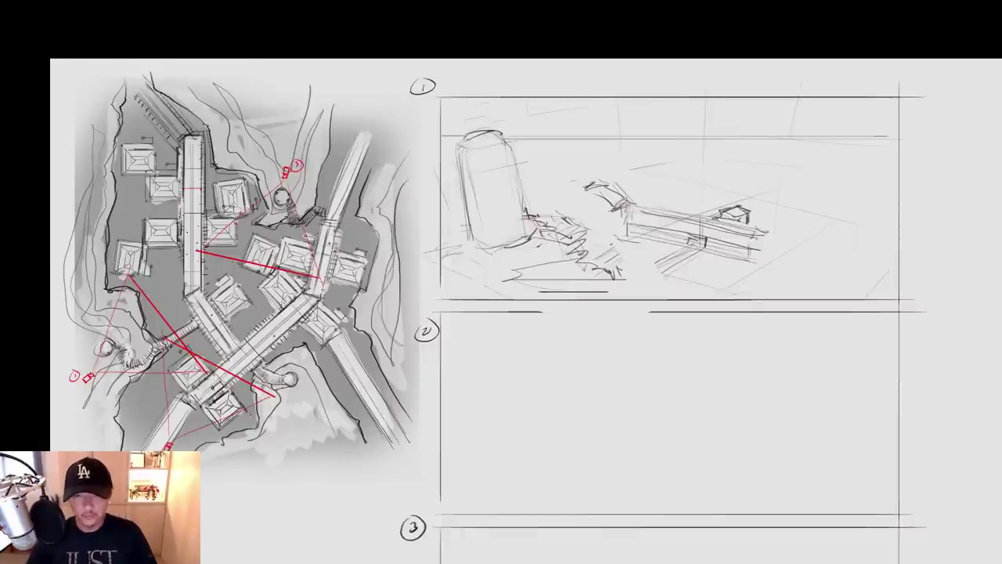
key(Tab)
click(914, 135)
click(913, 135)
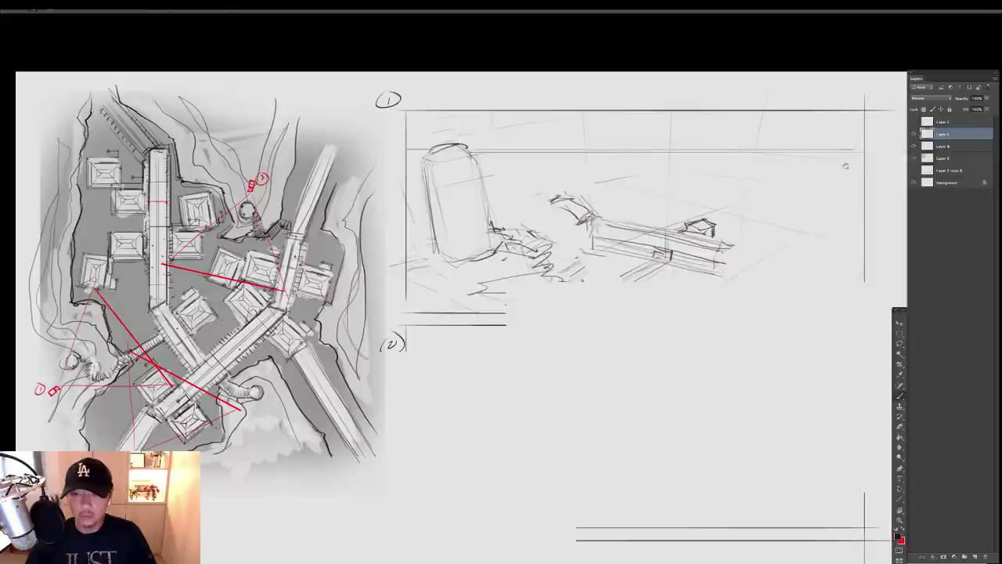
key(Tab)
drag(639, 185, 630, 190)
mouse_move(525, 251)
mouse_down()
mouse_move(460, 258)
mouse_move(445, 248)
mouse_move(523, 271)
mouse_up()
drag(523, 266, 594, 286)
drag(703, 244, 749, 255)
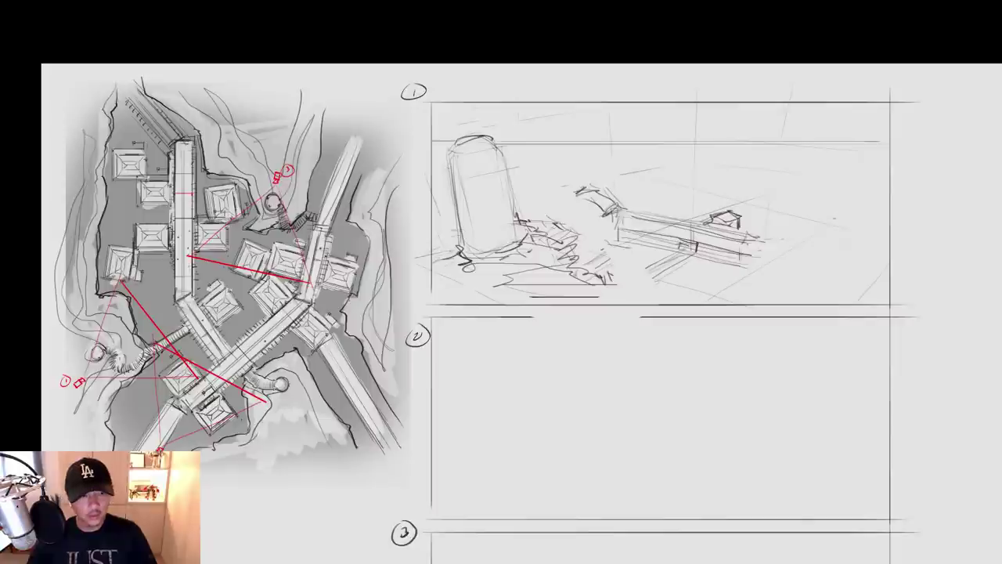
Outline a second, steeply foreshortened walkway on the right side of frame 1, running toward the viewer past the first walkway's end
mouse_move(752, 250)
mouse_down()
mouse_move(833, 216)
mouse_move(859, 222)
mouse_up()
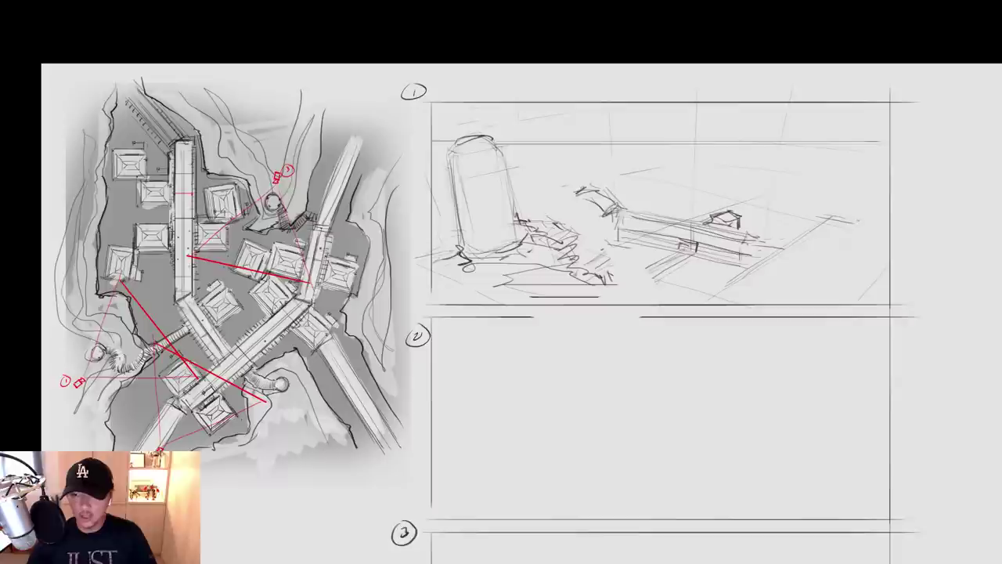
mouse_move(731, 284)
mouse_down()
mouse_move(754, 271)
mouse_move(770, 286)
mouse_move(822, 223)
mouse_move(840, 220)
mouse_up()
drag(761, 244, 785, 248)
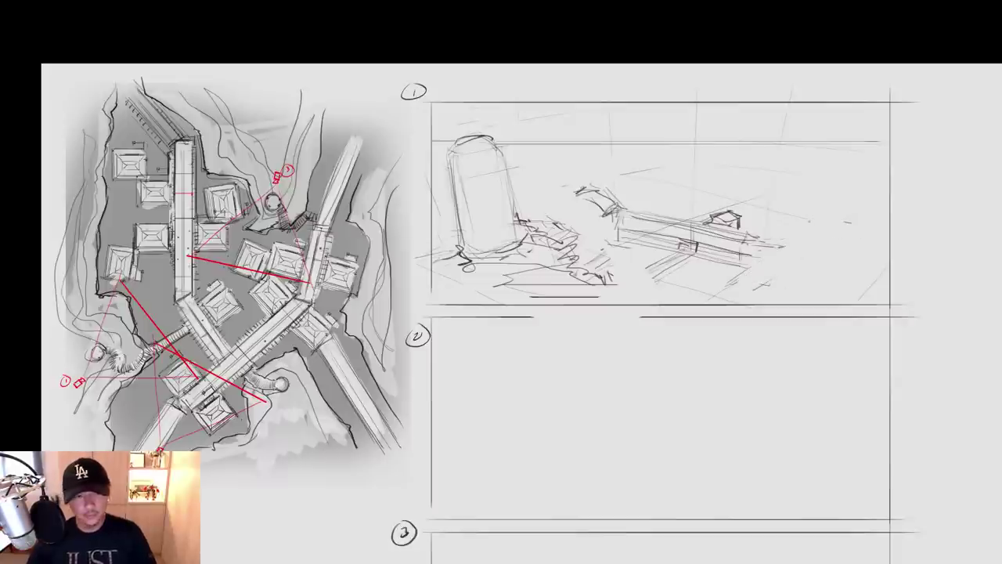
click(822, 206)
drag(817, 207, 833, 208)
mouse_move(818, 209)
mouse_down()
mouse_move(779, 263)
mouse_move(842, 210)
mouse_move(802, 288)
mouse_up()
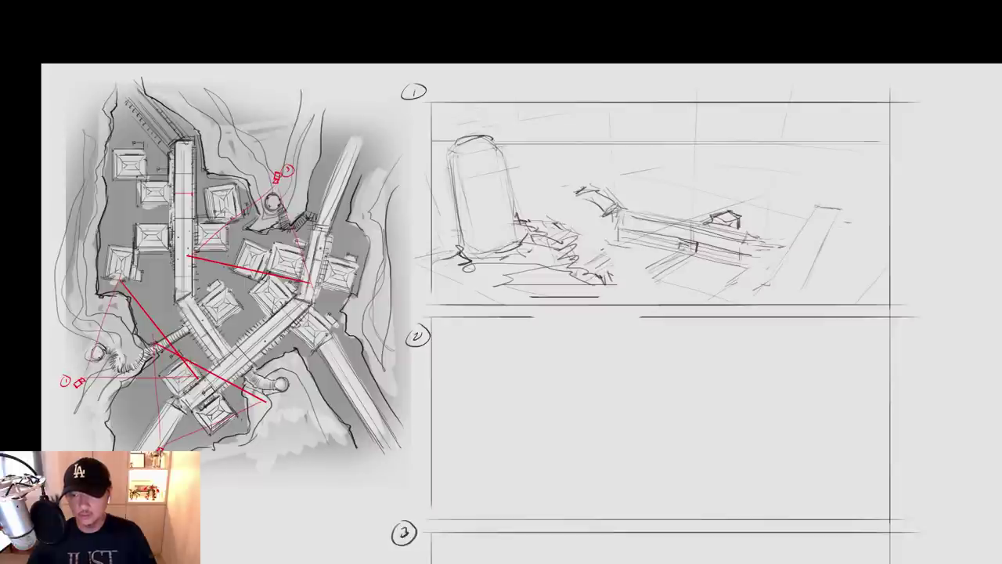
Sketch two clusters of pitched rooftops in frame 1, one behind the main walkway and one beside the steep walkway's far end
drag(760, 235, 773, 238)
mouse_move(716, 211)
mouse_down()
mouse_move(706, 219)
mouse_move(734, 203)
mouse_up()
mouse_move(733, 205)
mouse_down()
mouse_move(748, 212)
mouse_move(727, 204)
mouse_up()
mouse_move(717, 208)
mouse_down()
mouse_move(736, 201)
mouse_move(716, 200)
mouse_move(725, 213)
mouse_up()
mouse_move(714, 204)
mouse_down()
mouse_move(733, 197)
mouse_move(739, 213)
mouse_up()
mouse_move(718, 213)
mouse_down()
mouse_move(739, 205)
mouse_move(732, 196)
mouse_up()
drag(728, 195, 745, 205)
drag(741, 202, 756, 210)
drag(710, 210, 698, 221)
mouse_move(715, 217)
mouse_down()
mouse_move(729, 225)
mouse_move(693, 222)
mouse_move(741, 228)
mouse_up()
drag(737, 223, 804, 208)
mouse_move(778, 207)
mouse_down()
mouse_move(784, 198)
mouse_move(811, 206)
mouse_move(786, 197)
mouse_up()
drag(777, 208, 805, 205)
mouse_move(775, 204)
mouse_down()
mouse_move(808, 208)
mouse_move(767, 213)
mouse_up()
mouse_move(773, 214)
mouse_down()
mouse_move(803, 219)
mouse_move(801, 227)
mouse_move(810, 200)
mouse_move(809, 211)
mouse_up()
Build the steep walkway in frame 1 into a gabled roof with dark edges and rows of cross lines along its slopes
mouse_move(811, 208)
mouse_down()
mouse_move(806, 218)
mouse_move(829, 200)
mouse_move(844, 210)
mouse_move(778, 287)
mouse_up()
drag(808, 239, 777, 293)
drag(807, 220, 754, 283)
mouse_move(766, 268)
mouse_down()
mouse_move(754, 283)
mouse_move(779, 284)
mouse_up()
drag(776, 280, 798, 294)
mouse_move(752, 284)
mouse_down()
mouse_move(770, 274)
mouse_move(809, 296)
mouse_up()
drag(837, 216, 803, 296)
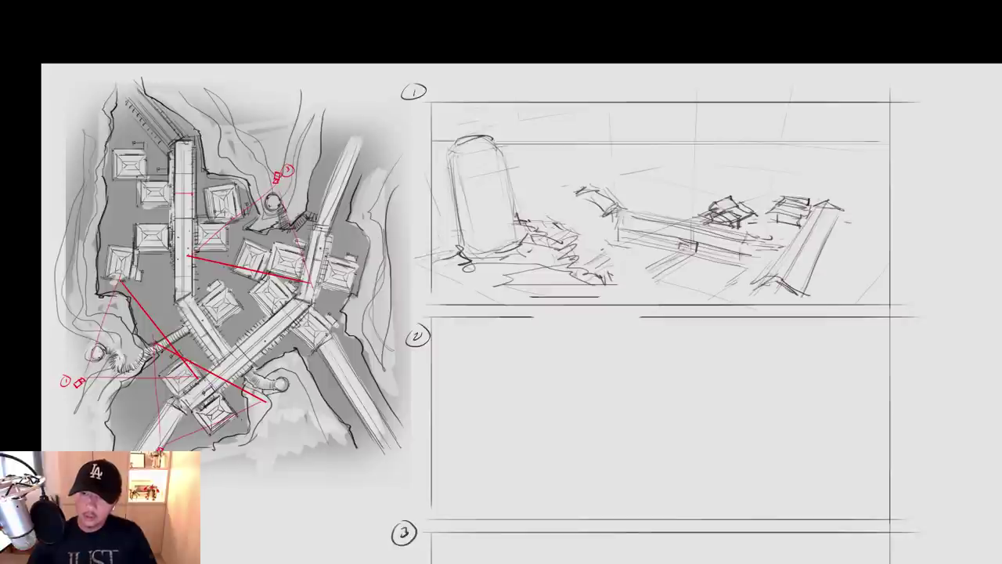
mouse_move(816, 204)
mouse_down()
mouse_move(765, 280)
mouse_move(802, 221)
mouse_move(782, 254)
mouse_up()
drag(797, 254, 772, 262)
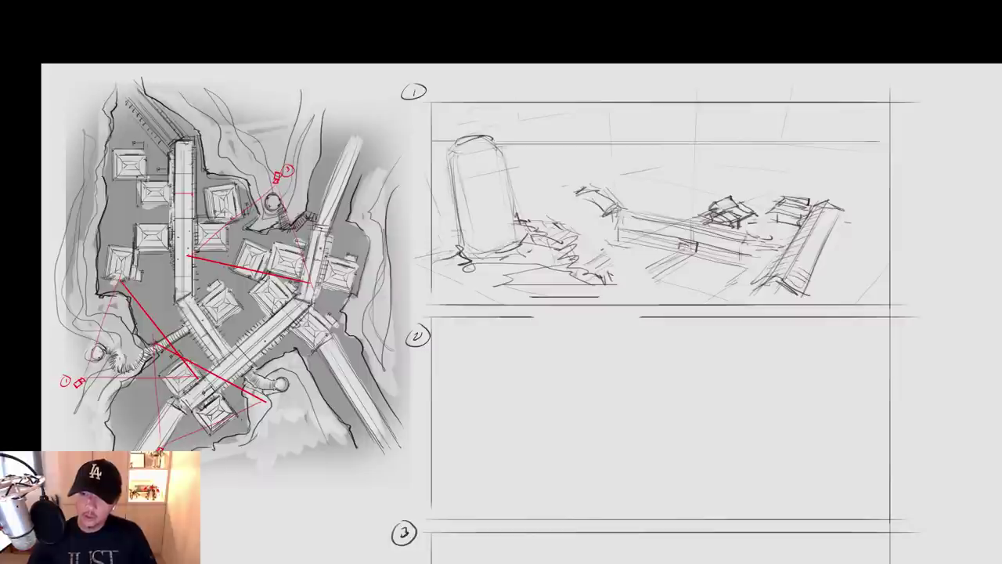
mouse_move(833, 229)
mouse_down()
mouse_move(815, 243)
mouse_move(820, 230)
mouse_move(840, 225)
mouse_move(798, 296)
mouse_up()
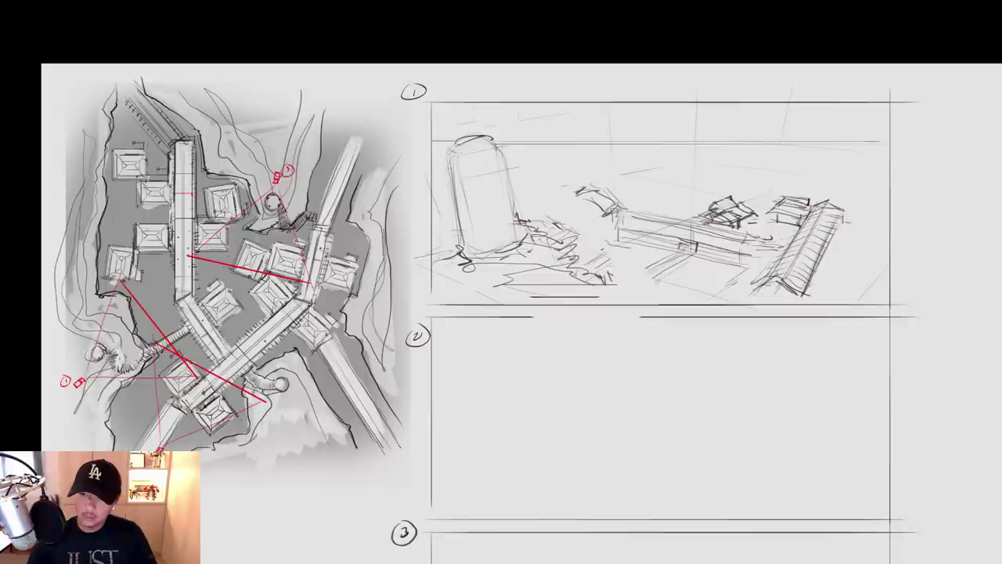
Detail the main walkway in frame 1 with roof hatching and a connecting end, and block in a boxy foreground building below it
drag(739, 229, 738, 244)
drag(729, 229, 722, 241)
mouse_move(714, 227)
mouse_down()
mouse_move(711, 241)
mouse_move(670, 218)
mouse_move(761, 249)
mouse_up()
mouse_move(772, 239)
mouse_down()
mouse_move(770, 249)
mouse_move(779, 234)
mouse_up()
drag(631, 227, 775, 257)
drag(617, 230, 769, 268)
drag(695, 250, 649, 271)
mouse_move(741, 268)
mouse_down()
mouse_move(693, 271)
mouse_move(751, 269)
mouse_move(749, 292)
mouse_move(692, 266)
mouse_up()
mouse_move(692, 266)
mouse_down()
mouse_move(693, 285)
mouse_move(750, 289)
mouse_up()
mouse_move(734, 266)
mouse_down()
mouse_move(693, 284)
mouse_move(768, 253)
mouse_move(798, 269)
mouse_up()
drag(796, 255, 796, 277)
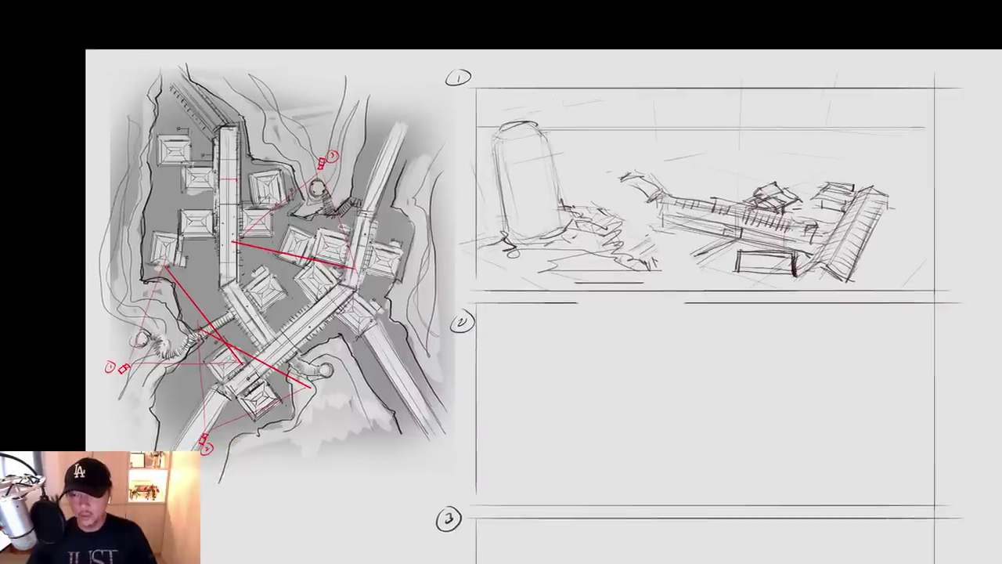
Flare the foreground building's lower roof, add a block beyond the steep walkway, and draw vertical supports under the main walkway in frame 1
drag(736, 274, 804, 279)
mouse_move(725, 263)
mouse_down()
mouse_move(715, 288)
mouse_move(776, 295)
mouse_move(718, 293)
mouse_up()
mouse_move(809, 259)
mouse_down()
mouse_move(811, 291)
mouse_move(841, 291)
mouse_up()
mouse_move(886, 208)
mouse_down()
mouse_move(852, 281)
mouse_move(876, 282)
mouse_move(933, 252)
mouse_up()
mouse_move(875, 258)
mouse_down()
mouse_move(879, 279)
mouse_move(940, 253)
mouse_up()
drag(874, 259, 868, 295)
drag(866, 252, 921, 249)
drag(888, 199, 852, 286)
mouse_move(664, 232)
mouse_down()
mouse_move(764, 249)
mouse_move(682, 278)
mouse_up()
drag(718, 238, 722, 268)
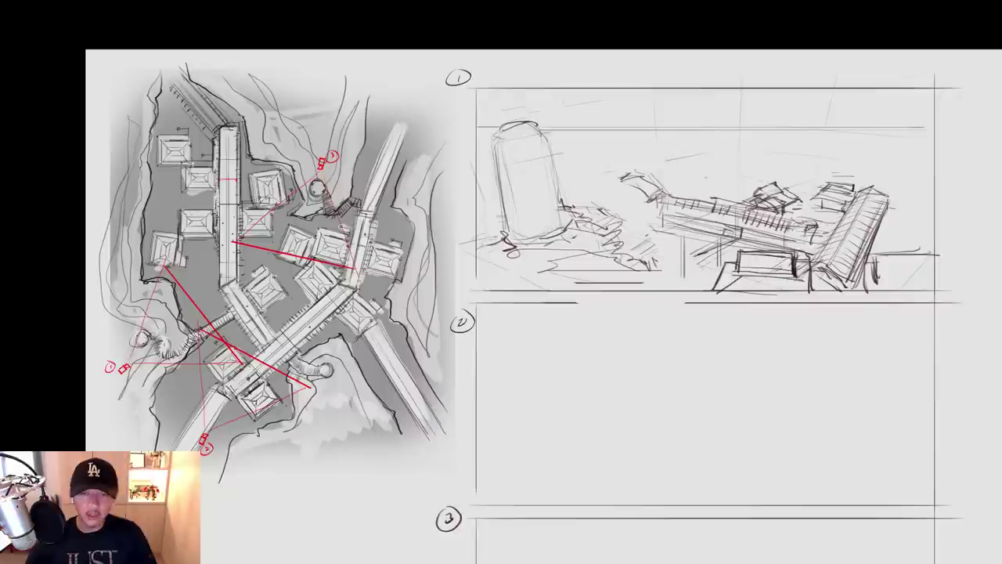
Sketch small distant rooftops behind the receding branch of the main walkway in frame 1
mouse_move(589, 175)
mouse_down()
mouse_move(619, 182)
mouse_move(585, 188)
mouse_move(627, 192)
mouse_up()
drag(677, 168, 696, 170)
mouse_move(666, 174)
mouse_down()
mouse_move(698, 176)
mouse_move(690, 181)
mouse_up()
drag(594, 165, 625, 164)
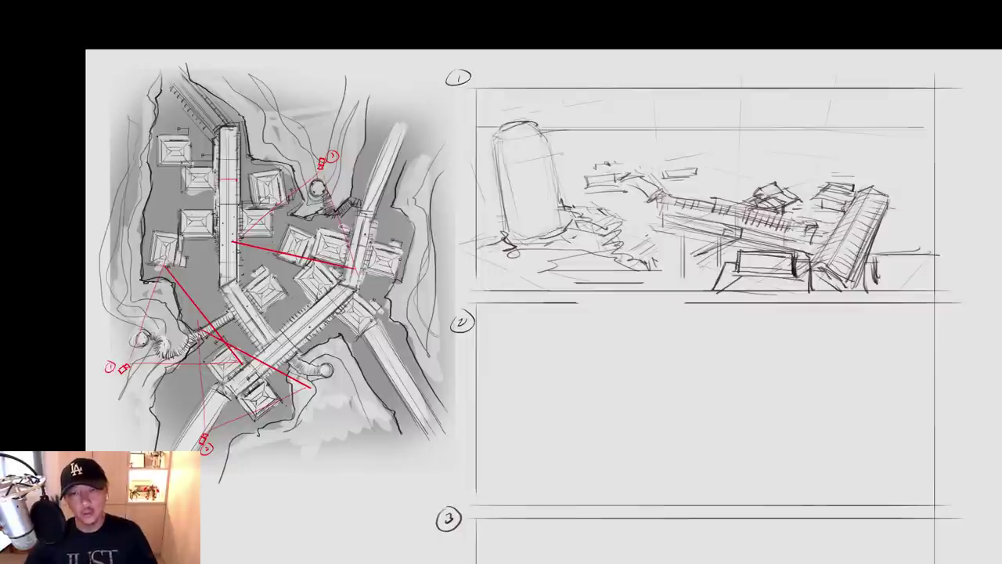
Draw the rocky edge beside the cylinder and a tall cliff edge with rocks along the right side of frame 1
drag(557, 155, 578, 211)
mouse_move(572, 201)
mouse_down()
mouse_move(597, 224)
mouse_move(553, 241)
mouse_up()
mouse_move(896, 119)
mouse_down()
mouse_move(864, 268)
mouse_move(843, 306)
mouse_up()
drag(889, 200, 864, 263)
drag(840, 259, 869, 241)
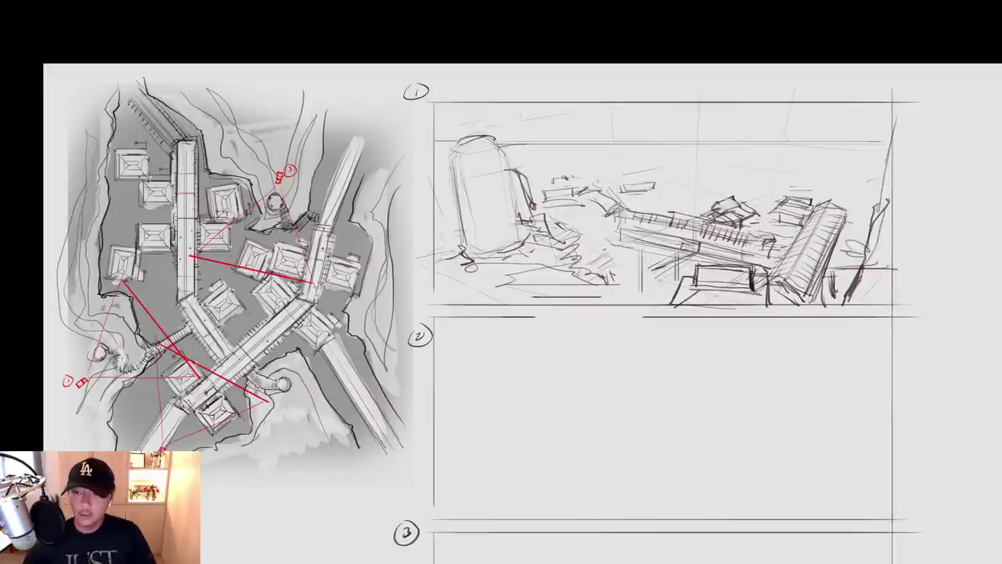
Add a cluster of small distant rooftops beyond the steep walkway's far end in frame 1
drag(793, 107, 776, 169)
mouse_move(747, 170)
mouse_down()
mouse_move(774, 168)
mouse_move(767, 179)
mouse_up()
drag(782, 172, 803, 172)
drag(804, 172, 778, 177)
drag(759, 179, 842, 202)
drag(821, 197, 845, 200)
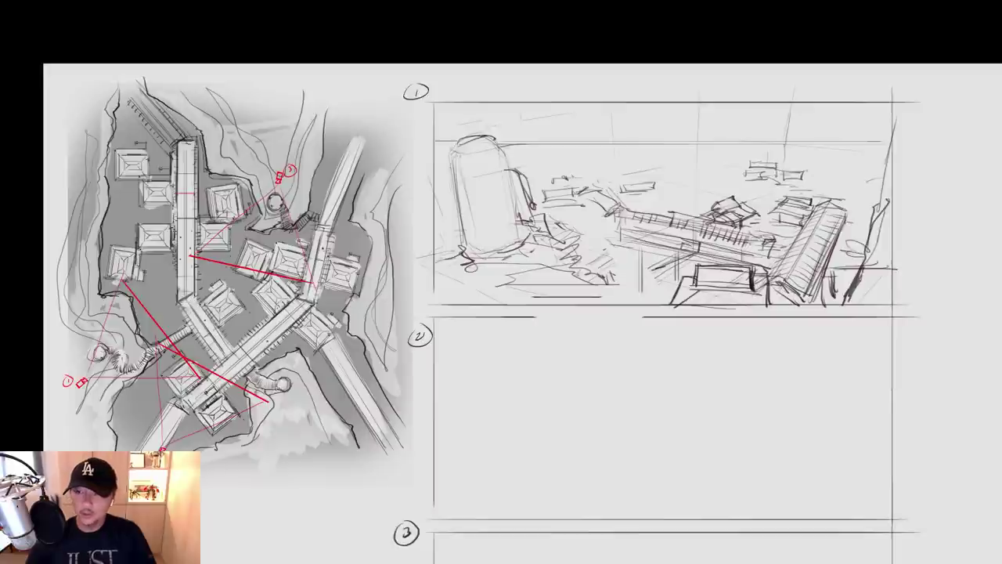
Extend the steep walkway in frame 1 with a far section that bends back into the distance
mouse_move(806, 167)
mouse_down()
mouse_move(833, 195)
mouse_move(851, 195)
mouse_up()
drag(825, 196, 849, 193)
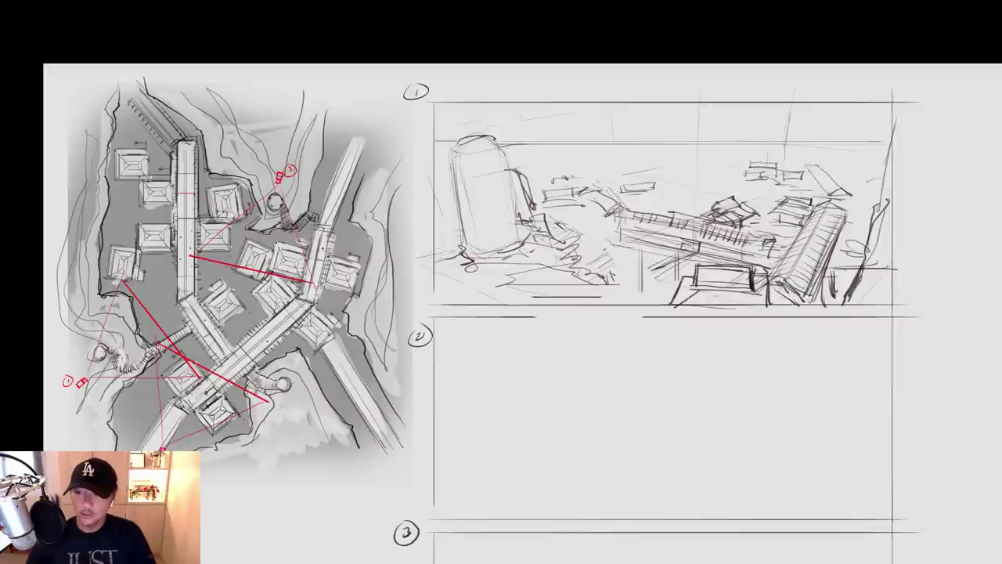
mouse_move(804, 167)
mouse_down()
mouse_move(827, 194)
mouse_move(814, 160)
mouse_move(846, 188)
mouse_move(806, 191)
mouse_move(848, 195)
mouse_move(844, 212)
mouse_up()
mouse_move(801, 162)
mouse_down()
mouse_move(823, 155)
mouse_move(831, 128)
mouse_up()
key(ctrl+z)
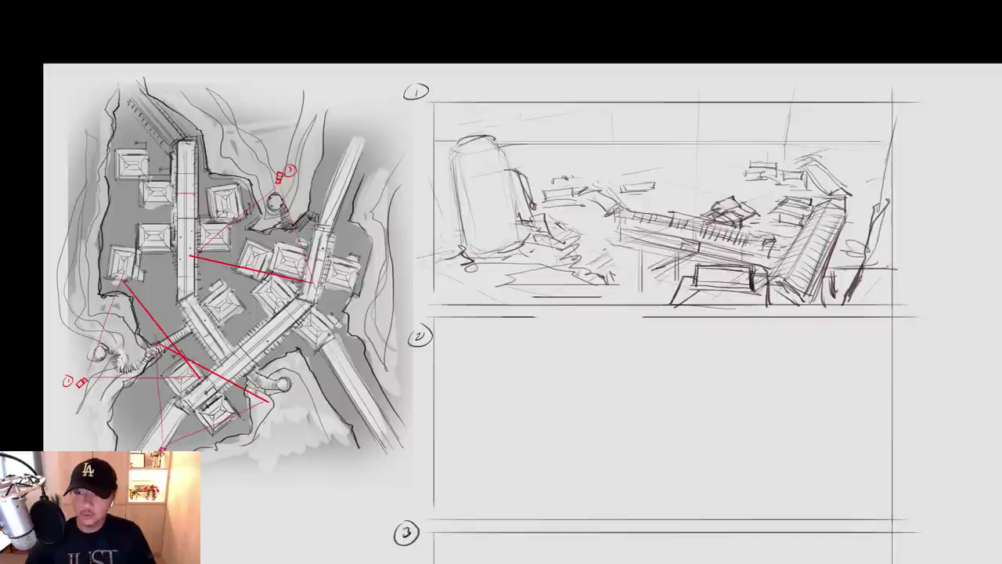
Draw steep cliff walls on both sides of the far walkway in frame 1 and fill the gap with distant walkways and rooftops
mouse_move(812, 160)
mouse_down()
mouse_move(839, 149)
mouse_move(788, 109)
mouse_up()
drag(865, 101, 847, 194)
drag(866, 94, 854, 172)
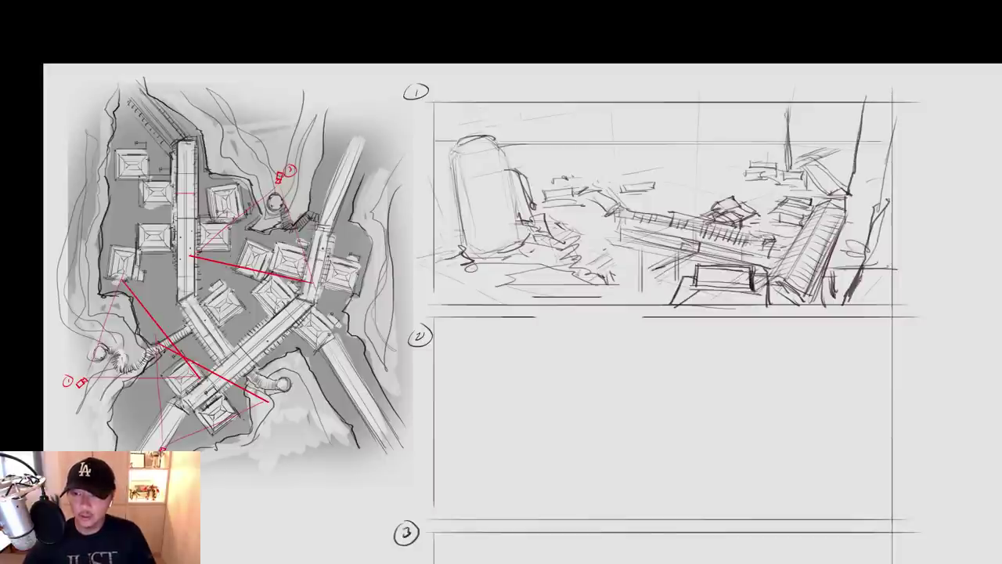
mouse_move(863, 118)
mouse_down()
mouse_move(851, 184)
mouse_move(844, 152)
mouse_move(811, 152)
mouse_move(824, 151)
mouse_up()
drag(803, 154, 843, 135)
mouse_move(790, 153)
mouse_down()
mouse_move(820, 145)
mouse_move(816, 130)
mouse_move(834, 175)
mouse_up()
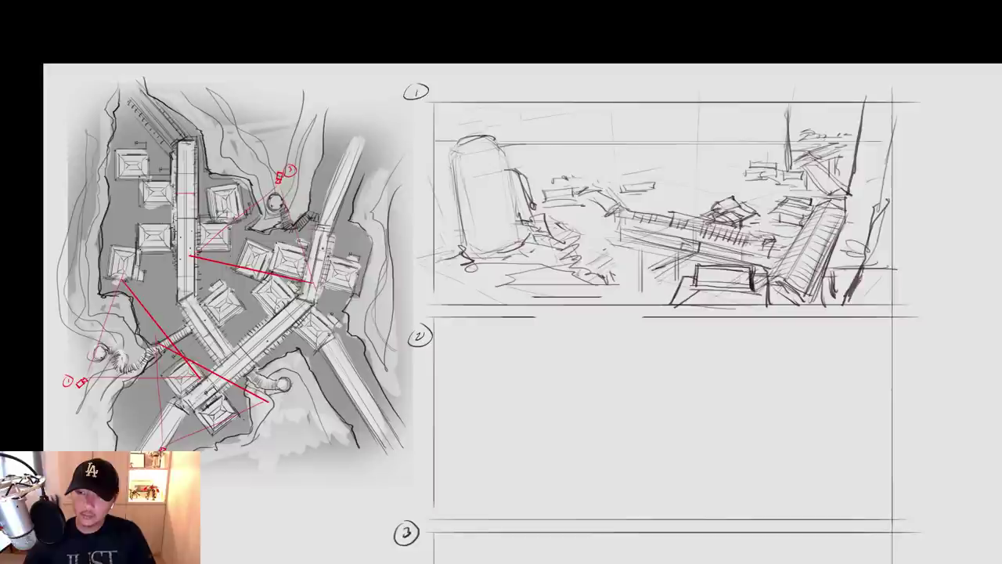
Scale down the whole frame 1 sketch and reposition it against the frame's upper border, leaving room around the drawing
drag(435, 102, 892, 304)
key(ctrl+t)
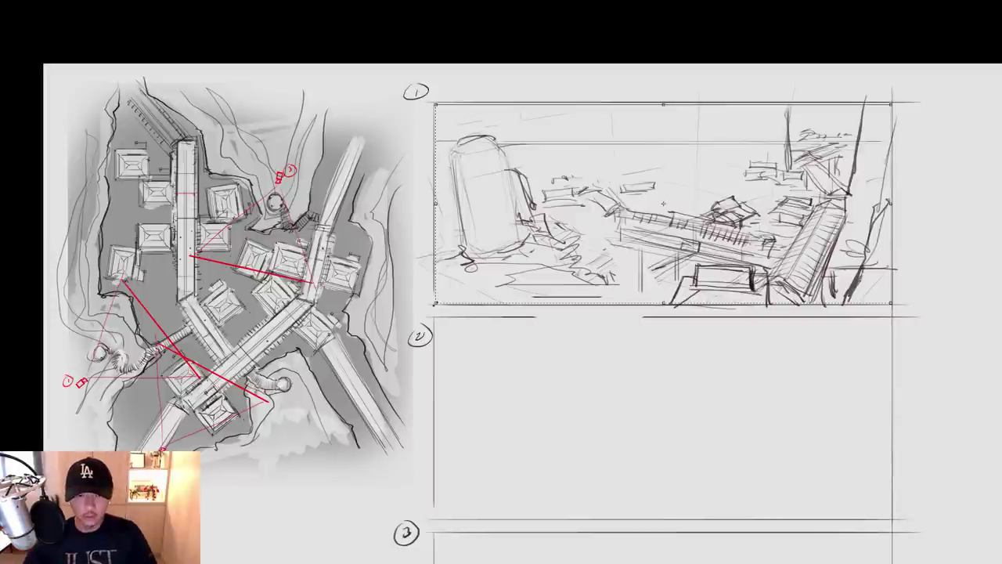
drag(436, 304, 461, 277)
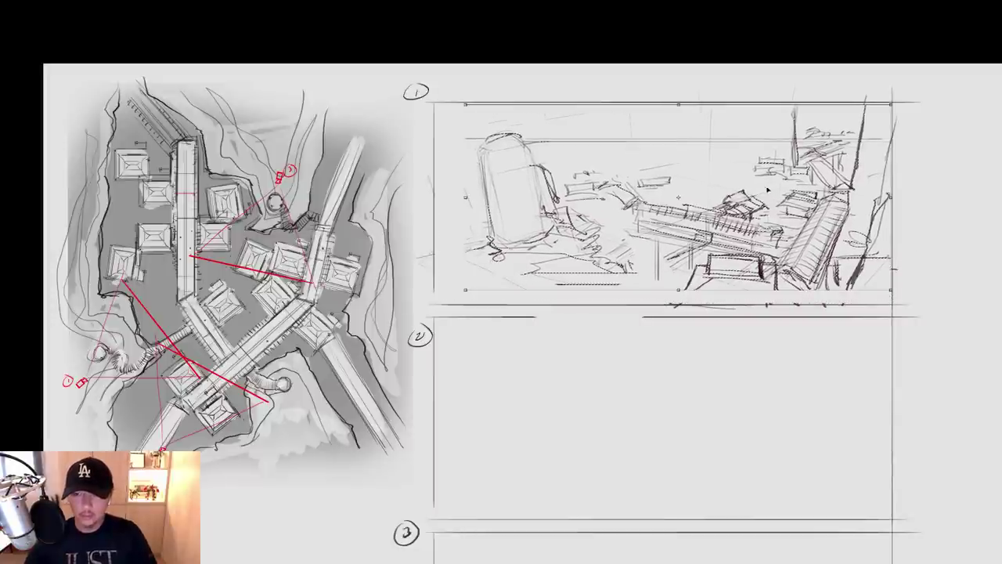
drag(770, 192, 761, 189)
drag(883, 287, 876, 284)
key(Return)
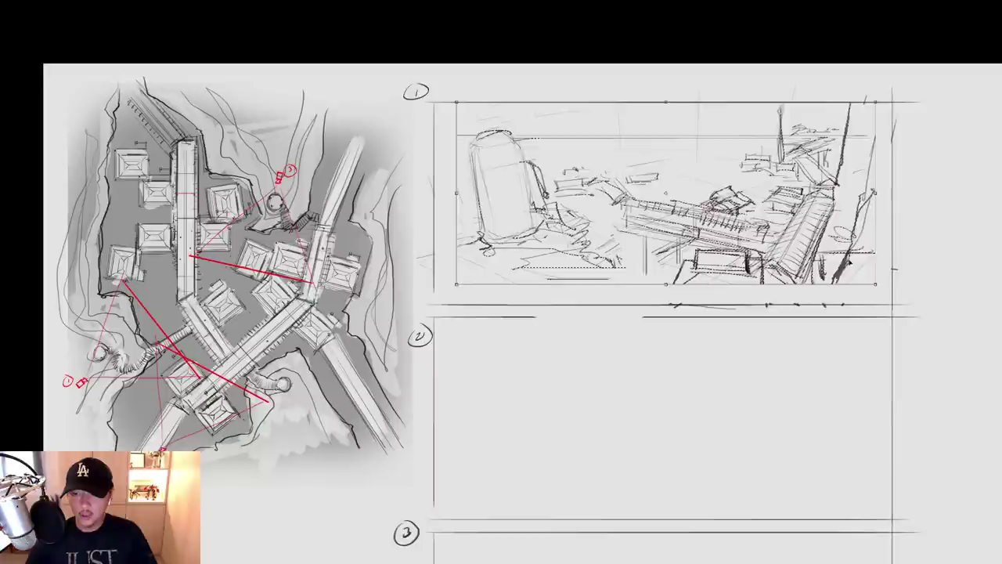
key(ctrl+d)
Extend the foreground roof below the walkways in frame 1 and draw vertical support posts beside it
mouse_move(764, 264)
mouse_down()
mouse_move(794, 278)
mouse_move(761, 299)
mouse_up()
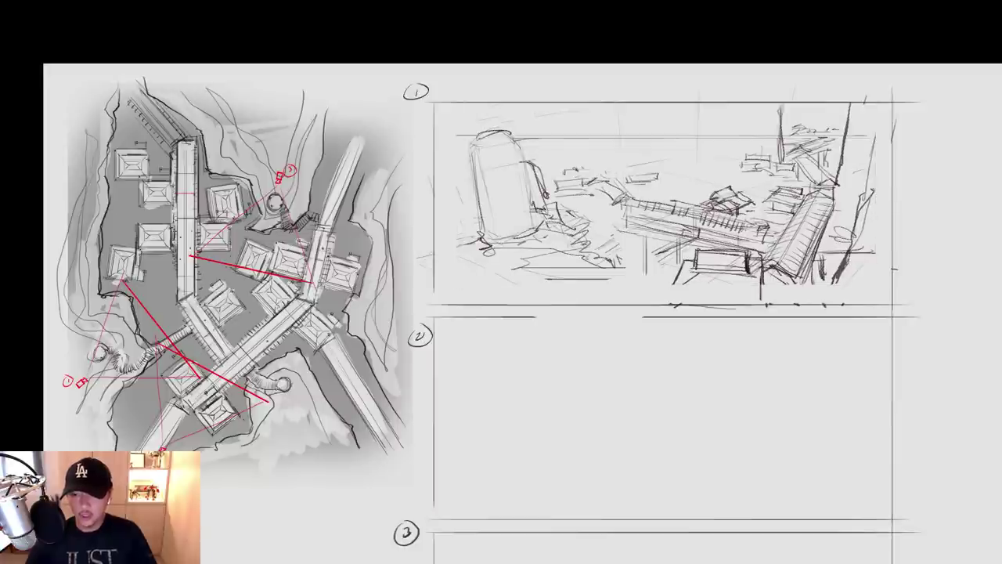
mouse_move(689, 276)
mouse_down()
mouse_move(748, 276)
mouse_move(671, 293)
mouse_move(765, 299)
mouse_up()
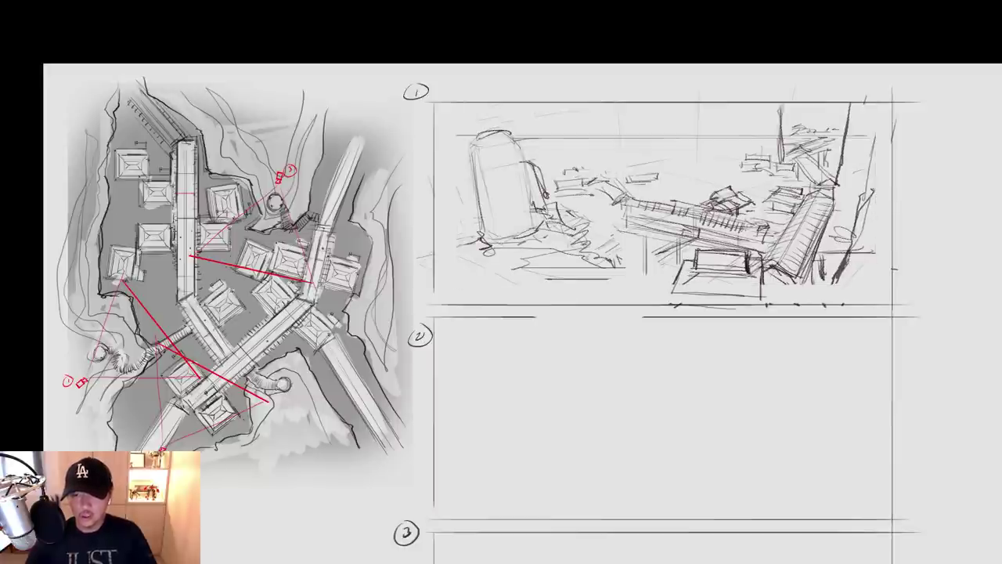
drag(671, 244, 673, 280)
drag(654, 241, 656, 306)
mouse_move(662, 238)
mouse_down()
mouse_move(662, 299)
mouse_move(677, 233)
mouse_up()
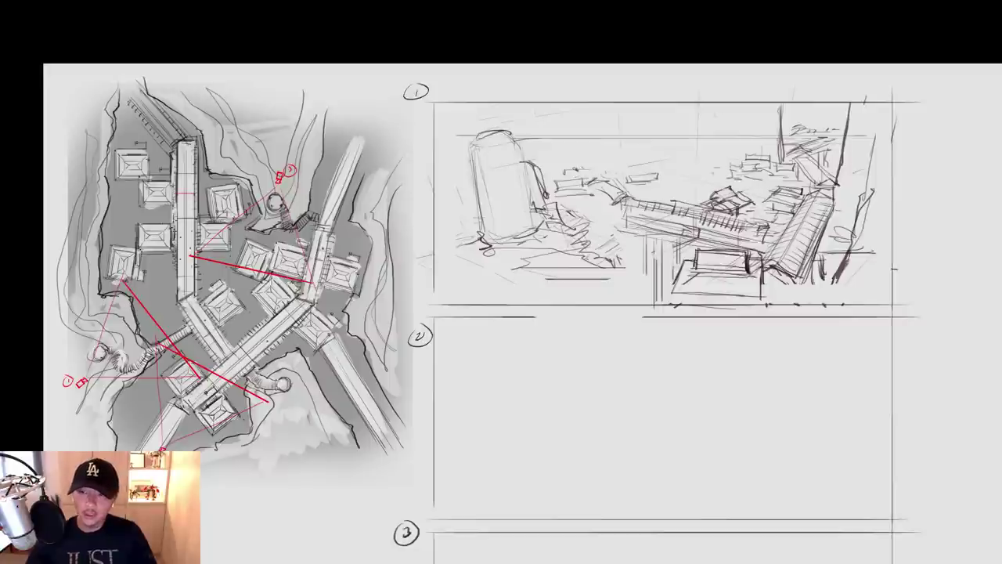
Draw a distant cliff wall with a stepped ledge and small arched opening beside the far walkway in frame 1
drag(715, 104, 713, 176)
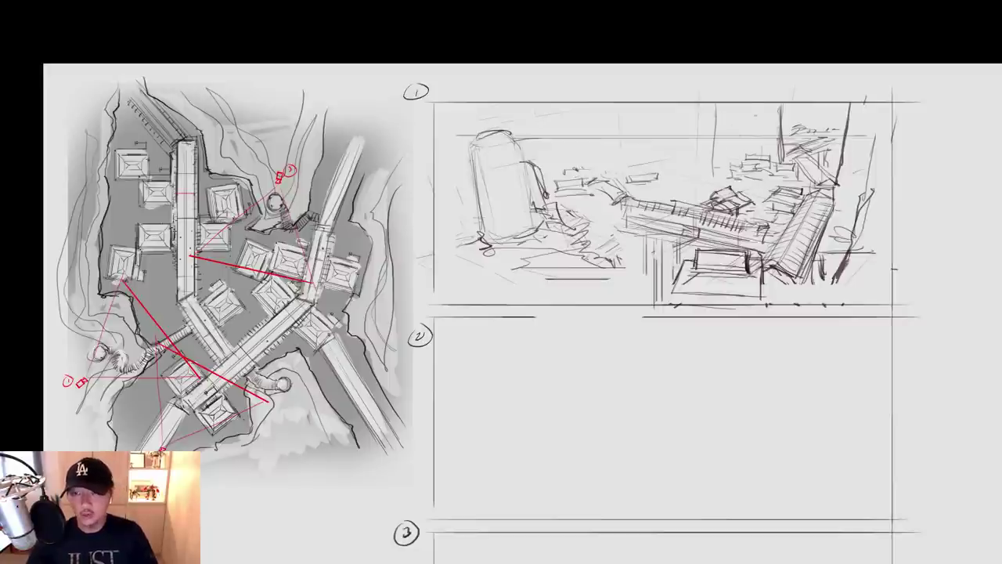
drag(751, 101, 776, 157)
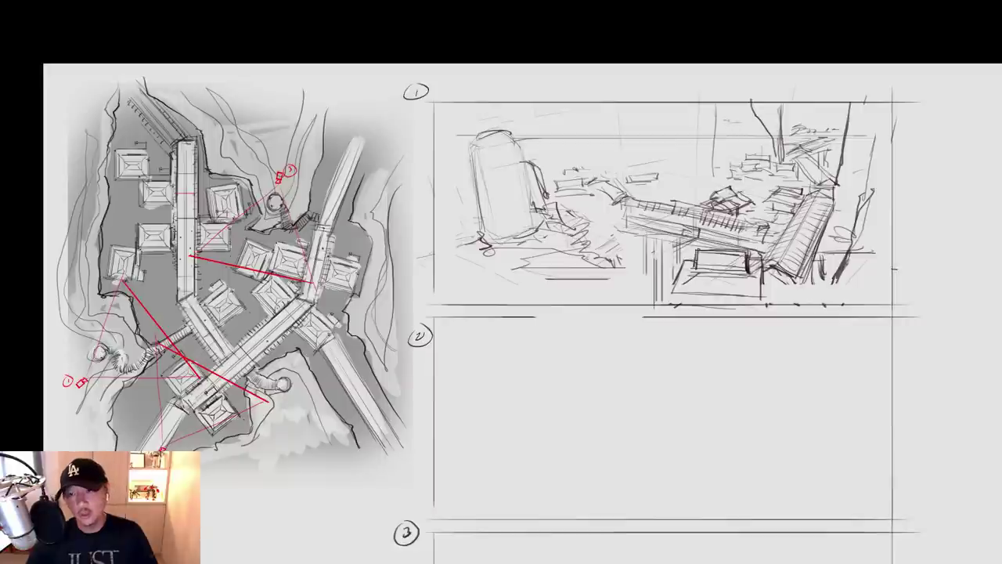
drag(726, 122, 742, 129)
drag(740, 129, 745, 141)
drag(750, 102, 781, 160)
drag(781, 123, 783, 154)
drag(780, 145, 781, 162)
mouse_move(713, 124)
mouse_down()
mouse_move(726, 124)
mouse_move(714, 125)
mouse_up()
drag(764, 100, 772, 138)
drag(765, 103, 783, 153)
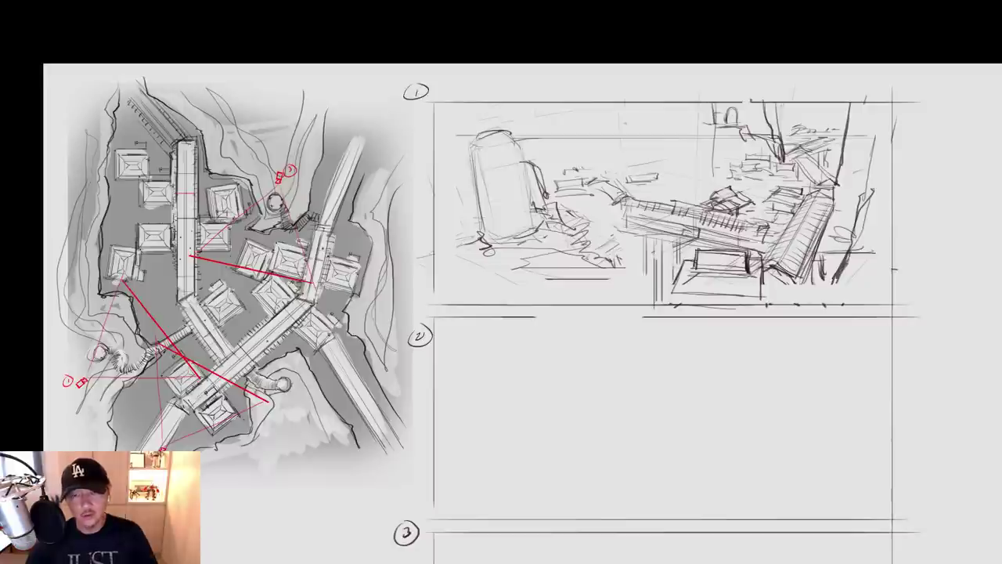
Draw tall cliff edges rising behind the cylindrical tower and farther back in frame 1
mouse_move(625, 104)
mouse_down()
mouse_move(612, 164)
mouse_move(605, 177)
mouse_move(594, 164)
mouse_move(597, 180)
mouse_up()
drag(535, 108, 562, 205)
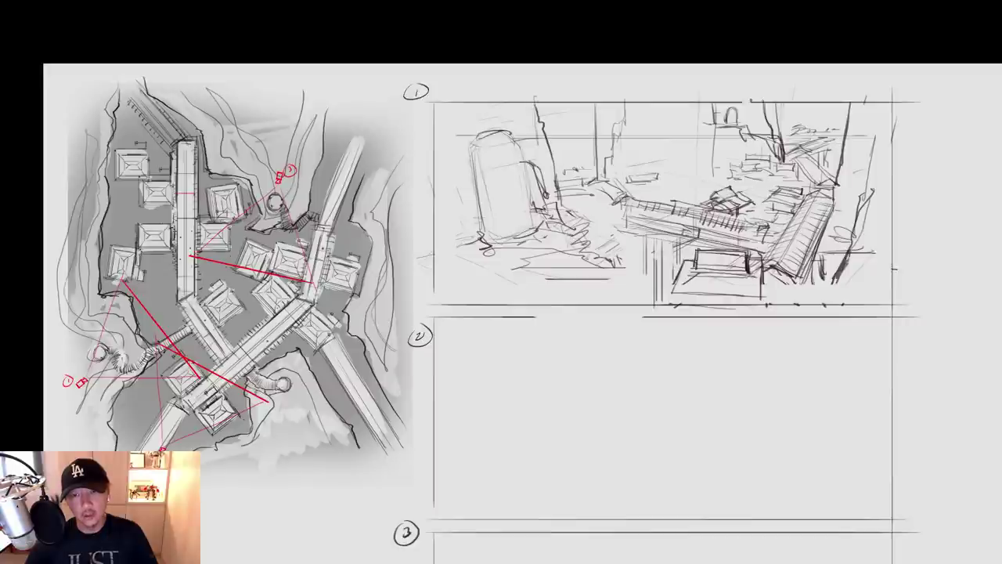
drag(534, 97, 560, 210)
Refine the cylindrical tower's cap and side in frame 1 and add small windows to its body
drag(466, 155, 521, 147)
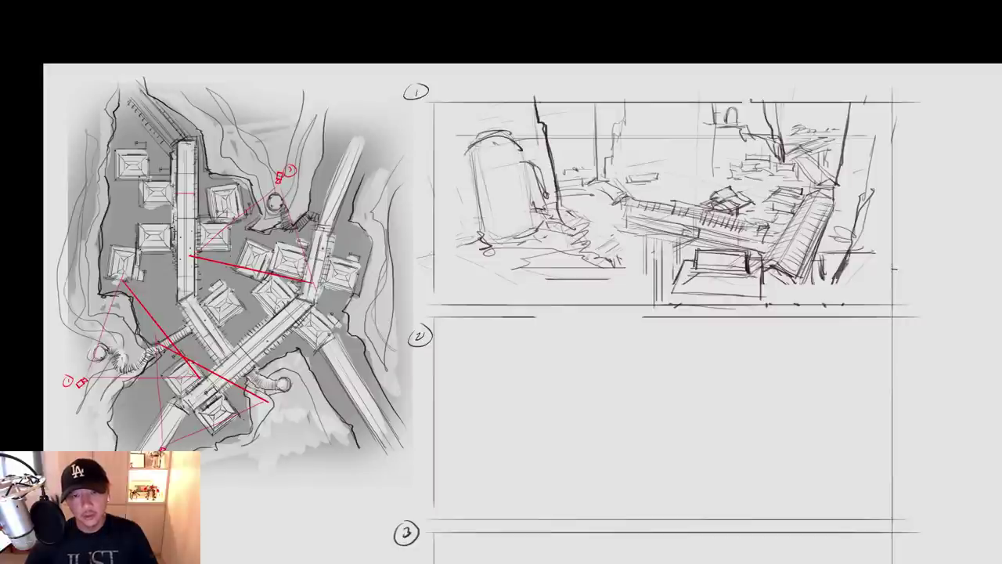
mouse_move(483, 193)
mouse_down()
mouse_move(484, 242)
mouse_move(542, 233)
mouse_up()
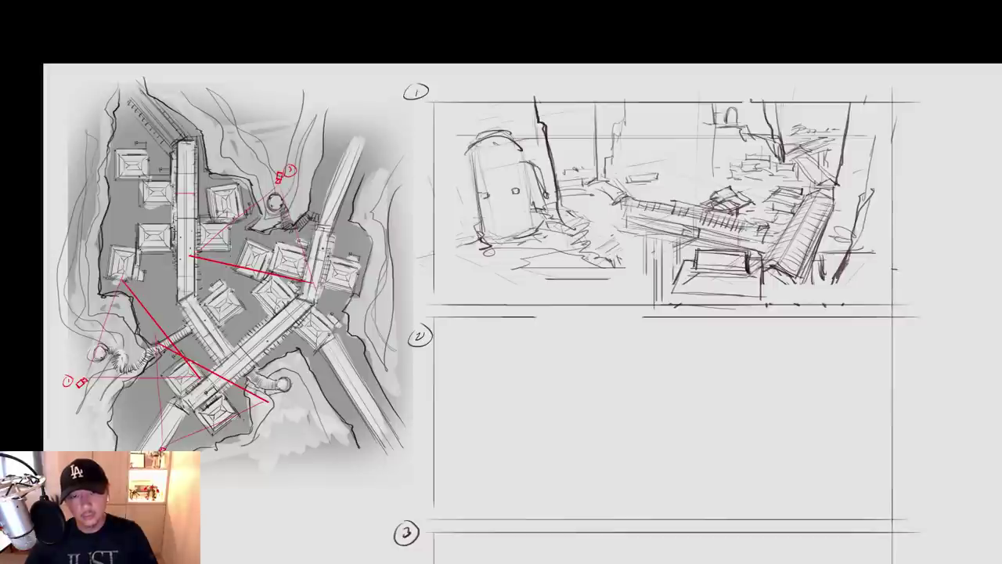
mouse_move(470, 163)
mouse_down()
mouse_move(480, 237)
mouse_move(435, 238)
mouse_move(476, 238)
mouse_up()
Draw the rocky foreground ledge below the tower, restate frame 1's lower border, and complete the foreground roof's eave and walkway end
drag(483, 252, 563, 299)
drag(555, 291, 645, 308)
drag(464, 305, 852, 305)
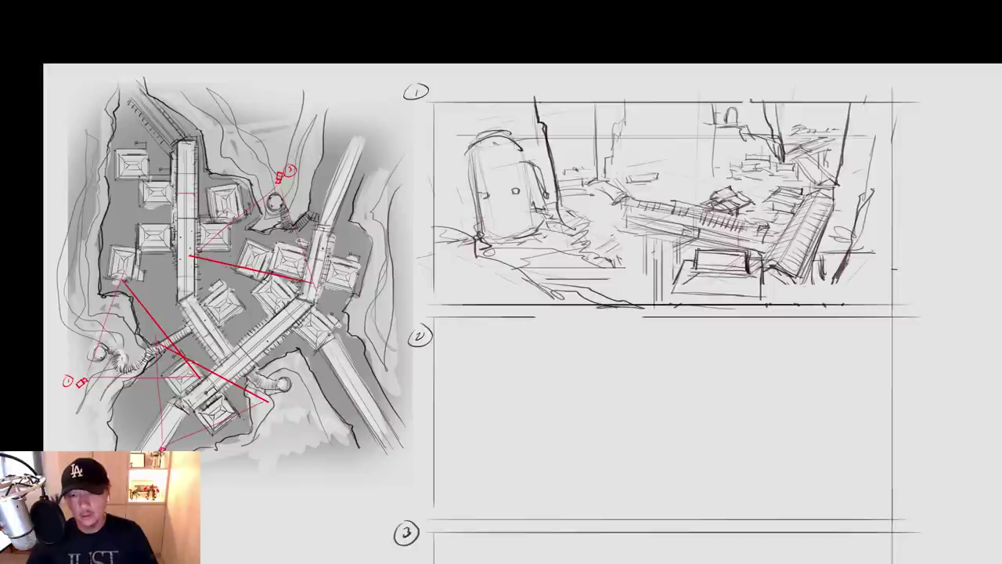
drag(674, 293, 766, 295)
drag(765, 273, 796, 284)
drag(796, 282, 790, 299)
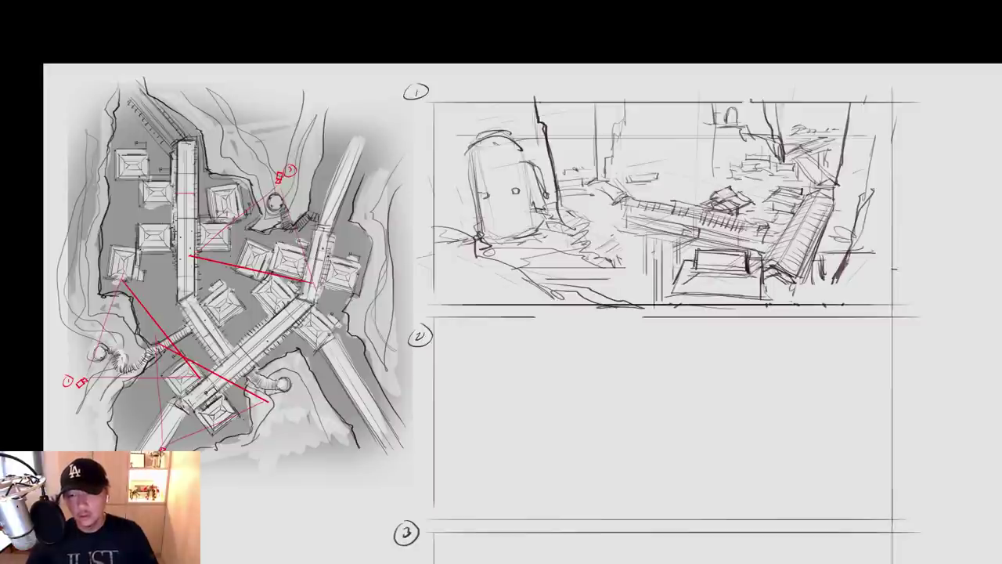
Shape the end of the main walkway nearest the tower, adding vertical supports beneath it and faint distant lines
mouse_move(599, 177)
mouse_down()
mouse_move(590, 186)
mouse_move(615, 202)
mouse_move(622, 241)
mouse_up()
mouse_move(597, 208)
mouse_down()
mouse_move(618, 215)
mouse_move(592, 227)
mouse_move(628, 273)
mouse_up()
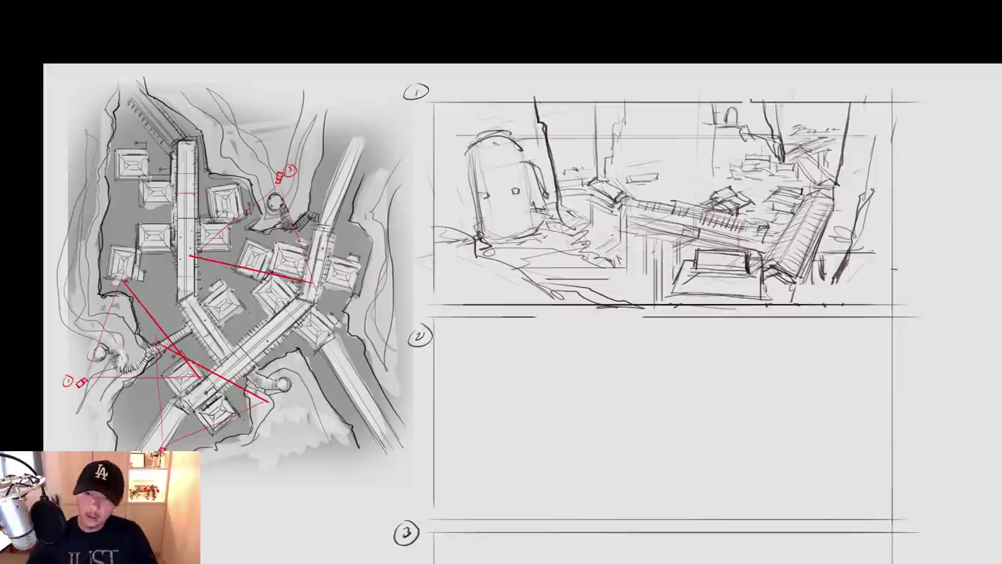
drag(622, 222, 622, 270)
drag(609, 213, 610, 226)
drag(559, 166, 582, 163)
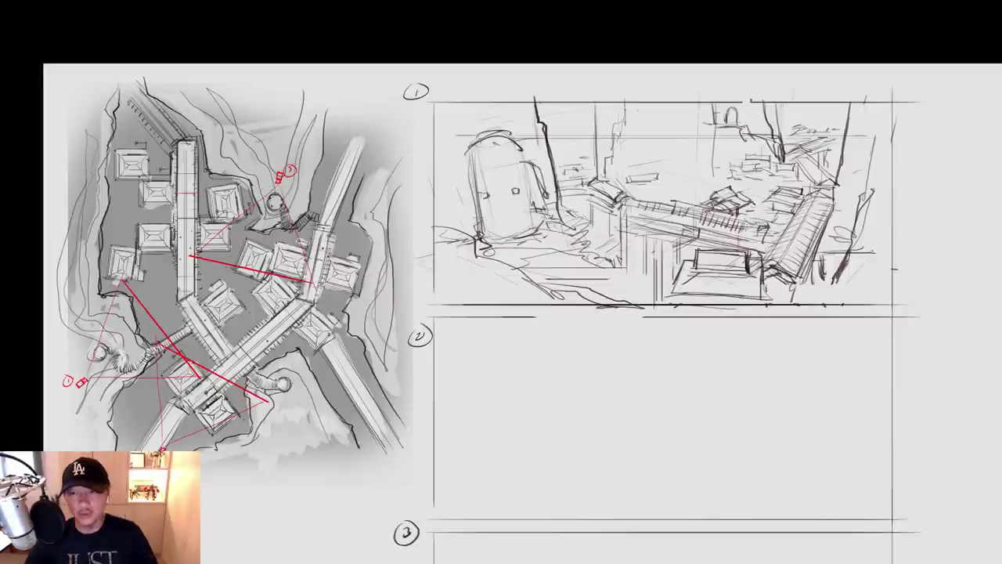
Add a distant rounded tower and a rooftop behind the main walkway's tower-side end in frame 1
drag(613, 133, 635, 130)
mouse_move(647, 144)
mouse_down()
mouse_move(653, 187)
mouse_move(670, 199)
mouse_move(664, 184)
mouse_move(633, 189)
mouse_move(653, 174)
mouse_move(660, 193)
mouse_move(641, 174)
mouse_move(657, 169)
mouse_move(666, 189)
mouse_up()
mouse_move(627, 178)
mouse_down()
mouse_move(656, 173)
mouse_move(672, 192)
mouse_up()
drag(575, 207, 603, 215)
drag(572, 202, 591, 206)
Draw layered rooftops behind the middle of the main walkway in frame 1
drag(693, 200, 738, 180)
mouse_move(713, 178)
mouse_down()
mouse_move(726, 172)
mouse_move(739, 182)
mouse_up()
mouse_move(716, 188)
mouse_down()
mouse_move(744, 201)
mouse_move(706, 179)
mouse_move(737, 175)
mouse_up()
mouse_move(731, 174)
mouse_down()
mouse_move(747, 186)
mouse_move(709, 183)
mouse_move(749, 195)
mouse_up()
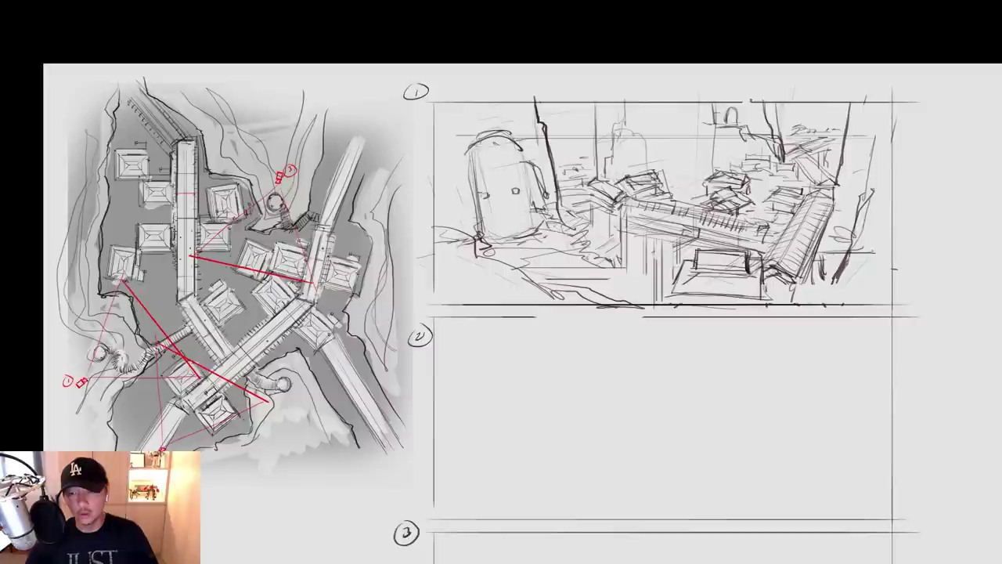
drag(666, 192, 682, 185)
Shade the main walkway's side, add roofs between the two walkways, and mark planks on the far bending section
mouse_move(627, 229)
mouse_down()
mouse_move(745, 247)
mouse_move(704, 238)
mouse_up()
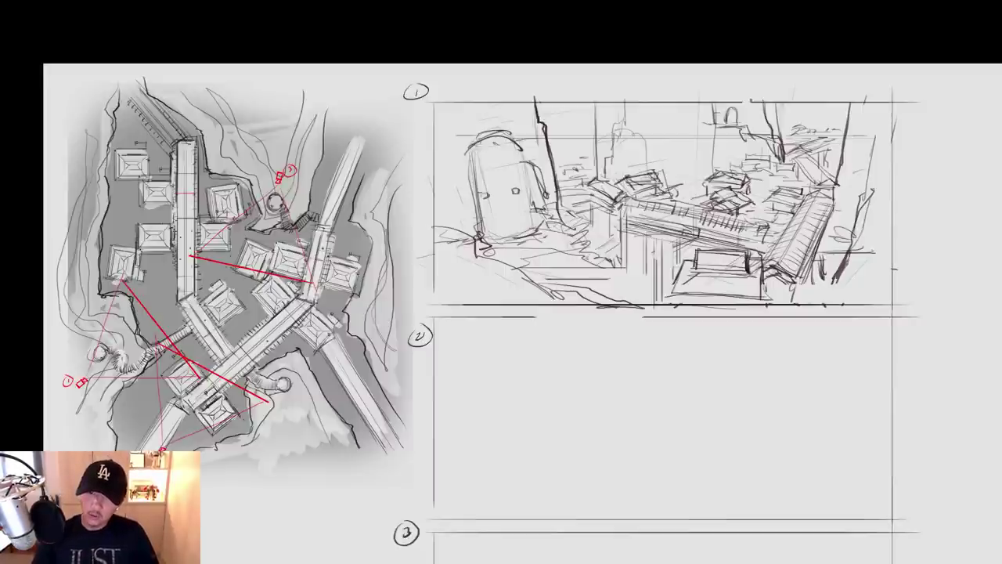
drag(589, 206, 626, 223)
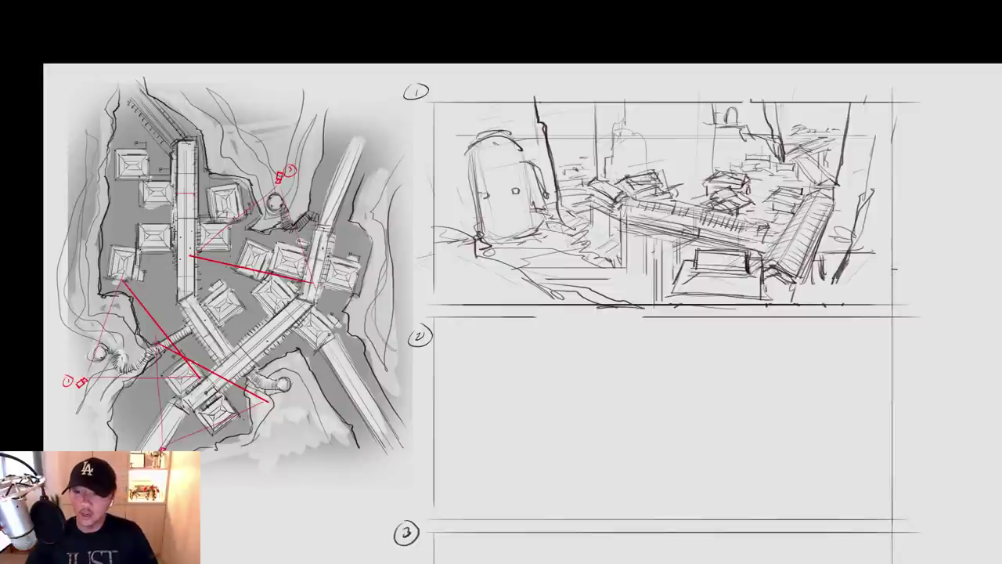
drag(765, 201, 794, 208)
drag(776, 211, 779, 215)
drag(760, 211, 791, 218)
mouse_move(815, 151)
mouse_down()
mouse_move(829, 159)
mouse_move(810, 187)
mouse_move(794, 164)
mouse_move(809, 174)
mouse_up()
drag(849, 173, 840, 178)
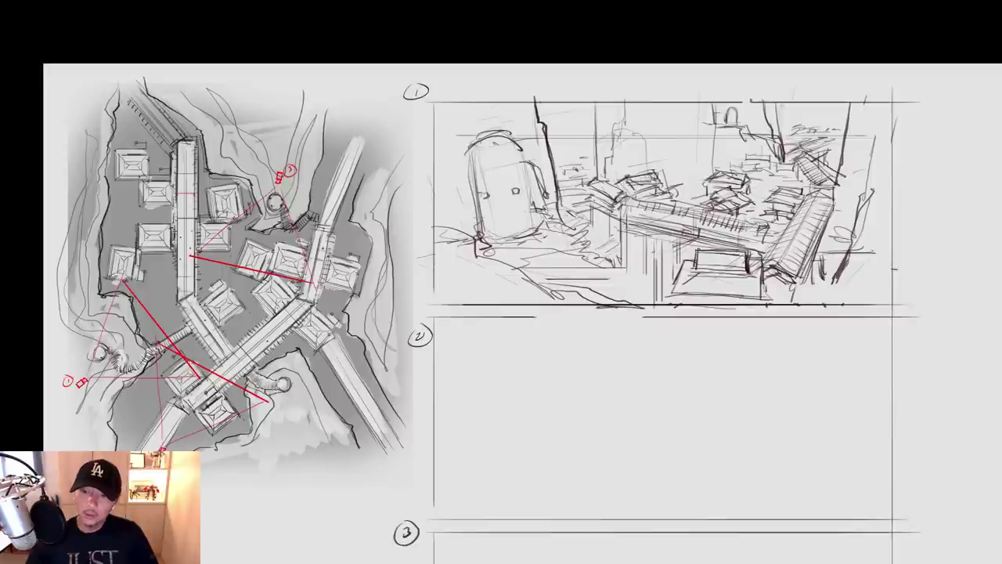
Add faint distant detail and reinforce the main walkway's long roof edges and side lines in frame 1
mouse_move(566, 150)
mouse_down()
mouse_move(592, 152)
mouse_move(564, 154)
mouse_up()
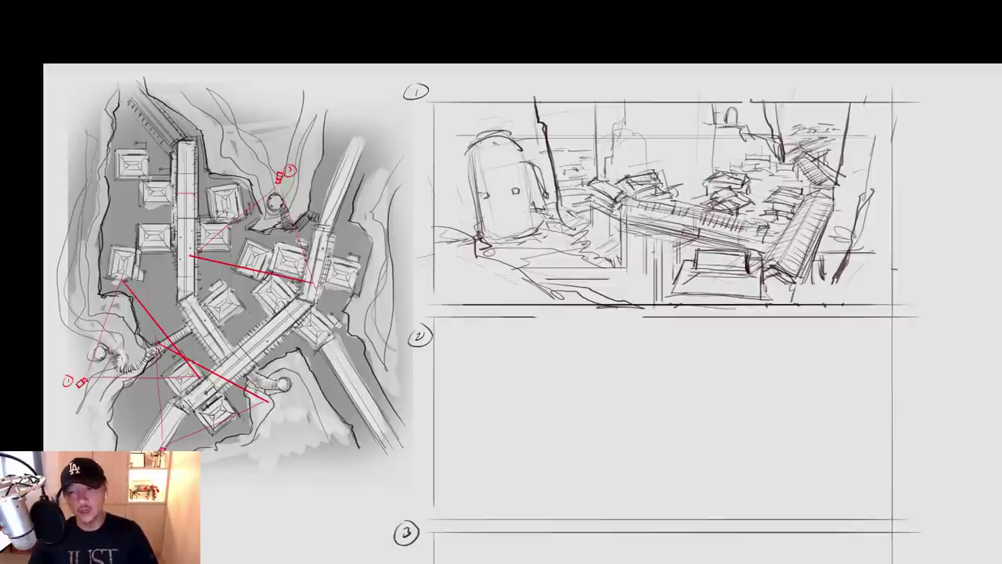
drag(677, 209, 748, 225)
mouse_move(632, 198)
mouse_down()
mouse_move(771, 228)
mouse_move(780, 242)
mouse_up()
drag(638, 218, 777, 248)
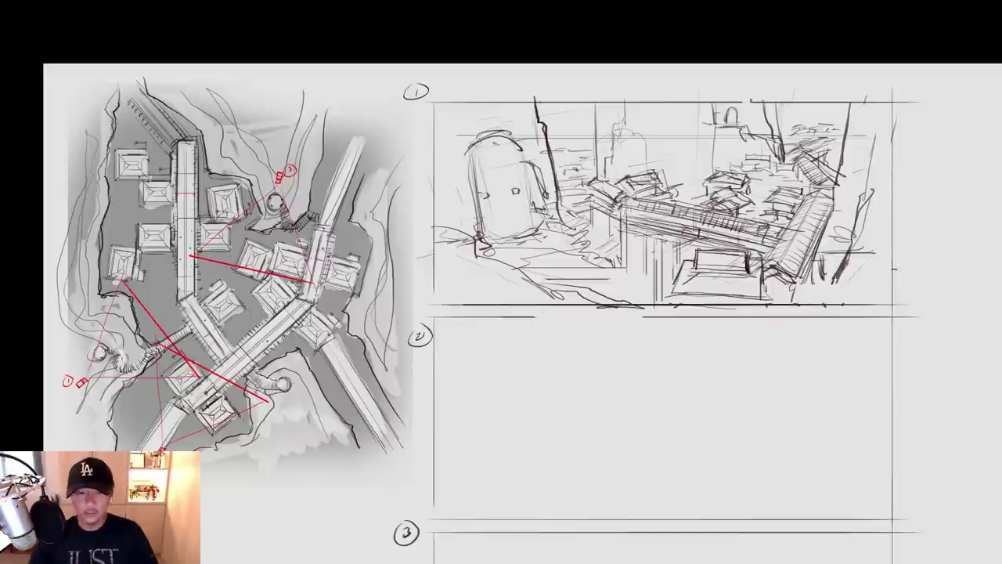
Strengthen the foreground cliff edge below the tower and draw a narrow bridge from it to the main walkway's underside
drag(664, 239, 677, 275)
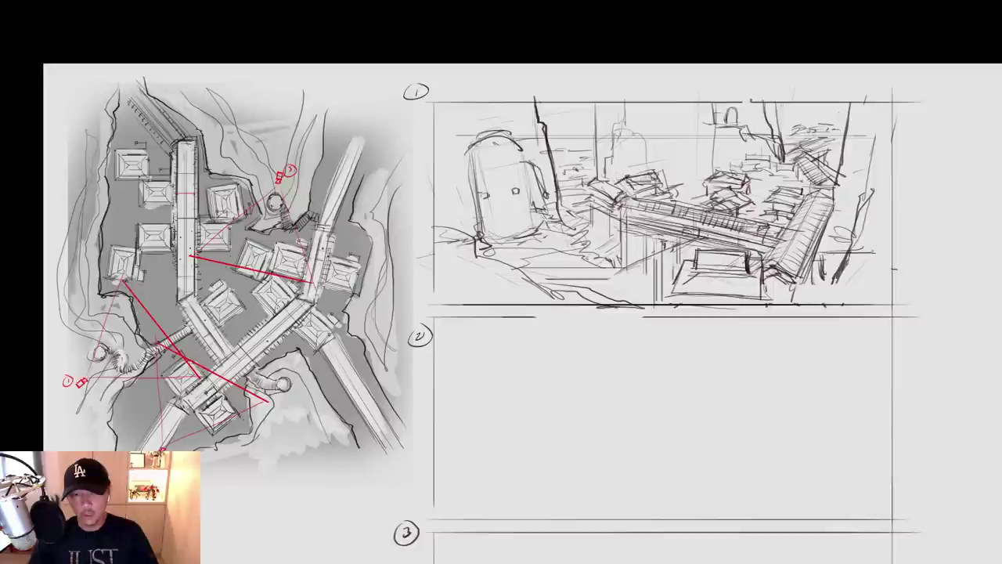
mouse_move(546, 218)
mouse_down()
mouse_move(586, 235)
mouse_move(616, 304)
mouse_move(631, 307)
mouse_up()
drag(603, 275, 689, 241)
mouse_move(661, 243)
mouse_down()
mouse_move(683, 249)
mouse_move(615, 284)
mouse_up()
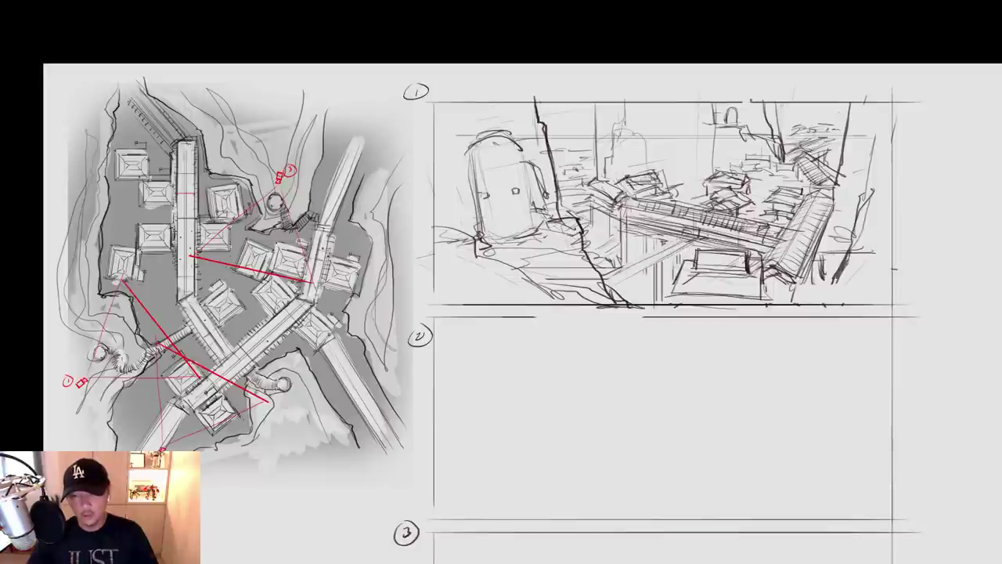
mouse_move(694, 241)
mouse_down()
mouse_move(609, 286)
mouse_move(616, 276)
mouse_up()
mouse_move(689, 241)
mouse_down()
mouse_move(650, 256)
mouse_move(609, 280)
mouse_move(614, 287)
mouse_up()
drag(692, 244, 645, 269)
drag(678, 235, 698, 232)
Hatch the main walkway's roof and darken the rooftops behind it, adding small distant roofs near the tower
drag(621, 214, 745, 239)
drag(630, 212, 775, 244)
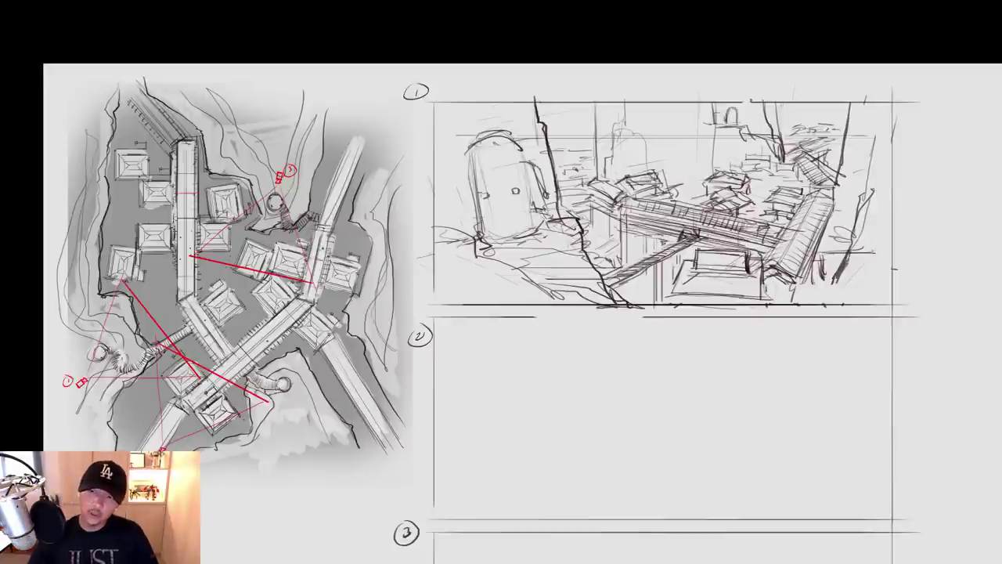
mouse_move(699, 185)
mouse_down()
mouse_move(748, 191)
mouse_move(703, 205)
mouse_move(756, 207)
mouse_move(746, 218)
mouse_up()
mouse_move(650, 195)
mouse_down()
mouse_move(667, 189)
mouse_move(634, 177)
mouse_move(635, 193)
mouse_up()
drag(734, 199, 753, 214)
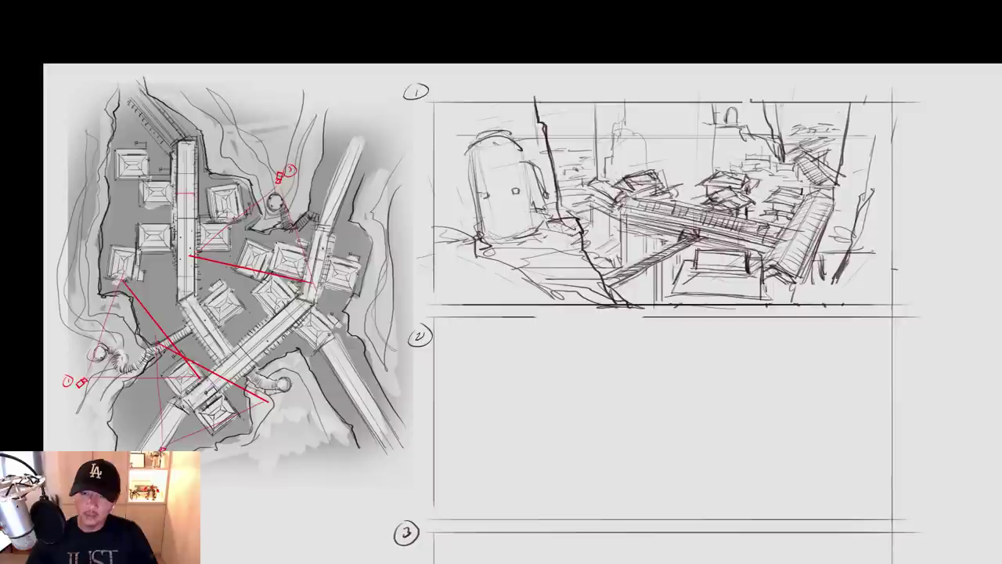
drag(574, 177, 591, 182)
drag(574, 179, 584, 176)
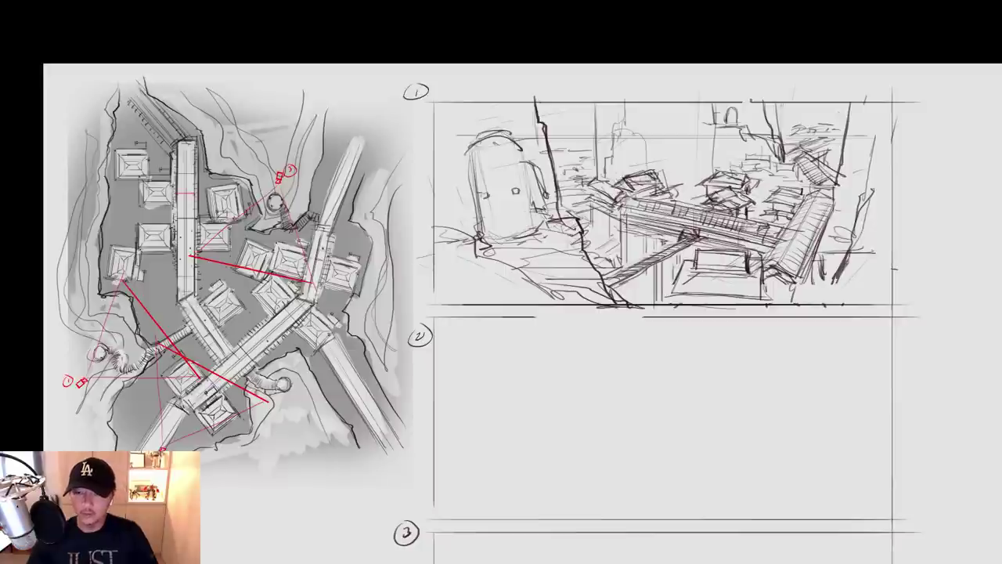
Define the main walkway's underside above the foreground roof and restate the steep walkway's edges in frame 1
drag(698, 251, 752, 250)
mouse_move(695, 247)
mouse_down()
mouse_move(733, 249)
mouse_move(696, 260)
mouse_up()
drag(692, 242, 757, 245)
mouse_move(763, 245)
mouse_down()
mouse_move(785, 250)
mouse_move(789, 231)
mouse_move(784, 271)
mouse_up()
drag(797, 217, 772, 263)
drag(827, 214, 800, 280)
key(ctrl+z)
drag(832, 211, 800, 282)
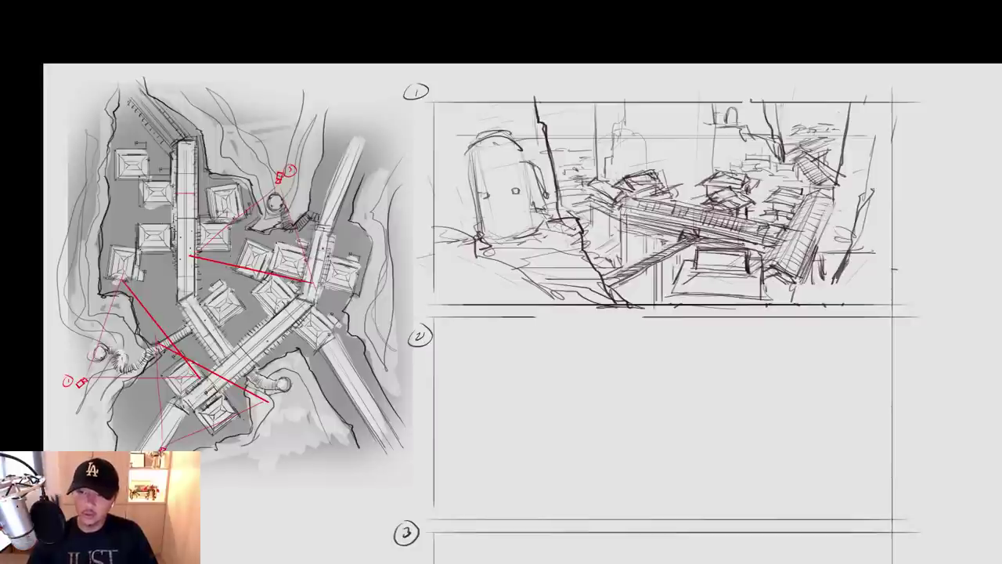
Draw the boxy upper roof of a building on the outer side of the steep walkway's near end
mouse_move(820, 249)
mouse_down()
mouse_move(860, 262)
mouse_move(876, 253)
mouse_move(816, 287)
mouse_move(879, 274)
mouse_up()
key(ctrl+z)
key(ctrl+z)
key(ctrl+z)
key(ctrl+z)
drag(873, 254, 874, 273)
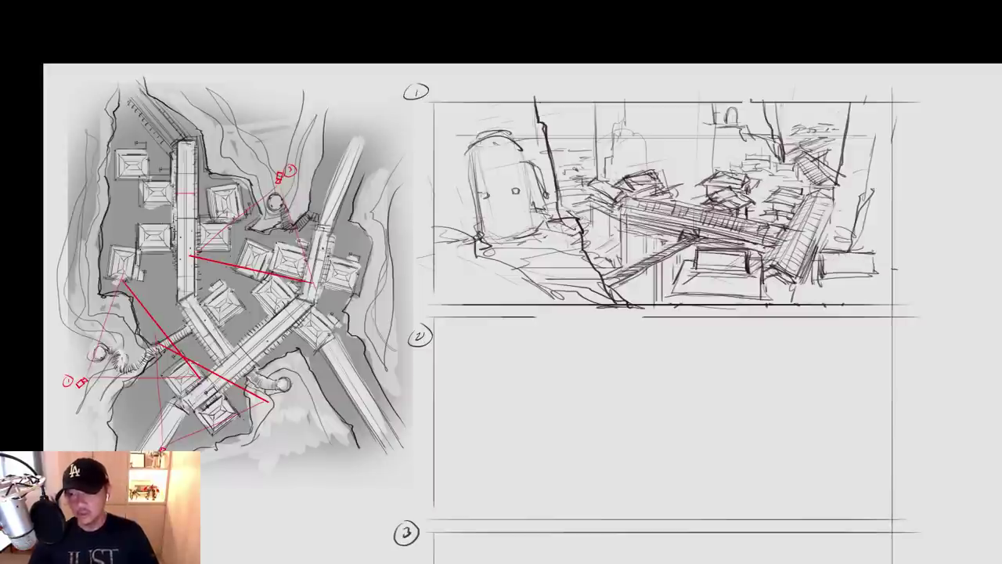
Add the flared lower roof and its front eave to the building beside the steep walkway
mouse_move(829, 249)
mouse_down()
mouse_move(869, 248)
mouse_move(814, 262)
mouse_up()
drag(815, 258, 813, 294)
key(ctrl+z)
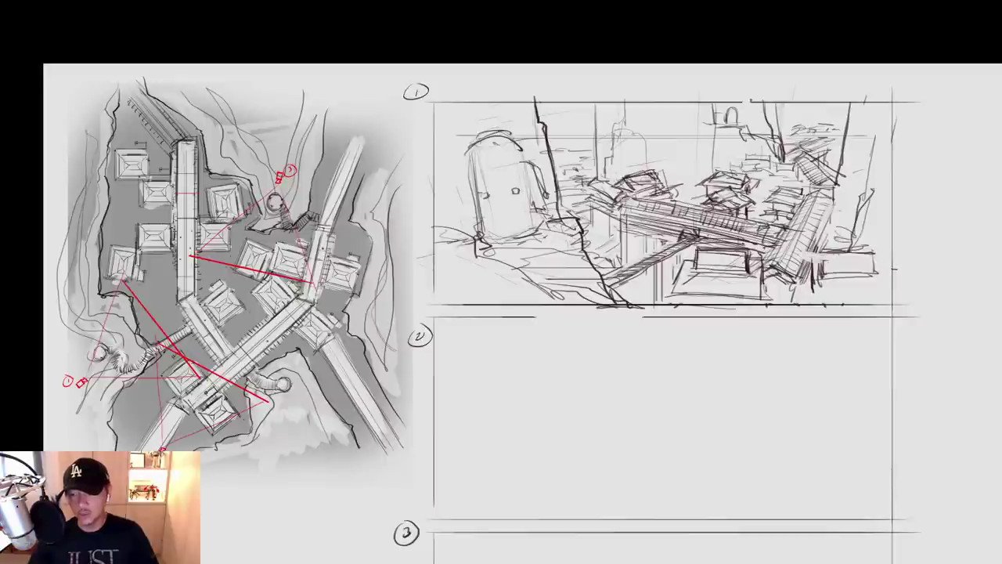
drag(811, 258, 811, 294)
drag(808, 293, 877, 286)
mouse_move(805, 293)
mouse_down()
mouse_move(887, 287)
mouse_move(803, 296)
mouse_up()
drag(819, 251, 814, 272)
mouse_move(813, 272)
mouse_down()
mouse_move(803, 296)
mouse_move(871, 265)
mouse_up()
Draw tall cliff faces behind the steep walkway, running up along frame 1's outer edge
drag(892, 163, 870, 184)
mouse_move(895, 98)
mouse_down()
mouse_move(877, 123)
mouse_move(858, 209)
mouse_up()
drag(851, 114, 822, 244)
mouse_move(836, 221)
mouse_down()
mouse_move(822, 244)
mouse_move(831, 254)
mouse_up()
drag(842, 187, 858, 84)
Fill the background of frame 1 with more small rooftops behind the main walkway and beside the far section
mouse_move(794, 171)
mouse_down()
mouse_move(815, 196)
mouse_move(793, 173)
mouse_up()
drag(801, 178, 758, 180)
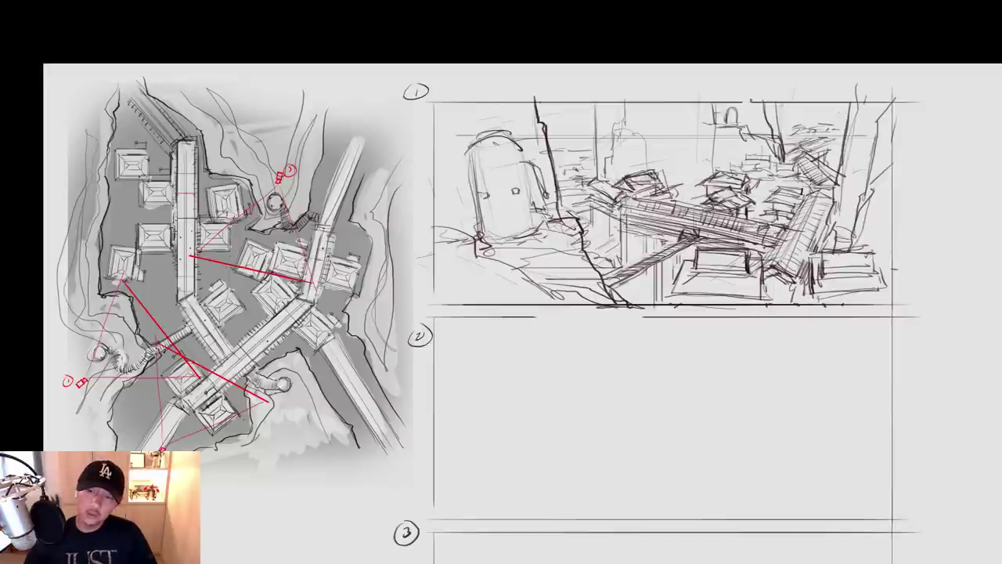
drag(686, 164, 707, 164)
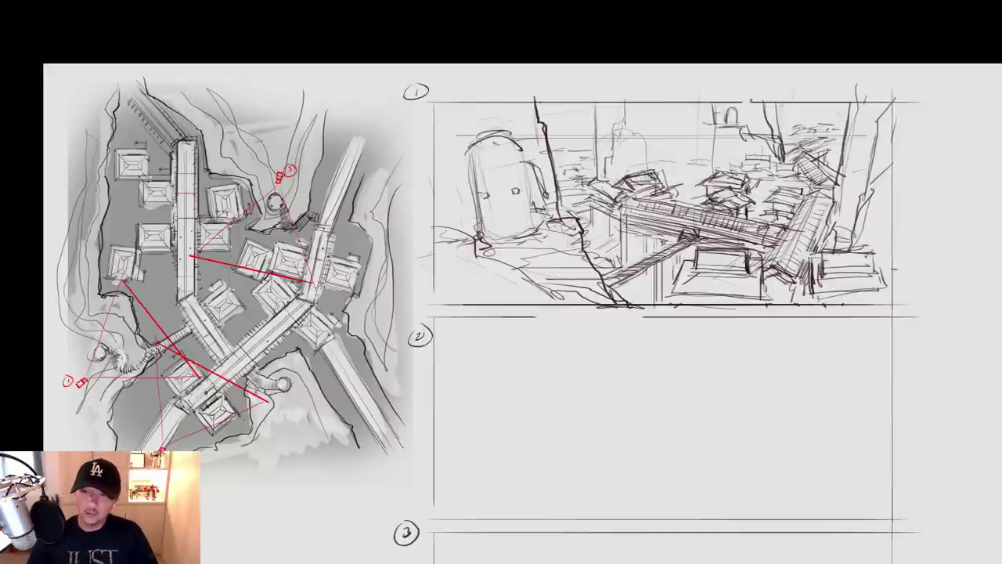
mouse_move(646, 168)
mouse_down()
mouse_move(600, 169)
mouse_move(602, 179)
mouse_up()
drag(795, 167, 748, 179)
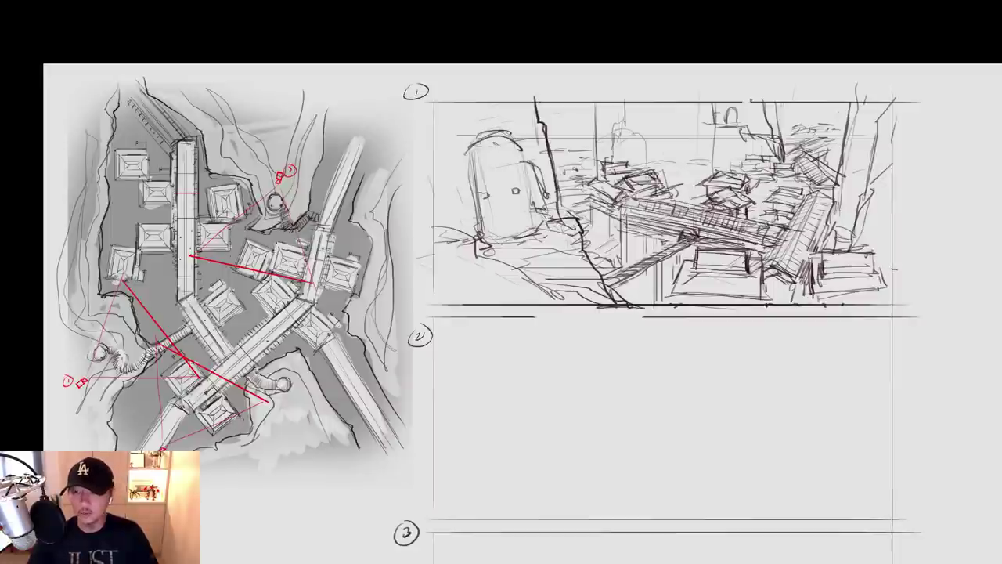
Try reworking the small arched opening on the distant cliff in frame 1 and undo the last strokes
drag(723, 115, 734, 107)
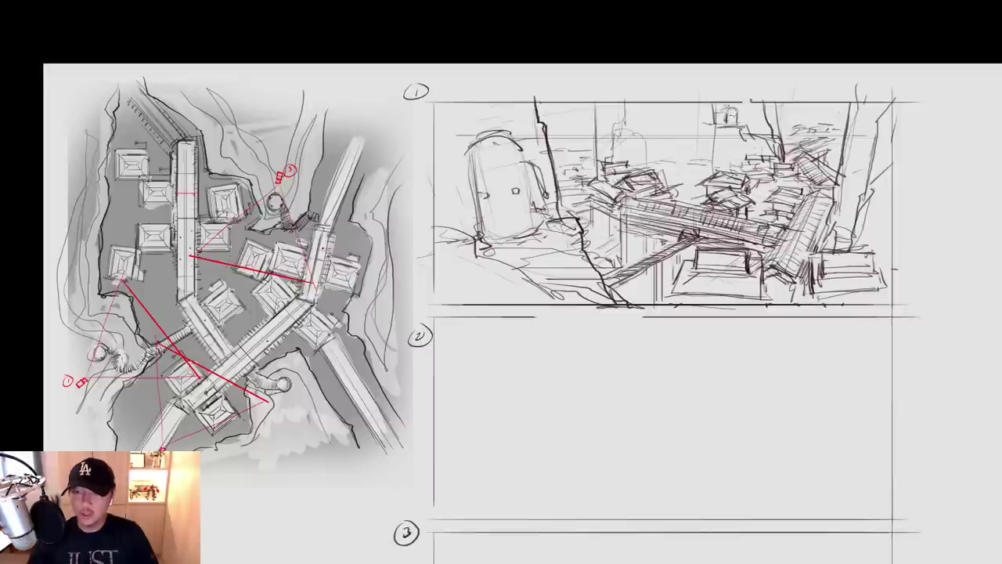
key(ctrl+z)
key(ctrl+z)
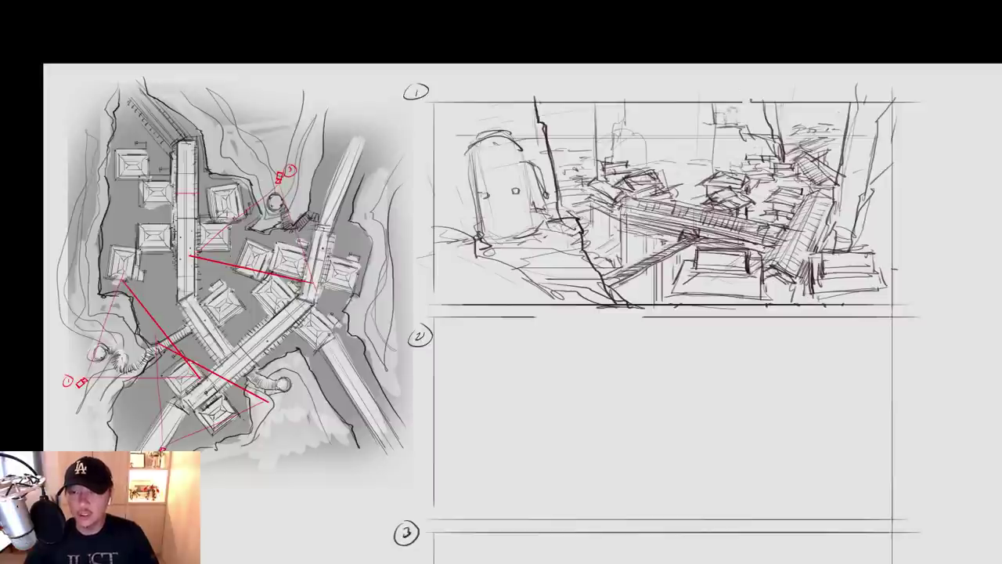
Draw the small arched opening on frame 1's distant cliff and add vertical lines to the cliffs and below the main walkway
mouse_move(725, 124)
mouse_down()
mouse_move(736, 124)
mouse_move(732, 112)
mouse_move(739, 124)
mouse_up()
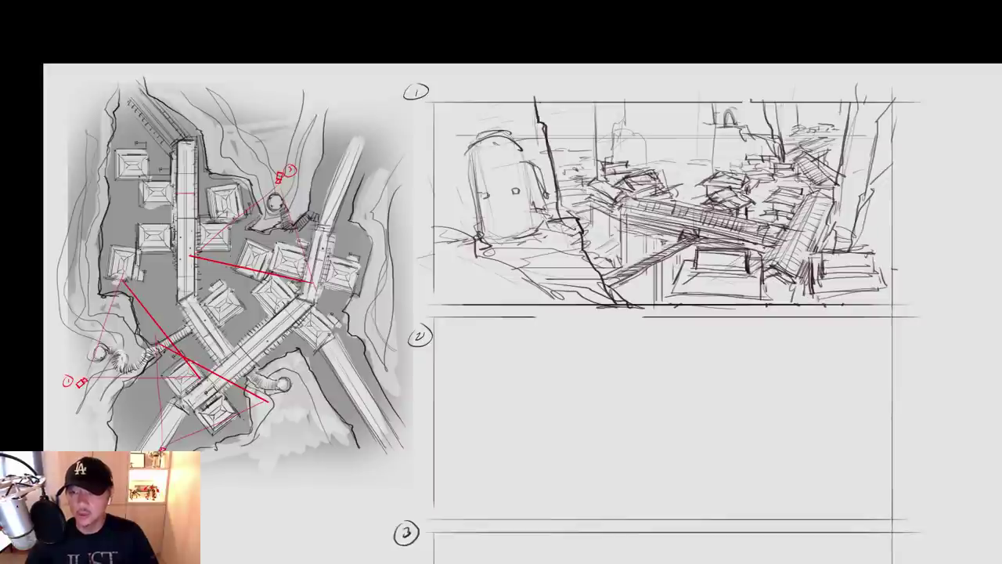
drag(841, 114, 828, 157)
drag(554, 101, 565, 205)
mouse_move(566, 151)
mouse_down()
mouse_move(599, 256)
mouse_move(633, 263)
mouse_move(639, 308)
mouse_up()
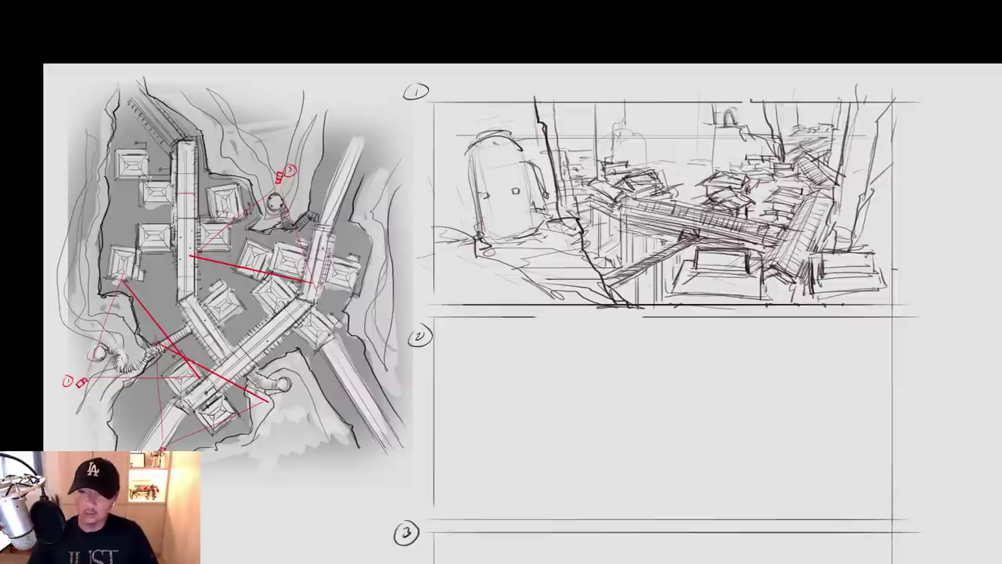
Sketch a lower horizontal walkway with closely spaced posts beneath the main walkway, beside the foreground cliff in frame 1
drag(721, 205, 763, 211)
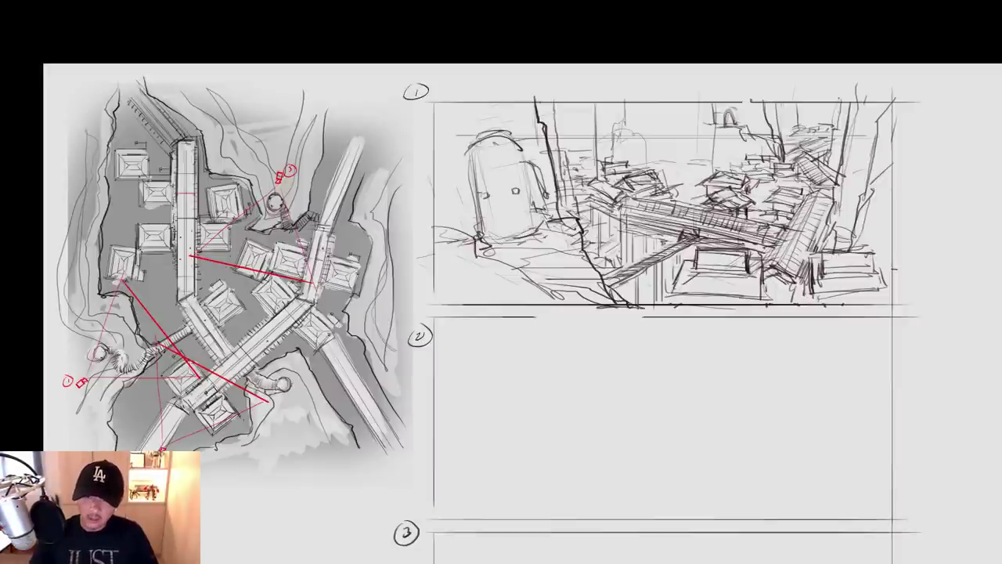
mouse_move(602, 254)
mouse_down()
mouse_move(648, 255)
mouse_move(644, 247)
mouse_move(664, 242)
mouse_up()
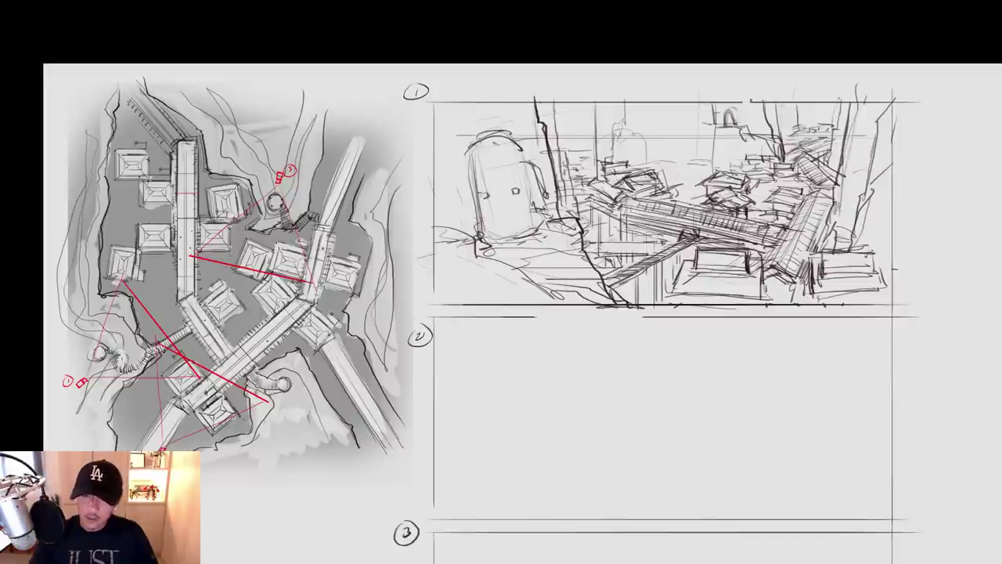
mouse_move(593, 243)
mouse_down()
mouse_move(621, 261)
mouse_move(663, 254)
mouse_move(626, 240)
mouse_up()
drag(692, 249, 672, 259)
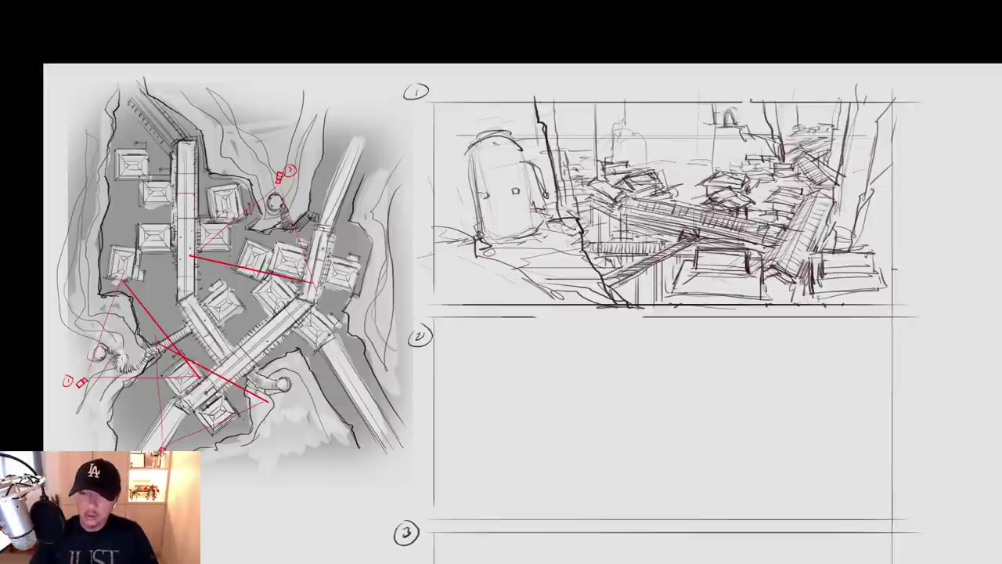
mouse_move(747, 219)
mouse_down()
mouse_move(760, 223)
mouse_move(749, 223)
mouse_up()
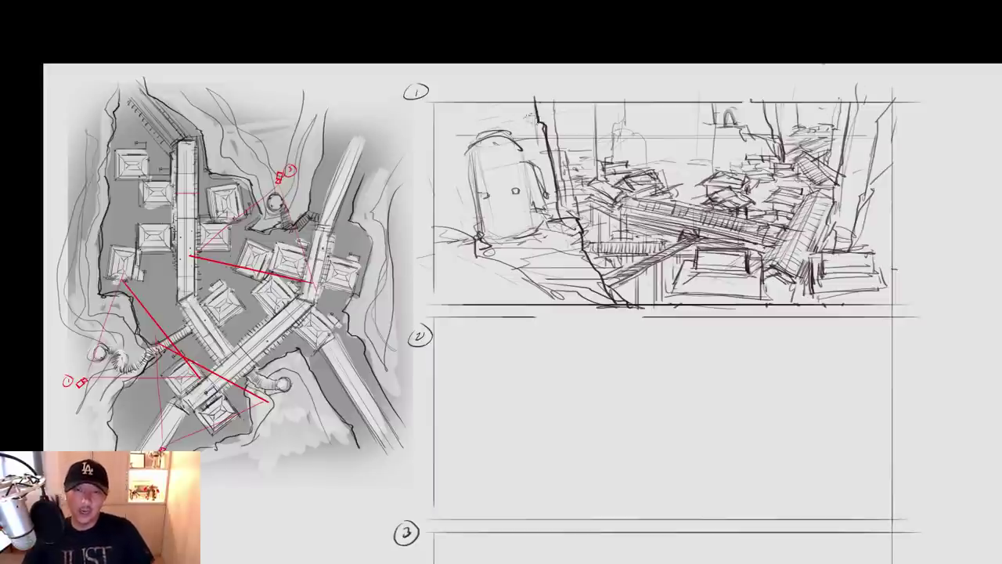
Erase the tall foreground doorway and the cliff edge above it in frame 1, and redraw a smaller double-lined arched doorway
mouse_move(532, 116)
mouse_down()
mouse_move(555, 137)
mouse_move(539, 109)
mouse_move(593, 142)
mouse_move(556, 160)
mouse_move(541, 139)
mouse_up()
mouse_move(473, 148)
mouse_down()
mouse_move(520, 143)
mouse_move(480, 216)
mouse_up()
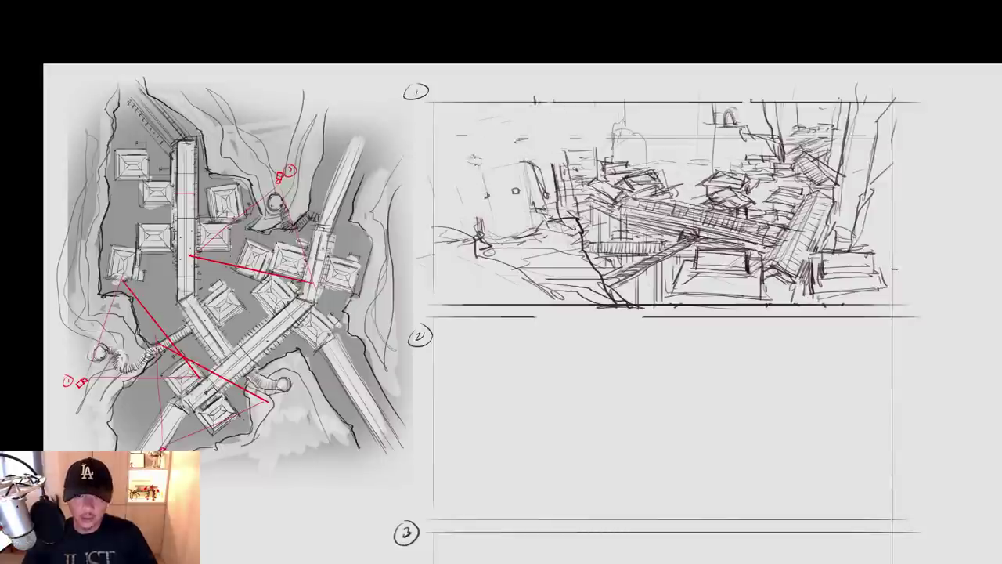
drag(534, 161, 490, 237)
drag(484, 195, 520, 163)
mouse_move(523, 170)
mouse_down()
mouse_move(529, 230)
mouse_move(528, 169)
mouse_up()
mouse_move(485, 216)
mouse_down()
mouse_move(486, 172)
mouse_move(514, 159)
mouse_up()
drag(517, 160, 537, 219)
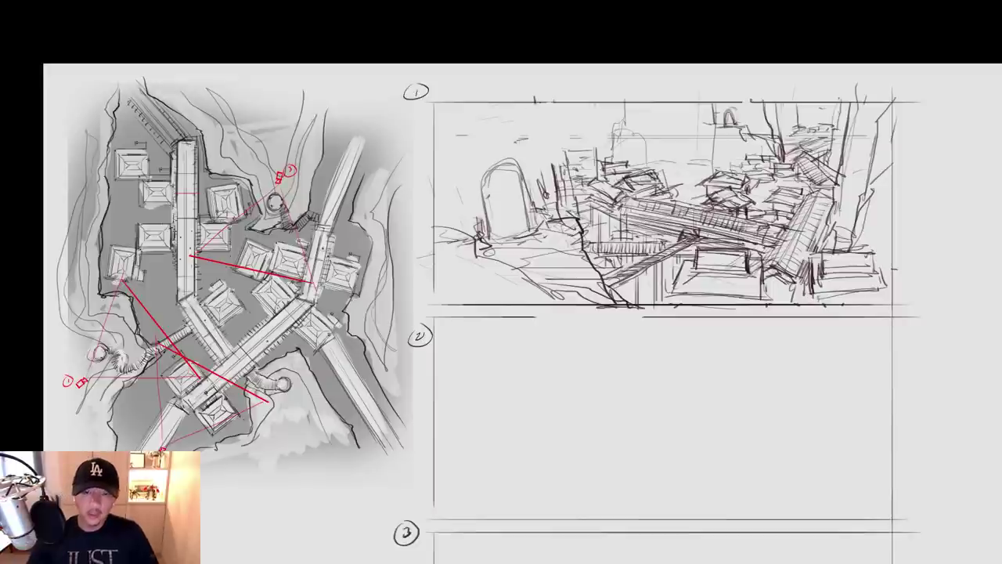
Draw a rocky outline sloping over the arched doorway to the rooftops, and darken the adjacent vertical border of frame 1
mouse_move(430, 136)
mouse_down()
mouse_move(524, 159)
mouse_move(556, 183)
mouse_up()
drag(431, 127, 482, 140)
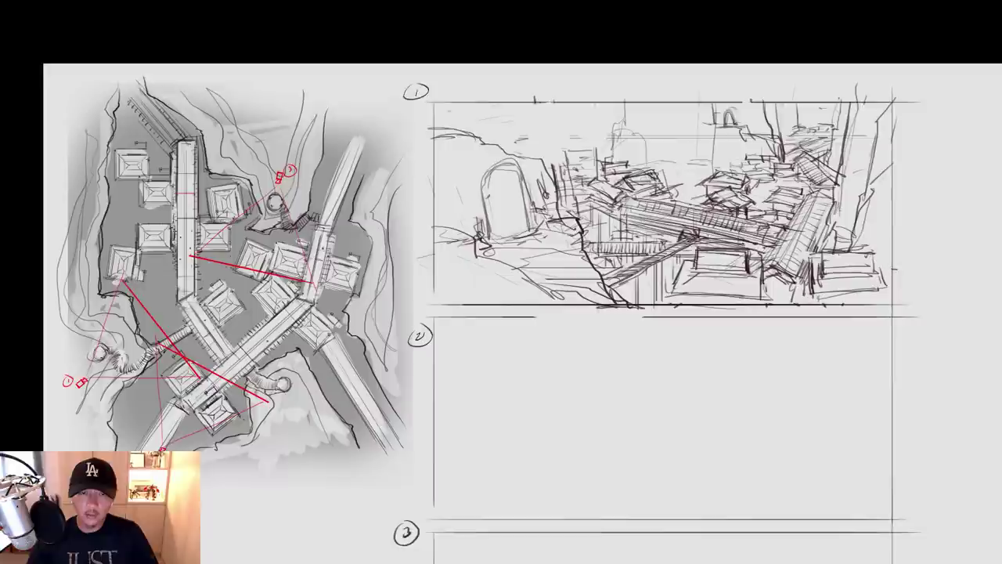
drag(434, 89, 434, 292)
drag(522, 154, 562, 168)
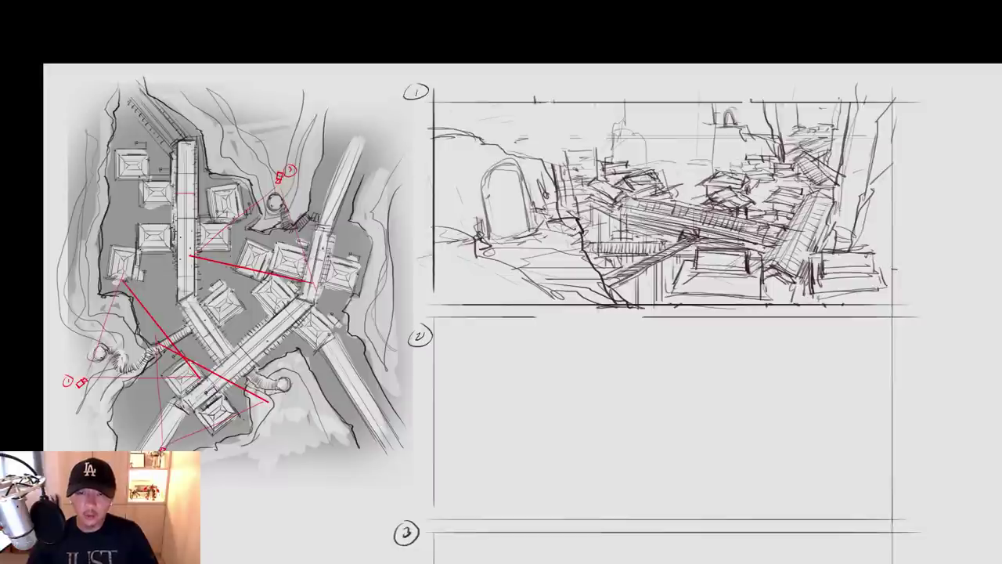
drag(492, 141, 561, 153)
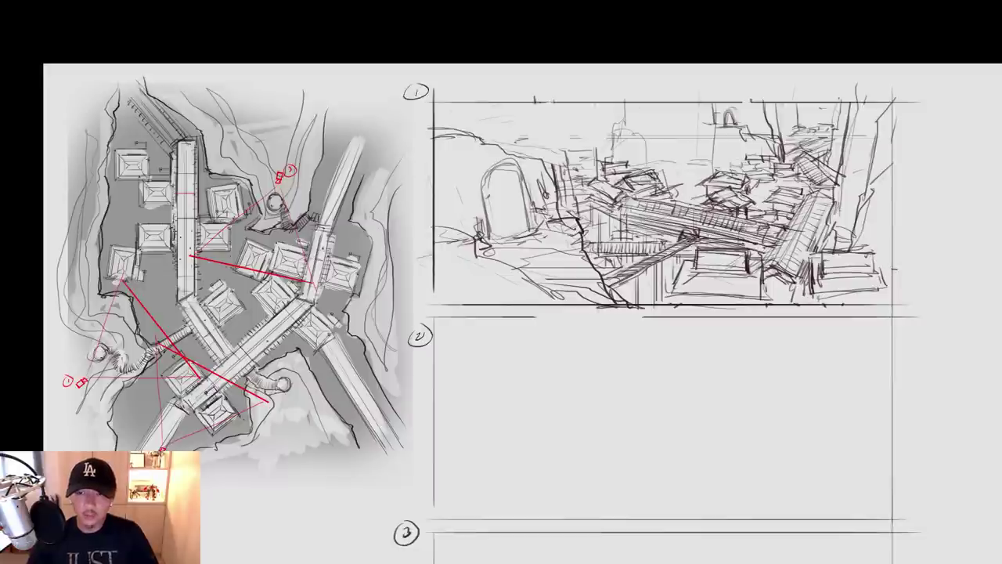
Draw a jagged edge for the distant cliff and a mountain ridgeline running behind the doorway's rock in frame 1
mouse_move(655, 101)
mouse_down()
mouse_move(624, 121)
mouse_move(602, 159)
mouse_up()
drag(621, 121, 611, 150)
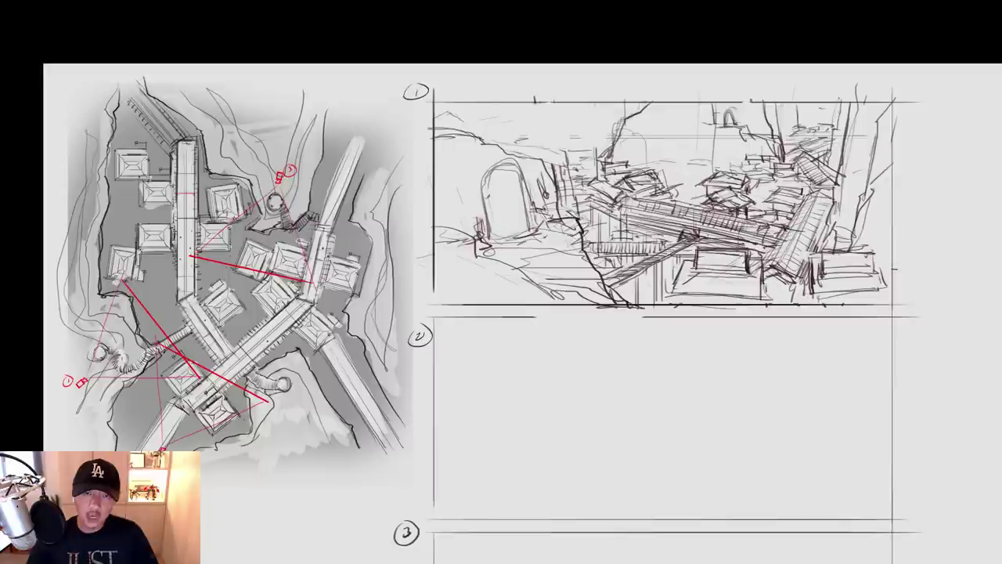
mouse_move(470, 121)
mouse_down()
mouse_move(493, 115)
mouse_move(517, 131)
mouse_move(614, 127)
mouse_up()
drag(504, 116, 525, 124)
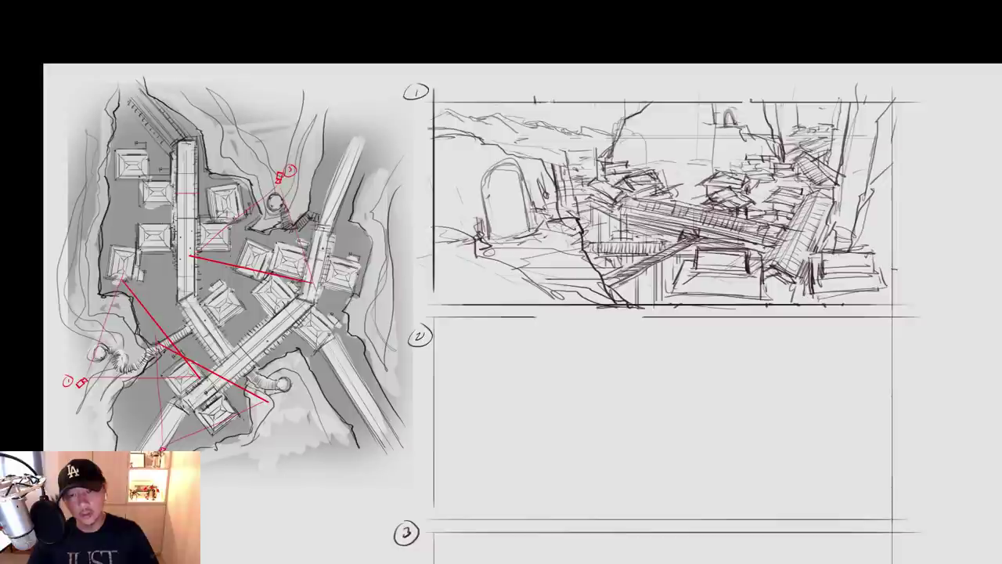
Sketch contour strokes along the distant mountain ridge and the cliff top beside the arch in the first thumbnail
drag(461, 107, 501, 122)
drag(518, 124, 484, 133)
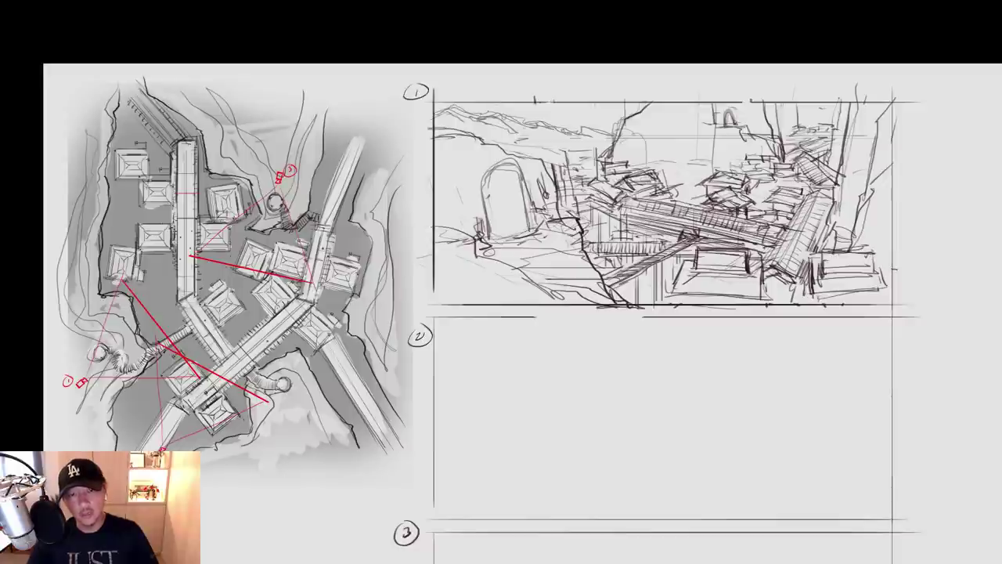
mouse_move(564, 145)
mouse_down()
mouse_move(595, 143)
mouse_move(602, 151)
mouse_move(549, 160)
mouse_up()
mouse_move(559, 141)
mouse_down()
mouse_move(501, 143)
mouse_move(576, 155)
mouse_up()
drag(571, 150, 588, 160)
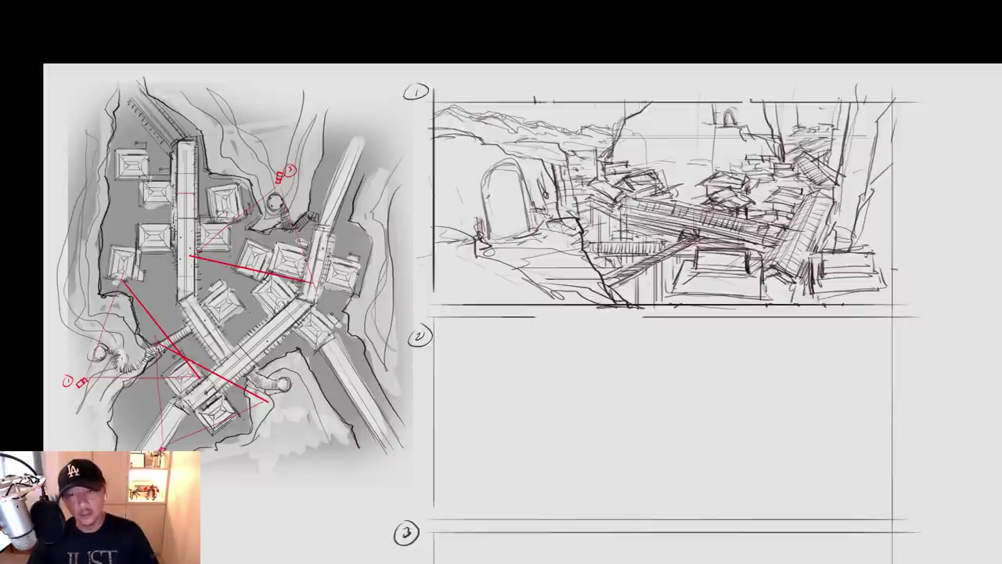
Slope the ridge up to a peak behind the arch and darken the vertical cliff edge beneath it
drag(537, 141, 576, 123)
drag(576, 129, 576, 185)
drag(574, 151, 575, 187)
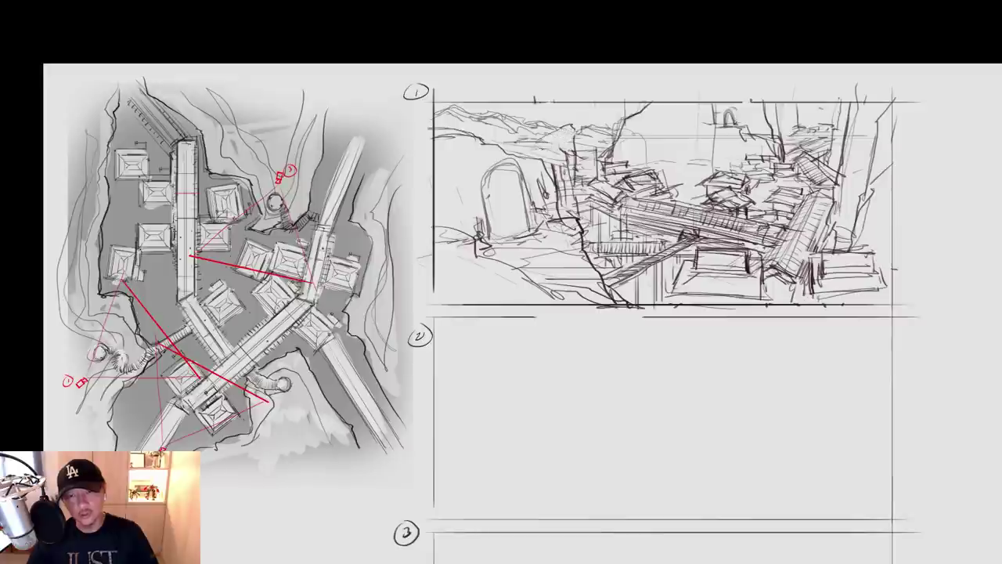
mouse_move(532, 151)
mouse_down()
mouse_move(572, 127)
mouse_move(574, 178)
mouse_up()
drag(574, 135, 577, 189)
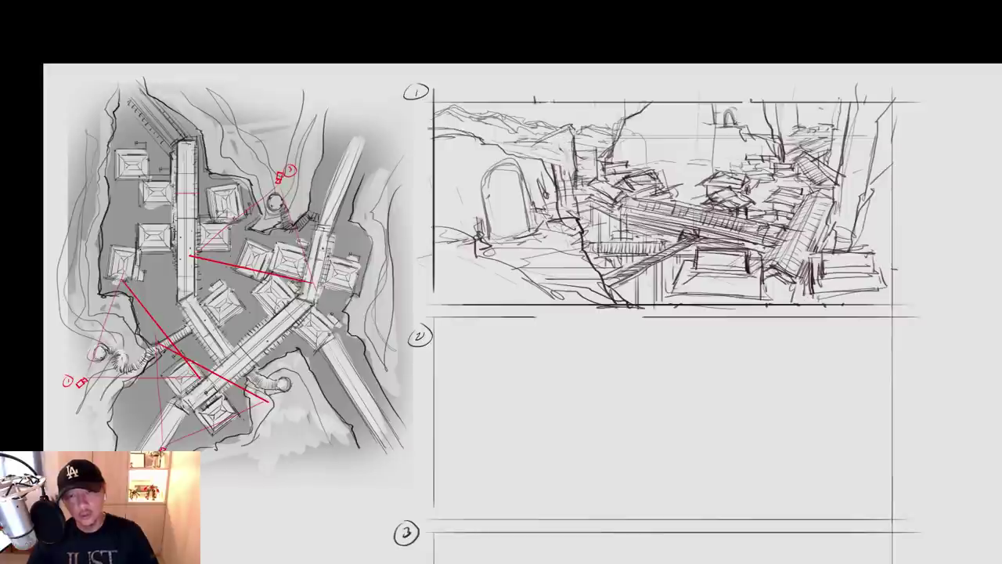
mouse_move(523, 143)
mouse_down()
mouse_move(570, 127)
mouse_move(617, 137)
mouse_move(597, 174)
mouse_move(614, 157)
mouse_up()
Draw two small round-topped towers on the peaks behind the arch and reinforce the rock edges beneath them
ctrl+click(605, 122)
drag(589, 115, 597, 124)
drag(601, 114, 600, 127)
drag(596, 126, 609, 132)
mouse_move(600, 111)
mouse_down()
mouse_move(606, 124)
mouse_move(580, 127)
mouse_up()
alt+click(614, 127)
scroll(581, 123, up, 3)
drag(575, 119, 582, 130)
drag(574, 121, 582, 129)
drag(585, 143, 588, 150)
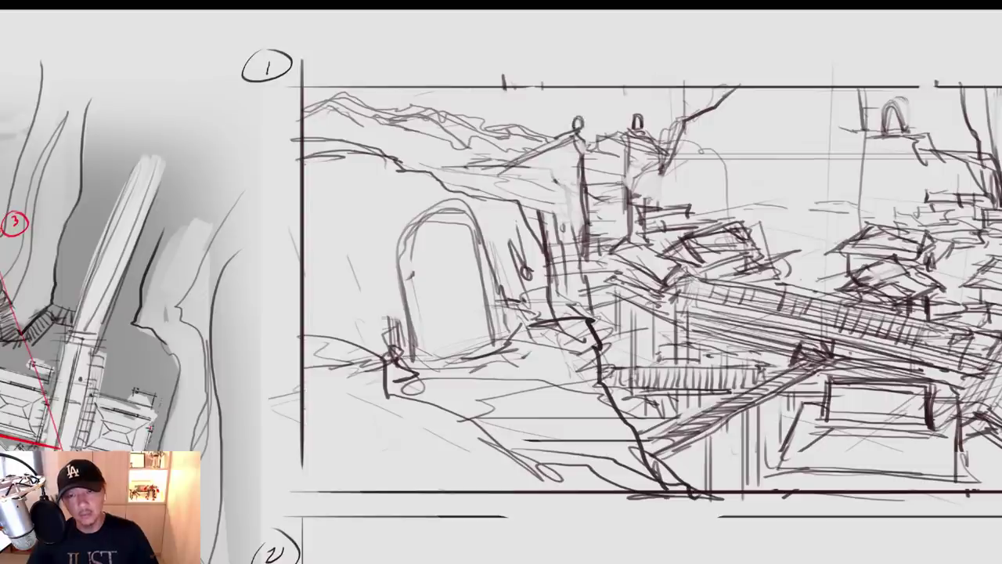
Touch up the rocks below the towers and the mountain contours above the arch with light strokes
mouse_move(598, 210)
mouse_down()
mouse_move(620, 213)
mouse_move(623, 236)
mouse_up()
scroll(623, 232, down, 3)
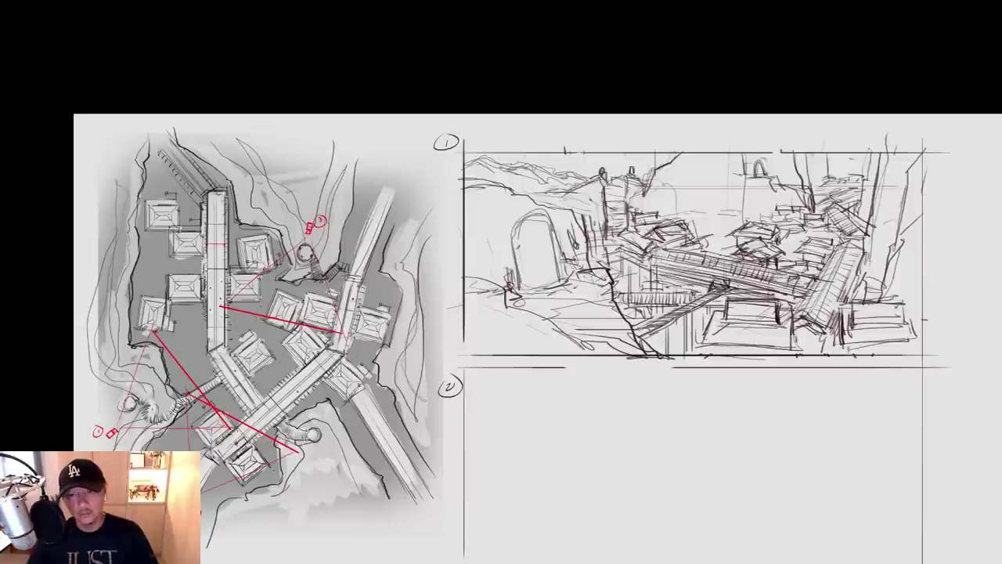
drag(527, 187, 551, 194)
drag(502, 180, 530, 189)
drag(467, 165, 535, 168)
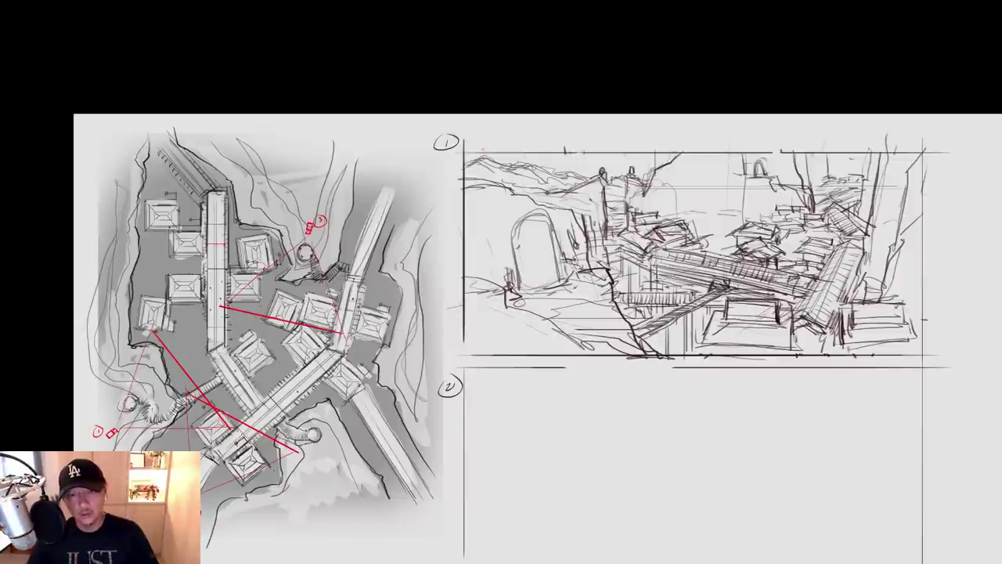
Label the first thumbnail "CAM 1" beside its frame, with the number circled
drag(783, 313, 693, 282)
mouse_move(855, 252)
mouse_down()
mouse_move(856, 260)
mouse_move(904, 261)
mouse_up()
drag(902, 244, 899, 244)
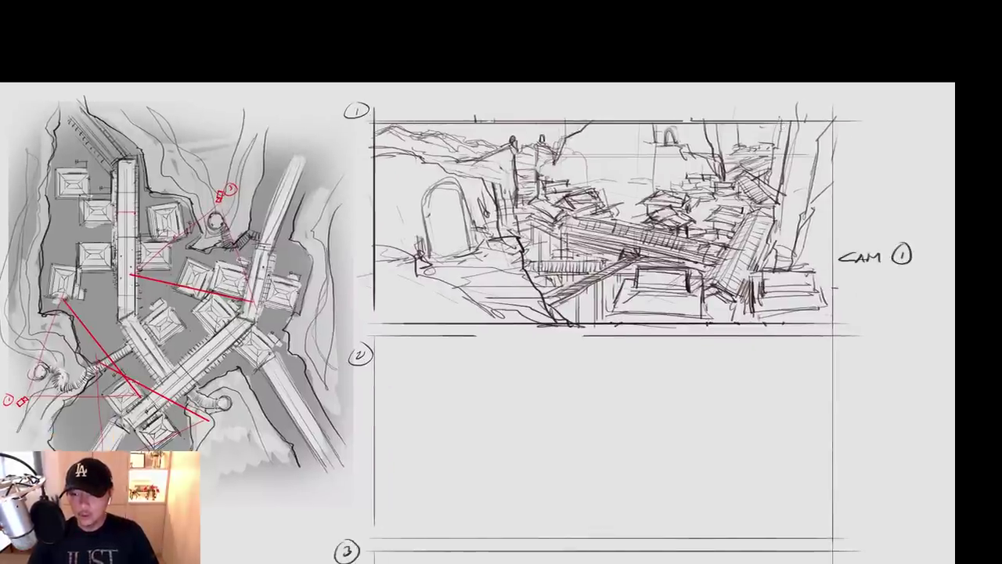
Extend the base and roof edges of the right foreground building and add small strokes to the mid-ground rooftops
drag(772, 315, 825, 317)
drag(815, 289, 820, 300)
drag(778, 270, 815, 260)
mouse_move(769, 260)
mouse_down()
mouse_move(743, 280)
mouse_move(780, 260)
mouse_up()
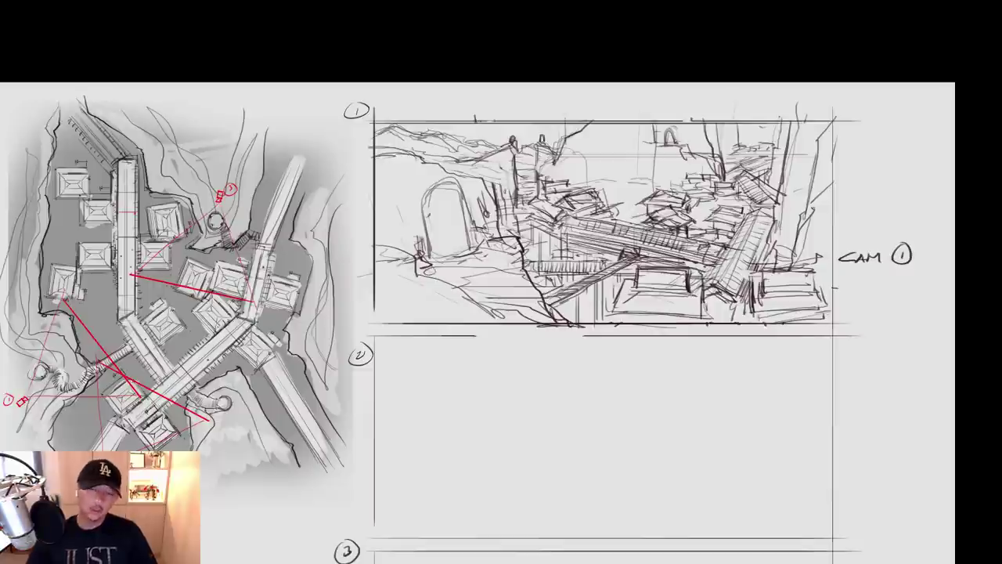
drag(707, 214, 720, 224)
drag(718, 224, 728, 227)
Hatch the front of the central foreground building and strengthen its roof edges and neighbouring supports
drag(651, 277, 686, 277)
mouse_move(642, 266)
mouse_down()
mouse_move(642, 285)
mouse_move(683, 289)
mouse_move(600, 318)
mouse_up()
mouse_move(624, 276)
mouse_down()
mouse_move(609, 309)
mouse_move(714, 316)
mouse_up()
mouse_move(710, 281)
mouse_down()
mouse_move(711, 320)
mouse_move(719, 287)
mouse_move(725, 303)
mouse_up()
mouse_move(732, 271)
mouse_down()
mouse_move(729, 309)
mouse_move(753, 270)
mouse_up()
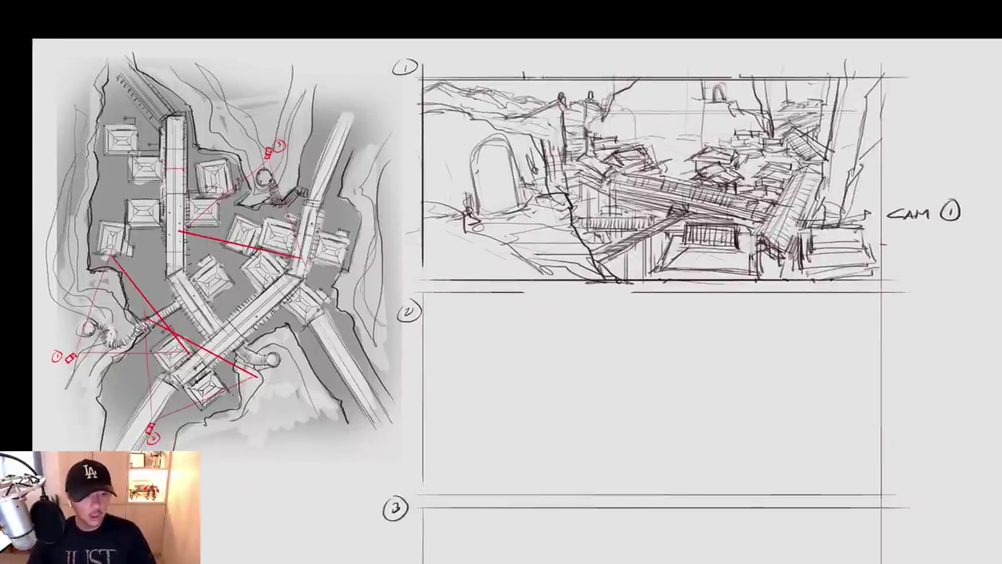
Complete the top border line of the second thumbnail frame
drag(754, 270, 744, 220)
drag(515, 243, 839, 244)
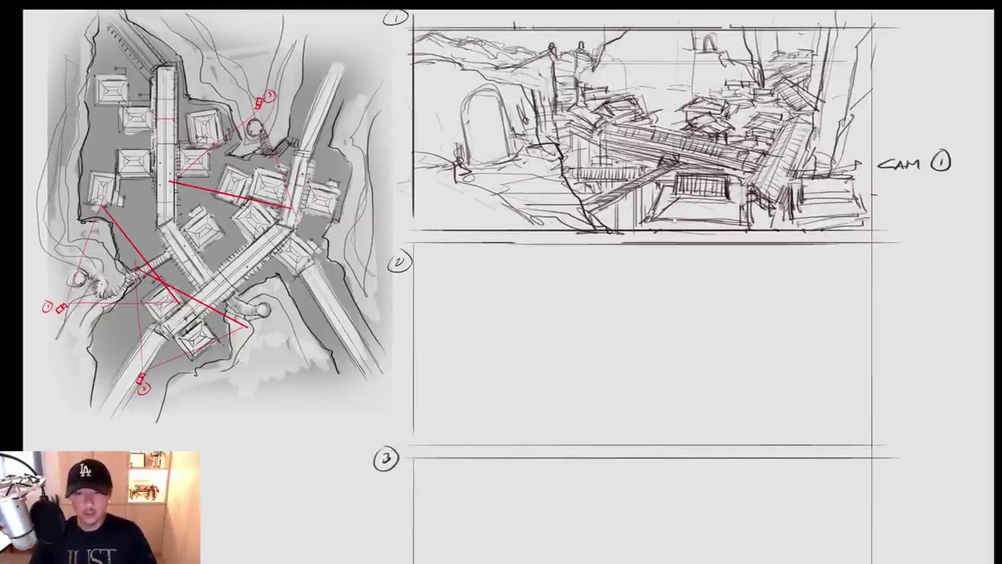
drag(744, 274, 746, 249)
Draw two direction arrows on the map, running from the lower bridge entrance up along the main diagonal bridge
scroll(141, 343, up, 3)
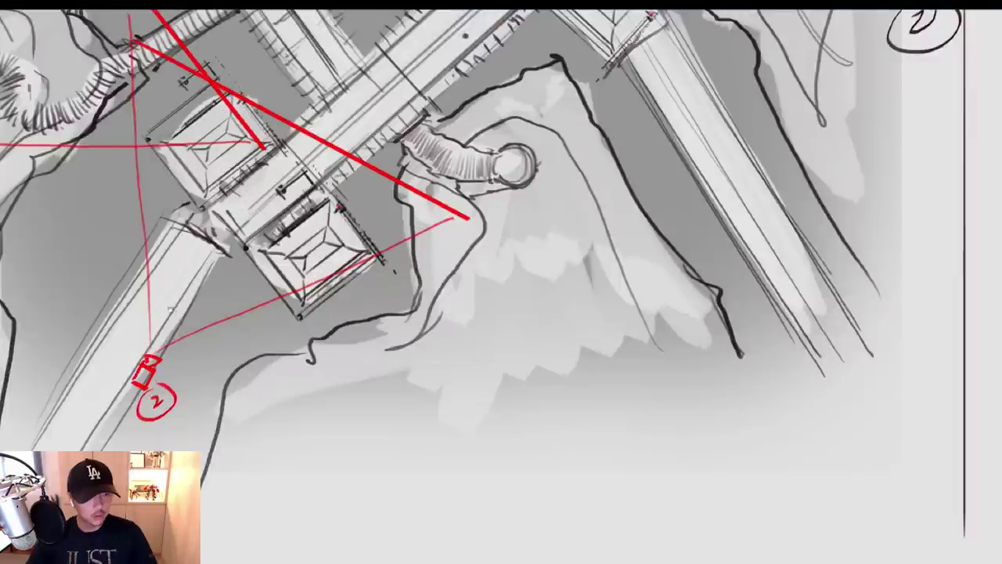
scroll(188, 287, down, 1)
drag(188, 287, 202, 334)
drag(187, 366, 283, 202)
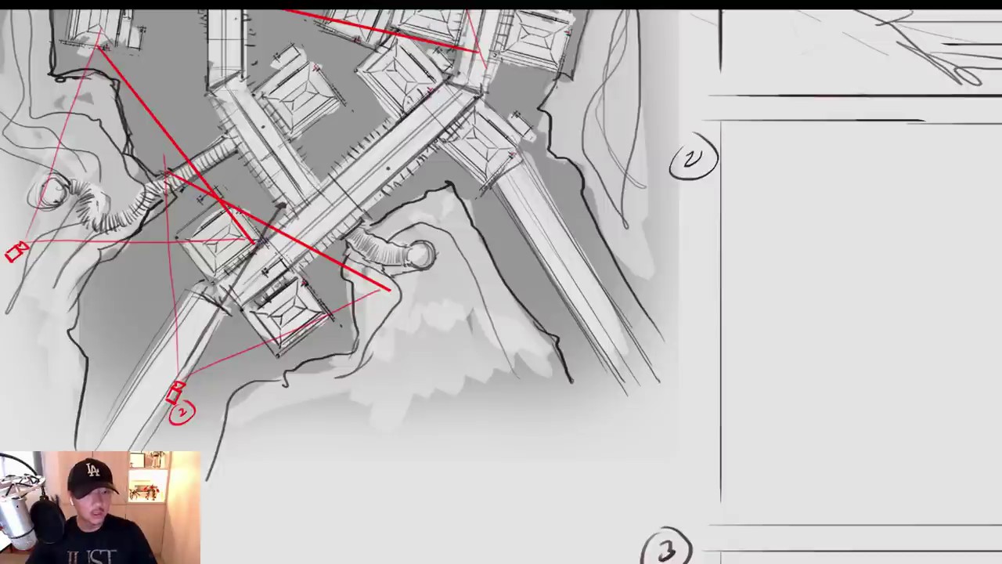
drag(216, 286, 330, 196)
key(ctrl+z)
mouse_move(235, 282)
mouse_down()
mouse_move(377, 161)
mouse_move(373, 169)
mouse_up()
drag(408, 101, 394, 177)
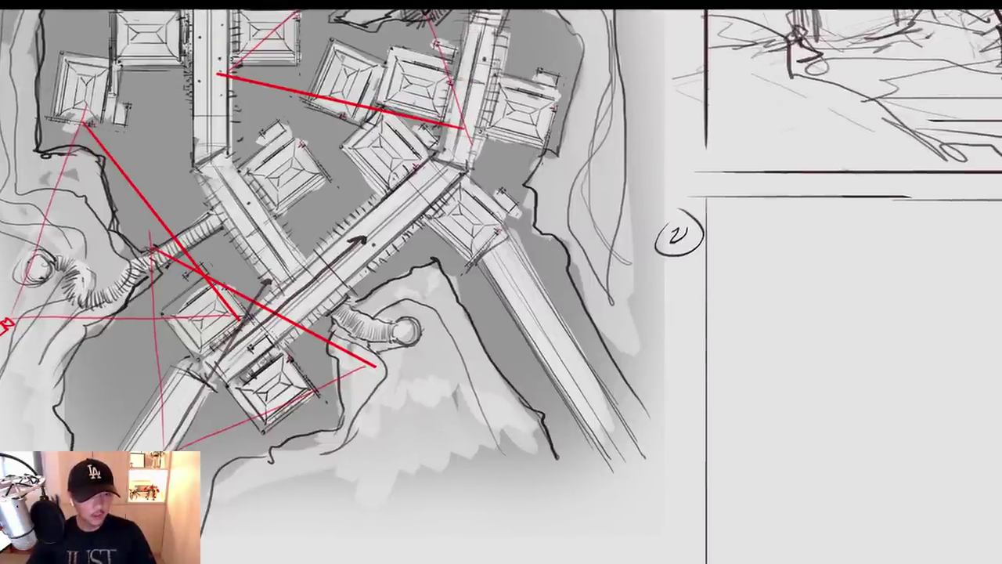
Mark cross lines at the lower bridge entrance and the junction, and add an arrow up the side bridge
drag(156, 359, 234, 394)
mouse_move(263, 245)
mouse_down()
mouse_move(279, 266)
mouse_move(240, 215)
mouse_up()
drag(236, 224, 258, 220)
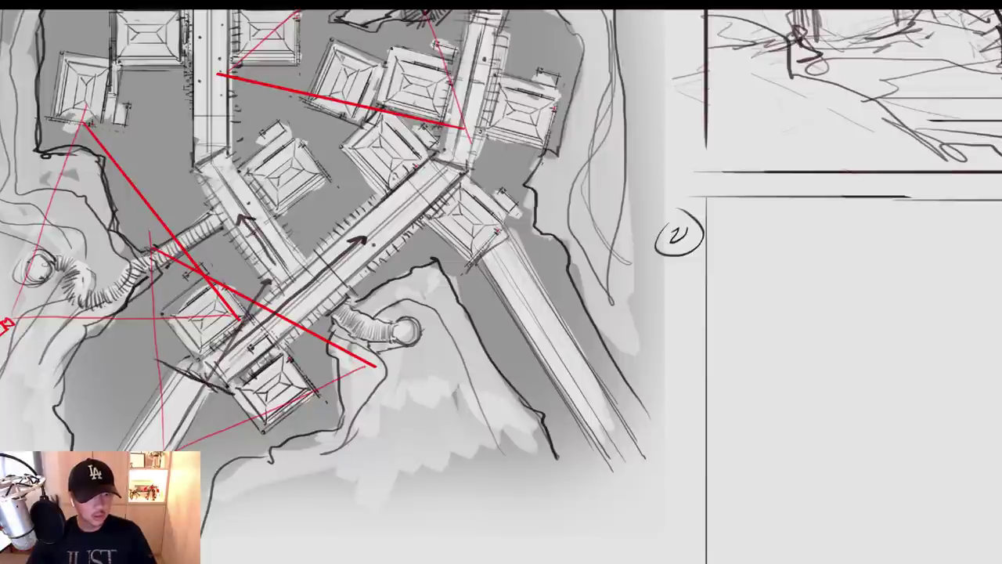
drag(294, 283, 288, 257)
drag(289, 257, 324, 299)
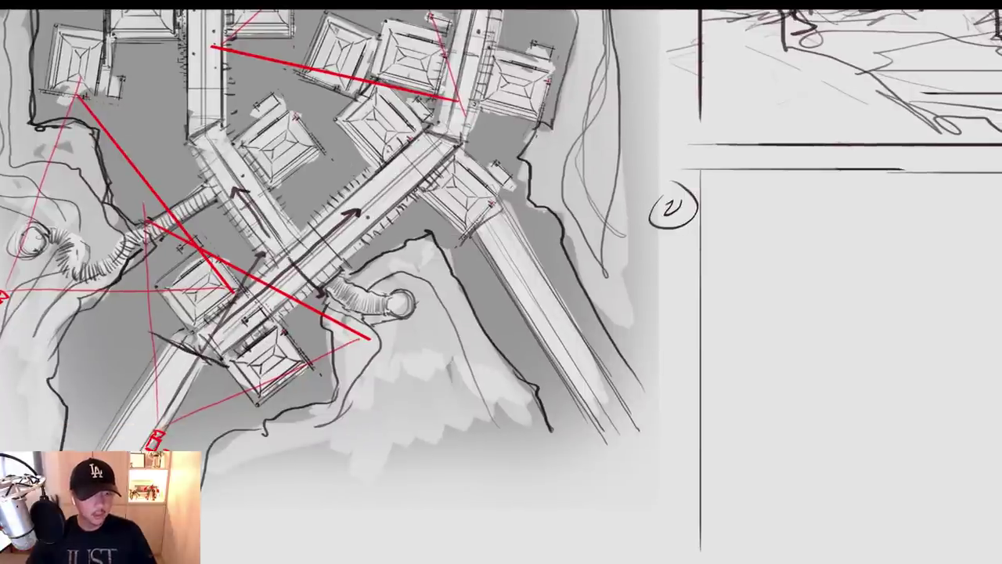
Mark the cliff edges on both sides of camera 2's view with short thick diagonal strokes on the map
drag(202, 452, 262, 401)
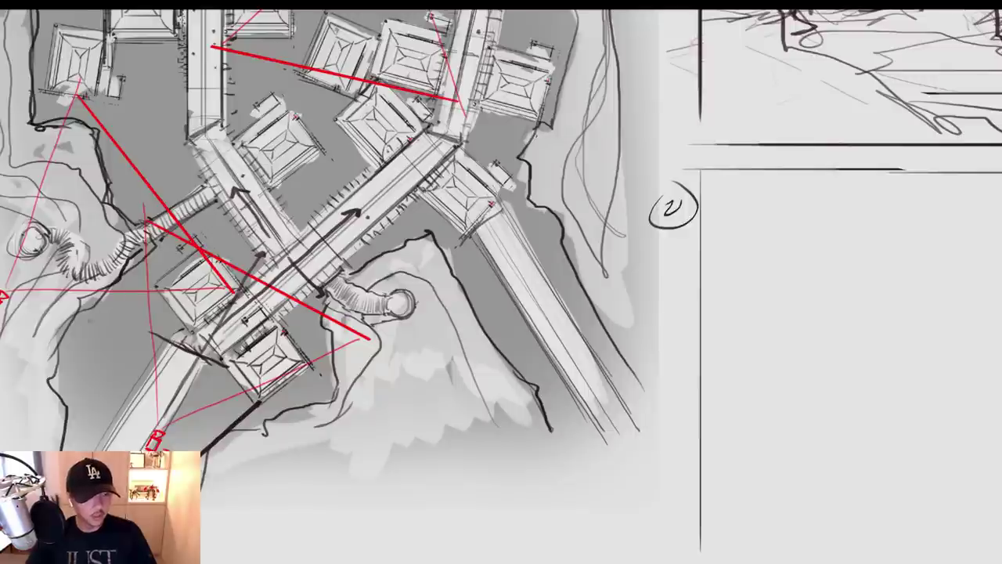
drag(90, 320, 141, 264)
key(ctrl+minus)
key(ctrl+minus)
drag(626, 282, 453, 286)
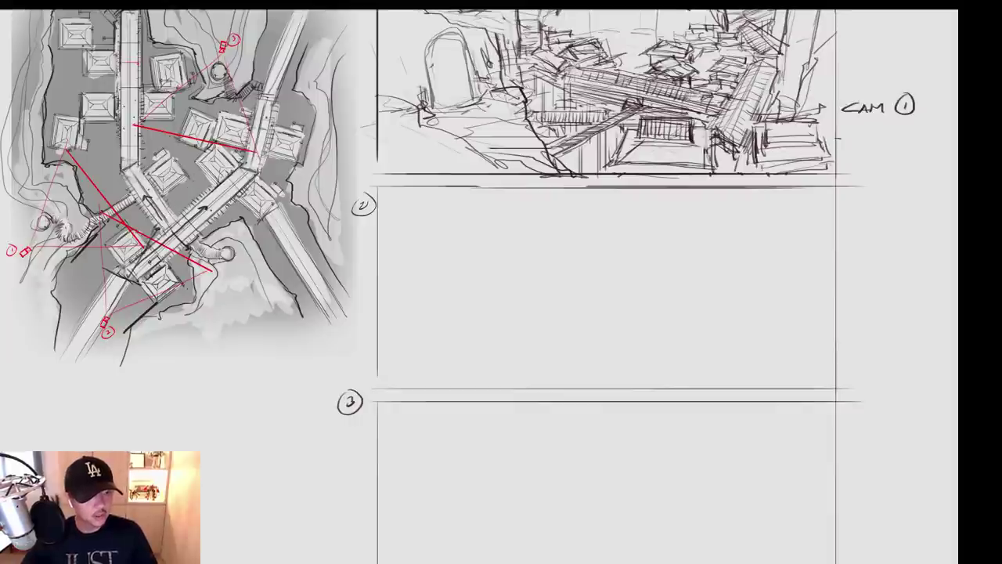
Draw a thin straight sight line on the map from the lower bridge area up past the central buildings
drag(158, 224, 195, 159)
key(ctrl+z)
drag(151, 240, 192, 167)
drag(313, 235, 670, 364)
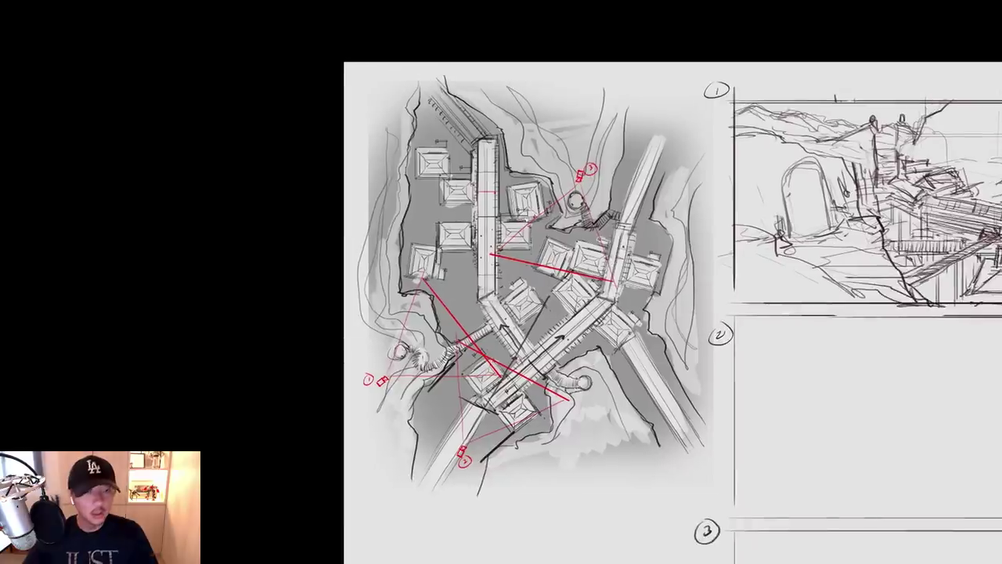
key(ctrl+plus)
key(ctrl+z)
drag(524, 422, 659, 172)
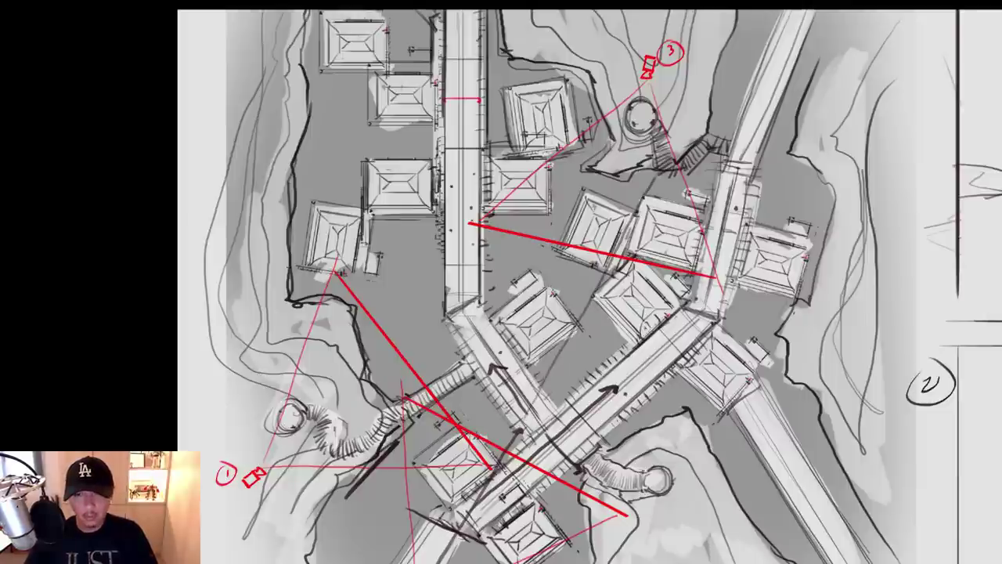
key(ctrl+minus)
key(ctrl+plus)
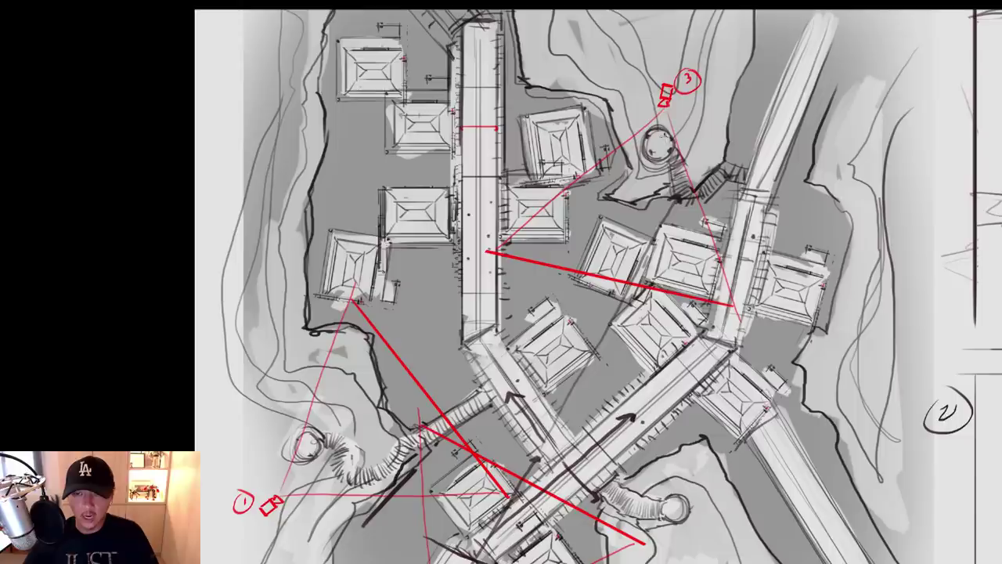
drag(625, 395, 609, 192)
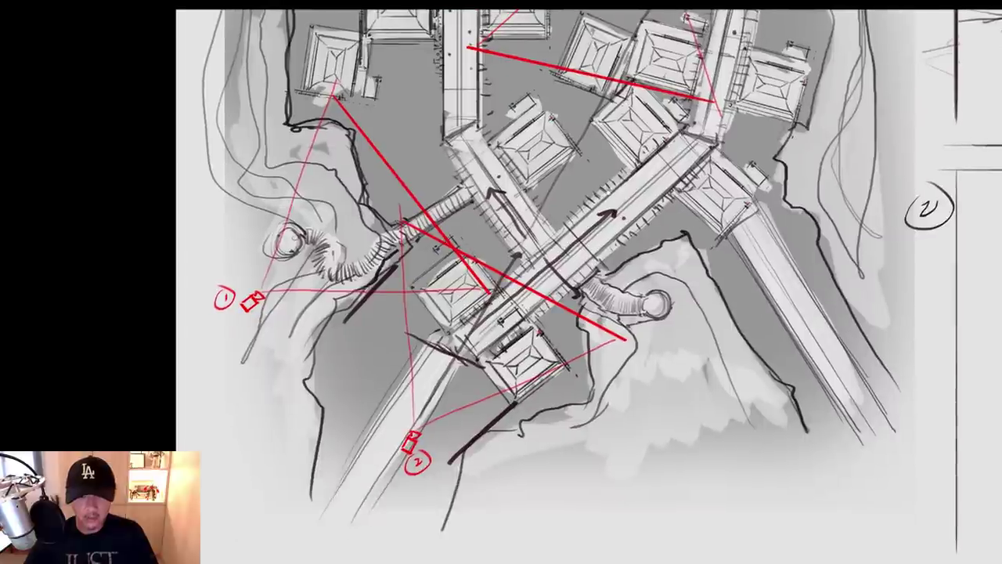
key(ctrl+minus)
Draw two closely spaced horizontal guide lines across the lower part of the second frame for the horizon
drag(892, 197, 480, 160)
drag(582, 290, 799, 357)
drag(609, 319, 446, 192)
drag(427, 256, 902, 255)
drag(597, 105, 566, 163)
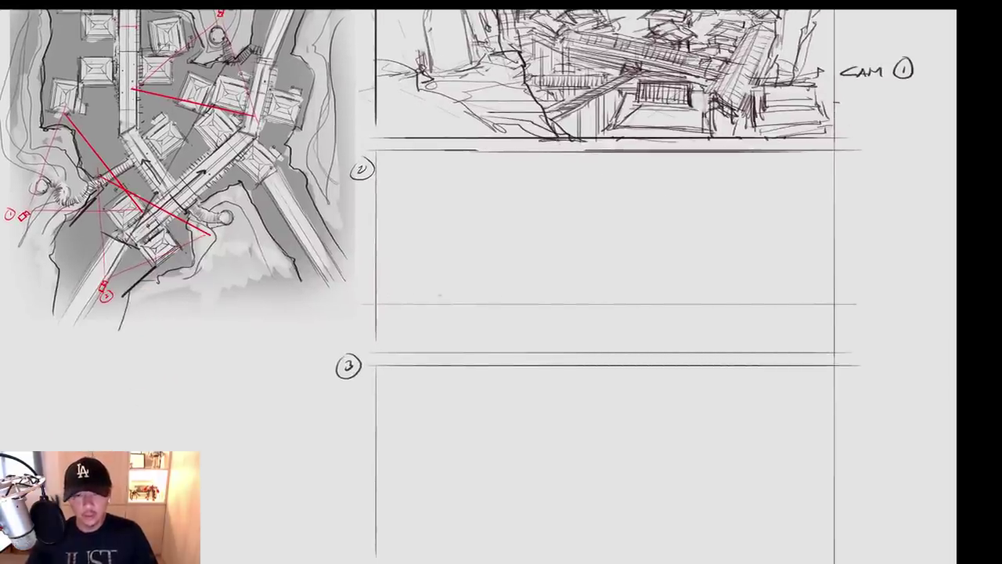
drag(390, 295, 802, 295)
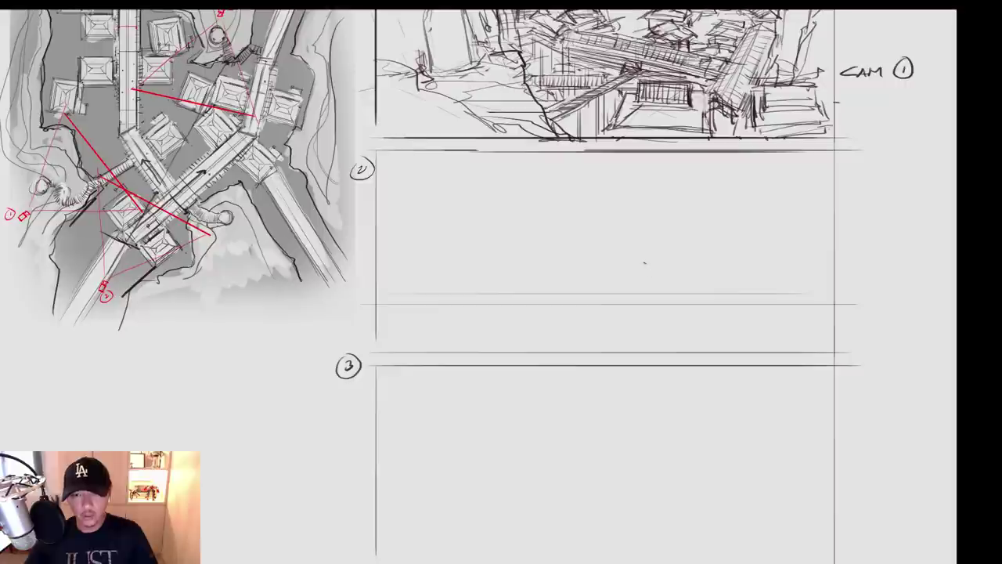
Mark a vanishing point right of centre on the upper guide line and fan perspective lines below and left of it
drag(644, 295, 506, 352)
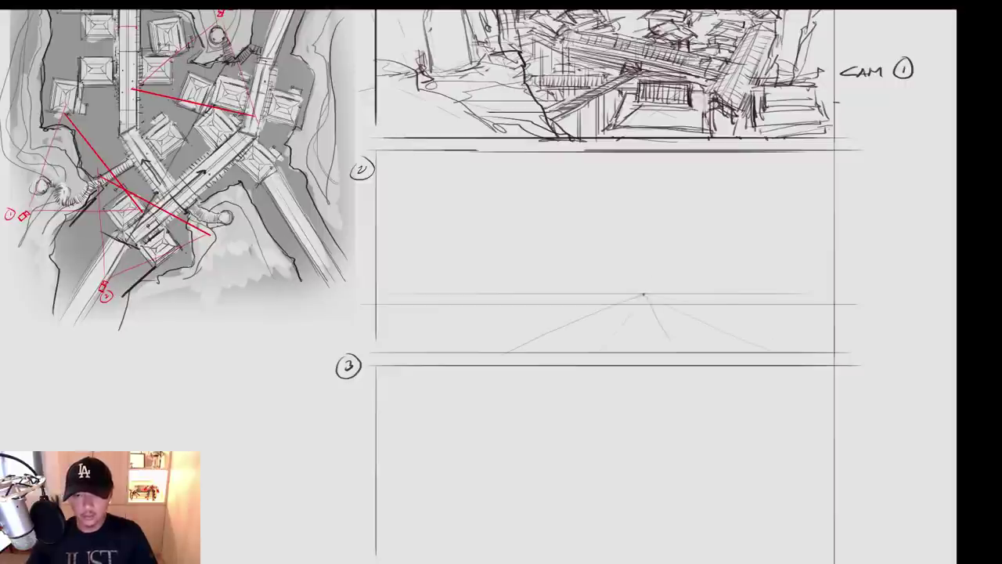
drag(643, 294, 389, 344)
drag(589, 285, 384, 243)
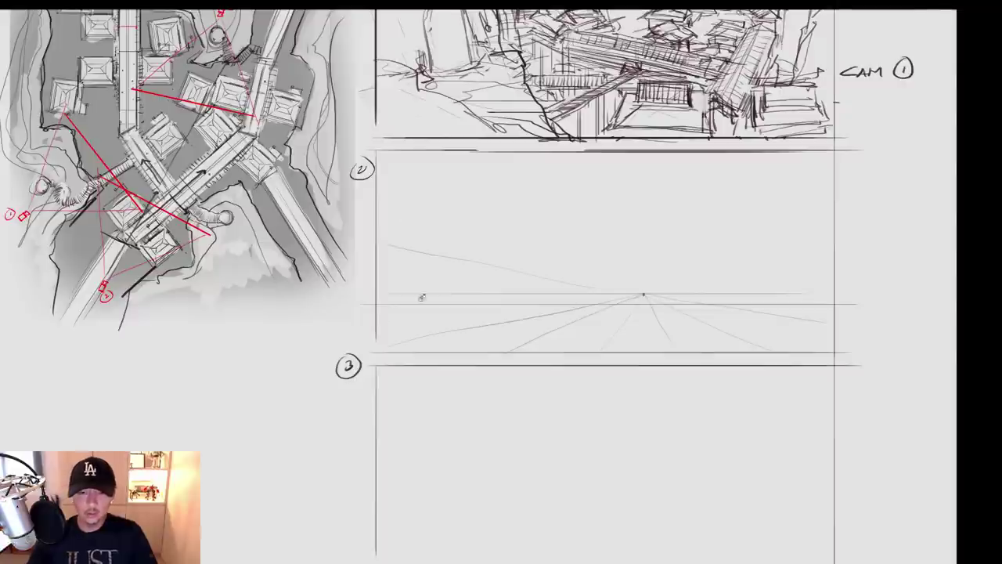
Rotate the canvas and add perspective lines from the vanishing point toward the upper left of the second frame
key(r)
drag(607, 190, 356, 261)
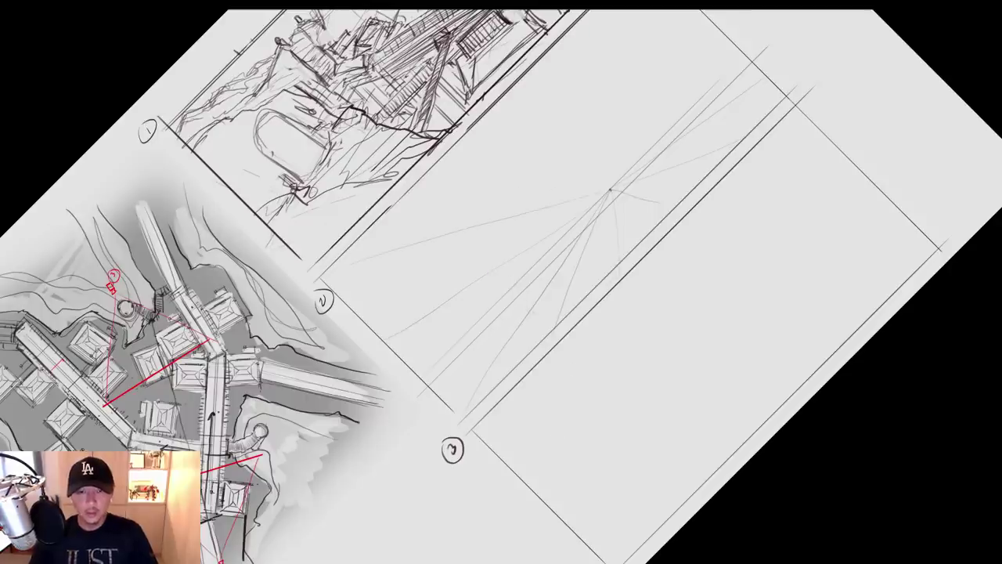
key(r)
drag(396, 291, 415, 341)
key(space)
mouse_move(527, 152)
mouse_down()
mouse_move(544, 220)
mouse_move(457, 220)
mouse_up()
key(r)
drag(345, 267, 357, 347)
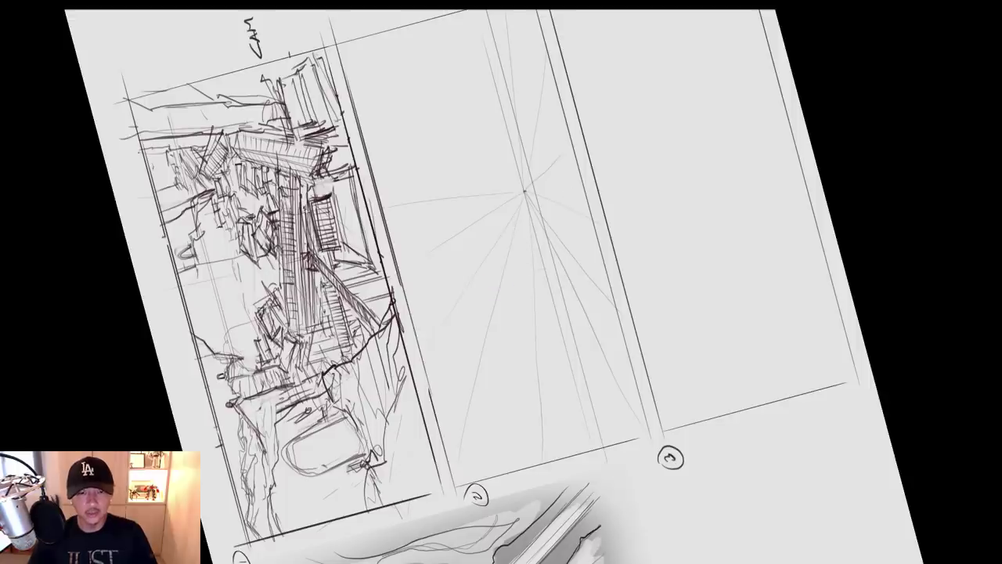
Complete the perspective fan toward the top and upper right of the second frame, and return the canvas upright
key(r)
drag(348, 270, 349, 310)
key(space)
mouse_move(491, 220)
mouse_down()
mouse_move(519, 243)
mouse_move(581, 258)
mouse_up()
drag(580, 222, 437, 210)
key(r)
drag(322, 205, 316, 354)
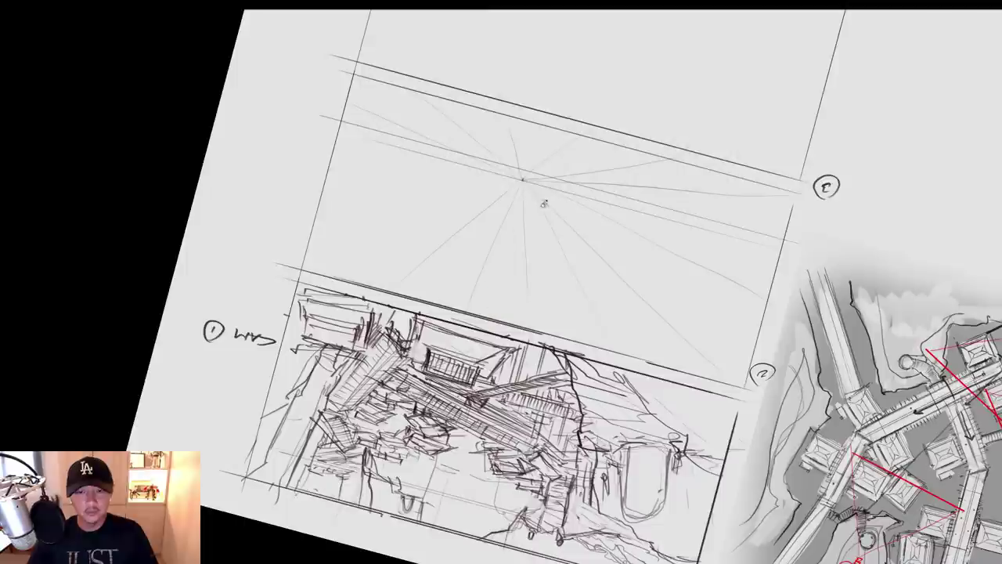
drag(488, 181, 331, 186)
key(r)
mouse_move(333, 188)
mouse_down()
mouse_move(393, 148)
mouse_move(775, 306)
mouse_move(737, 335)
mouse_up()
key(space)
mouse_move(681, 278)
mouse_down()
mouse_move(783, 212)
mouse_move(803, 259)
mouse_move(746, 206)
mouse_up()
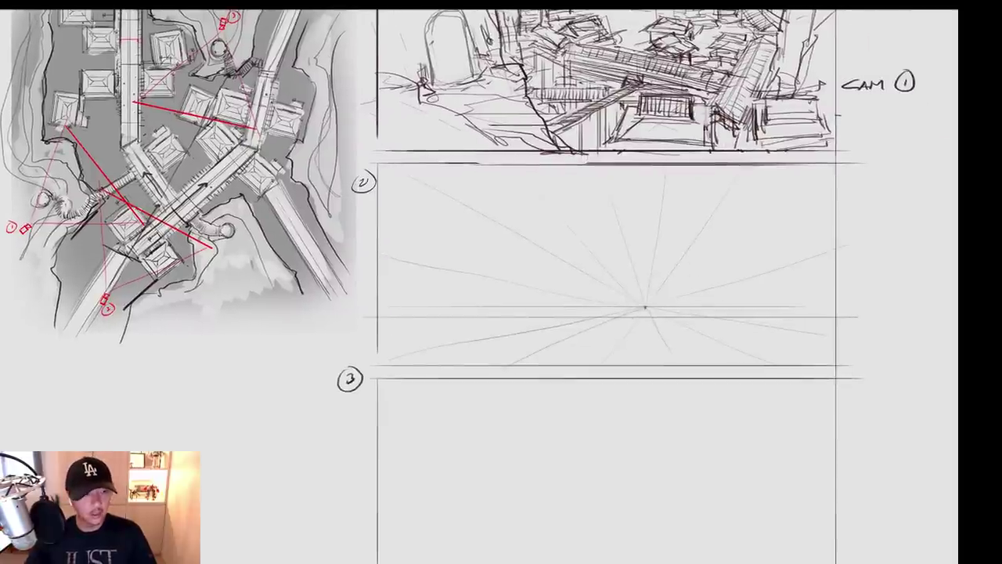
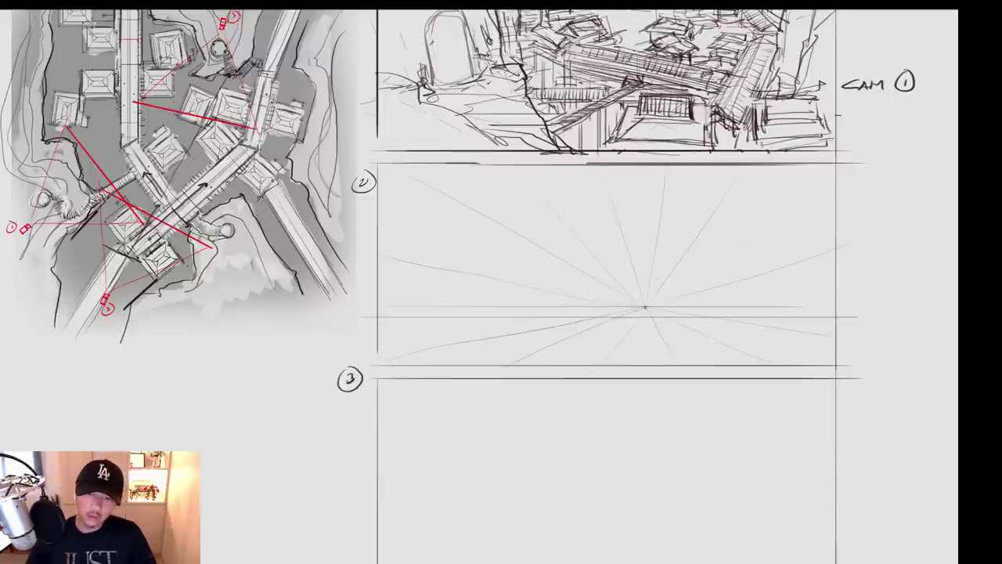
Place a short vertical mark beside the vanishing point and draw a jagged cliff wall along the second frame's right side
drag(655, 285, 654, 311)
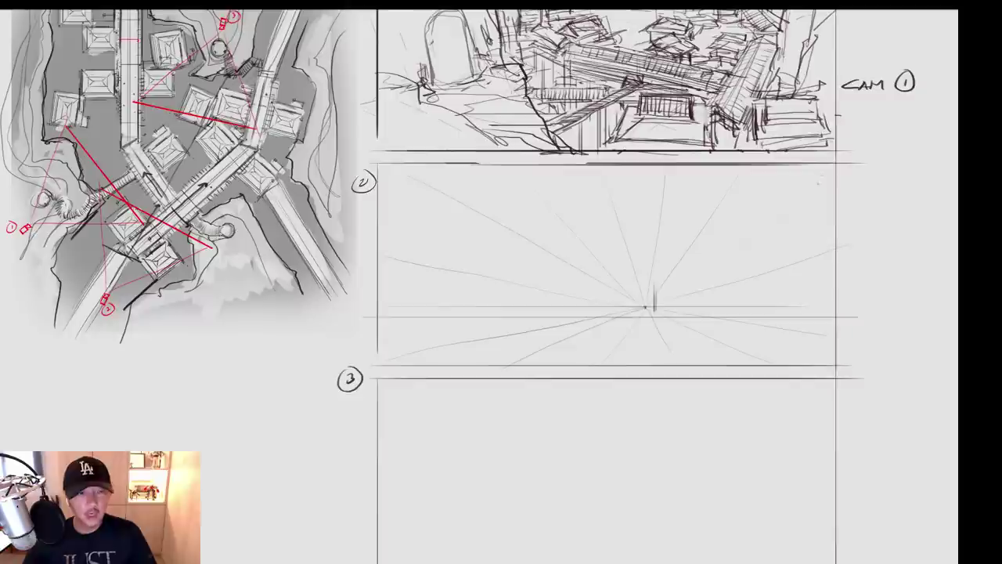
drag(818, 164, 785, 353)
drag(790, 299, 780, 368)
drag(798, 254, 777, 360)
drag(787, 274, 776, 363)
mouse_move(800, 249)
mouse_down()
mouse_move(828, 166)
mouse_move(818, 204)
mouse_up()
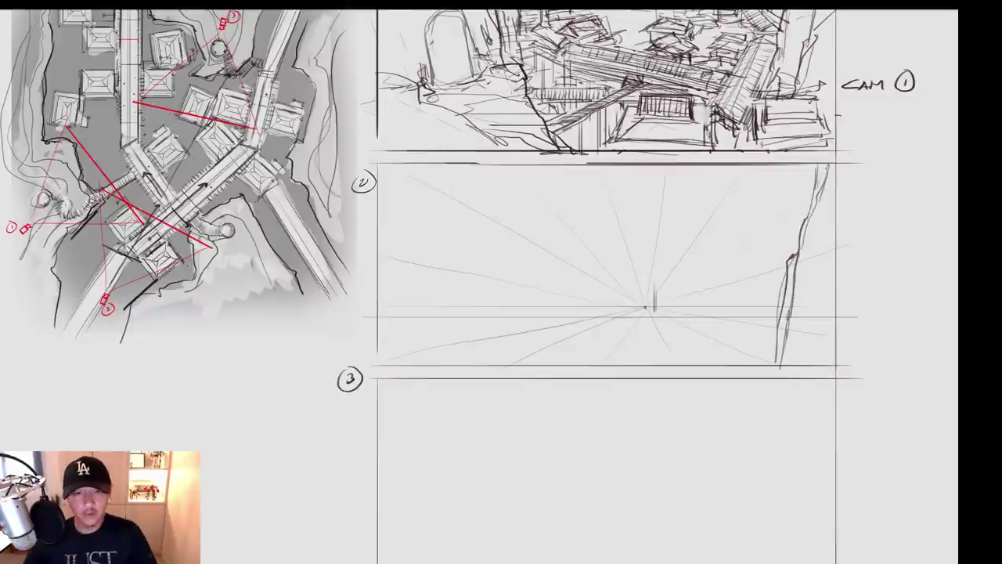
Draw the stepped cliff wall descending along the left side of the second frame
mouse_move(382, 192)
mouse_down()
mouse_move(451, 239)
mouse_move(460, 277)
mouse_move(379, 192)
mouse_move(465, 235)
mouse_move(518, 358)
mouse_up()
drag(498, 310, 522, 361)
drag(485, 296, 490, 354)
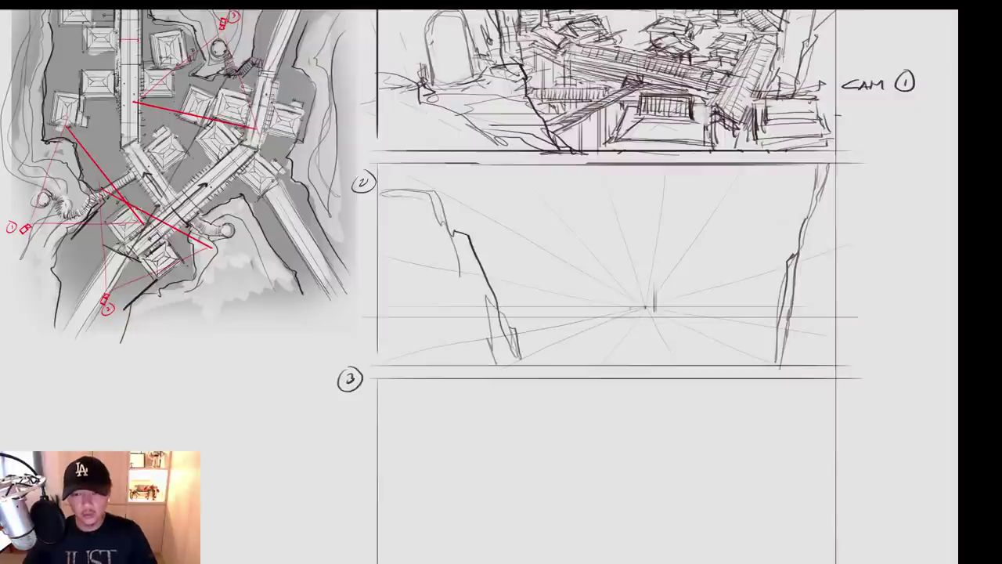
Outline a raised walkway widening from the vanishing point toward the bottom edge of the second frame
mouse_move(620, 326)
mouse_down()
mouse_move(653, 326)
mouse_move(586, 362)
mouse_up()
drag(634, 321, 559, 379)
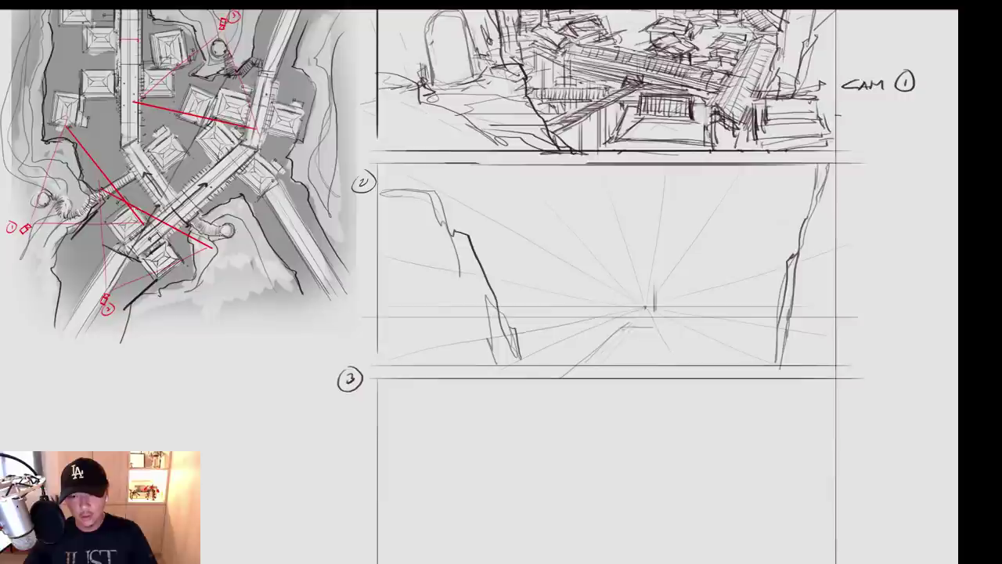
drag(648, 330, 662, 362)
drag(653, 334, 663, 364)
mouse_move(626, 323)
mouse_down()
mouse_move(580, 366)
mouse_move(657, 326)
mouse_up()
drag(656, 326, 673, 368)
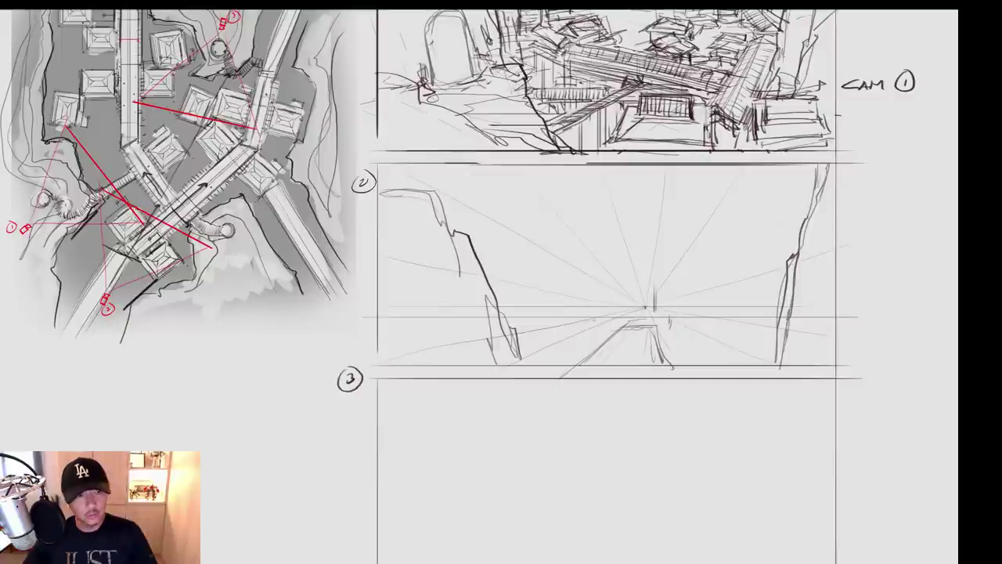
Sketch a tiered-roof building left of the vanishing point, extend the horizon line beyond the frame and label it with a circled H
drag(589, 314, 620, 309)
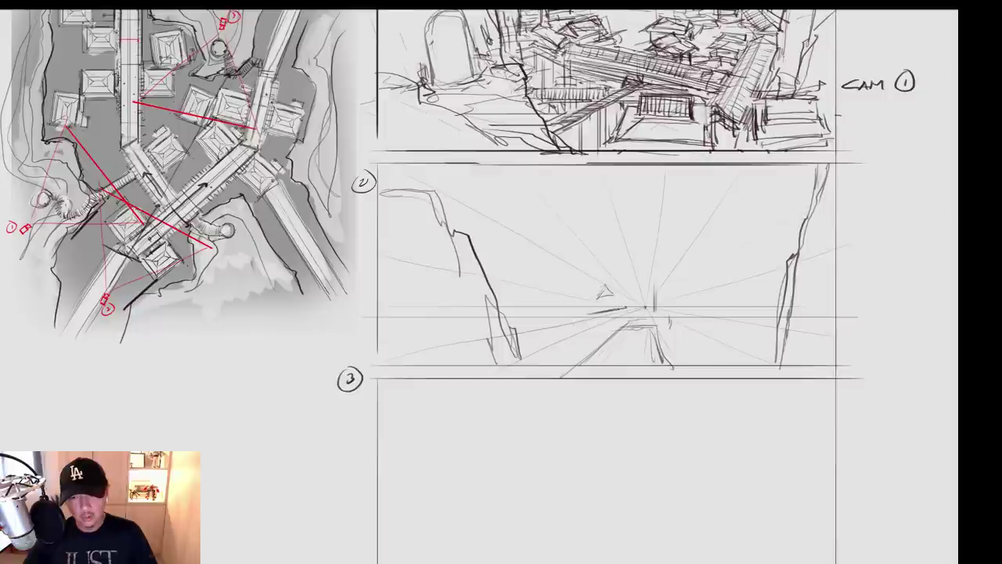
mouse_move(588, 284)
mouse_down()
mouse_move(606, 285)
mouse_move(361, 307)
mouse_move(905, 308)
mouse_move(877, 297)
mouse_up()
drag(874, 279, 870, 281)
mouse_move(597, 288)
mouse_down()
mouse_move(625, 296)
mouse_move(559, 301)
mouse_move(609, 299)
mouse_move(611, 318)
mouse_move(563, 317)
mouse_move(617, 310)
mouse_move(617, 321)
mouse_move(597, 324)
mouse_move(562, 297)
mouse_move(606, 295)
mouse_up()
key(ctrl+z)
mouse_move(575, 290)
mouse_down()
mouse_move(541, 304)
mouse_move(555, 305)
mouse_up()
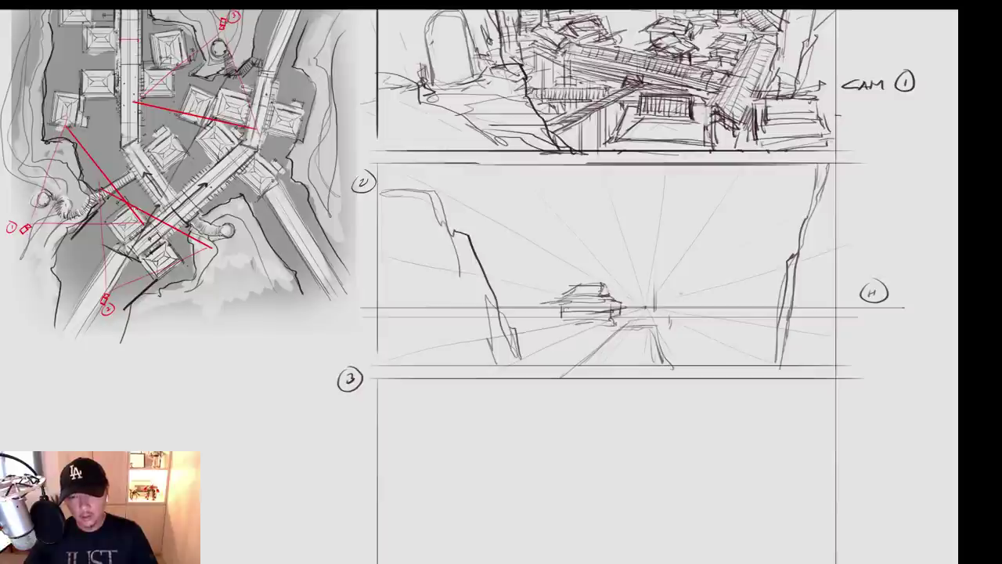
Sketch a matching tiered-roof building right of the vanishing point in the second frame
drag(698, 287, 714, 284)
mouse_move(681, 286)
mouse_down()
mouse_move(683, 298)
mouse_move(700, 296)
mouse_up()
mouse_move(689, 294)
mouse_down()
mouse_move(730, 289)
mouse_move(671, 299)
mouse_move(743, 296)
mouse_move(678, 317)
mouse_up()
mouse_move(674, 311)
mouse_down()
mouse_move(673, 325)
mouse_move(738, 322)
mouse_up()
drag(686, 321, 731, 313)
mouse_move(671, 313)
mouse_down()
mouse_move(742, 312)
mouse_move(736, 325)
mouse_up()
Add converging edge lines and cross planks to the central walkway running to the vanishing point
mouse_move(661, 324)
mouse_down()
mouse_move(691, 324)
mouse_move(656, 318)
mouse_move(585, 371)
mouse_up()
mouse_move(645, 310)
mouse_down()
mouse_move(579, 372)
mouse_move(600, 329)
mouse_move(661, 323)
mouse_move(544, 365)
mouse_up()
drag(575, 320, 601, 322)
mouse_move(590, 324)
mouse_down()
mouse_move(629, 316)
mouse_move(663, 326)
mouse_move(646, 324)
mouse_up()
drag(631, 321, 664, 335)
drag(647, 325, 663, 347)
mouse_move(622, 329)
mouse_down()
mouse_move(667, 353)
mouse_move(653, 362)
mouse_up()
drag(603, 352, 633, 370)
mouse_move(596, 360)
mouse_down()
mouse_move(617, 370)
mouse_move(605, 368)
mouse_up()
drag(610, 333, 566, 368)
mouse_move(629, 321)
mouse_down()
mouse_move(572, 357)
mouse_move(610, 326)
mouse_move(659, 314)
mouse_up()
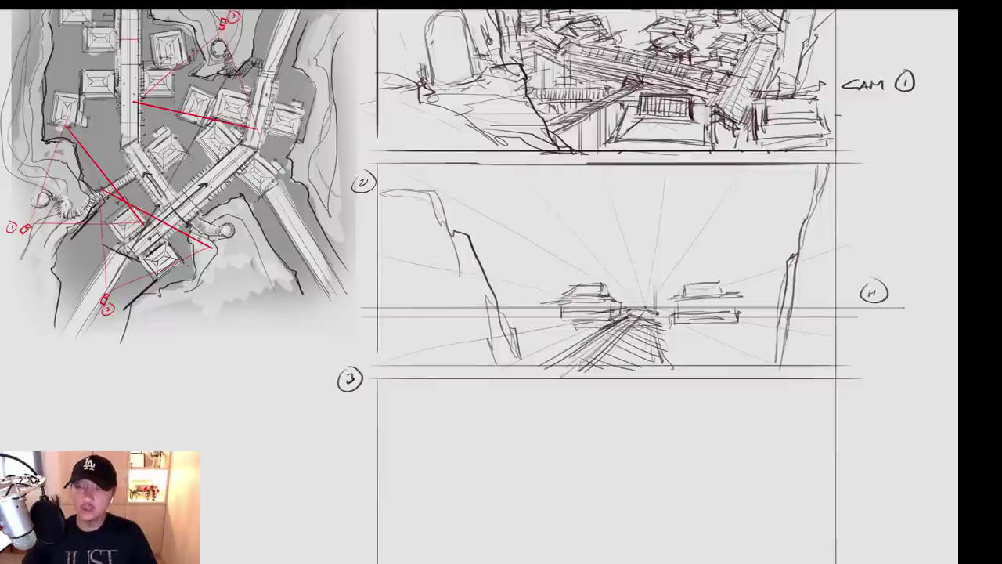
Add lower edges and support posts beneath the two buildings and rough in more distant rooftops along the horizon
mouse_move(694, 284)
mouse_down()
mouse_move(721, 287)
mouse_move(669, 305)
mouse_move(667, 321)
mouse_move(729, 326)
mouse_move(670, 331)
mouse_up()
mouse_move(736, 330)
mouse_down()
mouse_move(680, 335)
mouse_move(688, 363)
mouse_up()
drag(734, 339, 733, 362)
drag(667, 338, 689, 336)
drag(601, 327, 531, 358)
drag(595, 329, 534, 356)
drag(552, 328, 582, 329)
drag(635, 305, 756, 296)
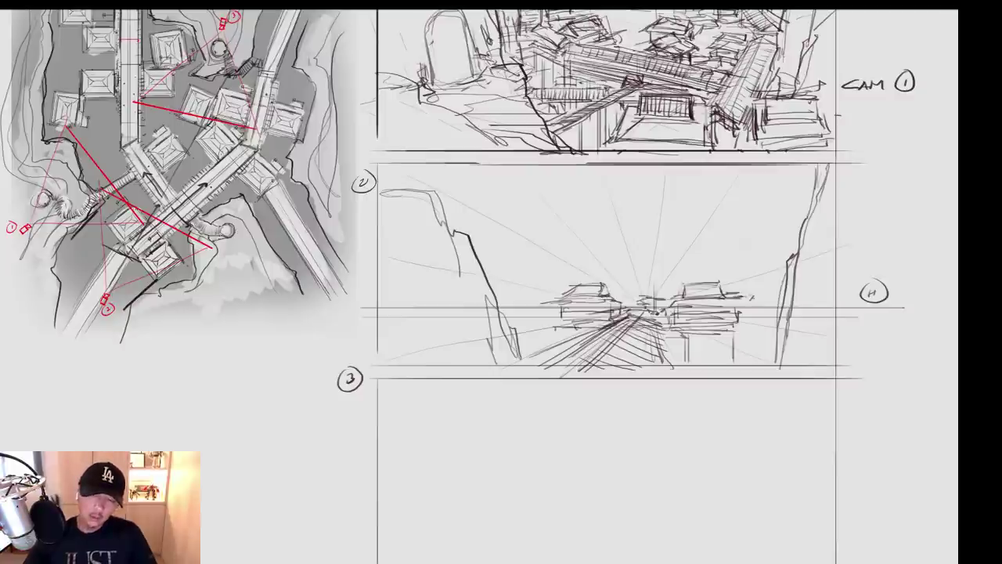
drag(506, 300, 546, 292)
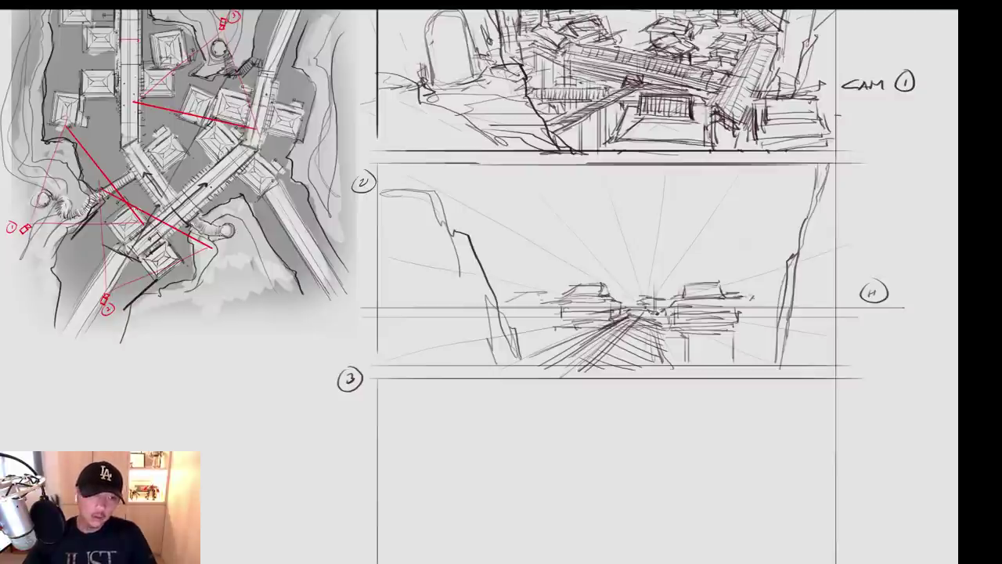
mouse_move(712, 254)
mouse_down()
mouse_move(695, 334)
mouse_move(695, 258)
mouse_up()
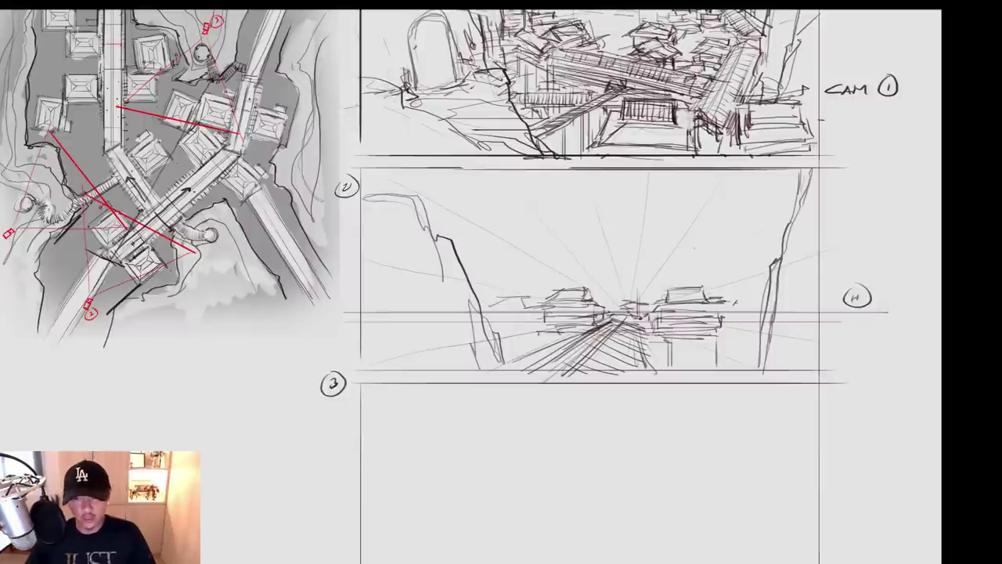
drag(656, 252, 717, 264)
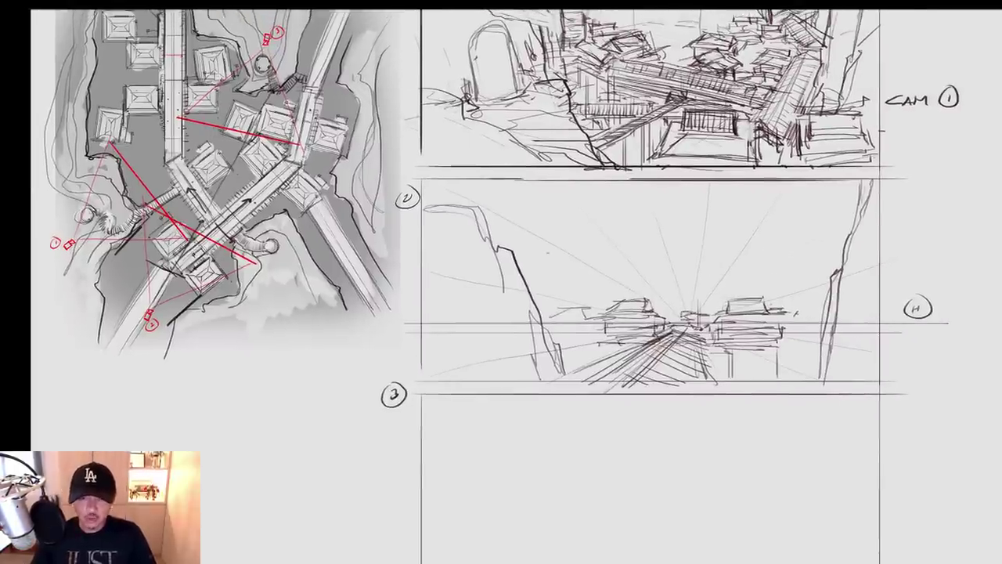
drag(508, 208, 630, 333)
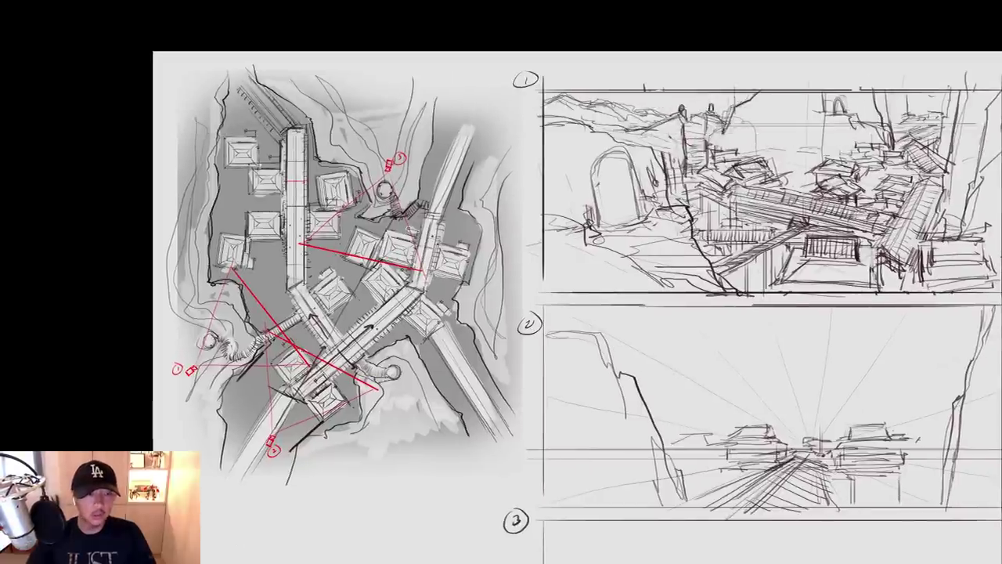
mouse_move(299, 120)
mouse_down()
mouse_move(301, 302)
mouse_move(338, 373)
mouse_up()
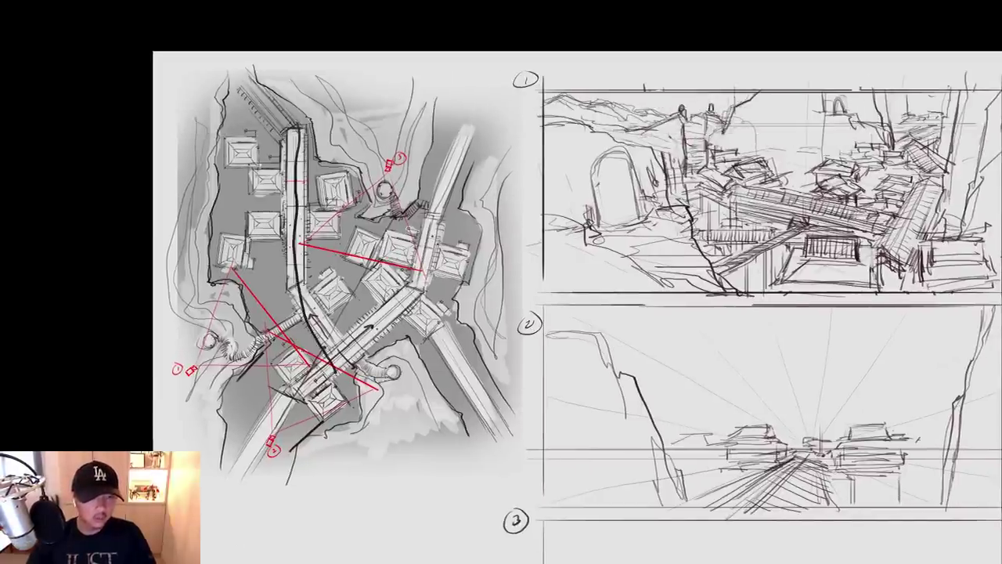
scroll(305, 167, up, 3)
key(ctrl+z)
drag(308, 123, 399, 80)
mouse_move(381, 42)
mouse_down()
mouse_move(371, 186)
mouse_move(492, 492)
mouse_move(408, 72)
mouse_up()
key(ctrl+z)
key(ctrl+z)
scroll(528, 152, down, 3)
Draw a hatched covered walkway in the second frame, sloping down from the left cliff toward the left building
mouse_move(842, 280)
mouse_down()
mouse_move(581, 235)
mouse_move(622, 191)
mouse_up()
scroll(581, 235, up, 1)
scroll(540, 226, up, 2)
scroll(622, 191, down, 4)
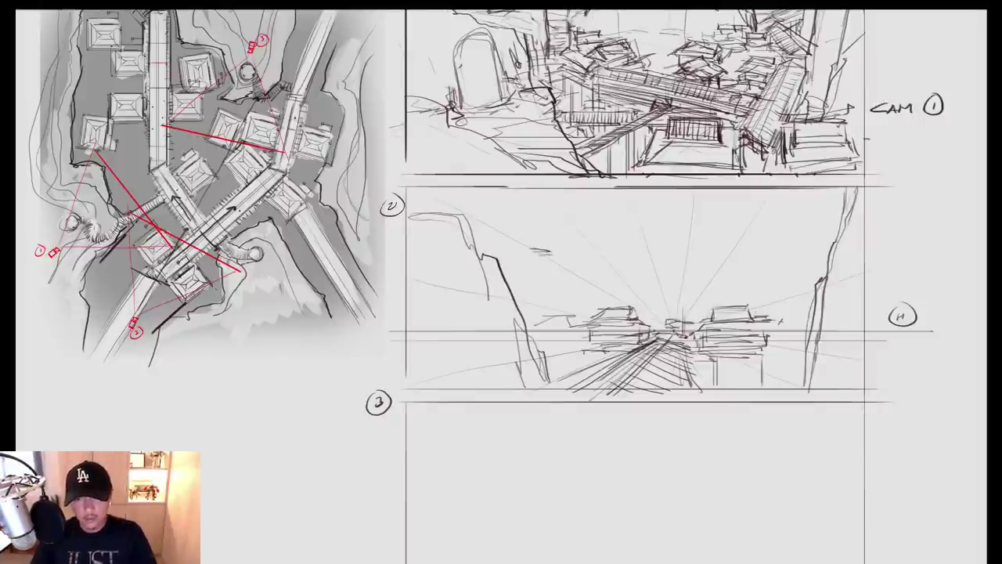
drag(537, 251, 595, 279)
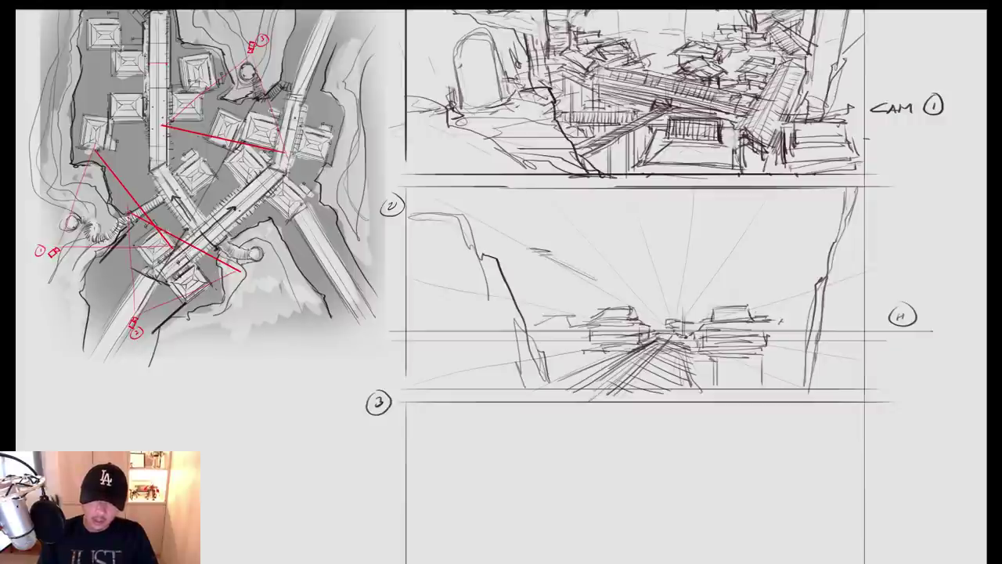
key(ctrl+z)
key(ctrl+z)
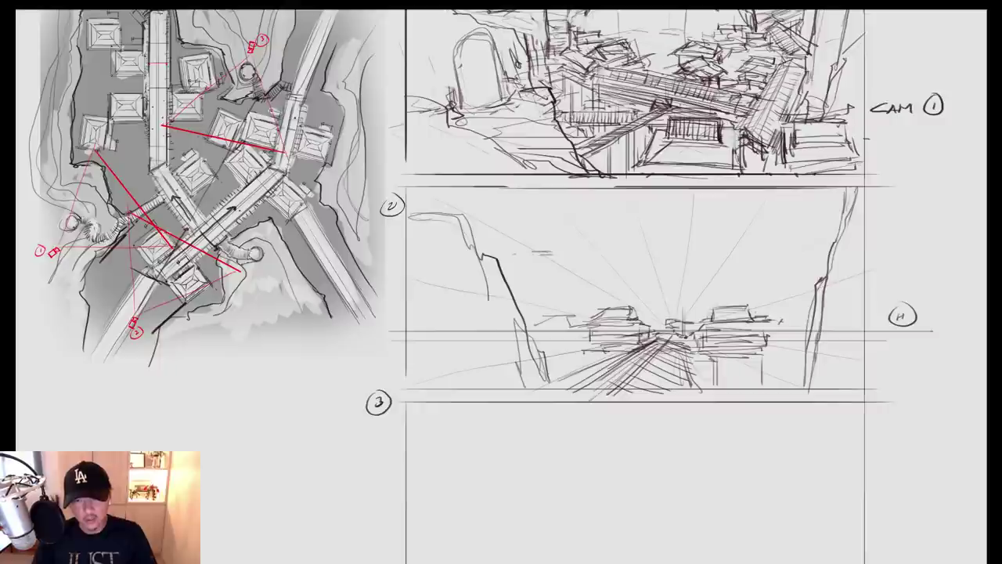
drag(524, 252, 574, 252)
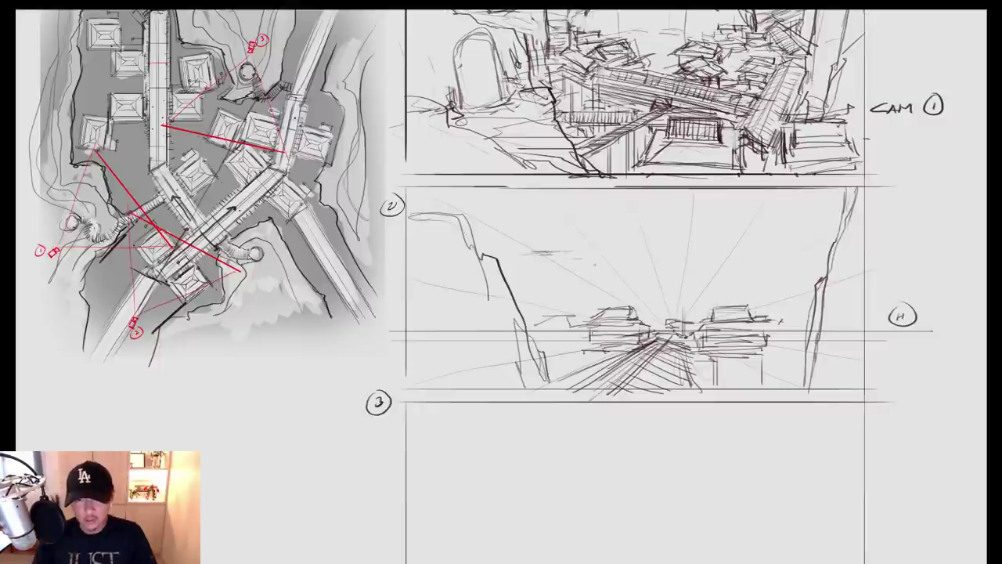
drag(588, 276, 639, 303)
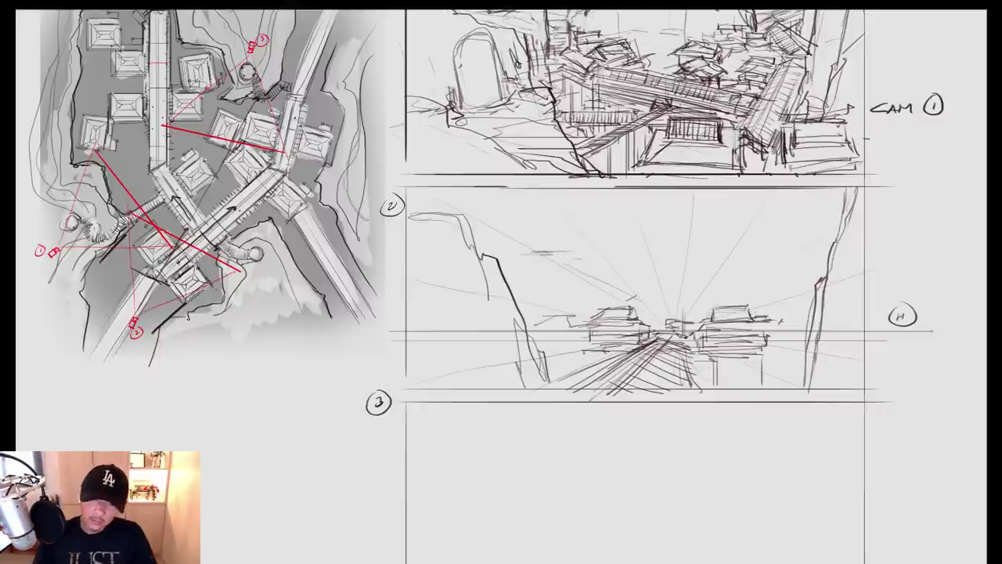
mouse_move(559, 266)
mouse_down()
mouse_move(639, 301)
mouse_move(612, 289)
mouse_up()
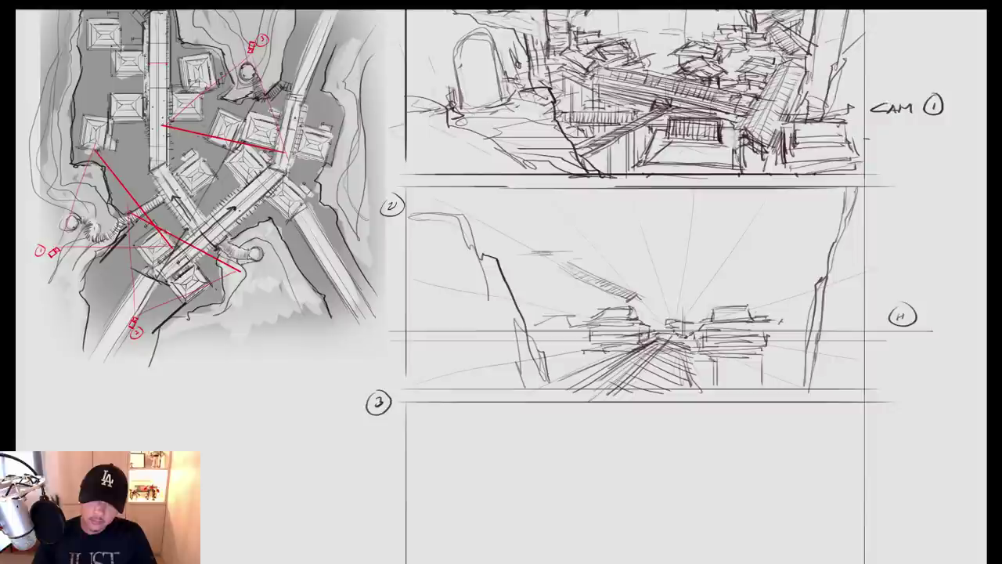
drag(567, 263, 576, 271)
mouse_move(553, 261)
mouse_down()
mouse_move(629, 304)
mouse_move(640, 299)
mouse_up()
drag(639, 298, 639, 313)
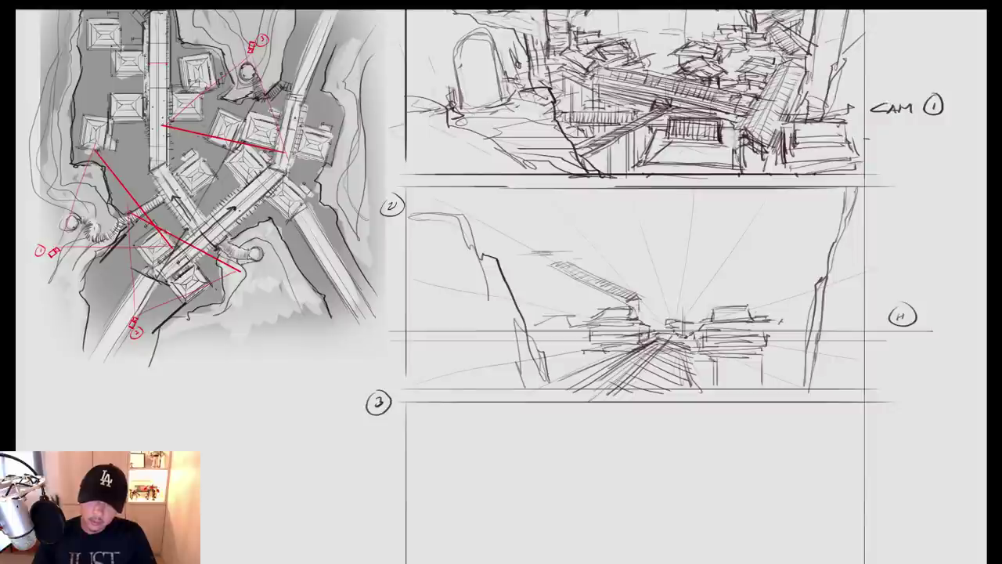
Draw the underside and vertical support posts of the sloping walkway, and a small boxy structure at its lower end
drag(575, 285, 604, 301)
drag(551, 275, 625, 309)
drag(552, 276, 621, 309)
mouse_move(521, 263)
mouse_down()
mouse_move(575, 255)
mouse_move(619, 305)
mouse_move(570, 337)
mouse_up()
mouse_move(573, 292)
mouse_down()
mouse_move(573, 332)
mouse_move(585, 329)
mouse_up()
drag(584, 351, 584, 370)
drag(587, 301, 587, 336)
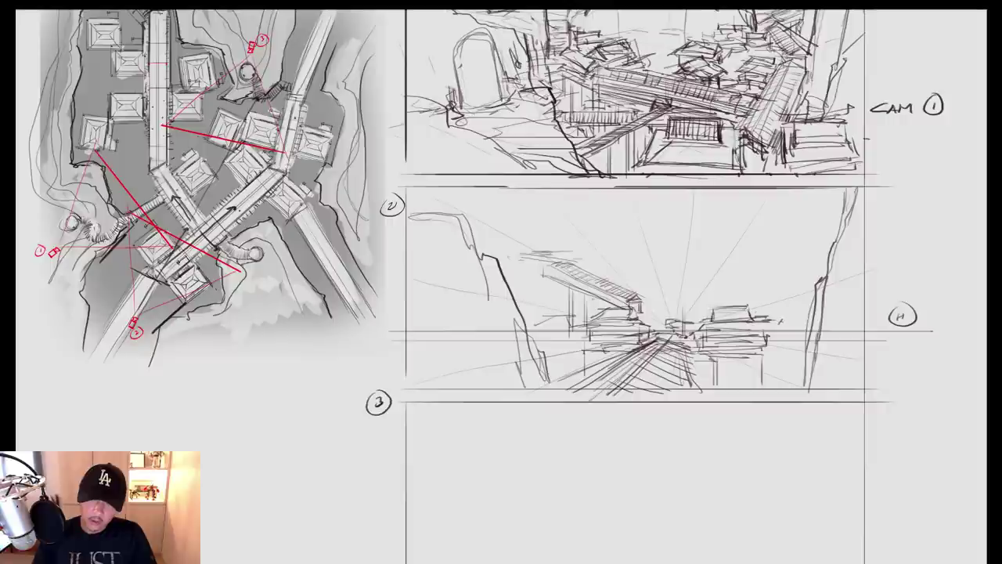
drag(631, 306, 652, 302)
mouse_move(637, 296)
mouse_down()
mouse_move(663, 300)
mouse_move(659, 325)
mouse_move(647, 318)
mouse_up()
Sketch layered rooftops at the sloping walkway's upper end and a hut beside the left cliff, with support posts below
drag(548, 258, 700, 378)
mouse_move(316, 119)
mouse_down()
mouse_move(268, 249)
mouse_move(387, 267)
mouse_move(314, 126)
mouse_up()
key(ctrl+z)
drag(719, 285, 597, 173)
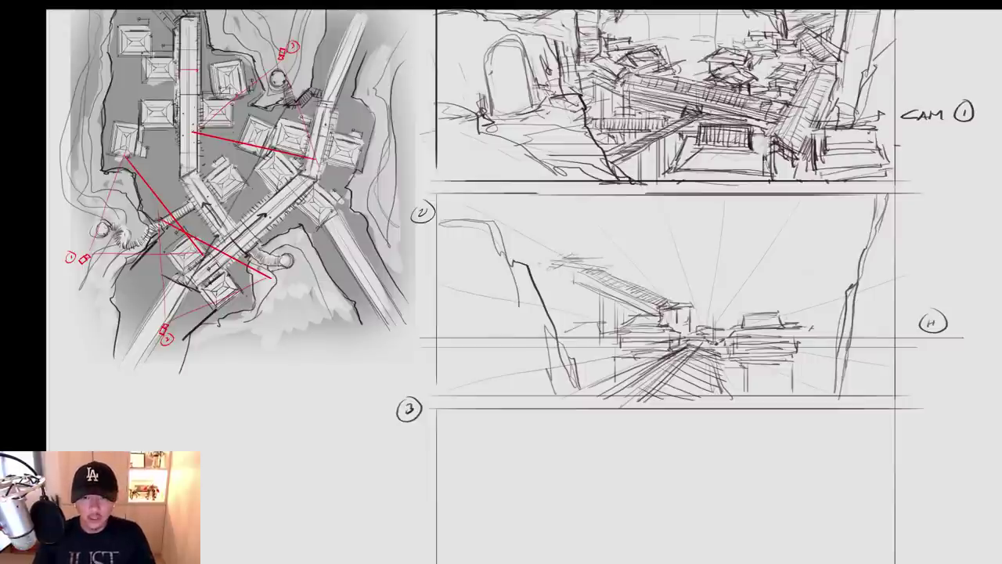
drag(564, 251, 589, 258)
drag(563, 256, 592, 252)
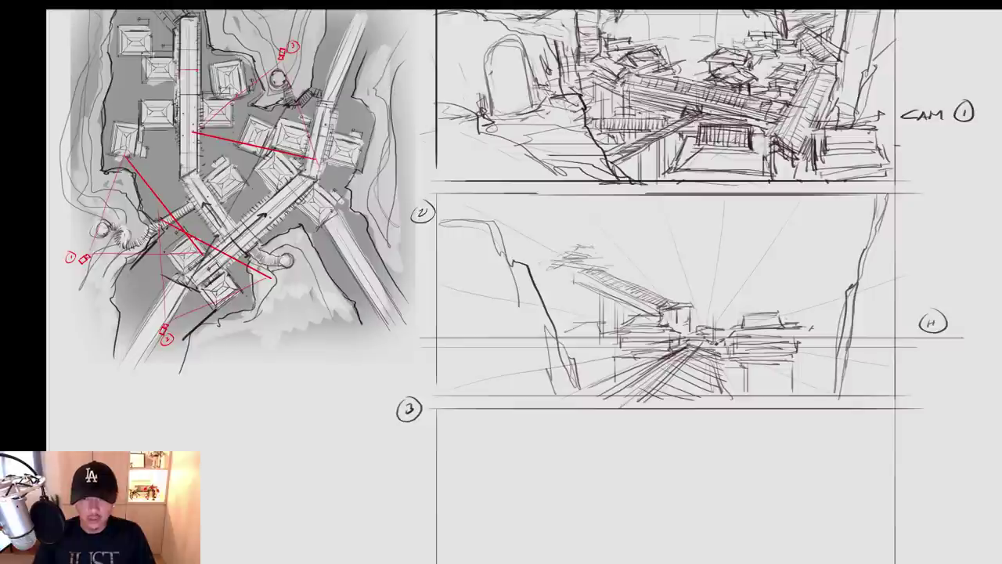
drag(529, 246, 549, 244)
mouse_move(532, 243)
mouse_down()
mouse_move(523, 249)
mouse_move(550, 243)
mouse_up()
mouse_move(549, 244)
mouse_down()
mouse_move(558, 285)
mouse_move(601, 296)
mouse_move(592, 354)
mouse_up()
drag(592, 297, 594, 384)
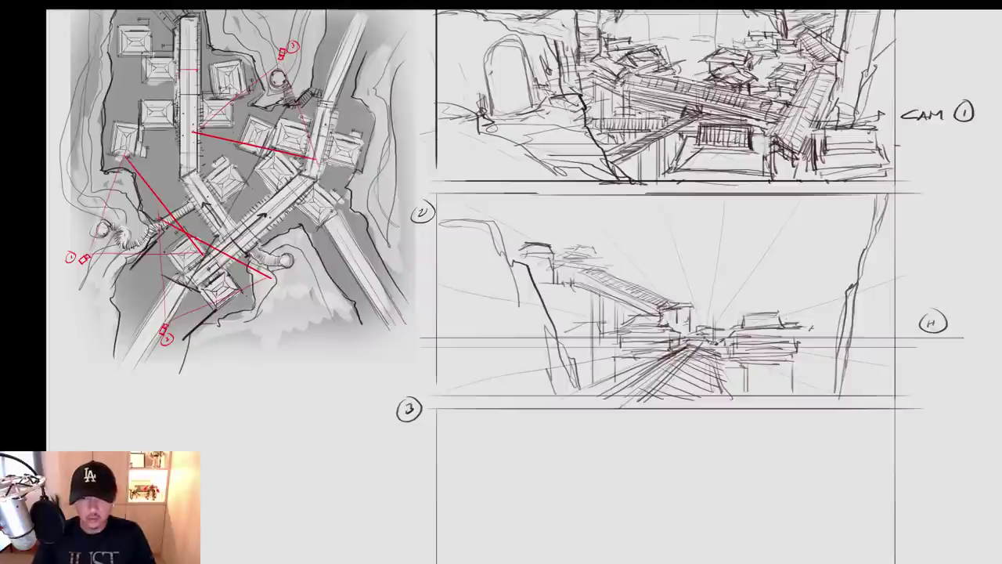
Add long, shallow perspective guide lines across the upper middle of the second frame
drag(526, 246, 727, 204)
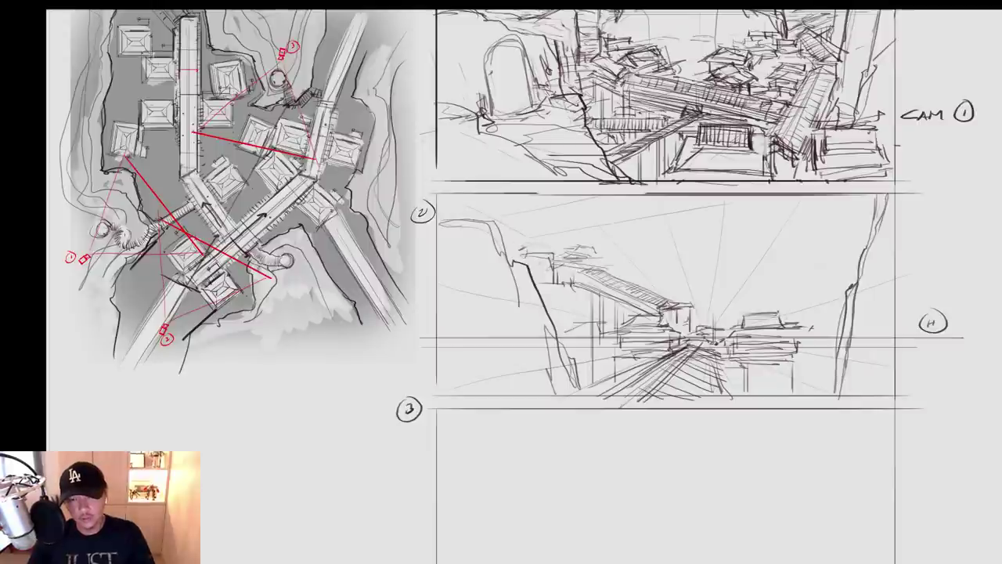
drag(614, 258, 747, 243)
drag(658, 289, 751, 284)
Redraw the hut beside the left cliff with a pitched roof and extend its supports down the cliff
drag(532, 238, 552, 234)
mouse_move(531, 237)
mouse_down()
mouse_move(521, 250)
mouse_move(539, 246)
mouse_up()
mouse_move(536, 243)
mouse_down()
mouse_move(561, 251)
mouse_move(546, 244)
mouse_move(532, 252)
mouse_up()
mouse_move(531, 251)
mouse_down()
mouse_move(603, 258)
mouse_move(564, 275)
mouse_move(575, 288)
mouse_up()
mouse_move(562, 292)
mouse_down()
mouse_move(563, 343)
mouse_move(580, 385)
mouse_up()
Reinforce the sloping walkway's edge lines and add a small upper roof above the right building
drag(603, 328, 538, 311)
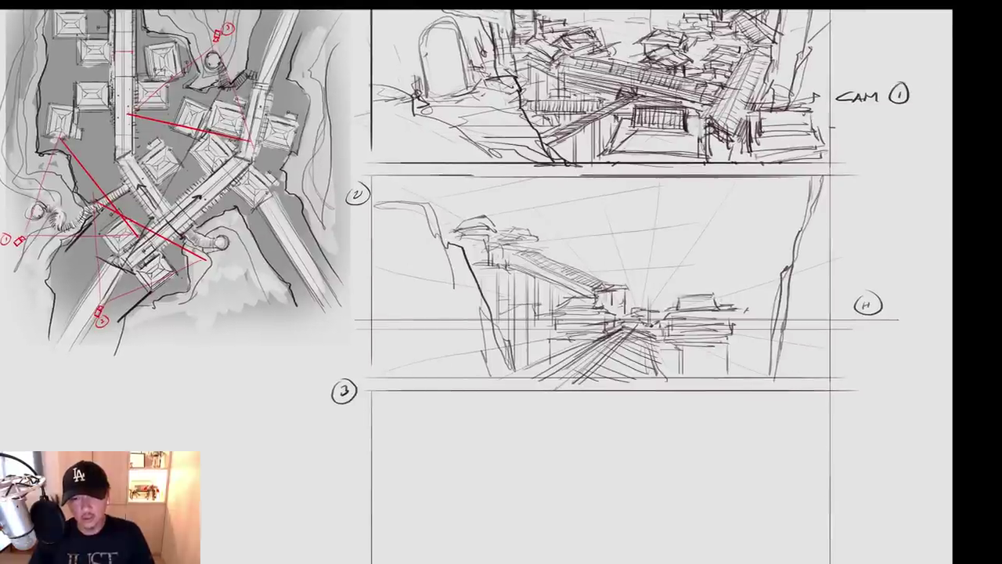
drag(536, 261, 601, 285)
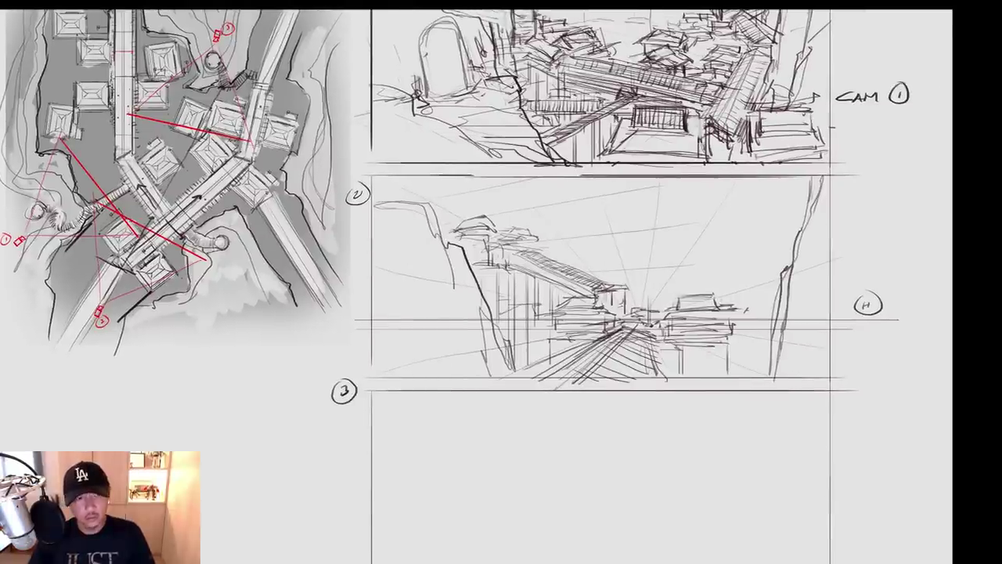
drag(552, 264, 612, 285)
drag(603, 314, 578, 318)
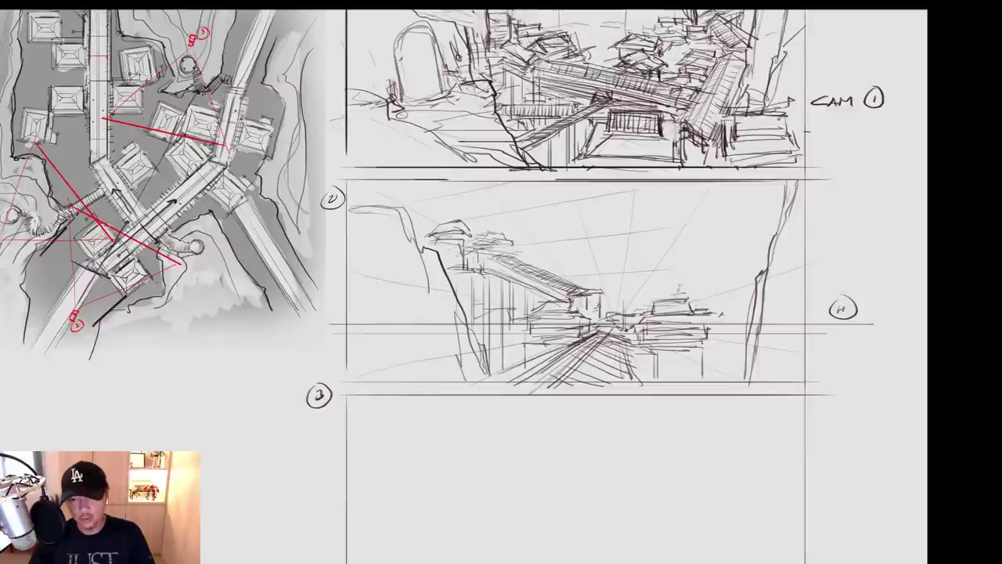
drag(677, 285, 705, 282)
Draw a tall rock tower rising behind the village at the center of the second frame
mouse_move(576, 284)
mouse_down()
mouse_move(589, 319)
mouse_move(571, 305)
mouse_move(583, 299)
mouse_move(586, 328)
mouse_up()
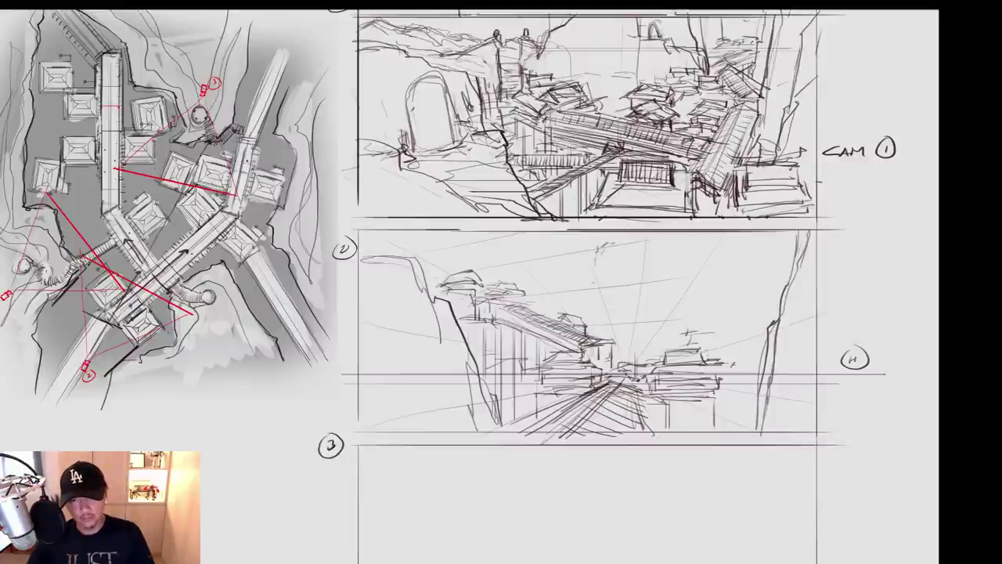
drag(594, 263, 587, 321)
key(ctrl+z)
key(ctrl+z)
mouse_move(603, 235)
mouse_down()
mouse_move(597, 255)
mouse_move(623, 241)
mouse_move(638, 326)
mouse_move(593, 271)
mouse_move(582, 319)
mouse_up()
key(ctrl+z)
drag(588, 284, 578, 325)
drag(596, 261, 587, 284)
drag(631, 253, 648, 360)
Draw layered cliff walls descending behind the right building, inside the existing right cliff
drag(741, 294, 718, 421)
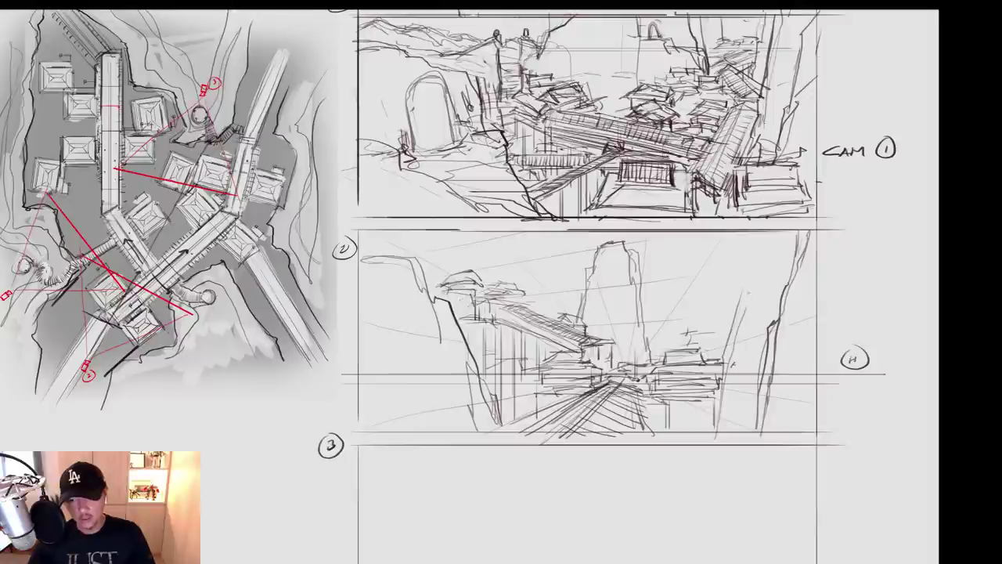
drag(755, 247, 746, 309)
drag(756, 230, 725, 350)
drag(729, 333, 712, 358)
drag(715, 344, 709, 363)
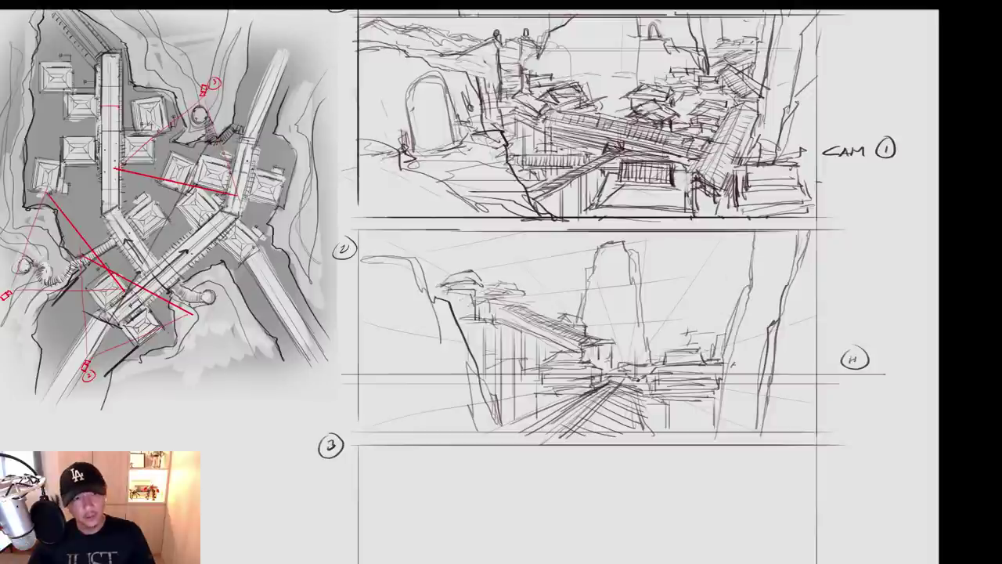
drag(753, 242, 733, 255)
drag(733, 252, 721, 287)
drag(730, 251, 712, 354)
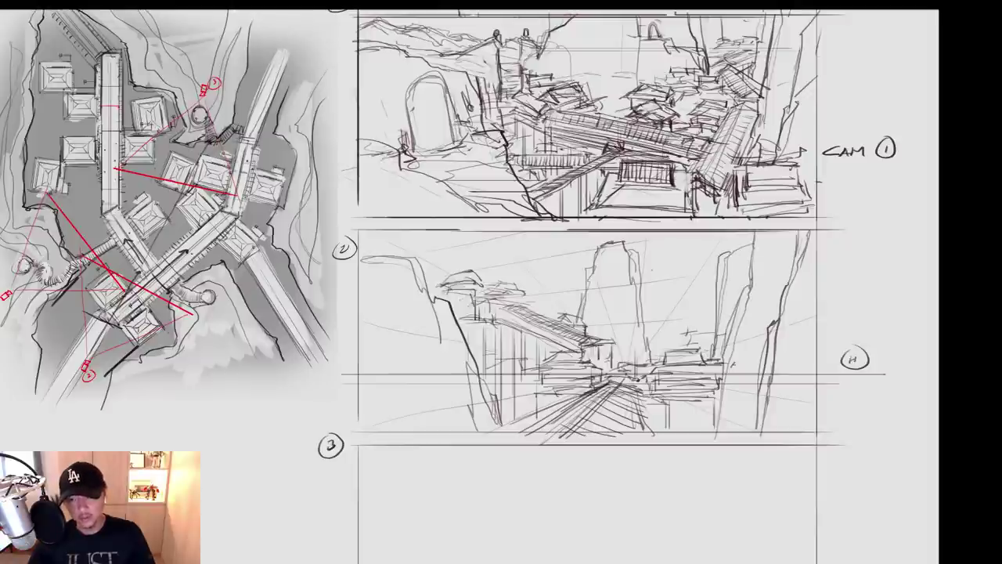
Add a second rock mass beside the central tower, and extra cliff and rooftop lines above the right building
drag(677, 260, 678, 346)
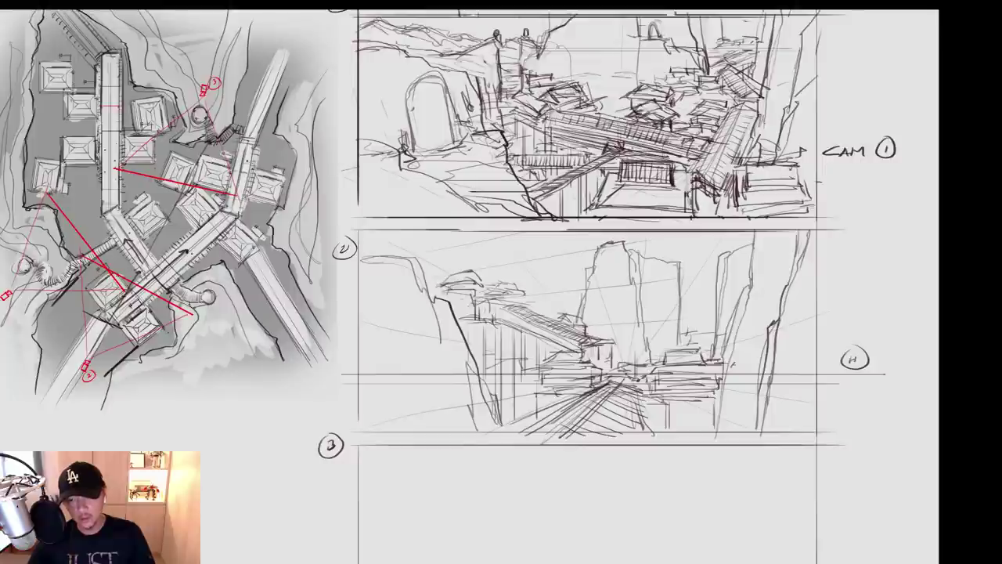
mouse_move(666, 232)
mouse_down()
mouse_move(679, 274)
mouse_move(678, 344)
mouse_up()
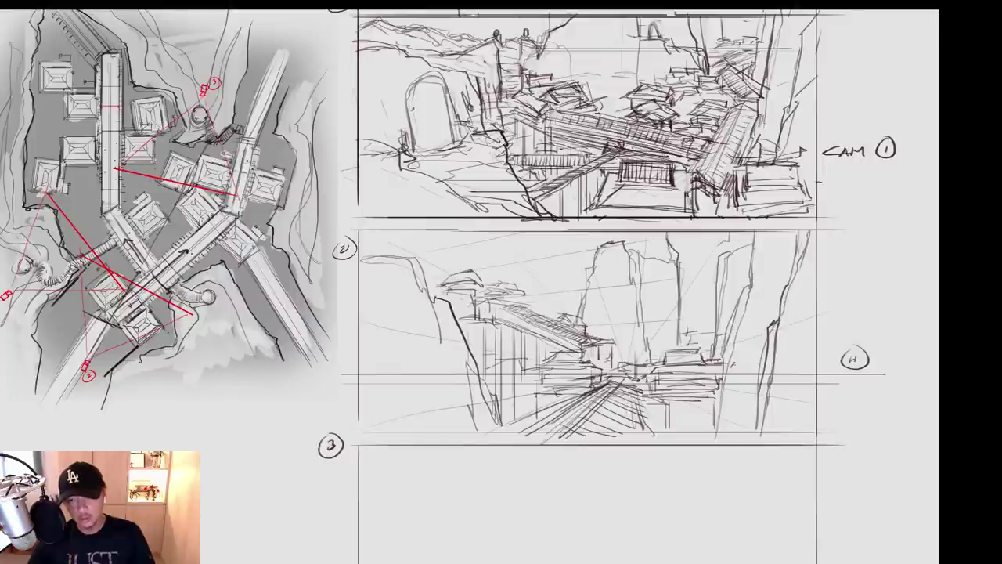
drag(716, 263, 711, 338)
drag(692, 349, 711, 343)
mouse_move(686, 335)
mouse_down()
mouse_move(711, 334)
mouse_move(671, 329)
mouse_move(699, 305)
mouse_up()
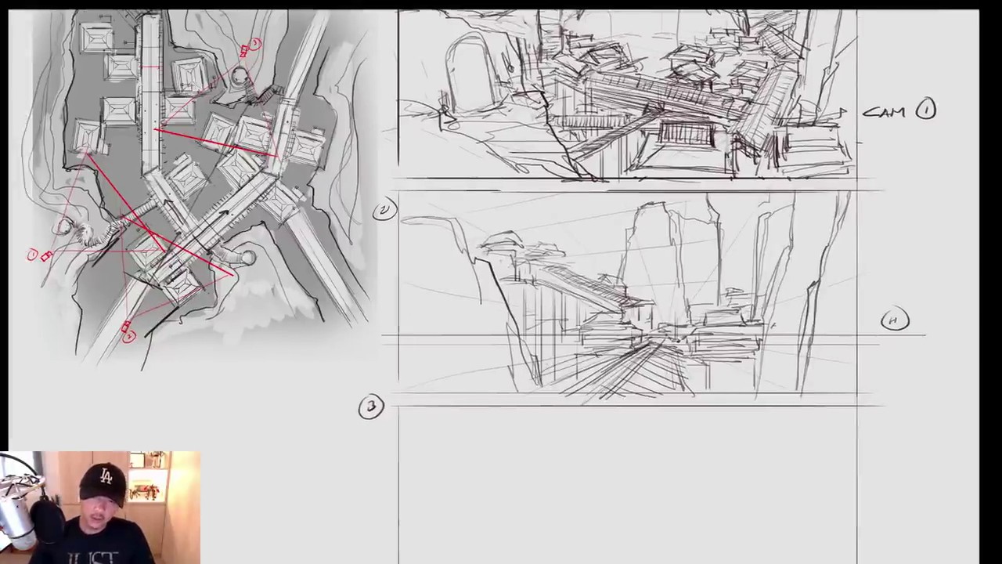
drag(680, 339, 701, 365)
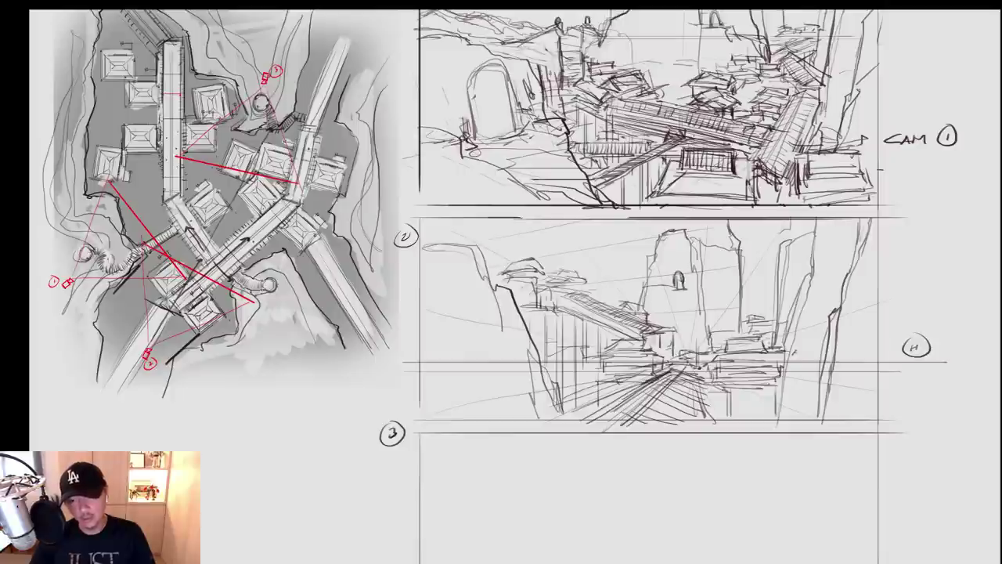
mouse_move(678, 290)
mouse_down()
mouse_move(695, 306)
mouse_move(703, 346)
mouse_up()
key(ctrl+z)
key(ctrl+z)
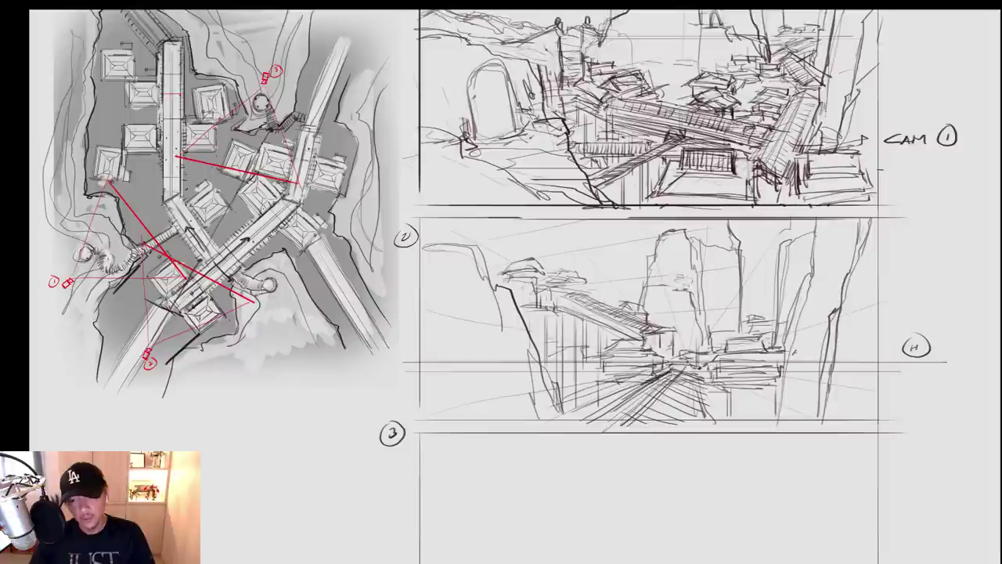
Add a small arched niche on the central rock tower and background rooftop and cliff lines above the sloping walkway
drag(687, 291, 700, 342)
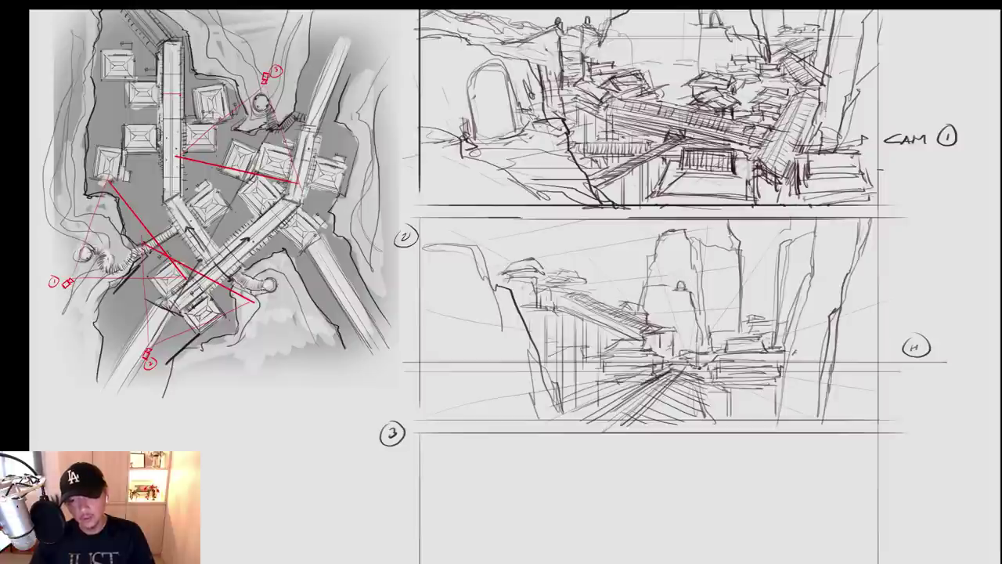
drag(643, 261, 648, 281)
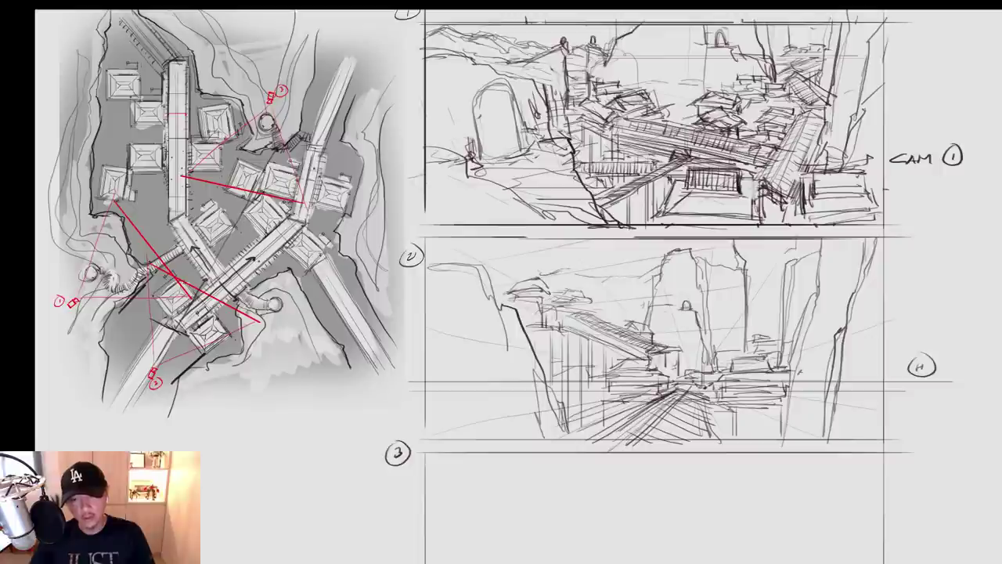
drag(585, 275, 591, 309)
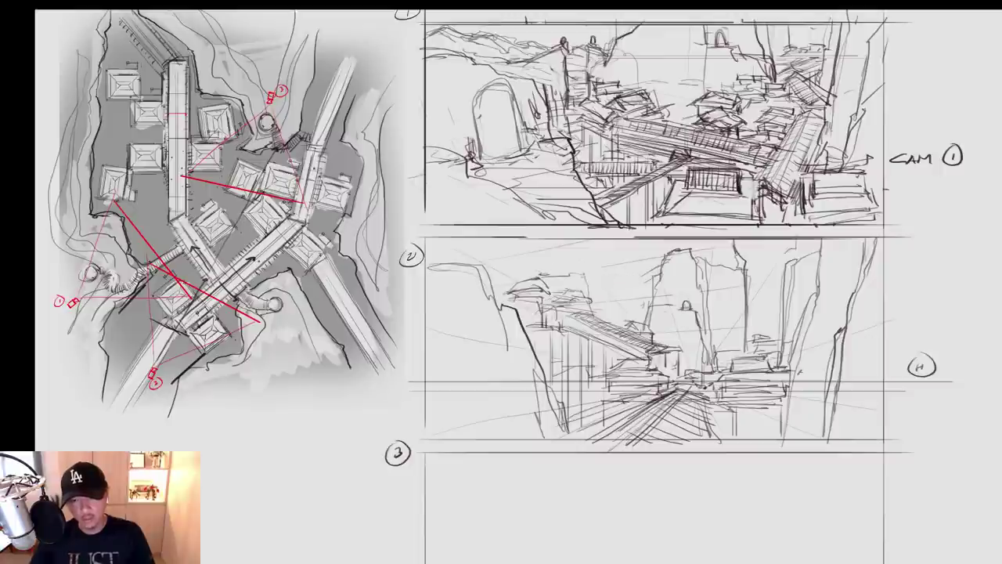
drag(535, 237, 541, 271)
Draw a tall arched opening in the left cliff of the second frame, with a jagged rock ledge beneath it
mouse_move(457, 245)
mouse_down()
mouse_move(457, 264)
mouse_move(487, 281)
mouse_move(492, 245)
mouse_up()
drag(496, 251, 497, 306)
mouse_move(489, 245)
mouse_down()
mouse_move(499, 252)
mouse_move(469, 296)
mouse_up()
scroll(472, 259, up, 3)
drag(518, 251, 520, 353)
scroll(533, 291, down, 3)
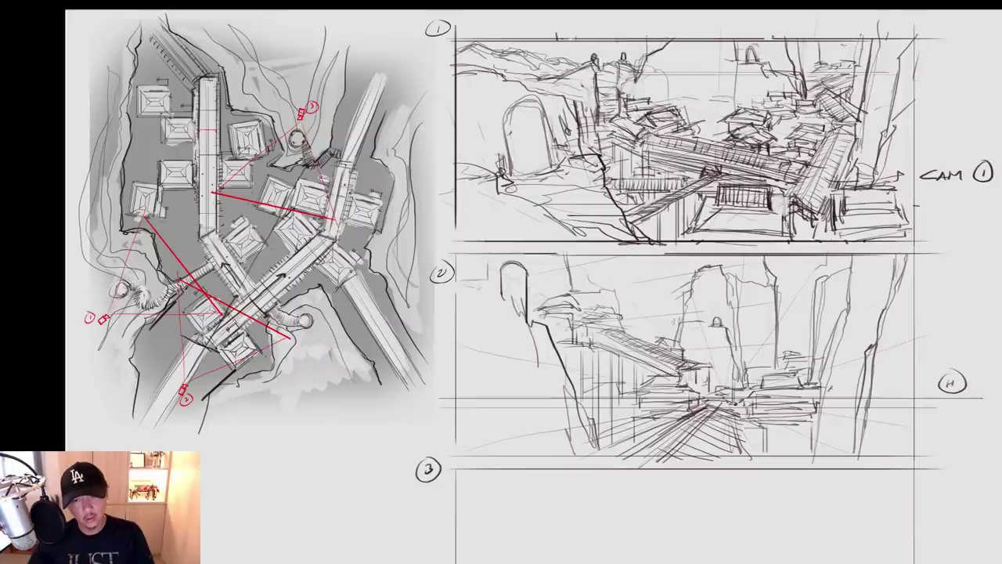
mouse_move(473, 288)
mouse_down()
mouse_move(531, 311)
mouse_move(524, 321)
mouse_move(572, 368)
mouse_up()
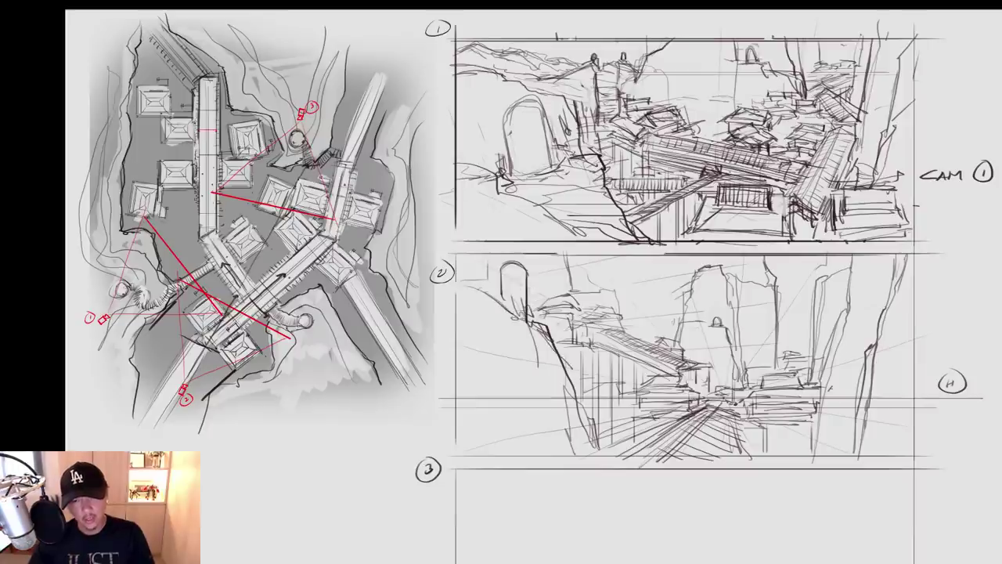
drag(525, 271, 531, 315)
mouse_move(495, 272)
mouse_down()
mouse_move(520, 262)
mouse_move(498, 296)
mouse_up()
mouse_move(503, 262)
mouse_down()
mouse_move(528, 280)
mouse_move(531, 312)
mouse_move(548, 325)
mouse_up()
Sketch a flight of stairs descending from the ledge below the arch, with side edges and hatched treads
drag(543, 332, 542, 316)
mouse_move(543, 313)
mouse_down()
mouse_move(556, 338)
mouse_move(485, 376)
mouse_up()
drag(520, 344, 498, 380)
drag(551, 329, 514, 396)
mouse_move(548, 331)
mouse_down()
mouse_move(515, 341)
mouse_move(490, 383)
mouse_move(526, 411)
mouse_up()
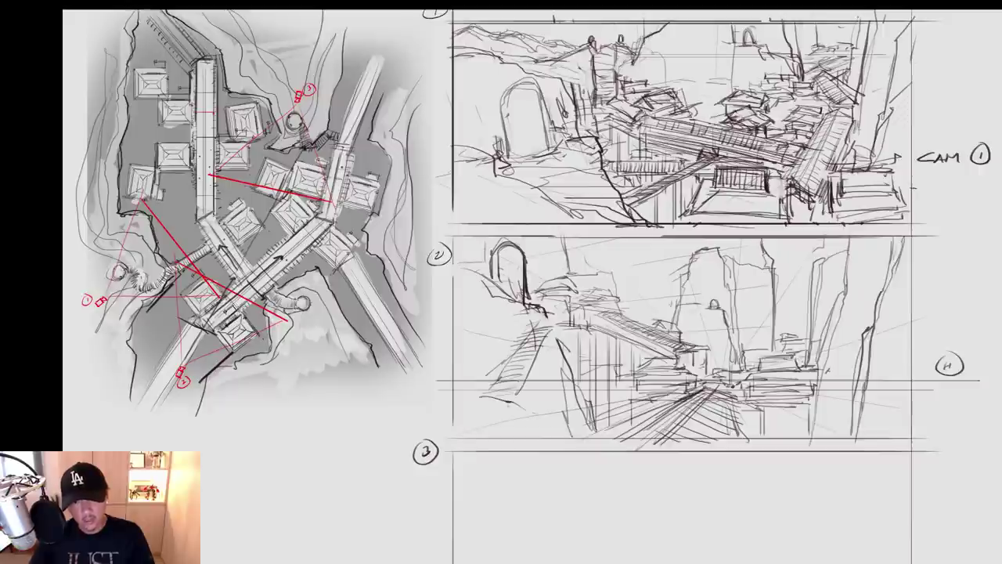
Draw the rocky ground edge at the foot of the stairs and darken the cliff edge beside the arch
drag(469, 396, 598, 423)
drag(532, 401, 610, 425)
drag(578, 424, 634, 435)
mouse_move(603, 423)
mouse_down()
mouse_move(633, 430)
mouse_move(654, 421)
mouse_move(583, 383)
mouse_up()
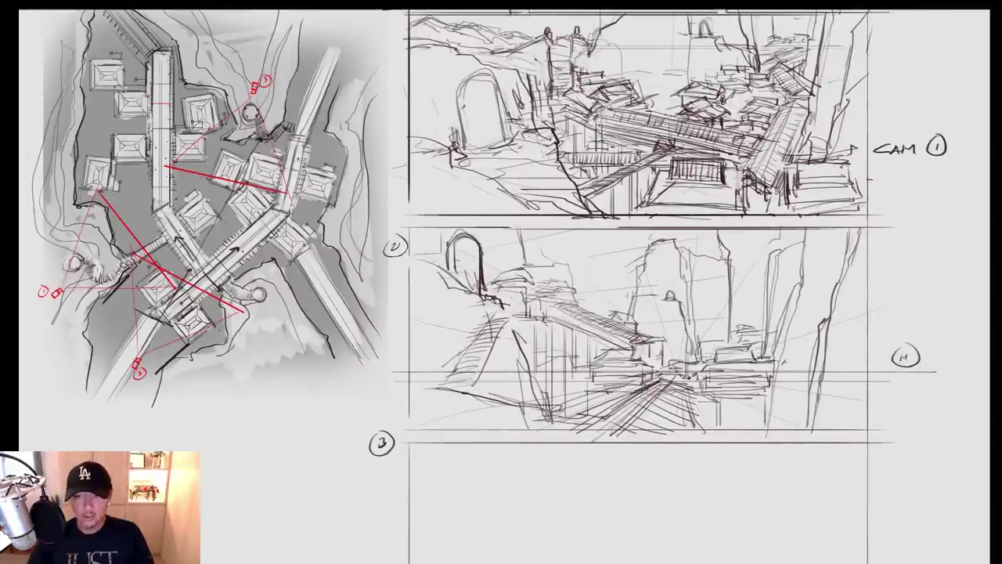
drag(519, 229, 526, 265)
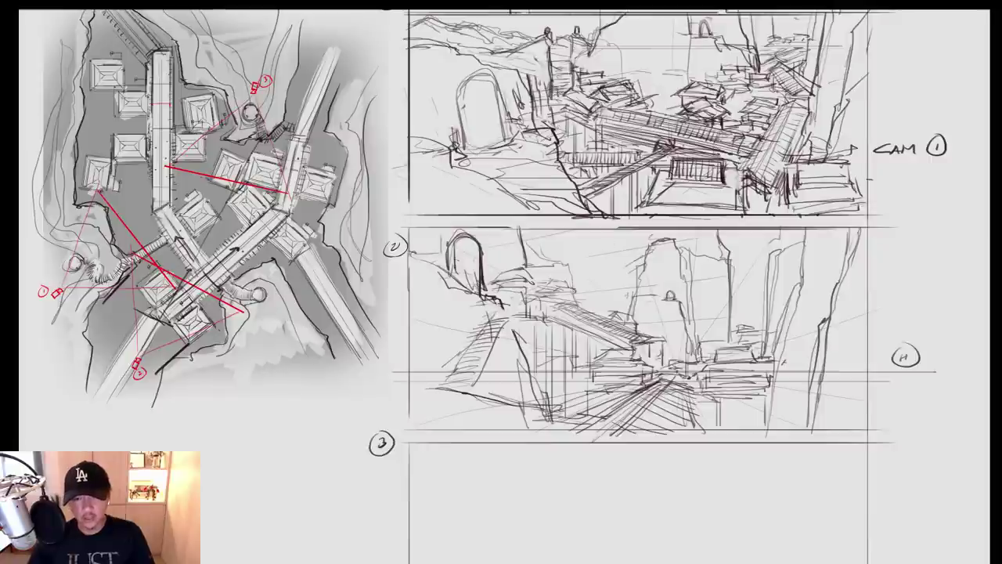
Add horizontal cross beams beneath the sloping walkway and support posts beneath the right building
drag(570, 317, 670, 365)
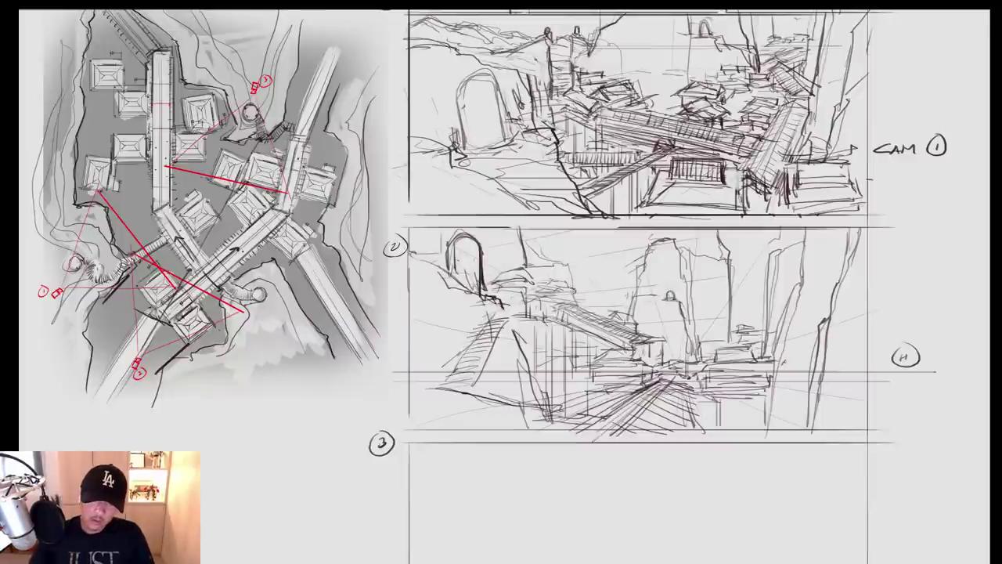
mouse_move(577, 354)
mouse_down()
mouse_move(607, 350)
mouse_move(588, 358)
mouse_up()
mouse_move(550, 358)
mouse_down()
mouse_move(594, 363)
mouse_move(601, 390)
mouse_up()
drag(562, 387, 582, 396)
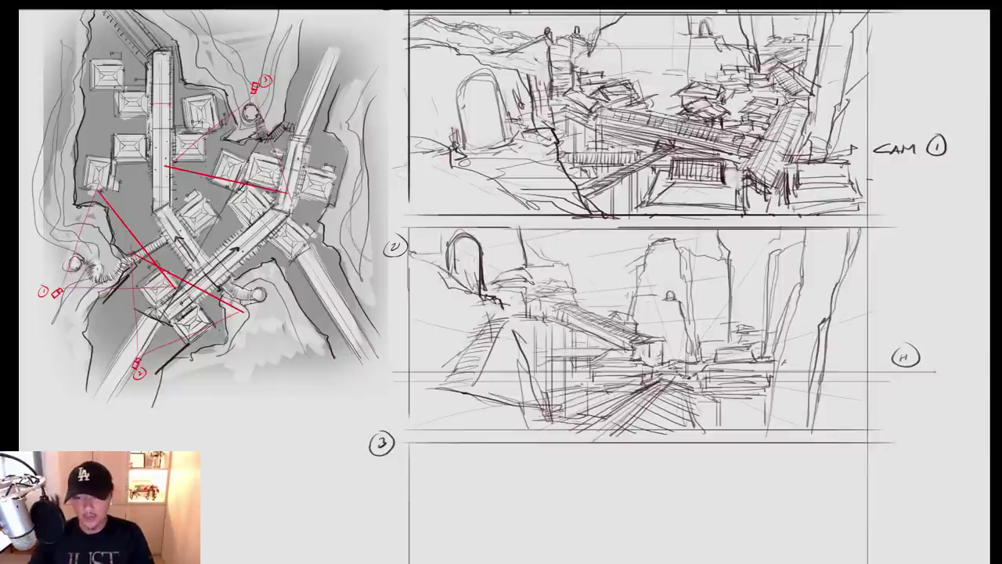
drag(708, 400, 757, 400)
drag(754, 401, 755, 429)
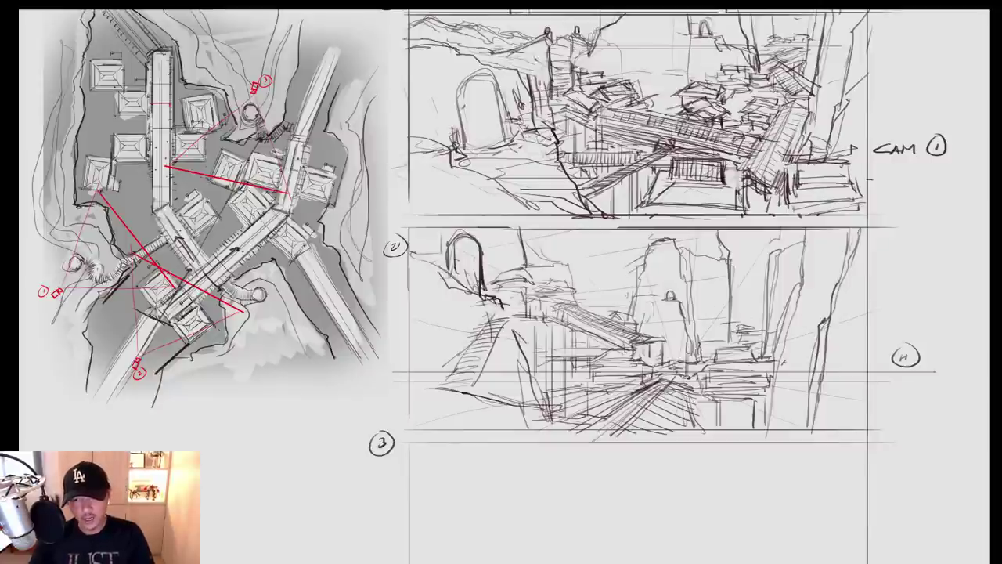
Draw two layered ridges of distant mountains between the left cliff and the central rock tower
scroll(584, 278, up, 3)
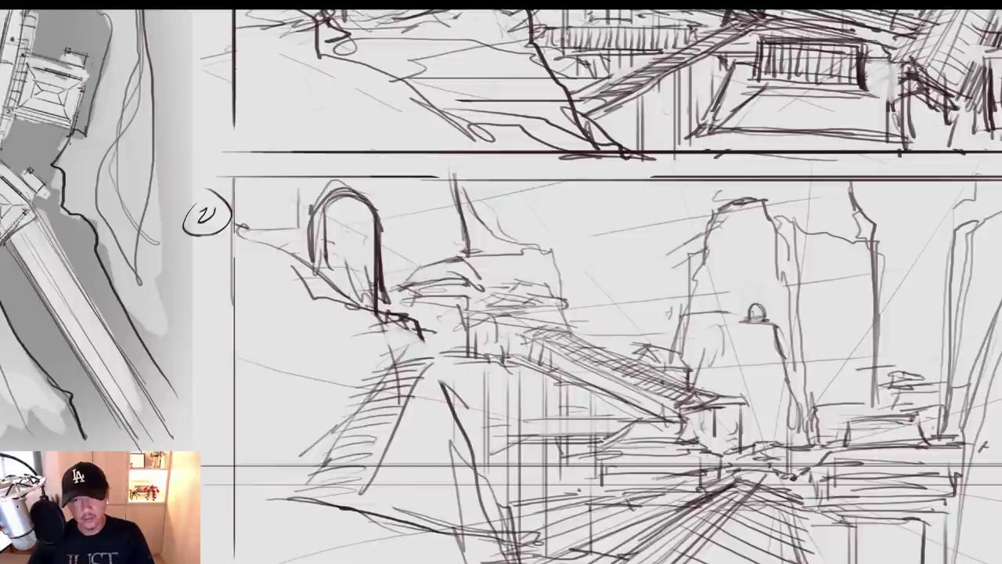
drag(575, 273, 617, 292)
drag(608, 287, 689, 298)
mouse_move(641, 285)
mouse_down()
mouse_move(662, 297)
mouse_move(642, 285)
mouse_up()
drag(597, 282, 623, 277)
drag(562, 279, 597, 275)
mouse_move(584, 271)
mouse_down()
mouse_move(610, 286)
mouse_move(648, 287)
mouse_up()
drag(642, 282, 678, 295)
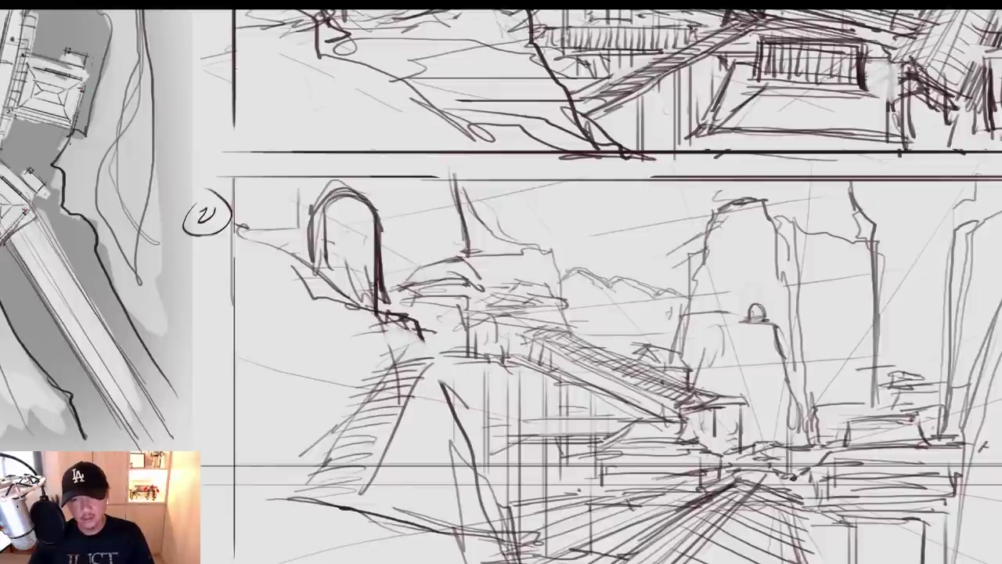
drag(584, 249, 622, 258)
drag(556, 266, 595, 249)
drag(596, 253, 671, 274)
mouse_move(580, 249)
mouse_down()
mouse_move(613, 266)
mouse_move(557, 263)
mouse_up()
Draw a pitched-roof building with walls and posts beneath the sloping walkway, beside the central bridge
scroll(651, 247, down, 3)
drag(714, 306, 679, 277)
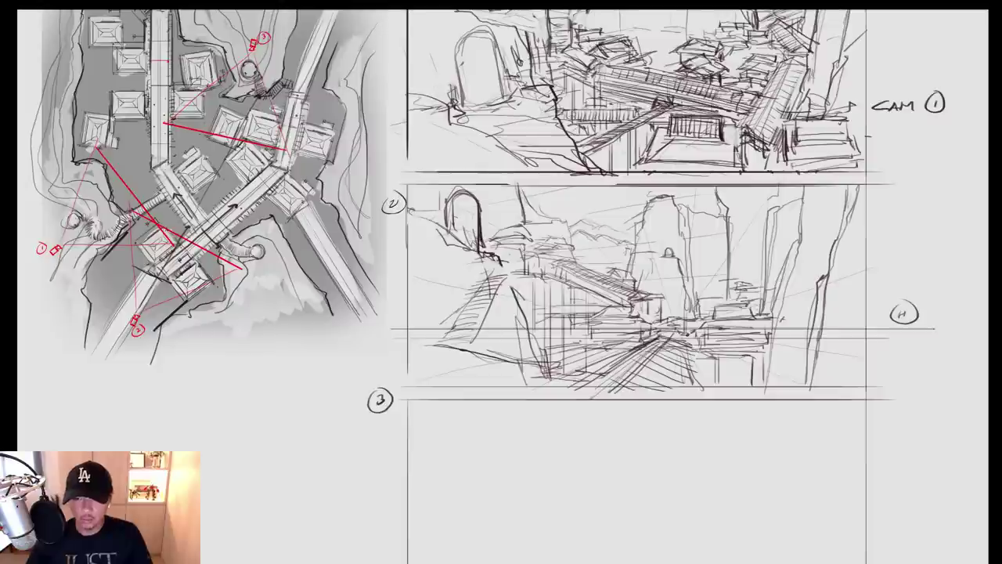
mouse_move(647, 317)
mouse_down()
mouse_move(588, 337)
mouse_move(588, 363)
mouse_up()
mouse_move(614, 313)
mouse_down()
mouse_move(577, 318)
mouse_move(609, 327)
mouse_move(601, 337)
mouse_move(653, 317)
mouse_up()
mouse_move(651, 317)
mouse_down()
mouse_move(596, 338)
mouse_move(617, 325)
mouse_move(650, 346)
mouse_up()
mouse_move(578, 304)
mouse_down()
mouse_move(626, 302)
mouse_move(568, 312)
mouse_move(547, 328)
mouse_move(600, 330)
mouse_up()
mouse_move(607, 336)
mouse_down()
mouse_move(601, 344)
mouse_move(586, 328)
mouse_move(655, 325)
mouse_move(614, 357)
mouse_up()
drag(545, 329, 600, 337)
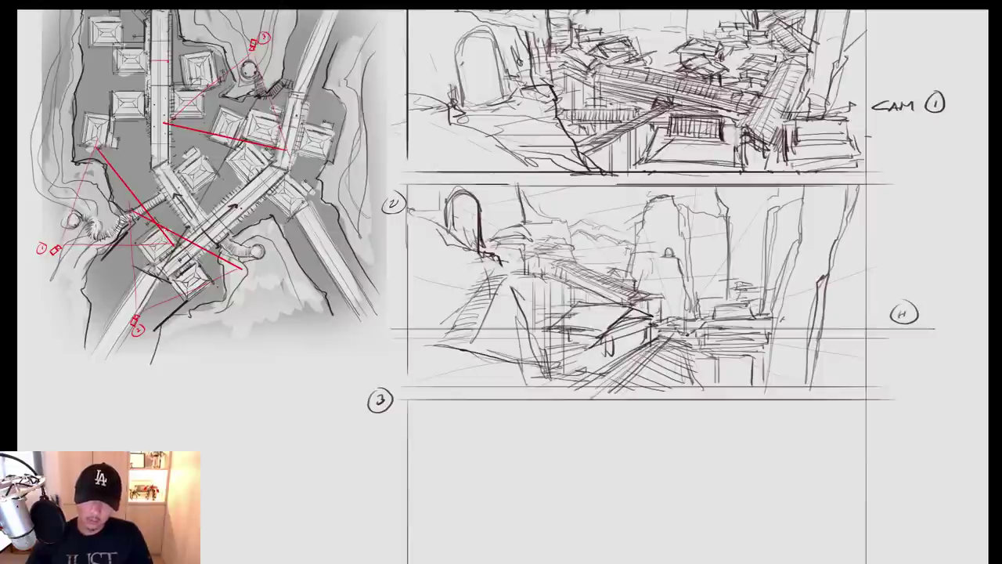
Reinforce the new building's ridge and left roof end, and add longer support posts beneath the right building
drag(576, 303, 647, 293)
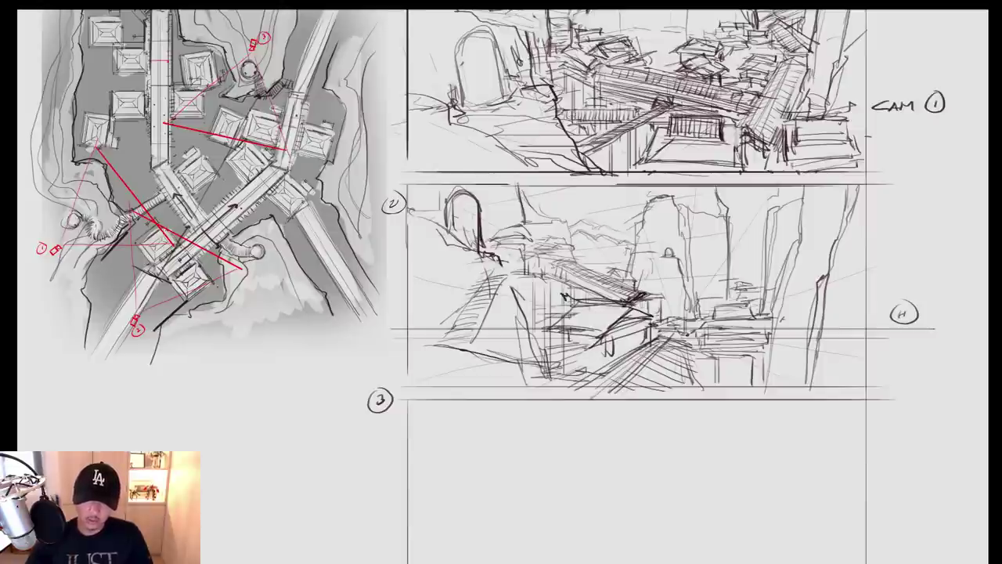
mouse_move(570, 296)
mouse_down()
mouse_move(545, 326)
mouse_move(608, 316)
mouse_up()
drag(561, 289, 556, 312)
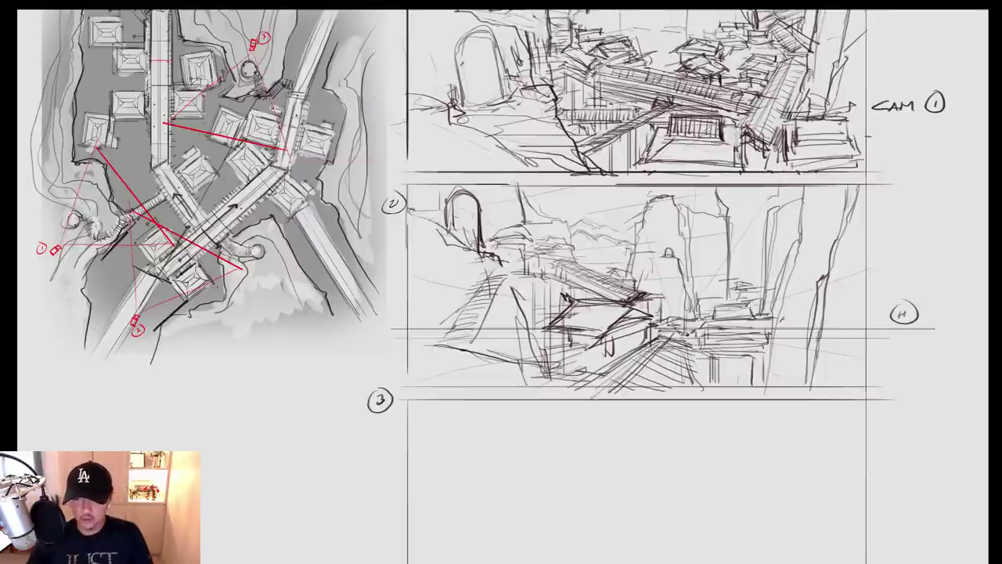
drag(739, 364, 739, 390)
drag(744, 357, 740, 400)
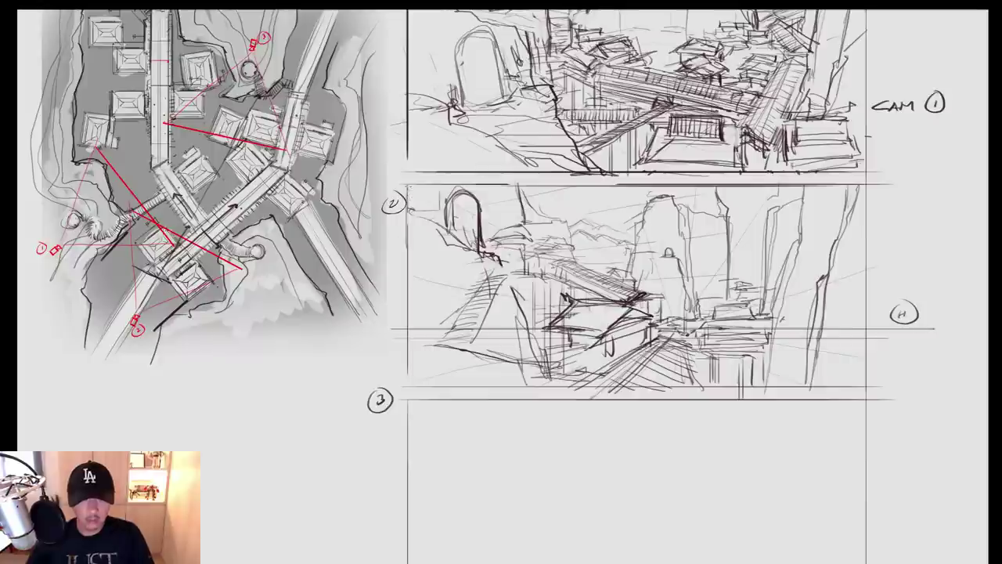
Select the second thumbnail's drawing and scale it down slightly toward the frame's upper-left corner
mouse_move(409, 181)
mouse_down()
mouse_move(804, 381)
mouse_move(877, 384)
mouse_move(848, 374)
mouse_up()
key(ctrl+t)
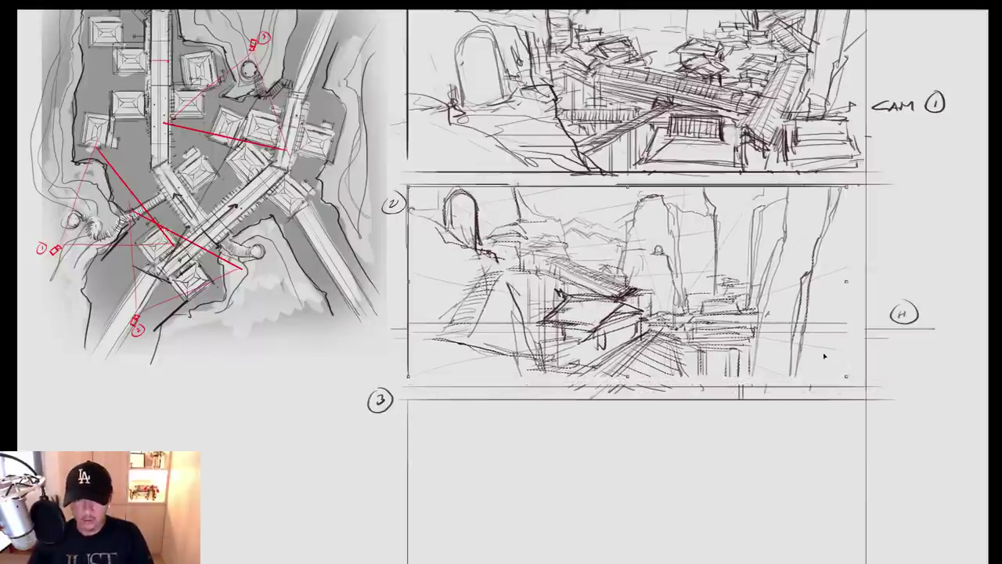
drag(739, 317, 734, 314)
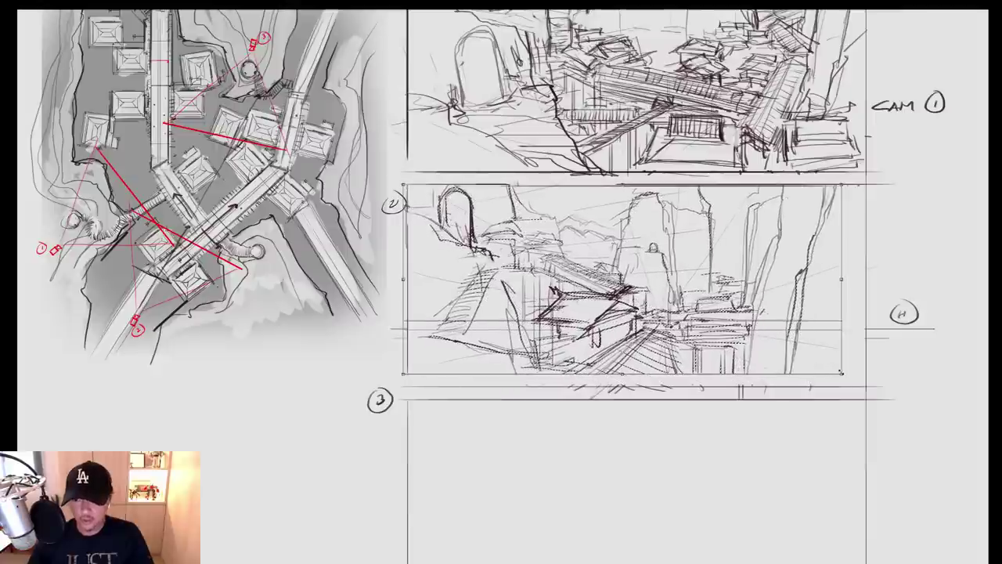
drag(842, 375, 834, 371)
key(Return)
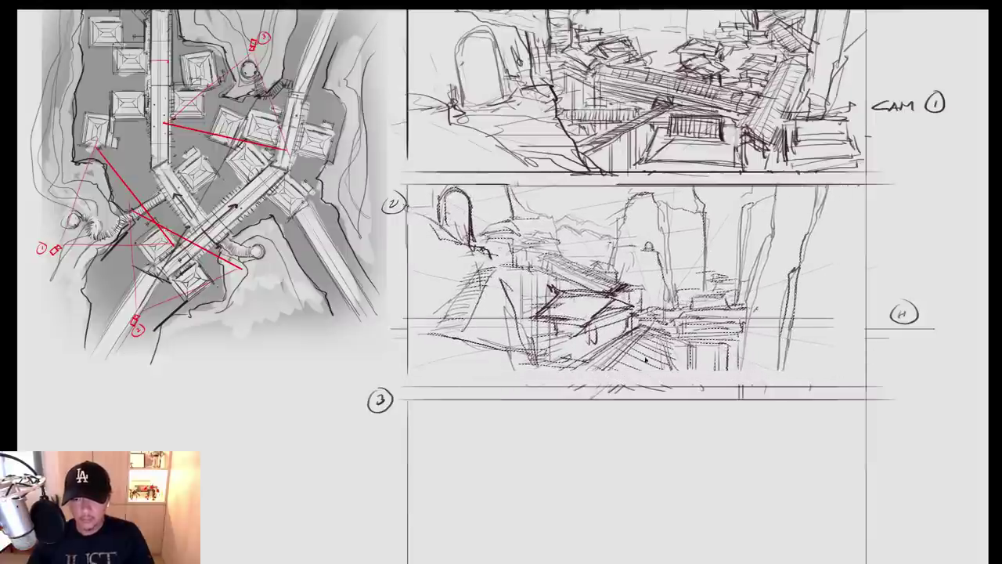
key(ctrl+d)
Extend the central bridge's edges and the left foreground ground line down to the second frame's bottom edge
drag(673, 363, 679, 387)
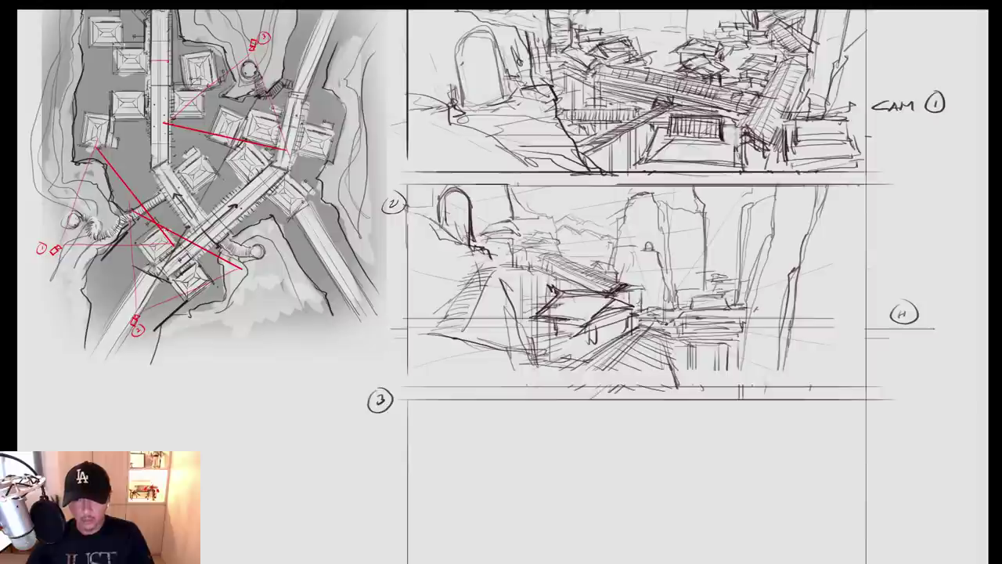
drag(573, 368, 542, 391)
mouse_move(589, 363)
mouse_down()
mouse_move(558, 386)
mouse_move(567, 390)
mouse_up()
mouse_move(581, 362)
mouse_down()
mouse_move(560, 377)
mouse_move(559, 362)
mouse_up()
drag(402, 333, 541, 390)
Lengthen and darken the posts beneath the right building and reinforce the vertical cliff edges rising behind it
drag(694, 351, 694, 383)
mouse_move(696, 353)
mouse_down()
mouse_move(697, 386)
mouse_move(721, 385)
mouse_up()
drag(726, 344, 726, 388)
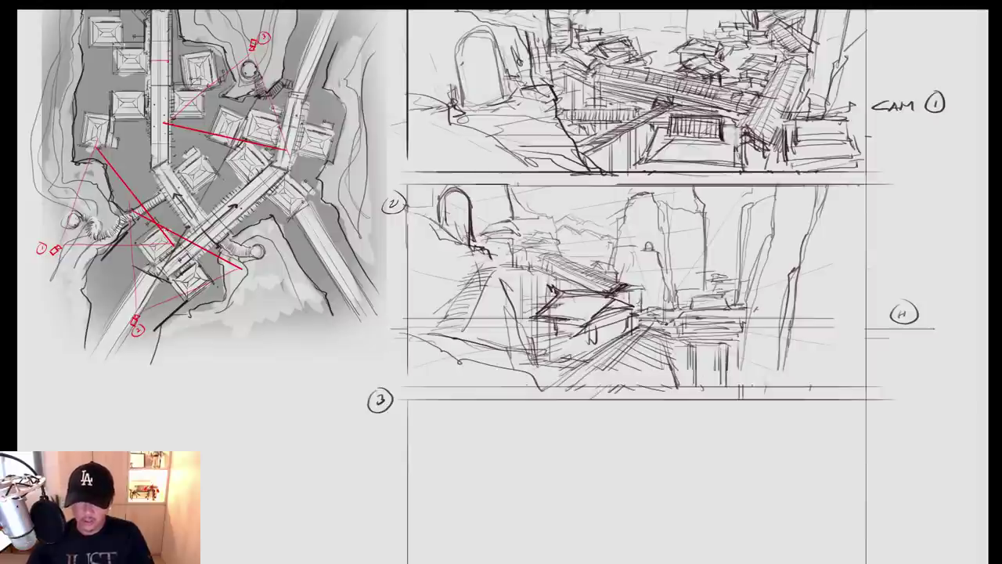
drag(707, 204, 707, 302)
drag(706, 343, 707, 382)
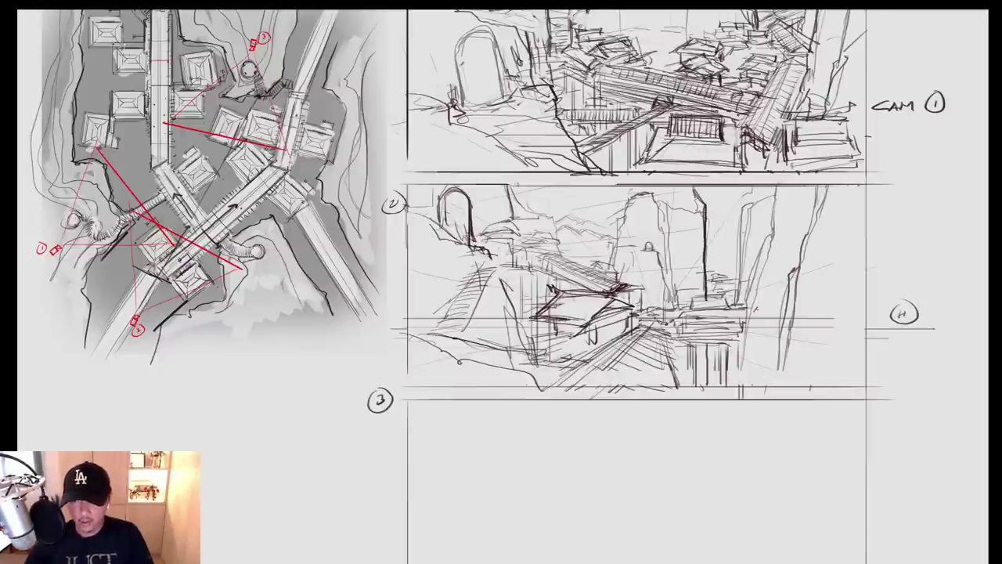
drag(751, 201, 740, 284)
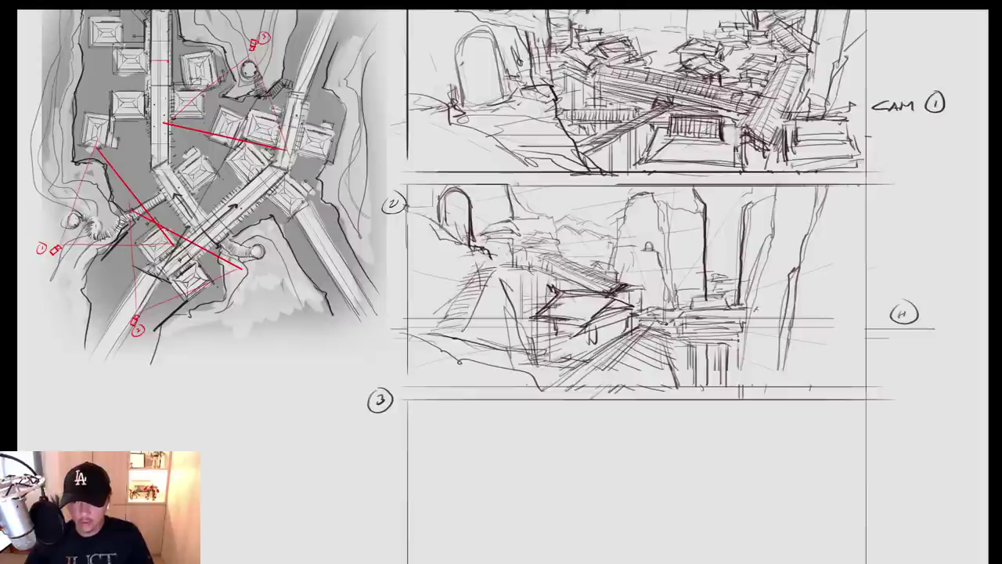
drag(738, 338, 737, 385)
drag(703, 343, 702, 385)
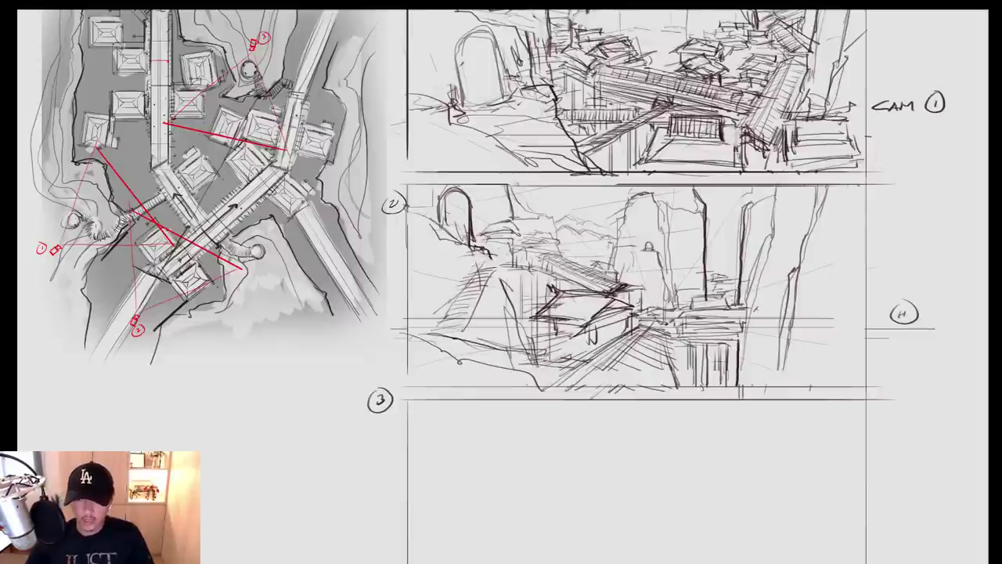
Define the right building's eaves and add small clustered rooftops at the far end of the central bridge
mouse_move(675, 346)
mouse_down()
mouse_move(676, 386)
mouse_move(694, 348)
mouse_up()
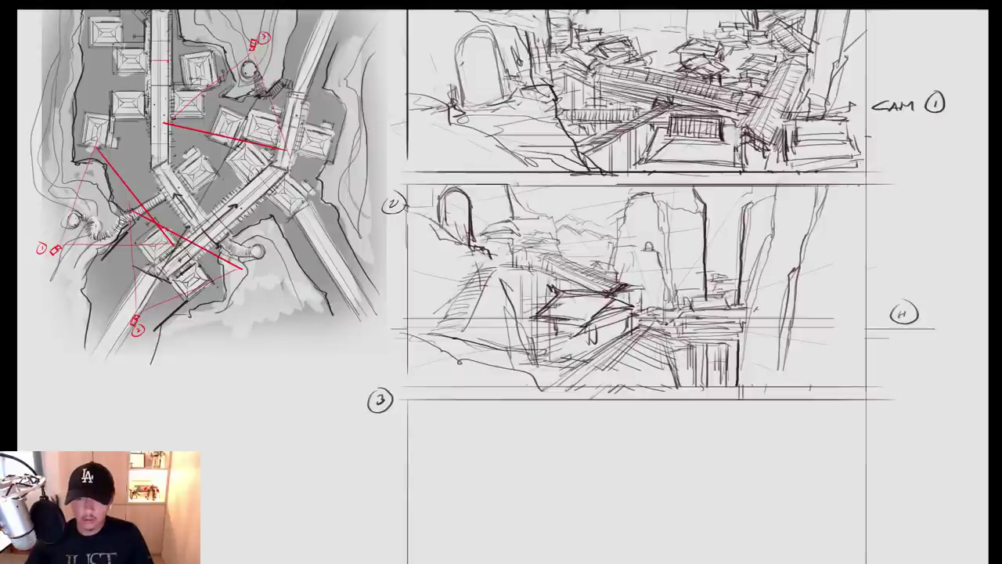
drag(687, 300, 734, 296)
drag(714, 308, 743, 307)
drag(689, 292, 679, 304)
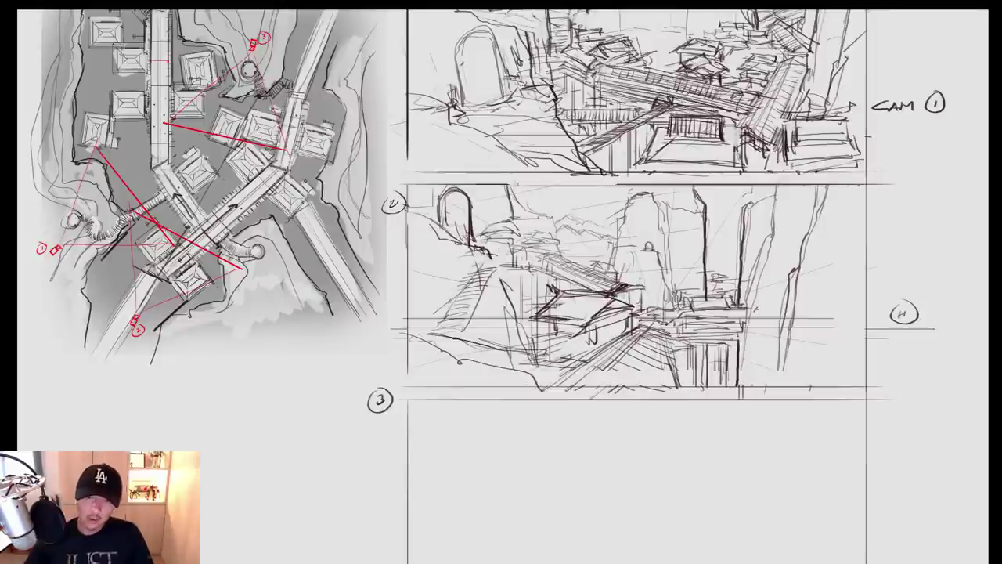
mouse_move(635, 284)
mouse_down()
mouse_move(648, 277)
mouse_move(664, 299)
mouse_up()
drag(648, 300, 664, 303)
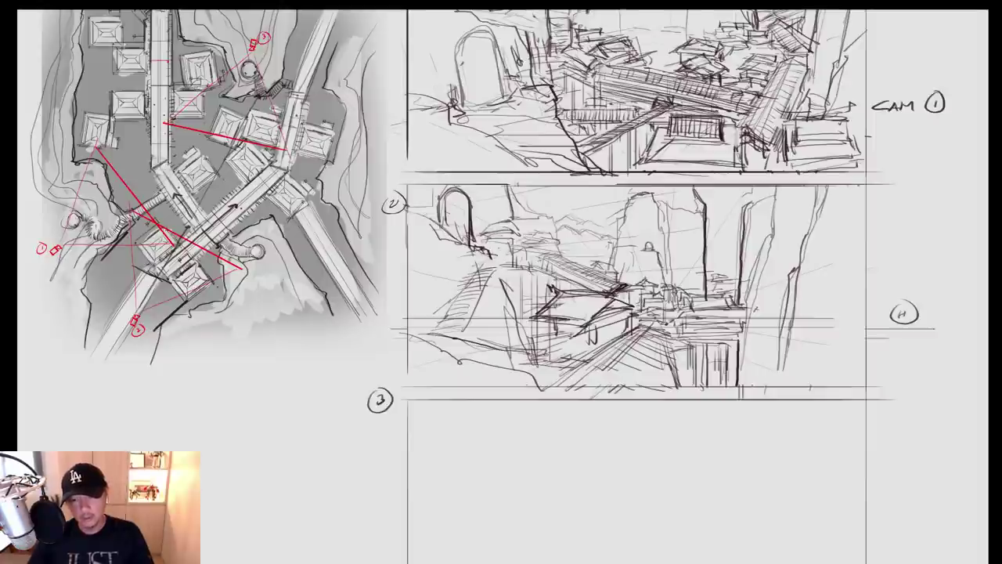
Darken the central bridge's side edges and converging plank lines in the second frame
drag(640, 318, 571, 381)
drag(624, 335, 559, 375)
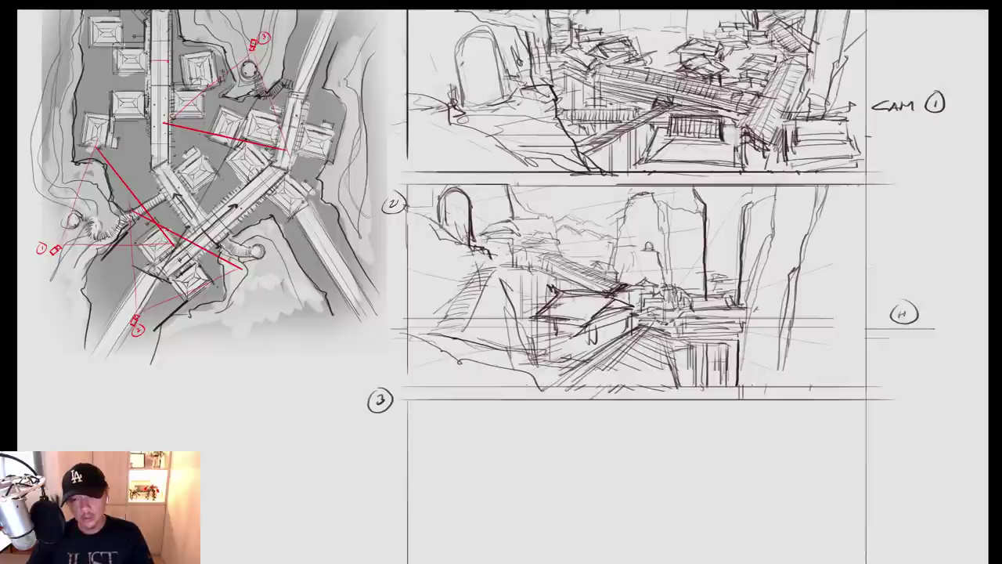
drag(666, 336, 685, 387)
drag(639, 321, 663, 326)
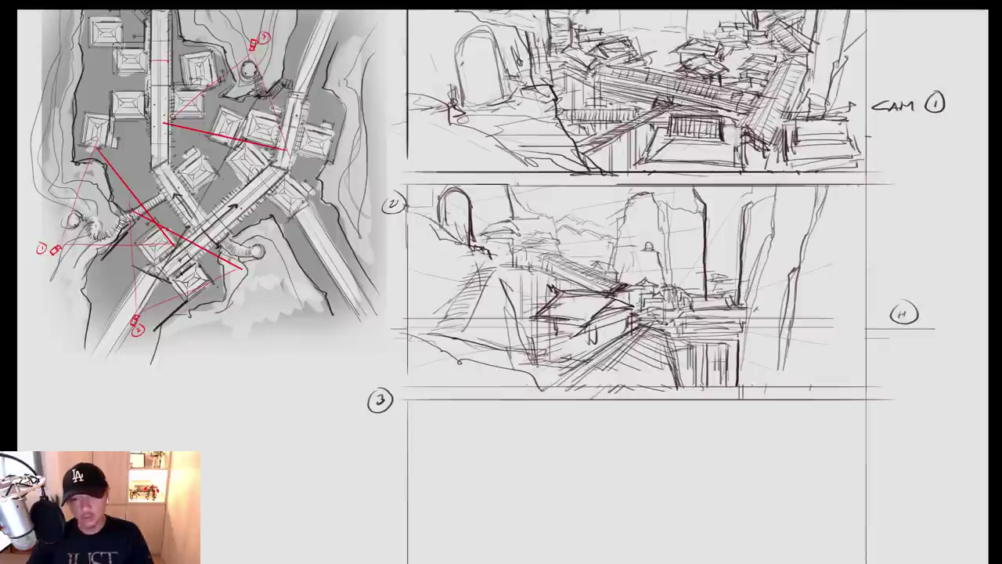
drag(568, 365, 622, 330)
drag(534, 387, 594, 352)
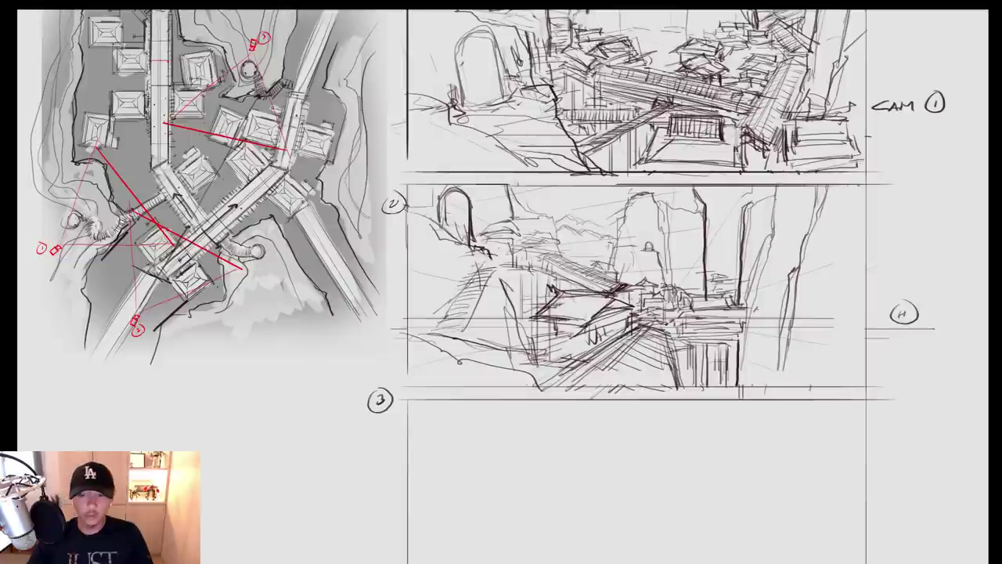
Extend the right cliff's lines to the bottom of the second frame and redraw the frame's left, bottom and right borders
drag(621, 299, 734, 299)
mouse_move(742, 235)
mouse_down()
mouse_move(731, 276)
mouse_move(746, 339)
mouse_up()
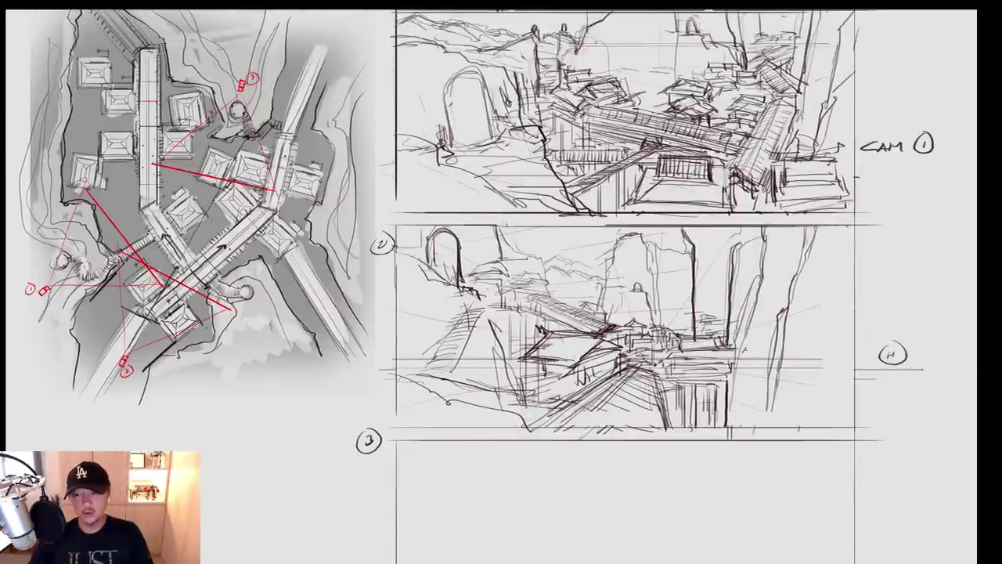
mouse_move(827, 310)
mouse_down()
mouse_move(795, 401)
mouse_move(755, 429)
mouse_up()
drag(397, 314, 397, 354)
drag(394, 354, 408, 385)
mouse_move(397, 379)
mouse_down()
mouse_move(397, 423)
mouse_move(839, 426)
mouse_up()
drag(856, 226, 856, 395)
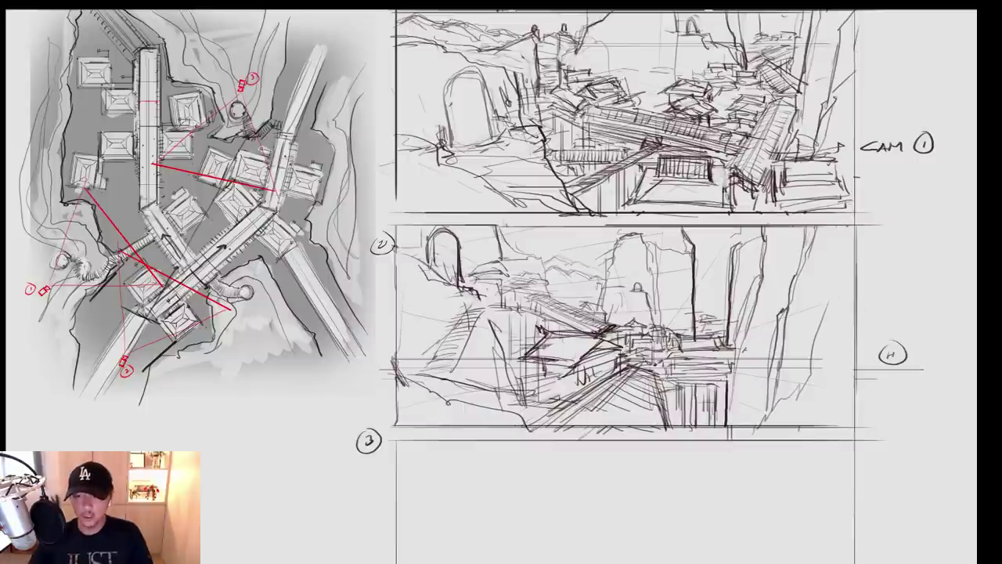
mouse_move(854, 273)
mouse_down()
mouse_move(799, 411)
mouse_move(733, 410)
mouse_up()
drag(595, 298, 628, 325)
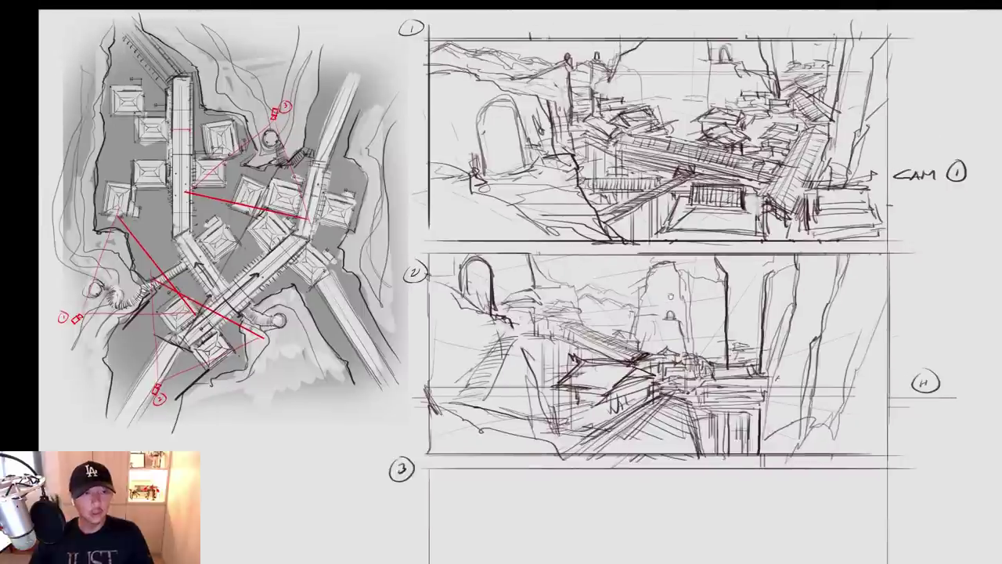
Merge the two layers holding the top-down map and its overlay into a single layer
key(f)
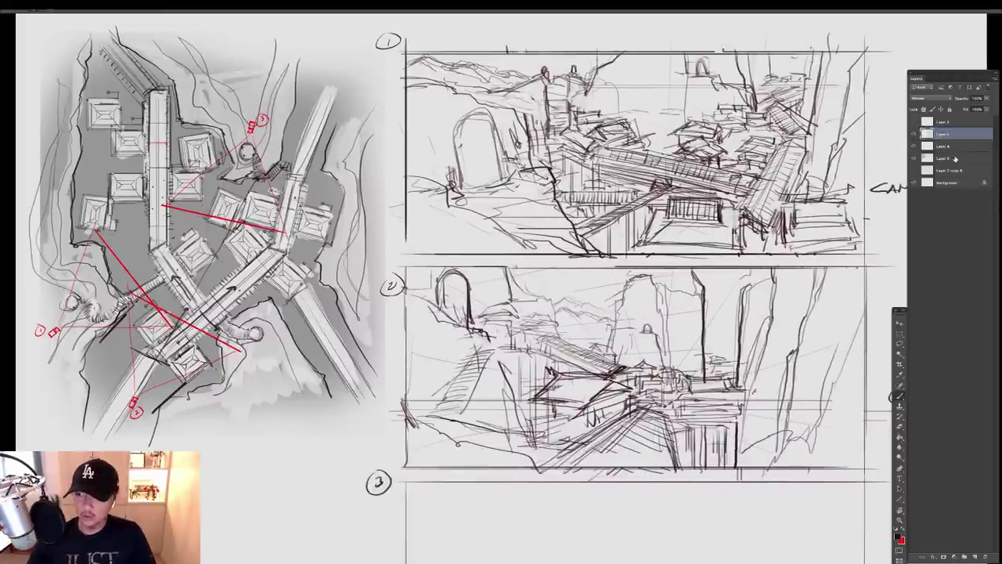
click(950, 148)
click(948, 159)
click(913, 158)
click(913, 159)
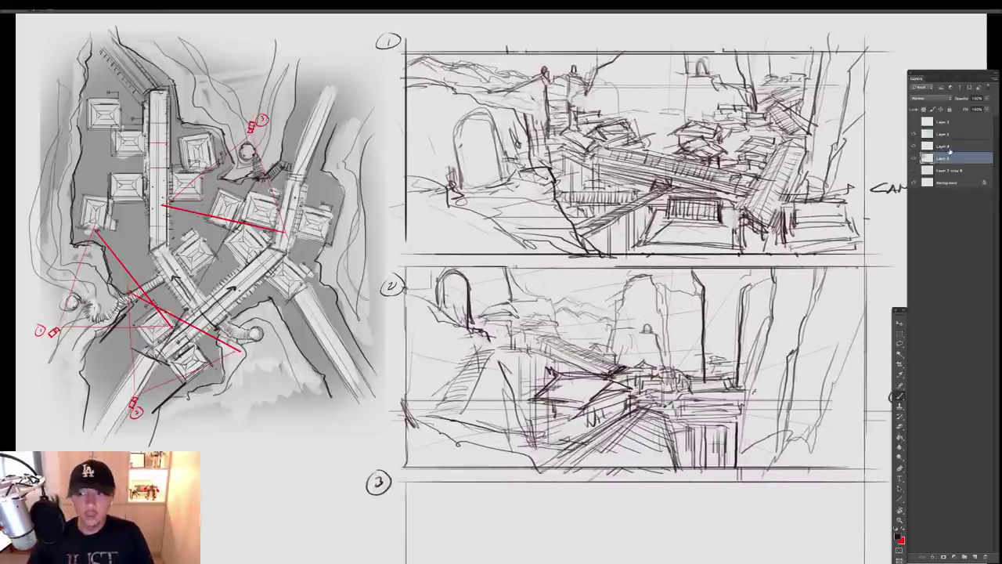
click(948, 148)
key(ctrl+e)
Select the whole top-down map, copy it onto its own layer and move the copy below the original
drag(551, 371, 686, 404)
key(m)
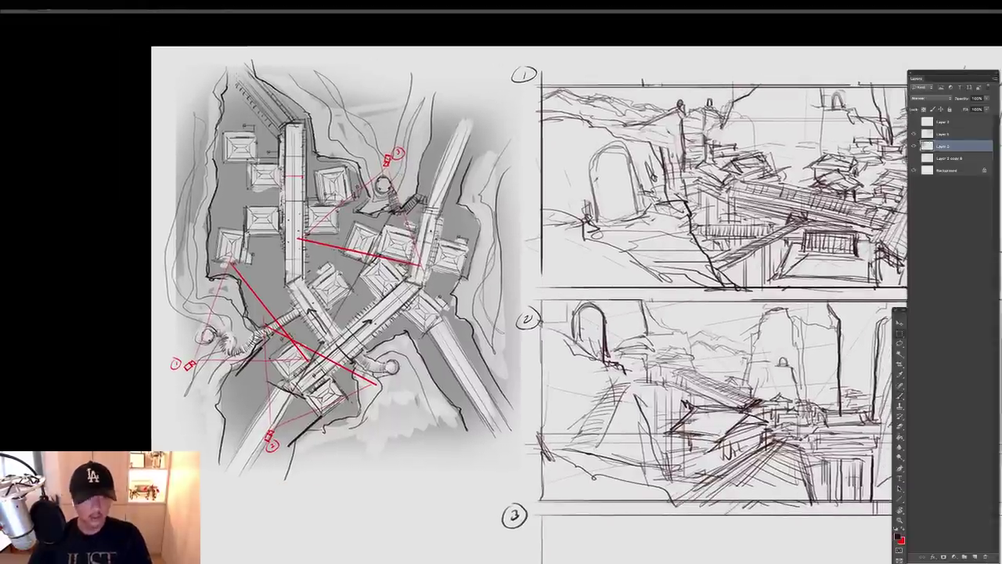
drag(159, 55, 528, 489)
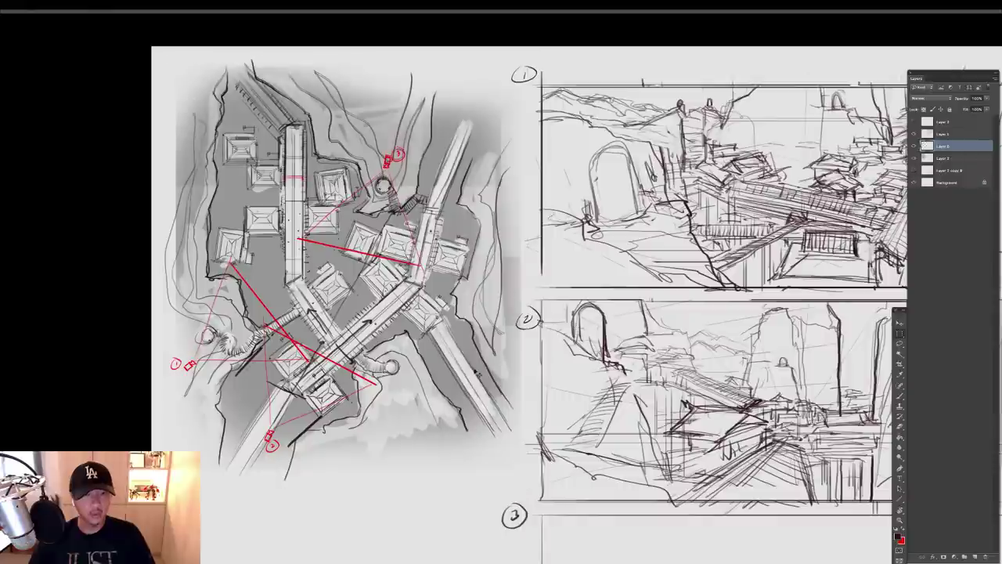
drag(442, 327, 455, 97)
drag(455, 229, 453, 505)
Turn the copied map upside down, scale it down and position it beside the third frame
key(ctrl+t)
drag(719, 172, 244, 351)
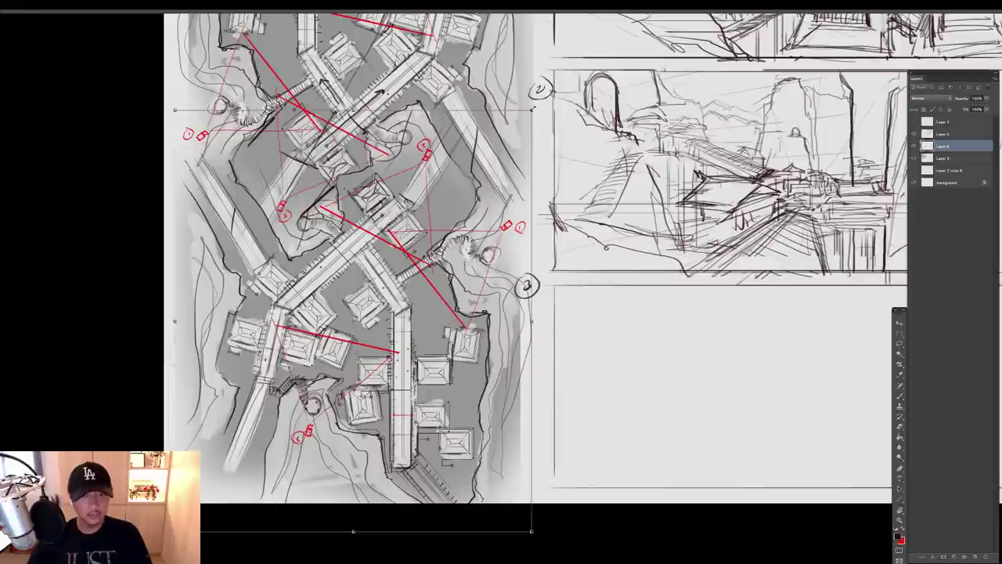
drag(532, 110, 415, 248)
key(Return)
drag(364, 324, 457, 294)
scroll(342, 401, up, 3)
scroll(548, 235, down, 8)
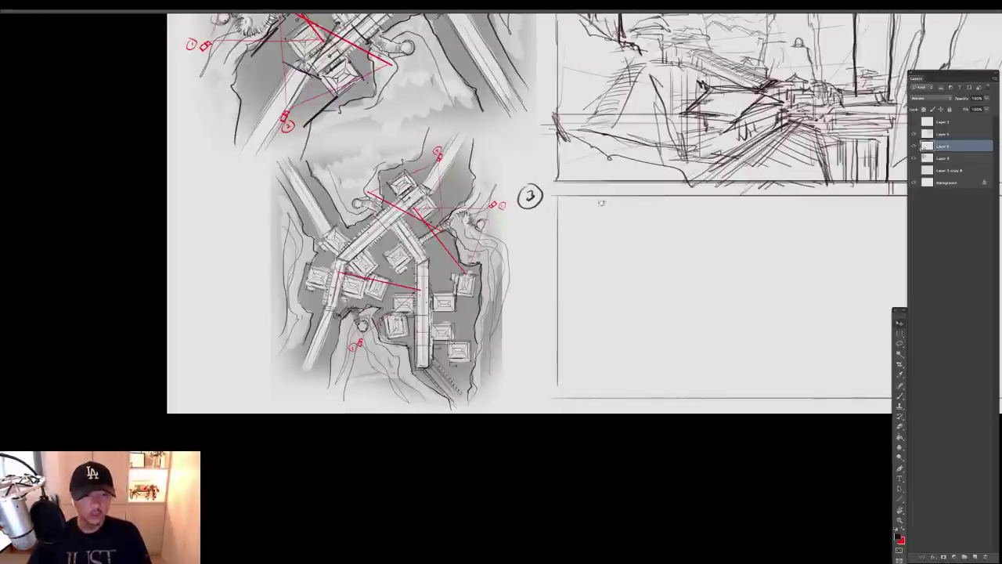
On the sketch layer, handwrite the labels "CAMERA 2" and "CAMERA 3" beside the second and third frames
drag(601, 203, 340, 307)
click(943, 134)
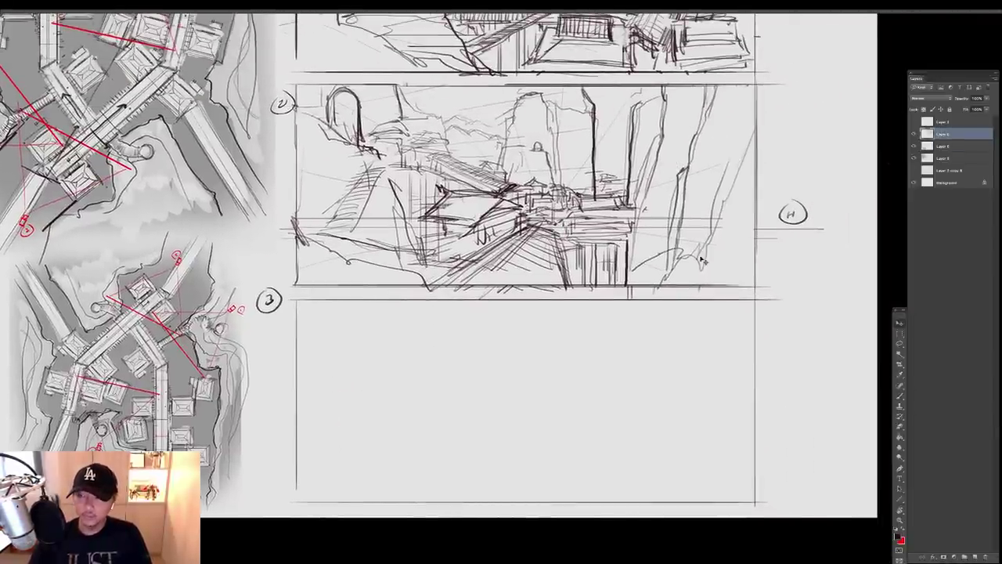
drag(604, 286, 699, 172)
drag(624, 266, 413, 440)
drag(664, 314, 674, 322)
drag(675, 324, 702, 322)
mouse_move(687, 336)
mouse_down()
mouse_move(696, 343)
mouse_move(696, 330)
mouse_up()
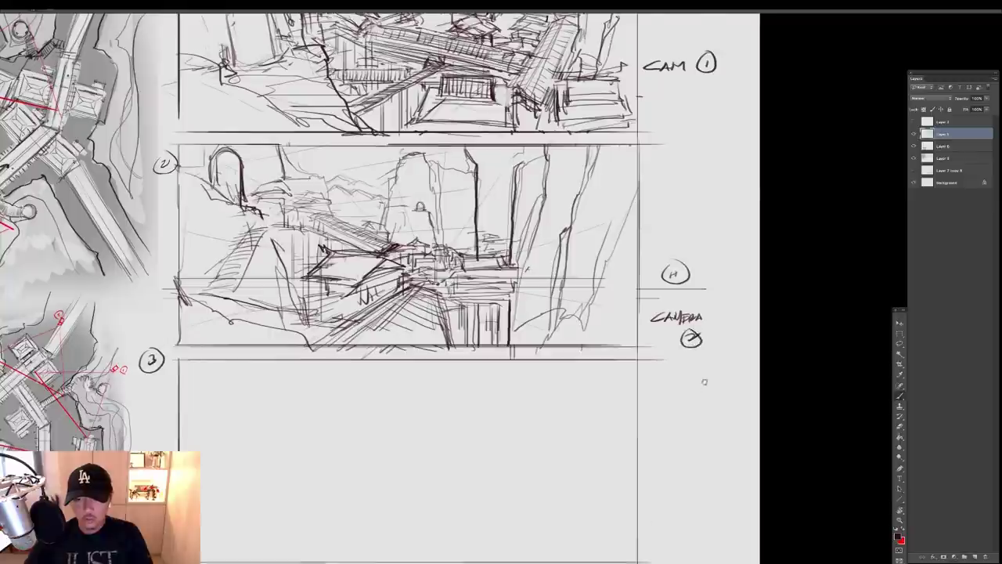
drag(705, 382, 718, 207)
mouse_move(680, 331)
mouse_down()
mouse_move(723, 329)
mouse_move(699, 342)
mouse_up()
drag(672, 308, 820, 359)
Draw five light vertical guide lines spaced across the third frame
mouse_move(564, 273)
mouse_down()
mouse_move(553, 271)
mouse_move(558, 413)
mouse_up()
drag(464, 242, 465, 415)
drag(393, 244, 392, 409)
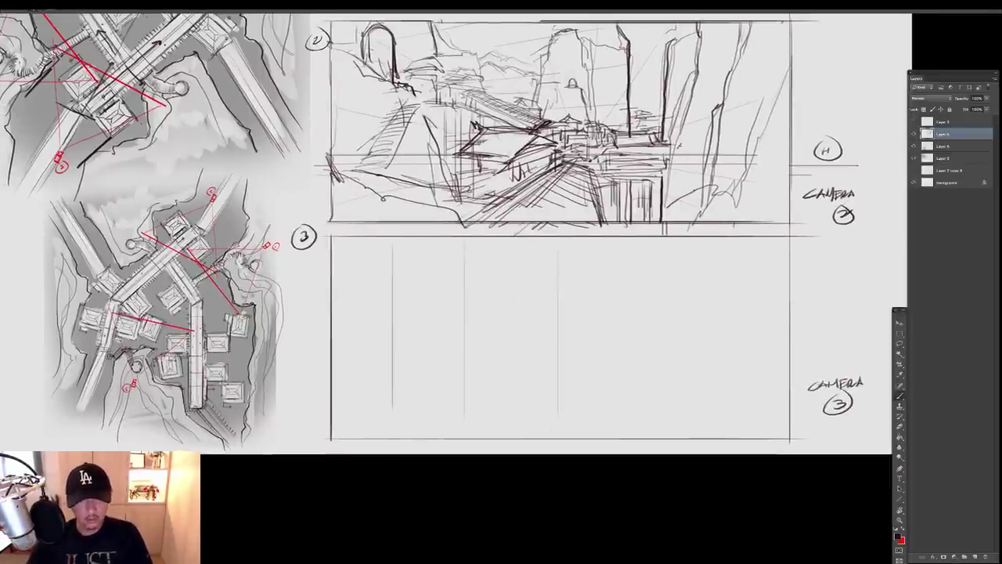
drag(638, 239, 638, 413)
drag(728, 239, 728, 363)
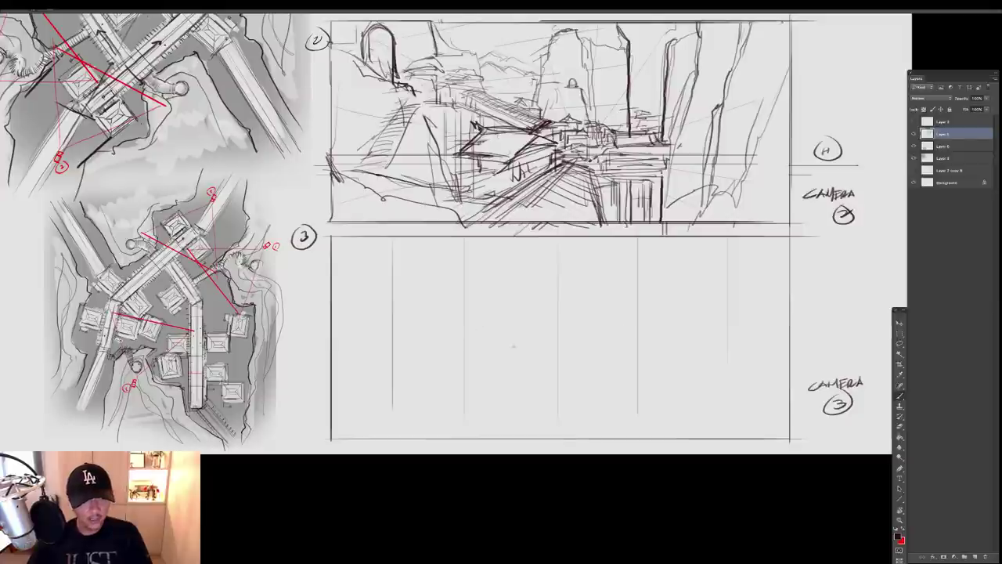
Rough in short vertical strokes and a shallow arc in the left part of the third frame
drag(481, 334, 481, 404)
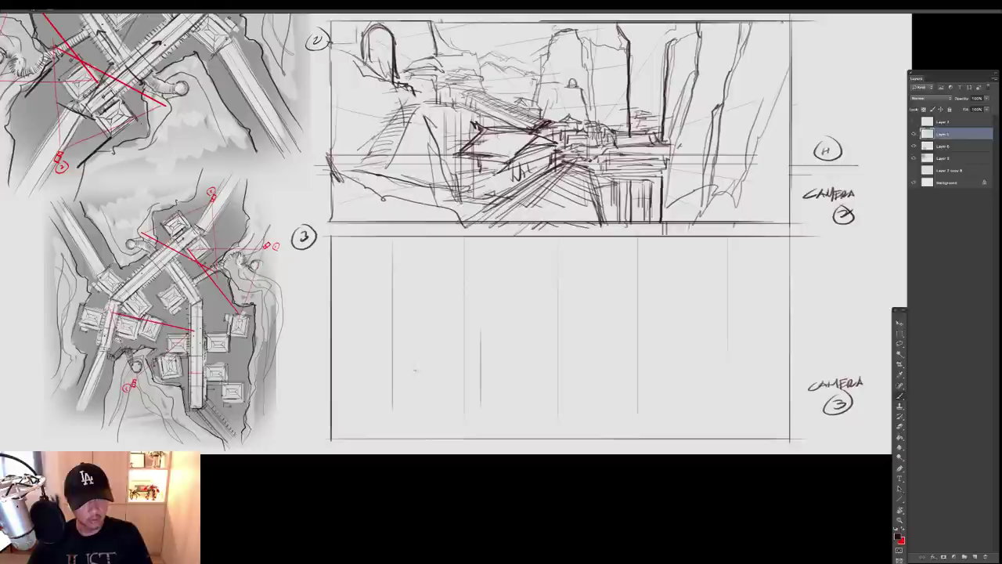
drag(395, 339, 394, 433)
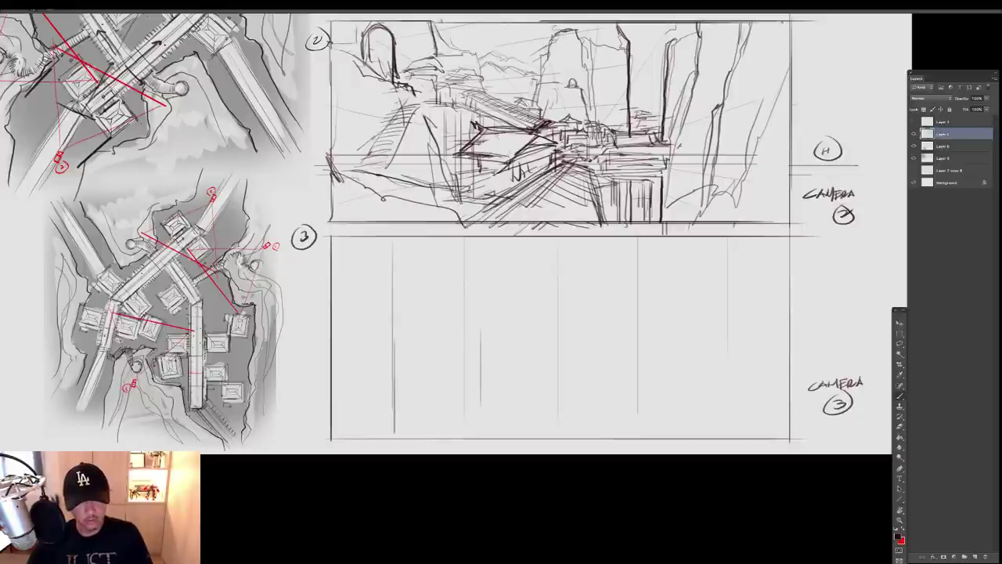
drag(403, 335, 446, 332)
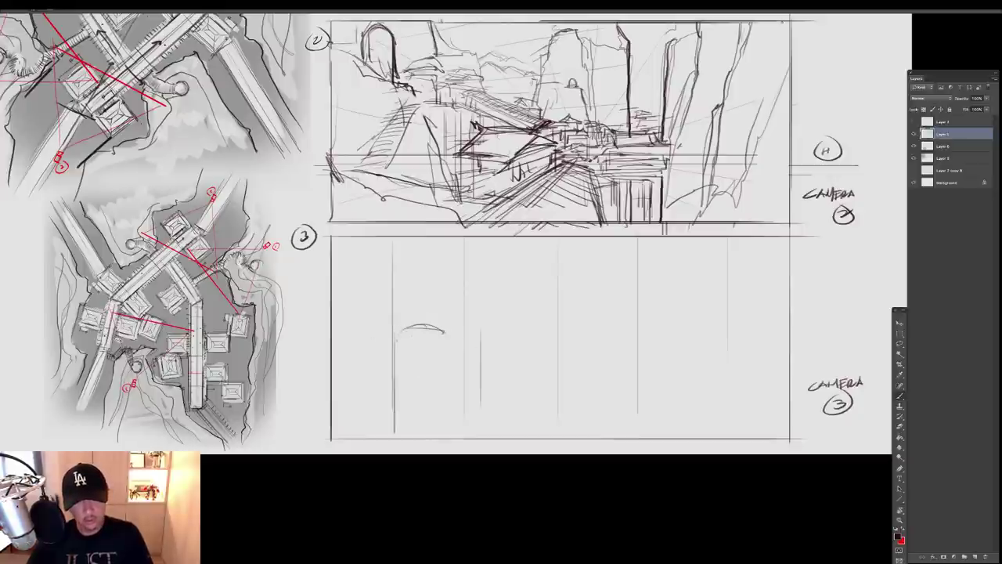
drag(451, 374, 451, 430)
Draw a high horizon line labelled H in the third frame and add perspective guides descending to the right
mouse_move(351, 283)
mouse_down()
mouse_move(843, 275)
mouse_move(844, 261)
mouse_up()
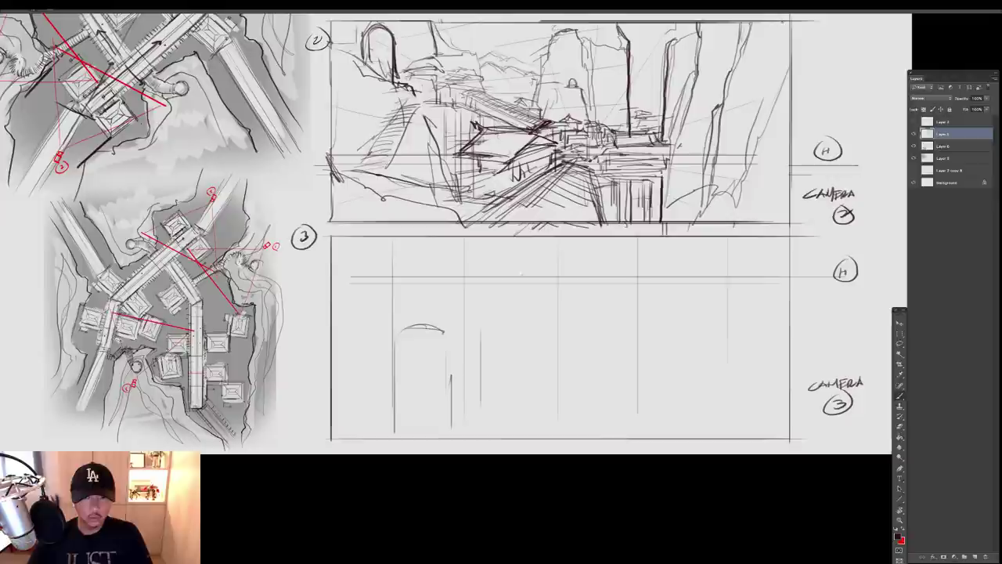
drag(438, 280, 783, 305)
drag(473, 293, 788, 338)
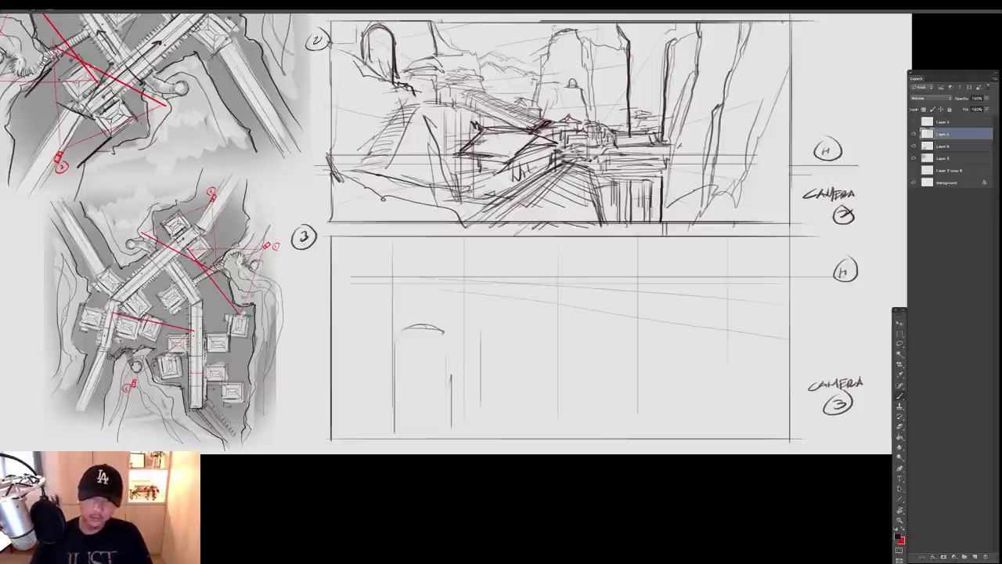
drag(479, 361, 728, 434)
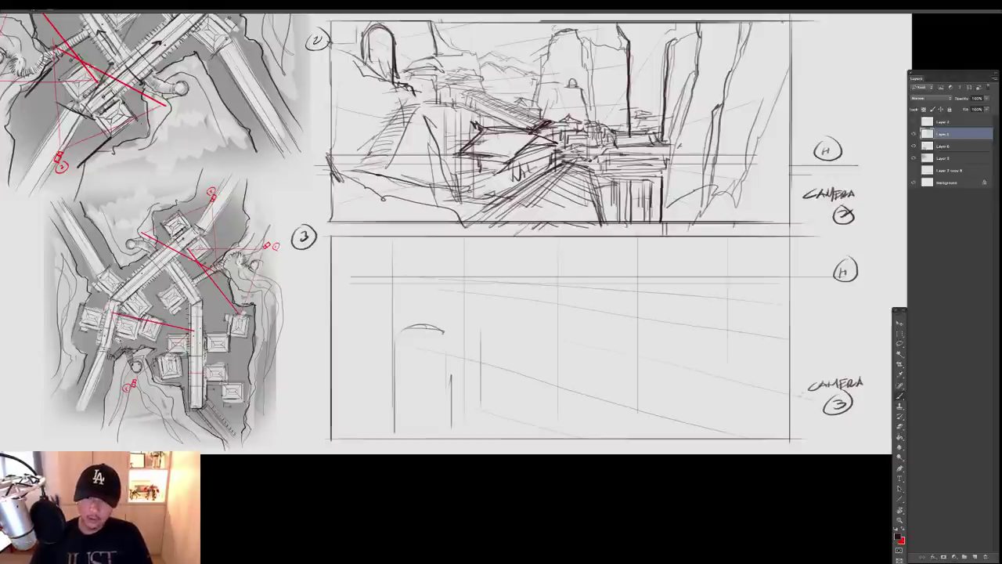
Add opposing perspective guides descending to the left and strengthen the horizon line across the third frame
drag(790, 351, 639, 436)
drag(778, 325, 529, 412)
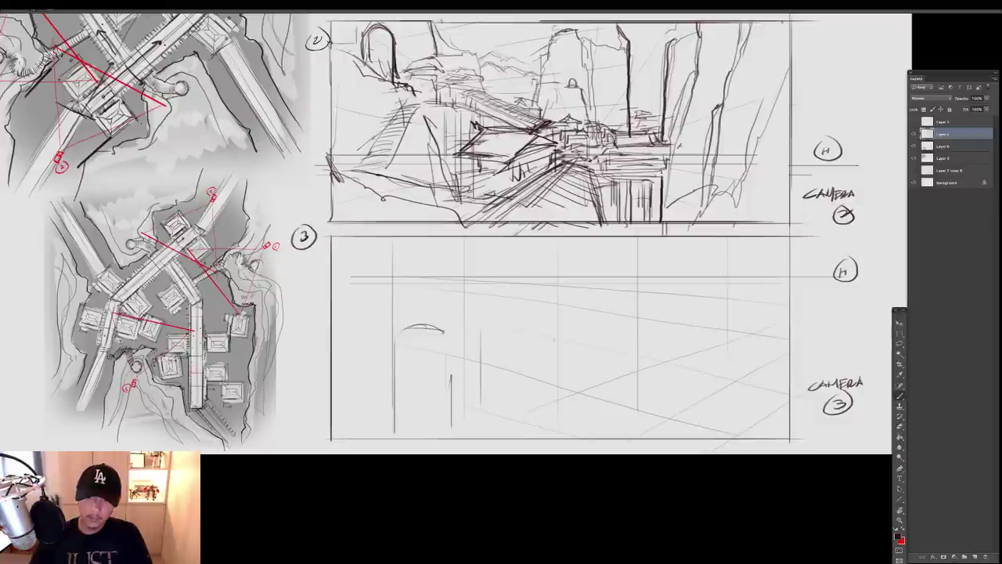
drag(340, 328, 389, 321)
drag(316, 276, 846, 277)
Outline an uneven rocky ledge along the lower left foreground of the third frame
drag(649, 293, 643, 289)
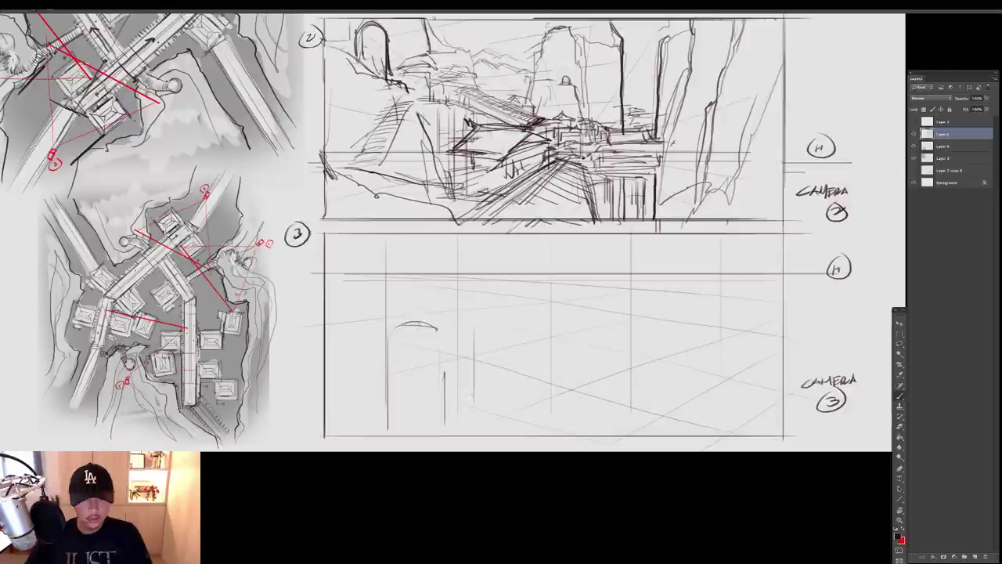
mouse_move(453, 390)
mouse_down()
mouse_move(530, 405)
mouse_move(553, 431)
mouse_up()
mouse_move(457, 391)
mouse_down()
mouse_move(506, 389)
mouse_move(364, 431)
mouse_move(476, 401)
mouse_move(619, 435)
mouse_up()
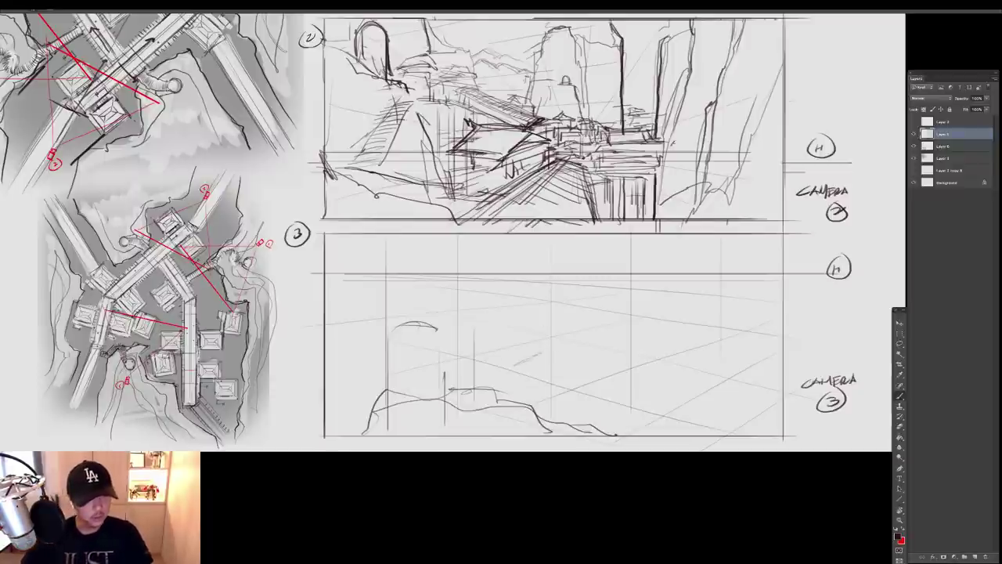
Sketch a building near the third frame's centre with vertical posts, a flat-topped hip roof and wide eaves
drag(569, 338, 568, 382)
drag(571, 339, 571, 387)
drag(526, 345, 526, 372)
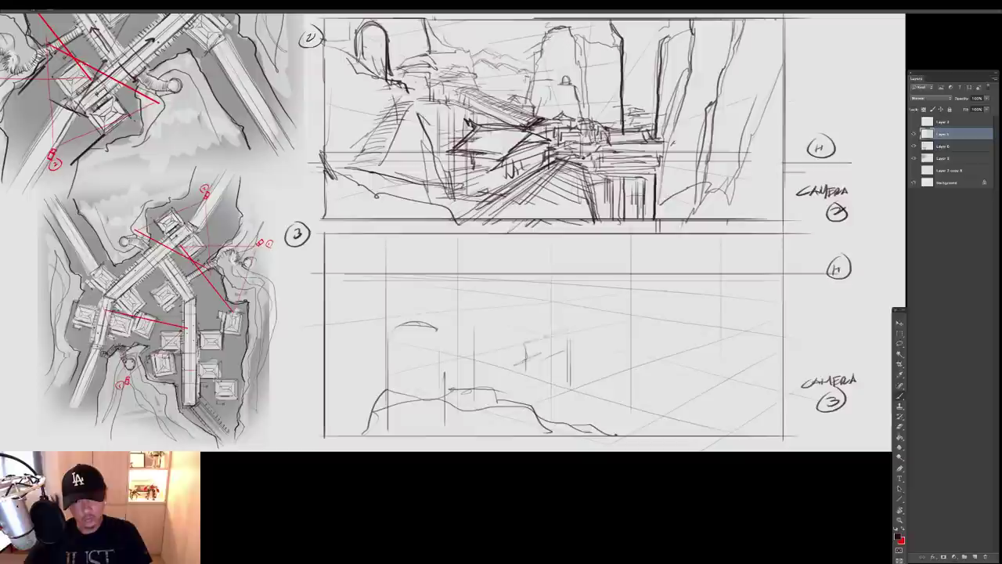
drag(563, 323, 498, 331)
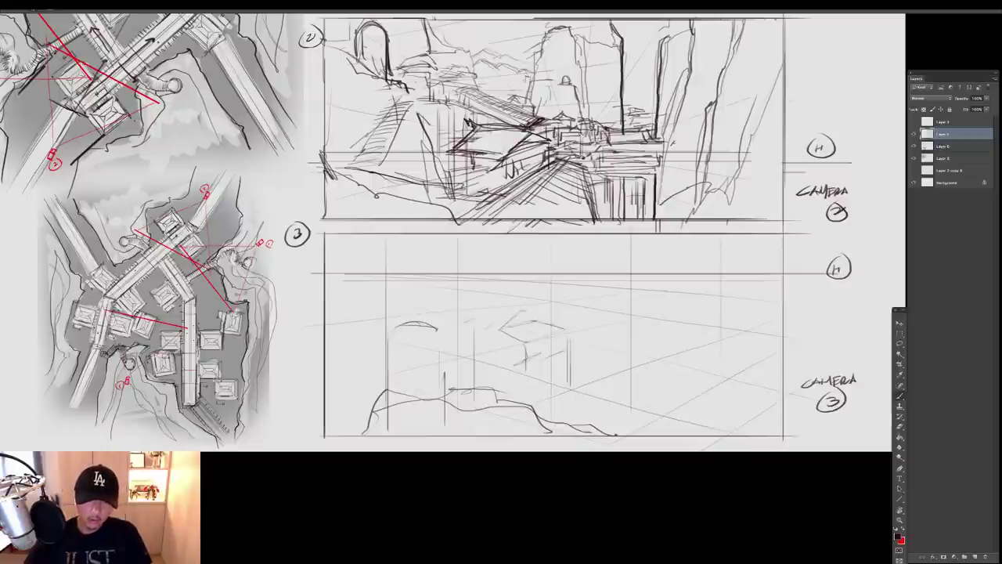
mouse_move(513, 311)
mouse_down()
mouse_move(562, 316)
mouse_move(558, 327)
mouse_up()
mouse_move(521, 311)
mouse_down()
mouse_move(503, 324)
mouse_move(552, 332)
mouse_move(489, 332)
mouse_up()
drag(487, 333, 548, 347)
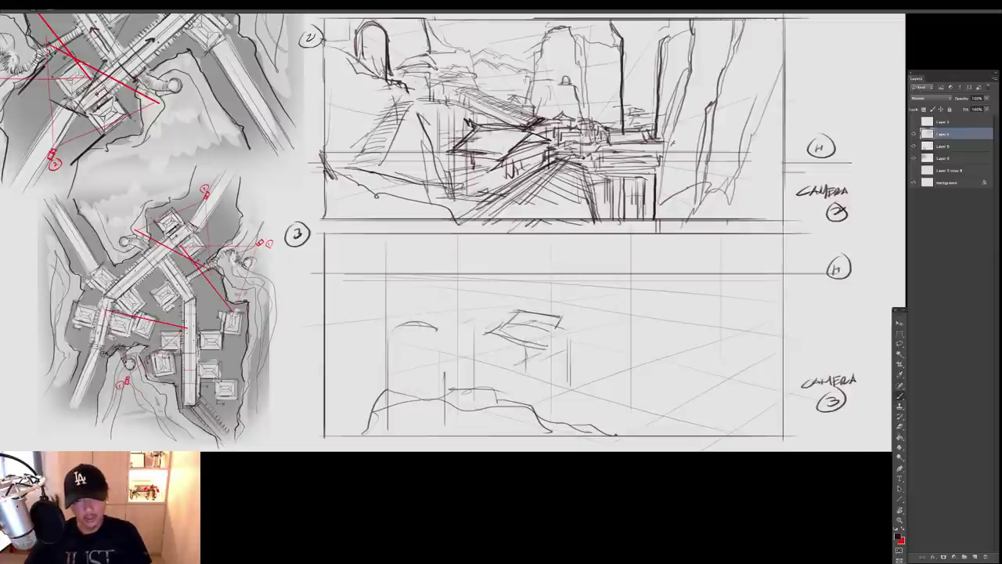
mouse_move(486, 334)
mouse_down()
mouse_move(569, 343)
mouse_move(550, 349)
mouse_move(590, 332)
mouse_up()
drag(587, 331, 587, 345)
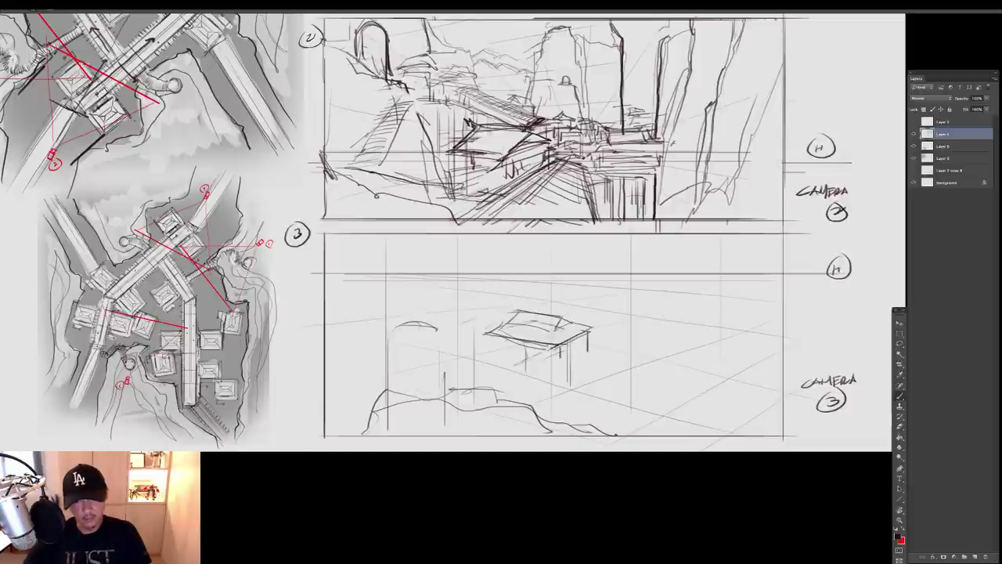
Add a lower tier with balcony edges, posts and base lines beneath the central building's roof
mouse_move(477, 349)
mouse_down()
mouse_move(554, 366)
mouse_move(587, 348)
mouse_up()
drag(576, 352, 600, 341)
mouse_move(551, 368)
mouse_down()
mouse_move(596, 344)
mouse_move(594, 353)
mouse_up()
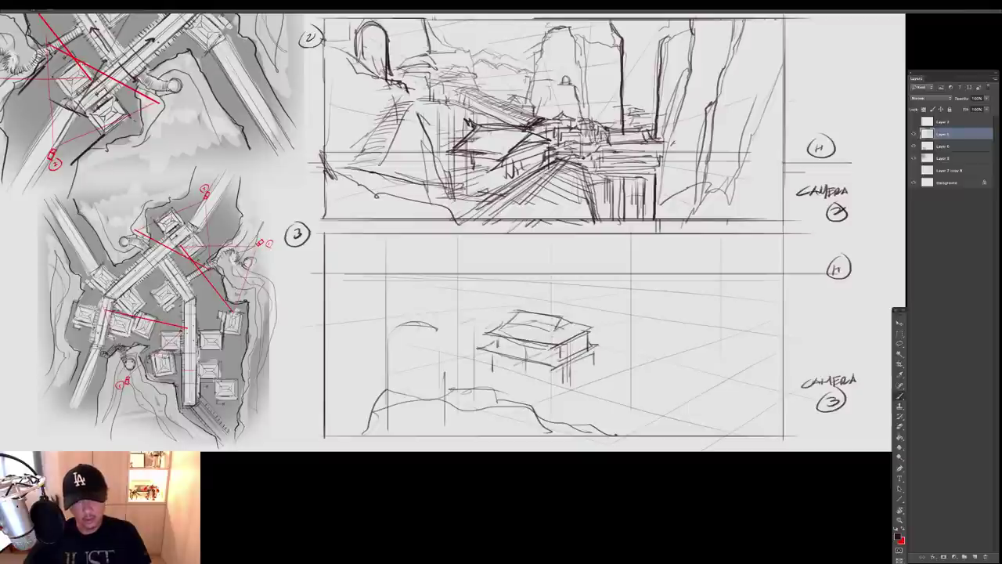
mouse_move(499, 372)
mouse_down()
mouse_move(562, 393)
mouse_move(591, 369)
mouse_up()
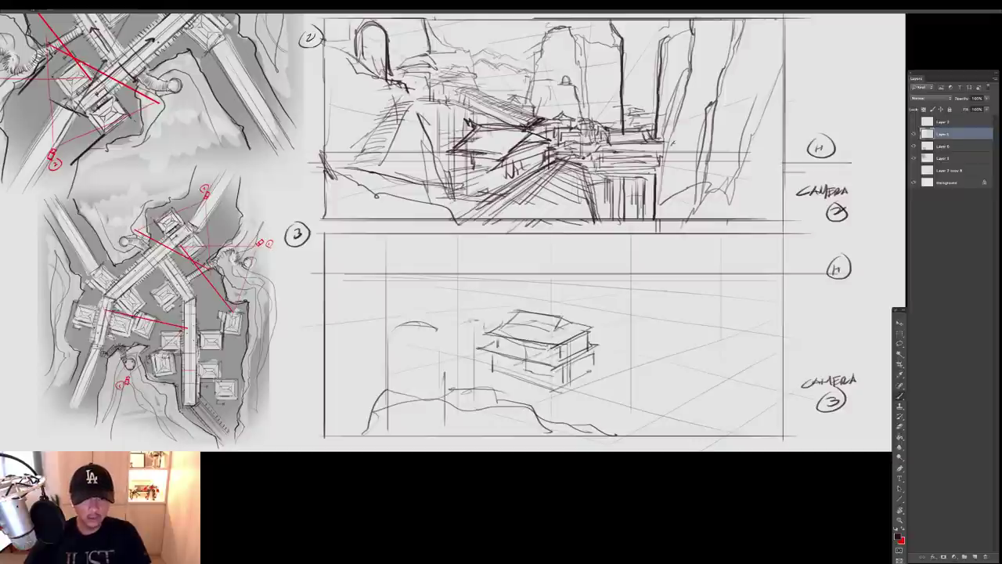
Sketch a long bridge deck running from the central building toward the third frame's left edge
drag(343, 358, 457, 332)
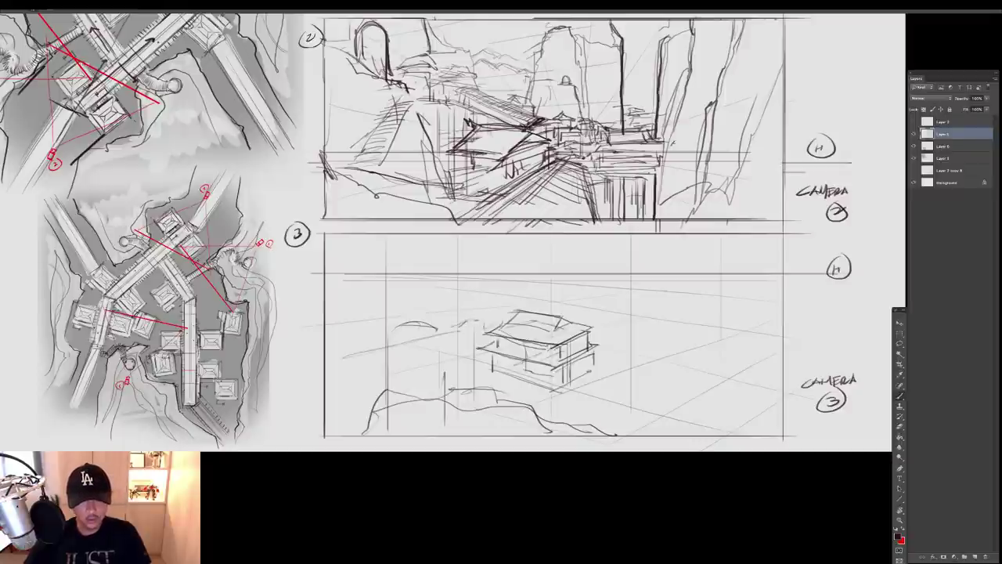
mouse_move(395, 345)
mouse_down()
mouse_move(458, 335)
mouse_move(460, 325)
mouse_up()
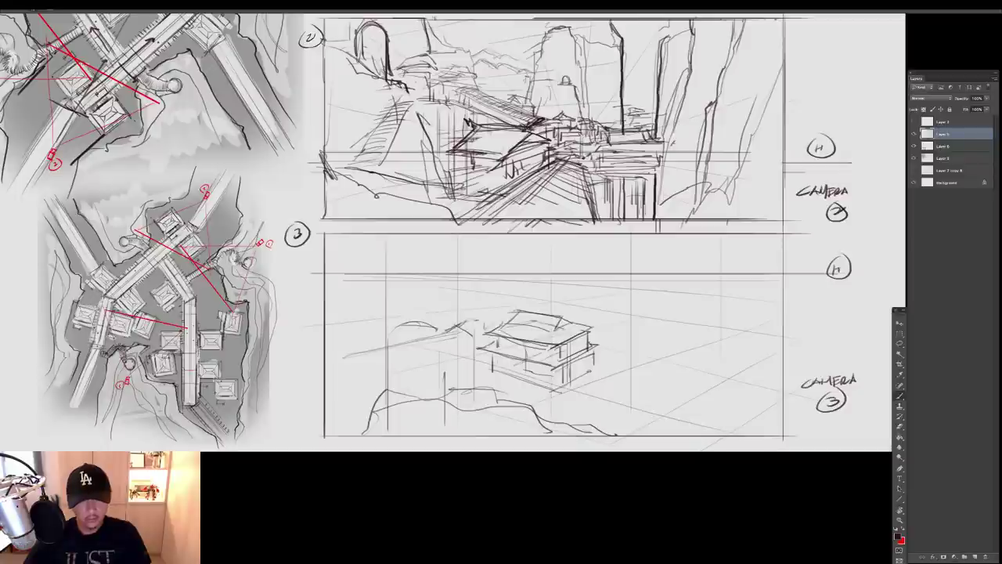
drag(339, 354, 448, 332)
drag(389, 358, 469, 337)
drag(350, 366, 456, 343)
Draw a small roofed building behind the left bridge and define the bridge's near lower edge
mouse_move(455, 345)
mouse_down()
mouse_move(488, 321)
mouse_move(427, 325)
mouse_move(469, 313)
mouse_move(448, 306)
mouse_up()
mouse_move(427, 304)
mouse_down()
mouse_move(412, 314)
mouse_move(420, 317)
mouse_up()
mouse_move(420, 318)
mouse_down()
mouse_move(432, 321)
mouse_move(415, 307)
mouse_move(410, 316)
mouse_up()
drag(388, 329, 414, 324)
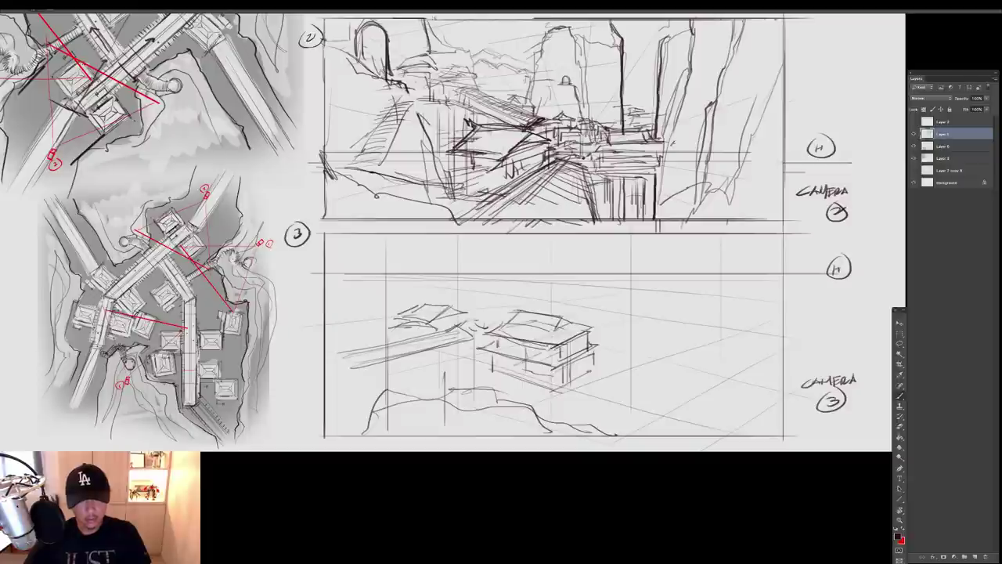
drag(376, 377, 482, 348)
mouse_move(401, 370)
mouse_down()
mouse_move(481, 344)
mouse_move(462, 308)
mouse_move(475, 313)
mouse_up()
drag(444, 323, 469, 317)
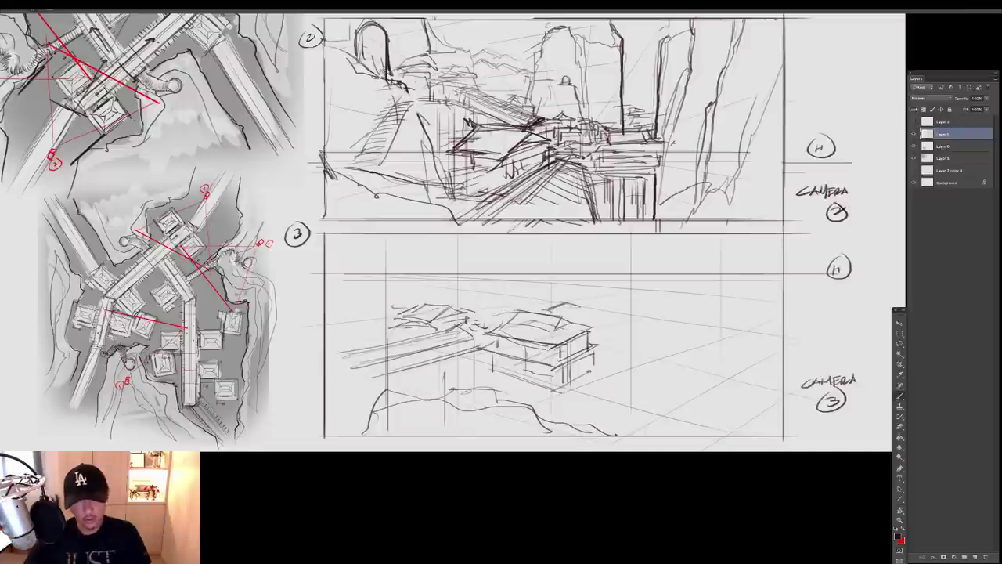
Add overlapping rooftops behind the central building and rough in a distant bridge extending to their right
mouse_move(581, 307)
mouse_down()
mouse_move(599, 317)
mouse_move(600, 343)
mouse_up()
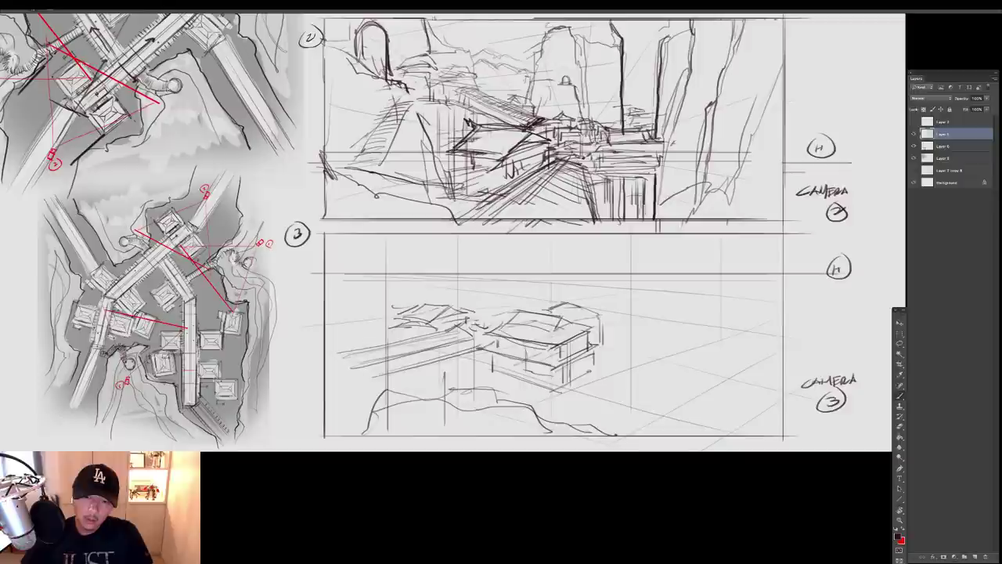
mouse_move(564, 384)
mouse_down()
mouse_move(596, 366)
mouse_move(591, 373)
mouse_up()
drag(559, 368, 590, 355)
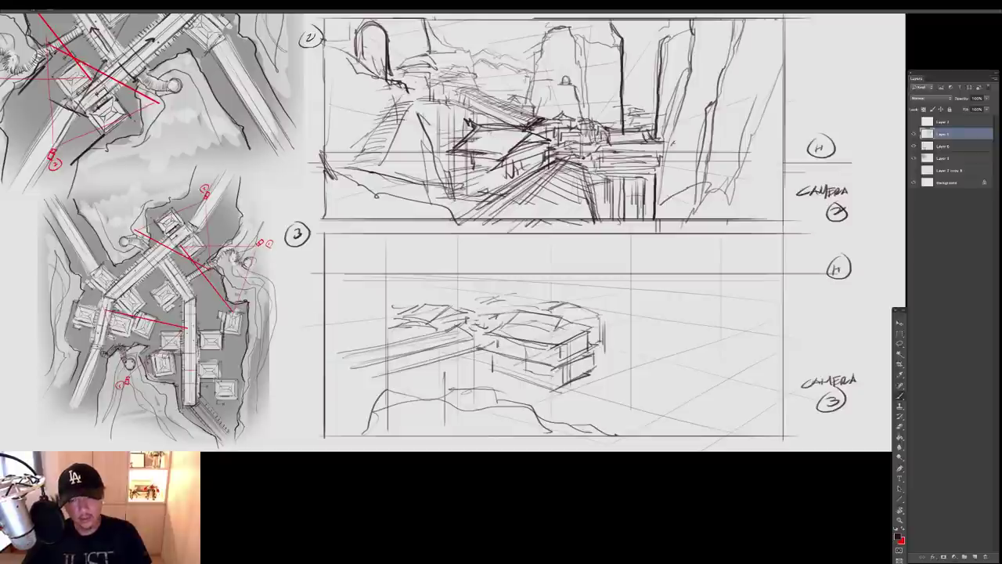
drag(521, 303, 500, 315)
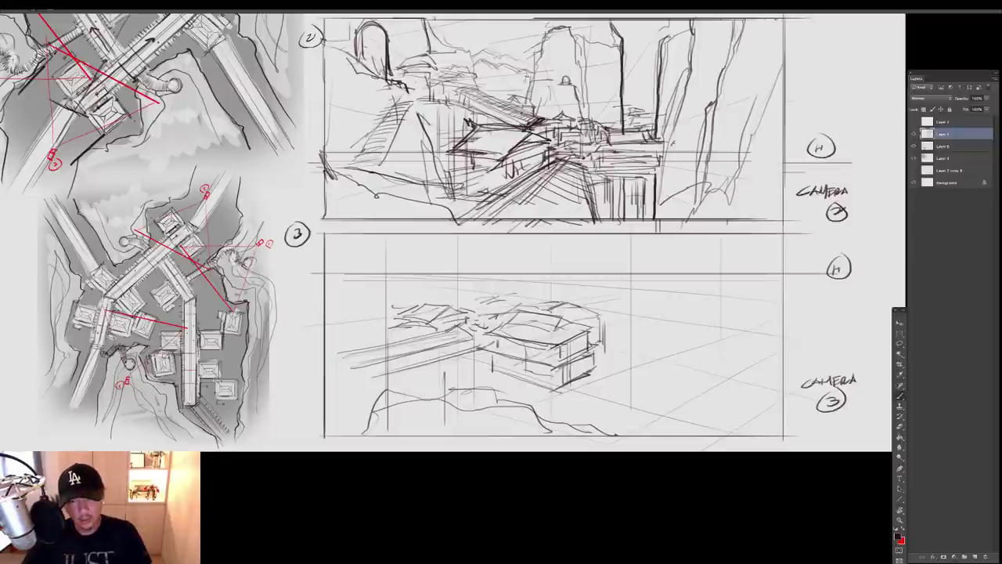
mouse_move(565, 302)
mouse_down()
mouse_move(644, 289)
mouse_move(649, 297)
mouse_up()
mouse_move(588, 314)
mouse_down()
mouse_move(638, 308)
mouse_move(644, 289)
mouse_up()
Erase the central building's lowest tier lines and redraw a shallower base with darkened bottom edges
drag(542, 376, 588, 358)
drag(552, 372, 592, 353)
key(e)
mouse_move(481, 358)
mouse_down()
mouse_move(528, 364)
mouse_move(559, 392)
mouse_up()
mouse_move(574, 380)
mouse_down()
mouse_move(516, 371)
mouse_move(591, 354)
mouse_up()
key(b)
mouse_move(483, 359)
mouse_down()
mouse_move(553, 369)
mouse_move(589, 352)
mouse_move(575, 377)
mouse_move(595, 357)
mouse_up()
key(e)
key(b)
Extend the distant bridge behind the central building toward the right and add a vertical support line below the building's near corner
mouse_move(565, 311)
mouse_down()
mouse_move(602, 318)
mouse_move(649, 290)
mouse_up()
drag(606, 317, 677, 296)
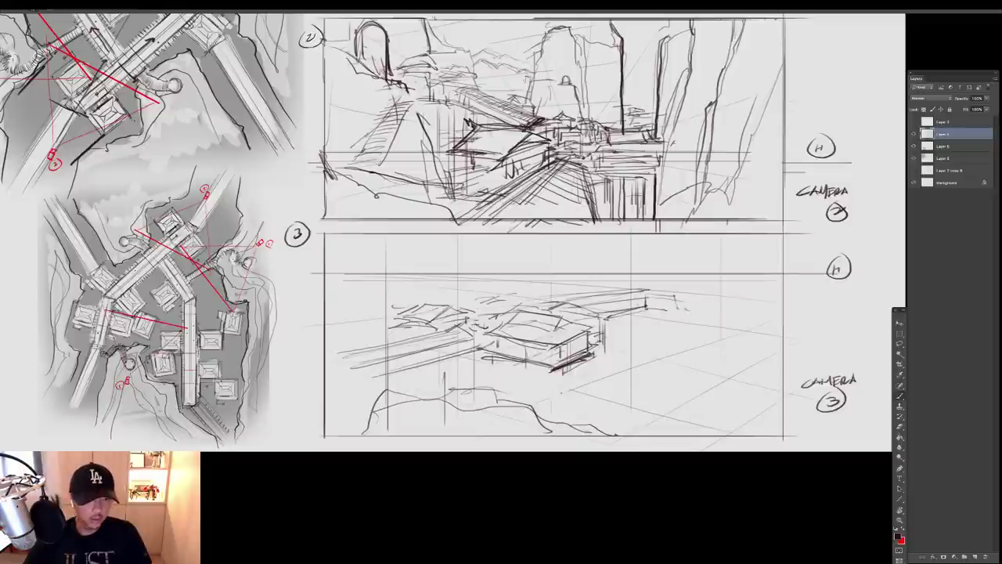
drag(560, 389, 559, 417)
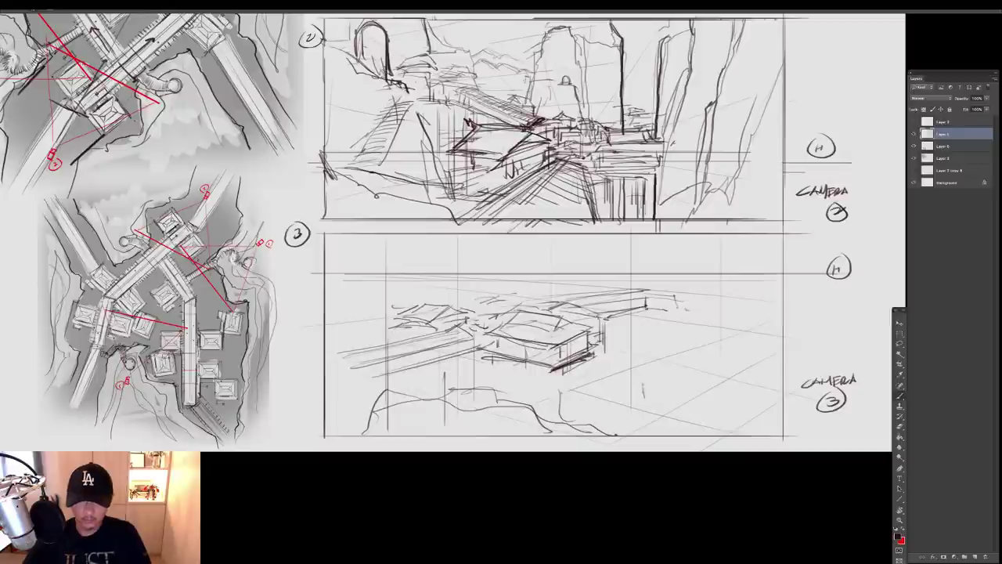
Sketch a tilted rectangular roof in the third frame's right foreground and add a rock contour at its lower left
mouse_move(644, 379)
mouse_down()
mouse_move(649, 410)
mouse_move(684, 373)
mouse_up()
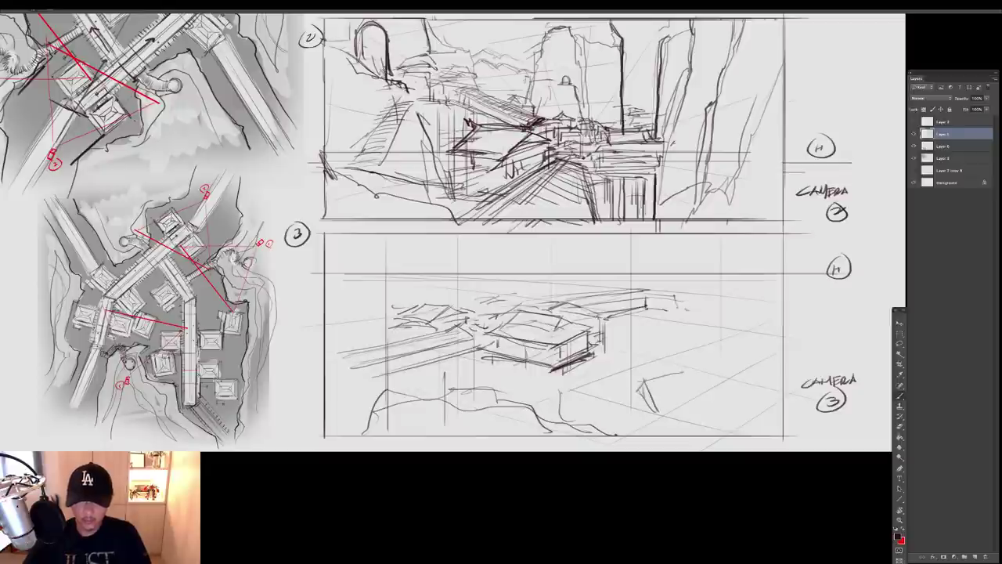
drag(648, 409, 679, 401)
drag(686, 376, 692, 398)
mouse_move(634, 383)
mouse_down()
mouse_move(689, 371)
mouse_move(701, 400)
mouse_up()
drag(693, 396, 652, 412)
drag(684, 373, 697, 399)
drag(651, 376, 691, 370)
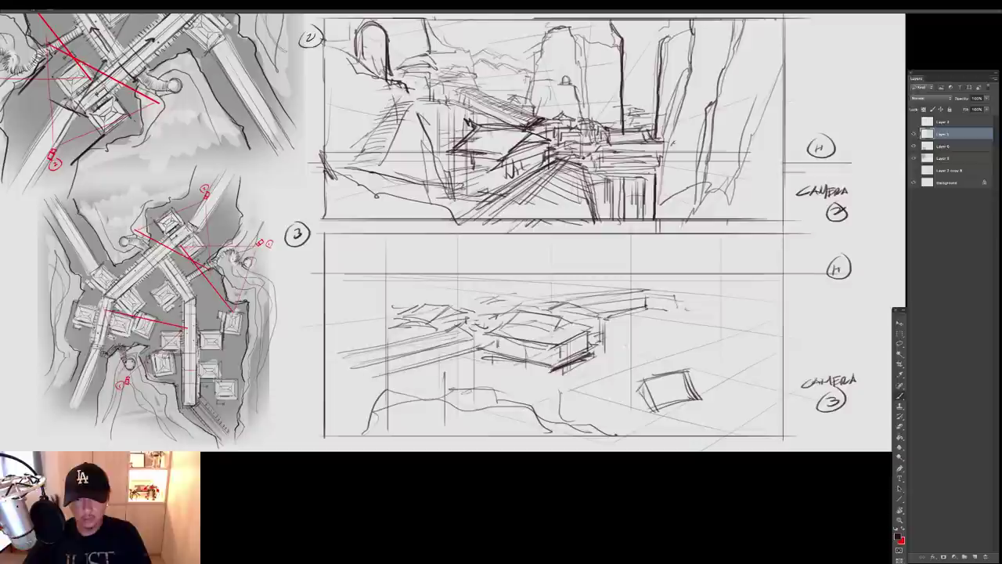
drag(479, 396, 332, 404)
Select the third frame's drawing together with its horizon line and shift it down within the frame
key(m)
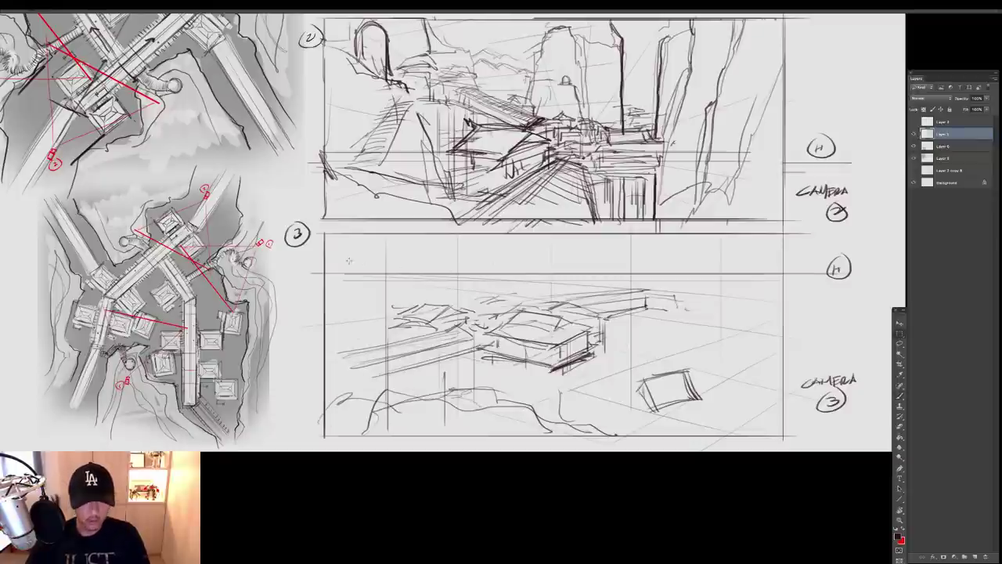
mouse_move(324, 259)
mouse_down()
mouse_move(790, 412)
mouse_move(781, 422)
mouse_up()
key(ctrl+g)
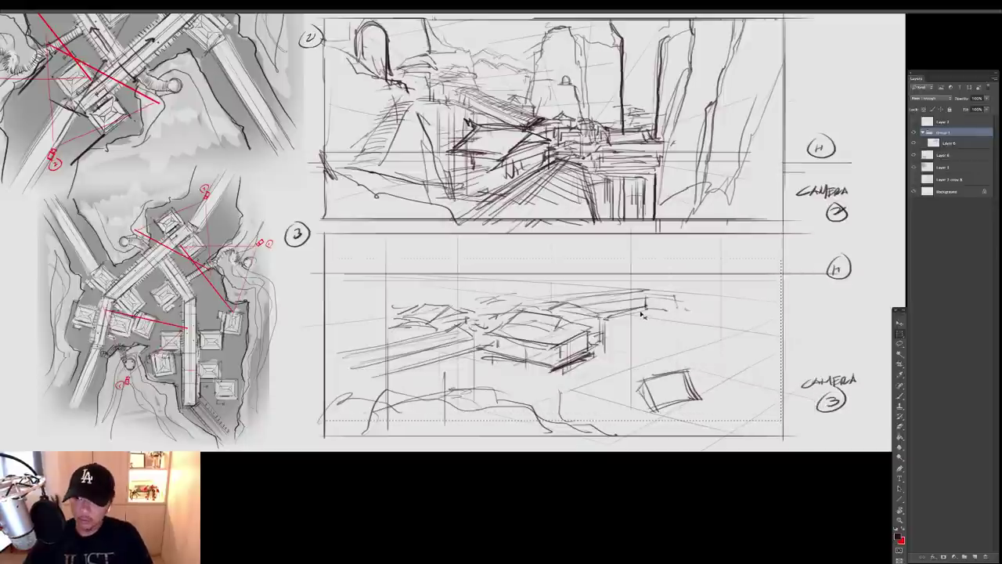
key(ctrl+z)
drag(590, 330, 590, 353)
key(ctrl+d)
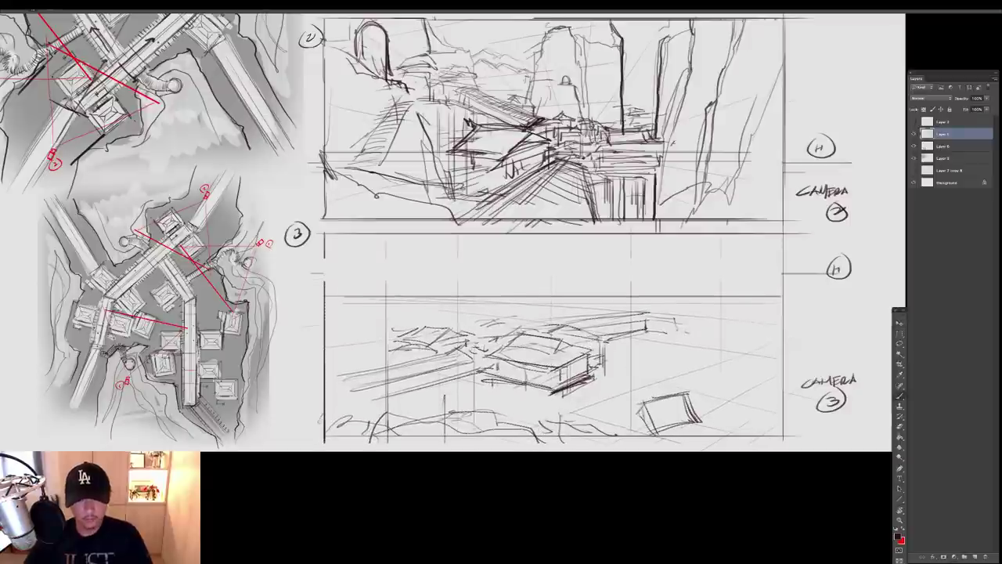
Draw a rock contour descending from the left bridge into the foreground and erase its upper part over the bridge
key(b)
mouse_move(339, 345)
mouse_down()
mouse_move(382, 351)
mouse_move(465, 443)
mouse_move(388, 360)
mouse_move(603, 431)
mouse_up()
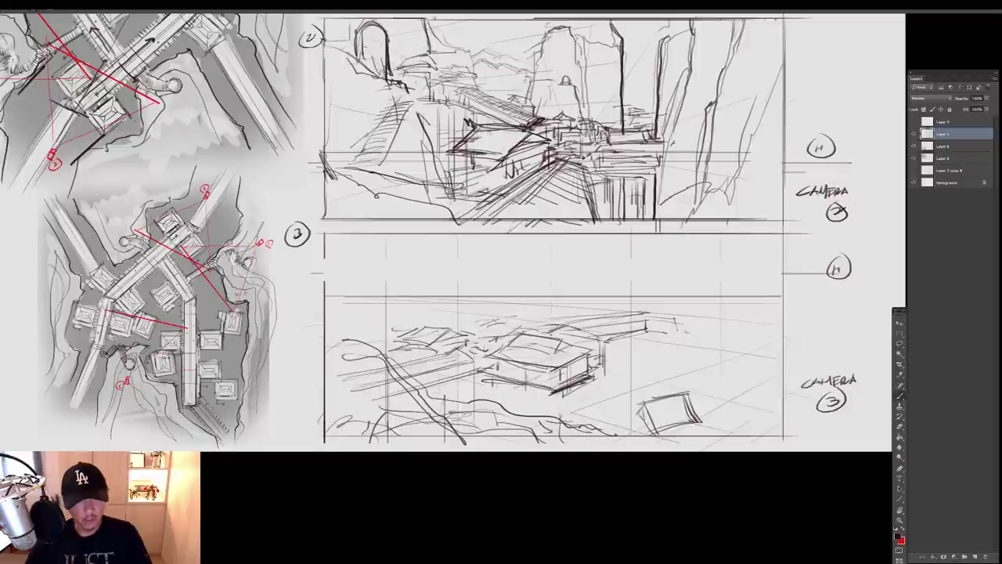
drag(440, 395, 562, 434)
key(e)
drag(385, 353, 398, 392)
key(b)
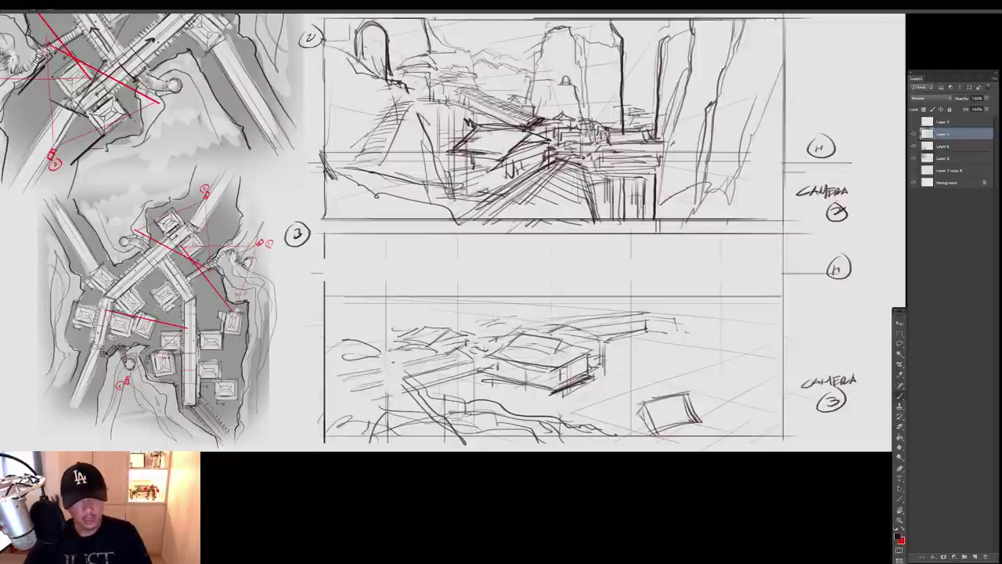
Draw a tall, dark cliff edge down the third frame's left side and reinforce the rocky ledge at its foot
mouse_move(367, 232)
mouse_down()
mouse_move(394, 381)
mouse_move(433, 420)
mouse_up()
drag(402, 382, 437, 421)
mouse_move(321, 347)
mouse_down()
mouse_move(353, 346)
mouse_move(417, 390)
mouse_move(485, 413)
mouse_move(514, 404)
mouse_up()
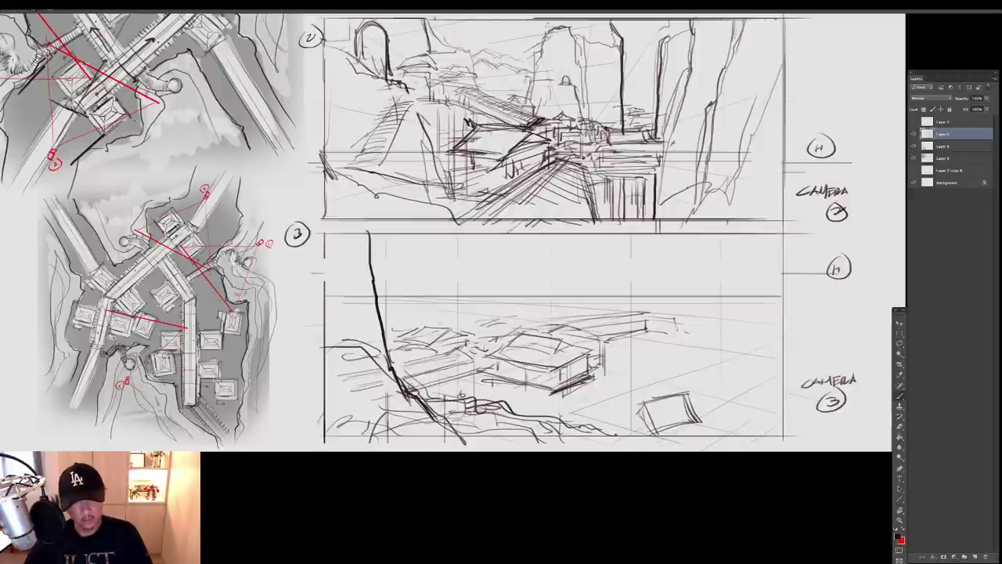
mouse_move(438, 319)
mouse_down()
mouse_move(440, 400)
mouse_move(440, 321)
mouse_move(510, 315)
mouse_up()
key(ctrl+z)
key(ctrl+z)
key(l)
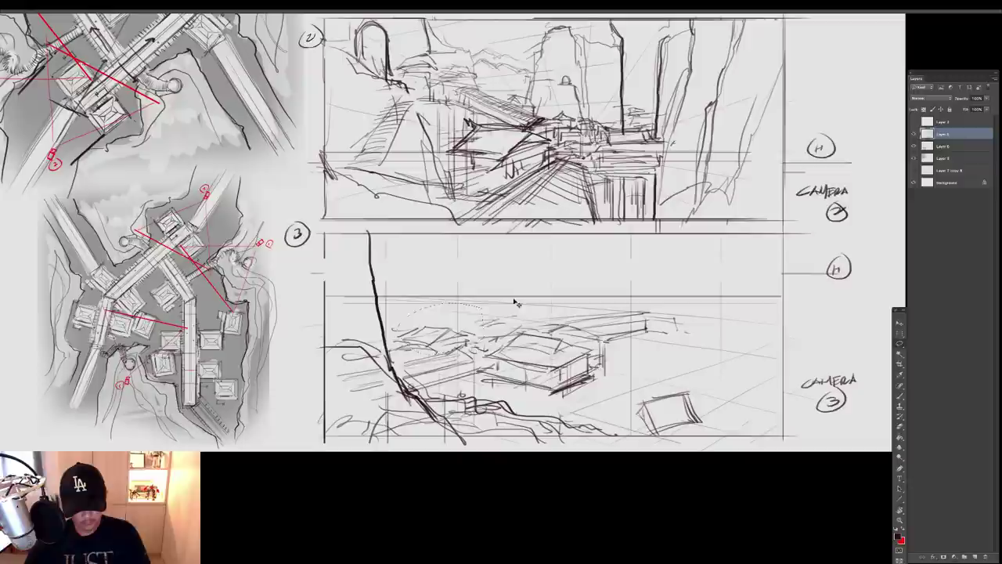
key(v)
drag(452, 335, 501, 319)
key(ctrl+d)
key(b)
key(v)
key(ctrl+z)
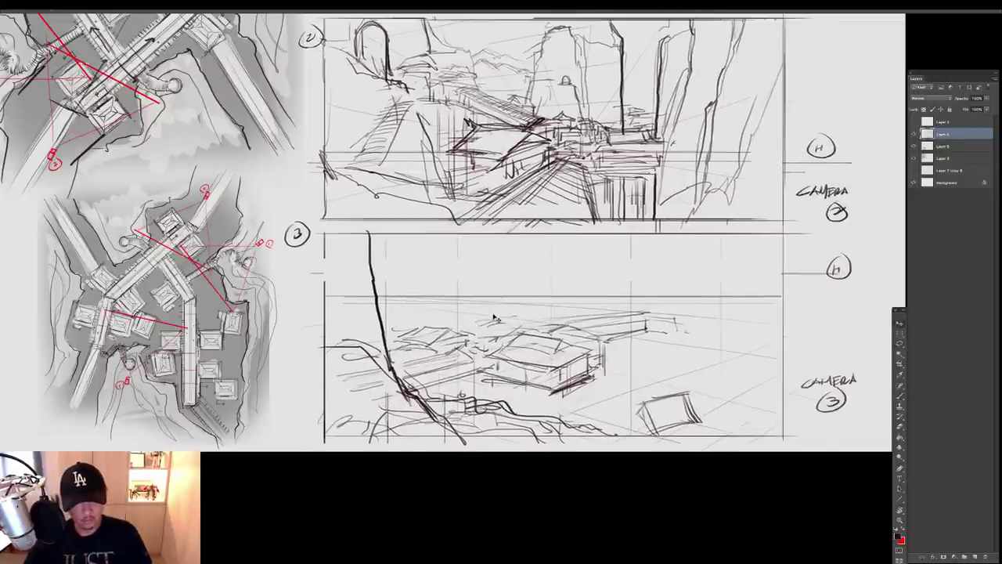
Move the small roofed building behind the left bridge rightward, closer to the central building
key(m)
mouse_move(398, 319)
mouse_down()
mouse_move(454, 353)
mouse_move(481, 358)
mouse_move(483, 335)
mouse_up()
key(v)
key(ctrl+d)
key(b)
Draw a round-topped tower rising from the rocky ledge between the left cliff and the central building
drag(407, 315, 408, 377)
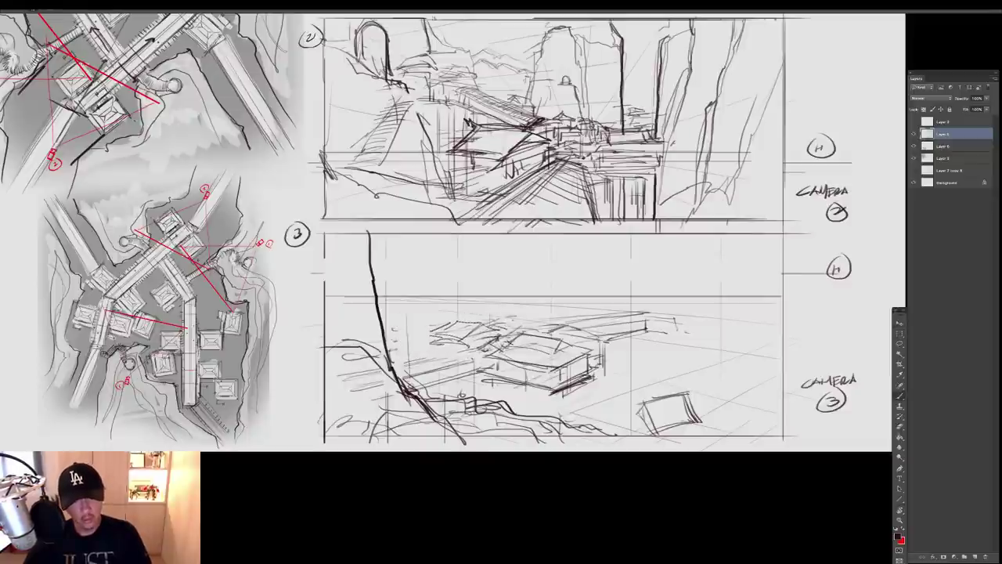
drag(408, 338, 409, 392)
mouse_move(408, 329)
mouse_down()
mouse_move(418, 317)
mouse_move(451, 325)
mouse_up()
mouse_move(450, 321)
mouse_down()
mouse_move(454, 405)
mouse_move(434, 355)
mouse_move(445, 381)
mouse_up()
key(e)
key(b)
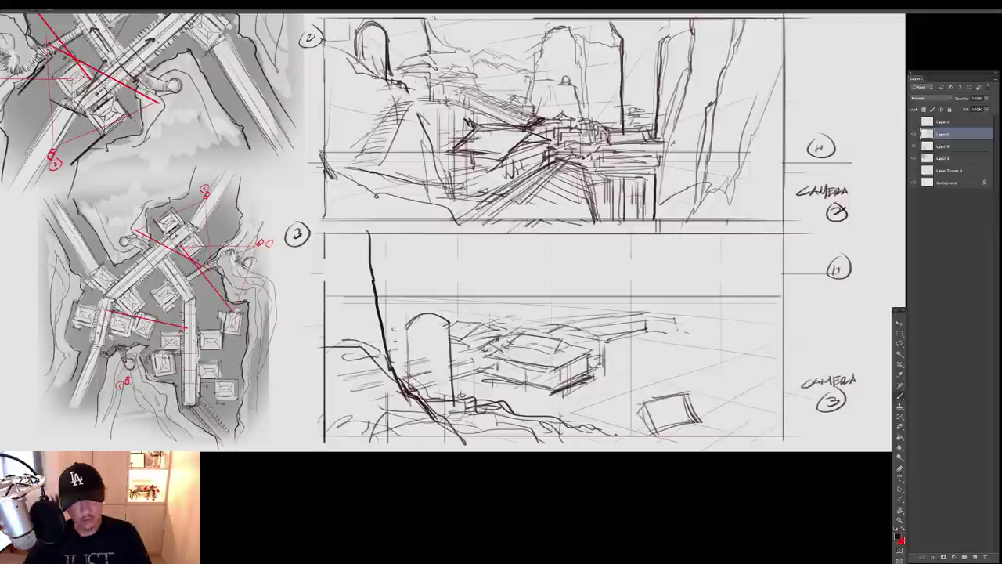
Erase the cliff line crowding the tower's base and redraw a jagged cliff edge set farther left
drag(482, 340, 439, 383)
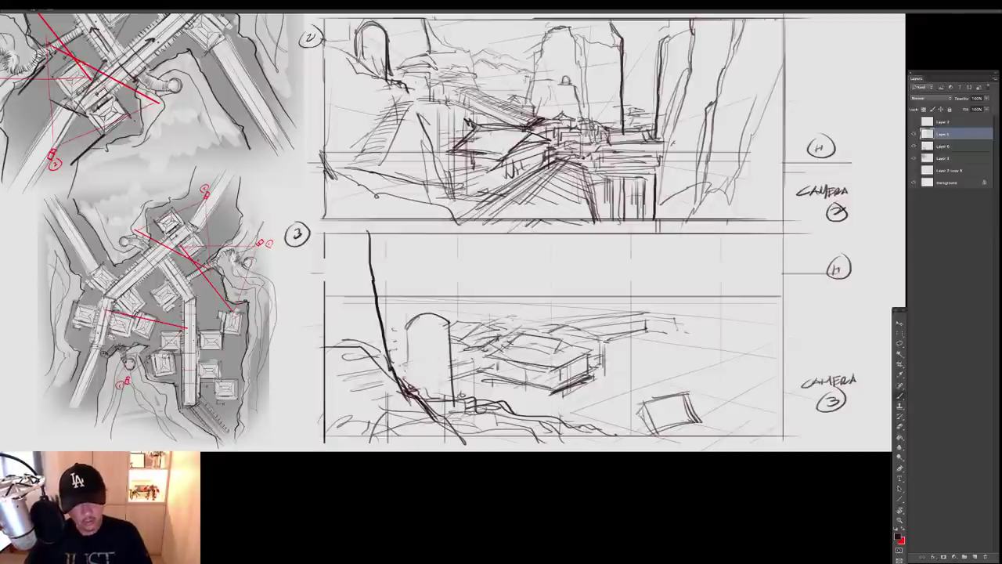
drag(382, 351, 402, 404)
key(b)
drag(408, 361, 415, 393)
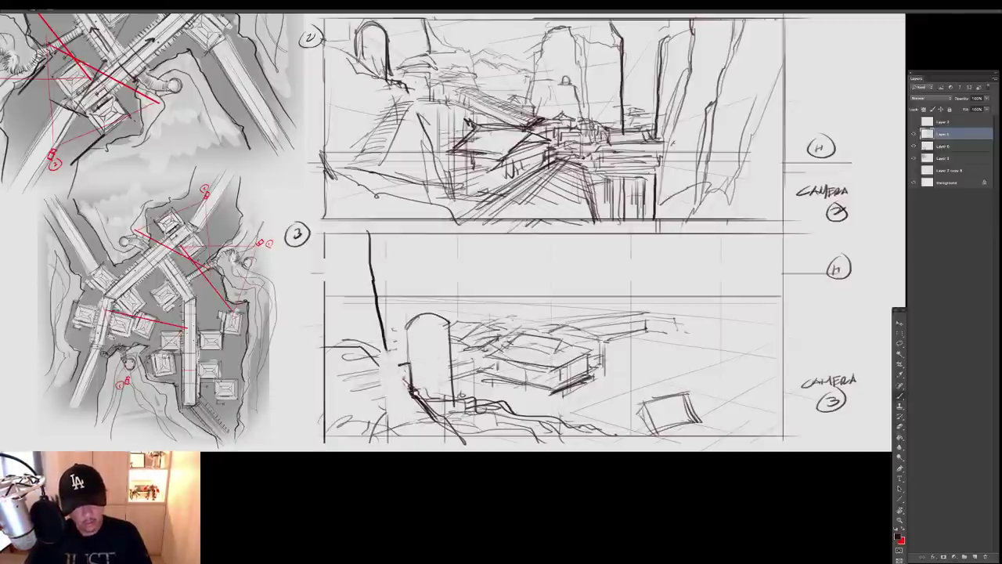
key(e)
mouse_move(387, 353)
mouse_down()
mouse_move(374, 314)
mouse_move(366, 354)
mouse_move(465, 443)
mouse_up()
key(b)
Sketch a planked walkway on both sides of the tower, linking the left cliff to the central building
scroll(405, 364, up, 2)
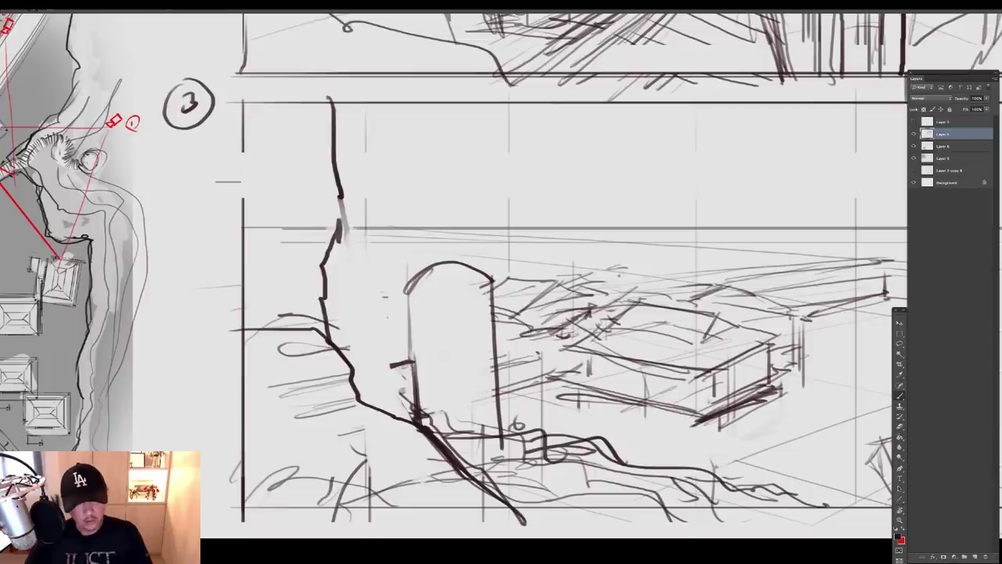
drag(392, 364, 355, 376)
drag(492, 353, 550, 334)
drag(363, 399, 411, 386)
drag(488, 371, 542, 355)
drag(498, 393, 559, 376)
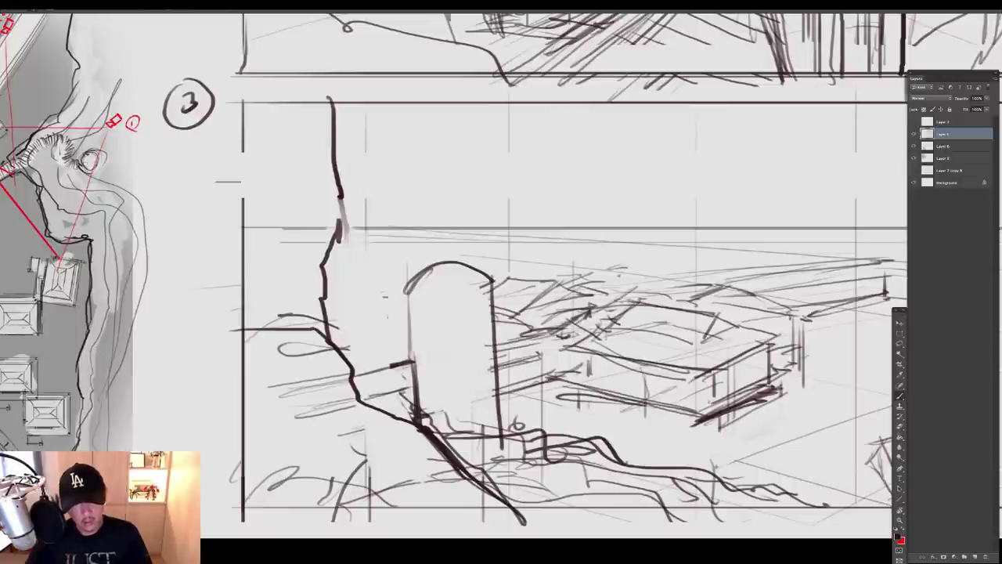
drag(402, 415, 415, 418)
drag(528, 389, 566, 376)
mouse_move(369, 372)
mouse_down()
mouse_move(372, 393)
mouse_move(411, 392)
mouse_up()
mouse_move(493, 345)
mouse_down()
mouse_move(512, 368)
mouse_move(581, 347)
mouse_up()
Erase a gap in the tower's upper right edge and add two small openings on its face
key(e)
drag(492, 287, 491, 298)
key(b)
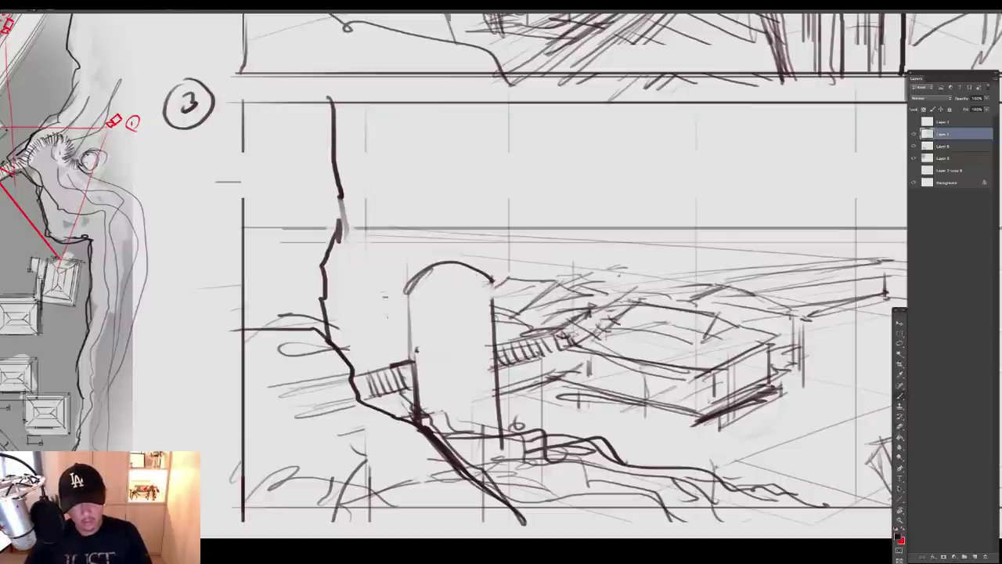
drag(416, 350, 428, 355)
drag(462, 349, 477, 349)
Darken the rooftops behind the tower and add lines to the ledge at the tower's base
key(ctrl+minus)
key(ctrl+minus)
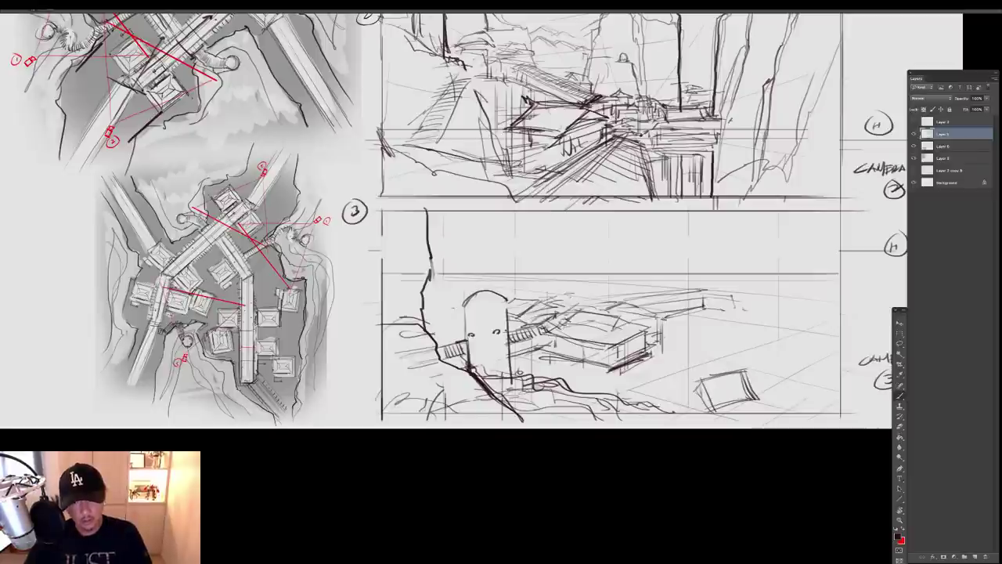
drag(530, 305, 554, 310)
drag(519, 315, 550, 309)
ctrl+click(559, 306)
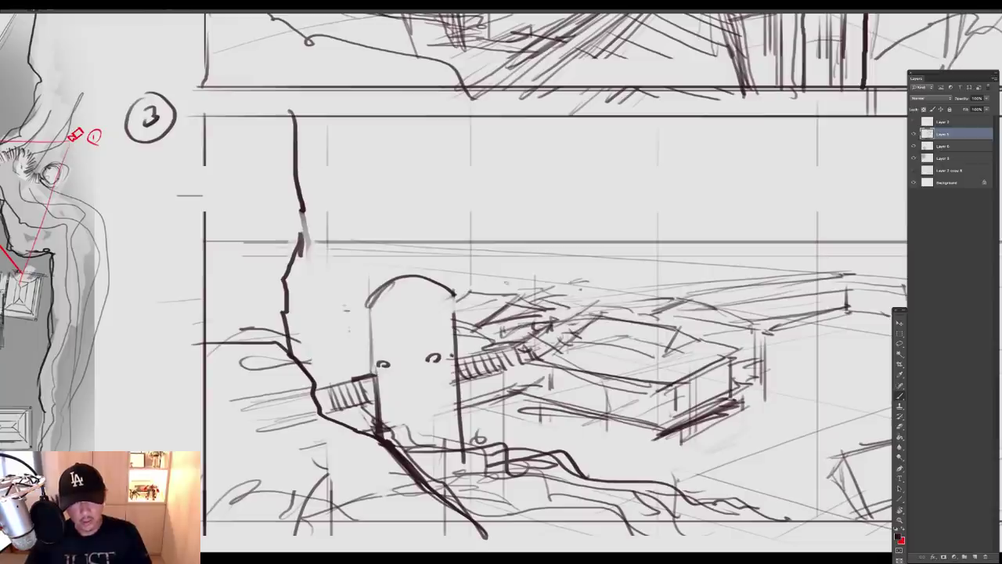
mouse_move(461, 415)
mouse_down()
mouse_move(535, 395)
mouse_move(509, 451)
mouse_up()
ctrl+alt+click(532, 336)
drag(532, 337, 470, 326)
Add vertical support posts beneath the central building's near corner and an inner curve along the tower's domed top
drag(537, 375, 538, 400)
drag(543, 370, 550, 399)
mouse_move(419, 296)
mouse_down()
mouse_move(432, 314)
mouse_move(419, 296)
mouse_up()
drag(389, 310, 422, 299)
drag(486, 314, 446, 314)
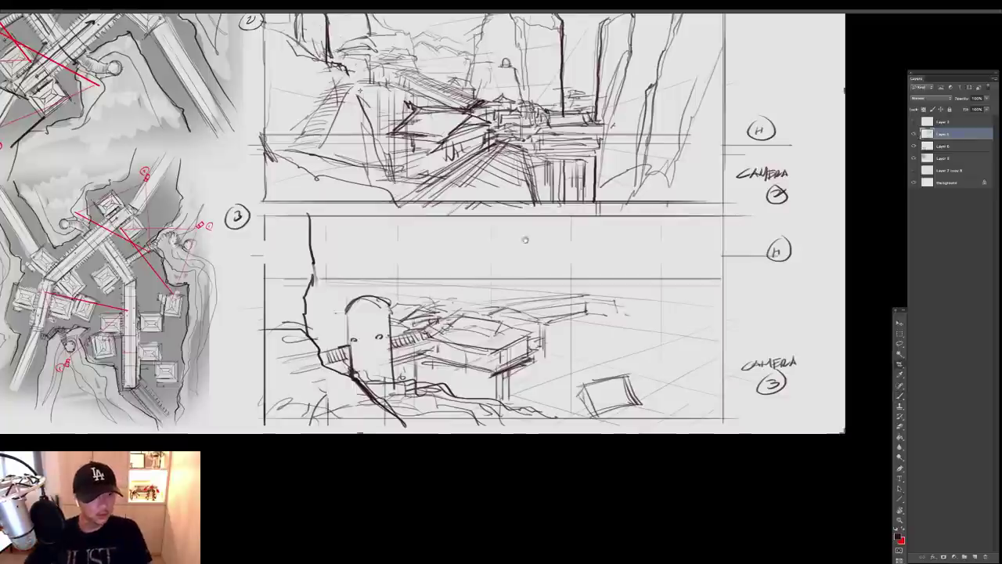
Widen the right foreground roof and hatch its side face
drag(525, 239, 580, 236)
key(c)
drag(636, 382, 694, 366)
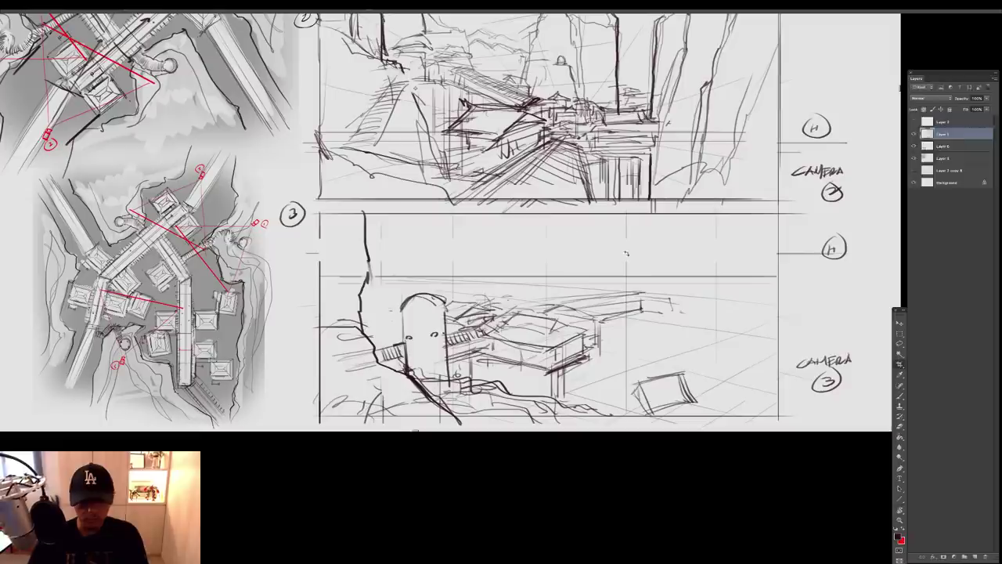
drag(690, 372, 702, 401)
drag(659, 411, 707, 396)
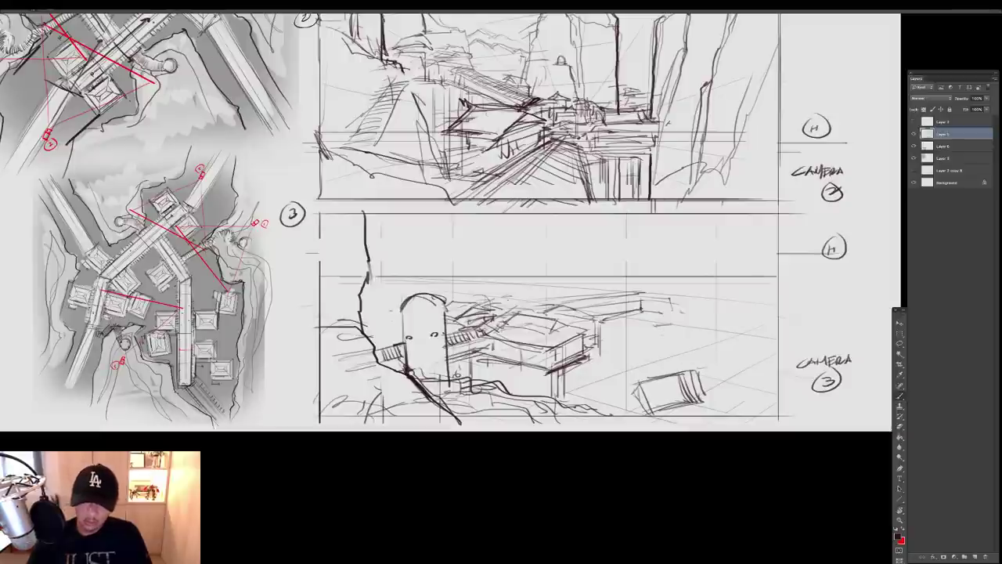
Sketch a long diagonal bridge descending behind the right foreground roof toward the third frame's lower right corner
mouse_move(650, 326)
mouse_down()
mouse_move(675, 350)
mouse_move(762, 390)
mouse_up()
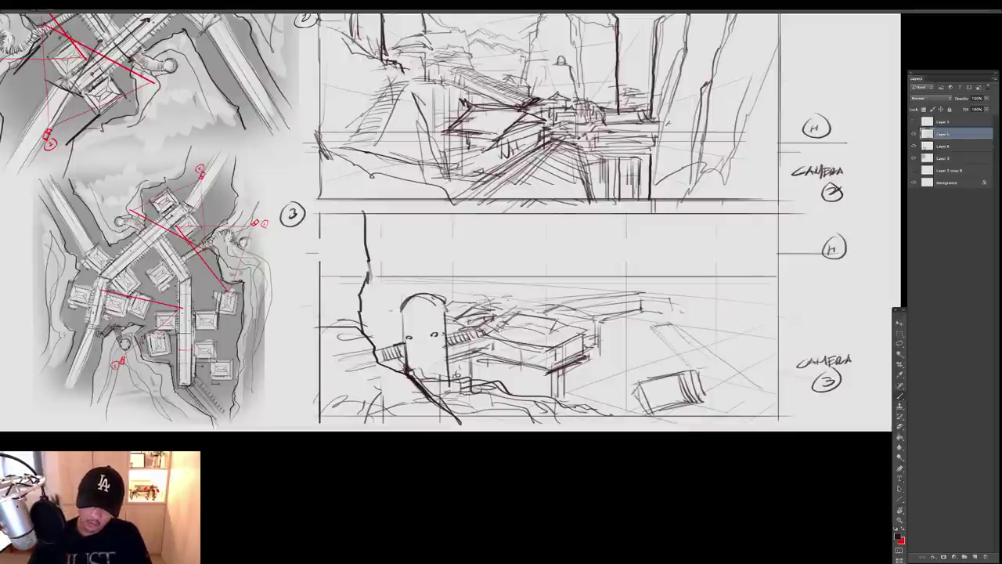
mouse_move(689, 343)
mouse_down()
mouse_move(753, 390)
mouse_move(744, 405)
mouse_up()
drag(687, 361, 744, 399)
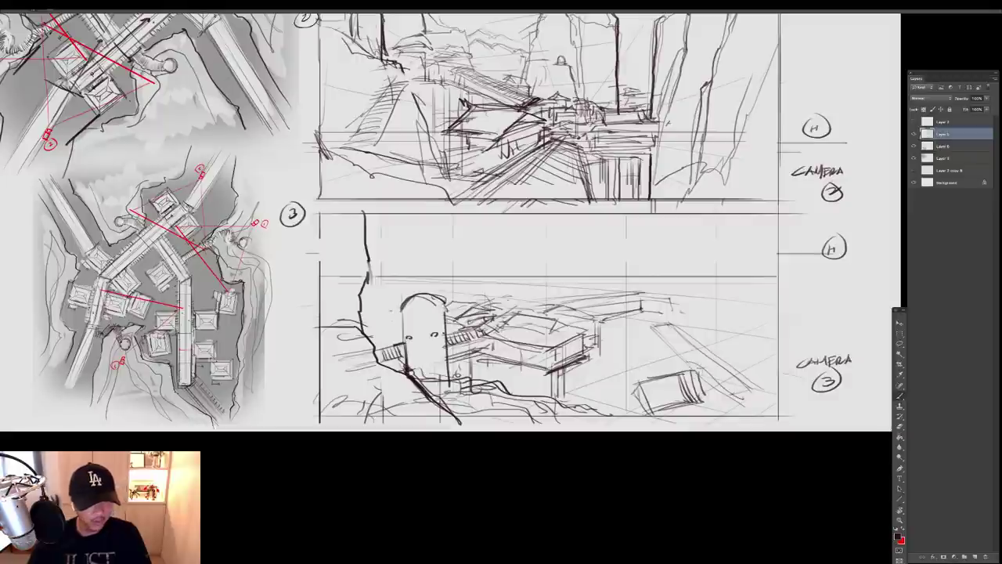
drag(684, 338, 757, 391)
drag(657, 326, 754, 395)
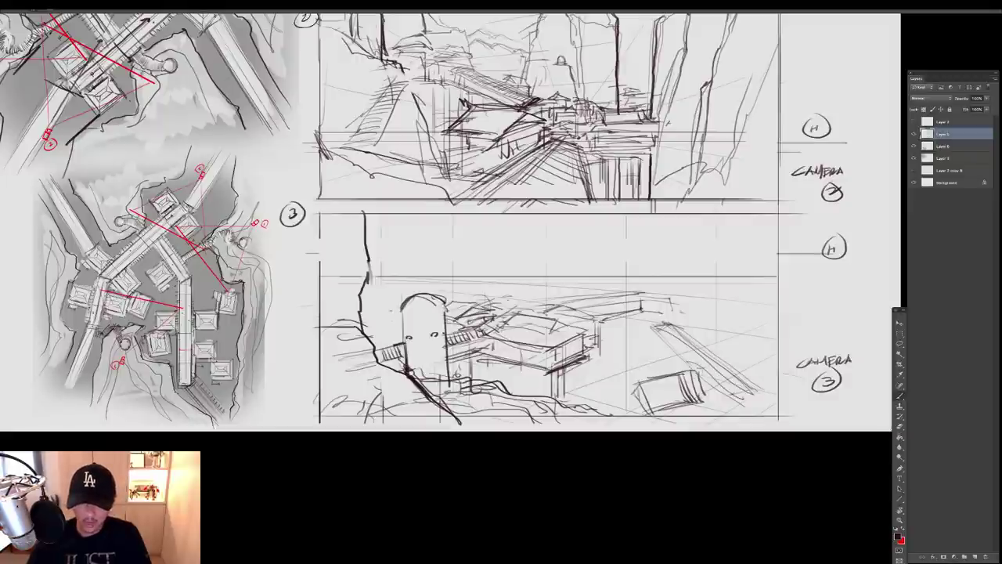
drag(677, 339, 756, 405)
Add a roof behind the right foreground building and a small block building on the diagonal bridge's far side
drag(643, 373, 679, 357)
mouse_move(663, 352)
mouse_down()
mouse_move(684, 371)
mouse_move(728, 334)
mouse_move(737, 353)
mouse_move(741, 331)
mouse_move(745, 403)
mouse_up()
drag(665, 333, 691, 358)
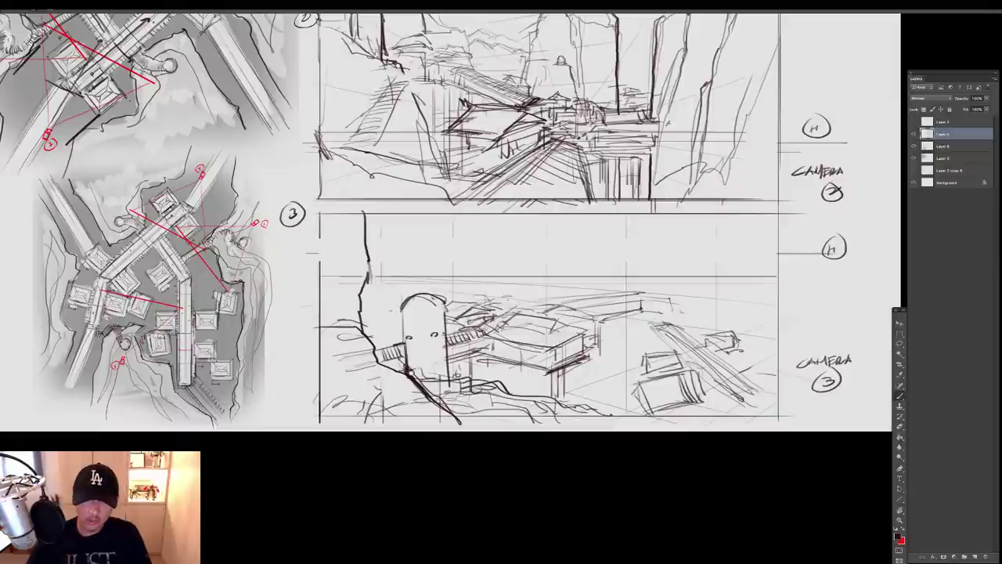
Outline a structure at the distant bridge's end and draw vertical supports beneath the bridges and right-hand buildings
mouse_move(600, 322)
mouse_down()
mouse_move(641, 315)
mouse_move(651, 288)
mouse_up()
mouse_move(649, 287)
mouse_down()
mouse_move(652, 306)
mouse_move(660, 290)
mouse_up()
drag(666, 287, 668, 299)
mouse_move(663, 303)
mouse_down()
mouse_move(664, 321)
mouse_move(642, 323)
mouse_move(631, 381)
mouse_up()
drag(609, 329, 609, 403)
mouse_move(603, 326)
mouse_down()
mouse_move(602, 401)
mouse_move(588, 404)
mouse_up()
drag(581, 363, 580, 407)
mouse_move(691, 382)
mouse_down()
mouse_move(691, 416)
mouse_move(707, 416)
mouse_up()
drag(725, 368, 722, 397)
drag(739, 357, 737, 376)
drag(751, 329, 744, 379)
drag(759, 313, 756, 360)
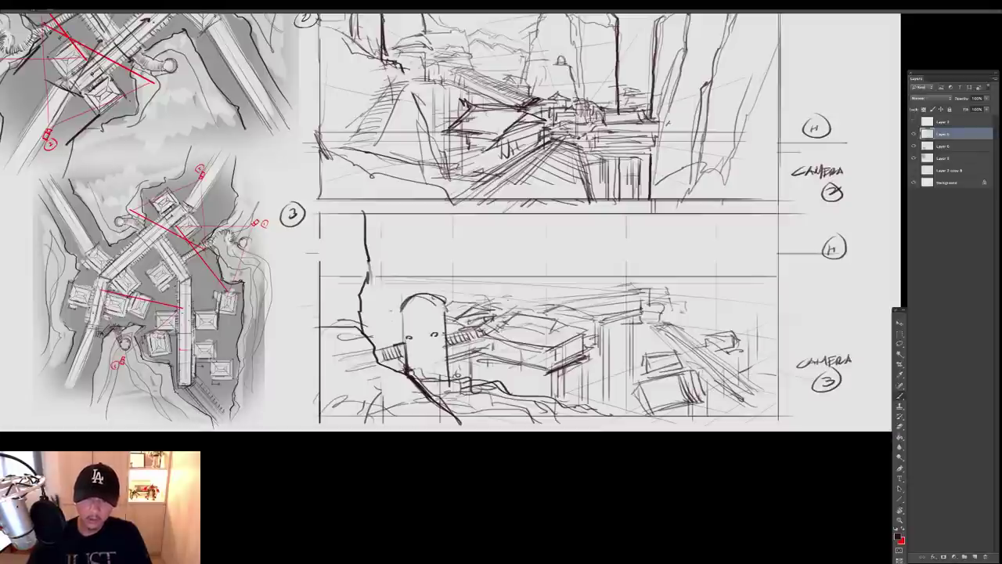
Rough in a faint distant roof near the third frame's right edge
drag(683, 313, 698, 312)
mouse_move(697, 318)
mouse_down()
mouse_move(734, 327)
mouse_move(771, 297)
mouse_up()
drag(743, 298, 744, 315)
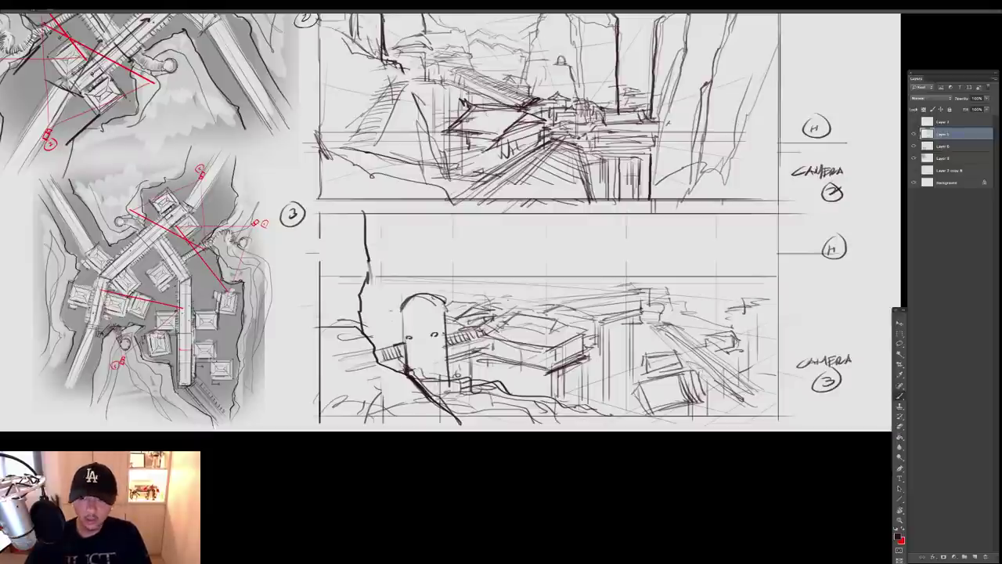
Draw a jagged cliff contour from the third frame's upper right down to the far end of the diagonal bridge
mouse_move(743, 232)
mouse_down()
mouse_move(689, 323)
mouse_move(681, 315)
mouse_up()
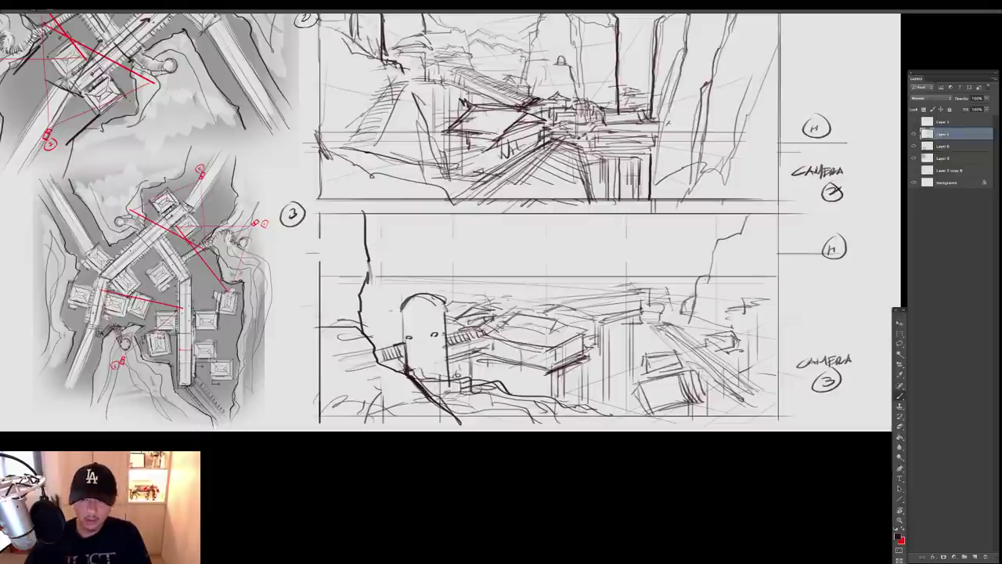
drag(711, 258, 686, 306)
drag(604, 329, 605, 376)
mouse_move(741, 215)
mouse_down()
mouse_move(711, 239)
mouse_move(692, 313)
mouse_move(671, 318)
mouse_up()
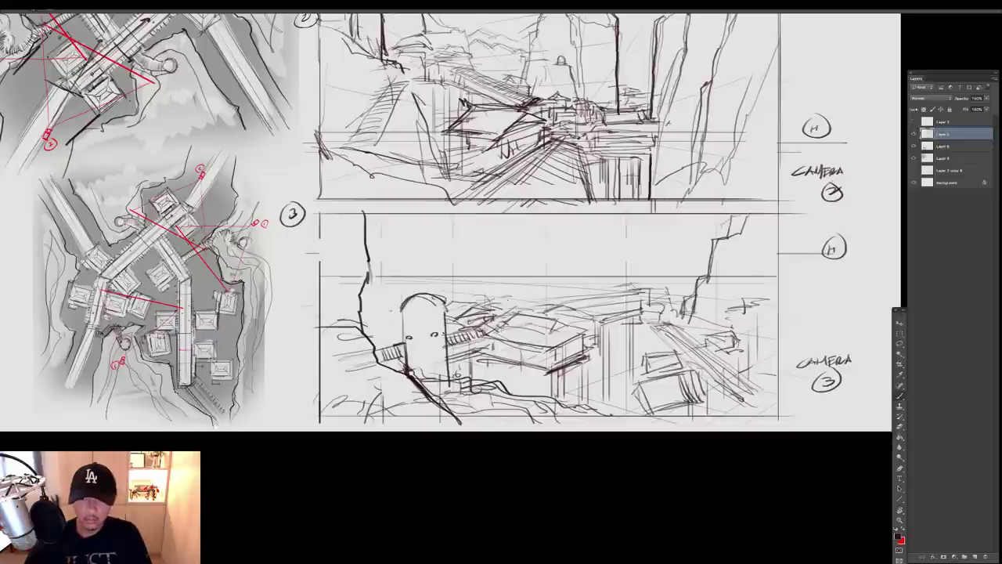
Erase the right cliff's upper contour and redraw it with a more broken rock edge down to the distant buildings
mouse_move(711, 238)
mouse_down()
mouse_move(692, 303)
mouse_move(733, 233)
mouse_up()
key(e)
key(b)
drag(729, 237, 714, 242)
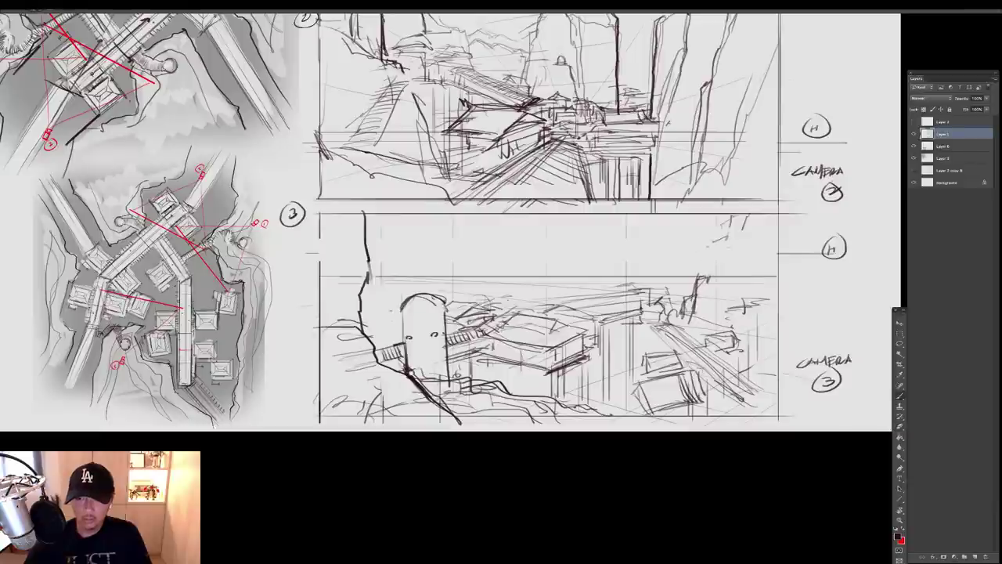
drag(689, 309, 702, 253)
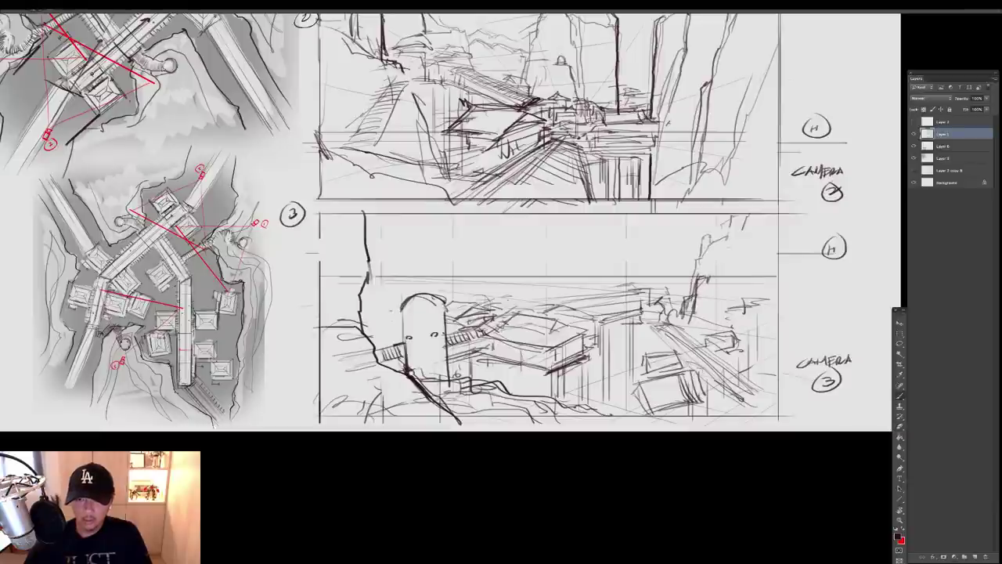
drag(713, 243, 675, 321)
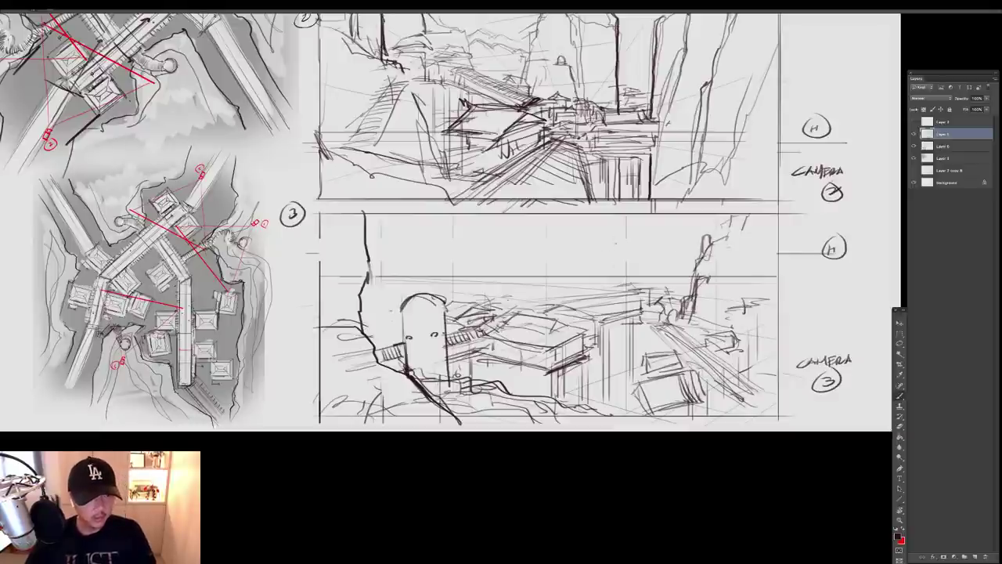
Sketch the long distant bridge across the middle of the third frame just below the horizon, erasing and restating its edges
drag(511, 281, 603, 293)
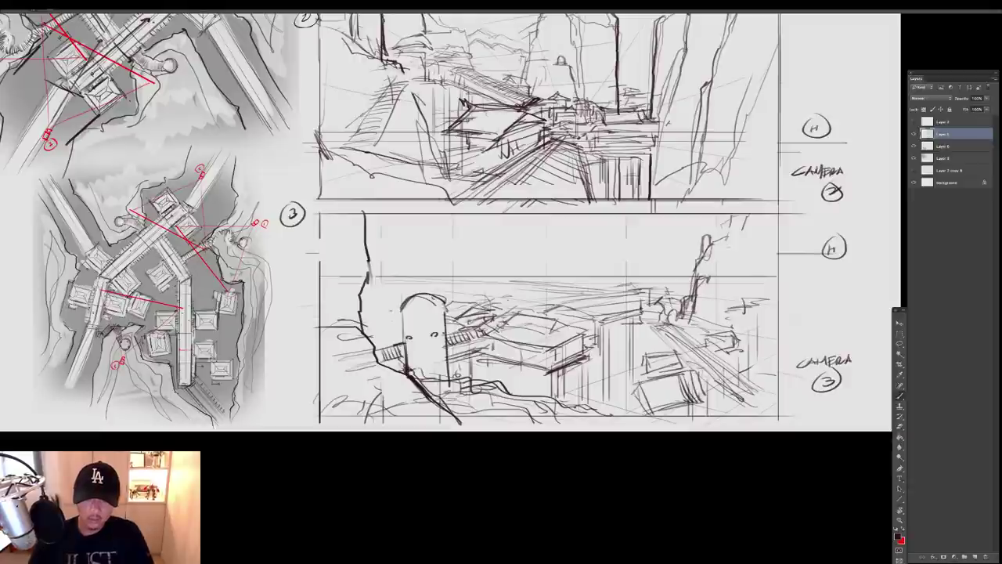
drag(485, 280, 565, 282)
mouse_move(501, 288)
mouse_down()
mouse_move(581, 279)
mouse_move(578, 292)
mouse_up()
key(e)
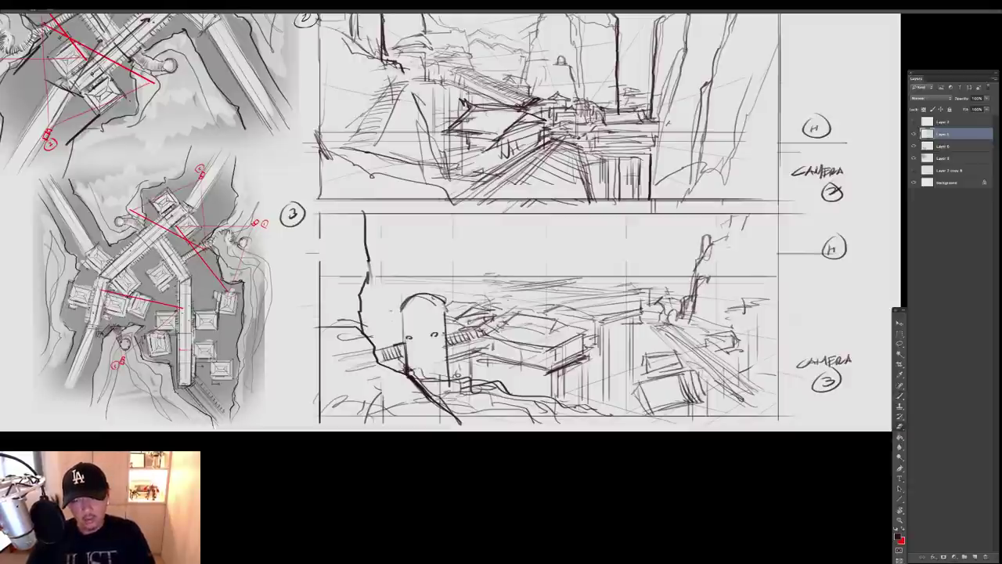
drag(503, 288, 577, 280)
key(b)
drag(493, 293, 595, 277)
key(e)
key(b)
drag(578, 276, 652, 282)
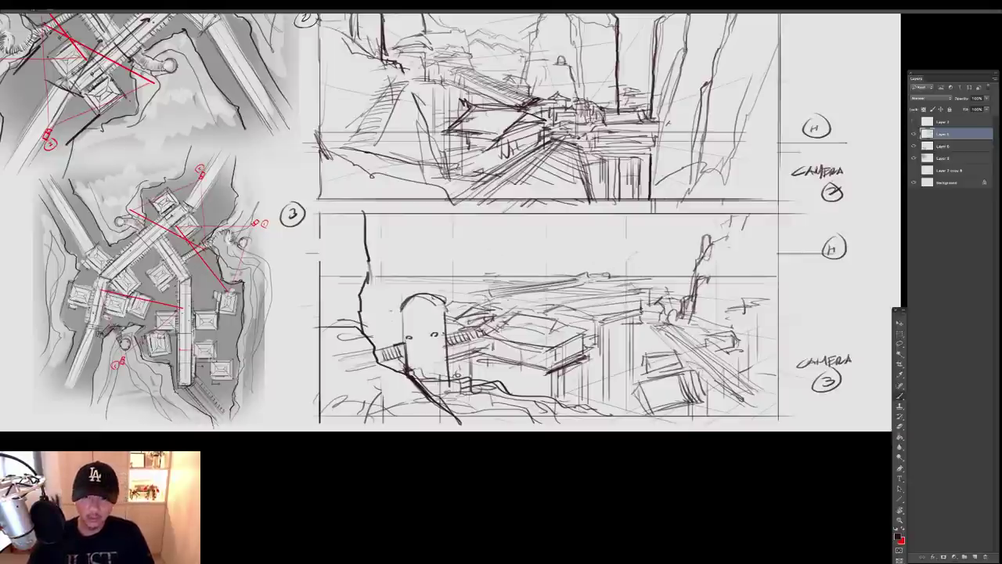
Draw a sloping roofline beyond the distant bridge and outline the background cliff walls rising behind it
drag(603, 277, 635, 254)
drag(600, 284, 648, 257)
drag(639, 258, 664, 253)
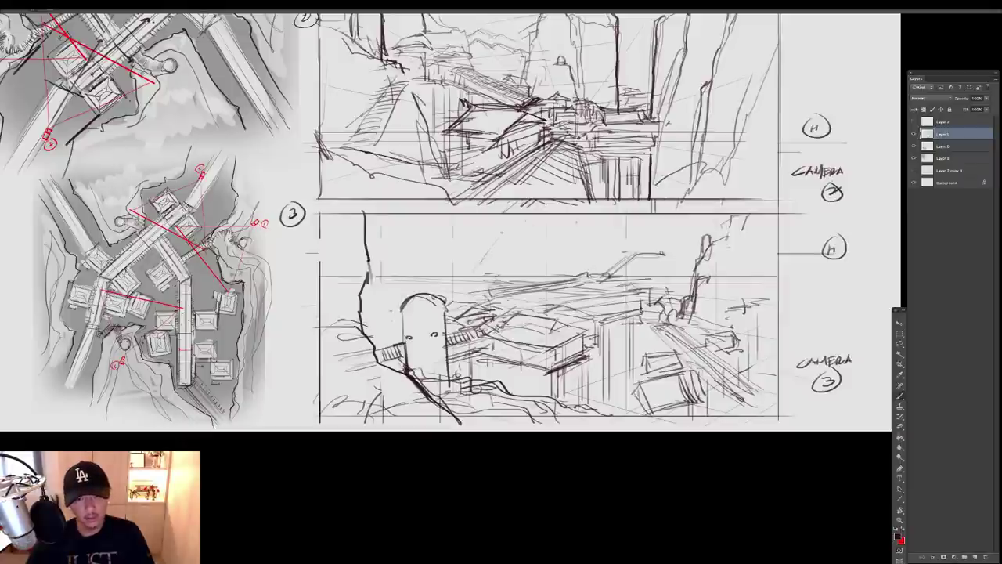
drag(501, 225, 476, 290)
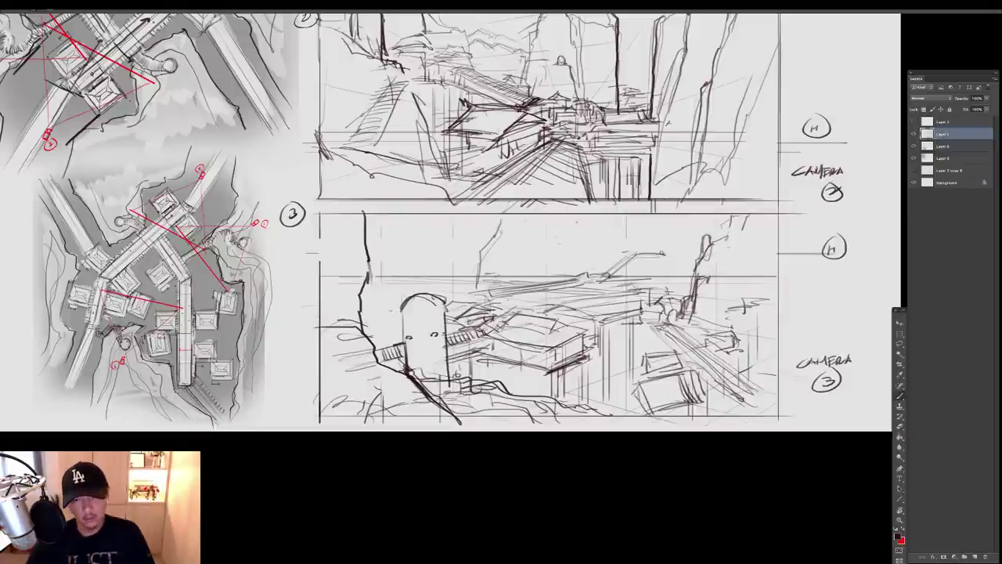
drag(567, 245, 562, 274)
drag(566, 226, 569, 258)
drag(575, 254, 572, 271)
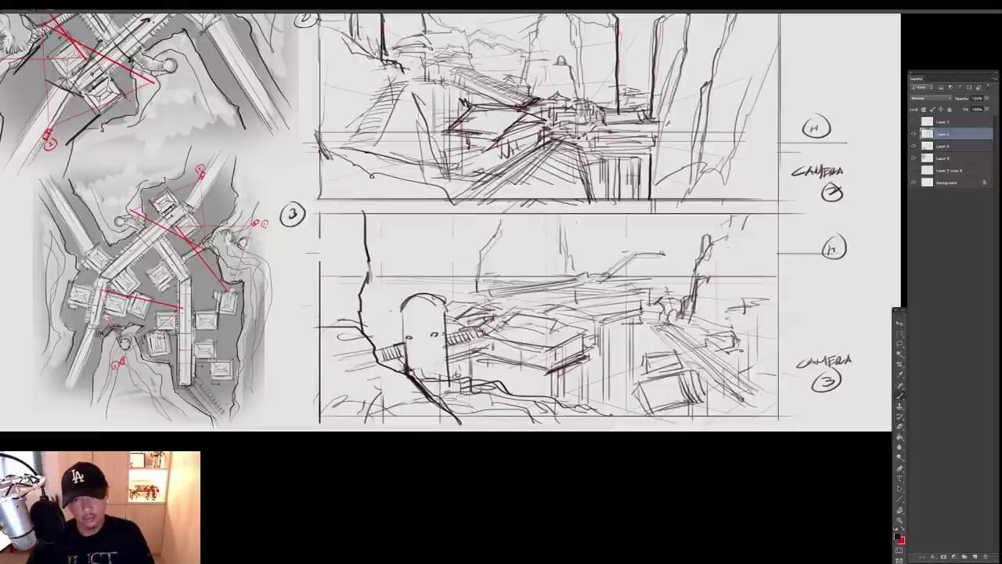
drag(582, 218, 605, 271)
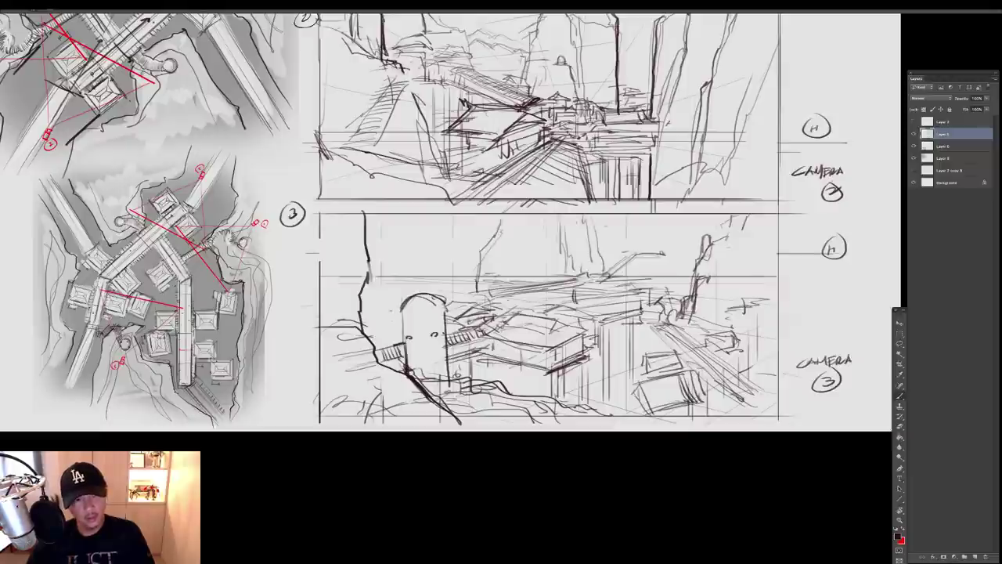
drag(376, 348, 335, 358)
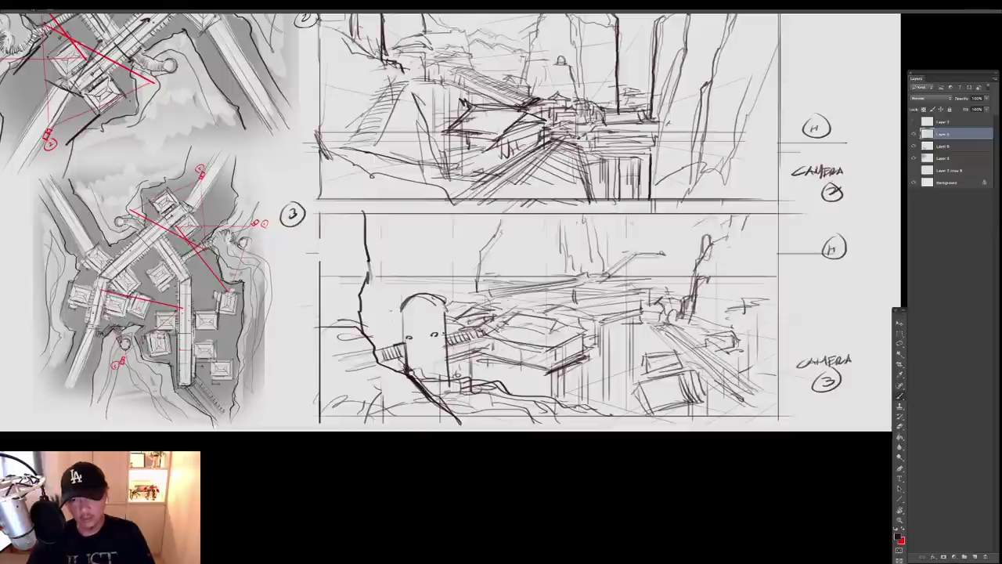
Add the receding right-hand cliff faces and small building shapes at the far end of the bridge
drag(636, 215, 645, 243)
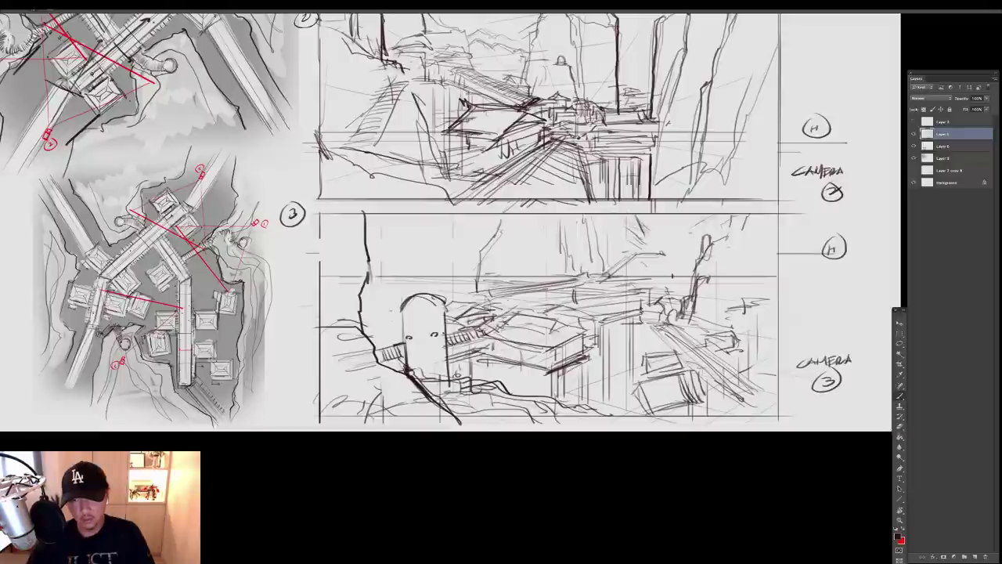
drag(705, 216, 685, 303)
mouse_move(685, 241)
mouse_down()
mouse_move(681, 299)
mouse_move(690, 259)
mouse_move(655, 277)
mouse_move(656, 310)
mouse_up()
mouse_move(655, 260)
mouse_down()
mouse_move(639, 271)
mouse_move(663, 264)
mouse_move(663, 293)
mouse_up()
mouse_move(662, 274)
mouse_down()
mouse_move(671, 297)
mouse_move(675, 286)
mouse_up()
drag(665, 291, 685, 277)
drag(668, 274, 682, 270)
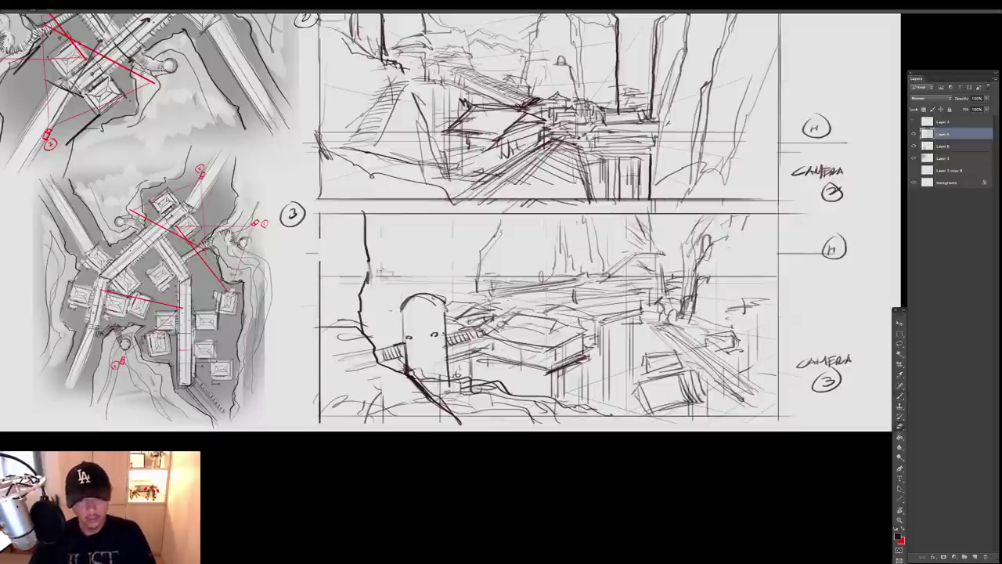
Draw a second cliff face behind the foreground left cliff and start a jagged mountain ridge above the arched tower
mouse_move(370, 241)
mouse_down()
mouse_move(389, 275)
mouse_move(393, 329)
mouse_up()
drag(387, 288, 388, 314)
mouse_move(371, 236)
mouse_down()
mouse_move(391, 270)
mouse_move(462, 287)
mouse_up()
drag(402, 272, 419, 293)
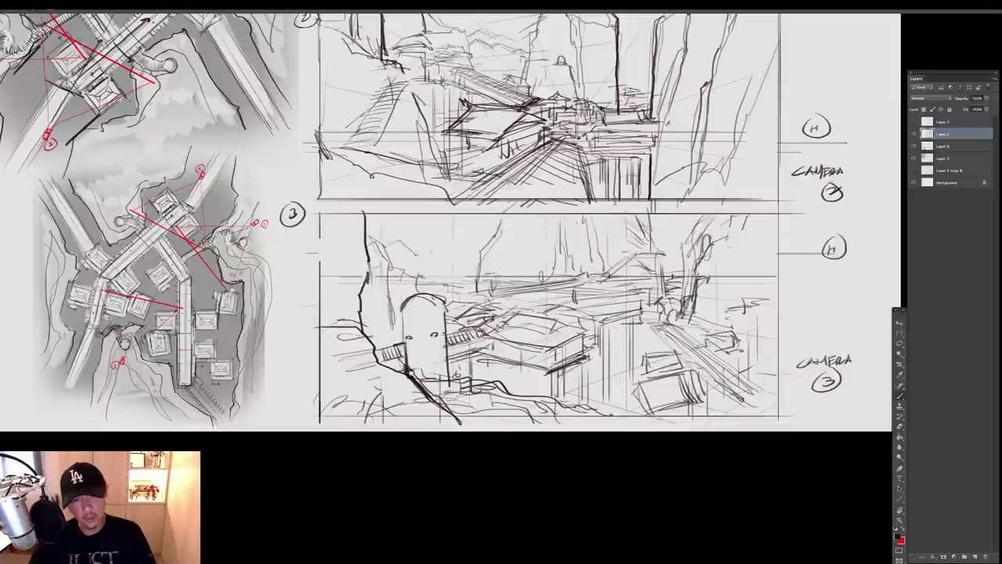
drag(451, 251, 474, 258)
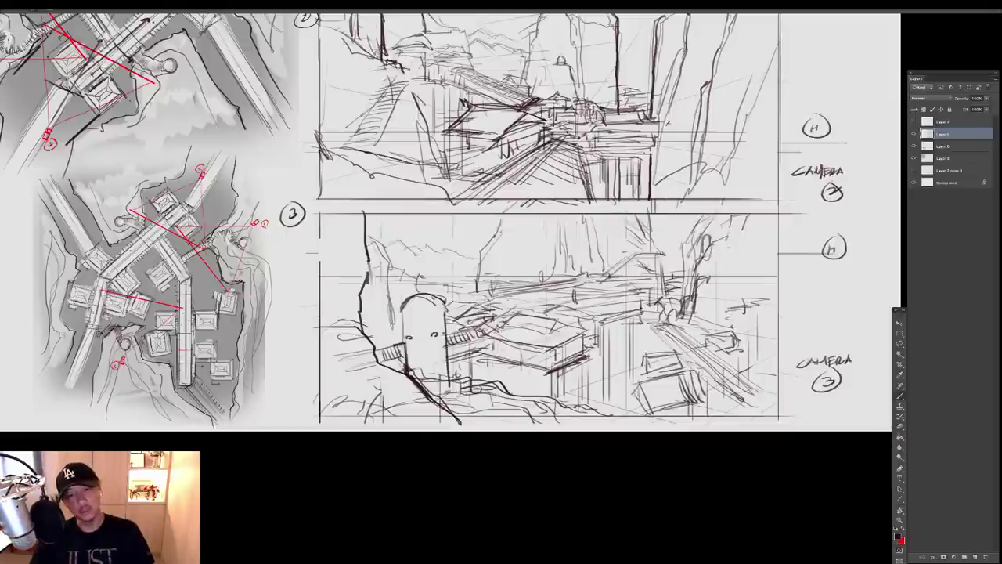
drag(368, 227, 478, 248)
key(ctrl+alt+z)
key(ctrl+alt+z)
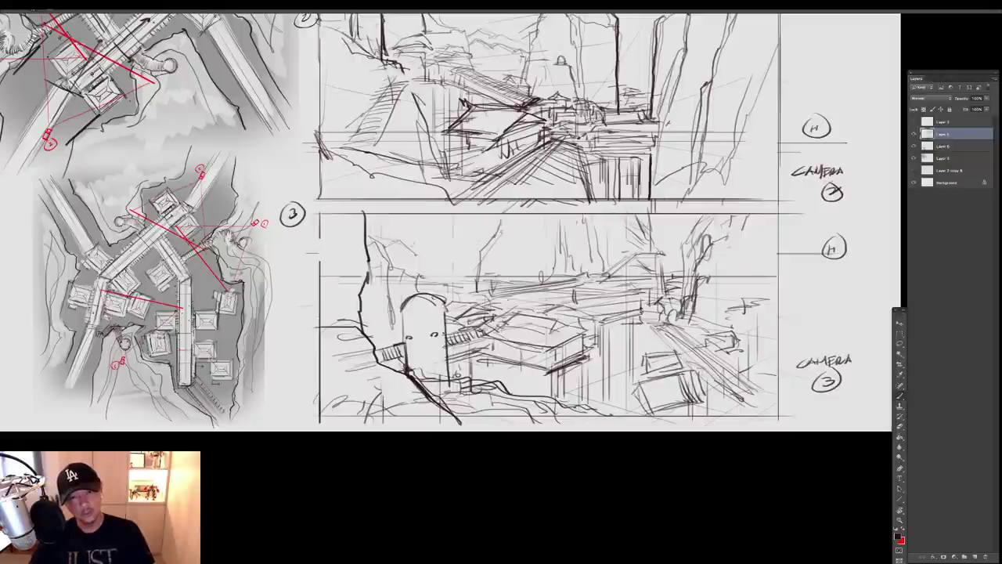
Extend the jagged mountain ridge to the central cliff and add small rooflines at the far end of the distant bridge
drag(411, 246, 480, 271)
mouse_move(402, 265)
mouse_down()
mouse_move(491, 286)
mouse_move(447, 284)
mouse_up()
drag(617, 285, 682, 271)
Darken the edges of the lower-right roofs and rough in distant rooflines near the third frame's right edge
mouse_move(605, 326)
mouse_down()
mouse_move(631, 321)
mouse_move(597, 342)
mouse_up()
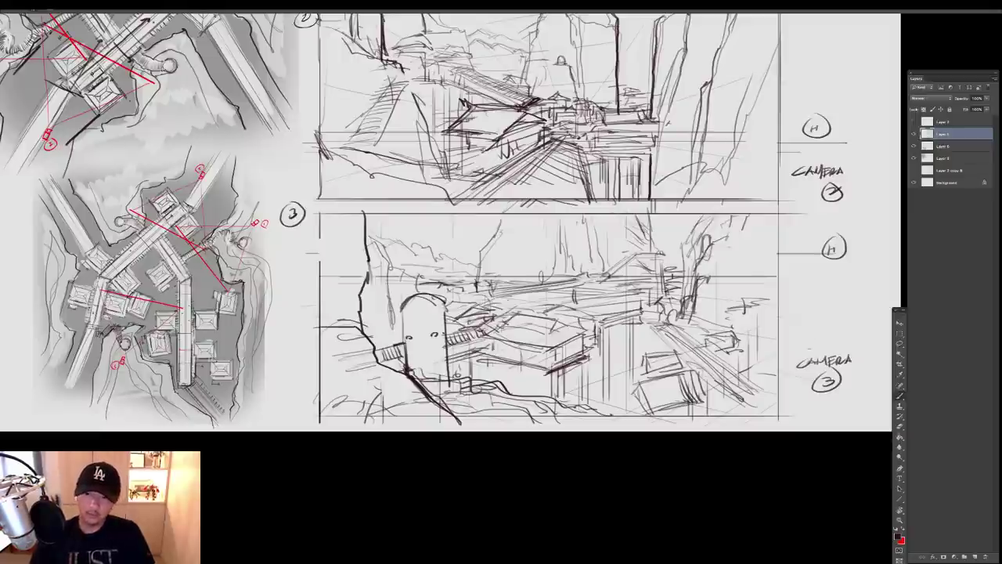
drag(668, 329, 648, 355)
mouse_move(639, 355)
mouse_down()
mouse_move(665, 352)
mouse_move(650, 380)
mouse_move(681, 376)
mouse_move(704, 402)
mouse_move(740, 403)
mouse_up()
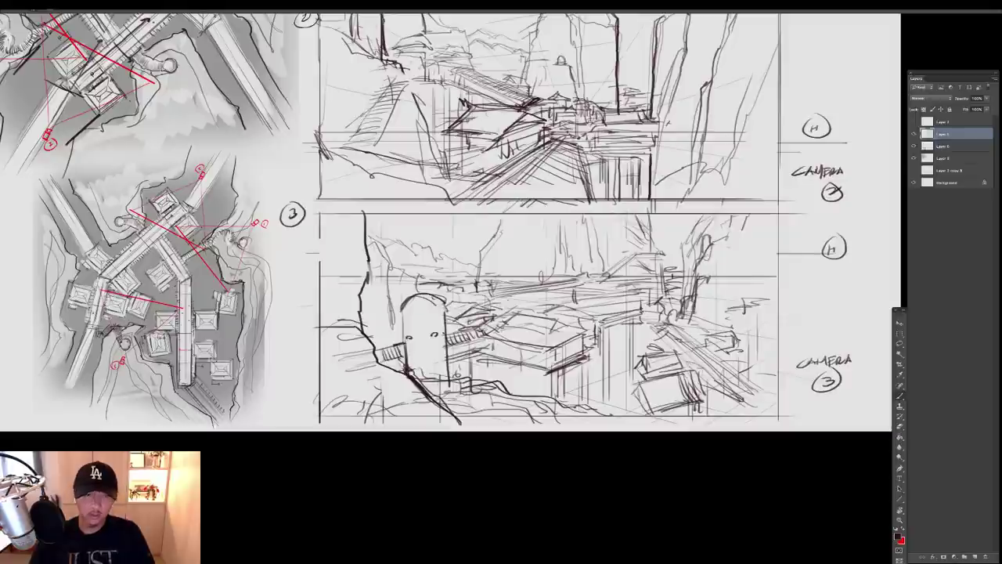
mouse_move(701, 320)
mouse_down()
mouse_move(736, 323)
mouse_move(700, 328)
mouse_move(729, 295)
mouse_up()
mouse_move(703, 278)
mouse_down()
mouse_move(726, 296)
mouse_move(770, 286)
mouse_up()
drag(724, 287, 778, 288)
drag(660, 321, 697, 309)
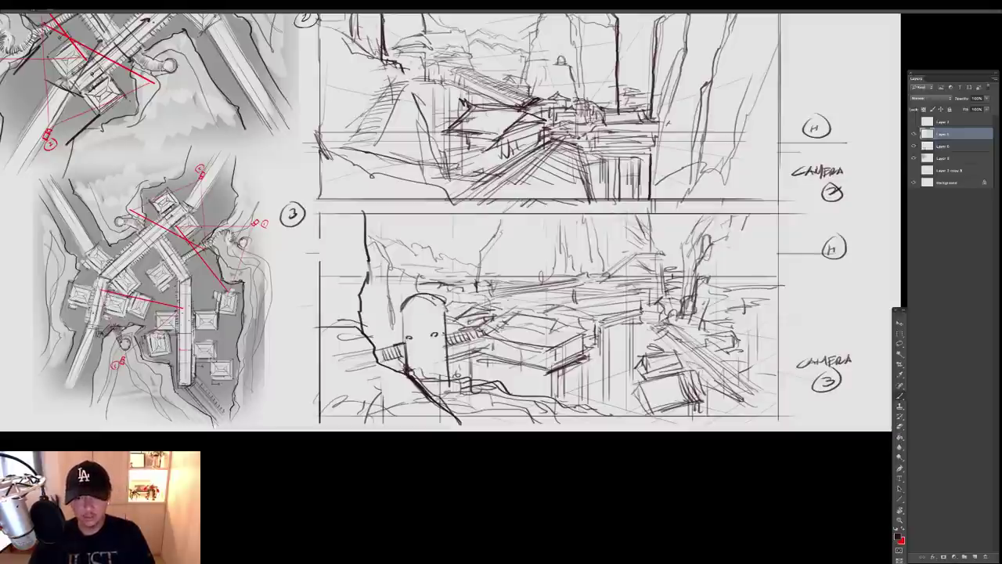
Draw vertical support lines beneath the central bridge in the third frame
drag(635, 322, 635, 366)
mouse_move(623, 326)
mouse_down()
mouse_move(624, 411)
mouse_move(608, 418)
mouse_up()
drag(597, 354, 597, 422)
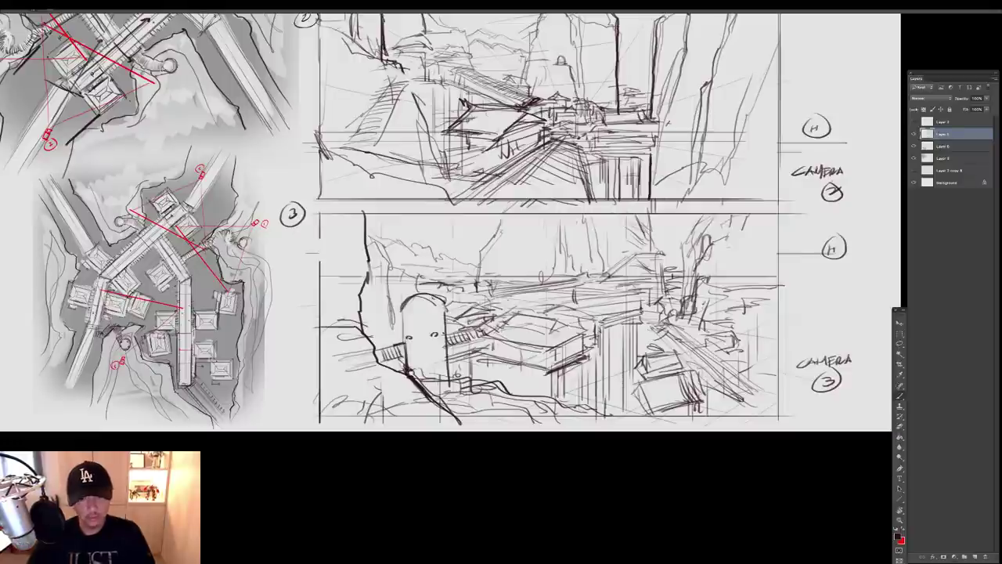
Darken the foreground rock ledge and the third frame's bottom border, touching up the right-hand buildings and cliff lines
drag(479, 380, 586, 415)
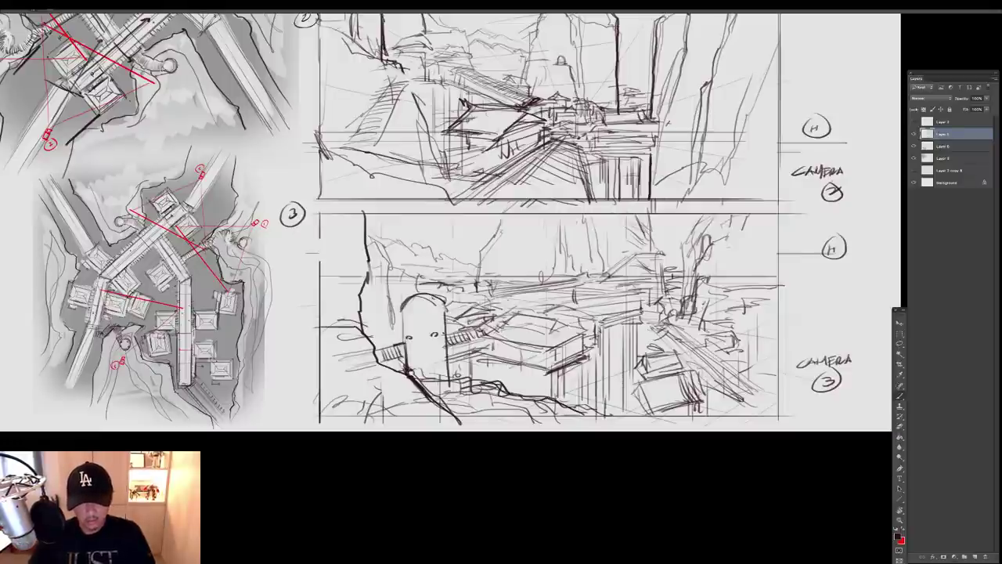
mouse_move(520, 420)
mouse_down()
mouse_move(804, 415)
mouse_move(765, 393)
mouse_move(729, 415)
mouse_up()
drag(740, 349, 758, 354)
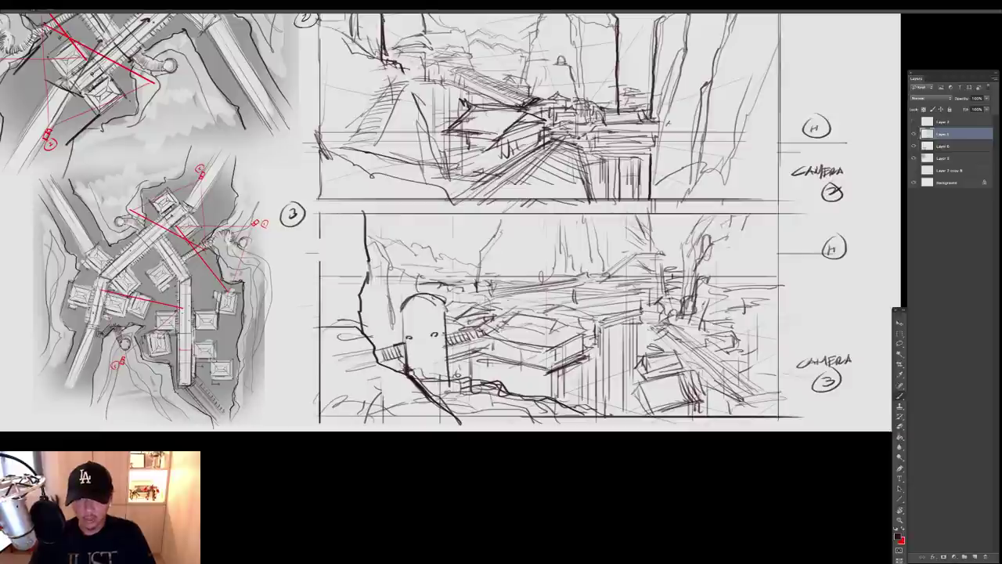
drag(687, 301, 685, 320)
drag(658, 216, 651, 252)
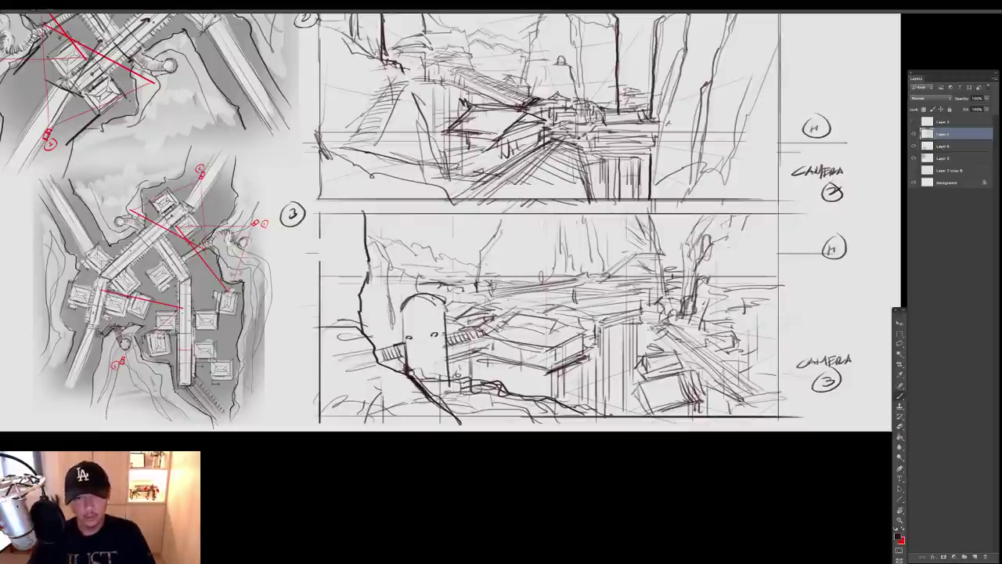
mouse_move(455, 255)
mouse_down()
mouse_move(368, 227)
mouse_move(359, 315)
mouse_up()
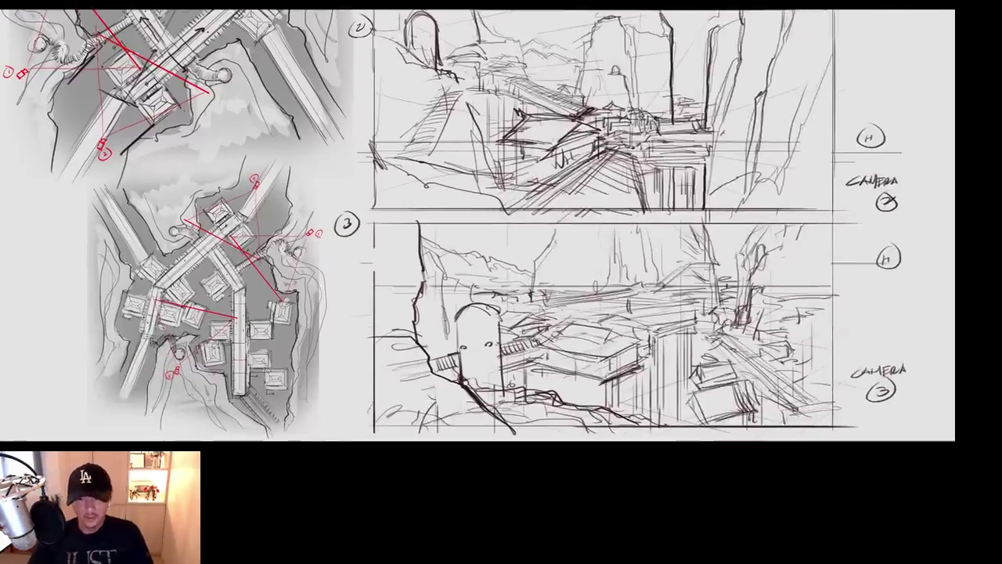
mouse_move(501, 420)
mouse_down()
mouse_move(523, 432)
mouse_move(536, 416)
mouse_move(650, 426)
mouse_up()
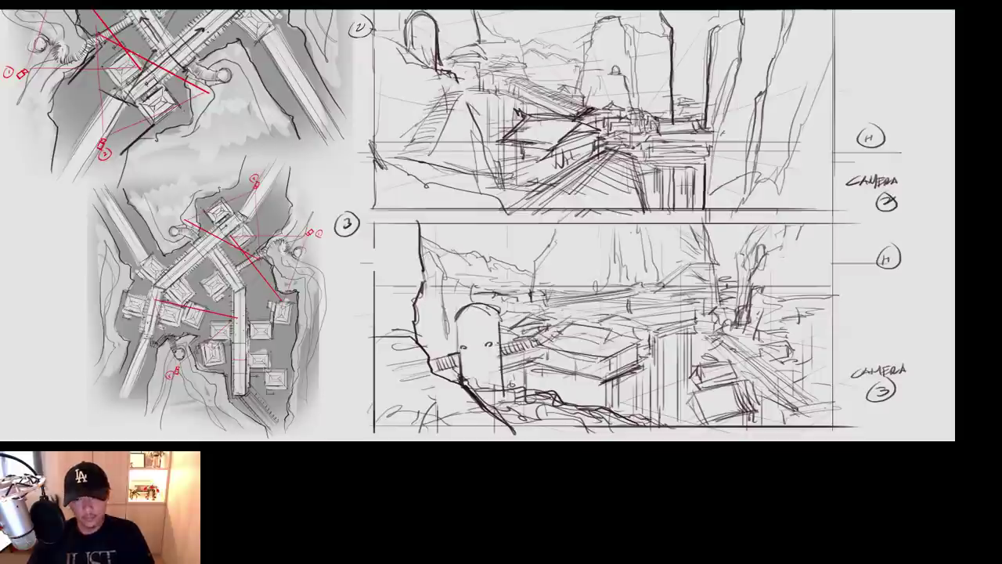
Redraw the third frame's top and side borders with heavier straight lines
key(ctrl+0)
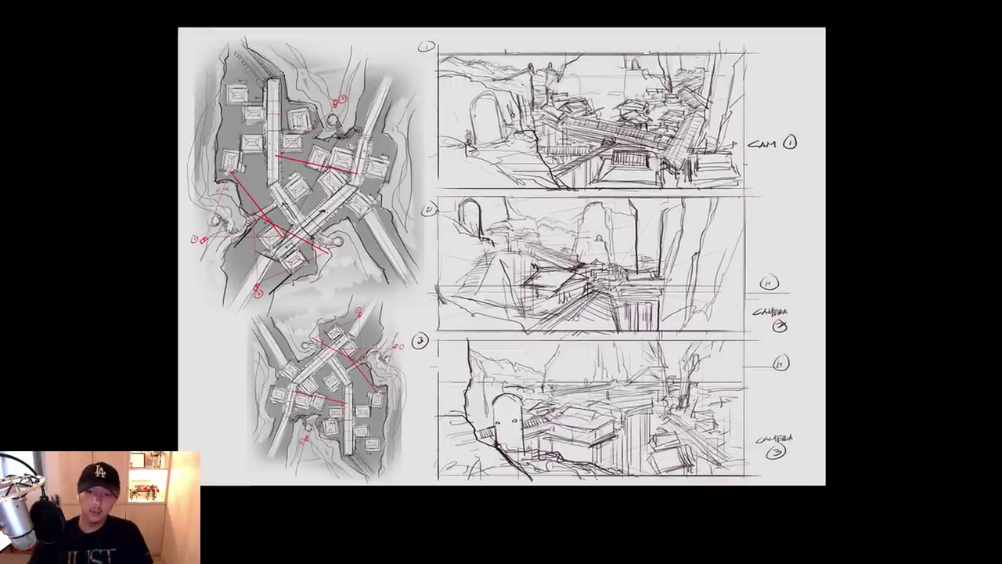
mouse_move(418, 339)
mouse_down()
mouse_move(753, 339)
mouse_move(750, 474)
mouse_up()
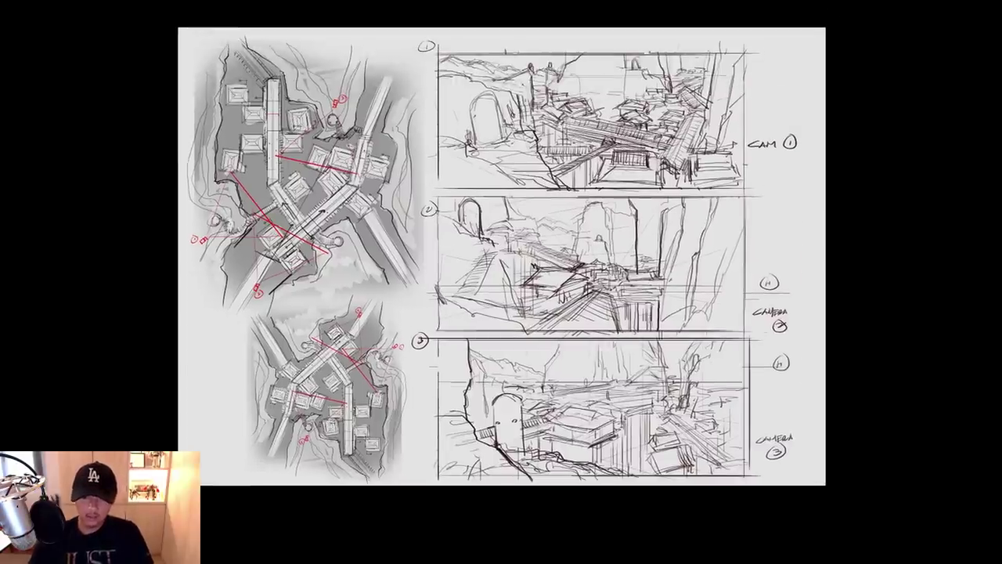
drag(557, 288, 551, 250)
Darken the roof and wall outlines of the large central building beside the arched tower
key(ctrl+plus)
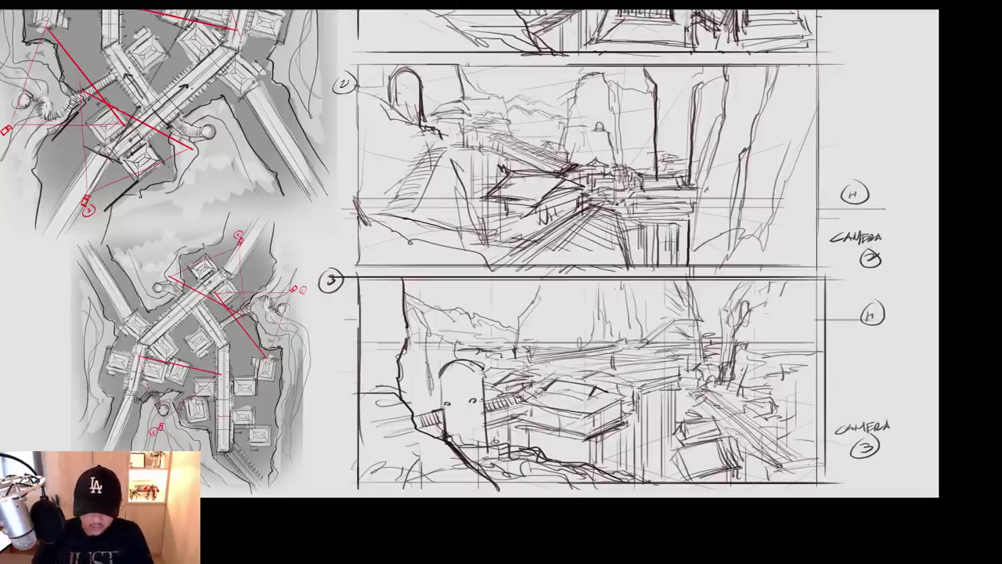
mouse_move(551, 382)
mouse_down()
mouse_move(601, 387)
mouse_move(624, 422)
mouse_move(586, 442)
mouse_up()
mouse_move(537, 390)
mouse_down()
mouse_move(519, 402)
mouse_move(582, 437)
mouse_up()
drag(522, 416, 432, 434)
mouse_move(583, 379)
mouse_down()
mouse_move(684, 367)
mouse_move(509, 355)
mouse_up()
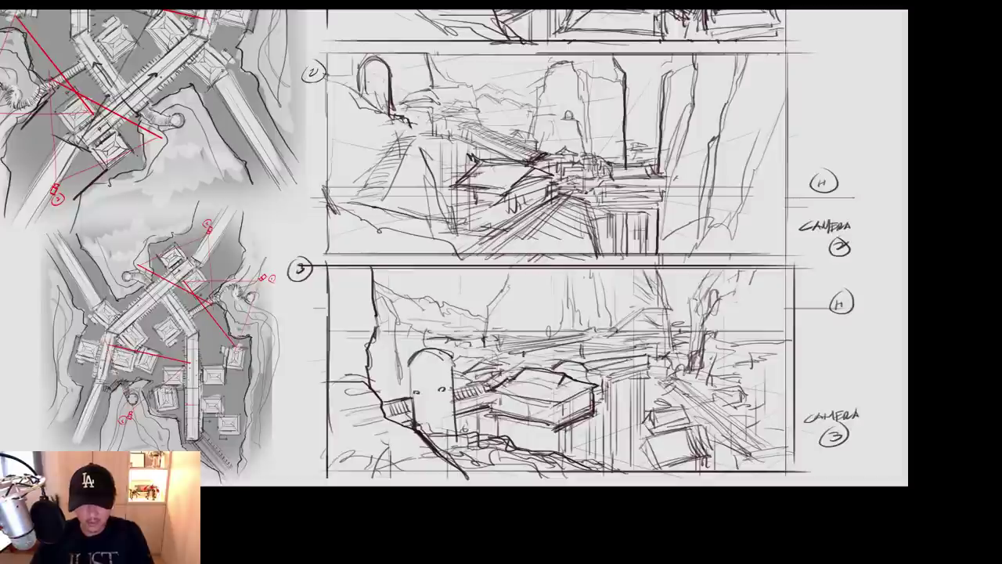
Strengthen the distant sloping roofline and the two background cliff edges on either side of the central canyon wall
mouse_move(614, 329)
mouse_down()
mouse_move(641, 307)
mouse_move(692, 310)
mouse_move(689, 365)
mouse_up()
drag(665, 269, 673, 352)
mouse_move(701, 338)
mouse_down()
mouse_move(687, 380)
mouse_move(675, 368)
mouse_up()
drag(669, 365, 685, 378)
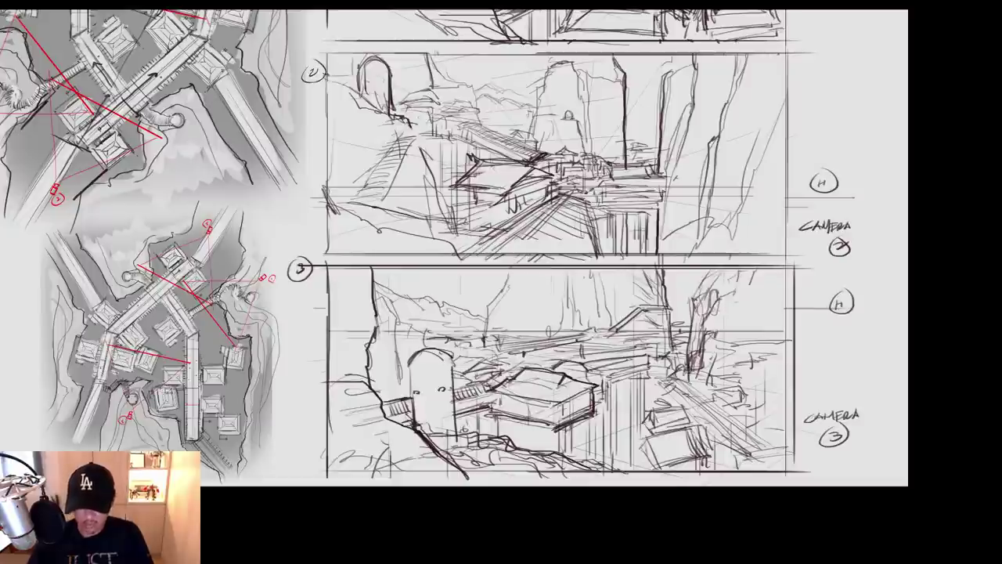
drag(509, 266, 481, 349)
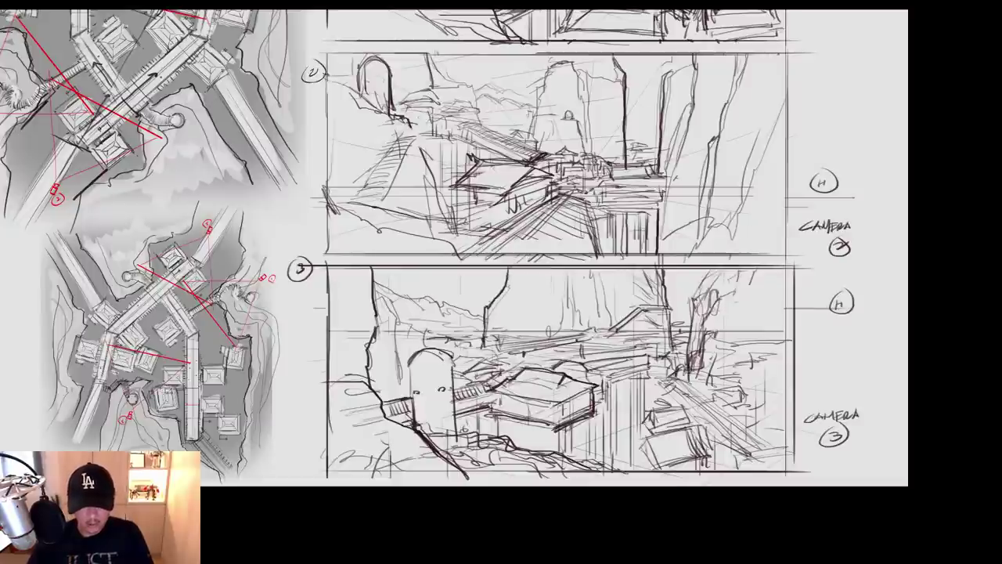
Add a tiny arched tower on a distant rocky outcrop and darken the small tower on the right cliff
drag(567, 285, 589, 287)
drag(532, 328, 618, 310)
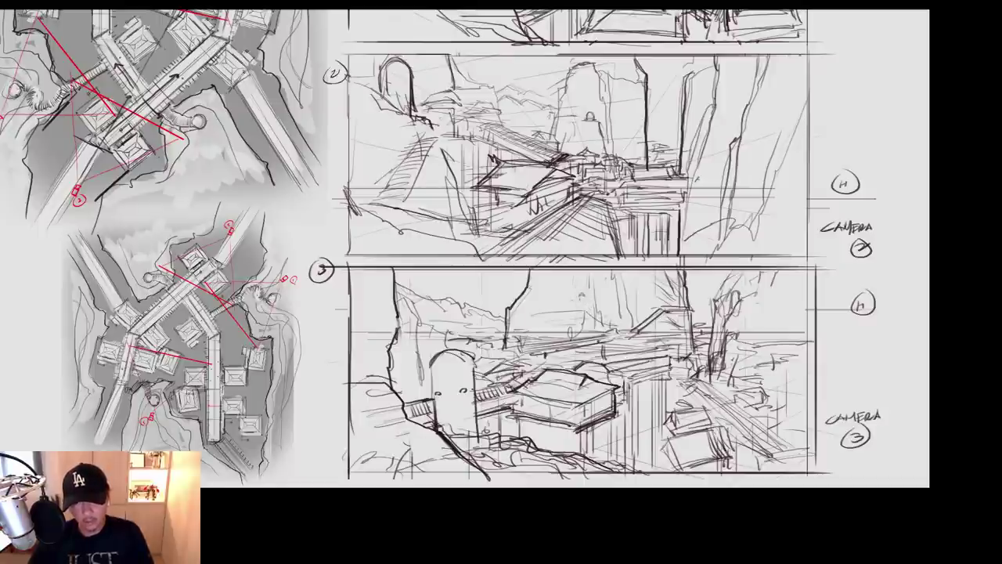
mouse_move(580, 294)
mouse_down()
mouse_move(587, 302)
mouse_move(520, 285)
mouse_up()
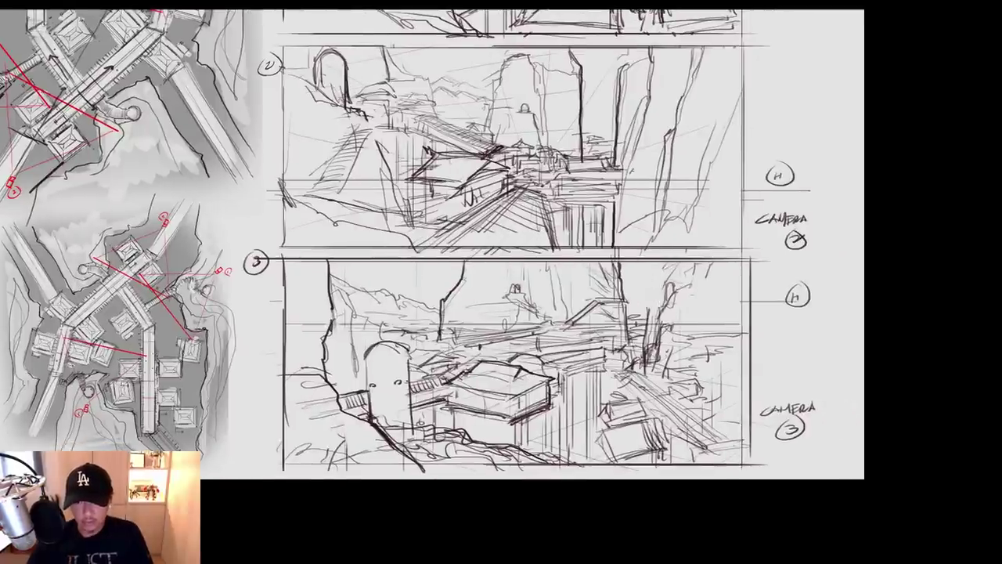
mouse_move(666, 298)
mouse_down()
mouse_move(675, 285)
mouse_move(647, 350)
mouse_up()
Thicken the central background cliff's edge and refine the mountain ridge and distant outcrop lines in the third frame
ctrl+click(416, 297)
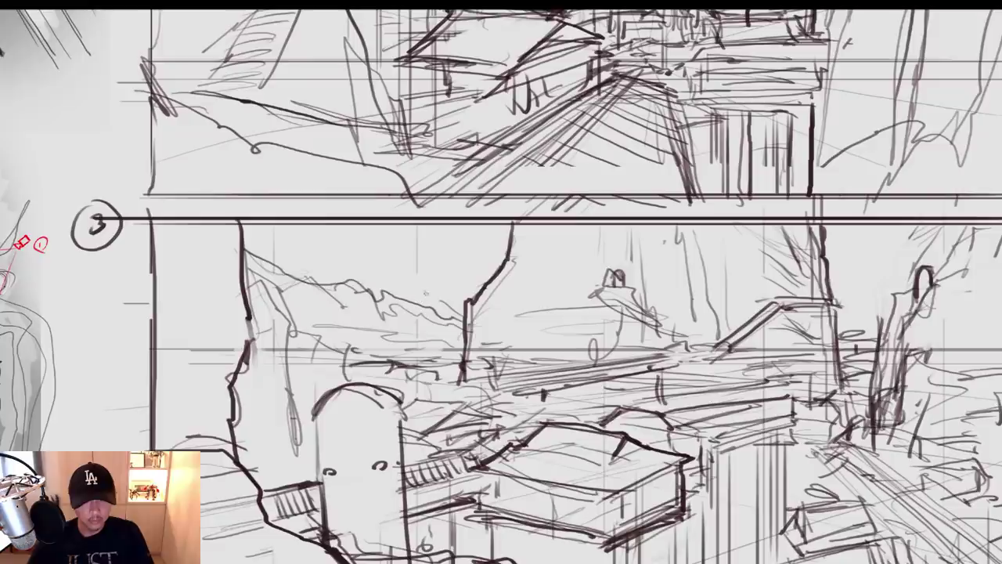
mouse_move(513, 221)
mouse_down()
mouse_move(470, 336)
mouse_move(473, 361)
mouse_up()
drag(807, 227, 830, 321)
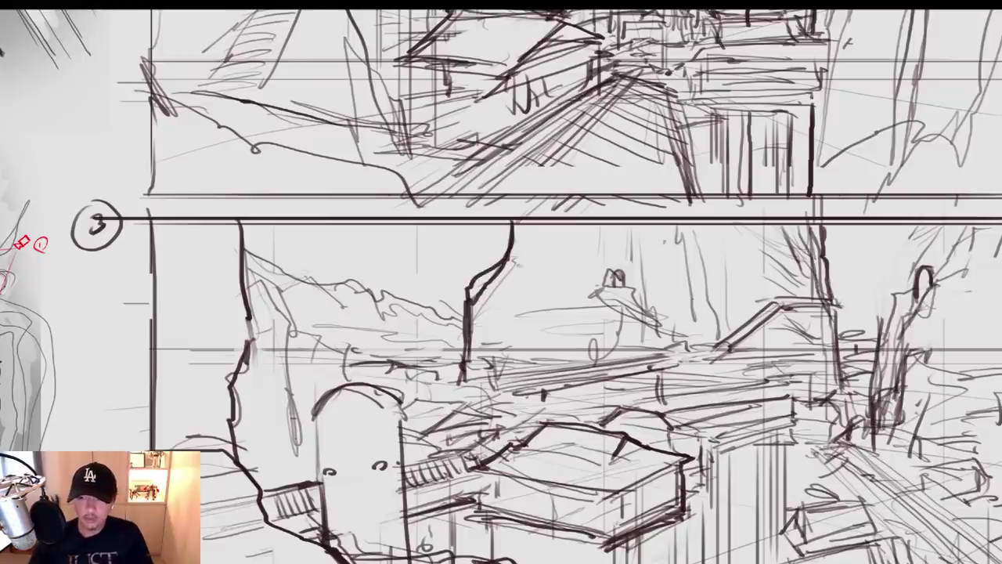
mouse_move(458, 310)
mouse_down()
mouse_move(395, 288)
mouse_move(247, 264)
mouse_move(467, 296)
mouse_up()
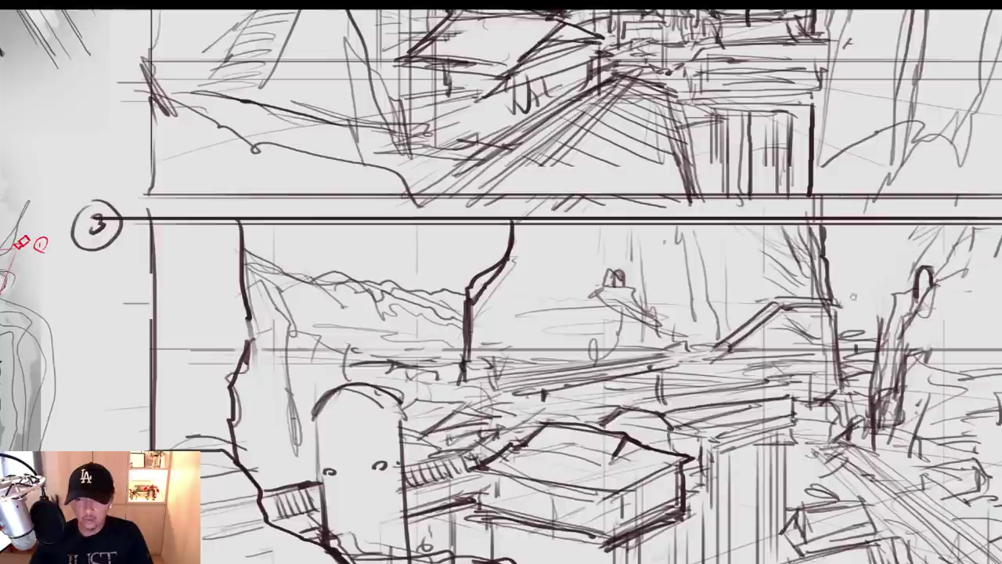
drag(548, 313, 461, 302)
mouse_move(771, 296)
mouse_down()
mouse_move(804, 303)
mouse_move(753, 294)
mouse_move(750, 327)
mouse_up()
scroll(763, 297, down, 3)
drag(822, 249, 739, 363)
Set the line-art layer's blend mode to Multiply
key(Tab)
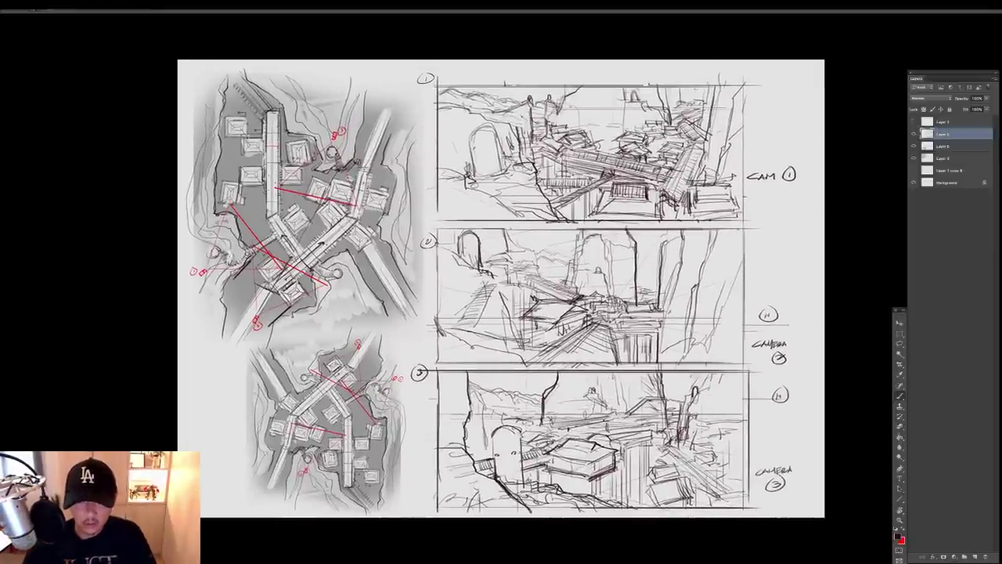
click(924, 100)
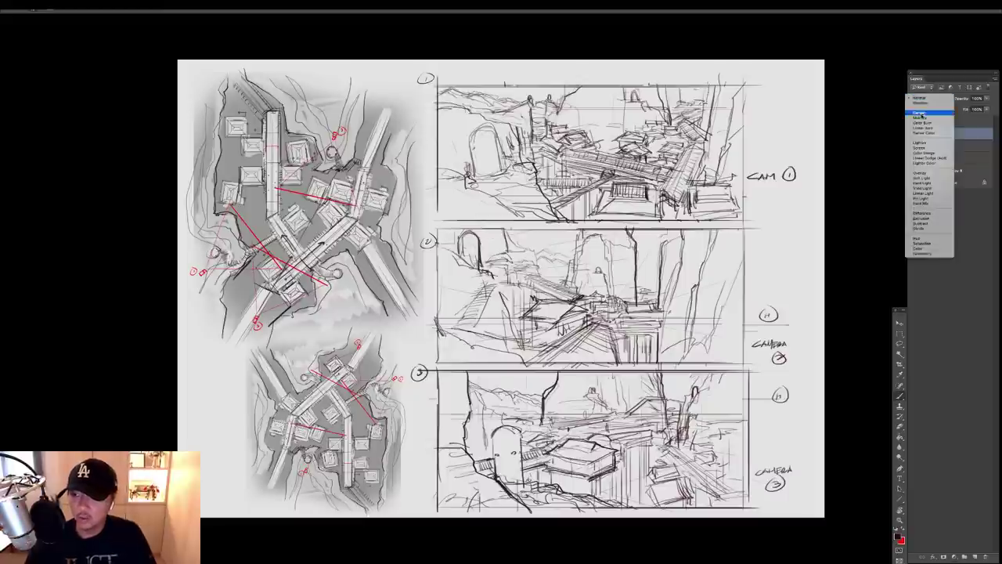
click(925, 117)
Select the layer below the line art, marquee the three frames and choose neutral grey #a4a4a4 as the foreground colour
click(943, 147)
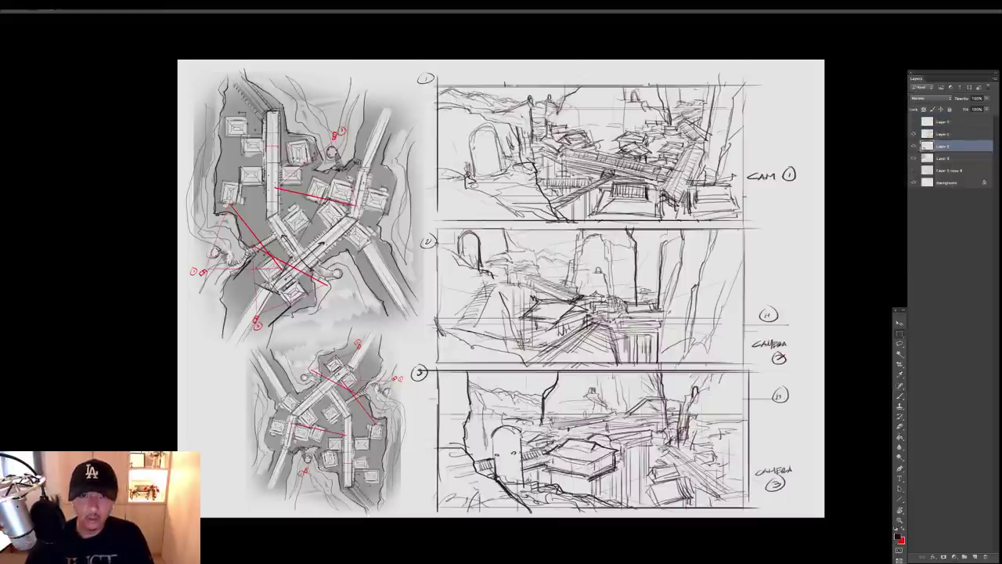
mouse_move(438, 82)
mouse_down()
mouse_move(744, 206)
mouse_move(744, 507)
mouse_up()
click(898, 537)
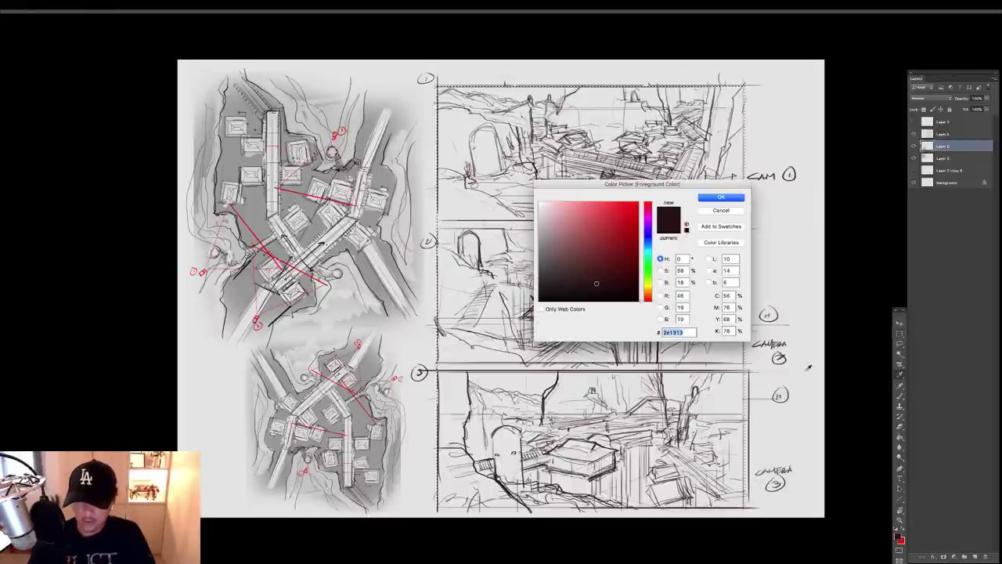
click(539, 241)
click(721, 197)
Try to fill the three frames with grey on the existing lower layer and lighten it with Hue/Saturation
click(734, 162)
key(super+d)
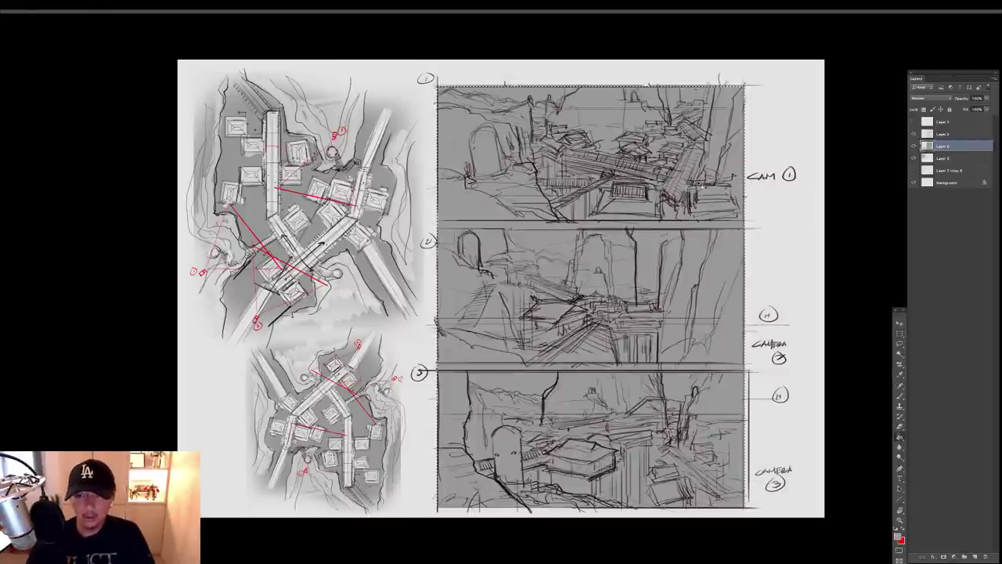
key(ctrl+u)
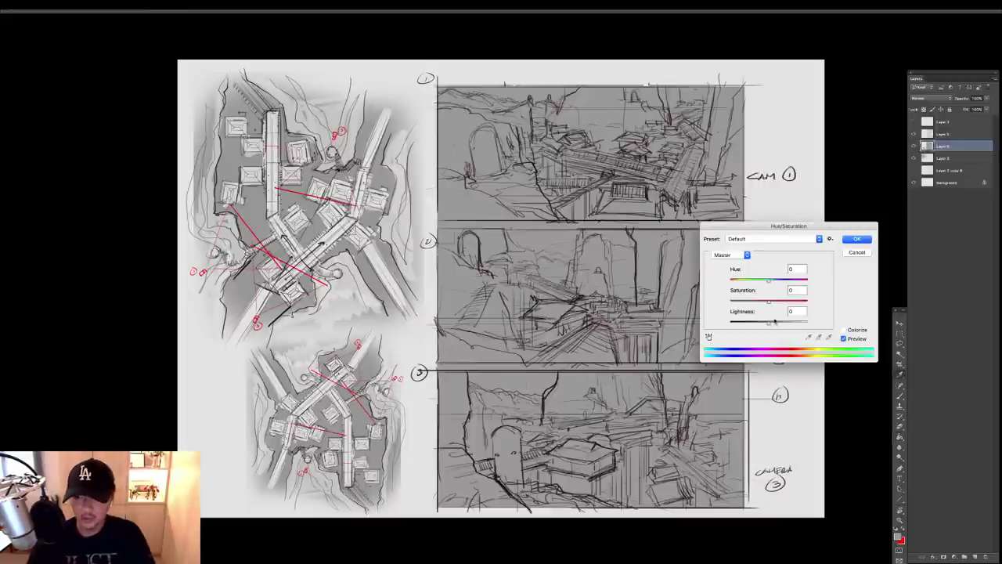
drag(768, 323, 786, 325)
click(856, 252)
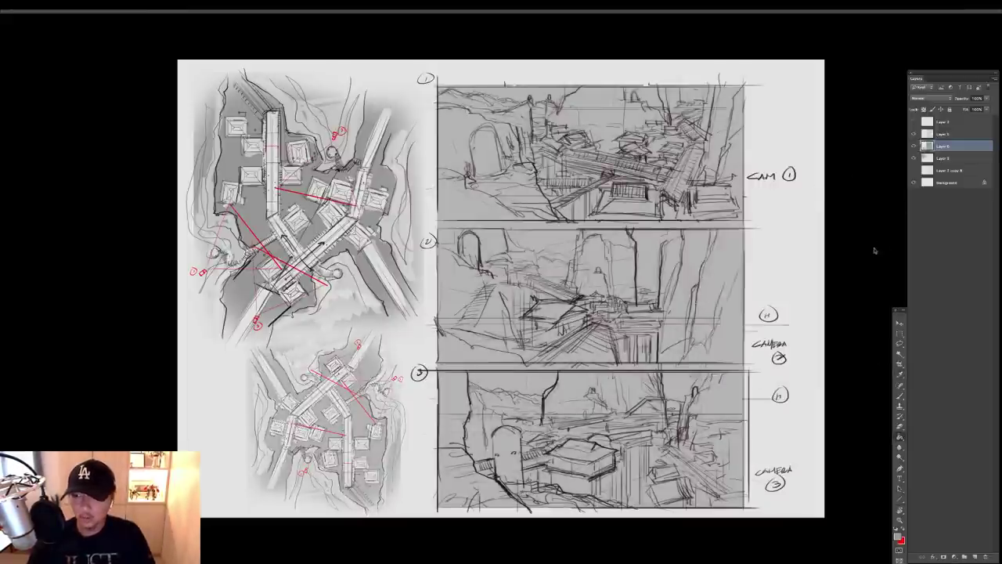
key(super+z)
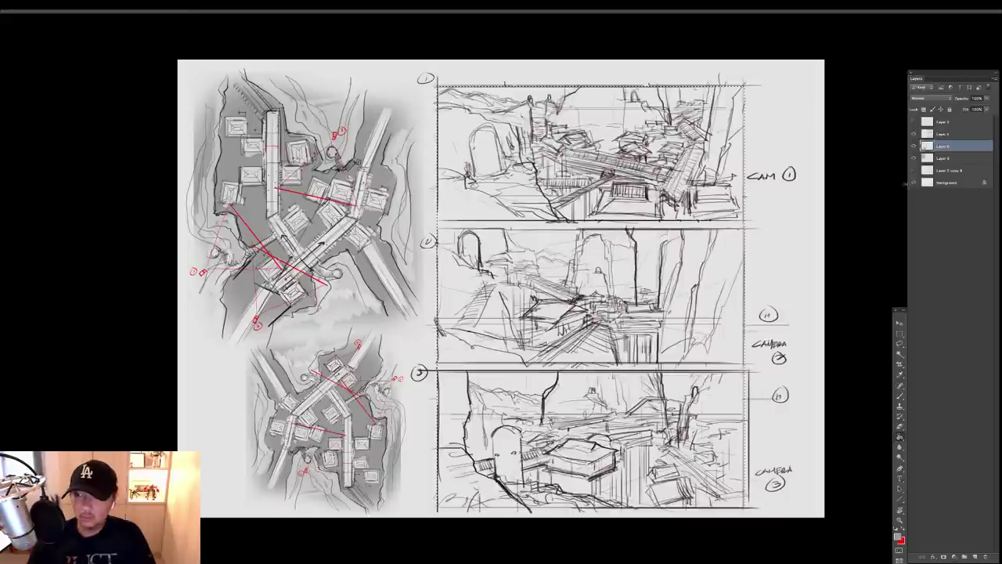
Fill the area of all three frames with the grey on a new layer beneath the line art and erase it from the gaps between frames
click(975, 557)
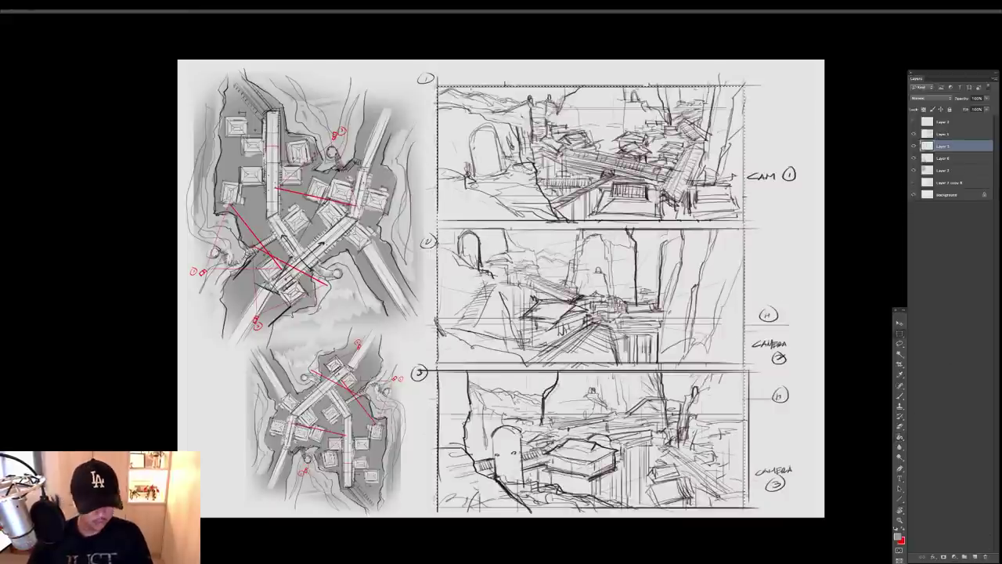
key(super+d)
key(m)
mouse_move(437, 84)
mouse_down()
mouse_move(753, 492)
mouse_move(750, 506)
mouse_up()
click(693, 347)
key(super+d)
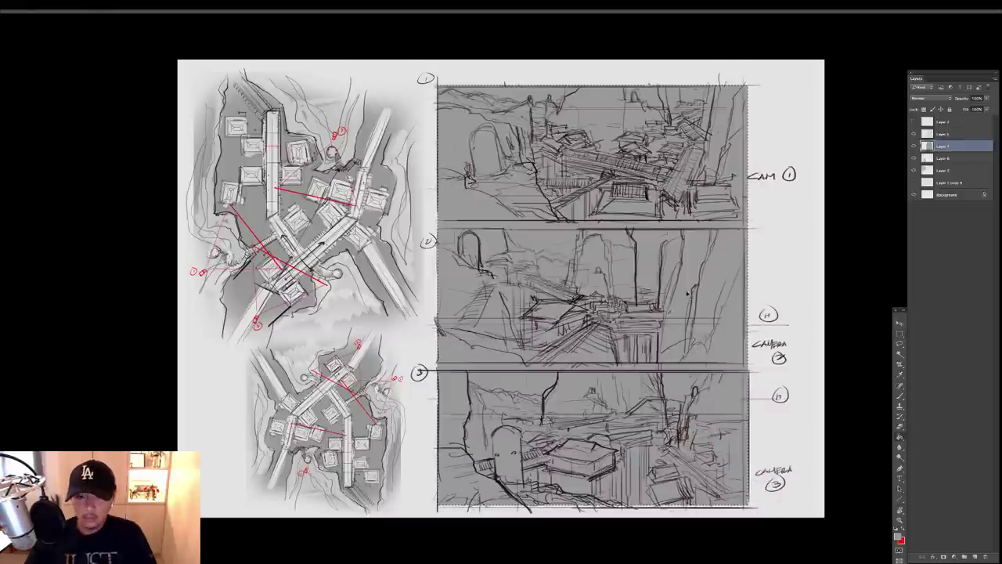
key(e)
drag(752, 367, 407, 351)
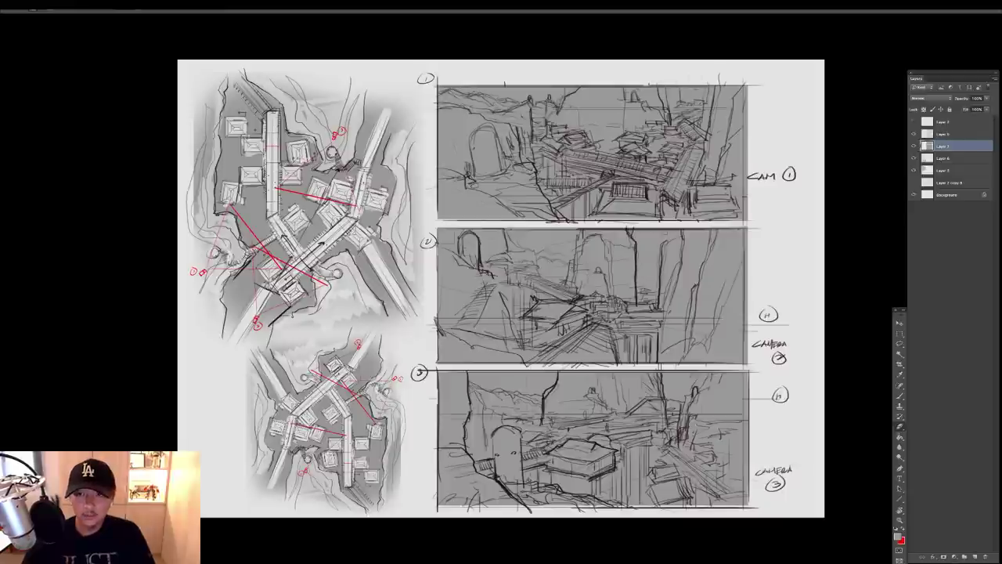
Choose a textured brush preset and set the foreground colour to light blue #b1d9ff
key(b)
right_click(709, 289)
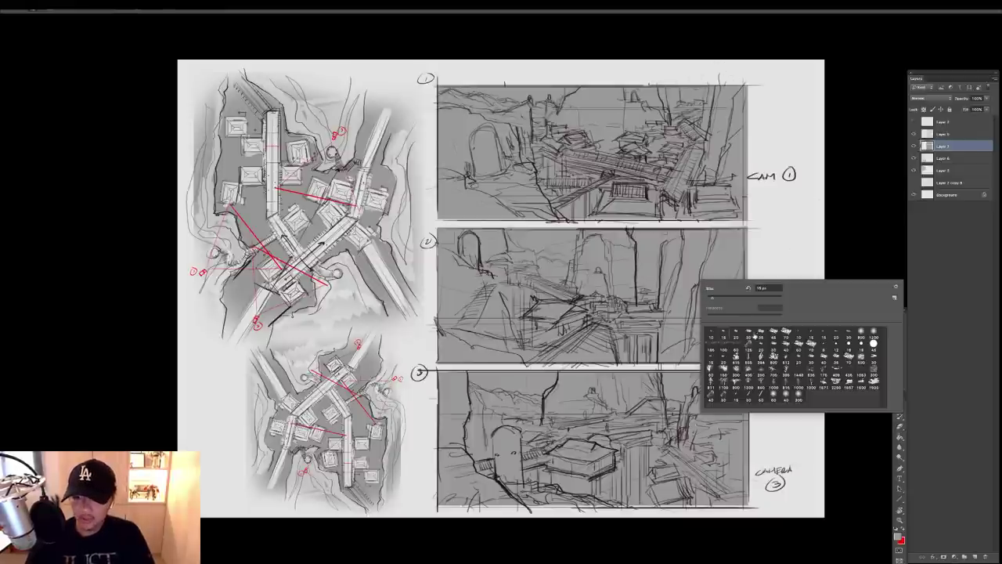
double_click(755, 336)
click(898, 536)
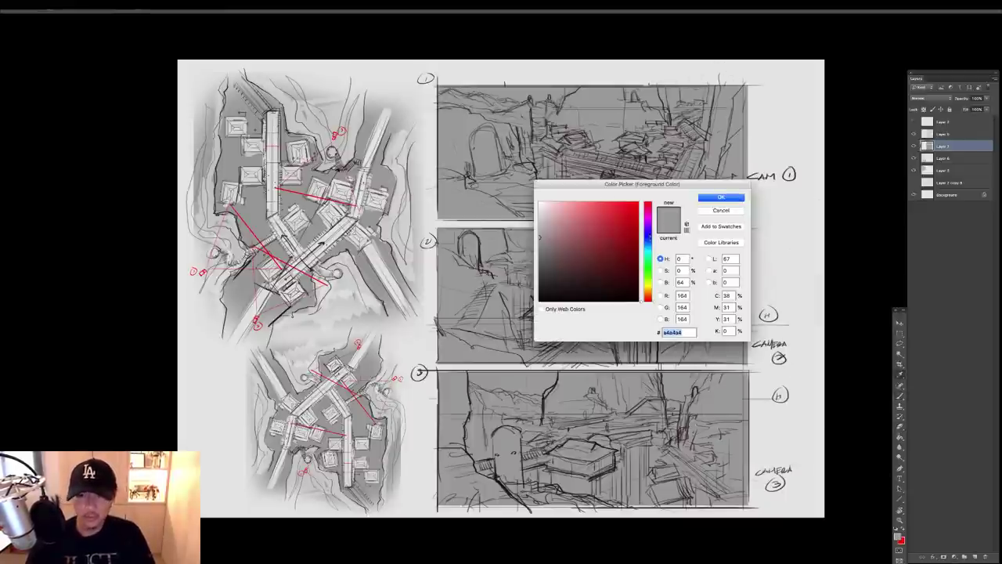
click(649, 255)
click(648, 238)
click(569, 202)
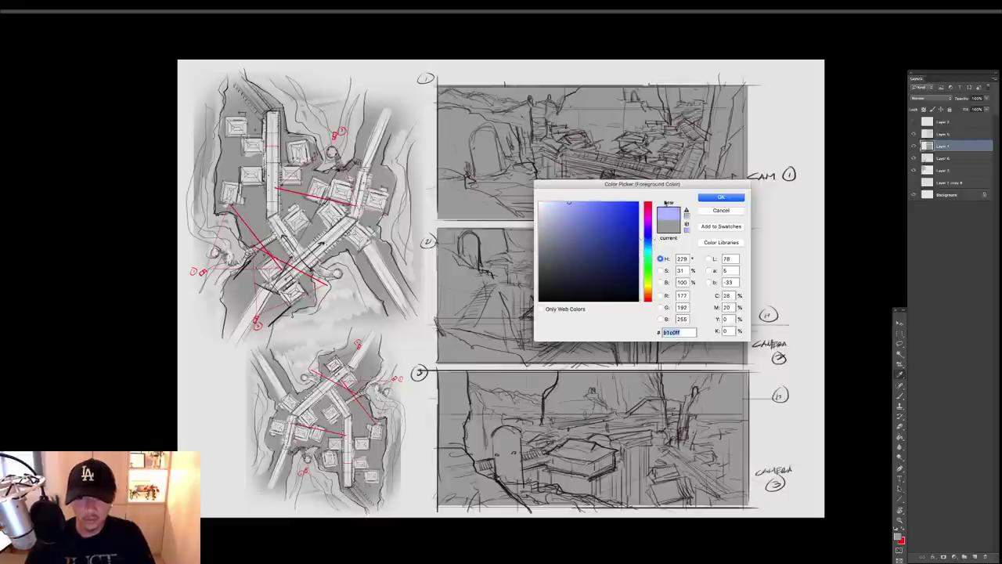
click(654, 244)
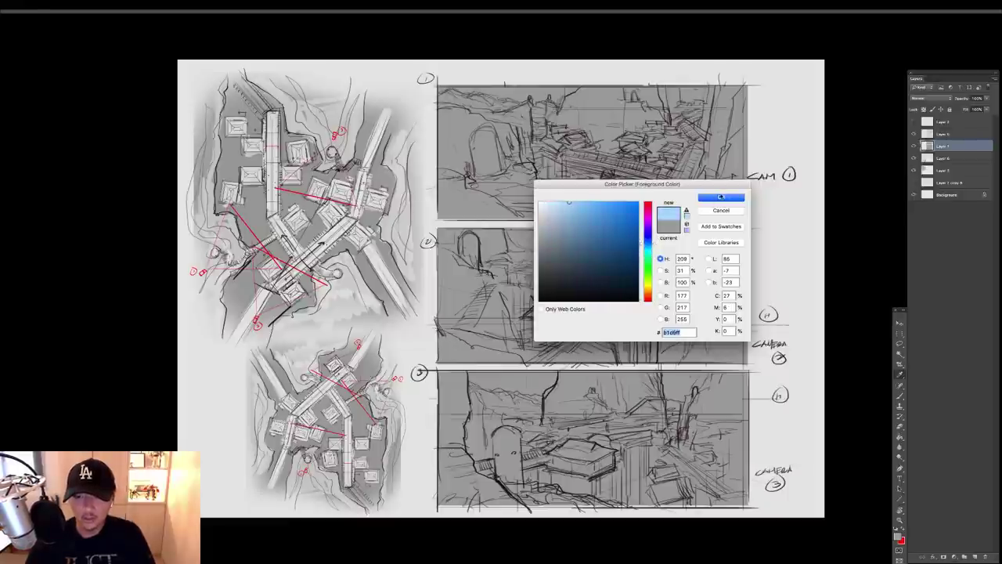
click(721, 198)
Paint the first frame's sky light blue above the distant mountains and between the cliffs
key(super+plus)
mouse_move(703, 44)
mouse_down()
mouse_move(664, 216)
mouse_move(689, 219)
mouse_move(668, 213)
mouse_up()
drag(416, 200, 520, 222)
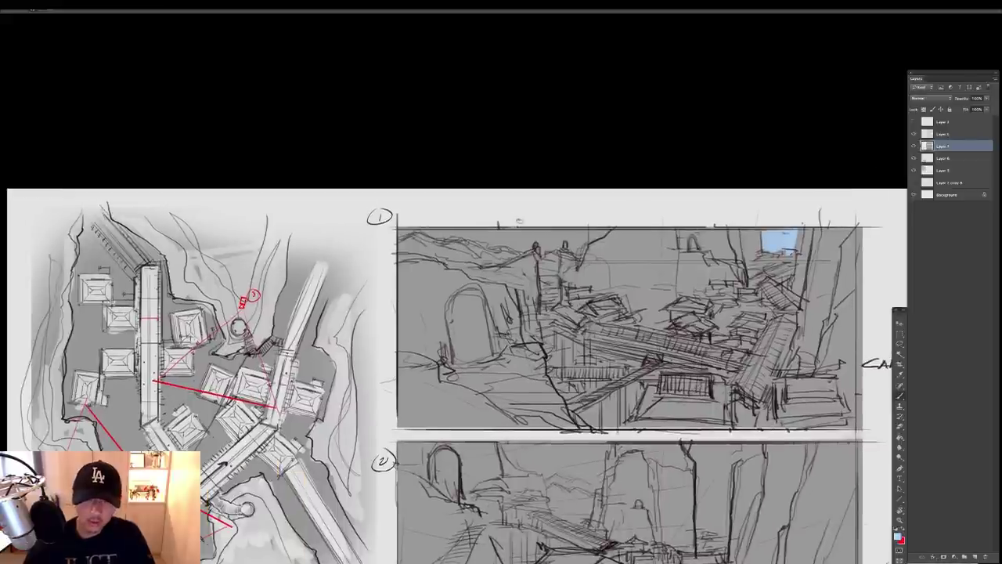
mouse_move(426, 234)
mouse_down()
mouse_move(478, 230)
mouse_move(443, 235)
mouse_move(519, 245)
mouse_move(581, 232)
mouse_move(518, 243)
mouse_move(546, 245)
mouse_move(606, 232)
mouse_up()
drag(551, 254, 542, 266)
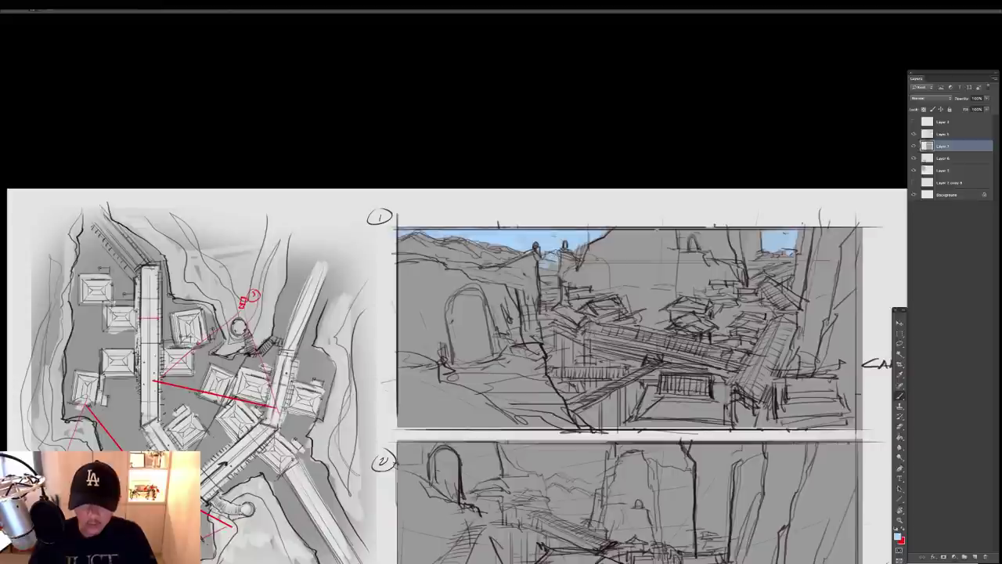
Paint the second frame's sky light blue between the cliffs, above the mountains and beside the arched tower
key(ctrl+minus)
drag(697, 361, 669, 270)
key(ctrl+plus)
mouse_move(652, 310)
mouse_down()
mouse_move(665, 390)
mouse_move(678, 329)
mouse_move(686, 388)
mouse_move(689, 323)
mouse_move(712, 314)
mouse_move(659, 312)
mouse_move(671, 331)
mouse_move(771, 301)
mouse_up()
mouse_move(560, 279)
mouse_down()
mouse_move(603, 306)
mouse_move(659, 318)
mouse_move(662, 285)
mouse_move(589, 283)
mouse_move(651, 303)
mouse_move(588, 279)
mouse_move(555, 283)
mouse_up()
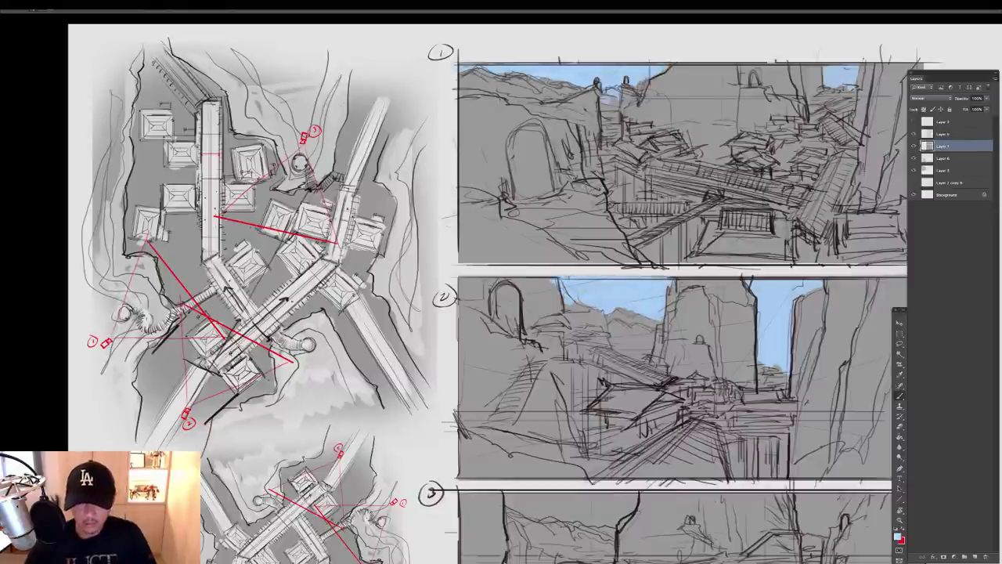
drag(460, 280, 495, 285)
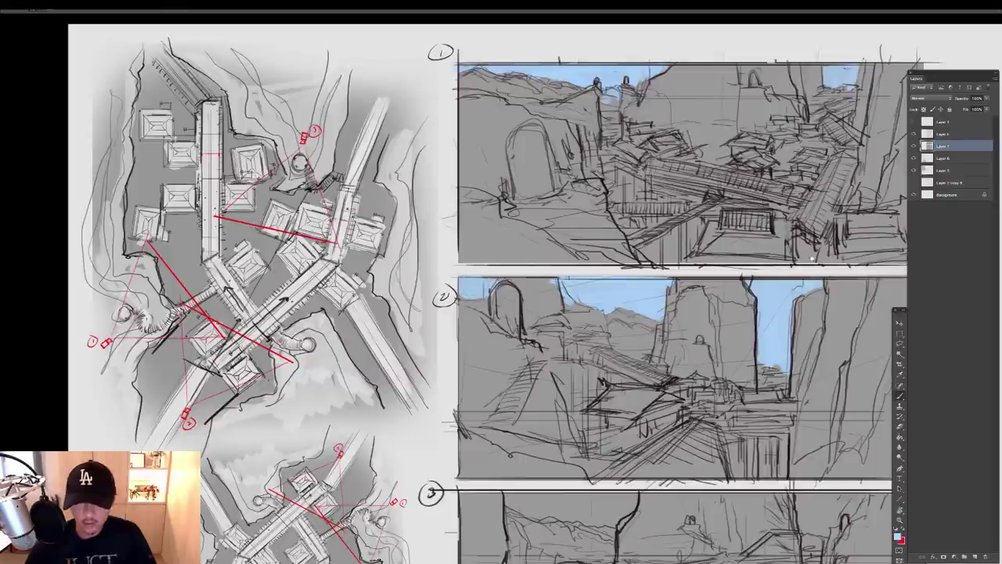
drag(812, 258, 692, 243)
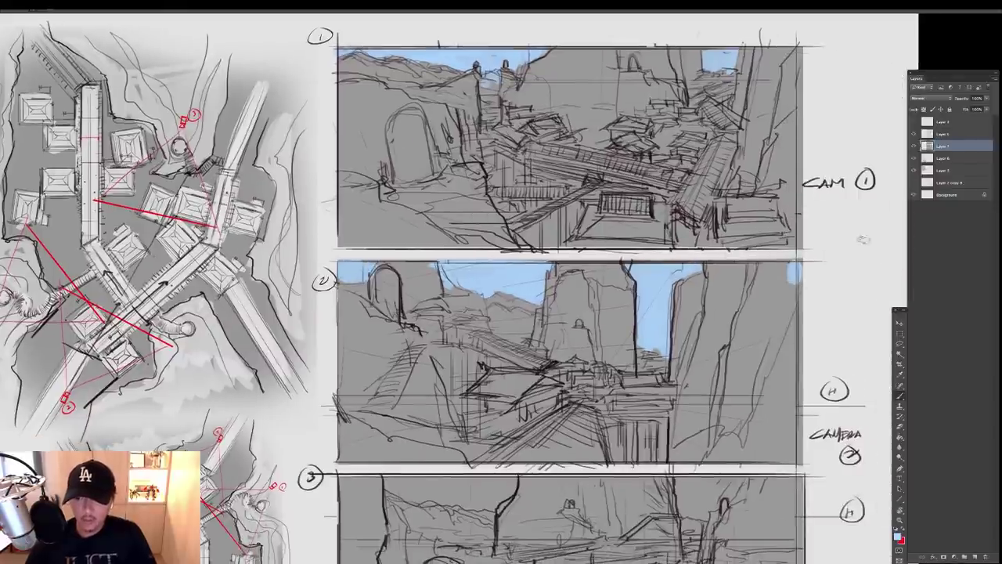
Paint the third frame's two sky openings light blue, following the mountain ridge and the cliff edges
key(ctrl+0)
ctrl+click(743, 398)
drag(742, 397, 740, 385)
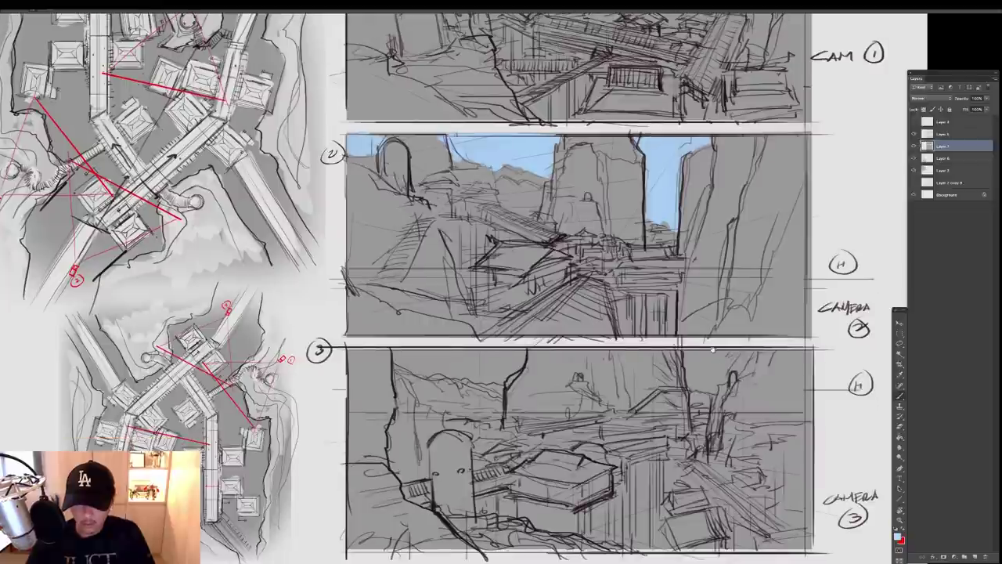
mouse_move(685, 352)
mouse_down()
mouse_move(696, 376)
mouse_move(725, 370)
mouse_move(719, 355)
mouse_move(745, 356)
mouse_up()
drag(673, 357, 770, 335)
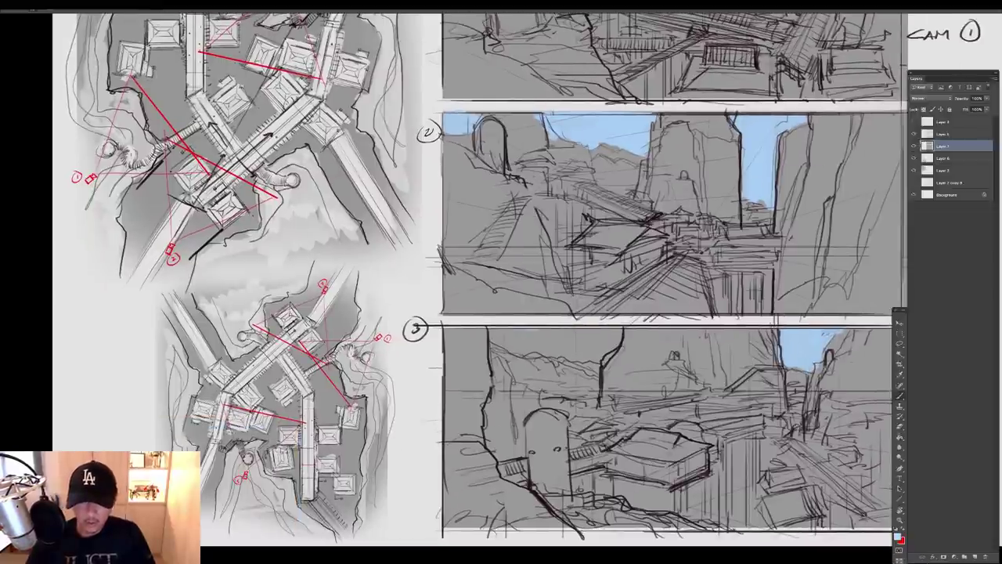
mouse_move(490, 326)
mouse_down()
mouse_move(525, 351)
mouse_move(586, 360)
mouse_move(612, 343)
mouse_move(530, 335)
mouse_move(603, 345)
mouse_move(564, 354)
mouse_move(599, 345)
mouse_up()
drag(642, 313, 575, 303)
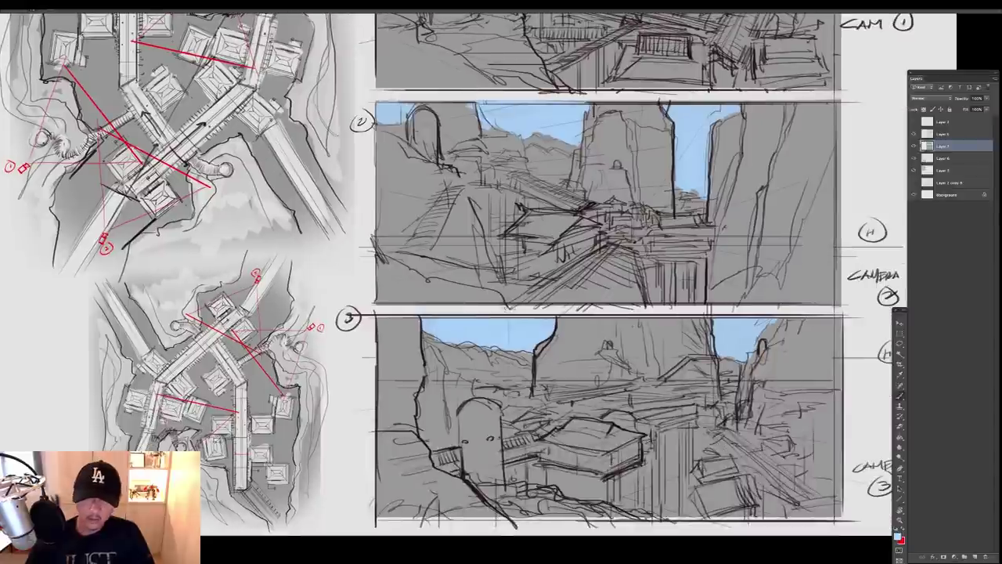
mouse_move(422, 327)
mouse_down()
mouse_move(383, 326)
mouse_move(420, 332)
mouse_up()
key(ctrl+0)
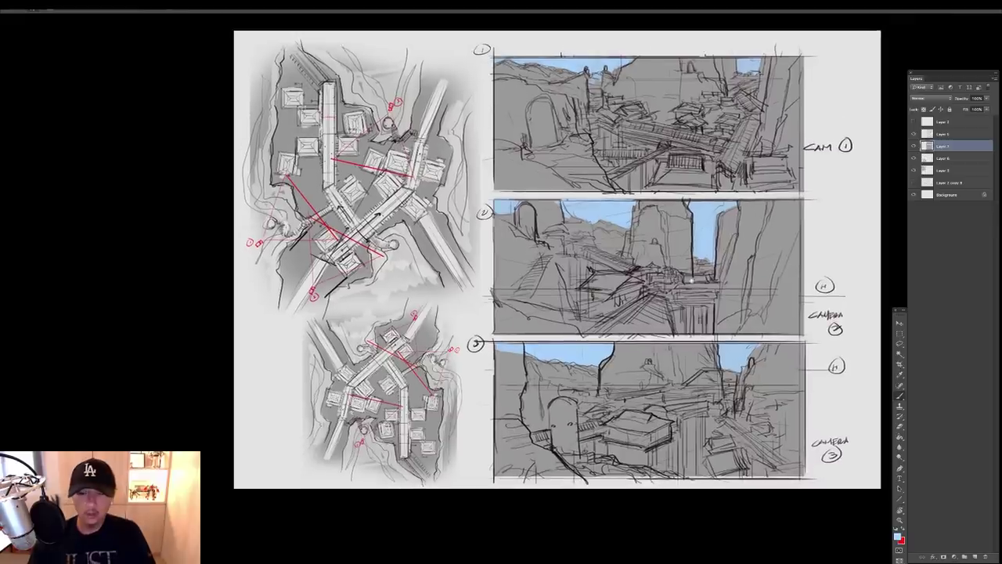
Erase the upper edge of the third frame's left foreground cliff on the line-art layer and set up a very dark brush
click(947, 134)
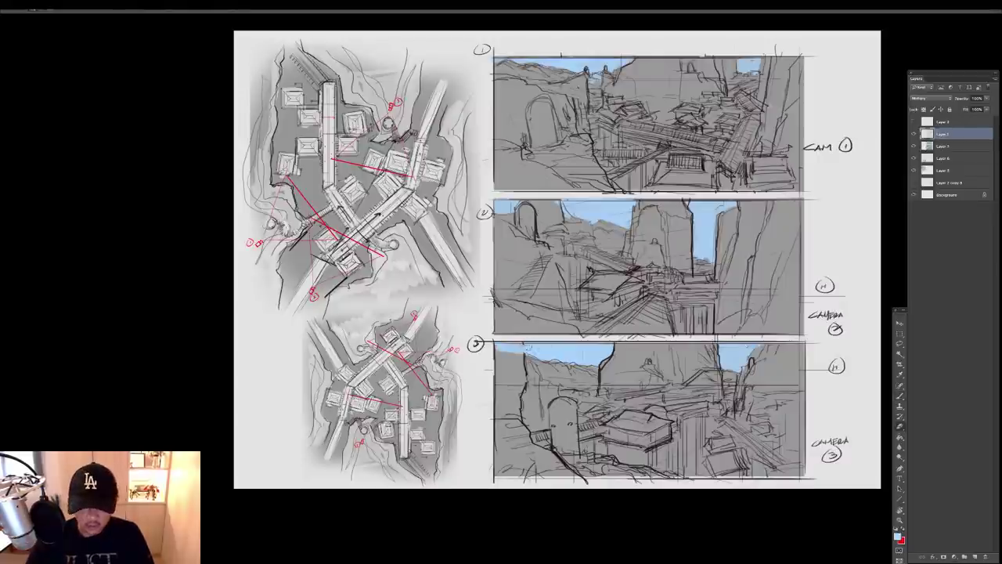
scroll(530, 348, up, 1)
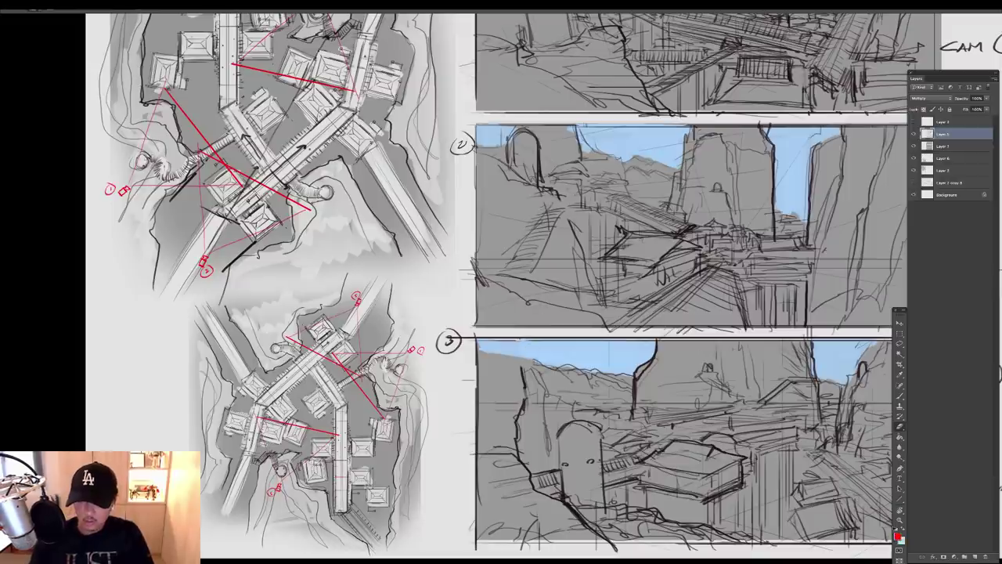
click(899, 539)
click(595, 281)
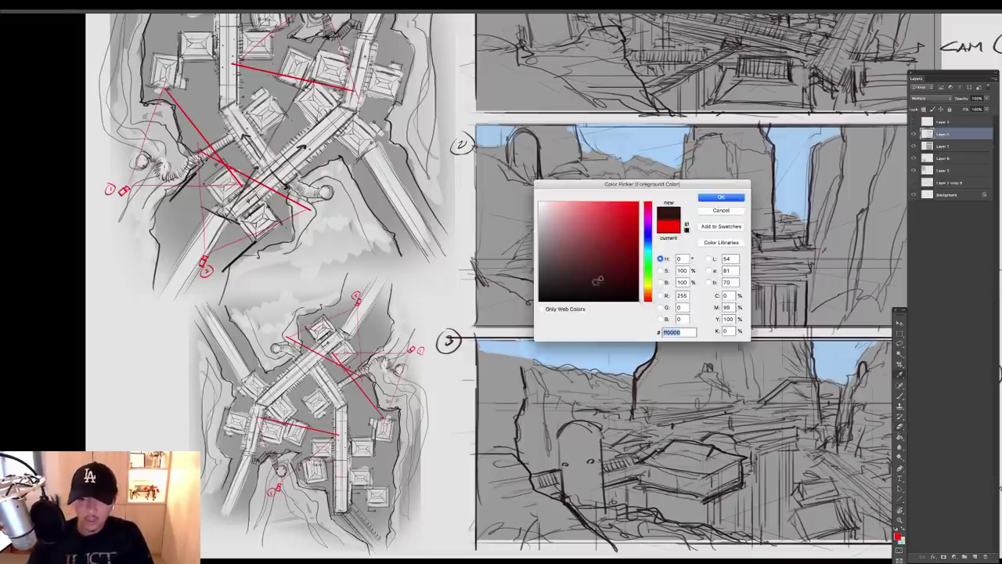
click(722, 198)
key(b)
right_click(551, 302)
double_click(577, 356)
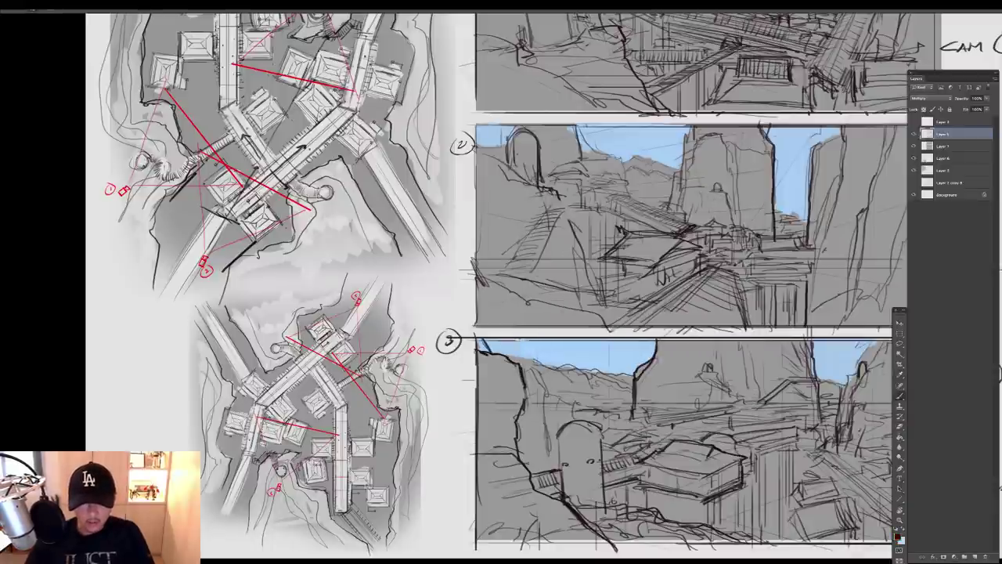
Redraw the third frame's left cliff edge as a dark, jagged slope descending from the frame's border towards the arched tower
drag(490, 352, 523, 398)
key(ctrl+z)
mouse_move(477, 364)
mouse_down()
mouse_move(518, 416)
mouse_move(537, 468)
mouse_up()
drag(513, 412, 556, 464)
drag(483, 366, 516, 415)
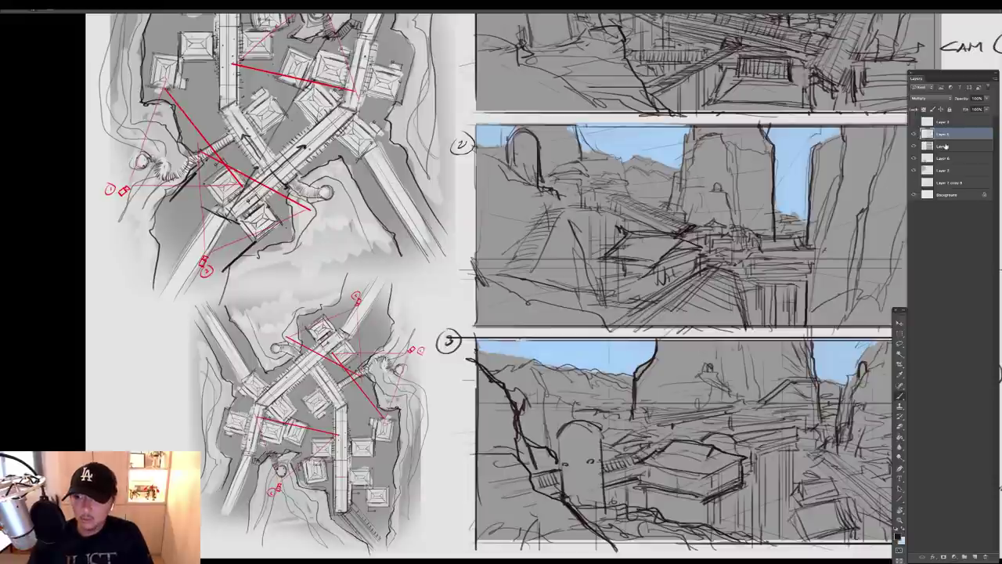
Try to erase the grey fill above the redrawn left cliff edge in the third frame
click(946, 147)
key(e)
drag(480, 357, 496, 352)
key(ctrl+z)
click(937, 136)
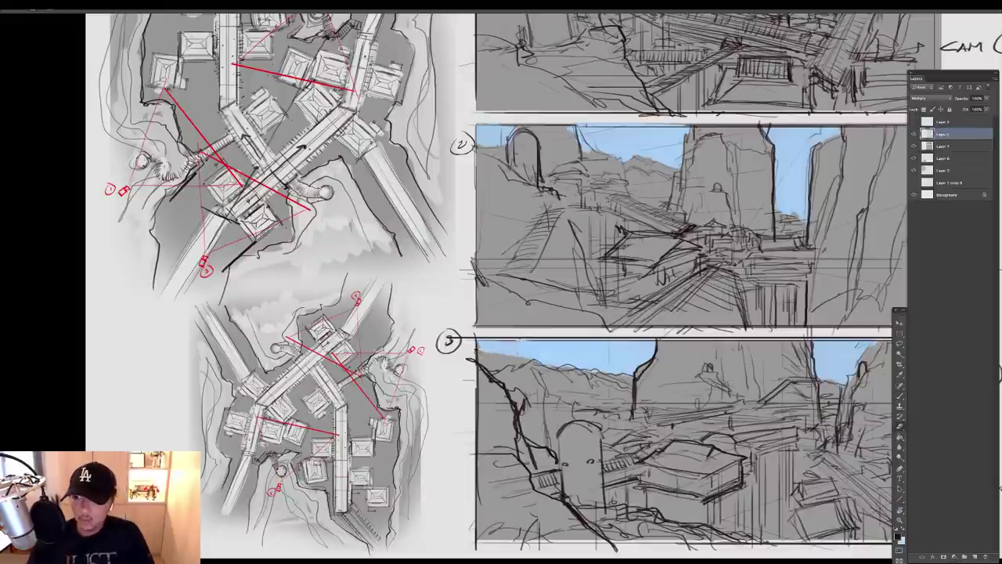
Extend the third frame's light blue sky on the grey fill layer down to the redrawn left cliff edge and distant ridge
key(x)
key(b)
right_click(513, 350)
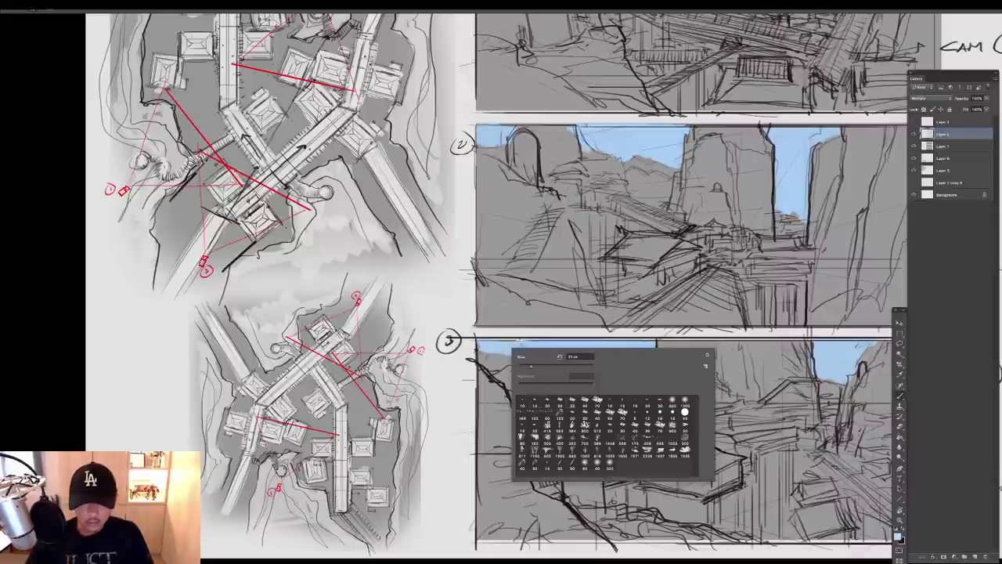
key(Escape)
click(947, 146)
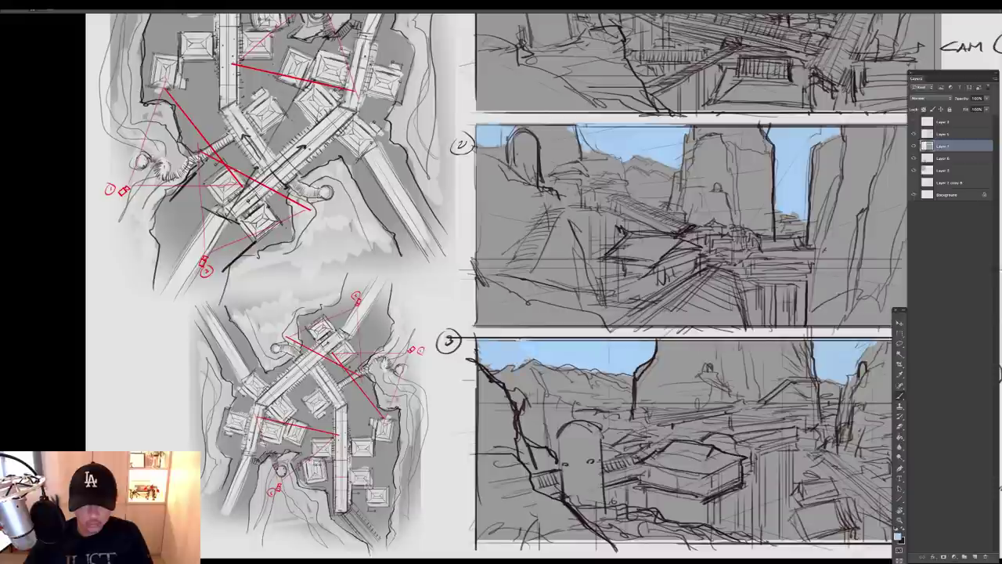
alt+click(597, 323)
drag(597, 323, 520, 299)
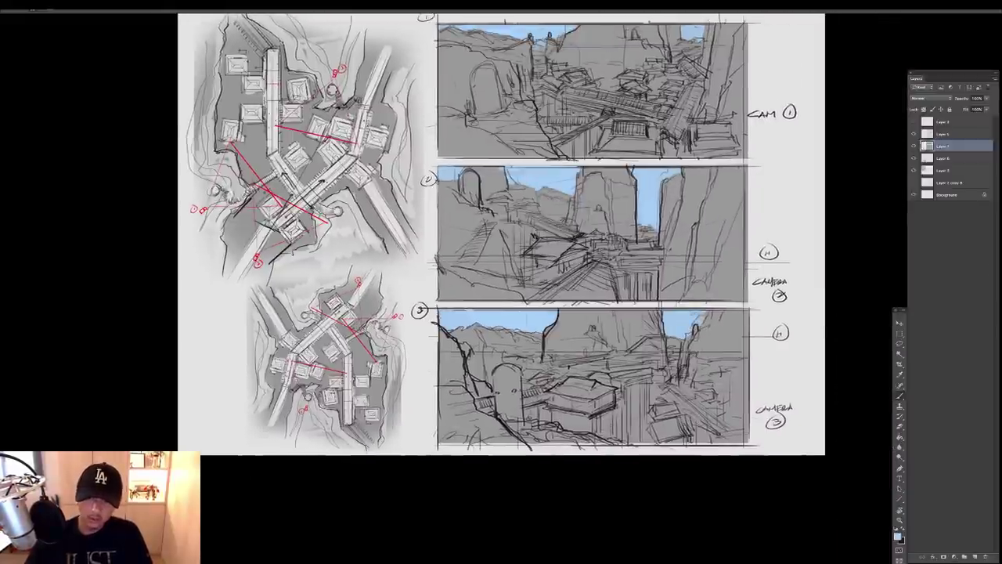
scroll(704, 321, up, 1)
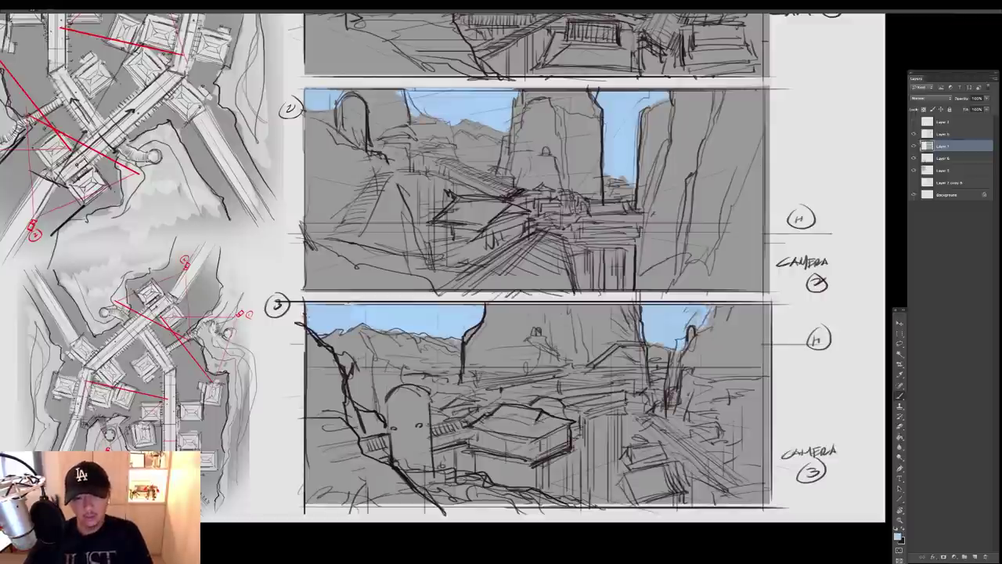
alt+click(546, 299)
mouse_move(650, 247)
mouse_down()
mouse_move(674, 296)
mouse_move(688, 279)
mouse_up()
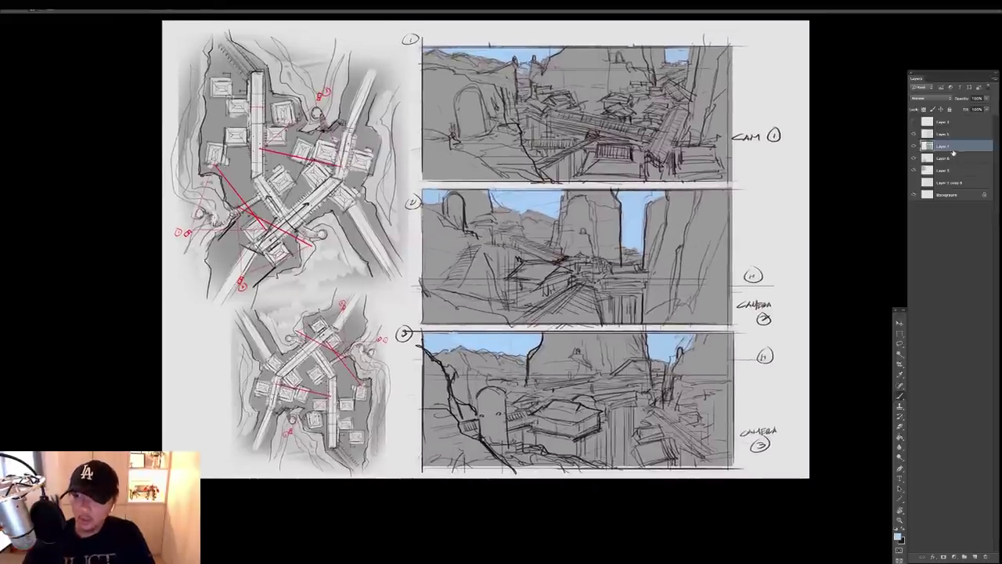
Add a Multiply layer directly above the grey fill and set up a brush in light grey (RGB 205, 205, 205)
click(974, 557)
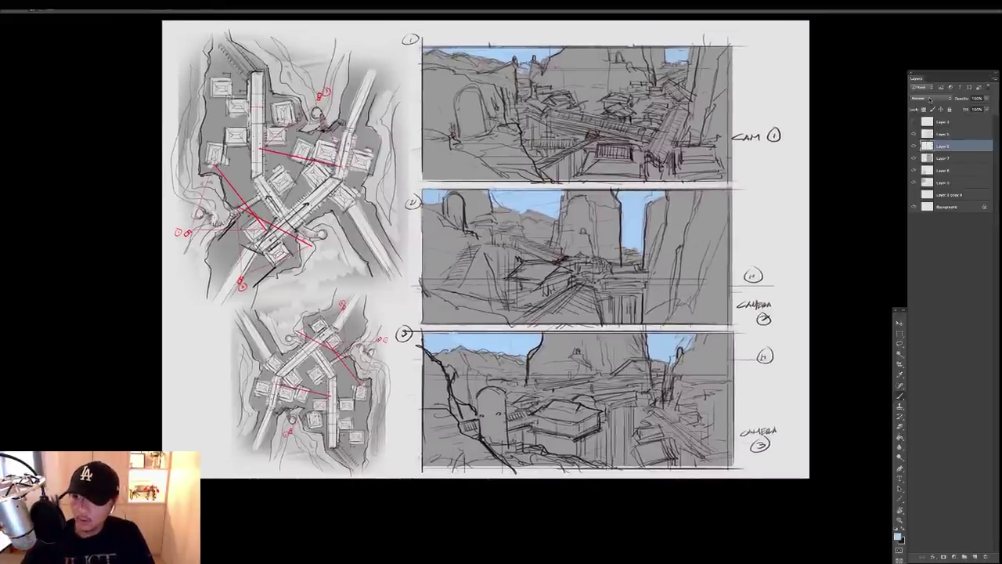
click(926, 100)
click(924, 120)
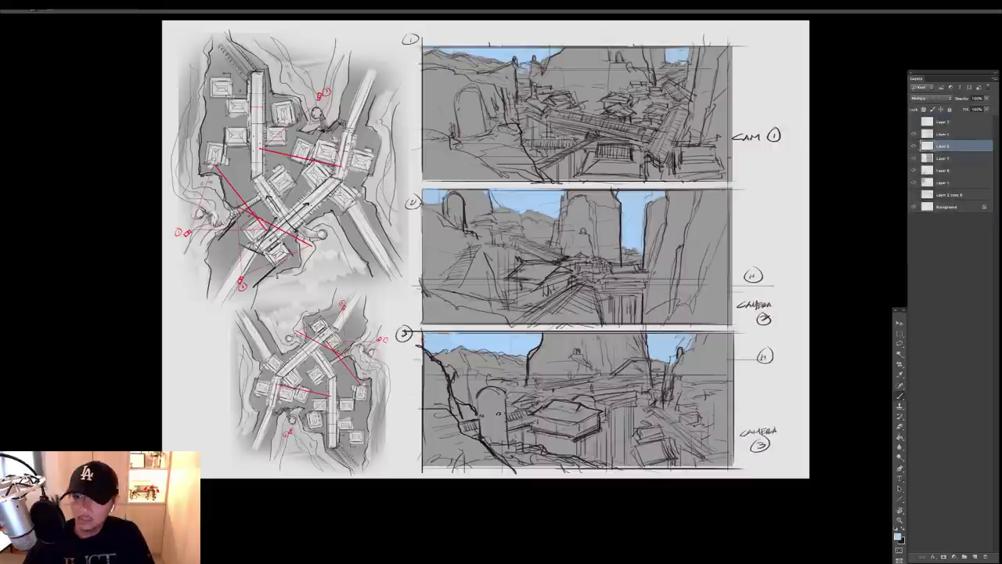
right_click(672, 256)
click(779, 237)
alt+click(705, 239)
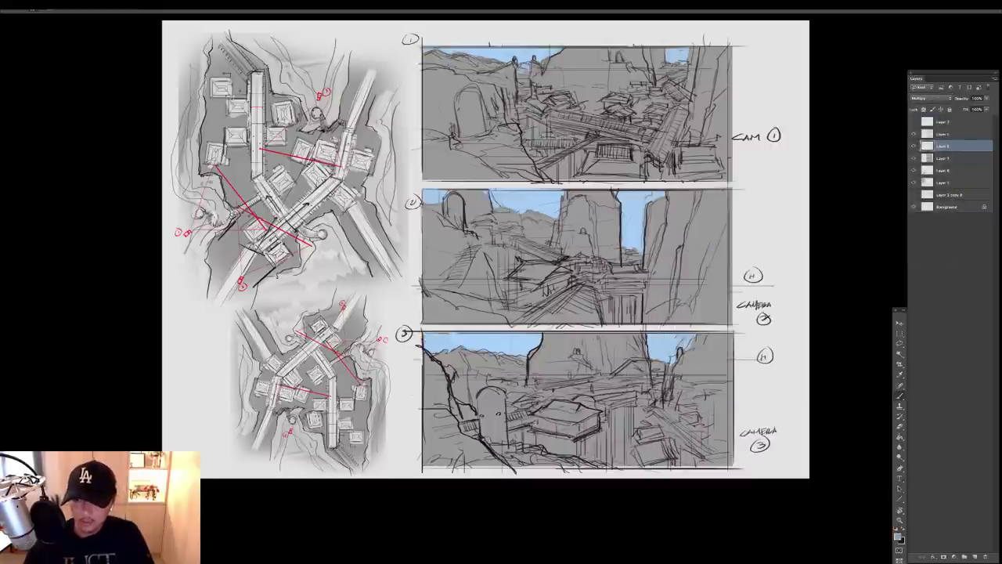
click(898, 536)
click(538, 220)
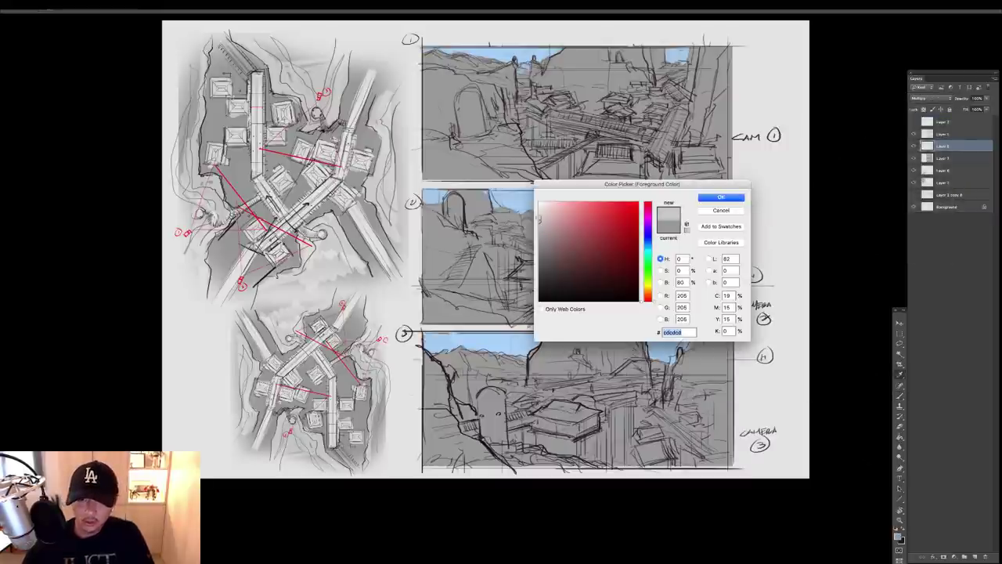
click(718, 208)
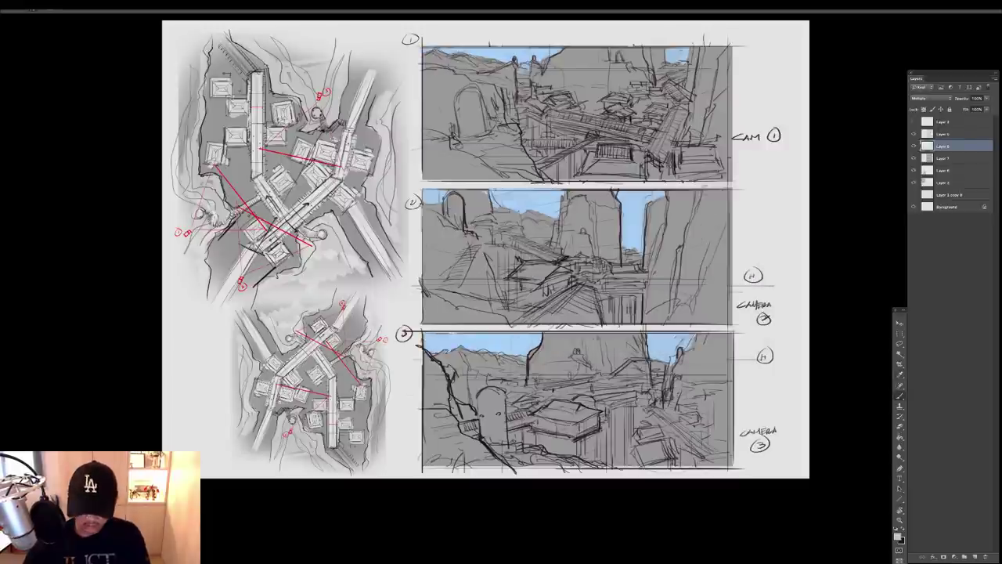
Shade the second frame's right foreground cliff and load the grey fill's outline as a hidden selection to confine the painting
mouse_move(704, 204)
mouse_down()
mouse_move(689, 261)
mouse_move(713, 195)
mouse_move(706, 303)
mouse_move(717, 318)
mouse_move(682, 311)
mouse_move(702, 316)
mouse_up()
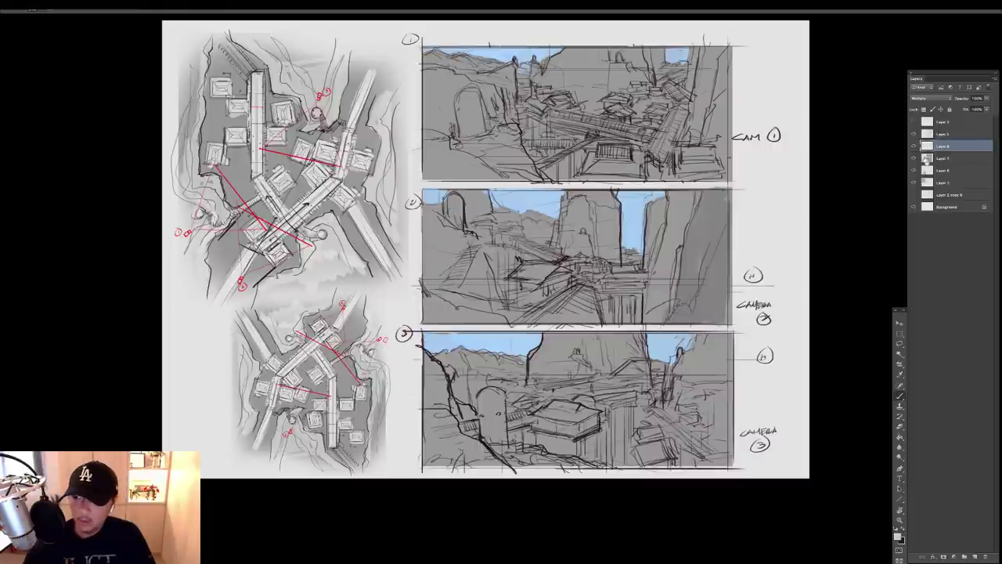
super+click(924, 159)
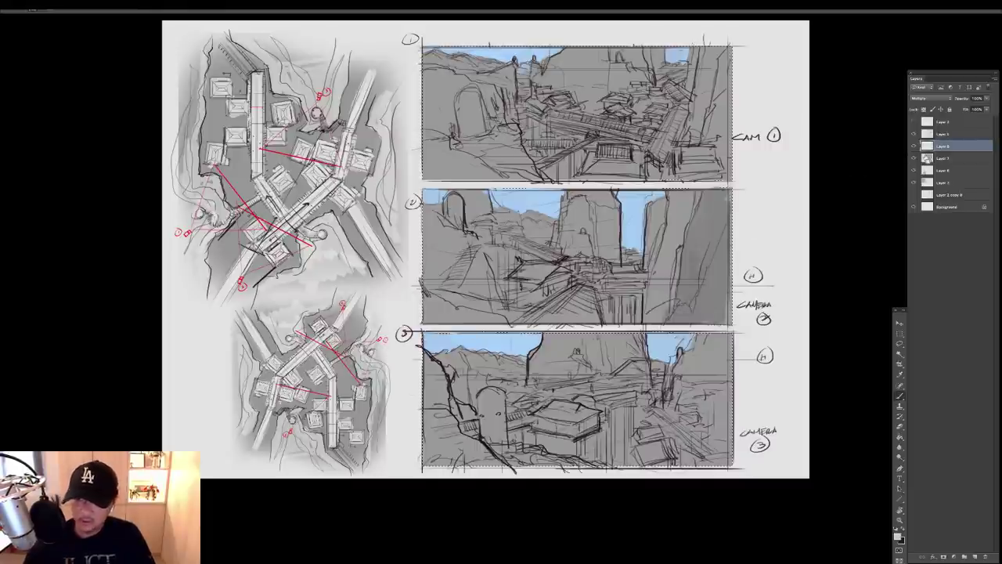
key(super+h)
super+click(707, 218)
mouse_move(746, 180)
mouse_down()
mouse_move(739, 366)
mouse_move(672, 304)
mouse_move(672, 332)
mouse_move(638, 359)
mouse_move(601, 366)
mouse_up()
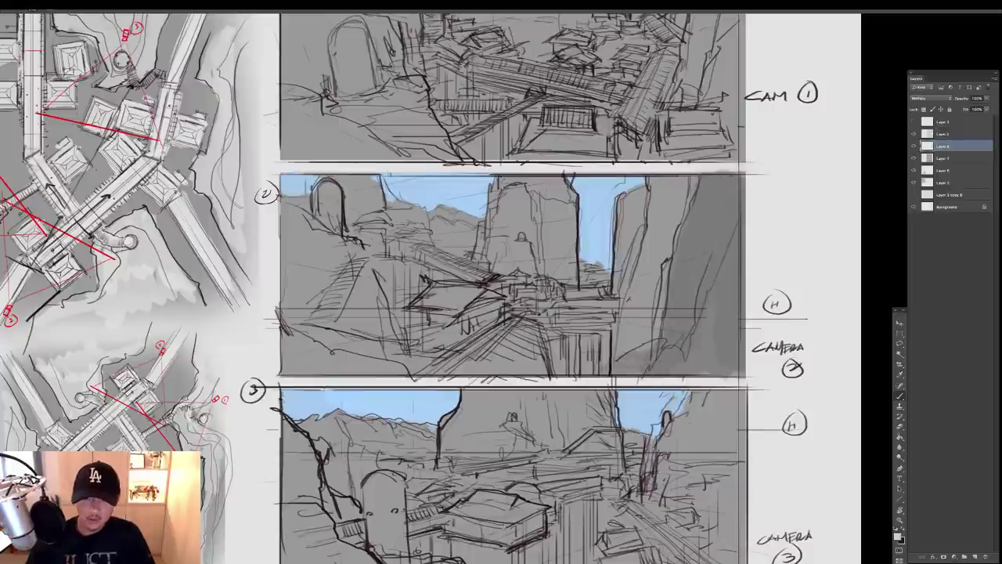
Shade the second frame's village roofs, central bridge and supporting posts with darker grey strokes
drag(603, 309, 543, 308)
mouse_move(432, 296)
mouse_down()
mouse_move(485, 285)
mouse_move(484, 310)
mouse_move(507, 321)
mouse_move(438, 373)
mouse_up()
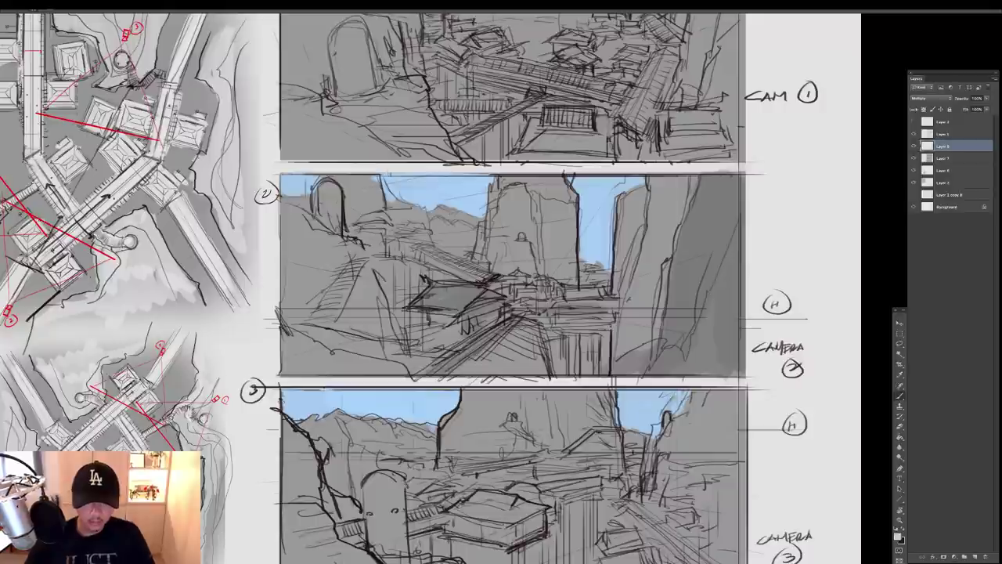
drag(479, 321, 541, 377)
drag(514, 346, 538, 375)
mouse_move(517, 310)
mouse_down()
mouse_move(554, 287)
mouse_move(537, 274)
mouse_up()
mouse_move(552, 307)
mouse_down()
mouse_move(628, 298)
mouse_move(625, 356)
mouse_up()
drag(648, 306, 631, 349)
mouse_move(407, 254)
mouse_down()
mouse_move(501, 284)
mouse_move(392, 243)
mouse_move(366, 213)
mouse_move(359, 260)
mouse_move(429, 226)
mouse_up()
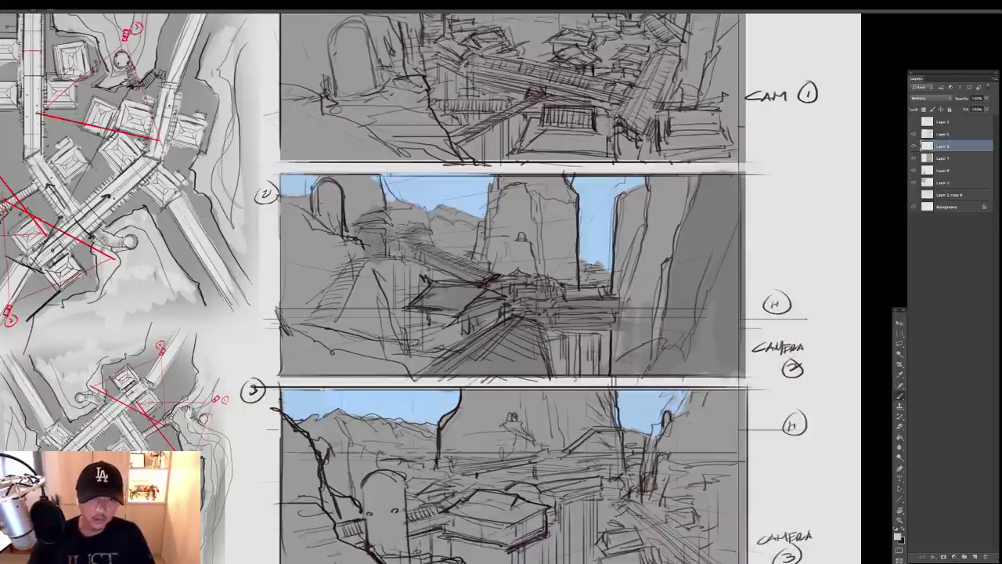
Darken the second frame's left cliff, arched tower and foreground slope
drag(360, 262, 323, 326)
drag(312, 183, 332, 232)
drag(329, 197, 340, 242)
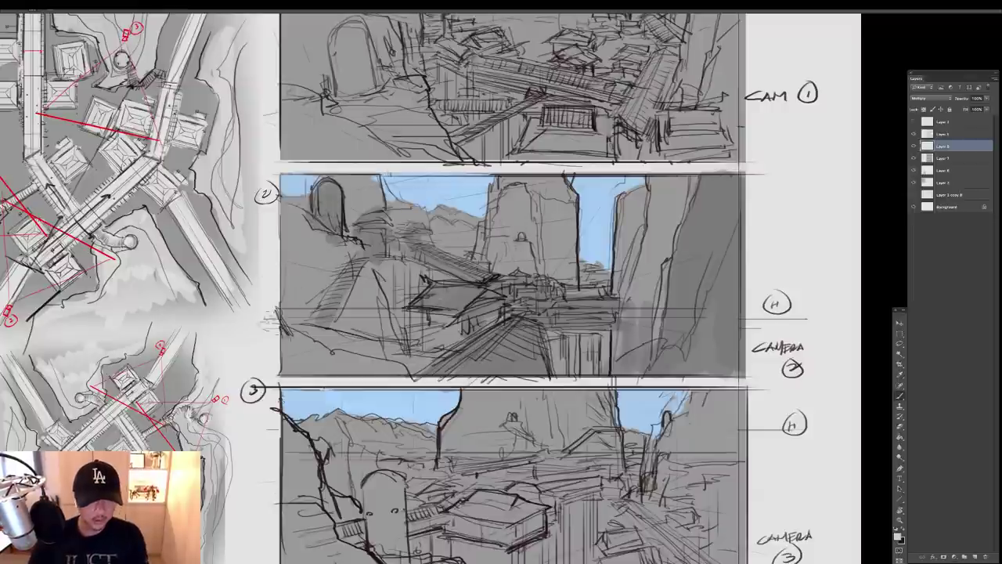
mouse_move(283, 315)
mouse_down()
mouse_move(348, 348)
mouse_move(285, 337)
mouse_up()
mouse_move(283, 357)
mouse_down()
mouse_move(391, 370)
mouse_move(354, 348)
mouse_up()
mouse_move(423, 370)
mouse_down()
mouse_move(352, 342)
mouse_move(404, 345)
mouse_up()
mouse_move(283, 265)
mouse_down()
mouse_move(323, 308)
mouse_move(402, 333)
mouse_up()
drag(292, 291, 315, 312)
Shade the third frame's diagonal bridge, the lower buildings beside it and the large central house
mouse_move(408, 307)
mouse_down()
mouse_move(374, 157)
mouse_move(355, 140)
mouse_up()
drag(557, 329, 614, 368)
drag(596, 360, 693, 424)
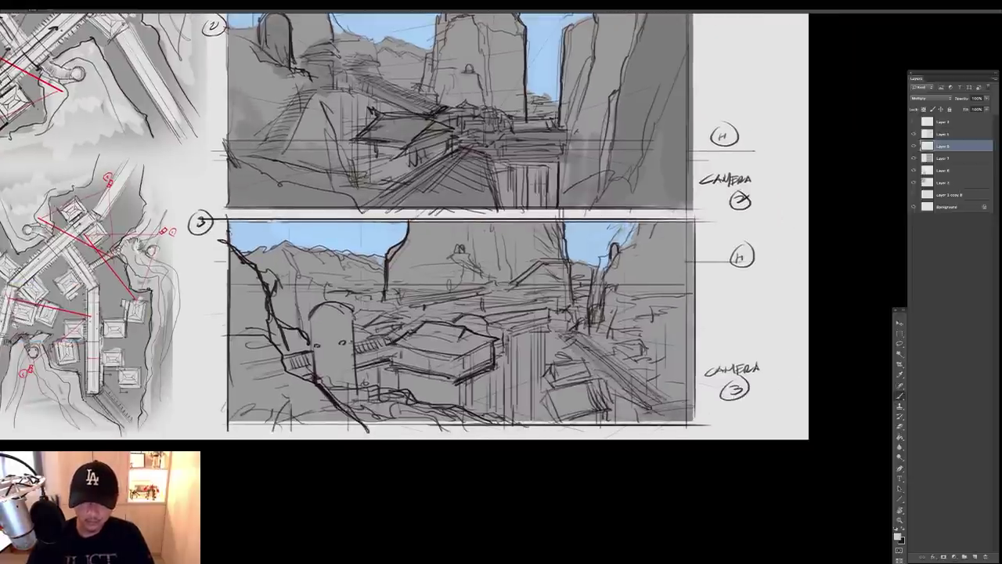
mouse_move(558, 360)
mouse_down()
mouse_move(589, 378)
mouse_move(599, 406)
mouse_move(603, 396)
mouse_up()
drag(450, 336, 481, 359)
drag(402, 352, 459, 326)
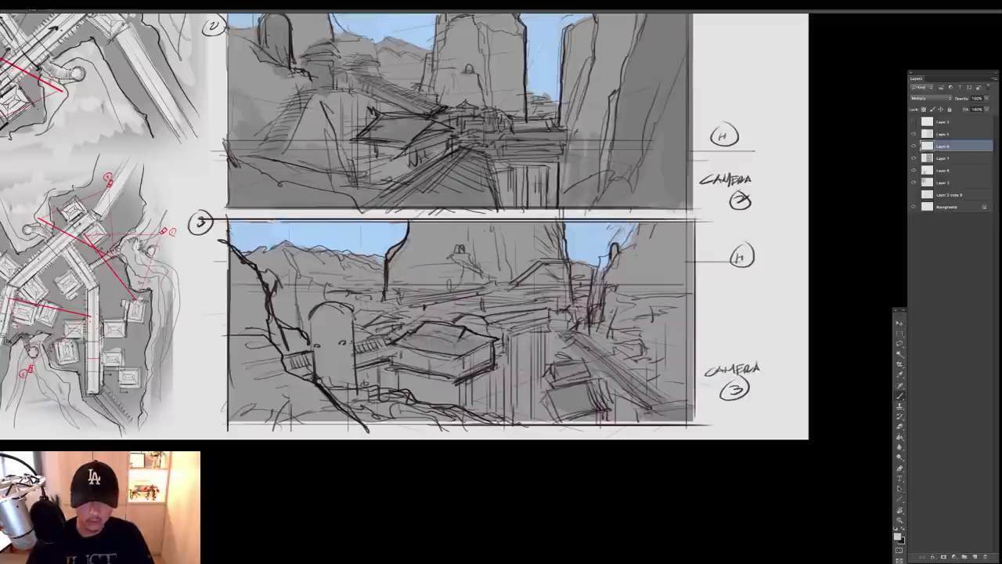
drag(401, 370, 457, 349)
drag(428, 374, 508, 349)
Darken the third frame's arched tower, foreground rocks and jagged left cliff
mouse_move(311, 396)
mouse_down()
mouse_move(313, 317)
mouse_move(349, 307)
mouse_up()
mouse_move(348, 317)
mouse_down()
mouse_move(345, 396)
mouse_move(460, 423)
mouse_up()
drag(450, 414, 484, 422)
mouse_move(233, 255)
mouse_down()
mouse_move(257, 302)
mouse_move(265, 392)
mouse_move(248, 413)
mouse_move(315, 406)
mouse_move(354, 421)
mouse_up()
drag(287, 357, 310, 361)
Shade the third frame's walkways, mid-distance rooftops and the lower village area near the diagonal bridge
drag(359, 353, 401, 342)
mouse_move(458, 317)
mouse_down()
mouse_move(484, 326)
mouse_move(505, 315)
mouse_up()
drag(484, 336, 562, 313)
drag(415, 305, 493, 290)
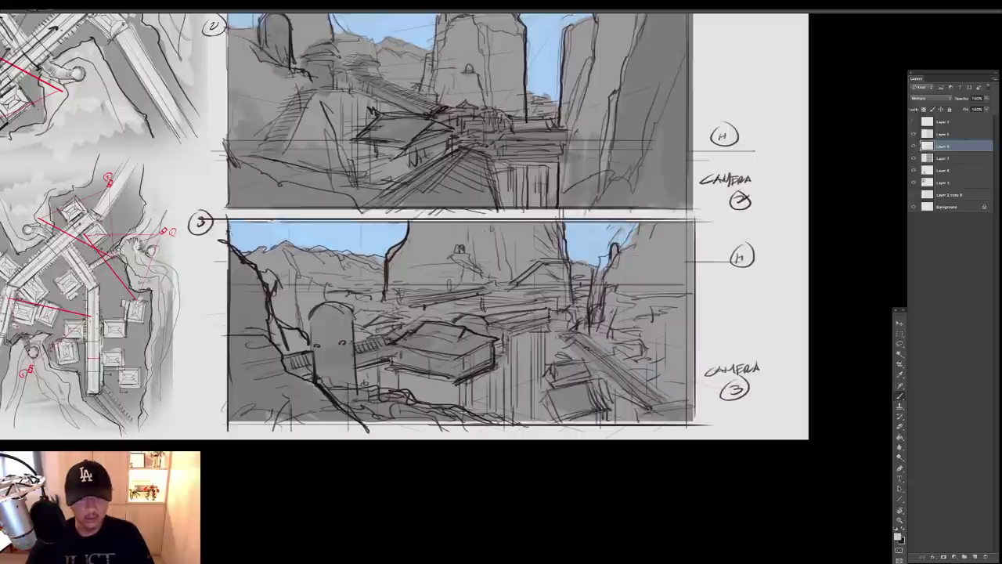
drag(471, 257, 480, 287)
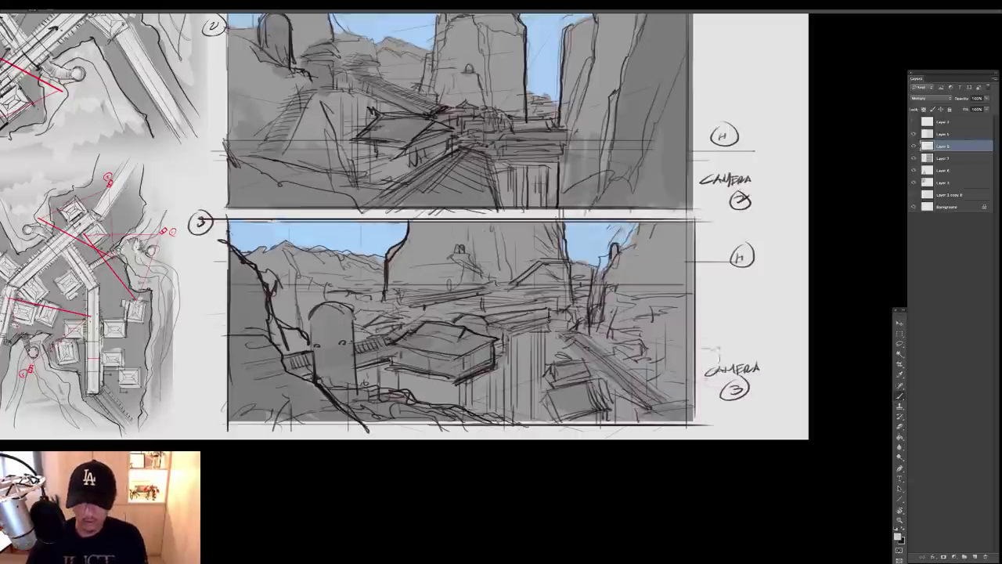
mouse_move(689, 360)
mouse_down()
mouse_move(625, 408)
mouse_move(513, 409)
mouse_up()
Shade the first frame's right cliff, village rooftops and long bridge
key(ctrl+minus)
drag(413, 313, 513, 335)
drag(548, 134, 624, 344)
mouse_move(688, 137)
mouse_down()
mouse_move(690, 268)
mouse_move(656, 258)
mouse_move(642, 235)
mouse_up()
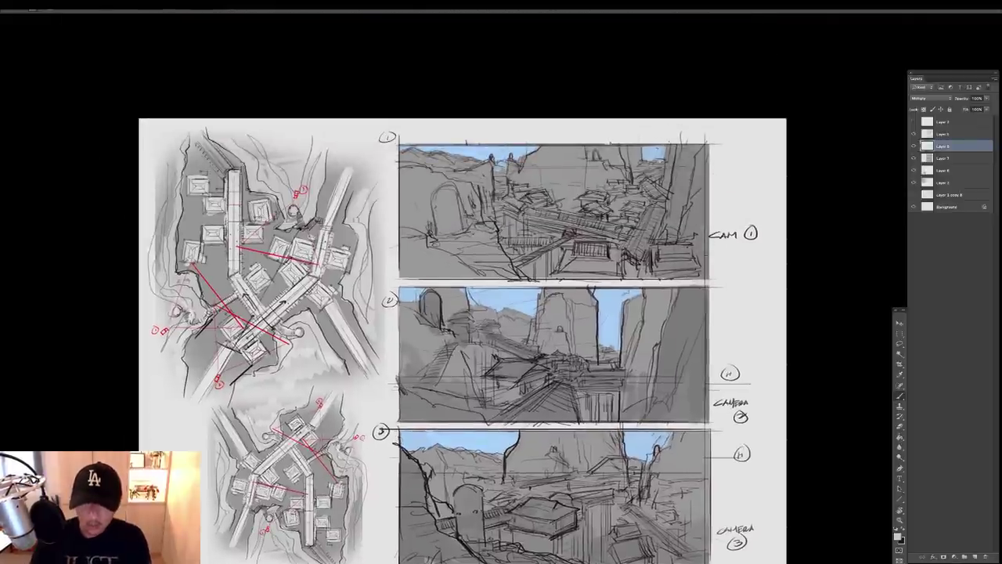
drag(536, 213, 641, 239)
mouse_move(518, 196)
mouse_down()
mouse_move(535, 216)
mouse_move(547, 202)
mouse_move(637, 199)
mouse_up()
drag(623, 216, 642, 199)
mouse_move(572, 258)
mouse_down()
mouse_move(606, 249)
mouse_move(553, 245)
mouse_up()
mouse_move(550, 245)
mouse_down()
mouse_move(506, 269)
mouse_move(486, 241)
mouse_up()
Darken the first frame's large arched doorway and the foreground ledge on the left
mouse_move(440, 188)
mouse_down()
mouse_move(439, 229)
mouse_move(456, 238)
mouse_up()
drag(459, 218, 468, 243)
drag(404, 227, 423, 246)
drag(403, 240, 462, 244)
mouse_move(404, 249)
mouse_down()
mouse_move(501, 252)
mouse_move(495, 274)
mouse_move(523, 276)
mouse_up()
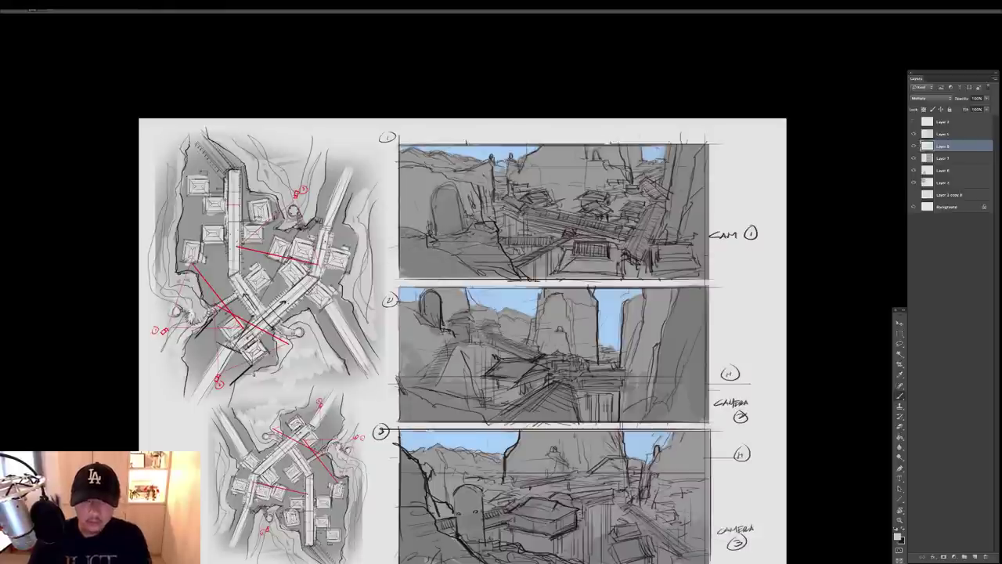
Shade the first frame's lower foreground buildings and the bridge base beside them
drag(574, 252, 554, 262)
mouse_move(559, 260)
mouse_down()
mouse_move(606, 271)
mouse_move(637, 265)
mouse_up()
mouse_move(615, 263)
mouse_down()
mouse_move(631, 252)
mouse_move(644, 292)
mouse_up()
key(super+plus)
drag(648, 341, 680, 349)
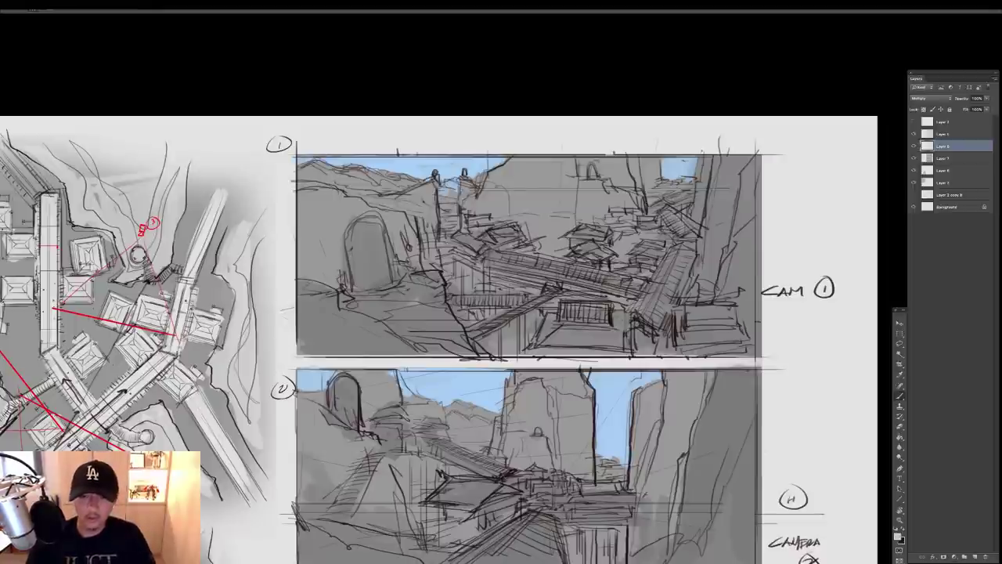
Shade the first frame's two distant towers and the cliff face around the arched doorway
drag(419, 190, 435, 227)
drag(456, 187, 472, 224)
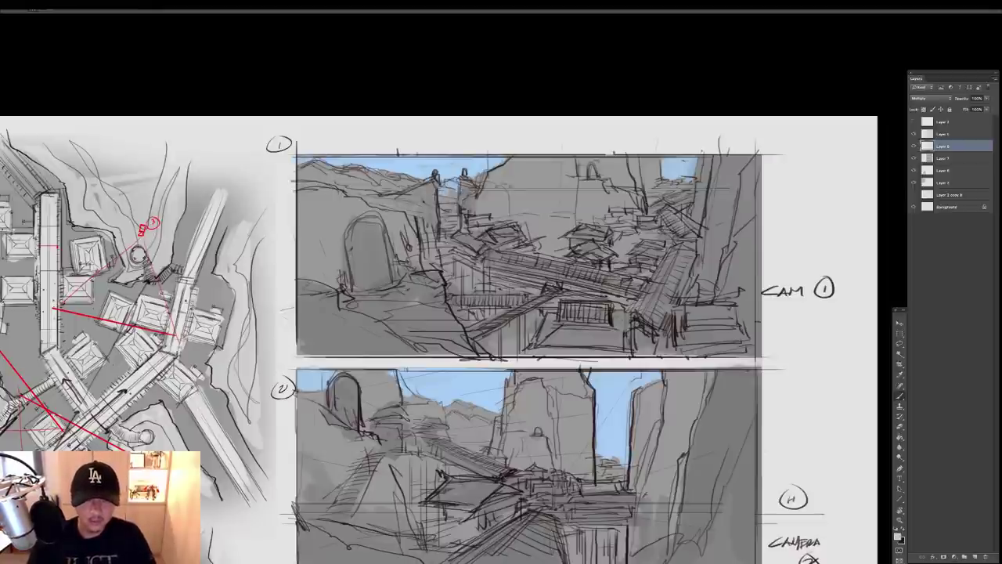
mouse_move(354, 194)
mouse_down()
mouse_move(425, 216)
mouse_move(435, 269)
mouse_move(458, 285)
mouse_up()
drag(395, 238, 398, 268)
mouse_move(353, 224)
mouse_down()
mouse_move(376, 214)
mouse_move(391, 246)
mouse_up()
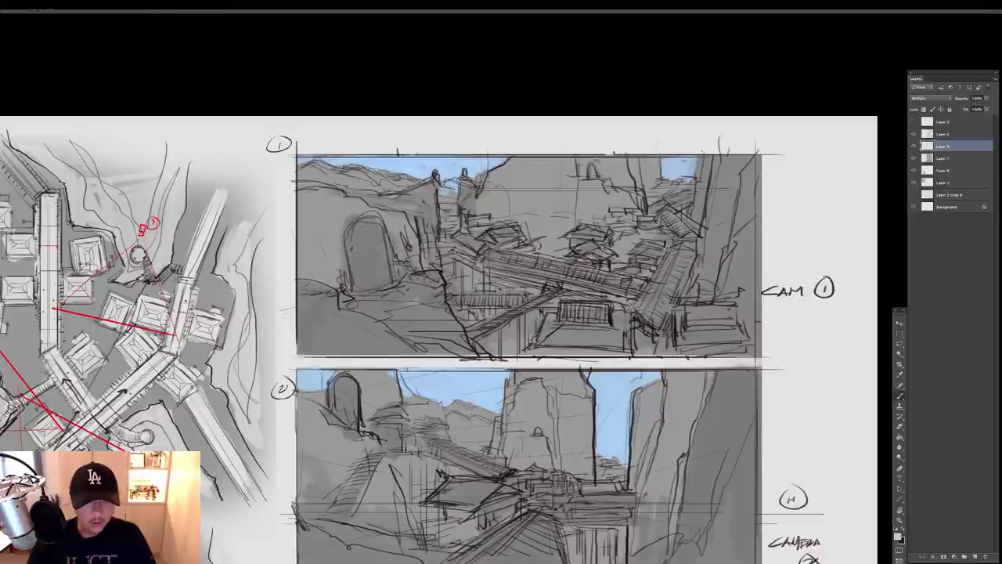
Add further grey shading to the first frame's foreground path, lower buildings and bridge, and touch up the frames below
drag(401, 299, 436, 318)
mouse_move(563, 298)
mouse_down()
mouse_move(611, 312)
mouse_move(588, 310)
mouse_up()
drag(615, 300, 650, 308)
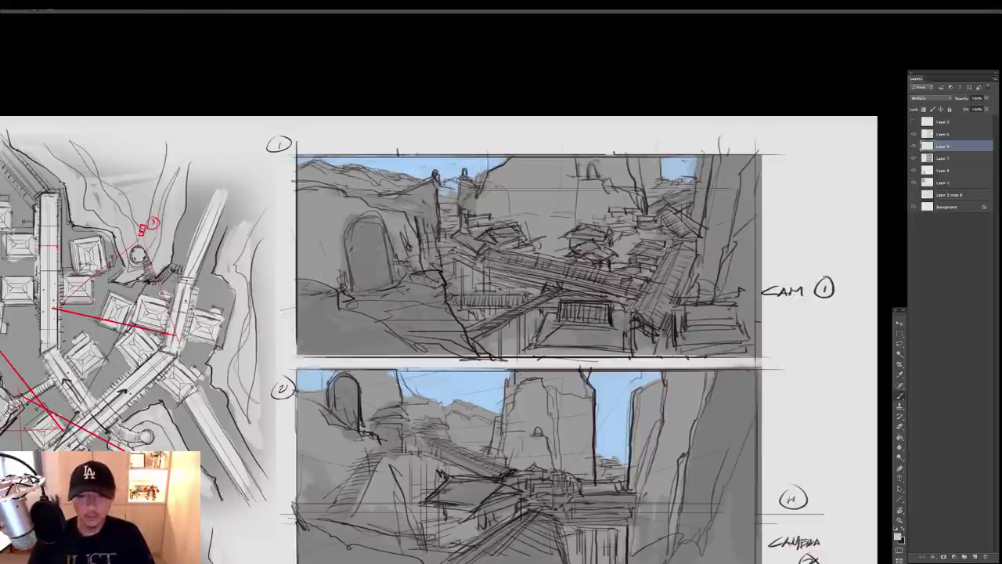
drag(515, 274, 569, 286)
key(super+minus)
drag(653, 312, 630, 203)
mouse_move(645, 289)
mouse_down()
mouse_move(606, 356)
mouse_move(571, 363)
mouse_up()
drag(552, 299, 576, 274)
Switch to a large soft round brush and add a new normal-mode layer above the line art
right_click(557, 295)
click(716, 347)
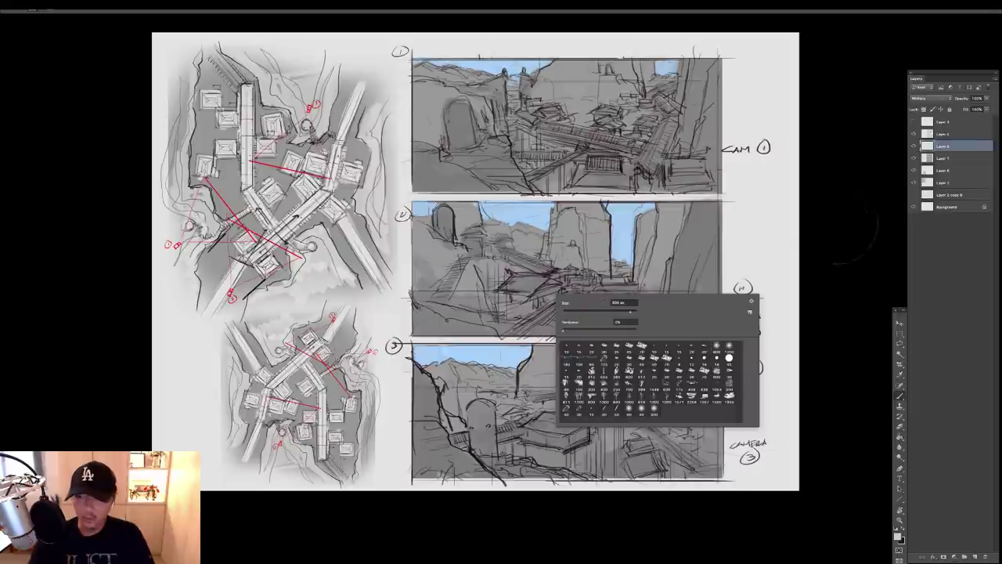
click(948, 136)
click(974, 556)
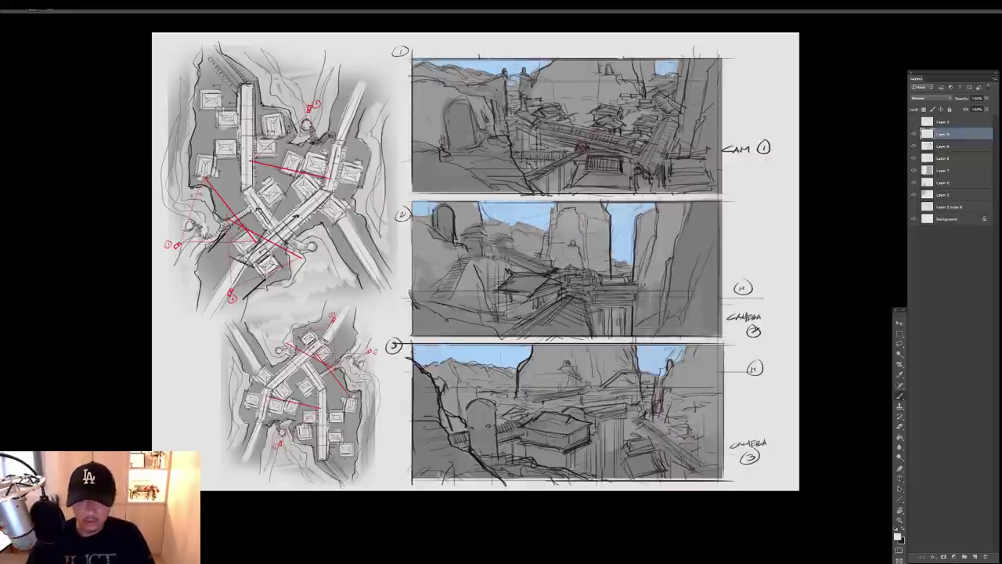
Brush soft pale haze over the first frame's distant central mesa and the village beneath it
drag(516, 286, 502, 287)
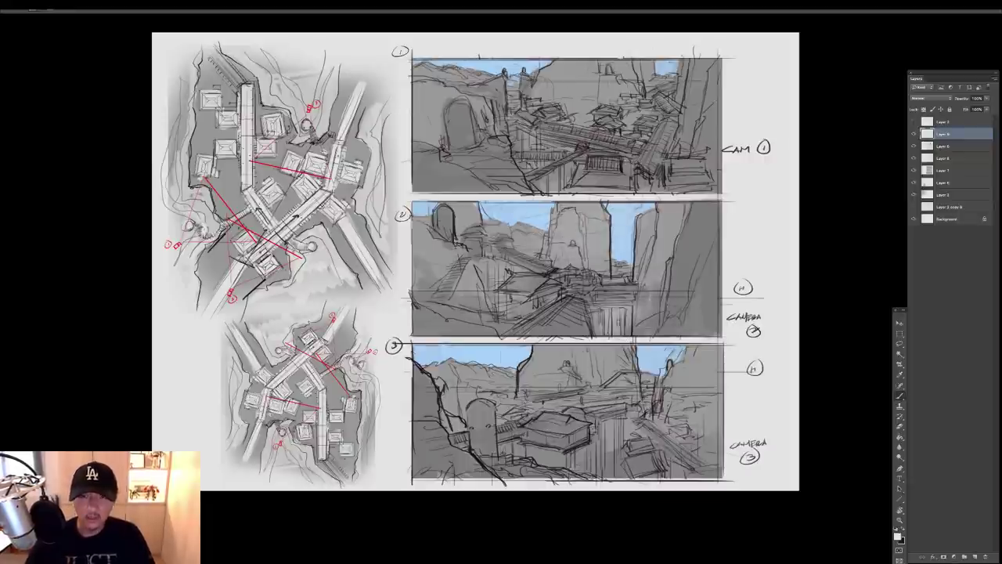
drag(548, 78, 649, 74)
drag(540, 97, 634, 106)
drag(580, 69, 618, 116)
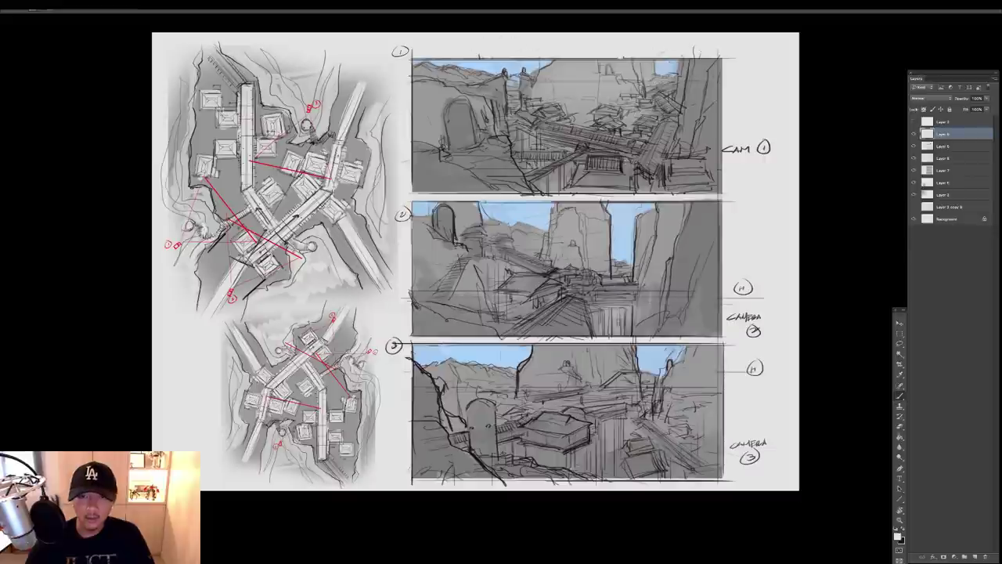
drag(547, 171, 615, 177)
Brush soft pale haze over the third frame's distant hills, central mesa and the area beside the arched tower
super+click(523, 433)
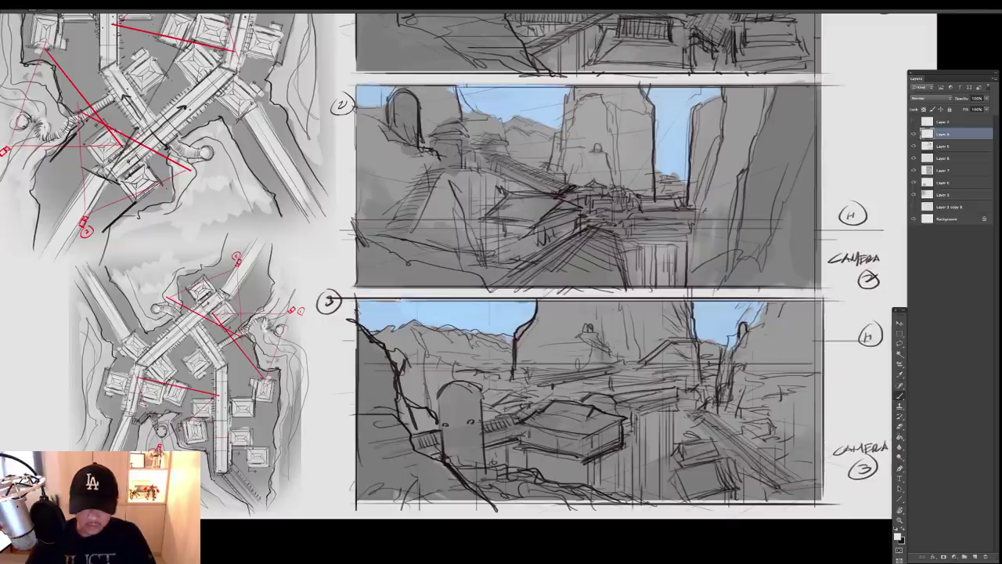
drag(487, 435, 554, 451)
mouse_move(689, 312)
mouse_down()
mouse_move(485, 352)
mouse_move(513, 388)
mouse_move(686, 384)
mouse_up()
drag(454, 334, 559, 343)
Set up a small brush in pure white and dot tiny white specks across the mesas of all three frames
right_click(566, 345)
double_click(597, 406)
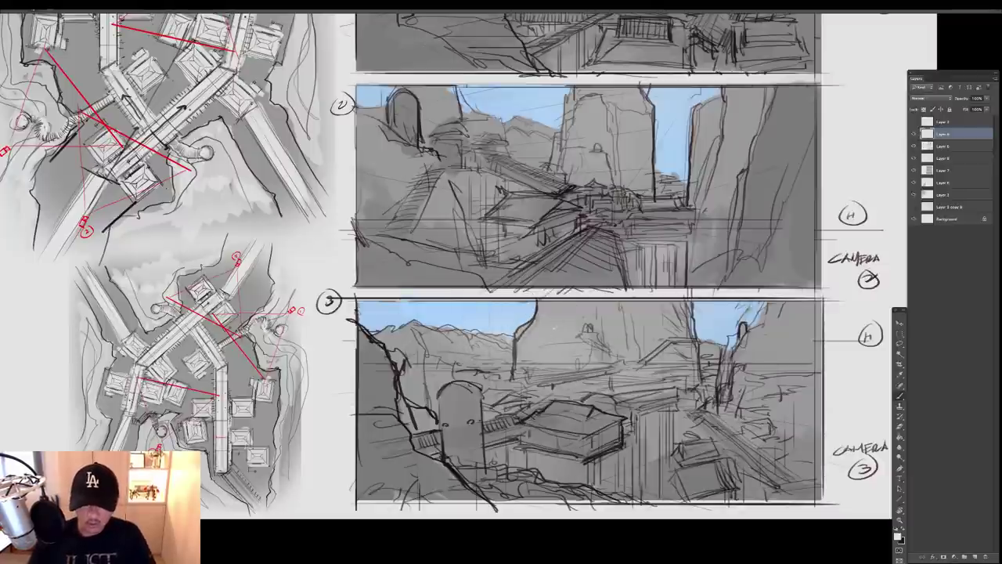
click(897, 537)
drag(555, 208, 538, 201)
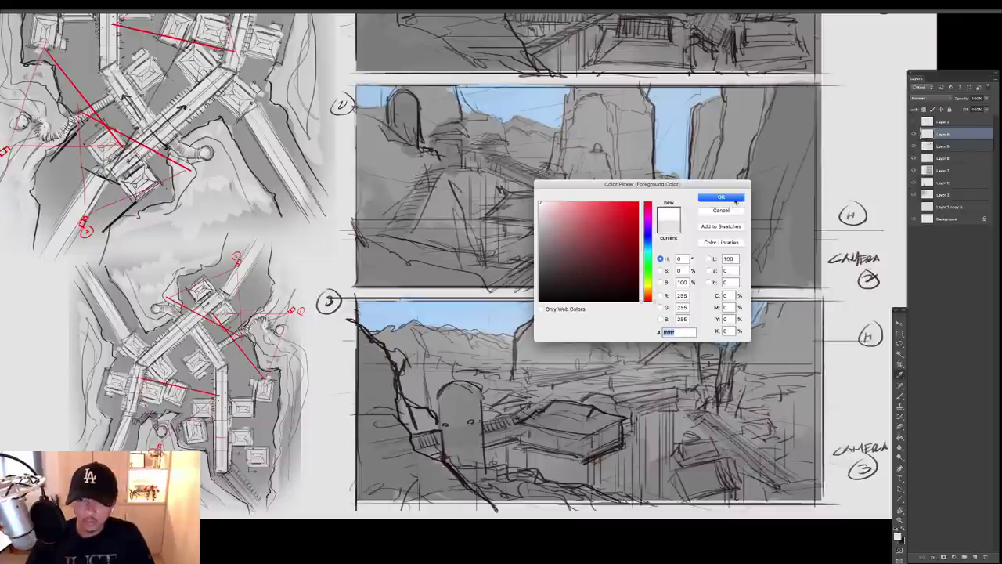
click(722, 196)
drag(548, 235, 520, 350)
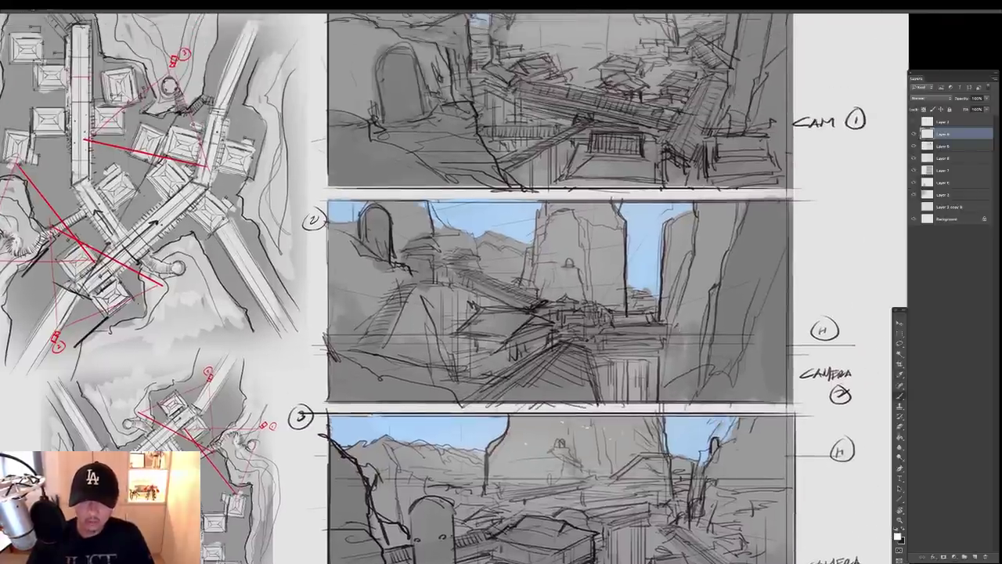
drag(532, 258, 526, 395)
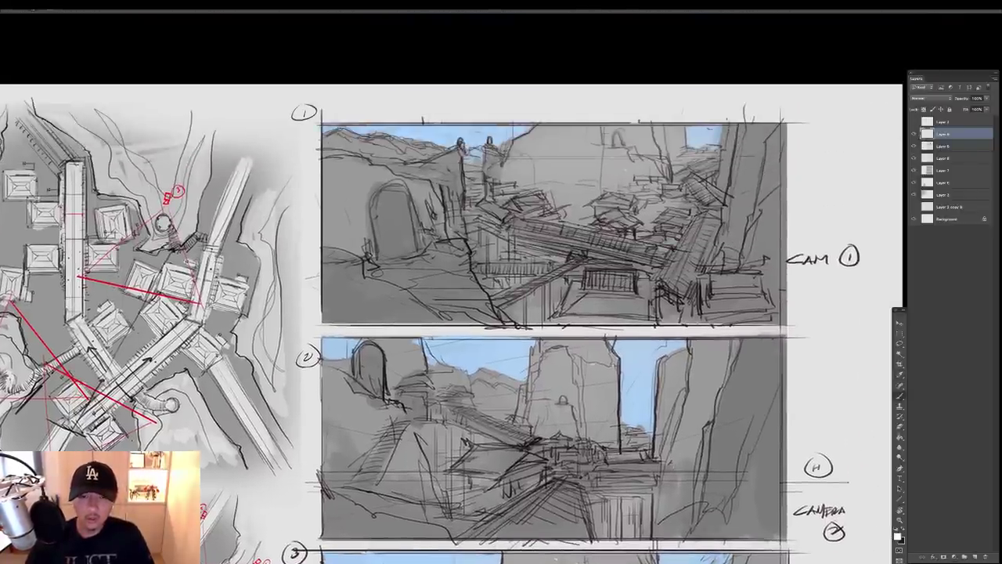
drag(618, 186, 647, 148)
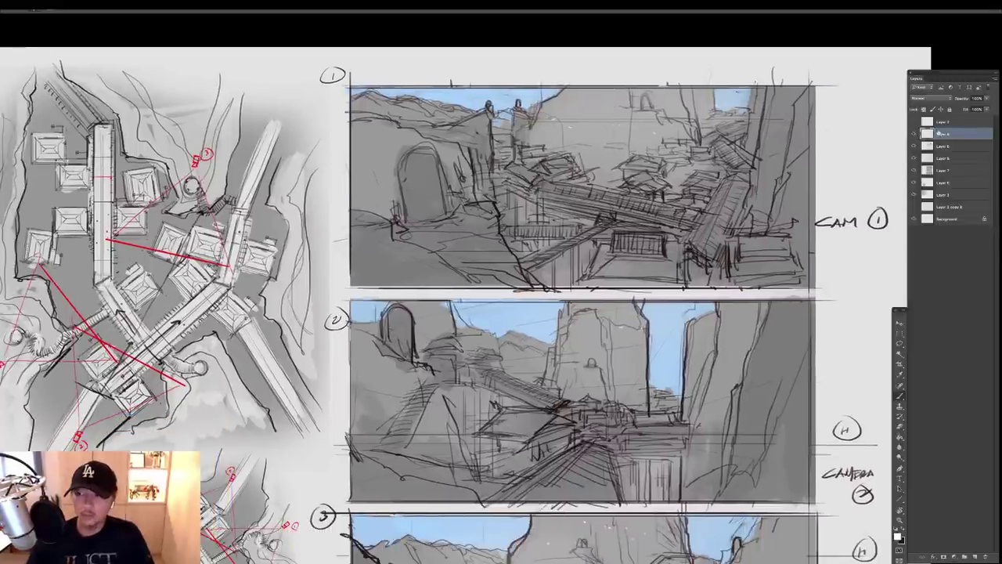
Add a new layer above the haze layer and set up a small dark brush for detail lines
click(974, 557)
key(x)
right_click(654, 351)
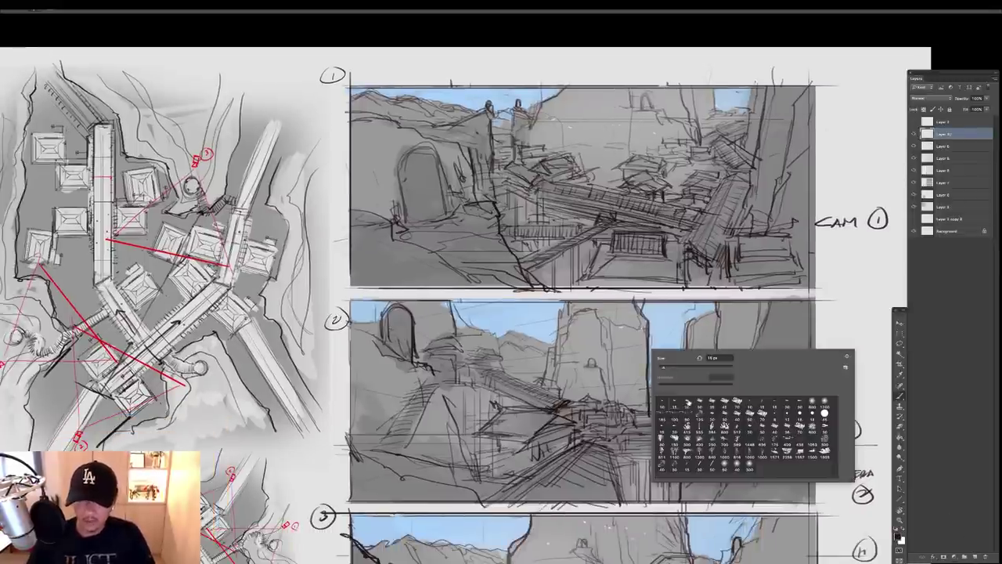
double_click(729, 401)
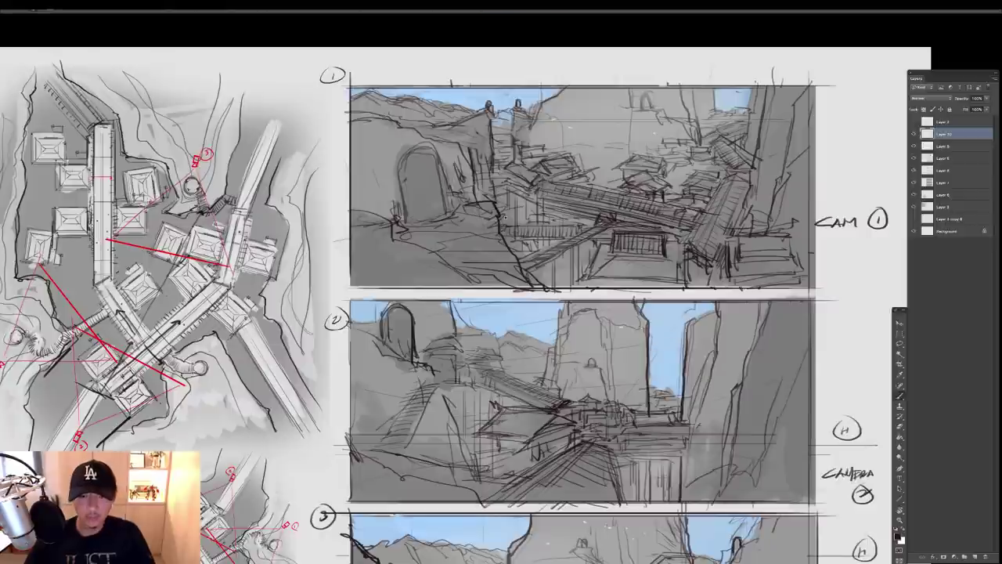
Draw a small arched doorway at the foot of the first frame's large arch
drag(436, 121, 514, 225)
mouse_move(450, 233)
mouse_down()
mouse_move(368, 177)
mouse_move(360, 184)
mouse_up()
key(ctrl+z)
mouse_move(426, 163)
mouse_down()
mouse_move(400, 160)
mouse_move(361, 206)
mouse_move(372, 263)
mouse_up()
drag(410, 165, 432, 177)
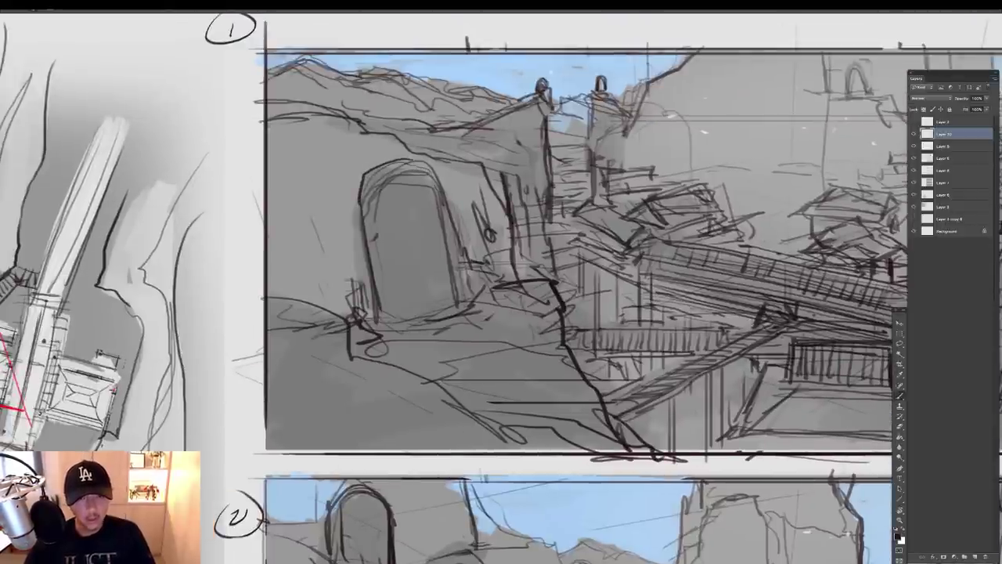
drag(445, 213, 466, 271)
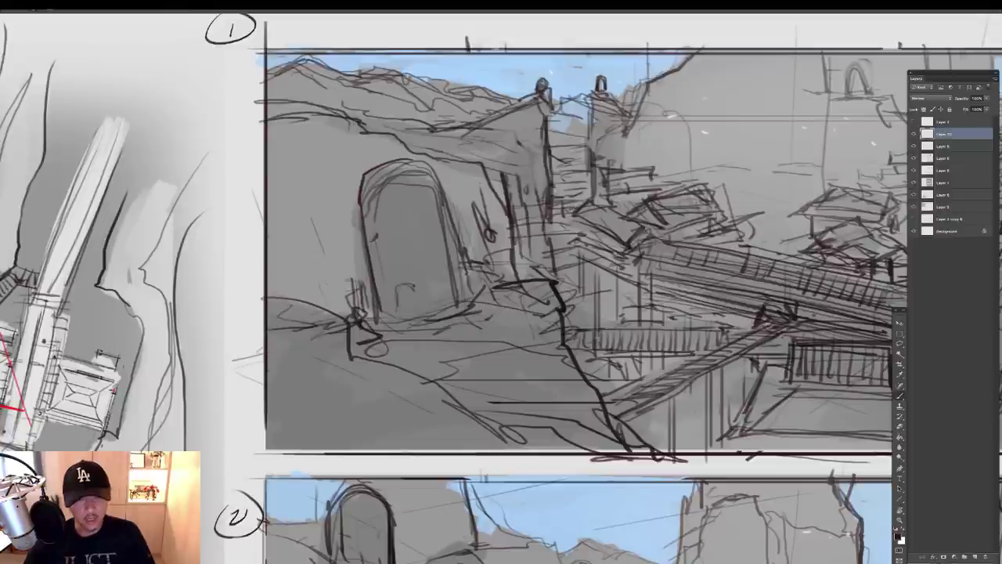
drag(395, 306, 411, 287)
drag(398, 287, 415, 288)
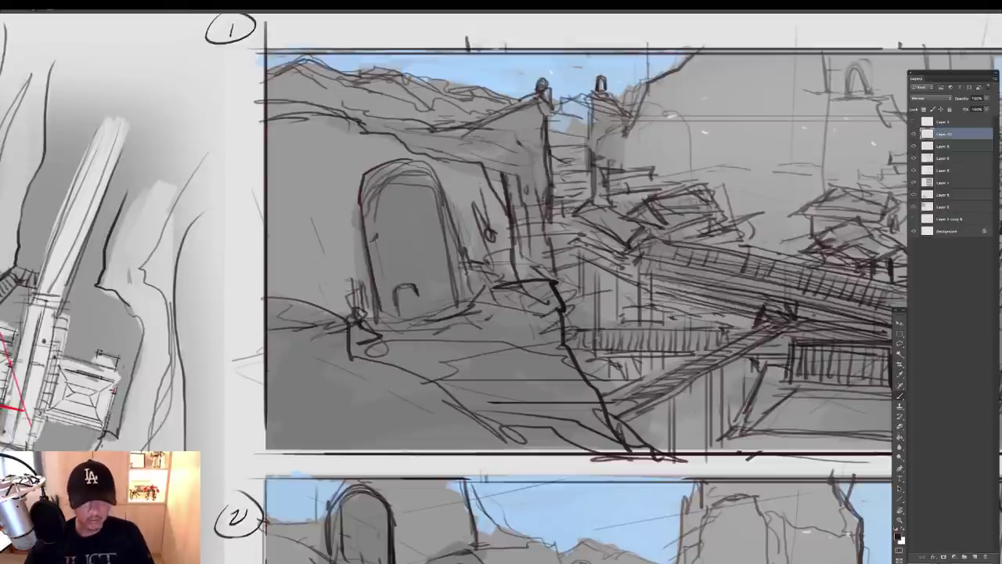
Set the brush colour to black #000000, then firm up the small doorway and draw step lines along the rocky path below it
click(898, 537)
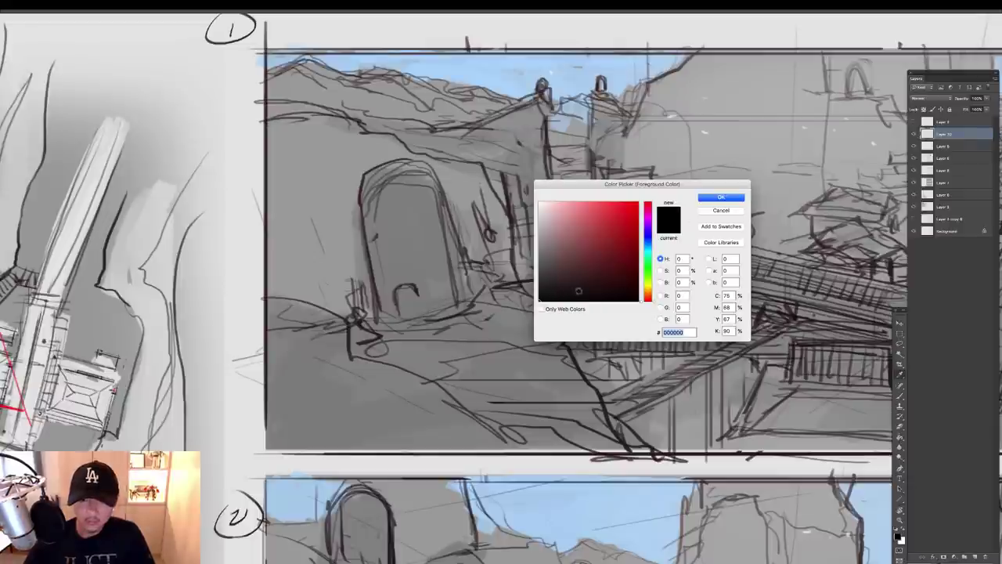
click(701, 198)
drag(427, 258, 445, 317)
key(super+z)
mouse_move(413, 287)
mouse_down()
mouse_move(397, 302)
mouse_move(422, 315)
mouse_move(377, 337)
mouse_move(379, 350)
mouse_up()
drag(399, 342, 389, 353)
mouse_move(408, 340)
mouse_down()
mouse_move(389, 361)
mouse_move(405, 363)
mouse_up()
mouse_move(421, 343)
mouse_down()
mouse_move(412, 368)
mouse_move(440, 381)
mouse_up()
mouse_move(425, 359)
mouse_down()
mouse_move(514, 404)
mouse_move(614, 403)
mouse_move(433, 373)
mouse_up()
mouse_move(447, 359)
mouse_down()
mouse_move(439, 384)
mouse_move(449, 384)
mouse_up()
mouse_move(460, 385)
mouse_down()
mouse_move(474, 406)
mouse_move(511, 404)
mouse_up()
drag(501, 368, 537, 401)
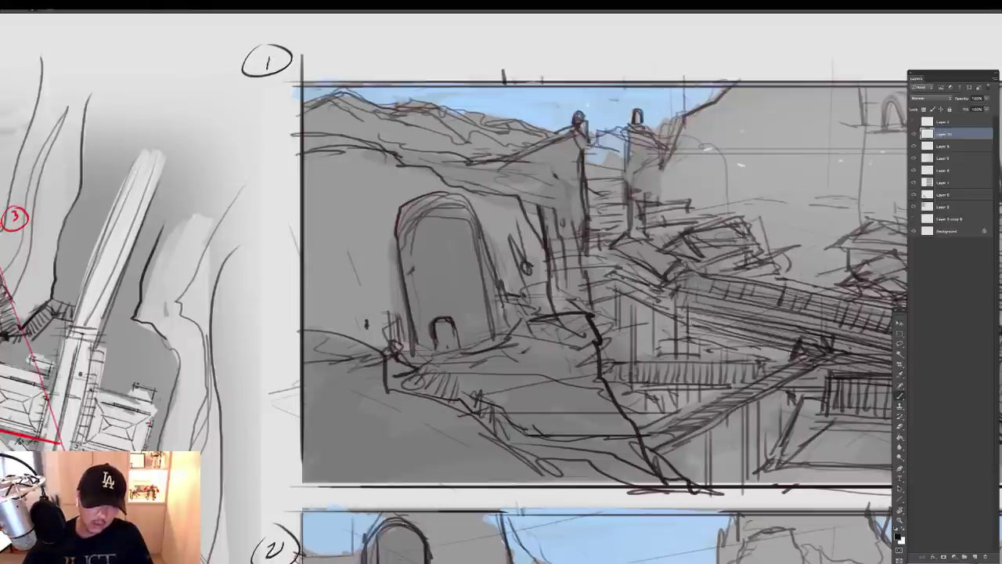
Add tiny black scale figures to the first frame, on the ledge beside the arch, the path below and the village walkway
mouse_move(365, 325)
mouse_down()
mouse_move(387, 348)
mouse_move(363, 337)
mouse_move(387, 349)
mouse_move(357, 337)
mouse_up()
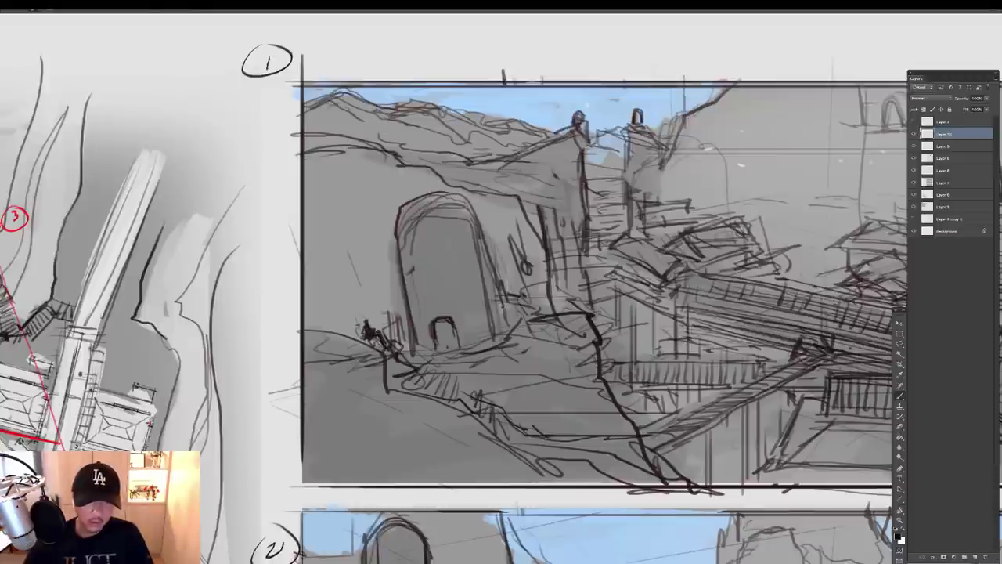
drag(490, 380, 498, 398)
drag(490, 383, 496, 411)
drag(497, 408, 499, 418)
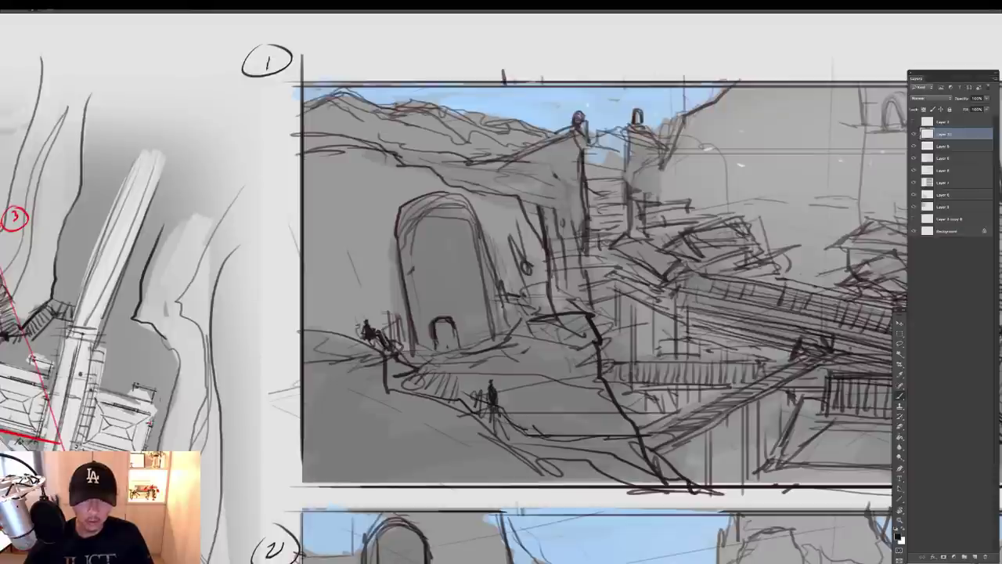
key(ctrl+minus)
key(ctrl+minus)
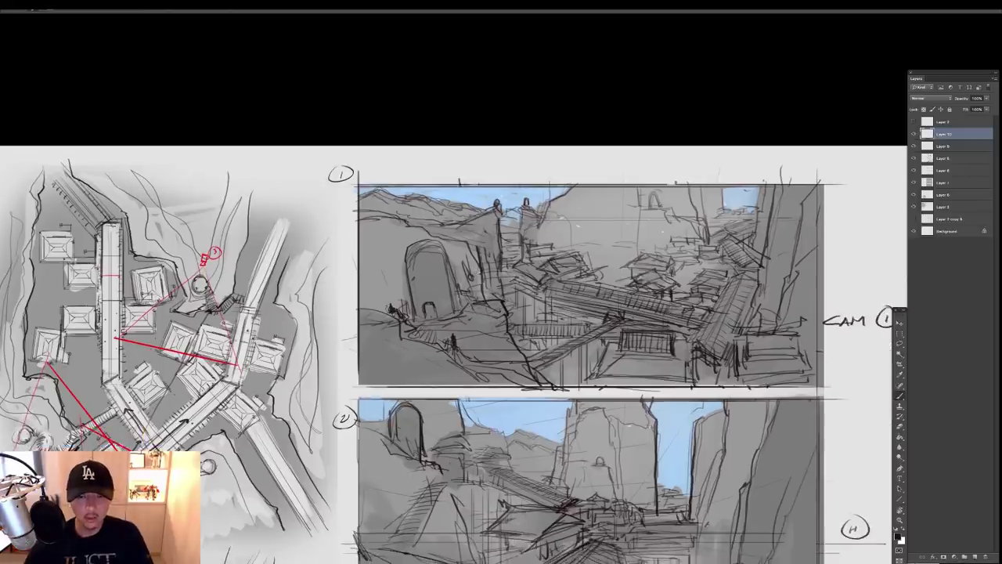
key(ctrl+plus)
key(ctrl+plus)
drag(561, 332, 562, 337)
mouse_move(568, 347)
mouse_down()
mouse_move(568, 358)
mouse_move(578, 356)
mouse_up()
key(ctrl+minus)
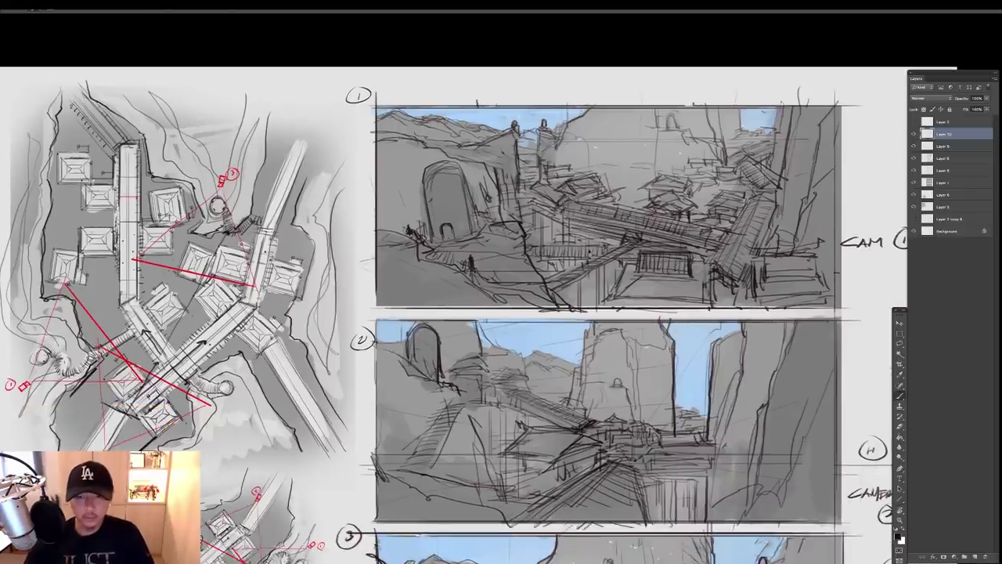
Draw a small black standing figure on the ledge below the arch in the second frame
key(ctrl+plus)
drag(550, 385, 556, 119)
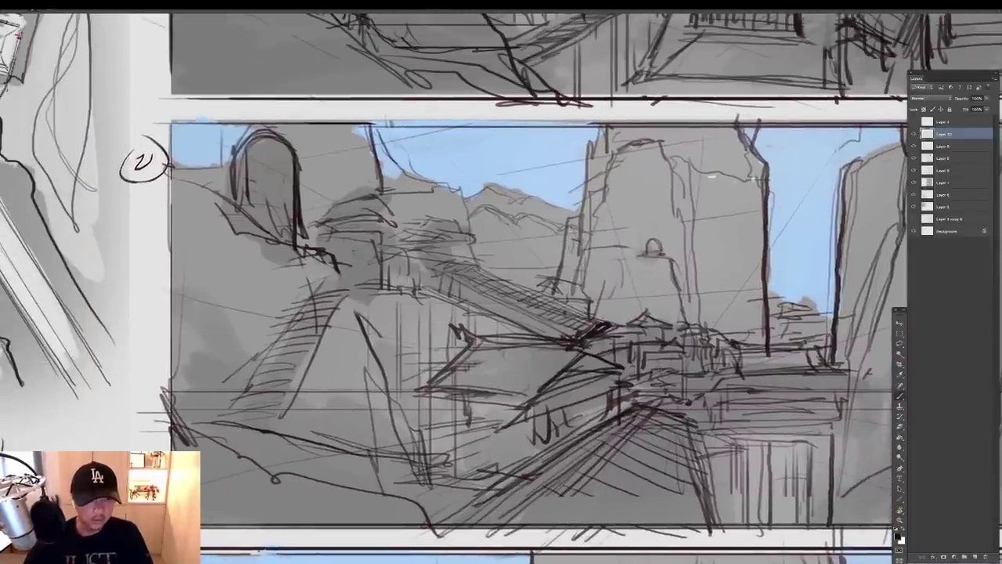
mouse_move(343, 247)
mouse_down()
mouse_move(345, 288)
mouse_move(350, 281)
mouse_move(375, 300)
mouse_up()
key(ctrl+minus)
key(ctrl+minus)
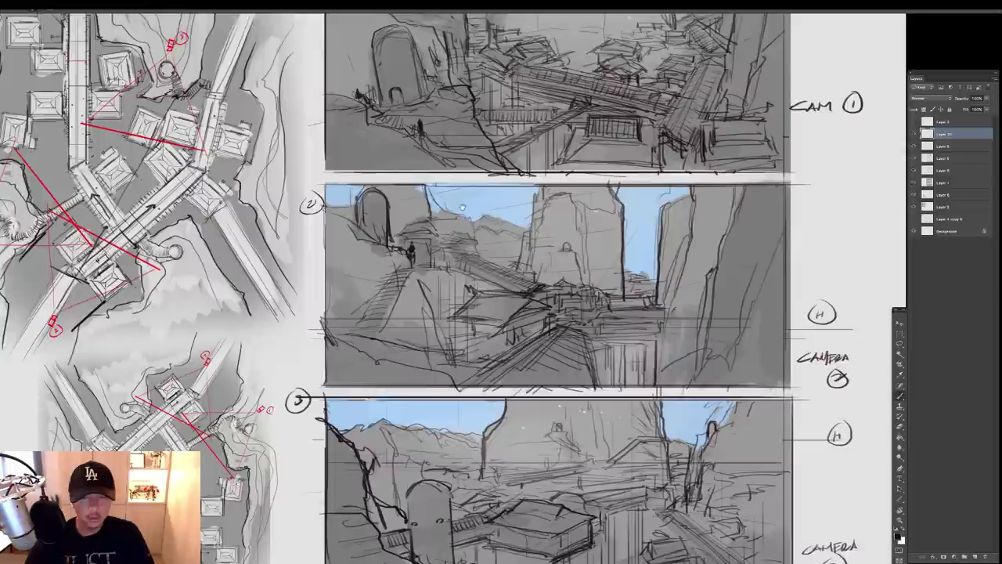
Draw a small black figure beside the third frame's domed tower and add two tiny upright figure strokes in the distance
drag(558, 530, 559, 333)
scroll(633, 371, up, 2)
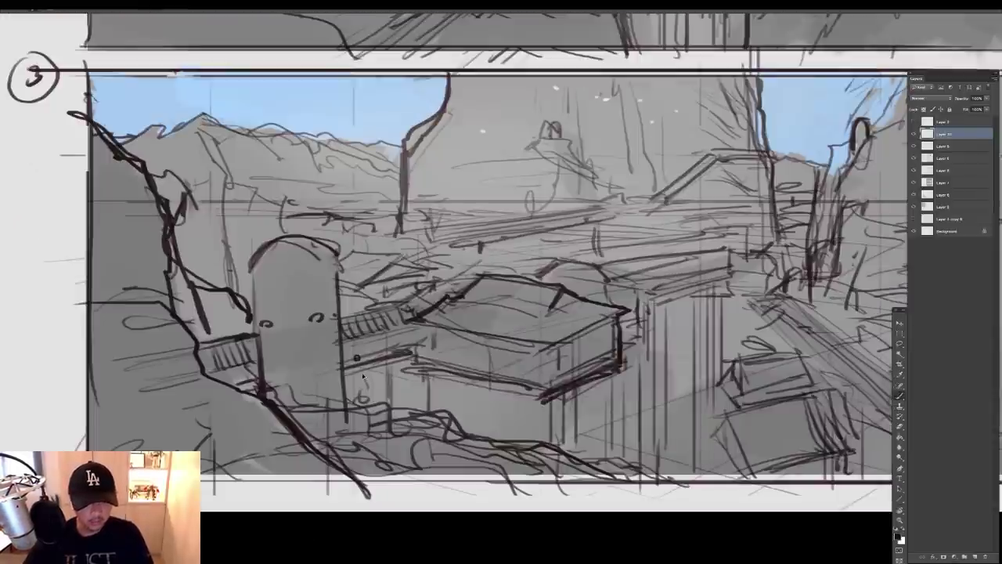
mouse_move(358, 372)
mouse_down()
mouse_move(352, 409)
mouse_move(367, 432)
mouse_up()
key(ctrl+minus)
key(ctrl+minus)
drag(406, 369, 410, 403)
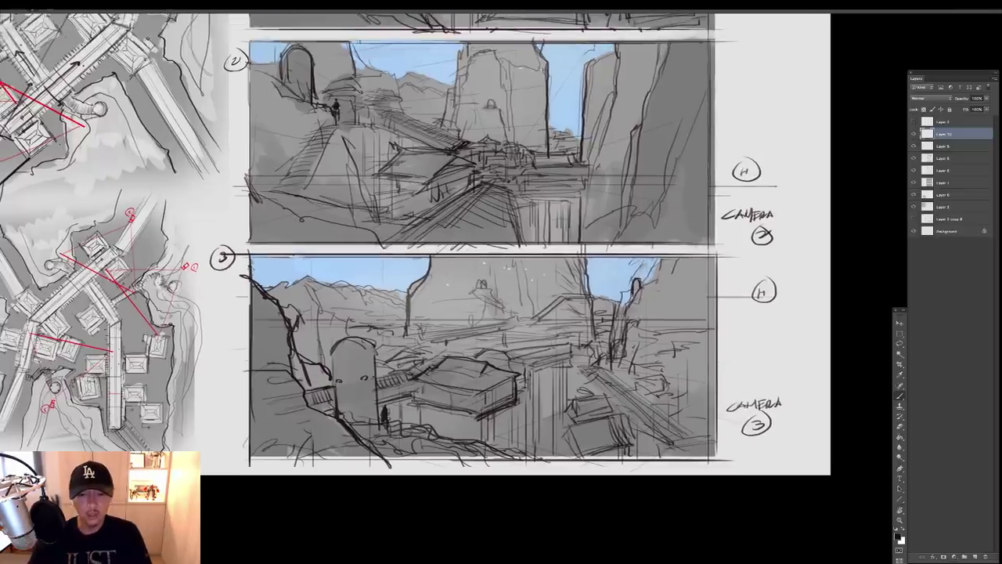
key(ctrl+plus)
key(ctrl+plus)
drag(570, 316, 570, 327)
drag(584, 314, 584, 325)
key(ctrl+minus)
key(ctrl+minus)
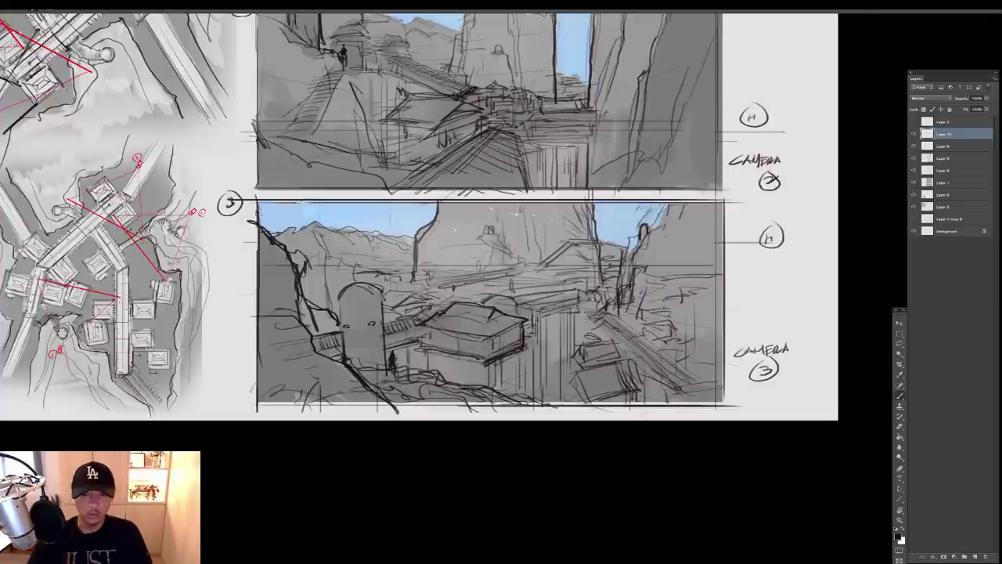
Create a new layer group named Group 1 and place the thumbnail sketch, shading and detail layers in it
drag(577, 215, 620, 462)
key(ctrl+minus)
drag(470, 353, 555, 302)
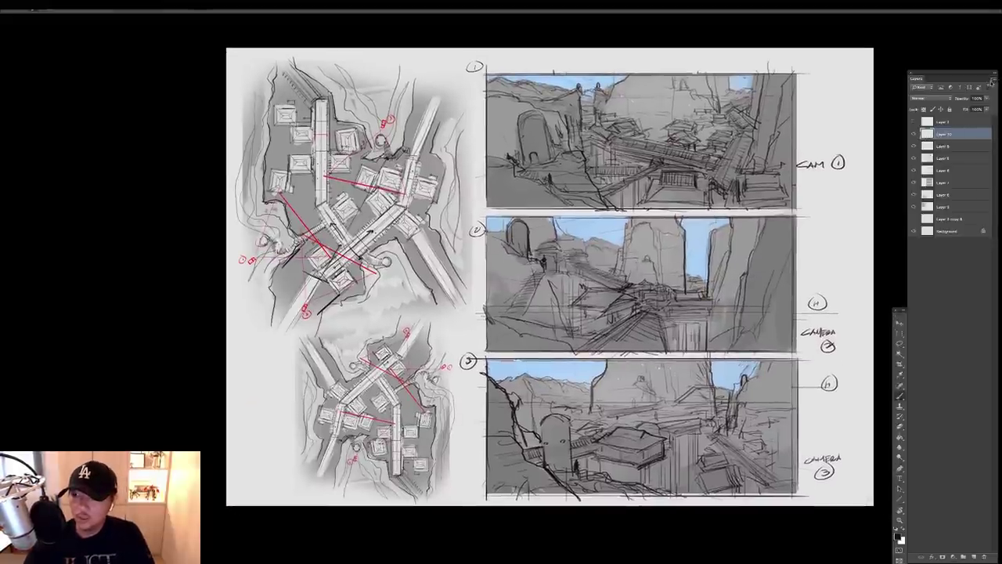
click(995, 79)
click(942, 127)
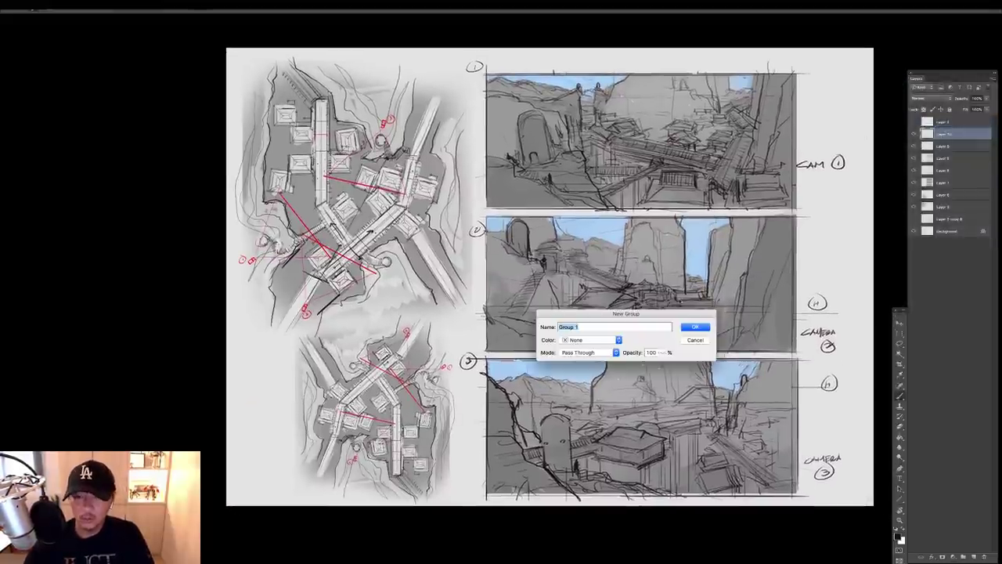
click(698, 325)
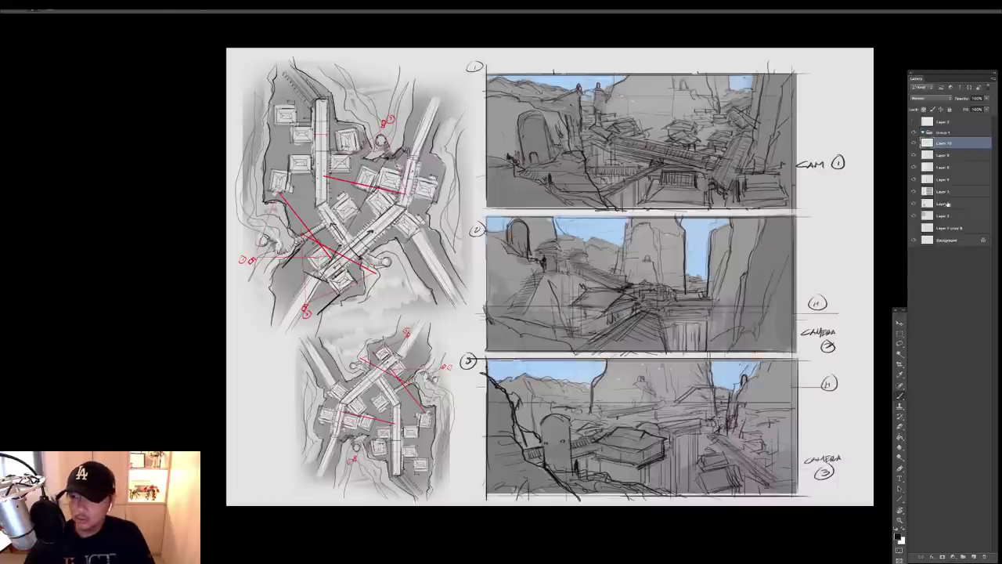
click(943, 132)
click(914, 133)
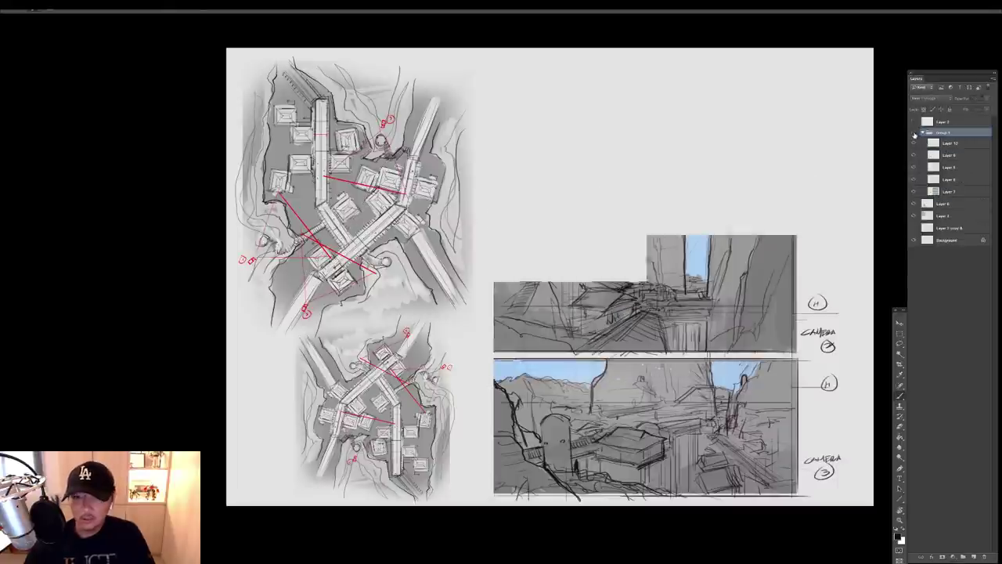
click(913, 133)
Merge the map layer below the group into the layer beneath it and toggle the lower layers' visibility to check their contents
click(949, 205)
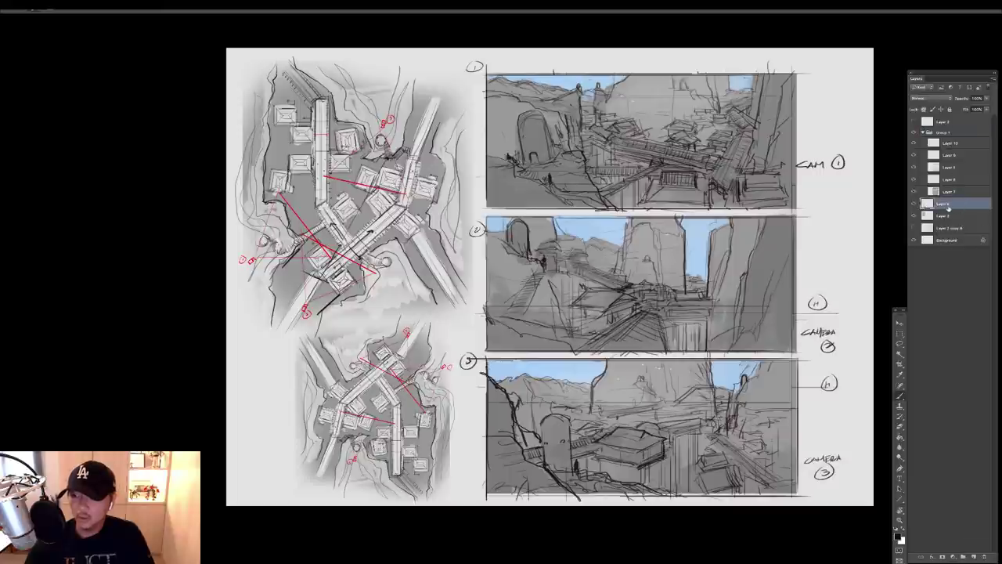
key(ctrl+e)
click(915, 204)
click(914, 204)
click(914, 205)
click(930, 217)
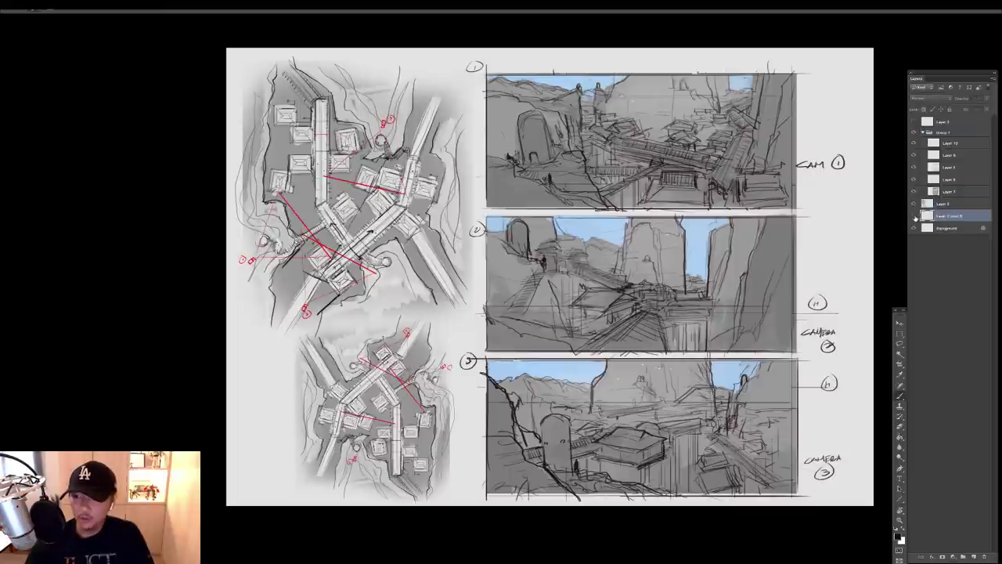
click(914, 216)
click(914, 216)
Collapse the group, move the merged map layer into it and check the visibility of the group and the old sketch layer
click(920, 133)
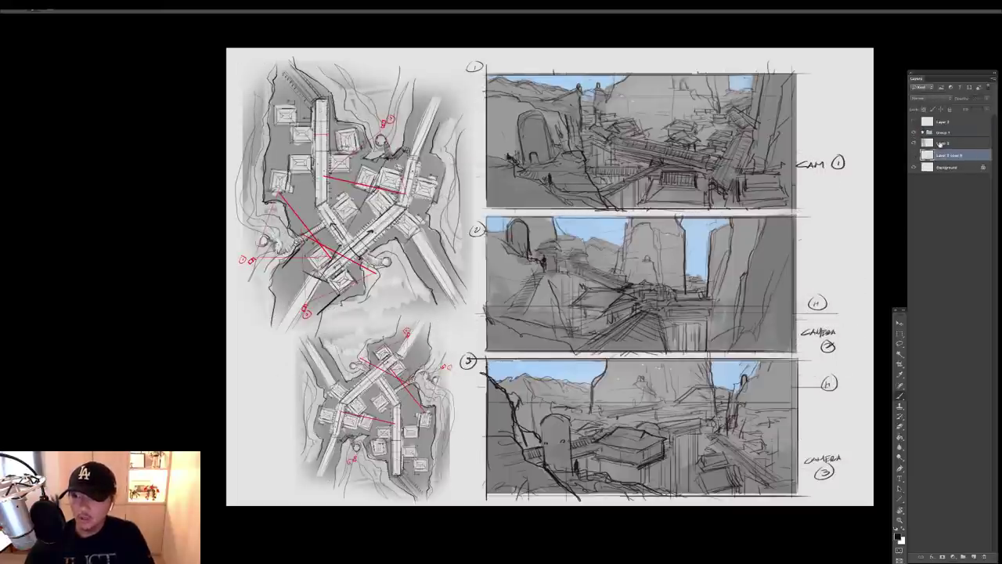
click(944, 143)
drag(943, 143, 945, 134)
click(914, 133)
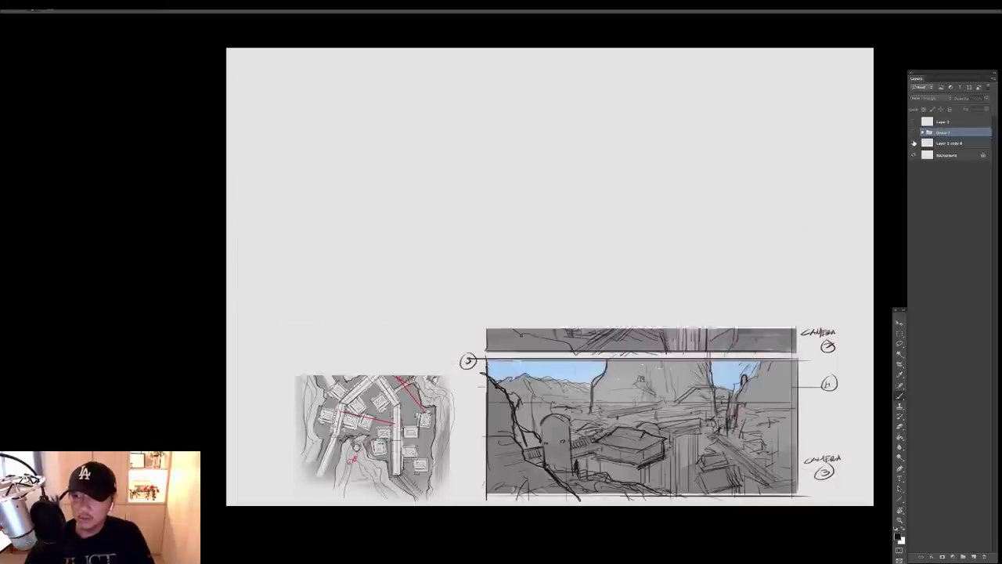
click(913, 144)
click(914, 133)
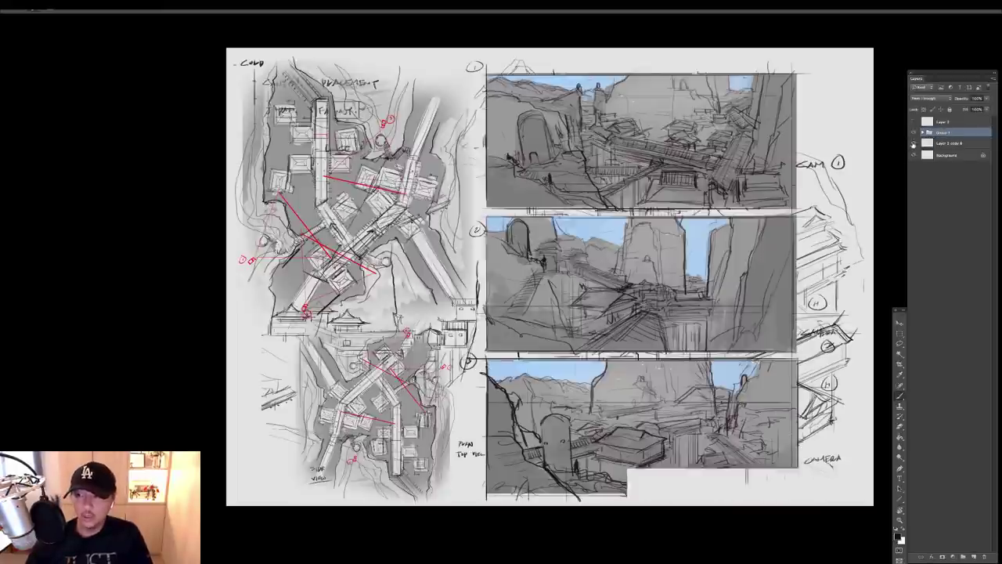
Switch to the windowed screen mode and position the sketch document beside the reference photos with the panels shown
key(Tab)
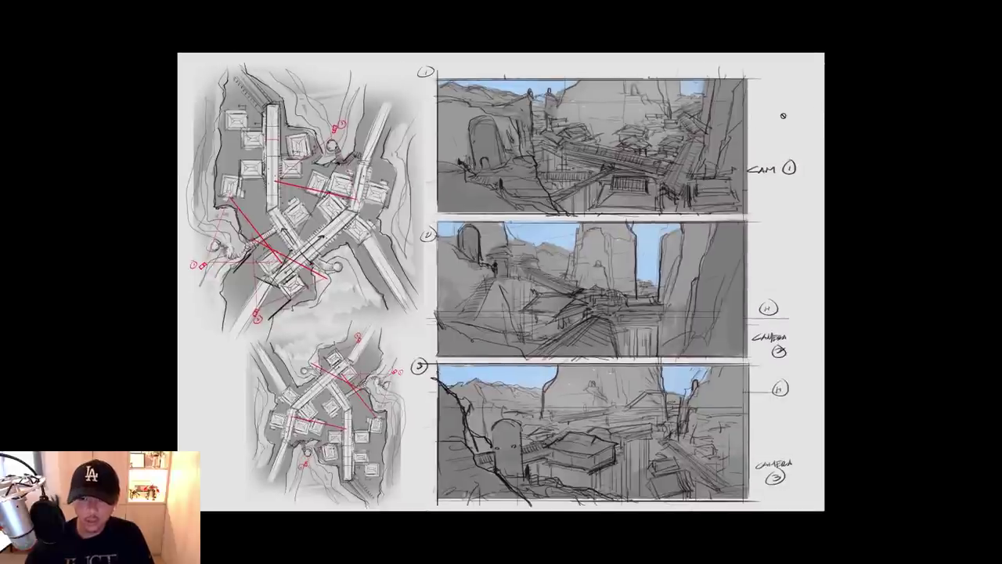
key(f)
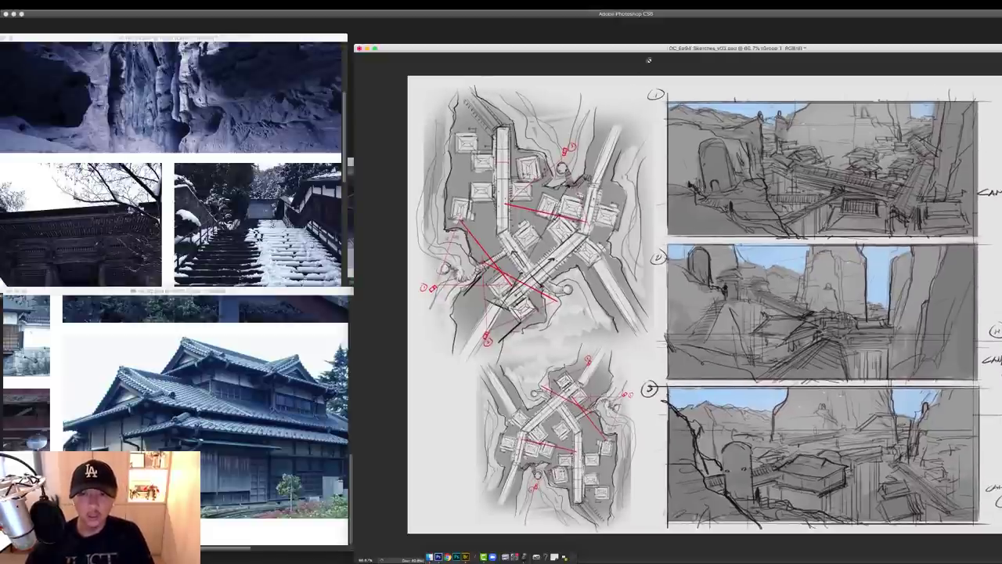
drag(660, 52, 647, 49)
click(305, 177)
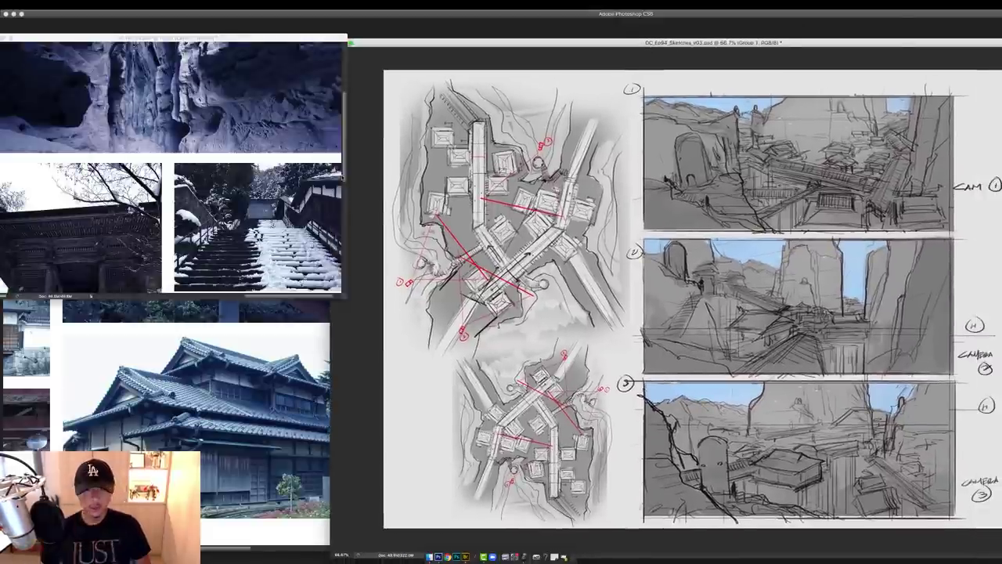
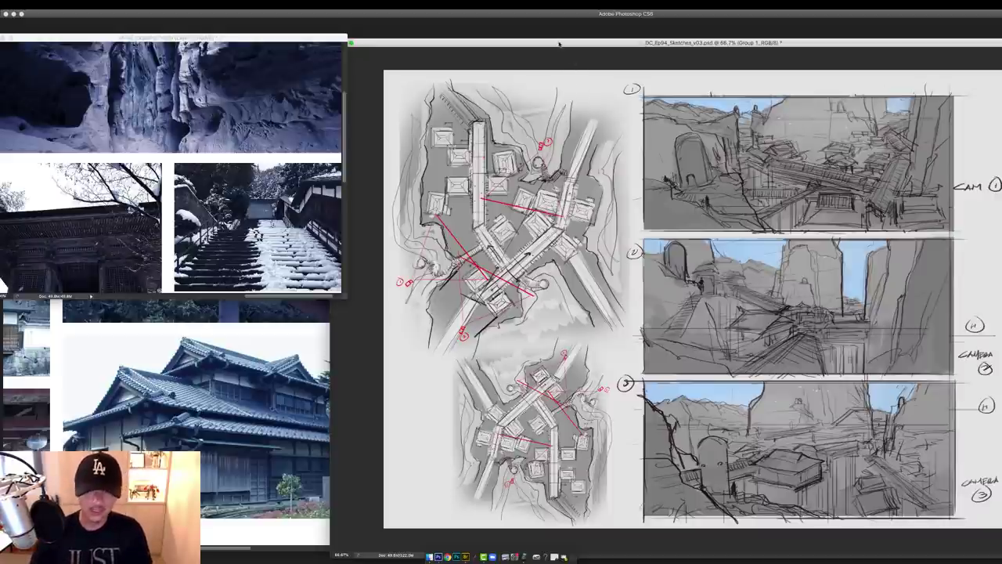
drag(564, 42, 526, 50)
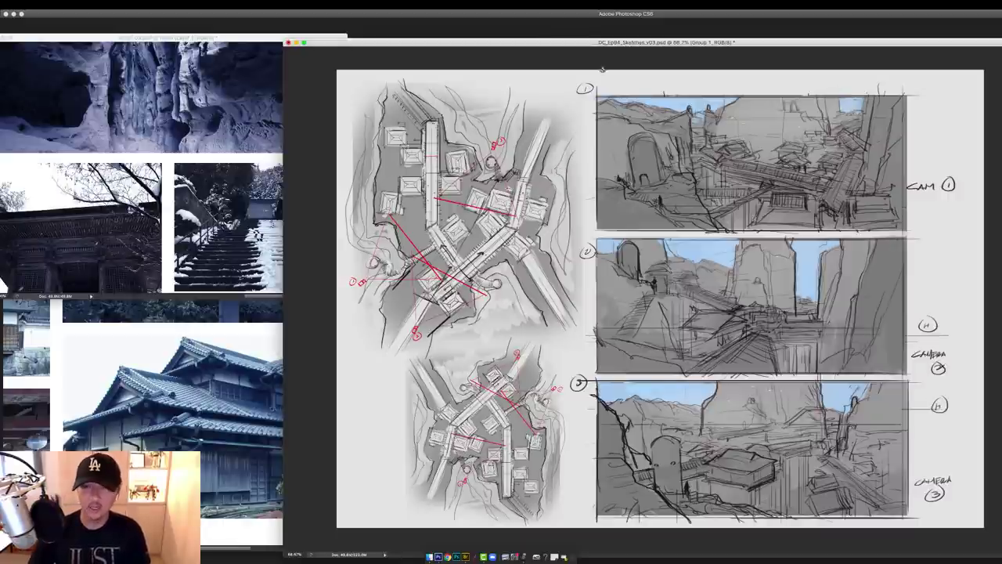
key(Tab)
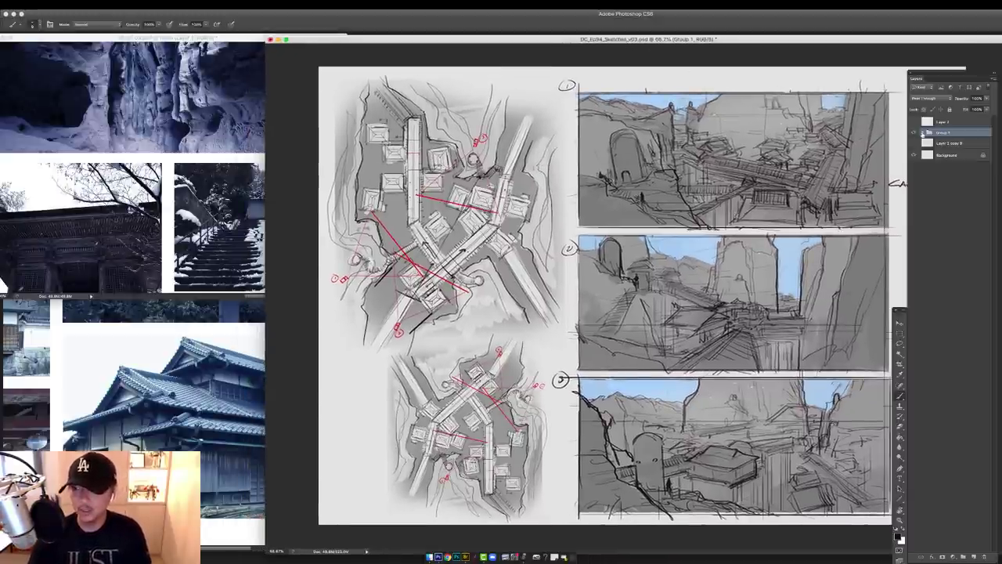
Rename the layer group as EXT and create a second group named INT
double_click(941, 134)
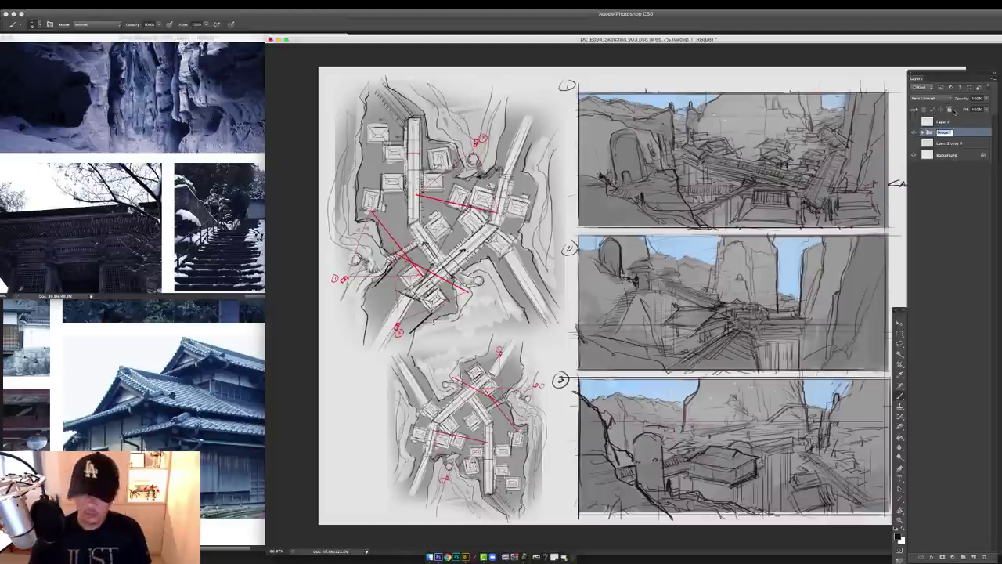
text(EXT)
key(Return)
click(986, 71)
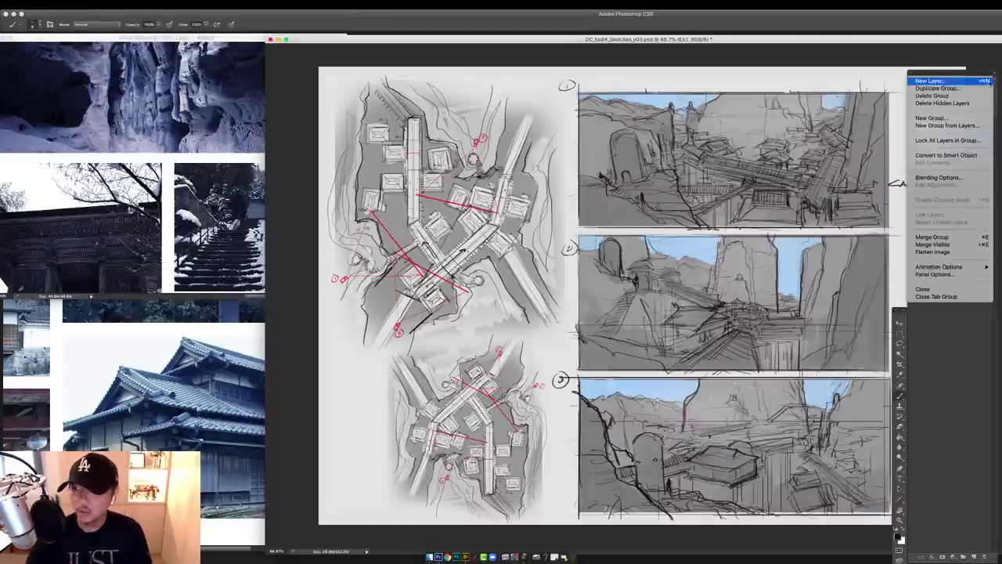
click(940, 123)
text(INT)
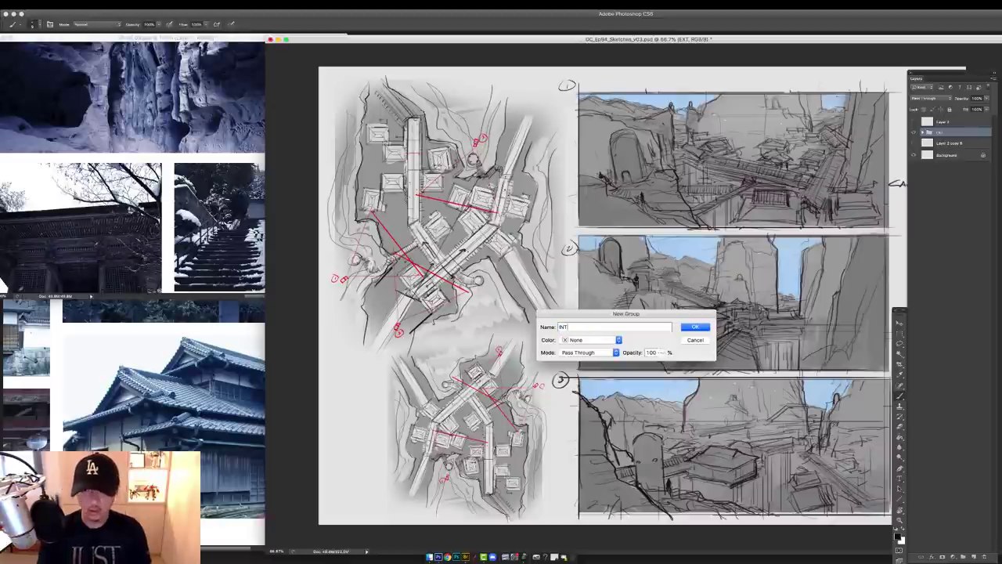
key(Return)
Duplicate the map layer from the EXT group into the INT group, then collapse and hide EXT
click(922, 141)
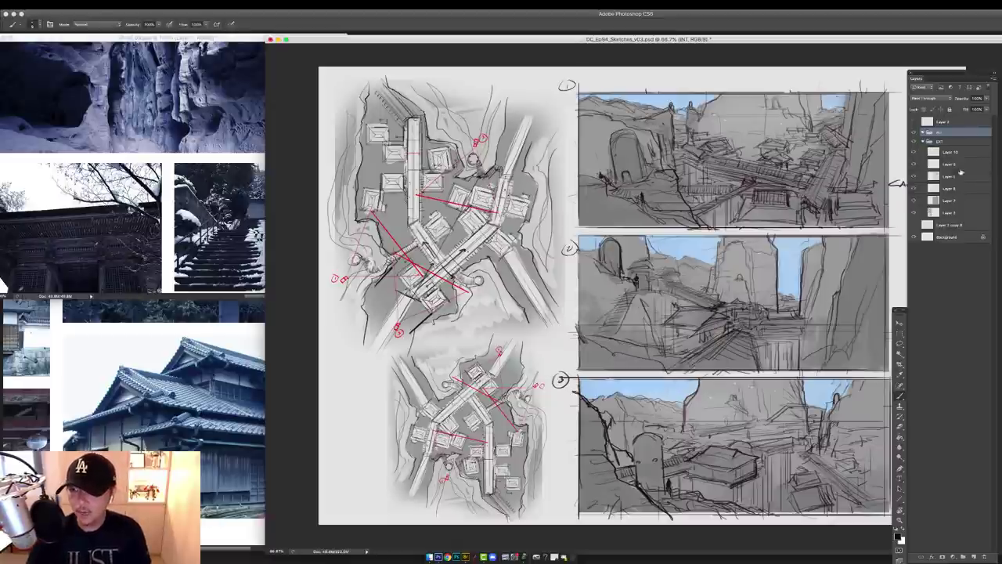
mouse_move(951, 213)
mouse_down()
mouse_move(964, 307)
mouse_move(961, 543)
mouse_move(973, 556)
mouse_up()
drag(939, 130, 939, 133)
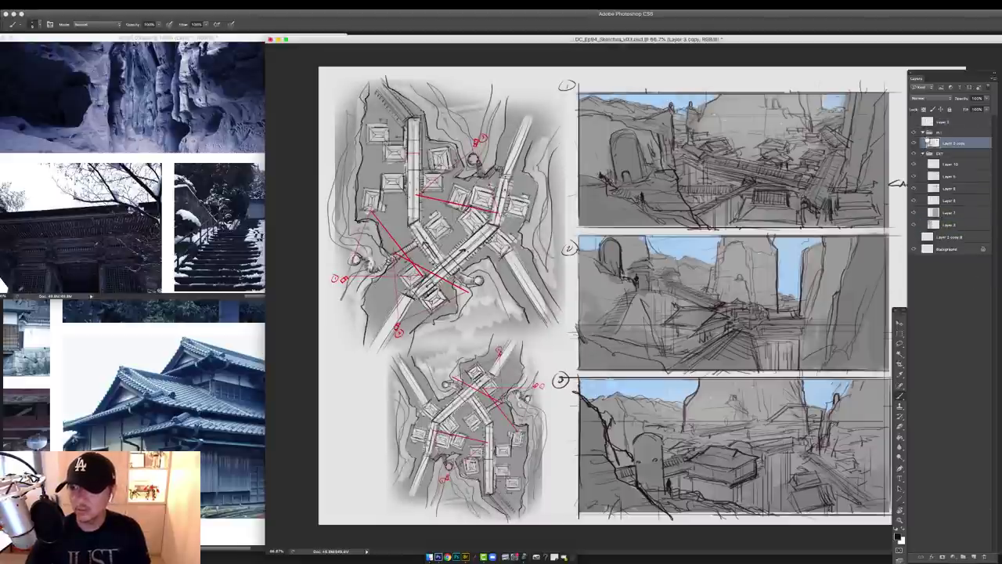
click(923, 154)
click(915, 154)
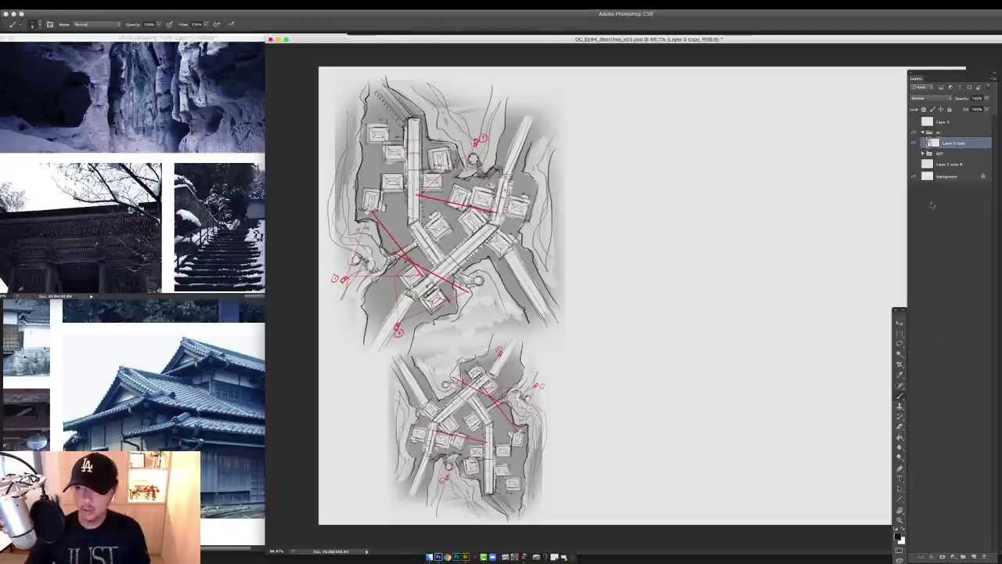
Create a new layer above the map copy in the INT group, then set the foreground colour to blue and choose a brush for annotating
click(973, 556)
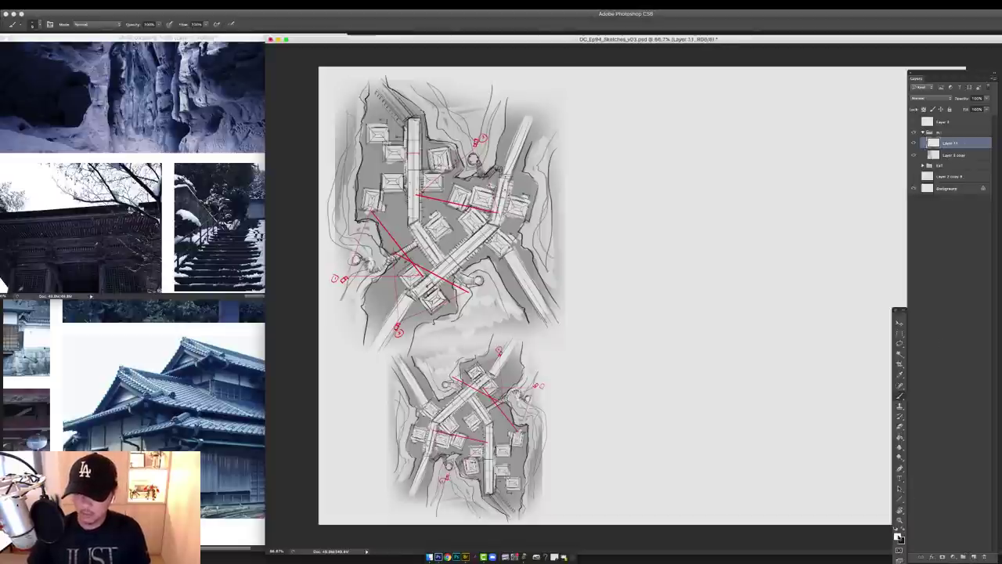
click(898, 536)
click(647, 234)
click(635, 207)
click(720, 197)
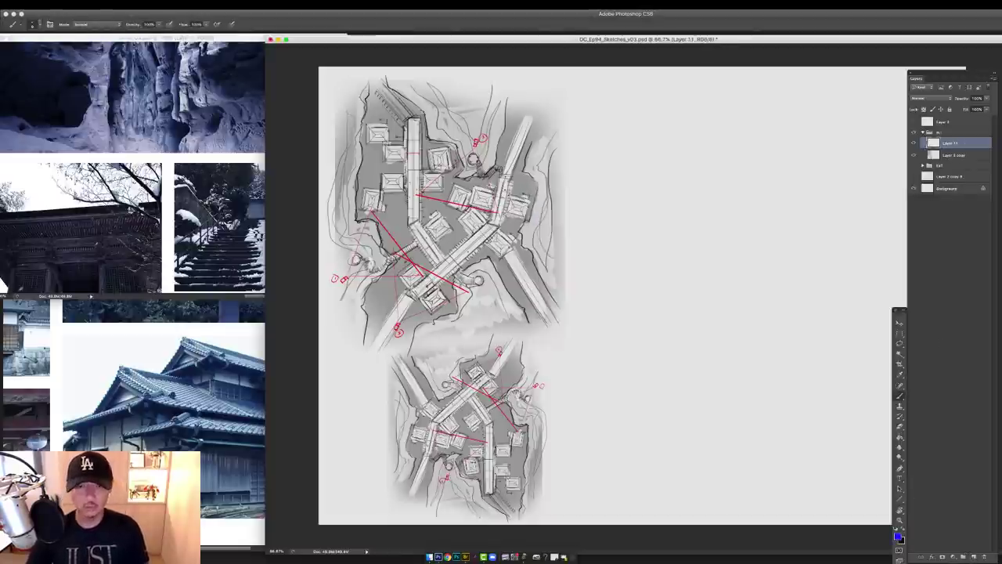
right_click(578, 296)
double_click(592, 330)
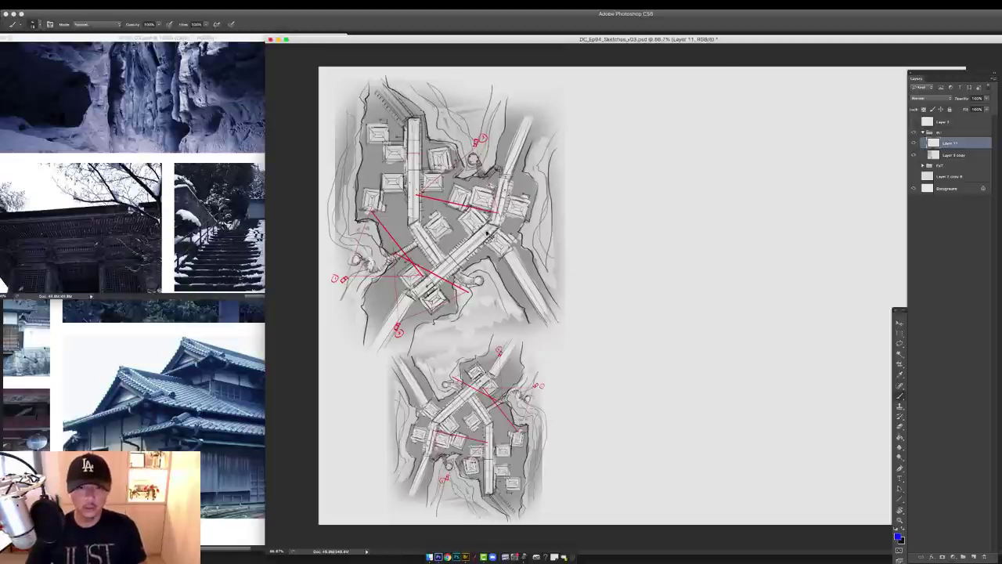
super+click(445, 232)
drag(445, 231, 454, 267)
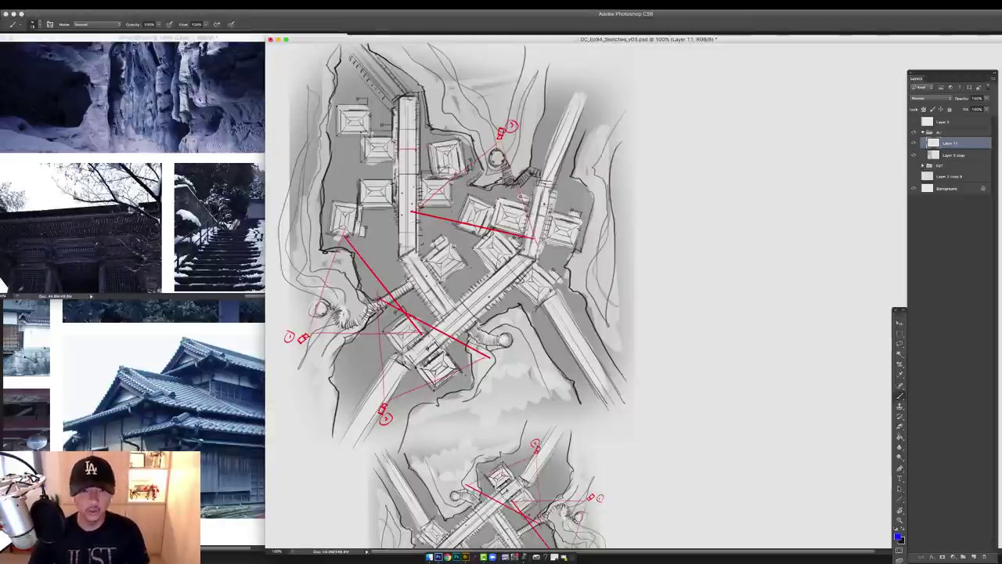
key(super+equal)
key(super+minus)
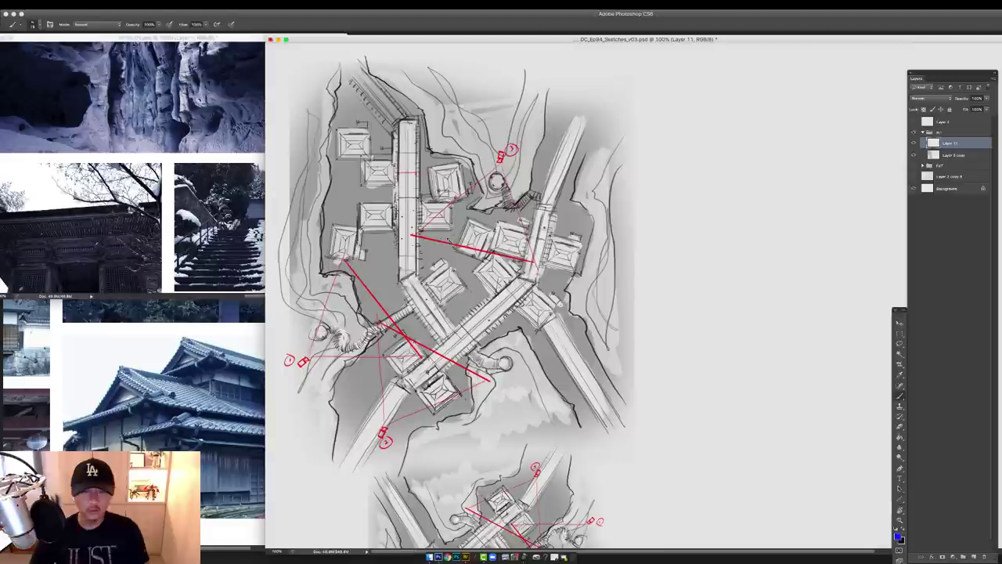
Look through the ref_03 and ref_02 photo sheets for bridge and building references
click(209, 266)
drag(208, 266, 342, 185)
click(102, 337)
drag(102, 336, 313, 362)
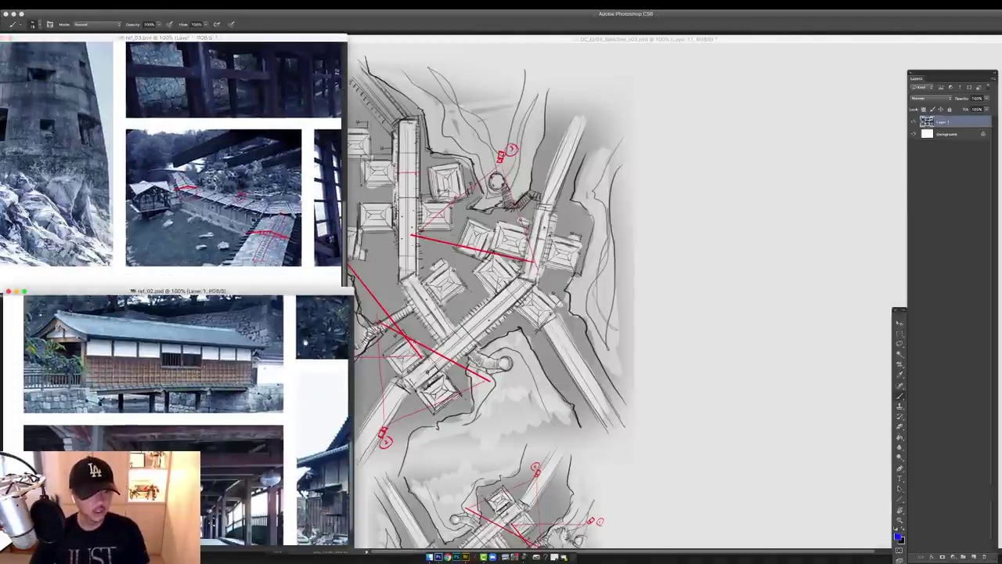
drag(251, 384, 244, 358)
drag(337, 322, 144, 447)
key(super+minus)
key(super+minus)
drag(250, 354, 125, 355)
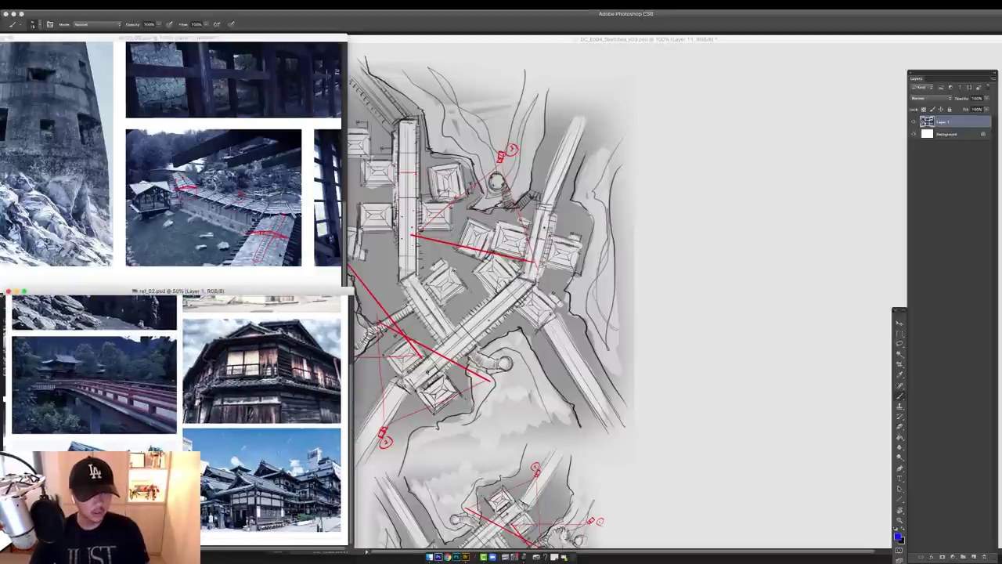
Bring up the ref_01 sheet, position its covered-walkway interior photos beside the map, and return to the sketch document
click(188, 235)
drag(332, 149, 6, 257)
drag(276, 39, 539, 103)
click(229, 235)
drag(255, 162, 170, 57)
drag(329, 47, 367, 42)
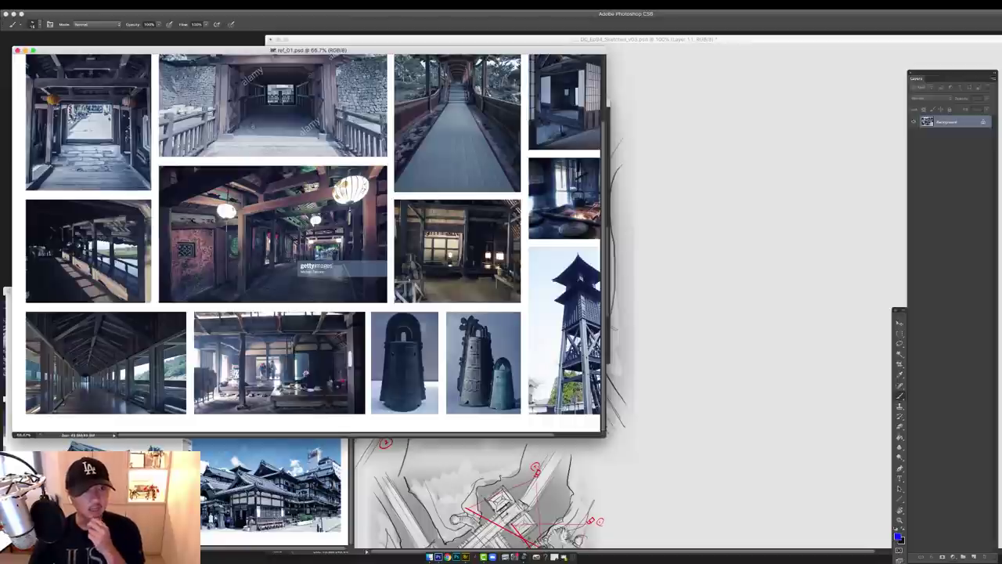
drag(448, 168, 339, 197)
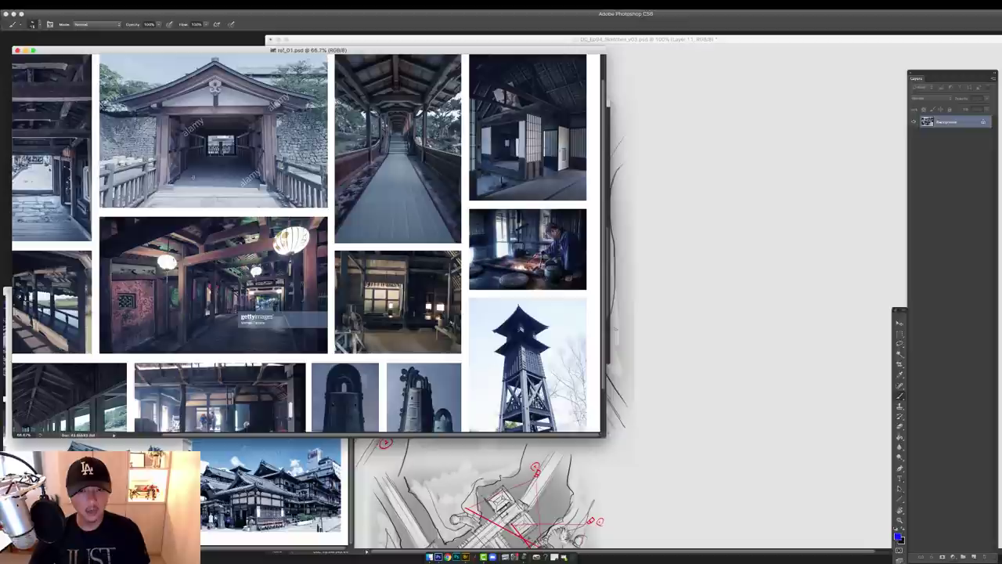
drag(428, 55, 369, 55)
click(588, 93)
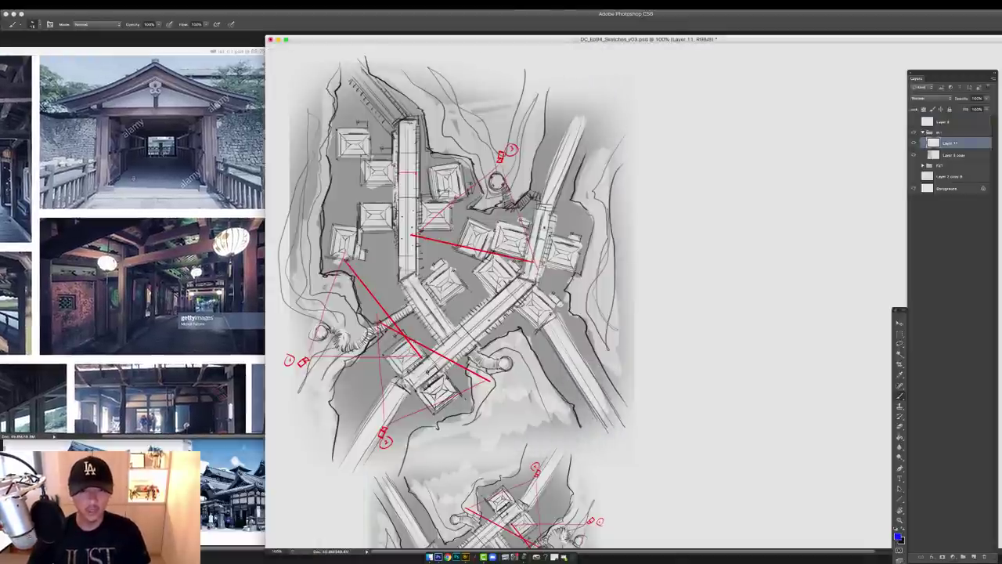
super+click(432, 302)
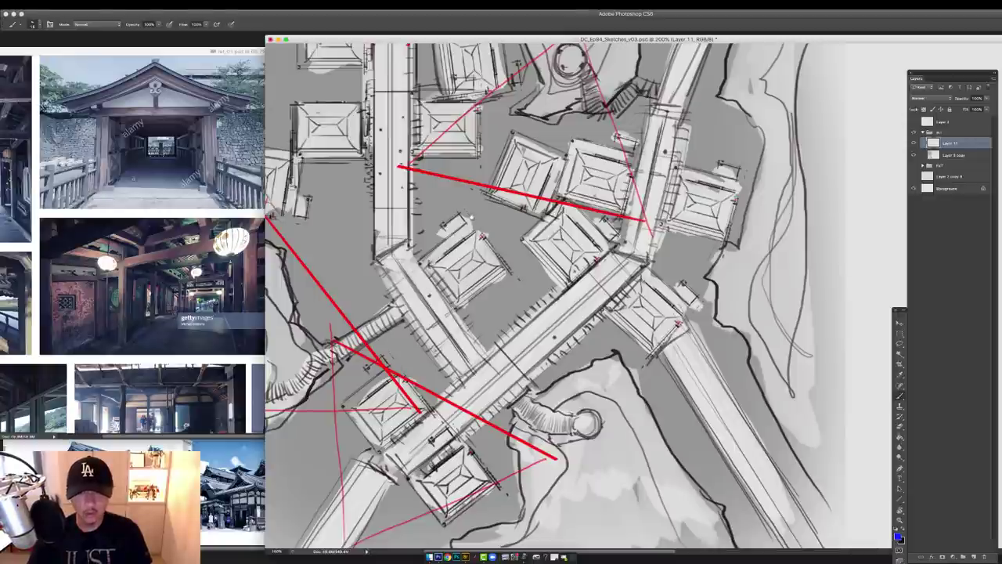
drag(465, 196, 548, 179)
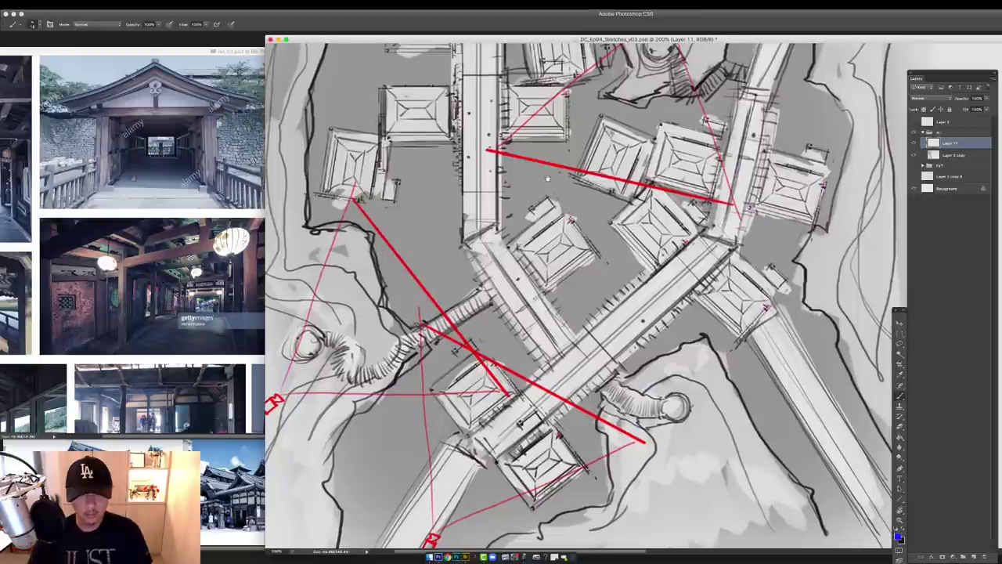
scroll(548, 179, down, 2)
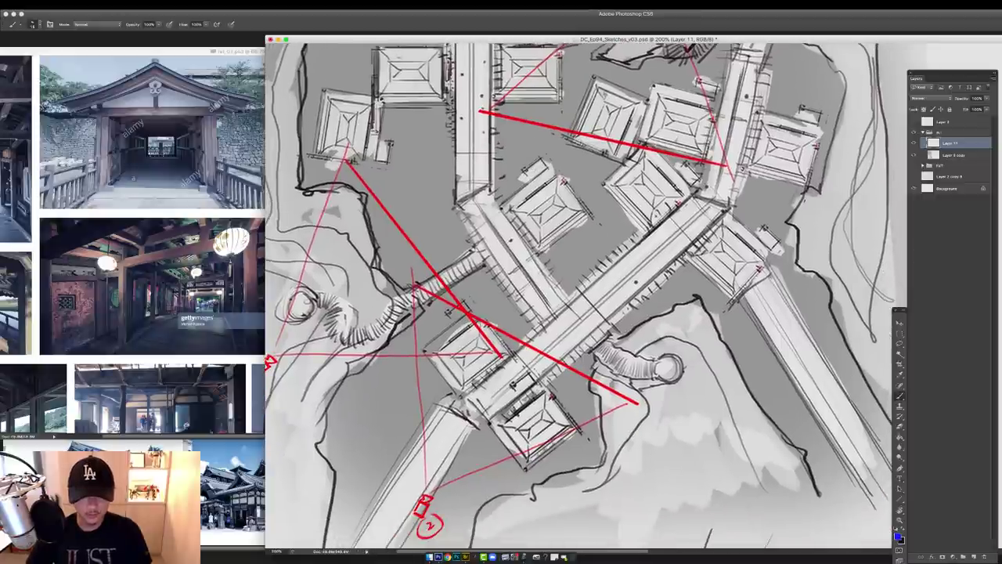
mouse_move(495, 411)
mouse_down()
mouse_move(507, 417)
mouse_move(501, 428)
mouse_up()
mouse_move(507, 416)
mouse_down()
mouse_move(501, 429)
mouse_move(497, 405)
mouse_up()
mouse_move(497, 405)
mouse_down()
mouse_move(517, 440)
mouse_move(507, 448)
mouse_up()
key(super+alt+z)
key(super+alt+z)
key(super+alt+z)
key(super+alt+z)
key(super+alt+z)
key(super+alt+z)
Draw a blue camera marker with a triangular view cone at the hut below the bridge junction, then rotate and shift it to face straight up the map
drag(509, 437, 517, 451)
mouse_move(512, 439)
mouse_down()
mouse_move(520, 435)
mouse_move(464, 278)
mouse_move(633, 307)
mouse_move(521, 429)
mouse_up()
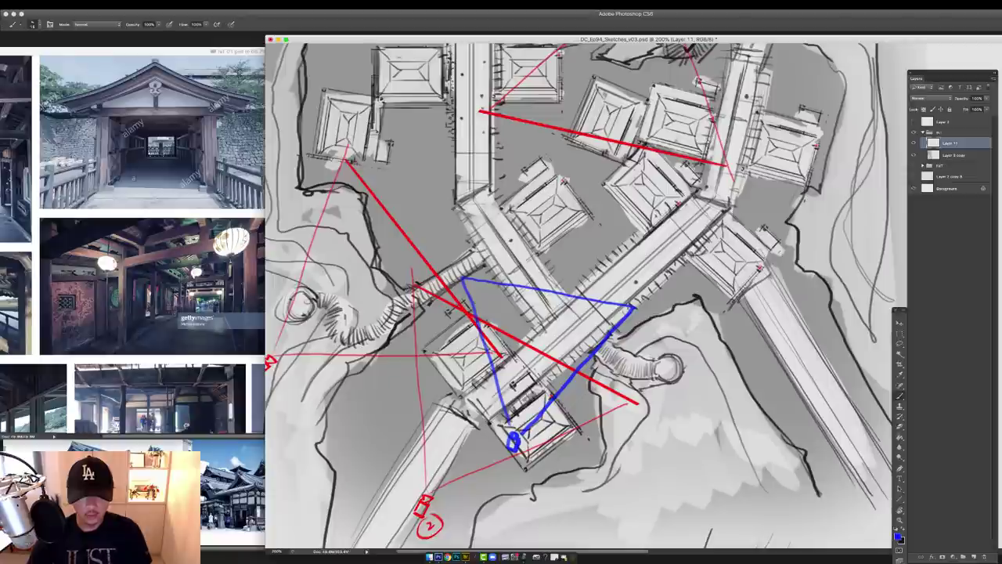
key(v)
drag(580, 345, 588, 362)
key(super+t)
drag(719, 304, 708, 275)
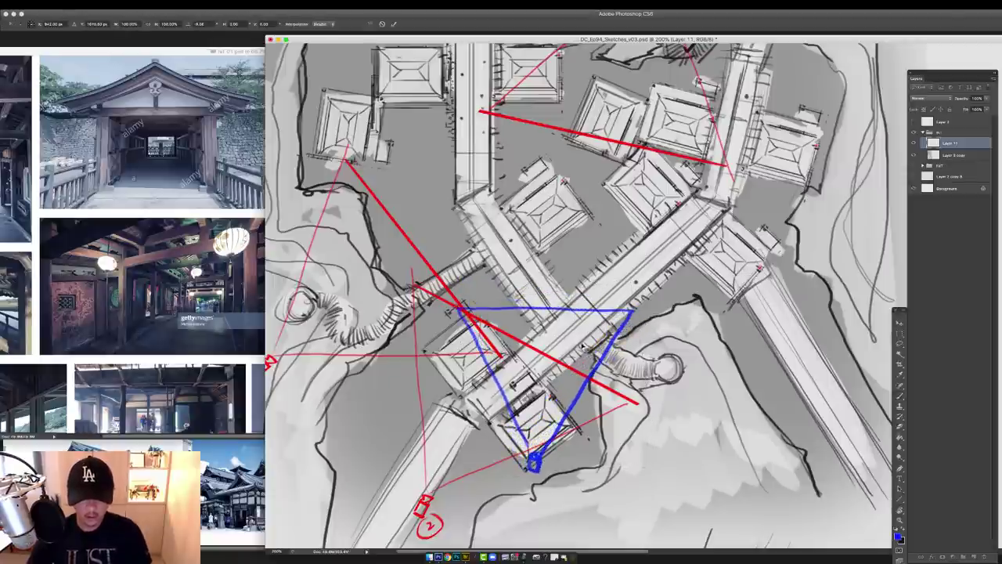
key(Return)
mouse_move(559, 392)
mouse_down()
mouse_move(549, 391)
mouse_move(539, 425)
mouse_up()
Mark a blue X on the hut just in front of the camera marker, inside its view cone
key(b)
drag(538, 414, 528, 427)
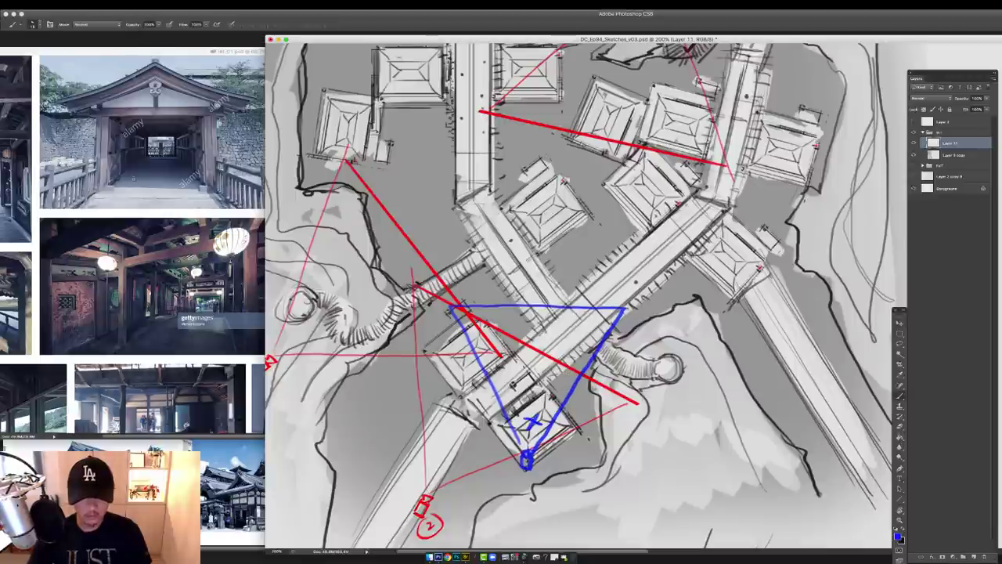
mouse_move(516, 383)
mouse_down()
mouse_move(550, 354)
mouse_move(562, 312)
mouse_up()
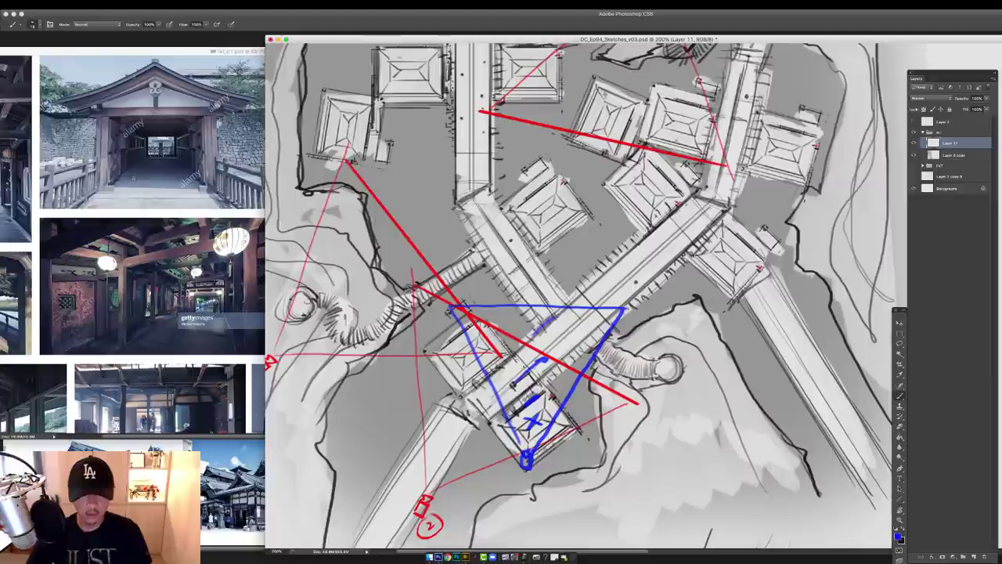
drag(509, 364, 493, 376)
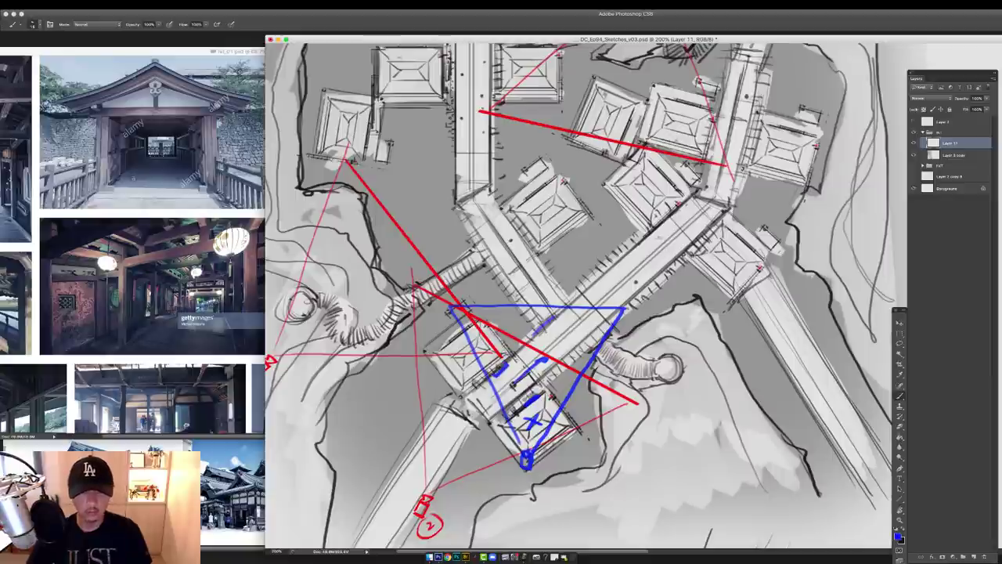
key(ctrl+alt+z)
key(ctrl+alt+z)
key(ctrl+alt+z)
key(ctrl+alt+z)
key(ctrl+alt+z)
key(ctrl+alt+z)
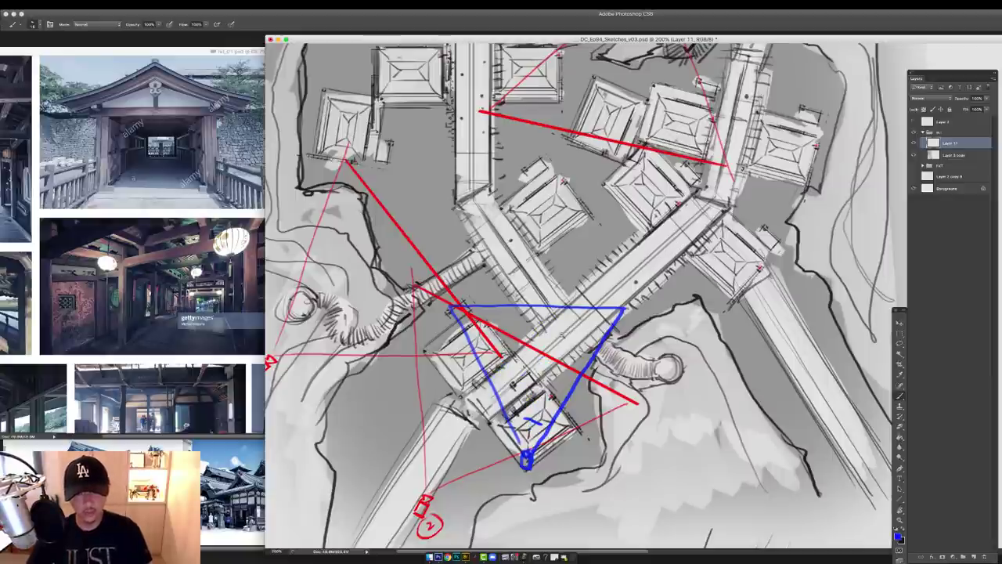
Duplicate the blue camera view cone up toward the right-hand walkway and rotate the copy to look down and to the left
key(ctrl+minus)
key(v)
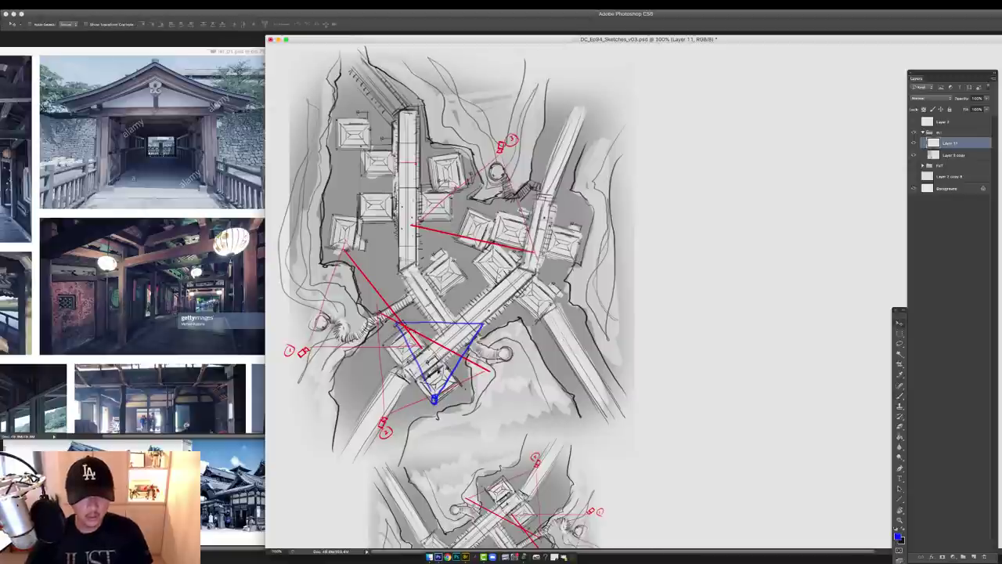
drag(438, 371, 510, 302)
key(ctrl+t)
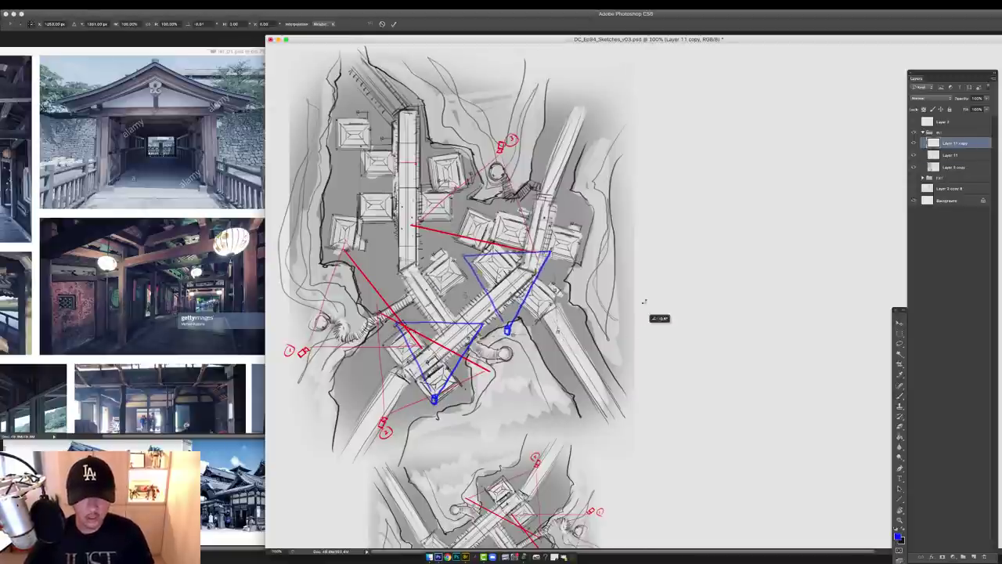
drag(643, 301, 502, 241)
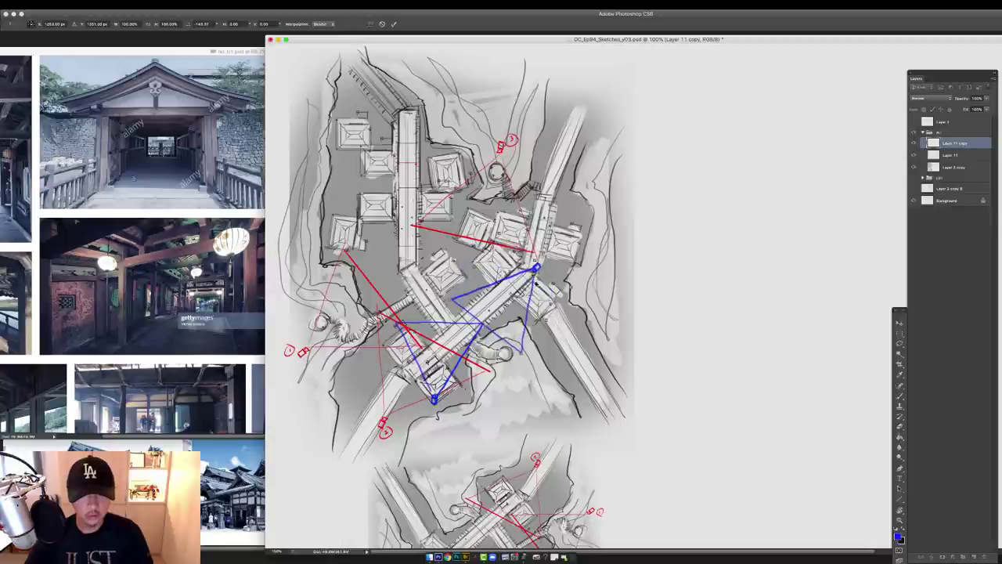
Place the copied view cone on the upper vertical walkway and rotate it to look down along the walkway
drag(535, 270, 448, 133)
drag(401, 205, 397, 184)
drag(497, 220, 494, 206)
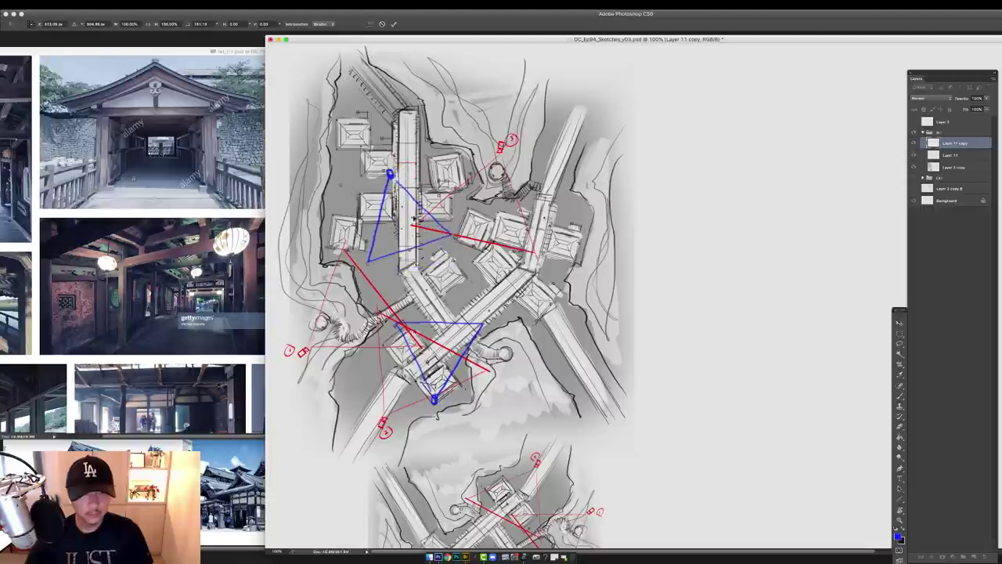
drag(404, 218, 462, 243)
drag(417, 238, 417, 232)
key(Return)
In blue, number the upper camera 2 and the lower camera 1, and mark the walls along both sides of the upper walkway
super+click(387, 215)
key(b)
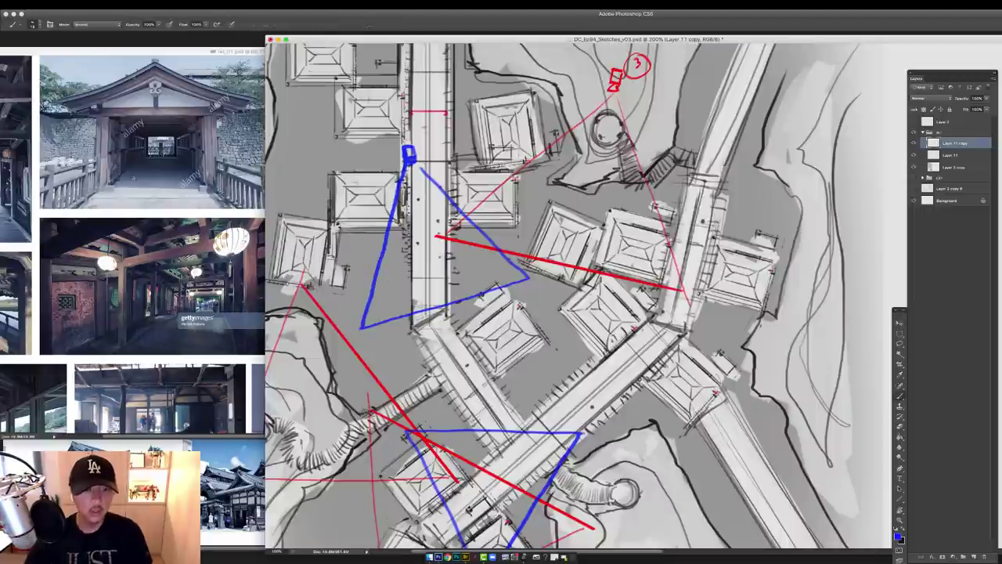
drag(424, 128, 439, 134)
mouse_move(421, 119)
mouse_down()
mouse_move(439, 143)
mouse_move(422, 116)
mouse_up()
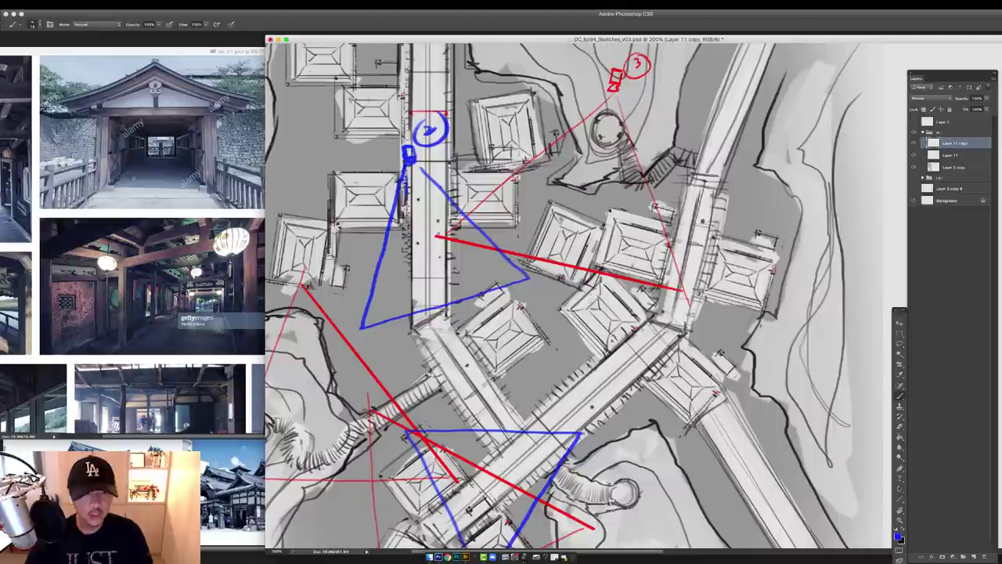
drag(405, 174, 406, 221)
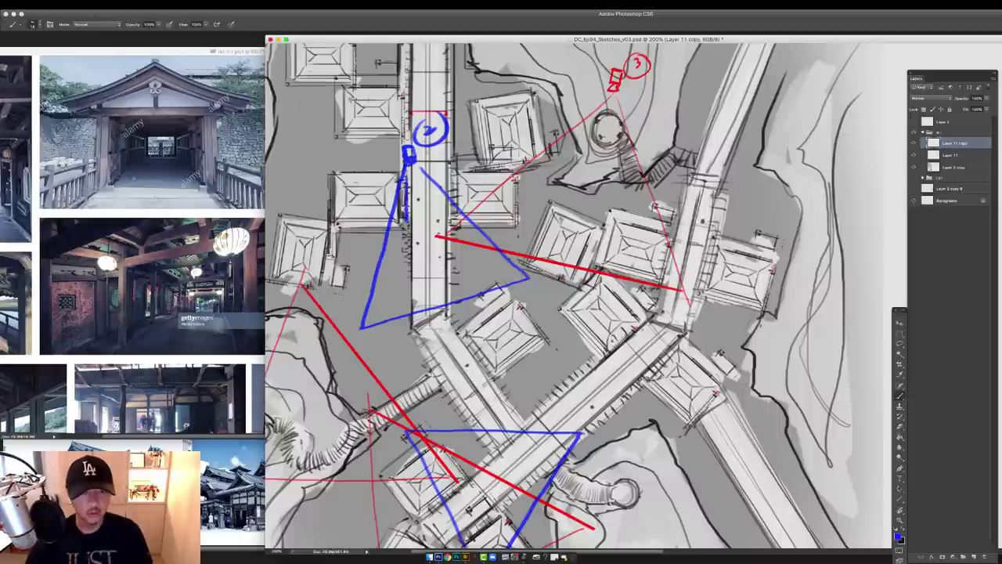
mouse_move(452, 195)
mouse_down()
mouse_move(451, 288)
mouse_move(487, 280)
mouse_move(456, 287)
mouse_move(423, 260)
mouse_move(440, 346)
mouse_up()
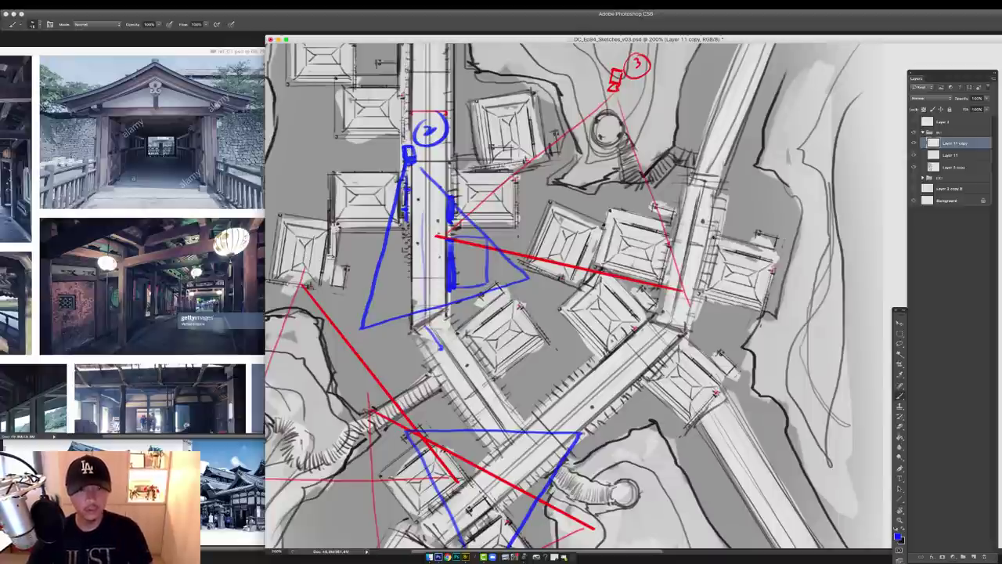
key(super+minus)
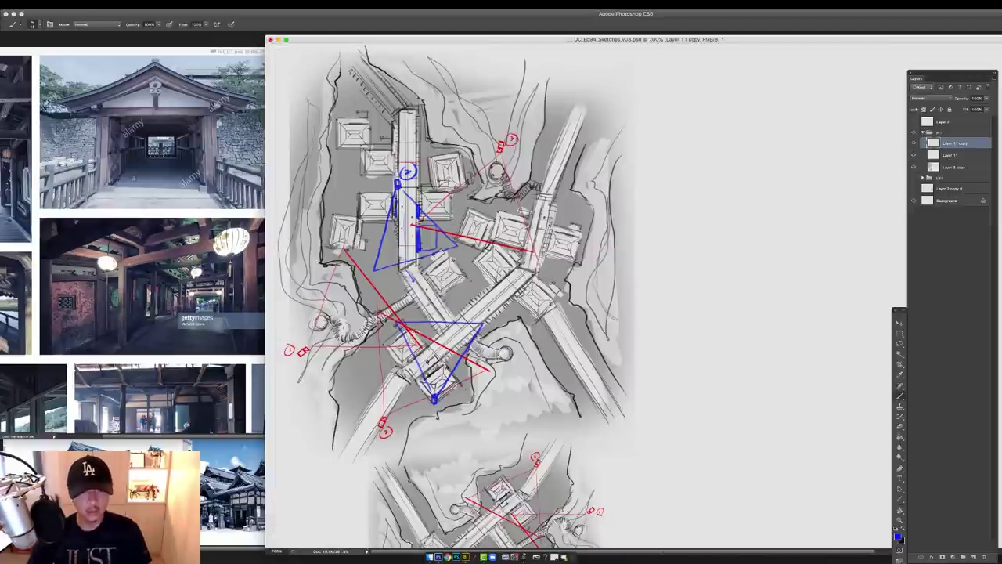
drag(421, 391, 417, 403)
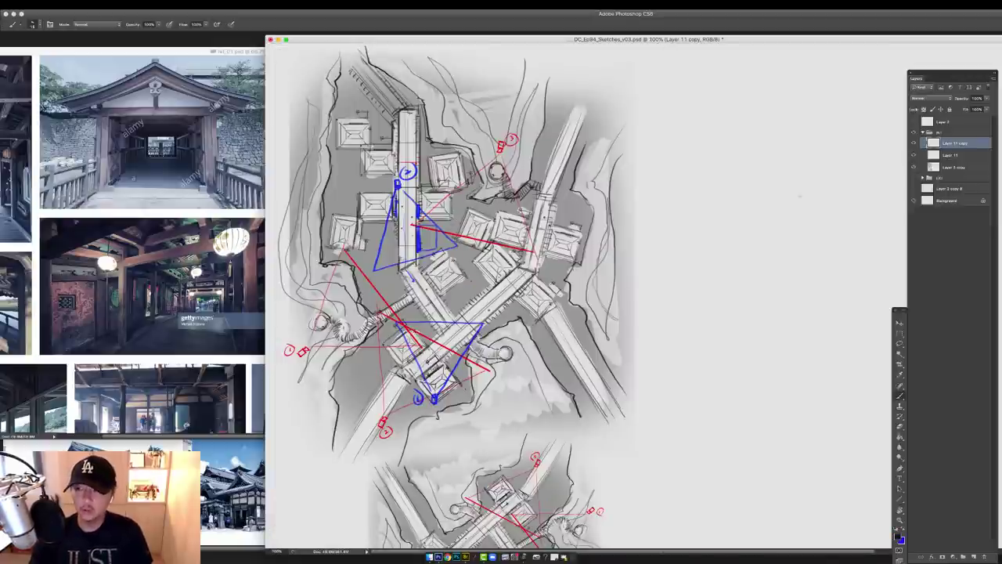
Merge the two blue camera layers, then add a new layer above them with a near-black foreground color for drawing
key(super+z)
click(975, 557)
key(x)
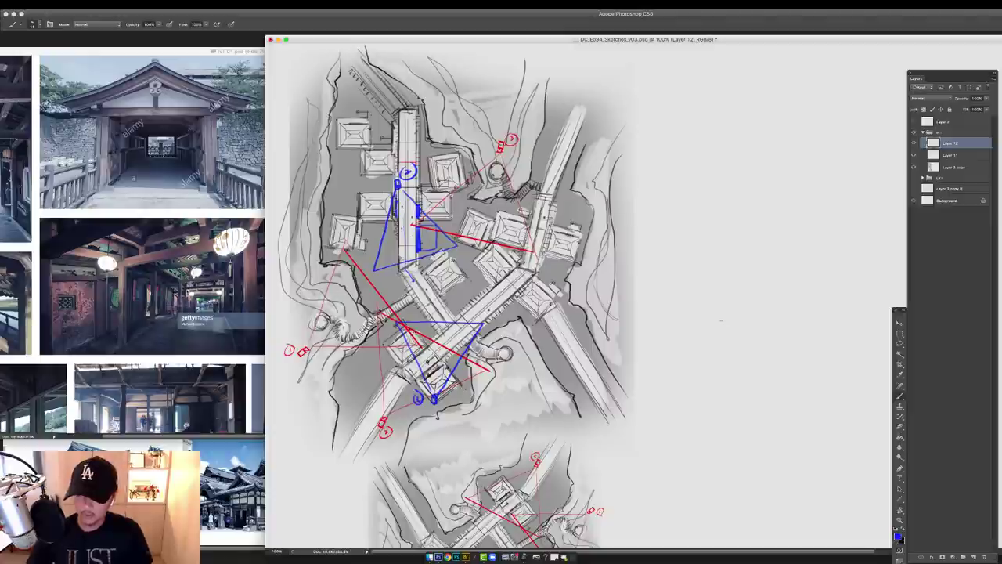
drag(723, 319, 772, 318)
key(super+z)
key(x)
click(898, 537)
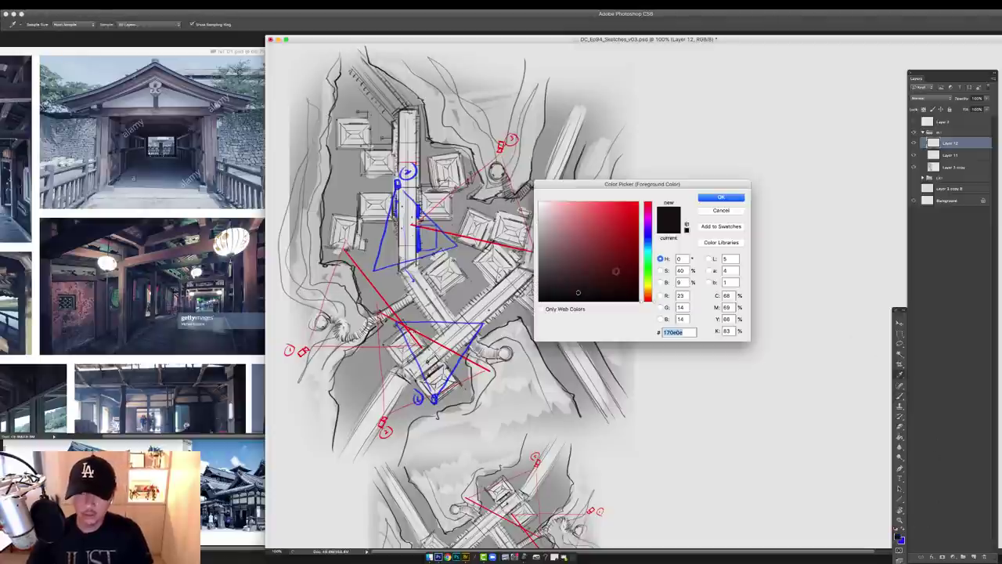
click(725, 196)
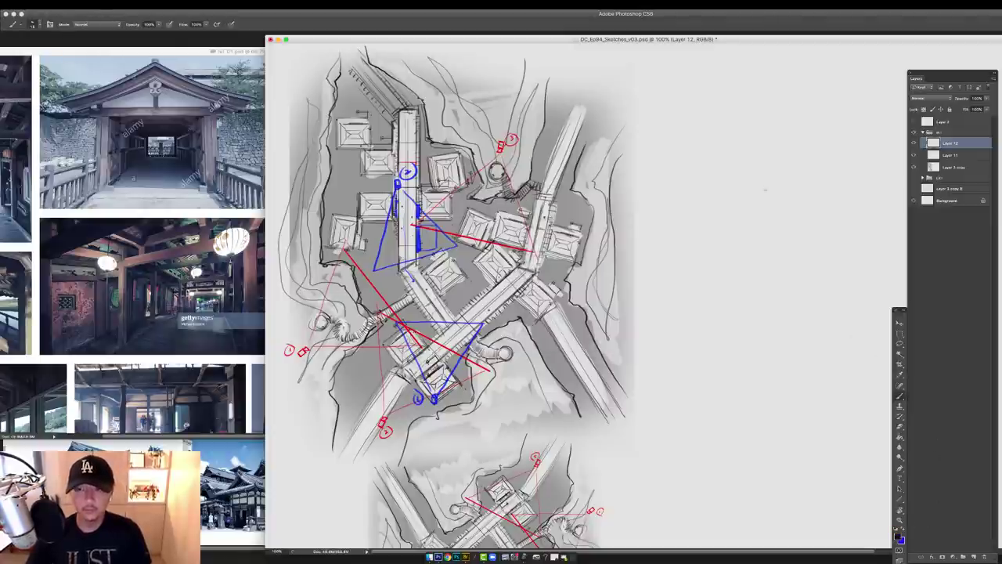
Draw a wide rectangular frame with straight thin lines in the empty canvas area to the right of the large plan map
key(f)
key(f)
drag(688, 155, 641, 234)
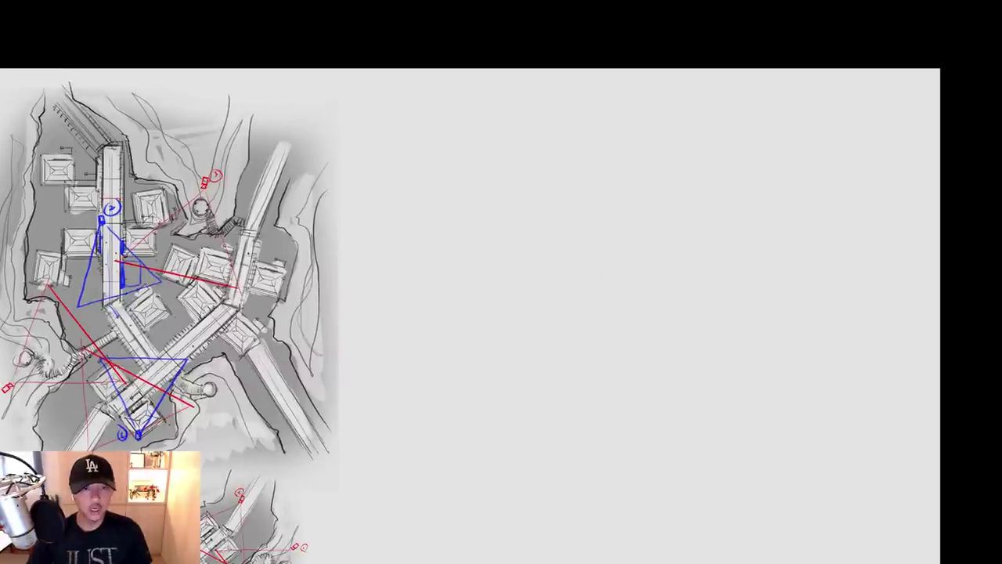
mouse_move(364, 159)
mouse_down()
mouse_move(885, 156)
mouse_move(890, 383)
mouse_move(468, 383)
mouse_move(382, 361)
mouse_move(373, 381)
mouse_move(781, 360)
mouse_move(846, 381)
mouse_up()
key(ctrl+z)
alt+click(856, 372)
drag(764, 344, 774, 248)
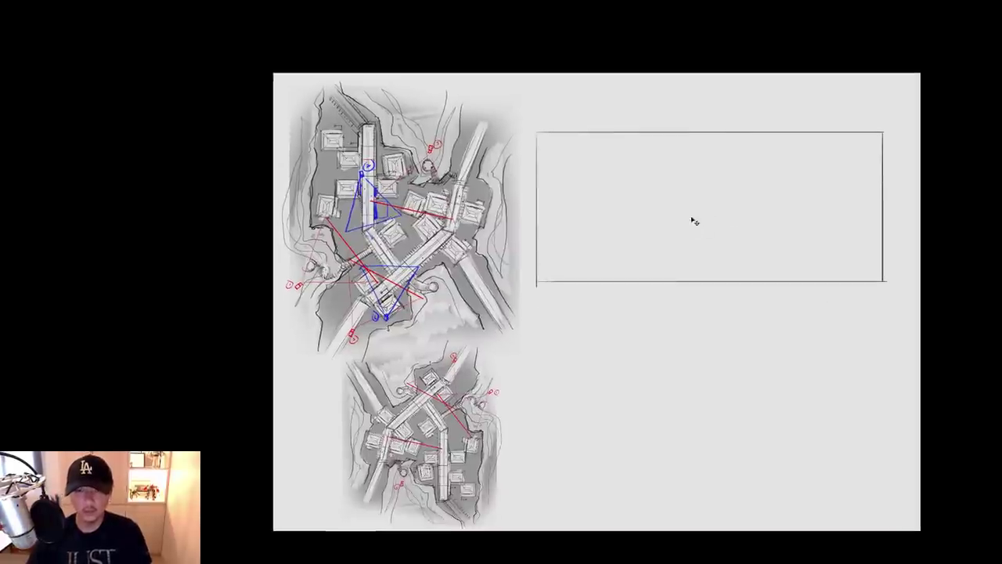
Duplicate the rectangular frame directly below the first one and merge the copy into the same layer
drag(693, 222, 670, 398)
key(f)
key(ctrl+e)
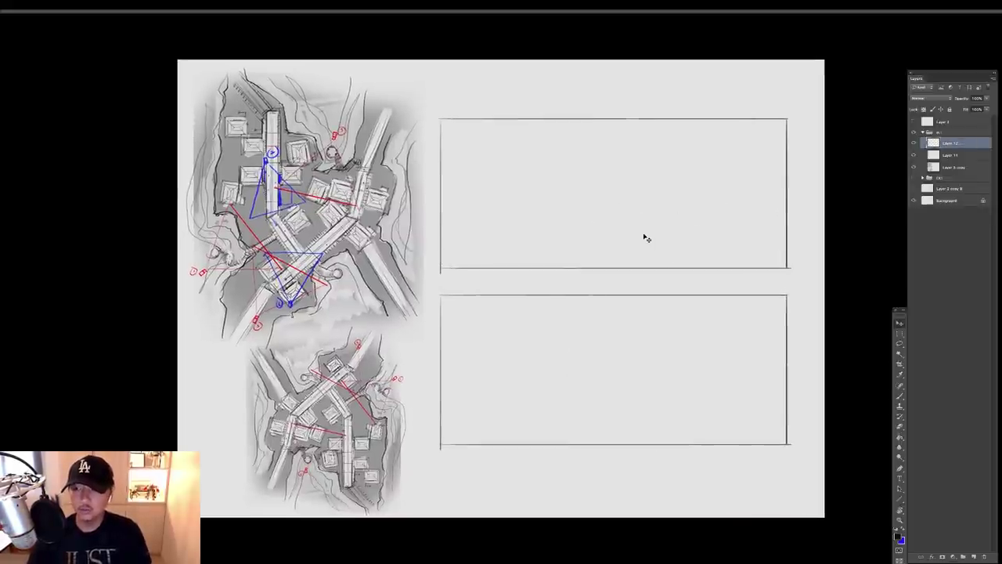
Handwrite a circled 1 and the label "CAMERA" with another circled 1 above the upper frame
ctrl+click(518, 248)
drag(472, 152, 516, 289)
key(b)
drag(453, 166, 456, 161)
drag(508, 161, 476, 187)
mouse_move(467, 187)
mouse_down()
mouse_move(457, 197)
mouse_move(501, 195)
mouse_up()
drag(504, 197, 539, 178)
Handwrite a circled 2 and a camera label with another circled 2 above the lower frame
drag(508, 291, 523, 88)
drag(445, 261, 454, 266)
mouse_move(445, 257)
mouse_down()
mouse_move(444, 270)
mouse_move(448, 256)
mouse_up()
drag(480, 261, 553, 263)
mouse_move(545, 249)
mouse_down()
mouse_move(543, 269)
mouse_move(546, 241)
mouse_up()
Sketch three light vertical guide lines spaced across the Camera 1 frame
drag(660, 156, 595, 335)
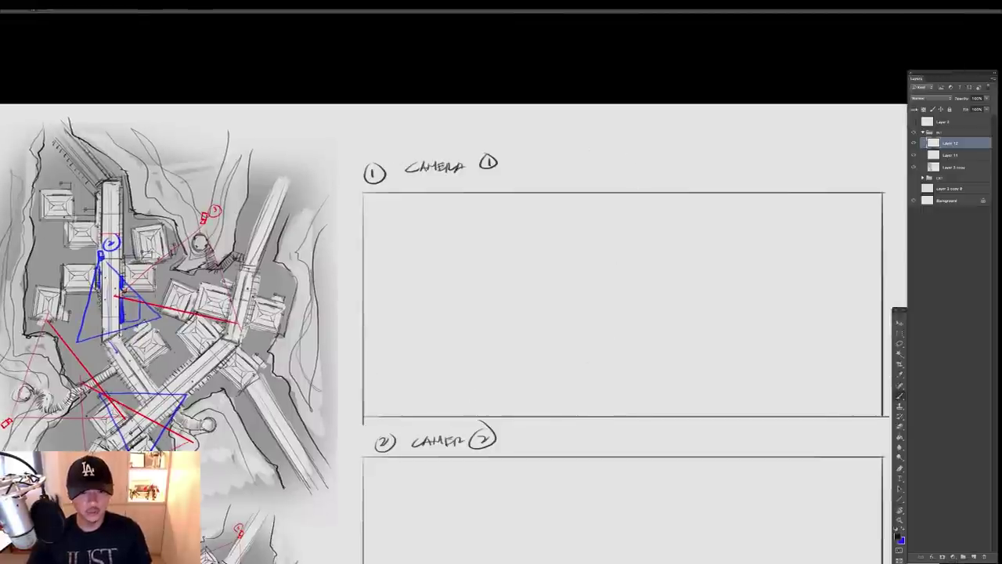
scroll(478, 352, down, 3)
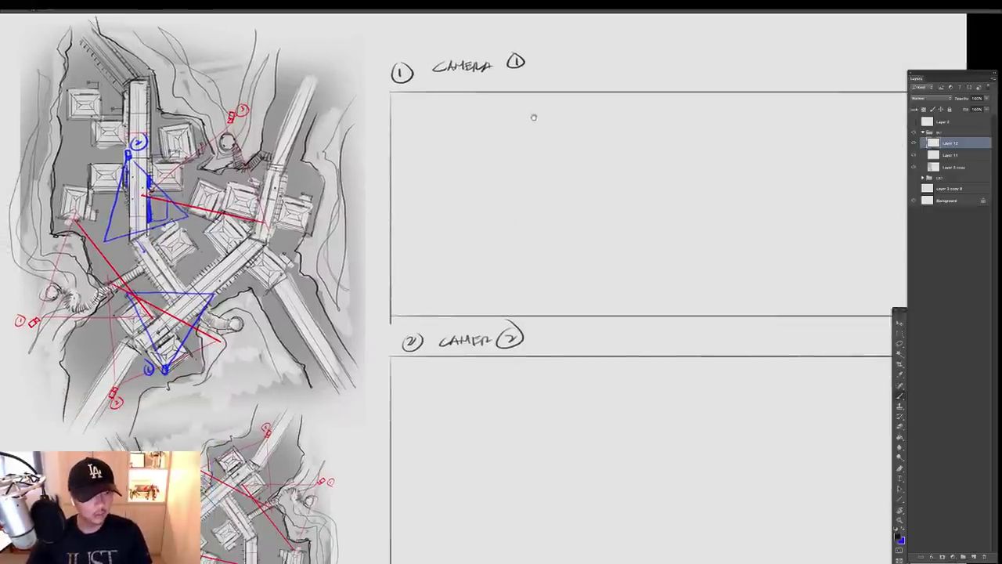
drag(543, 113, 517, 147)
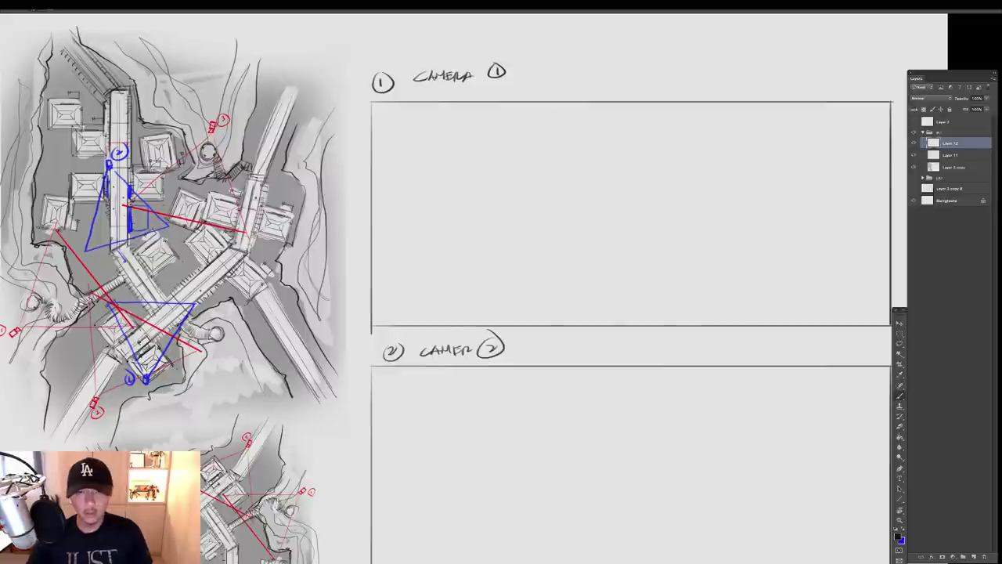
drag(518, 96, 518, 235)
drag(663, 113, 663, 280)
drag(794, 113, 793, 237)
Draw a horizontal horizon line across the lower part of the Camera 1 frame and mark its ends, with a circled H on the right
drag(747, 159, 709, 165)
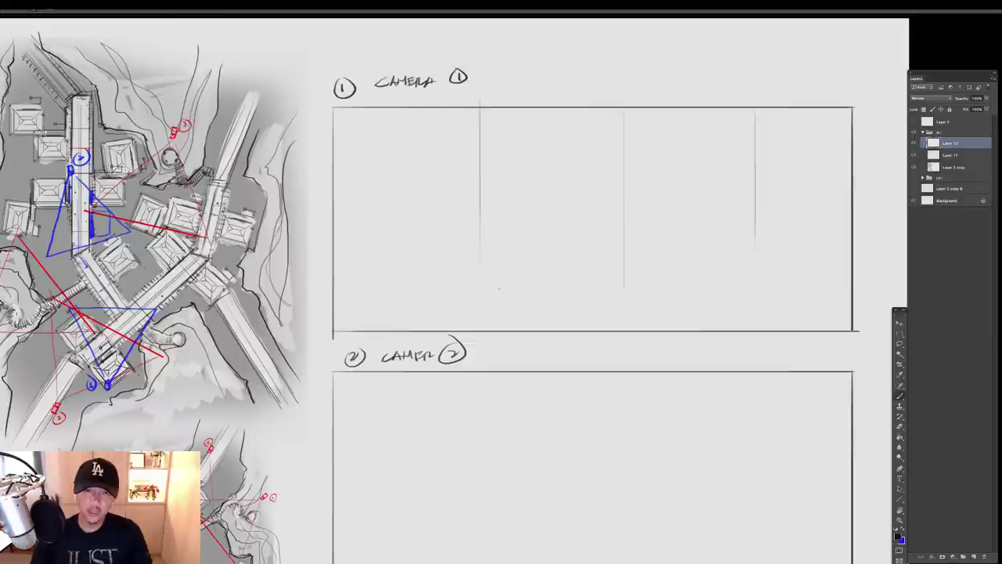
drag(438, 281, 852, 282)
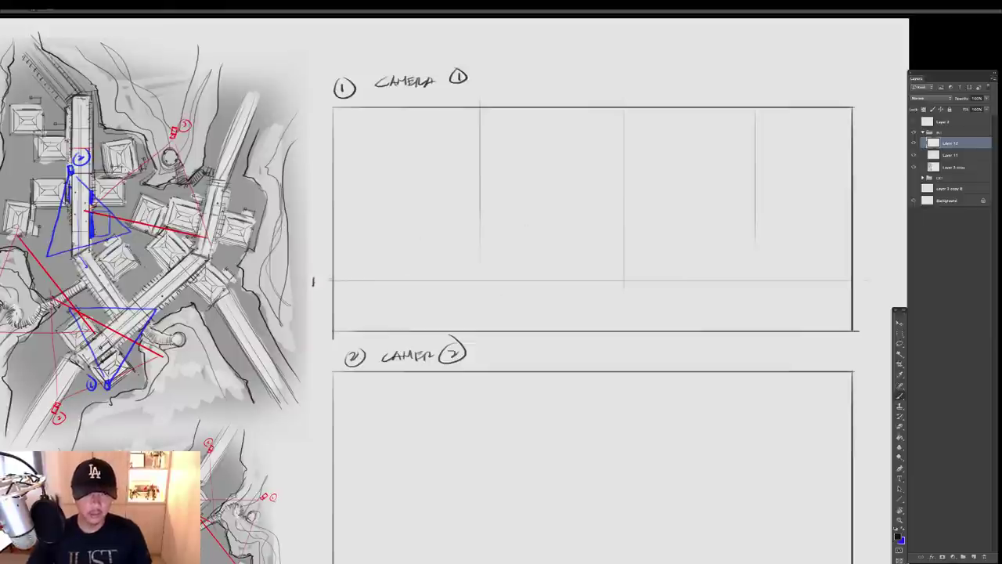
drag(314, 281, 318, 284)
drag(316, 274, 321, 275)
key(ctrl+z)
drag(629, 181, 474, 178)
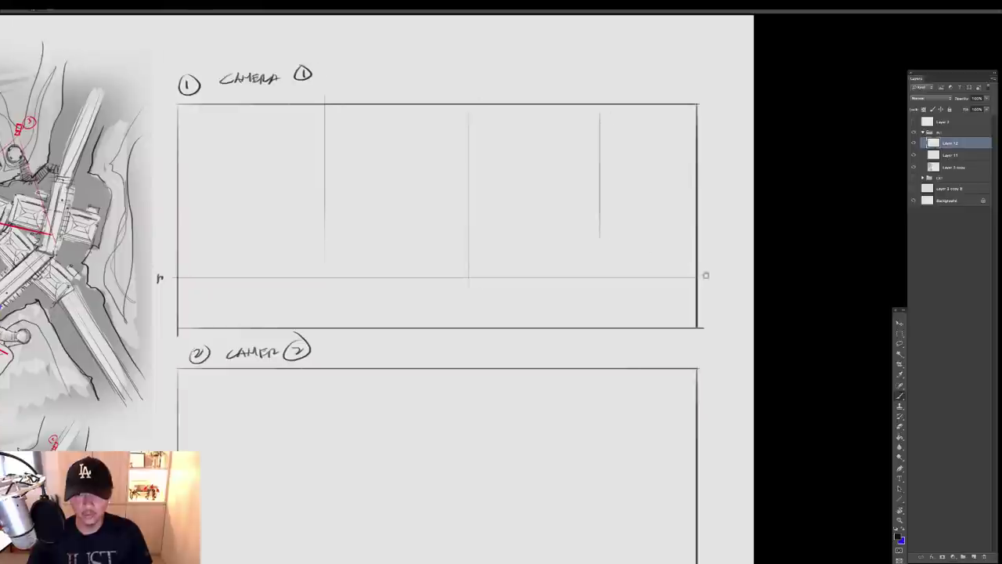
mouse_move(700, 279)
mouse_down()
mouse_move(721, 278)
mouse_move(719, 257)
mouse_up()
drag(291, 159, 372, 185)
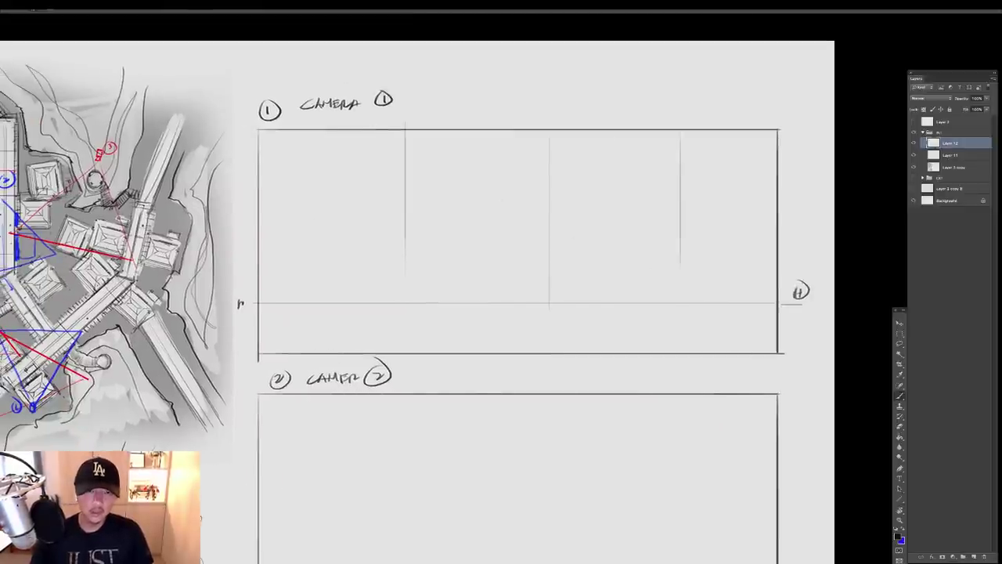
drag(405, 130, 550, 151)
key(ctrl+z)
drag(392, 126, 580, 155)
key(ctrl+z)
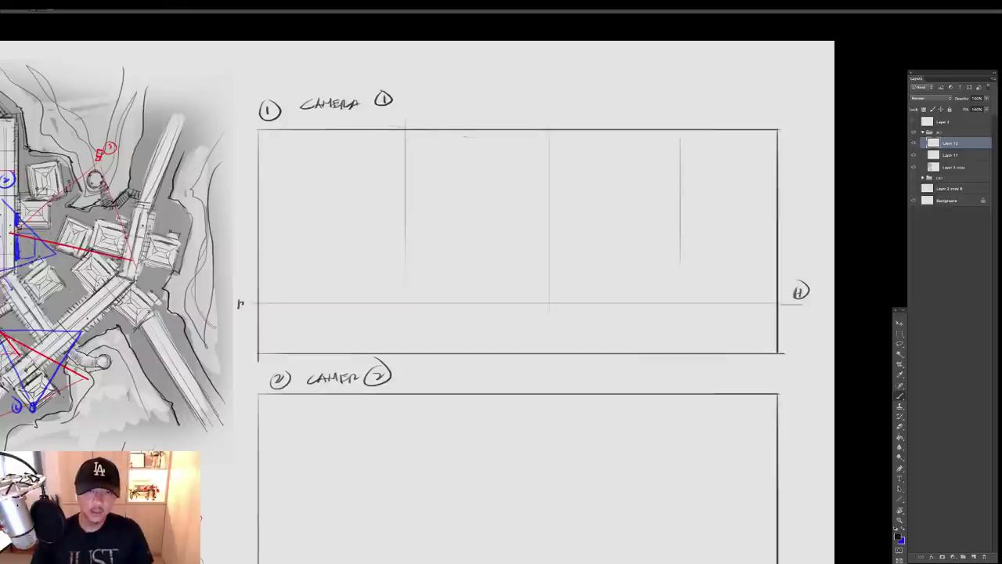
Sketch five light perspective guide lines across the left half of the Camera 1 frame, converging toward the right on the horizon
drag(384, 118, 554, 162)
drag(310, 165, 548, 202)
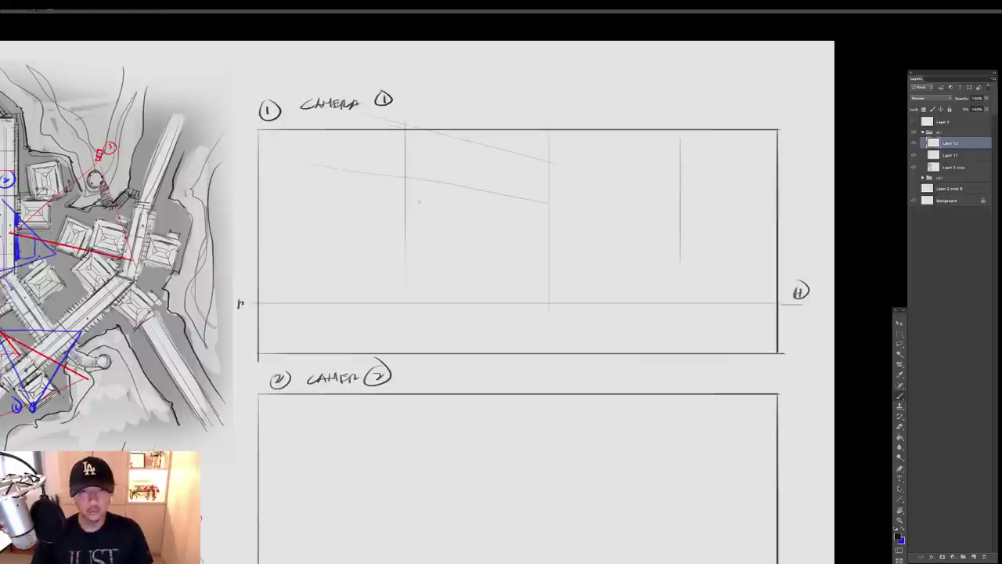
drag(316, 232, 493, 255)
drag(320, 292, 541, 298)
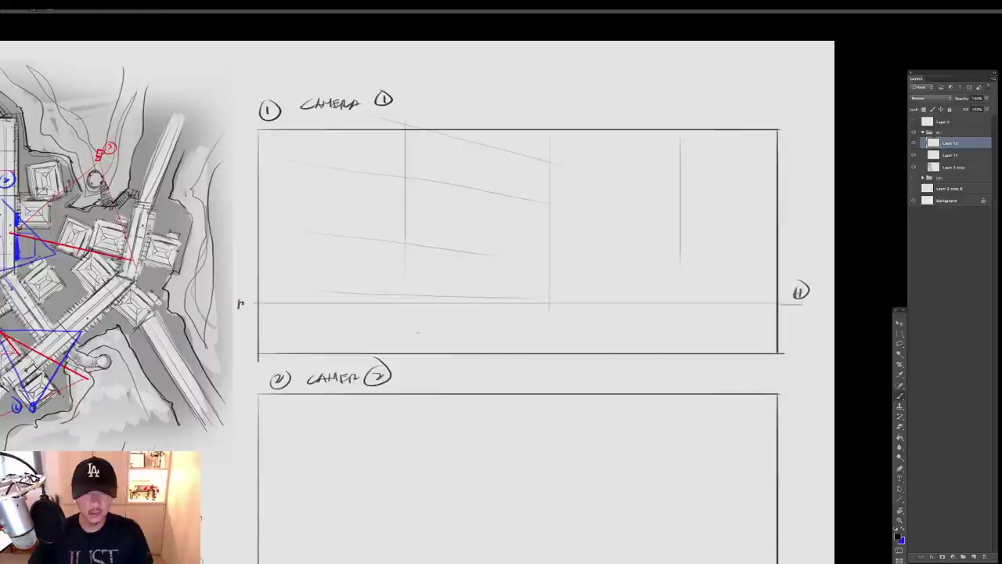
drag(351, 341, 514, 327)
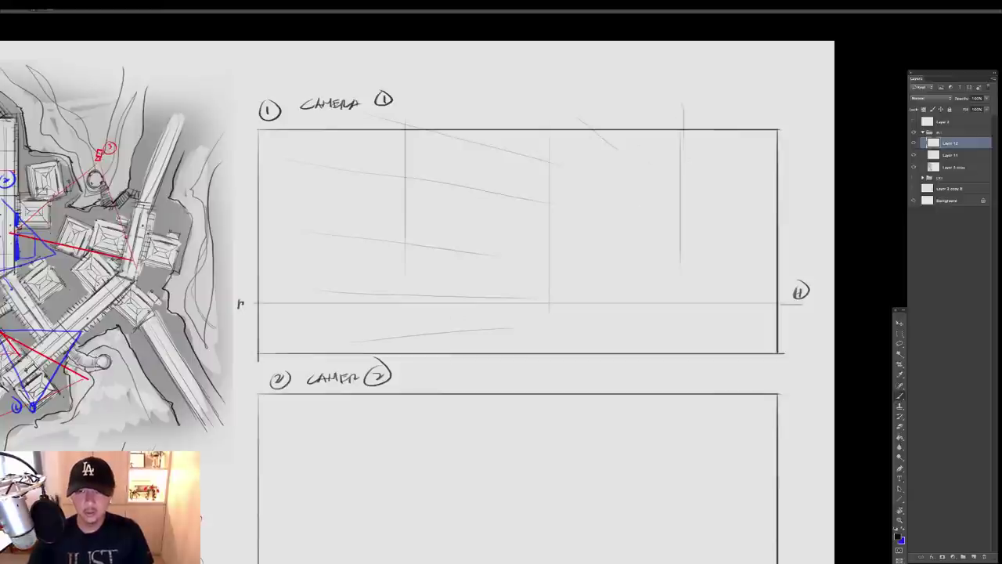
drag(515, 161, 702, 130)
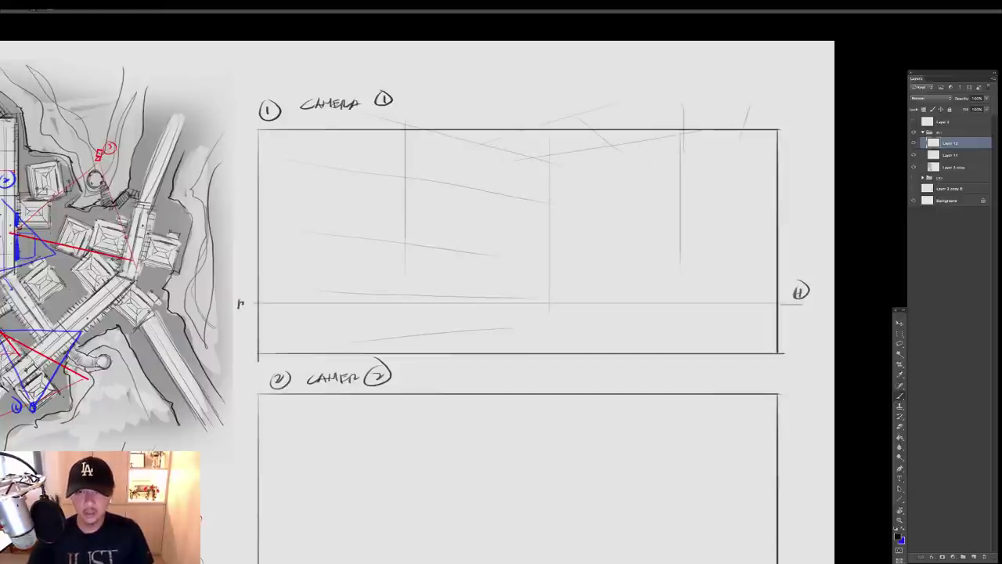
drag(514, 199, 733, 179)
drag(530, 254, 769, 255)
key(ctrl+z)
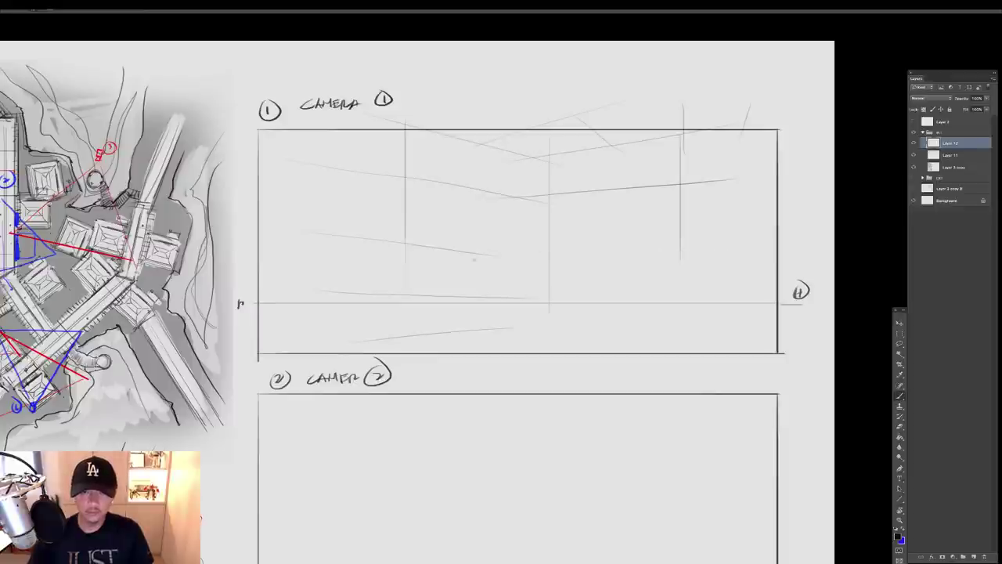
drag(482, 256, 680, 235)
key(ctrl+z)
key(ctrl+z)
key(ctrl+z)
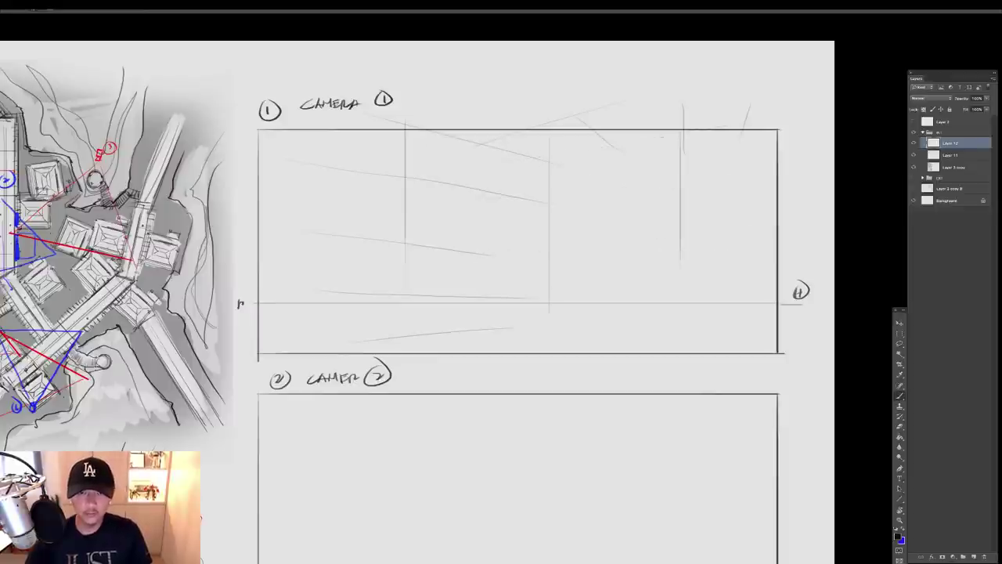
Sketch perspective guide lines across the right half of the Camera 1 frame and above its top edge, converging toward the left
drag(346, 125, 439, 72)
drag(432, 126, 482, 100)
drag(485, 187, 689, 139)
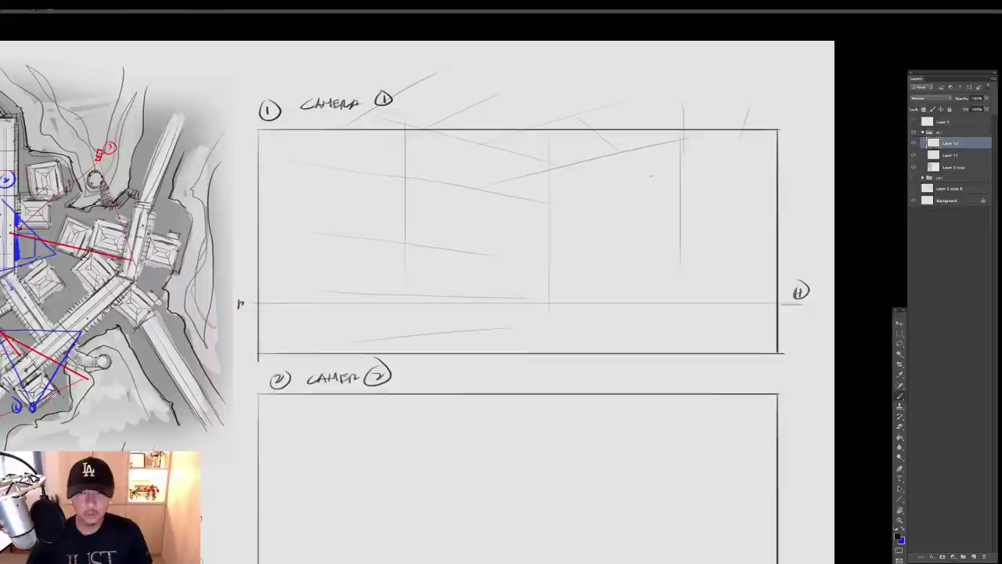
drag(517, 221, 764, 194)
drag(478, 272, 770, 274)
drag(502, 325, 727, 352)
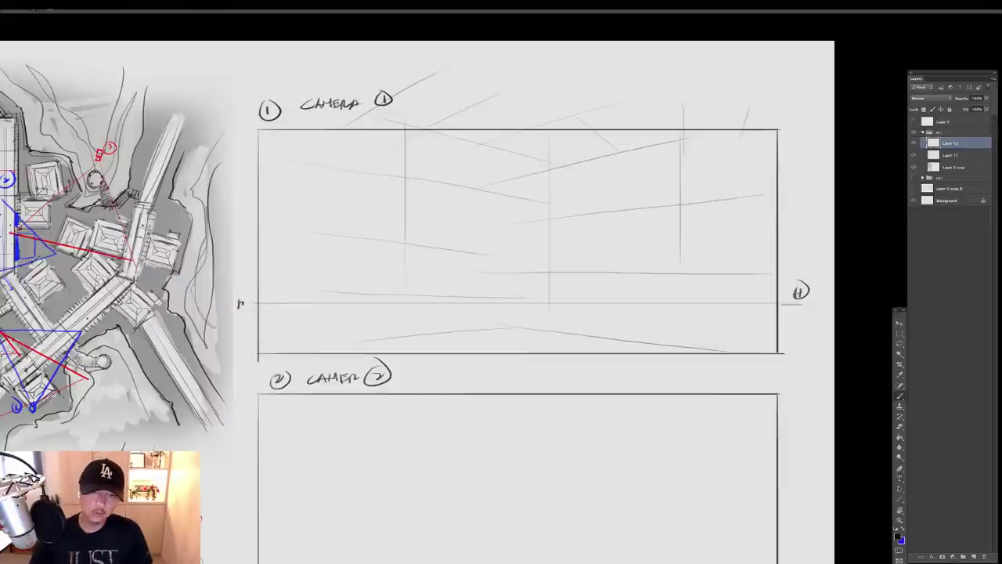
Sketch a floor guide line, a vertical guide and short overhead perspective strokes in the left half of the Camera 1 frame
drag(392, 340, 504, 362)
drag(361, 128, 361, 289)
drag(475, 152, 555, 140)
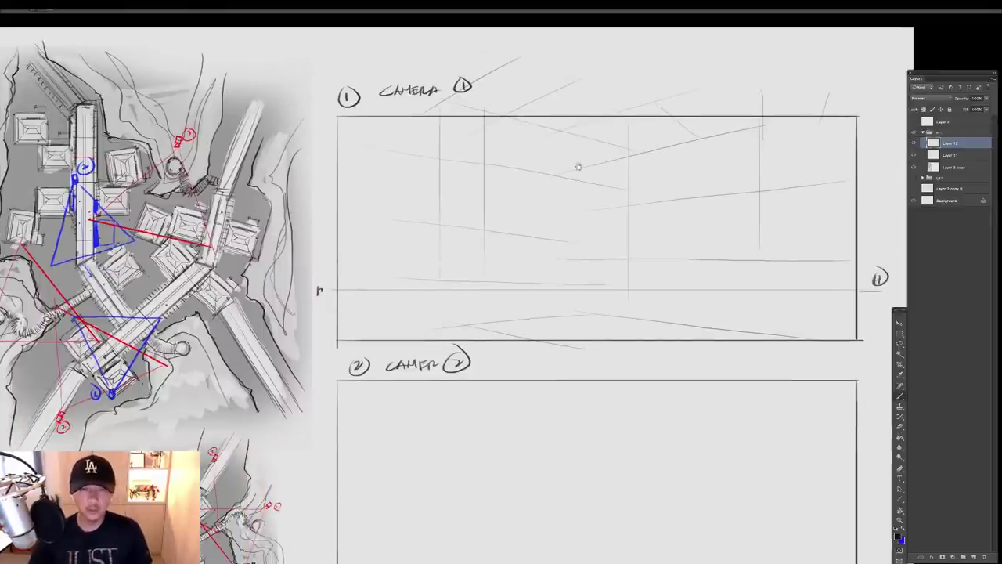
drag(485, 201, 539, 189)
Leave full-screen view, enlarge the ref_01 reference sheet around the wooden interior photo, and shift its window away from the sketch
key(f)
click(133, 178)
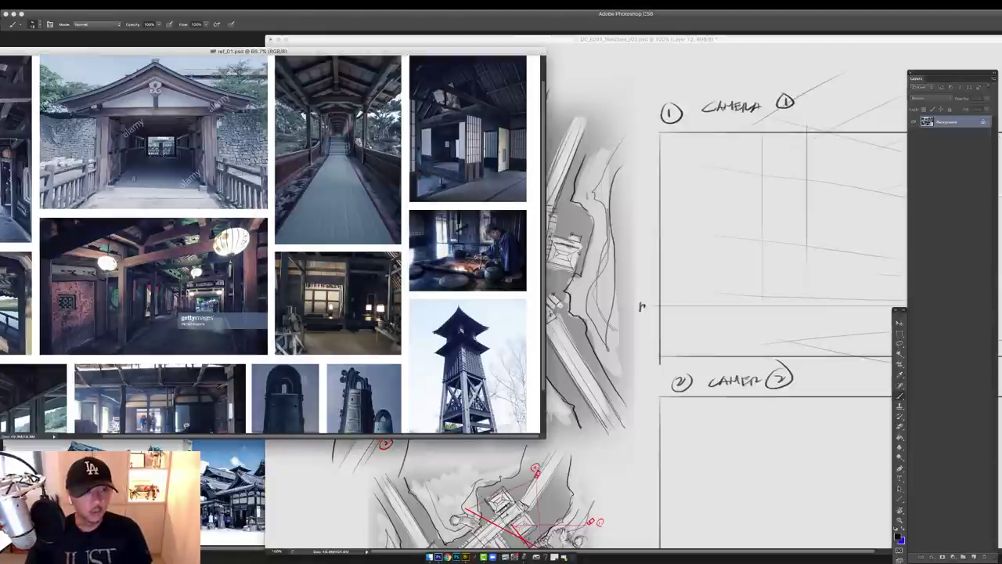
drag(386, 269, 341, 195)
super+click(386, 219)
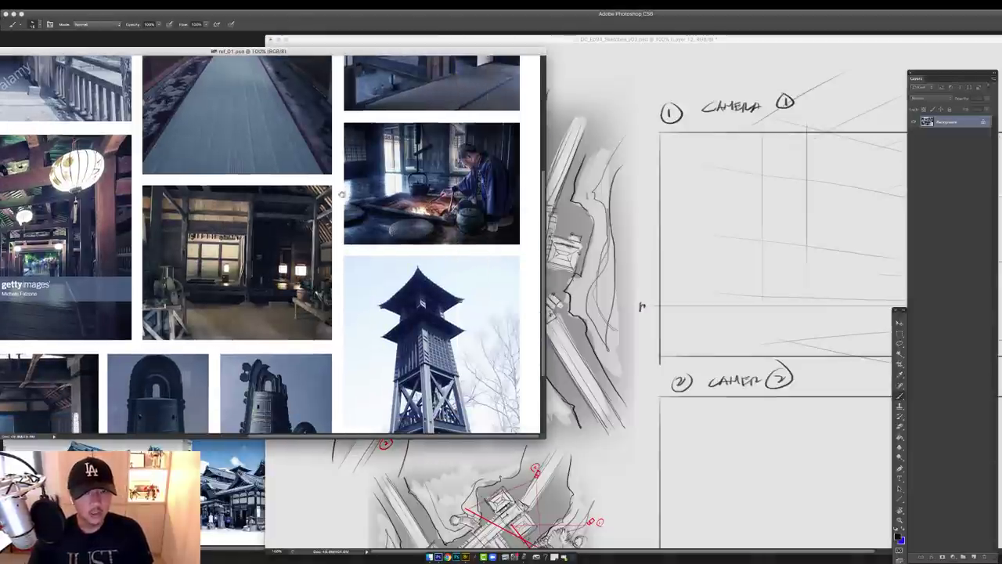
drag(430, 51, 337, 61)
Return to the sketch document, hide the interface panels, and place its window beside the reference with the Camera 1 frame in view
click(727, 190)
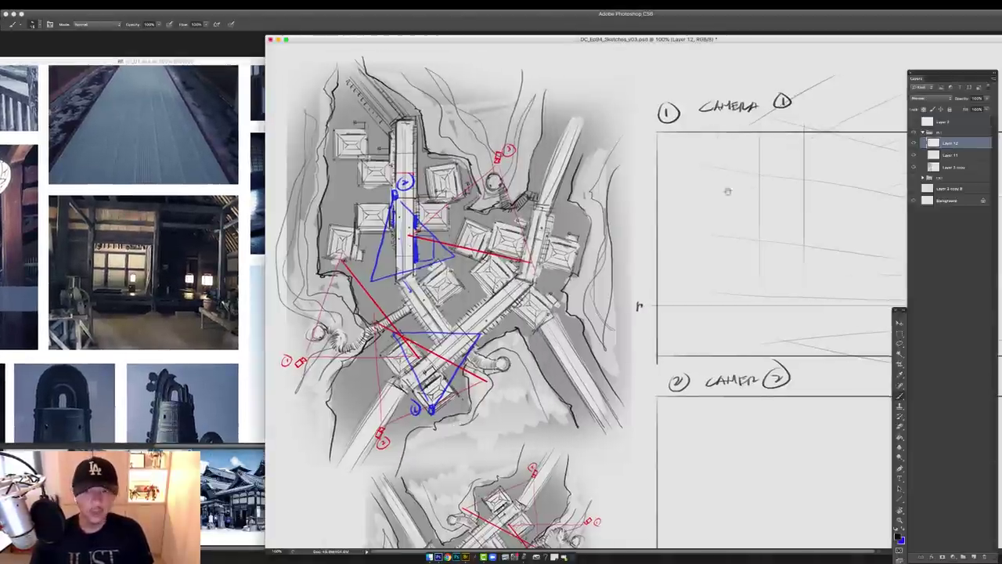
drag(727, 190, 657, 214)
key(Tab)
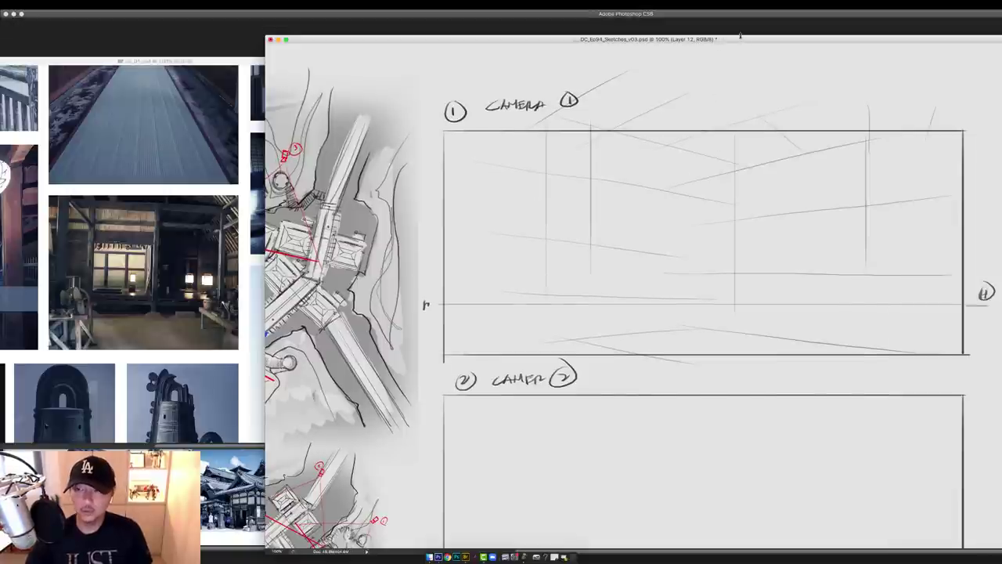
mouse_move(739, 39)
mouse_down()
mouse_move(718, 43)
mouse_move(692, 13)
mouse_up()
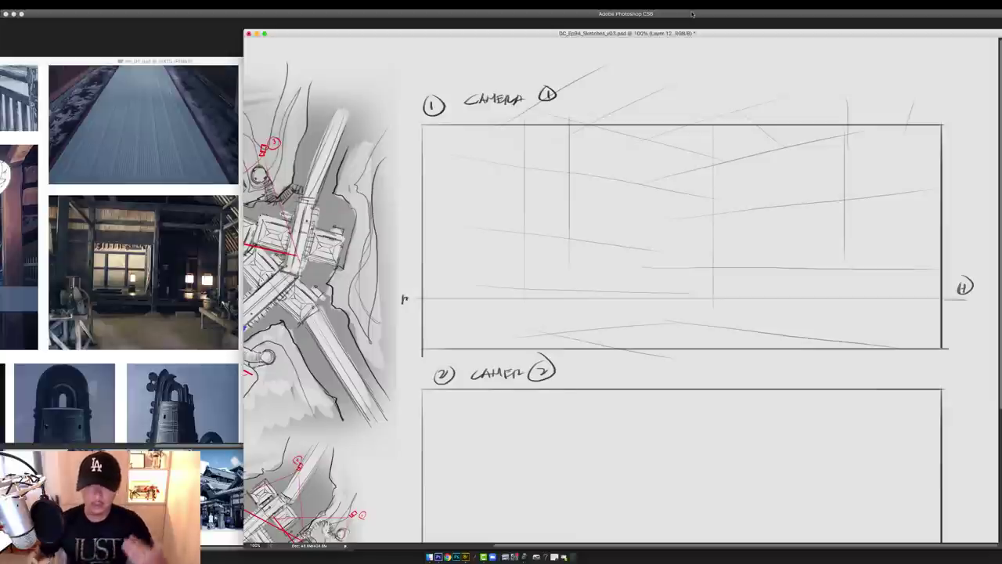
Adjust the reference and sketch windows so the interior photo sits in full beside the Camera 1 frame
alt+click(629, 268)
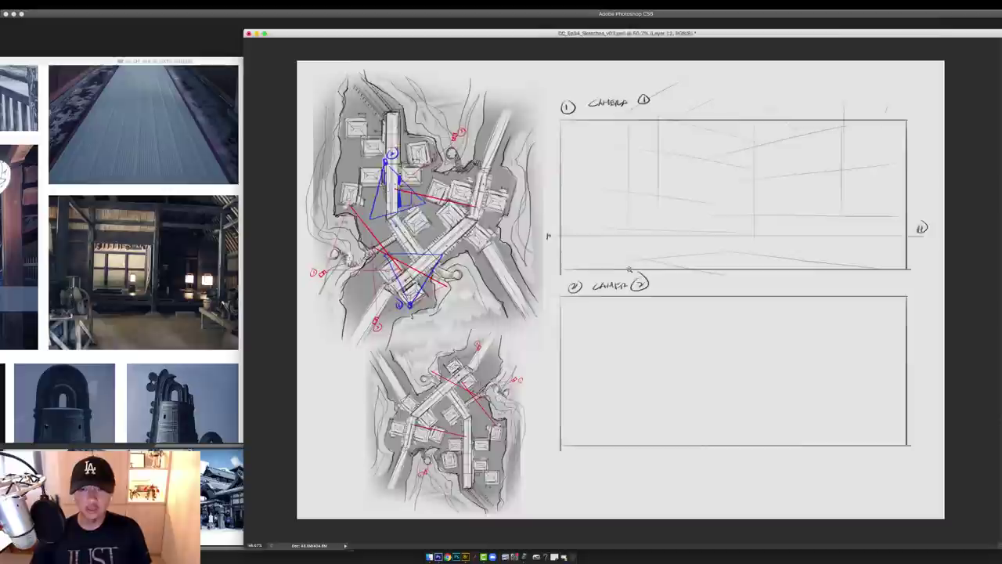
alt+click(630, 268)
alt+click(635, 267)
super+click(660, 252)
super+click(675, 234)
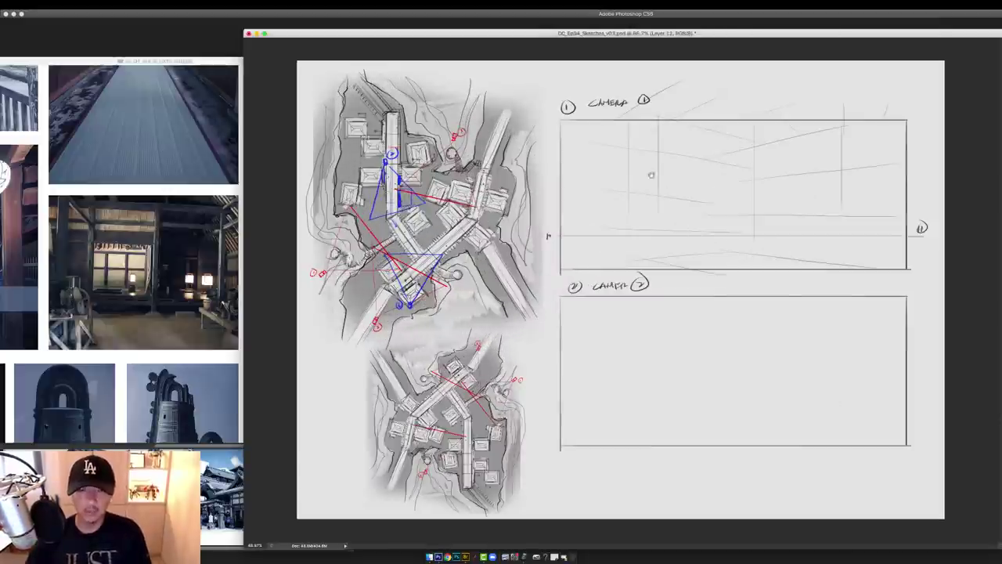
scroll(651, 188, up, 3)
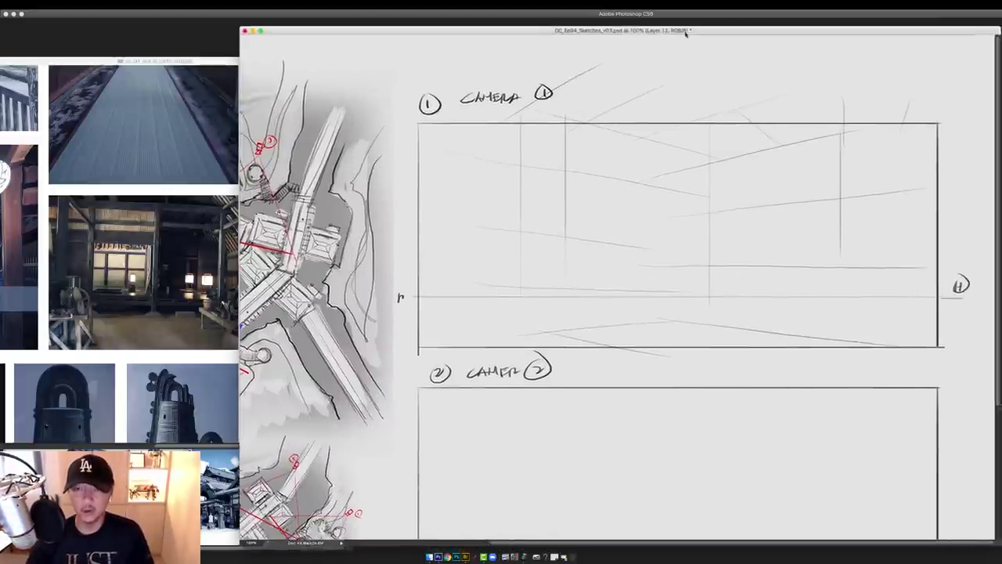
drag(686, 33, 690, 33)
drag(227, 62, 192, 61)
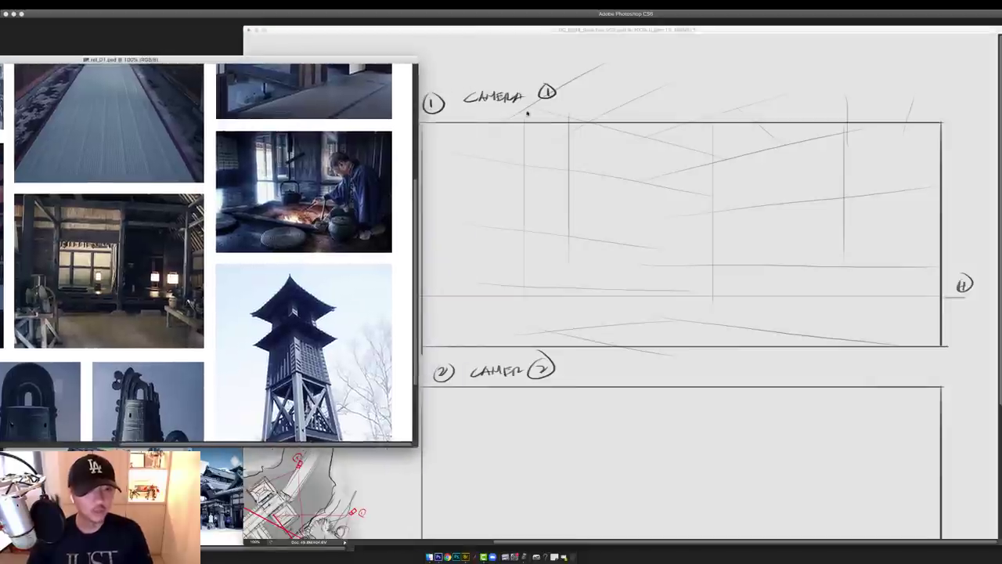
key(ctrl+Tab)
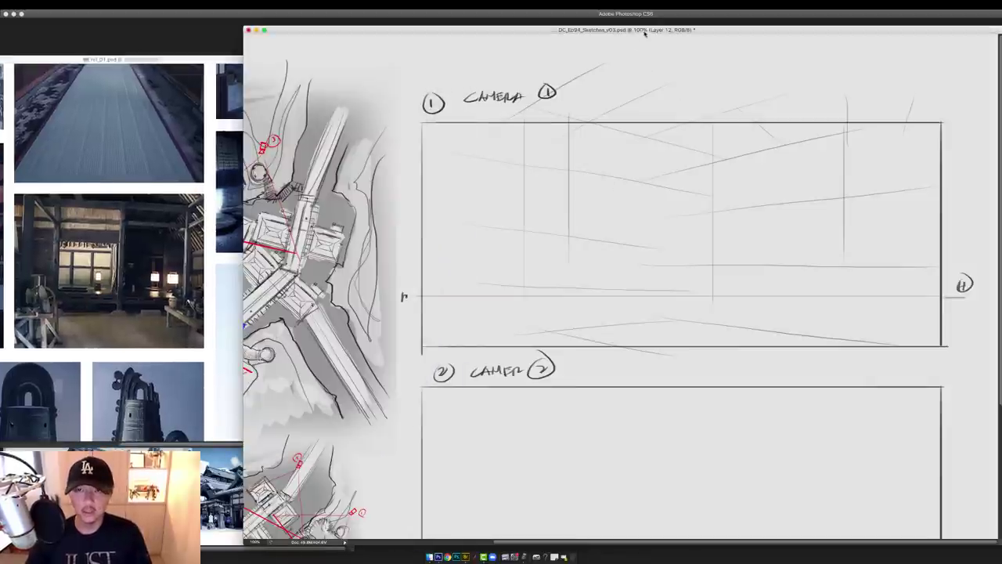
drag(644, 33, 639, 34)
Sketch a doorway opening in perspective near the center of the Camera 1 frame, with doubled side verticals, lintel and sill lines
drag(699, 192, 699, 263)
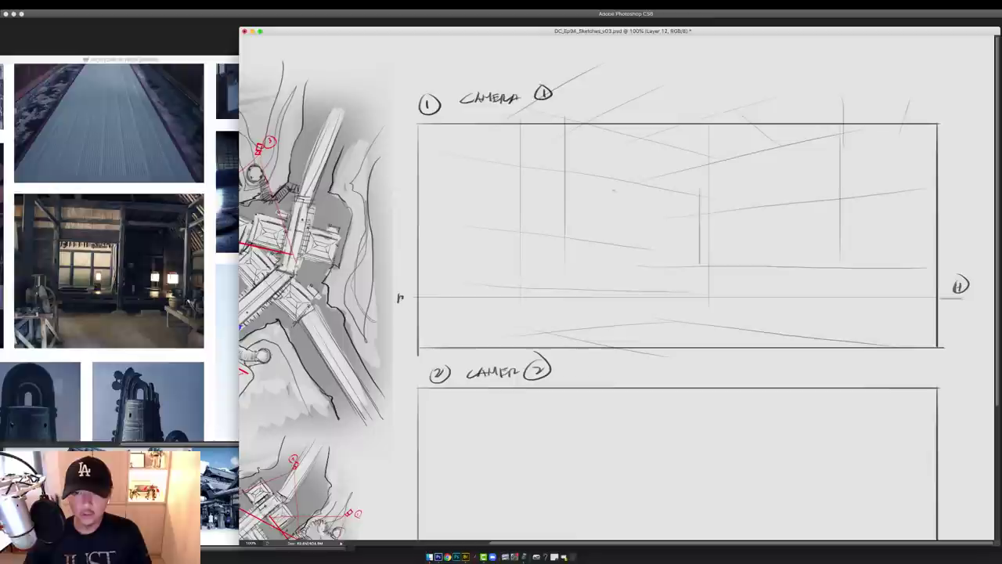
drag(600, 213, 600, 290)
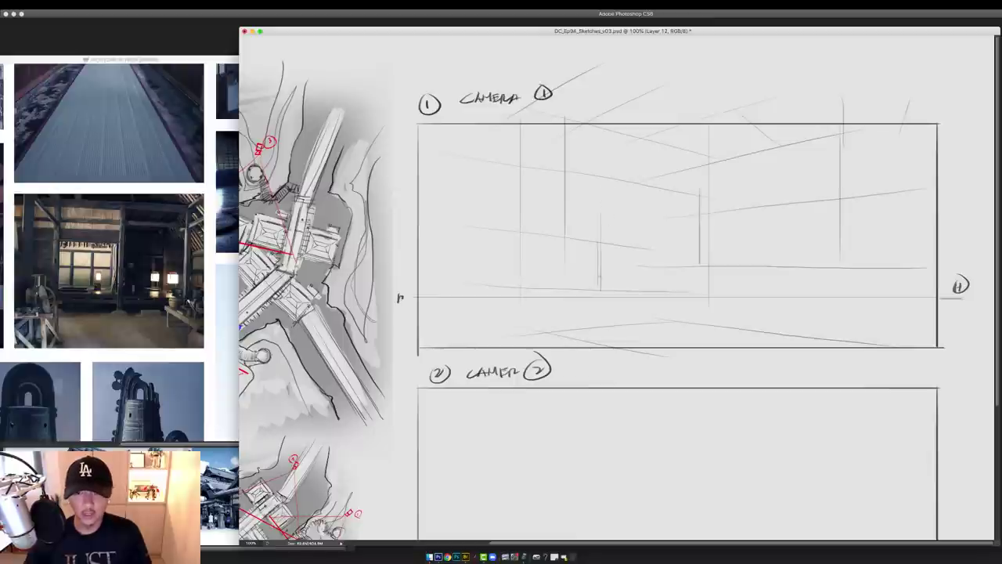
drag(694, 223, 695, 303)
drag(587, 202, 587, 299)
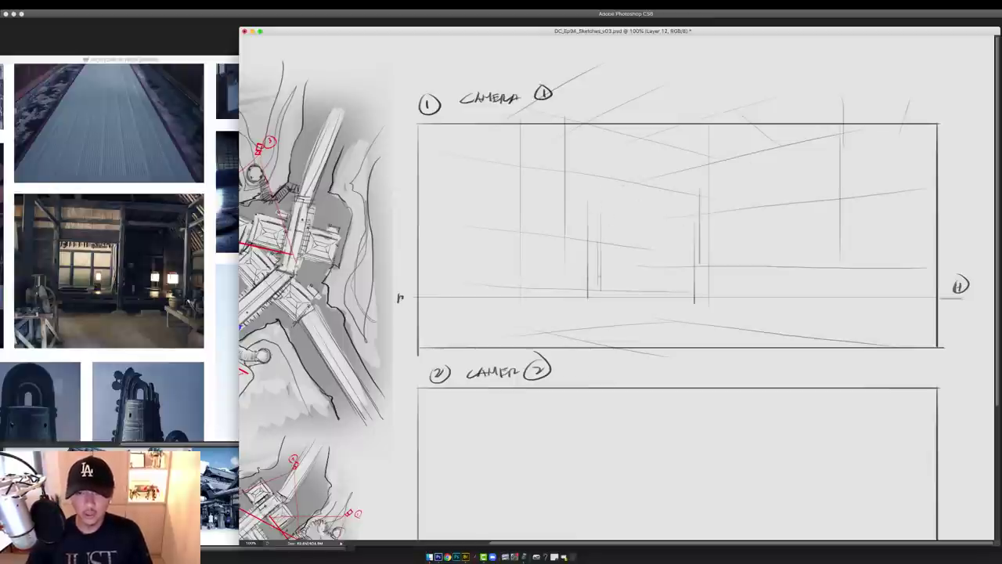
mouse_move(580, 191)
mouse_down()
mouse_move(692, 211)
mouse_move(693, 291)
mouse_up()
drag(595, 306, 695, 302)
drag(580, 298, 703, 299)
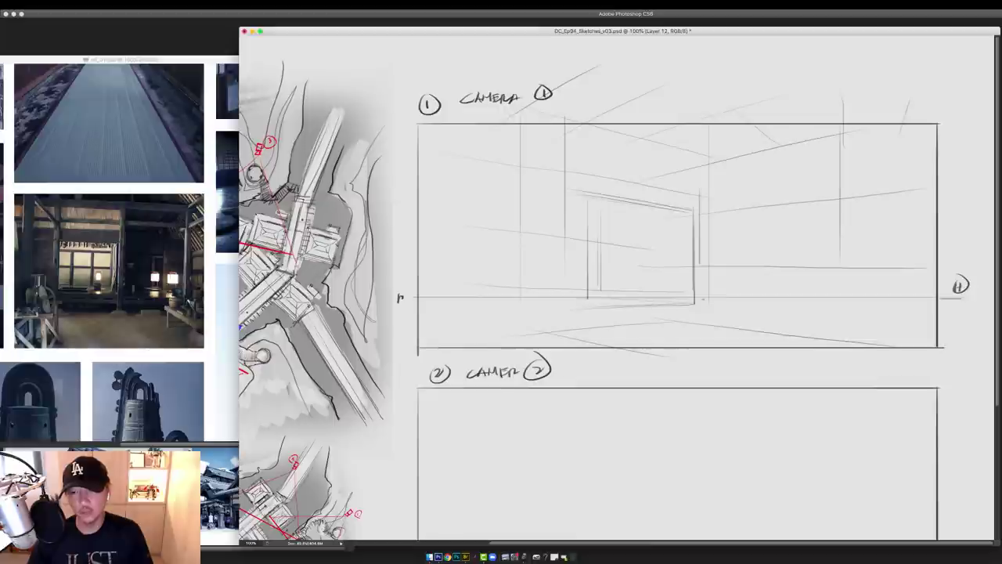
Consult the interior reference photos, and sketch the floor edges running from the doorway's base toward both sides of the Camera 1 frame
click(222, 223)
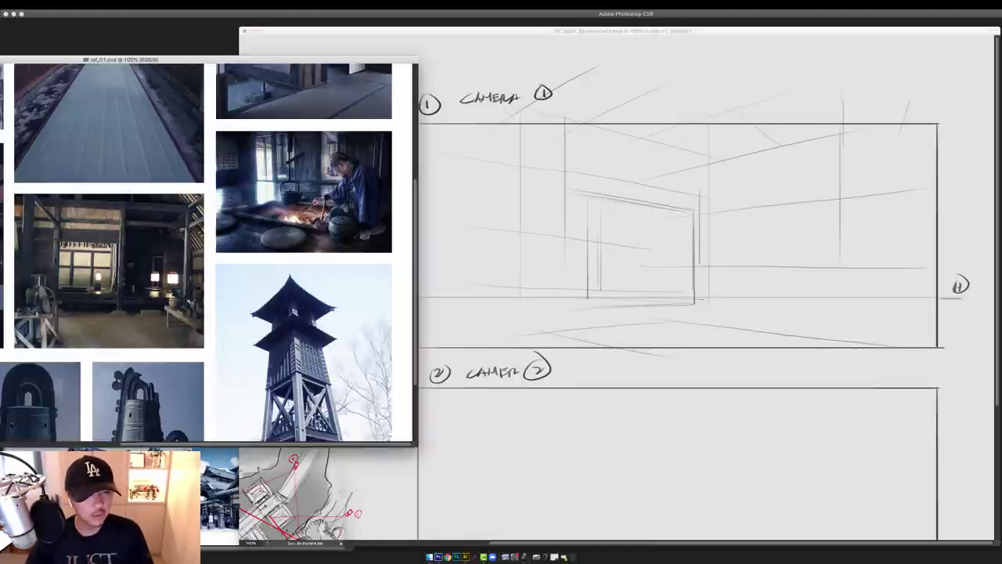
drag(277, 248, 279, 281)
click(625, 267)
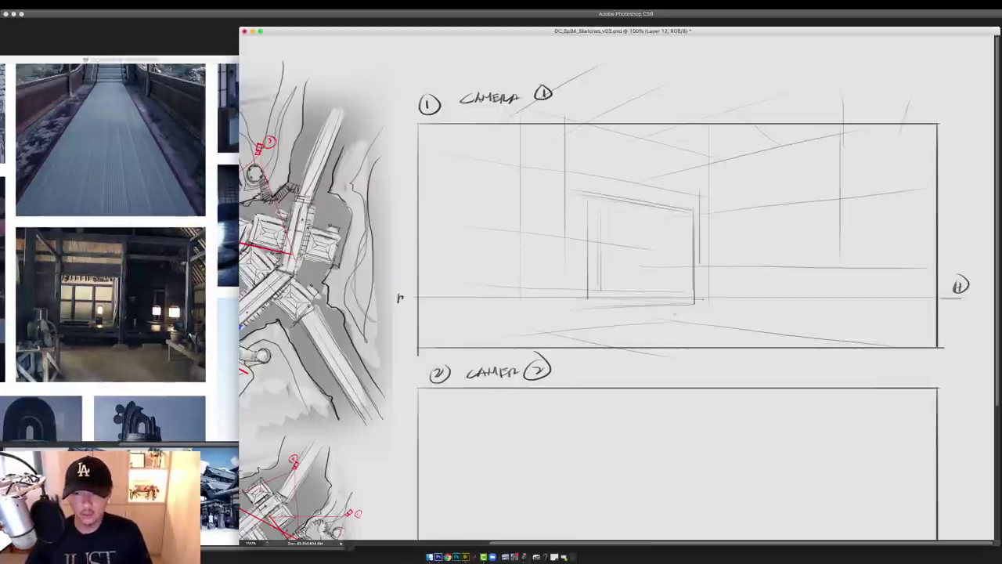
mouse_move(707, 309)
mouse_down()
mouse_move(501, 320)
mouse_move(713, 316)
mouse_move(925, 339)
mouse_up()
drag(694, 306, 925, 340)
Sketch paired vertical posts on both sides of the doorway, widening the structure toward the left, using the interior photo as reference
click(222, 223)
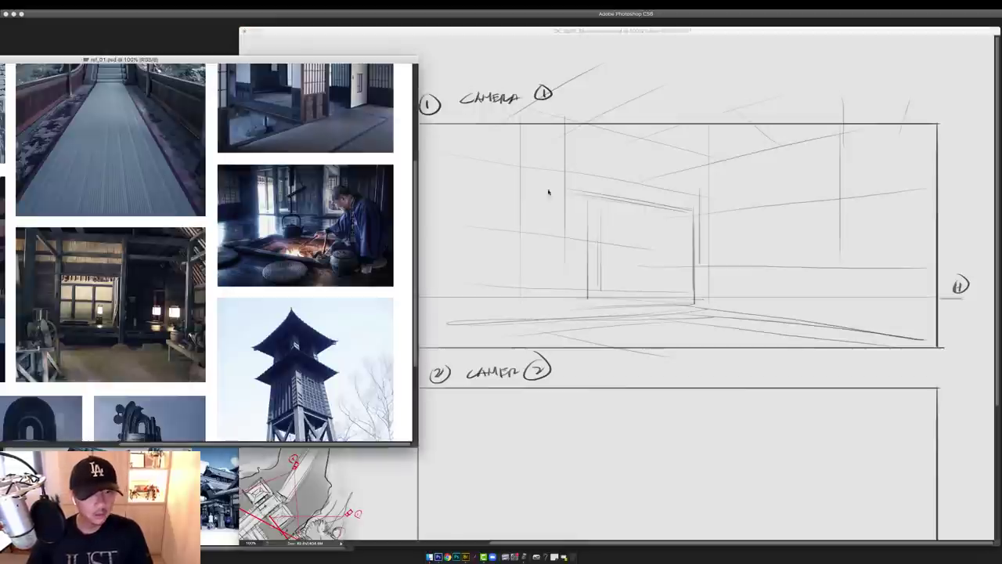
click(571, 183)
drag(578, 175, 578, 304)
drag(697, 191, 697, 295)
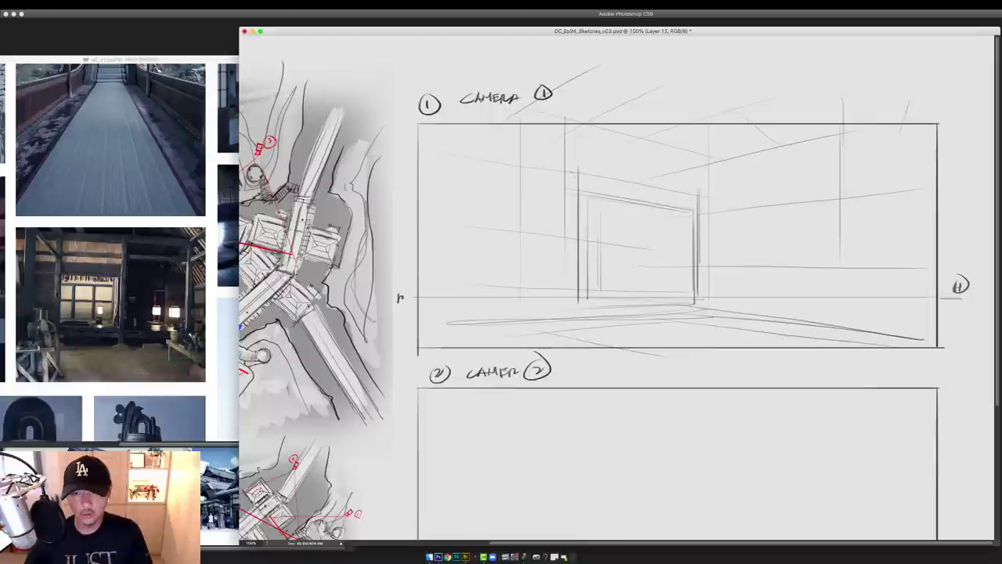
drag(558, 169, 559, 303)
mouse_move(694, 194)
mouse_down()
mouse_move(694, 297)
mouse_move(678, 288)
mouse_up()
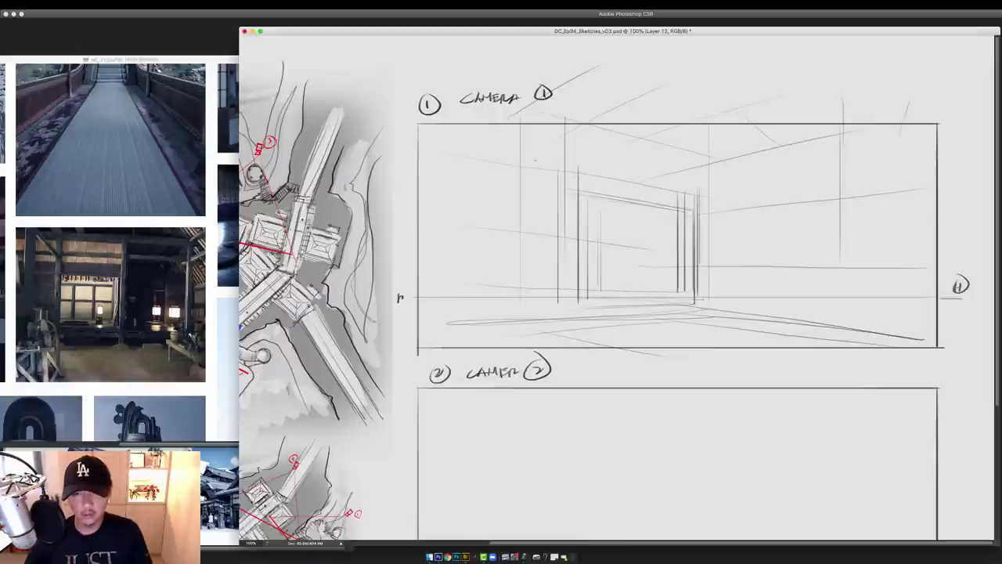
drag(536, 166, 541, 304)
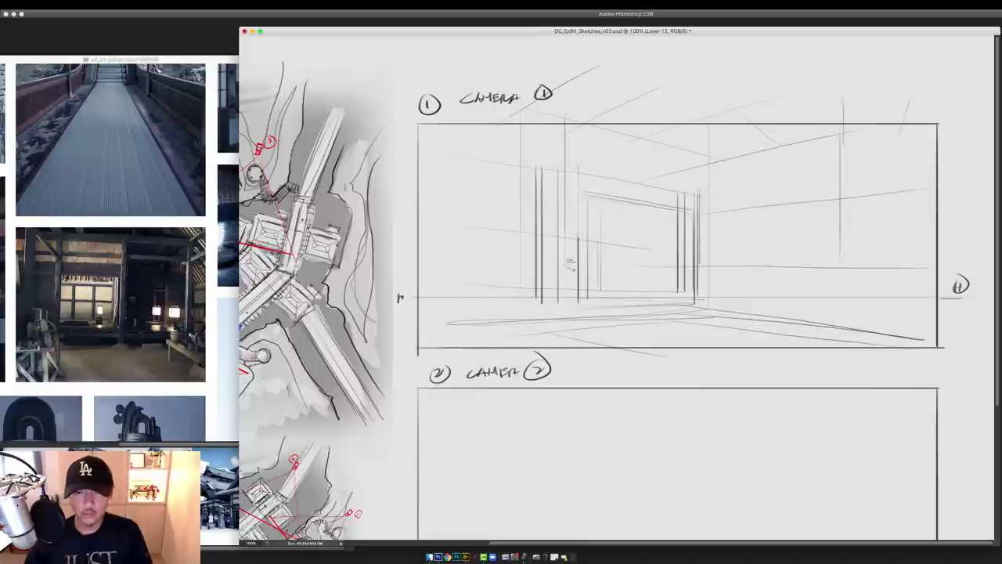
Erase the construction lines inside the doorway opening and draw a heavier header beam across the widened posts
drag(571, 265, 664, 205)
drag(624, 176, 663, 182)
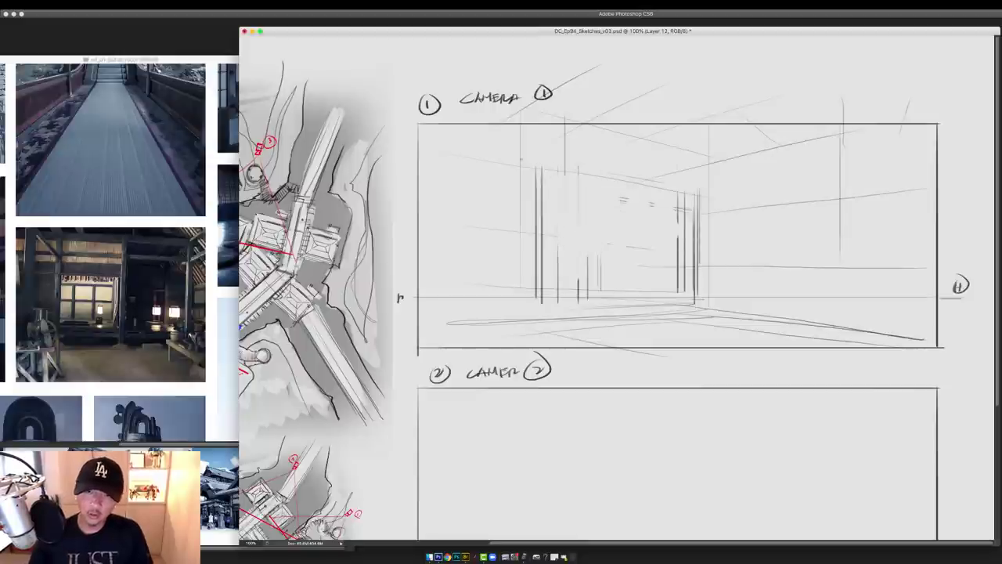
drag(541, 162, 693, 188)
drag(584, 169, 705, 189)
drag(545, 170, 695, 193)
mouse_move(581, 180)
mouse_down()
mouse_move(696, 195)
mouse_move(691, 300)
mouse_up()
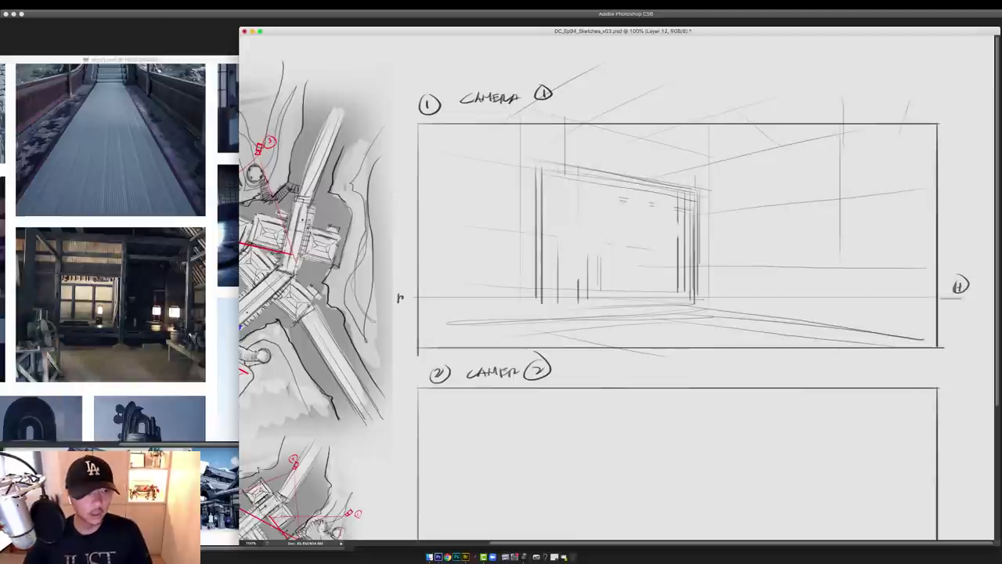
Sketch doubled ceiling beams along both walls, meeting at the room corner above the doorway's right post
drag(697, 164, 697, 202)
drag(685, 160, 808, 126)
drag(736, 145, 840, 125)
drag(682, 161, 802, 133)
mouse_move(569, 139)
mouse_down()
mouse_move(594, 119)
mouse_move(708, 155)
mouse_up()
drag(637, 127, 722, 153)
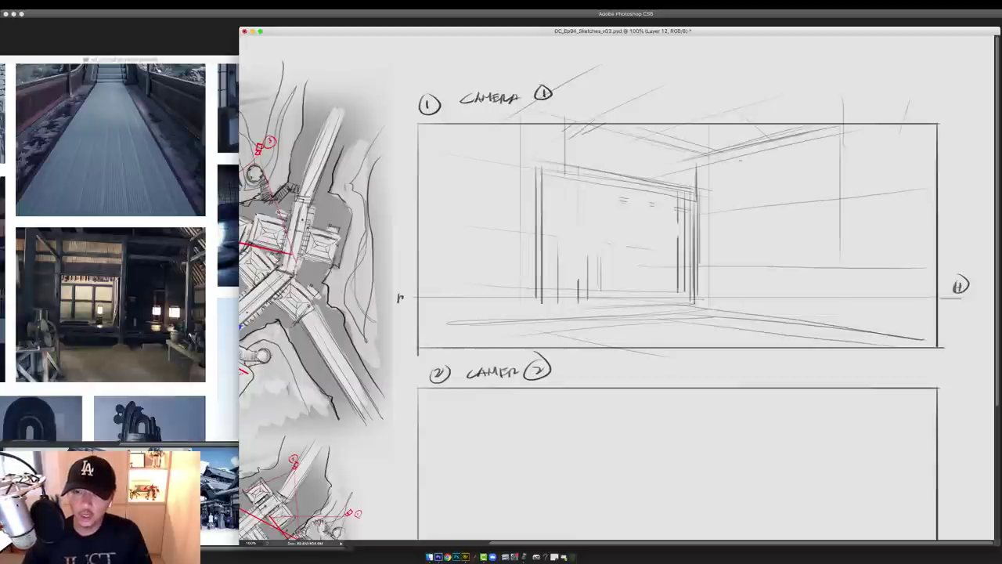
drag(611, 135, 706, 159)
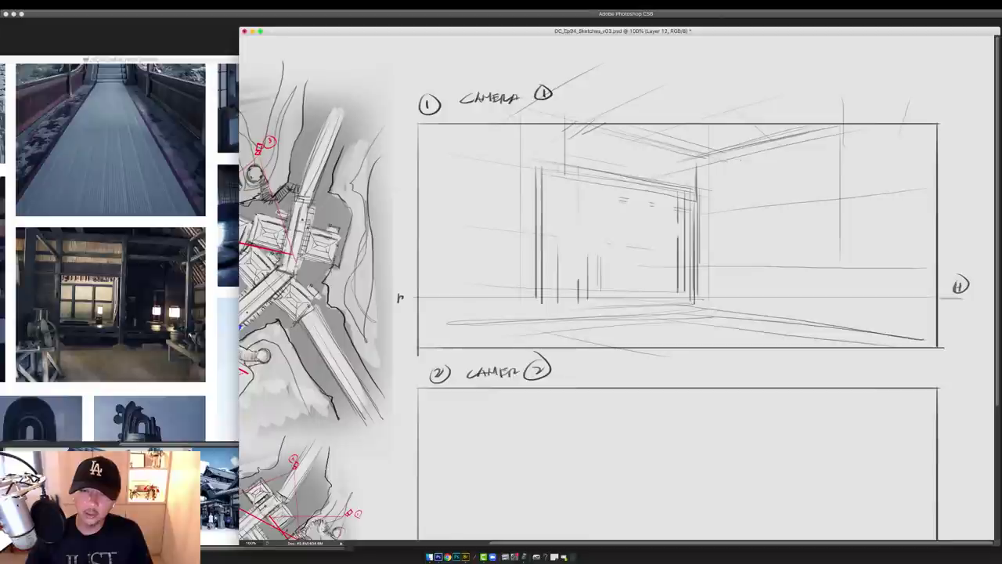
Extend the doorway's header lines, add two posts on the wall left of it, and clean up the opening's lower edge
drag(627, 166, 698, 180)
drag(609, 165, 721, 185)
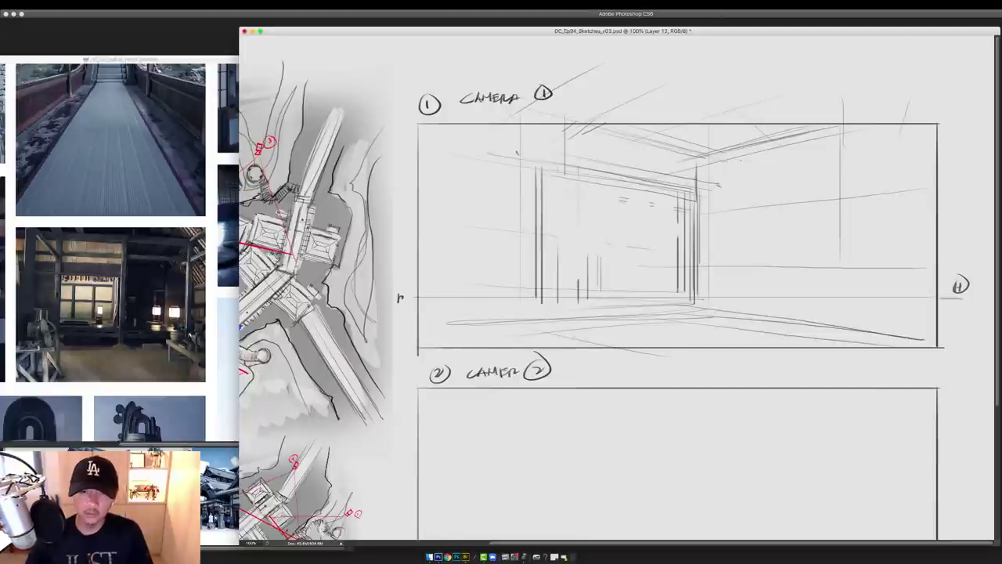
drag(509, 147, 509, 299)
drag(497, 180, 498, 306)
mouse_move(579, 279)
mouse_down()
mouse_move(590, 289)
mouse_move(600, 270)
mouse_up()
drag(562, 305, 737, 298)
Sketch an upper horizontal beam and a group of vertical posts on the right wall of the Camera 1 interior
mouse_move(711, 178)
mouse_down()
mouse_move(712, 306)
mouse_move(781, 159)
mouse_move(877, 150)
mouse_up()
drag(802, 173, 916, 152)
drag(829, 150, 829, 235)
drag(822, 158, 822, 250)
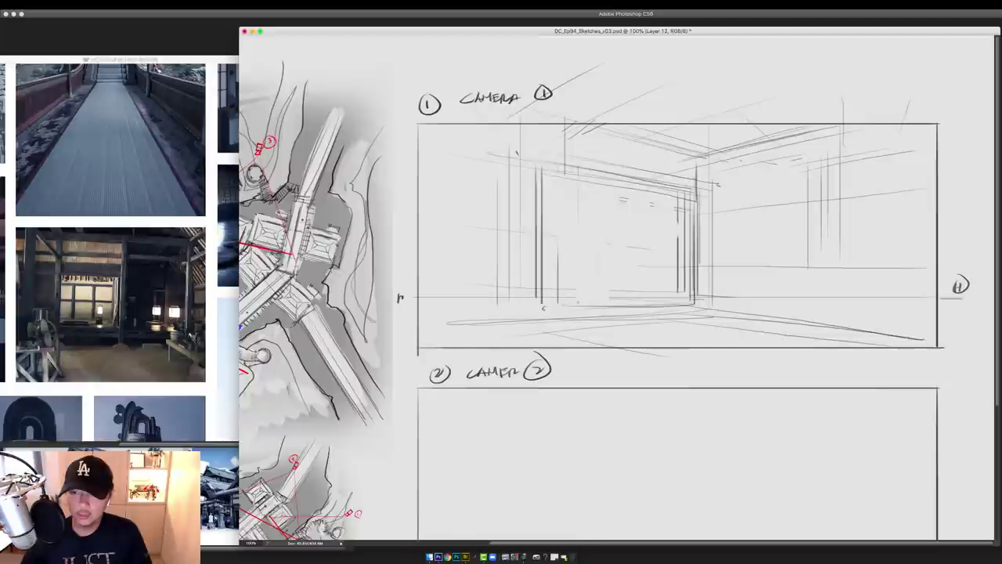
drag(781, 195, 781, 276)
Add a vertical beside the doorway's right post and darken its header beam and left post
drag(706, 182, 707, 297)
drag(623, 165, 701, 179)
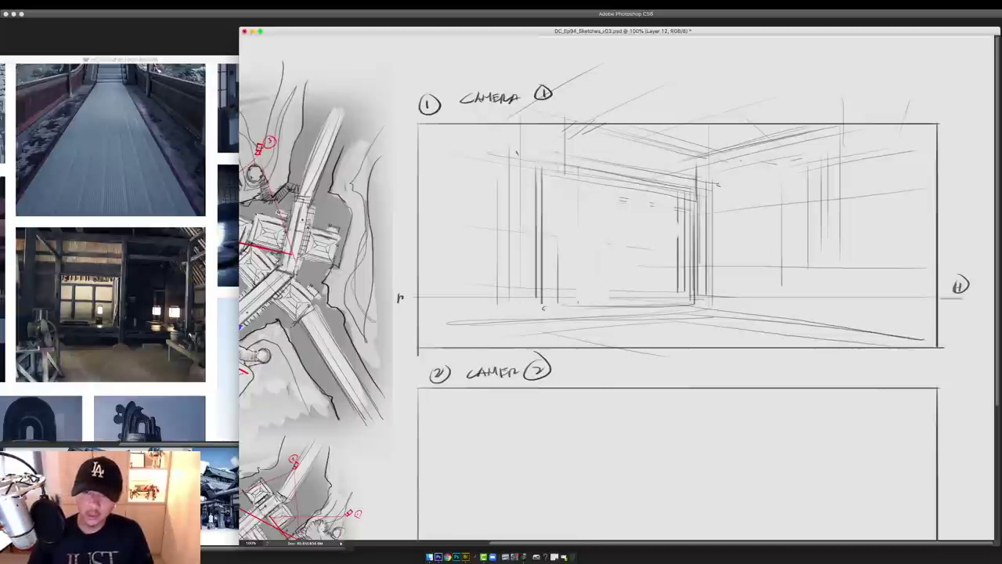
mouse_move(559, 155)
mouse_down()
mouse_move(704, 182)
mouse_move(541, 292)
mouse_up()
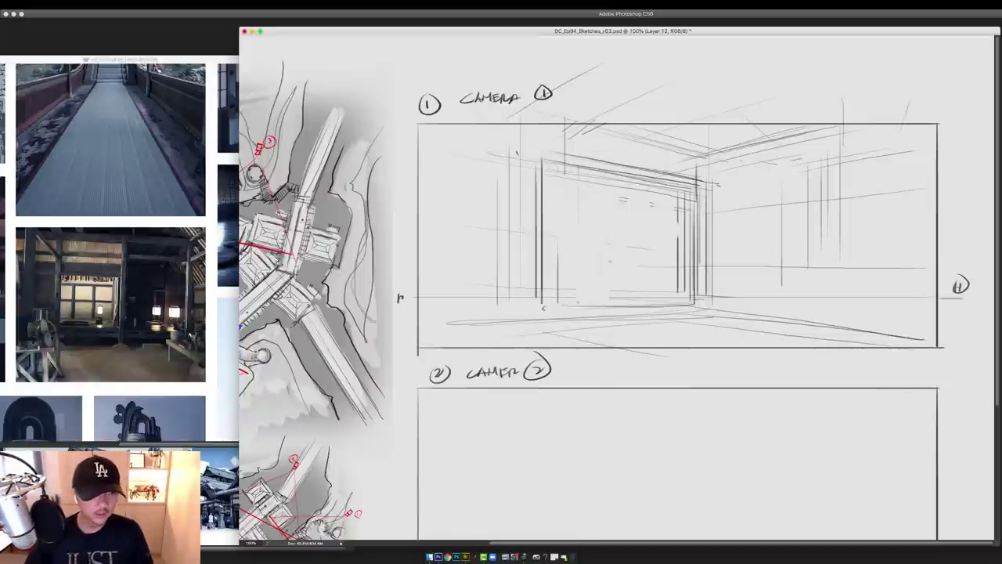
Enlarge the wooden interior photo in the reference sheet and frame its lit back room beside the sketch
key(ctrl+Tab)
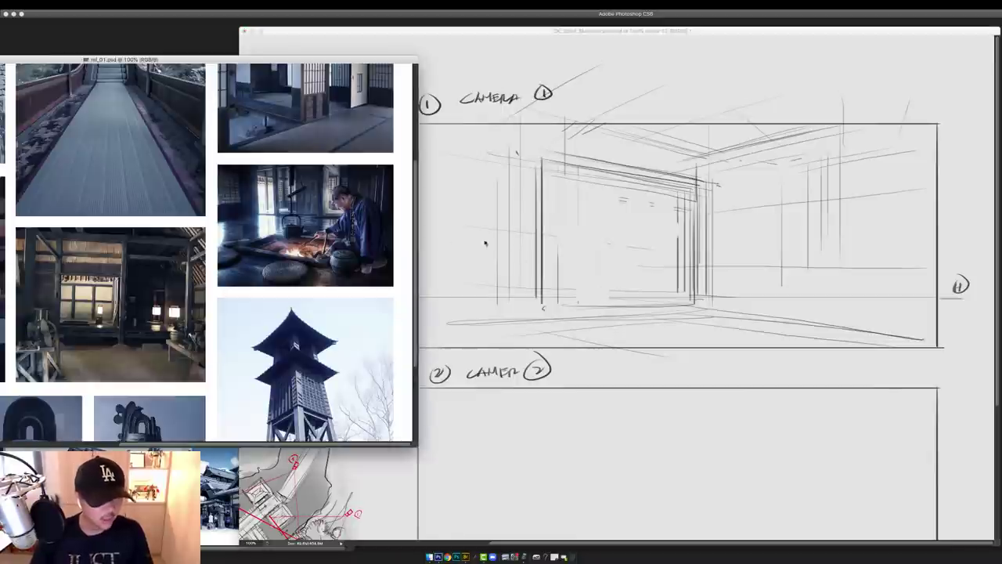
click(108, 301)
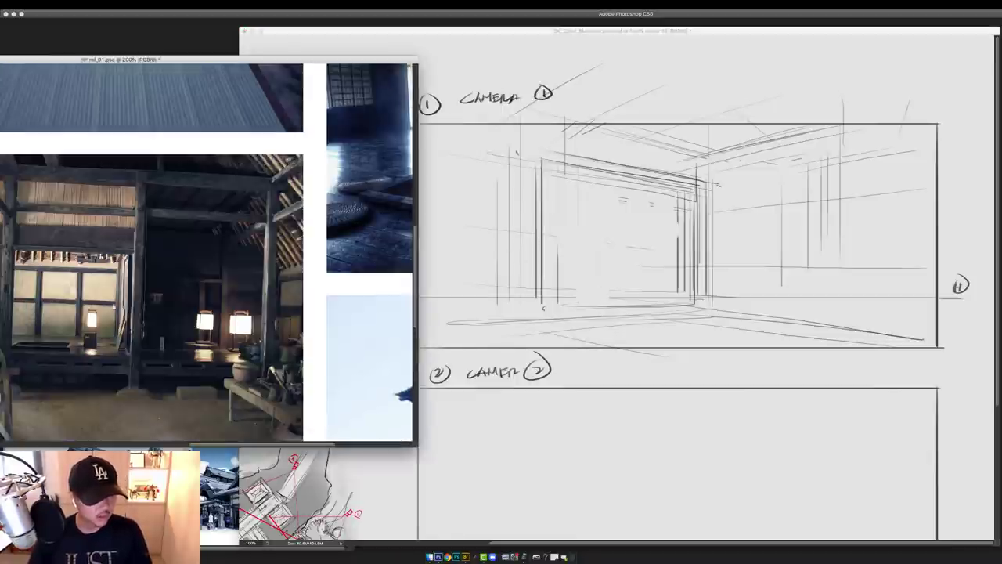
mouse_move(106, 310)
mouse_down()
mouse_move(241, 259)
mouse_move(190, 258)
mouse_up()
alt+click(241, 259)
click(637, 237)
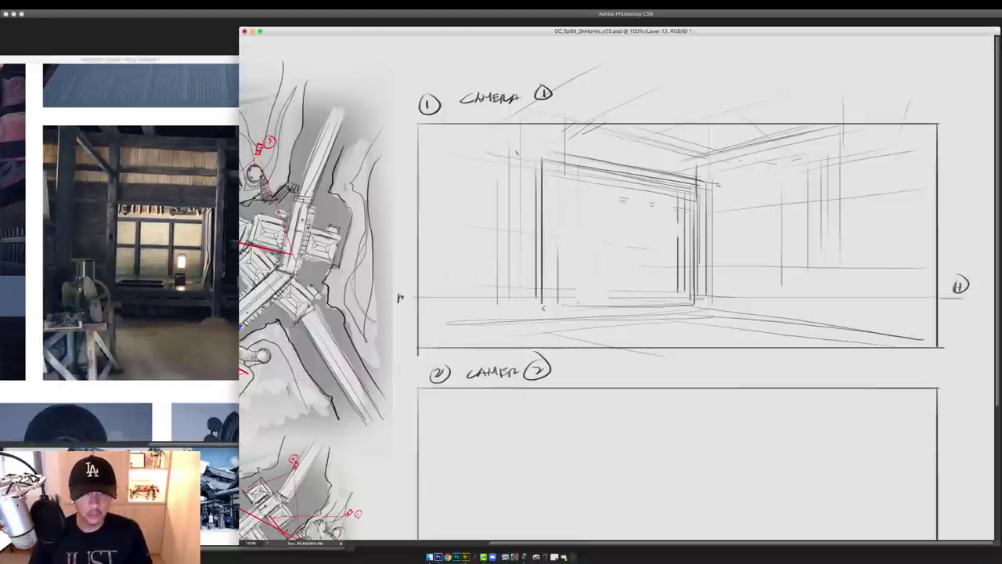
Sketch low raised-platform edges just above the horizon along the walls on both sides of the doorway
drag(436, 274, 538, 283)
mouse_move(427, 285)
mouse_down()
mouse_move(530, 292)
mouse_move(562, 284)
mouse_up()
drag(561, 282, 560, 294)
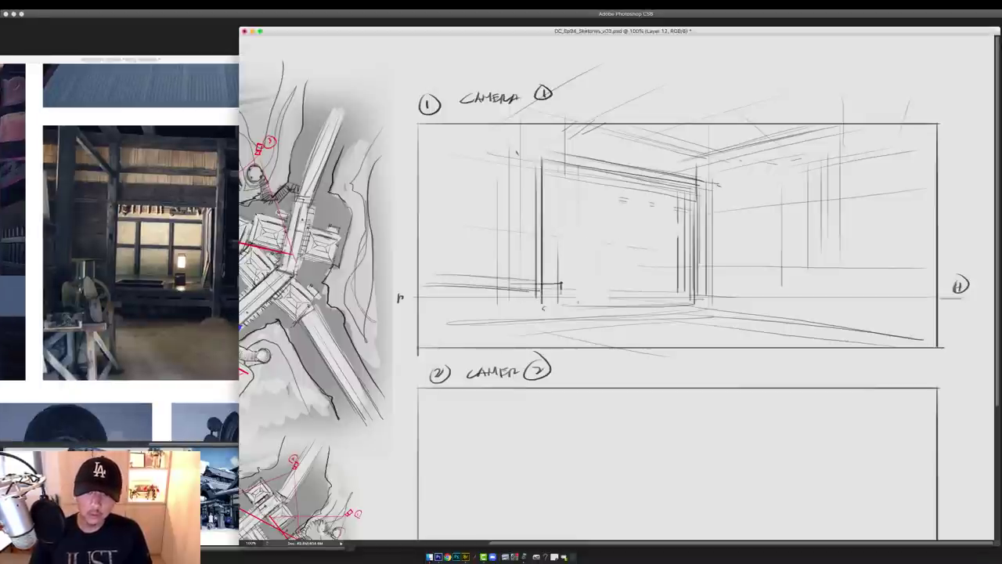
mouse_move(700, 288)
mouse_down()
mouse_move(927, 267)
mouse_move(949, 275)
mouse_up()
drag(868, 276, 882, 279)
drag(701, 284, 875, 277)
drag(791, 280, 883, 279)
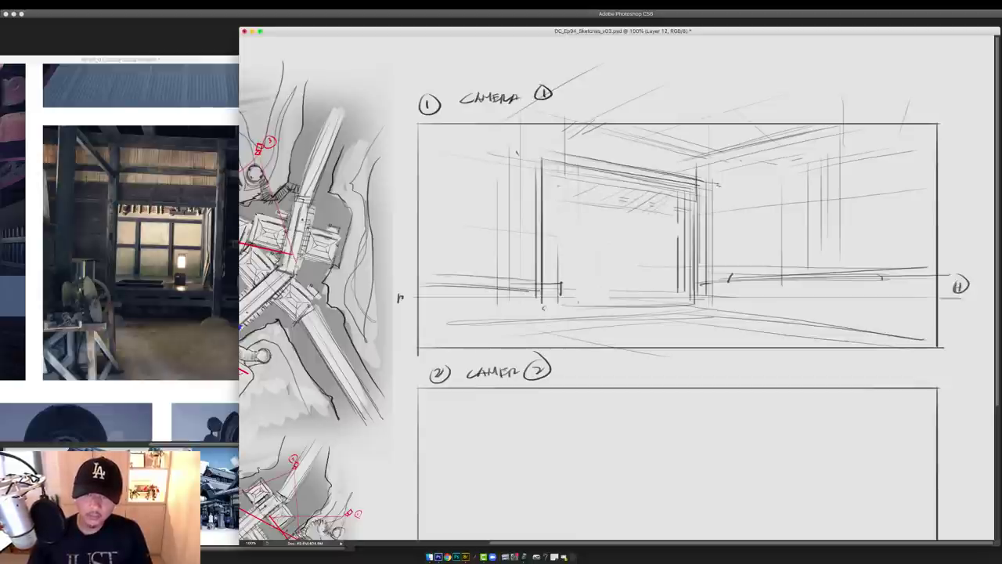
Extend the header beam past the doorway's left post and sketch vertical posts in the room beyond the opening
drag(523, 154, 563, 162)
mouse_move(528, 157)
mouse_down()
mouse_move(528, 227)
mouse_move(626, 210)
mouse_move(642, 218)
mouse_move(640, 288)
mouse_up()
drag(643, 214, 643, 283)
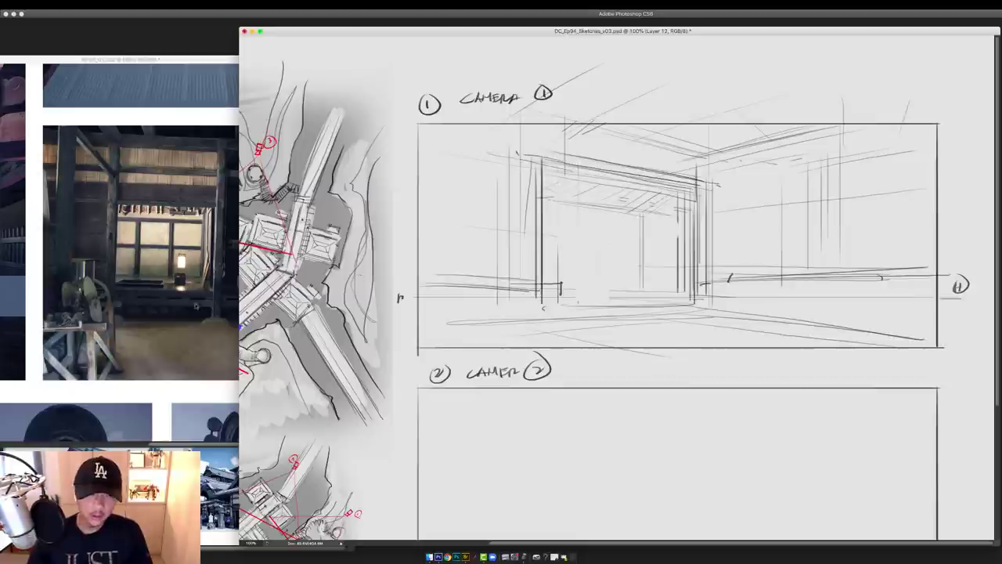
Frame the raised-floor hearth room photo in the first reference sheet and examine its posts and roof beams
mouse_move(196, 305)
mouse_down()
mouse_move(258, 197)
mouse_move(295, 187)
mouse_up()
drag(162, 333, 318, 197)
drag(156, 188, 240, 179)
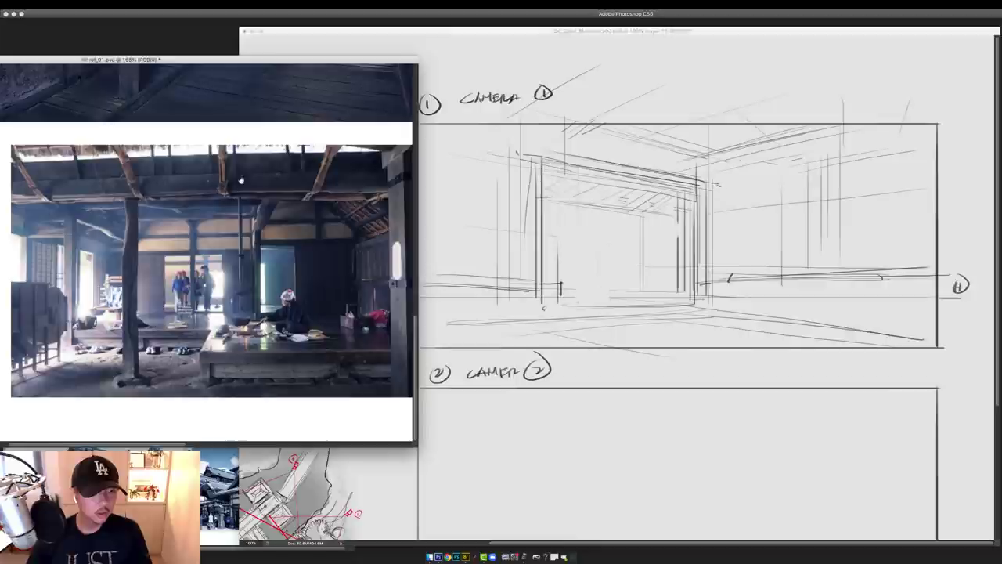
drag(255, 266, 303, 264)
Enlarge the second reference sheet and frame its covered timber walkway photo beside the sketch to study the columns
click(161, 474)
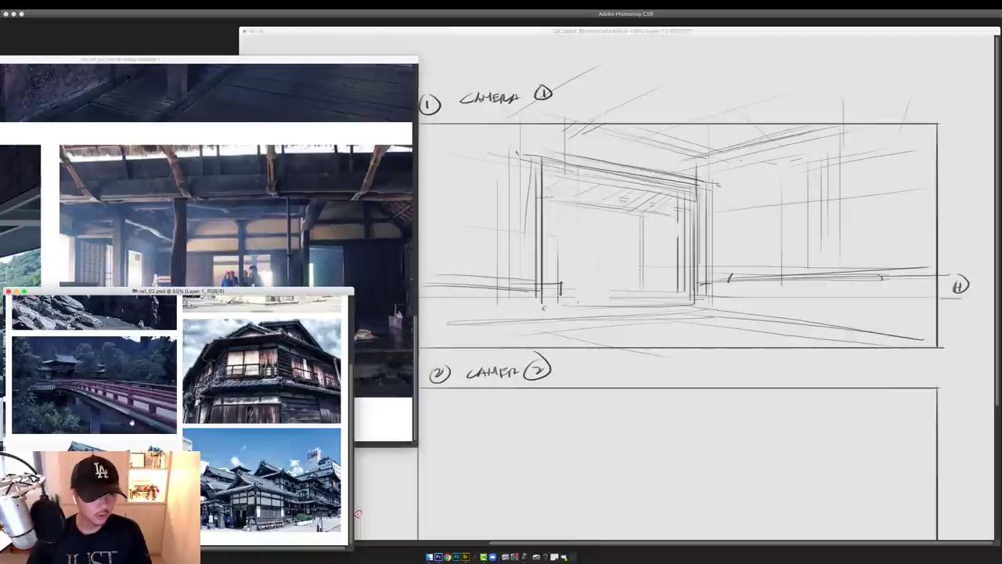
drag(24, 377, 161, 374)
key(super+plus)
key(super+plus)
drag(130, 431, 294, 313)
click(670, 204)
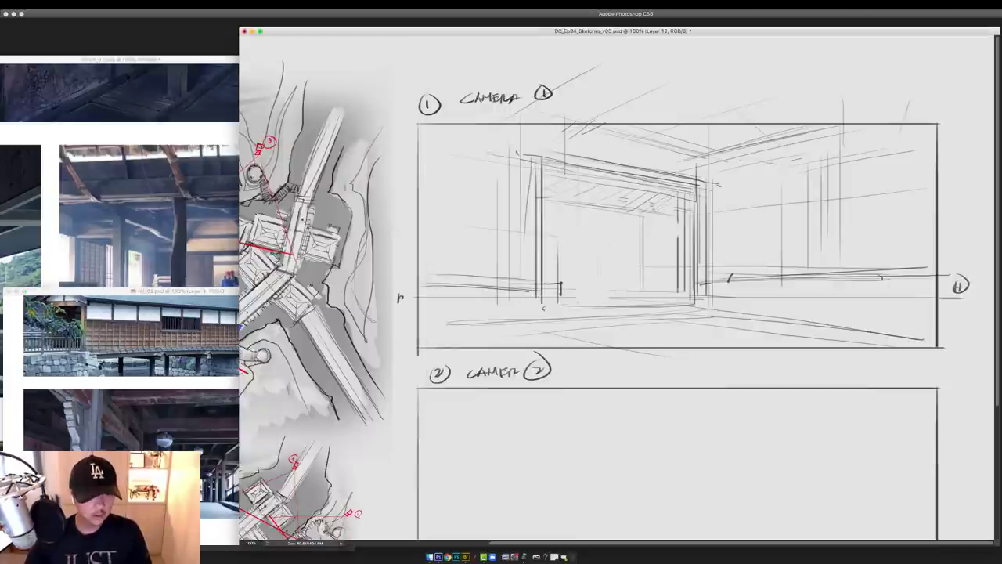
Sketch short slanted ceiling joists in a row under the doorway's header beam, continuing past its right post
drag(651, 208, 683, 200)
drag(664, 212, 717, 207)
drag(689, 220, 748, 210)
drag(722, 224, 758, 214)
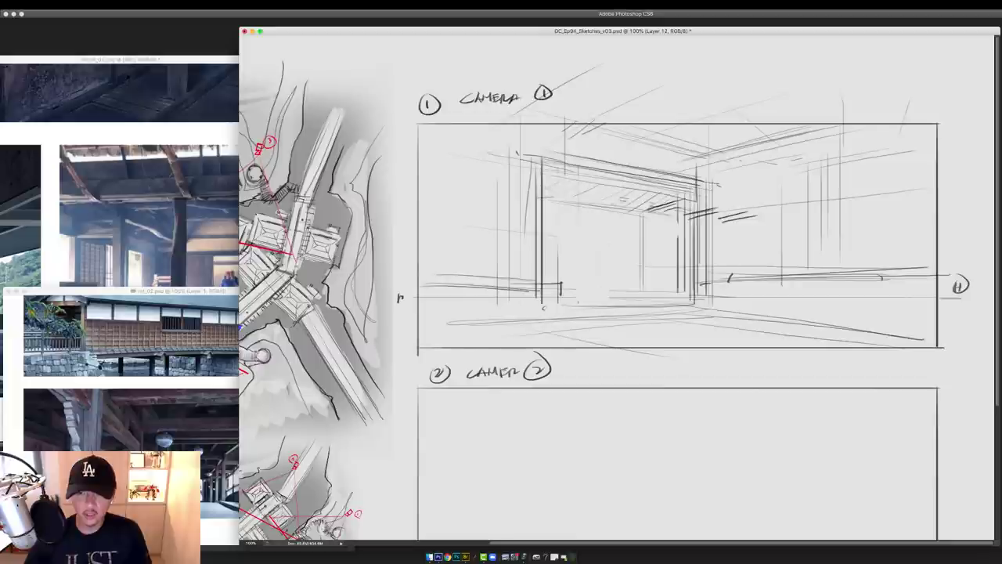
drag(606, 207, 642, 188)
drag(559, 194, 590, 181)
drag(558, 201, 578, 193)
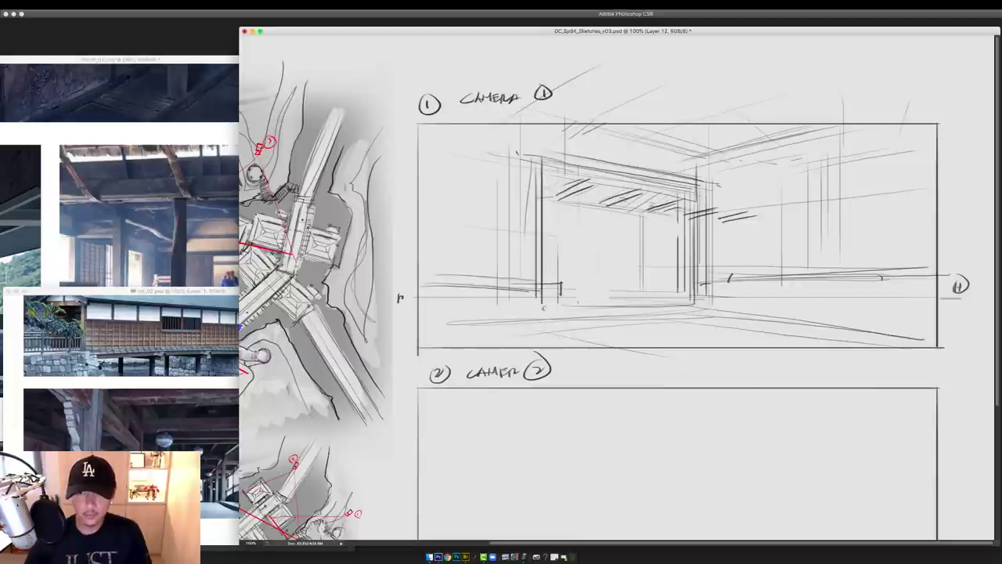
Extend the header beam beyond the doorway's right post and end it on a new double-line post
mouse_move(654, 178)
mouse_down()
mouse_move(751, 196)
mouse_move(749, 307)
mouse_up()
drag(756, 191, 757, 295)
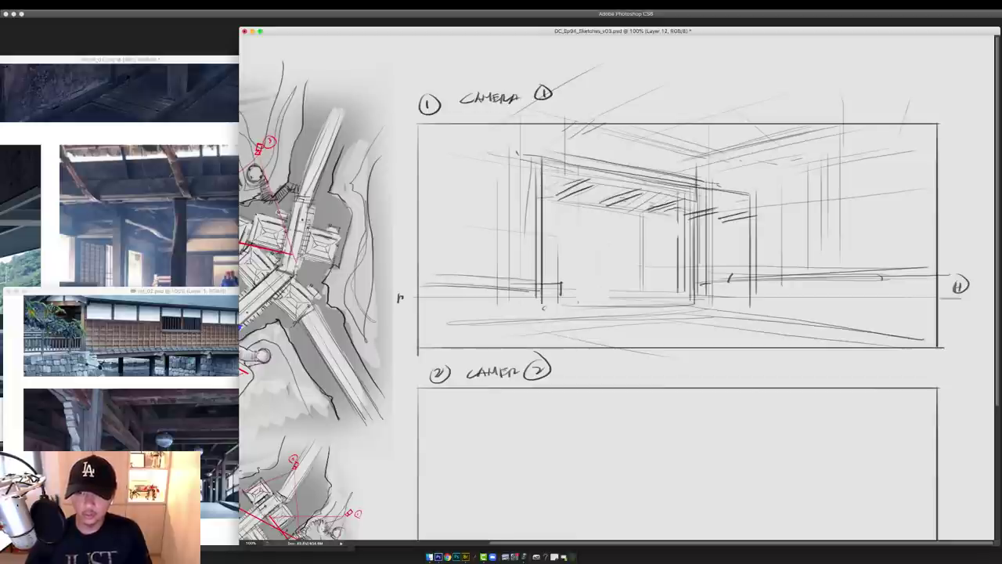
drag(654, 184, 752, 212)
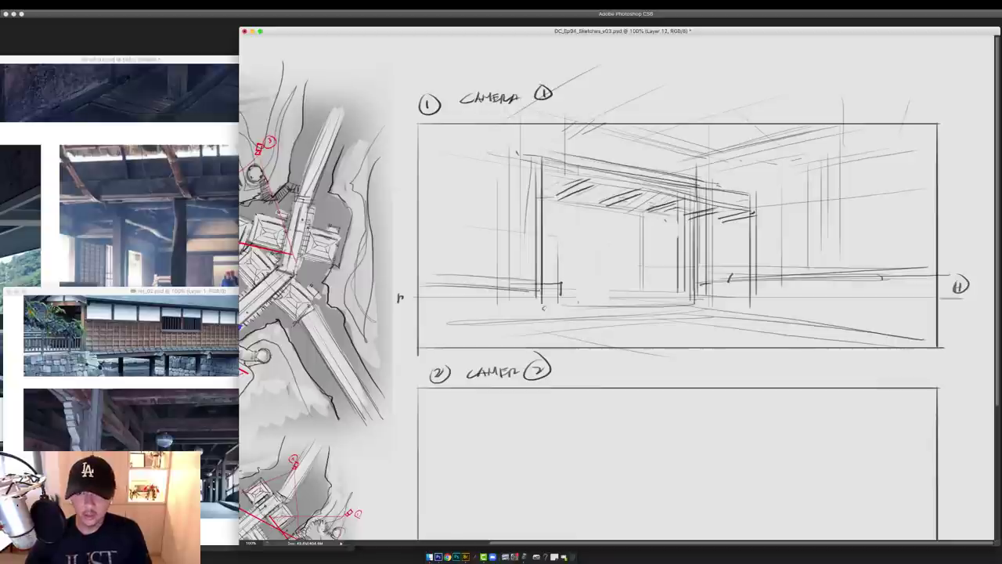
Draw vertical posts under the joists in the right part of the opening and just beyond its right post
drag(655, 217, 651, 291)
drag(697, 223, 697, 287)
drag(694, 251, 694, 279)
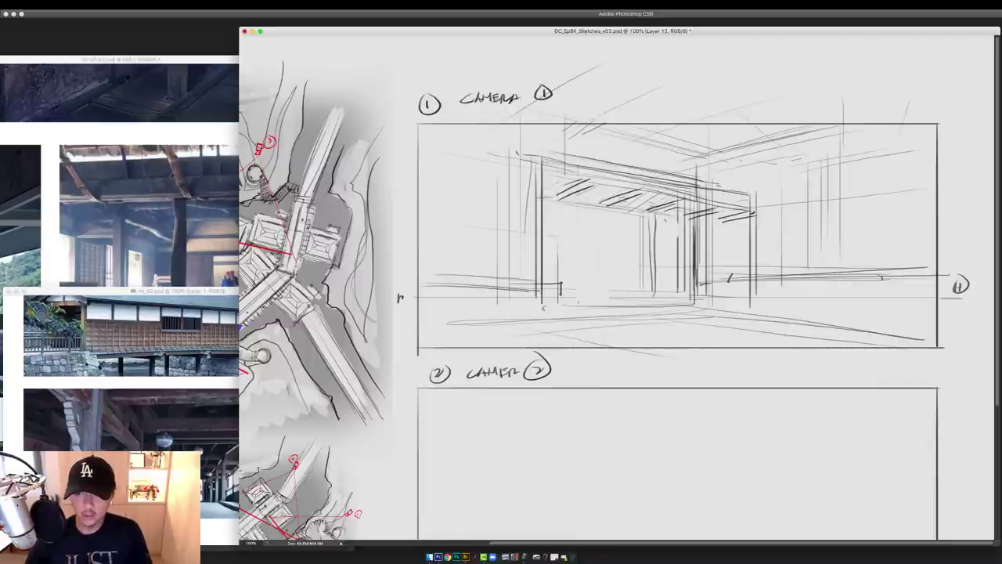
drag(725, 224, 728, 295)
drag(728, 222, 730, 289)
drag(776, 213, 775, 289)
drag(775, 238, 775, 287)
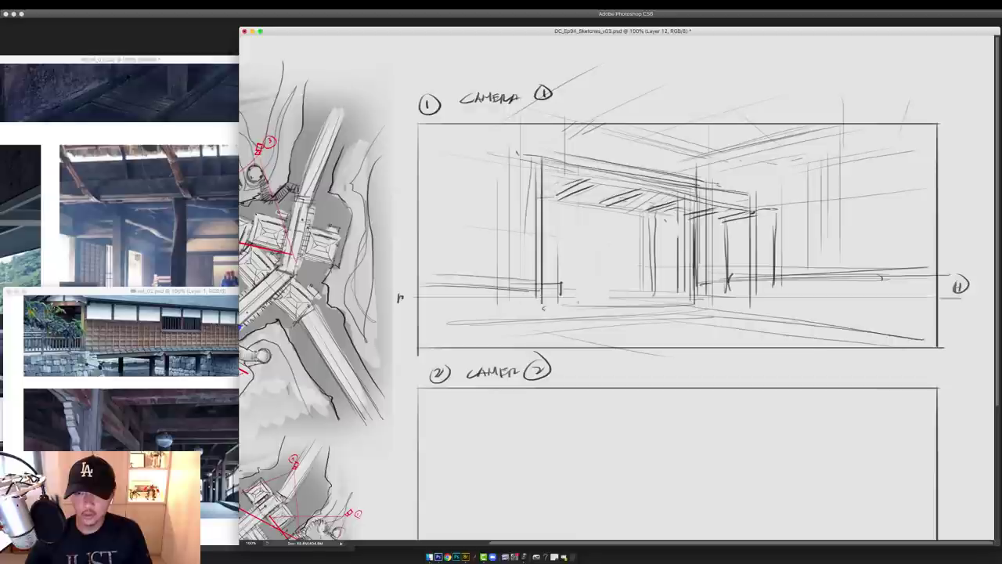
drag(743, 210, 742, 295)
drag(740, 220, 740, 293)
Draw a thick vertical post in the left half of the opening and reinforce the post near its centre
drag(602, 202, 607, 294)
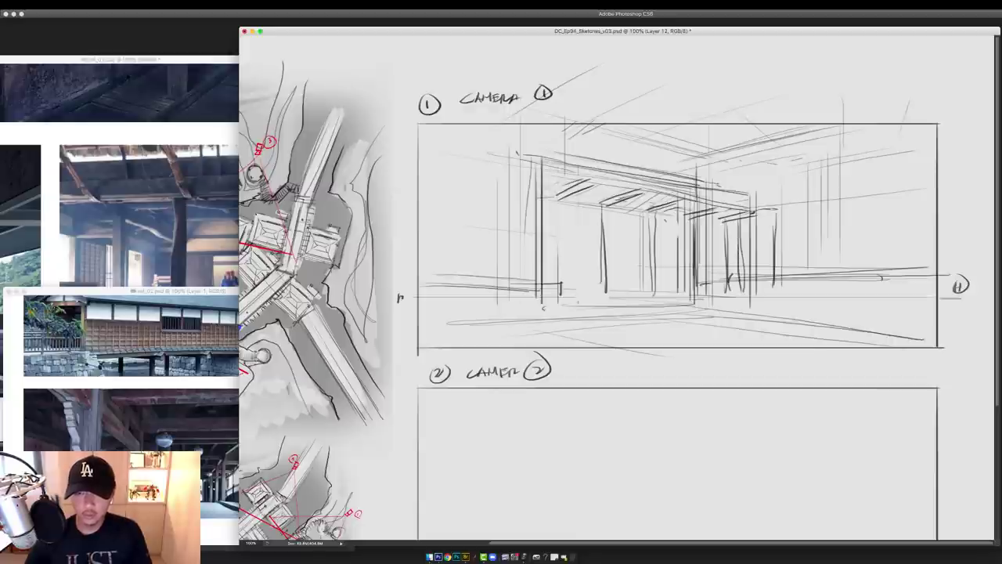
drag(658, 202, 651, 285)
drag(601, 179, 603, 284)
drag(595, 202, 596, 277)
drag(601, 282, 603, 294)
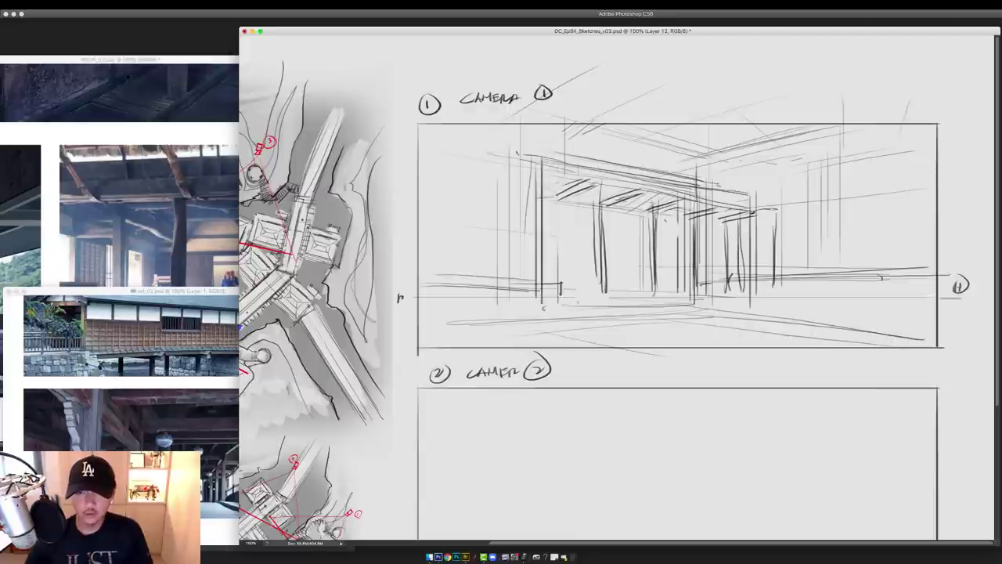
Darken the doorway's left post, extend the header over it, and add another post farther out on that side
drag(553, 205, 575, 198)
mouse_move(544, 202)
mouse_down()
mouse_move(564, 193)
mouse_move(546, 258)
mouse_up()
drag(548, 208, 550, 296)
mouse_move(559, 174)
mouse_down()
mouse_move(757, 208)
mouse_move(510, 159)
mouse_up()
mouse_move(504, 156)
mouse_down()
mouse_move(501, 271)
mouse_move(492, 246)
mouse_up()
drag(506, 147, 755, 186)
drag(484, 128, 762, 195)
key(alt+super+z)
key(alt+super+z)
Draw long ceiling beams above the doorway header, receding from the frame's upper left to beyond the right-hand posts
drag(495, 125, 777, 198)
drag(534, 132, 802, 205)
drag(510, 115, 828, 202)
drag(693, 225, 692, 252)
Sketch a lower lintel line beneath the slanted joists across the opening, using the covered walkway photo for reference
click(178, 291)
click(219, 389)
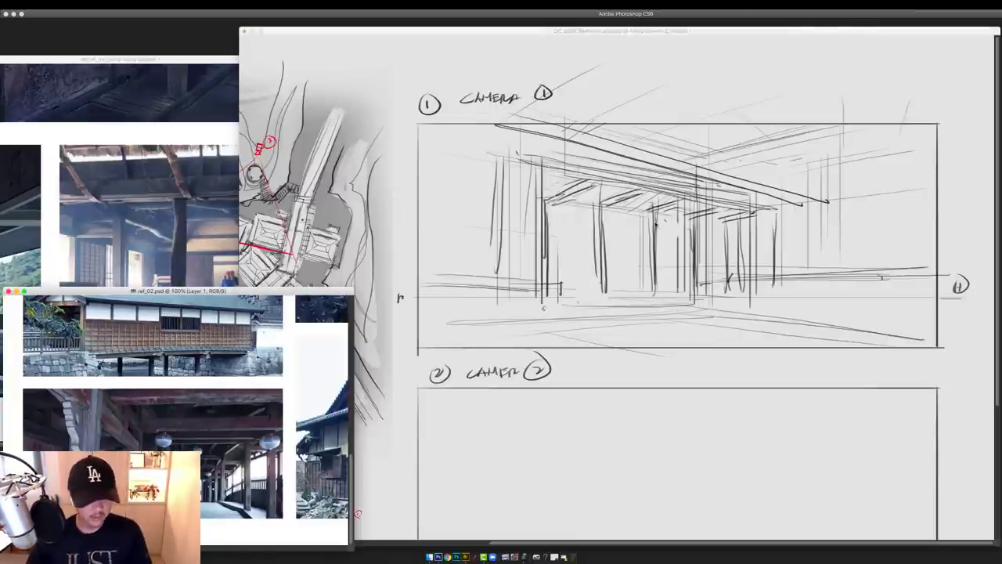
click(657, 224)
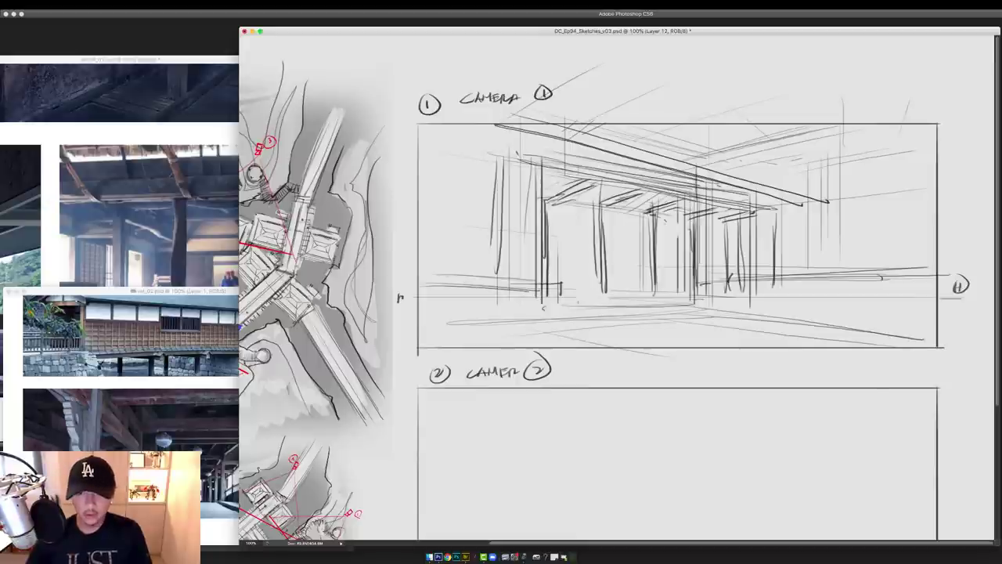
drag(546, 202, 587, 210)
drag(593, 211, 732, 233)
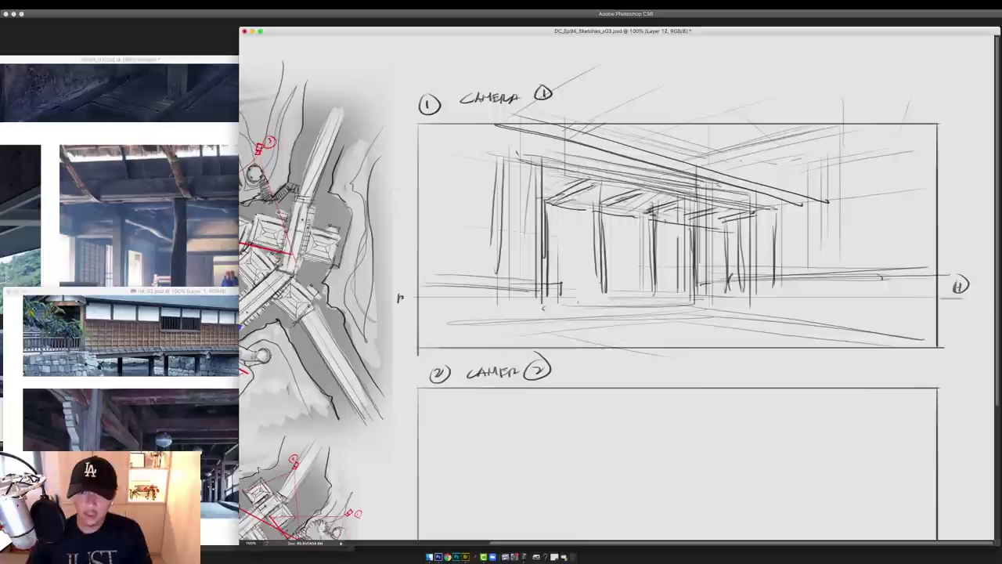
Thicken the overhead beam with parallel underside lines and add a tall post under its right end
drag(590, 176, 637, 185)
drag(603, 162, 728, 199)
mouse_move(639, 166)
mouse_down()
mouse_move(775, 206)
mouse_move(813, 204)
mouse_up()
mouse_move(791, 191)
mouse_down()
mouse_move(782, 197)
mouse_move(824, 189)
mouse_move(823, 311)
mouse_move(809, 303)
mouse_up()
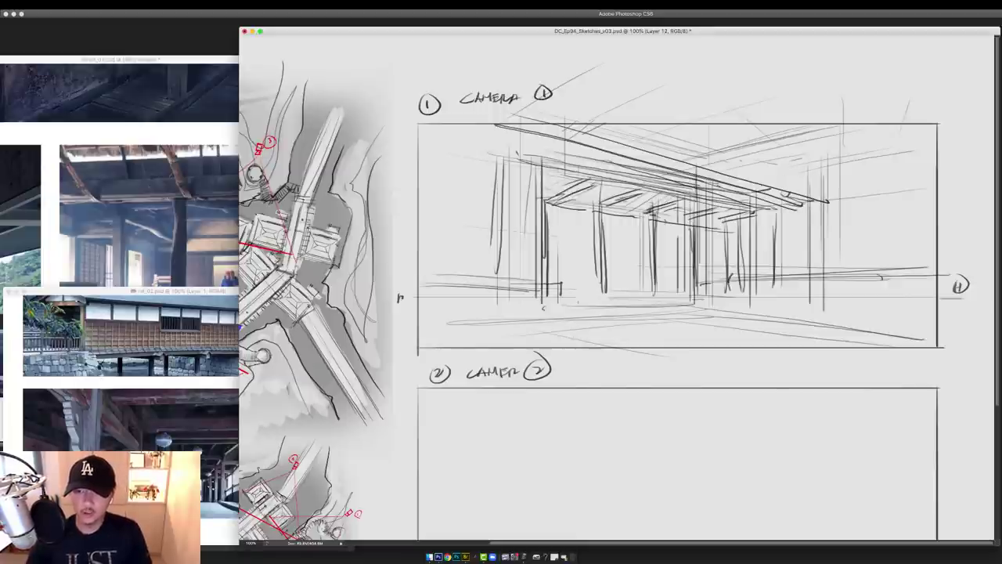
Sketch another long receding ceiling beam above and parallel to the overhead beams
drag(612, 120, 781, 170)
drag(597, 115, 832, 184)
drag(652, 129, 795, 172)
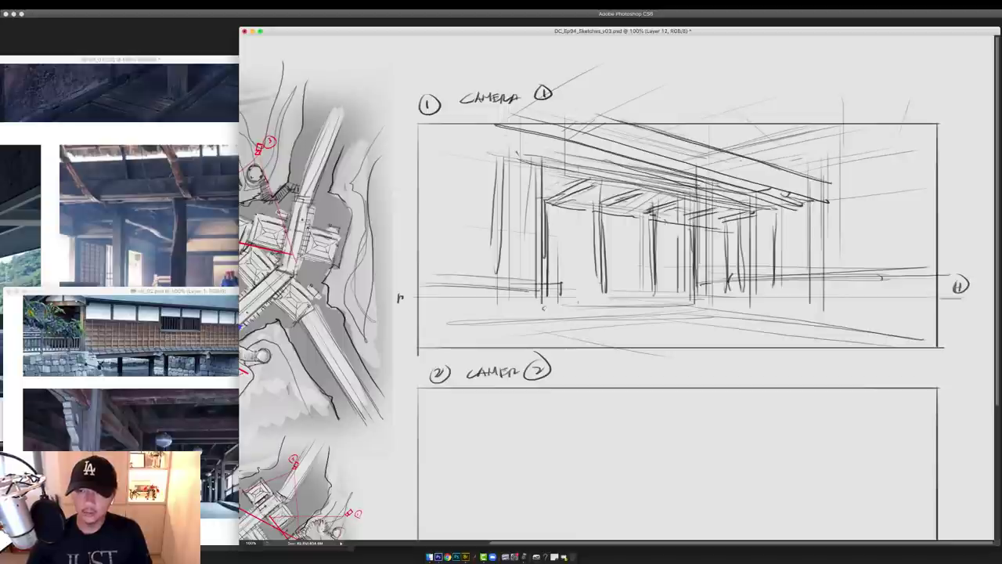
Run the outer left post down to the floor and draw the receding floor edge across to the right-hand post
mouse_move(508, 134)
mouse_down()
mouse_move(508, 320)
mouse_move(761, 316)
mouse_up()
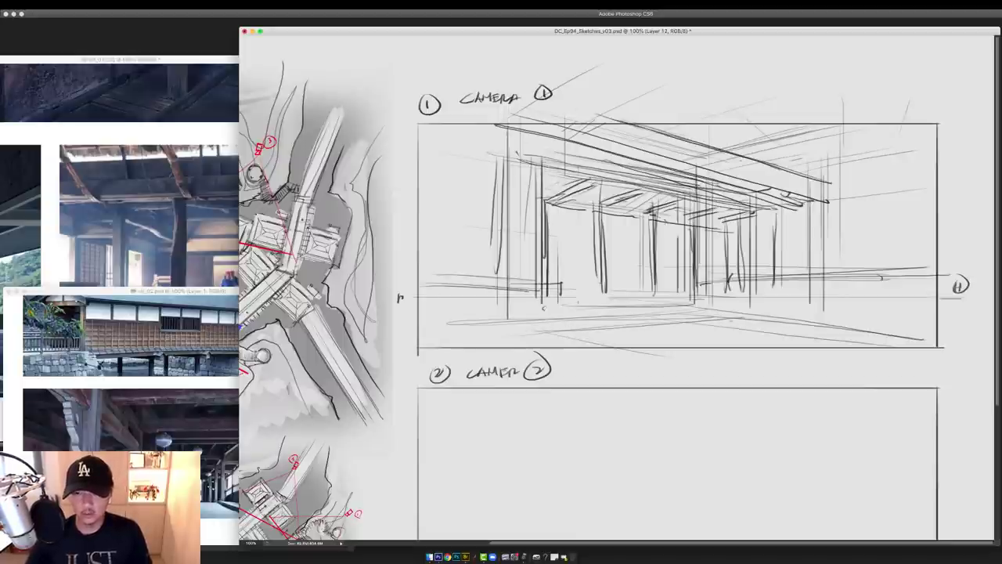
drag(566, 329, 816, 304)
drag(480, 334, 755, 307)
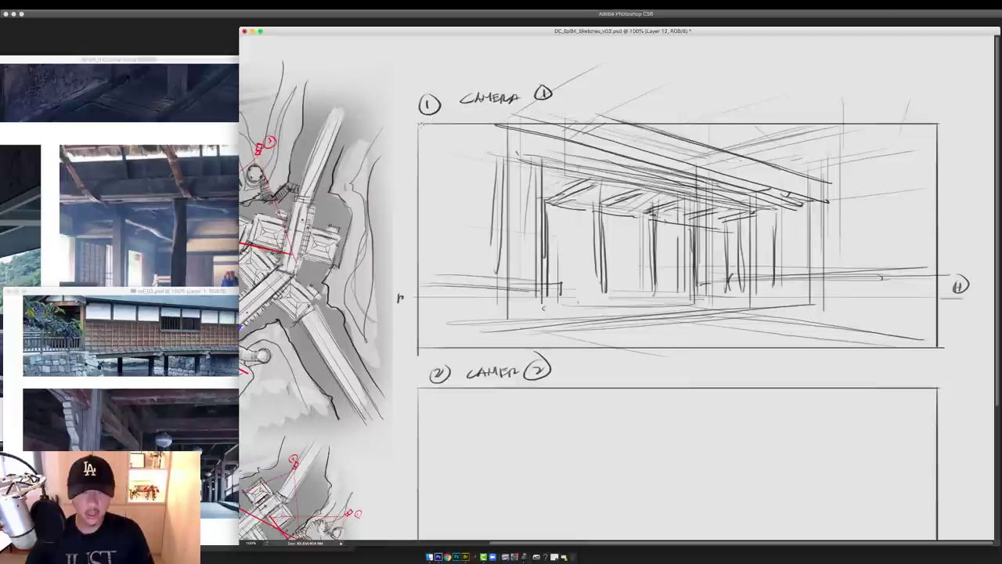
Select the Camera 1 drawing inside its frame, scale it down proportionally, and reposition it within the frame
drag(418, 123, 938, 347)
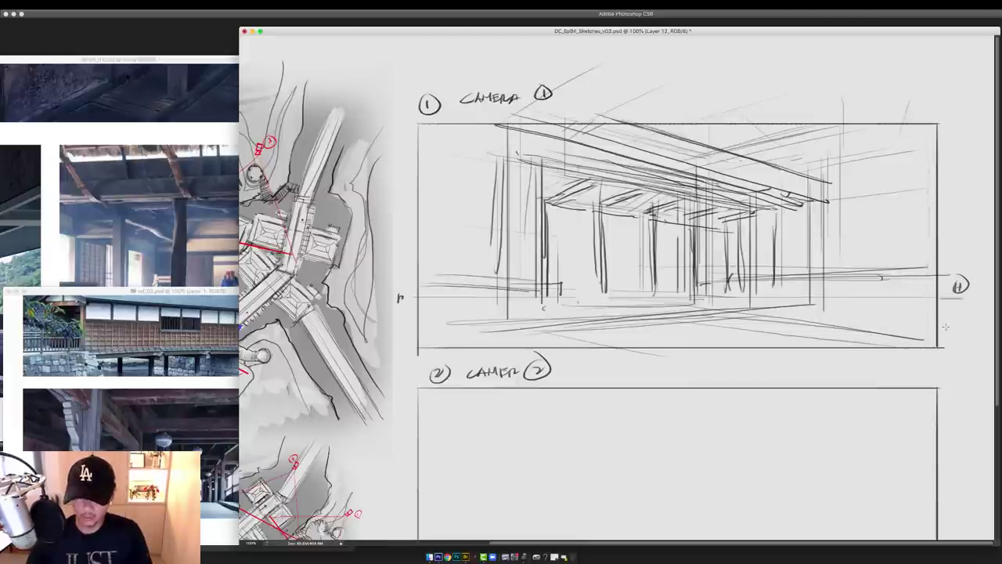
key(super+t)
drag(938, 124, 866, 155)
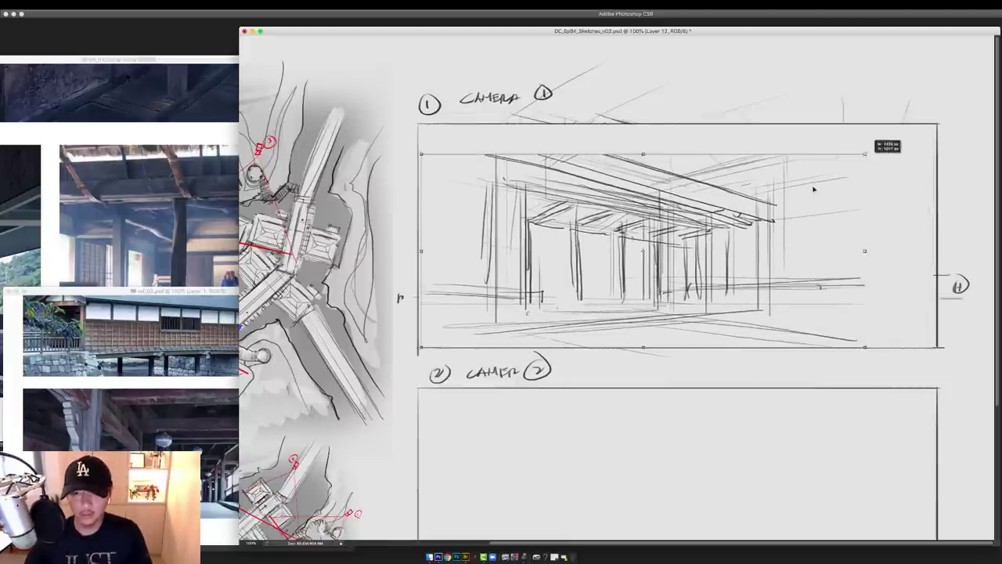
drag(763, 223, 755, 207)
drag(858, 139, 849, 144)
key(Return)
key(ctrl+d)
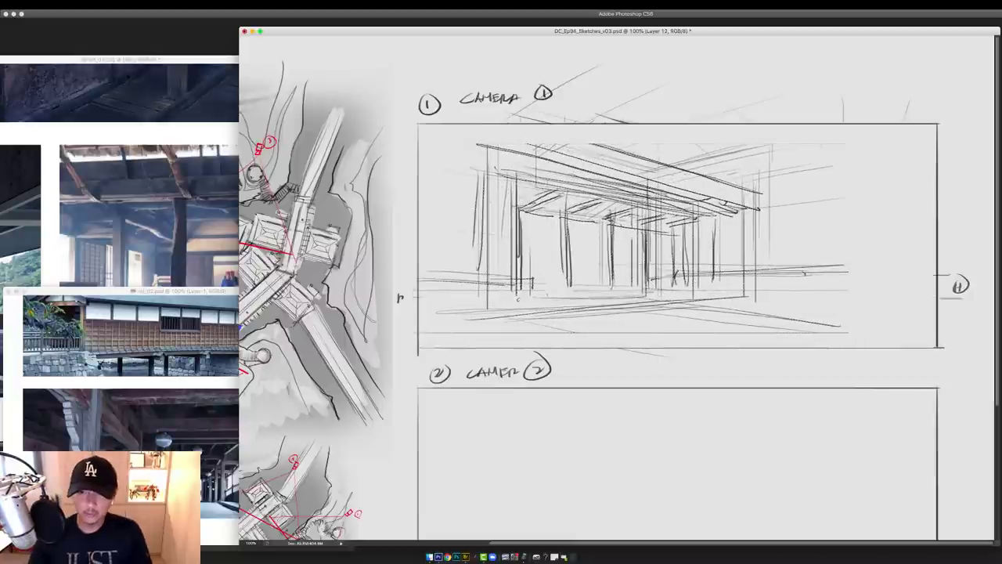
Darken the lower overhead beam and erase the heavy posts inside the doorway opening
drag(739, 208, 517, 151)
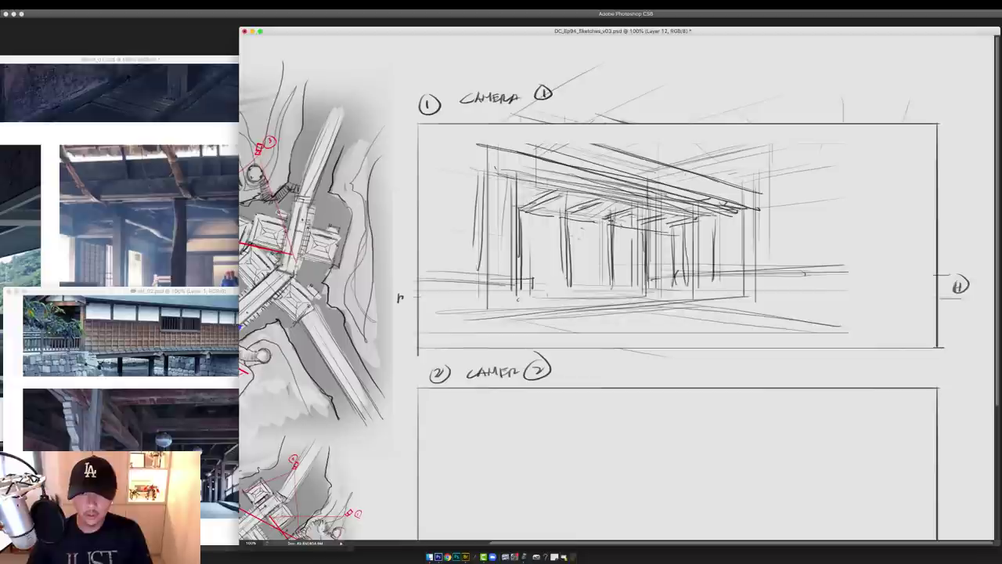
mouse_move(519, 226)
mouse_down()
mouse_move(583, 223)
mouse_move(567, 281)
mouse_up()
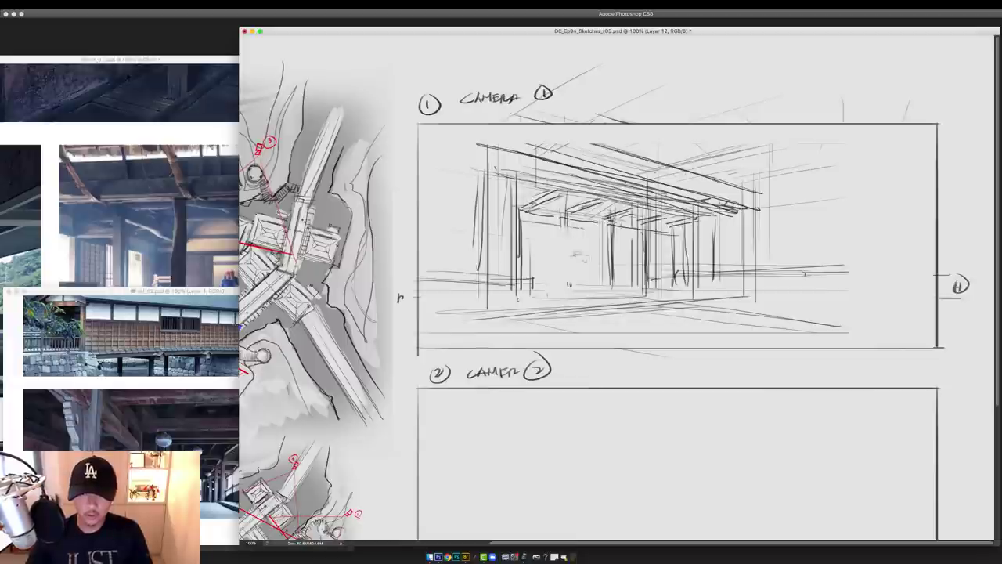
mouse_move(570, 226)
mouse_down()
mouse_move(618, 233)
mouse_move(624, 288)
mouse_up()
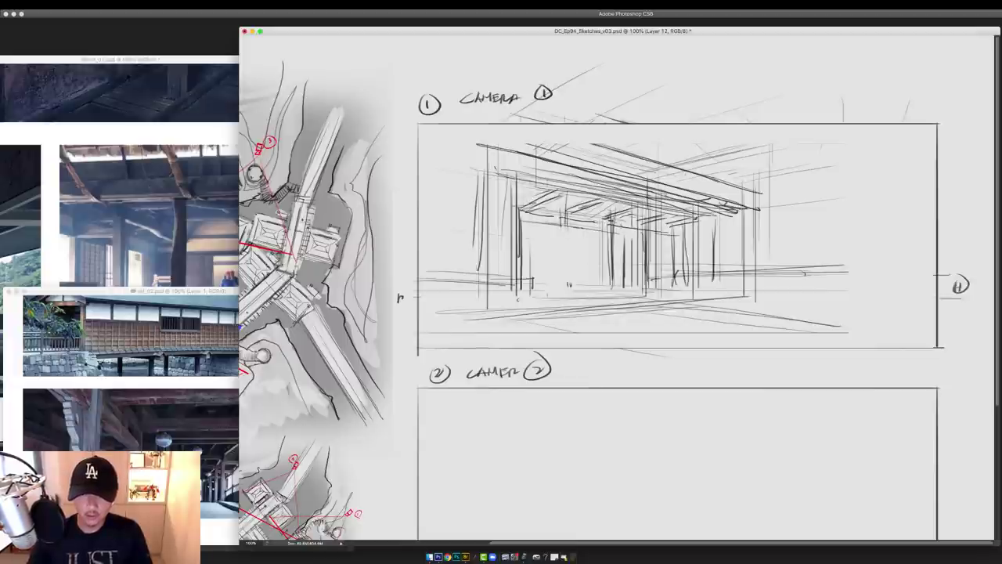
mouse_move(613, 243)
mouse_down()
mouse_move(611, 277)
mouse_move(611, 245)
mouse_move(645, 288)
mouse_up()
Reinforce the posts and upper beam right of the doorway and add two short legs under the right-hand platform
mouse_move(680, 230)
mouse_down()
mouse_move(680, 285)
mouse_move(678, 257)
mouse_up()
drag(748, 194, 748, 282)
drag(588, 147, 786, 204)
mouse_move(758, 268)
mouse_down()
mouse_move(926, 267)
mouse_move(777, 304)
mouse_up()
drag(838, 272, 838, 306)
Draw a heavy foreground post at the beams' right end down to the floor, modelled on the hearth room photo
click(156, 211)
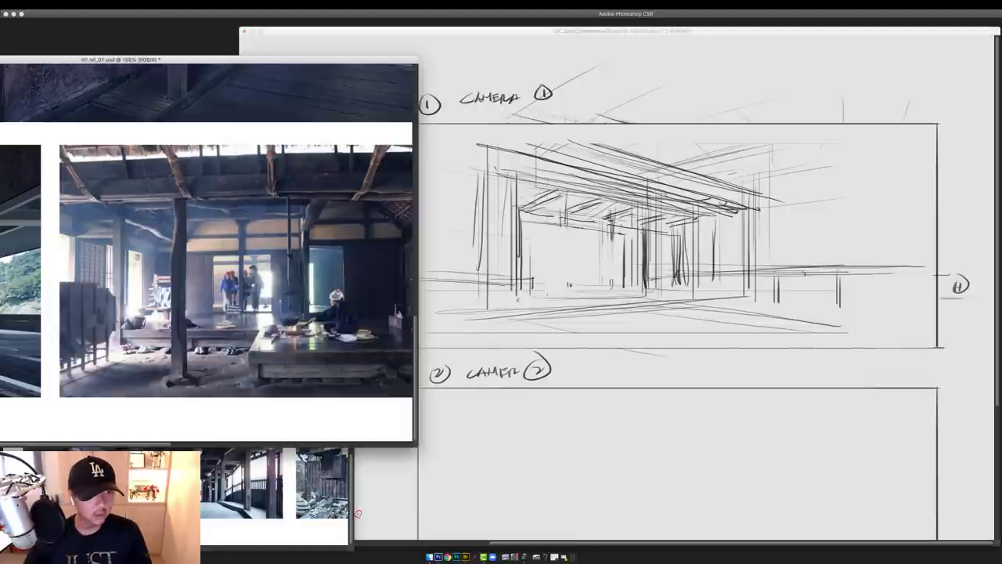
drag(187, 235, 141, 235)
click(792, 203)
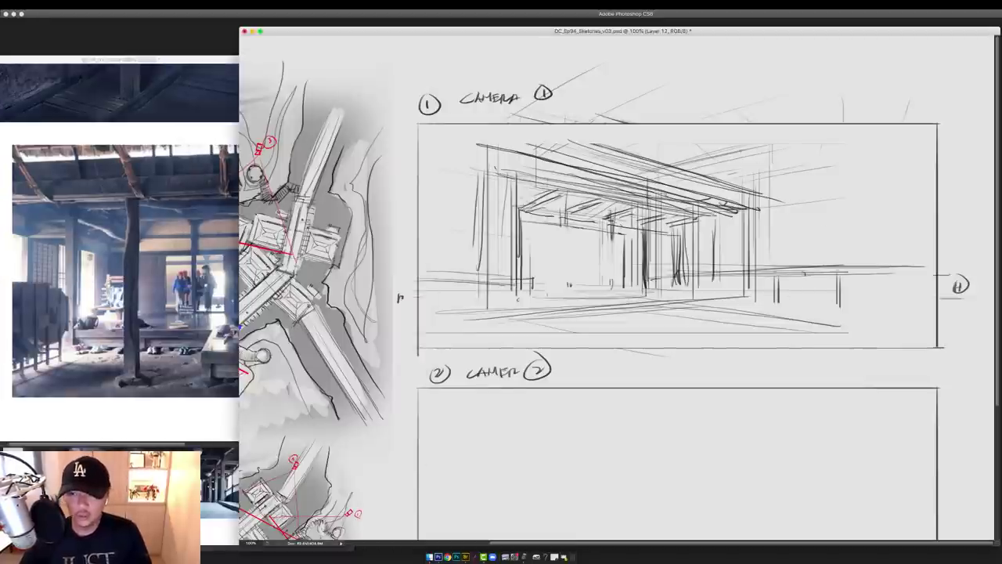
drag(742, 150, 745, 257)
key(e)
mouse_move(750, 163)
mouse_down()
mouse_move(748, 319)
mouse_move(758, 335)
mouse_up()
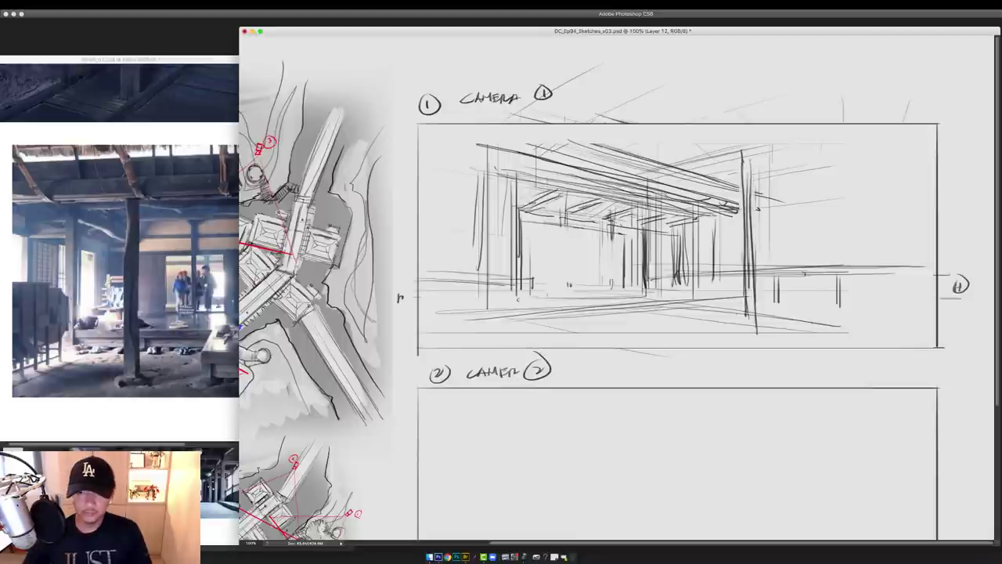
drag(745, 301, 578, 314)
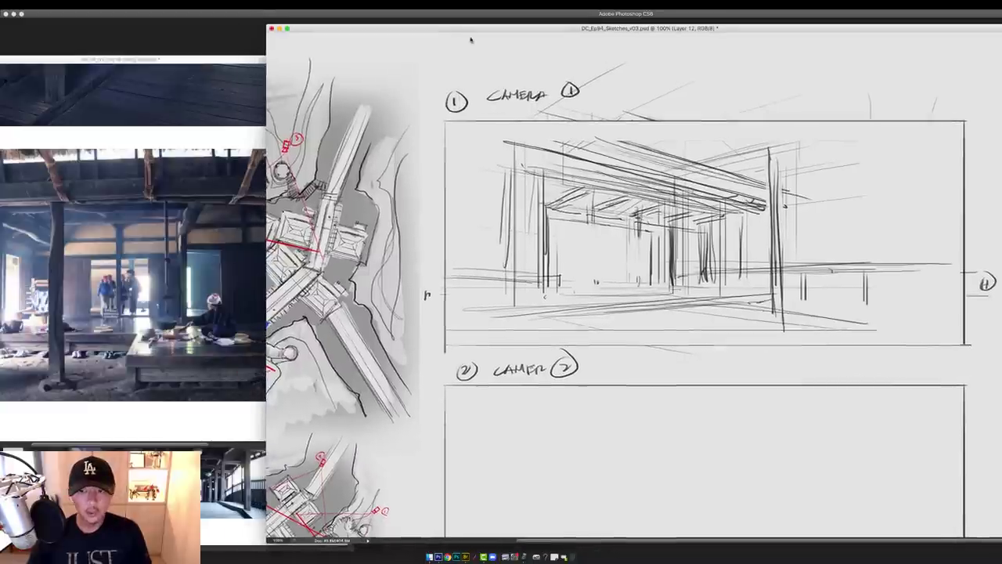
Uncover more of the hearth room photo and sketch horizontal platform edges to the right of the foreground post
drag(471, 39, 480, 39)
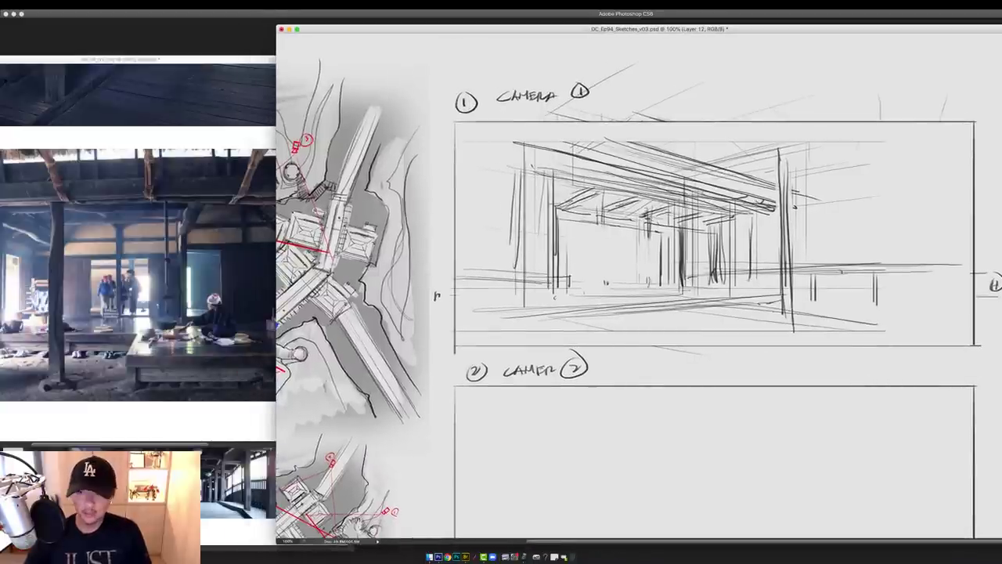
drag(717, 281, 840, 286)
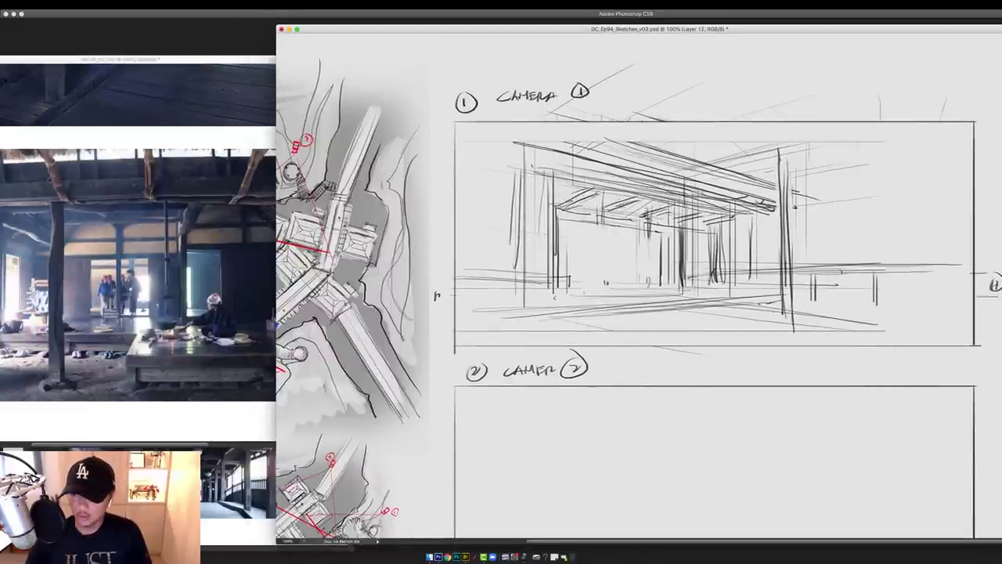
drag(909, 292, 983, 293)
drag(877, 288, 963, 287)
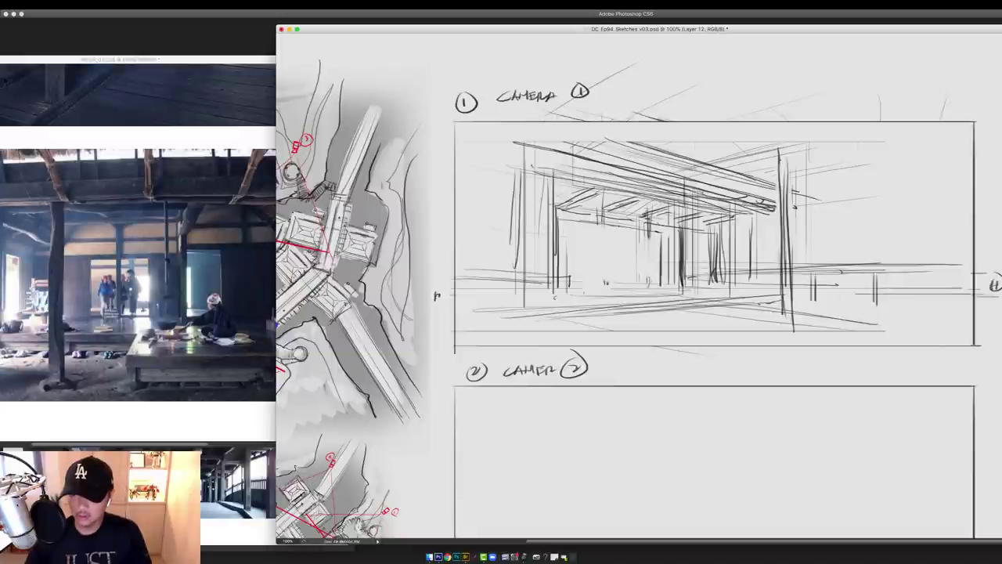
Draw the platform's receding side and front edges around the foreground post's base and extend the floor line leftward
drag(779, 306, 831, 296)
mouse_move(757, 306)
mouse_down()
mouse_move(895, 327)
mouse_move(840, 295)
mouse_move(898, 324)
mouse_up()
drag(829, 293, 851, 291)
drag(767, 284, 848, 286)
drag(783, 301, 853, 292)
drag(756, 305, 944, 325)
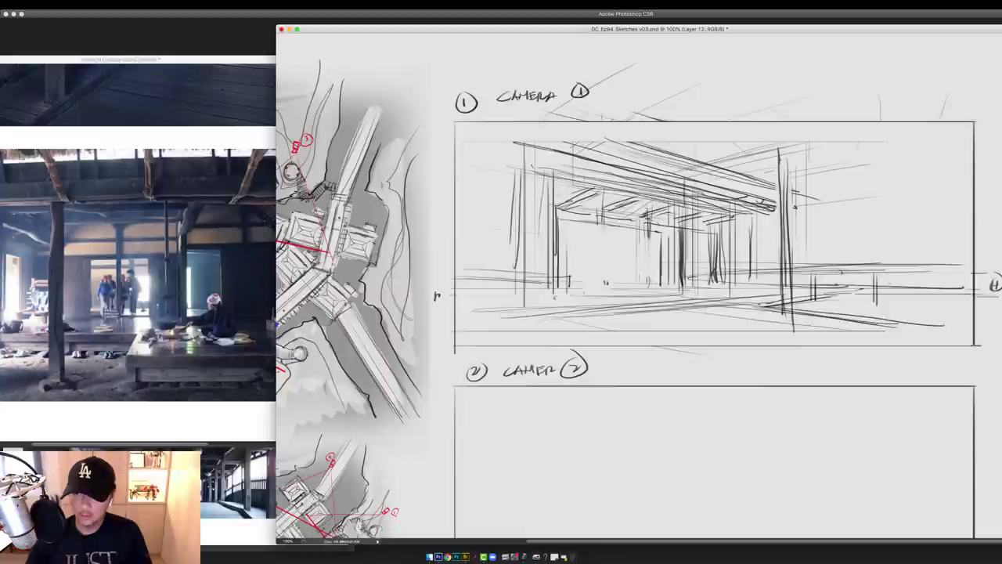
drag(848, 284, 963, 287)
drag(775, 314, 594, 330)
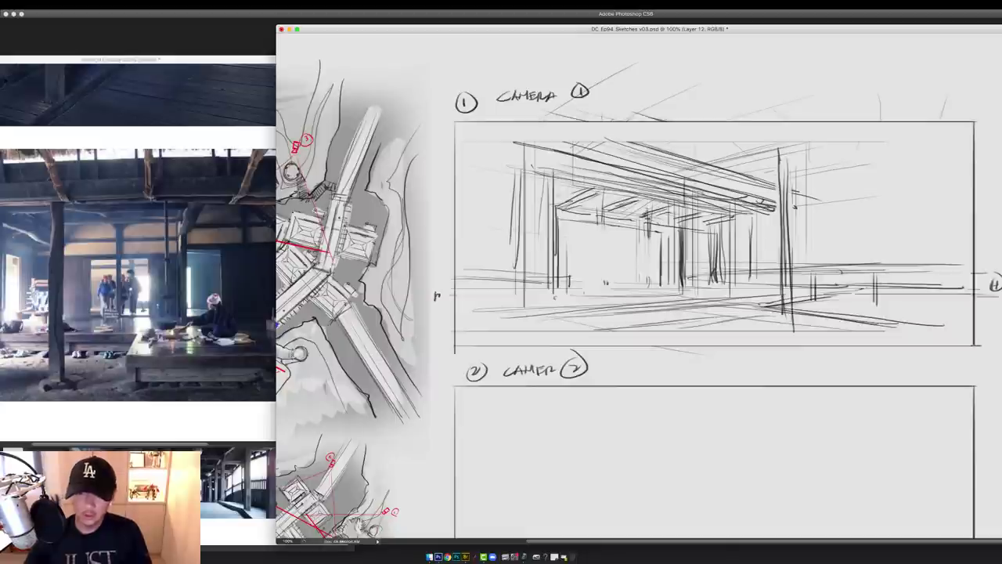
Outline and darken a low rectangular slab in perspective on the floor beside the foreground post
mouse_move(824, 292)
mouse_down()
mouse_move(758, 304)
mouse_move(862, 338)
mouse_move(746, 305)
mouse_up()
drag(720, 308, 845, 332)
mouse_move(812, 299)
mouse_down()
mouse_move(784, 306)
mouse_move(859, 313)
mouse_up()
mouse_move(783, 305)
mouse_down()
mouse_move(866, 299)
mouse_move(839, 310)
mouse_up()
drag(783, 305, 863, 301)
drag(781, 303, 860, 307)
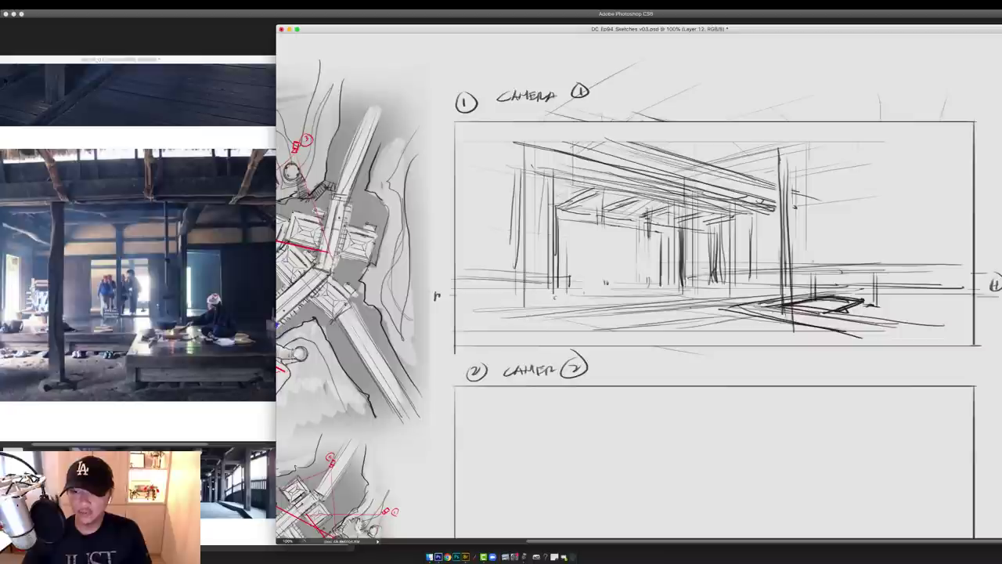
Draw a long hanging pot hook with a kettle over the hearth slab, just right of the foreground post
drag(814, 263, 815, 130)
drag(818, 268, 817, 155)
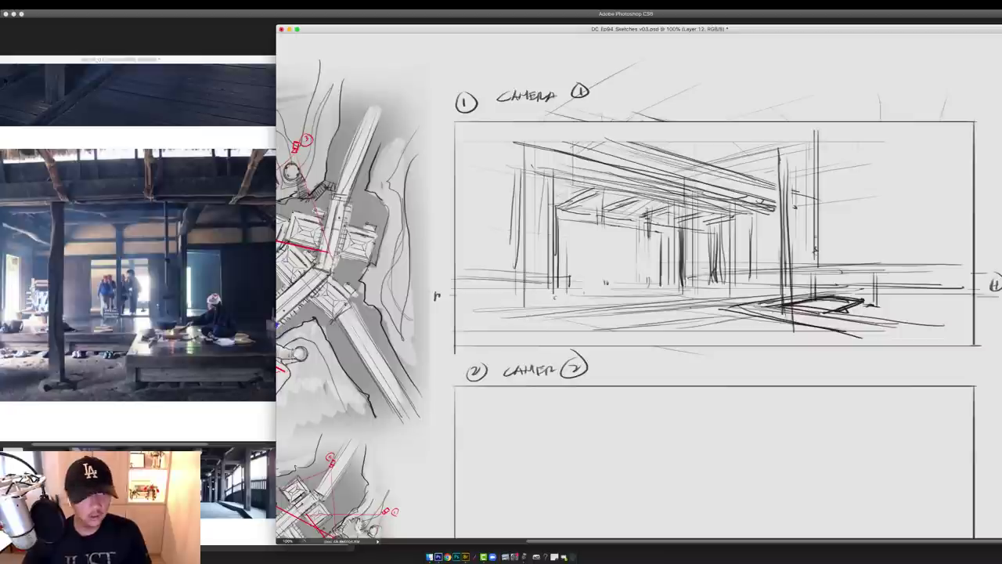
mouse_move(816, 237)
mouse_down()
mouse_move(835, 271)
mouse_move(780, 300)
mouse_move(718, 309)
mouse_move(876, 330)
mouse_up()
mouse_move(819, 283)
mouse_down()
mouse_move(686, 282)
mouse_move(756, 284)
mouse_move(701, 302)
mouse_up()
drag(685, 230, 685, 273)
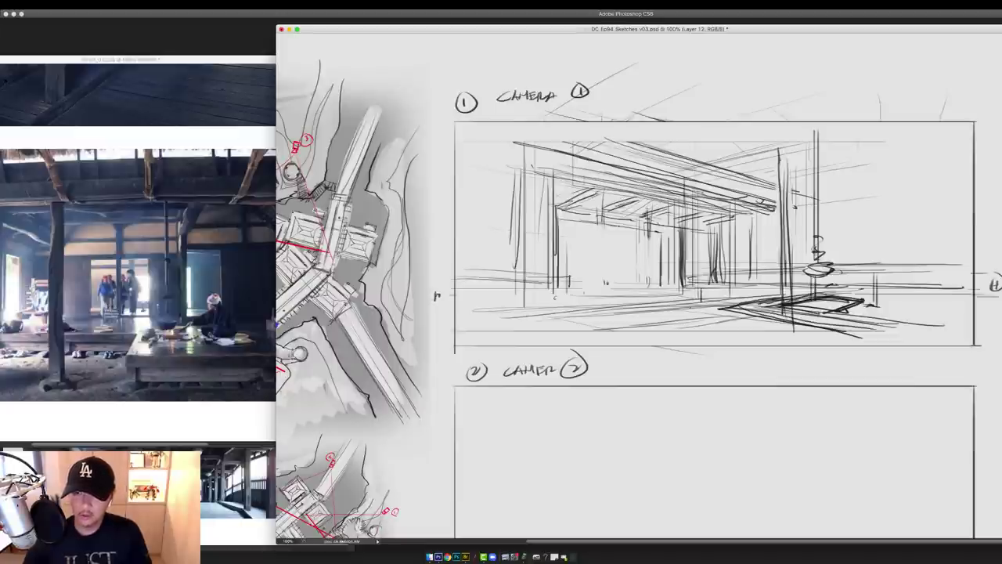
drag(736, 206, 736, 288)
drag(736, 206, 737, 269)
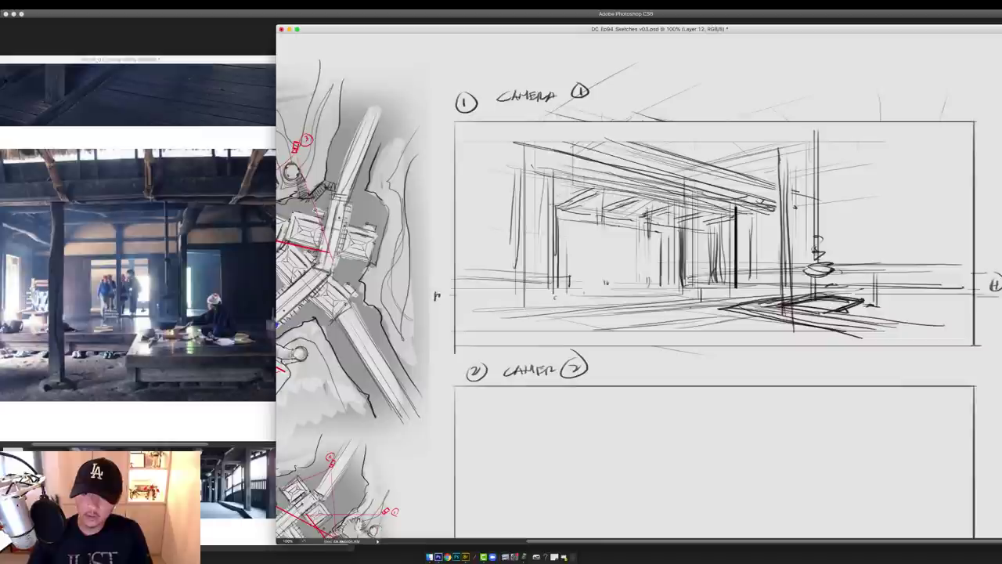
drag(756, 206, 757, 281)
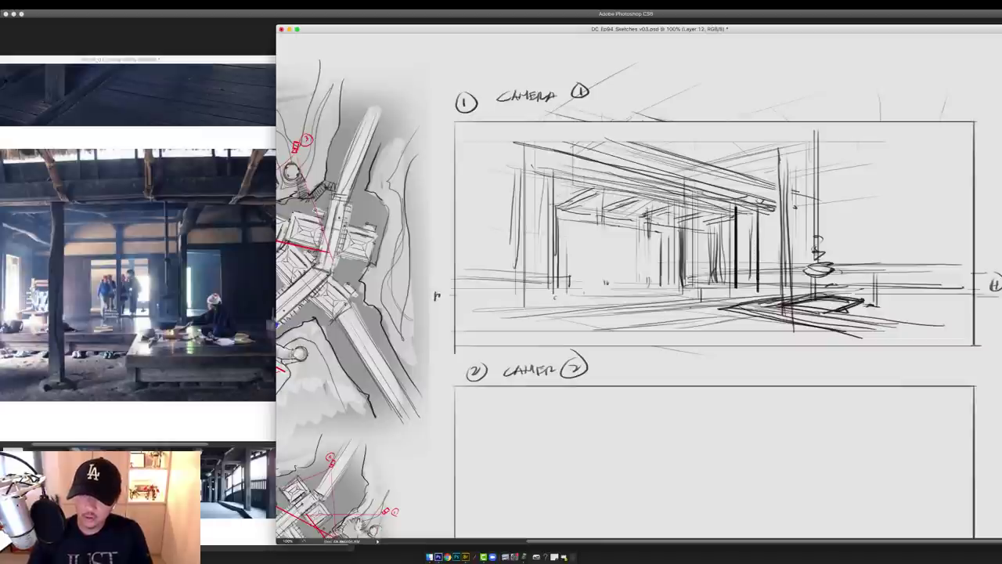
key(super+z)
key(super+z)
key(super+z)
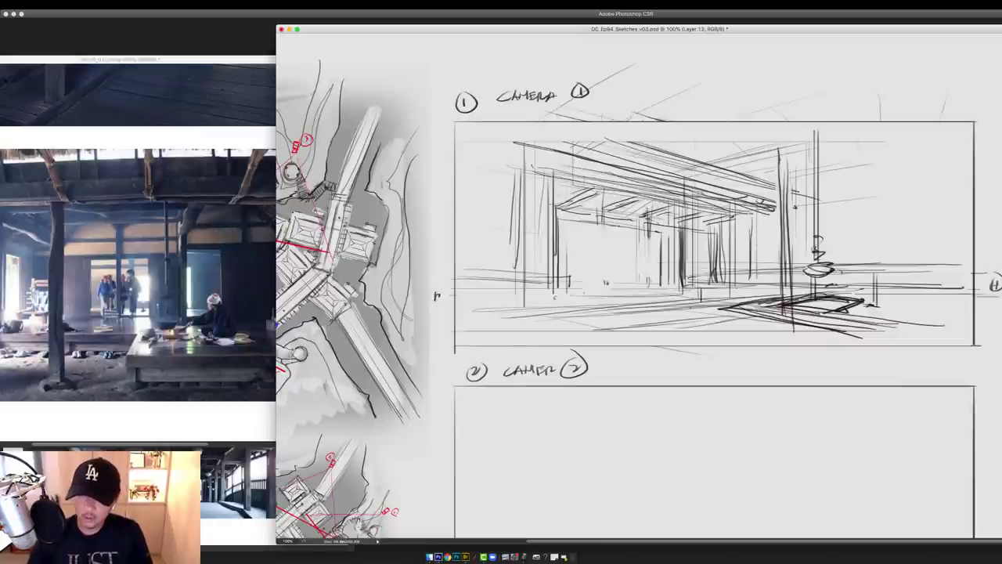
Darken the long overhead beam and draw a heavy post at each end of it, using an enlarged view of the hearth room photo
drag(758, 205, 758, 293)
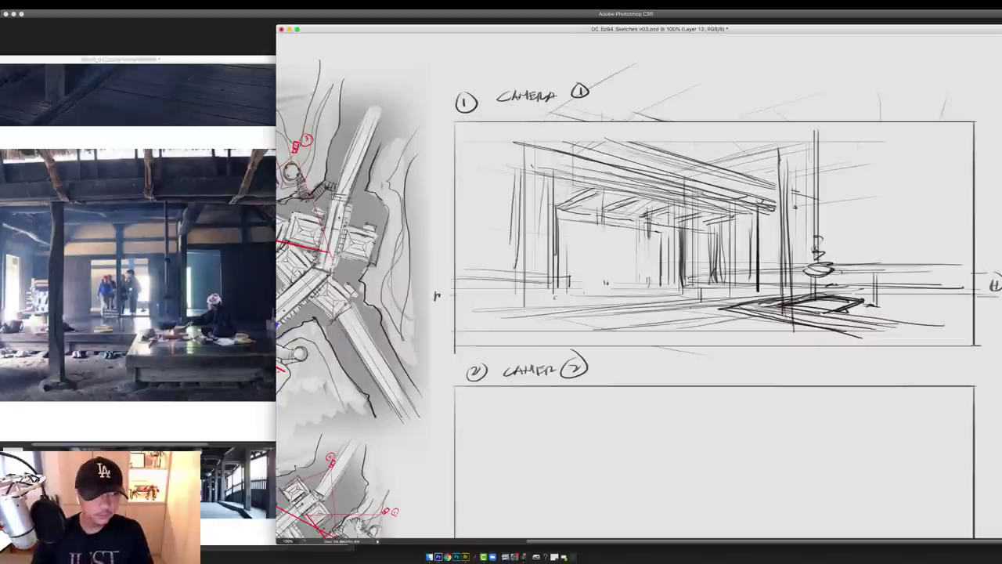
click(156, 235)
drag(157, 235, 286, 245)
key(super+plus)
drag(227, 305, 238, 232)
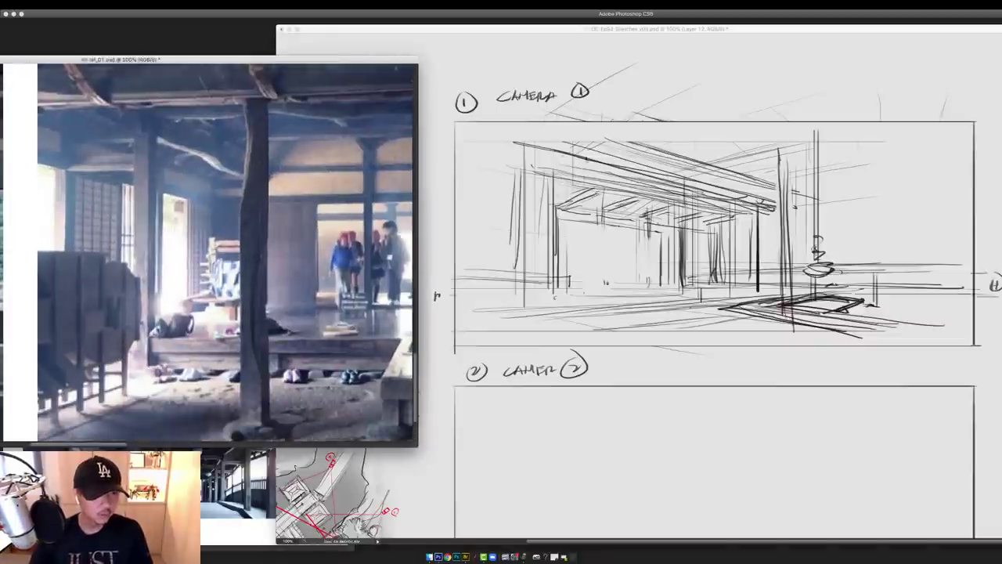
key(ctrl+Tab)
drag(540, 146, 758, 207)
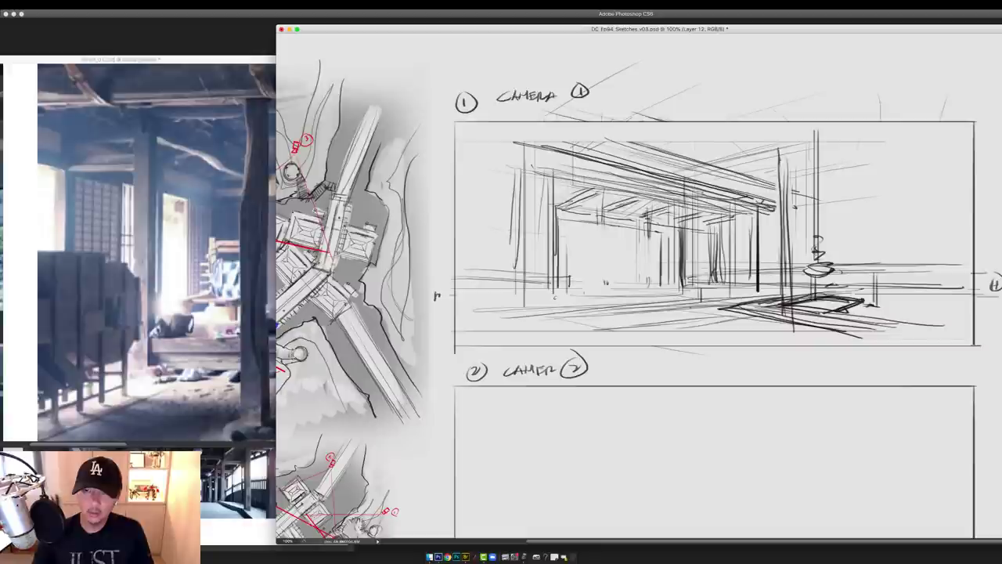
drag(582, 157, 766, 203)
mouse_move(715, 187)
mouse_down()
mouse_move(511, 143)
mouse_move(523, 185)
mouse_move(523, 312)
mouse_up()
drag(553, 176, 554, 297)
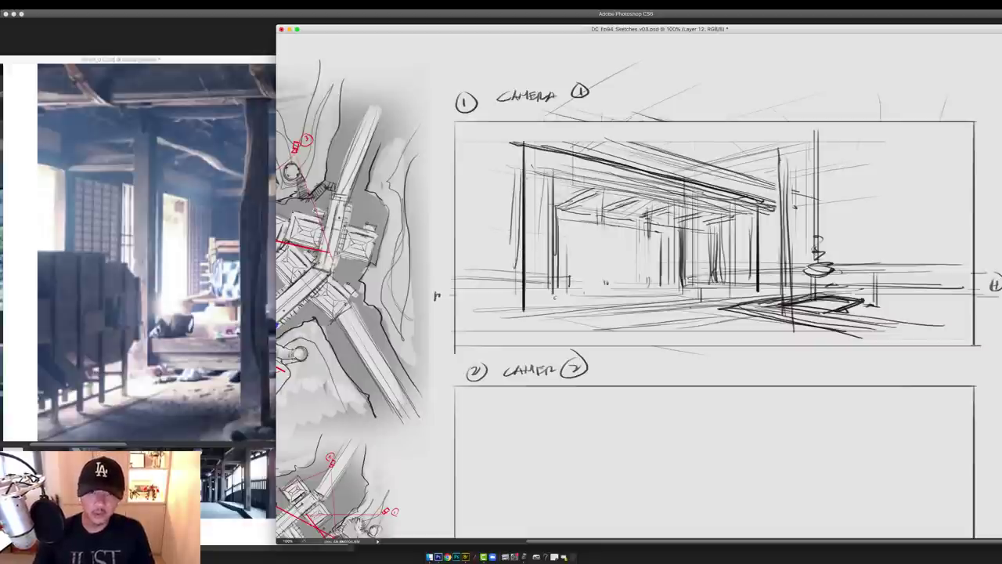
Fill the narrow wall bays beside the heavy left and right posts with lattice grids like the photo's shoji screens
mouse_move(526, 179)
mouse_down()
mouse_move(553, 185)
mouse_move(549, 199)
mouse_up()
mouse_move(527, 198)
mouse_down()
mouse_move(550, 204)
mouse_move(551, 275)
mouse_up()
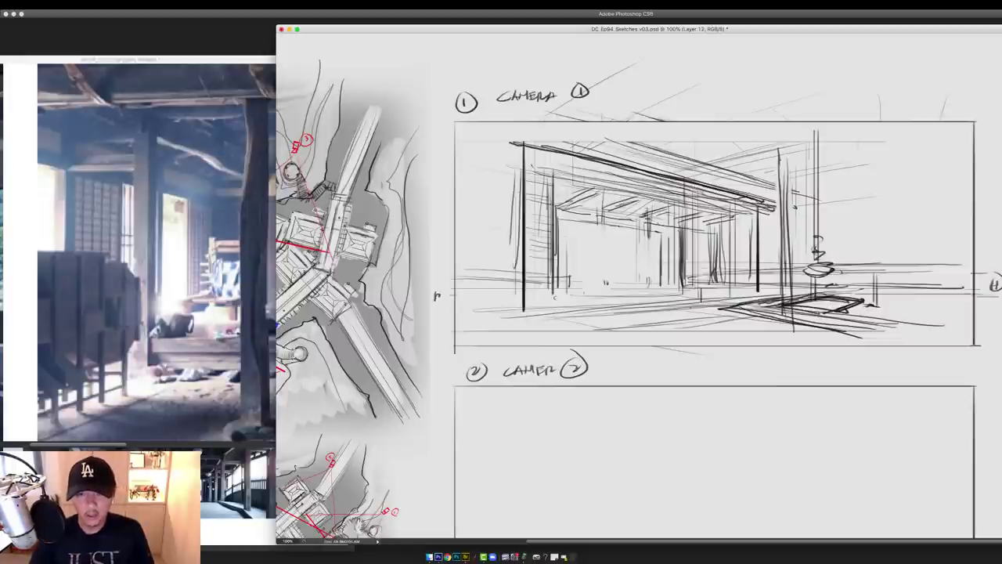
drag(548, 210, 548, 266)
drag(534, 179, 531, 279)
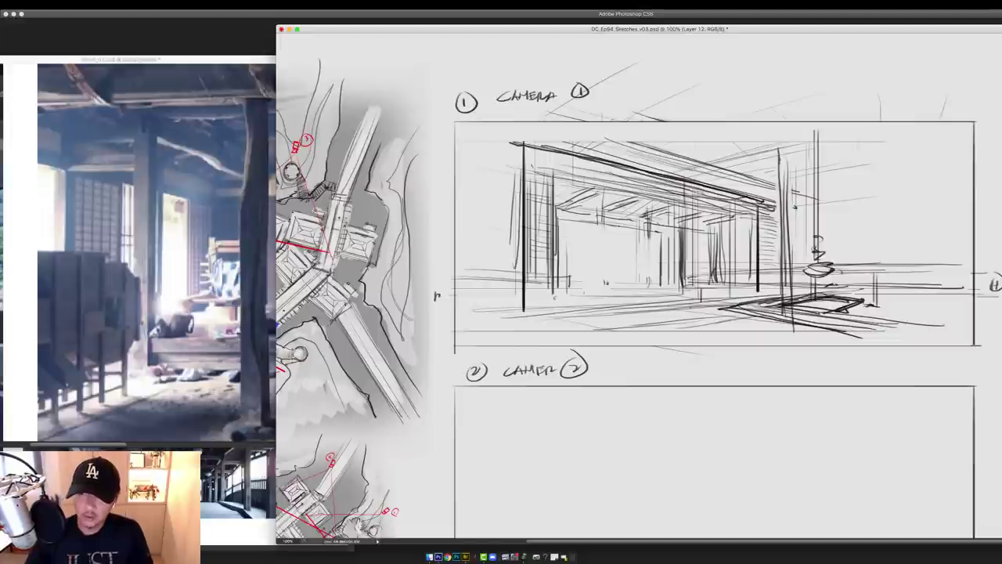
drag(765, 213, 765, 270)
drag(775, 216, 776, 276)
drag(770, 227, 771, 280)
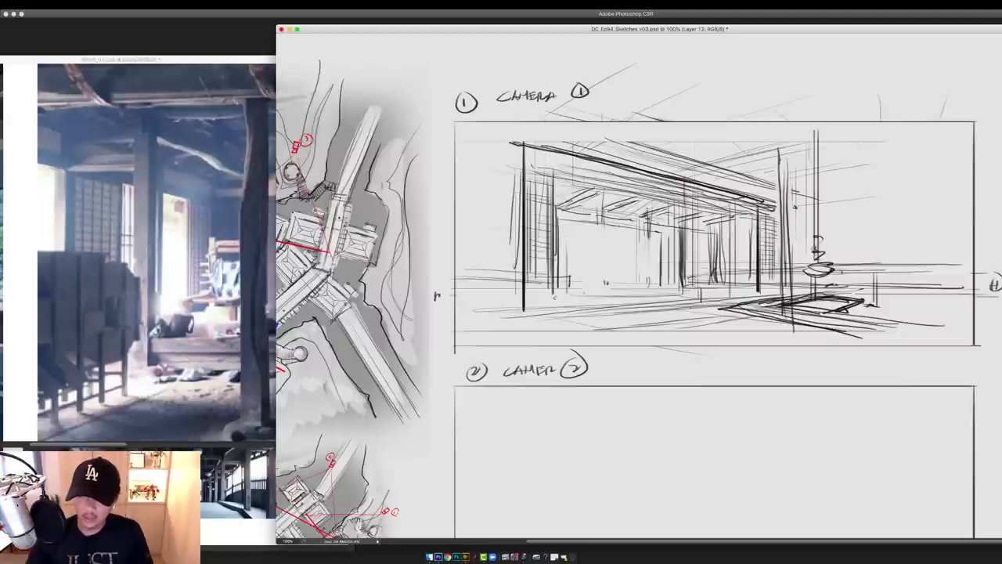
Thicken the right post and its foot, and add two tall foreground post lines near the frame's left edge
drag(750, 208, 751, 287)
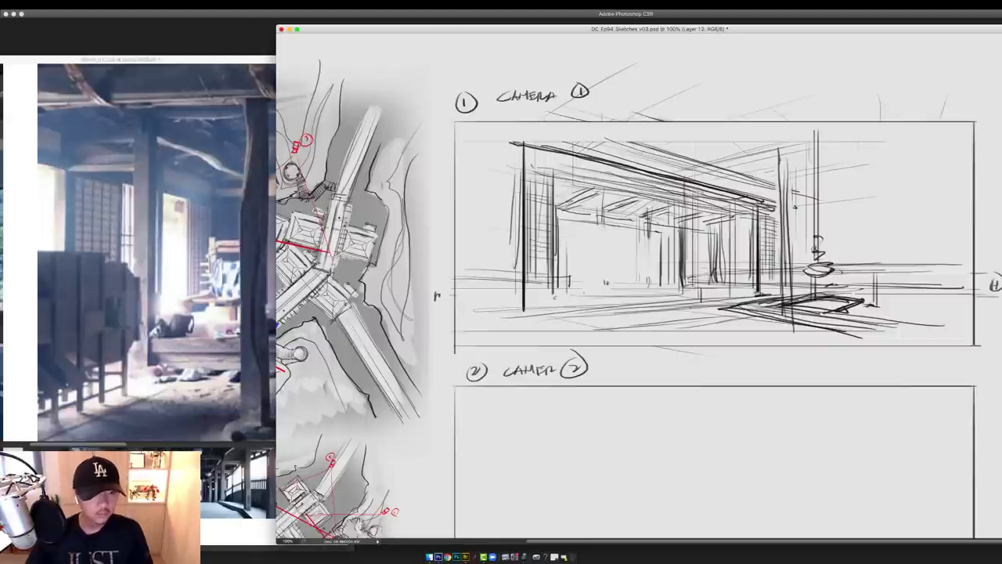
drag(646, 299, 729, 296)
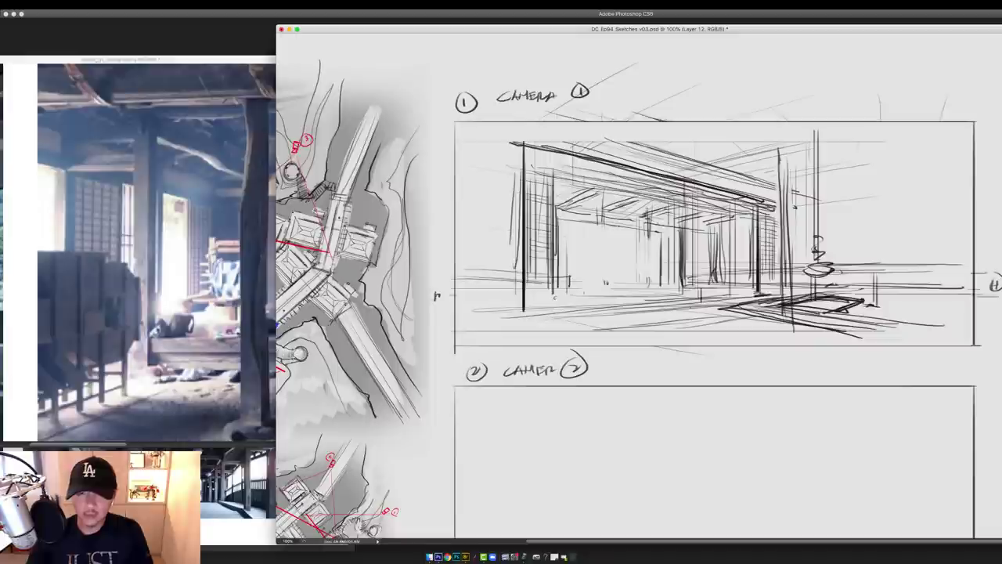
drag(547, 166, 579, 162)
drag(516, 139, 515, 301)
mouse_move(486, 134)
mouse_down()
mouse_move(487, 337)
mouse_move(495, 345)
mouse_up()
drag(773, 289, 825, 287)
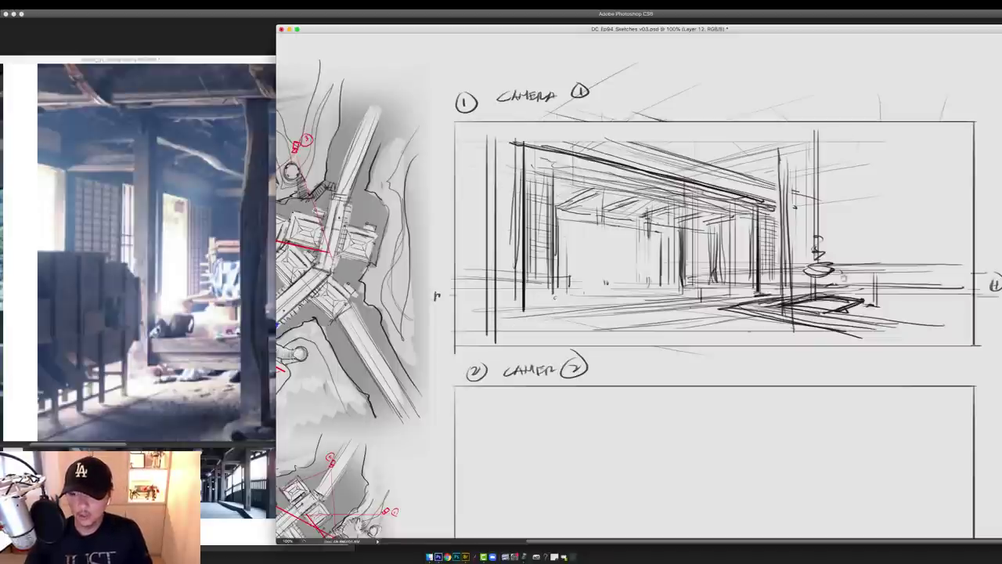
Bring the seated person in the hearth room photo into view and mark a figure's head beyond the hearth slab
drag(262, 235, 37, 235)
click(860, 305)
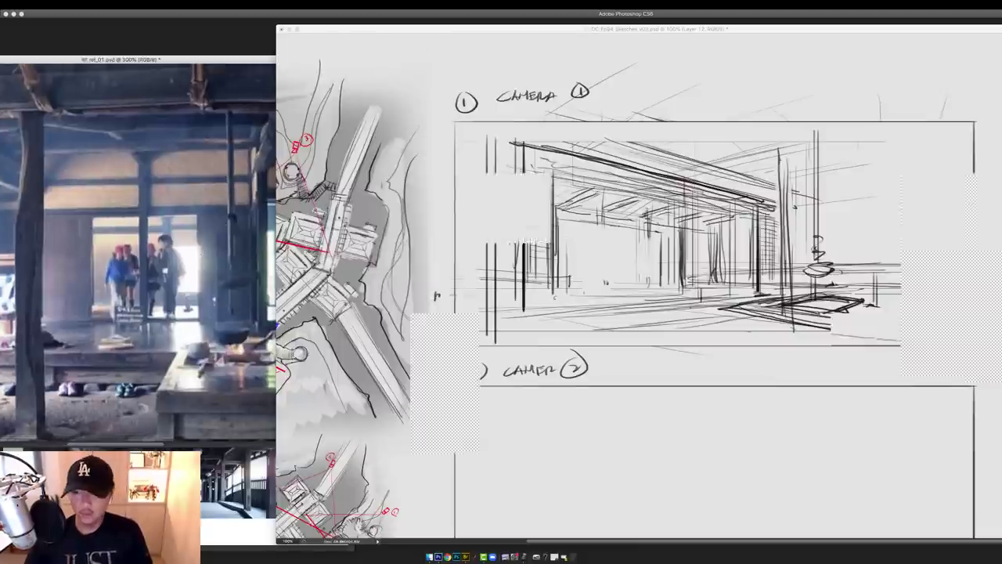
drag(857, 306, 887, 309)
double_click(264, 60)
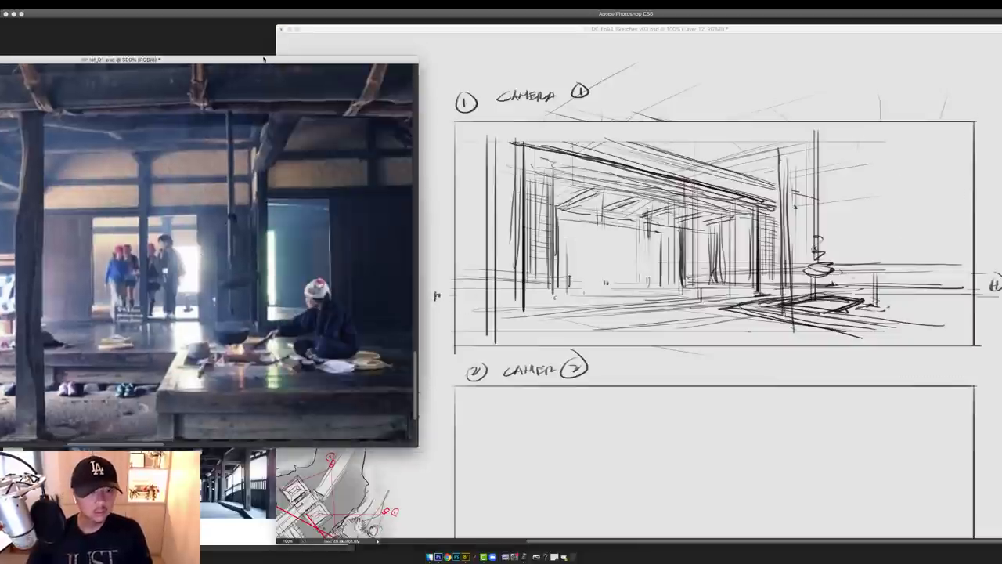
click(570, 556)
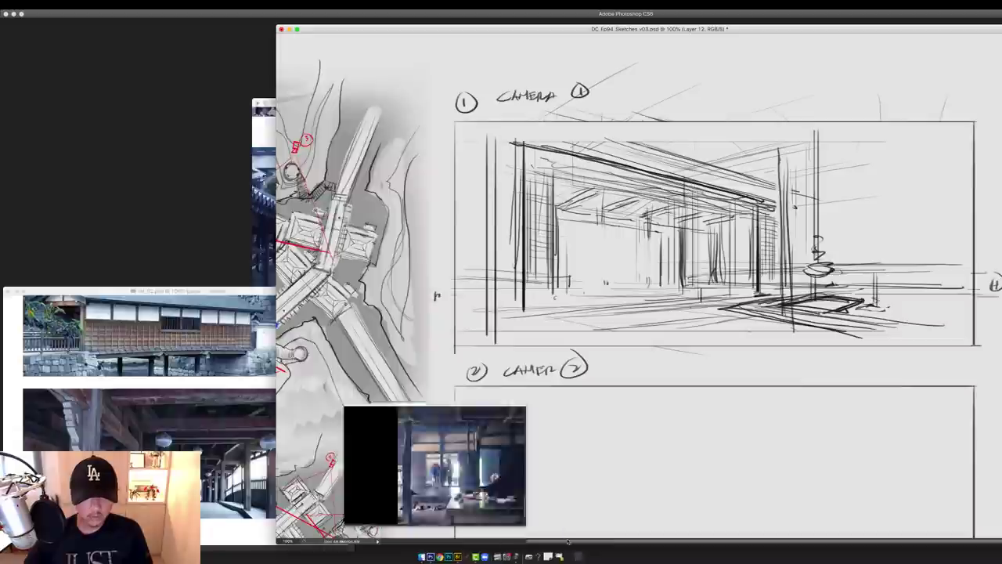
click(705, 290)
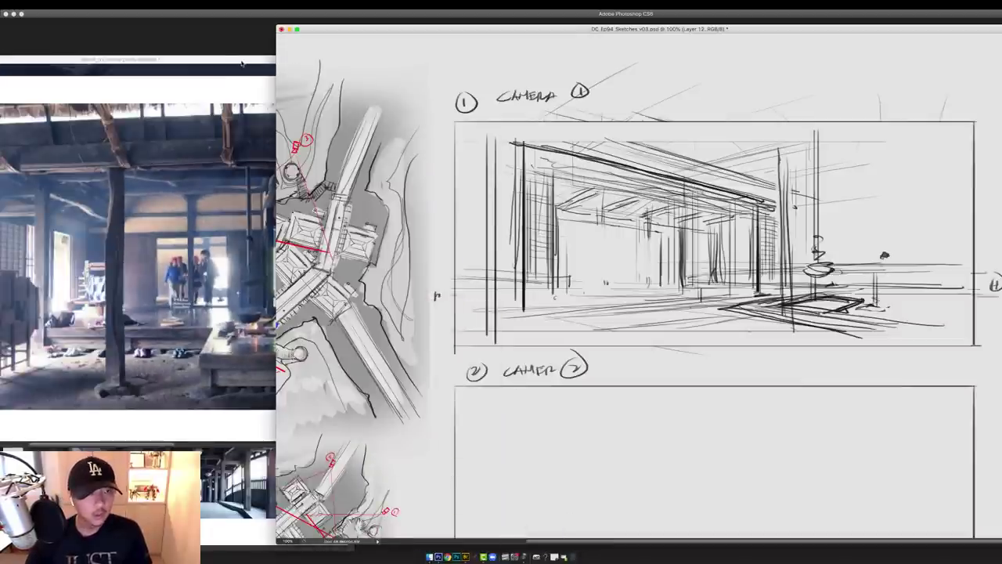
drag(242, 62, 136, 65)
click(610, 30)
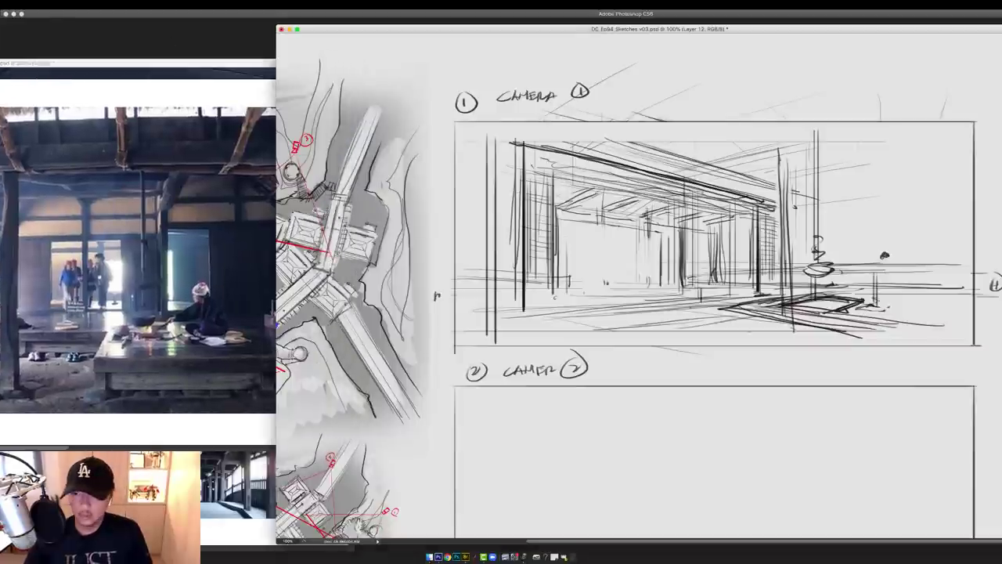
Sketch the seated figure's body, folded legs and arms reaching toward the hearth, with a floor line behind it
mouse_move(883, 262)
mouse_down()
mouse_move(905, 291)
mouse_move(877, 283)
mouse_up()
mouse_move(907, 288)
mouse_down()
mouse_move(891, 310)
mouse_move(863, 311)
mouse_up()
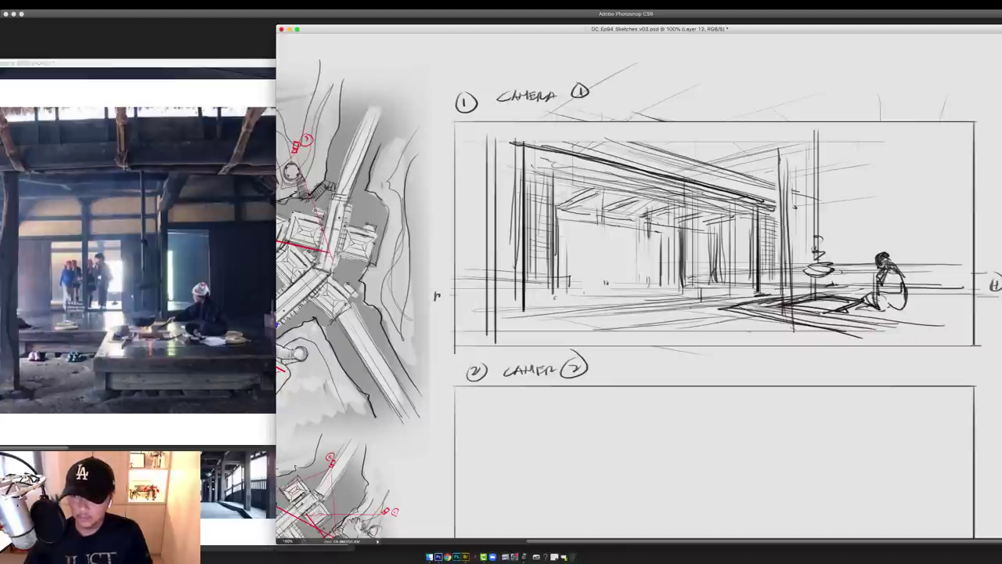
mouse_move(892, 263)
mouse_down()
mouse_move(910, 301)
mouse_move(861, 312)
mouse_move(885, 299)
mouse_move(877, 287)
mouse_move(848, 295)
mouse_up()
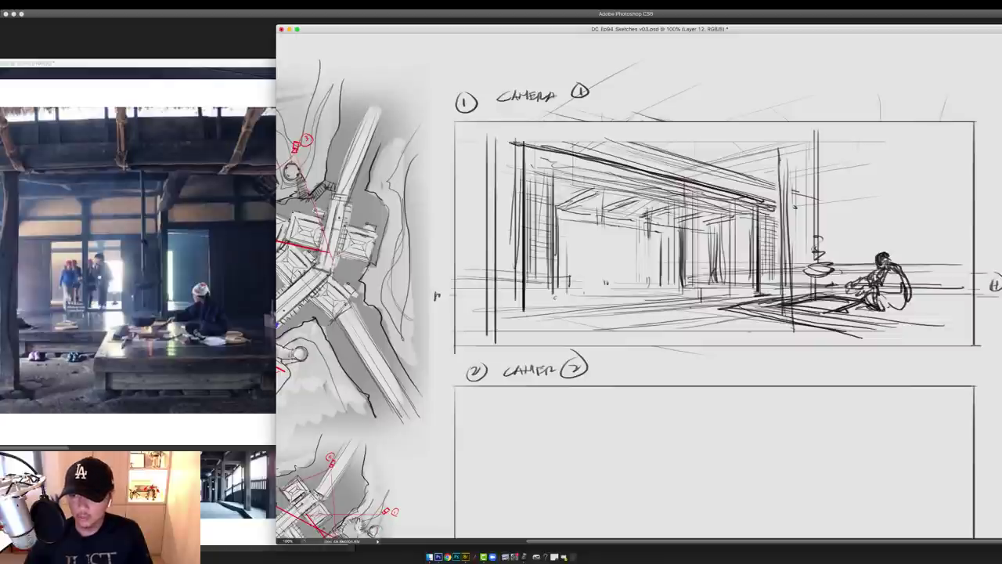
mouse_move(910, 288)
mouse_down()
mouse_move(911, 311)
mouse_move(955, 325)
mouse_up()
Outline a rectangular doorway on the wall behind the seated figure and extend its header line toward the foreground post
drag(893, 207, 893, 263)
drag(888, 197, 943, 196)
mouse_move(938, 199)
mouse_down()
mouse_move(937, 235)
mouse_move(937, 284)
mouse_up()
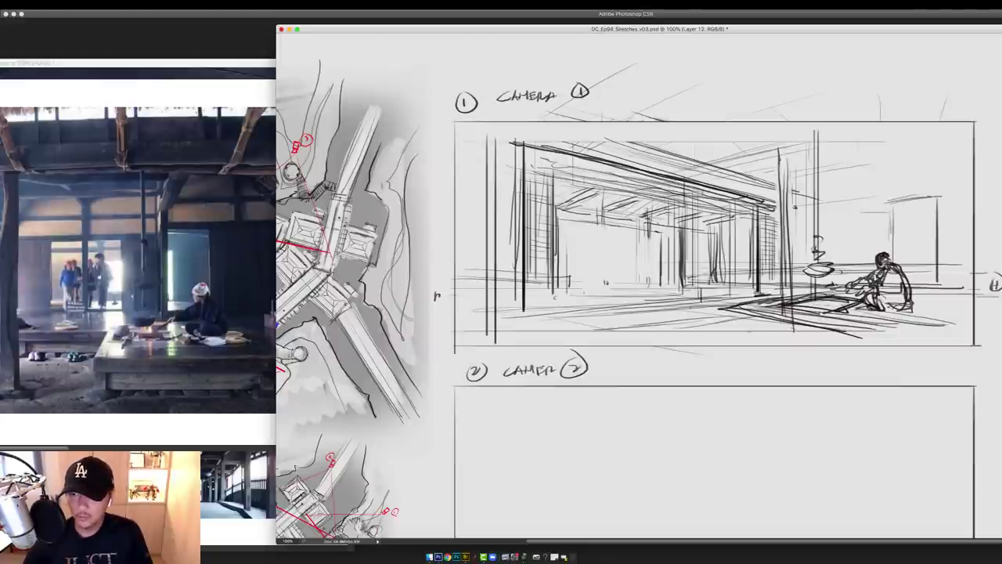
drag(874, 209, 793, 223)
mouse_move(888, 207)
mouse_down()
mouse_move(828, 215)
mouse_move(882, 254)
mouse_move(927, 194)
mouse_up()
drag(926, 205, 926, 238)
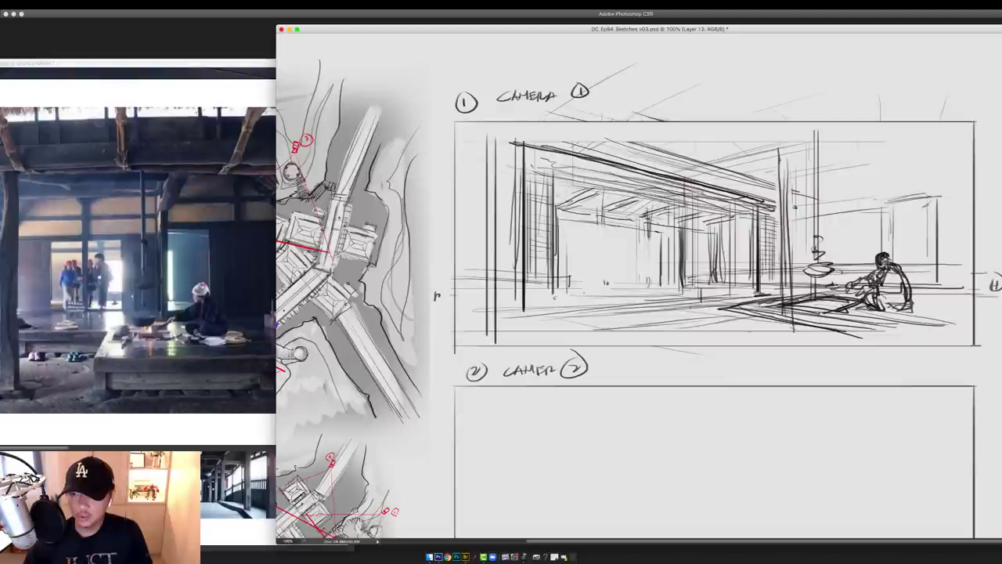
Sketch receding wall beams above the doorway and angled ceiling rafters on both sides of the hanging hook
drag(833, 202, 962, 188)
drag(830, 191, 931, 181)
mouse_move(892, 153)
mouse_down()
mouse_move(805, 165)
mouse_move(929, 134)
mouse_up()
drag(844, 156, 946, 126)
drag(833, 148, 899, 123)
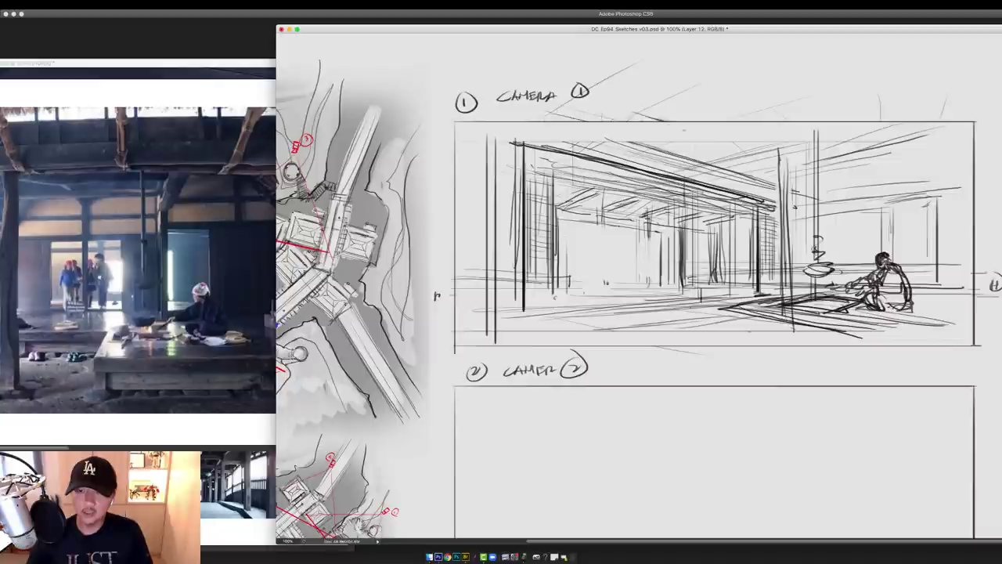
drag(685, 130, 767, 162)
drag(702, 126, 778, 156)
drag(815, 138, 854, 142)
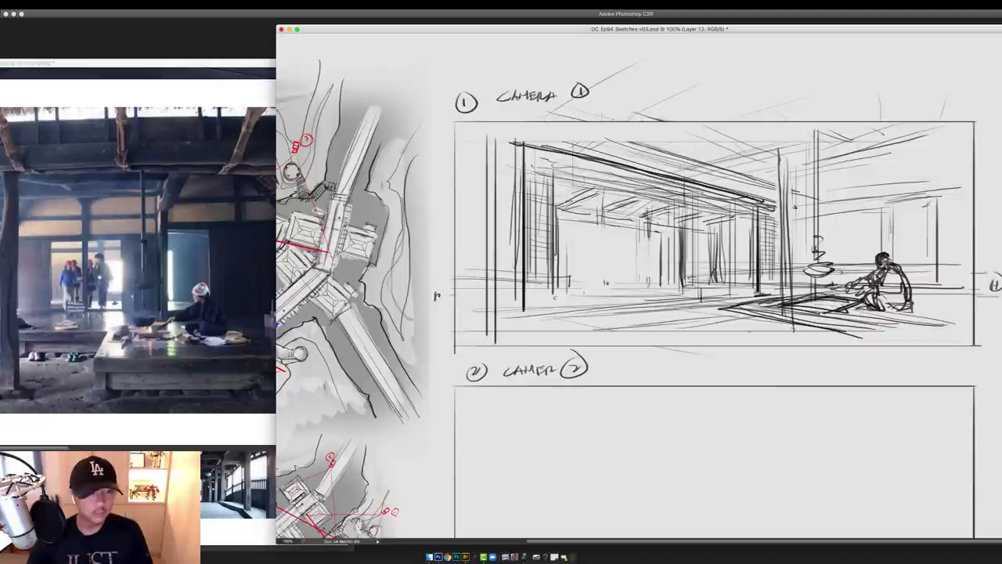
Add more receding beam lines above the seated figure and vertical board lines on the wall behind the hanging kettle
click(211, 230)
click(863, 165)
drag(859, 176, 930, 162)
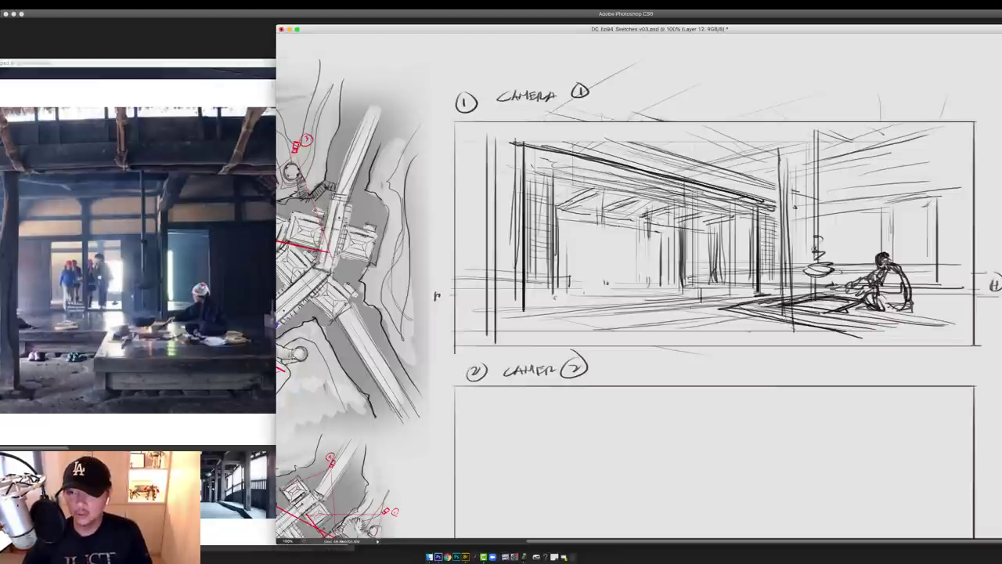
mouse_move(819, 182)
mouse_down()
mouse_move(971, 149)
mouse_move(856, 176)
mouse_up()
mouse_move(817, 204)
mouse_down()
mouse_move(970, 176)
mouse_move(952, 186)
mouse_up()
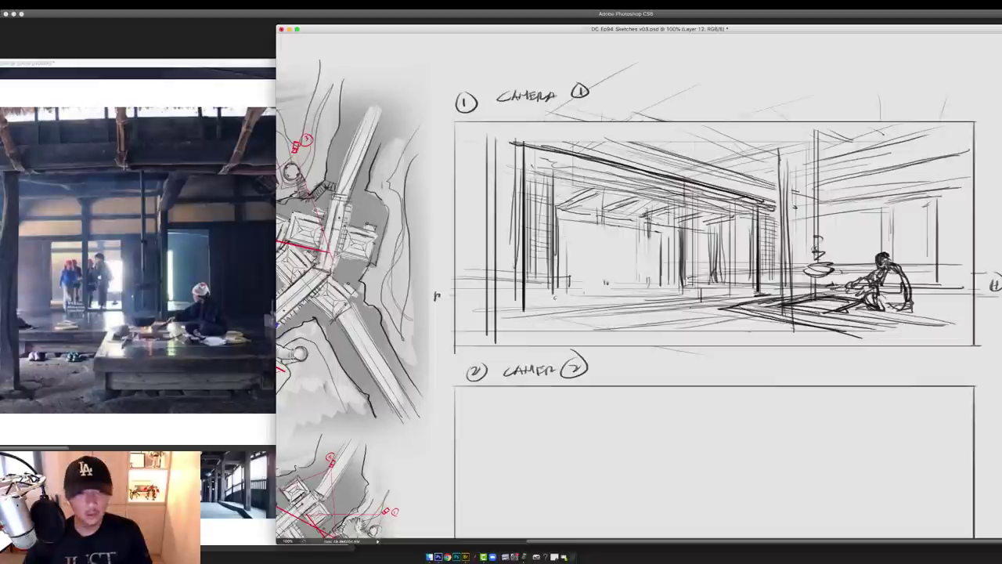
drag(873, 212, 918, 204)
drag(852, 206, 855, 266)
drag(864, 207, 865, 250)
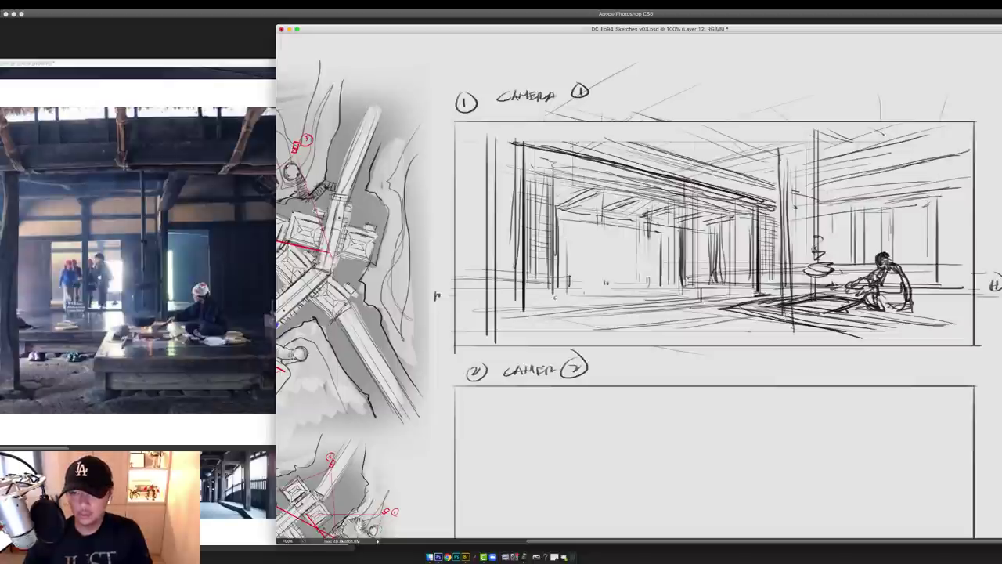
Thicken the right post's inner edge and darken the receding platform edge lines across the floor to the left posts
drag(754, 208, 753, 291)
drag(667, 300, 713, 298)
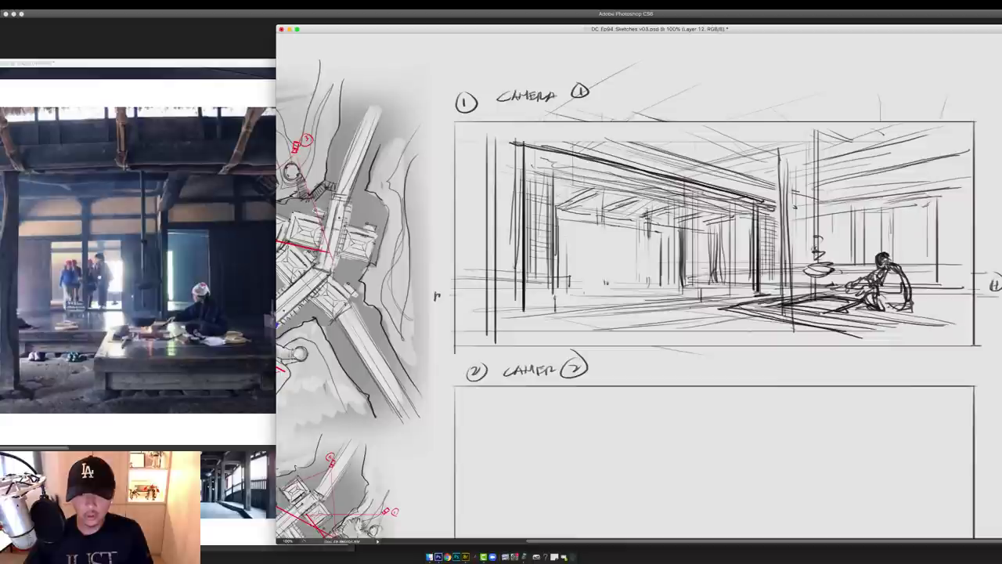
mouse_move(553, 313)
mouse_down()
mouse_move(751, 291)
mouse_move(727, 300)
mouse_up()
drag(664, 311, 749, 298)
mouse_move(492, 320)
mouse_down()
mouse_move(702, 304)
mouse_move(523, 307)
mouse_up()
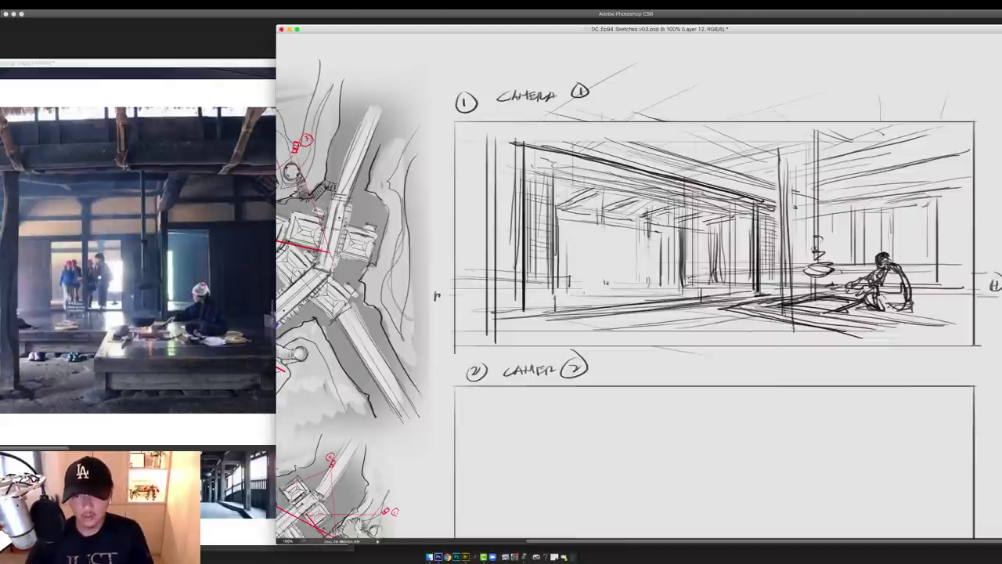
Draw the rear opening's sloping header and a thin far post beneath it
drag(656, 236, 656, 289)
drag(599, 225, 662, 237)
drag(658, 234, 659, 291)
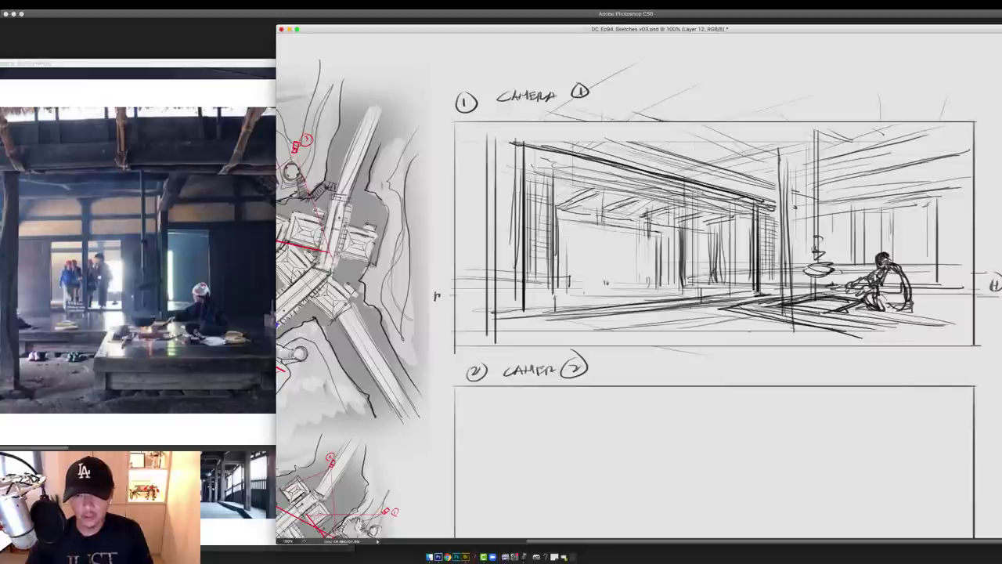
Darken the rear opening's header, its two side posts and the floor edge between them at 200% zoom
super+click(655, 256)
mouse_move(678, 213)
mouse_down()
mouse_move(613, 231)
mouse_move(615, 312)
mouse_up()
drag(624, 314, 648, 316)
drag(501, 312, 638, 319)
drag(635, 315, 638, 327)
drag(708, 199, 708, 333)
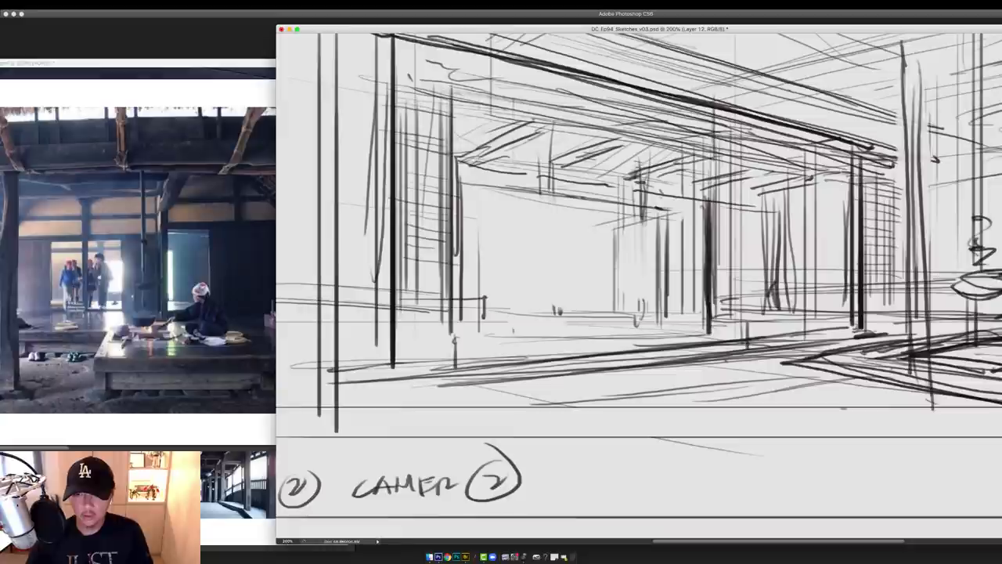
mouse_move(711, 202)
mouse_down()
mouse_move(446, 164)
mouse_move(465, 354)
mouse_move(707, 338)
mouse_up()
drag(598, 344, 725, 333)
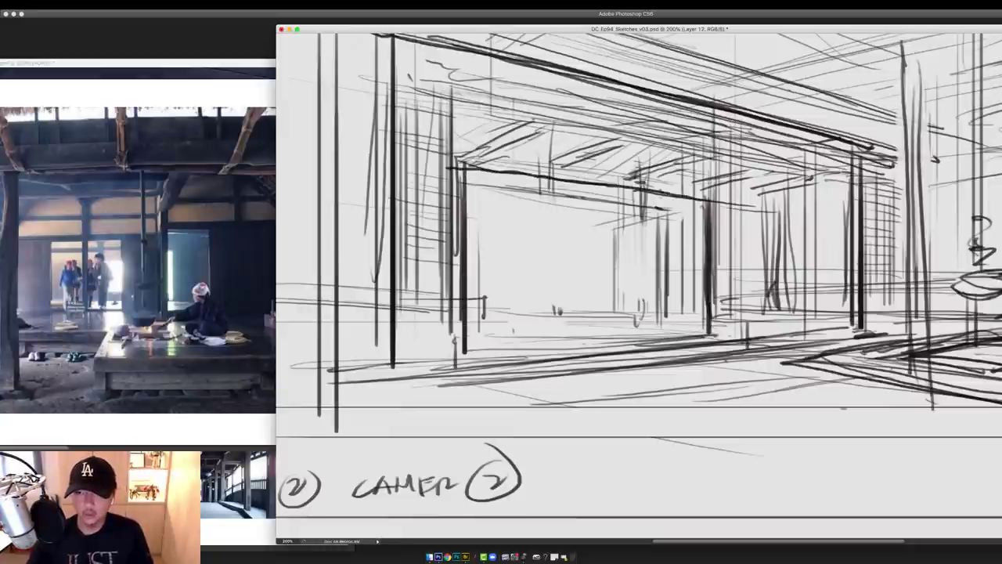
Sketch a low railing with vertical balusters and a double top rail in the distance through the rear opening
mouse_move(614, 304)
mouse_down()
mouse_move(564, 308)
mouse_move(607, 307)
mouse_move(638, 288)
mouse_move(550, 291)
mouse_move(636, 291)
mouse_move(631, 334)
mouse_up()
mouse_move(576, 289)
mouse_down()
mouse_move(538, 285)
mouse_move(538, 328)
mouse_move(576, 310)
mouse_move(636, 315)
mouse_up()
mouse_move(541, 291)
mouse_down()
mouse_move(540, 334)
mouse_move(554, 330)
mouse_up()
drag(570, 296, 577, 334)
drag(590, 303, 589, 329)
drag(601, 297, 603, 329)
drag(624, 307, 623, 326)
drag(536, 286, 647, 285)
drag(647, 290, 532, 289)
drag(608, 290, 648, 291)
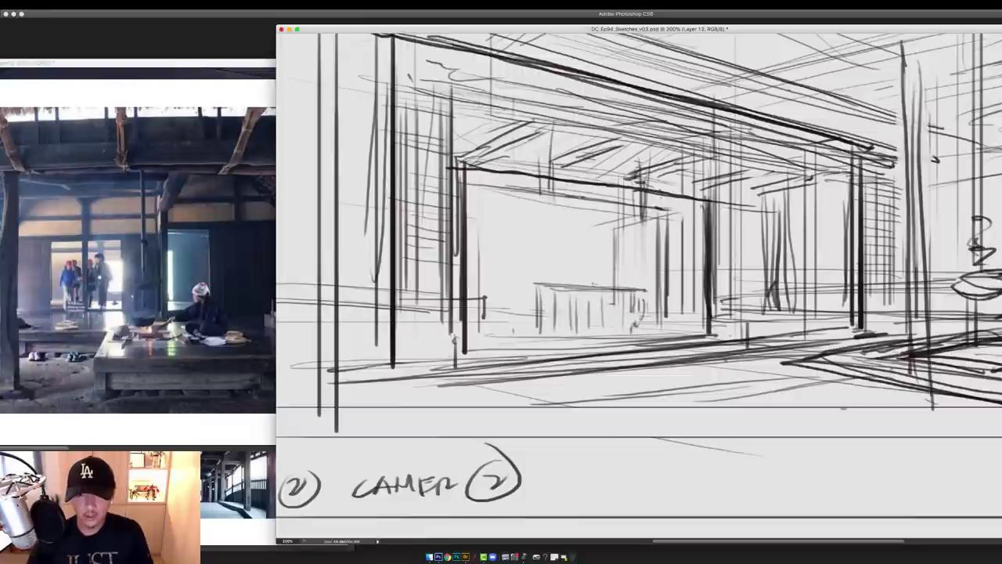
Extend the low railing seen through the rear opening with a longer top rail, end uprights and a base line
drag(525, 283, 631, 282)
mouse_move(521, 282)
mouse_down()
mouse_move(655, 283)
mouse_move(642, 333)
mouse_up()
drag(531, 288, 529, 331)
drag(524, 331, 663, 317)
drag(655, 308, 653, 329)
drag(650, 325, 687, 332)
drag(617, 283, 635, 277)
Draw a thin double beam with short hanging ticks across the upper part of the rear opening
mouse_move(537, 224)
mouse_down()
mouse_move(652, 220)
mouse_move(640, 233)
mouse_up()
drag(537, 202, 639, 215)
drag(542, 225, 542, 230)
drag(557, 225, 557, 232)
drag(571, 225, 572, 234)
drag(589, 226, 591, 235)
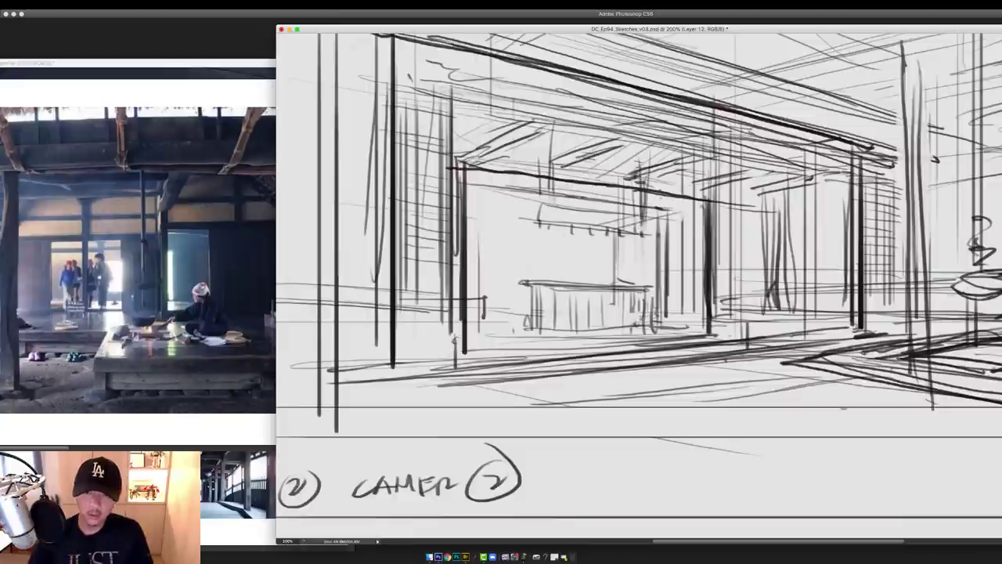
Add thin vertical posts behind the railing's right end and a faint line across its balusters
drag(658, 221, 656, 288)
drag(652, 249, 651, 285)
mouse_move(609, 234)
mouse_down()
mouse_move(612, 283)
mouse_move(672, 275)
mouse_move(674, 313)
mouse_up()
click(267, 265)
click(619, 270)
drag(533, 300, 640, 308)
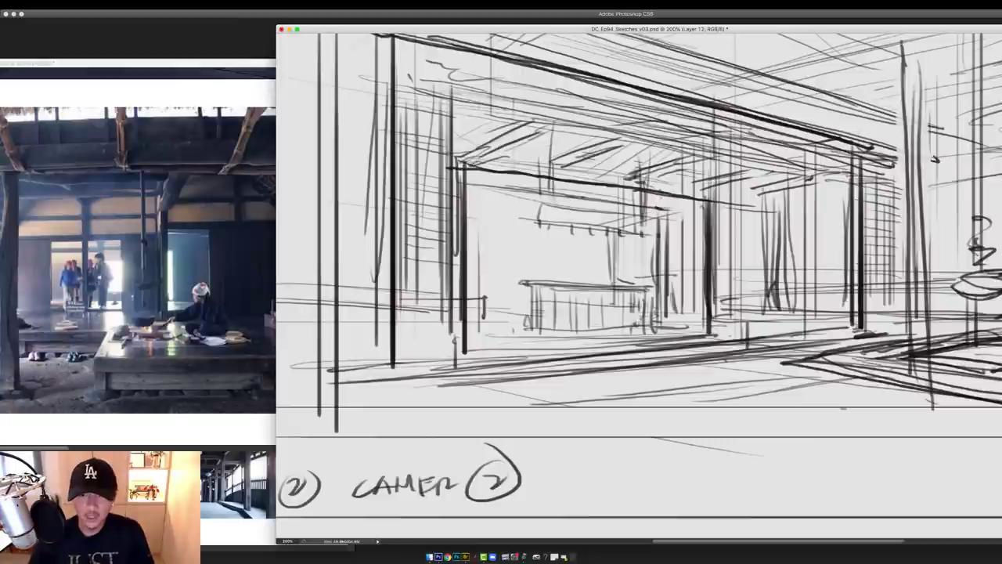
Sketch uprights beside the railing's left end, a dark low shape at its right and panel lines on the distant wall
drag(517, 282, 518, 327)
drag(484, 265, 485, 327)
mouse_move(607, 312)
mouse_down()
mouse_move(680, 310)
mouse_move(682, 298)
mouse_up()
drag(664, 210, 697, 224)
drag(575, 245, 577, 282)
mouse_move(497, 230)
mouse_down()
mouse_move(581, 242)
mouse_move(488, 266)
mouse_move(569, 261)
mouse_up()
drag(533, 235, 571, 241)
drag(564, 239, 563, 265)
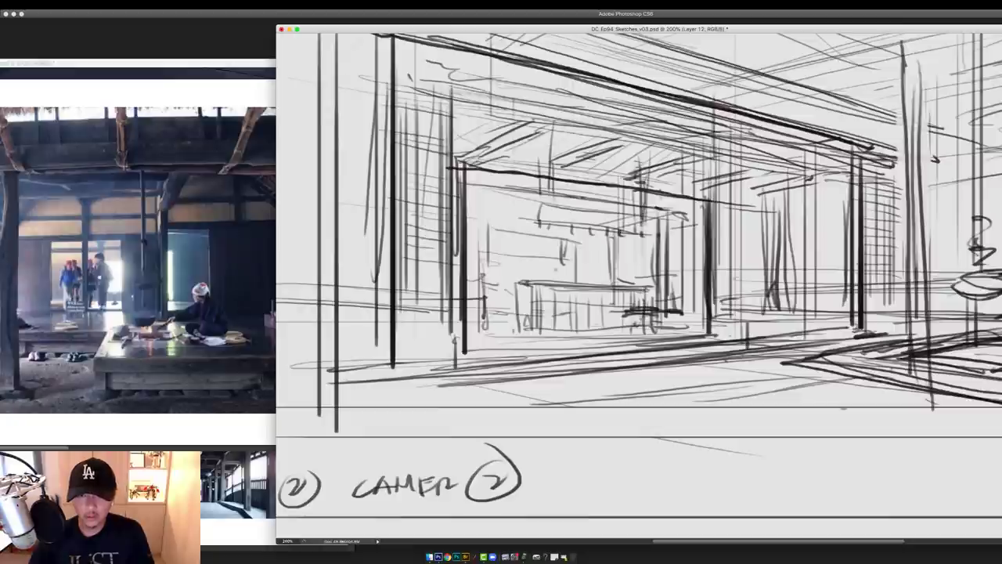
drag(500, 270, 550, 272)
View the whole Camera 1 sketch and bring the covered-bridge corridor photo with round lanterns into view in ref_02.psd
key(super+minus)
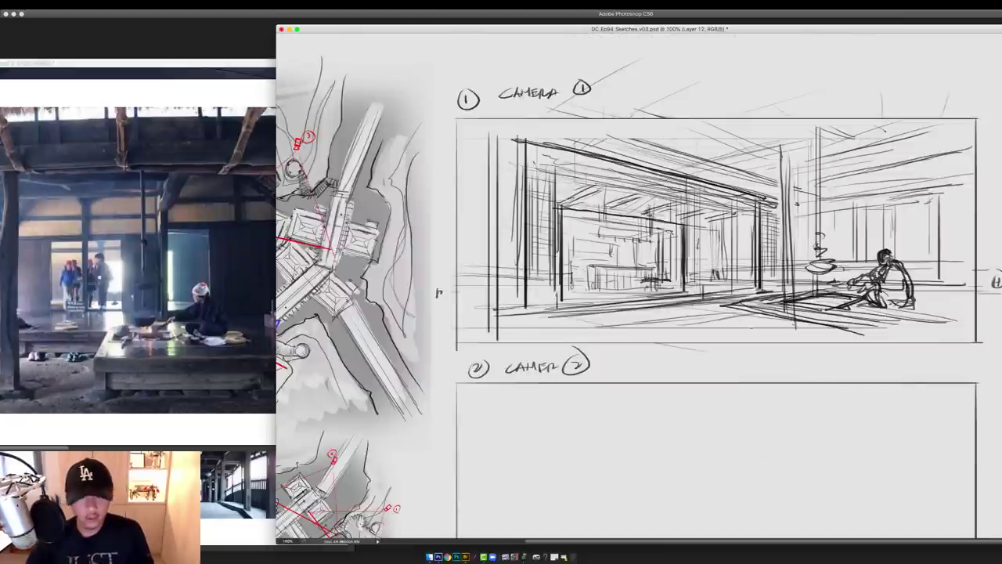
click(201, 354)
click(241, 487)
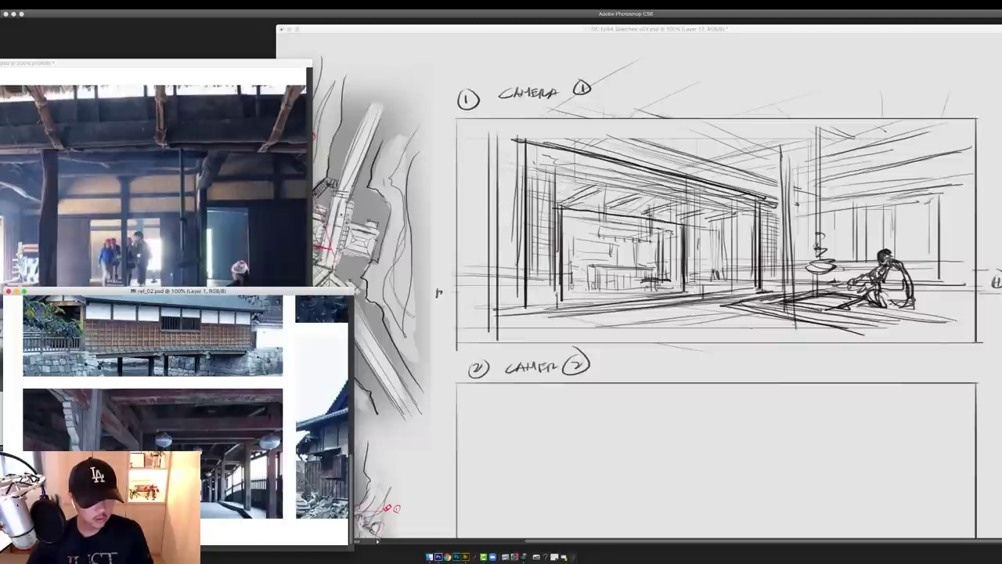
mouse_move(310, 495)
mouse_down()
mouse_move(295, 494)
mouse_move(294, 262)
mouse_up()
click(360, 519)
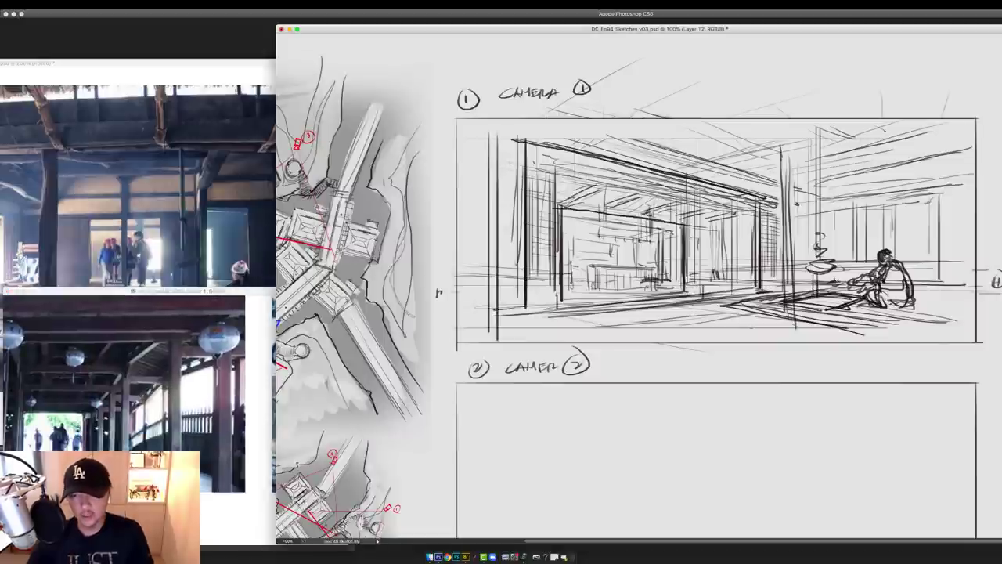
Sketch small rectangular hanging signs in the bay between the rear opening and the right post
drag(696, 237, 722, 238)
drag(721, 237, 720, 248)
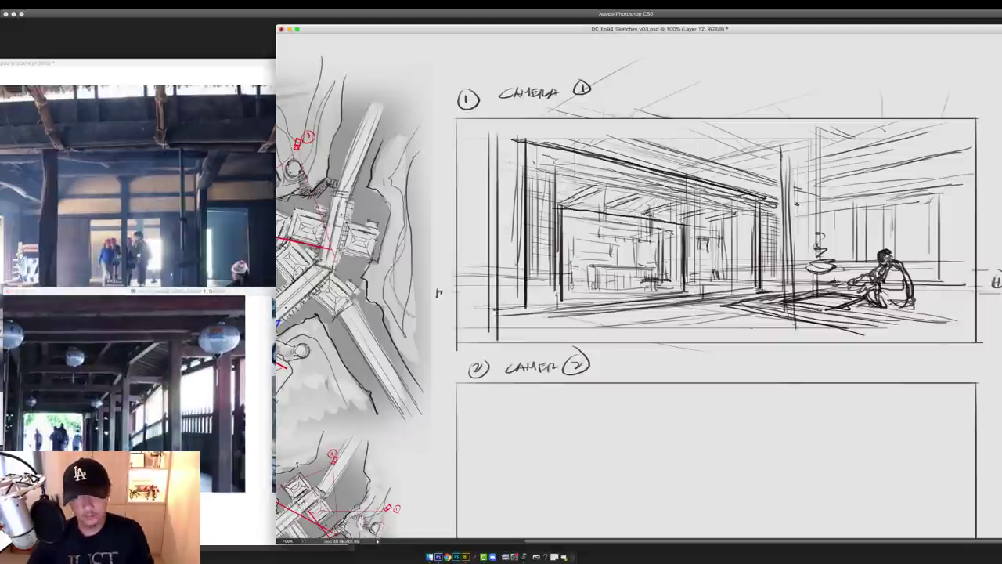
key(super+z)
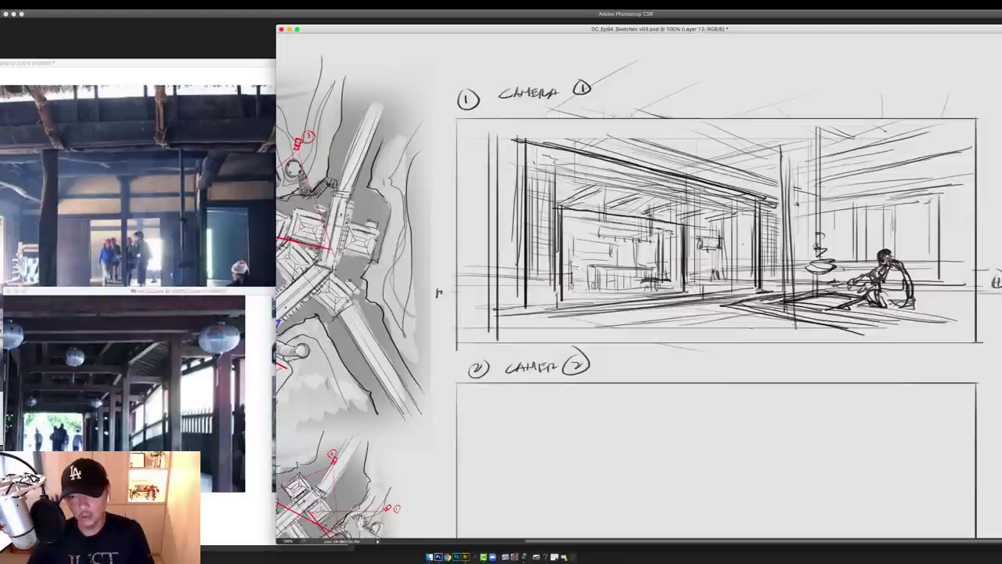
drag(728, 215, 759, 221)
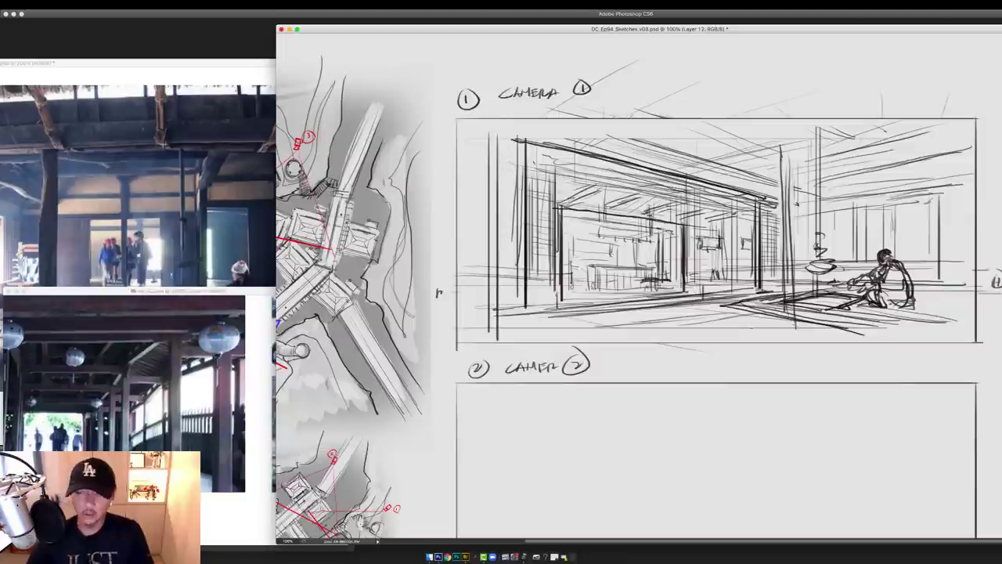
drag(688, 171, 773, 191)
Darken the hanging pot's bowl and sketch small low objects on the floor behind the seated figure
super+click(821, 267)
mouse_move(806, 259)
mouse_down()
mouse_move(847, 262)
mouse_move(786, 266)
mouse_up()
alt+click(836, 241)
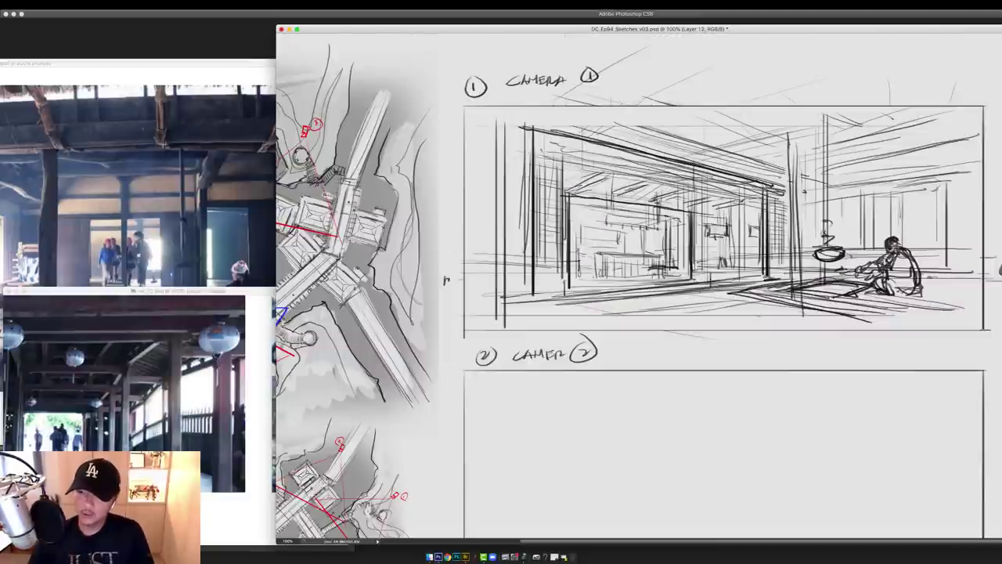
drag(930, 271, 949, 274)
mouse_move(930, 267)
mouse_down()
mouse_move(941, 280)
mouse_move(974, 277)
mouse_move(980, 262)
mouse_move(945, 296)
mouse_up()
mouse_move(785, 304)
mouse_down()
mouse_move(798, 306)
mouse_move(750, 310)
mouse_up()
Examine the farmhouse interior photos in ref_01.psd, from the smoky hearth room to the thatched room with lit lamps
click(227, 291)
click(67, 249)
drag(66, 249, 202, 249)
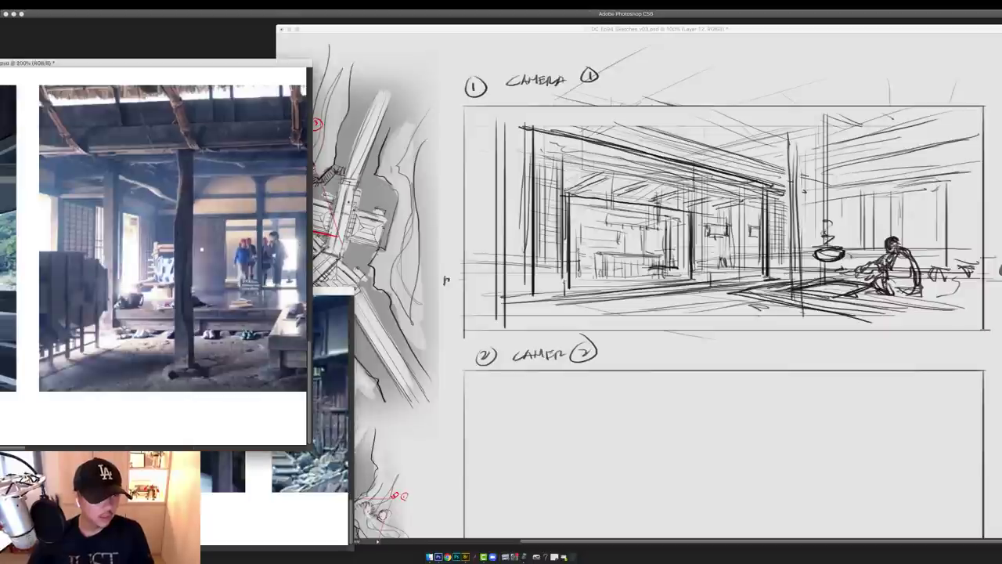
key(ctrl+Tab)
key(ctrl+Tab)
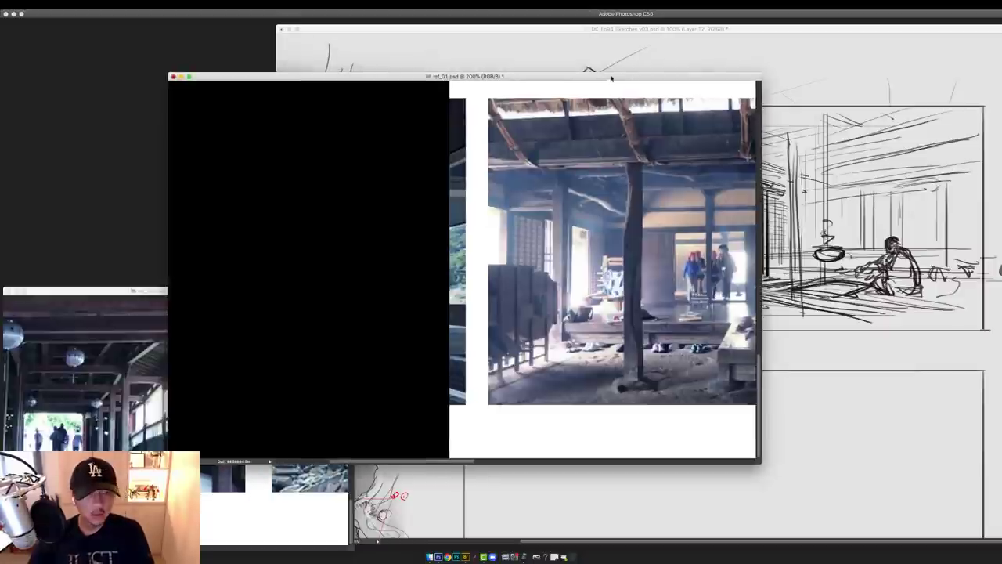
key(super+minus)
key(super+minus)
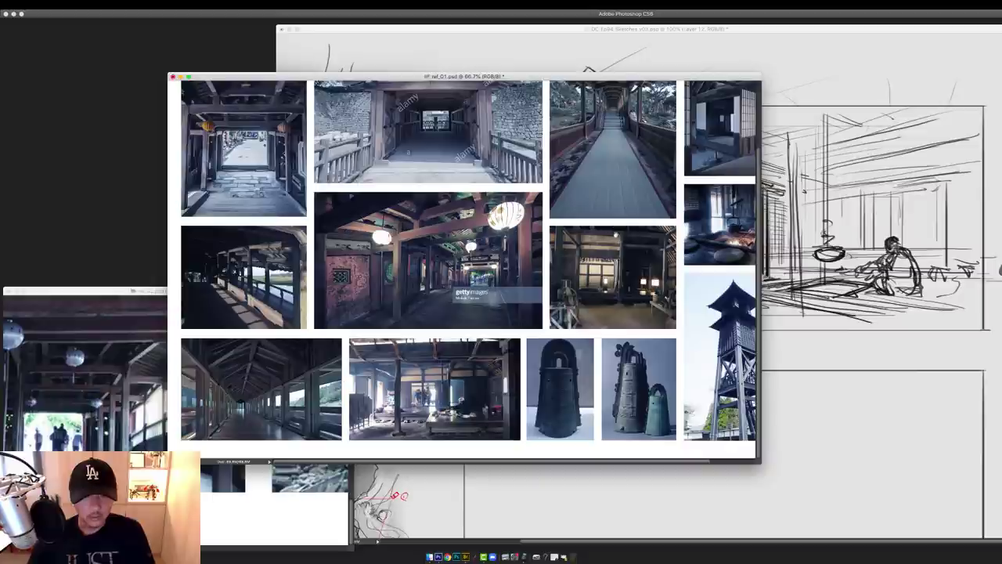
drag(688, 249, 629, 261)
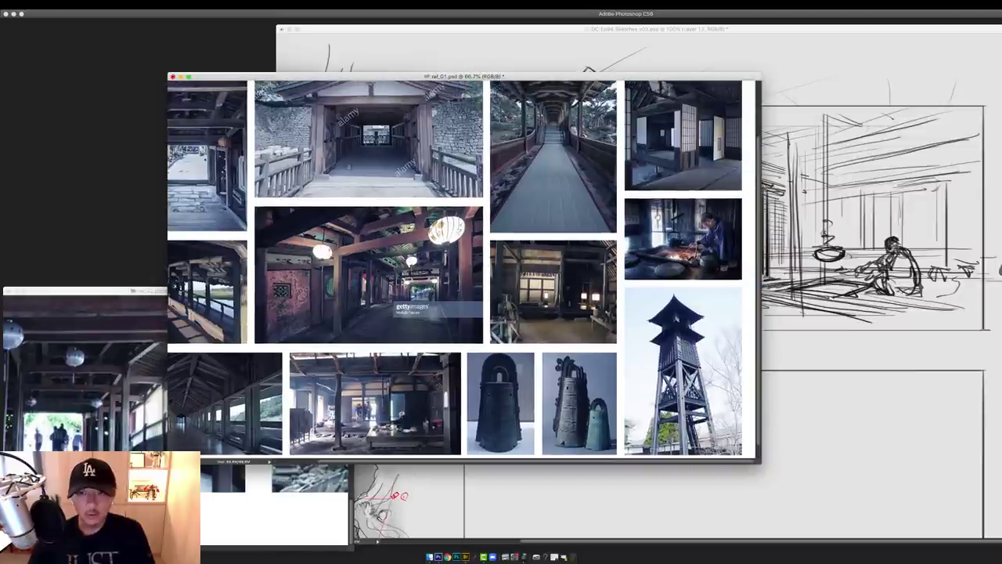
super+click(564, 304)
super+click(564, 304)
drag(563, 303, 538, 306)
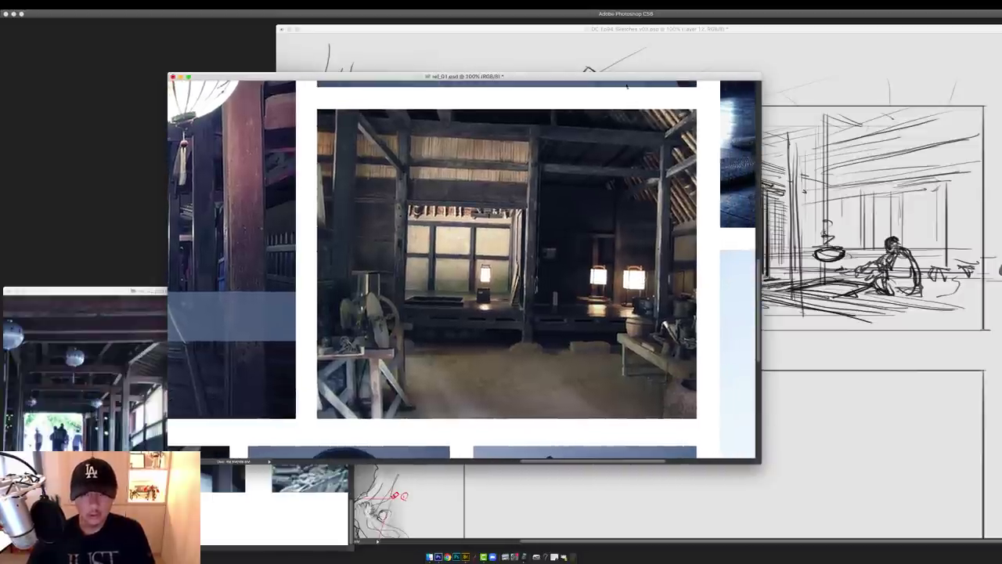
Move the ref_01.psd window beside the sketch and examine the photo of a man tending the sunken hearth at 200%
drag(629, 76, 392, 237)
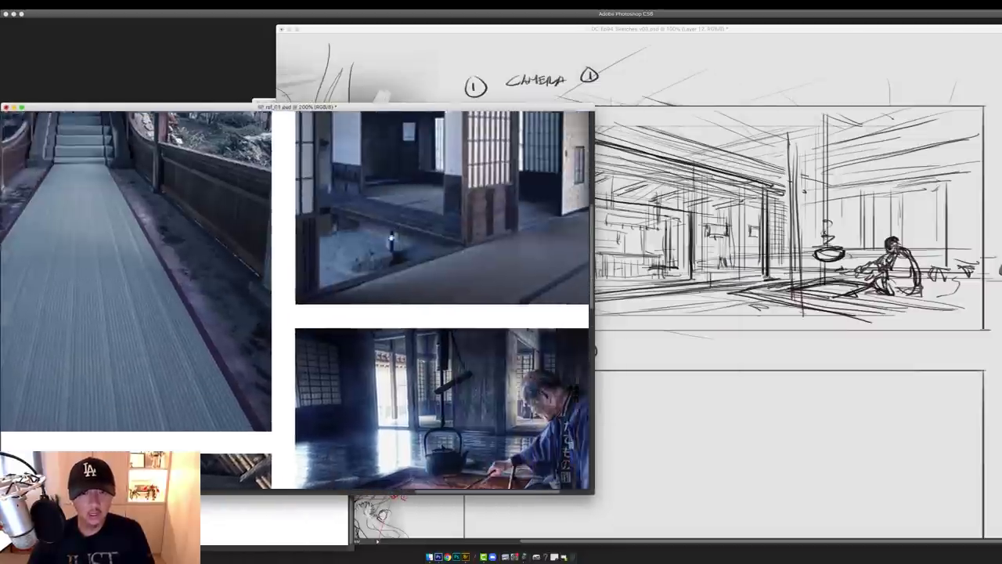
scroll(436, 217, up, 5)
scroll(436, 217, right, 3)
scroll(438, 341, down, 8)
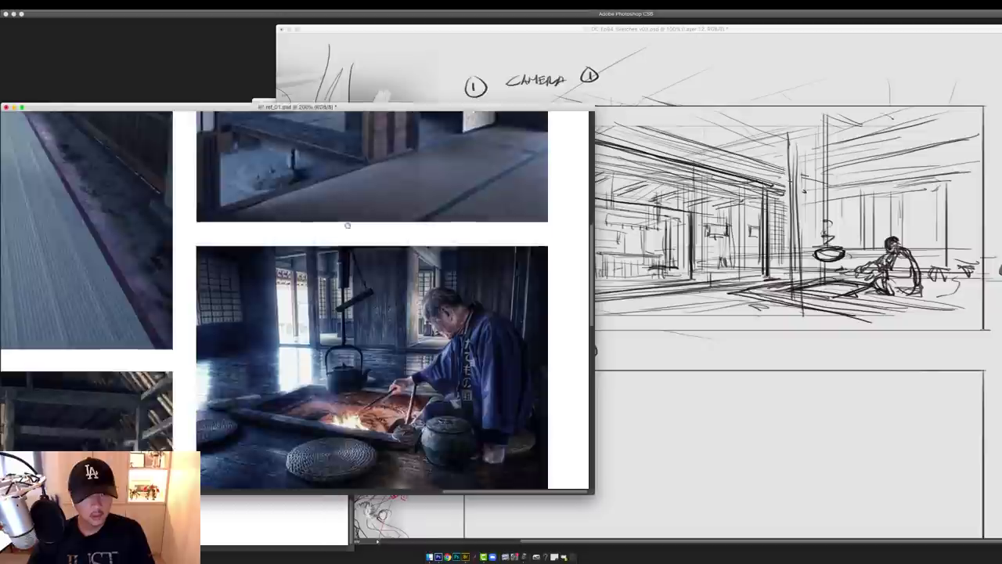
scroll(374, 189, up, 2)
scroll(367, 305, up, 1)
Sketch a round floor mat in front of the hearth and small items along its far left edge
click(758, 300)
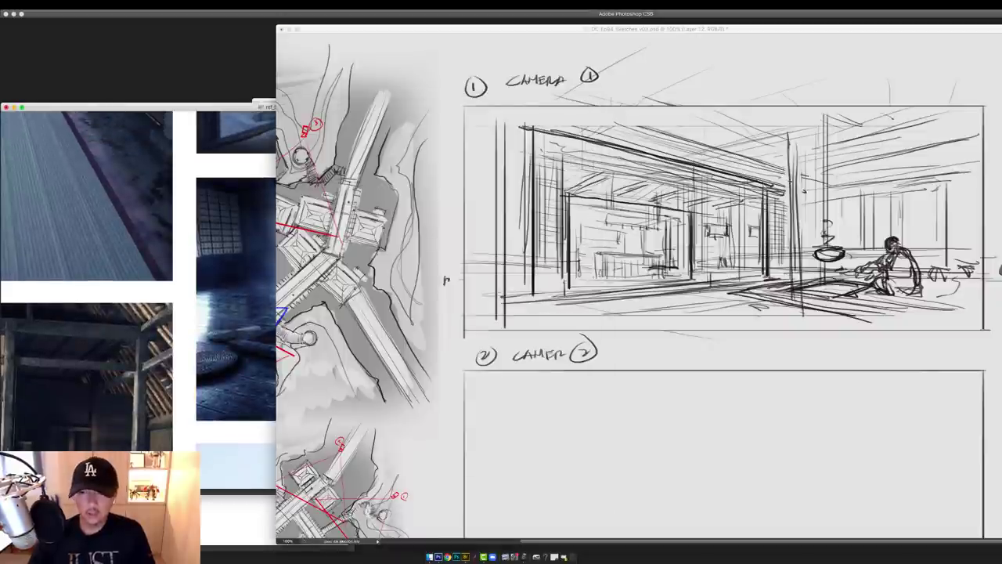
mouse_move(736, 305)
mouse_down()
mouse_move(759, 306)
mouse_move(742, 278)
mouse_up()
drag(794, 274, 780, 278)
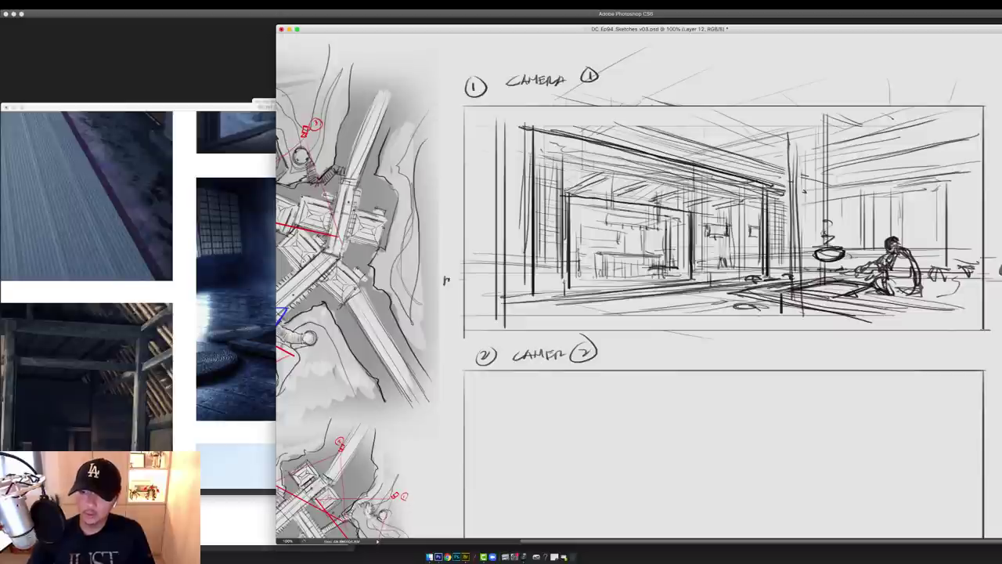
Outline the near left corner of the floor platform with doubled edge lines and a short diagonal beam
drag(503, 299, 559, 292)
drag(559, 299, 581, 310)
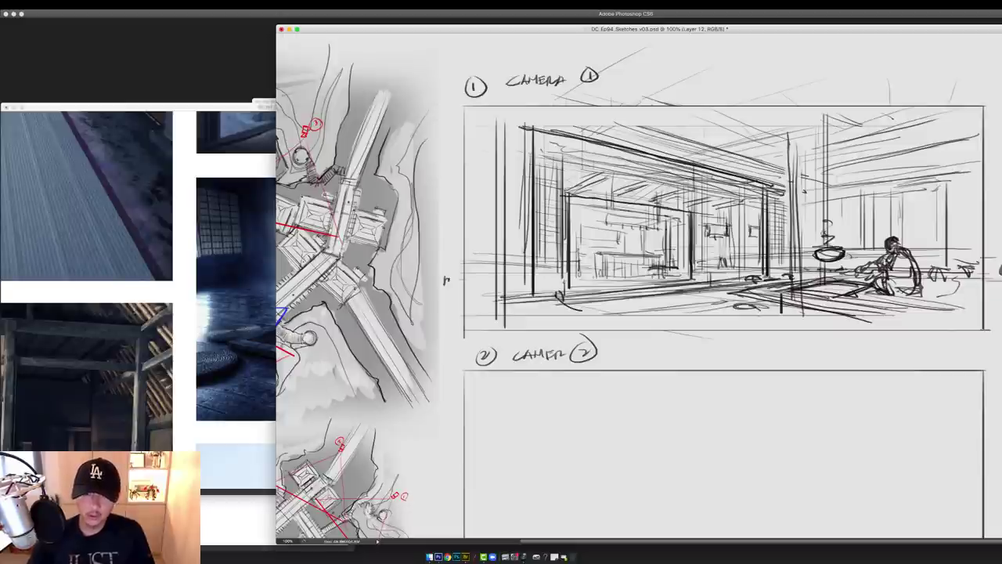
drag(502, 293, 562, 290)
drag(558, 289, 606, 315)
Add vertical strokes beside the pot hanger and extend the left foreground posts past the frame's upper edge
mouse_move(834, 194)
mouse_down()
mouse_move(834, 247)
mouse_move(813, 218)
mouse_up()
drag(811, 188, 809, 250)
drag(652, 108, 642, 109)
scroll(642, 109, up, 1)
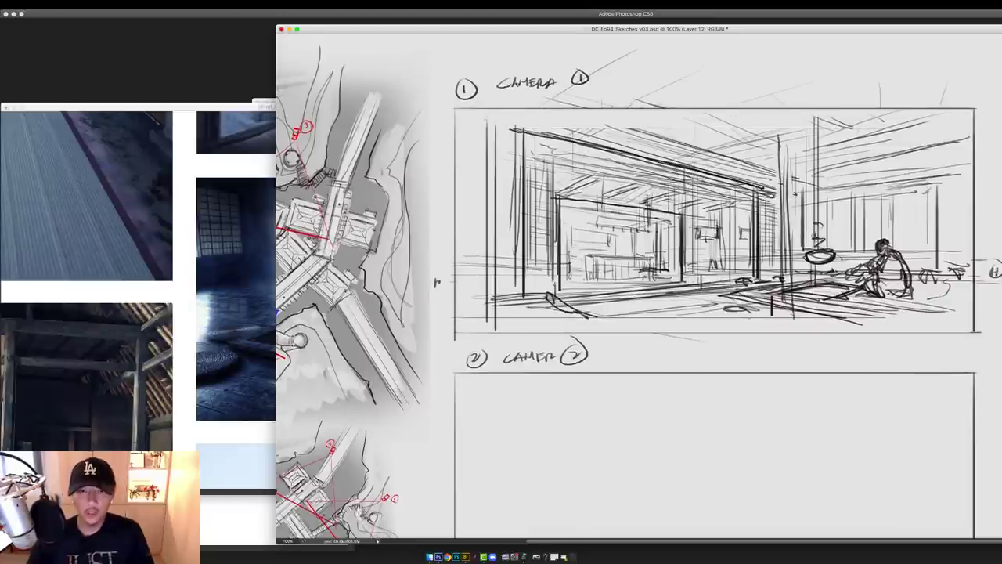
mouse_move(487, 104)
mouse_down()
mouse_move(488, 168)
mouse_move(504, 219)
mouse_up()
drag(519, 203, 519, 255)
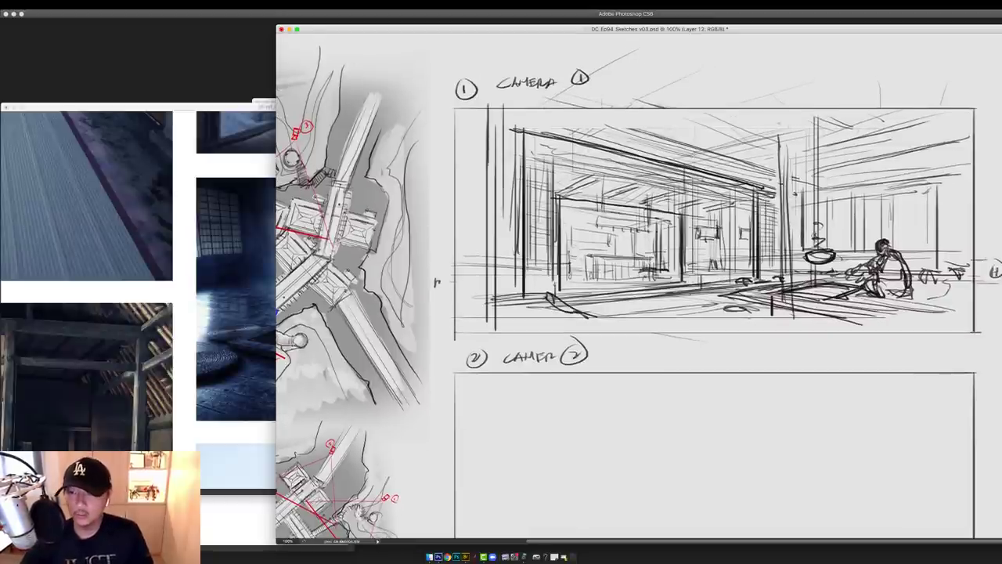
Redraw the foreground post left of the hearth with heavy full-height edge lines, using a thicker brush for its right edge
drag(775, 104, 783, 311)
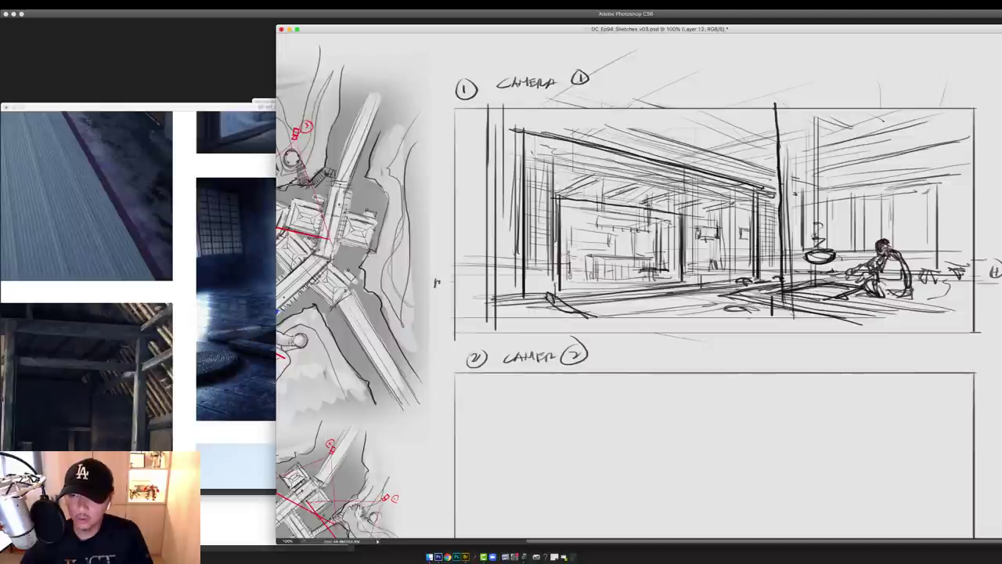
drag(790, 104, 795, 315)
right_click(797, 168)
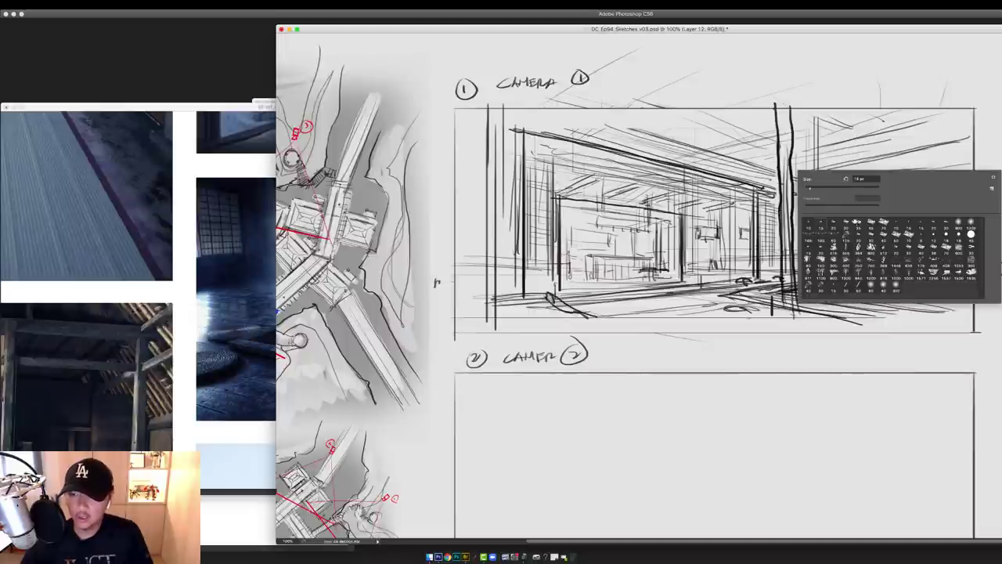
double_click(858, 223)
key(super+z)
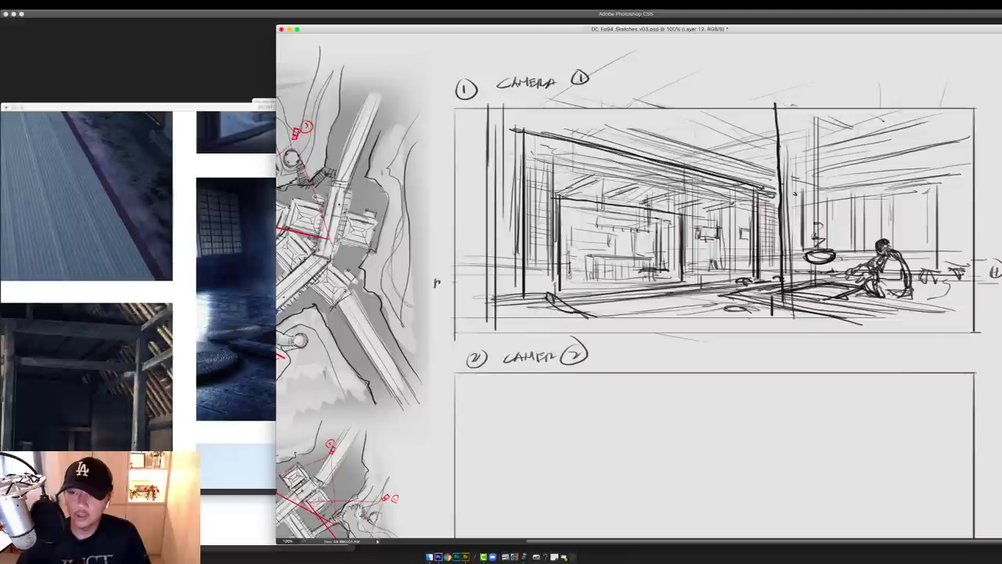
drag(794, 106, 796, 265)
right_click(796, 151)
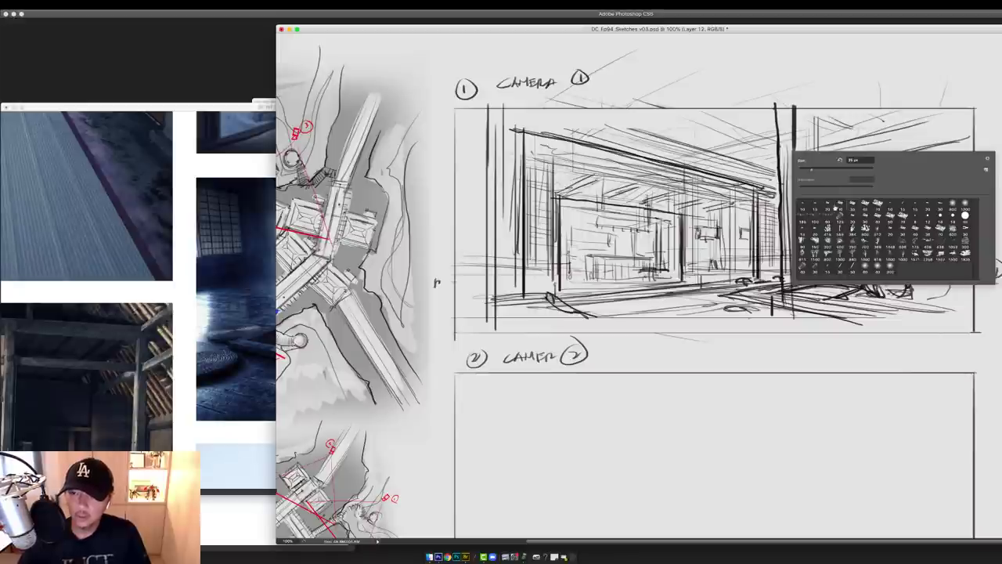
double_click(836, 209)
mouse_move(794, 112)
mouse_down()
mouse_move(794, 313)
mouse_move(781, 300)
mouse_up()
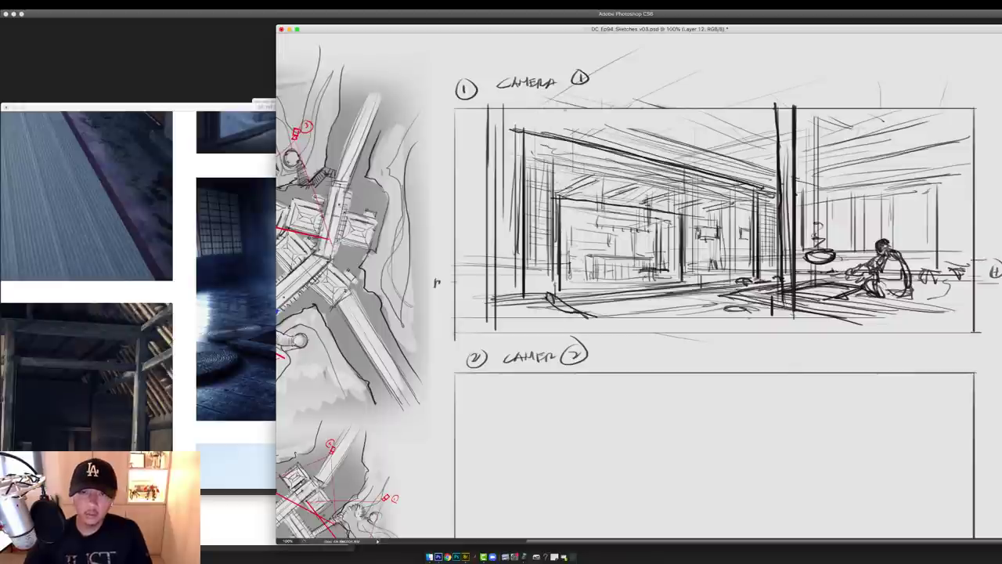
Add bold vertical lines to the posts on the left side and strengthen the platform edge across the floor
drag(567, 103, 569, 326)
drag(520, 119, 521, 294)
drag(540, 123, 543, 298)
drag(509, 124, 511, 282)
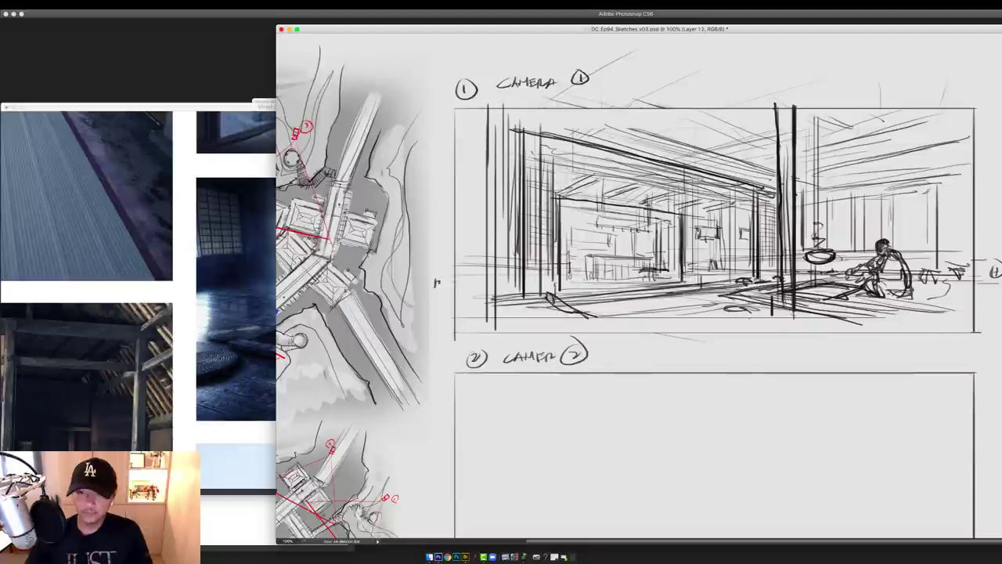
drag(586, 296, 734, 283)
Examine the Camera 2 position on the village map and the empty Camera 2 frame
scroll(639, 287, down, 1)
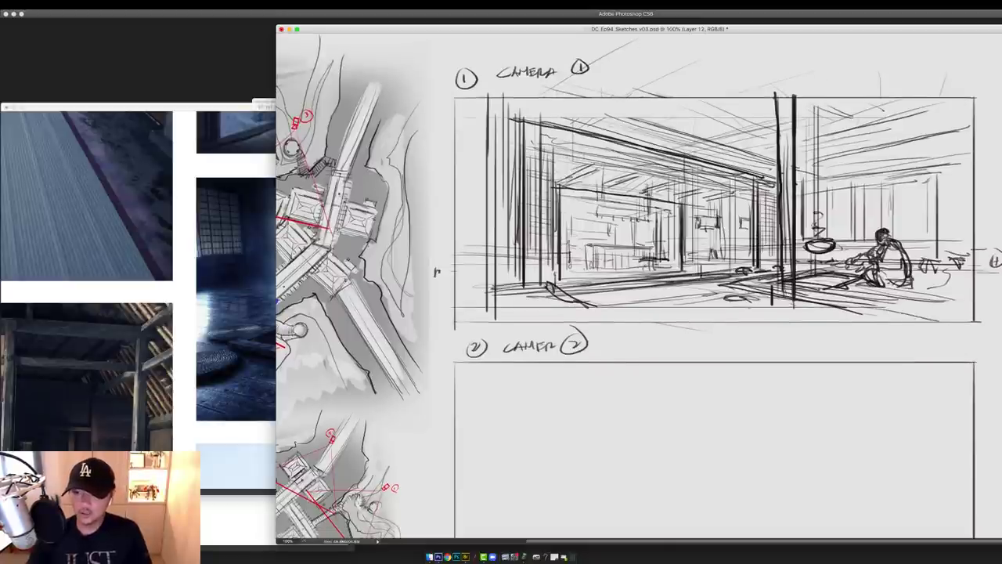
scroll(490, 413, left, 5)
scroll(490, 412, down, 4)
drag(517, 234, 511, 383)
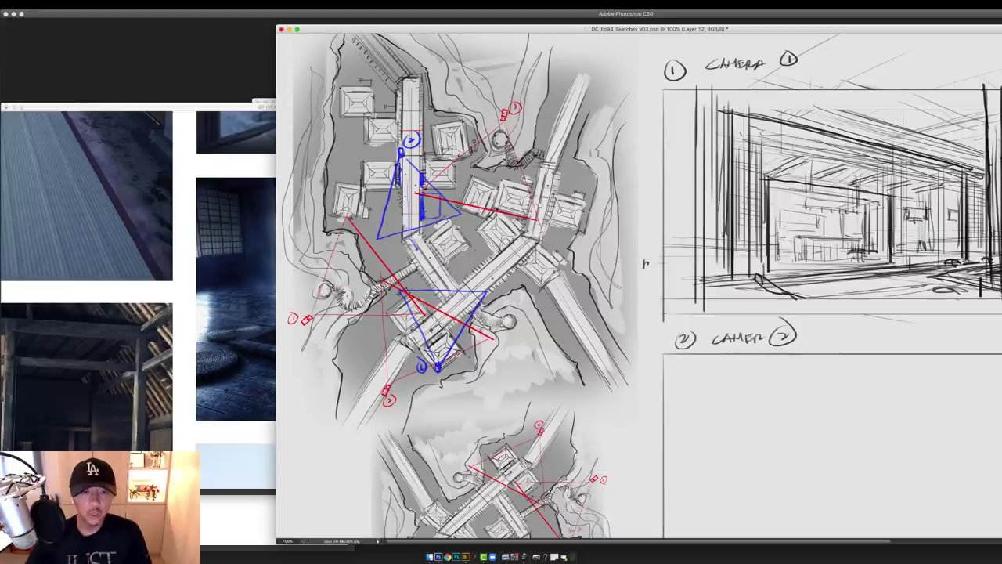
drag(780, 332, 570, 182)
key(f)
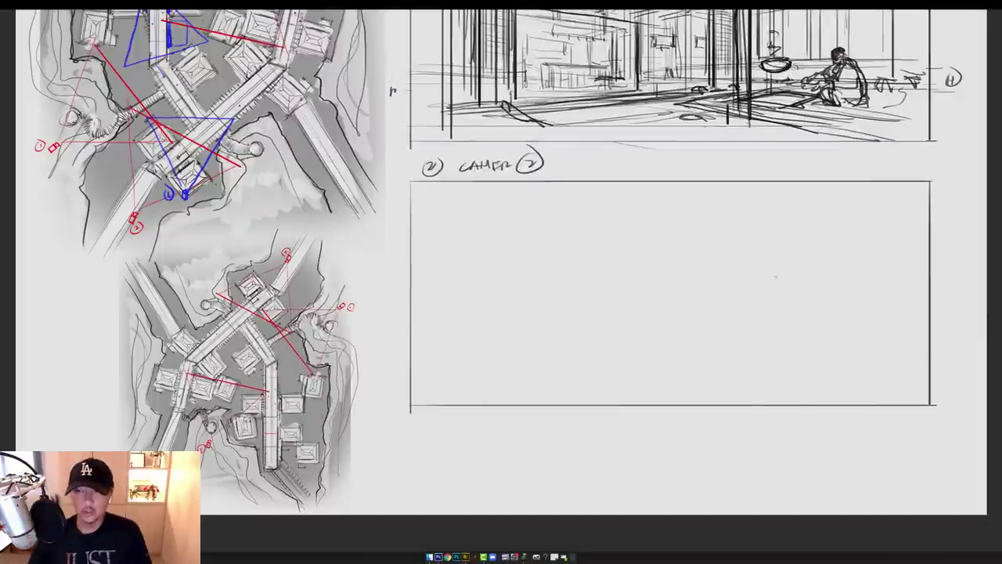
key(f)
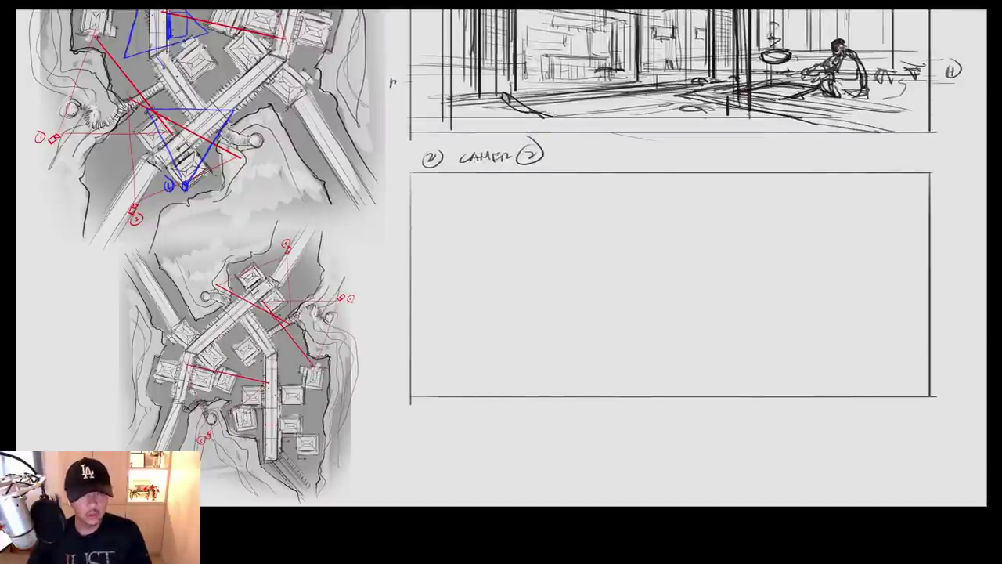
key(f)
Examine the lantern-lit covered corridor photo in ref_01.psd and bring the empty Camera 2 frame into view beside the references
click(196, 301)
drag(183, 319, 531, 125)
drag(45, 438, 507, 184)
key(super+minus)
key(super+minus)
key(super+plus)
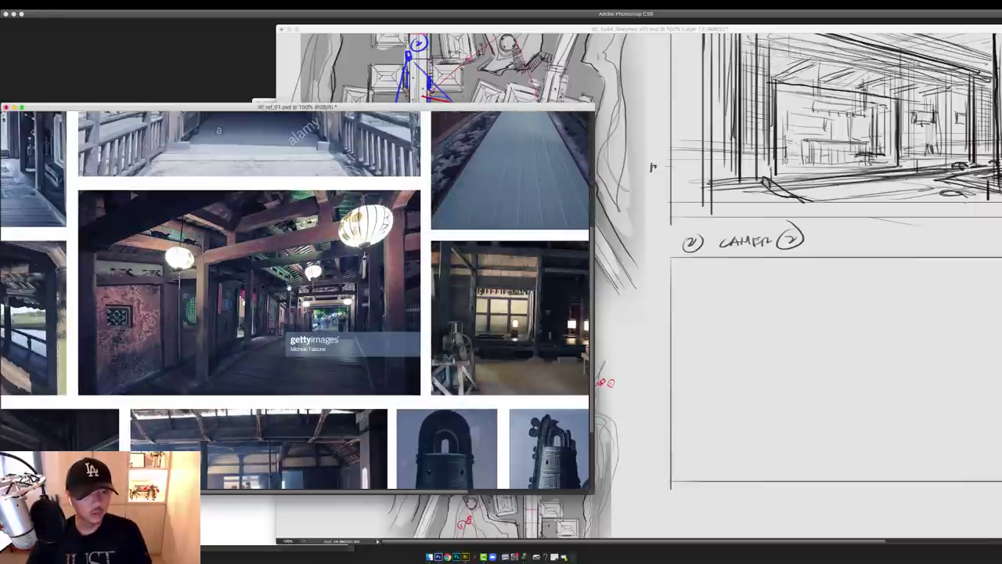
key(super+plus)
drag(203, 291, 405, 181)
key(super+minus)
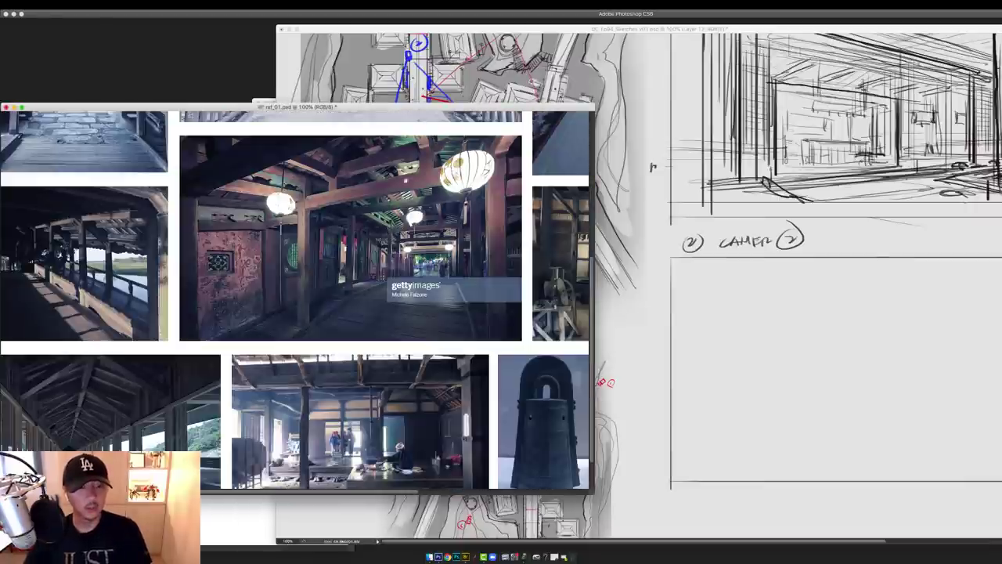
click(949, 283)
drag(949, 283, 732, 230)
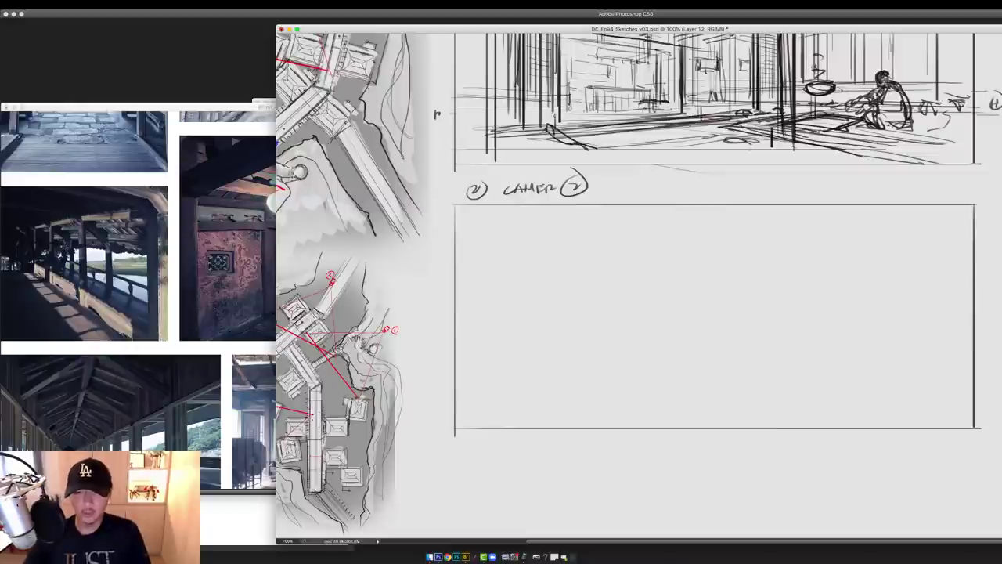
Draw a straight horizon line across the lower part of the empty Camera 2 frame
mouse_move(549, 264)
mouse_down()
mouse_move(635, 302)
mouse_move(765, 401)
mouse_up()
mouse_move(881, 330)
mouse_down()
mouse_move(779, 230)
mouse_move(664, 192)
mouse_up()
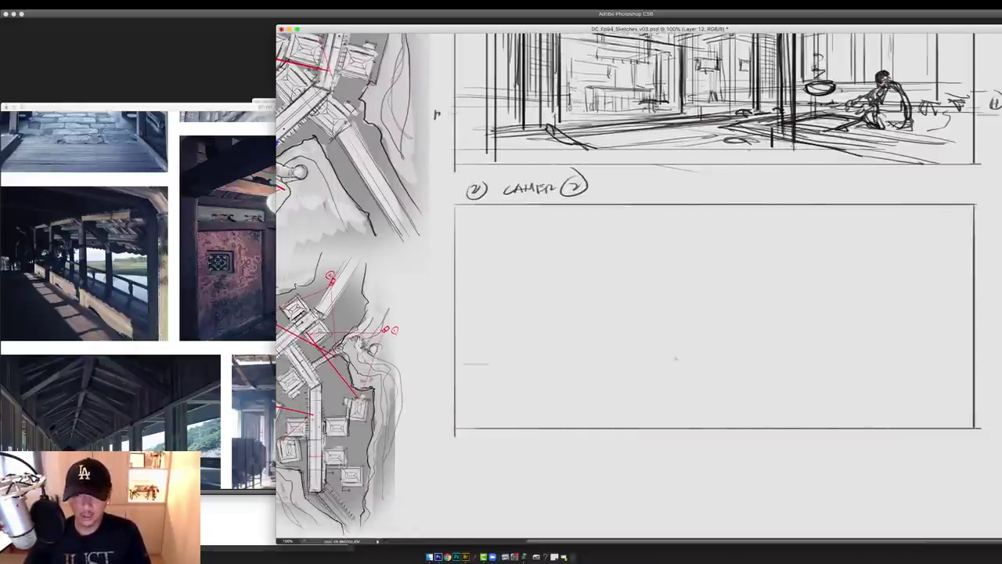
drag(676, 359, 922, 364)
right_click(663, 316)
double_click(695, 378)
key(f)
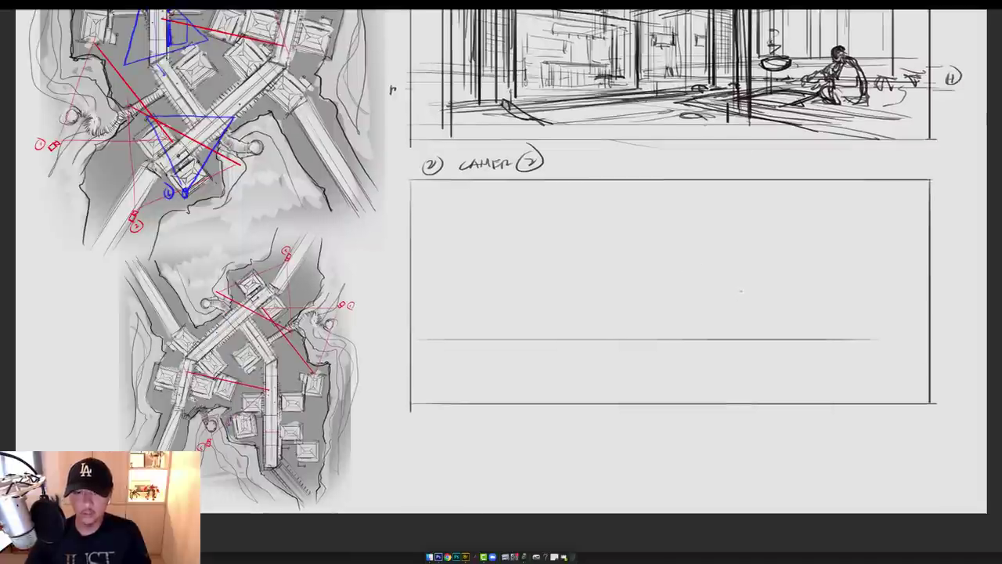
mouse_move(628, 263)
mouse_down()
mouse_move(593, 287)
mouse_move(576, 284)
mouse_up()
drag(414, 361, 864, 361)
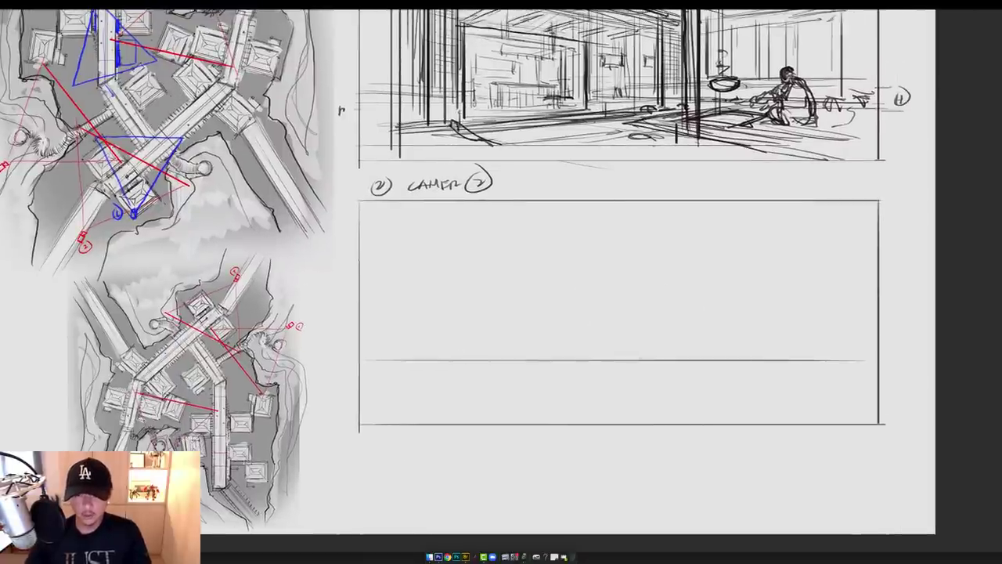
Mark a vanishing point on the Camera 2 horizon and rough in the corridor's converging floor edges and ceiling lines
drag(628, 361, 343, 415)
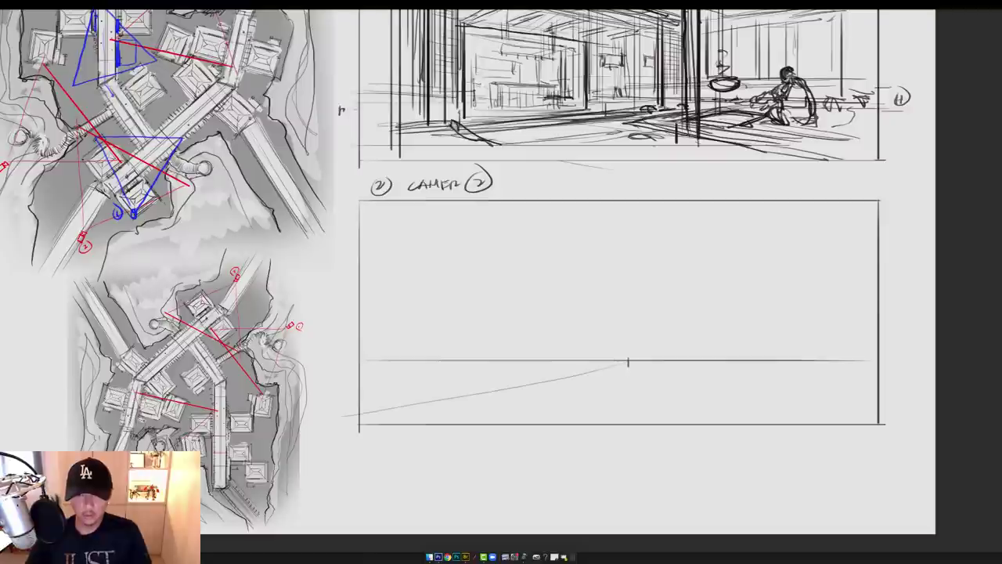
drag(622, 363, 327, 407)
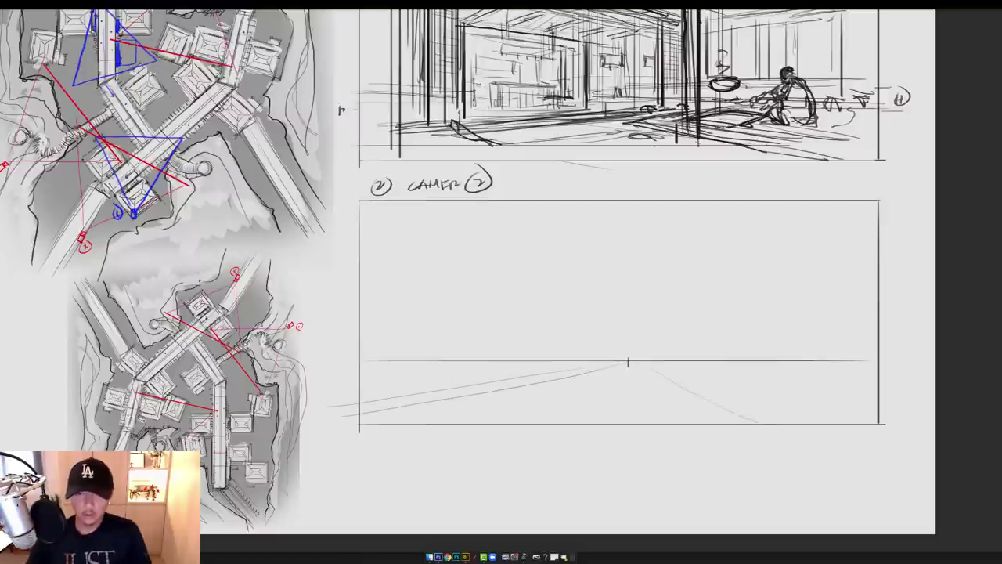
drag(638, 259, 699, 215)
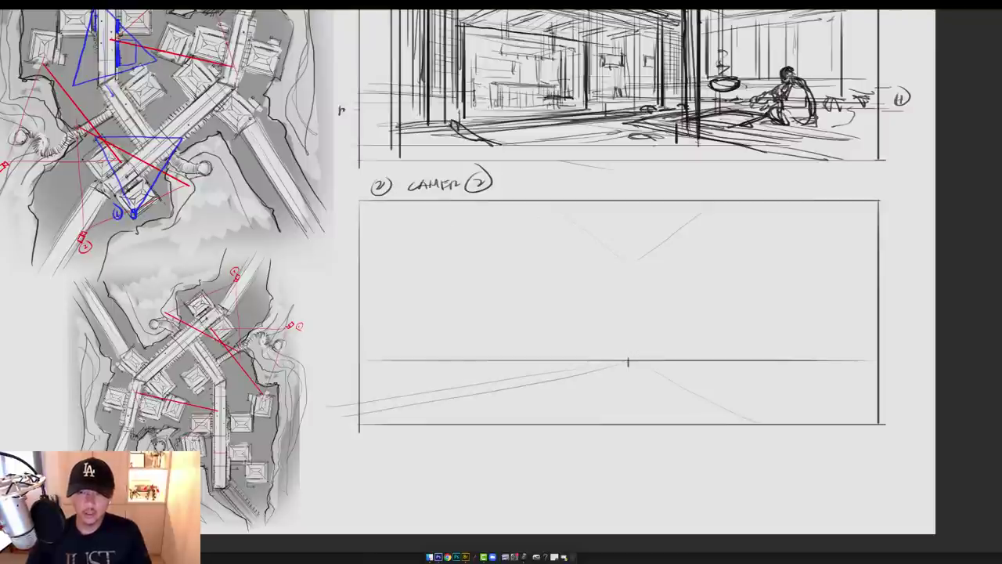
drag(427, 224, 557, 202)
drag(459, 244, 685, 202)
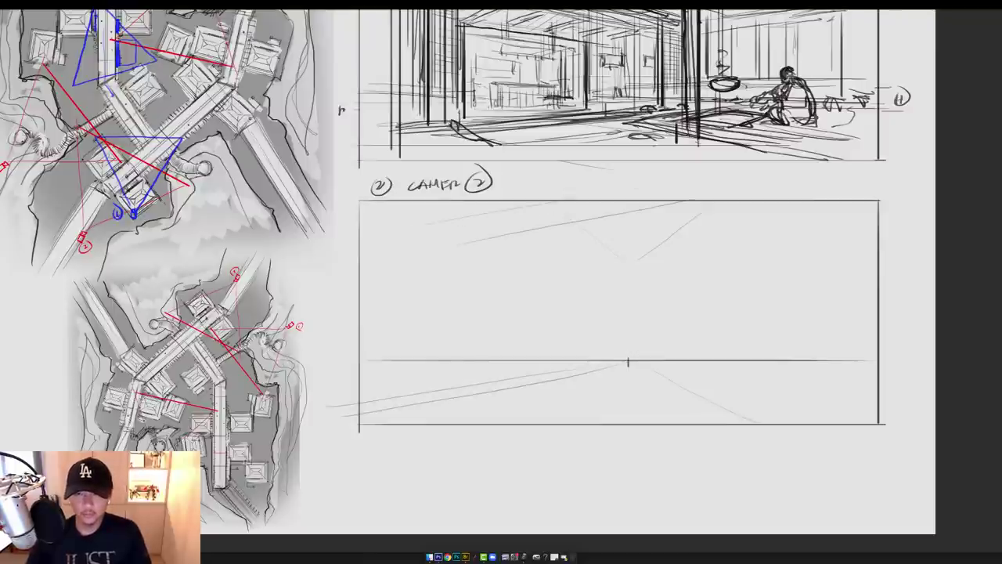
drag(601, 250, 836, 221)
drag(591, 283, 850, 267)
drag(552, 303, 850, 297)
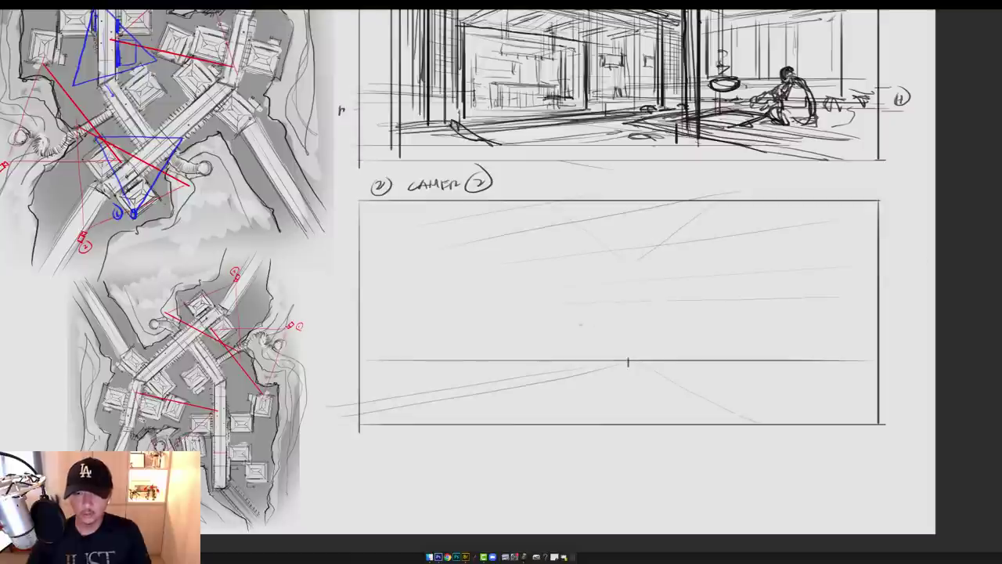
drag(607, 329, 831, 331)
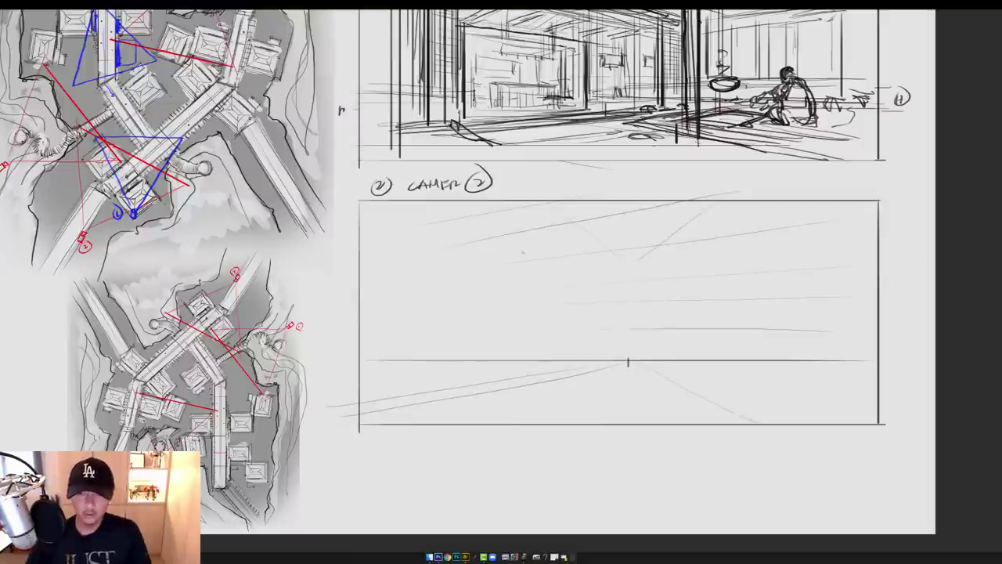
drag(428, 278, 596, 302)
drag(548, 243, 703, 277)
key(super+z)
key(super+z)
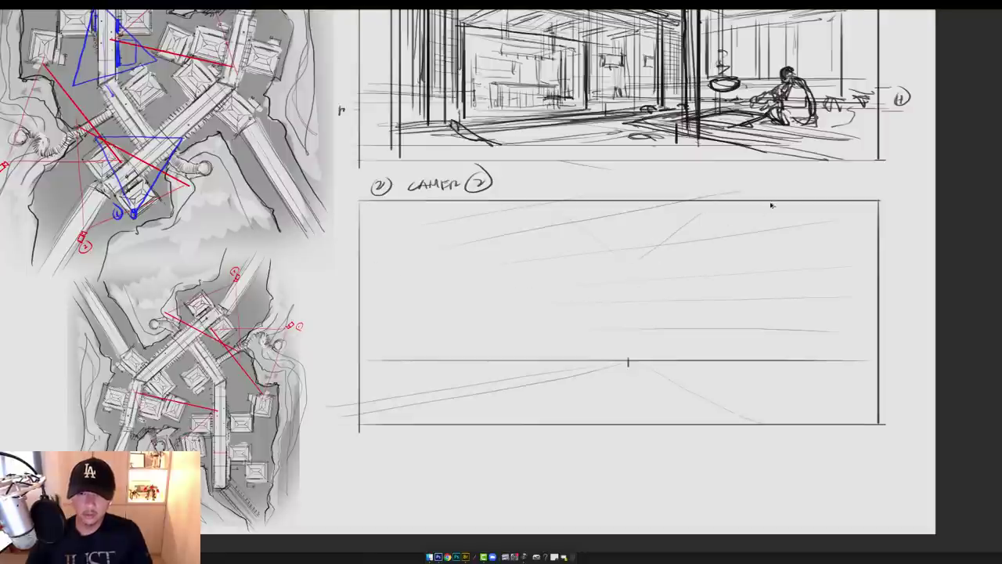
key(ctrl+z)
key(ctrl+z)
key(ctrl+z)
key(ctrl+z)
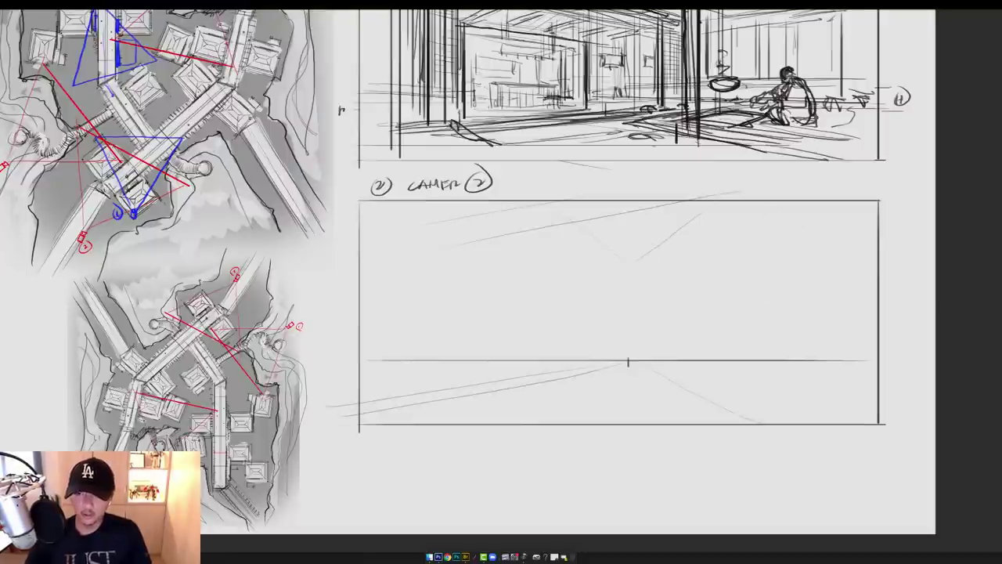
Rough in the right-hand corridor posts with light verticals, a receding floor edge, a second horizon mark and a steep overhead diagonal
drag(673, 261, 673, 338)
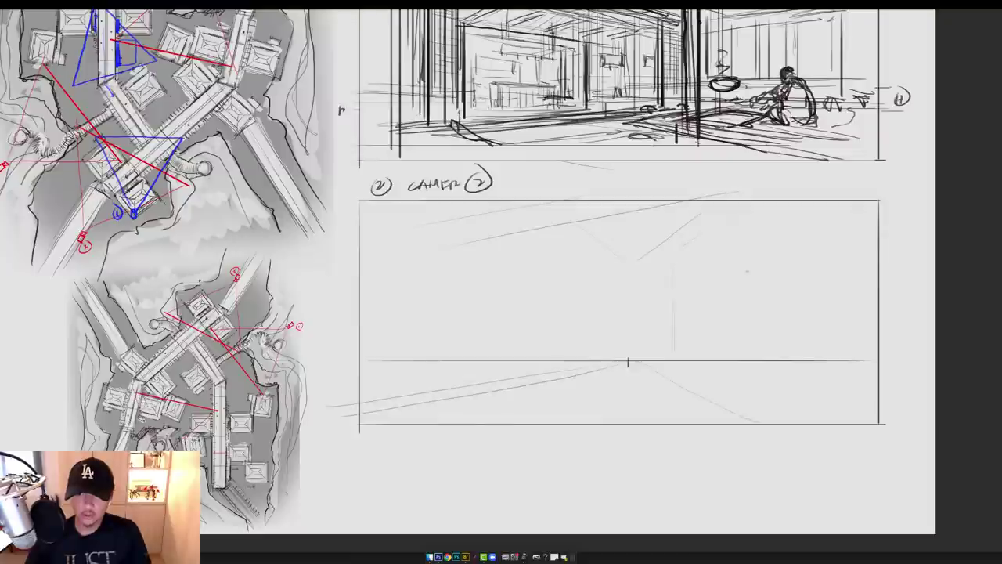
mouse_move(729, 270)
mouse_down()
mouse_move(729, 379)
mouse_move(877, 417)
mouse_up()
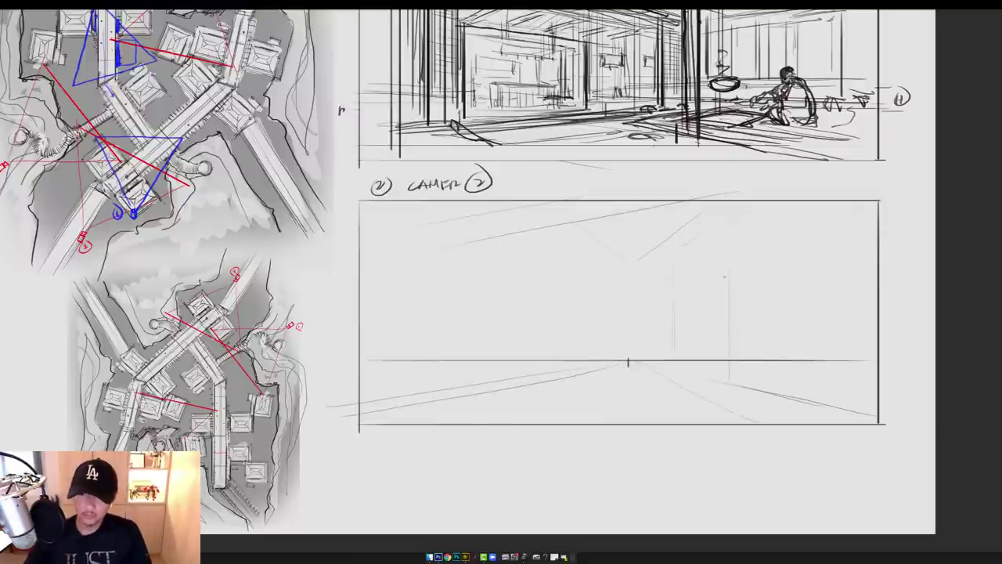
drag(714, 280, 714, 378)
drag(732, 236, 714, 252)
mouse_move(703, 263)
mouse_down()
mouse_move(703, 366)
mouse_move(681, 376)
mouse_up()
drag(695, 331, 760, 188)
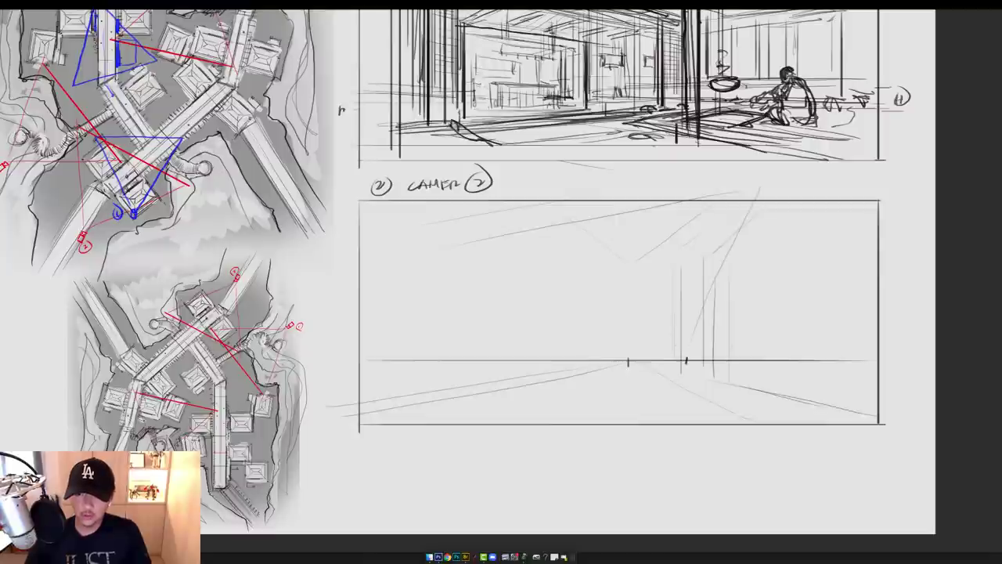
Reinforce the right corner post's verticals, extend its floor edge forward and add brace lines near the ceiling
drag(725, 390, 768, 423)
drag(710, 264, 709, 370)
drag(707, 248, 707, 376)
drag(721, 213, 700, 256)
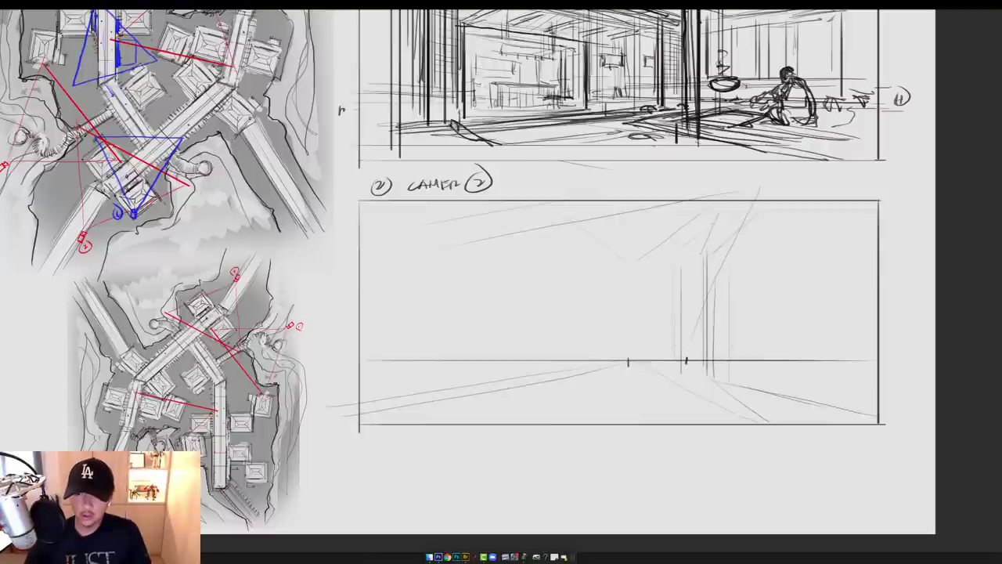
drag(728, 336, 653, 191)
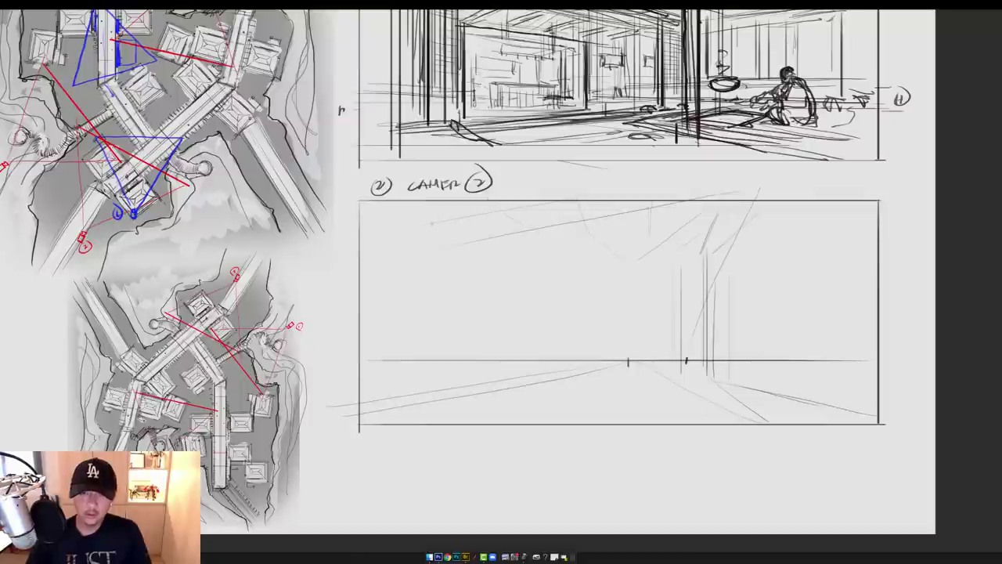
Sketch the left wall's receding guide lines, the foreground floor lines and a light vertical for the far-left post
drag(411, 219, 507, 245)
drag(433, 238, 471, 249)
drag(404, 284, 501, 297)
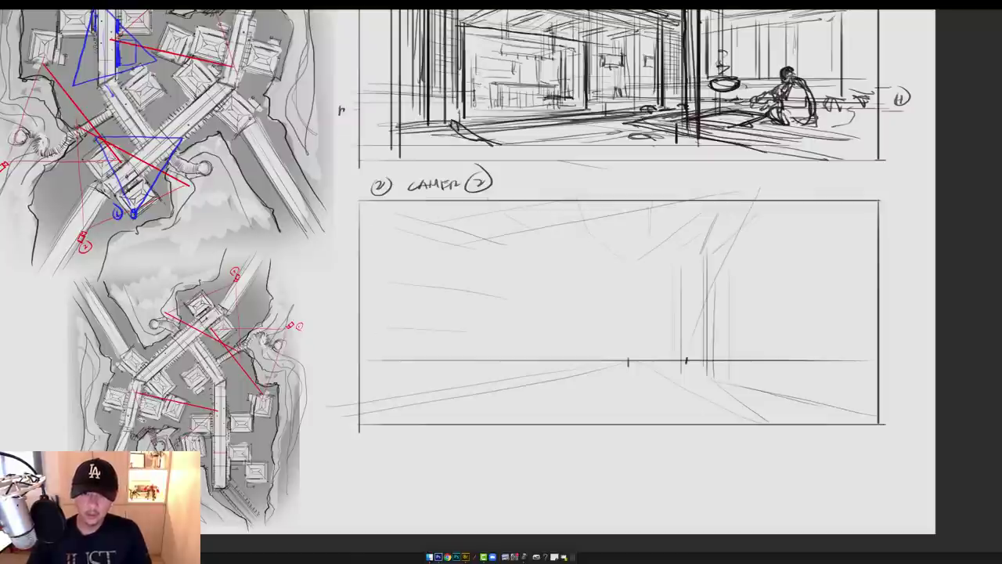
drag(382, 335, 445, 333)
drag(439, 410, 519, 396)
drag(527, 422, 569, 404)
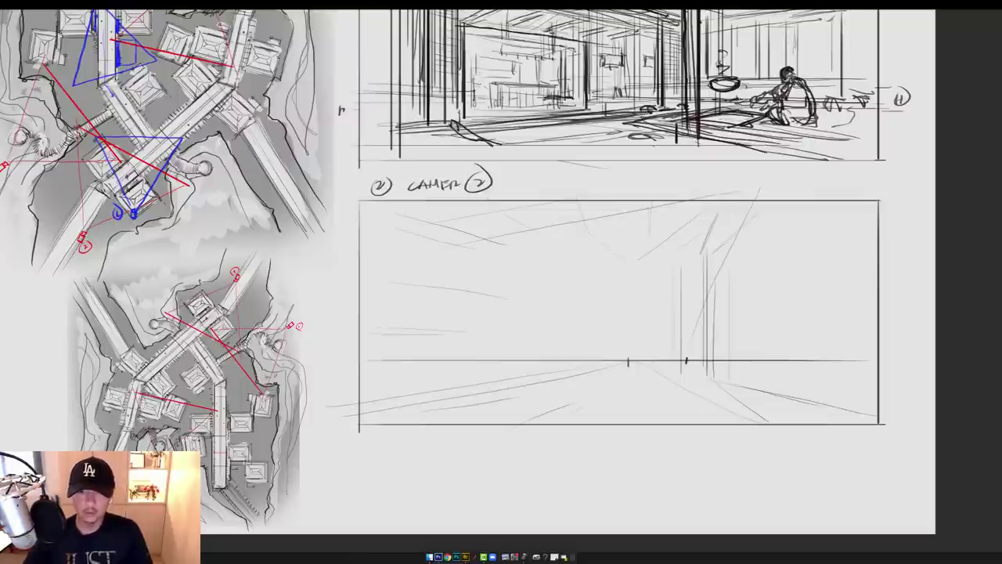
drag(578, 252, 577, 275)
drag(586, 259, 587, 351)
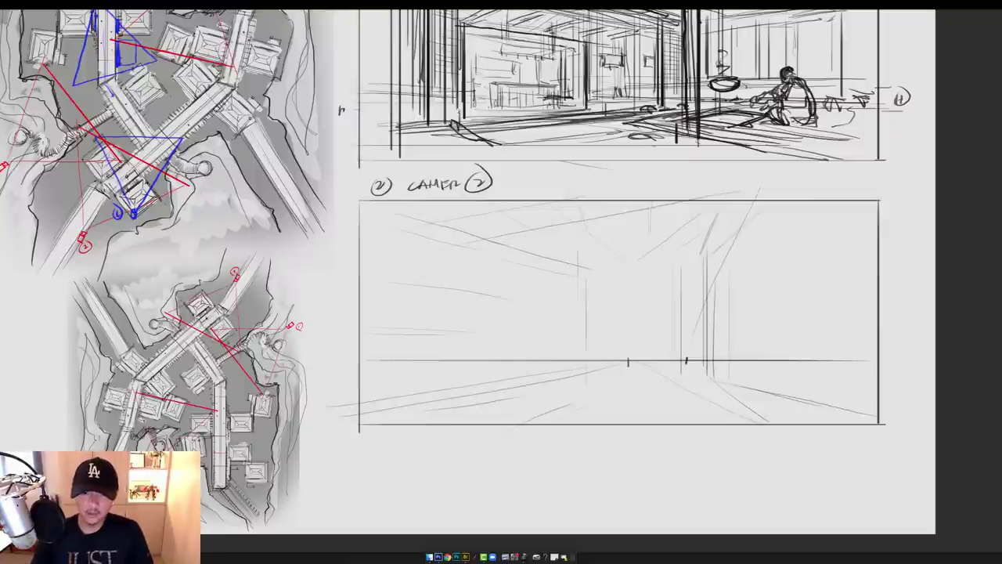
Lengthen the right-hand post verticals below the horizon and restate the floor edge at their base
drag(690, 299, 689, 386)
drag(735, 269, 735, 382)
mouse_move(712, 294)
mouse_down()
mouse_move(712, 395)
mouse_move(773, 432)
mouse_up()
drag(731, 230, 731, 401)
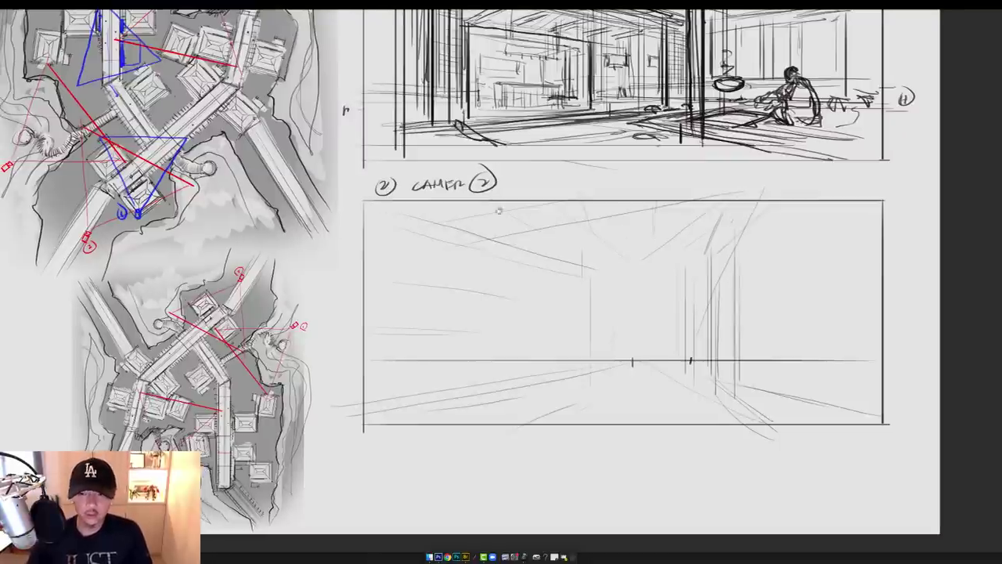
Bring the covered corridor photos in ref_01.psd into view beside the Camera 2 frame
key(f)
key(f)
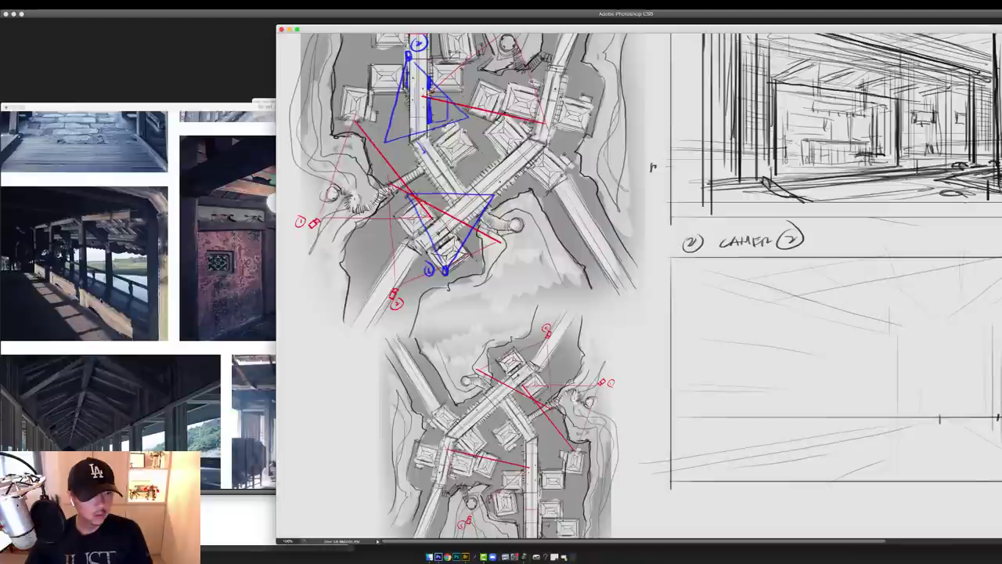
click(159, 342)
drag(291, 280, 334, 415)
drag(547, 306, 428, 267)
click(666, 313)
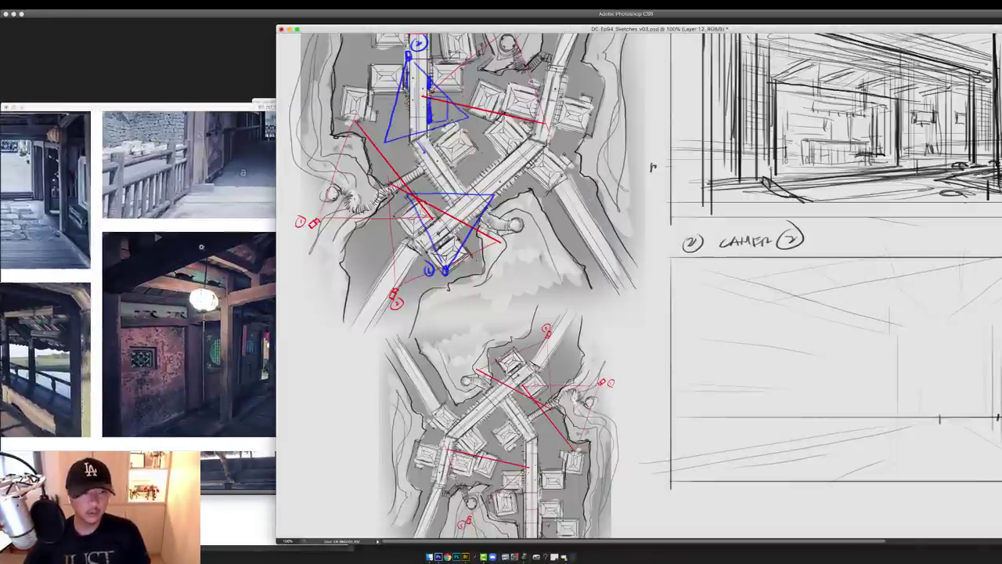
alt+click(207, 252)
alt+click(208, 254)
drag(313, 107, 203, 111)
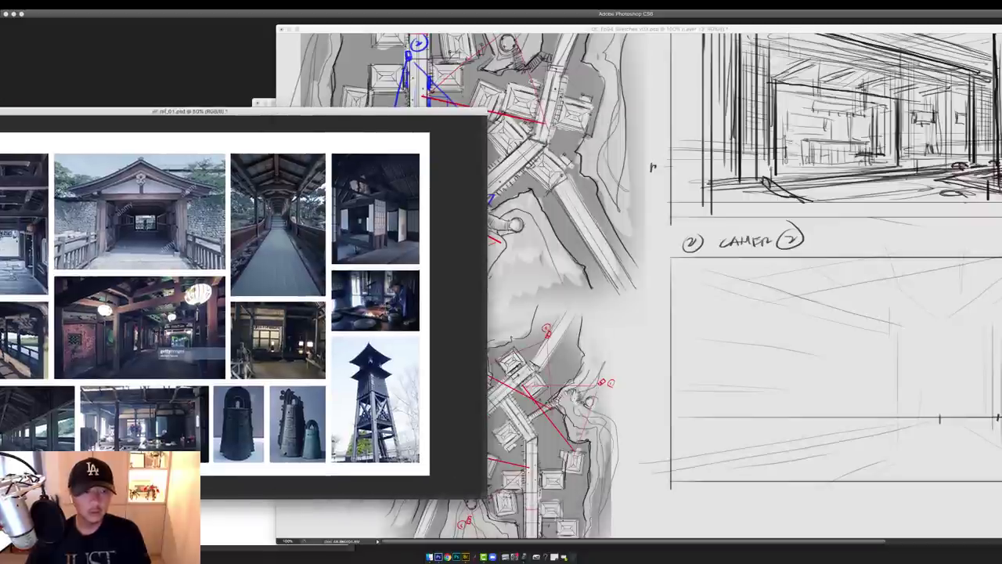
drag(713, 29, 679, 30)
drag(939, 279, 764, 225)
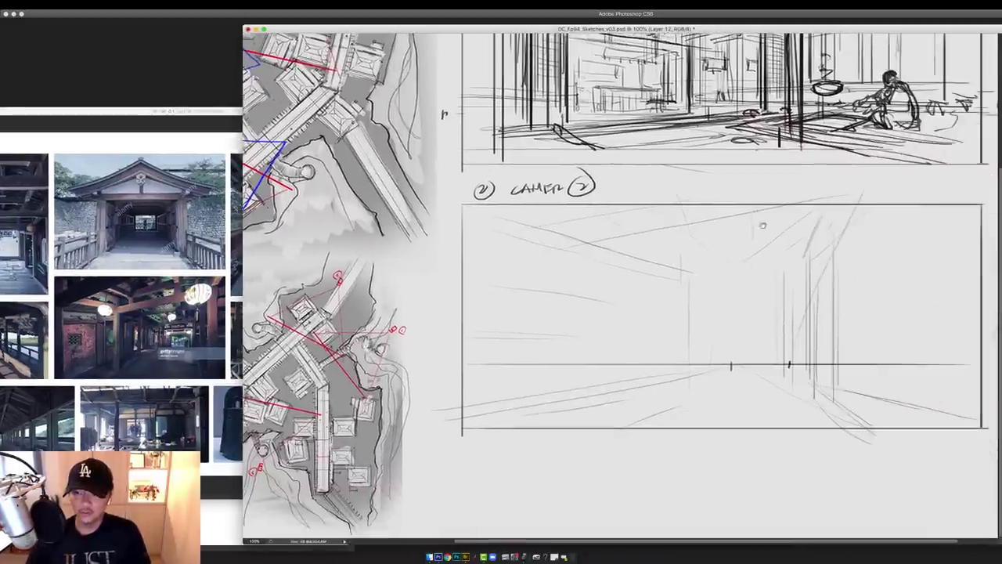
scroll(763, 225, right, 2)
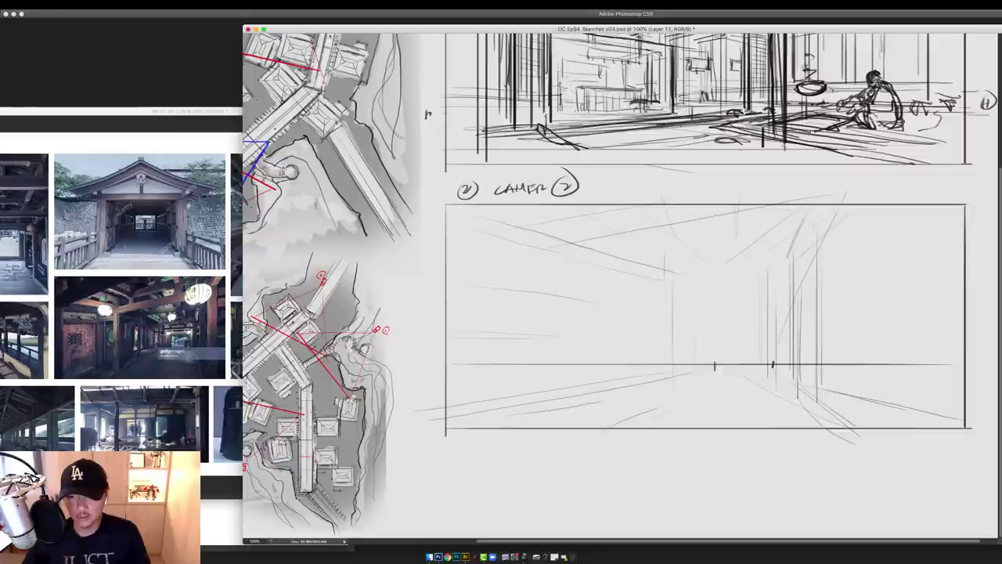
Sketch slanted crossbeams spanning the Camera 2 corridor ceiling from the far opening toward the viewer
drag(656, 285, 775, 268)
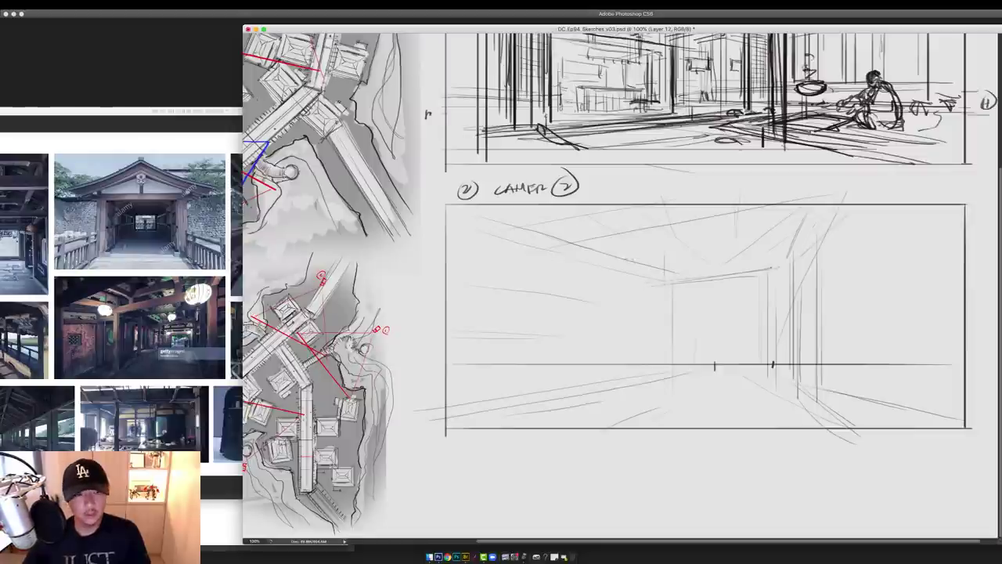
drag(628, 260, 795, 228)
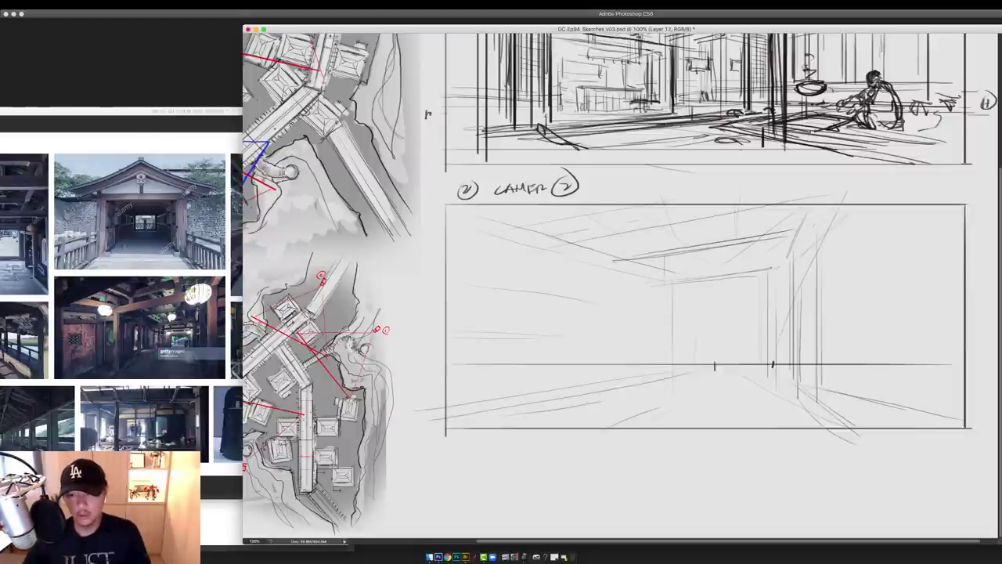
drag(578, 231, 676, 213)
mouse_move(553, 234)
mouse_down()
mouse_move(672, 209)
mouse_move(729, 210)
mouse_up()
drag(624, 265, 783, 244)
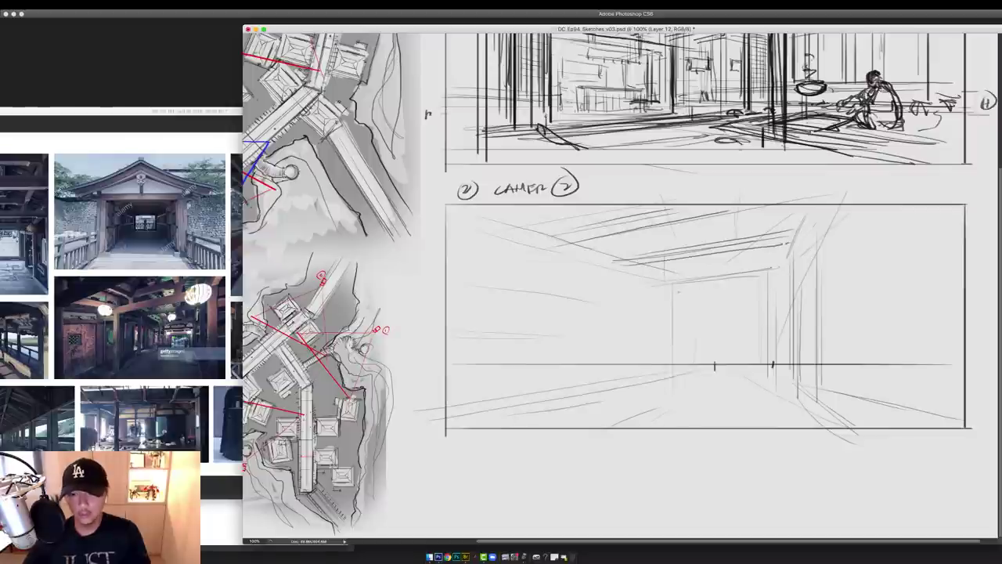
Draw the corridor's inner frame with doubled crossbeams, short beam struts and vertical posts on both sides
drag(667, 287, 780, 271)
mouse_move(694, 300)
mouse_down()
mouse_move(777, 293)
mouse_move(752, 281)
mouse_up()
drag(733, 264, 733, 275)
drag(684, 271, 683, 366)
drag(672, 288, 672, 354)
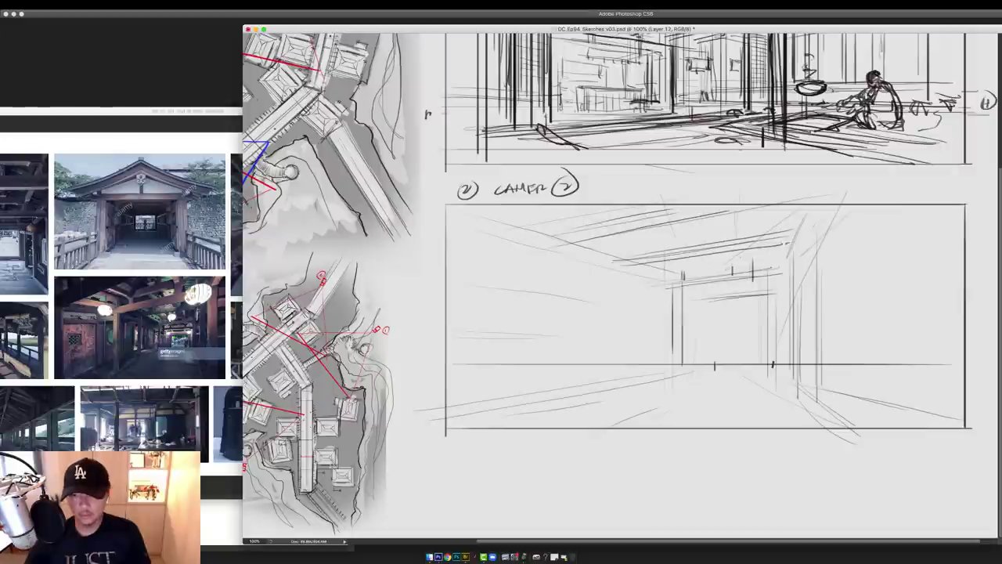
drag(798, 266, 798, 365)
drag(786, 279, 786, 363)
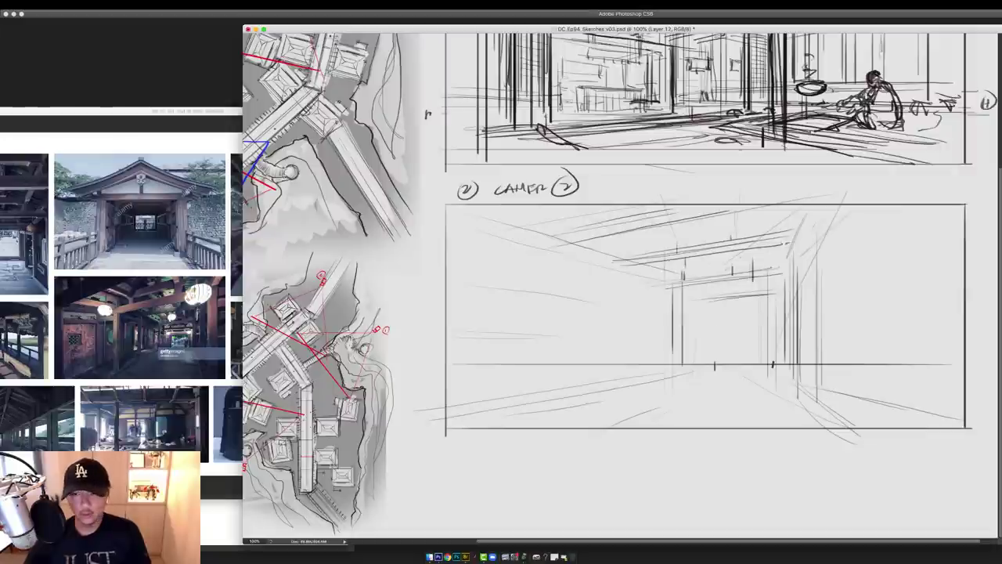
Add diagonal roof rafters between the crossbeams and draw a smaller frame of posts and beam deeper in the corridor
drag(633, 251, 676, 227)
mouse_move(663, 250)
mouse_down()
mouse_move(710, 227)
mouse_move(695, 238)
mouse_up()
mouse_move(681, 267)
mouse_down()
mouse_move(731, 252)
mouse_move(757, 217)
mouse_up()
drag(740, 243, 781, 225)
drag(736, 278, 708, 360)
mouse_move(660, 274)
mouse_down()
mouse_move(720, 303)
mouse_move(720, 363)
mouse_up()
drag(762, 312, 761, 360)
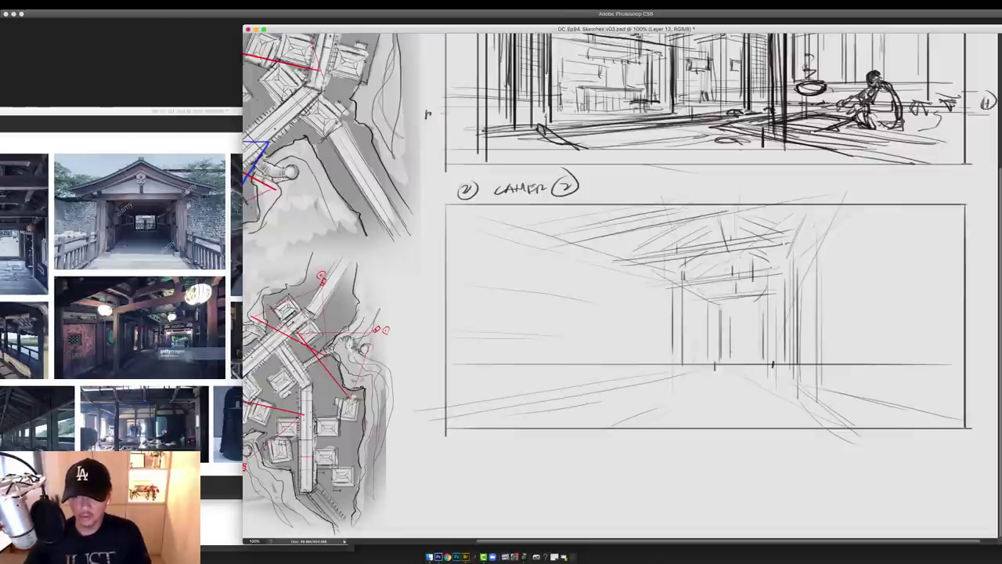
drag(728, 308, 761, 308)
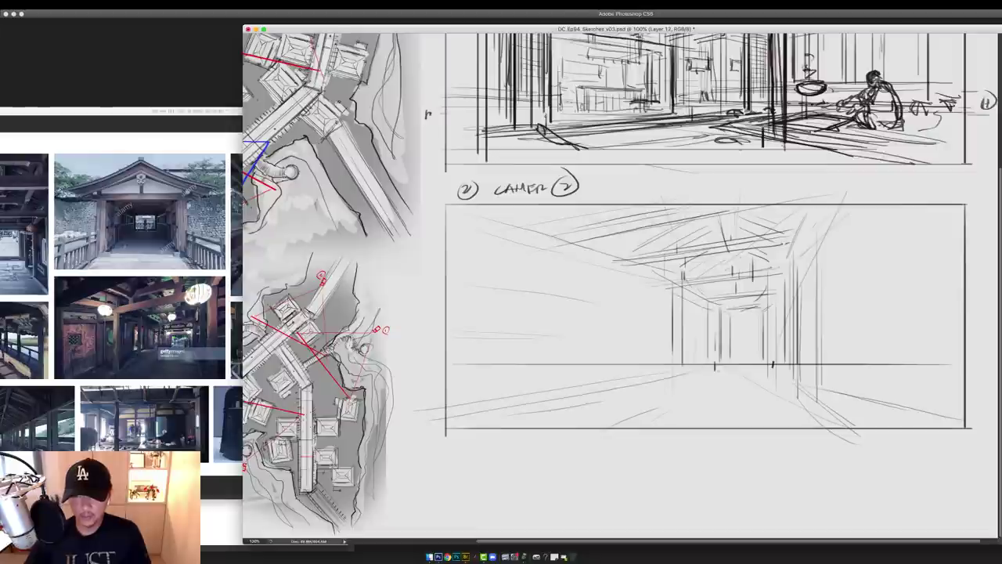
Draw the corridor floor with bold converging edges and crosswise planks, and outline the small doorway at the far end
mouse_move(719, 370)
mouse_down()
mouse_move(770, 370)
mouse_move(584, 435)
mouse_move(617, 428)
mouse_up()
drag(715, 373, 783, 382)
drag(702, 384, 789, 388)
drag(684, 392, 799, 400)
drag(679, 396, 785, 418)
drag(642, 408, 791, 428)
mouse_move(629, 413)
mouse_down()
mouse_move(749, 435)
mouse_move(762, 453)
mouse_up()
drag(622, 429, 762, 467)
mouse_move(714, 377)
mouse_down()
mouse_move(730, 381)
mouse_move(561, 443)
mouse_move(777, 372)
mouse_move(819, 462)
mouse_up()
drag(782, 376, 873, 469)
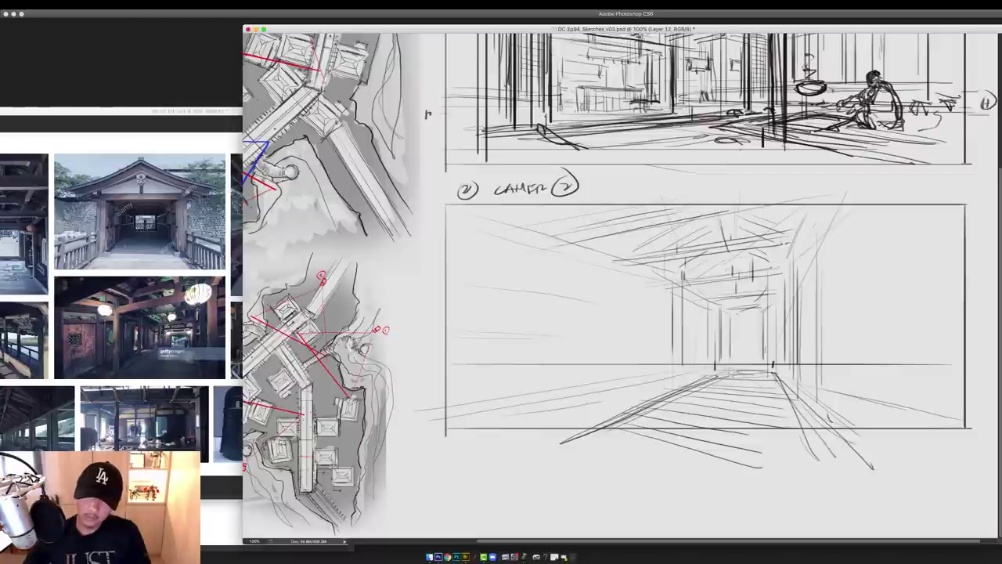
mouse_move(735, 311)
mouse_down()
mouse_move(736, 358)
mouse_move(772, 316)
mouse_up()
drag(736, 316, 770, 314)
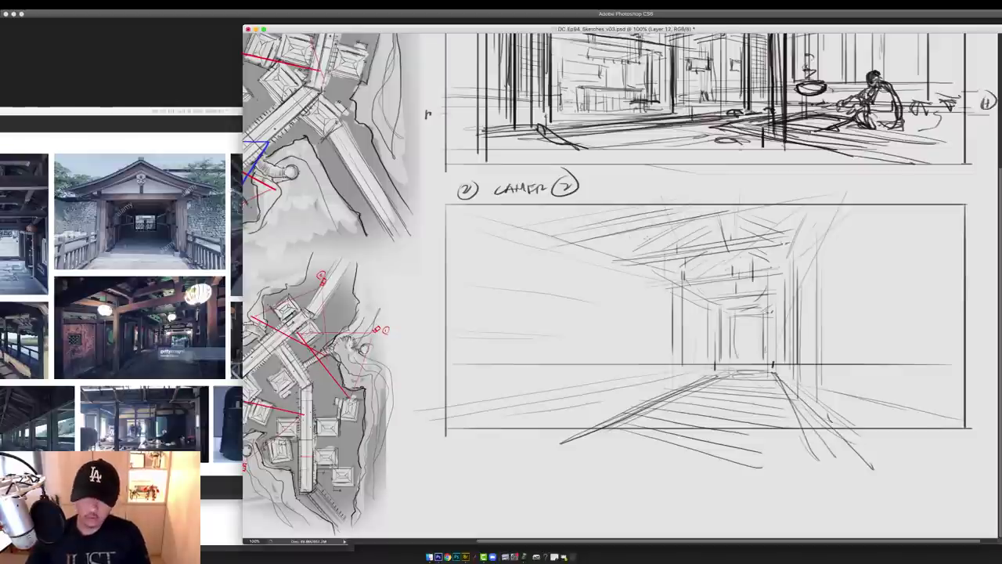
Move the selected left half of the Camera 2 corridor further left to widen the passage, and clear the selection
key(m)
drag(601, 227, 762, 387)
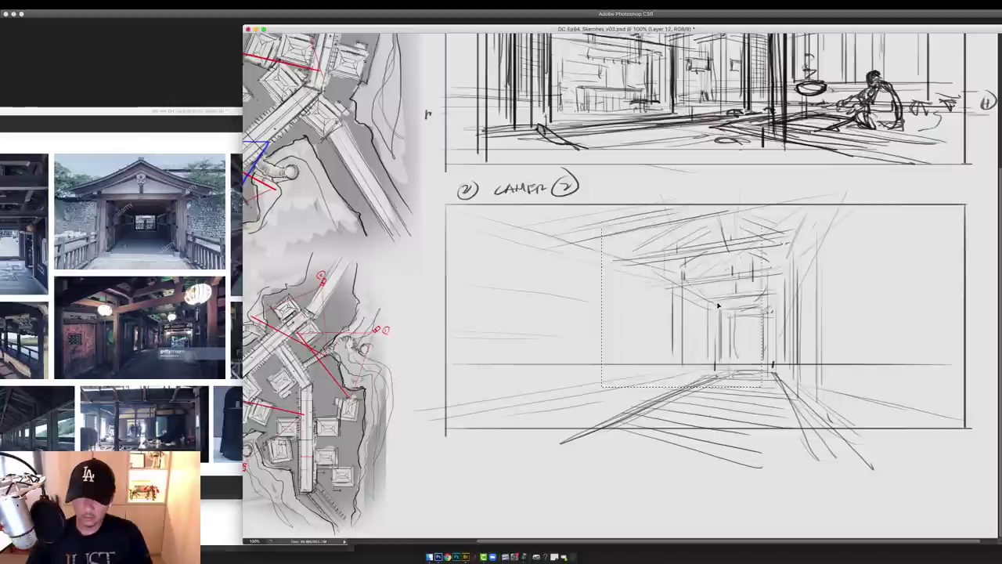
mouse_move(719, 305)
mouse_down()
mouse_move(688, 305)
mouse_move(764, 309)
mouse_up()
key(super+d)
Redraw the ceiling crossbeams with the brush across the blank gap in the middle of the corridor
key(b)
drag(715, 315, 761, 311)
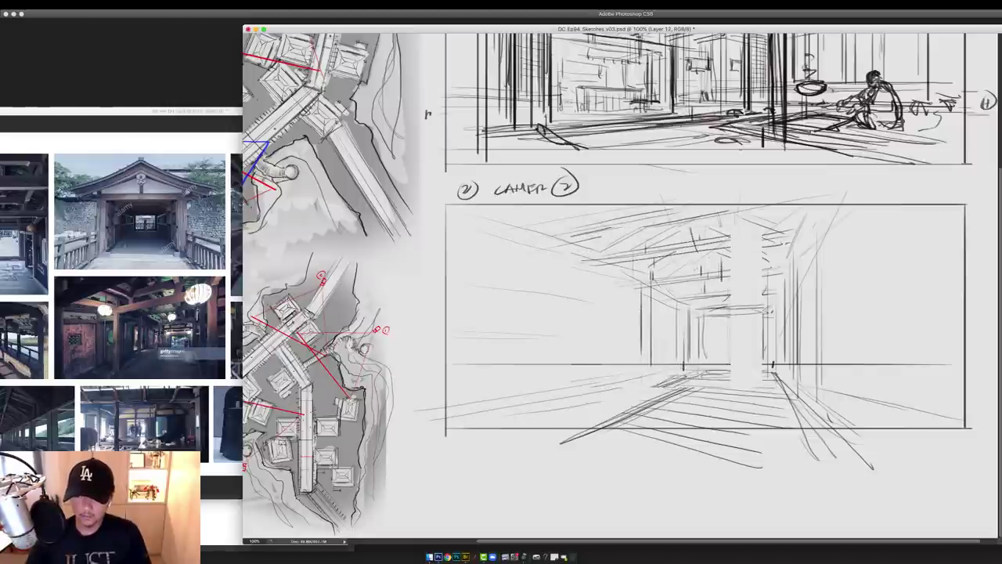
drag(699, 298, 760, 290)
drag(682, 280, 773, 270)
mouse_move(683, 252)
mouse_down()
mouse_move(782, 240)
mouse_move(739, 241)
mouse_up()
drag(709, 237, 764, 240)
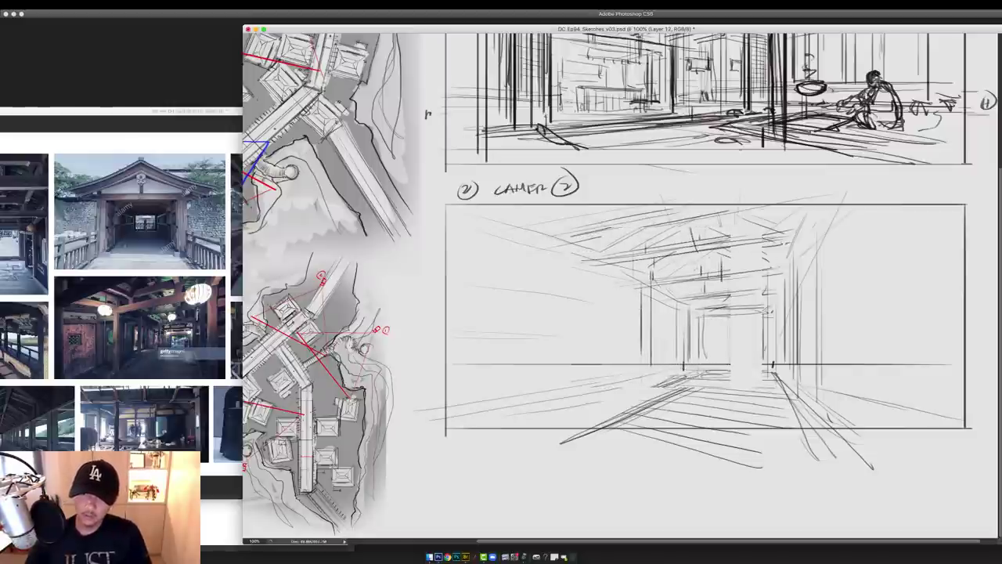
drag(718, 314, 762, 312)
Reconnect the horizon line and floor planks across the gap and add wider converging edges along the left of the floor
drag(720, 364, 806, 364)
drag(733, 367, 788, 374)
drag(705, 380, 804, 397)
drag(641, 398, 507, 446)
drag(700, 380, 511, 444)
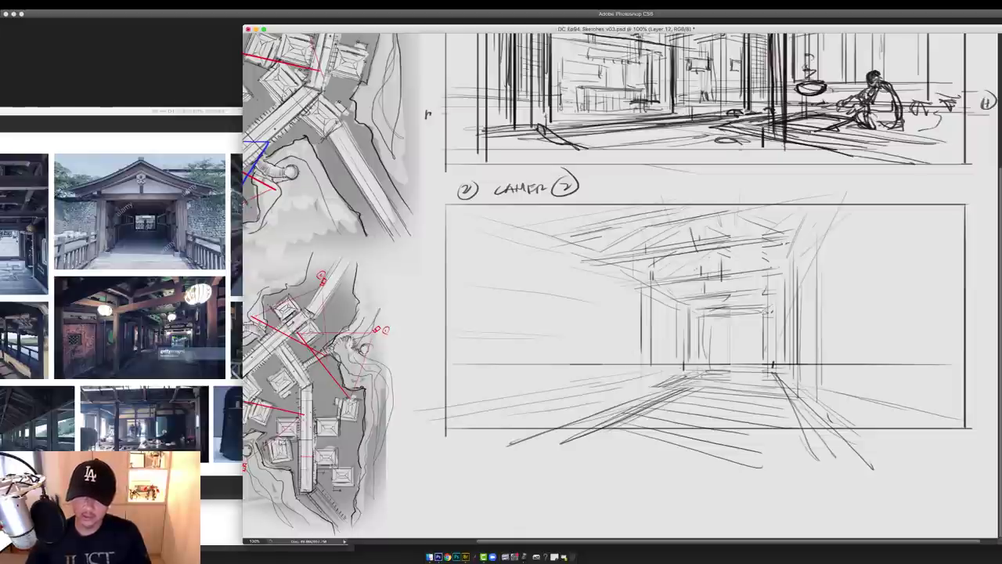
Draw tall foreground posts near both sides of the Camera 2 frame and strengthen the inner posts flanking the corridor
drag(644, 340, 643, 382)
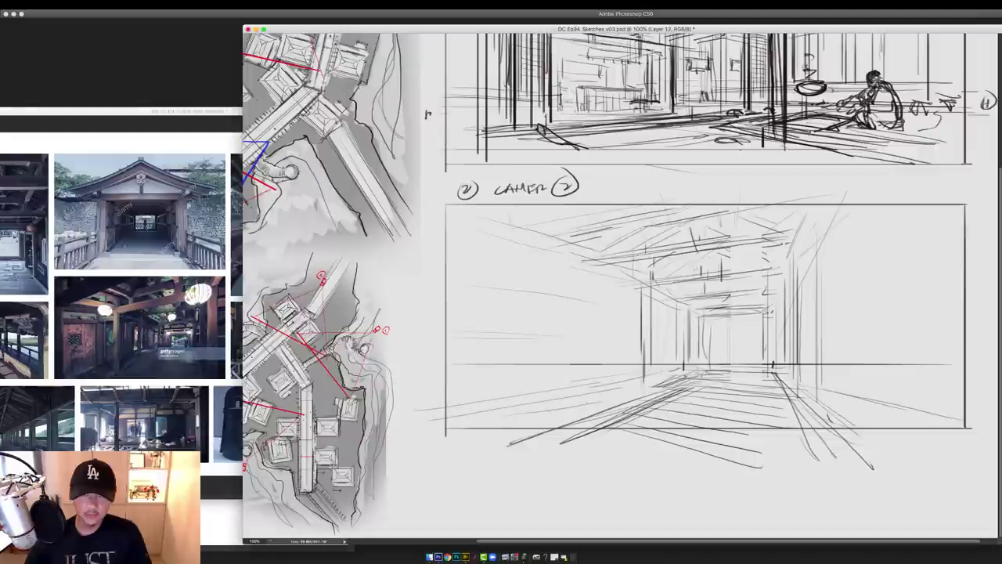
drag(510, 215, 510, 406)
drag(494, 213, 493, 374)
drag(494, 232, 494, 316)
drag(491, 373, 492, 402)
drag(495, 313, 495, 407)
drag(662, 285, 662, 379)
drag(654, 288, 653, 385)
drag(793, 292, 794, 400)
drag(884, 207, 884, 446)
Circle the walls on both sides of the bridge beside Camera 2 on the plan map as a temporary check
drag(243, 128, 381, 199)
click(324, 87)
mouse_move(324, 87)
mouse_down()
mouse_move(332, 194)
mouse_move(413, 247)
mouse_move(516, 274)
mouse_move(474, 345)
mouse_move(509, 385)
mouse_up()
click(332, 193)
click(519, 278)
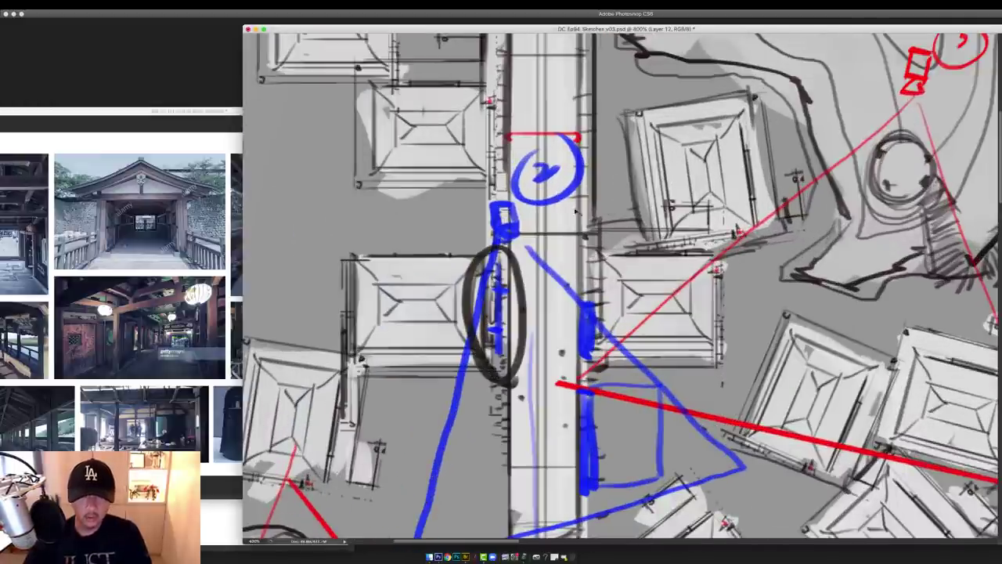
key(super+z)
drag(595, 244, 618, 368)
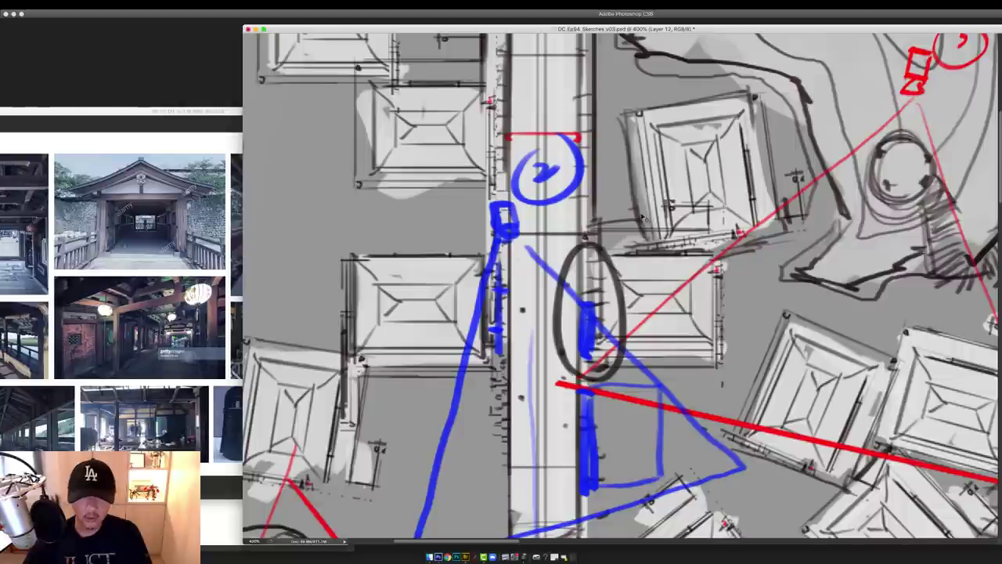
key(super+z)
Trace Camera 2's line of sight down the bridge on the plan map as a temporary check and undo the strokes
scroll(548, 282, down, 5)
drag(491, 179, 432, 448)
key(super+z)
drag(495, 155, 540, 452)
mouse_move(517, 429)
mouse_down()
mouse_move(542, 456)
mouse_move(559, 412)
mouse_up()
key(super+alt+z)
key(super+alt+z)
Add a second edge to the right foreground post and draw the eave beam and inner post lines on the corridor's right
key(super+minus)
key(super+minus)
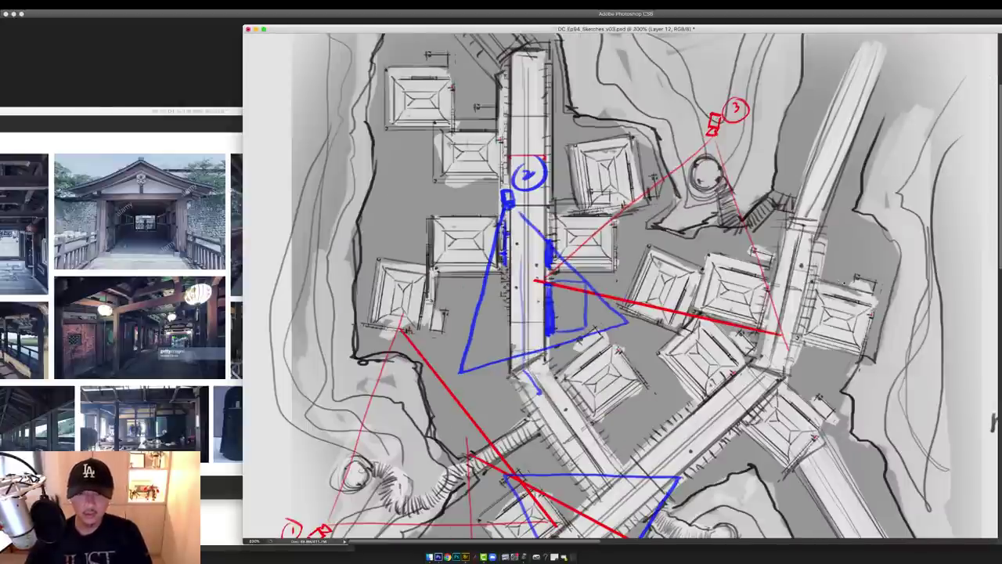
key(super+plus)
key(super+minus)
key(super+minus)
mouse_move(900, 384)
mouse_down()
mouse_move(698, 293)
mouse_move(683, 249)
mouse_up()
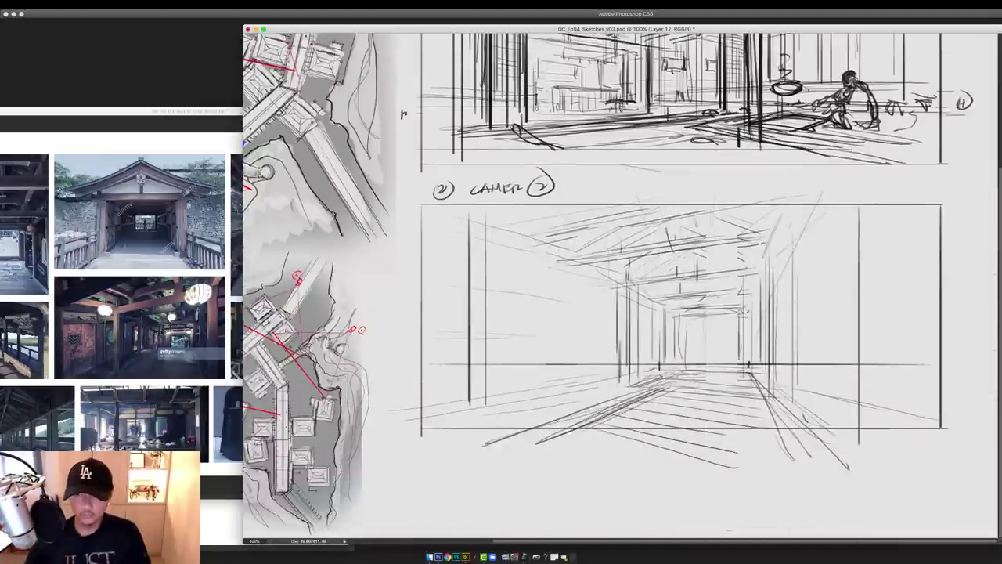
drag(689, 296, 753, 292)
mouse_move(691, 280)
mouse_down()
mouse_move(760, 267)
mouse_move(776, 406)
mouse_move(853, 434)
mouse_up()
drag(846, 205, 843, 442)
drag(783, 235, 767, 416)
Draw perspective rails and vertical posts on the wall section beyond the right foreground post
drag(666, 151, 741, 169)
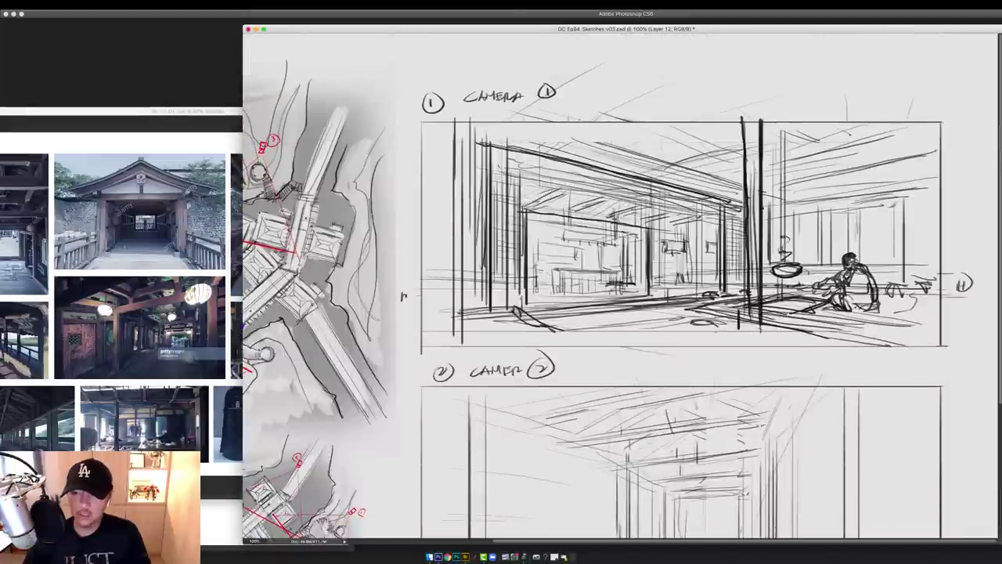
scroll(783, 223, down, 5)
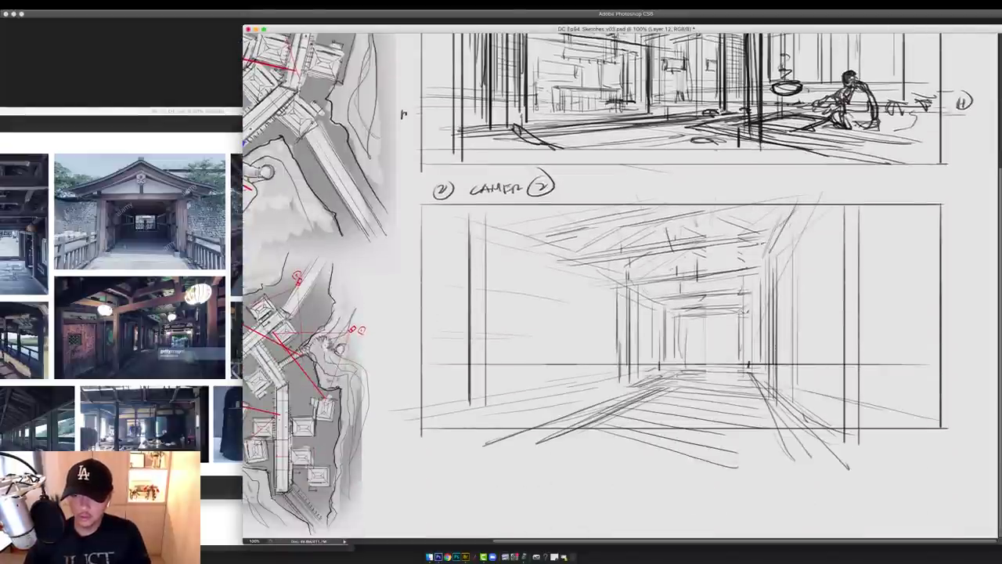
drag(897, 174, 897, 426)
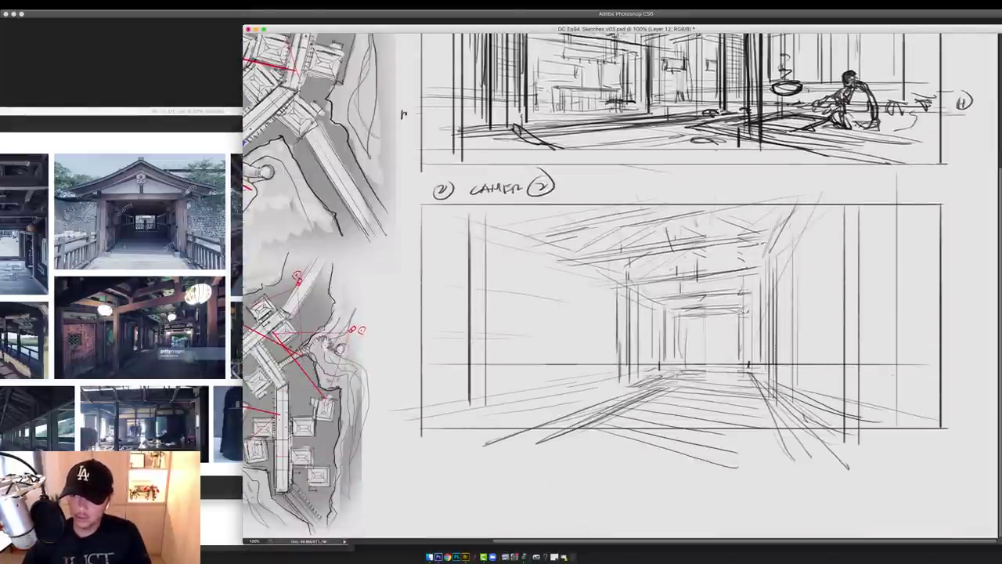
drag(857, 231, 922, 191)
drag(850, 268, 944, 218)
drag(845, 305, 938, 276)
drag(850, 334, 944, 325)
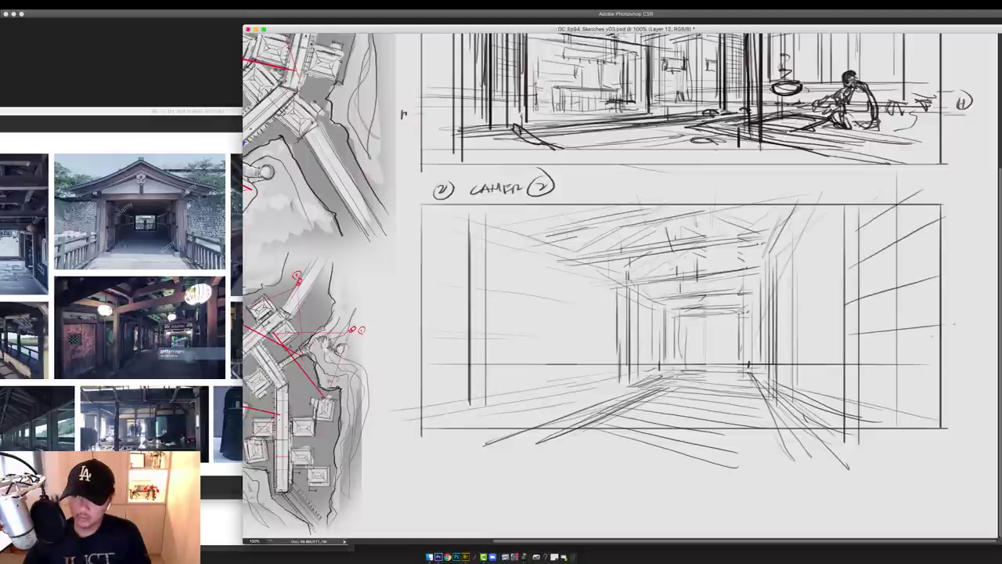
drag(851, 389, 940, 413)
drag(881, 207, 882, 447)
drag(933, 200, 933, 437)
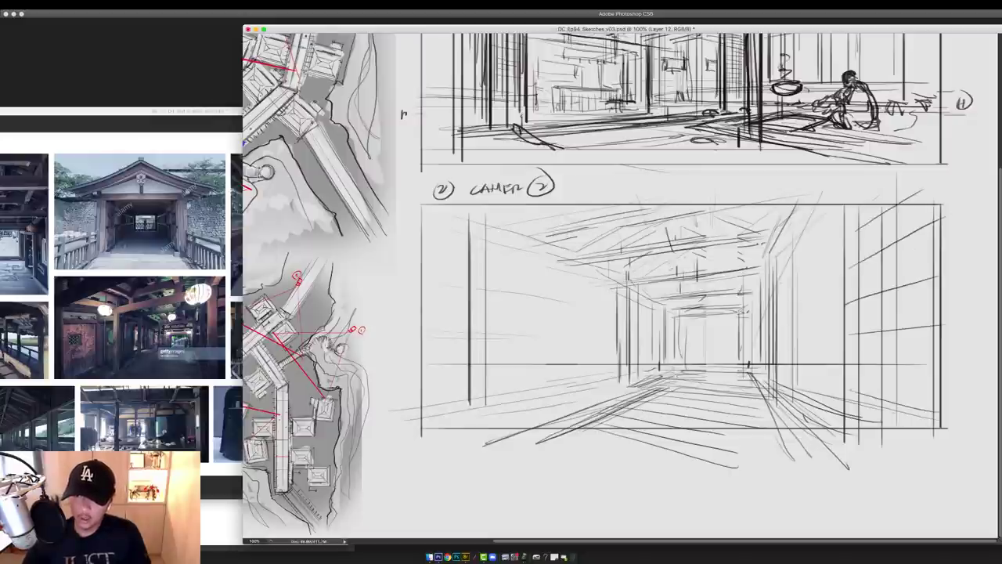
Darken the inner right post, add a low block at its base, and erase the right foreground post
mouse_move(772, 296)
mouse_down()
mouse_move(772, 385)
mouse_move(800, 403)
mouse_up()
drag(789, 392, 835, 391)
key(e)
drag(846, 214, 846, 443)
drag(857, 235, 858, 439)
key(b)
drag(891, 207, 891, 432)
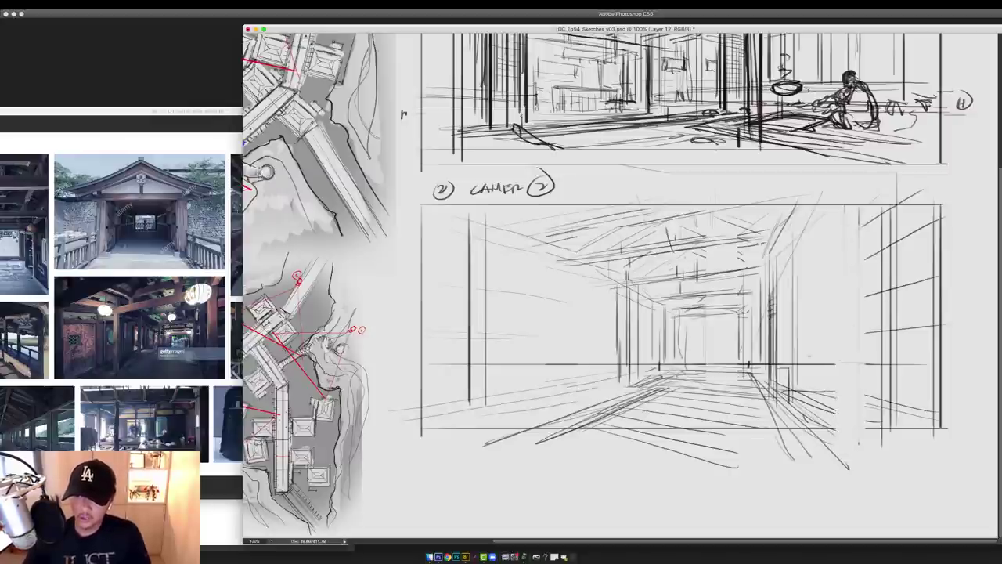
Sketch a low railing, thin background posts and floor lines in the opening on the corridor's right side
mouse_move(776, 355)
mouse_down()
mouse_move(827, 354)
mouse_move(827, 375)
mouse_up()
drag(791, 363, 832, 364)
drag(785, 245, 786, 392)
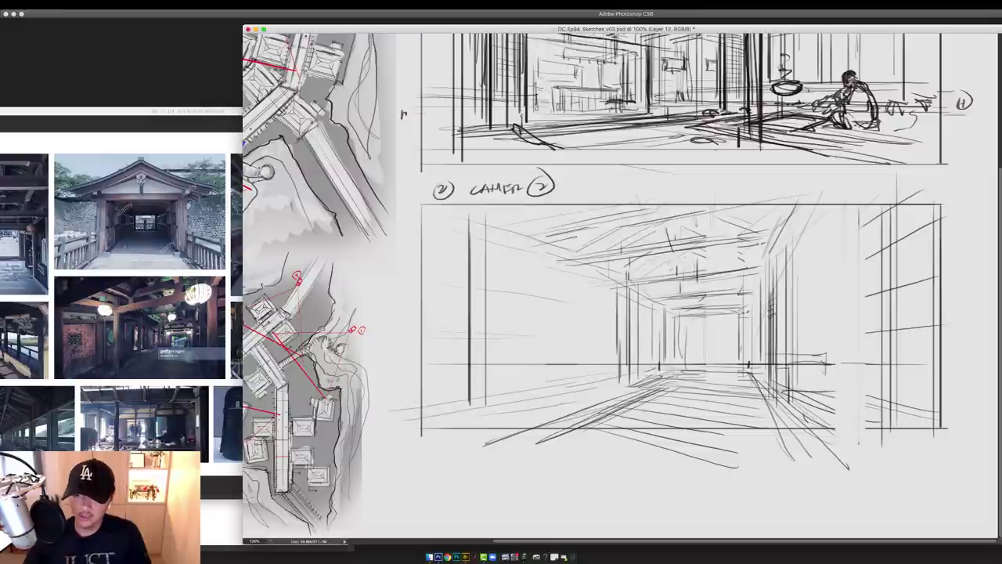
drag(805, 355, 866, 357)
drag(835, 272, 836, 379)
mouse_move(811, 251)
mouse_down()
mouse_move(843, 244)
mouse_move(836, 354)
mouse_up()
mouse_move(833, 280)
mouse_down()
mouse_move(855, 279)
mouse_move(849, 341)
mouse_up()
drag(814, 373, 858, 368)
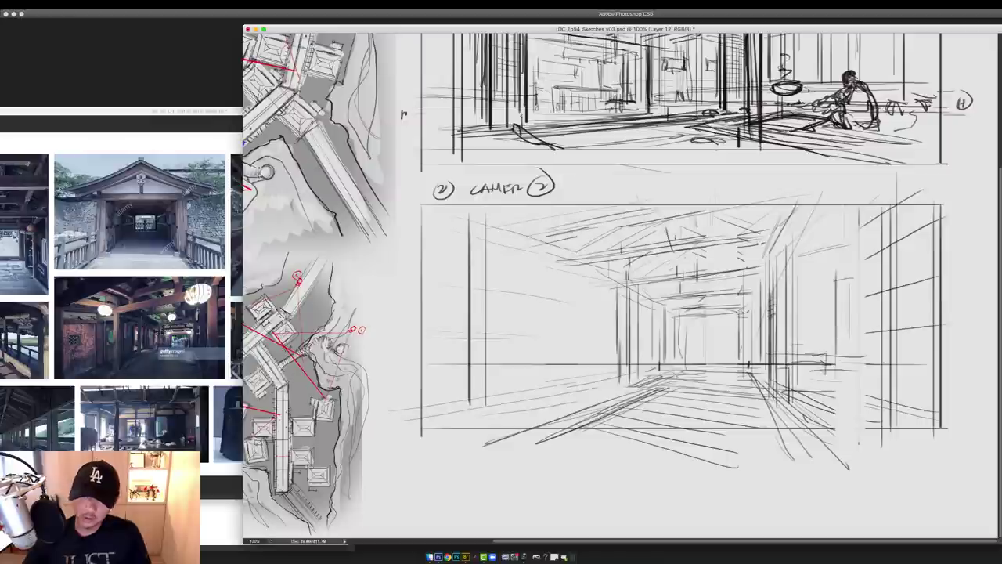
drag(789, 393, 866, 421)
drag(775, 359, 760, 389)
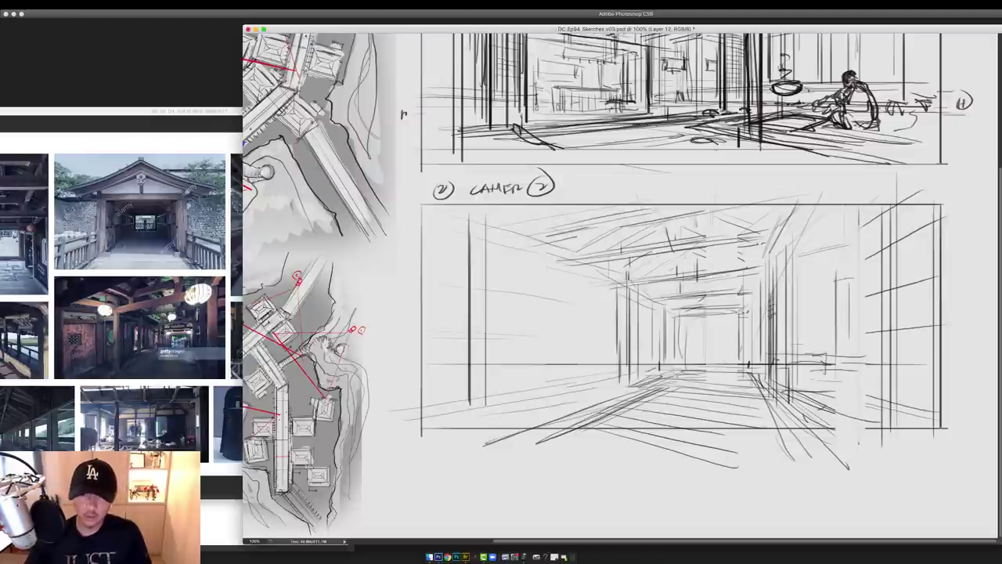
Add posts along the corridor's left side and draw a lattice grid on the wall at the frame's left edge
drag(610, 285, 610, 398)
mouse_move(470, 246)
mouse_down()
mouse_move(608, 279)
mouse_move(603, 416)
mouse_up()
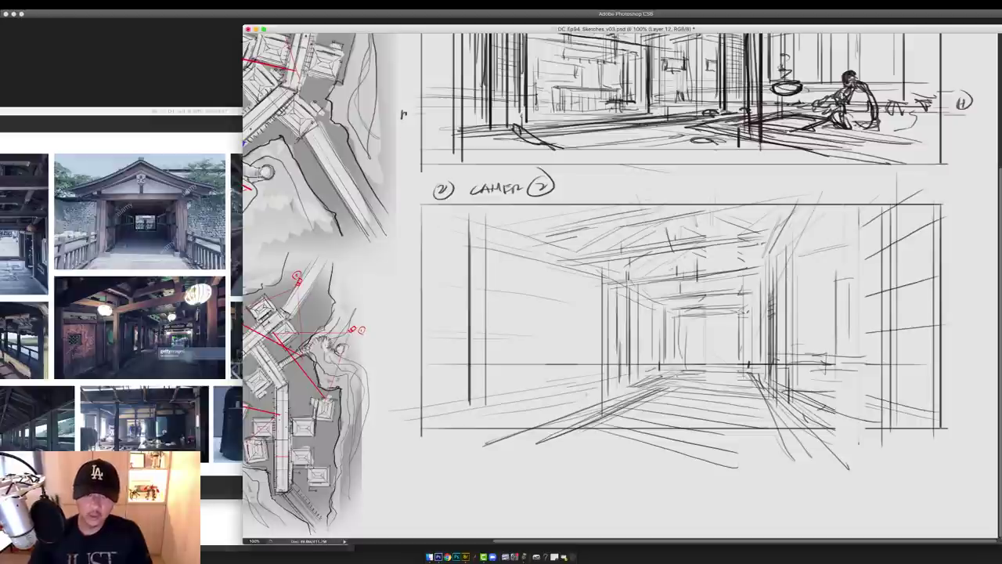
drag(426, 242, 467, 255)
mouse_move(426, 257)
mouse_down()
mouse_move(473, 267)
mouse_move(473, 287)
mouse_up()
mouse_move(425, 296)
mouse_down()
mouse_move(470, 303)
mouse_move(470, 326)
mouse_up()
mouse_move(426, 342)
mouse_down()
mouse_move(469, 344)
mouse_move(482, 362)
mouse_up()
drag(425, 378, 467, 382)
mouse_move(458, 240)
mouse_down()
mouse_move(458, 404)
mouse_move(443, 395)
mouse_up()
drag(430, 233, 431, 408)
mouse_move(423, 401)
mouse_down()
mouse_move(459, 401)
mouse_move(472, 420)
mouse_up()
drag(439, 427, 590, 405)
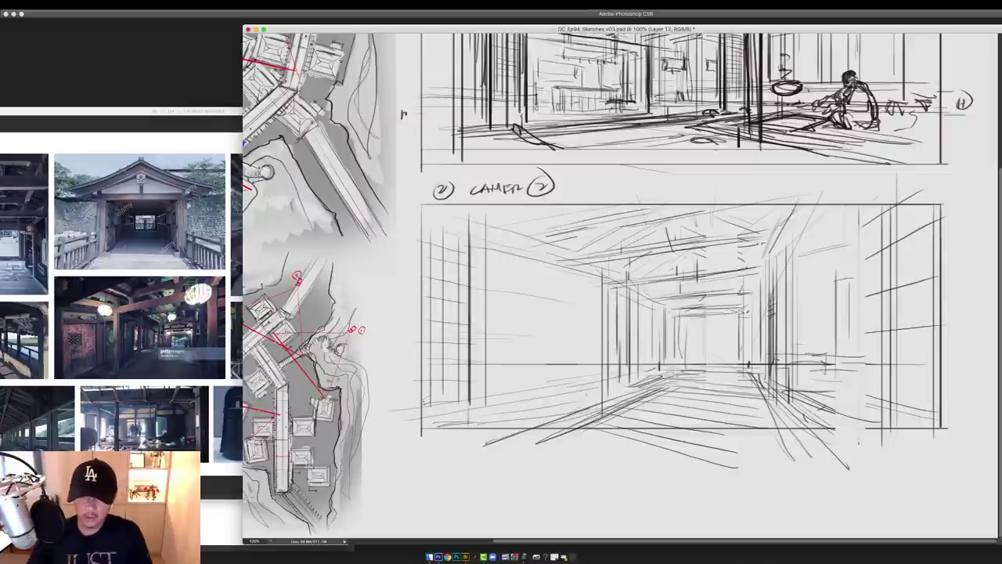
Strengthen the left middle posts and the beam running above them, and add a thin post and wall lines behind
drag(600, 274, 600, 412)
drag(590, 276, 591, 401)
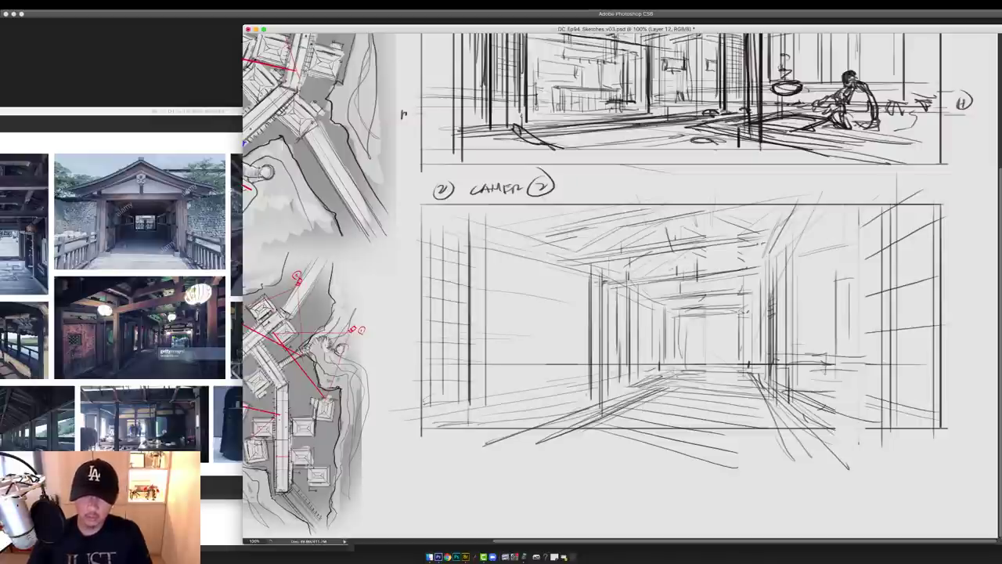
drag(448, 207, 500, 226)
drag(456, 210, 633, 288)
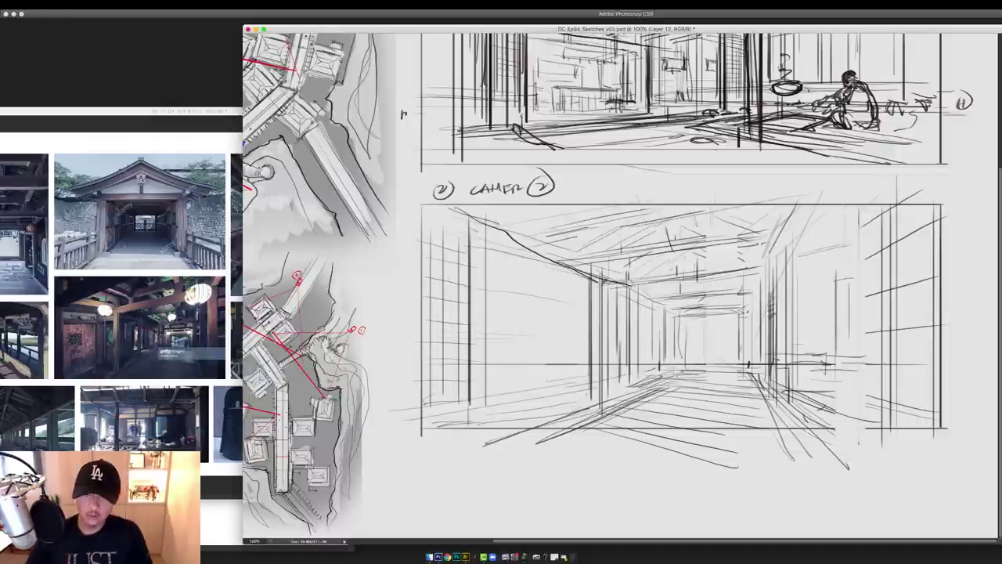
drag(528, 245, 592, 263)
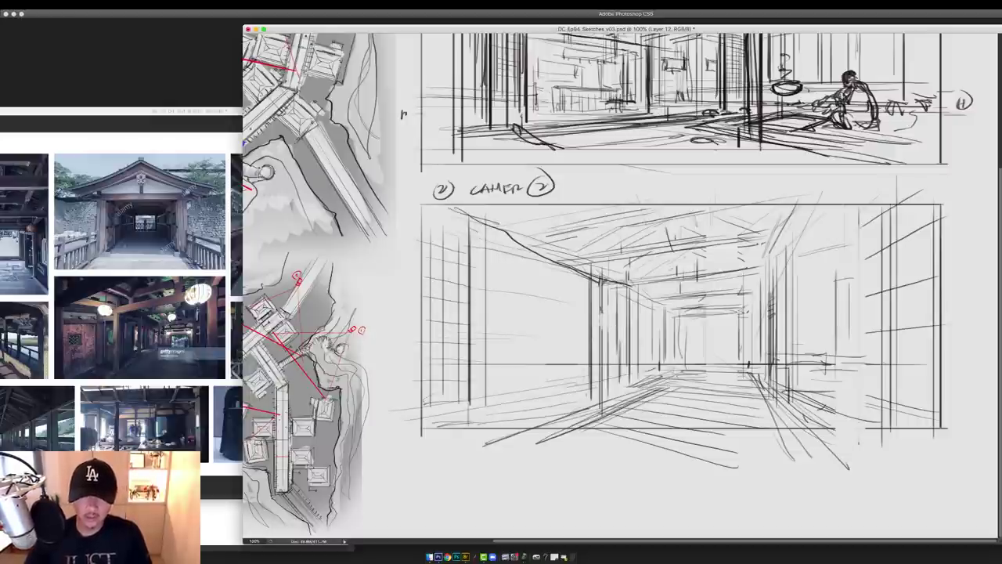
mouse_move(464, 407)
mouse_down()
mouse_move(498, 401)
mouse_move(479, 404)
mouse_up()
drag(514, 307, 577, 315)
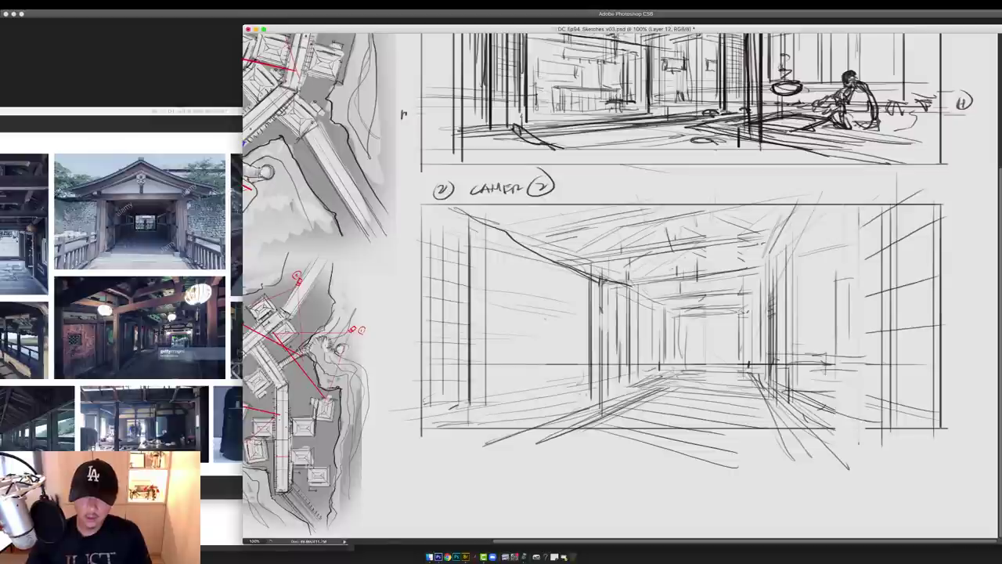
mouse_move(550, 282)
mouse_down()
mouse_move(595, 287)
mouse_move(583, 370)
mouse_up()
drag(577, 285, 578, 385)
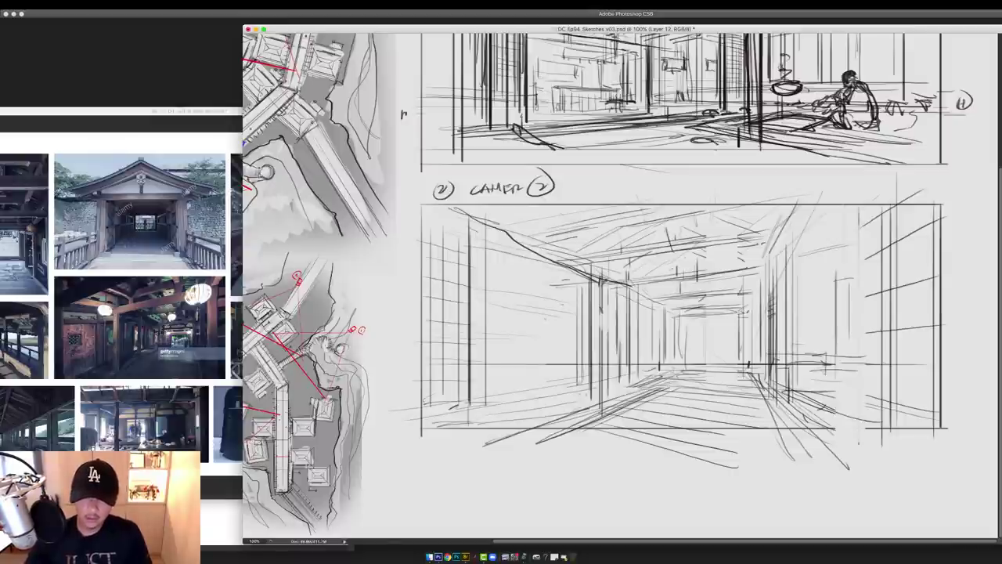
Sketch a row of cloths hanging from a rail on the left wall between the posts
drag(561, 308, 559, 343)
mouse_move(569, 312)
mouse_down()
mouse_move(570, 344)
mouse_move(532, 348)
mouse_up()
drag(537, 301, 518, 346)
mouse_move(515, 316)
mouse_down()
mouse_move(514, 349)
mouse_move(576, 345)
mouse_up()
drag(489, 334, 577, 348)
mouse_move(524, 314)
mouse_down()
mouse_move(531, 346)
mouse_move(575, 350)
mouse_up()
drag(572, 340, 574, 344)
drag(560, 305, 571, 304)
drag(500, 302, 570, 300)
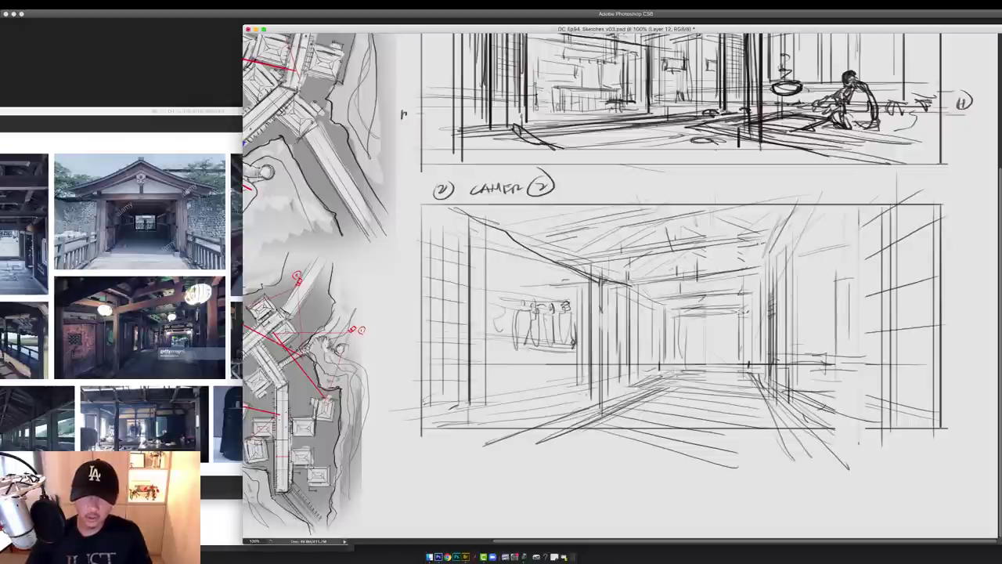
Darken the left wall's top beam and draw a long crossbeam from it over to the right post
mouse_move(543, 238)
mouse_down()
mouse_move(518, 239)
mouse_move(593, 276)
mouse_move(569, 259)
mouse_up()
drag(499, 229, 595, 273)
drag(460, 216, 603, 277)
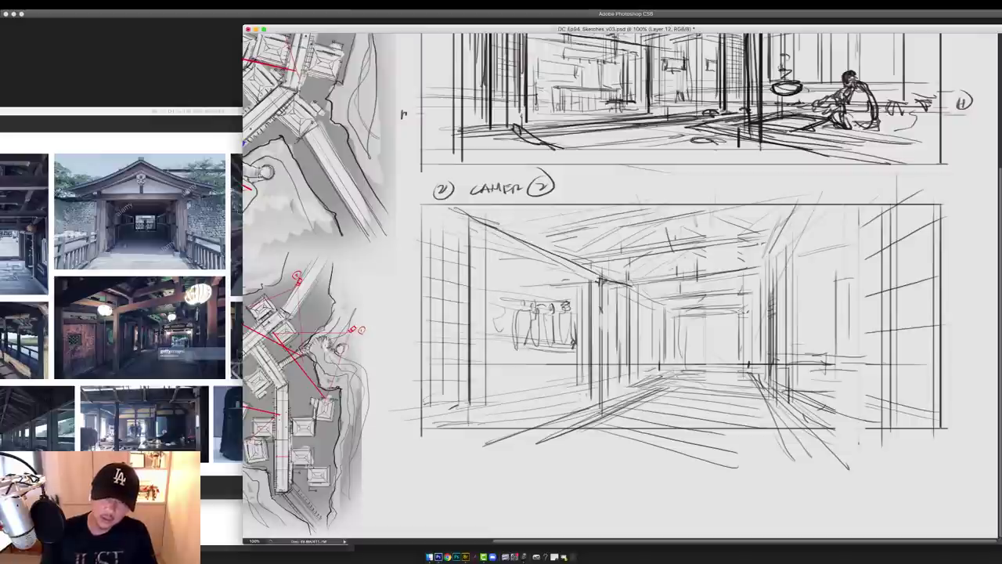
mouse_move(504, 240)
mouse_down()
mouse_move(609, 285)
mouse_move(777, 268)
mouse_up()
drag(651, 278, 766, 260)
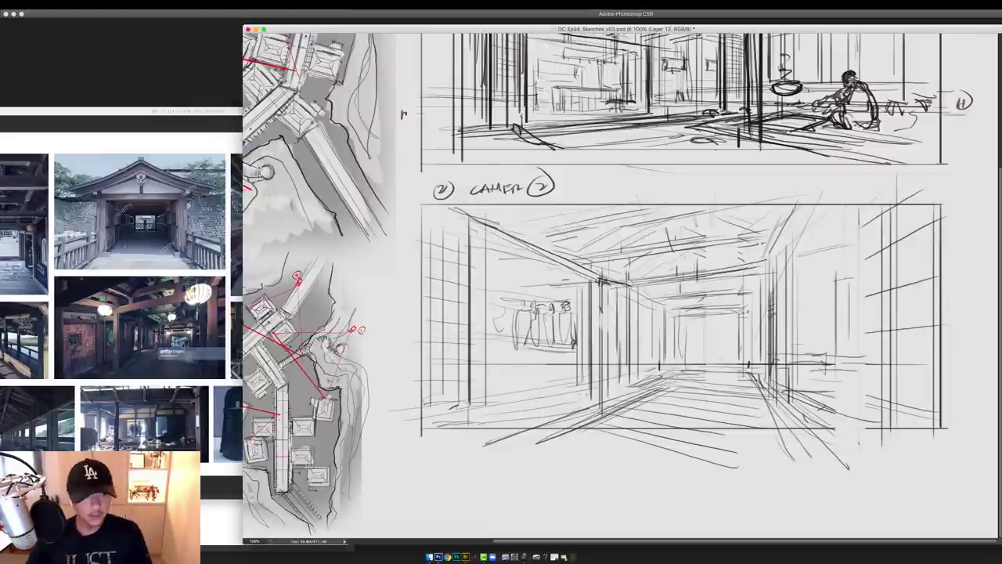
Add receding crossbeams and posts at the corridor's far end and draw the small doorway inside them
key(ctrl+Tab)
key(ctrl+Tab)
drag(727, 293, 748, 289)
mouse_move(669, 304)
mouse_down()
mouse_move(757, 296)
mouse_move(746, 314)
mouse_up()
drag(662, 313, 661, 366)
mouse_move(670, 318)
mouse_down()
mouse_move(670, 364)
mouse_move(698, 364)
mouse_move(742, 320)
mouse_up()
mouse_move(709, 327)
mouse_down()
mouse_move(739, 325)
mouse_move(735, 368)
mouse_up()
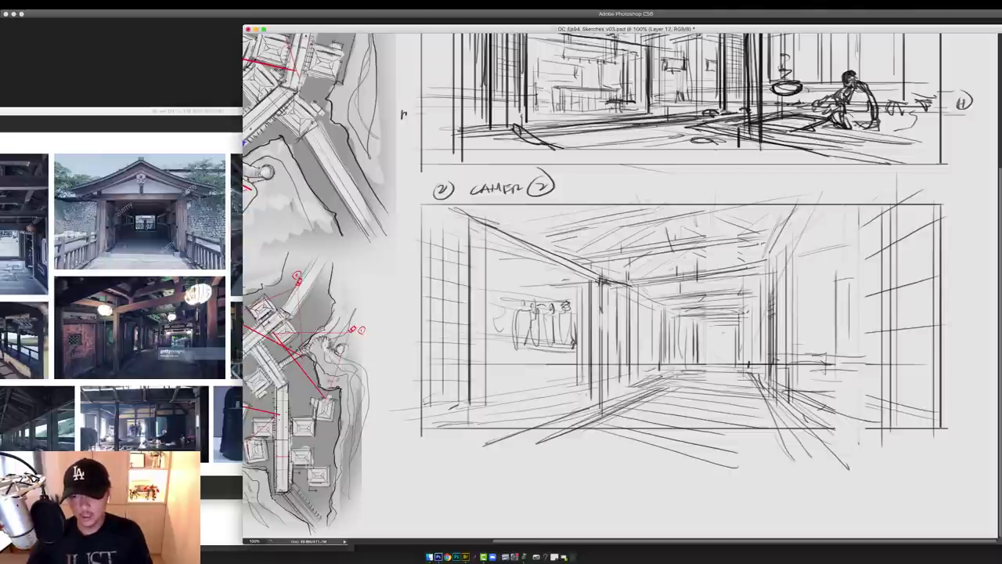
drag(715, 332, 730, 329)
drag(720, 338, 720, 366)
mouse_move(719, 337)
mouse_down()
mouse_move(733, 334)
mouse_move(725, 367)
mouse_move(682, 361)
mouse_move(745, 372)
mouse_up()
Draw additional crosswise planks down the corridor floor from the far doorway toward the viewer
mouse_move(678, 373)
mouse_down()
mouse_move(755, 378)
mouse_move(764, 390)
mouse_up()
mouse_move(640, 384)
mouse_down()
mouse_move(771, 400)
mouse_move(772, 417)
mouse_up()
drag(618, 409, 744, 436)
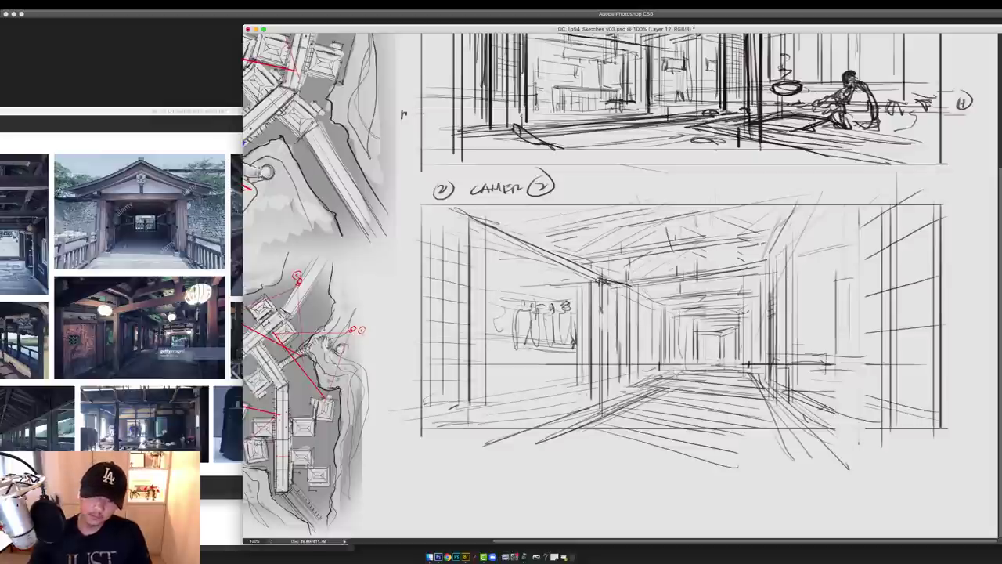
drag(590, 425, 710, 448)
drag(588, 384, 616, 391)
Reinforce the corridor's right post and eave beam, and thicken the left wall's top beam
drag(751, 289, 753, 397)
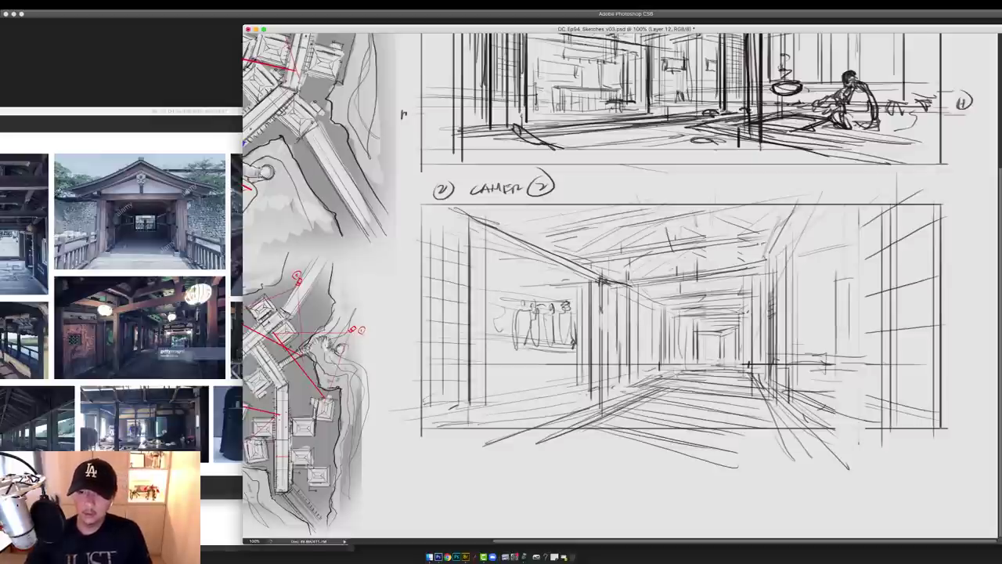
drag(782, 214, 764, 273)
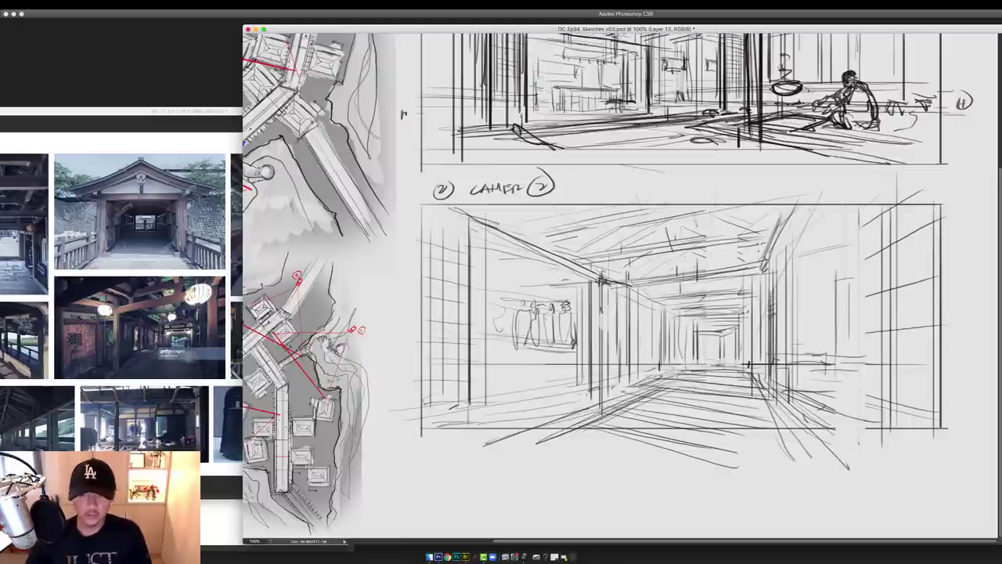
drag(469, 221, 602, 277)
drag(450, 222, 607, 284)
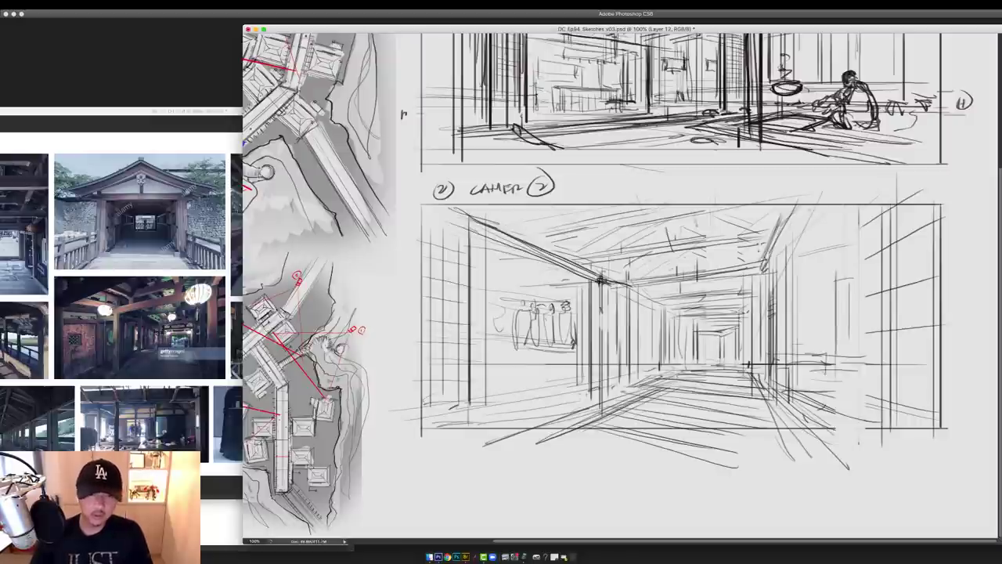
mouse_move(474, 219)
mouse_down()
mouse_move(474, 405)
mouse_move(482, 216)
mouse_move(544, 209)
mouse_move(581, 242)
mouse_up()
Darken the left wall's foreground post and the start of its top beam in Camera 2, and touch up the corridor's receding beams
key(r)
drag(517, 428, 603, 459)
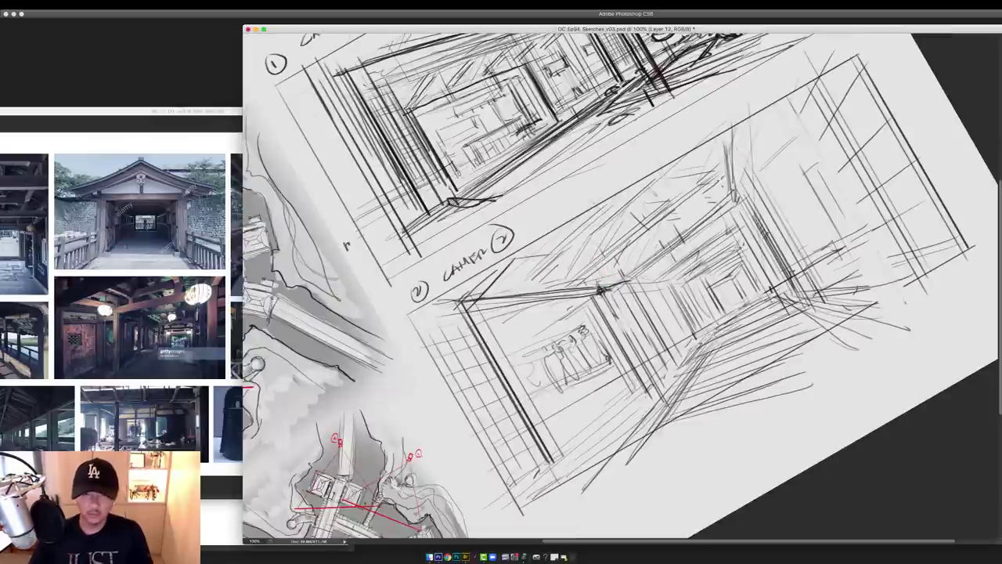
mouse_move(517, 255)
mouse_down()
mouse_move(611, 259)
mouse_move(626, 272)
mouse_up()
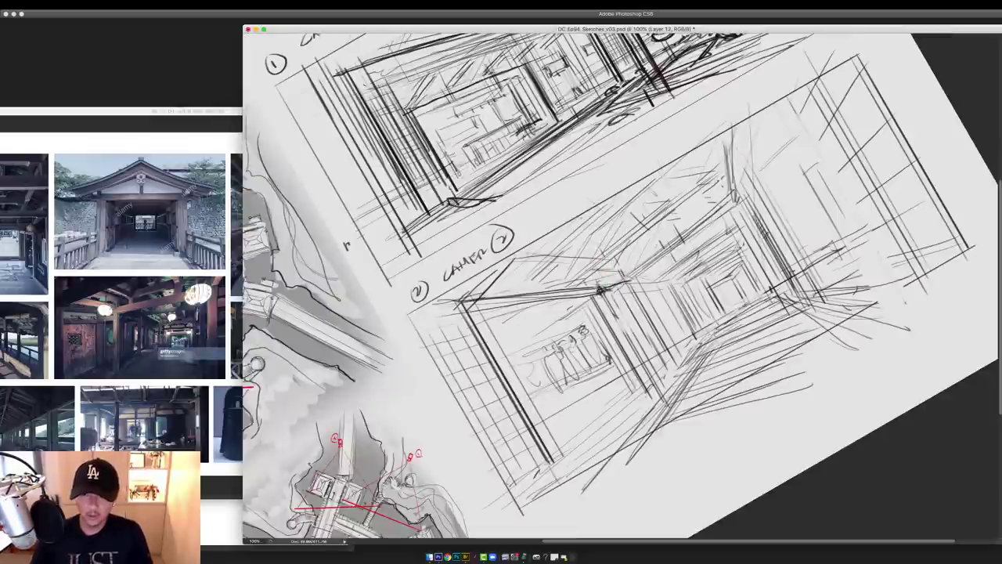
key(r)
mouse_move(721, 151)
mouse_down()
mouse_move(774, 219)
mouse_move(759, 245)
mouse_up()
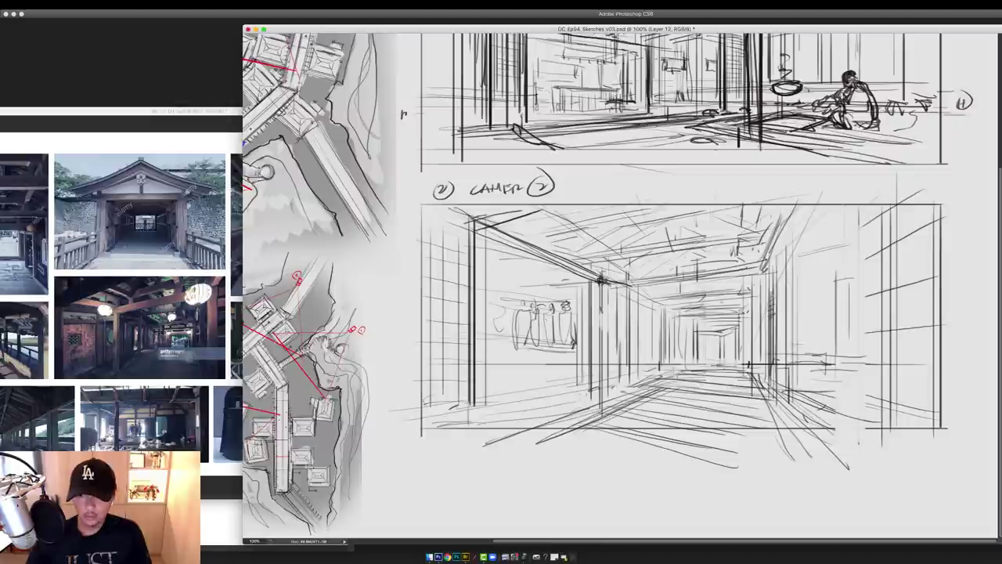
drag(694, 305, 751, 297)
mouse_move(681, 294)
mouse_down()
mouse_move(746, 288)
mouse_move(781, 394)
mouse_up()
Outline the Camera 2 frame with bold straight lines and darken the edge of its right foreground post
key(super+minus)
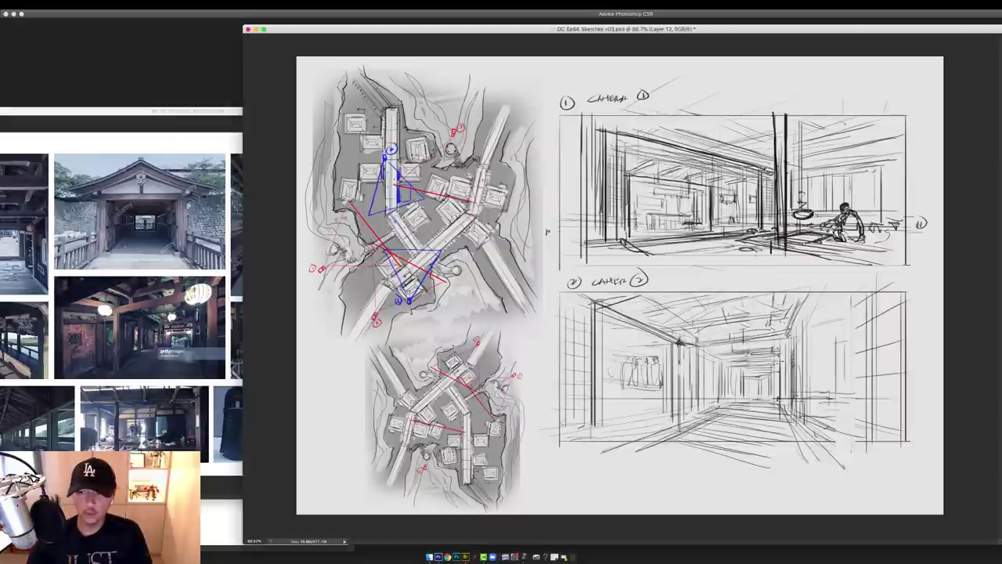
drag(863, 288, 858, 434)
drag(858, 300, 858, 448)
mouse_move(910, 291)
mouse_down()
mouse_move(541, 290)
mouse_move(559, 442)
mouse_move(910, 443)
mouse_move(908, 306)
mouse_up()
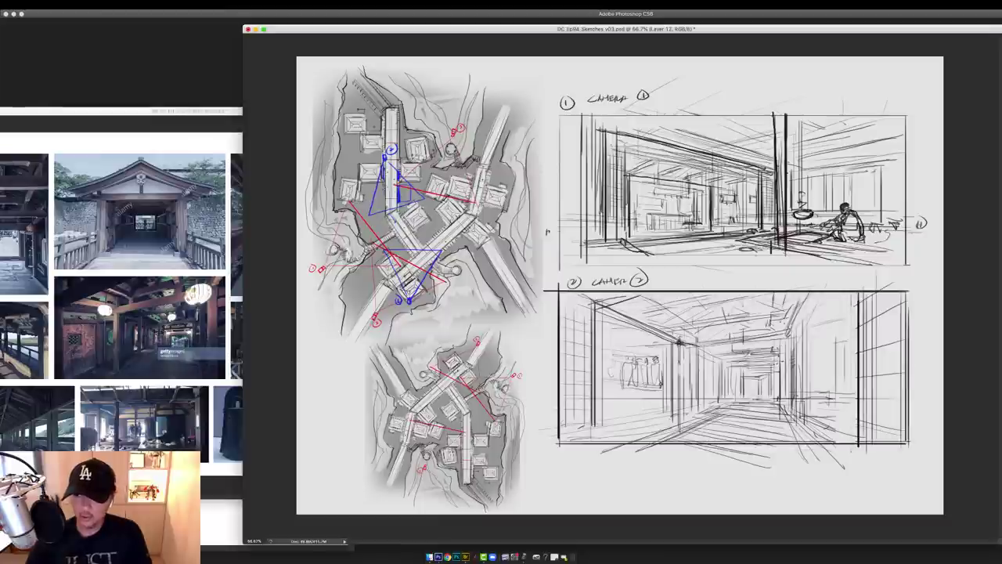
Outline the Camera 1 frame with bold straight lines on all sides
mouse_move(908, 266)
mouse_down()
mouse_move(567, 266)
mouse_move(559, 104)
mouse_move(904, 122)
mouse_up()
key(super+z)
drag(560, 115, 909, 116)
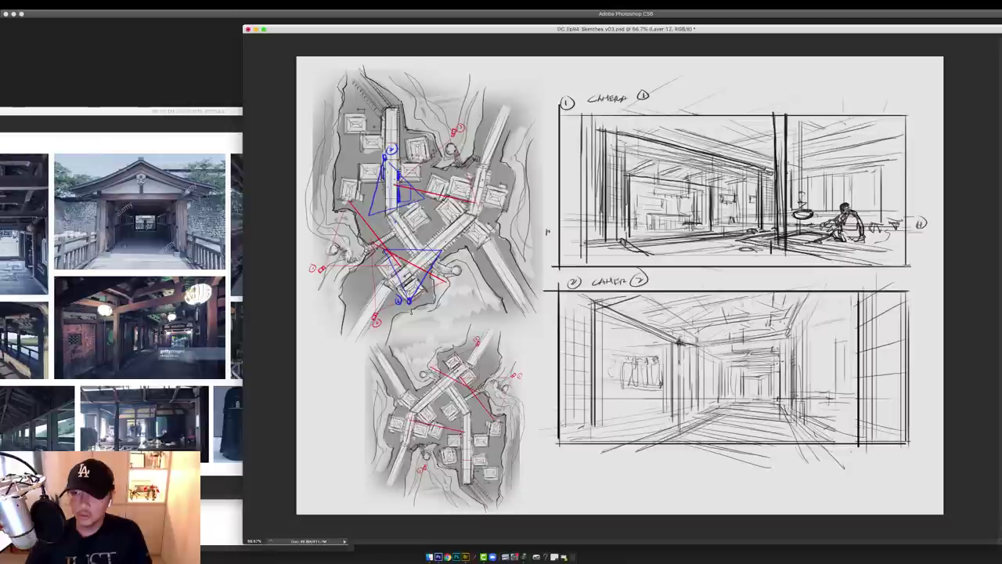
drag(908, 264, 907, 116)
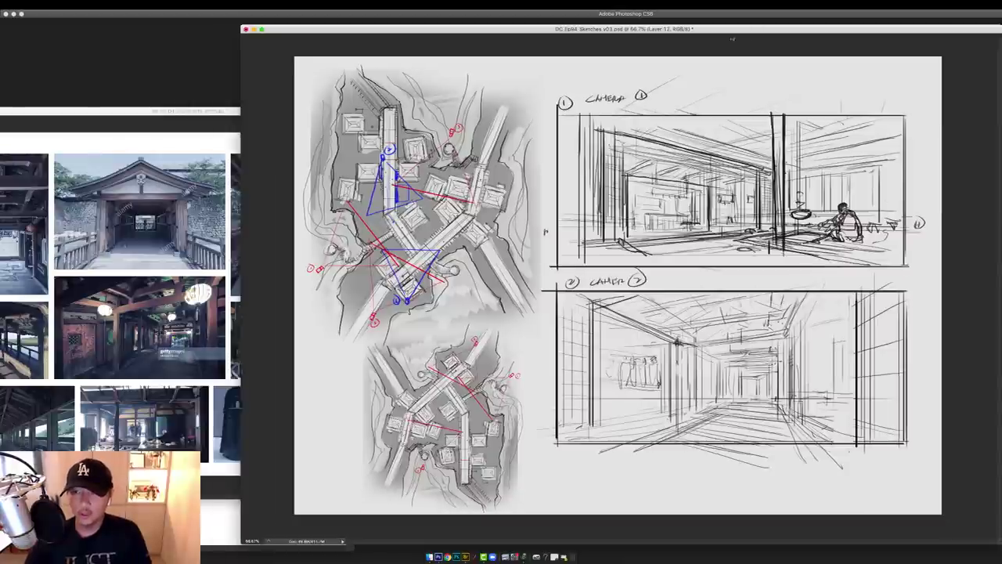
Bring back the hidden panels, check the line-art layers' visibility, and set Layer 12's blend mode to Multiply
drag(731, 30, 633, 40)
key(Tab)
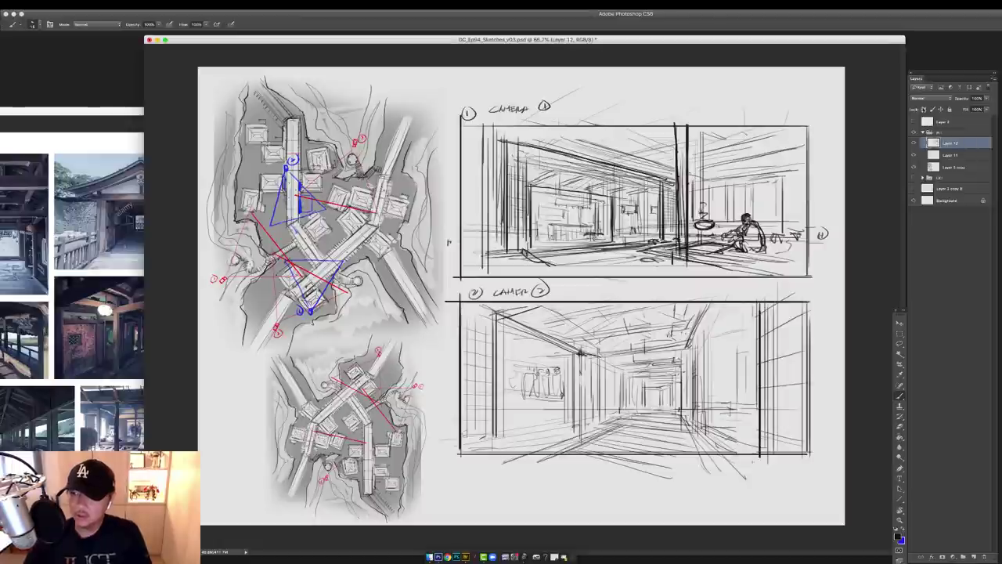
click(914, 154)
click(914, 145)
click(914, 145)
click(919, 98)
click(922, 118)
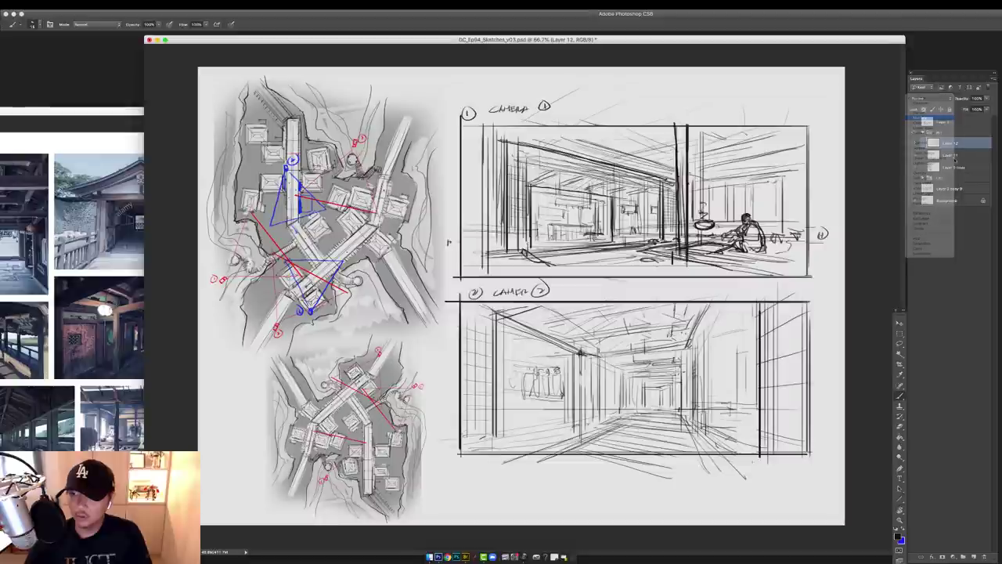
Add a new layer above Layer 11 and fill a rectangular selection spanning both camera frames with light gray
click(953, 158)
click(974, 555)
key(m)
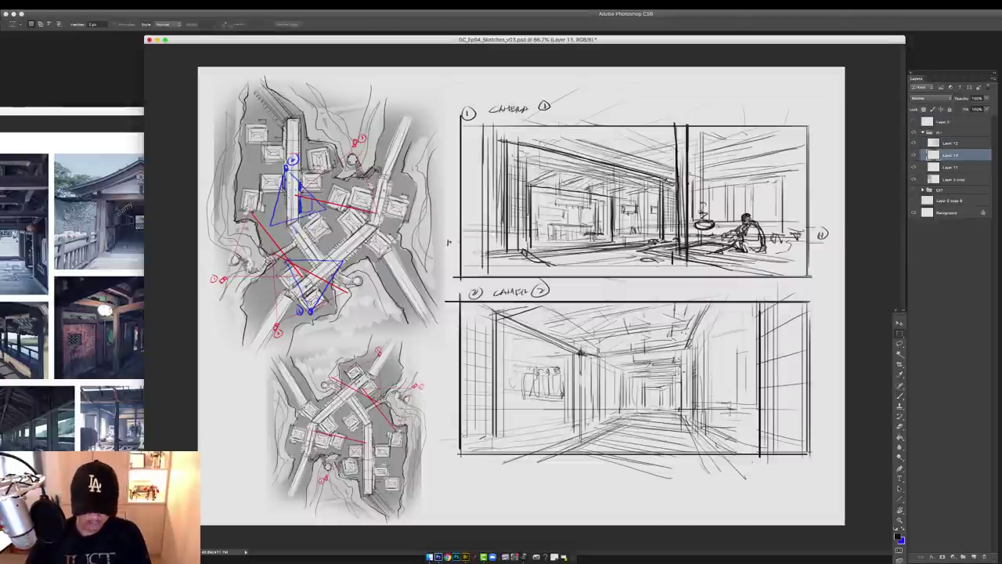
drag(462, 124, 812, 454)
key(w)
click(898, 534)
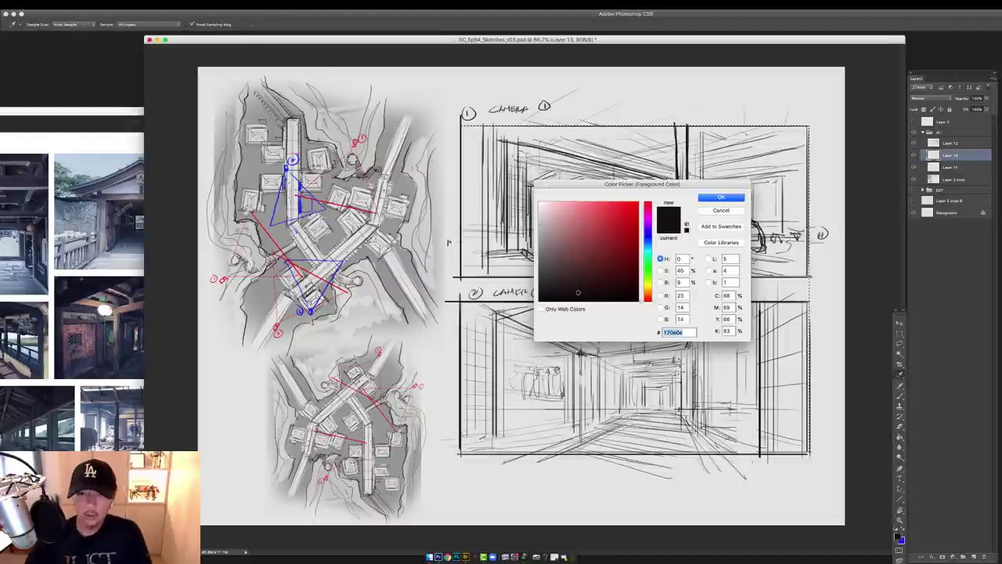
key(Return)
key(alt+BackSpace)
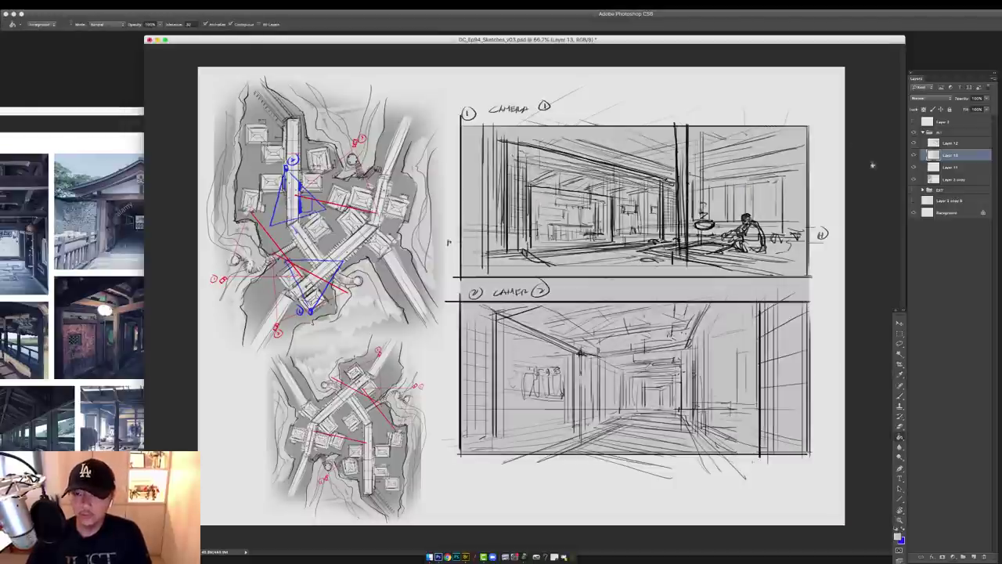
Clear the gray fill from the strip between the two camera frames and remove the selection
key(b)
drag(454, 278, 813, 300)
key(Delete)
key(super+d)
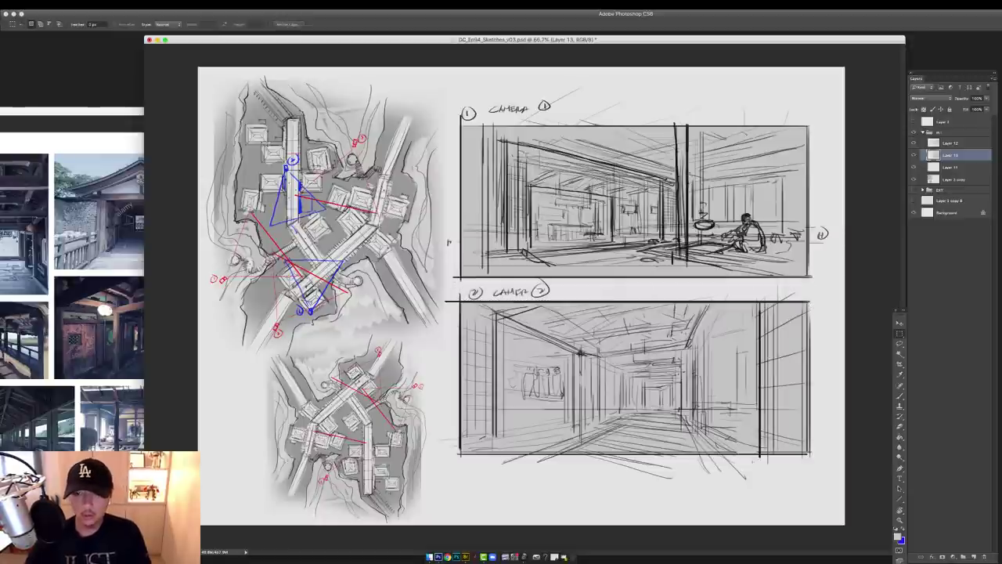
Add a new layer above the gray fill, set its blend mode to Multiply, and pick a different brush preset
click(975, 557)
click(918, 99)
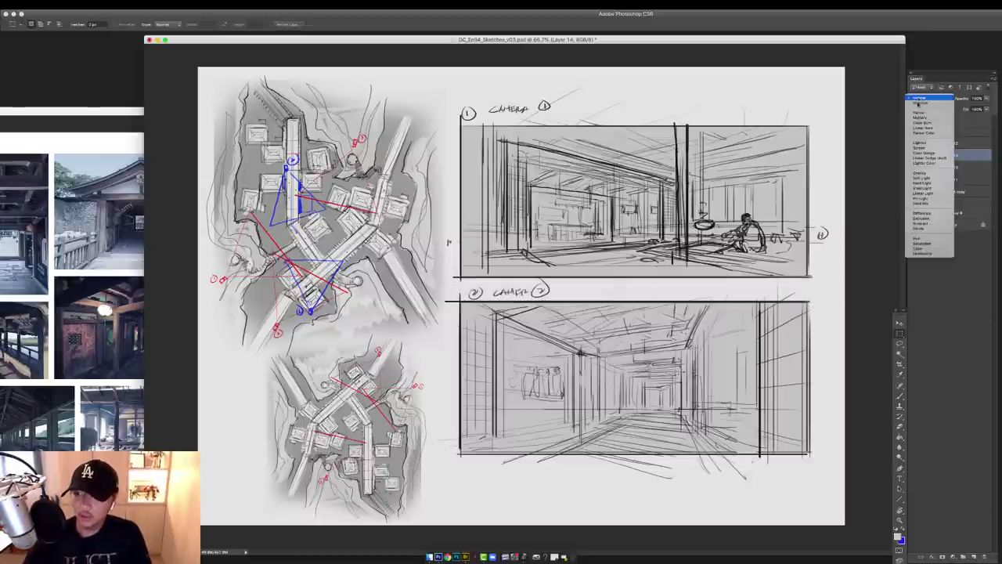
click(840, 148)
key(b)
right_click(677, 186)
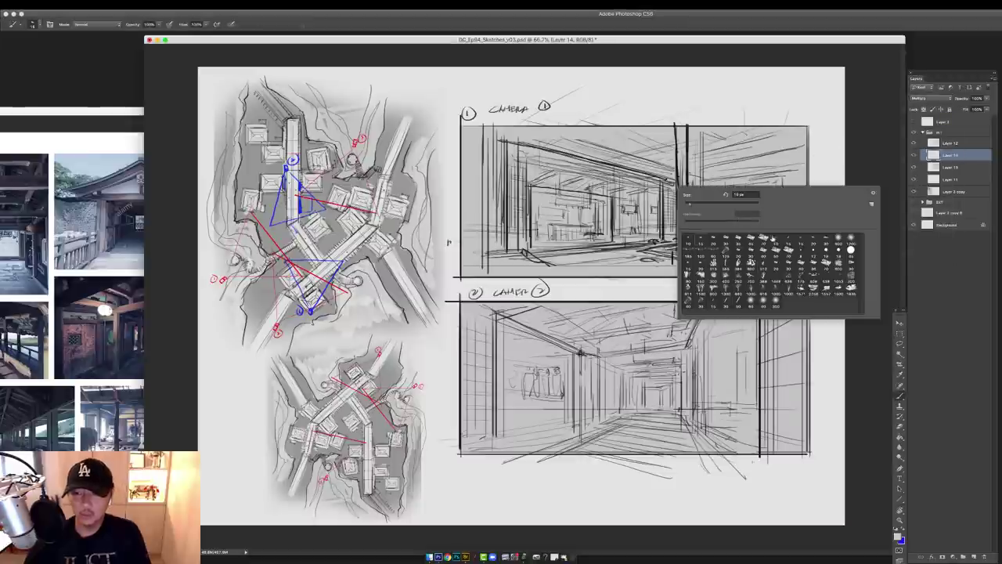
click(701, 238)
drag(475, 140, 476, 210)
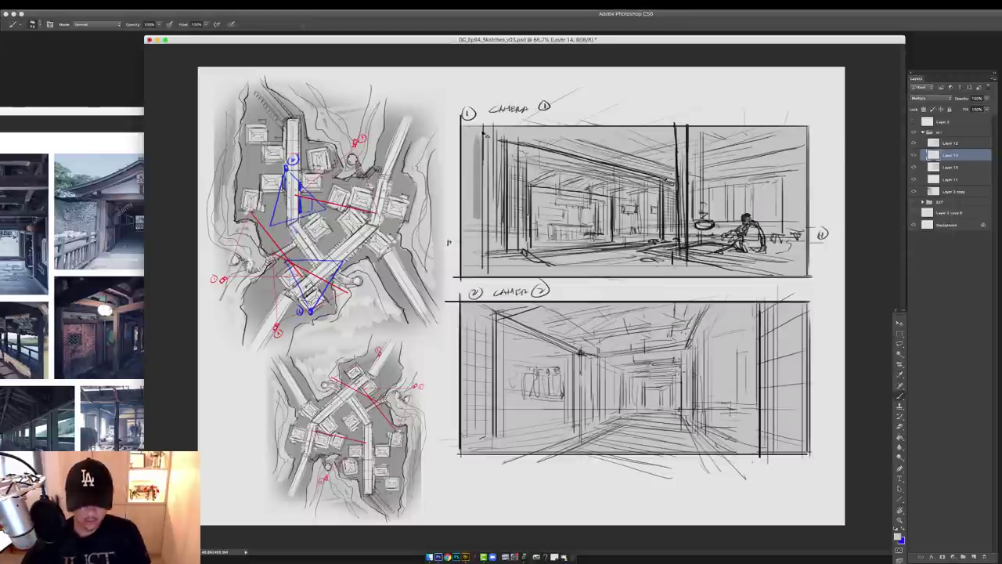
mouse_move(465, 126)
mouse_down()
mouse_move(465, 283)
mouse_move(481, 265)
mouse_up()
key(alt+super+z)
key(alt+super+z)
key(alt+super+z)
Load the gray fill's outline as a selection and shade Camera 1's left edge and tall foreground post
super+click(932, 167)
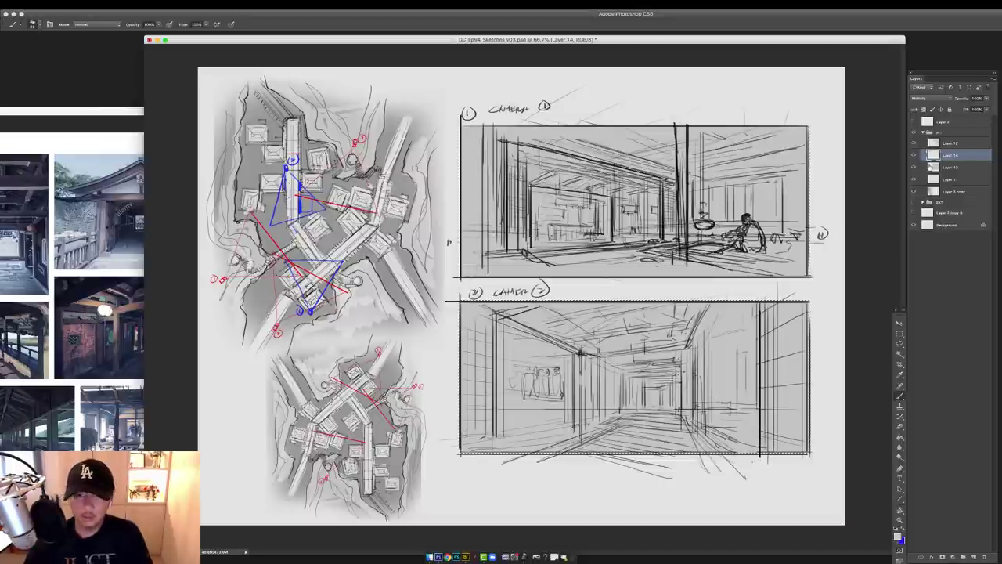
drag(470, 125, 476, 262)
mouse_move(465, 227)
mouse_down()
mouse_move(470, 274)
mouse_move(480, 271)
mouse_up()
drag(484, 125, 487, 276)
drag(680, 129, 681, 274)
drag(687, 130, 689, 274)
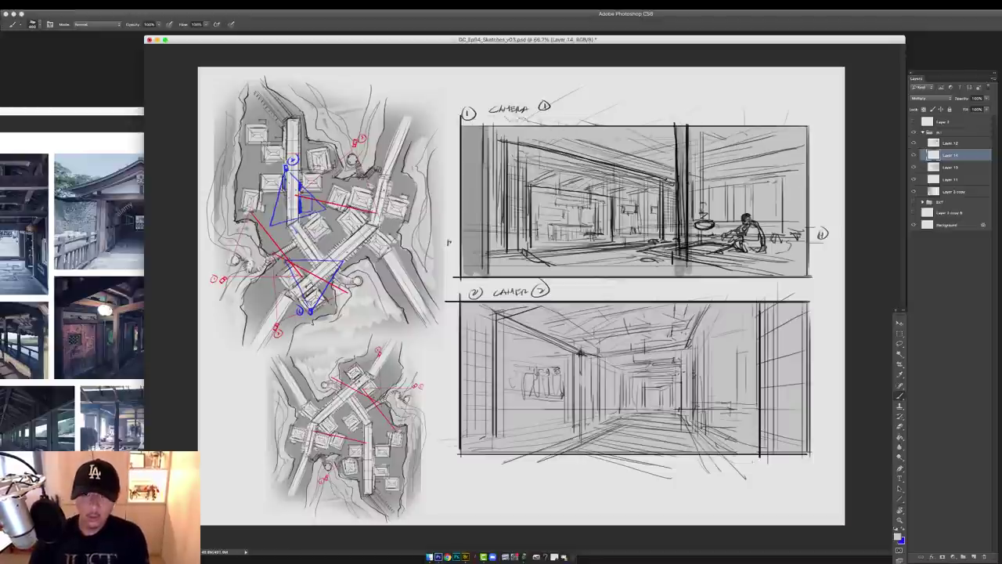
Shade Camera 1's ceiling, right-hand room, left wall and floor with broad gray strokes, leaving the central opening lighter
drag(493, 132, 677, 145)
mouse_move(525, 133)
mouse_down()
mouse_move(744, 152)
mouse_move(806, 140)
mouse_up()
mouse_move(560, 150)
mouse_down()
mouse_move(724, 185)
mouse_move(701, 265)
mouse_move(764, 247)
mouse_move(800, 270)
mouse_move(661, 261)
mouse_move(501, 270)
mouse_up()
mouse_move(708, 272)
mouse_down()
mouse_move(493, 266)
mouse_move(493, 182)
mouse_up()
drag(494, 260, 787, 271)
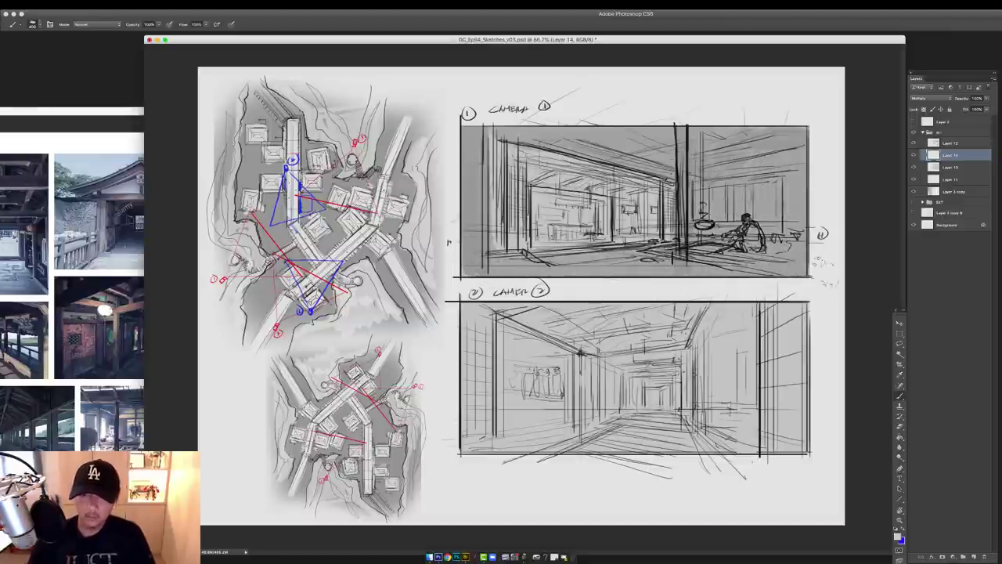
drag(501, 127, 498, 256)
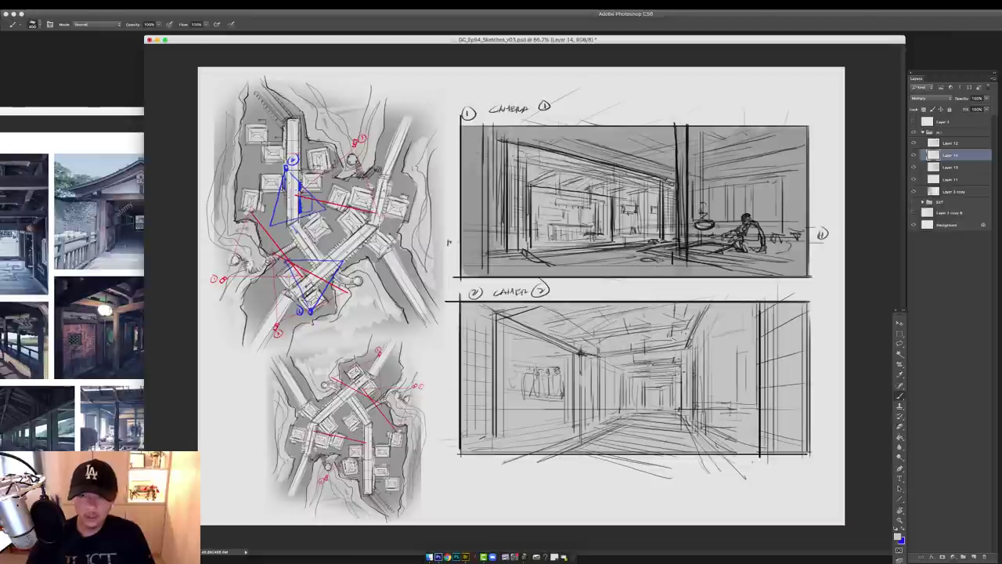
Tone the interior seen through Camera 1's central opening, and erase shading over the window behind the seated figure
mouse_move(577, 194)
mouse_down()
mouse_move(542, 235)
mouse_move(593, 221)
mouse_up()
mouse_move(567, 177)
mouse_down()
mouse_move(652, 183)
mouse_move(649, 240)
mouse_up()
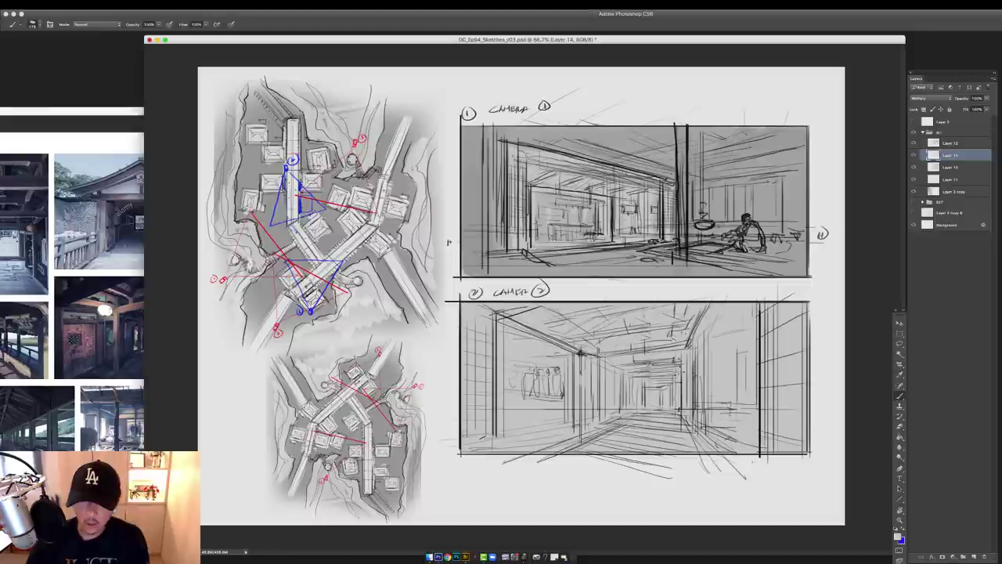
key(e)
mouse_move(757, 185)
mouse_down()
mouse_move(759, 221)
mouse_move(769, 191)
mouse_move(773, 218)
mouse_move(744, 219)
mouse_move(764, 182)
mouse_move(776, 192)
mouse_up()
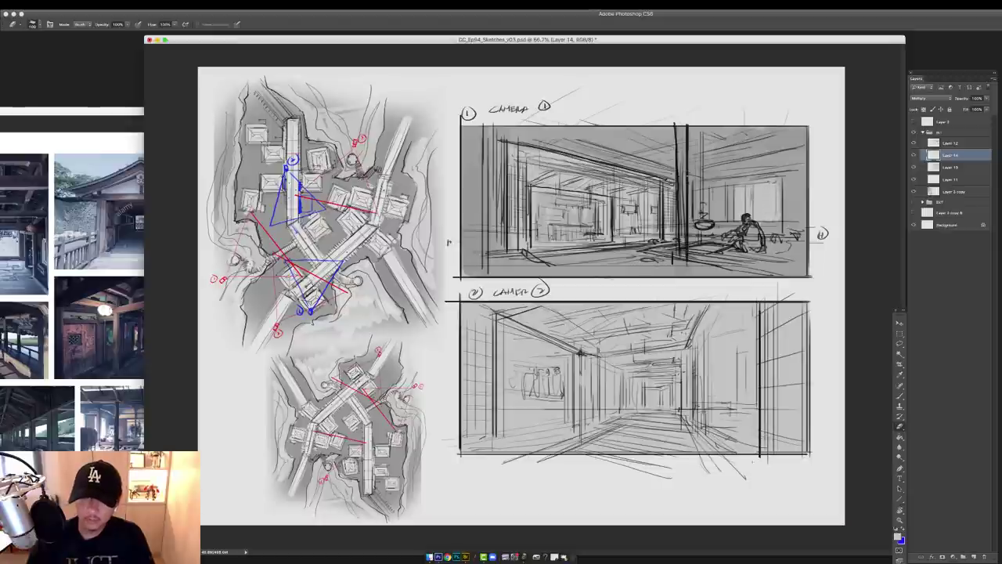
key(b)
drag(667, 191, 662, 243)
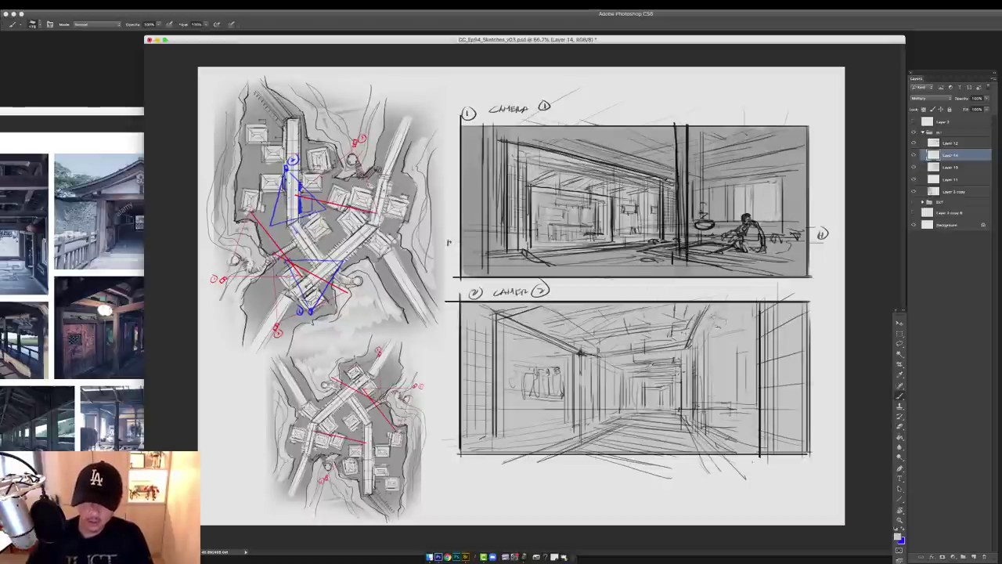
Shade Camera 2's right foreground wall, right eave and posts, and the receding left wall toward the corridor's far end
drag(712, 307, 689, 347)
mouse_move(763, 307)
mouse_down()
mouse_move(780, 445)
mouse_move(804, 368)
mouse_move(775, 306)
mouse_up()
mouse_move(696, 340)
mouse_down()
mouse_move(702, 423)
mouse_move(745, 443)
mouse_up()
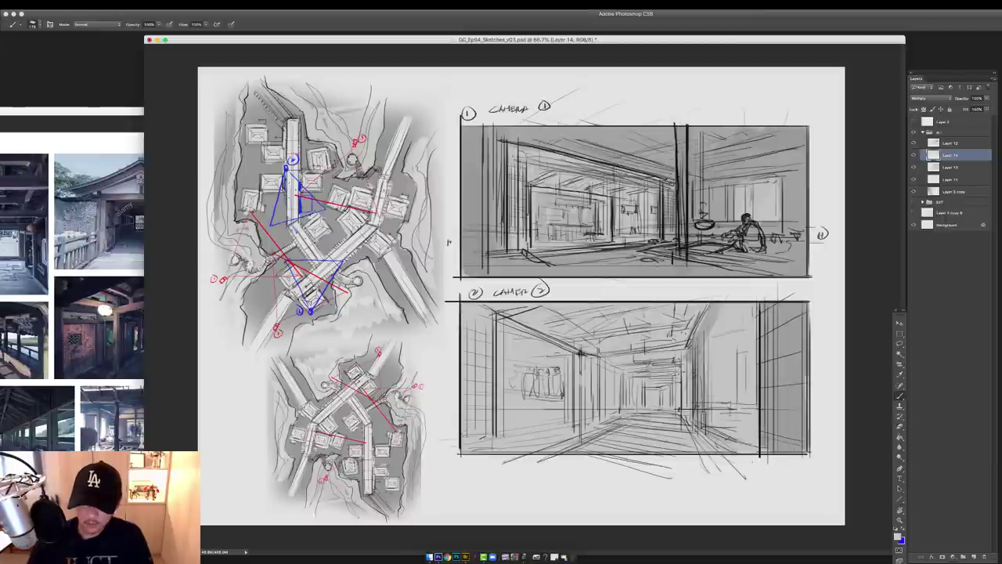
drag(689, 420, 641, 419)
drag(603, 362, 678, 359)
mouse_move(575, 357)
mouse_down()
mouse_move(592, 429)
mouse_move(620, 423)
mouse_up()
Shade Camera 2's left foreground wall, top beam and floor edge, plus the hanging garments and lower wall band
mouse_move(501, 304)
mouse_down()
mouse_move(604, 354)
mouse_move(509, 298)
mouse_up()
mouse_move(470, 323)
mouse_down()
mouse_move(481, 316)
mouse_move(470, 437)
mouse_up()
drag(487, 302, 490, 376)
mouse_move(482, 365)
mouse_down()
mouse_move(493, 447)
mouse_move(597, 428)
mouse_up()
drag(488, 447, 611, 427)
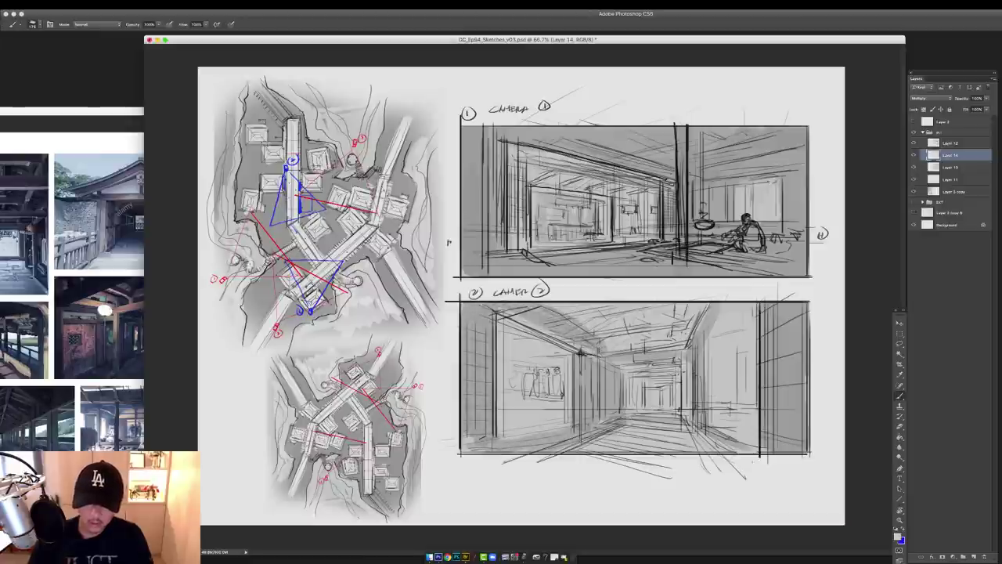
mouse_move(539, 370)
mouse_down()
mouse_move(541, 396)
mouse_move(557, 398)
mouse_up()
drag(502, 412, 571, 412)
Add gray tone to Camera 2's far corridor end, right-side railing area and ceiling beams
mouse_move(711, 398)
mouse_down()
mouse_move(667, 410)
mouse_move(670, 403)
mouse_up()
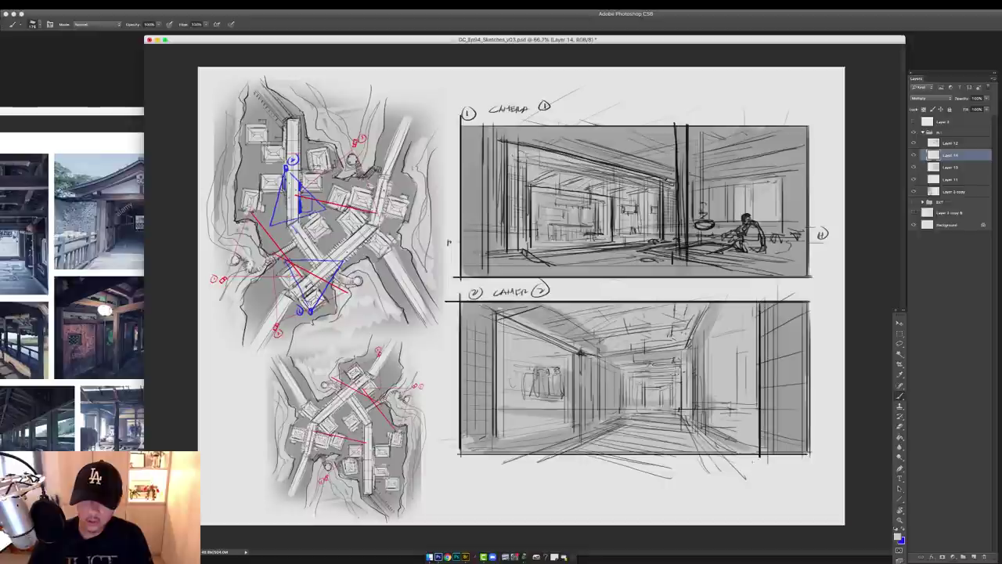
mouse_move(629, 372)
mouse_down()
mouse_move(675, 369)
mouse_move(675, 360)
mouse_up()
mouse_move(606, 347)
mouse_down()
mouse_move(681, 338)
mouse_move(692, 319)
mouse_up()
mouse_move(581, 321)
mouse_down()
mouse_move(656, 308)
mouse_move(612, 307)
mouse_up()
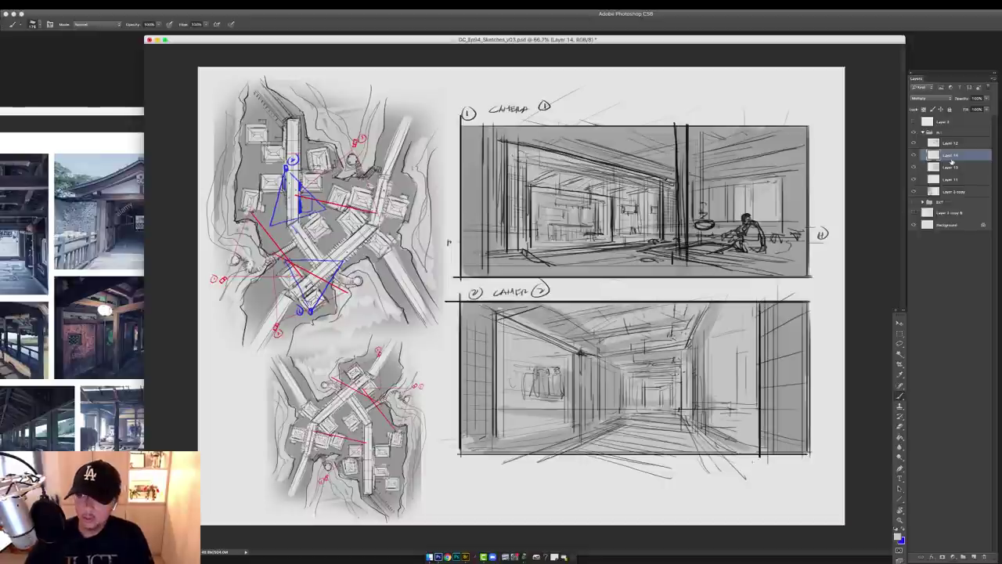
Move line-art Layer 12 below the shading Layer 14 and choose another brush preset for drawing
mouse_move(950, 143)
mouse_down()
mouse_move(693, 273)
mouse_move(957, 160)
mouse_up()
right_click(673, 284)
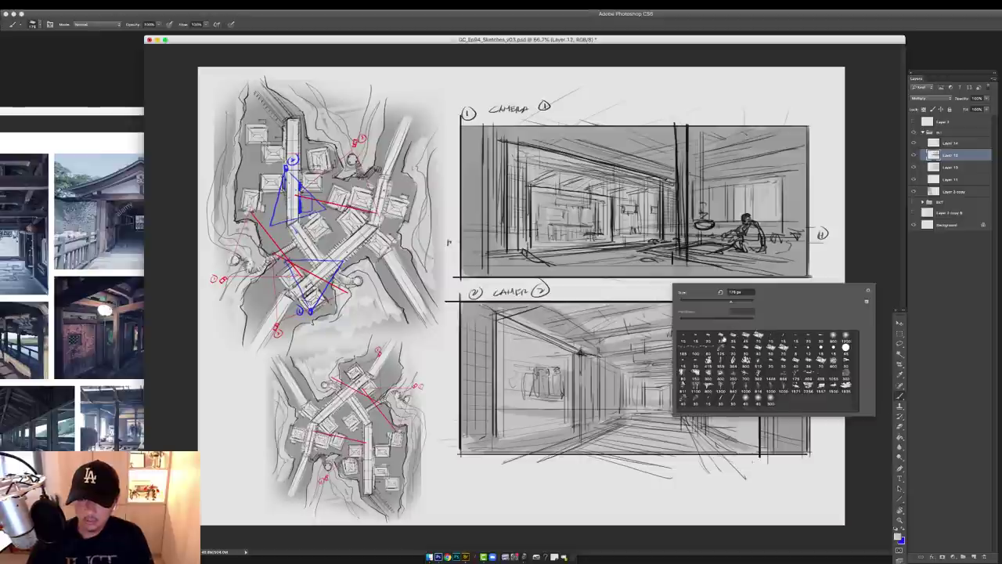
double_click(709, 336)
Set the foreground colour to a very dark reddish brown
key(x)
click(899, 537)
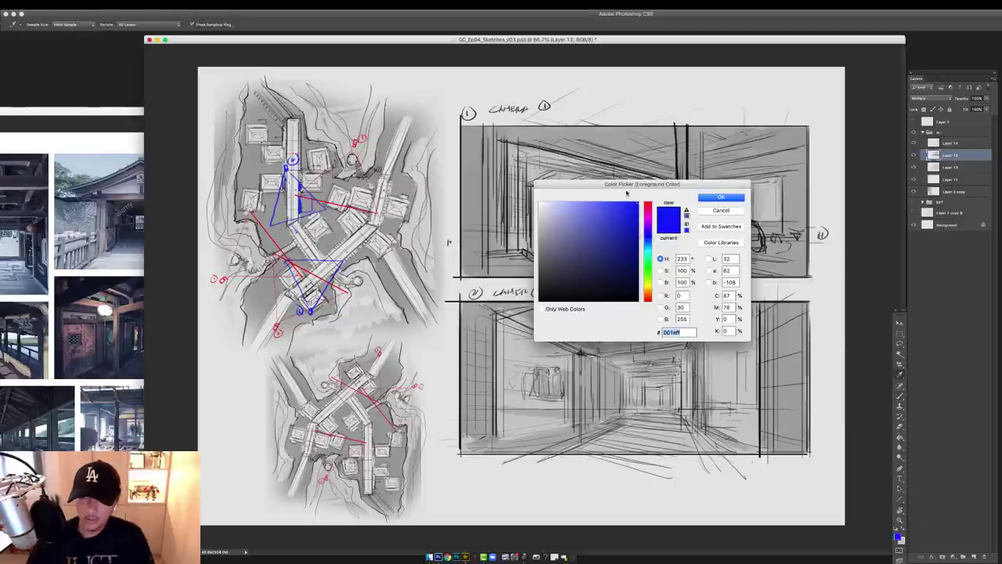
drag(586, 274, 593, 284)
drag(647, 211, 648, 201)
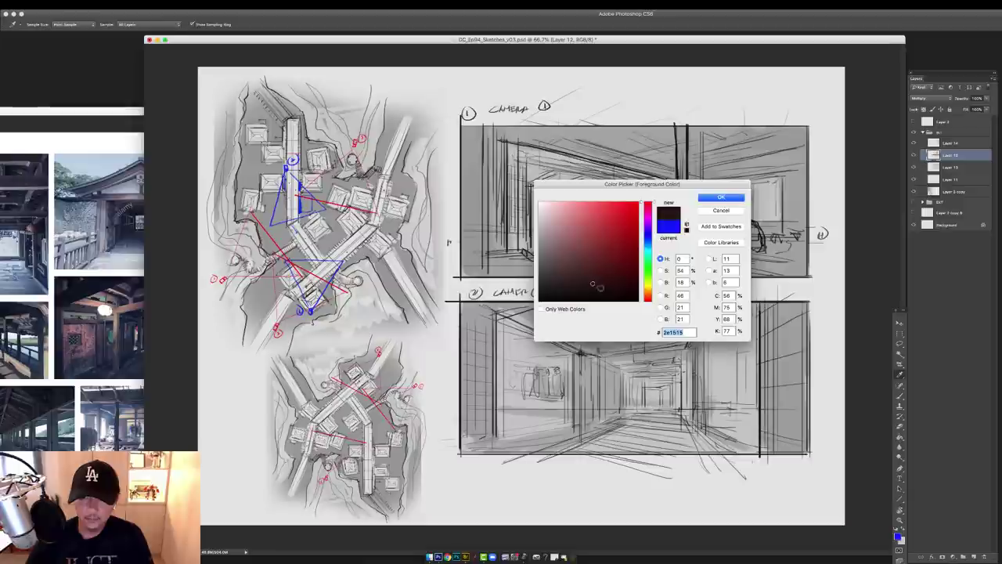
click(590, 287)
key(Return)
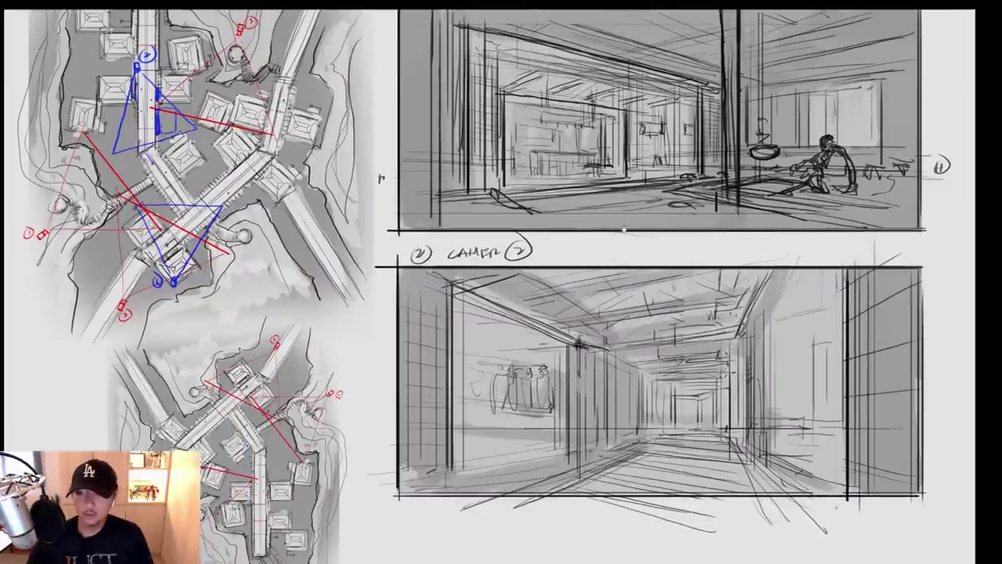
Sketch two standing figures side by side in front of the hanging garments, beside Camera 2's middle-left post
mouse_move(624, 230)
mouse_down()
mouse_move(533, 245)
mouse_move(636, 258)
mouse_up()
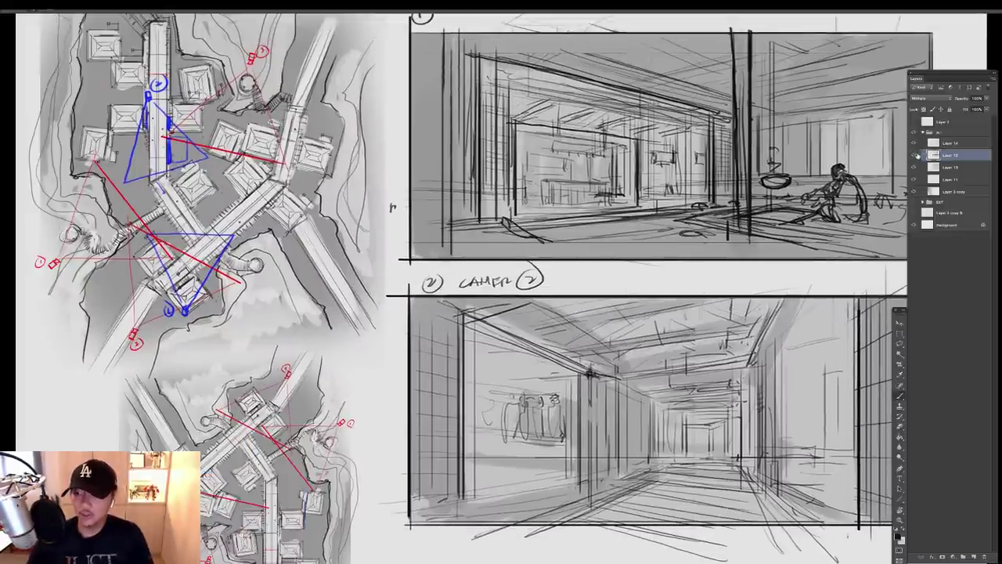
click(916, 155)
click(916, 155)
drag(746, 260, 746, 247)
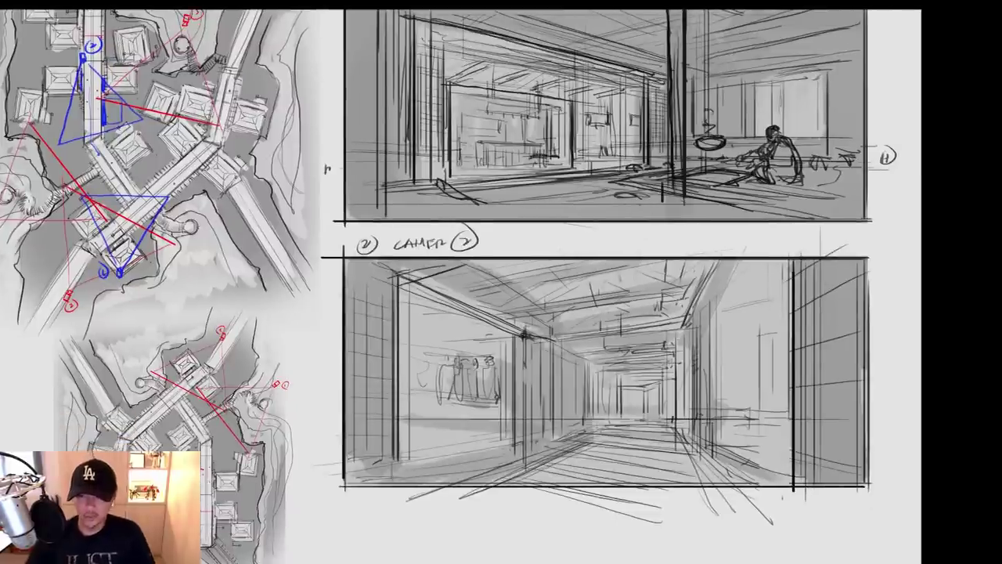
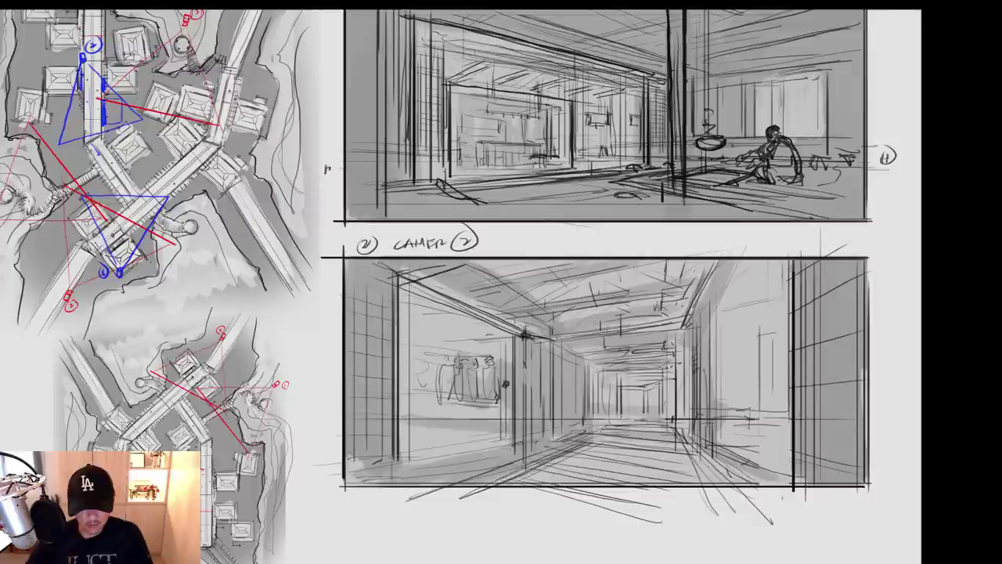
mouse_move(505, 385)
mouse_down()
mouse_move(505, 414)
mouse_move(506, 400)
mouse_move(500, 458)
mouse_up()
drag(509, 421, 509, 459)
drag(483, 381, 478, 439)
drag(479, 427, 490, 457)
drag(490, 446, 497, 461)
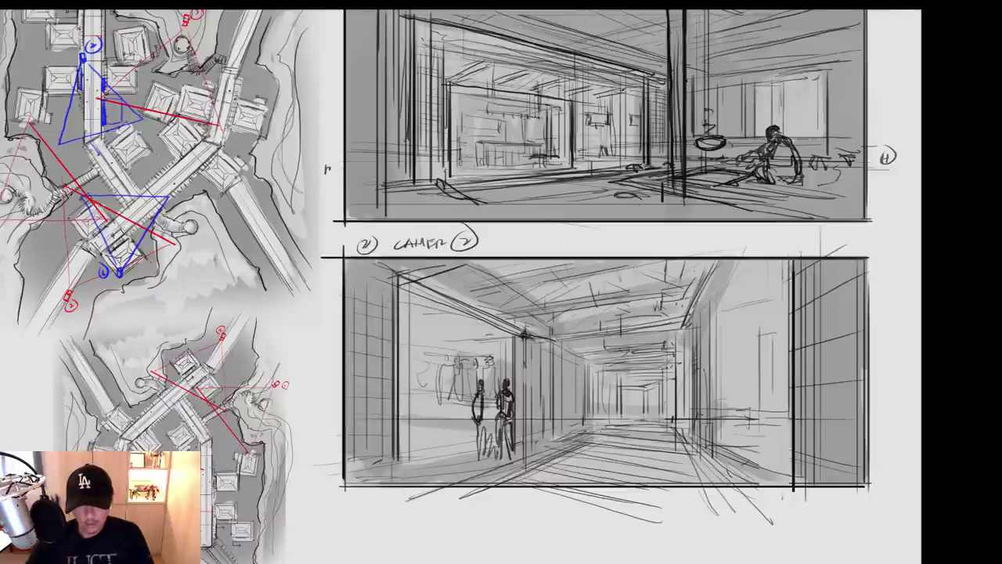
Sketch a seated figure by Camera 2's right wall, small distant figures down the corridor, and a standing figure past the middle-left post
mouse_move(589, 379)
mouse_down()
mouse_move(753, 365)
mouse_move(754, 425)
mouse_move(729, 460)
mouse_up()
mouse_move(741, 420)
mouse_down()
mouse_move(719, 465)
mouse_move(736, 436)
mouse_up()
mouse_move(756, 393)
mouse_down()
mouse_move(747, 413)
mouse_move(761, 384)
mouse_move(750, 412)
mouse_up()
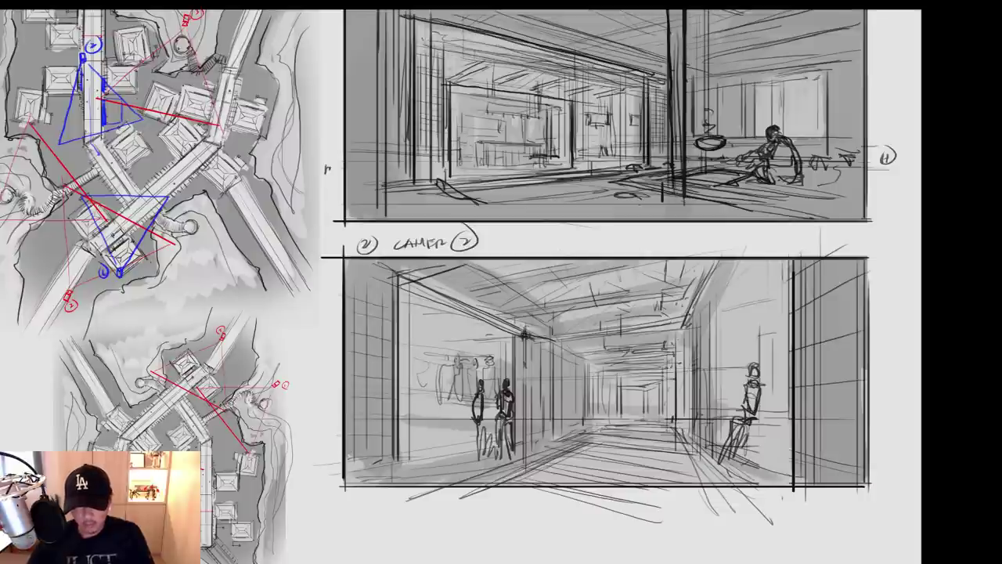
mouse_move(604, 394)
mouse_down()
mouse_move(606, 428)
mouse_move(610, 409)
mouse_move(645, 415)
mouse_move(630, 416)
mouse_up()
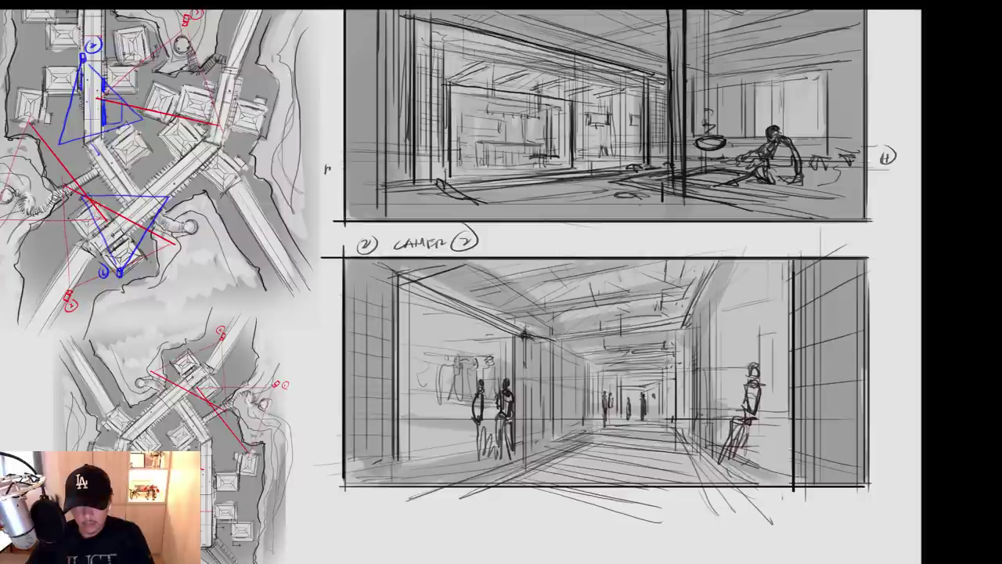
drag(548, 392, 552, 443)
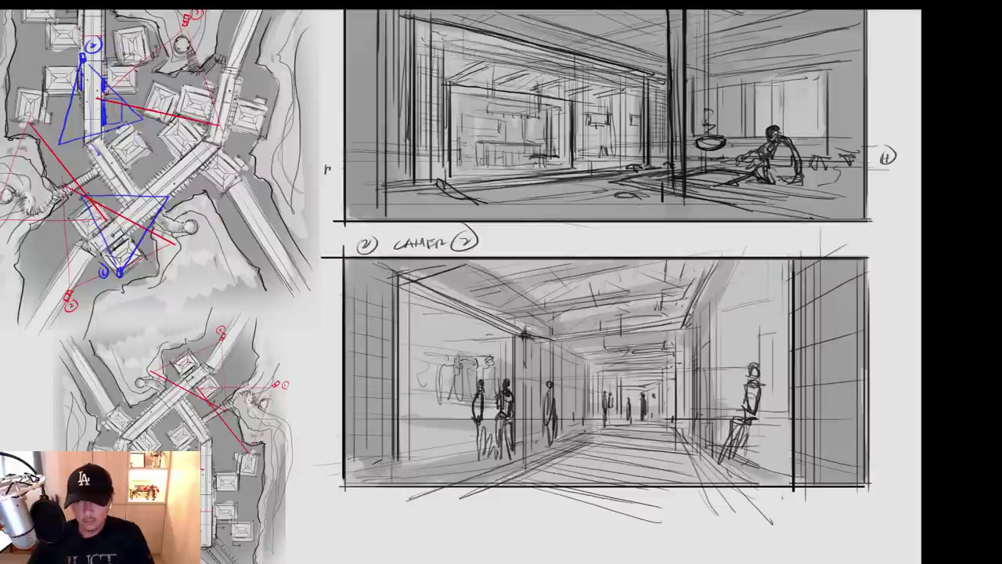
Reinforce Camera 2's ceiling with darker beam lines across the corridor and along the upper-right roof edge
drag(732, 261, 693, 319)
mouse_move(515, 319)
mouse_down()
mouse_move(706, 292)
mouse_move(526, 303)
mouse_move(697, 309)
mouse_up()
drag(532, 283, 658, 261)
drag(517, 269, 583, 260)
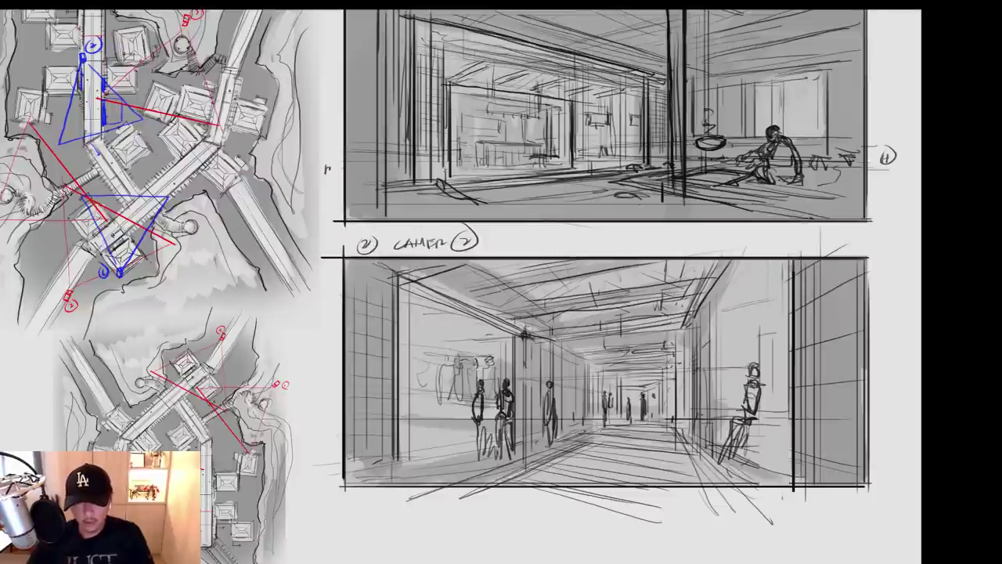
Outline a small window in perspective on Camera 2's left wall, beside the hanging garments
drag(432, 352, 431, 375)
mouse_move(403, 334)
mouse_down()
mouse_move(433, 348)
mouse_move(431, 375)
mouse_up()
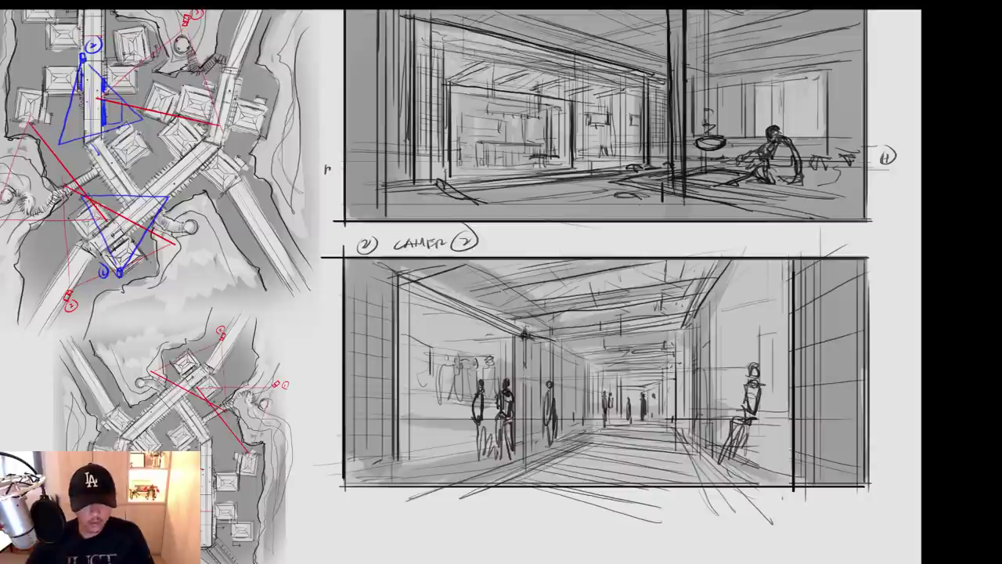
drag(405, 336, 406, 374)
drag(404, 373, 426, 372)
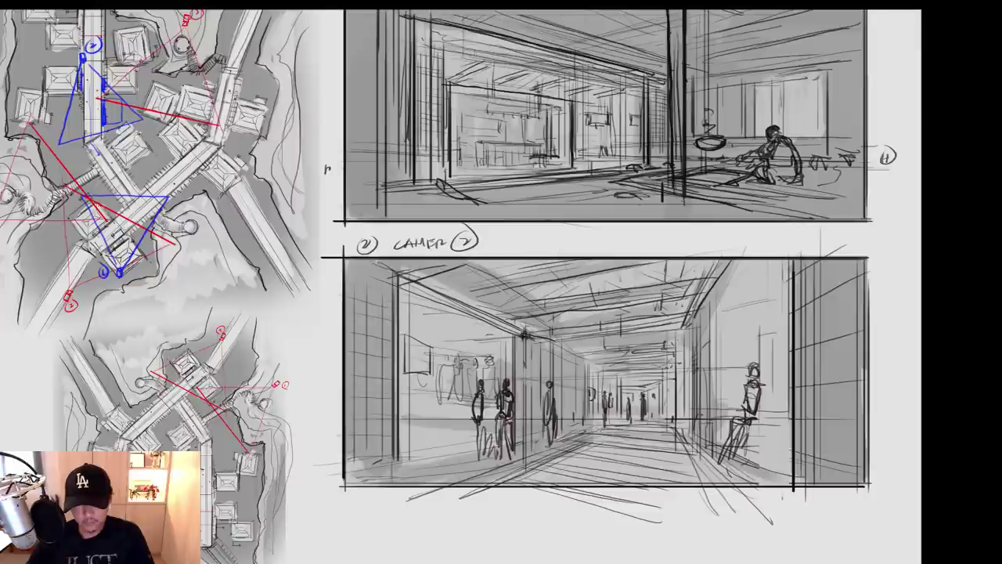
Strengthen the window outline on Camera 1's back wall, behind the crouching figure
drag(649, 253, 641, 402)
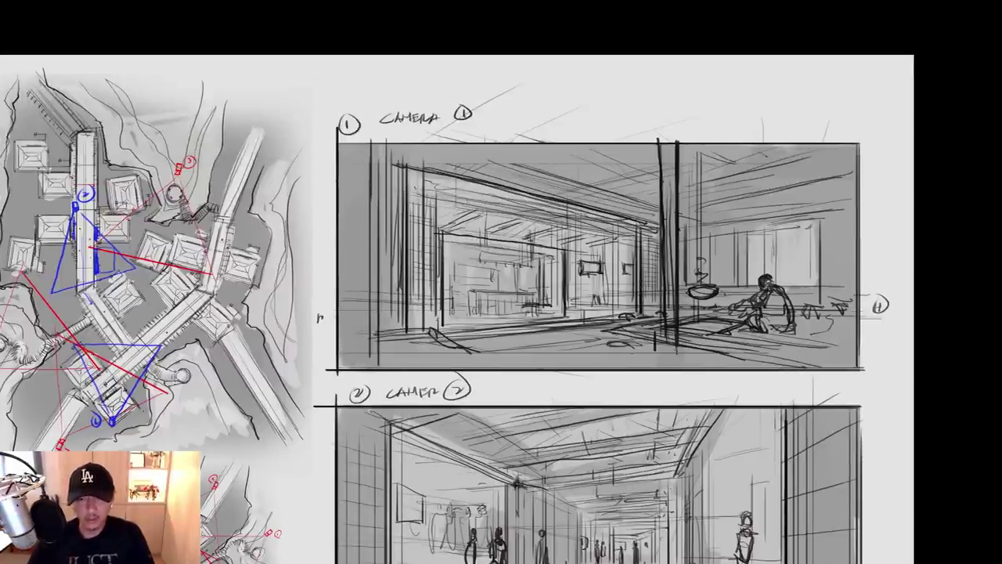
scroll(457, 309, right, 2)
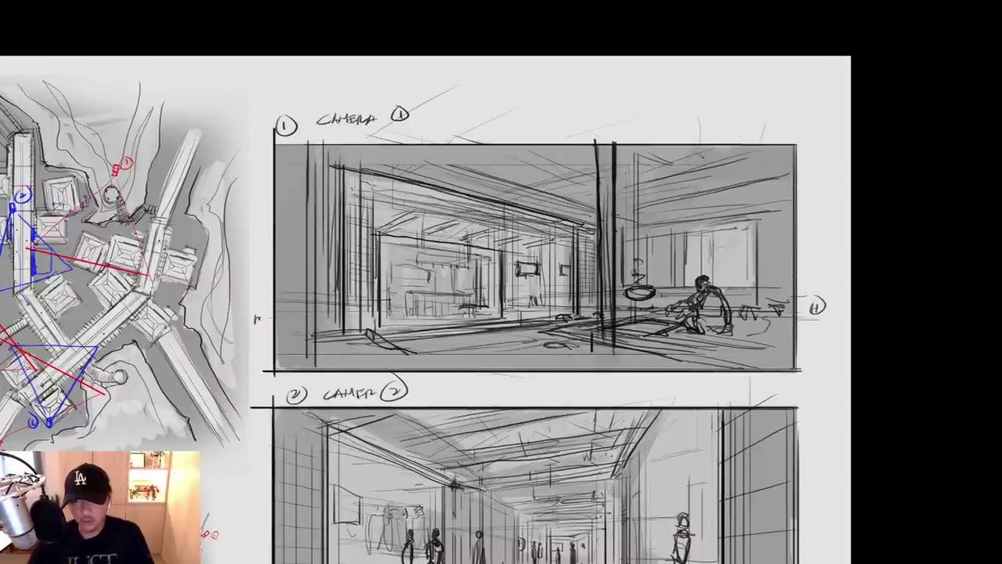
mouse_move(686, 287)
mouse_down()
mouse_move(686, 238)
mouse_move(761, 219)
mouse_move(760, 286)
mouse_move(688, 235)
mouse_up()
drag(720, 286, 758, 284)
Bring back the panels and erase the small dark wall frame in Camera 1's second background bay
key(Tab)
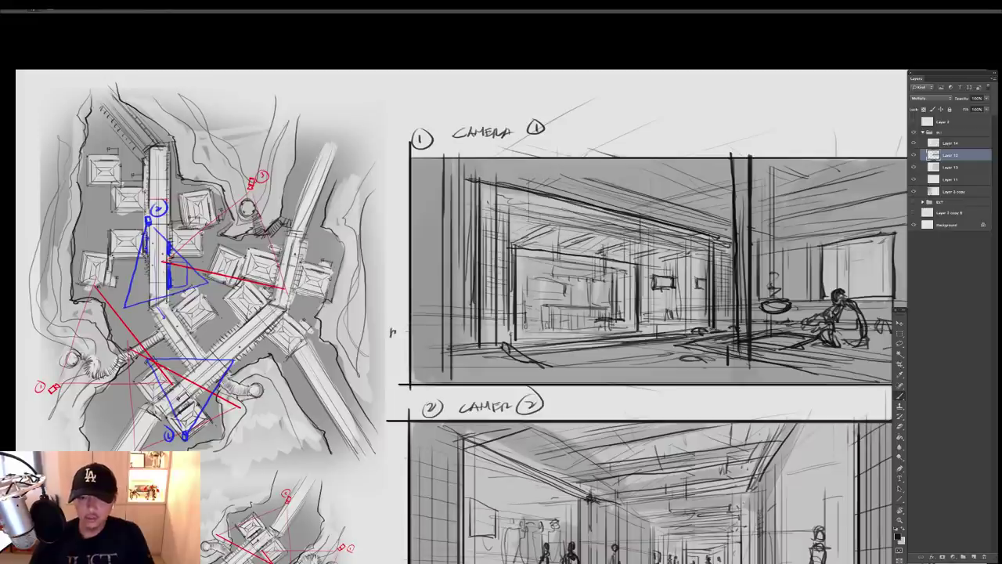
key(e)
mouse_move(653, 280)
mouse_down()
mouse_move(673, 282)
mouse_move(673, 272)
mouse_move(695, 297)
mouse_up()
key(b)
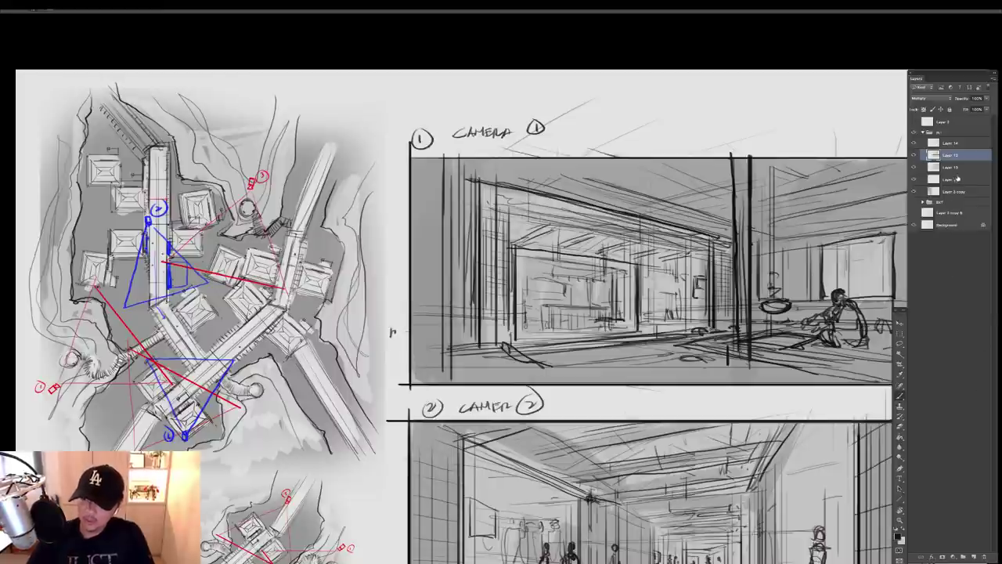
Add a new empty layer between the line art and the gray shading layer
click(960, 179)
click(962, 167)
click(976, 558)
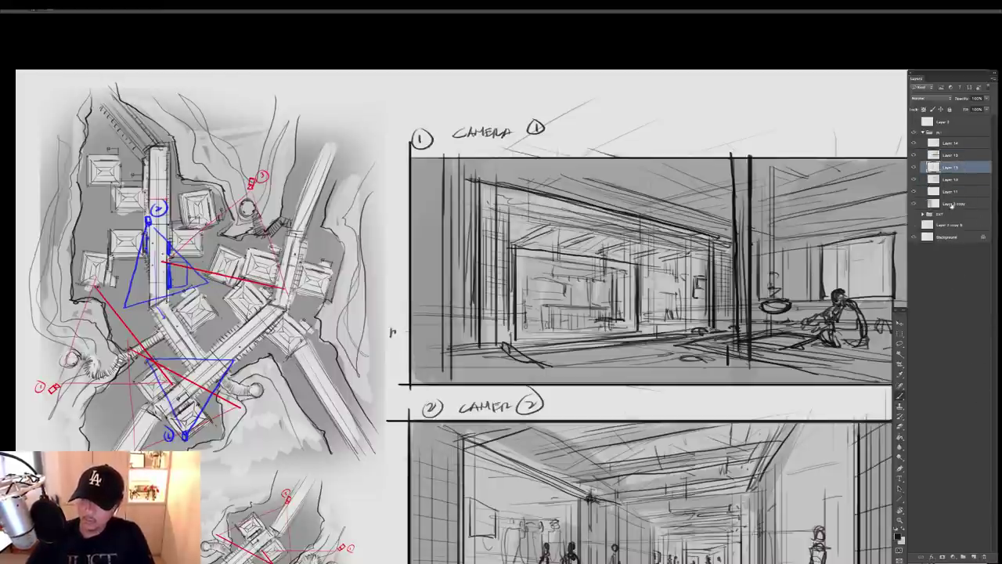
Show the exterior sketches group to sample its light sky blue, and leave that group and the village map layer hidden
click(913, 133)
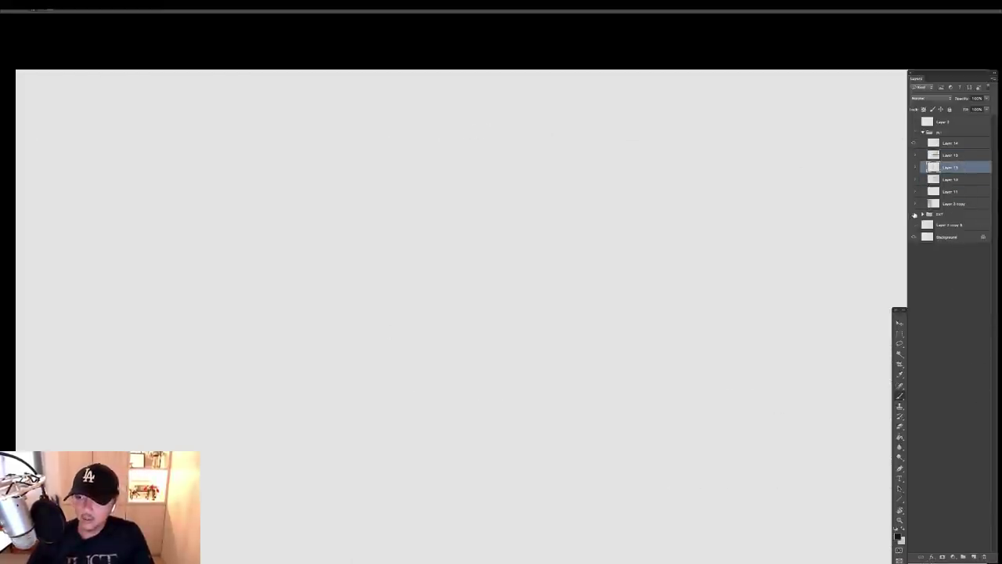
click(915, 215)
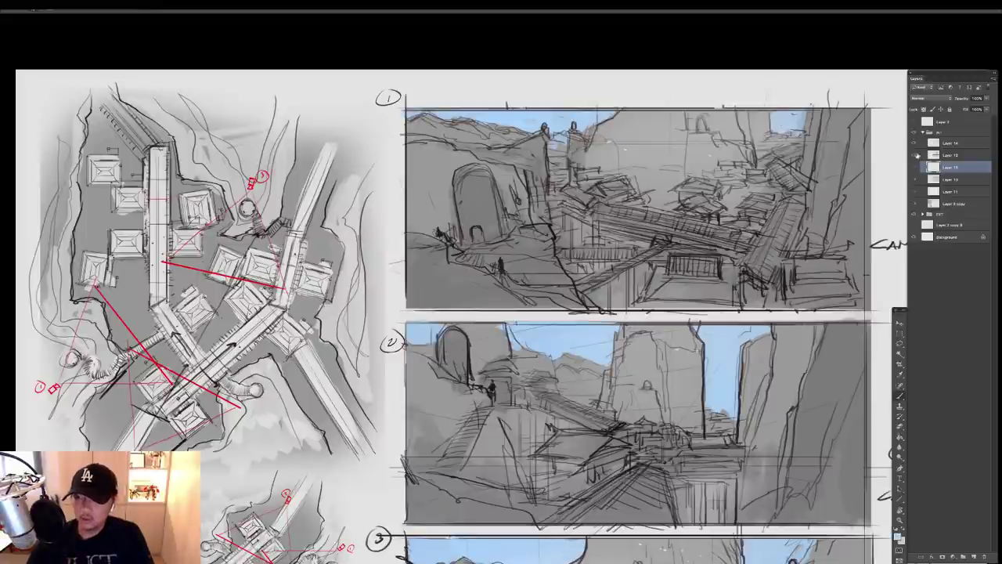
drag(918, 155, 917, 204)
click(917, 203)
drag(799, 224, 711, 202)
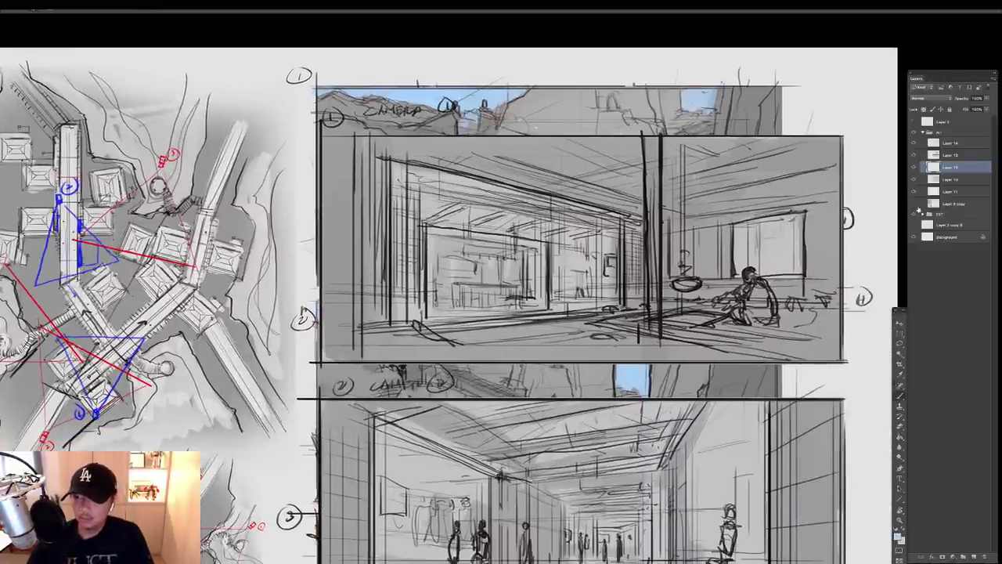
click(915, 225)
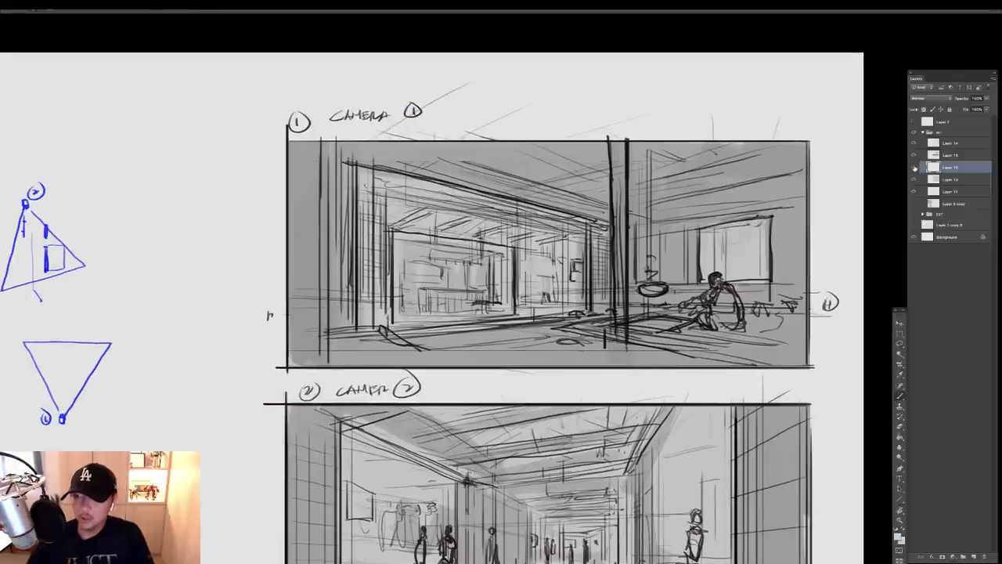
Choose another brush preset and paint light sky blue into the windows and background openings of Camera 1 and Camera 2
right_click(591, 225)
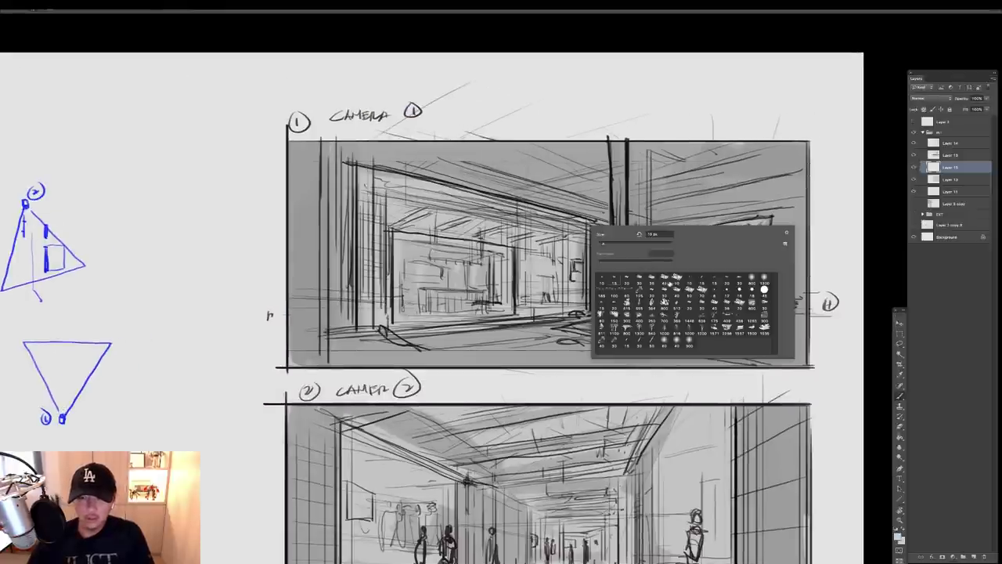
click(671, 283)
mouse_move(728, 228)
mouse_down()
mouse_move(754, 232)
mouse_move(714, 265)
mouse_move(739, 261)
mouse_up()
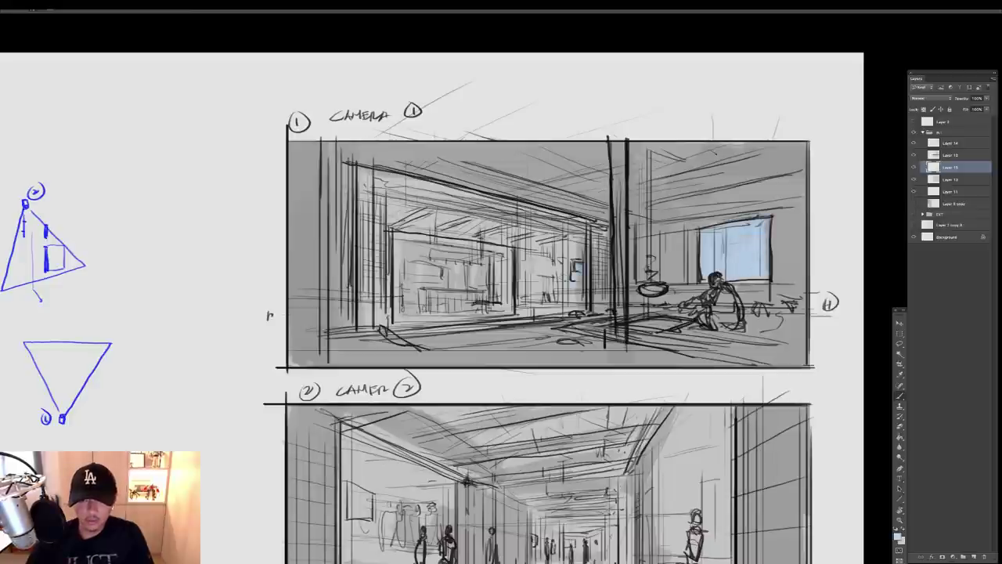
drag(543, 266, 555, 272)
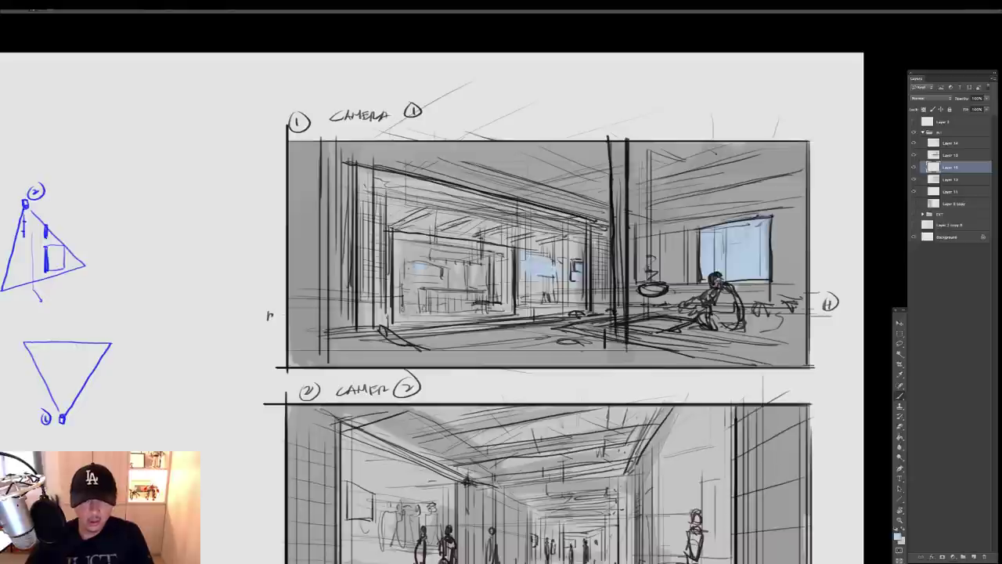
scroll(431, 289, down, 5)
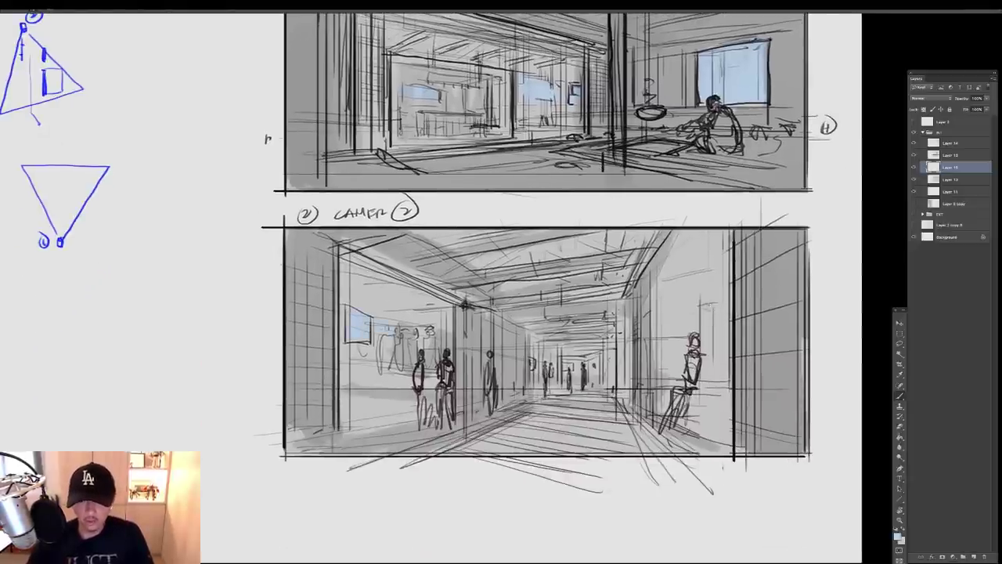
drag(683, 305, 685, 332)
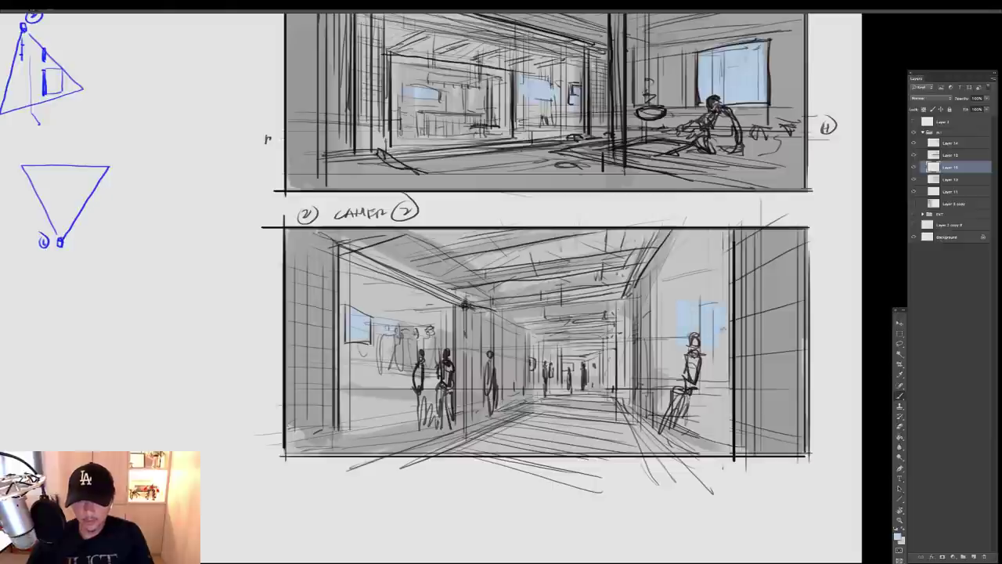
On the line-art layer, draw the frames of Camera 2's blue windows with a sketch brush in very dark reddish brown 271515
click(951, 158)
right_click(665, 270)
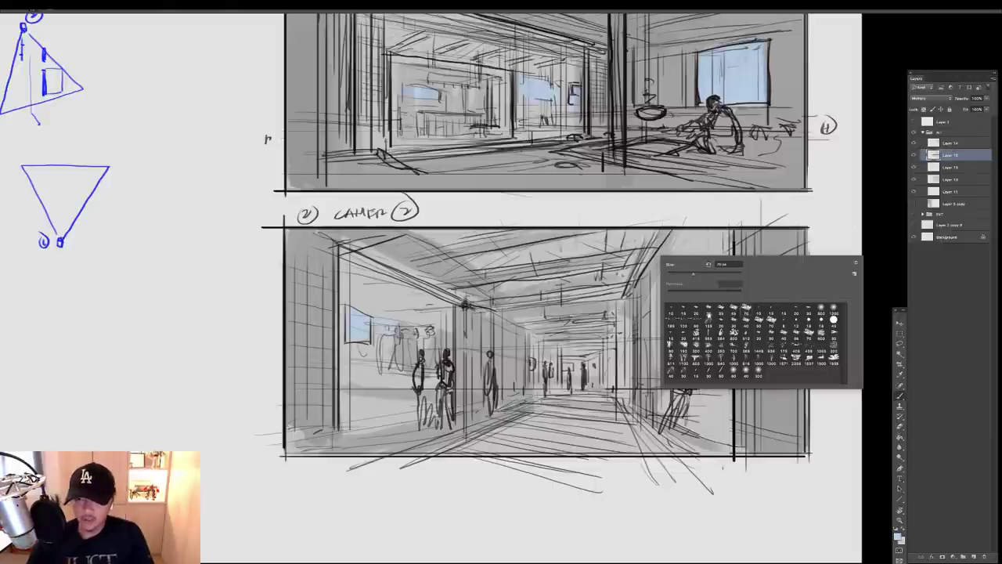
double_click(710, 317)
click(898, 536)
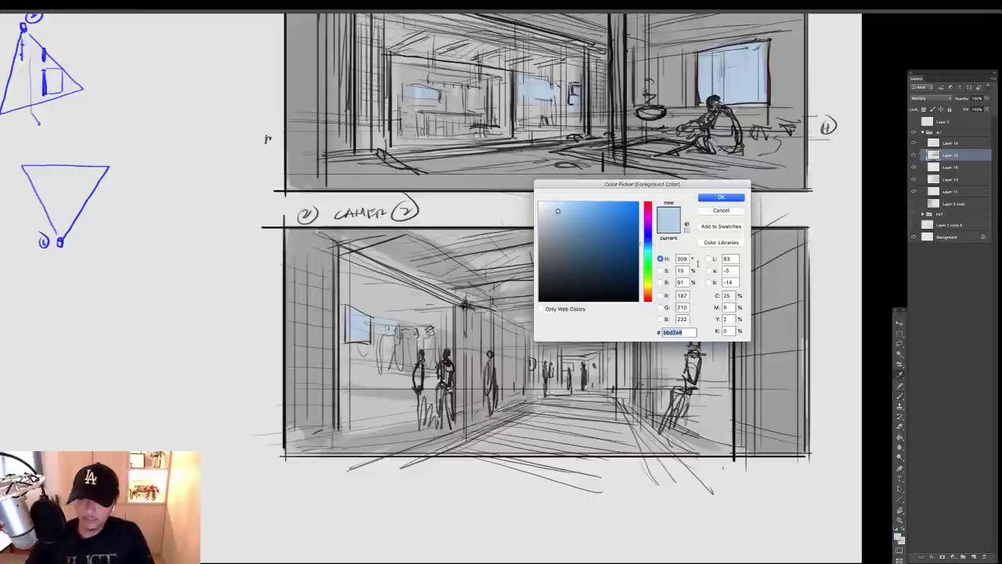
drag(561, 269, 585, 287)
drag(648, 215, 649, 201)
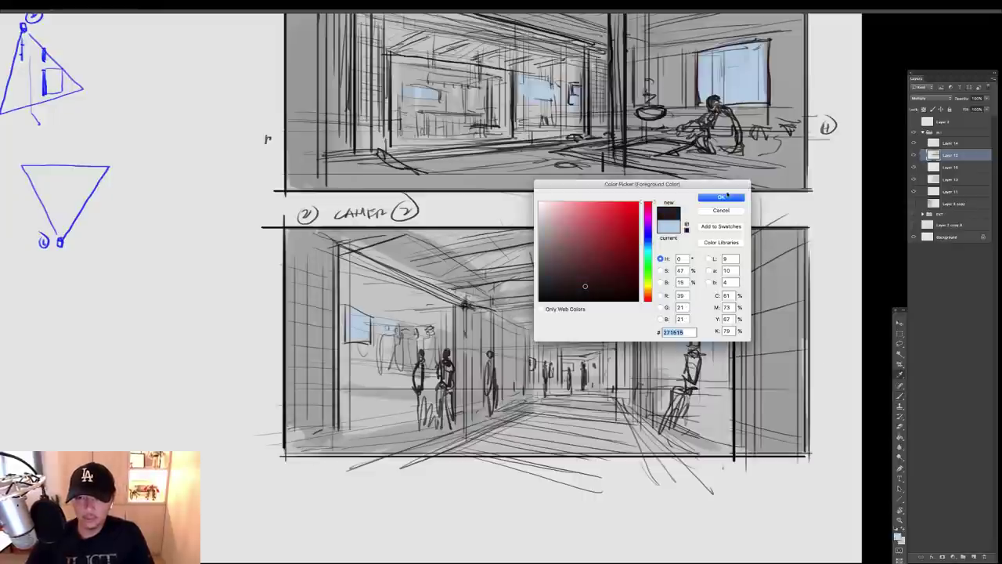
click(721, 198)
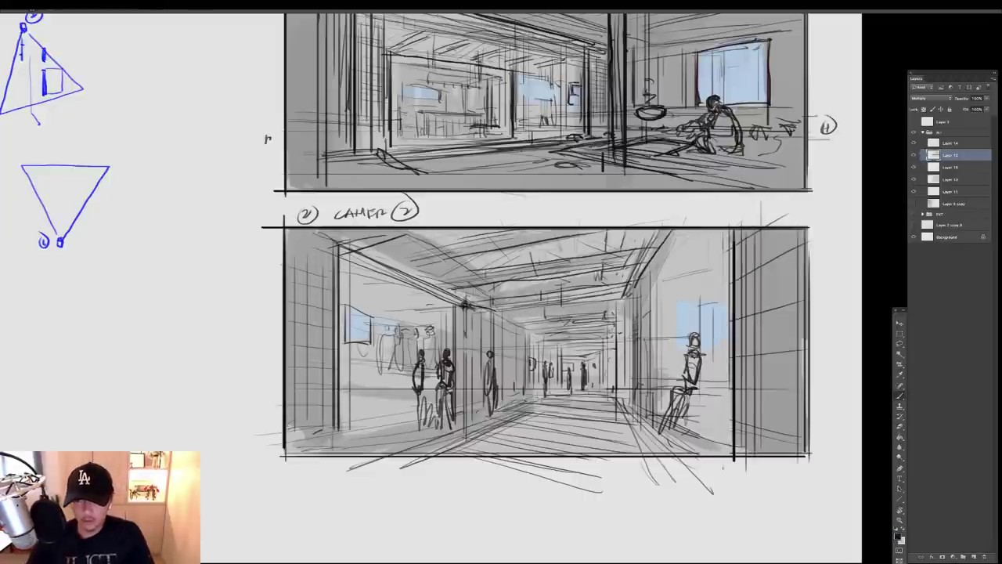
mouse_move(680, 300)
mouse_down()
mouse_move(731, 298)
mouse_move(679, 350)
mouse_up()
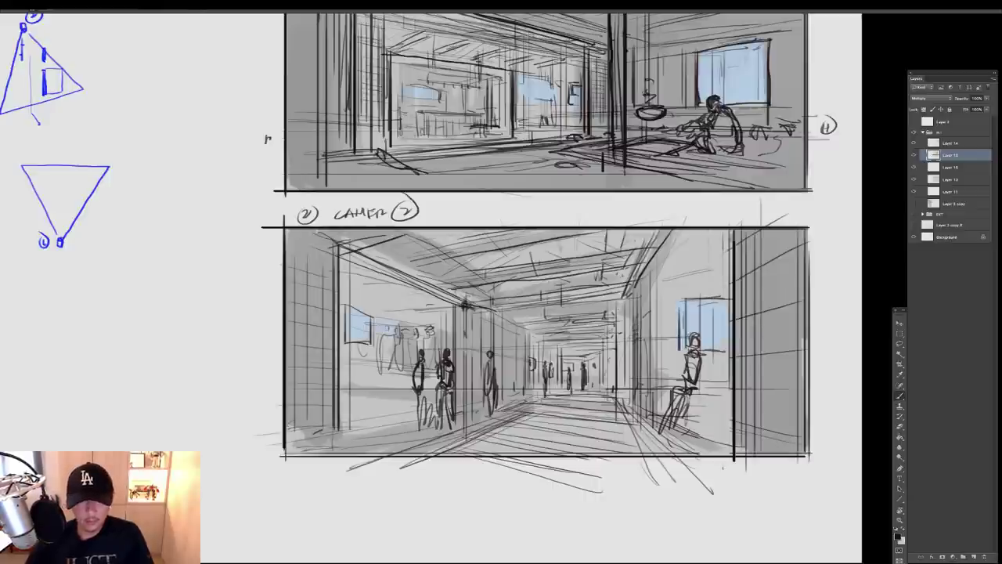
drag(367, 314, 368, 344)
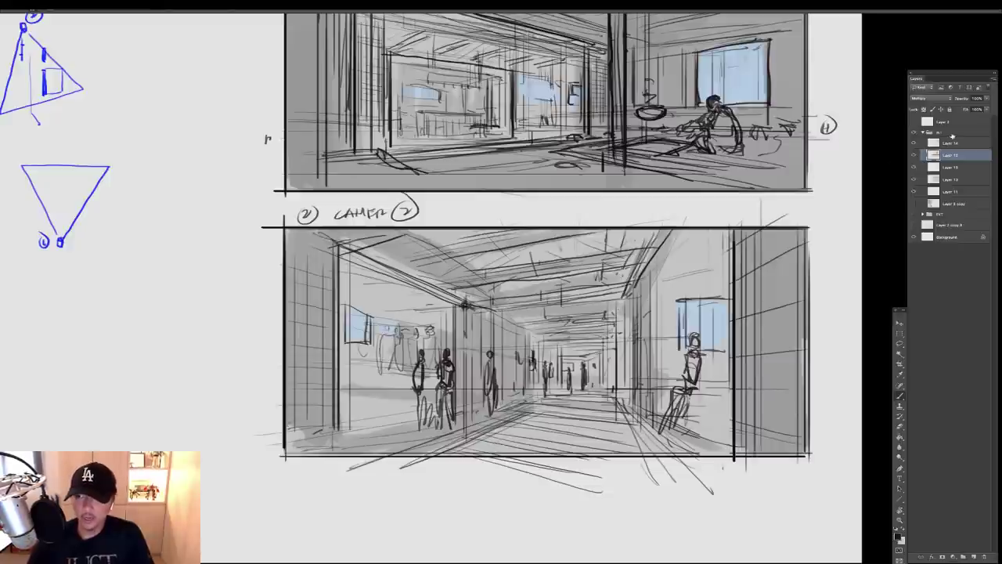
Switch to the window-colour layer and sample the light blue from Camera 1's window
click(953, 167)
right_click(602, 351)
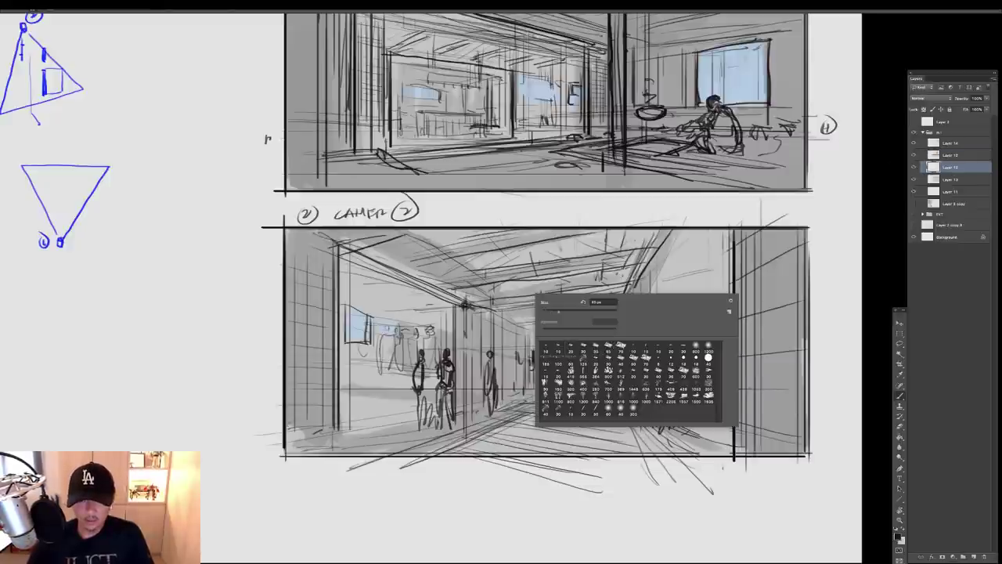
alt+click(739, 76)
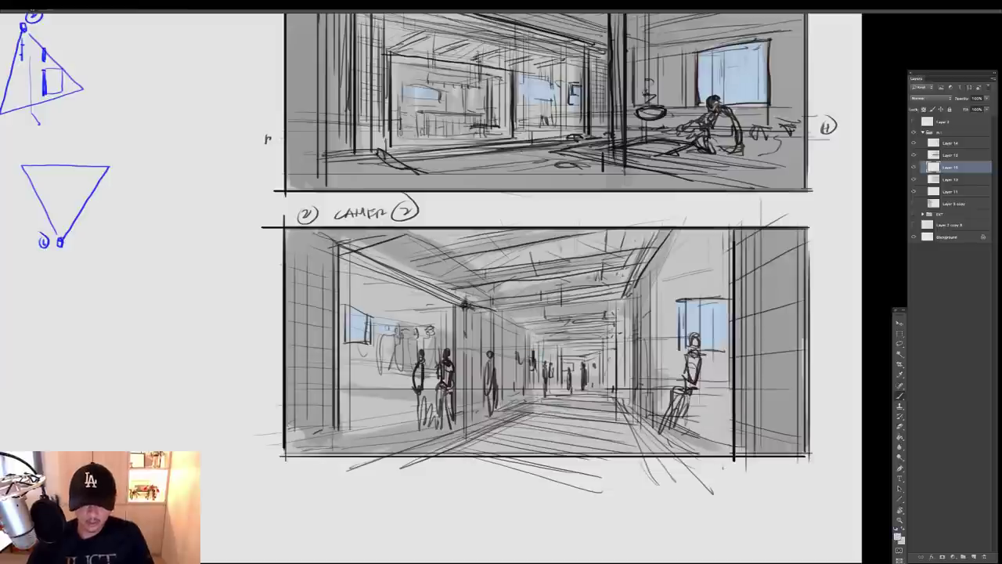
Darken the gray shading layer of both views by lowering its lightness with Hue/Saturation
click(950, 179)
key(ctrl+u)
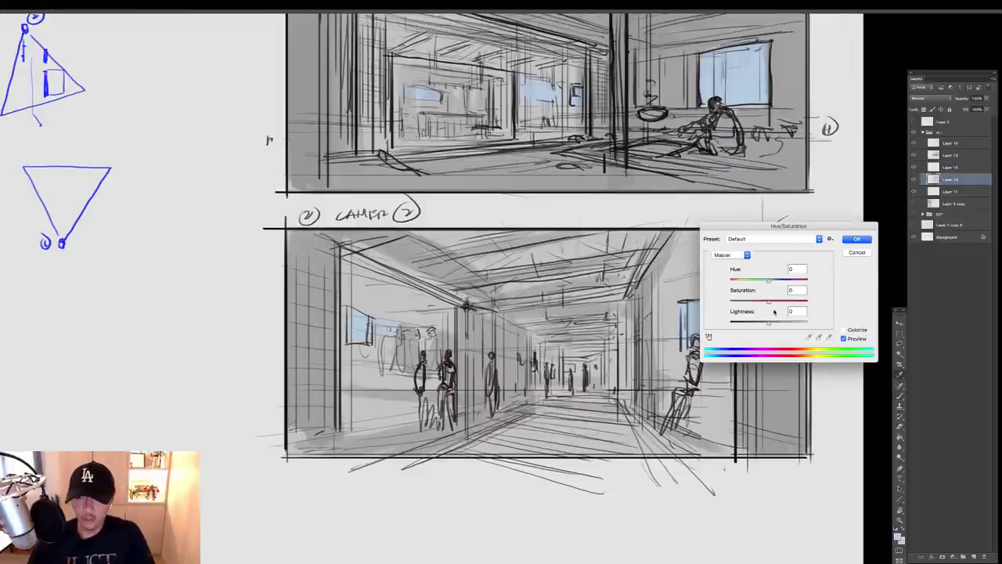
drag(768, 321, 760, 321)
click(857, 239)
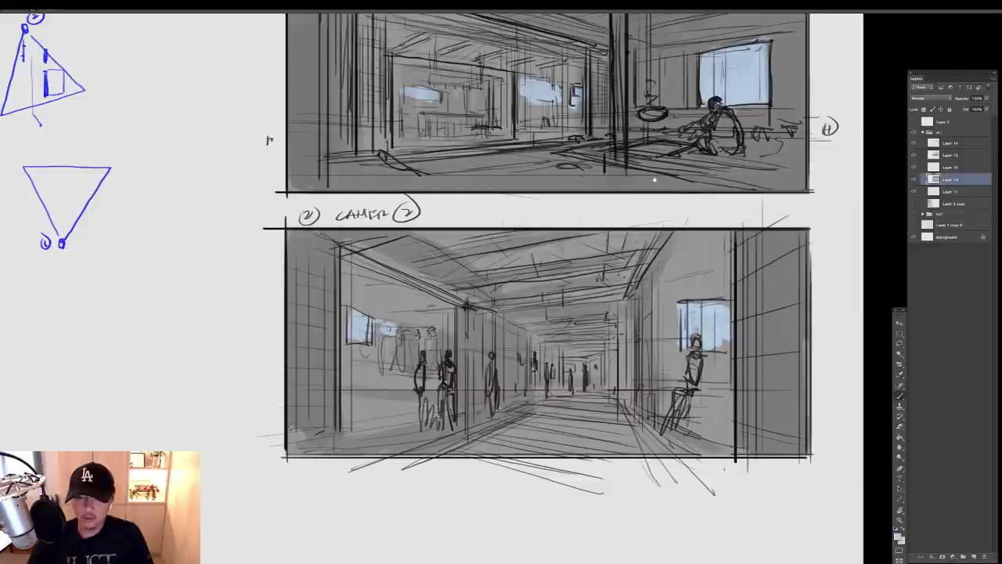
Add a Color Dodge layer above the gray shading and choose a brush preset for painting light
mouse_move(655, 180)
mouse_down()
mouse_move(686, 294)
mouse_move(700, 256)
mouse_up()
right_click(680, 242)
double_click(772, 299)
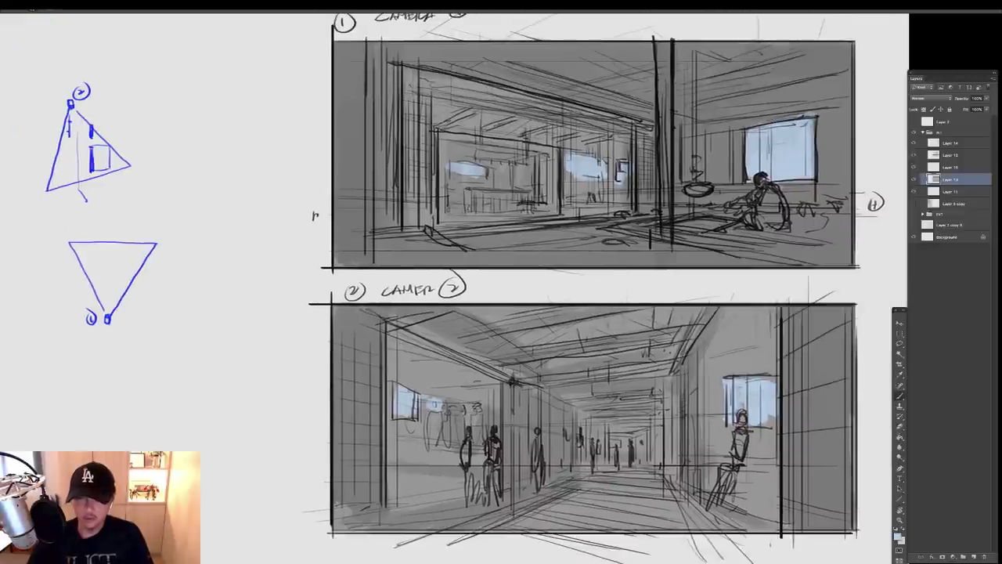
key(F2)
right_click(708, 232)
double_click(803, 290)
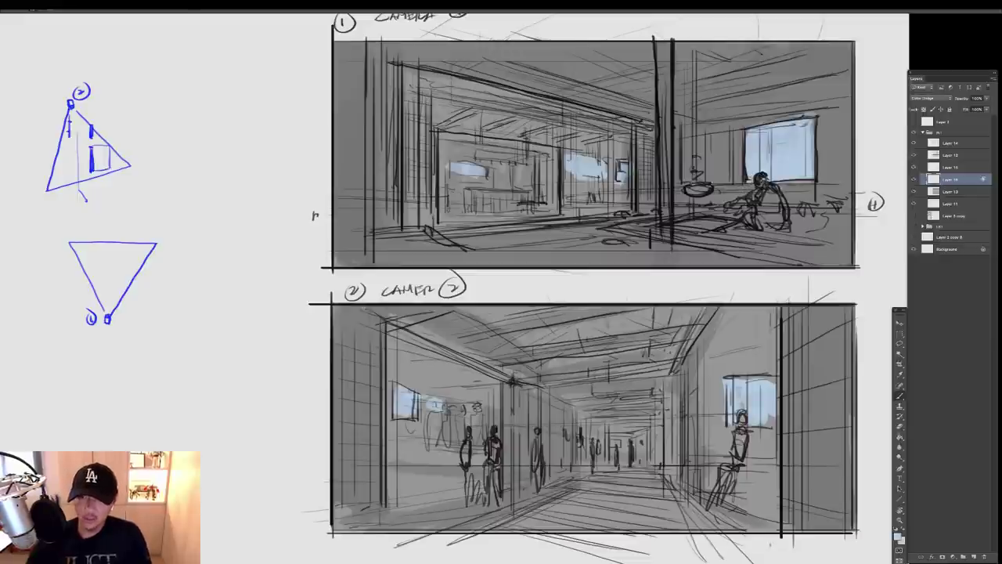
Set the foreground to light orange and paint warm glows around Camera 1's hanging pot, fire pit and background bays
click(898, 537)
drag(647, 224, 647, 290)
click(593, 209)
click(721, 198)
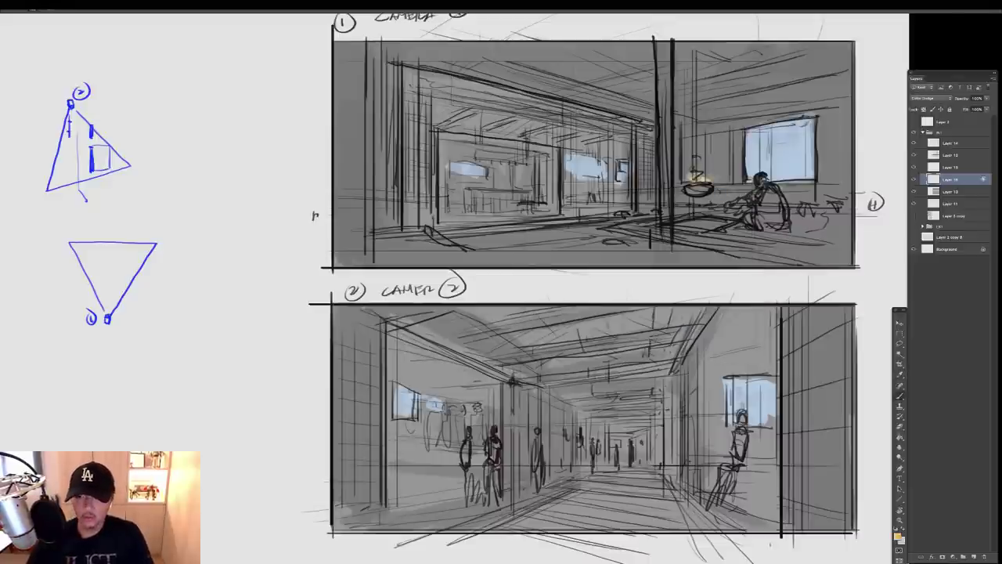
mouse_move(690, 219)
mouse_down()
mouse_move(730, 221)
mouse_move(750, 194)
mouse_up()
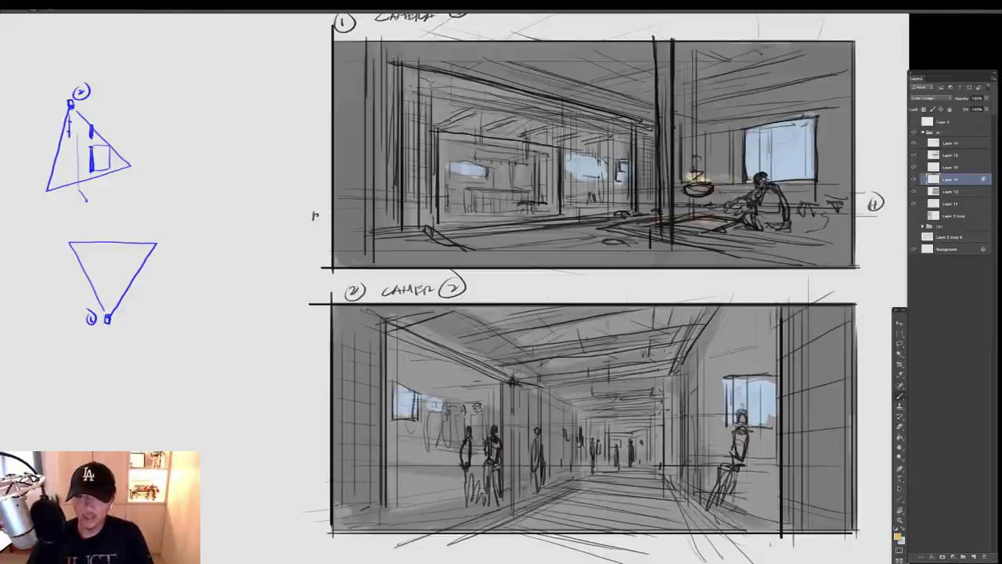
mouse_move(592, 188)
mouse_down()
mouse_move(596, 202)
mouse_move(627, 193)
mouse_up()
mouse_move(492, 208)
mouse_down()
mouse_move(505, 196)
mouse_move(520, 223)
mouse_move(546, 228)
mouse_up()
drag(861, 229, 825, 149)
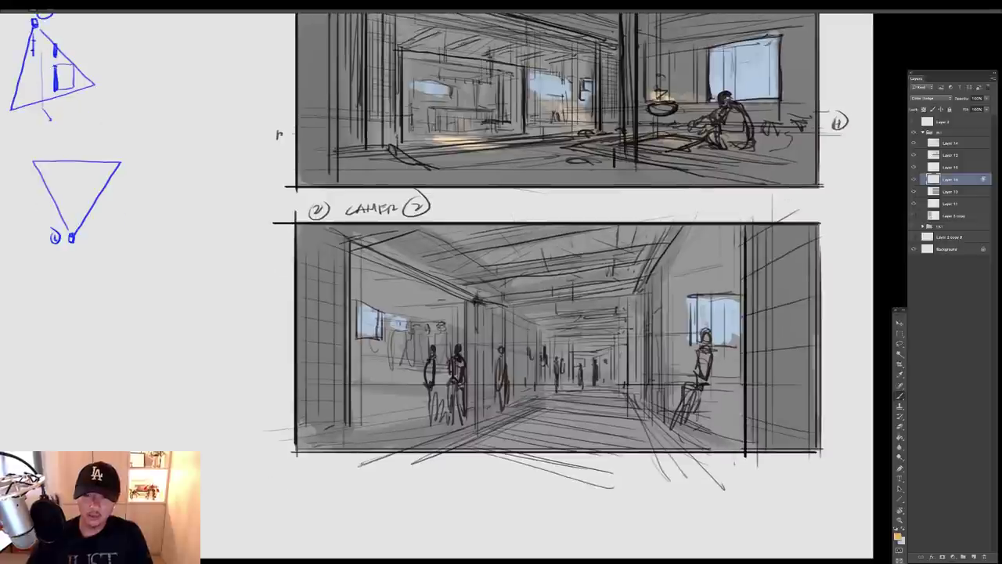
Paint warm light across Camera 2's corridor floor, from the far end to the foreground
mouse_move(559, 387)
mouse_down()
mouse_move(615, 387)
mouse_move(606, 386)
mouse_up()
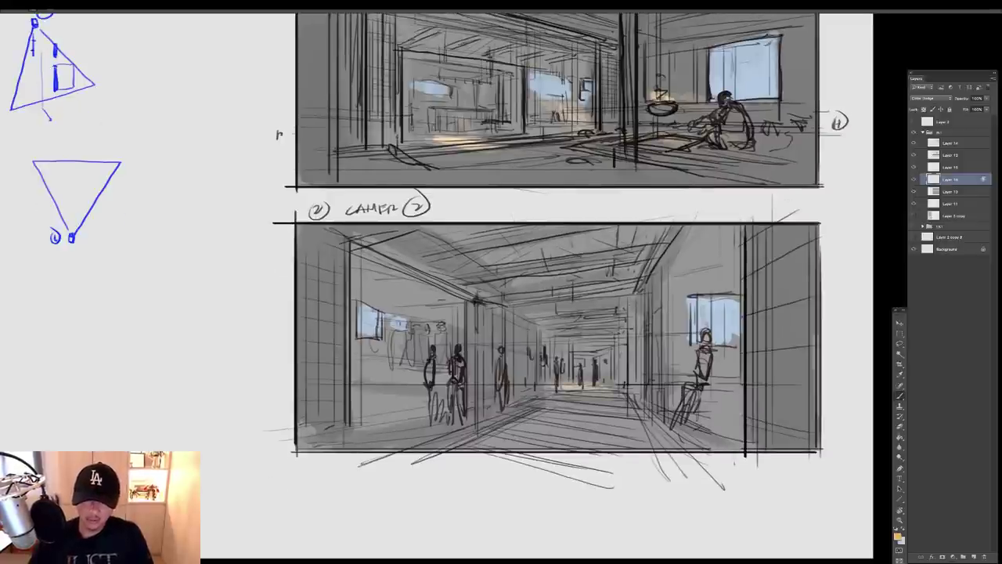
drag(545, 406, 618, 412)
drag(472, 423, 697, 427)
drag(533, 420, 681, 437)
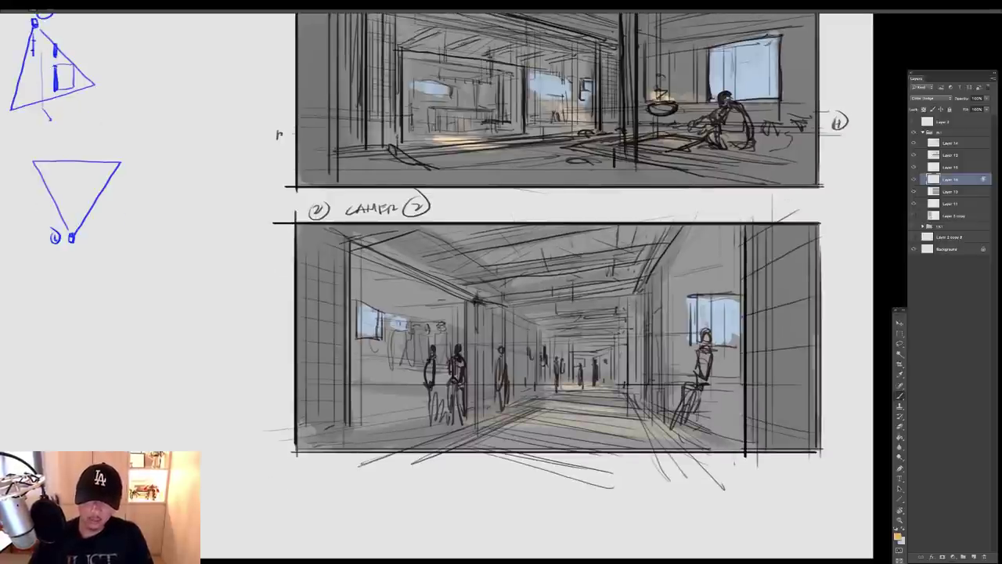
drag(493, 421, 670, 427)
Paint a warm light shaft from Camera 2's left-hand window down the bay wall, with a glow along the floor edge
drag(415, 443, 454, 443)
drag(368, 415, 429, 416)
mouse_move(362, 341)
mouse_down()
mouse_move(407, 403)
mouse_move(429, 410)
mouse_up()
drag(354, 399, 437, 402)
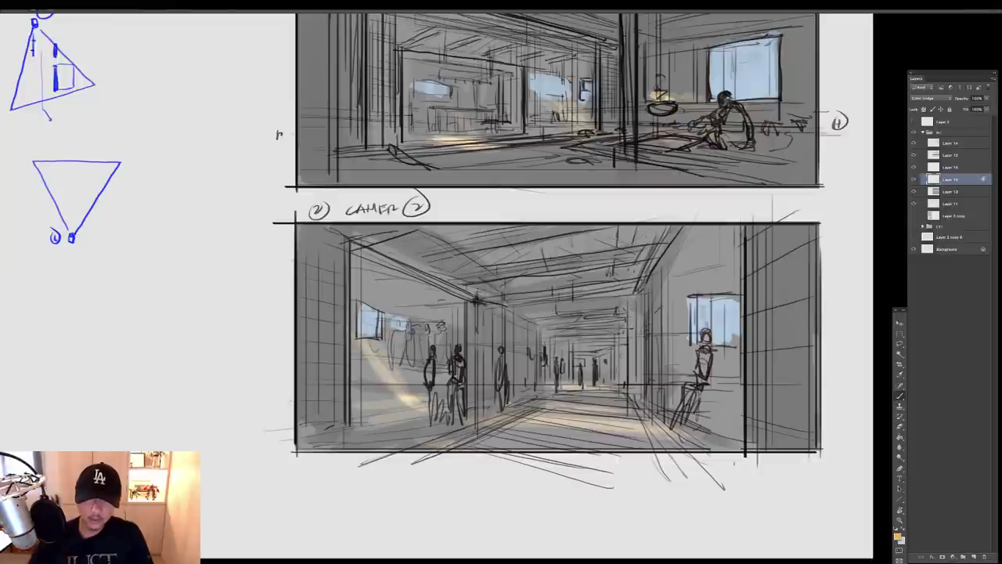
Lower the saturation of the warm glow layer with Hue/Saturation
key(ctrl+u)
drag(762, 275, 783, 278)
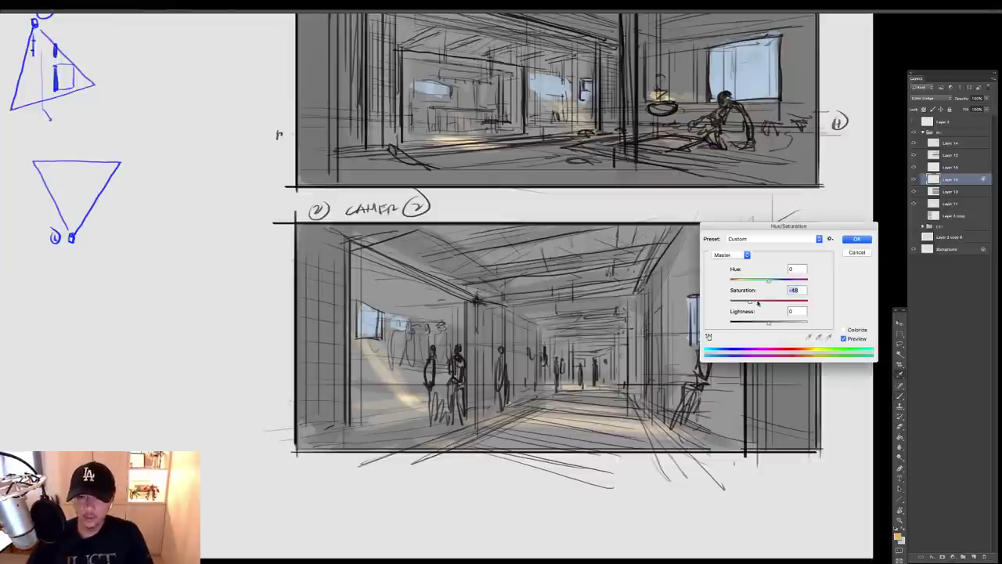
click(857, 239)
Show the village map layer beside the two camera views and collapse the INT layer group
key(ctrl+minus)
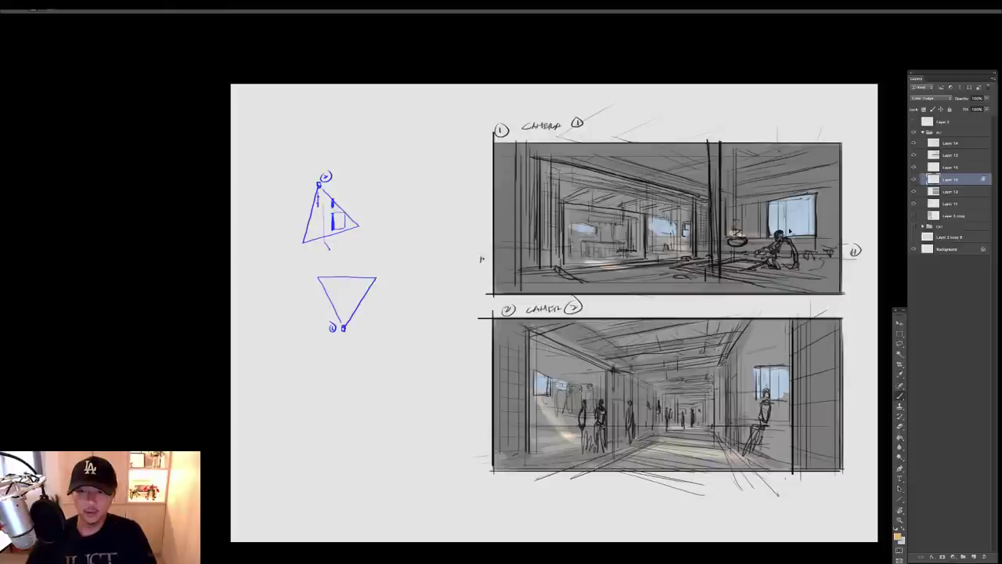
click(913, 216)
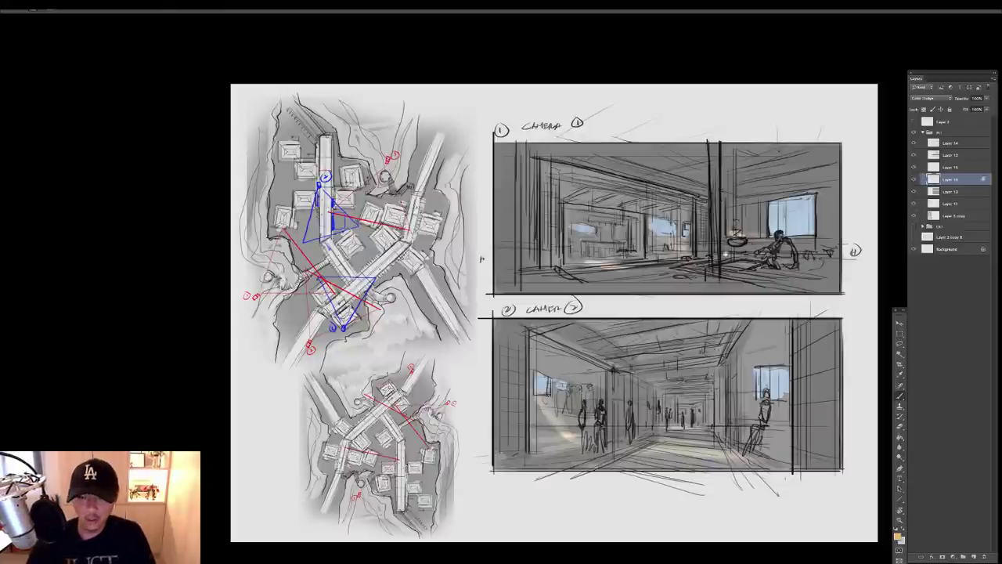
scroll(739, 219, down, 1)
click(923, 133)
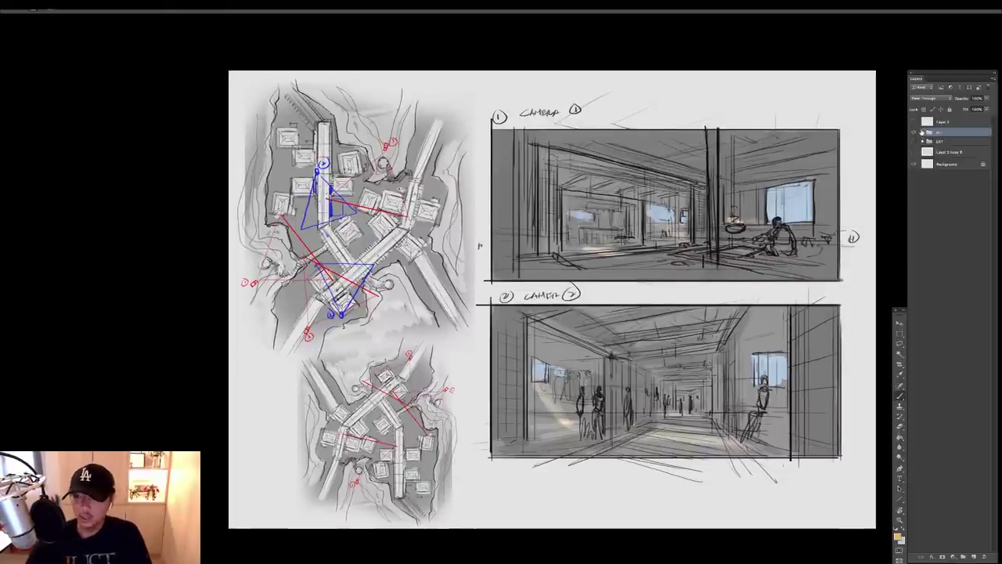
Compare the INT and EXT sketch groups by toggling their visibility, finishing with only INT shown
click(915, 134)
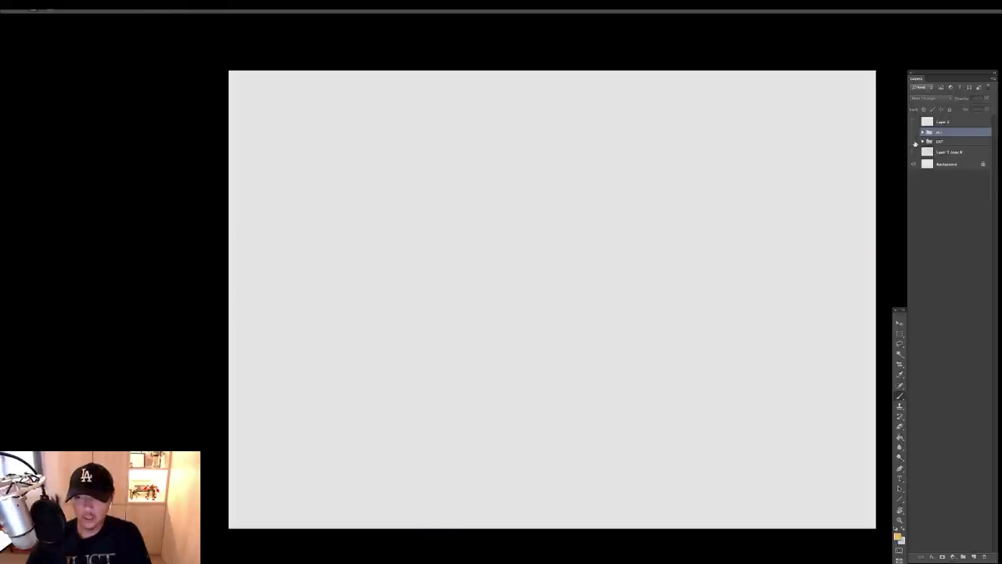
click(915, 143)
click(915, 143)
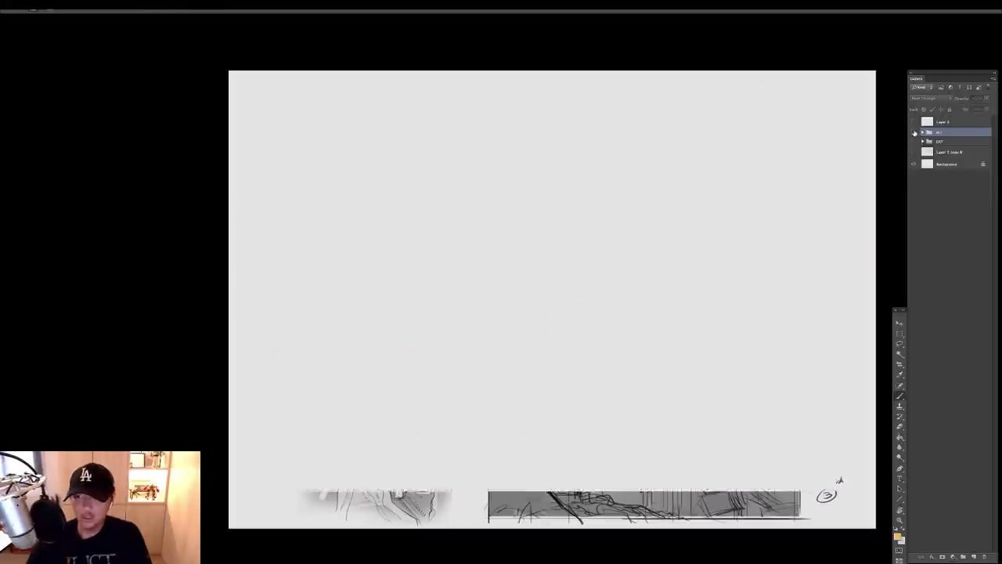
click(914, 134)
Leave full-screen mode, move the sketch window clear of the reference photos and hide the panels
key(f)
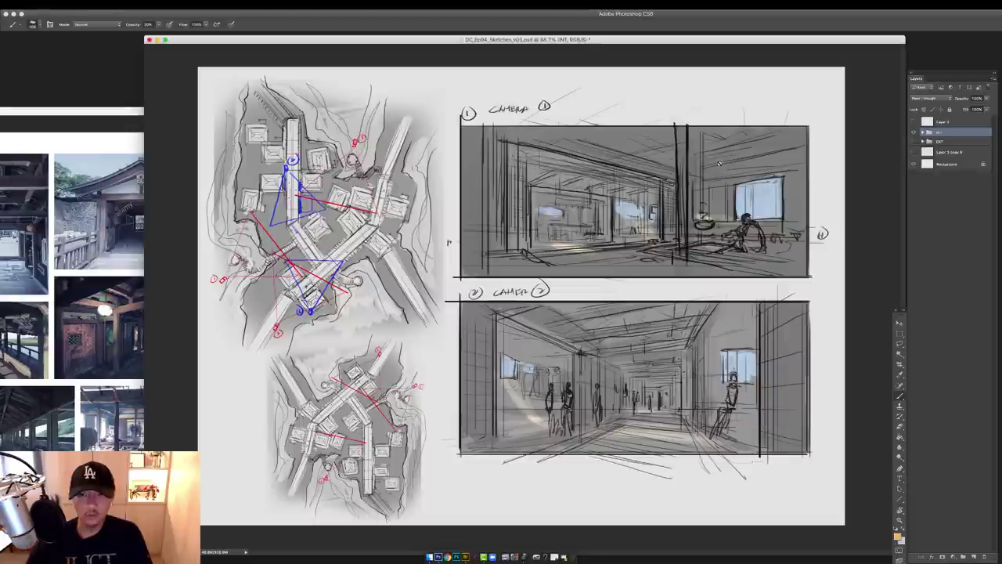
drag(591, 39, 666, 42)
key(Tab)
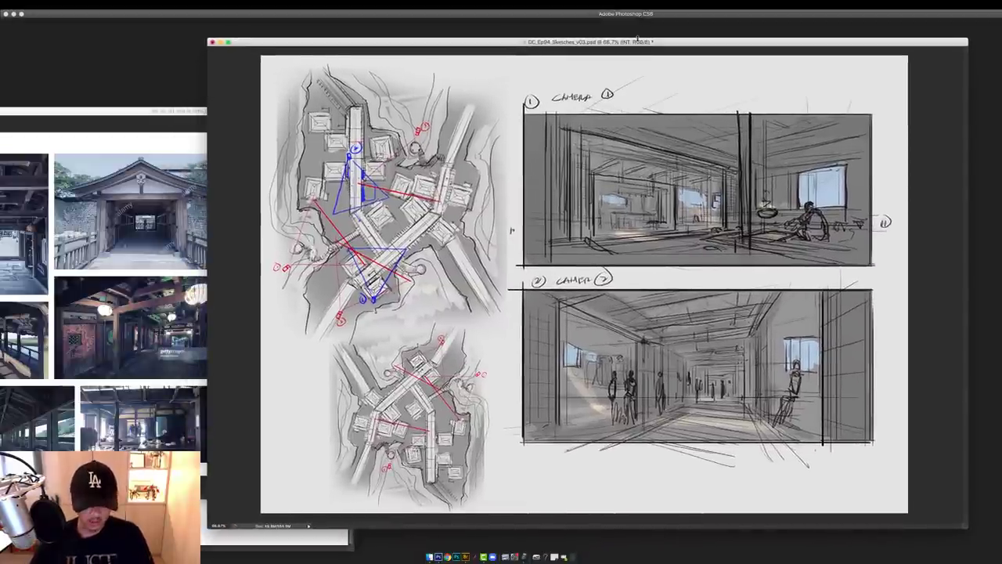